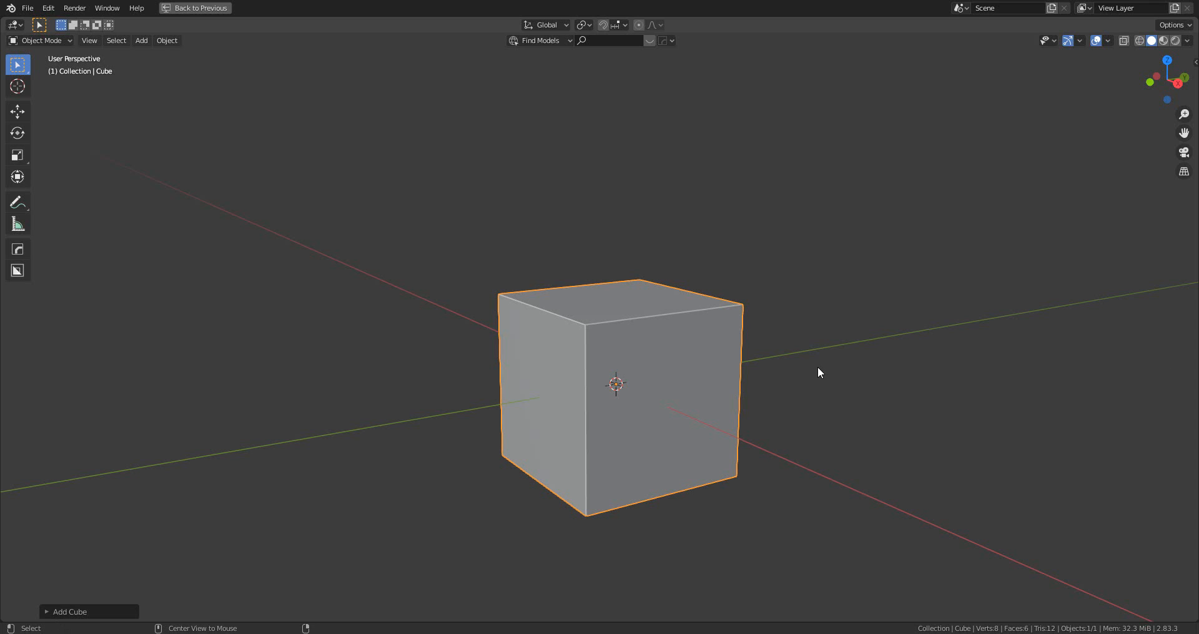
- Reveal the hidden EOTech sight reference image and delete the default cube
key(alt+h)
middle_drag(681, 345, 524, 357)
click(523, 352)
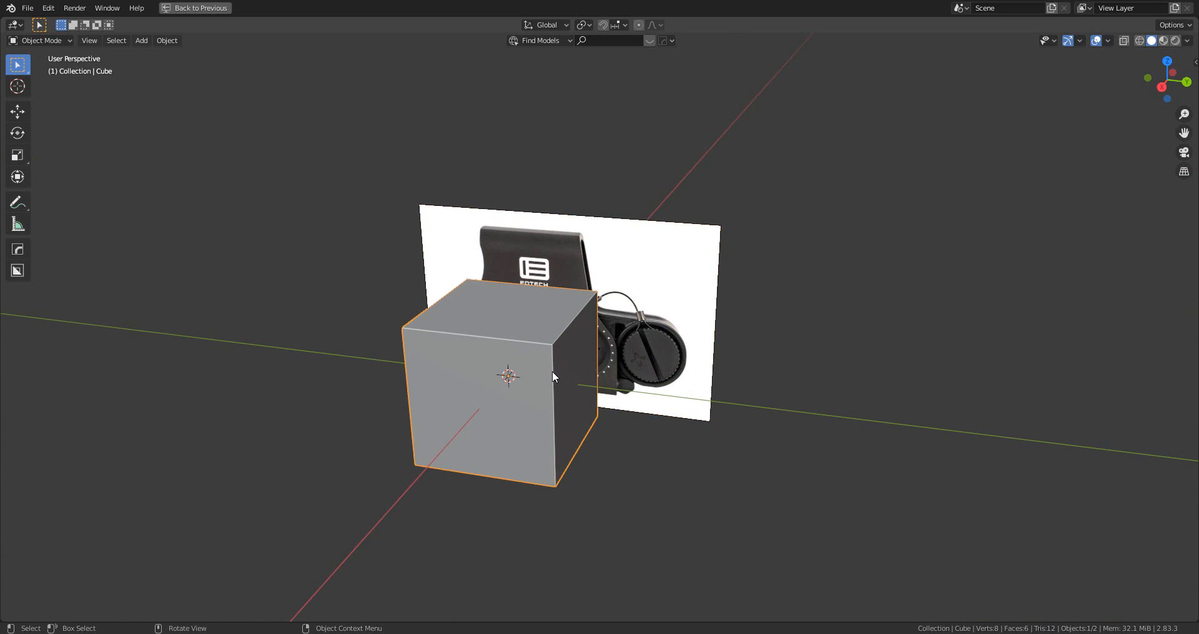
key(x)
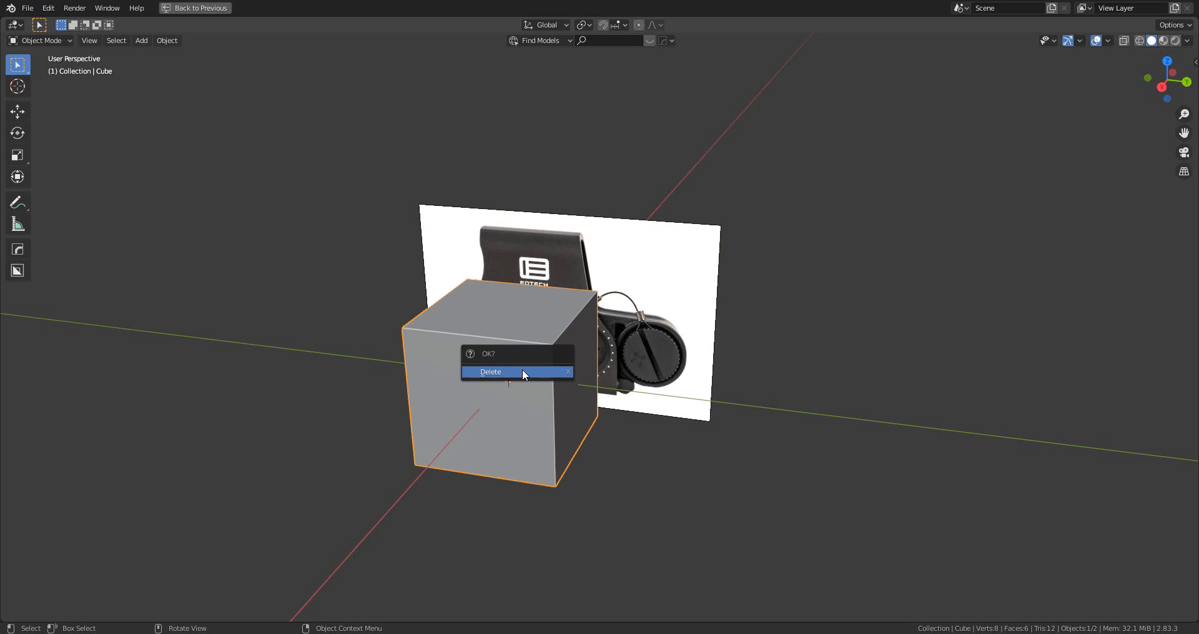
click(522, 369)
shift+middle_drag(522, 369, 592, 346)
scroll(592, 346, up, 3)
key(shift+a)
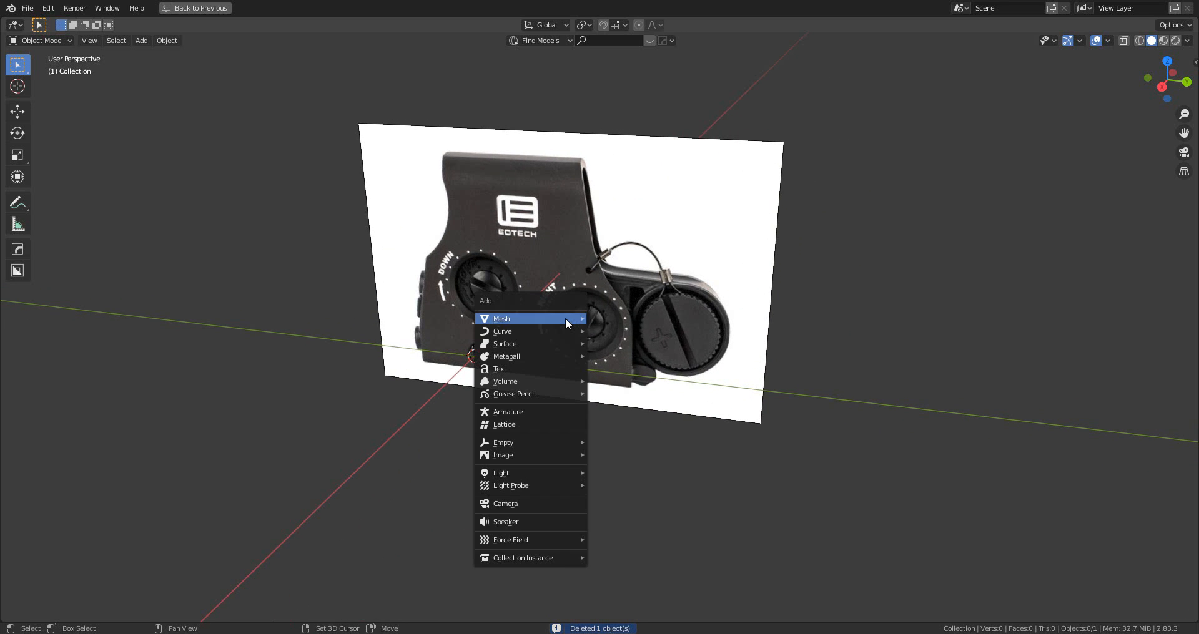
mouse_move(565, 319)
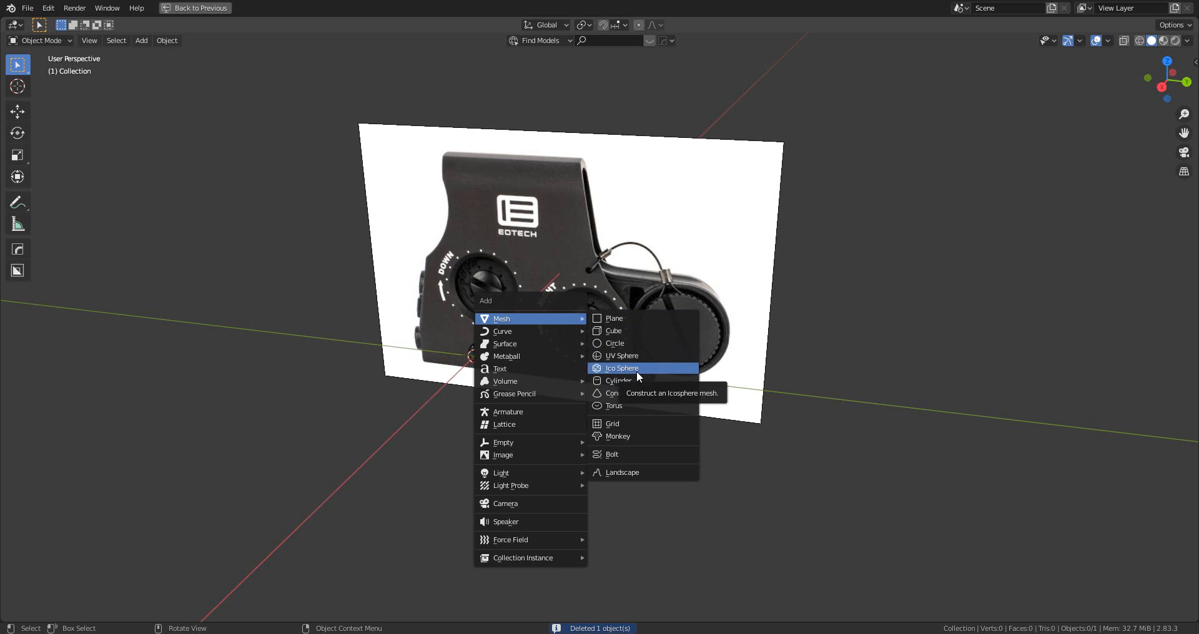
key(Escape)
middle_drag(613, 348, 691, 393)
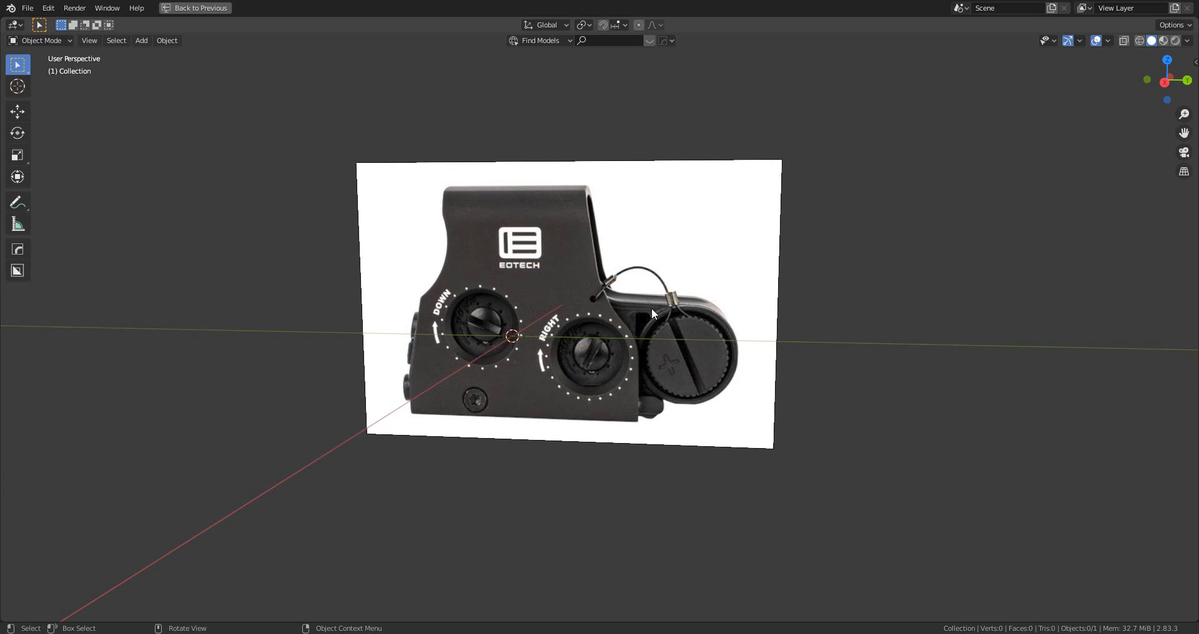
- Add a cylinder mesh and scale it down uniformly in the right orthographic view
key(shift+a)
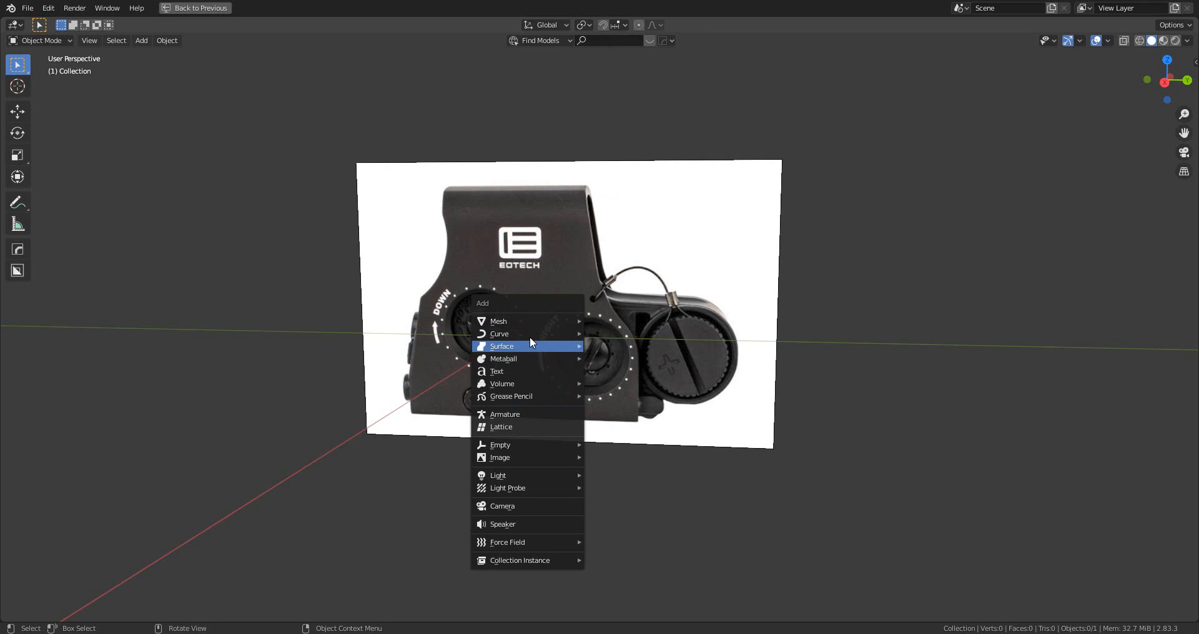
mouse_move(534, 321)
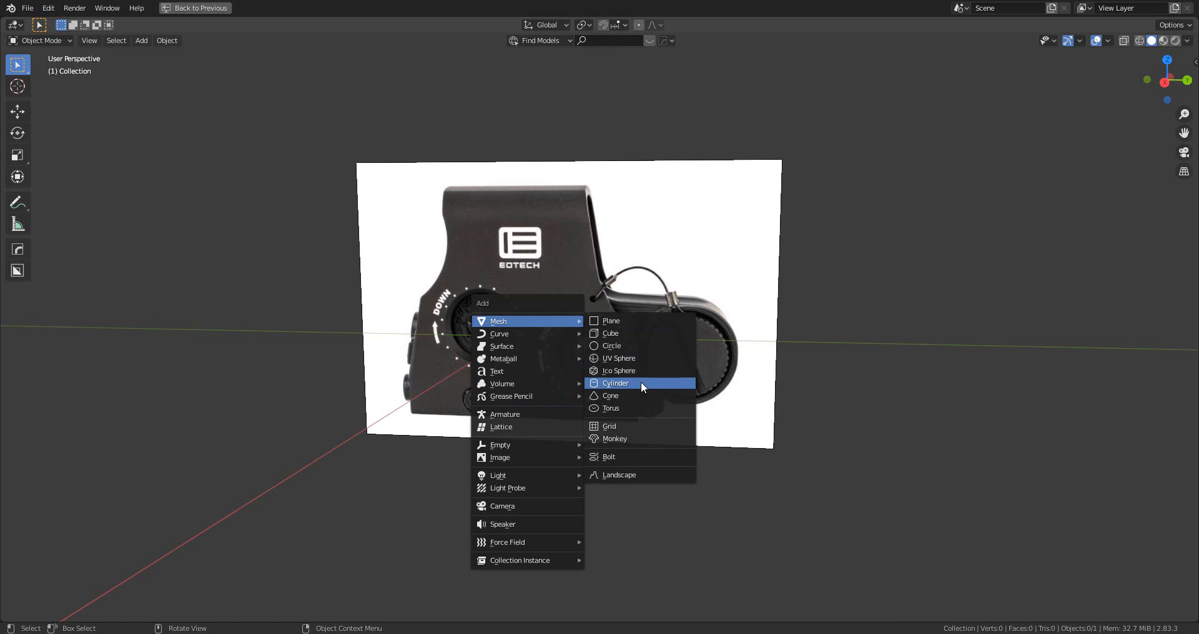
click(641, 381)
click(1165, 83)
key(s)
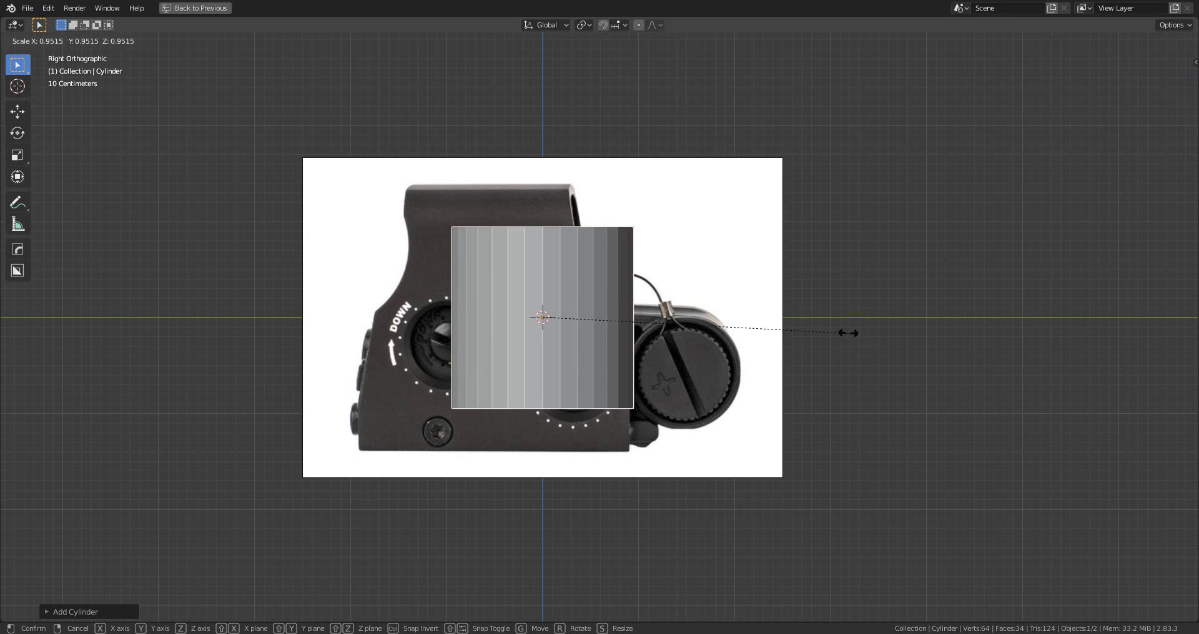
click(690, 327)
text(ry)
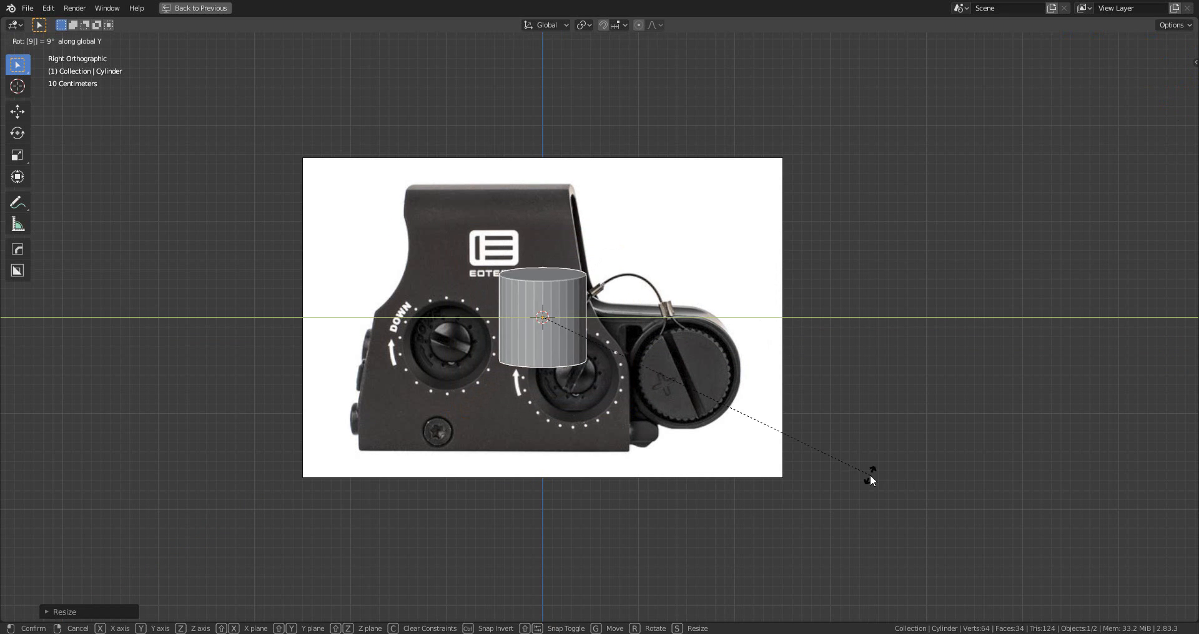
text(90)
text(g)
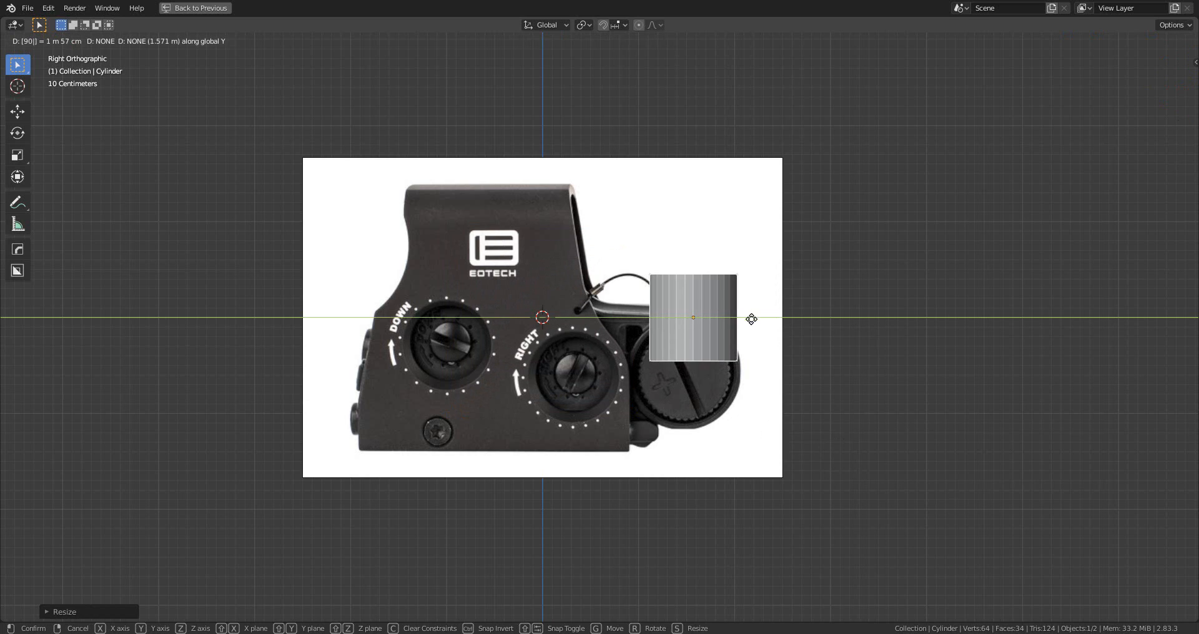
key(Escape)
- Move the cylinder over the battery cap in the reference image and rotate it 90 degrees about the Y axis
drag(558, 322, 702, 380)
text(ry)
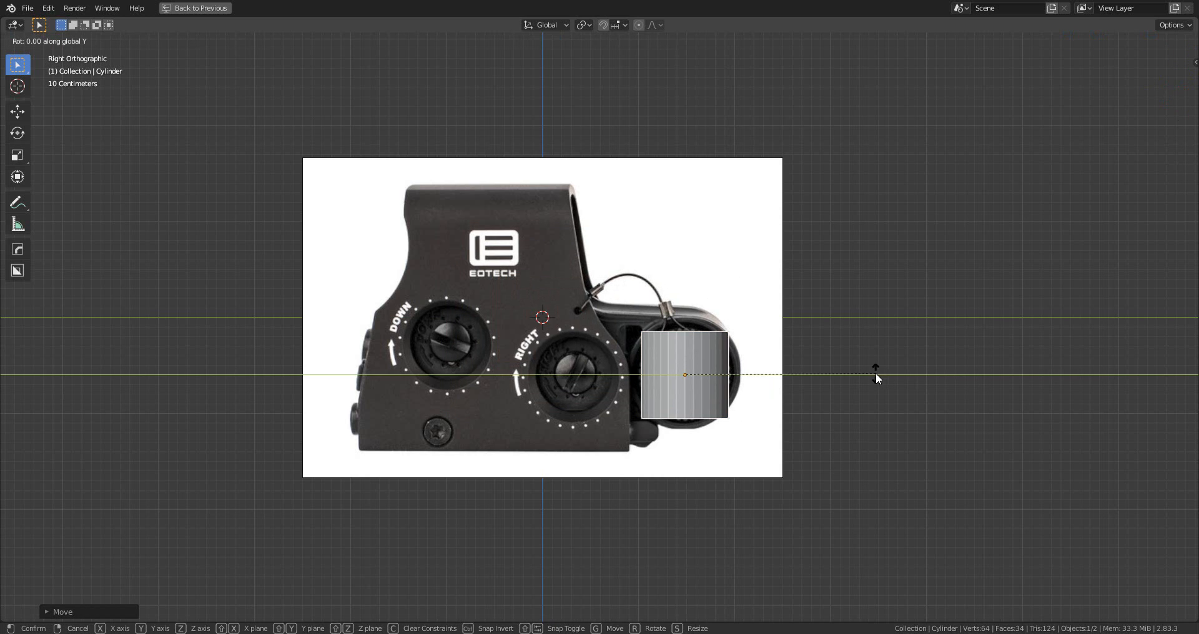
text(90)
key(Return)
- Scale up the cylinder and fine-tune its position until its circle matches the outer rim around the battery cap
scroll(875, 373, up, 3)
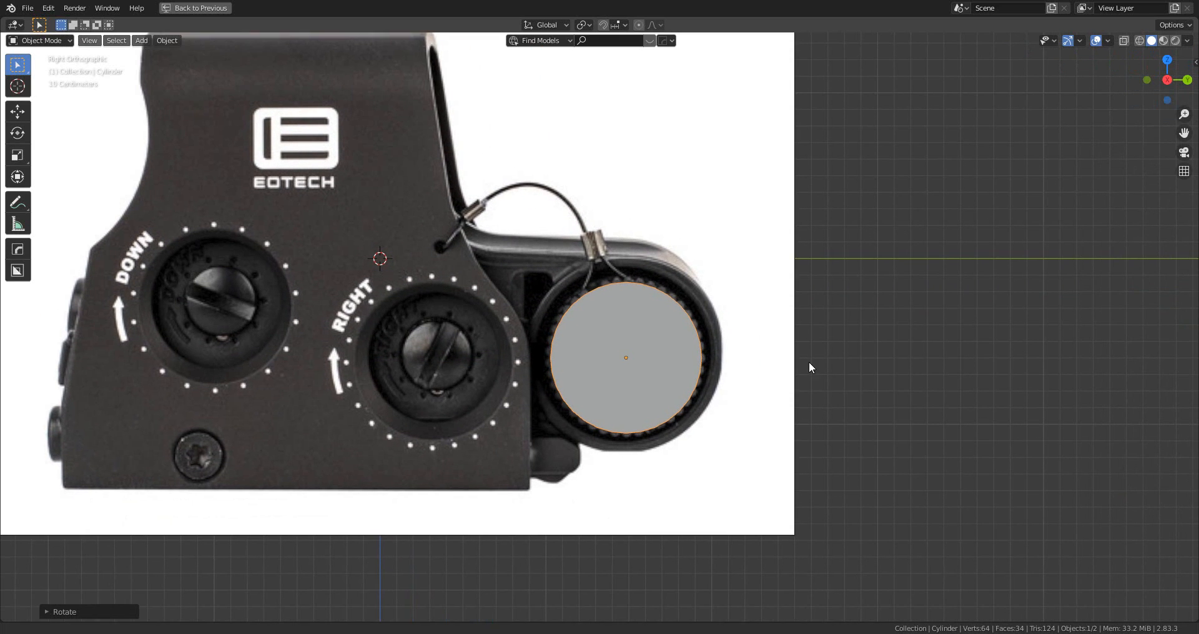
key(s)
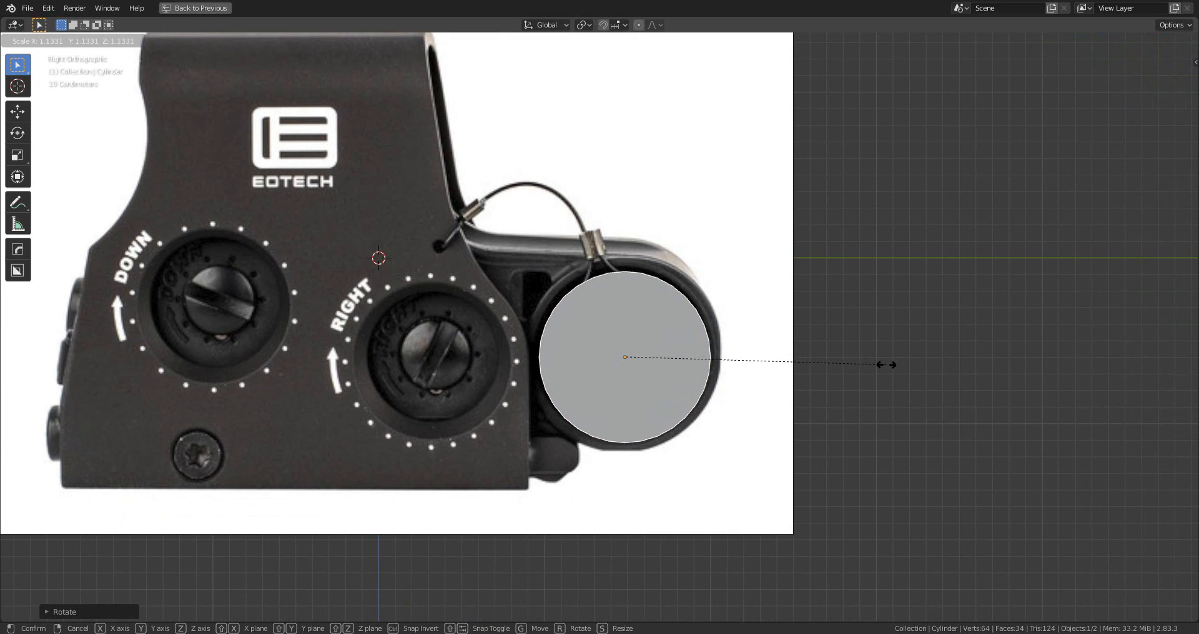
click(925, 373)
key(g)
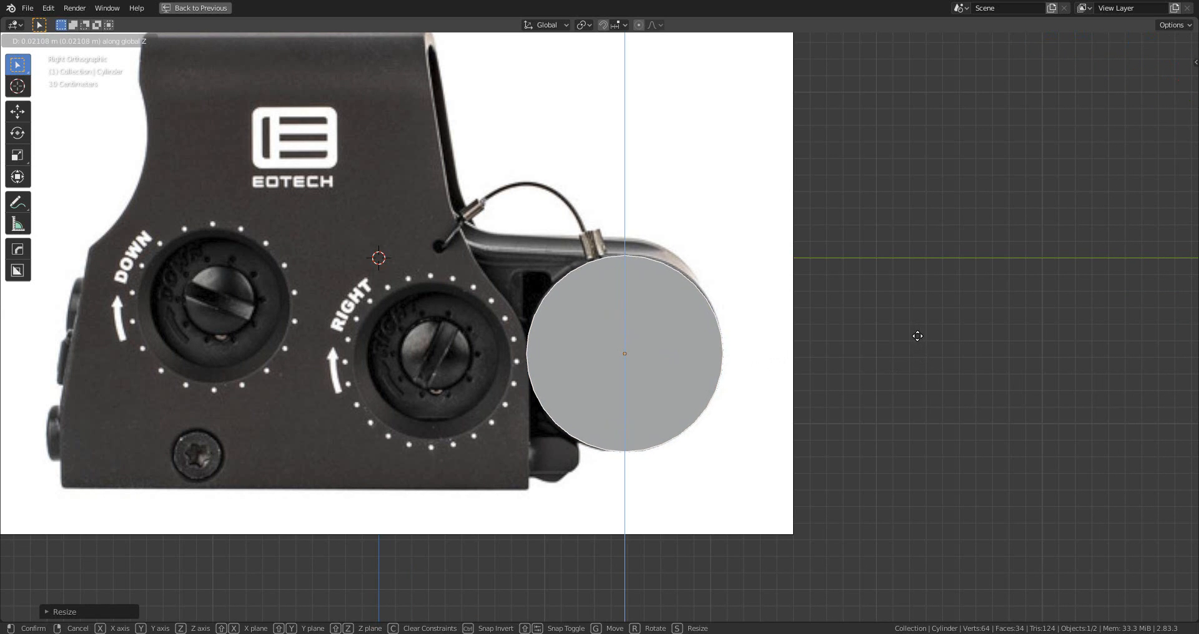
click(918, 342)
key(s)
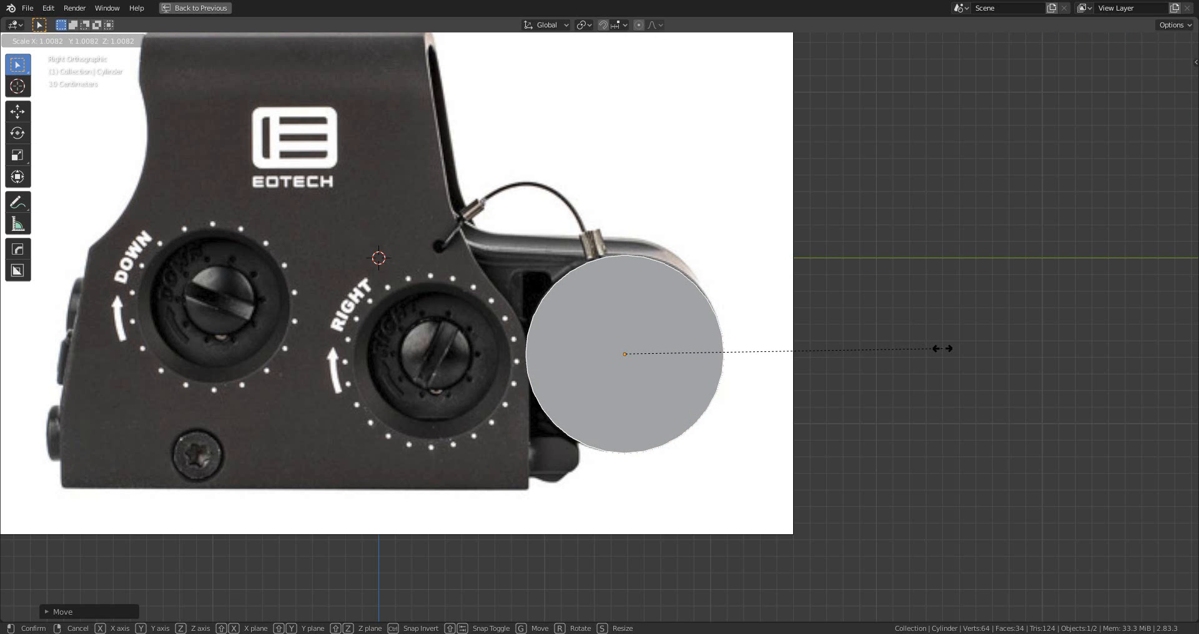
click(905, 344)
key(g)
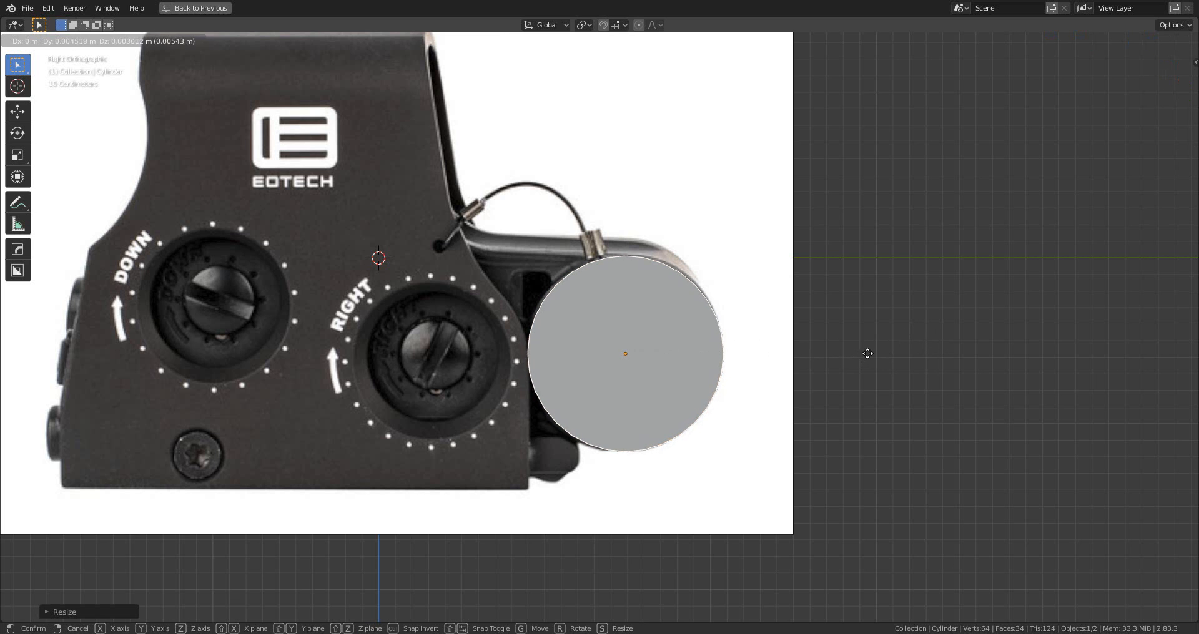
click(864, 343)
- Lengthen the cylinder by scaling it along the X axis only
scroll(595, 313, down, 2)
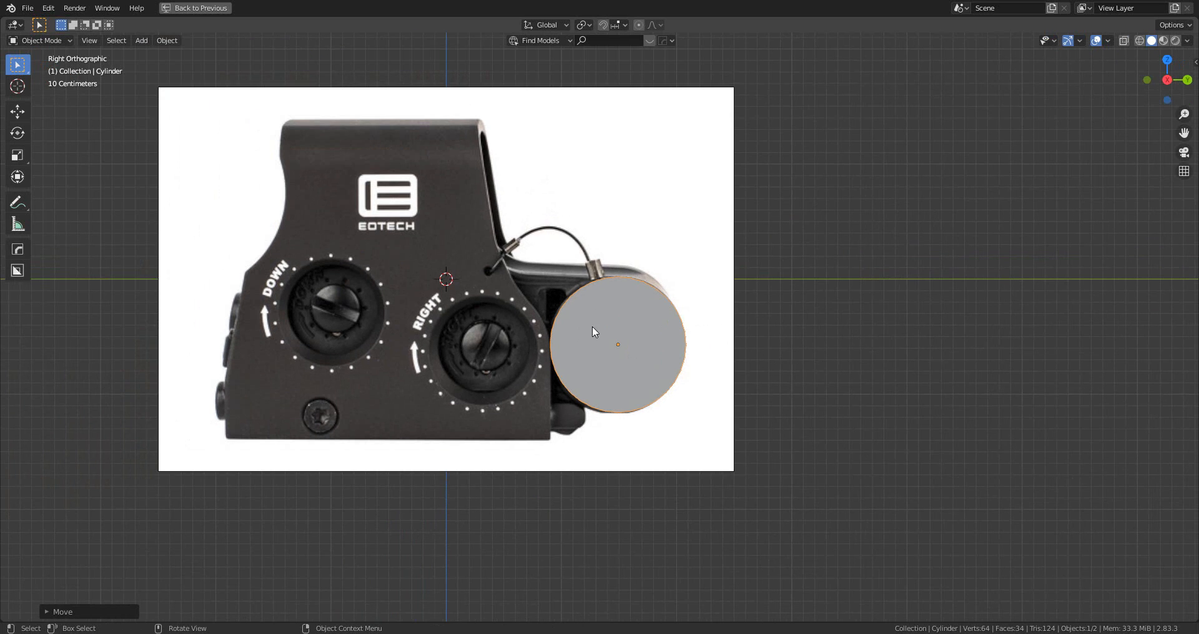
middle_drag(592, 326, 657, 353)
key(s)
key(x)
click(672, 343)
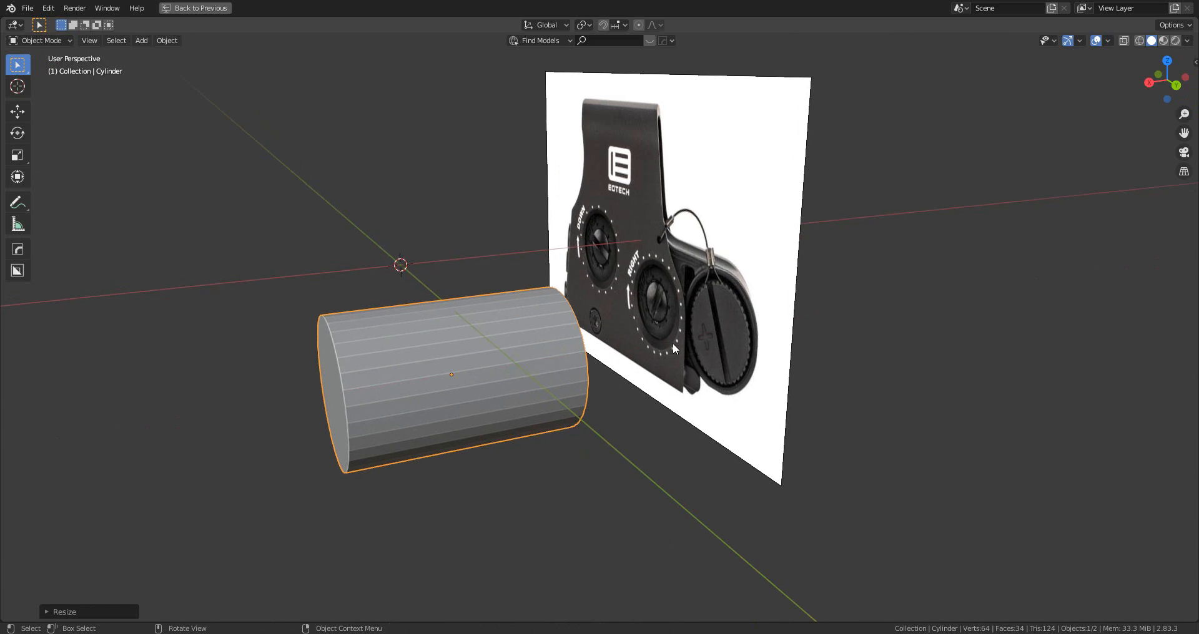
- Add a cube scaled down to about the cylinder's diameter and place it over the cylinder in the right orthographic view
click(1149, 81)
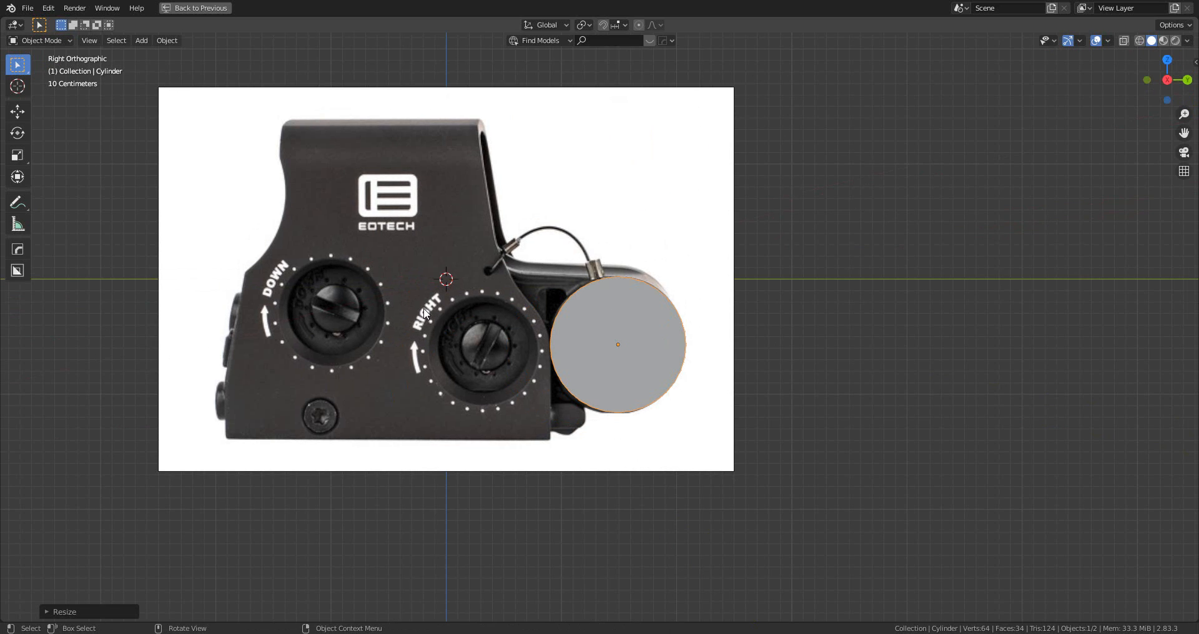
shift+middle_drag(425, 314, 578, 309)
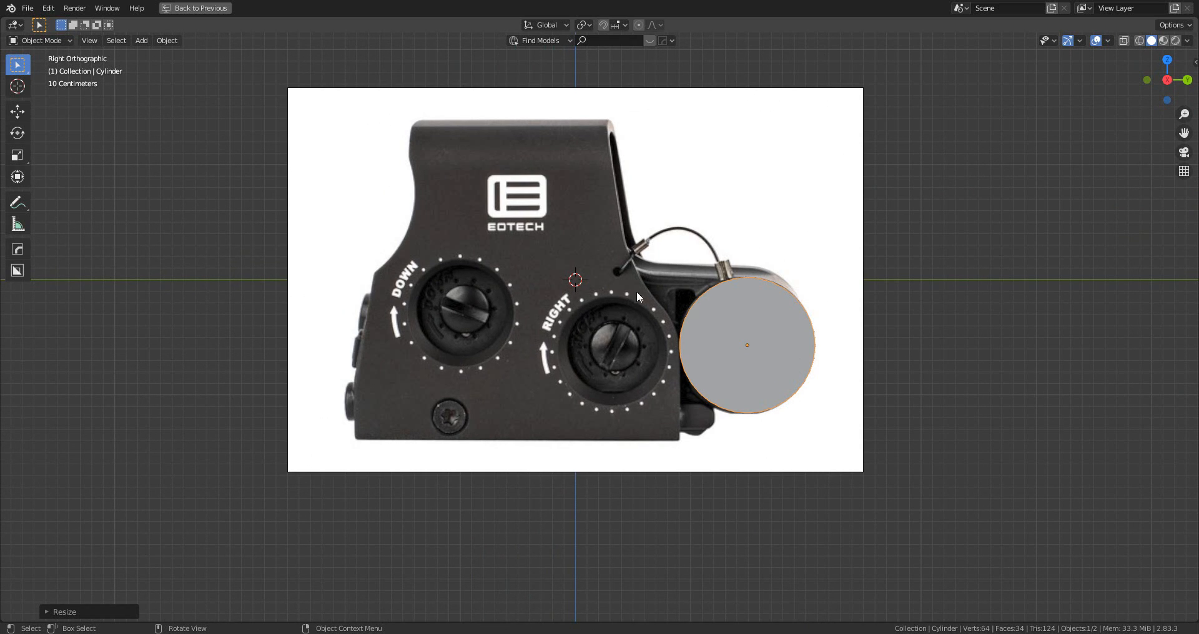
key(shift+a)
mouse_move(483, 275)
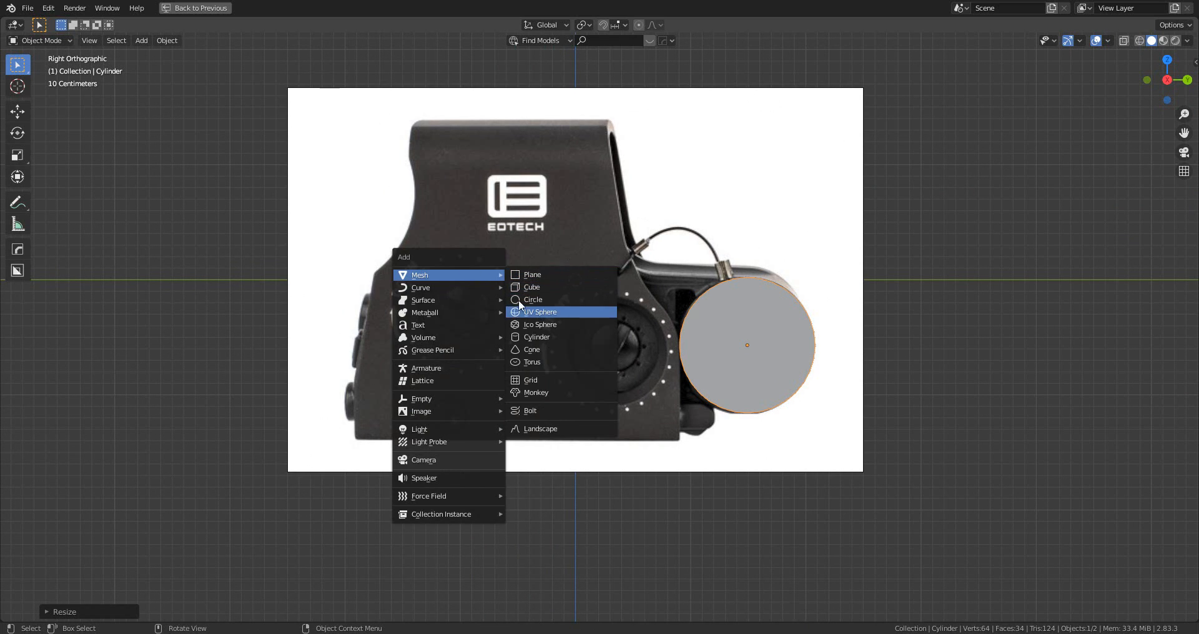
click(555, 286)
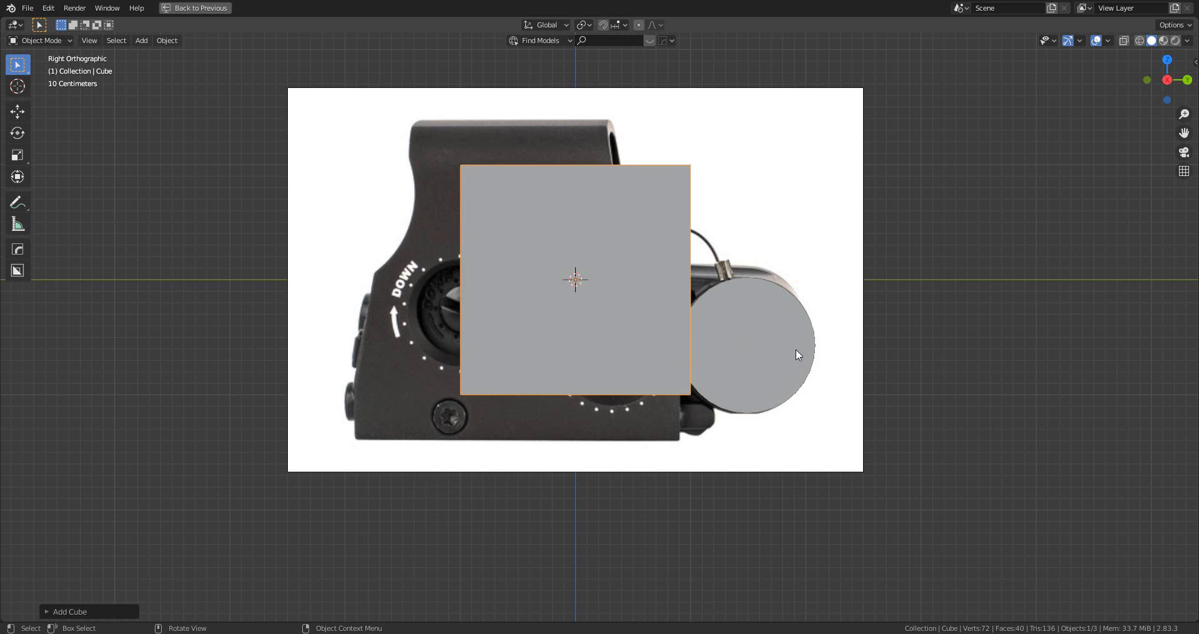
key(s)
click(699, 327)
key(g)
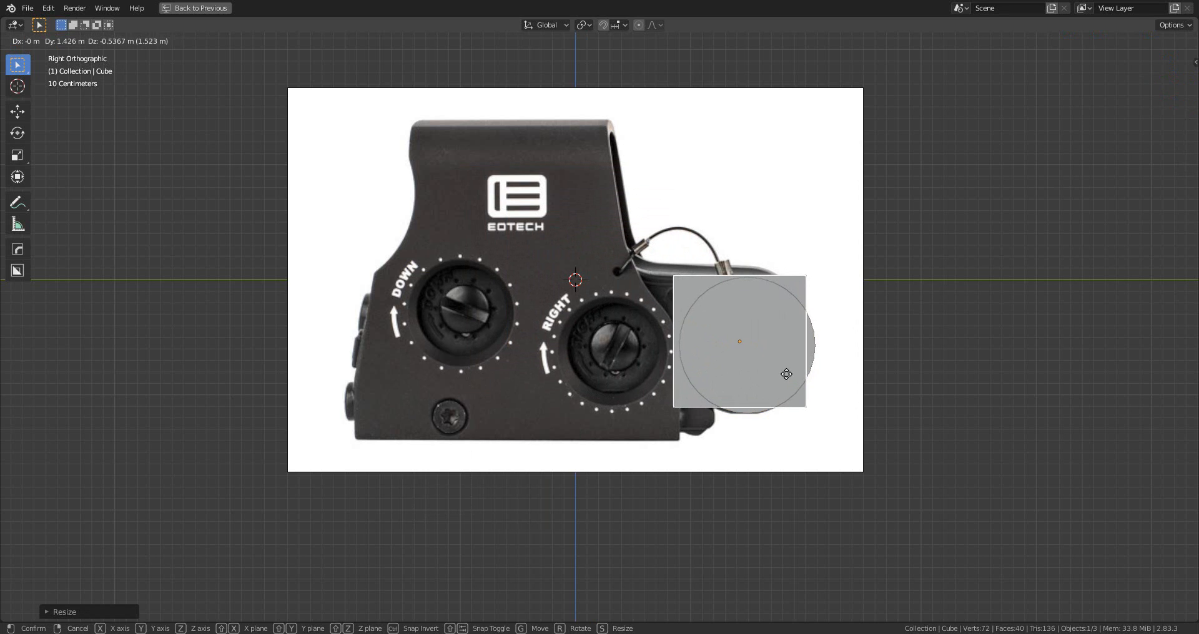
click(820, 391)
- Stretch the cube along Z to cover the battery housing's height and realign it over the cylinder
scroll(819, 391, up, 3)
shift+middle_drag(819, 391, 593, 365)
key(s)
key(z)
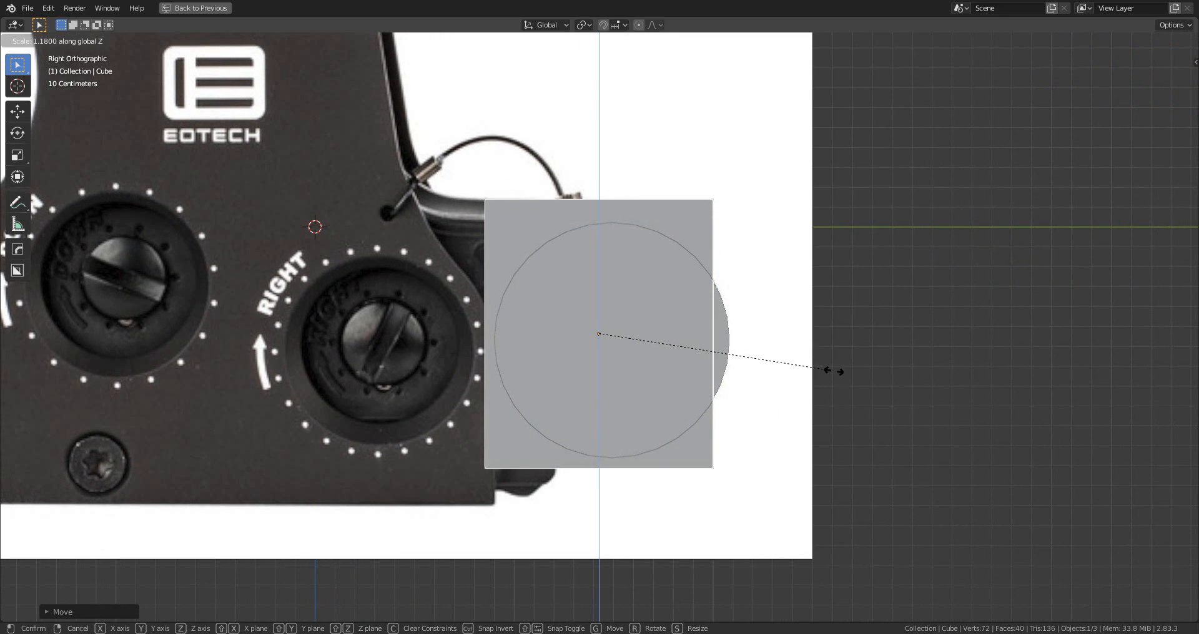
click(796, 362)
key(g)
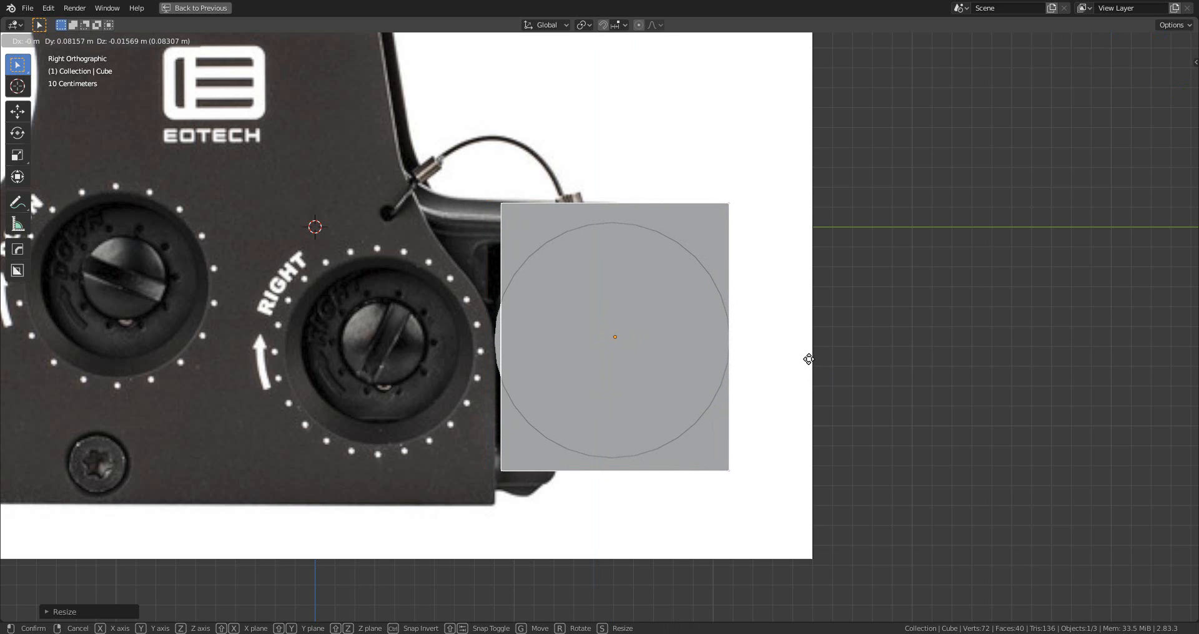
click(809, 360)
- Shift the cube along the Y axis so it extends slightly past the cylinder's outer edge
scroll(843, 389, down, 3)
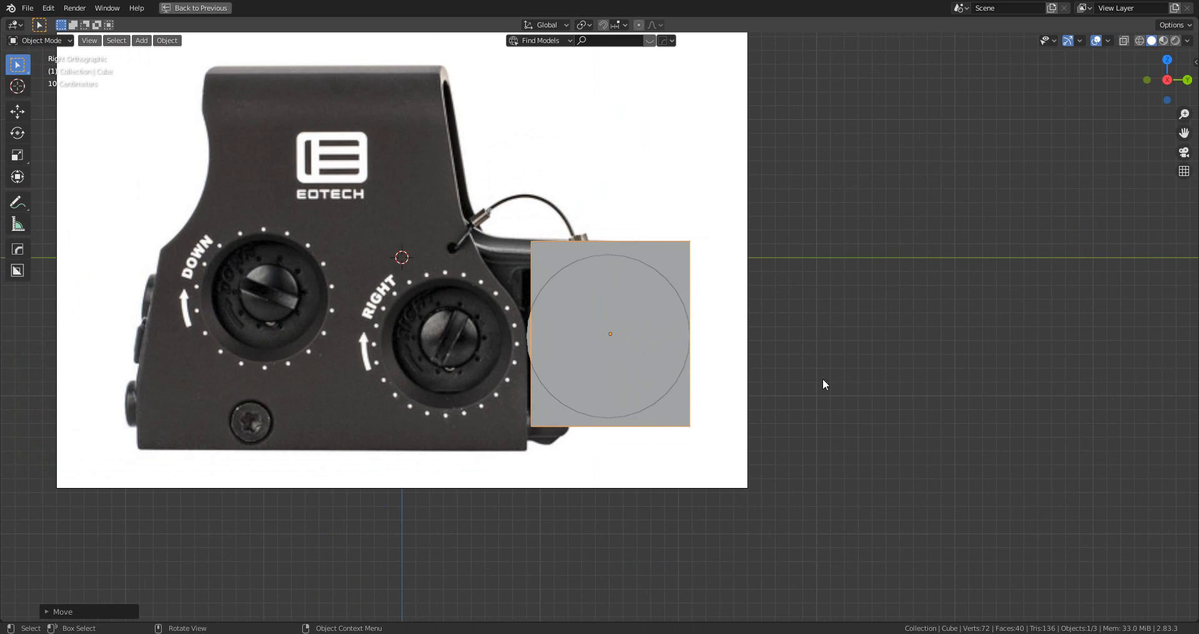
scroll(823, 379, up, 3)
key(g)
key(y)
click(814, 381)
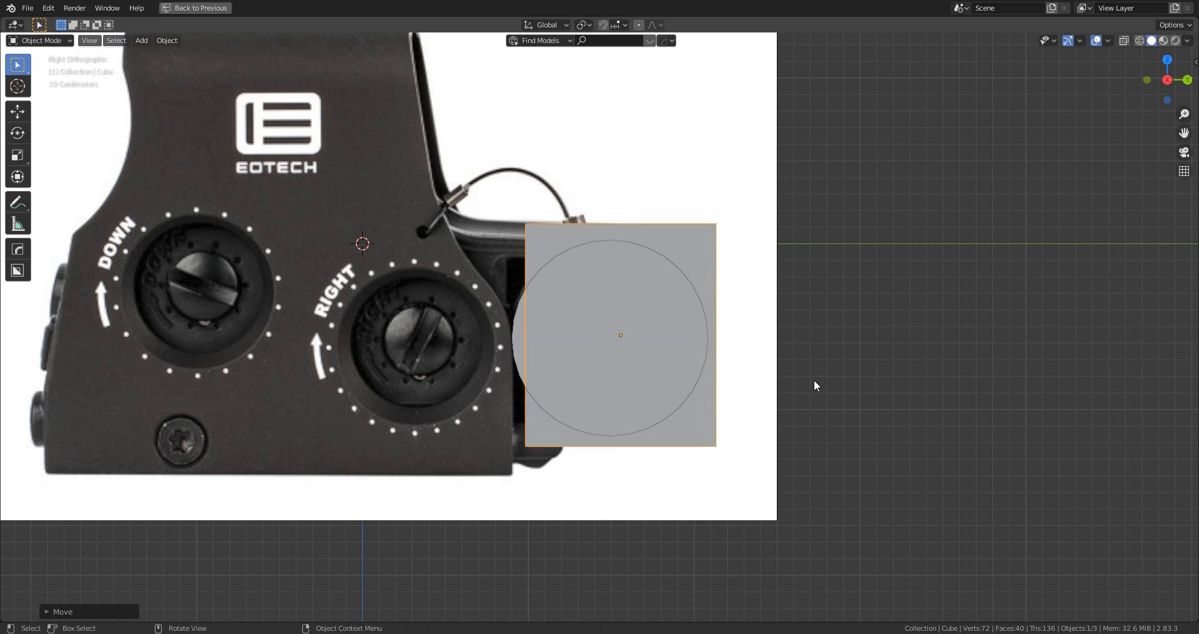
- In Edit Mode with face selection, move the cube's outer face, away from the sight body, slightly outward along Y
middle_drag(814, 381, 734, 396)
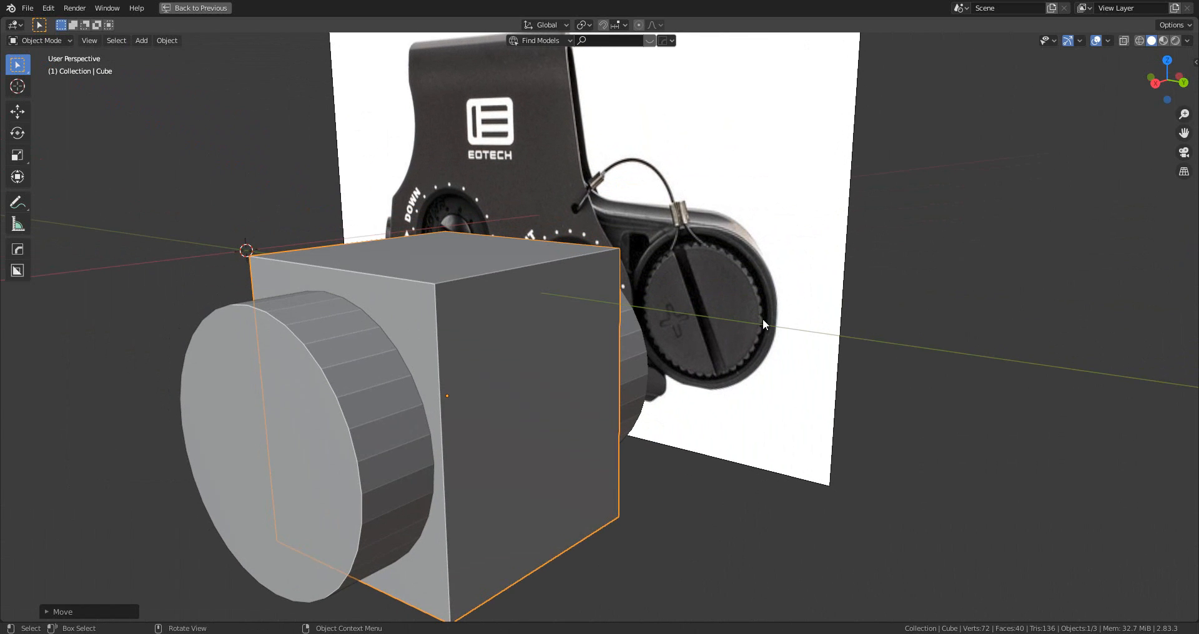
middle_drag(629, 350, 581, 381)
scroll(570, 332, down, 3)
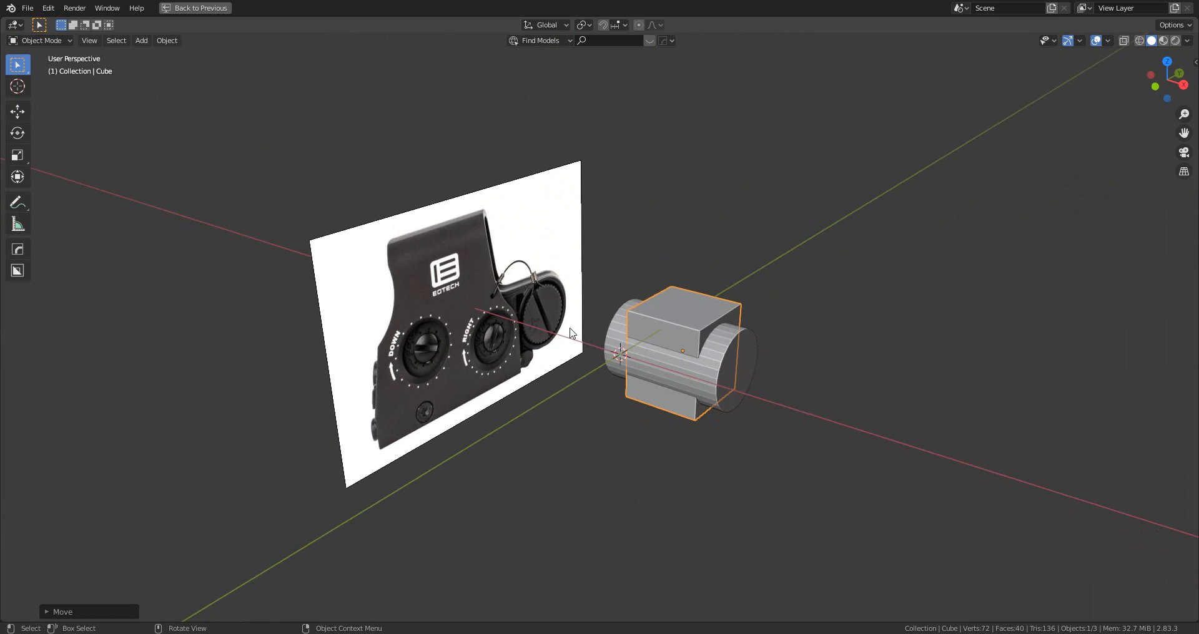
middle_drag(570, 332, 556, 332)
scroll(547, 332, up, 2)
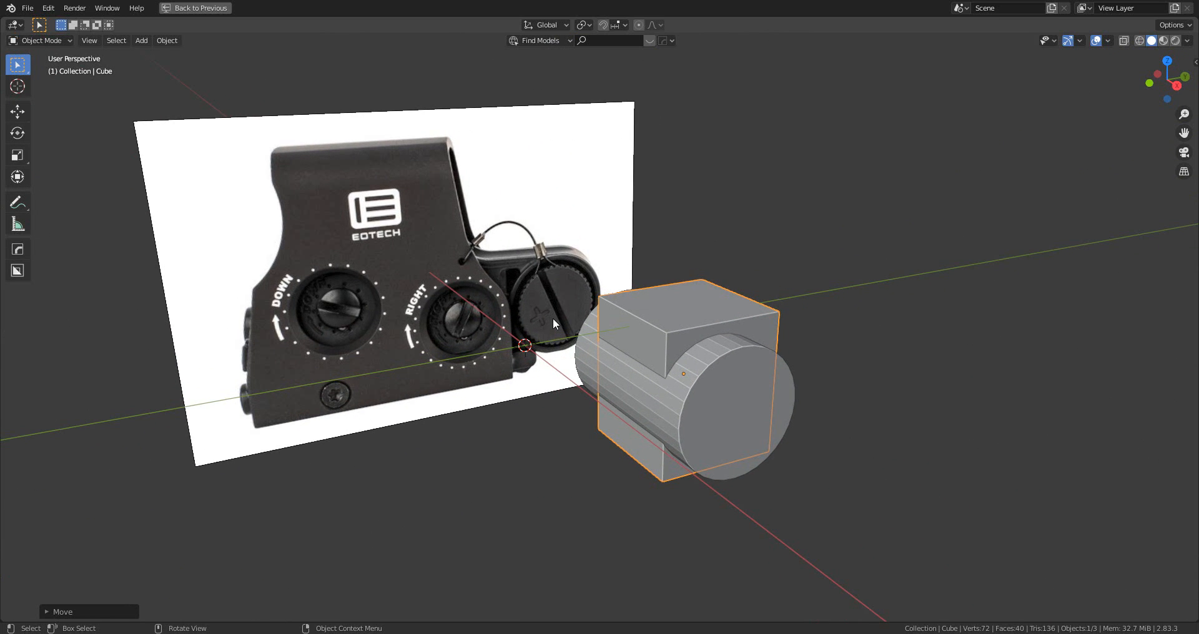
middle_drag(553, 318, 632, 381)
key(Tab)
key(3)
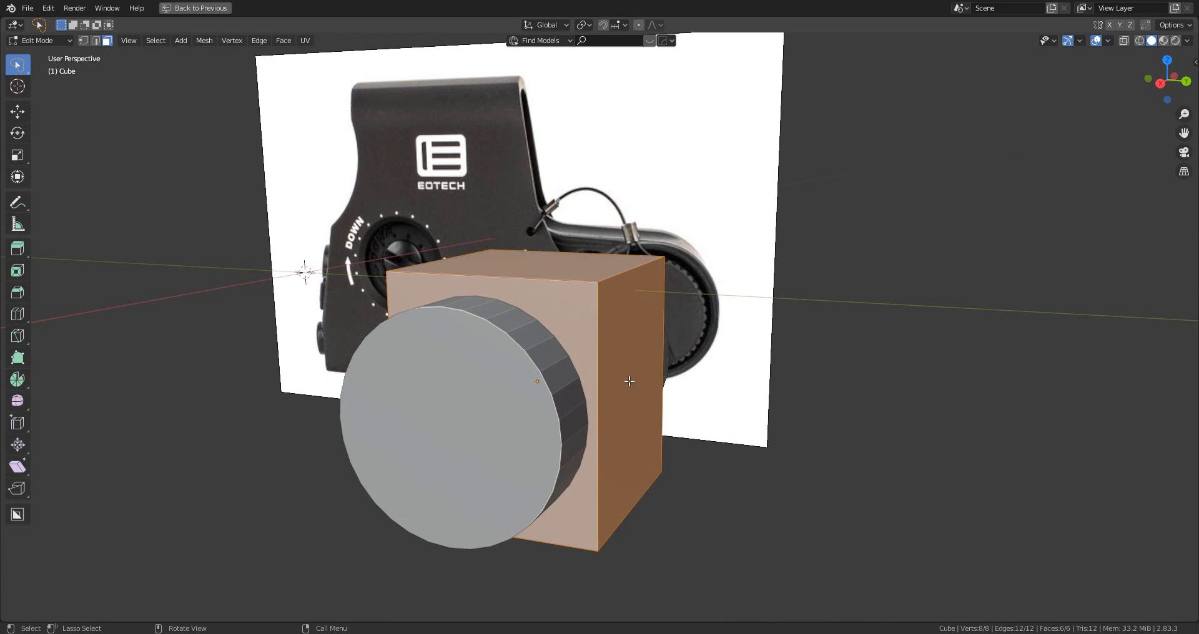
click(630, 383)
key(g)
key(y)
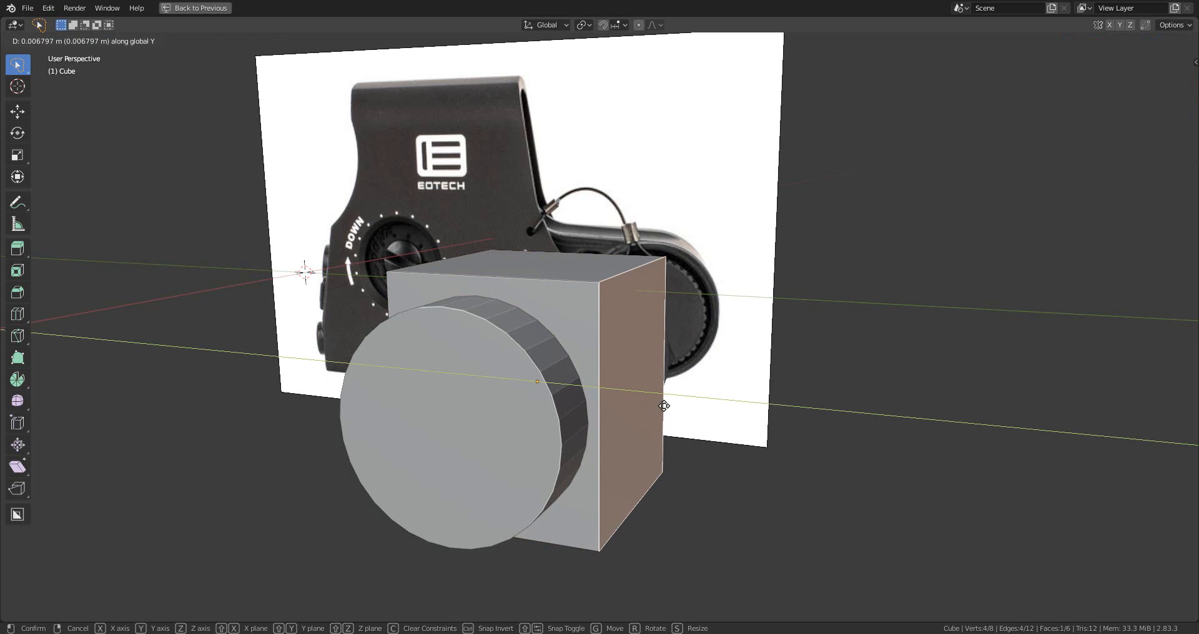
click(686, 407)
- Move the cube's opposite face about 0.34 m along Y toward the sight body and compare it with the reference from the right
middle_drag(524, 363, 526, 351)
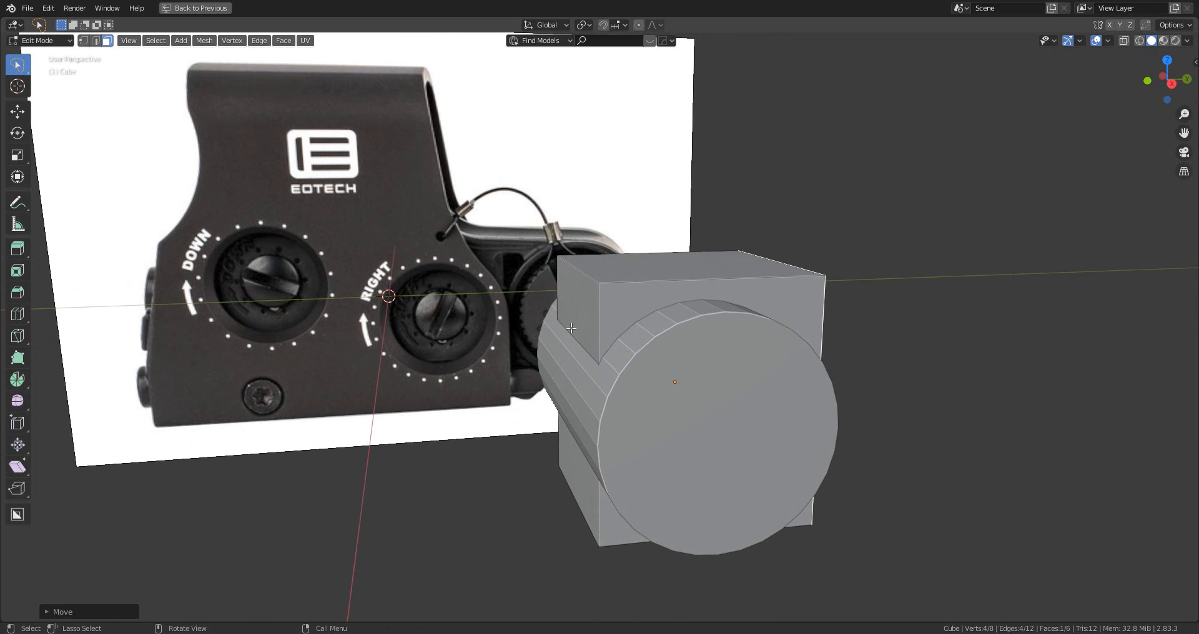
key(g)
key(y)
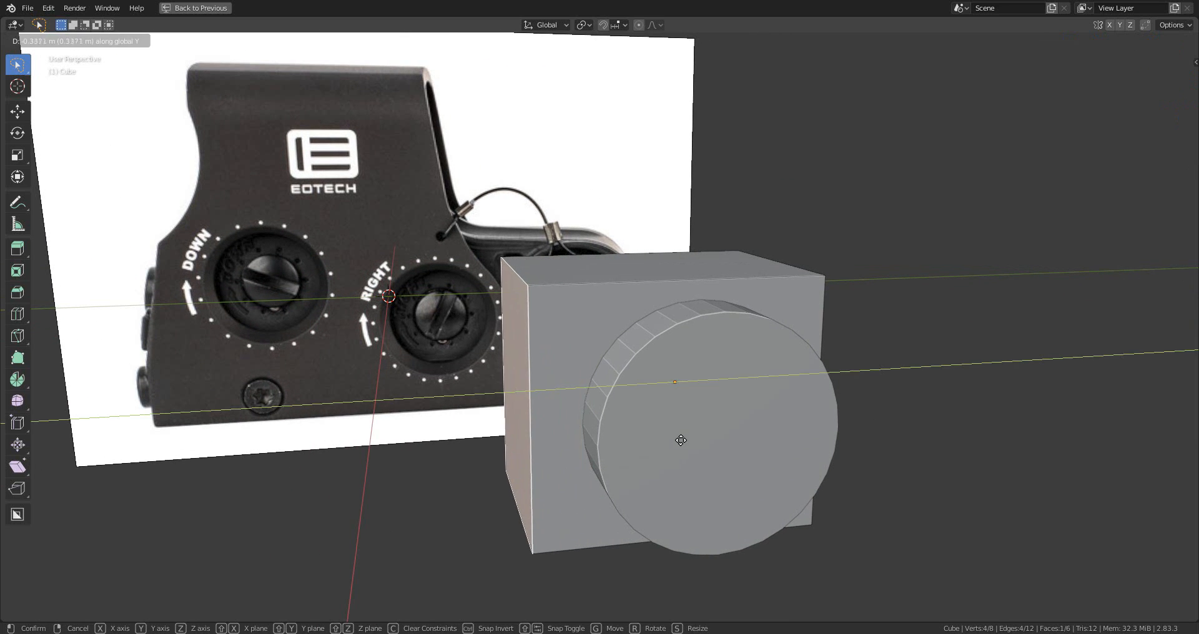
click(683, 441)
click(1160, 103)
scroll(478, 81, up, 2)
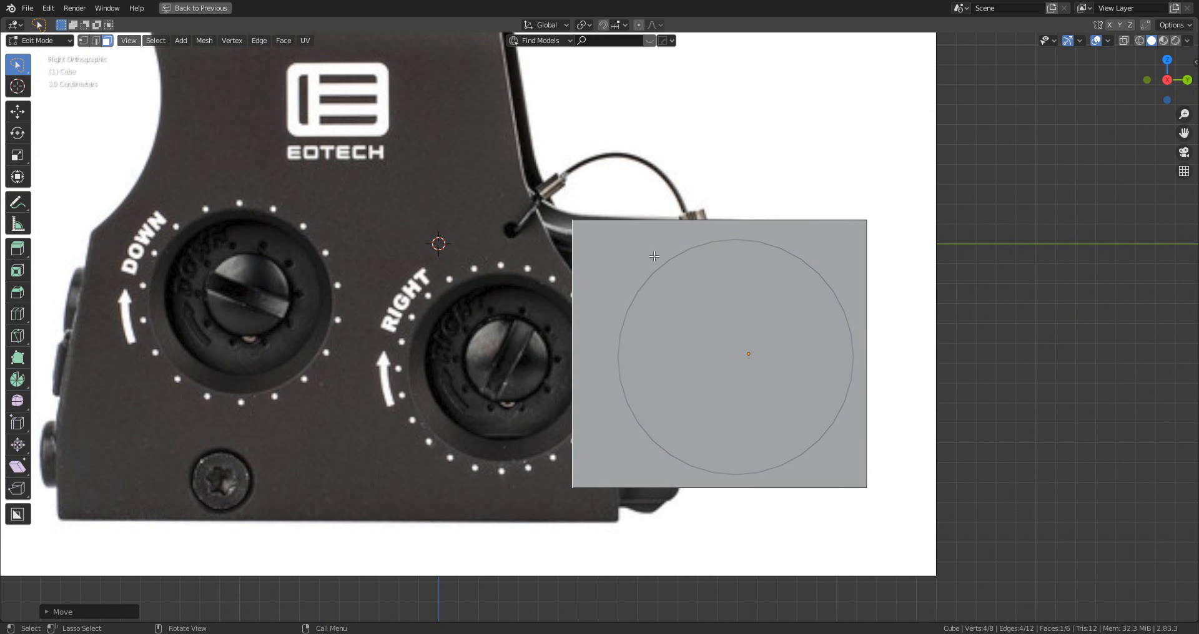
- Move the selected face on the sight-body side of the cube slightly further along Y toward the body
scroll(608, 270, down, 2)
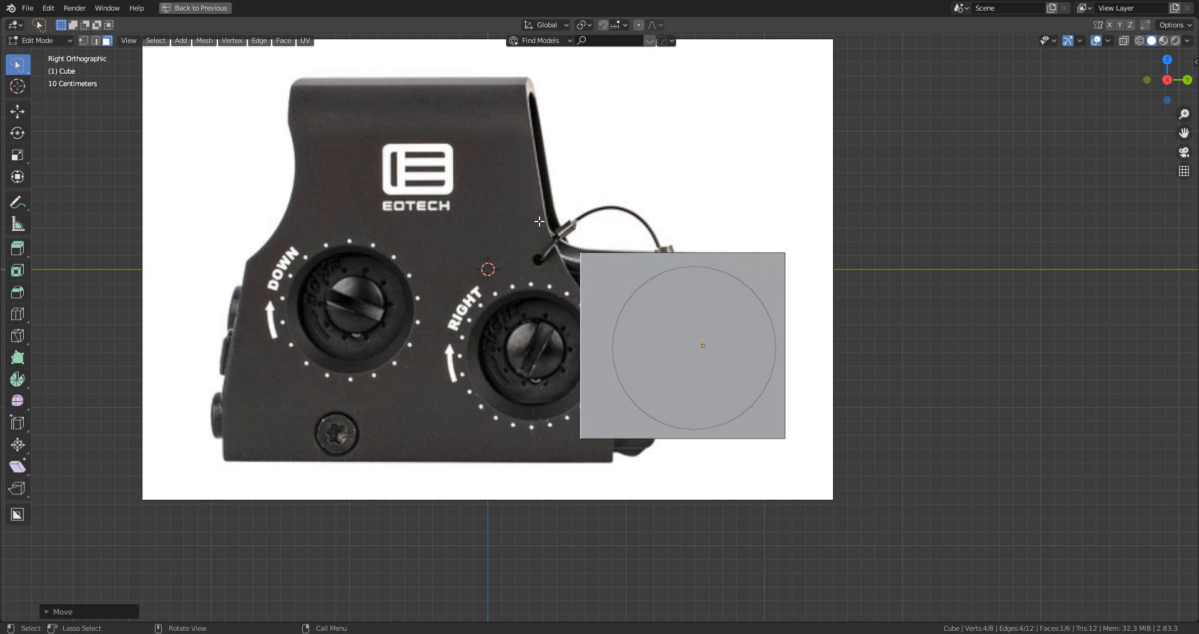
scroll(539, 221, down, 4)
middle_drag(540, 221, 743, 393)
key(g)
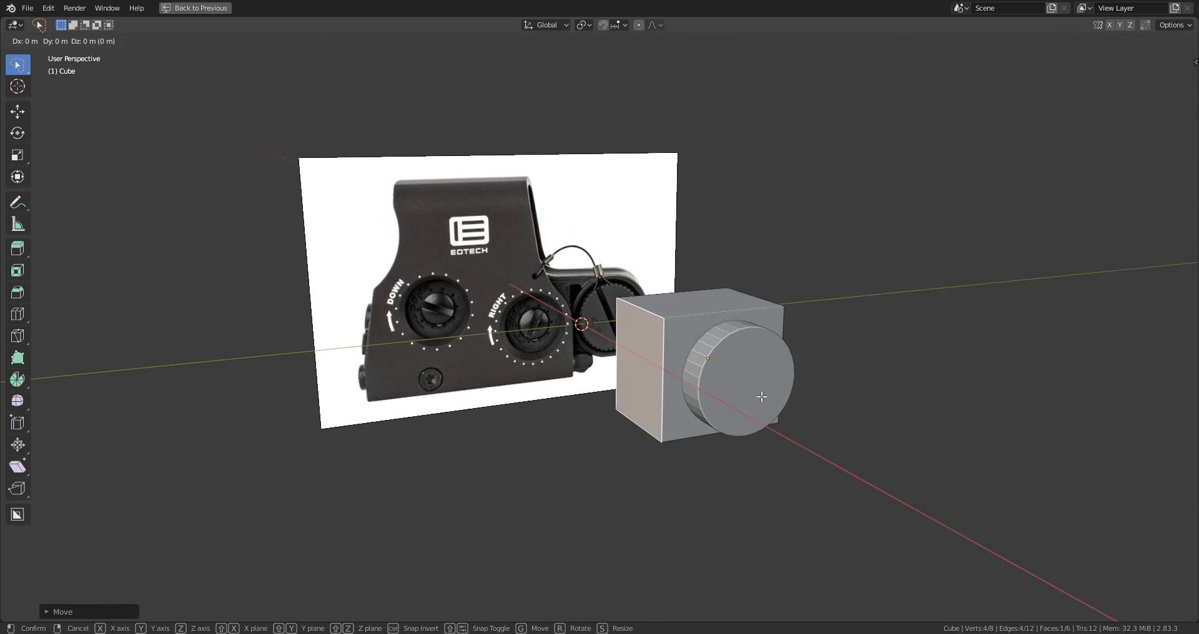
key(y)
click(758, 395)
- Extrude that face along the sight body and align it along Y with the body's far end in the reference
key(e)
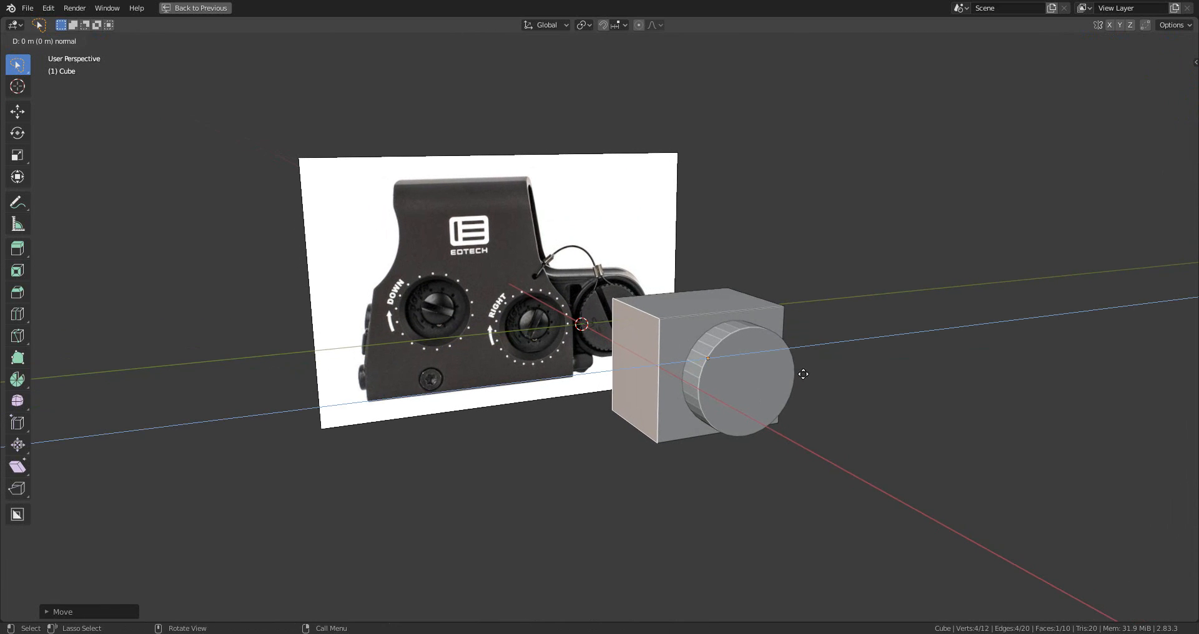
click(623, 398)
click(1174, 84)
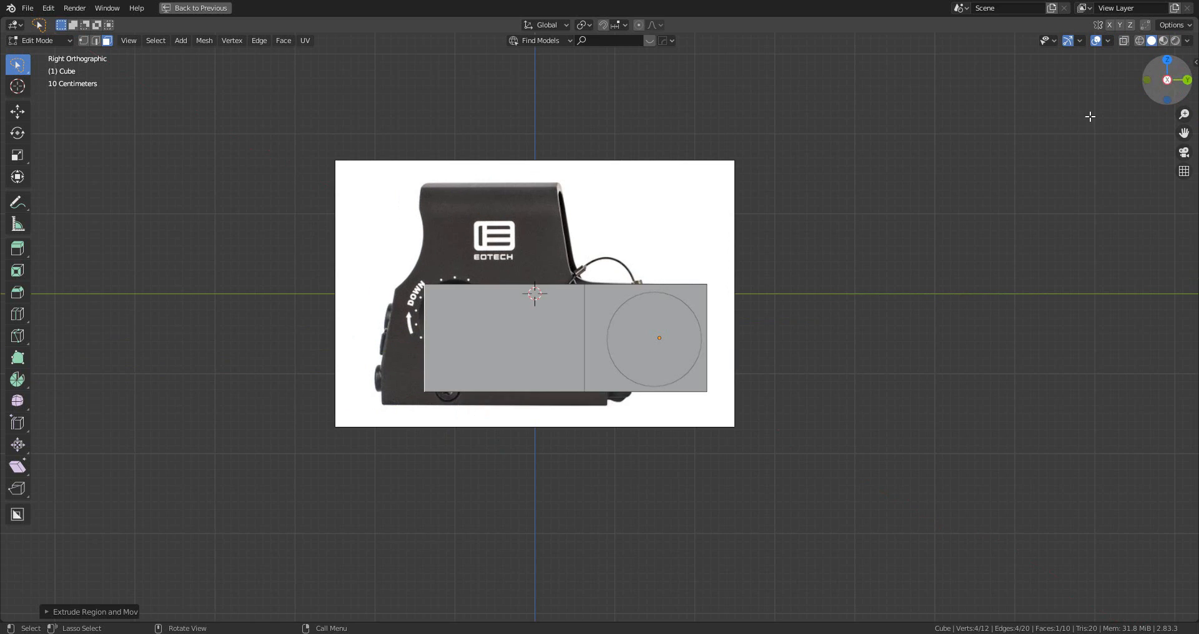
key(g)
key(y)
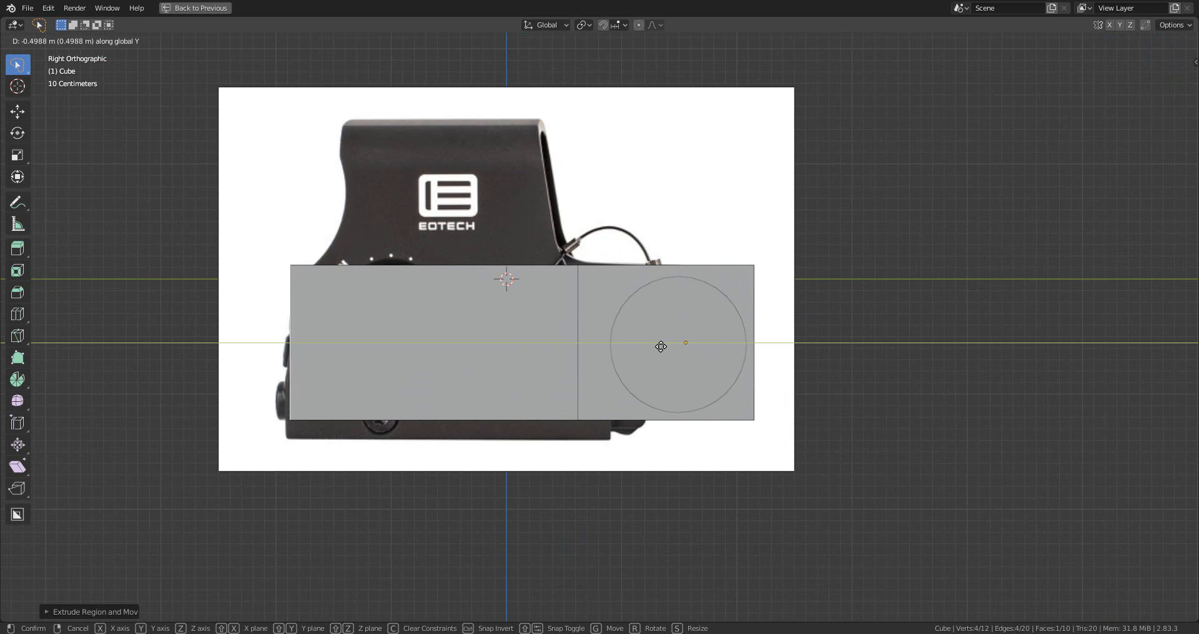
click(655, 348)
shift+middle_drag(564, 395, 706, 420)
key(g)
key(y)
click(637, 414)
- Extrude the top face of the new body section upward to just below the top of the reference hood
scroll(637, 414, down, 2)
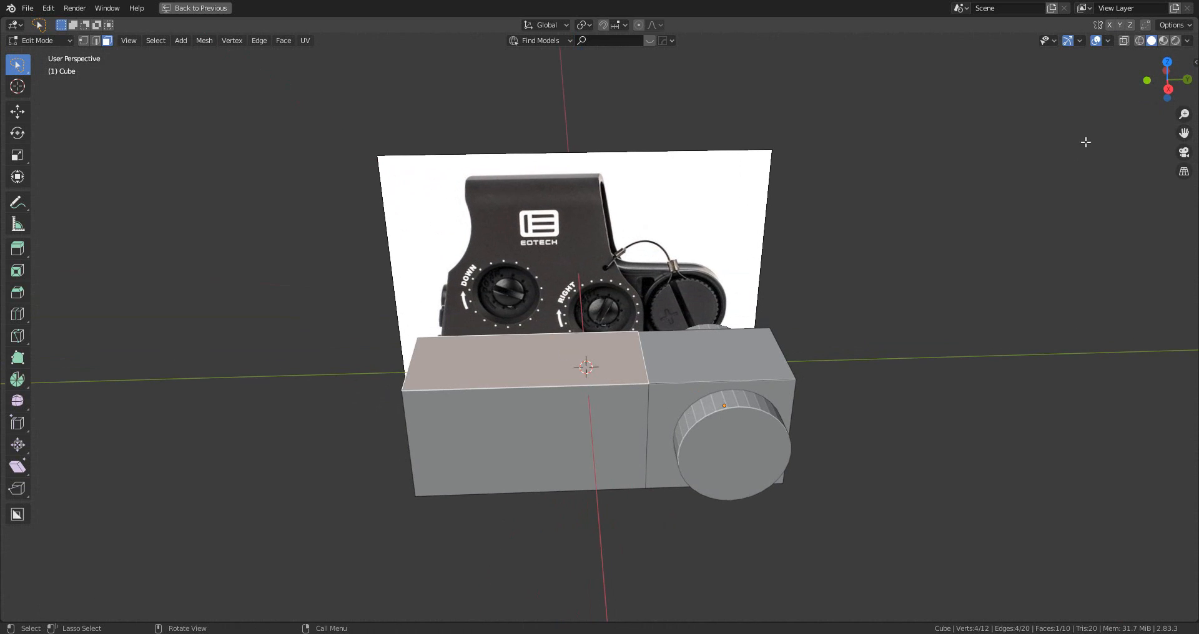
click(1168, 89)
key(e)
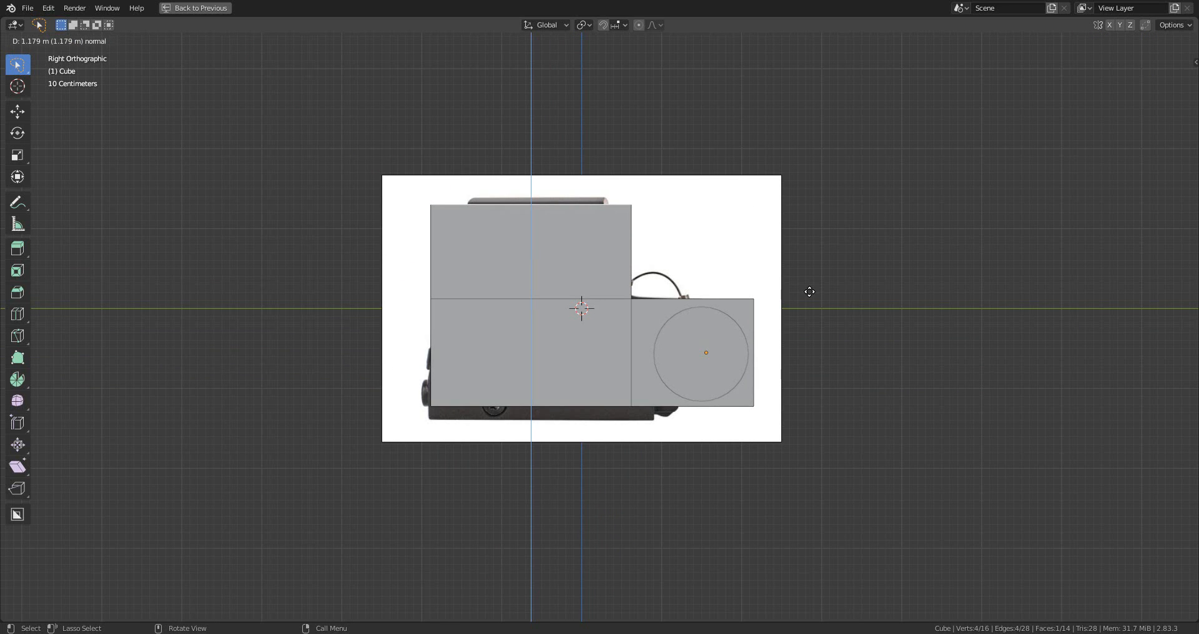
click(813, 268)
- In edge selection, move the raised section's top edge nearest the battery housing about -0.29 m along Y to match the reference slope
scroll(809, 267, up, 3)
shift+middle_drag(739, 247, 629, 299)
key(2)
click(535, 237)
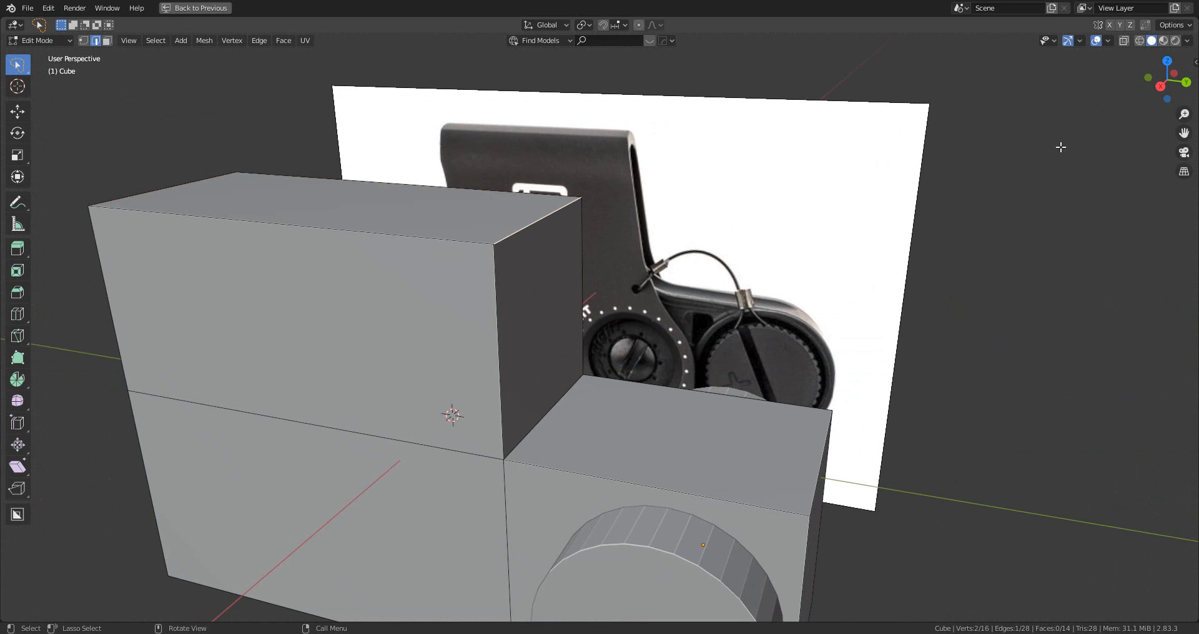
click(1164, 87)
scroll(885, 356, up, 1)
key(g)
key(y)
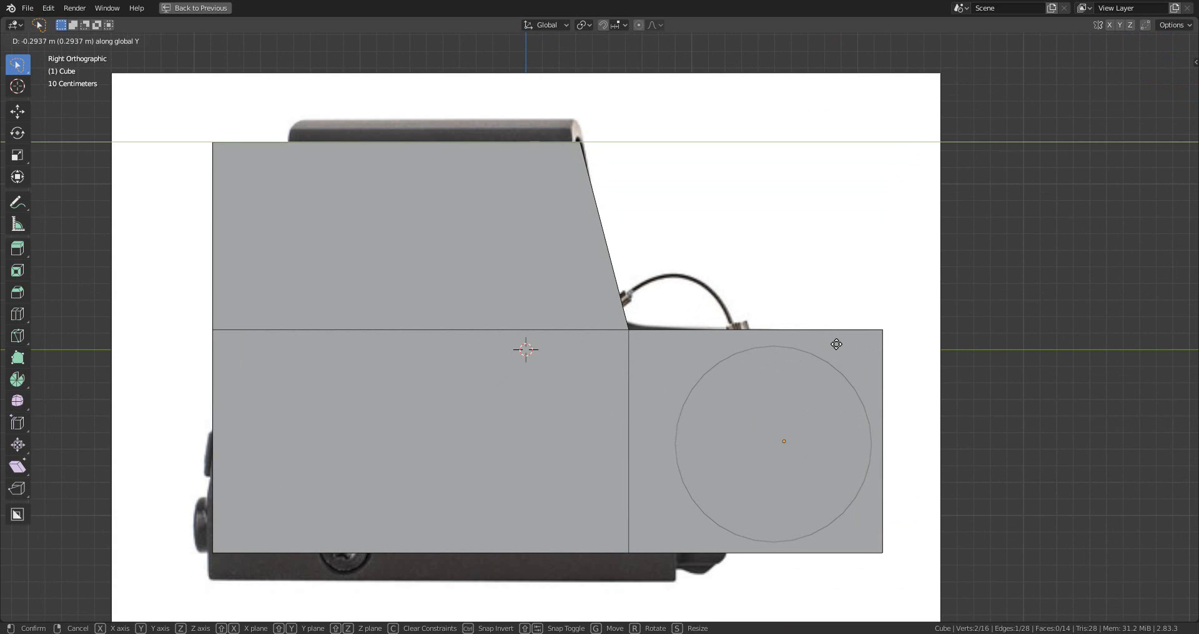
click(836, 344)
- Move the inner corner edge between the hood and the battery housing slightly along Y, away from the housing
scroll(699, 307, down, 5)
middle_drag(675, 314, 581, 380)
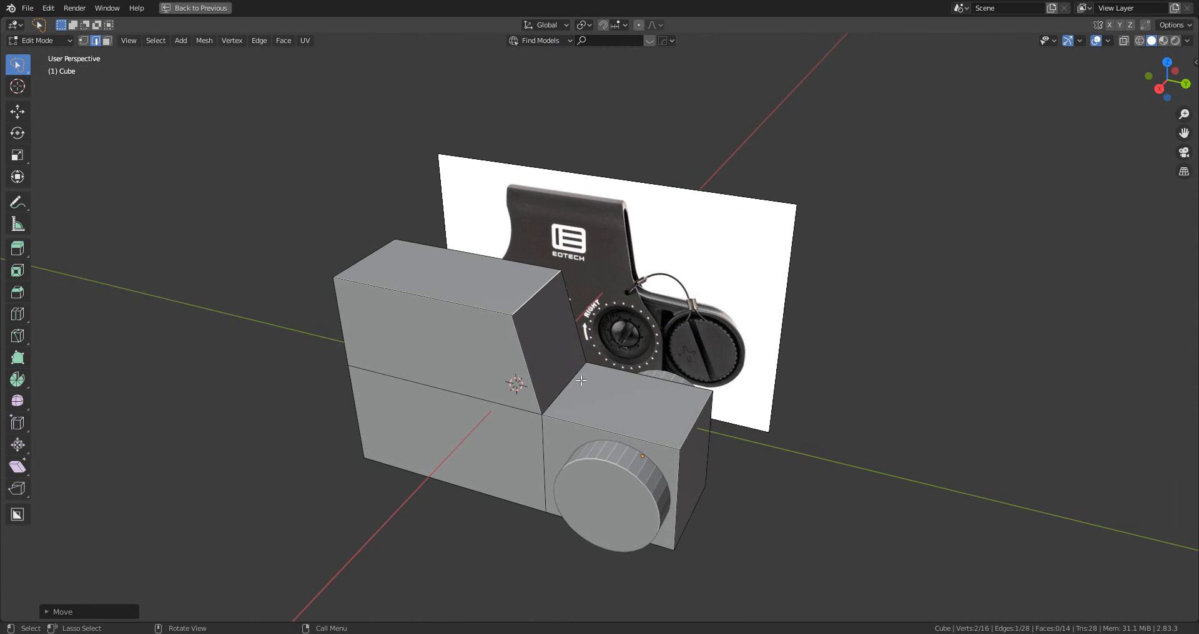
key(g)
key(y)
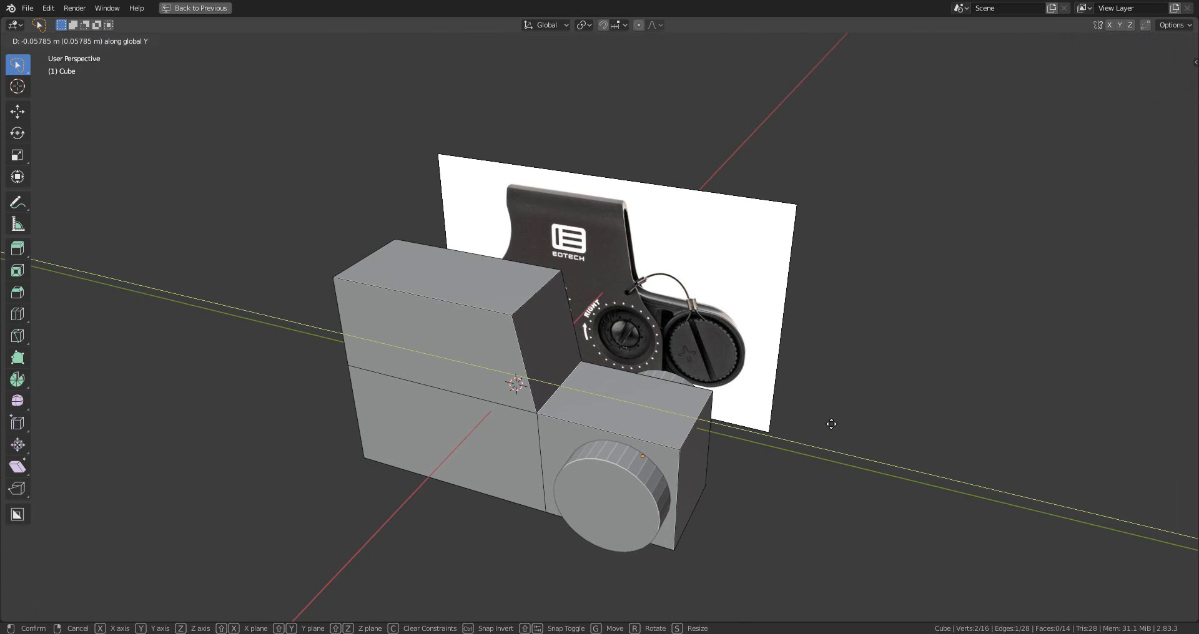
click(804, 425)
- Bevel the inner corner edge with 9 segments and a width of about 0.69 m to follow the reference curve
middle_drag(650, 393, 671, 357)
scroll(830, 276, up, 2)
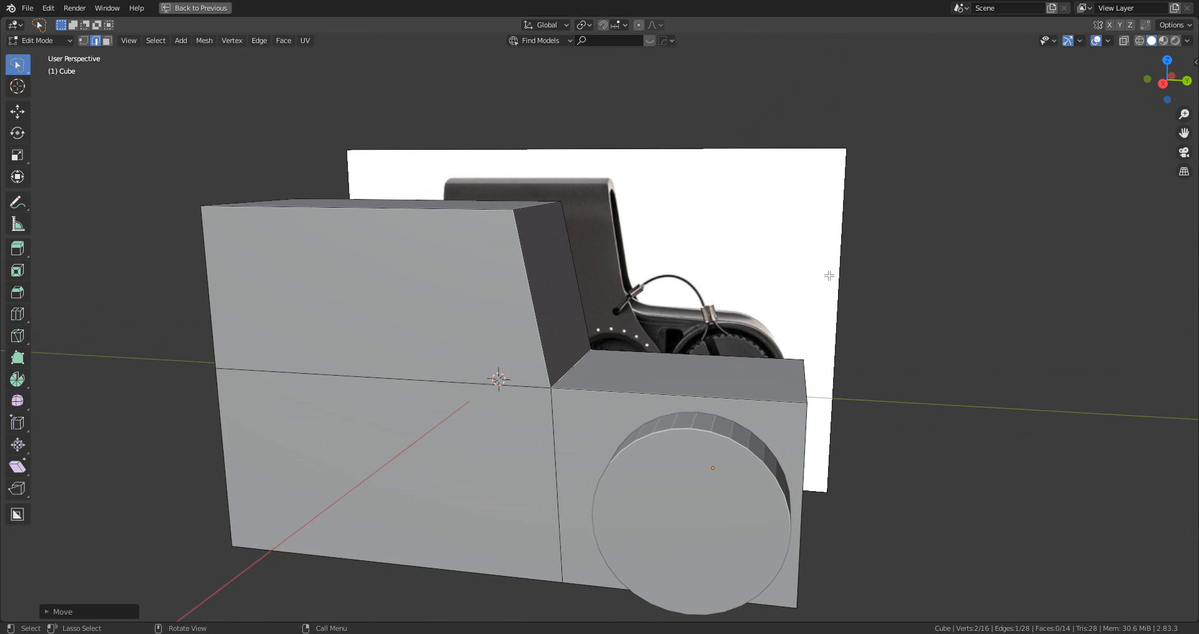
click(1163, 83)
scroll(1089, 128, up, 2)
key(ctrl+b)
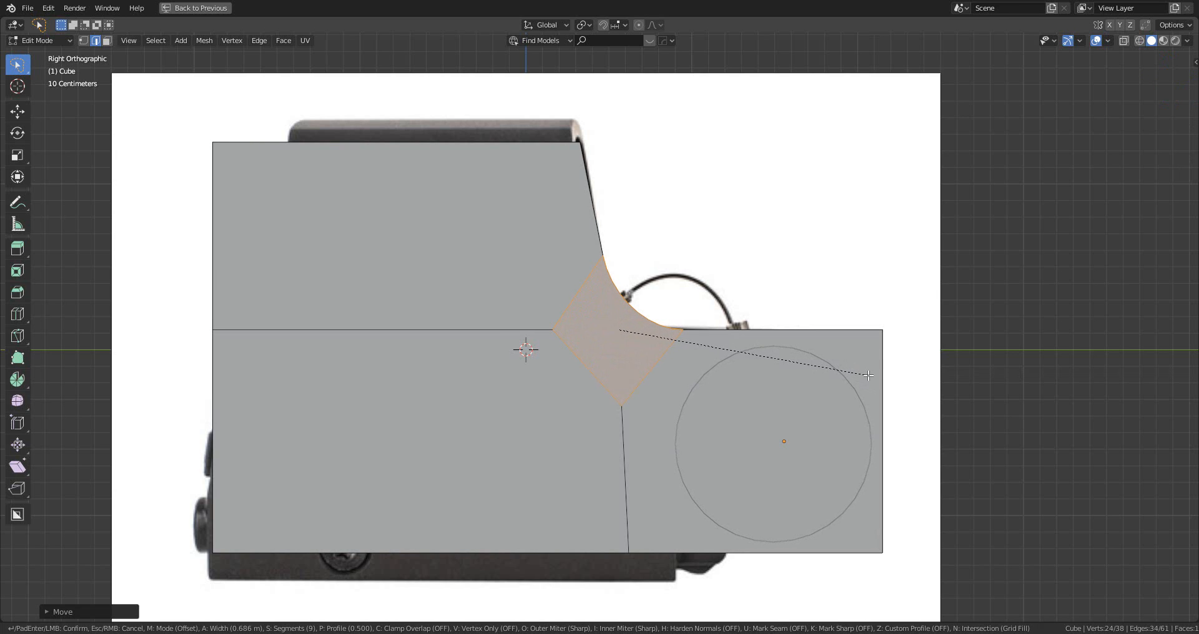
click(870, 375)
middle_drag(870, 375, 687, 326)
- Select the upper and lower edges of the battery housing's outer end, and apply the object's transform in Object Mode
key(Tab)
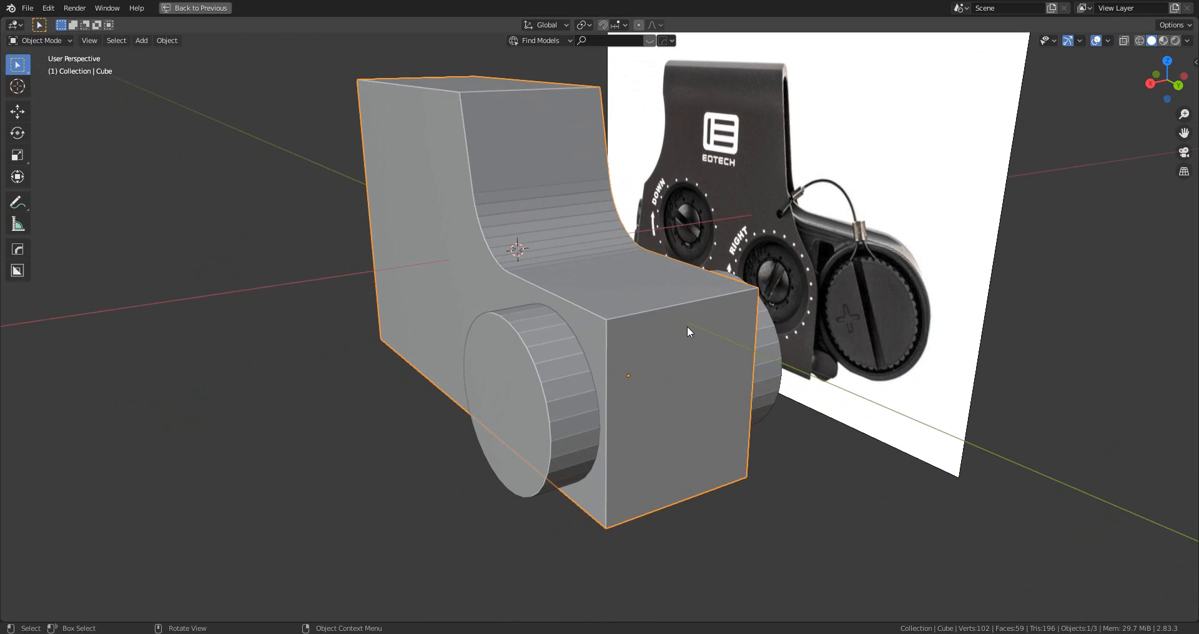
key(Tab)
click(667, 310)
click(664, 501)
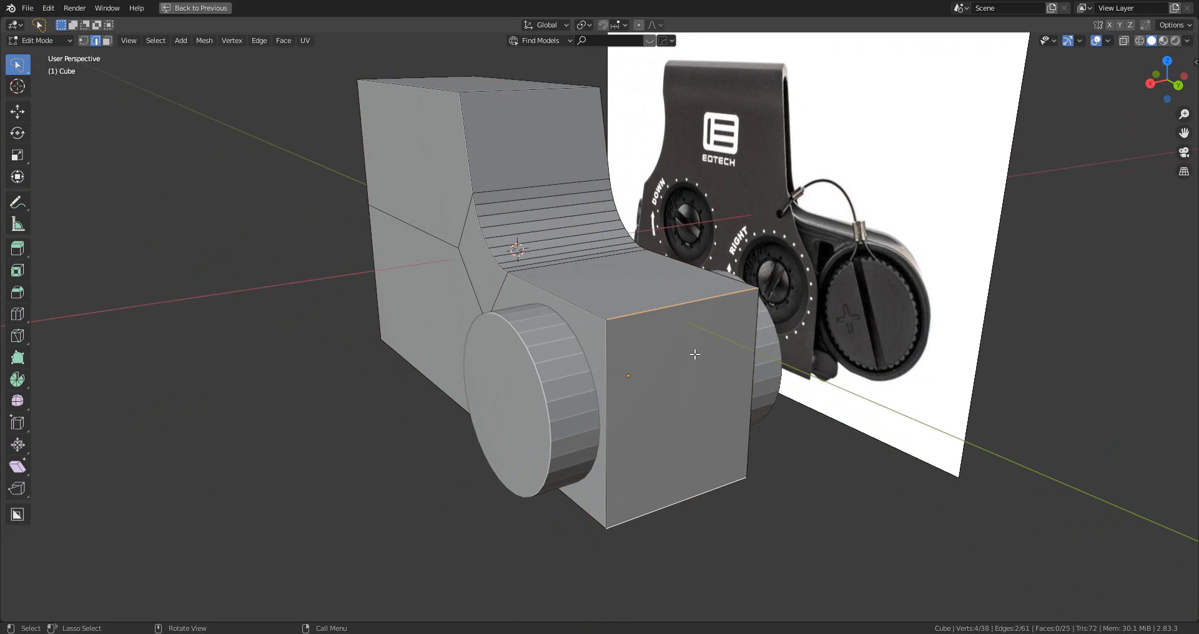
key(Tab)
key(ctrl+a)
click(695, 354)
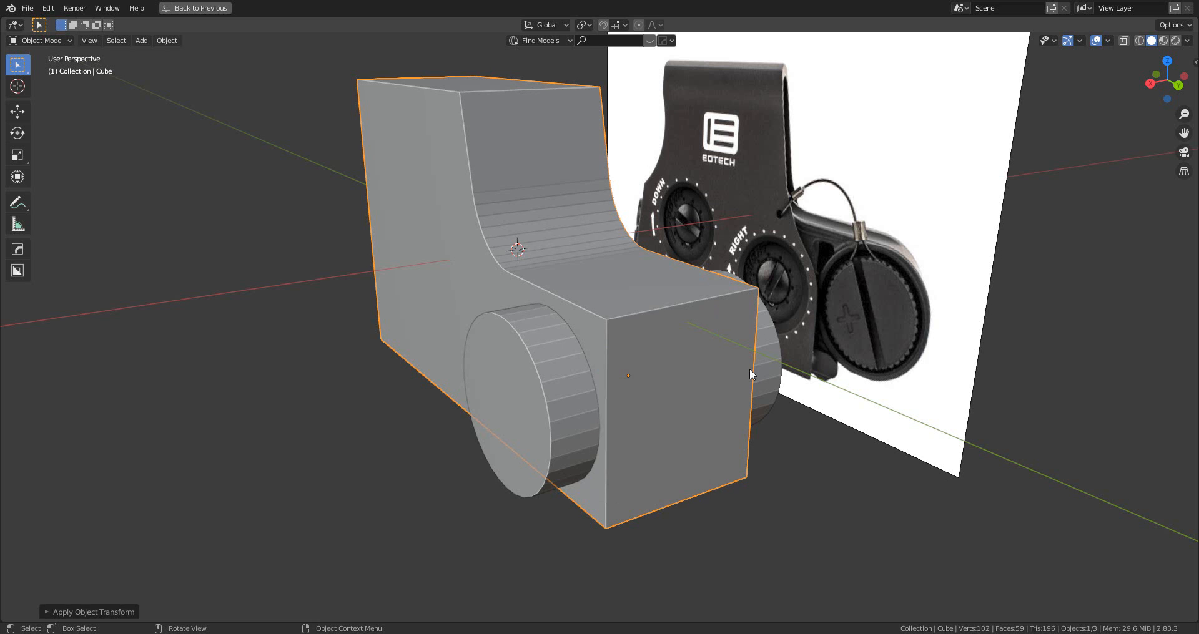
middle_drag(805, 374, 714, 391)
- Bevel the two outer end edges of the battery housing with 9 segments and a width of about 0.6 m
key(Tab)
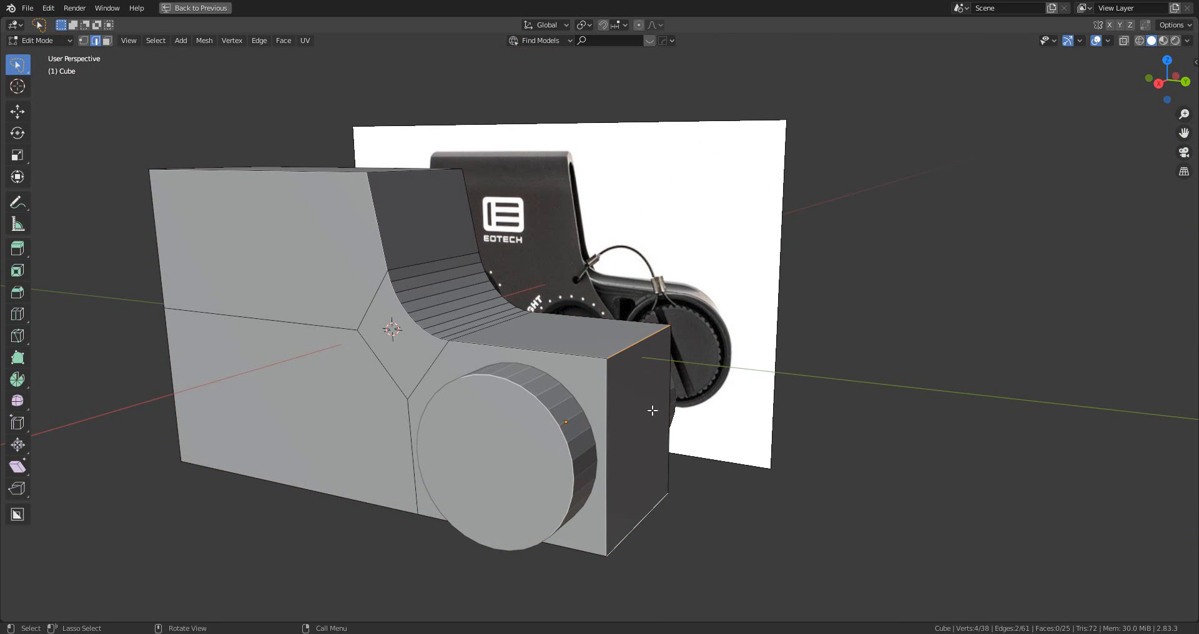
click(1159, 83)
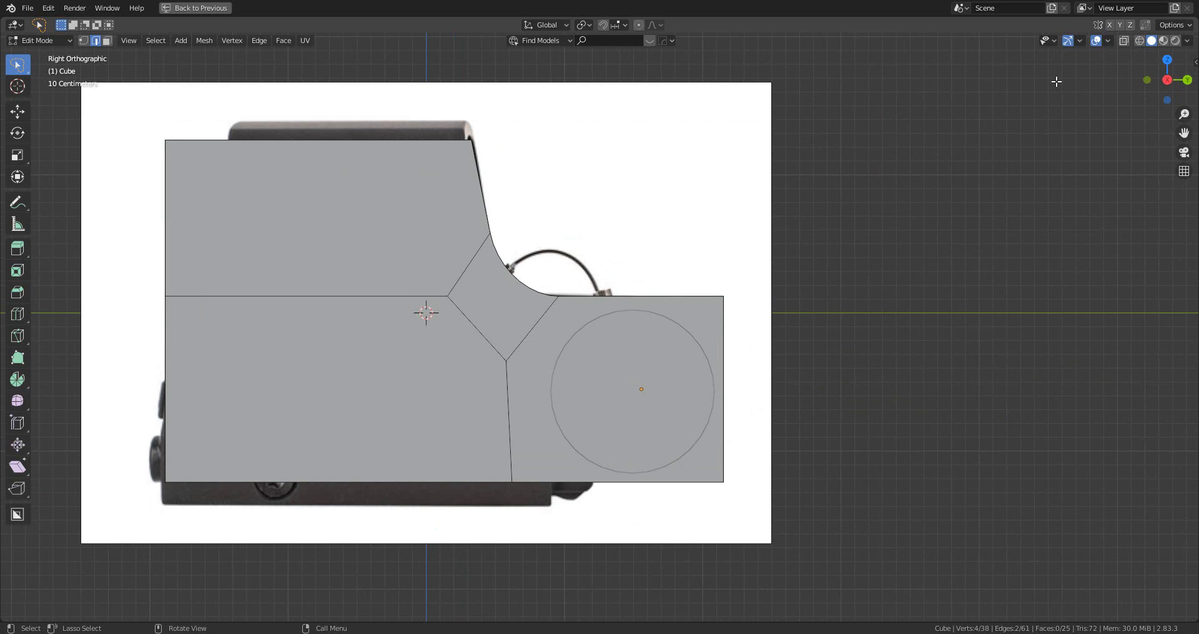
scroll(688, 459, up, 1)
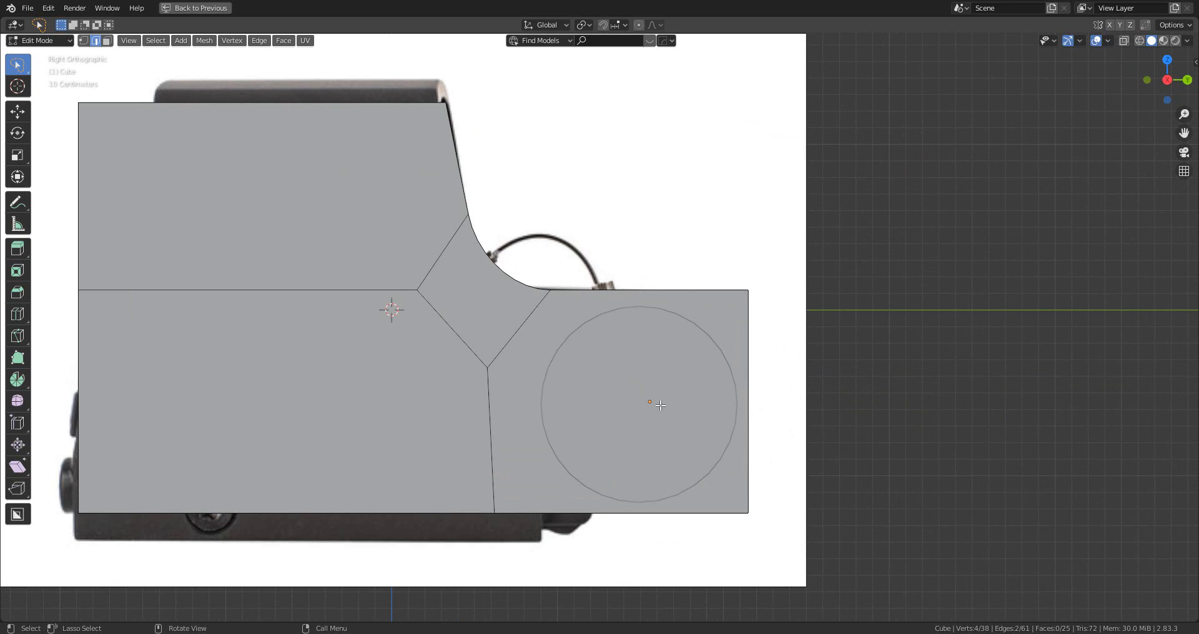
shift+middle_drag(661, 405, 592, 328)
key(ctrl+b)
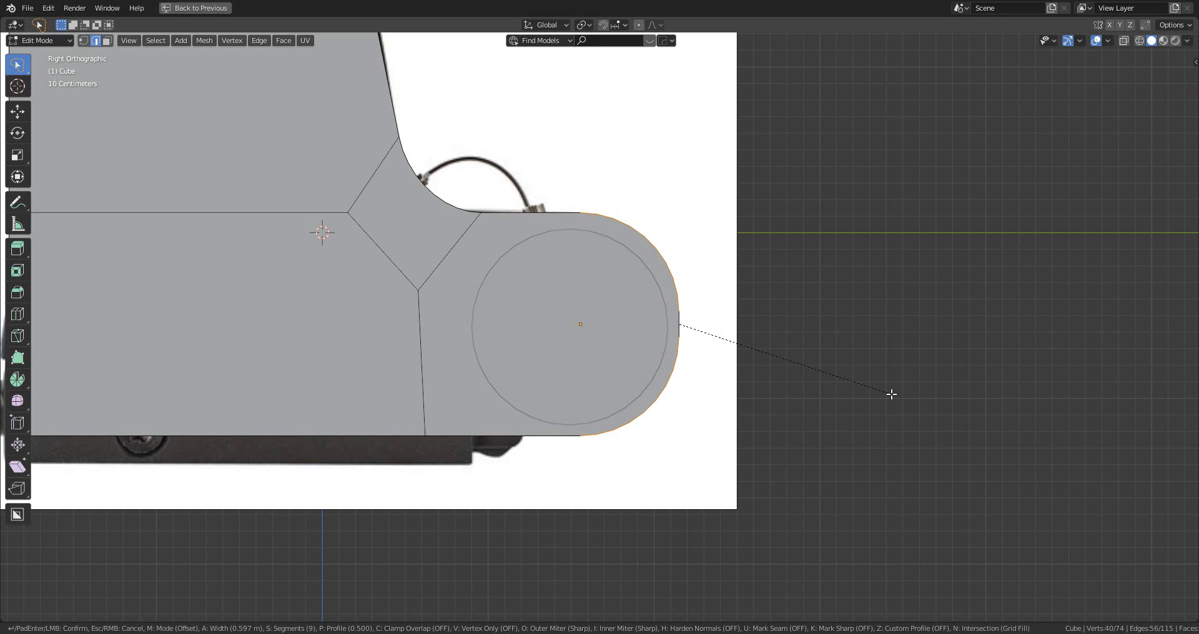
click(891, 394)
middle_drag(883, 367, 732, 298)
- In Object Mode, scale the sight body along X by about 1.34
scroll(732, 299, up, 1)
key(Tab)
click(478, 400)
middle_drag(746, 363, 744, 299)
click(544, 317)
scroll(685, 318, down, 3)
key(s)
key(x)
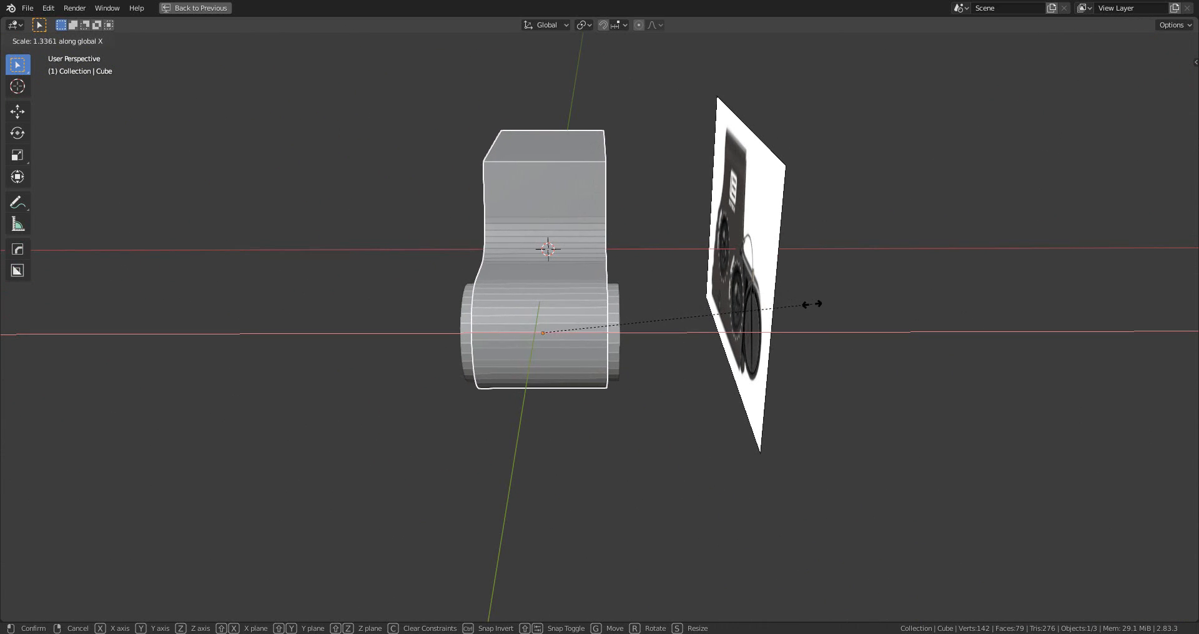
click(819, 305)
- Widen the sight body further along X until the cylinder ends protrude only slightly from its sides
scroll(651, 324, up, 3)
middle_drag(650, 324, 750, 337)
scroll(700, 351, down, 1)
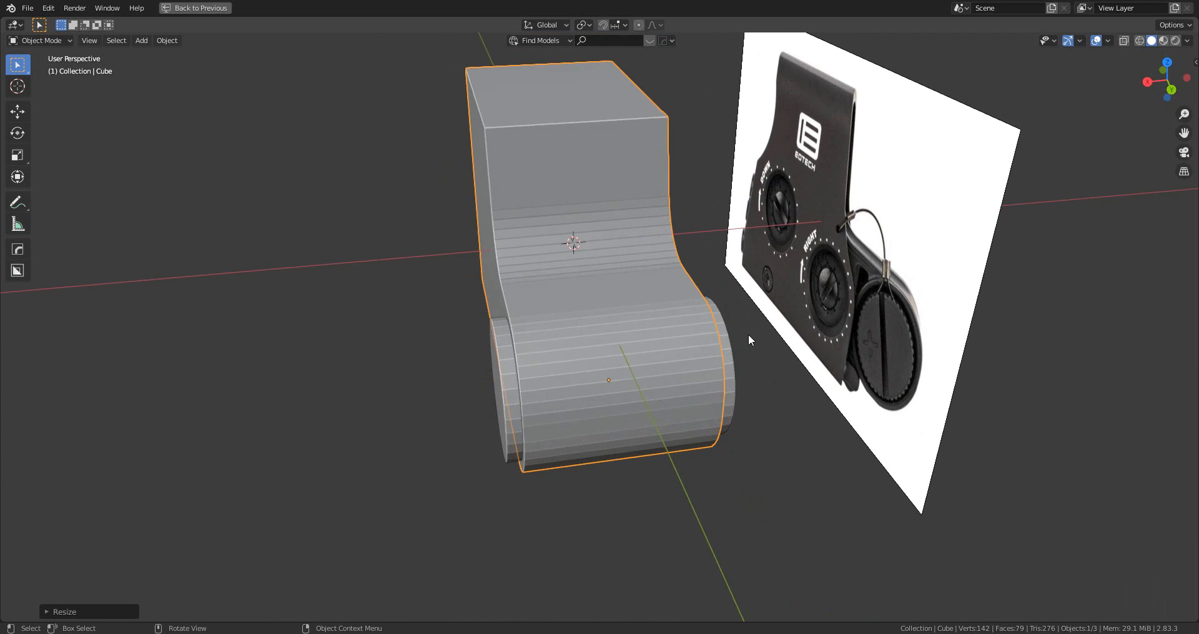
key(s)
key(x)
click(804, 336)
middle_drag(549, 312, 608, 328)
key(s)
key(x)
click(656, 329)
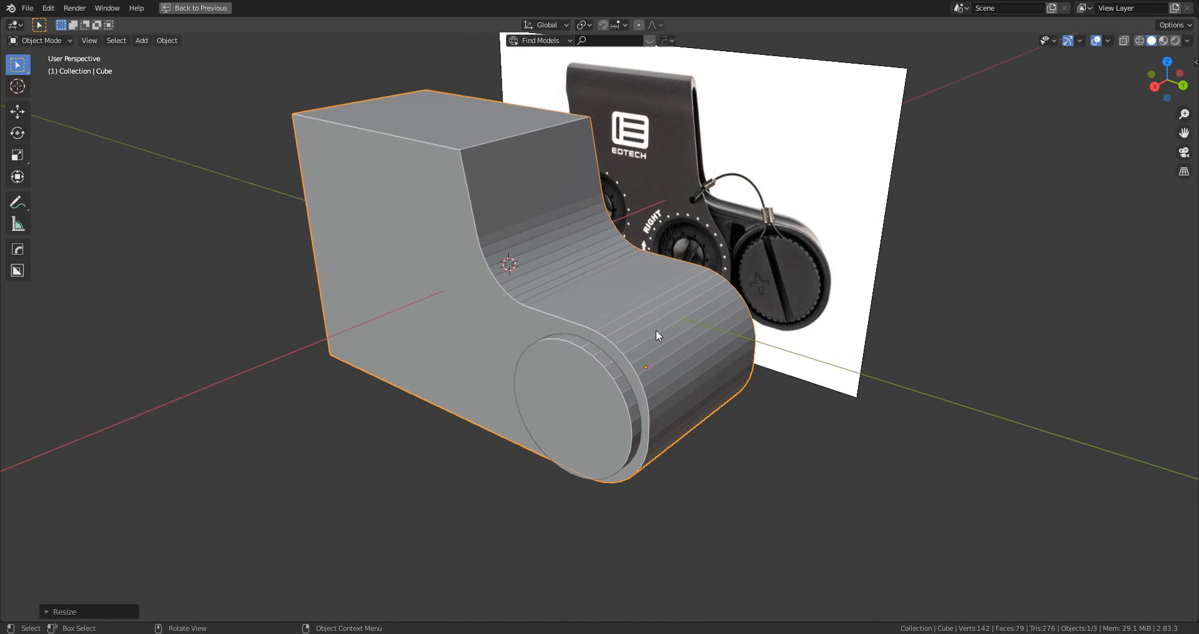
- Reselect the sight body and apply the HOps Sharpen operation to it
scroll(616, 337, up, 5)
click(629, 256)
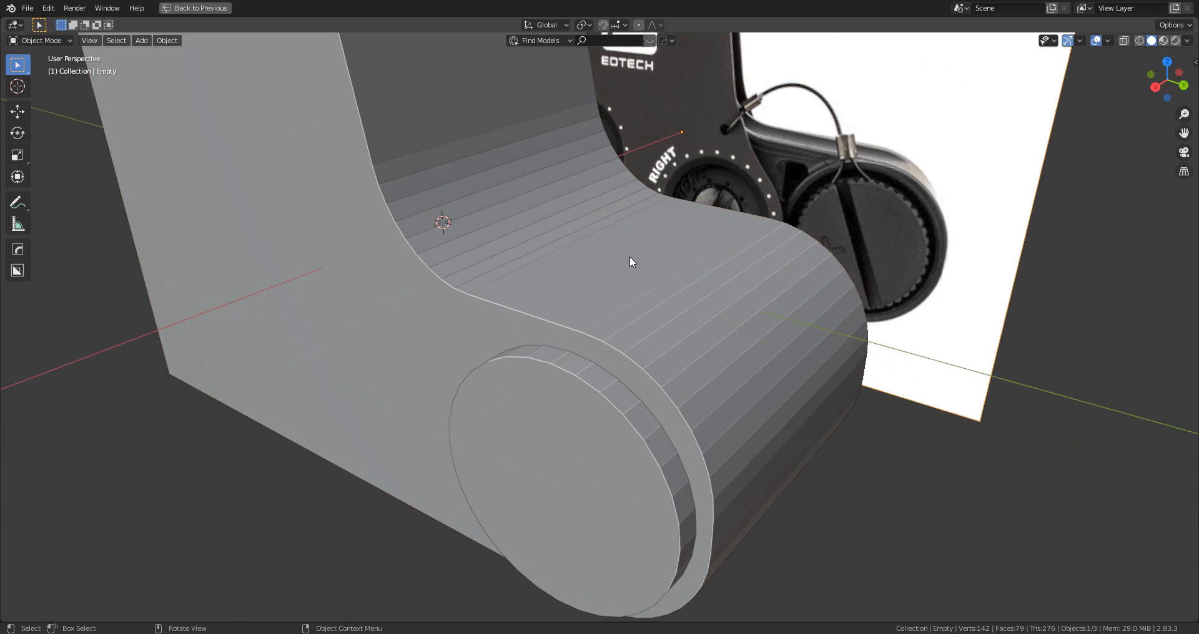
key(q)
click(485, 241)
click(485, 241)
scroll(507, 270, down, 4)
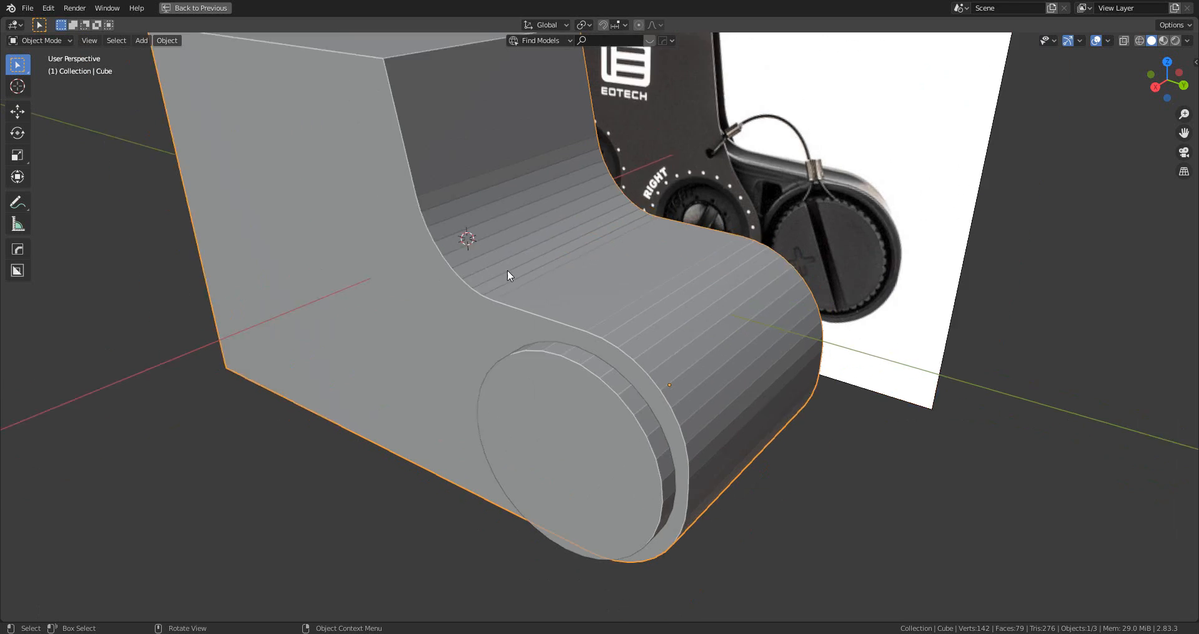
key(q)
ctrl+click(522, 270)
- Add a HOps bevel to the sight body with 3 segments, a width of 0.015 and a 30° angle limit
key(q)
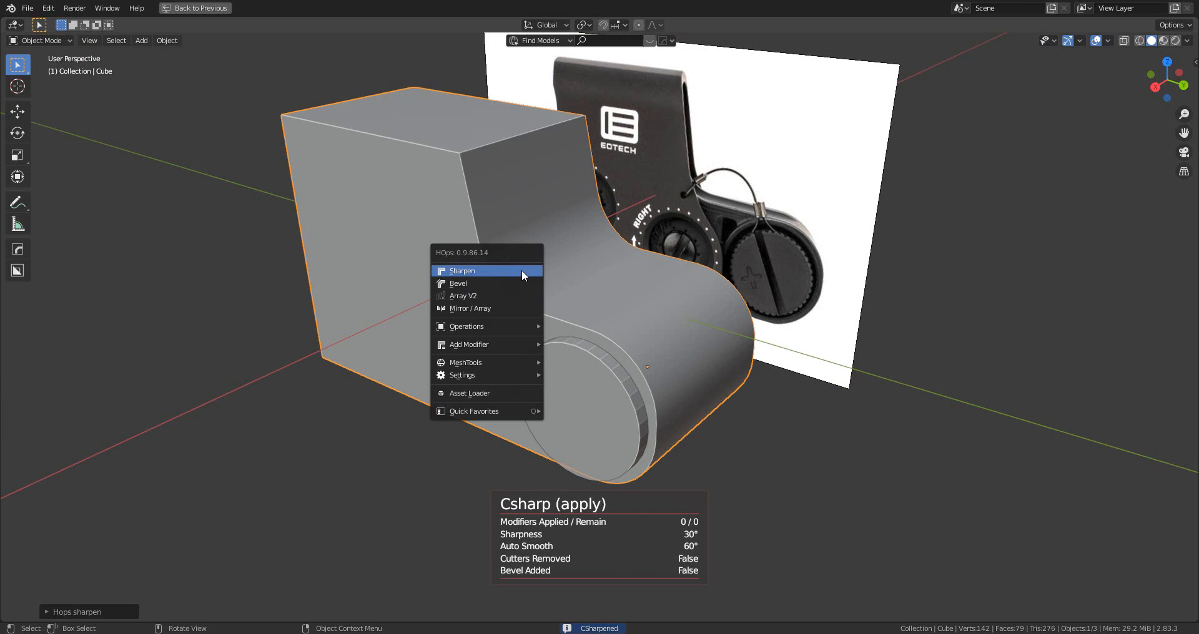
click(517, 284)
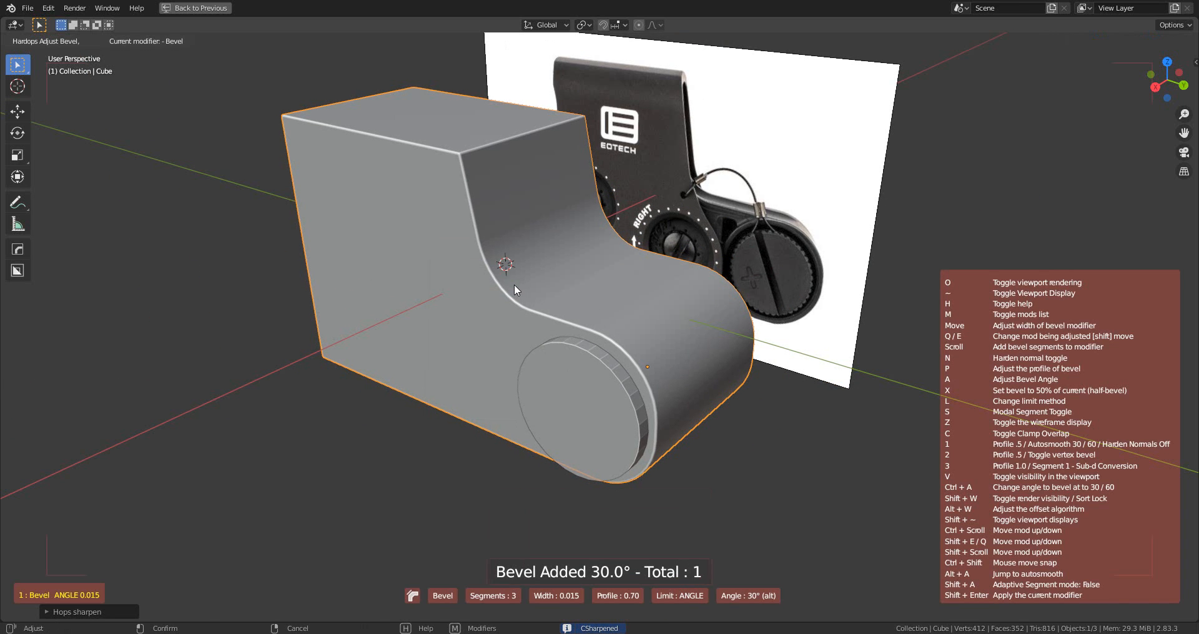
click(515, 284)
- Join the battery cylinder to the sight body with a HOps Boolean Union
key(Tab)
scroll(555, 358, up, 5)
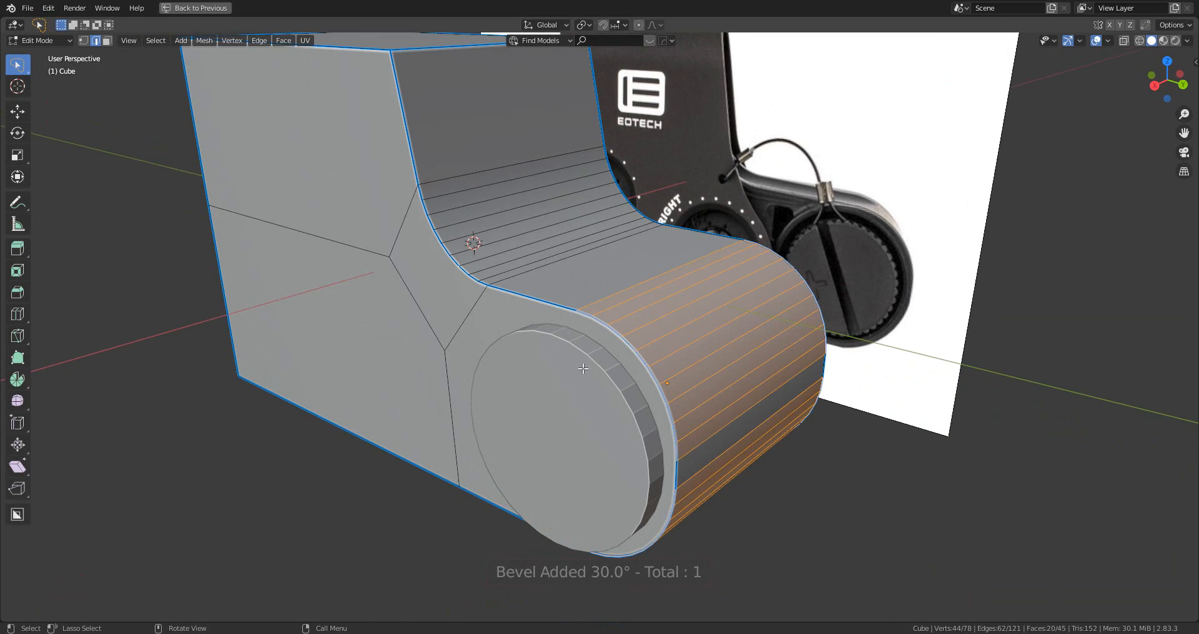
key(Tab)
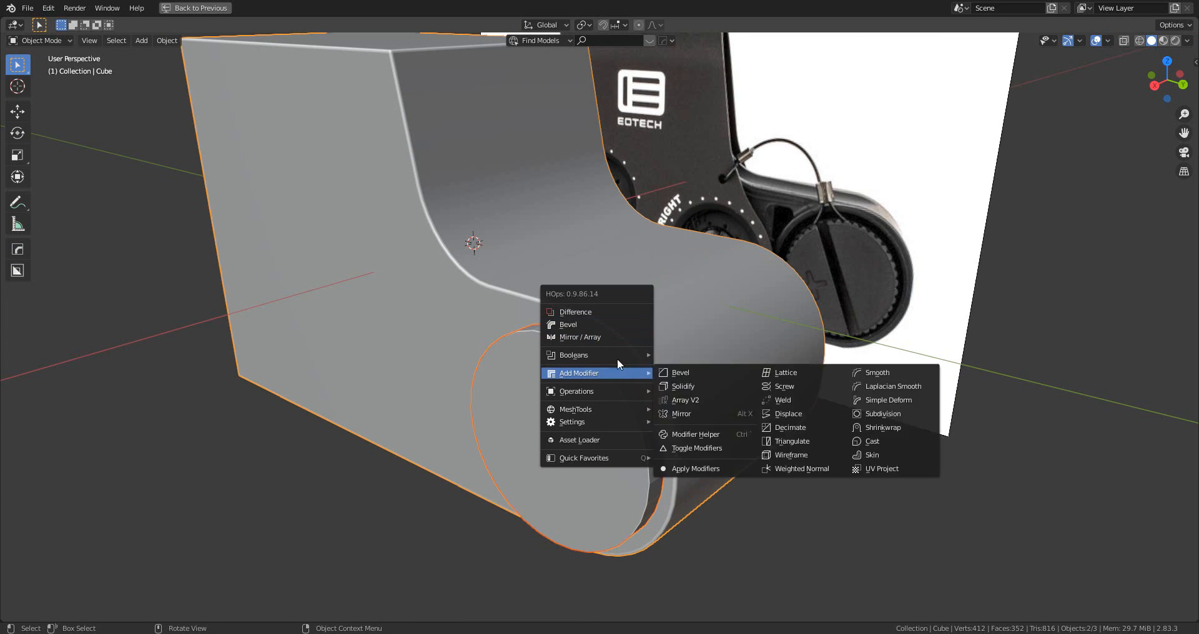
mouse_move(628, 349)
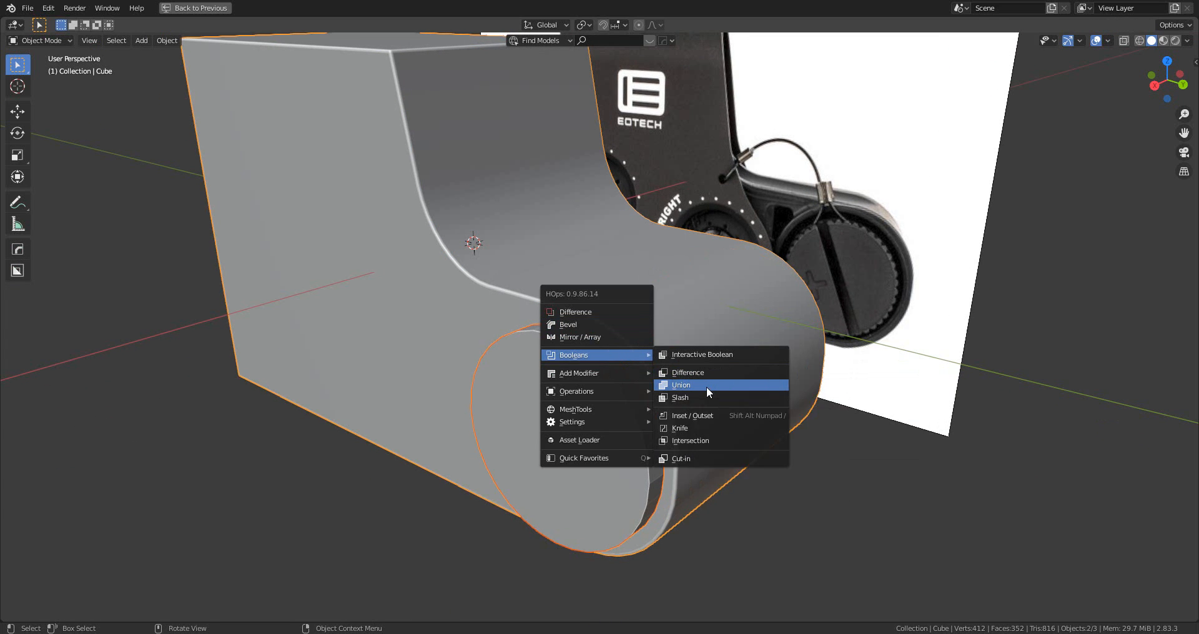
click(707, 388)
- Run HOps Sharpen on the combined sight body to apply the Boolean while keeping the bevel
middle_drag(678, 383, 653, 347)
click(628, 361)
key(q)
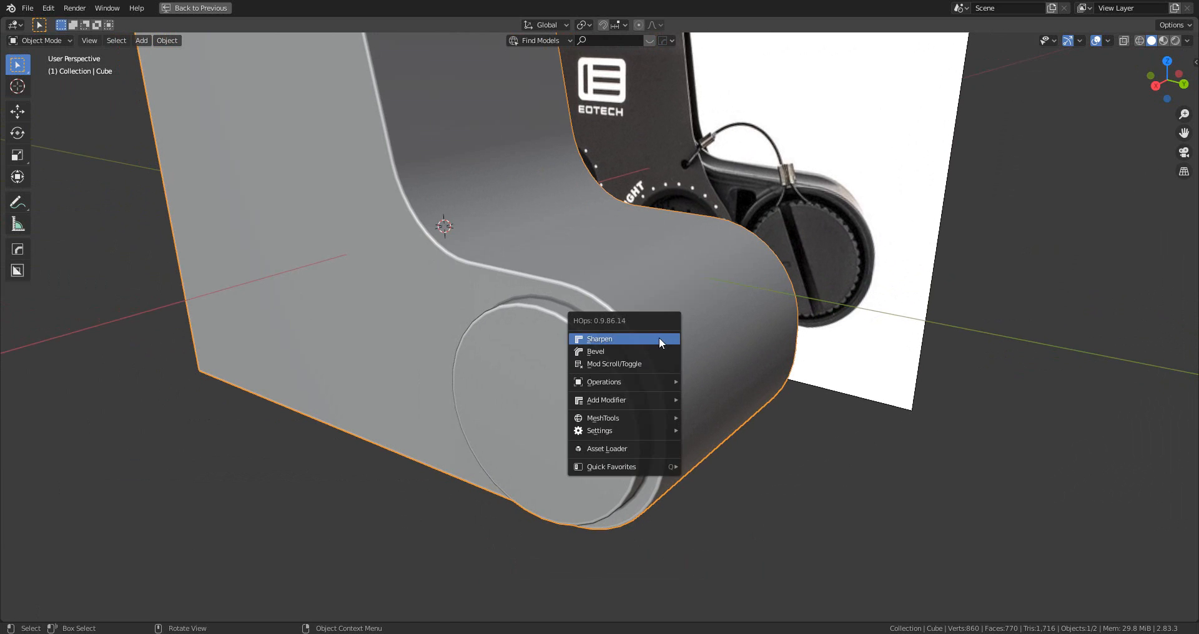
click(659, 337)
scroll(656, 343, up, 1)
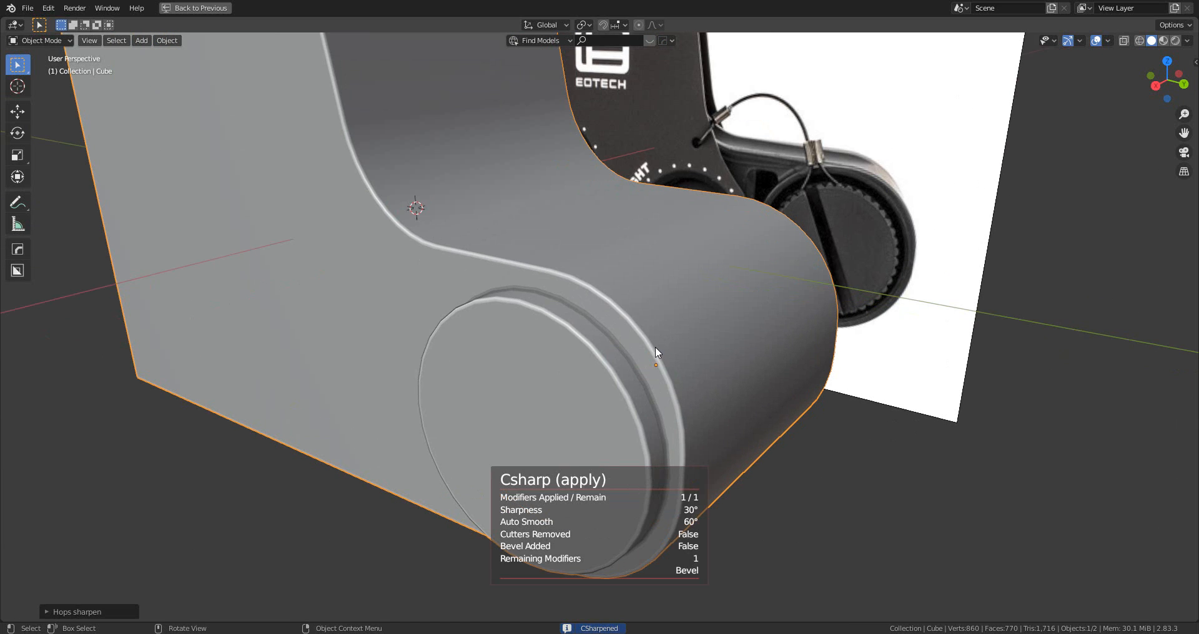
- Reroute the short edge crossing the narrow rim beside the raised disc by joining two rim vertices and dissolving the old edge
middle_drag(637, 334, 622, 306)
key(Tab)
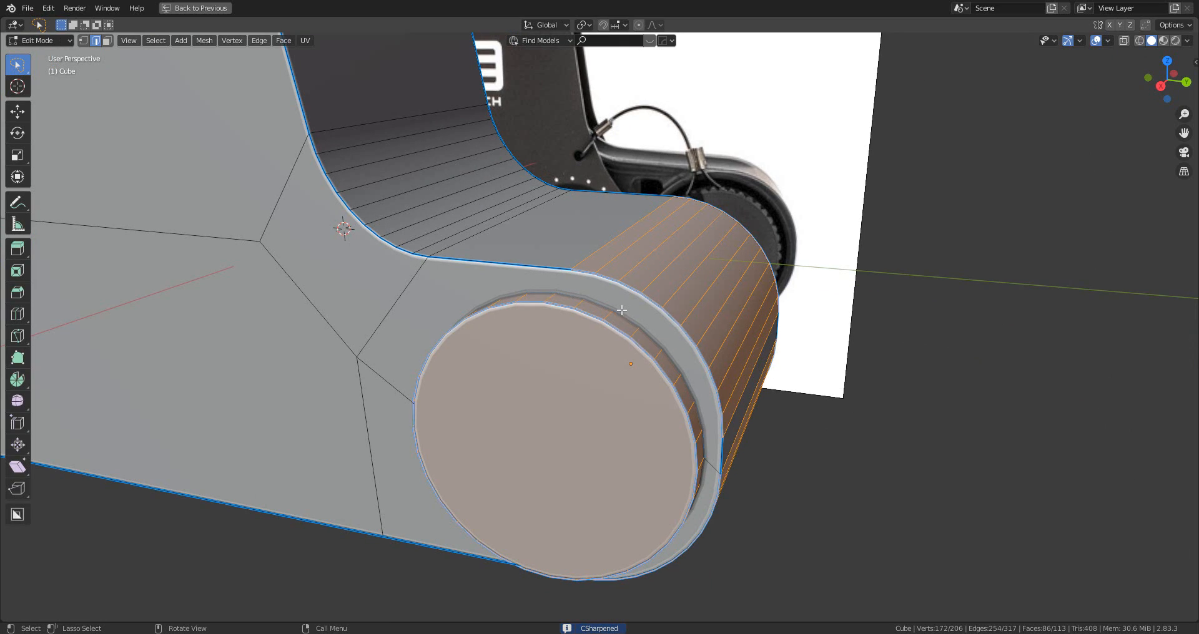
middle_drag(638, 363, 692, 412)
scroll(614, 361, up, 2)
key(1)
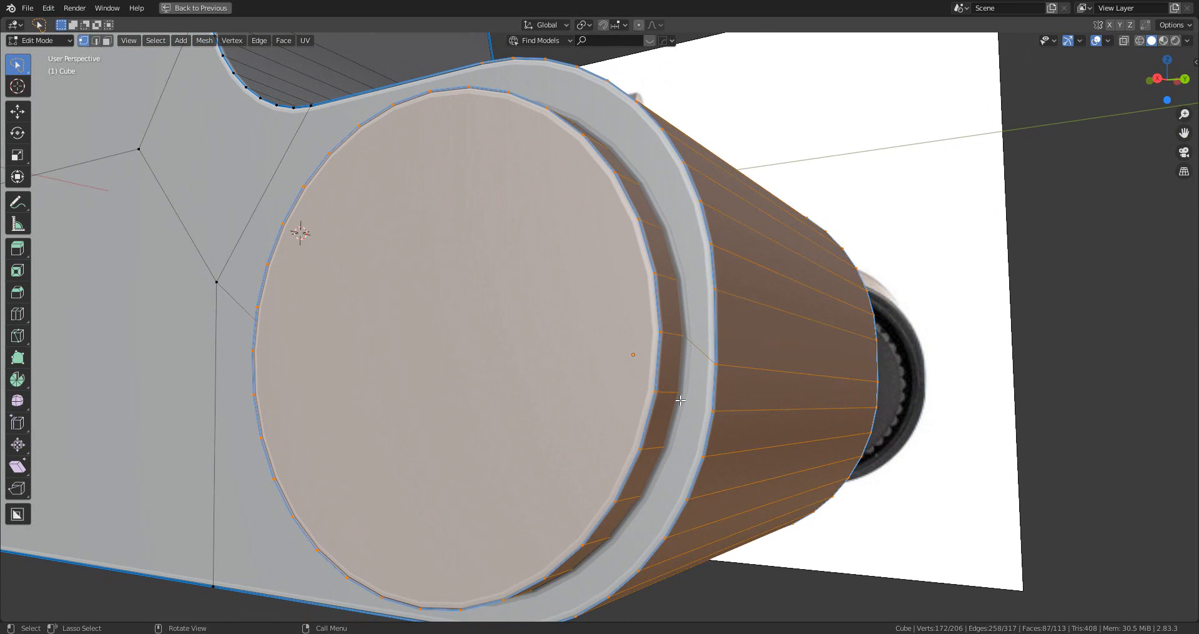
click(680, 401)
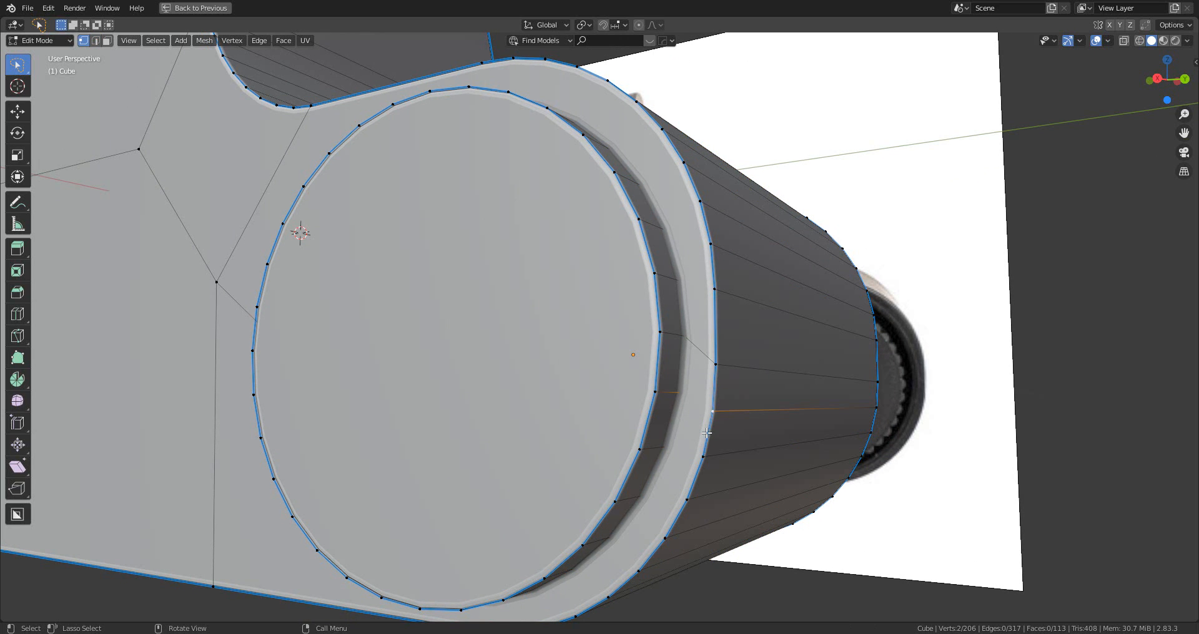
key(2)
key(x)
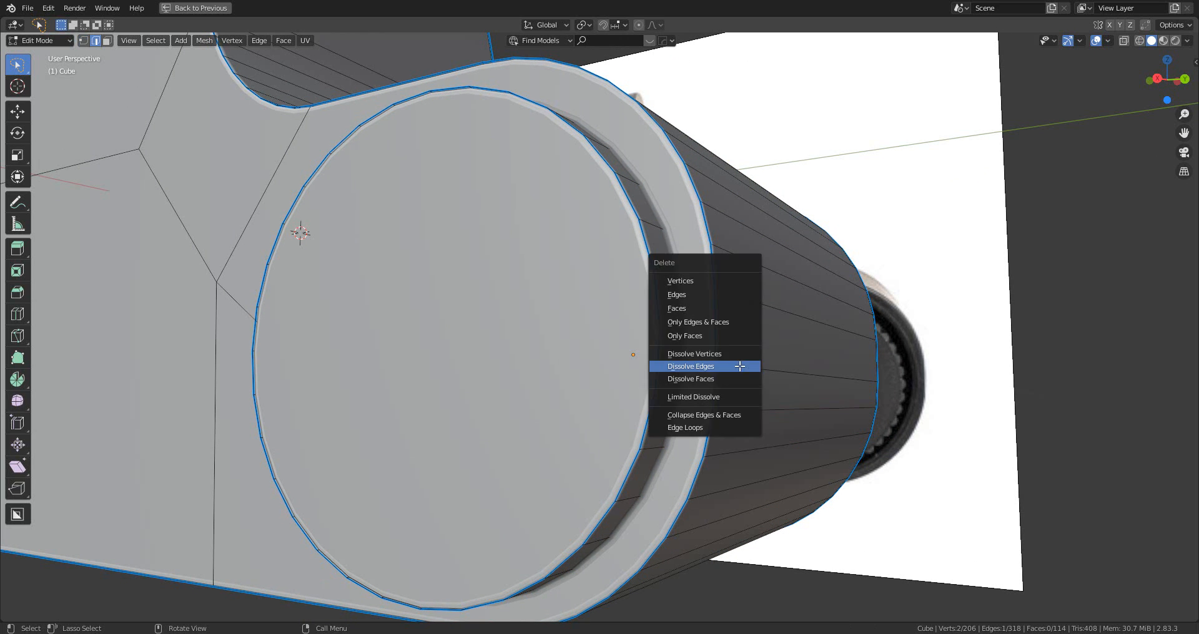
click(700, 364)
- Bevel the edge loop at the raised disc's base about 0.051 m wide with 7 segments, and clear its sharp marks with HOps Mark
middle_drag(737, 368, 551, 369)
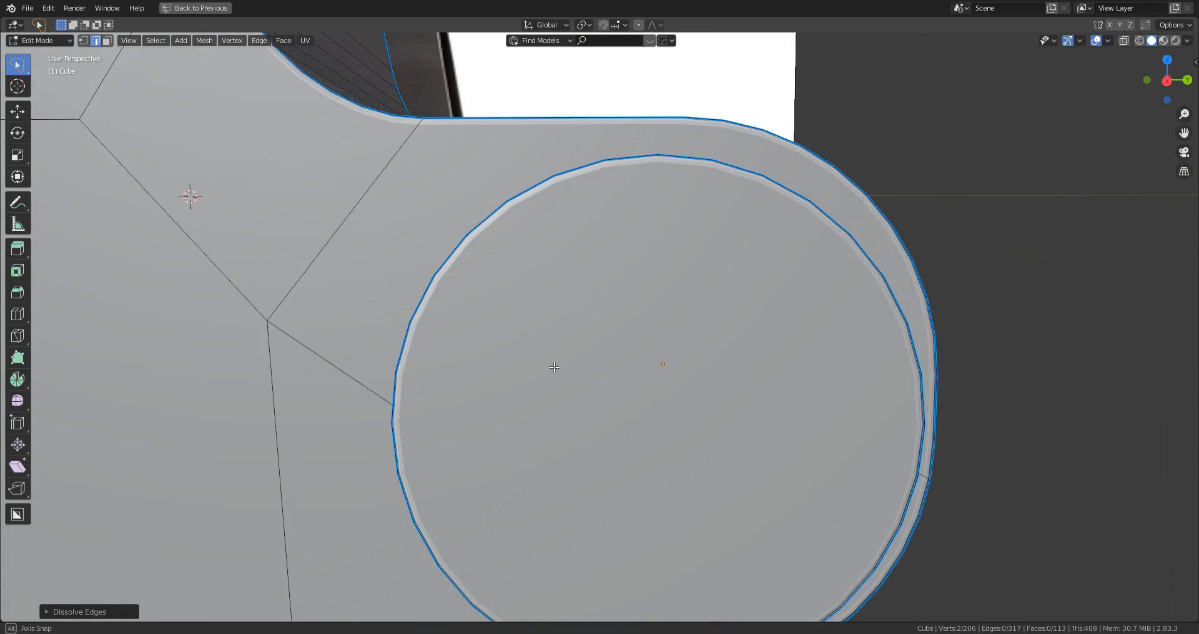
scroll(562, 350, down, 3)
middle_drag(597, 310, 574, 336)
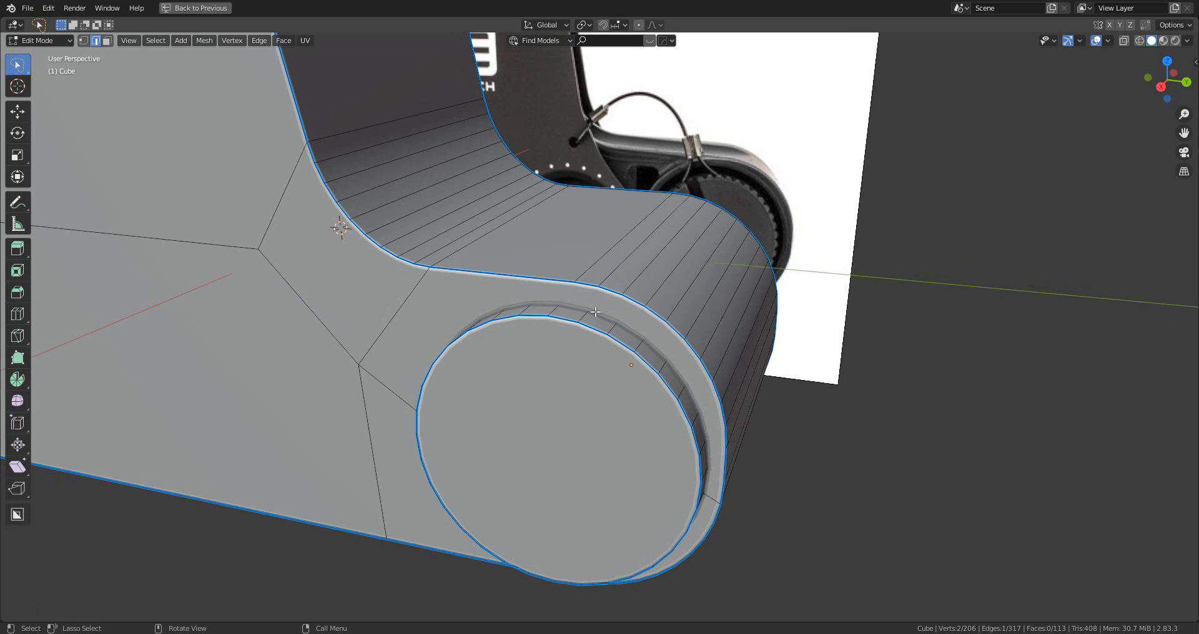
middle_drag(598, 317, 666, 269)
middle_drag(751, 331, 692, 398)
key(ctrl+b)
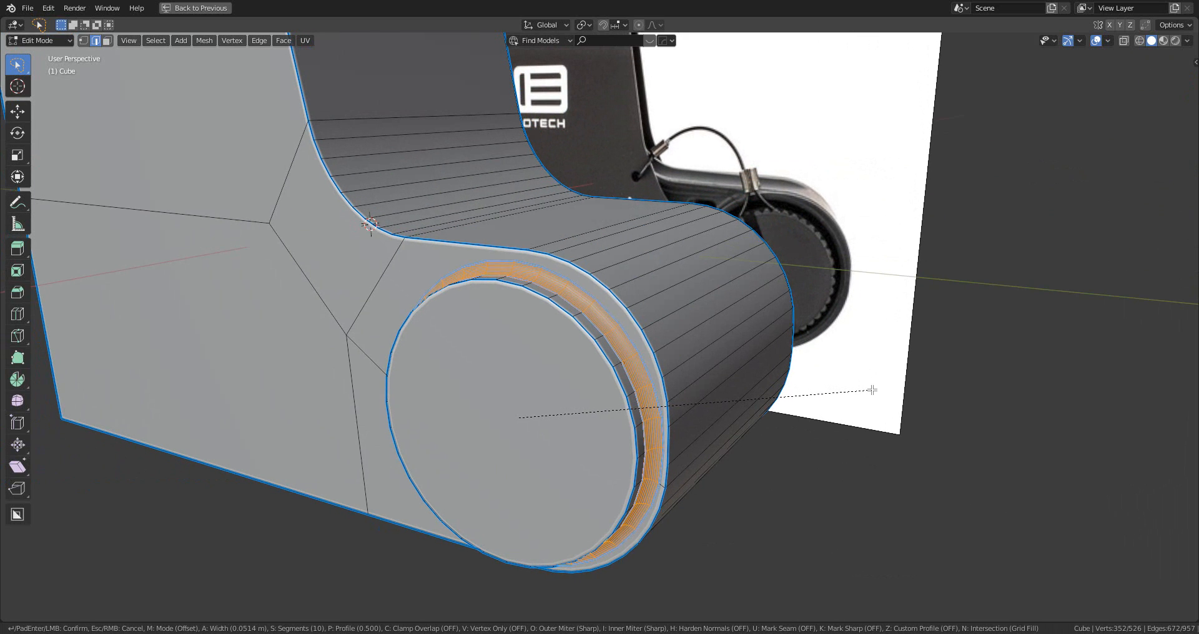
scroll(872, 391, down, 2)
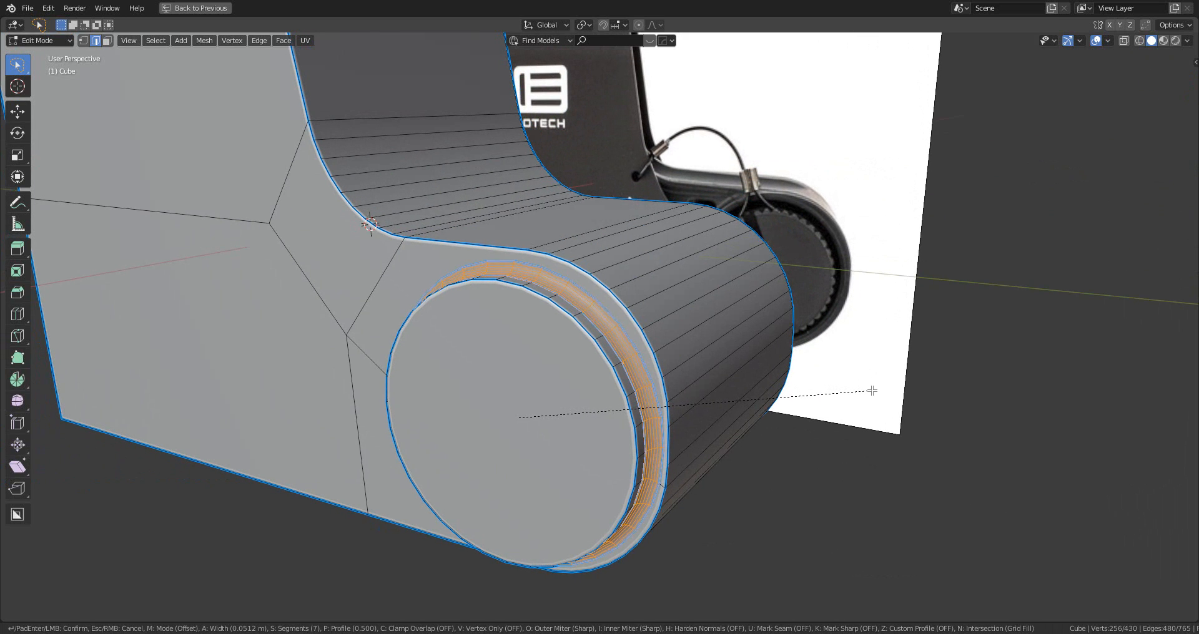
click(871, 391)
key(q)
click(872, 392)
- Add the disc's outer edge loop to the fillet selection and scale the disc and fillet down slightly
middle_drag(616, 403, 665, 335)
scroll(680, 369, up, 3)
shift+middle_drag(696, 405, 689, 318)
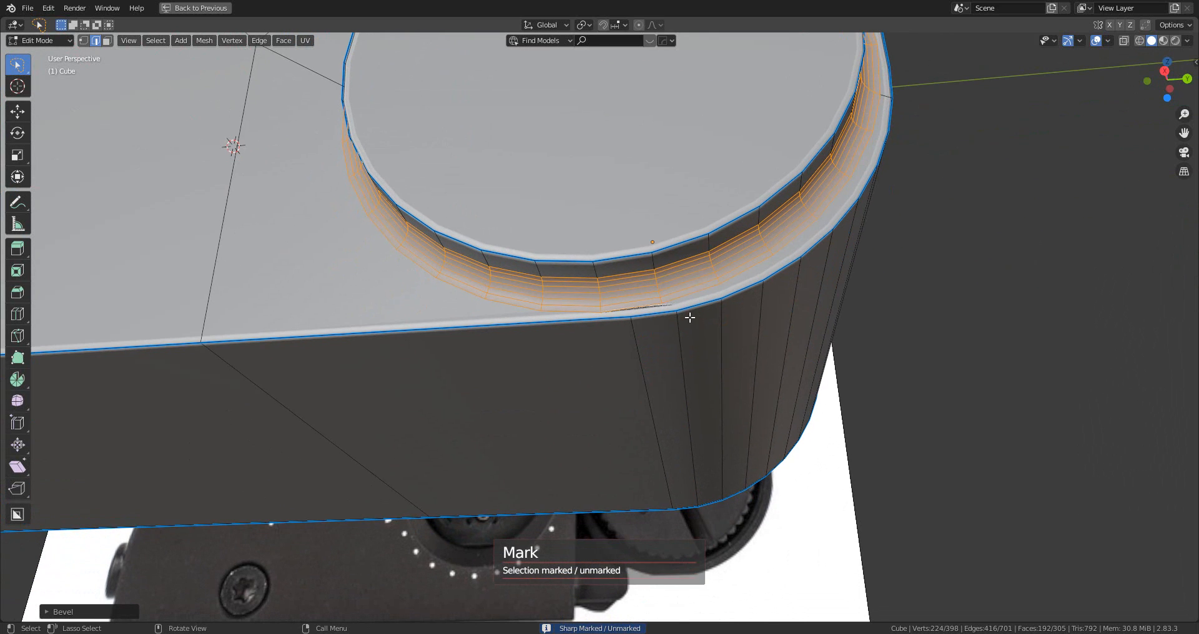
alt+shift+click(630, 256)
scroll(629, 256, down, 2)
key(s)
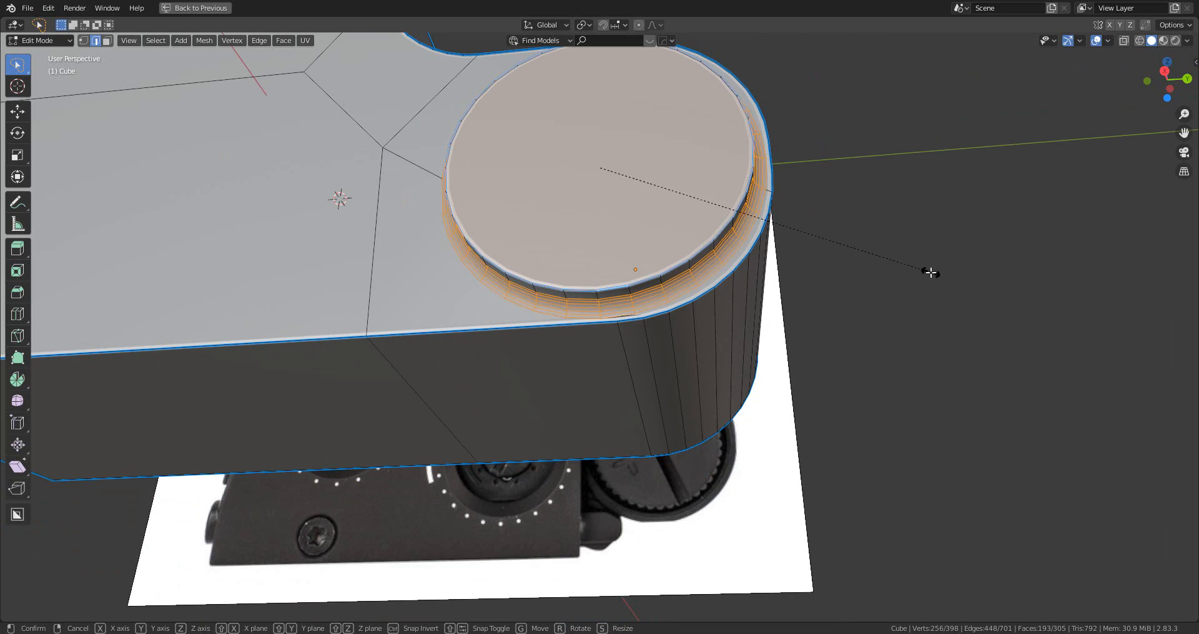
click(924, 270)
middle_drag(924, 270, 963, 259)
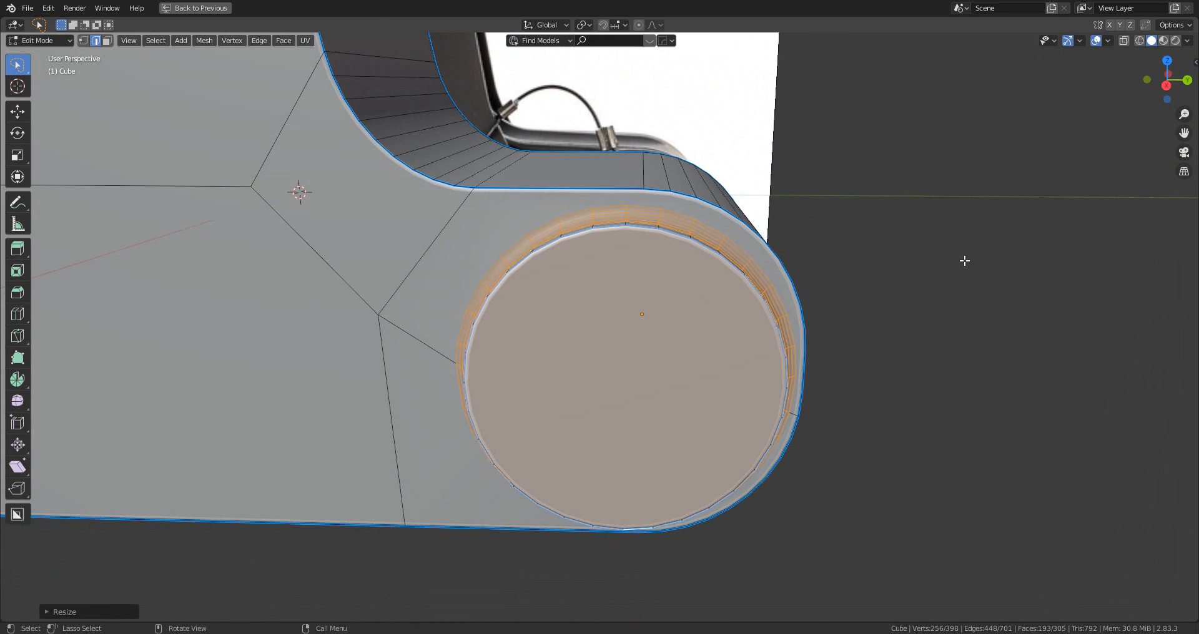
key(s)
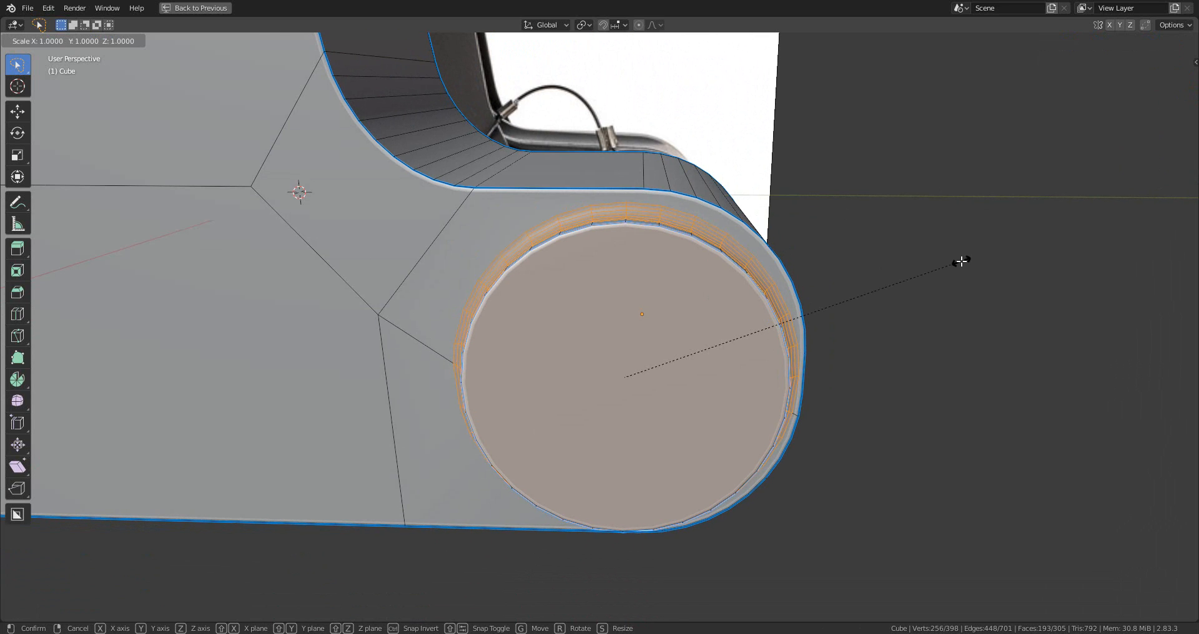
click(956, 262)
- Inspect the filleted transition around the raised disc and the overall sight body in Object Mode
middle_drag(956, 262, 889, 333)
scroll(874, 342, up, 1)
middle_drag(814, 383, 772, 361)
scroll(802, 368, up, 2)
key(Tab)
scroll(587, 301, down, 4)
middle_drag(687, 249, 747, 364)
scroll(639, 319, up, 2)
scroll(744, 364, down, 3)
middle_drag(674, 362, 687, 334)
scroll(611, 350, down, 1)
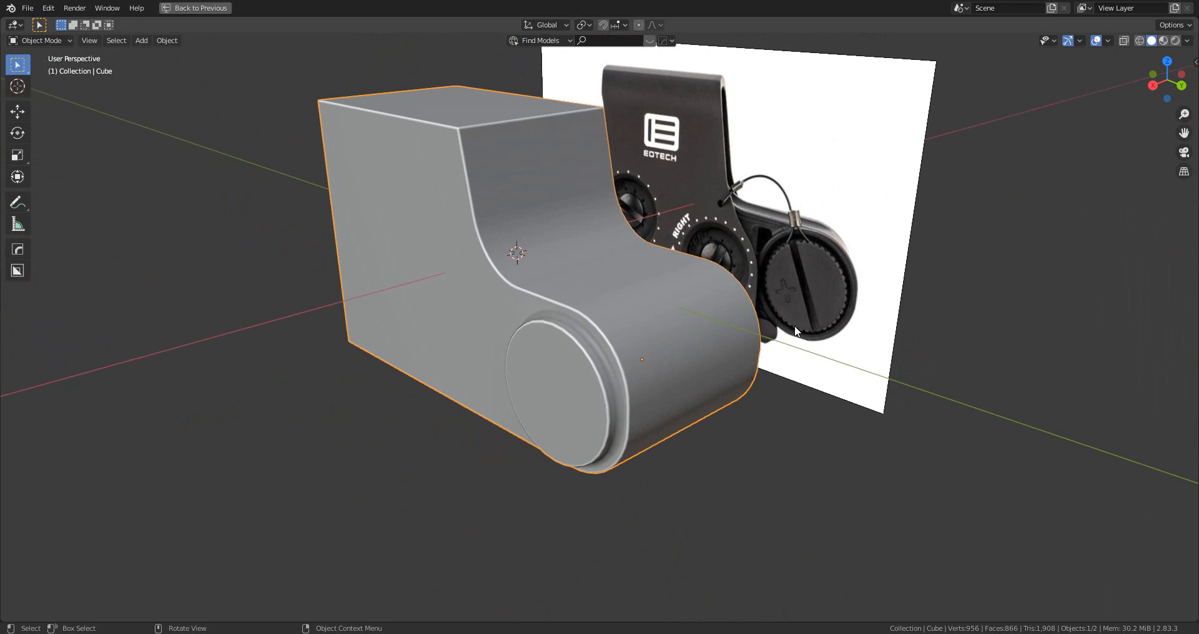
middle_drag(795, 331, 793, 277)
scroll(601, 373, up, 2)
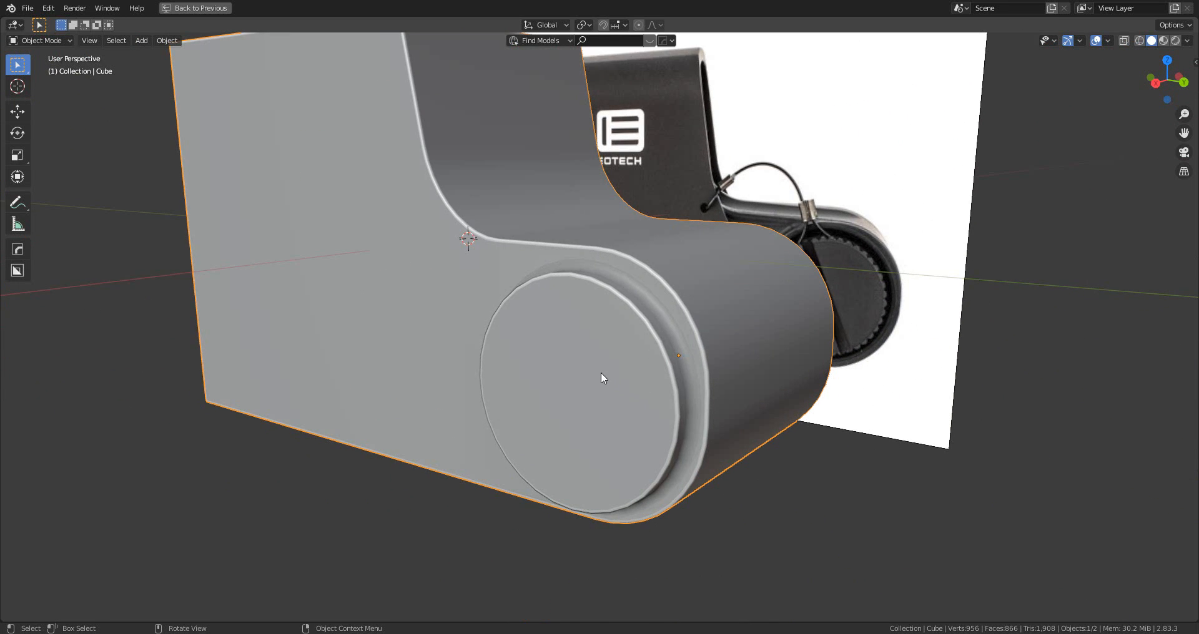
scroll(598, 365, down, 3)
scroll(542, 340, down, 3)
- Mirror the sight body's disc side onto the opposite side with a HOps Mirror modifier
middle_drag(562, 314, 534, 330)
key(alt+x)
click(526, 367)
scroll(562, 362, up, 6)
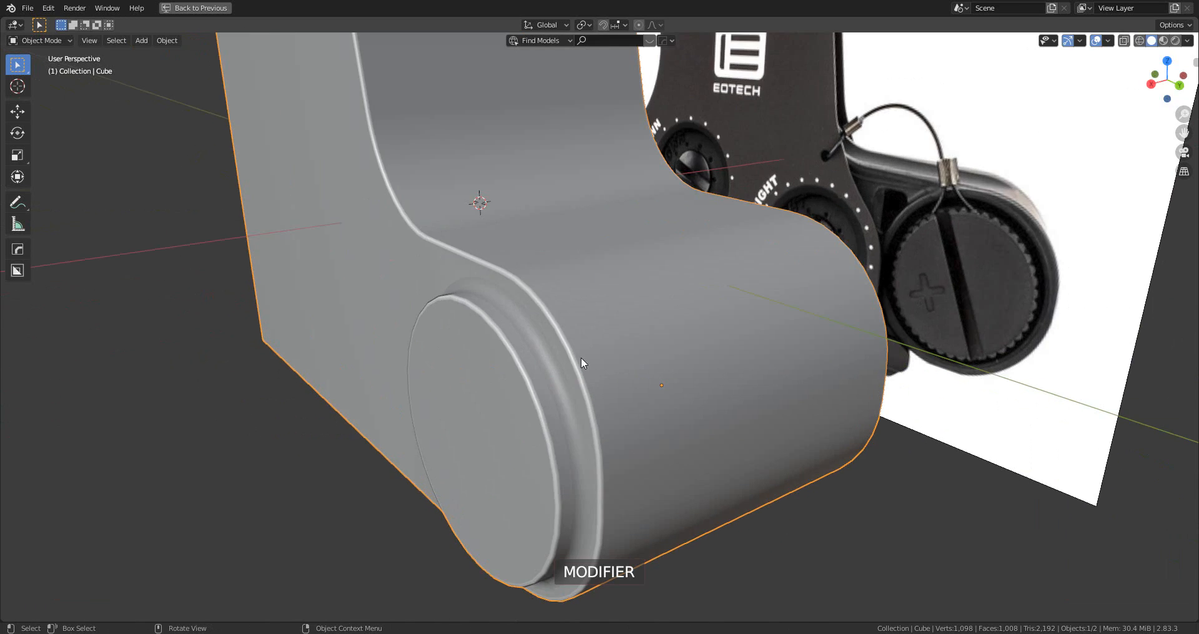
- Inset the disc's end face to leave a thin rim and extrude the inner face inward as a shallow recess
key(Tab)
key(3)
click(702, 318)
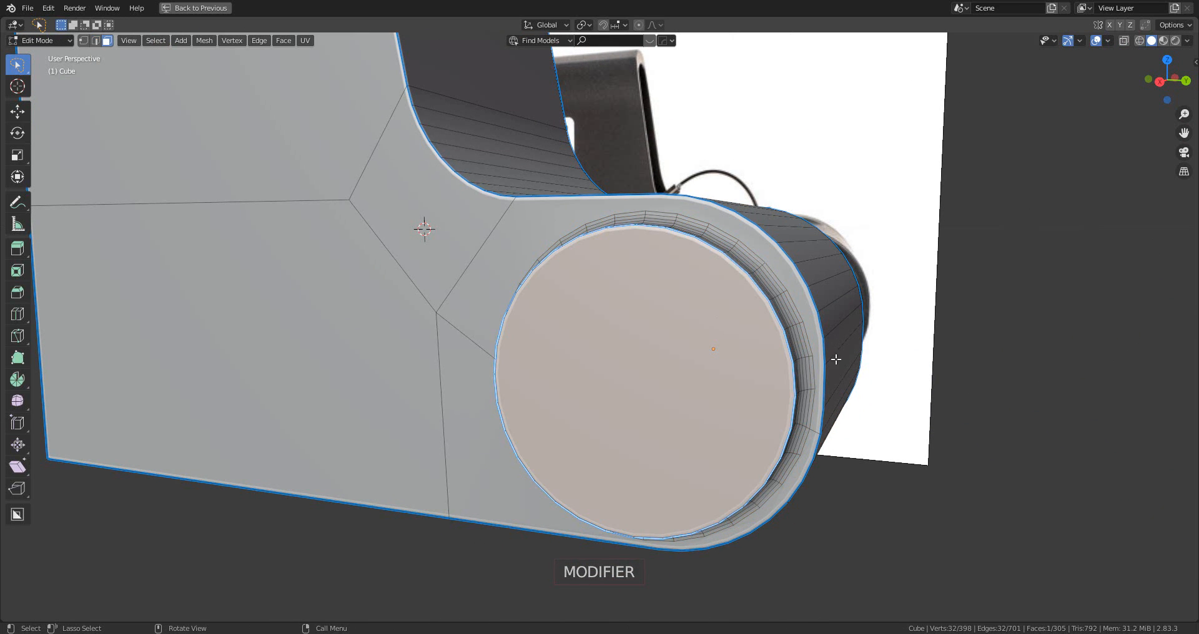
key(i)
click(929, 370)
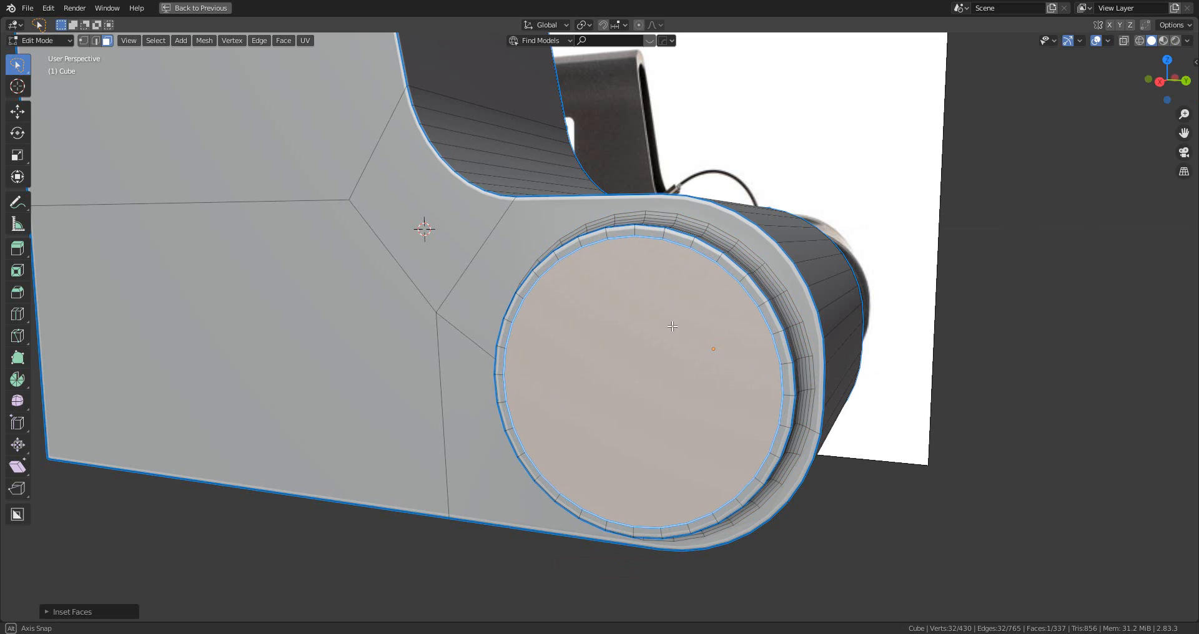
middle_drag(929, 370, 649, 334)
key(e)
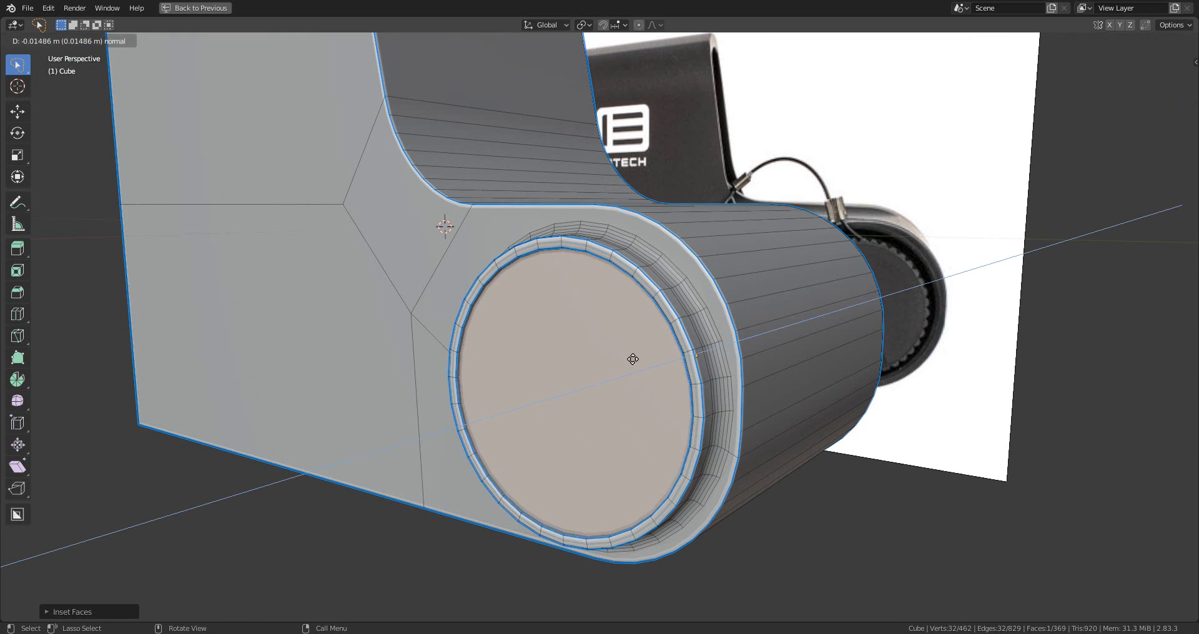
click(647, 357)
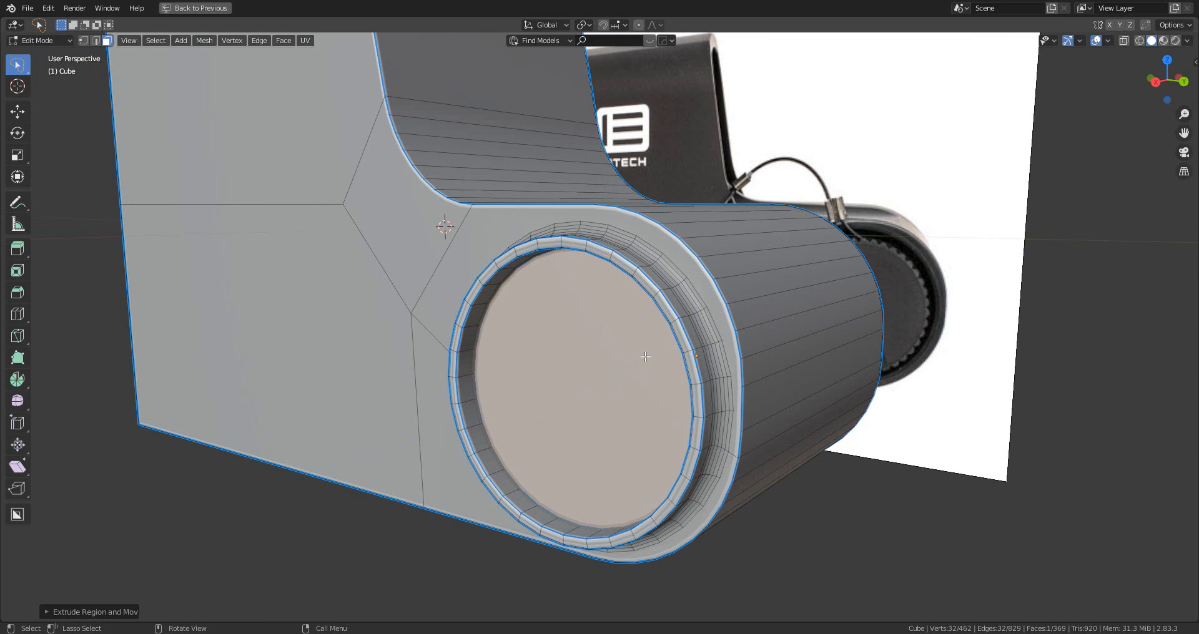
- Examine the recessed disc and the sight body's shading in Object Mode
scroll(648, 356, down, 4)
middle_drag(663, 347, 637, 391)
scroll(636, 391, up, 2)
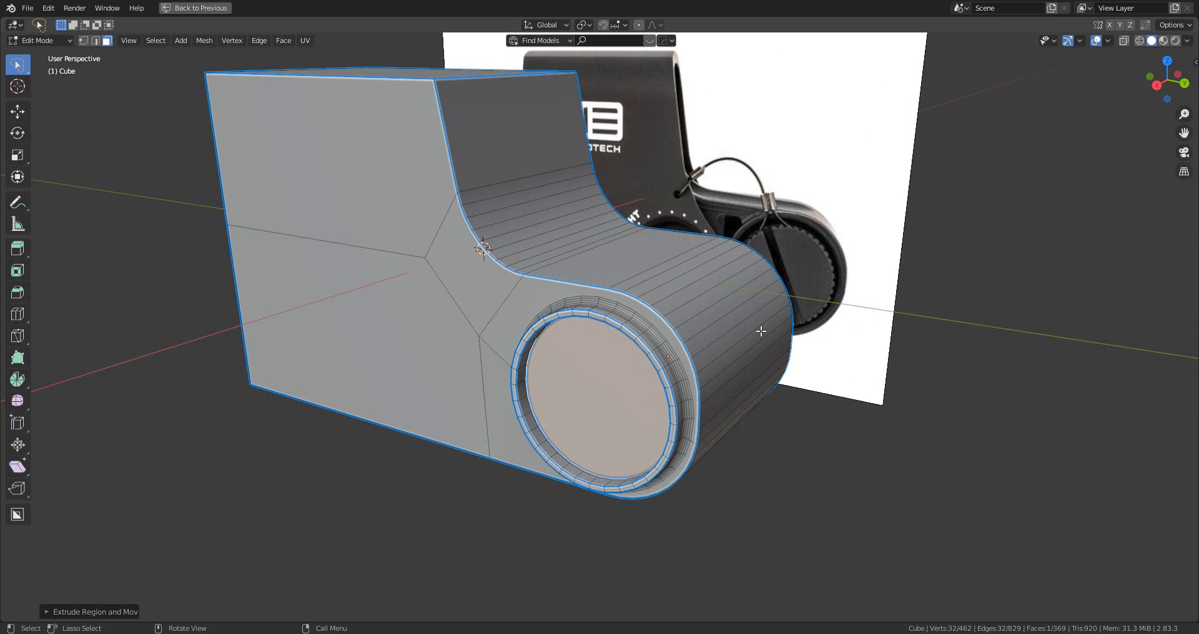
key(Tab)
scroll(718, 318, down, 2)
middle_drag(682, 312, 704, 341)
scroll(708, 346, up, 3)
scroll(691, 327, down, 3)
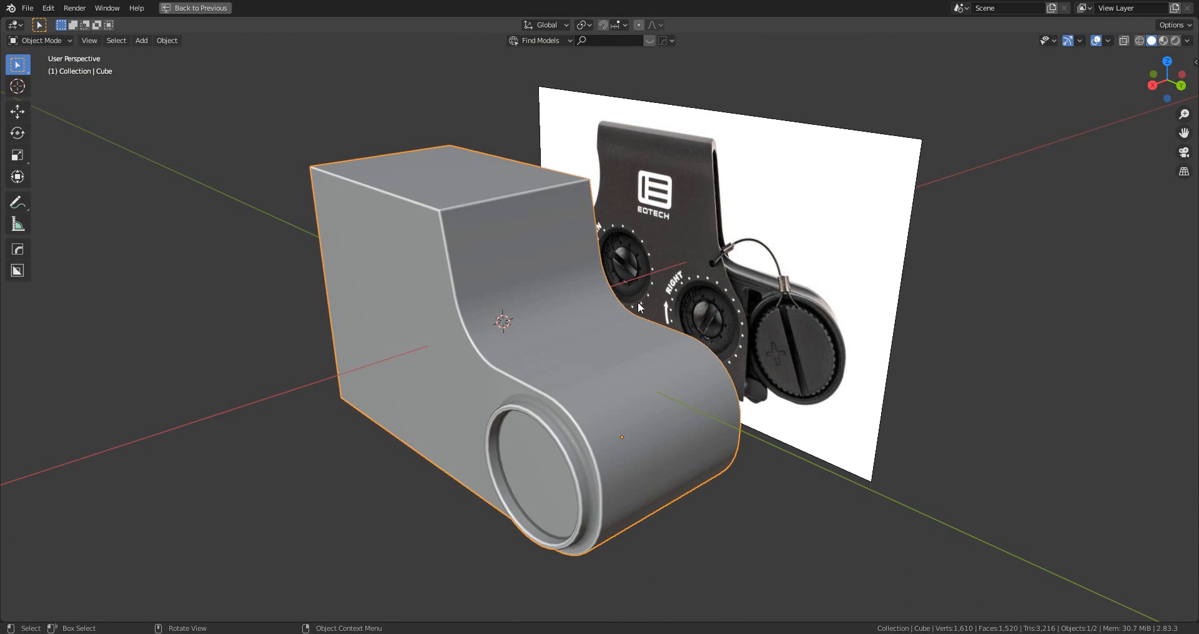
- Bevel the hood's two upper side edges about 0.29 m wide with 7 segments, and clear their sharp marks with HOps Mark
shift+middle_drag(469, 239, 612, 313)
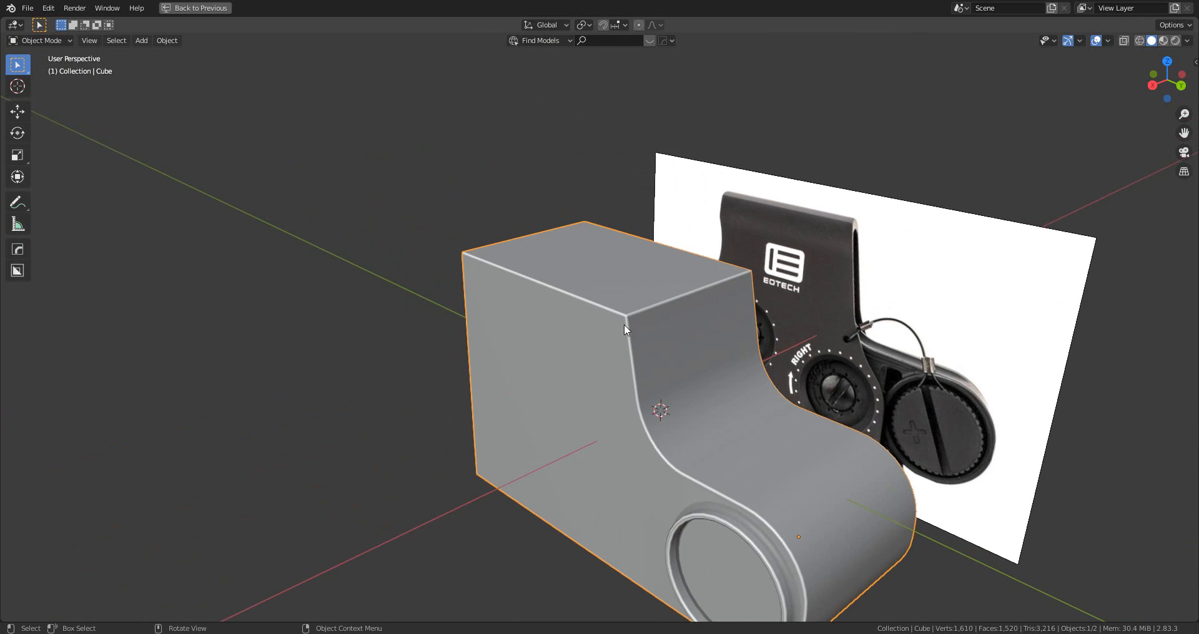
scroll(628, 336, up, 2)
key(Tab)
click(563, 272)
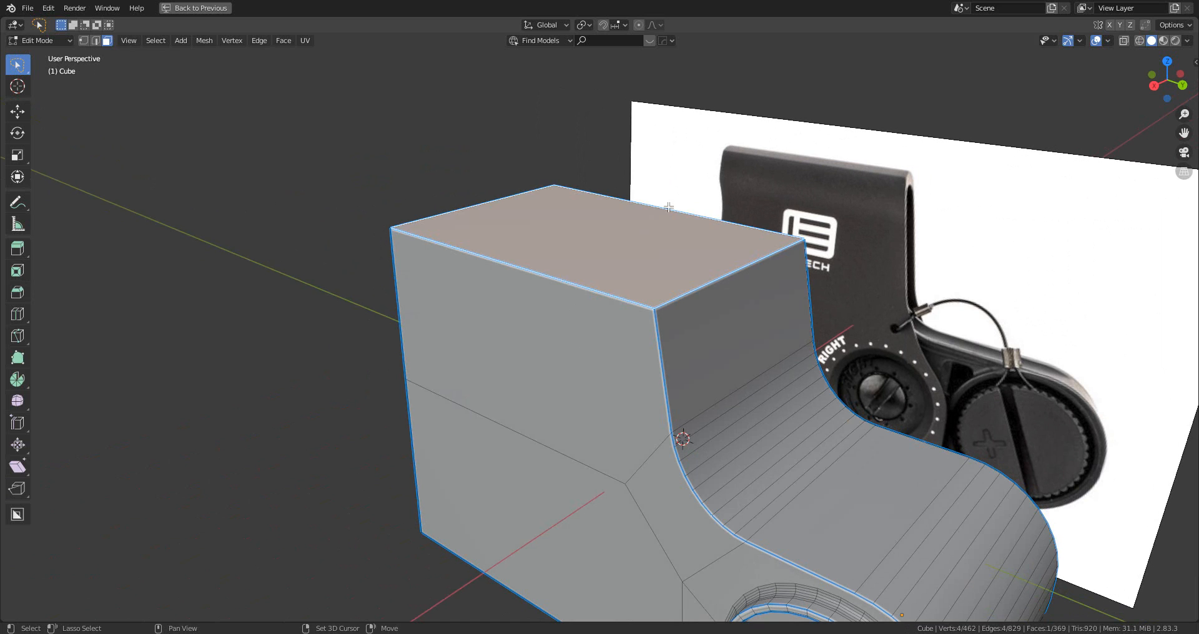
key(2)
click(639, 220)
middle_drag(680, 271, 645, 249)
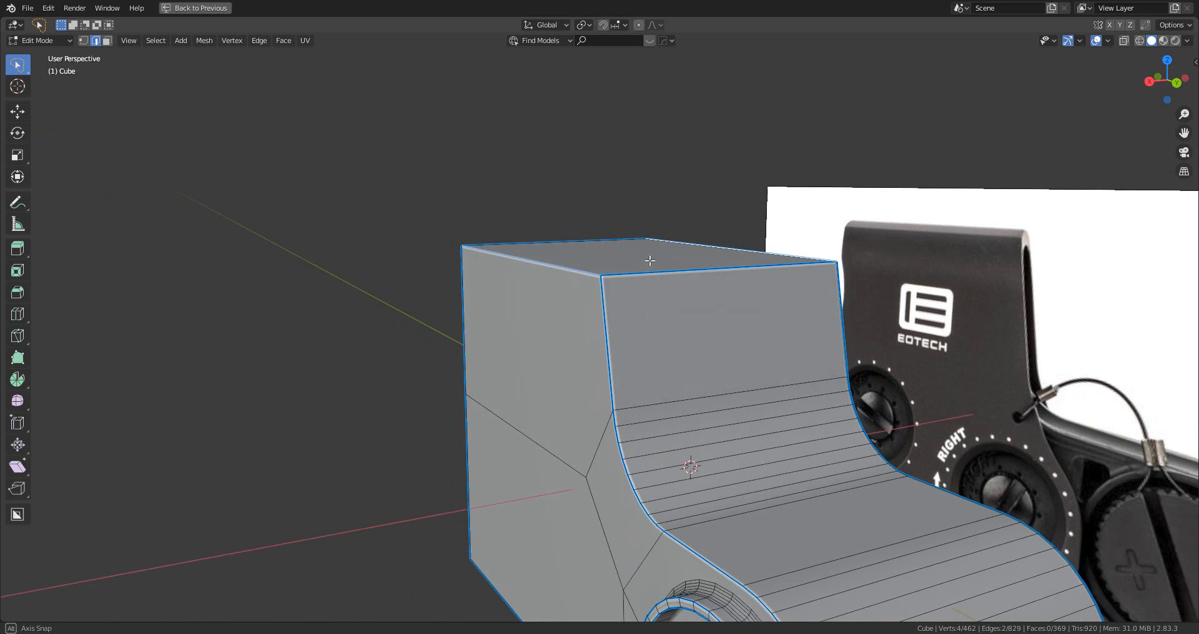
key(ctrl+b)
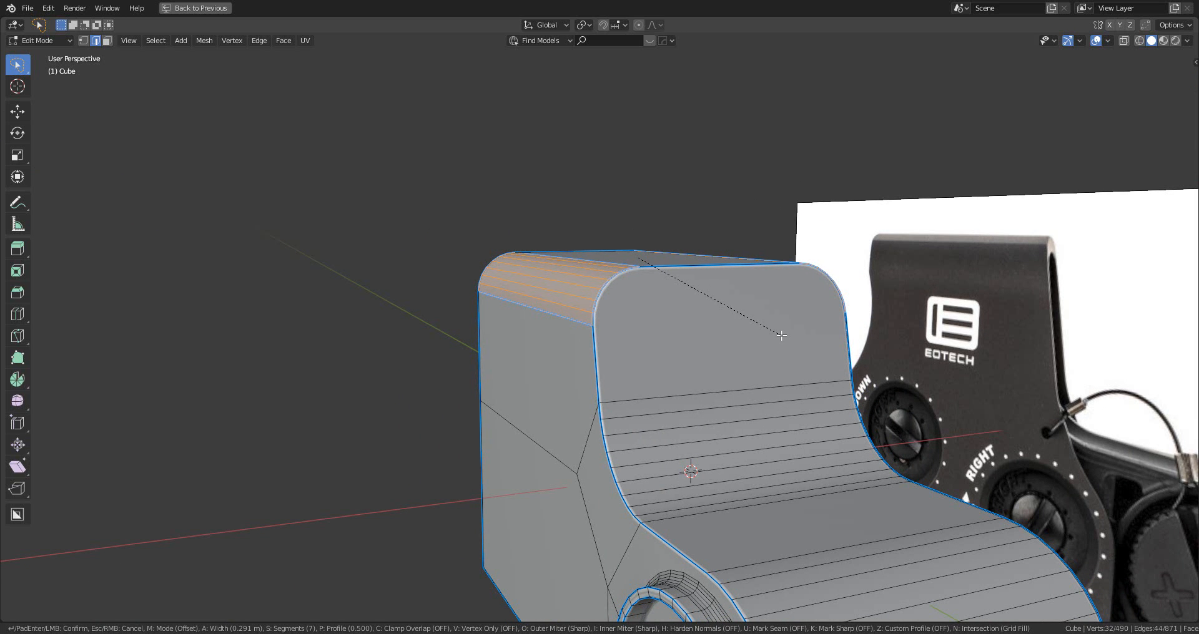
click(779, 334)
key(q)
click(719, 281)
- Add a cube at the 3D cursor, scale it down, and raise it along Z into the hood
scroll(737, 300, down, 3)
shift+middle_drag(790, 357, 782, 306)
key(Tab)
key(shift+a)
mouse_move(781, 301)
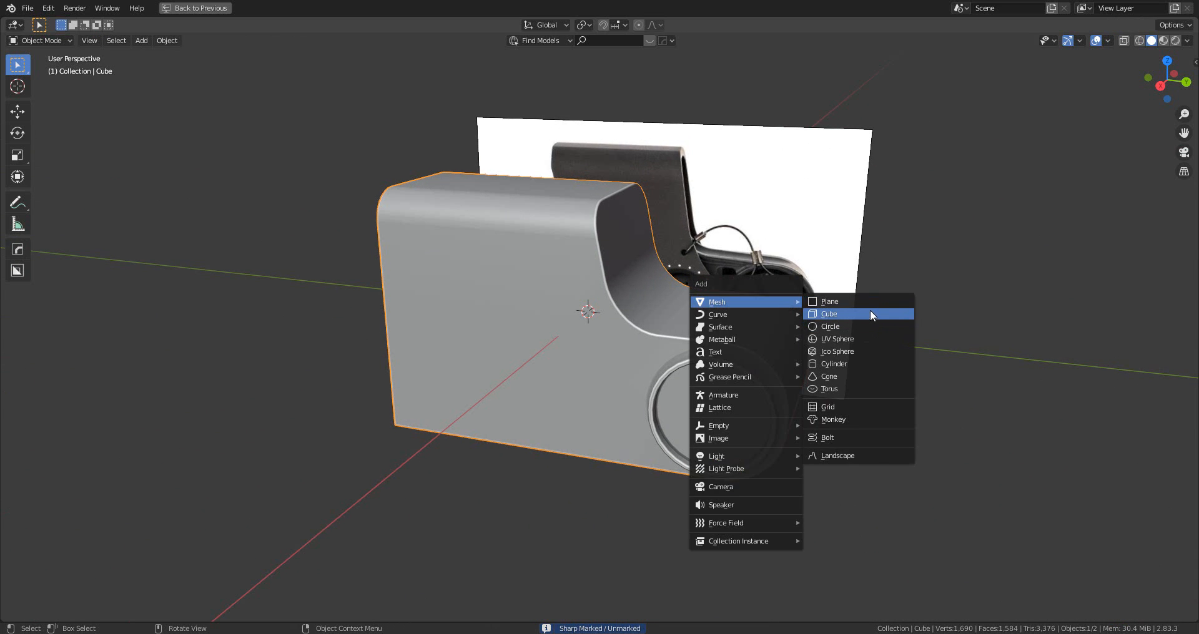
click(867, 314)
key(s)
click(737, 334)
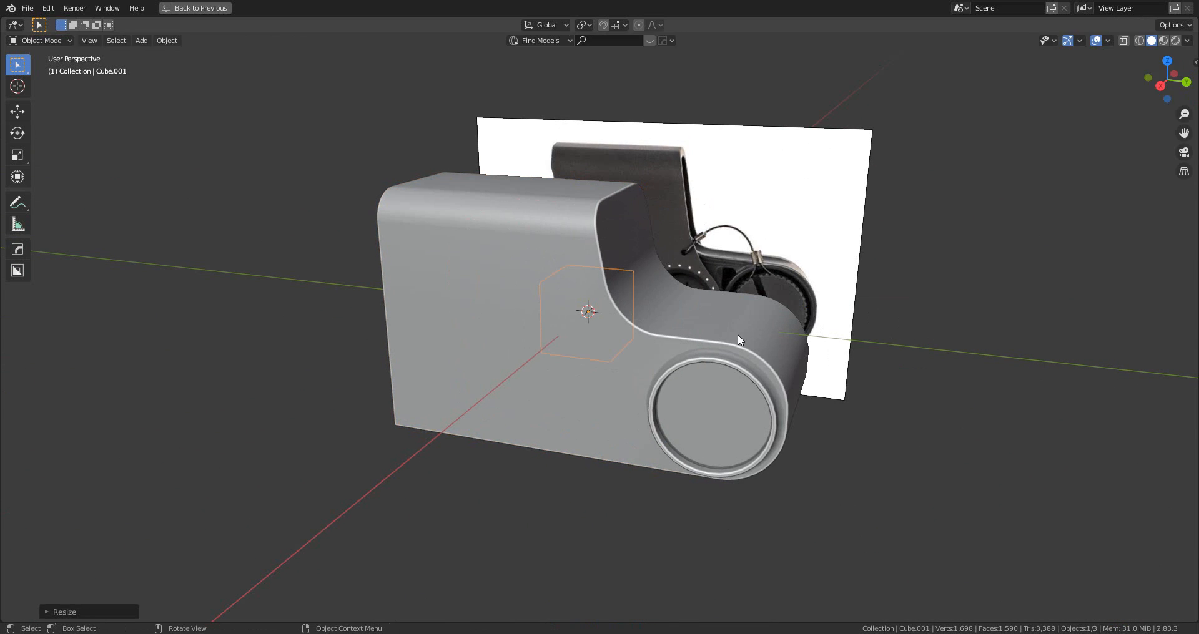
key(g)
key(z)
click(739, 303)
- Stretch the cube along Y through the hood, enlarge its cross-section with Y locked, and adjust its width along X
key(s)
key(y)
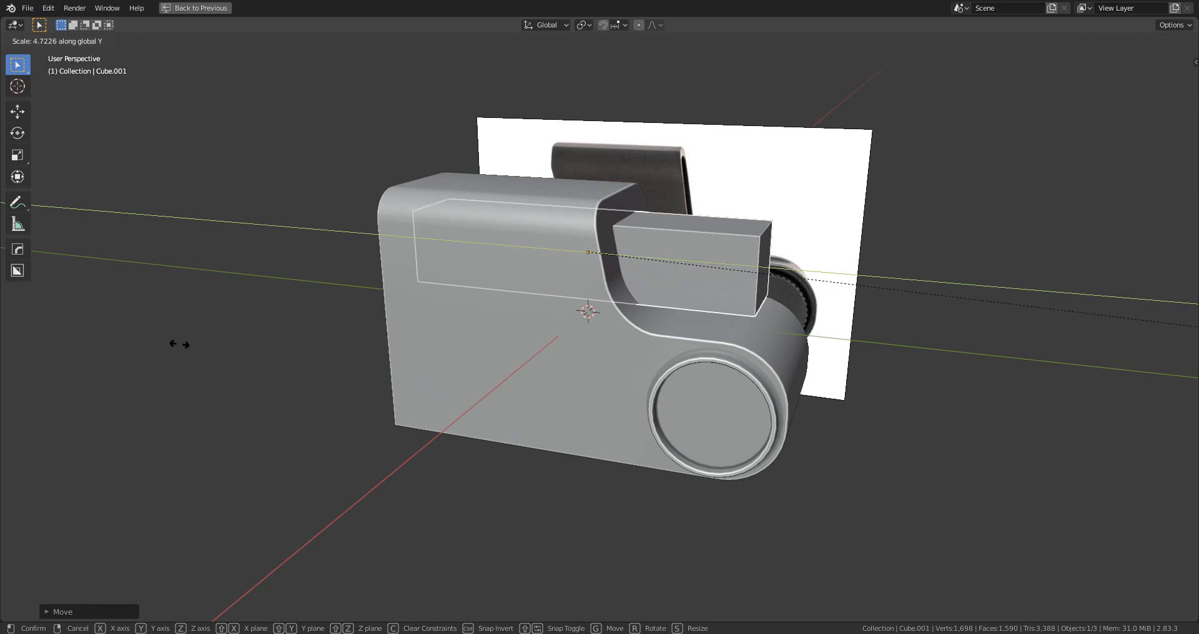
click(712, 332)
middle_drag(735, 352, 825, 338)
key(s)
key(shift+y)
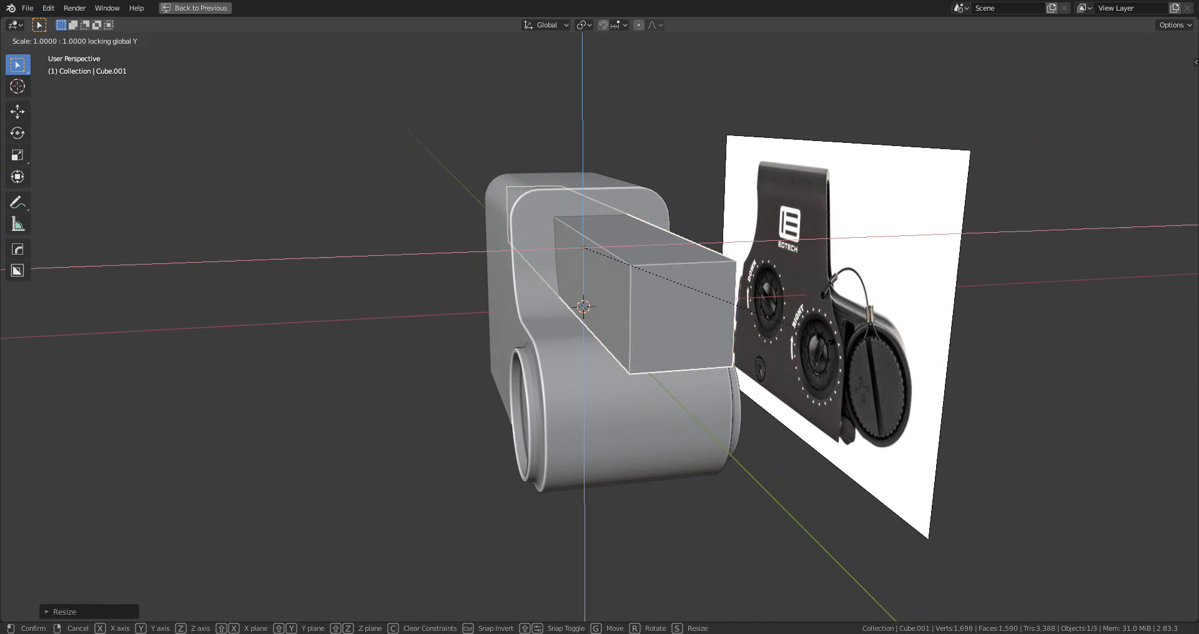
click(940, 362)
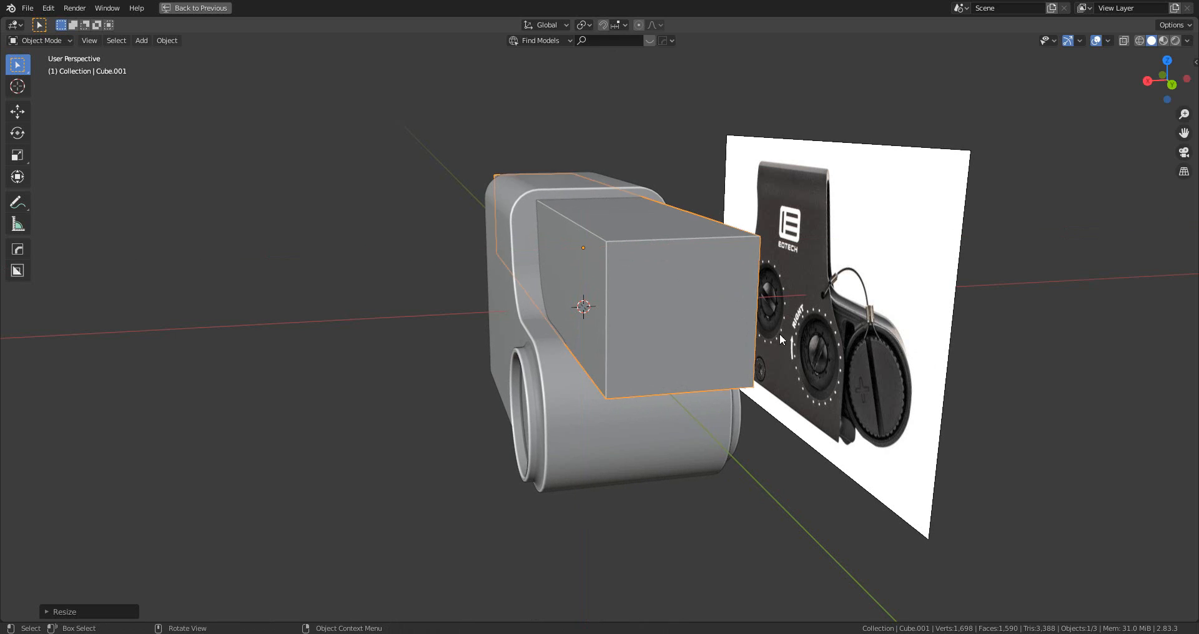
middle_drag(779, 334, 571, 201)
middle_drag(639, 216, 720, 297)
key(s)
key(x)
click(774, 281)
- Bevel the block's four lengthwise edges about 0.185 m wide with 7 segments and return to Object Mode
key(Tab)
click(804, 230)
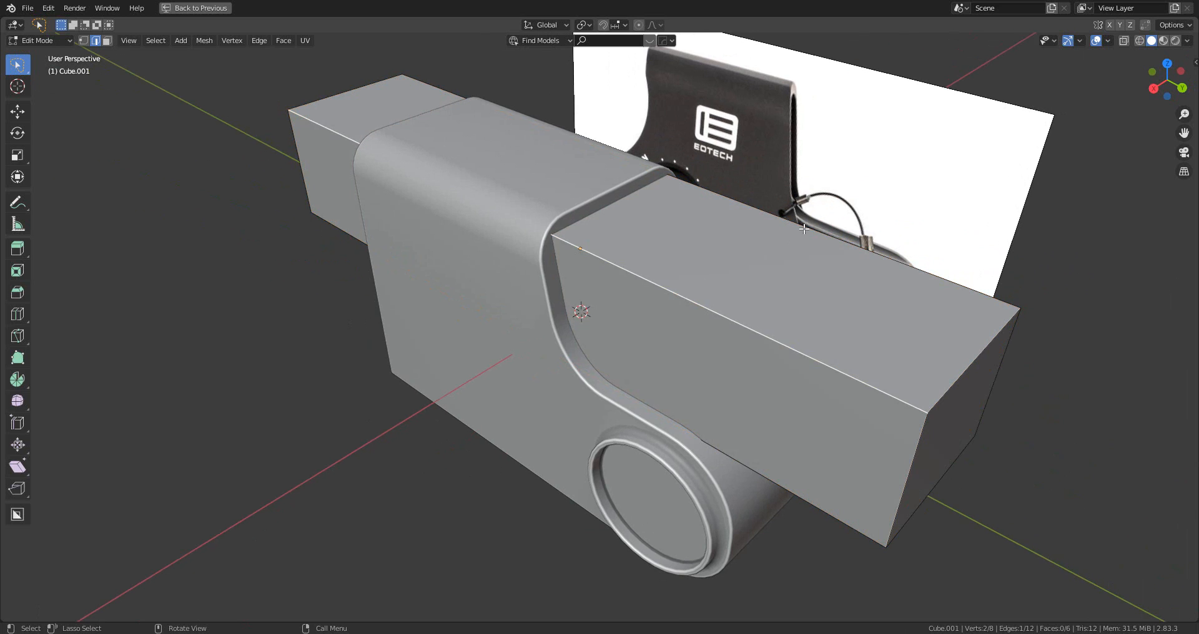
shift+click(804, 227)
middle_drag(804, 227, 738, 270)
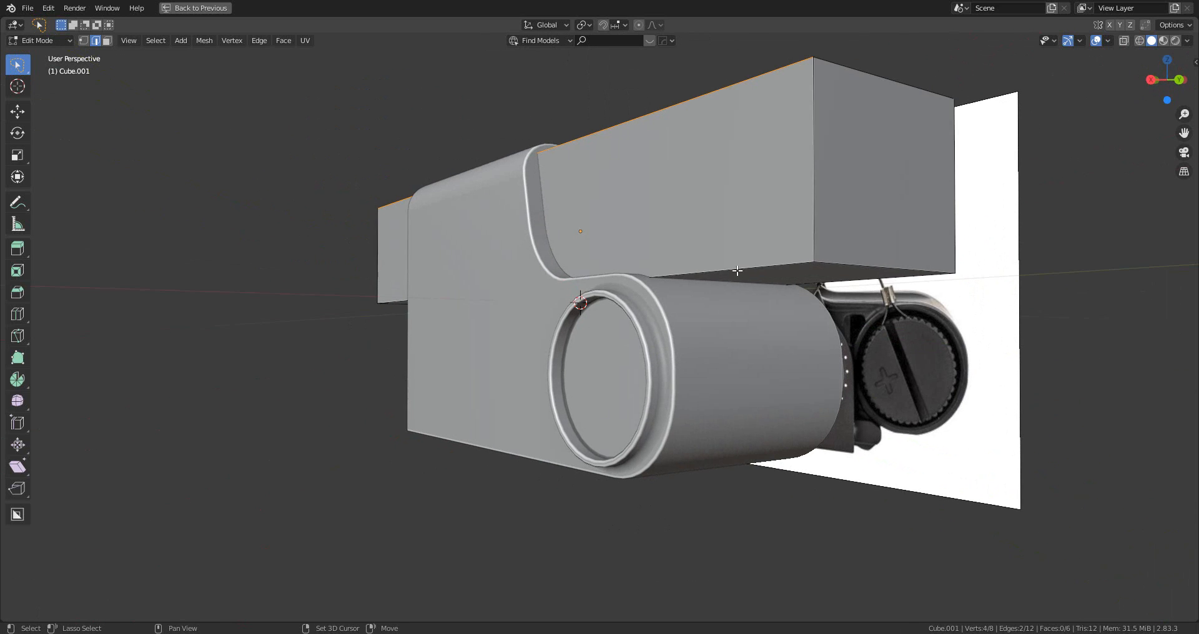
key(Tab)
right_click(858, 324)
click(859, 324)
key(Tab)
middle_drag(859, 324, 916, 324)
key(ctrl+b)
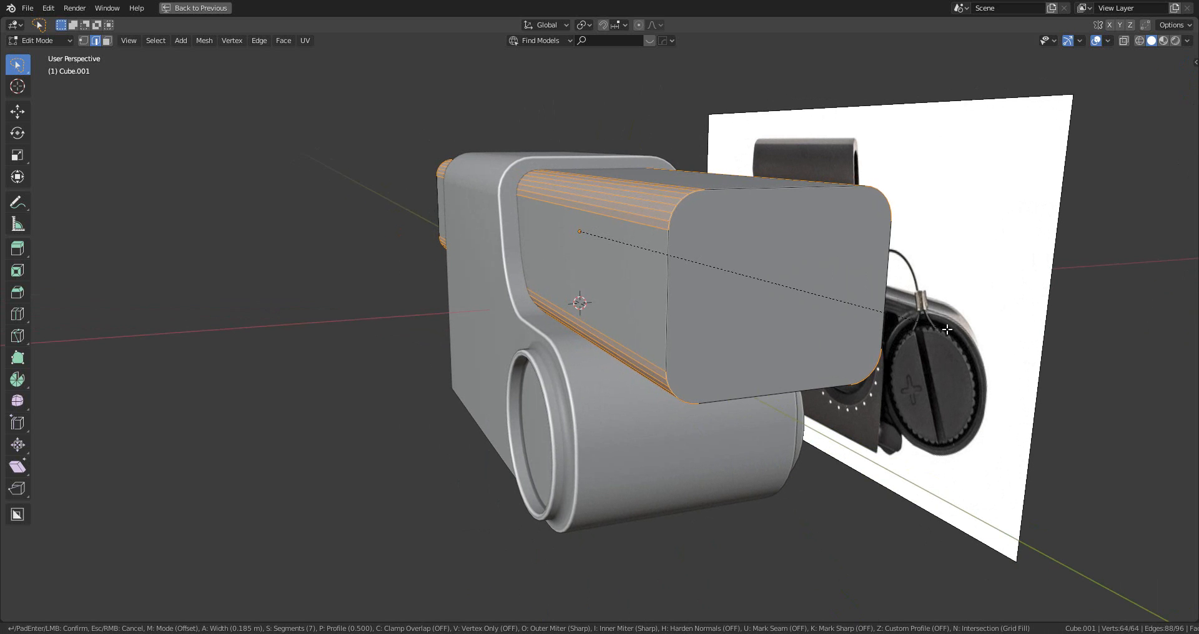
click(947, 329)
middle_drag(947, 329, 735, 373)
key(Tab)
- Try to cut the rounded block out of the sight body with a HOps Boolean Difference, and undo the cut
key(q)
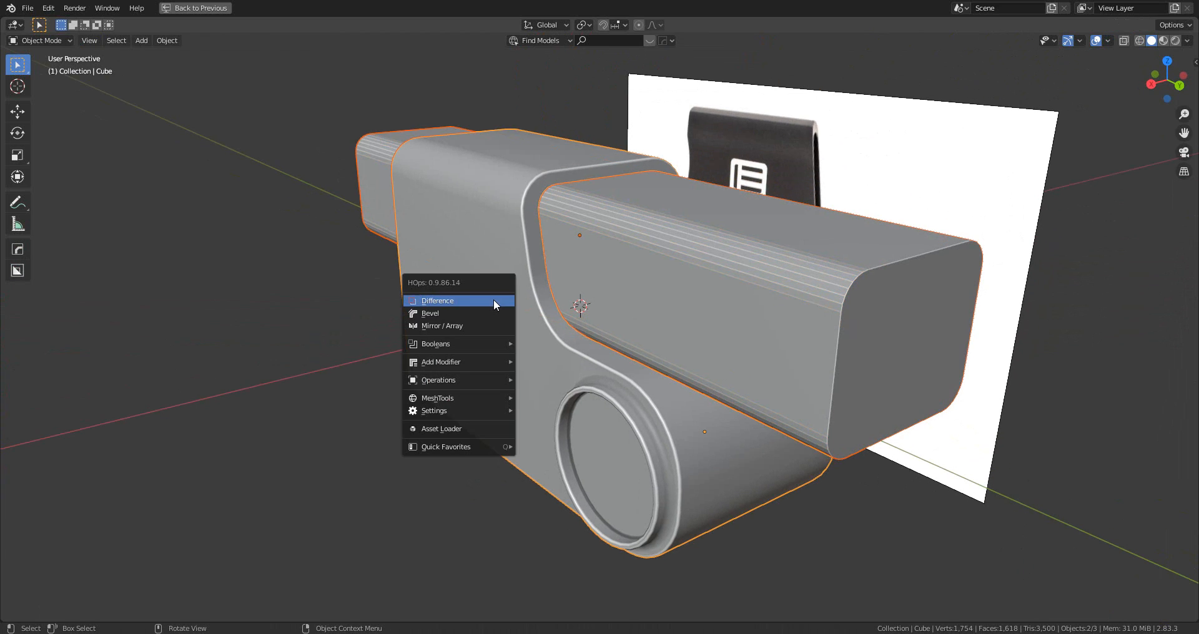
click(493, 301)
middle_drag(493, 301, 698, 286)
scroll(748, 355, up, 5)
scroll(699, 325, down, 4)
key(ctrl+z)
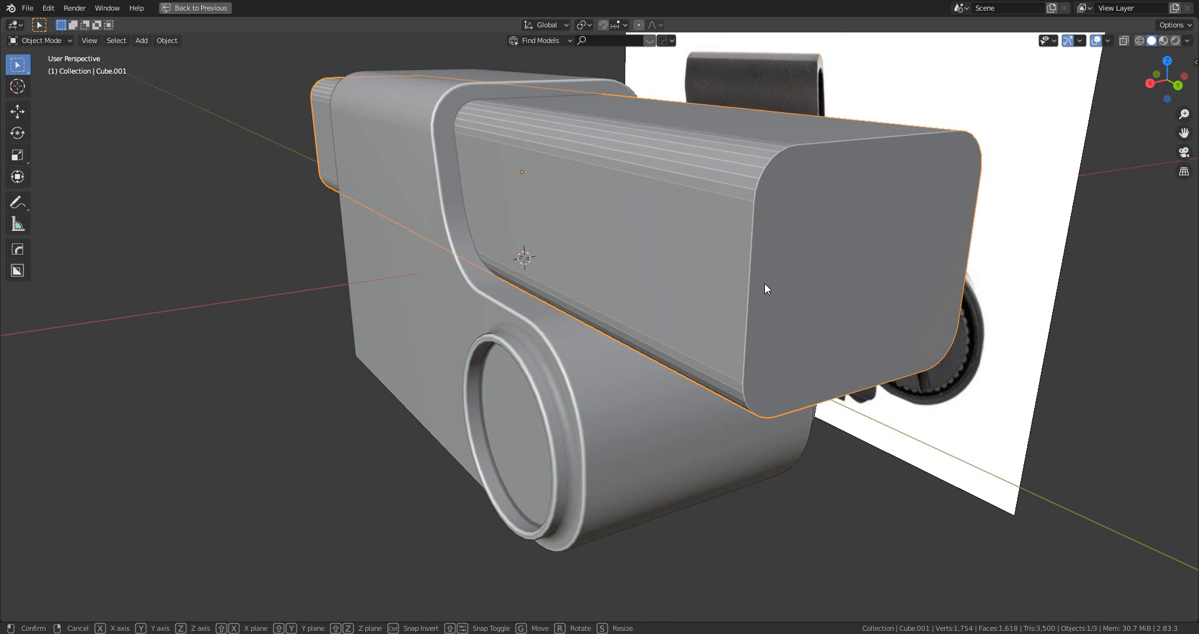
- Lower the rounded block slightly along Z and cut it out of the sight body with a HOps Boolean Difference
key(g)
key(z)
click(776, 300)
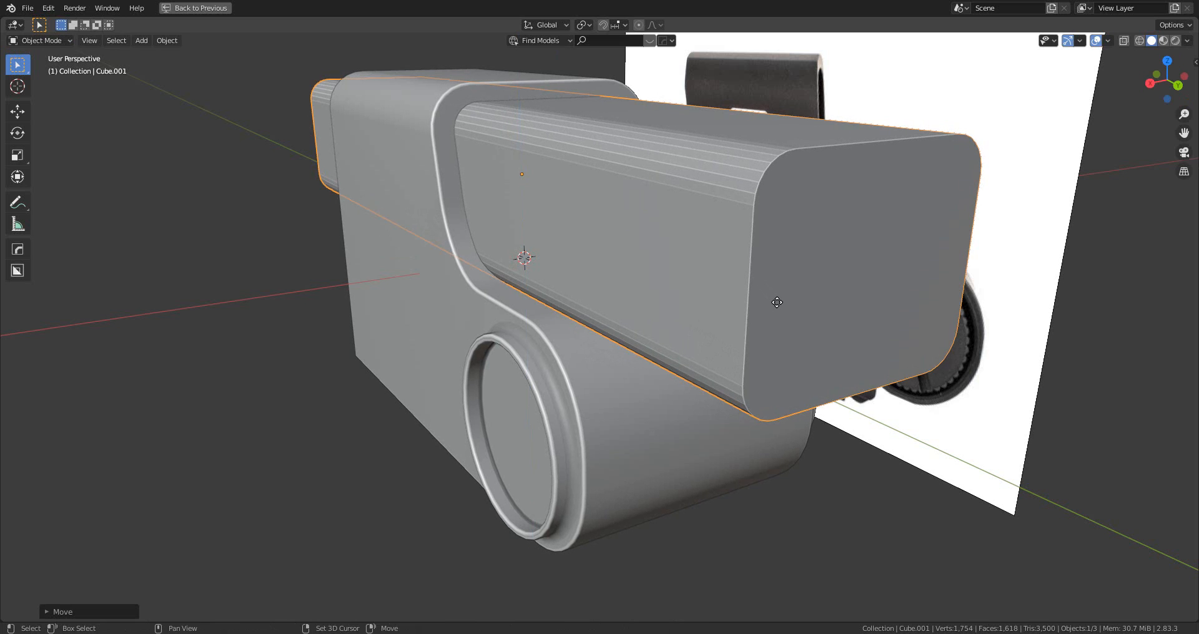
key(q)
click(474, 201)
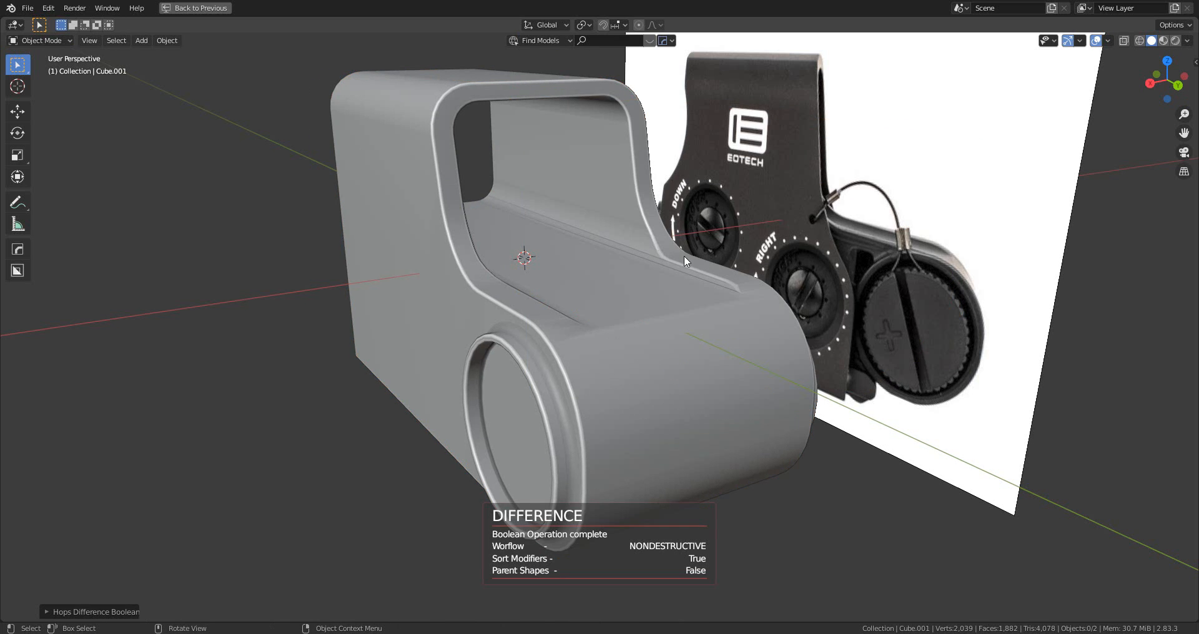
- Select the sight body and apply HOps Sharpen to clean up its shading around the new window opening
middle_drag(684, 256, 683, 282)
scroll(717, 287, up, 3)
scroll(706, 242, up, 2)
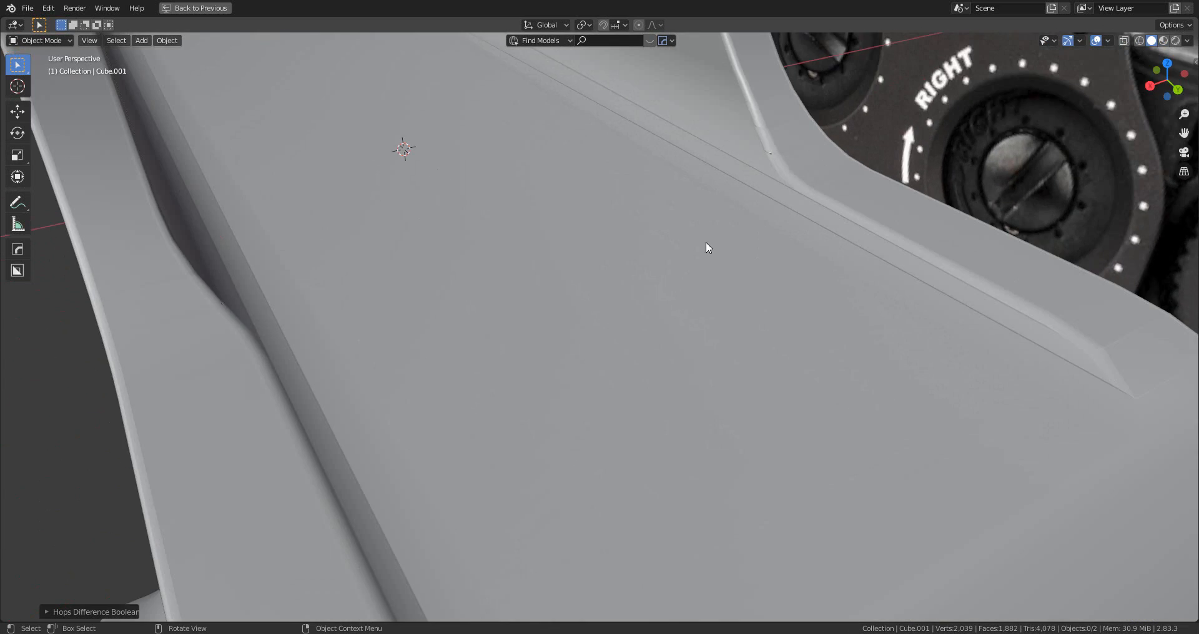
shift+middle_drag(706, 241, 859, 294)
scroll(859, 293, down, 3)
scroll(859, 293, down, 3)
click(702, 290)
key(q)
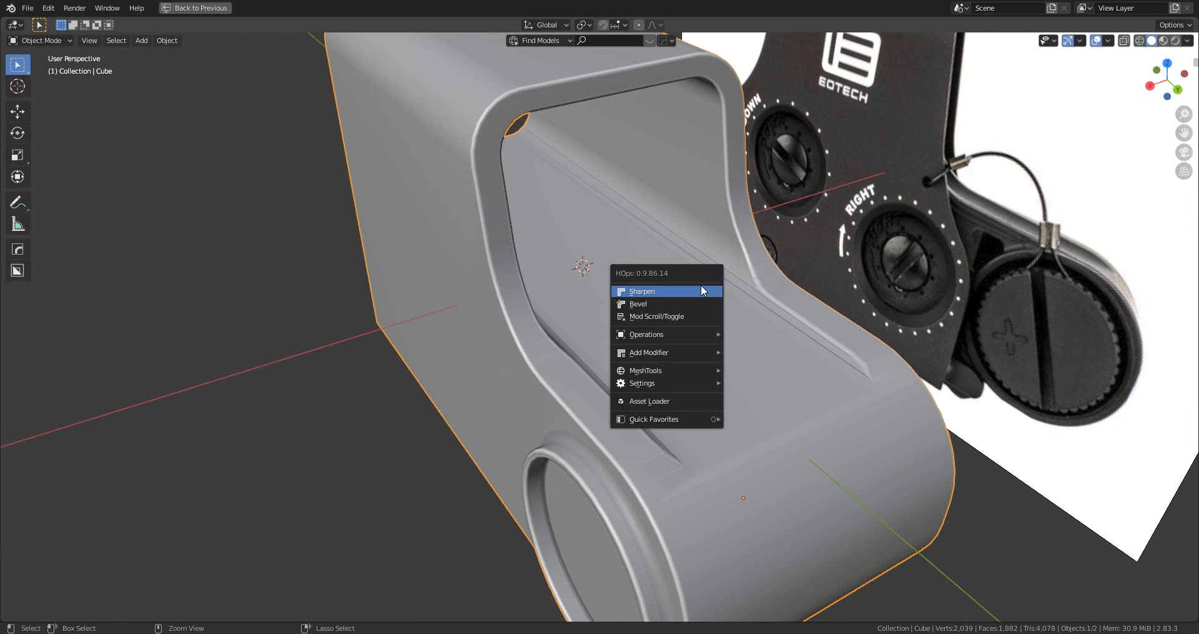
click(701, 284)
- In Edit Mode, merge the three stray vertices on the curved inner rim of the window into their neighbouring rim vertices
scroll(688, 287, up, 3)
middle_drag(691, 294, 648, 364)
key(Tab)
click(610, 351)
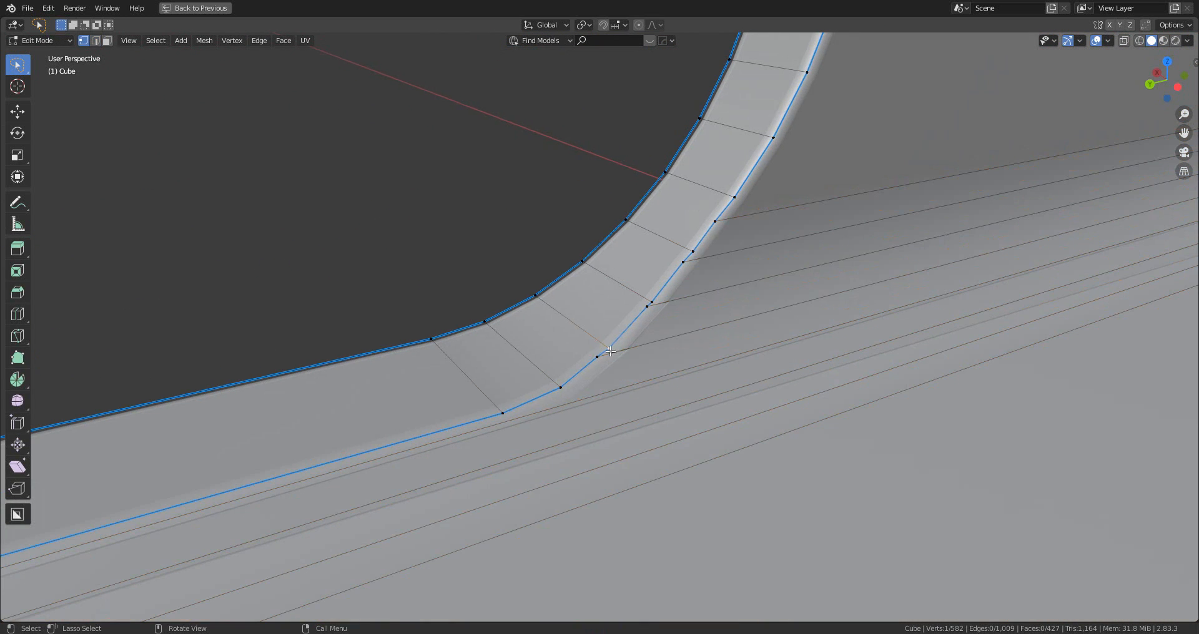
key(m)
click(701, 391)
middle_drag(701, 391, 614, 334)
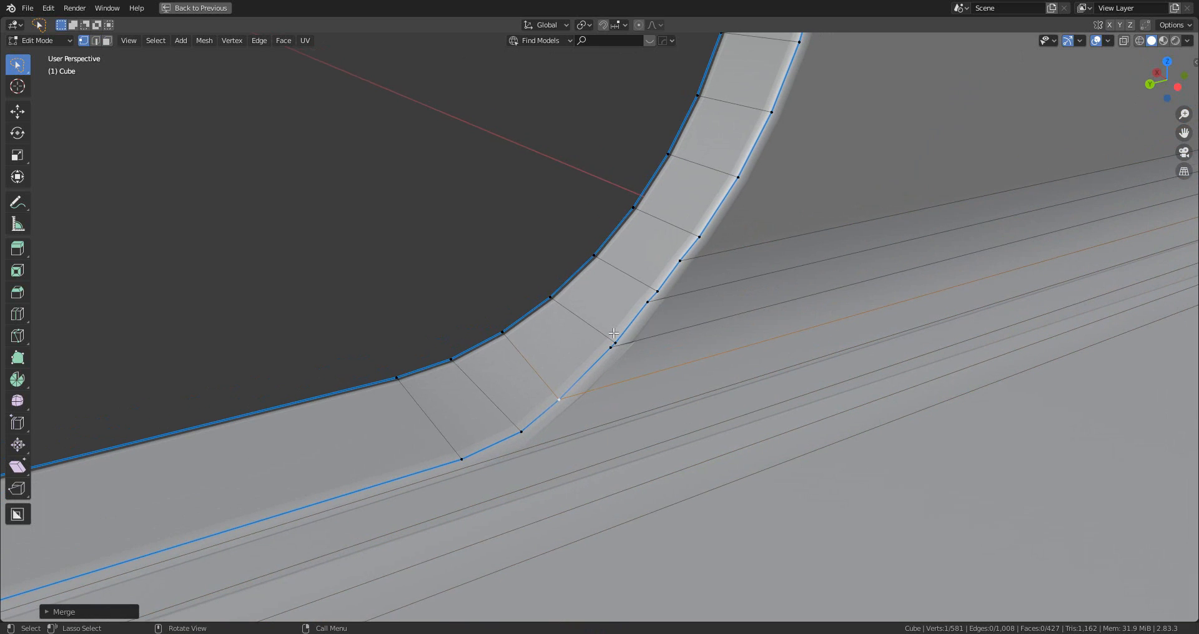
key(m)
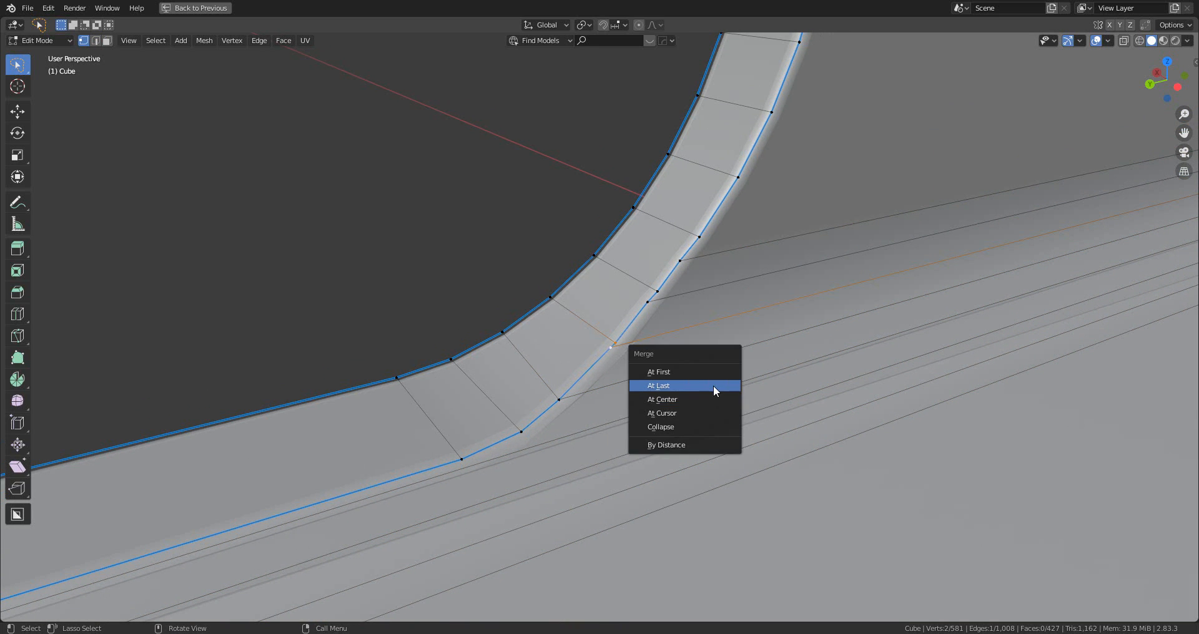
click(713, 385)
click(654, 300)
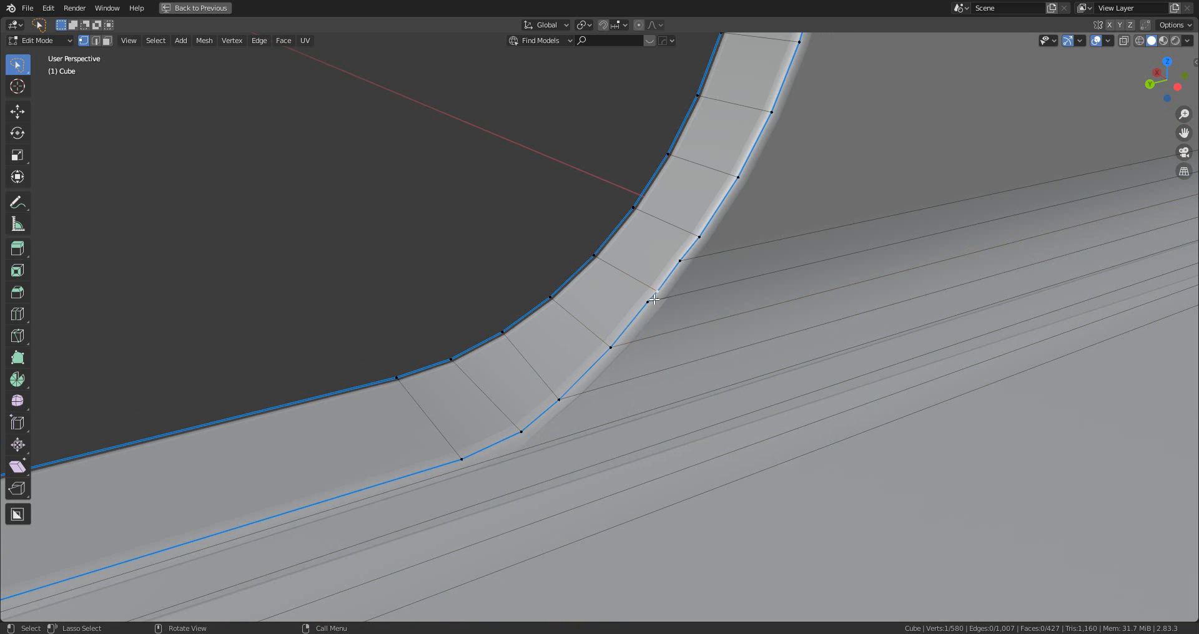
key(m)
click(738, 364)
middle_drag(738, 363, 645, 287)
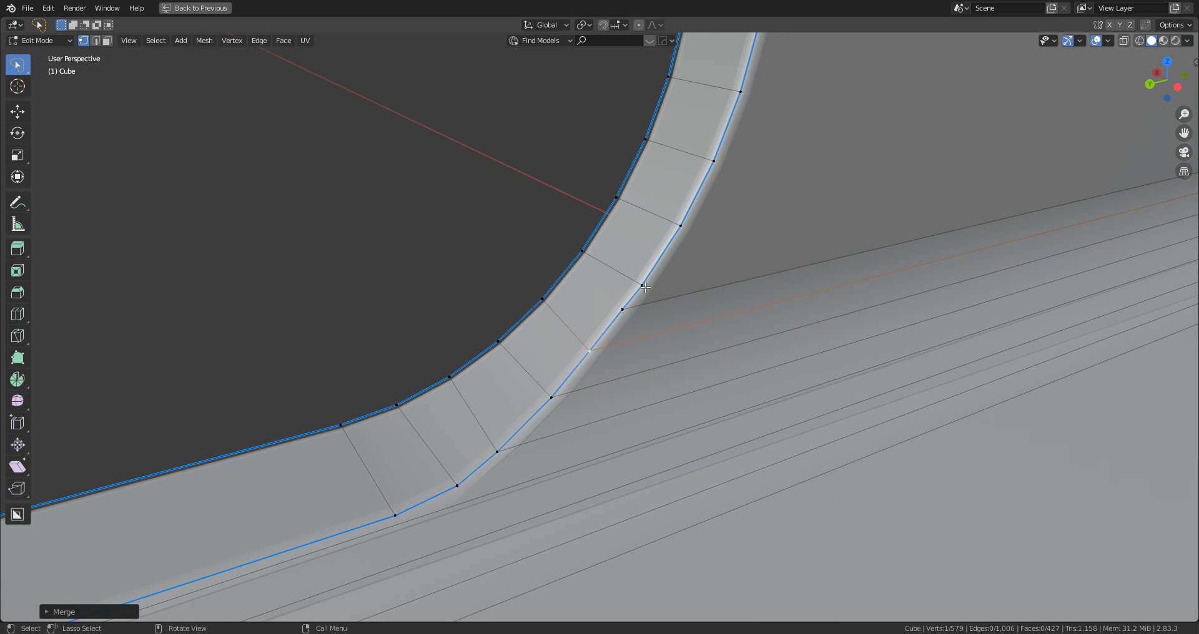
- Merge the doubled vertices where the window's side rim runs out near the battery housing, and return to Object Mode
key(Tab)
scroll(656, 332, down, 4)
middle_drag(654, 333, 664, 350)
scroll(662, 356, up, 2)
key(Tab)
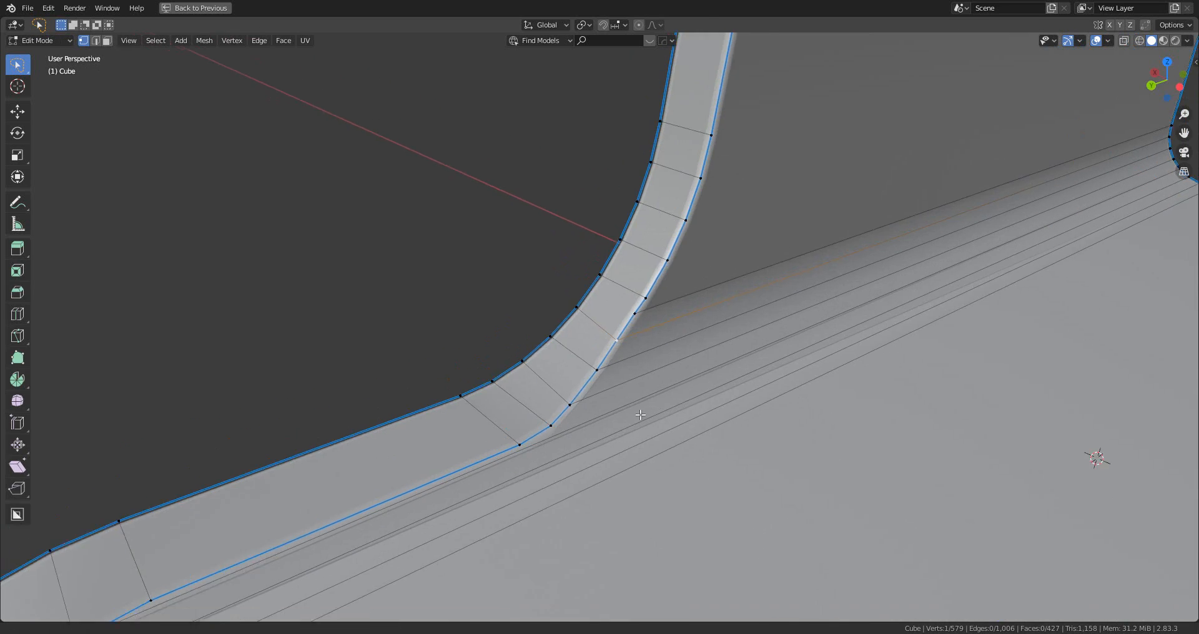
middle_drag(640, 416, 720, 300)
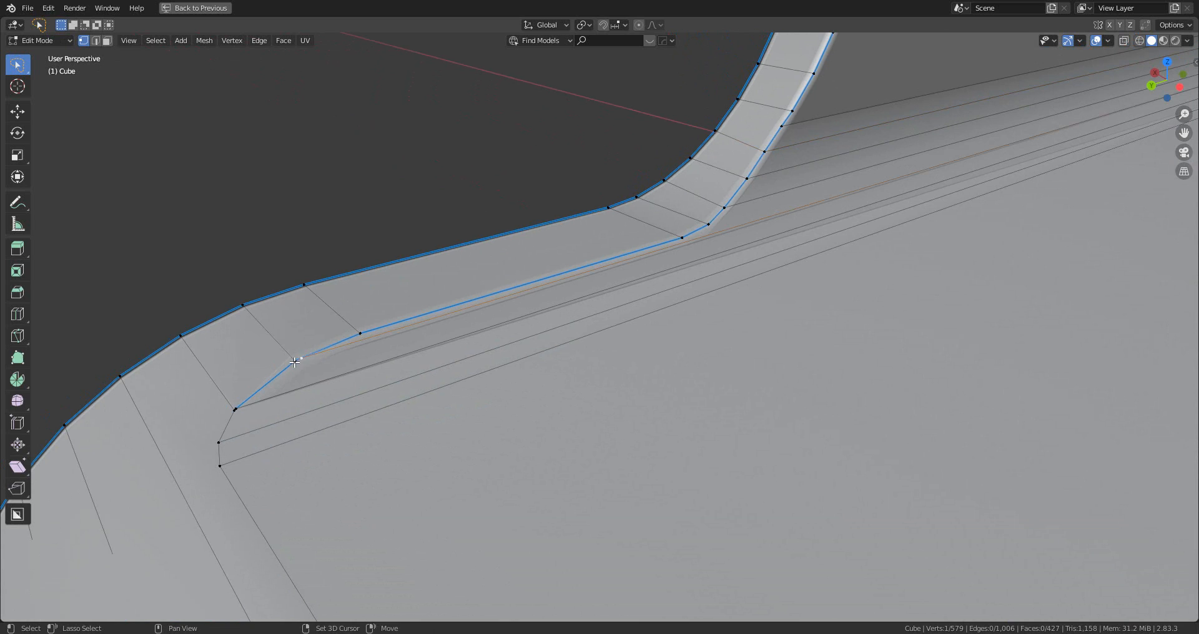
key(m)
click(563, 384)
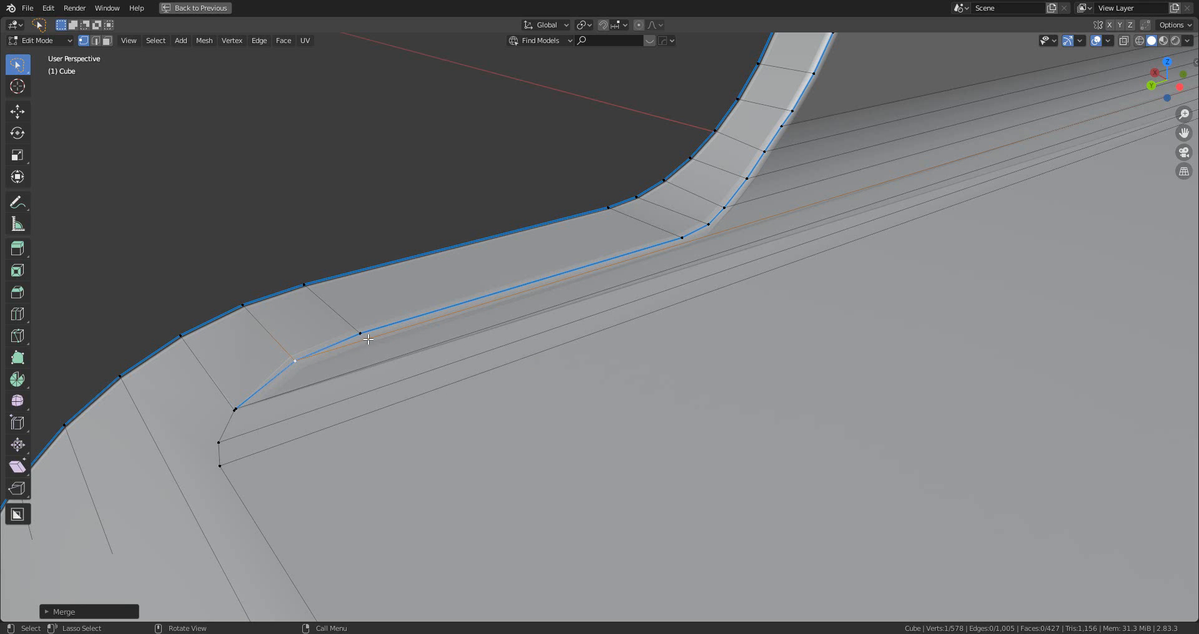
shift+middle_drag(238, 409, 369, 361)
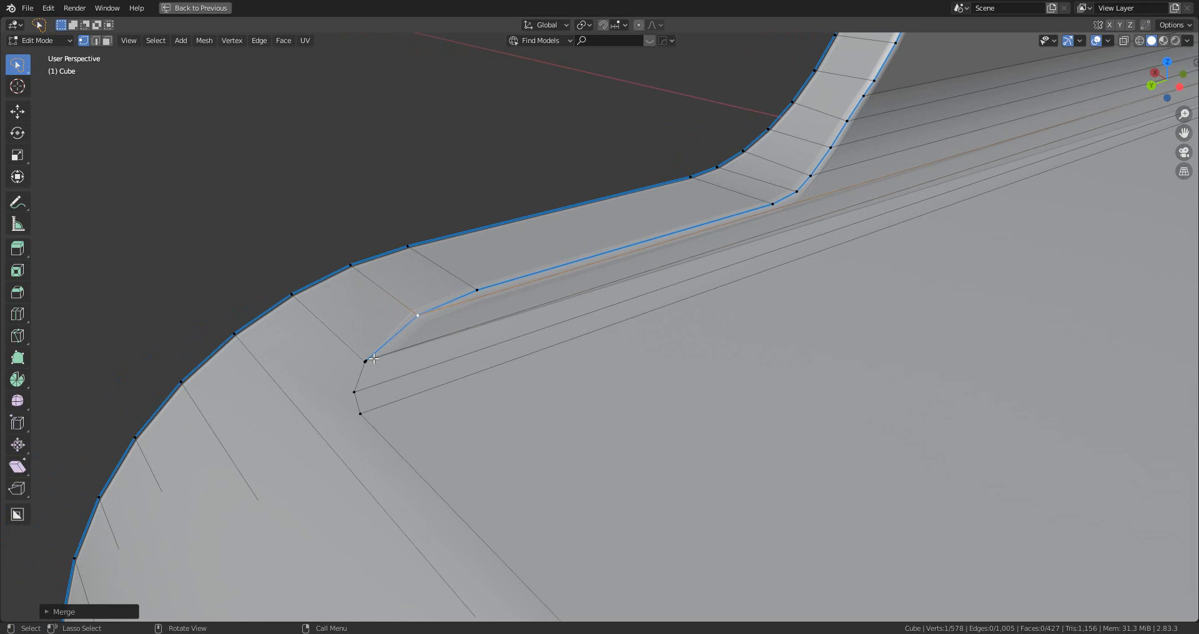
key(m)
click(492, 382)
key(Tab)
scroll(390, 398, down, 8)
middle_drag(646, 420, 1056, 140)
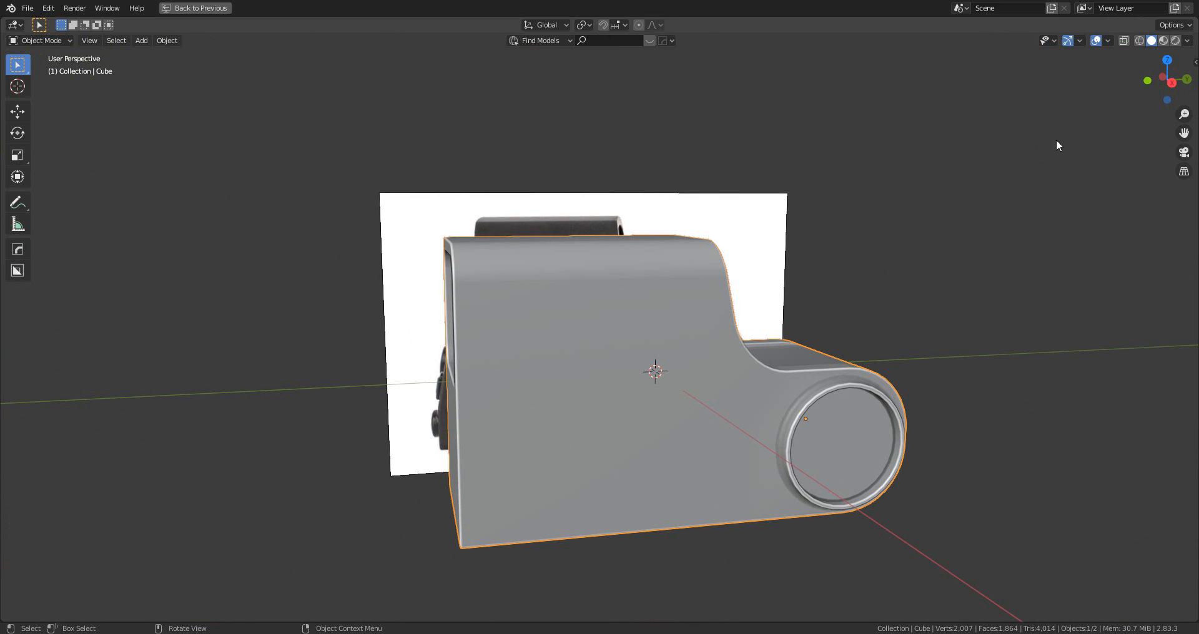
- View the sight body in right orthographic with X-ray enabled so the reference image shows through it
click(1173, 82)
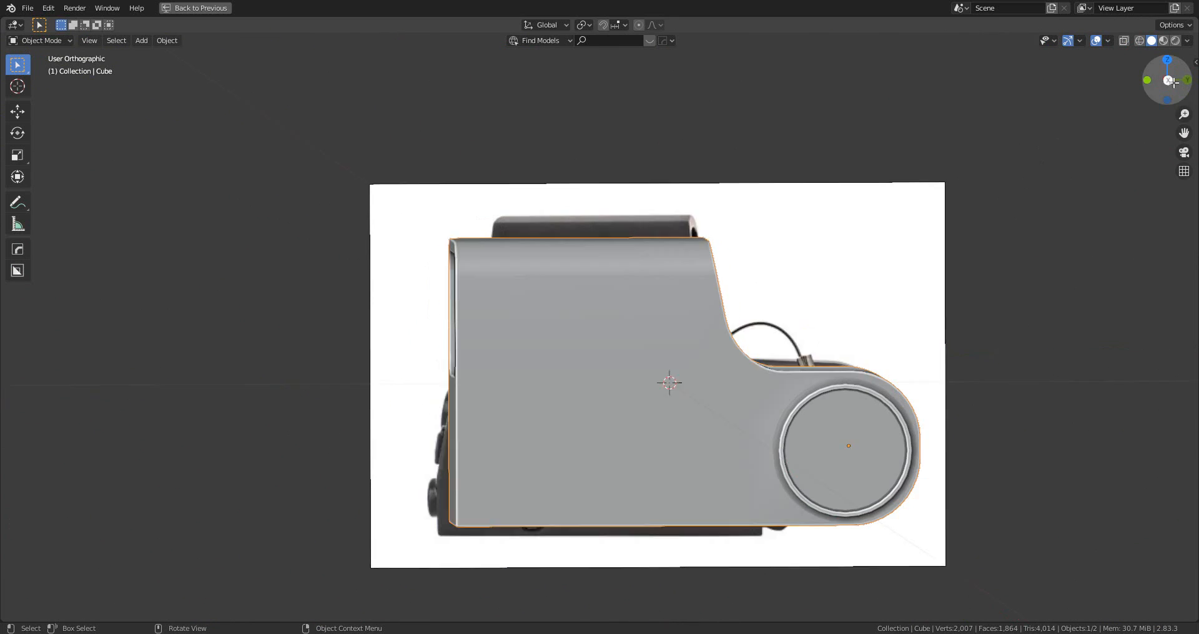
scroll(687, 325, up, 3)
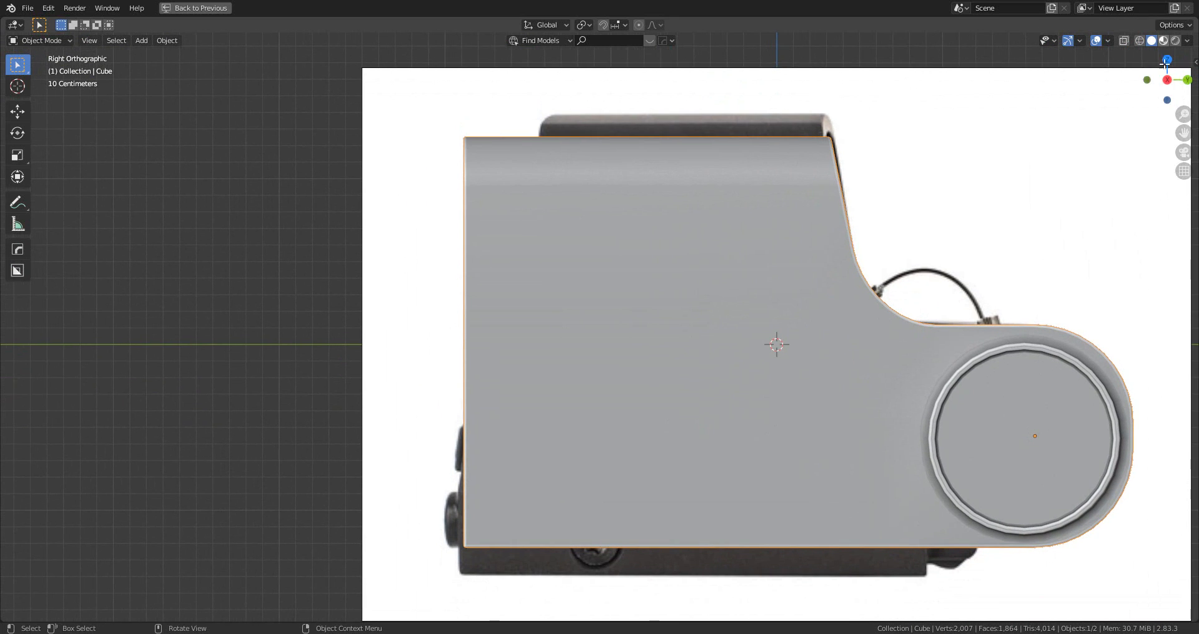
click(1168, 80)
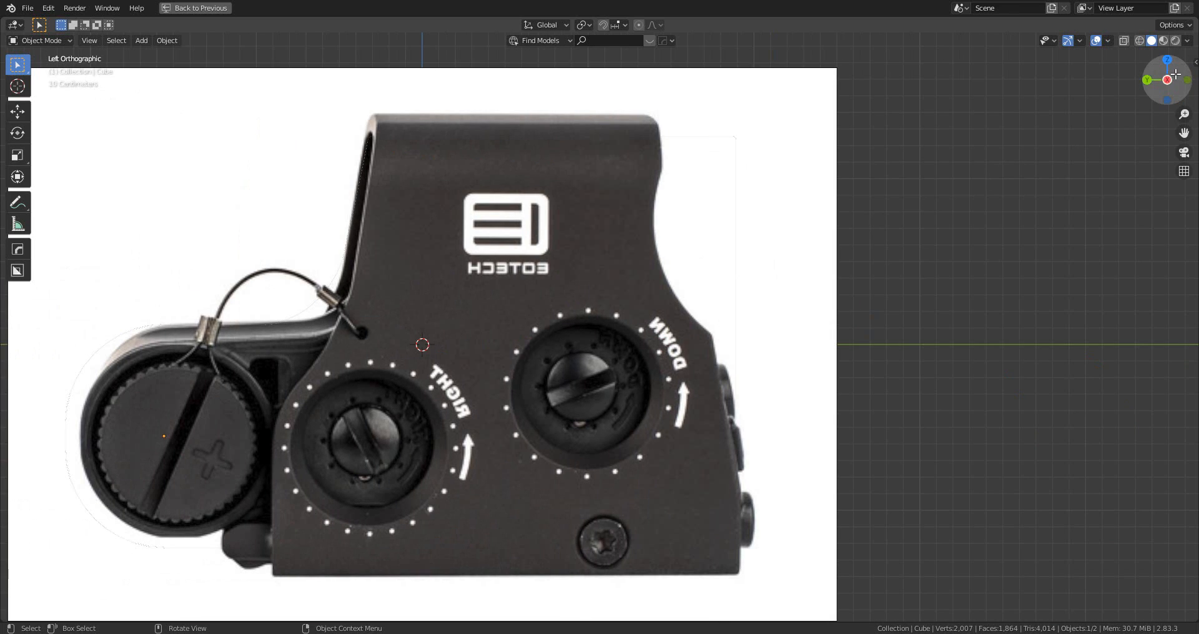
click(1176, 75)
click(1123, 41)
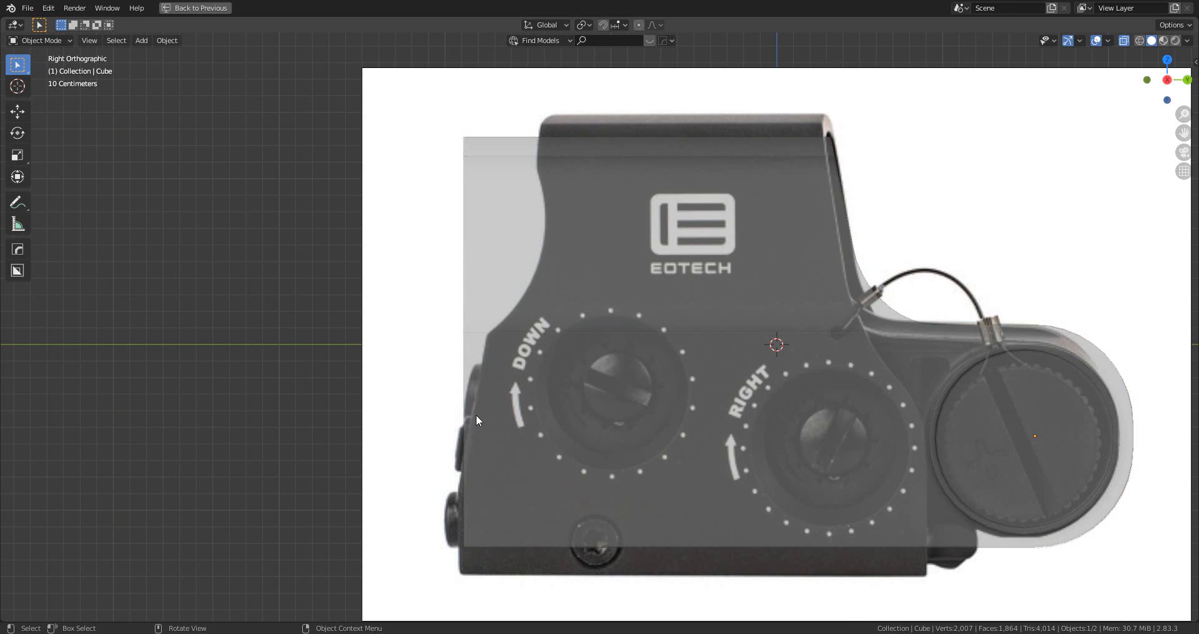
scroll(516, 371, down, 4)
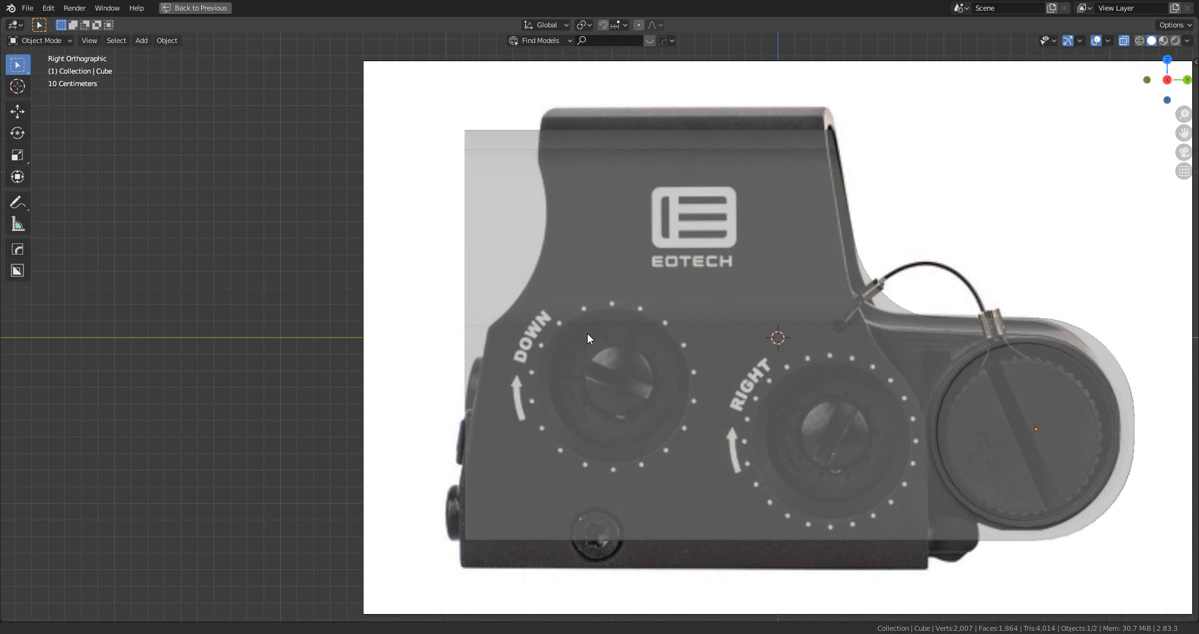
scroll(529, 289, down, 1)
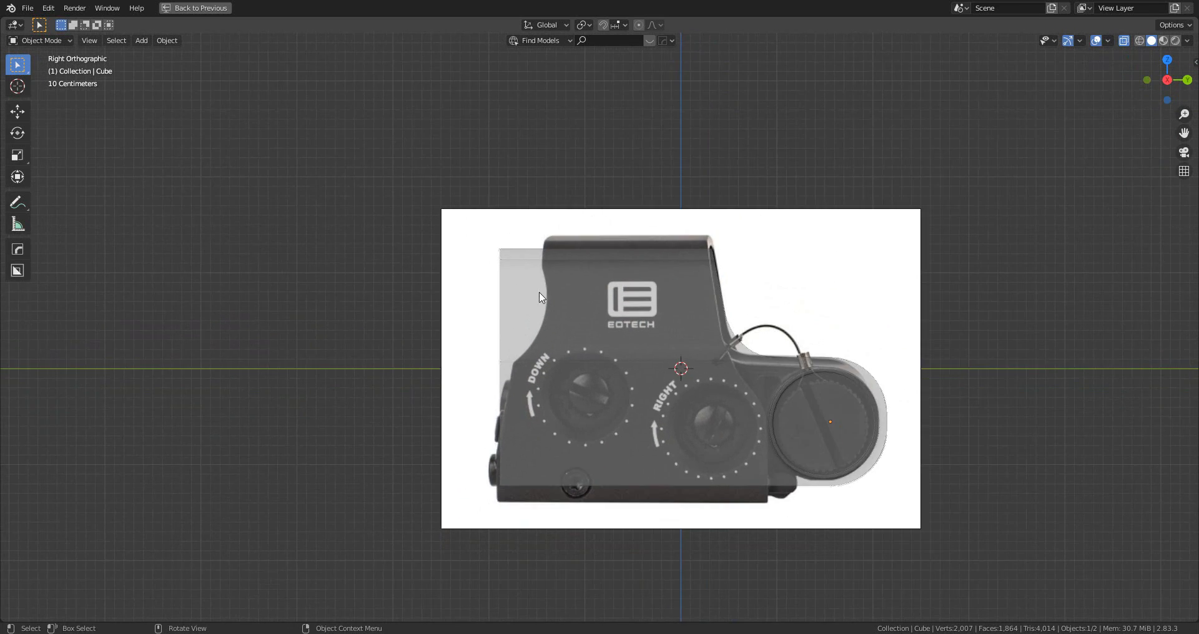
scroll(541, 284, up, 2)
click(534, 279)
middle_drag(605, 278, 543, 288)
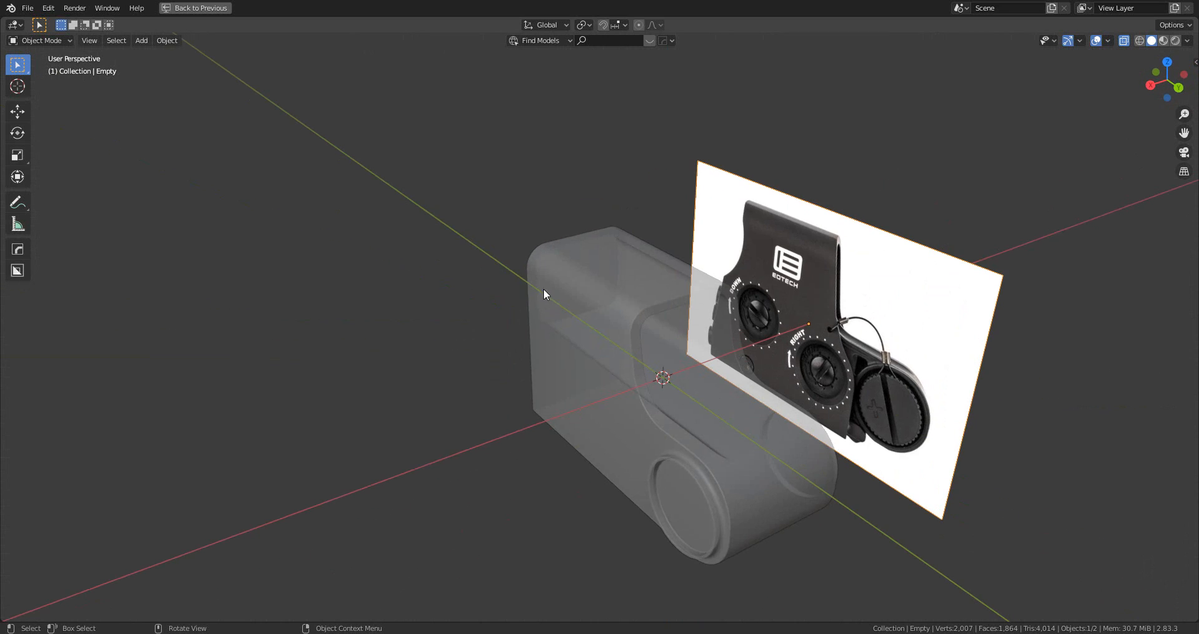
click(543, 288)
click(1151, 84)
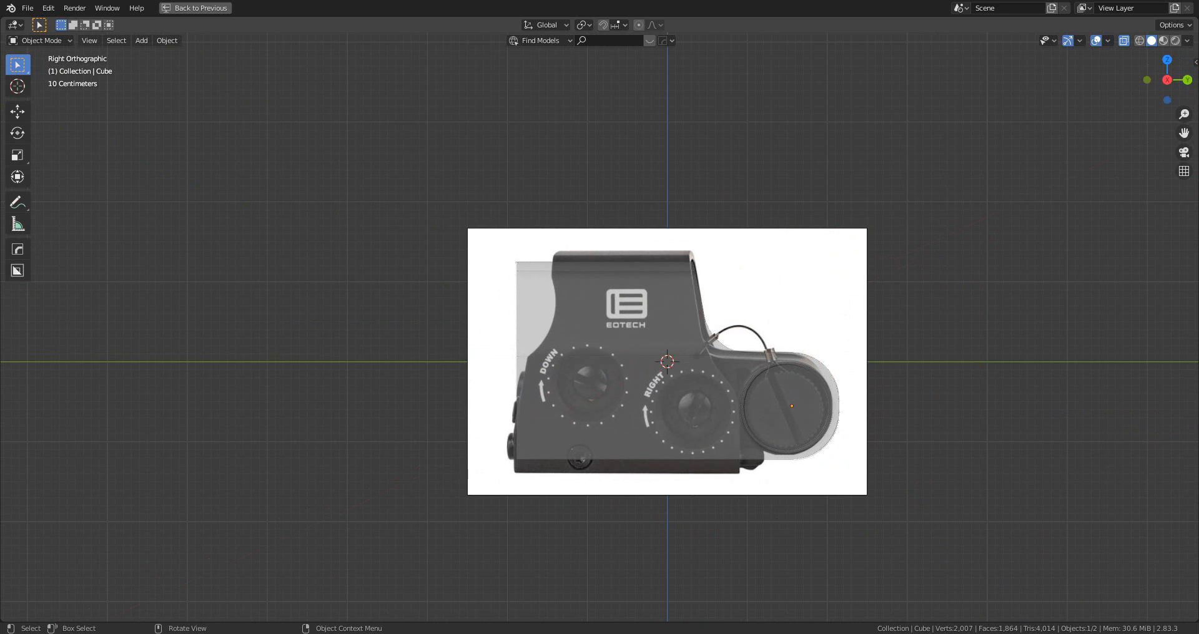
scroll(653, 414, up, 3)
middle_drag(653, 415, 852, 367)
key(KP_3)
scroll(712, 384, down, 1)
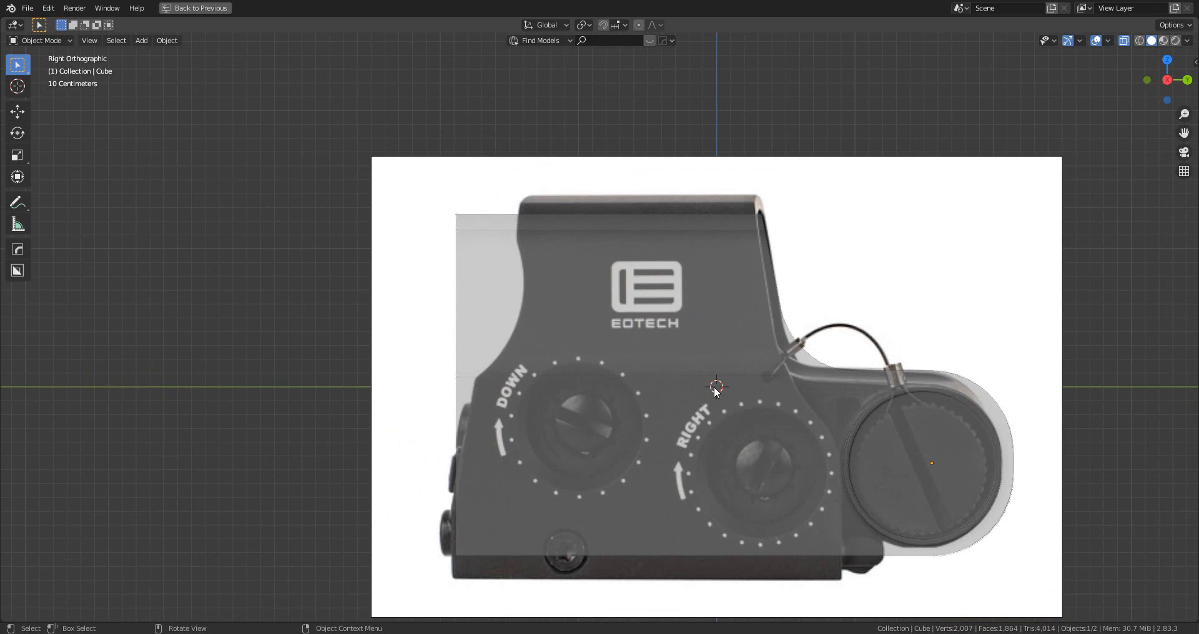
shift+middle_drag(698, 382, 685, 351)
key(shift+a)
key(Escape)
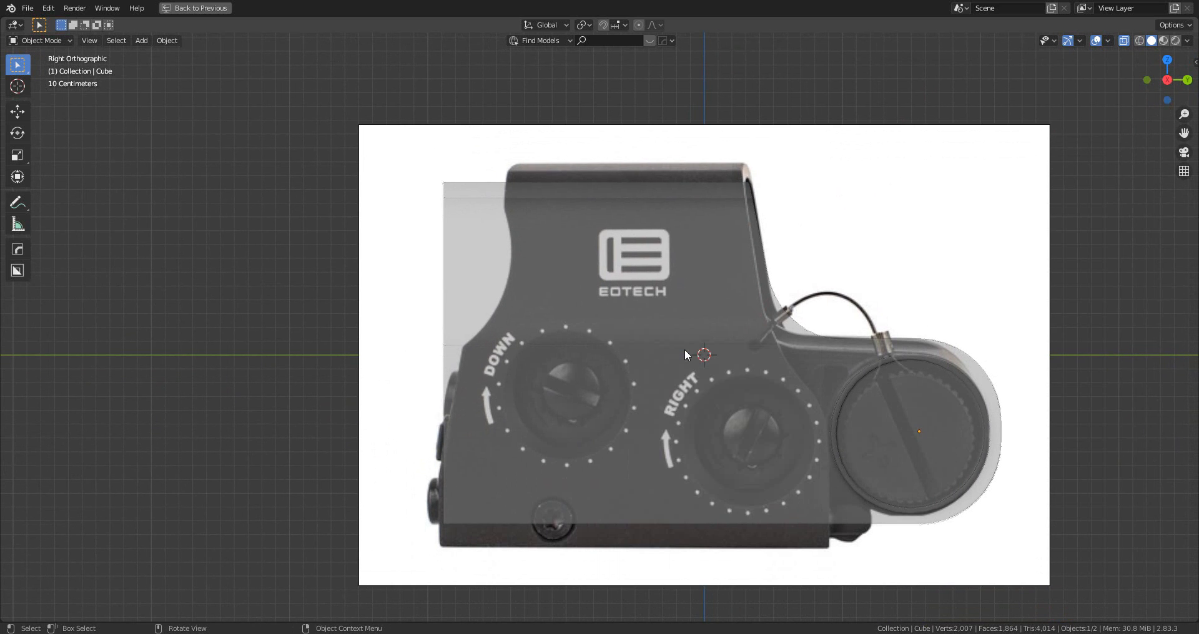
key(d)
key(Escape)
- Cut a view-aligned circle through the upper rear of the hood with BoxCutter, centred near the notch in the reference
key(w)
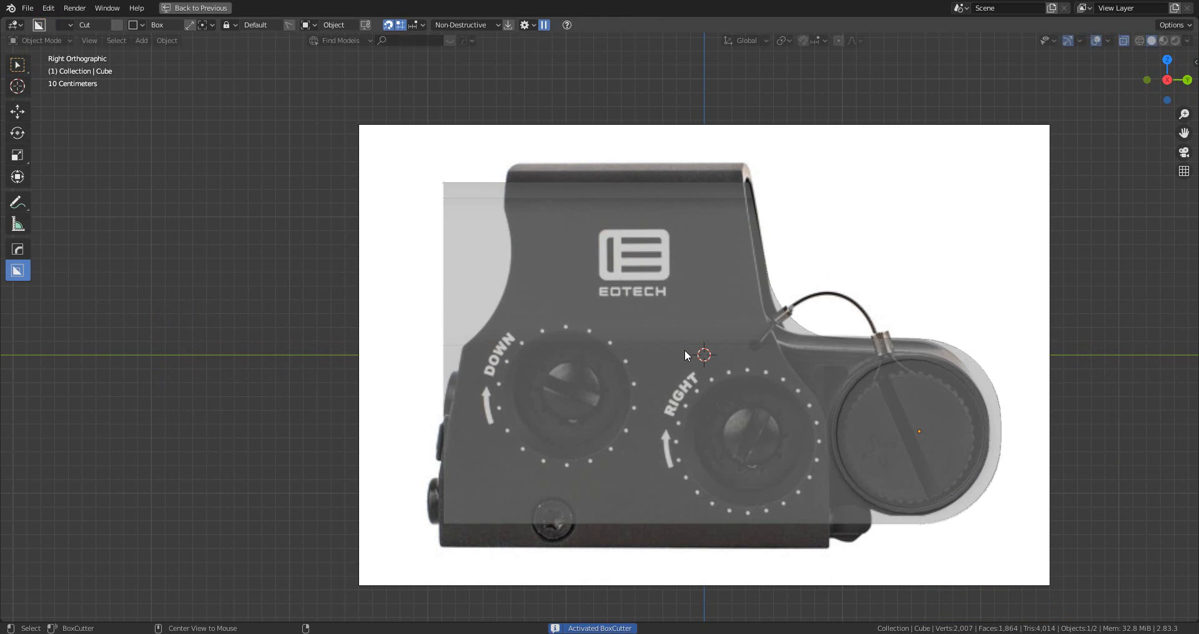
key(d)
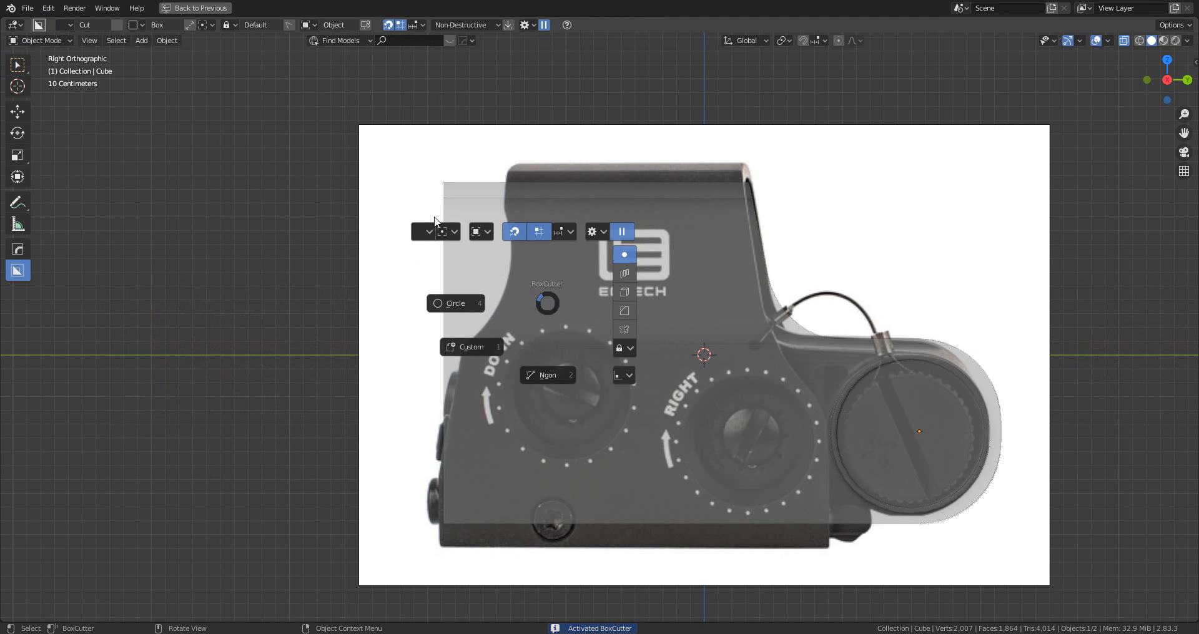
click(480, 236)
click(546, 236)
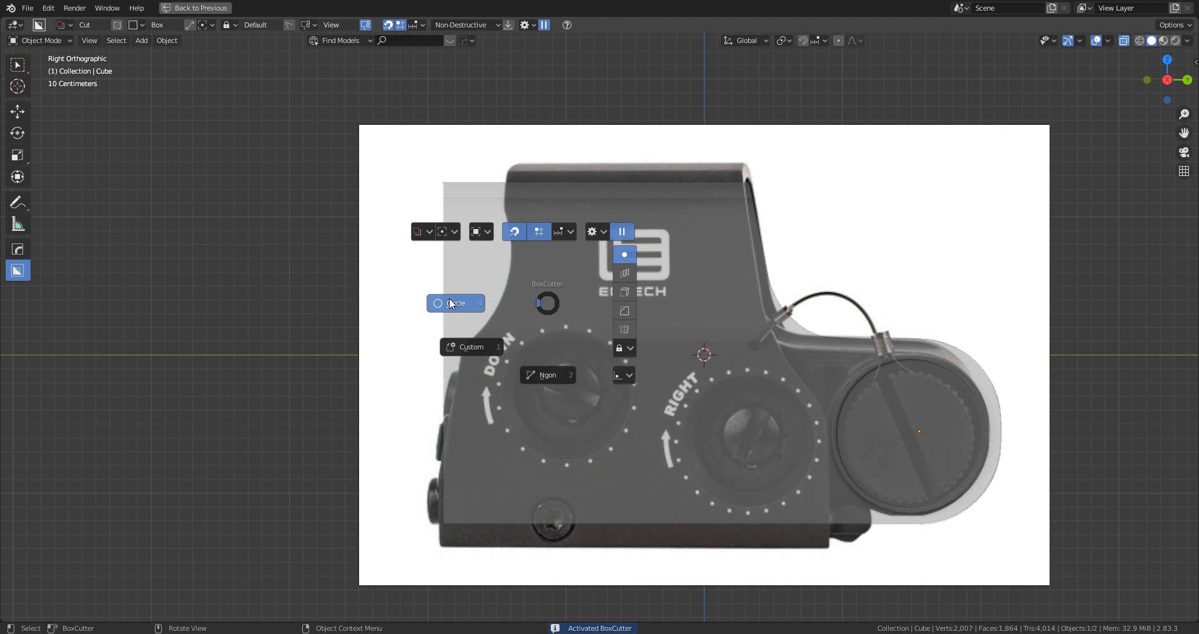
click(452, 304)
drag(476, 272, 526, 306)
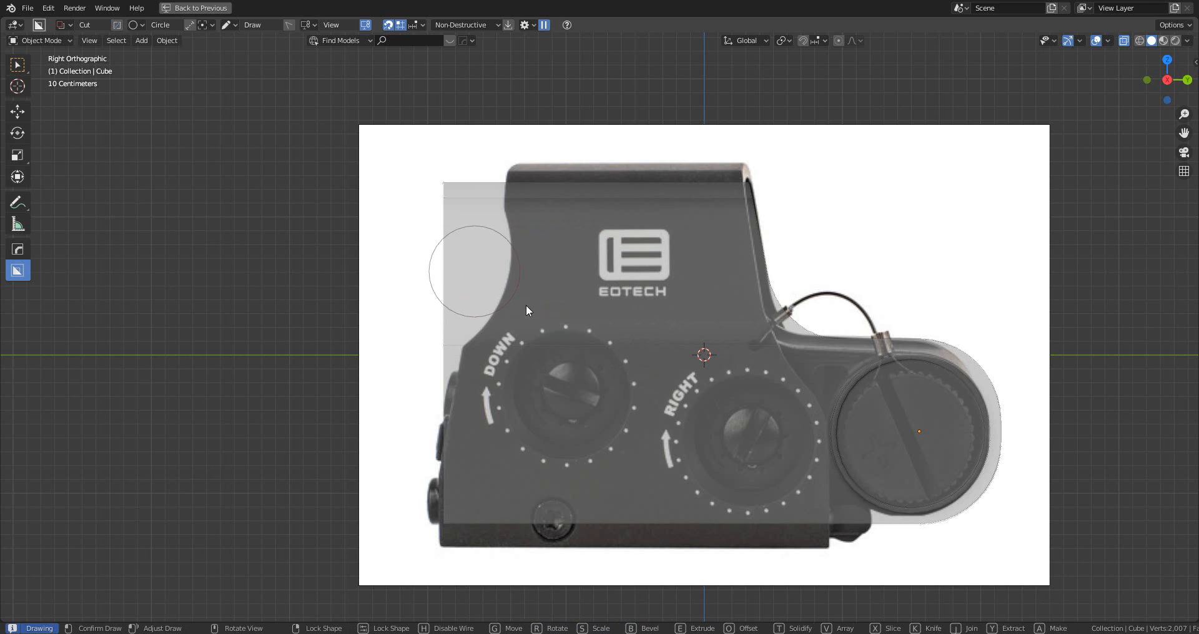
key(h)
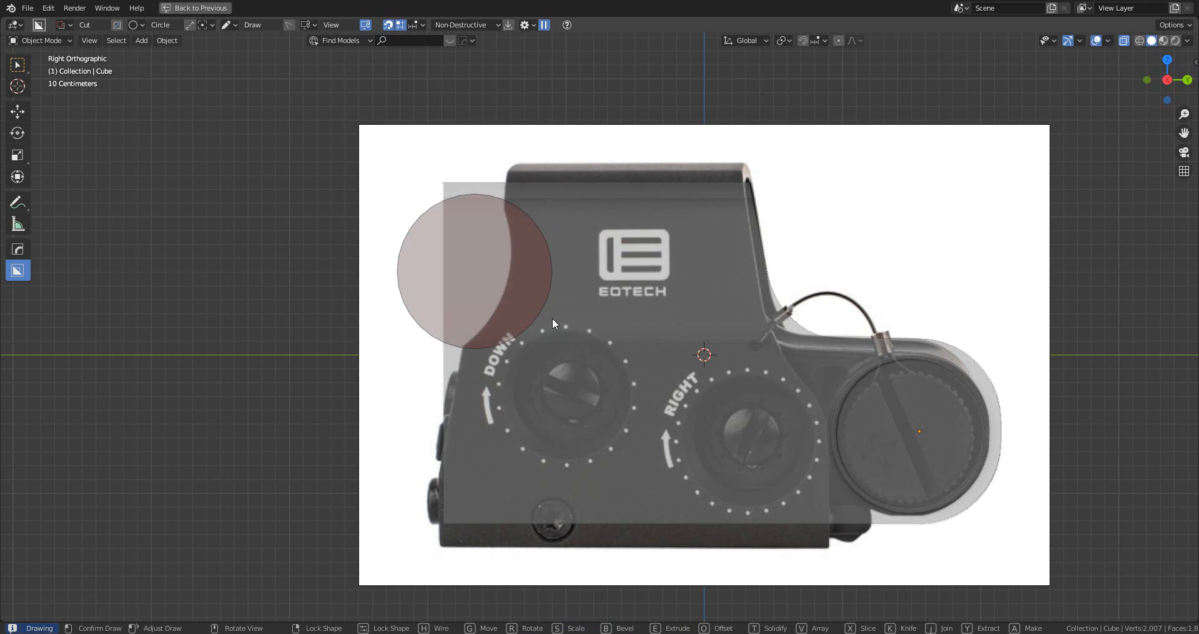
click(552, 318)
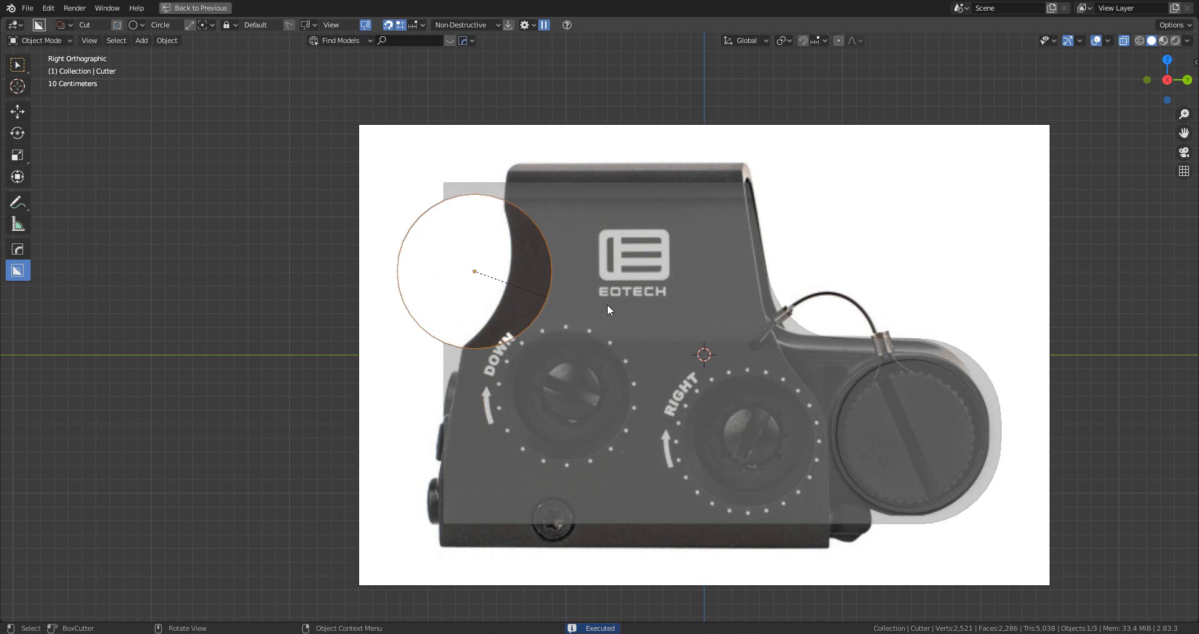
- Shift the circular cutter back to the reference's rear curve and stretch it along Z into an upright ellipse
key(g)
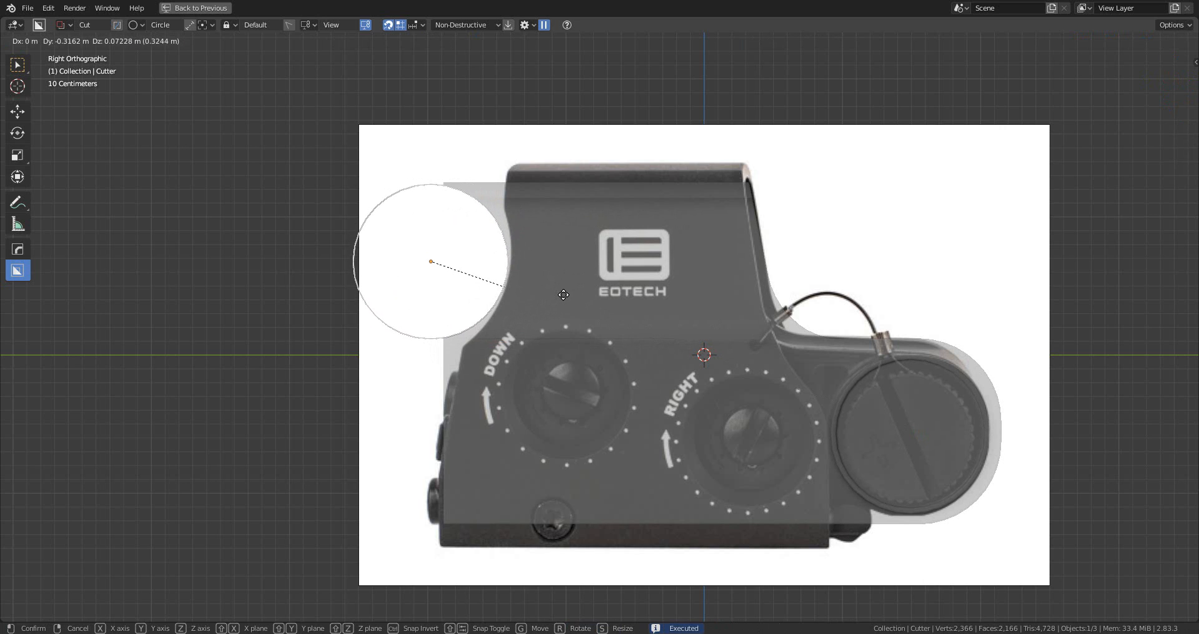
click(665, 305)
key(s)
key(z)
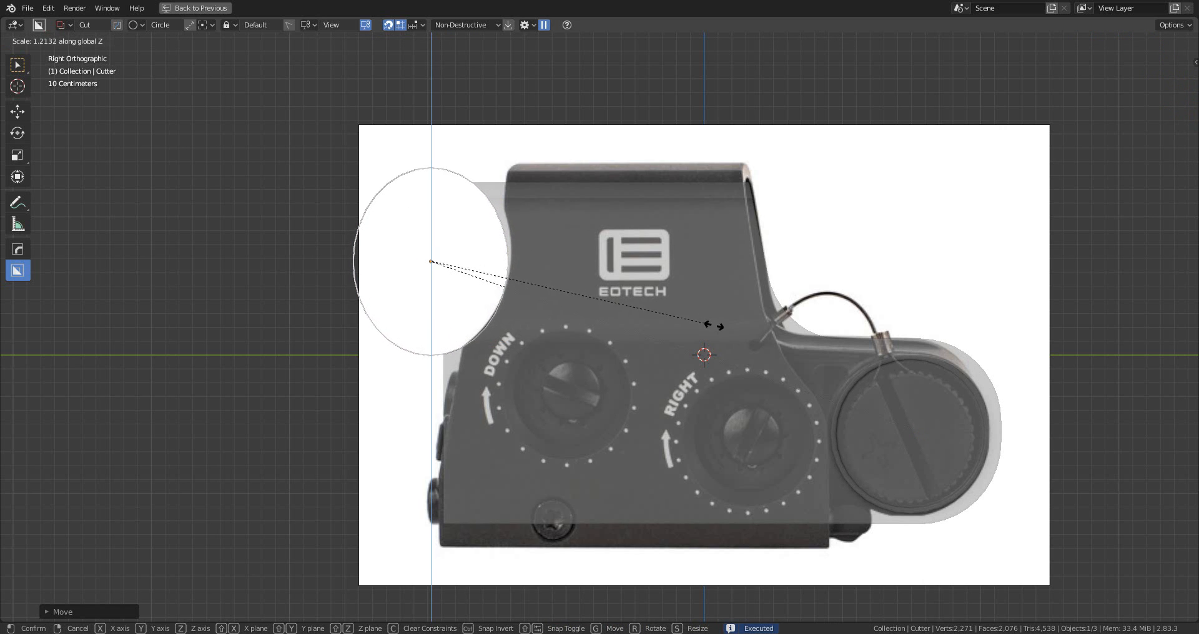
click(732, 336)
- Rotate the elliptical cutter about 11 degrees and nudge it slightly forward and up to follow the reference's rear curve
key(r)
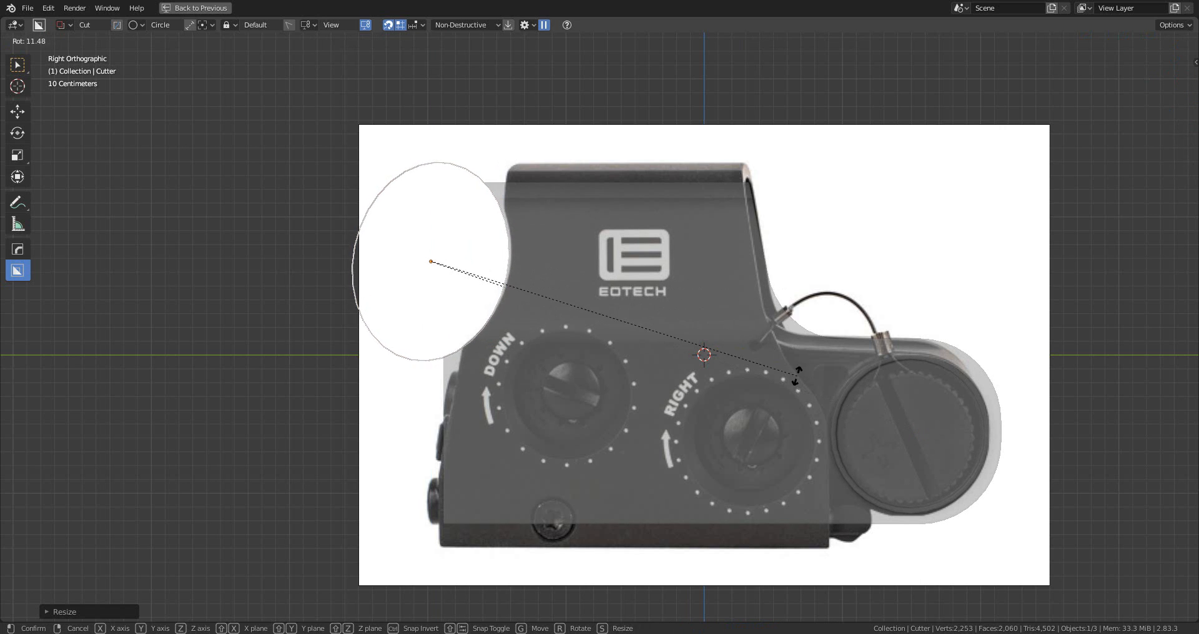
click(796, 380)
key(g)
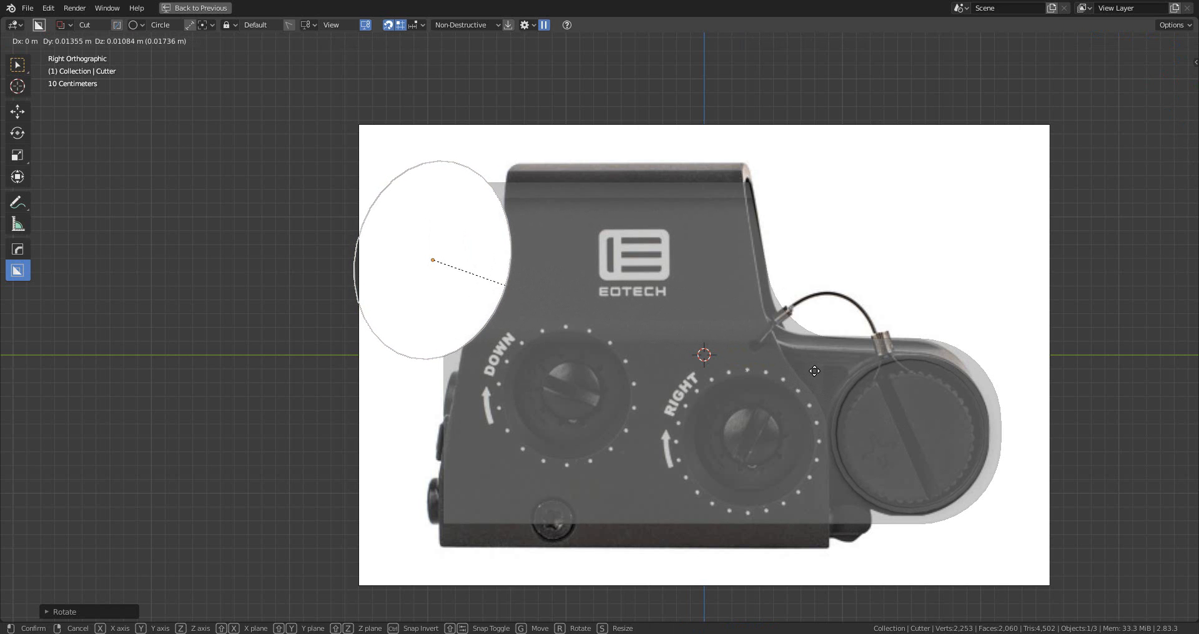
click(814, 371)
scroll(478, 330, up, 3)
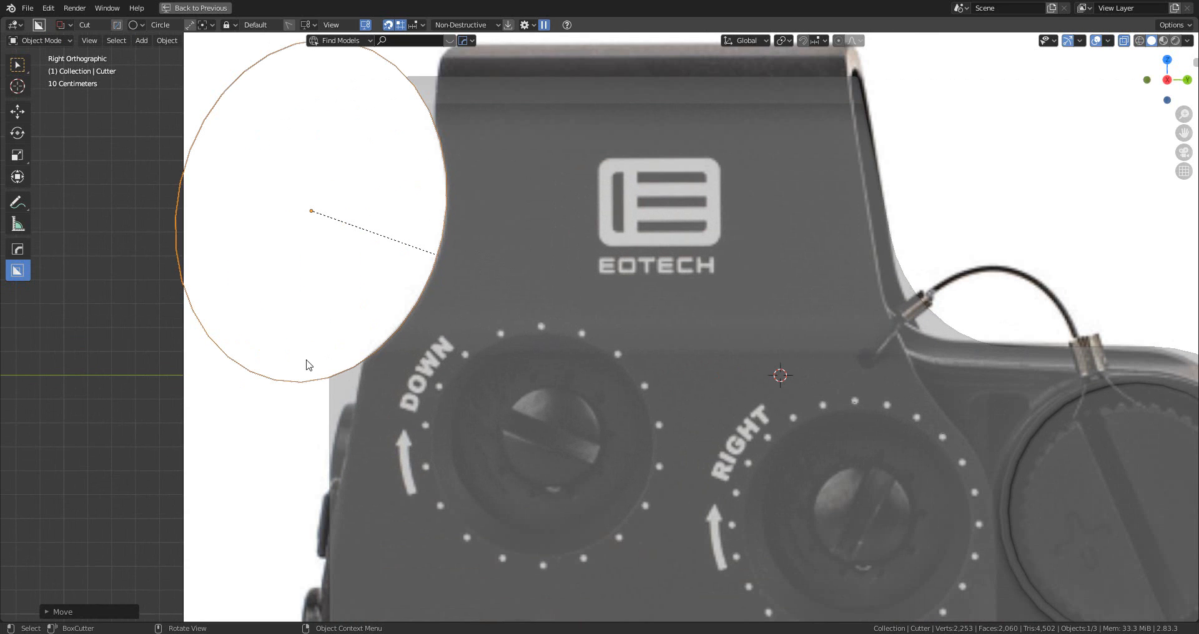
- Hide the elliptical cutter and switch the BoxCutter shape to Ngon
shift+middle_drag(429, 135, 478, 194)
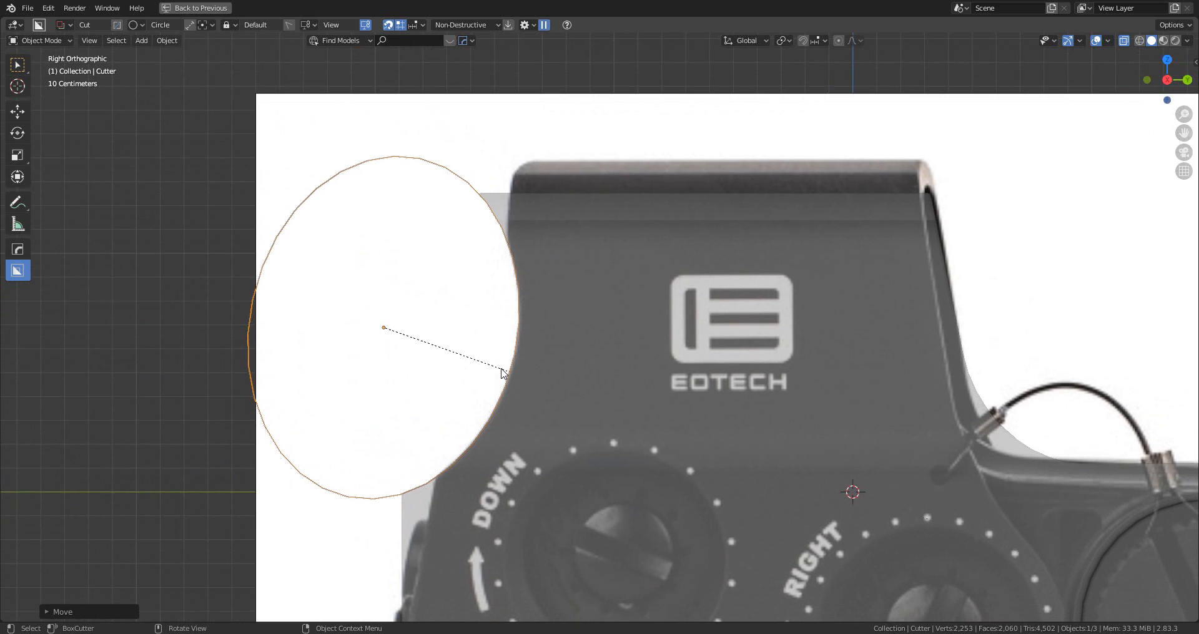
scroll(505, 372, down, 2)
key(h)
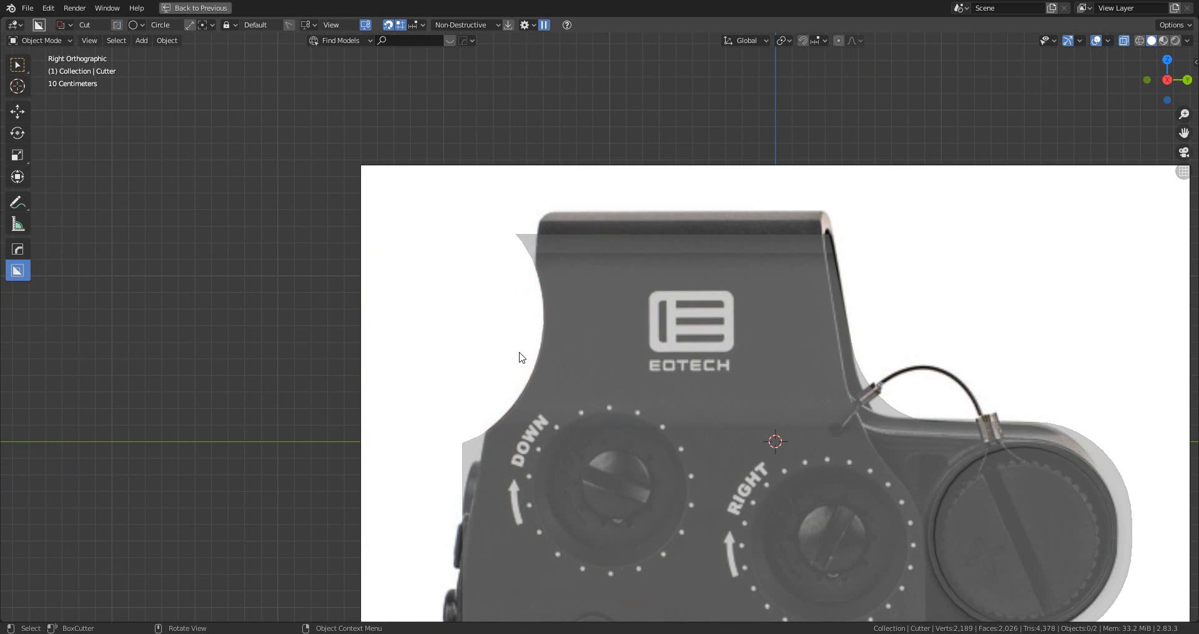
scroll(522, 357, up, 2)
key(d)
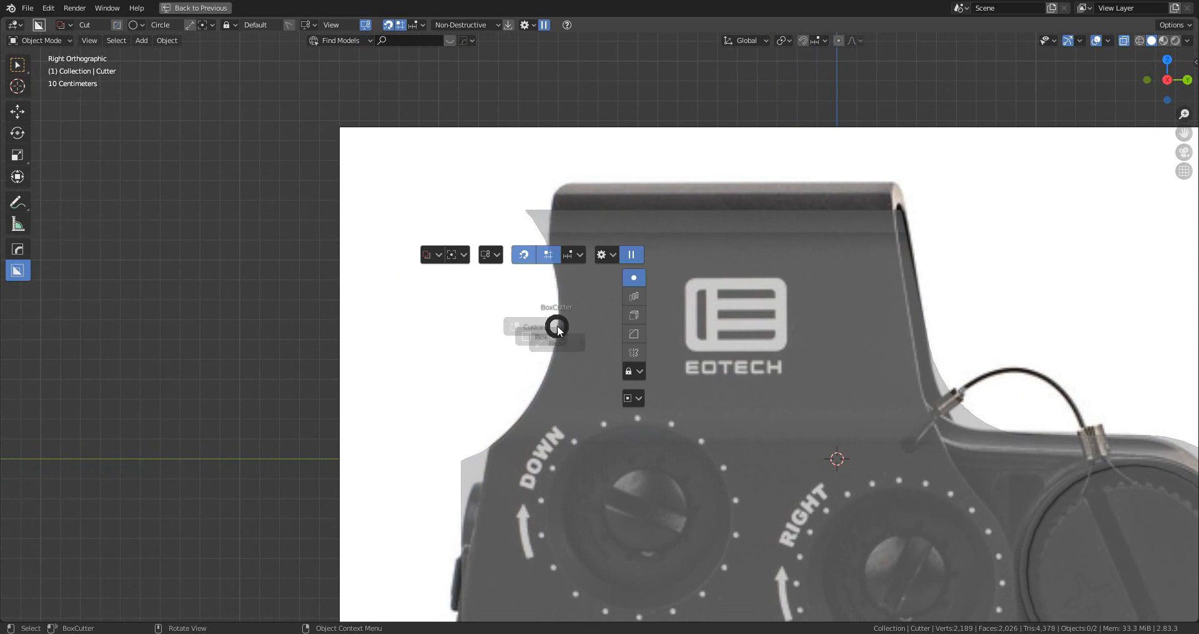
click(555, 398)
scroll(561, 225, down, 3)
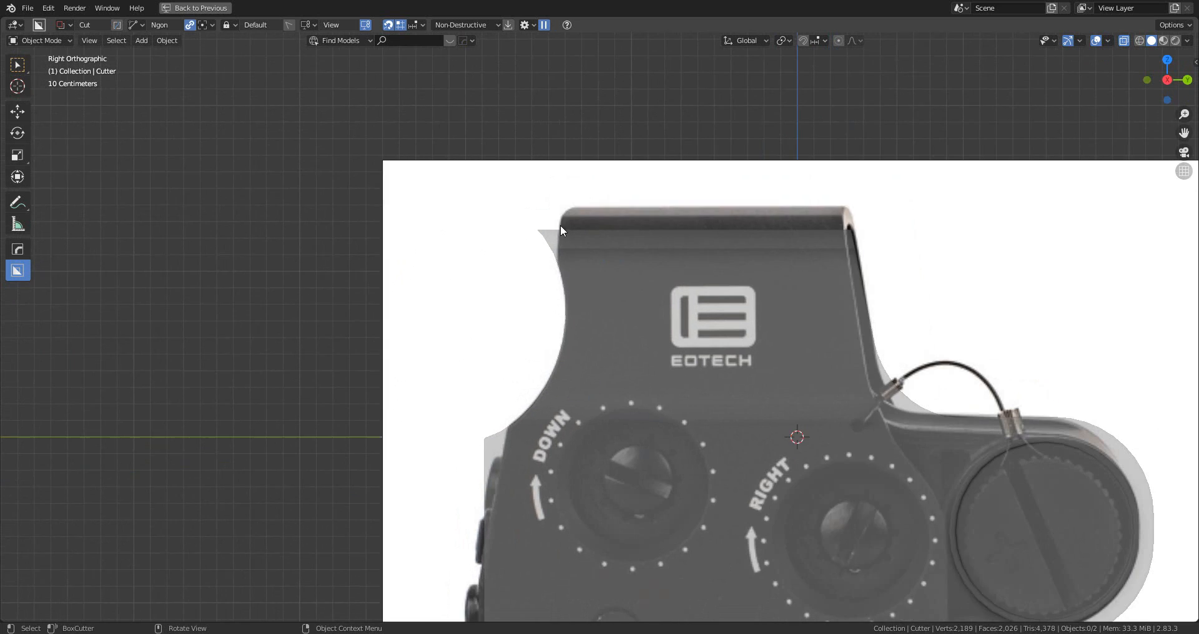
click(585, 145)
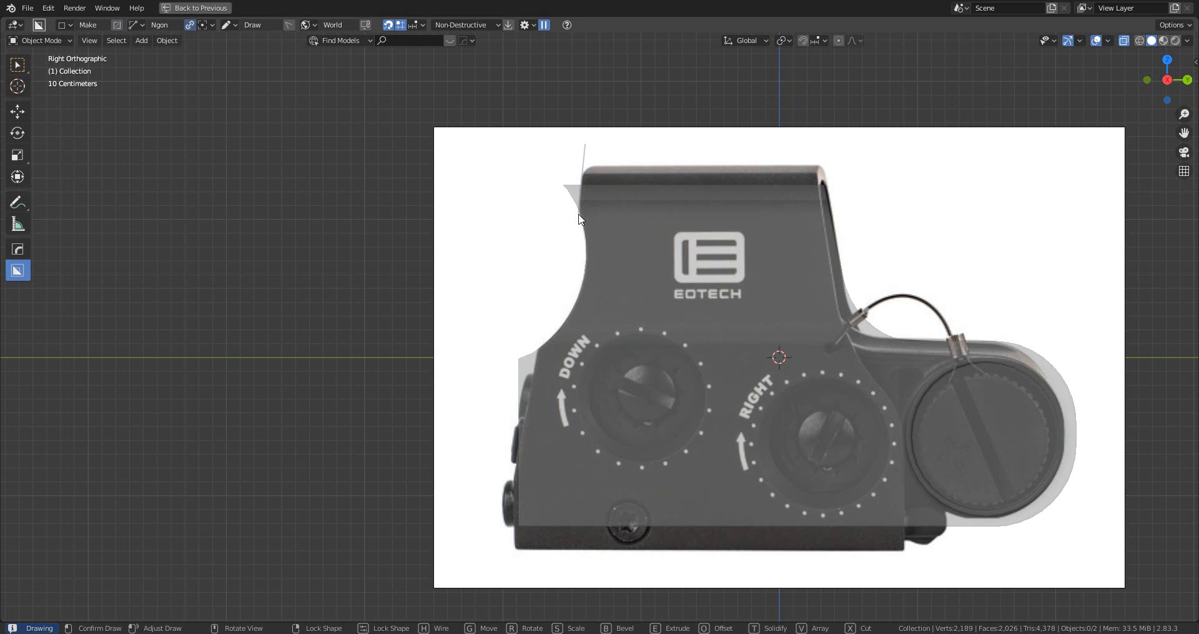
key(Escape)
scroll(680, 253, down, 3)
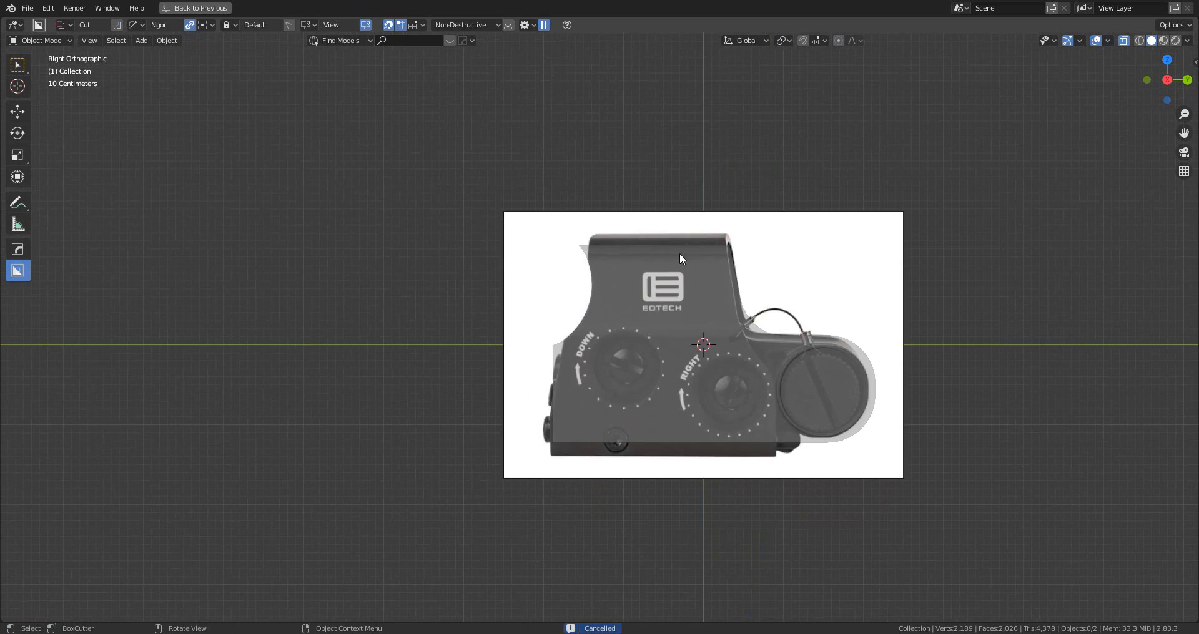
- Select the sight body, return to right orthographic view and trim the pointed upper rear tip of the hood with a triangular Ngon cut
middle_drag(679, 253, 593, 304)
click(593, 304)
click(1149, 80)
scroll(541, 181, up, 5)
click(583, 128)
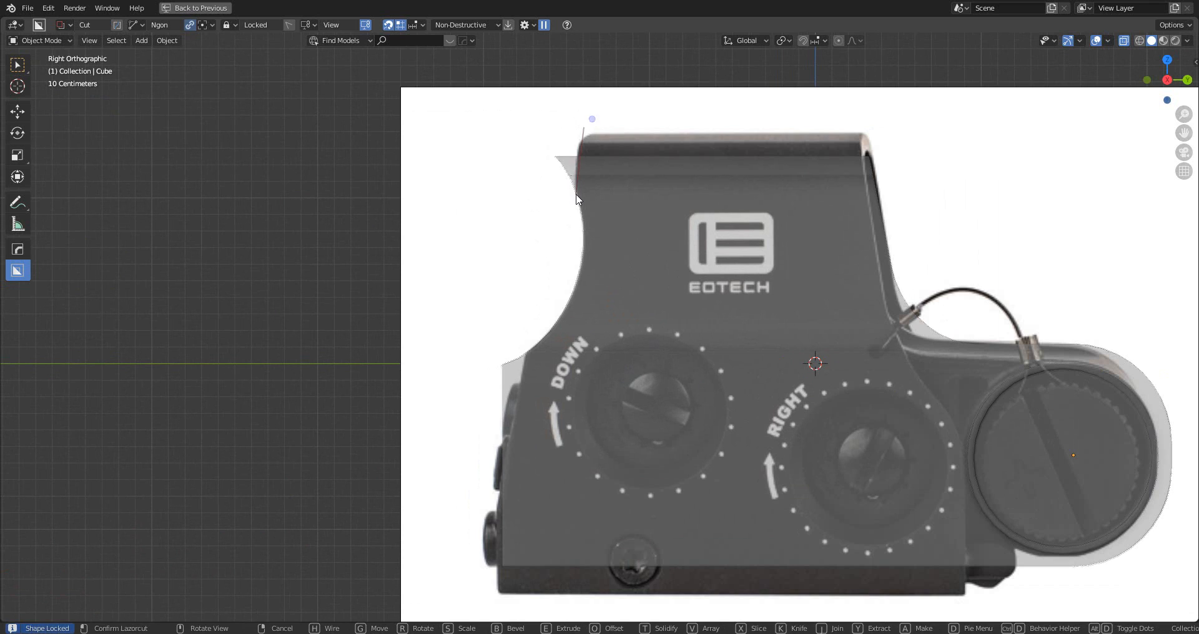
key(Escape)
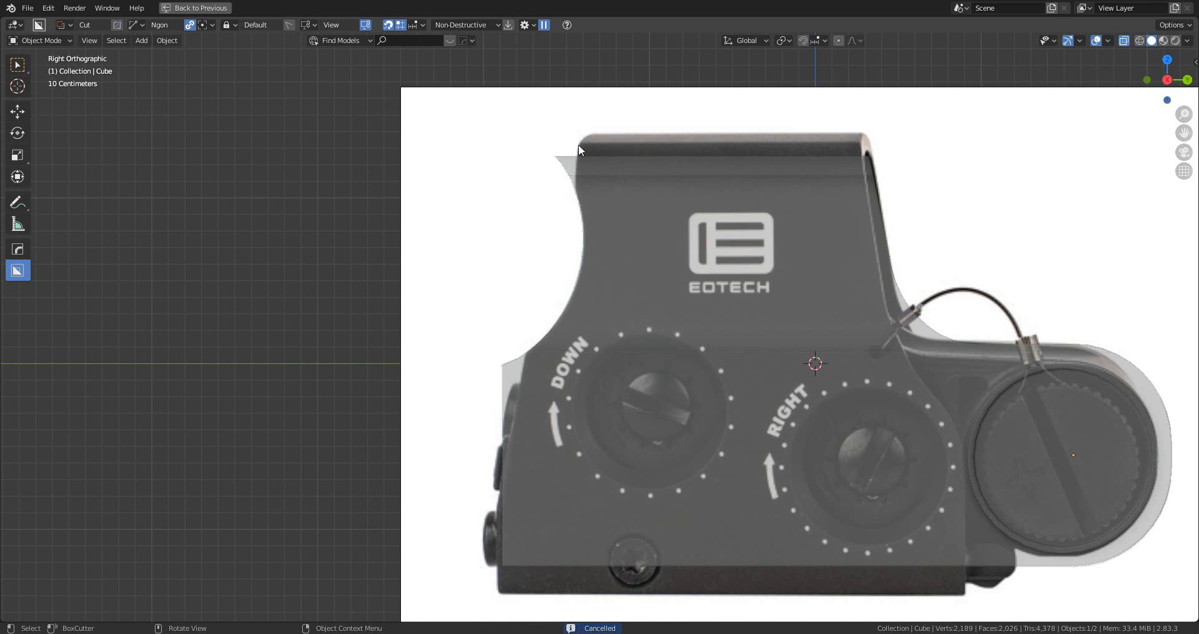
click(578, 146)
click(575, 199)
click(451, 186)
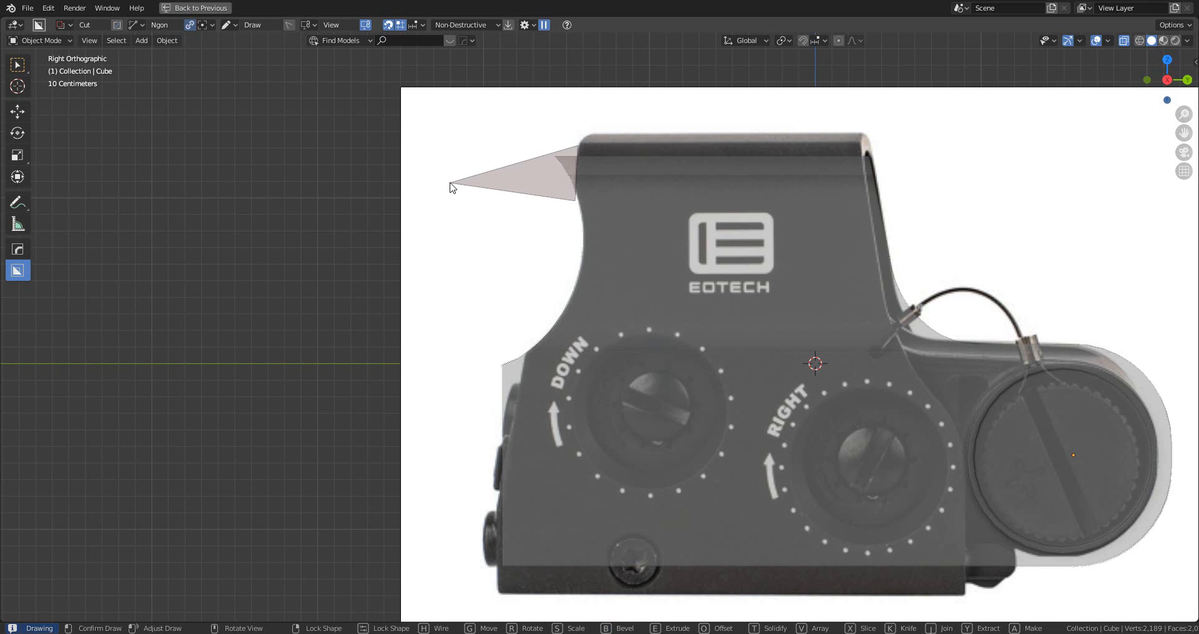
key(space)
- Cut off the body's rear corner below the curve with a triangular Ngon following the slanted rear edge in the reference
shift+middle_drag(696, 309, 699, 215)
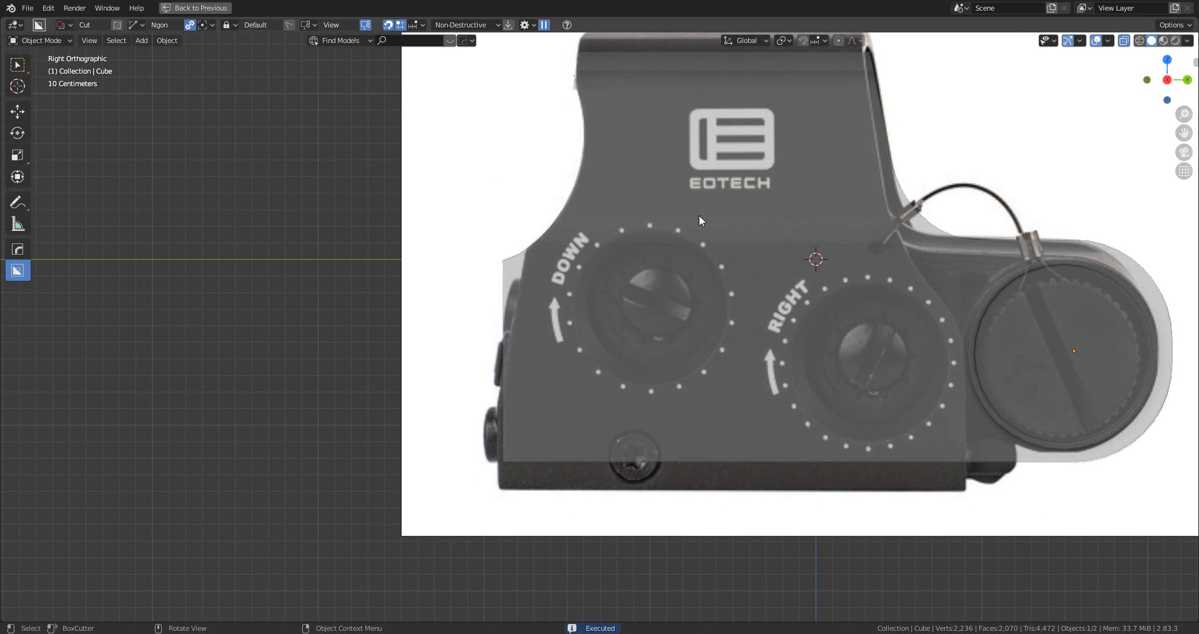
click(532, 236)
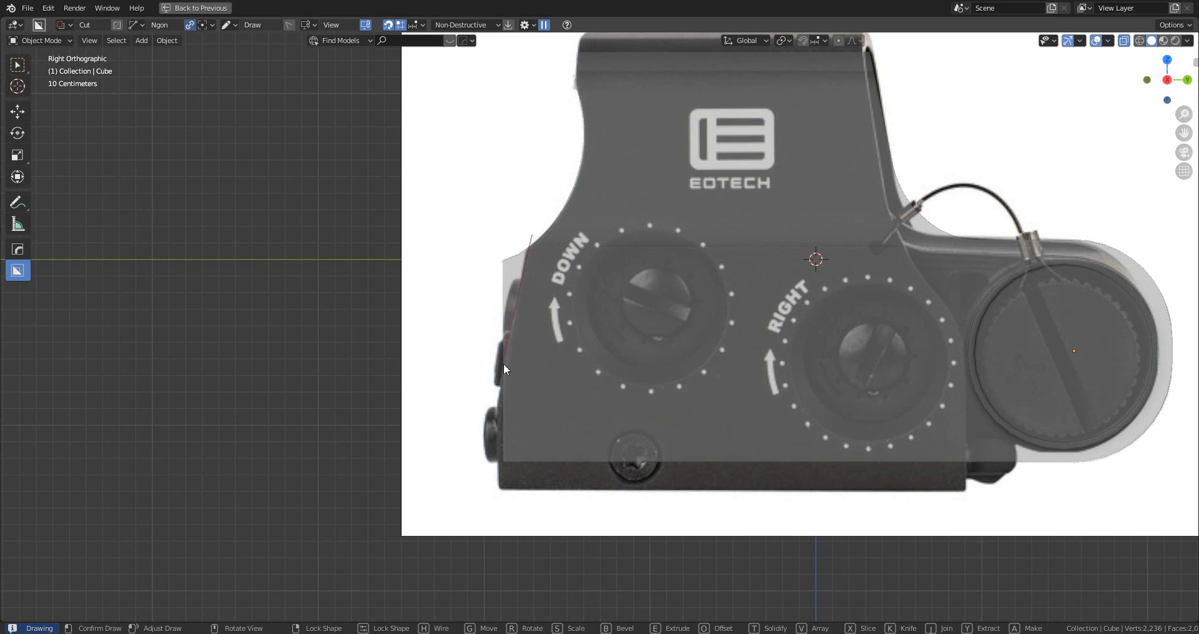
click(500, 390)
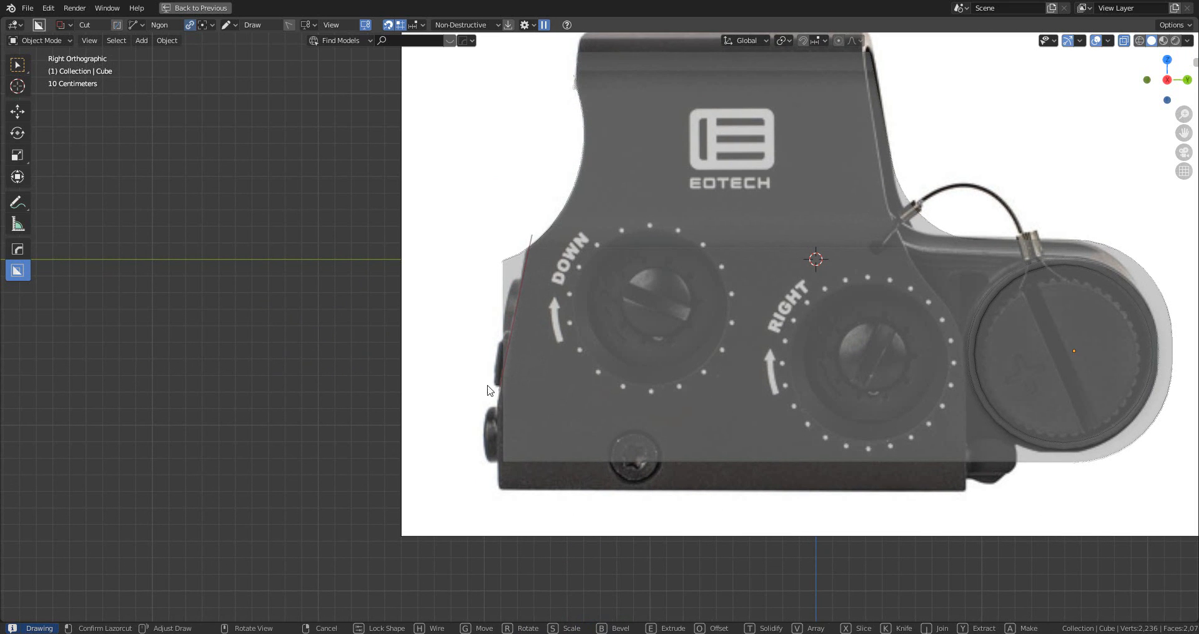
click(386, 331)
key(space)
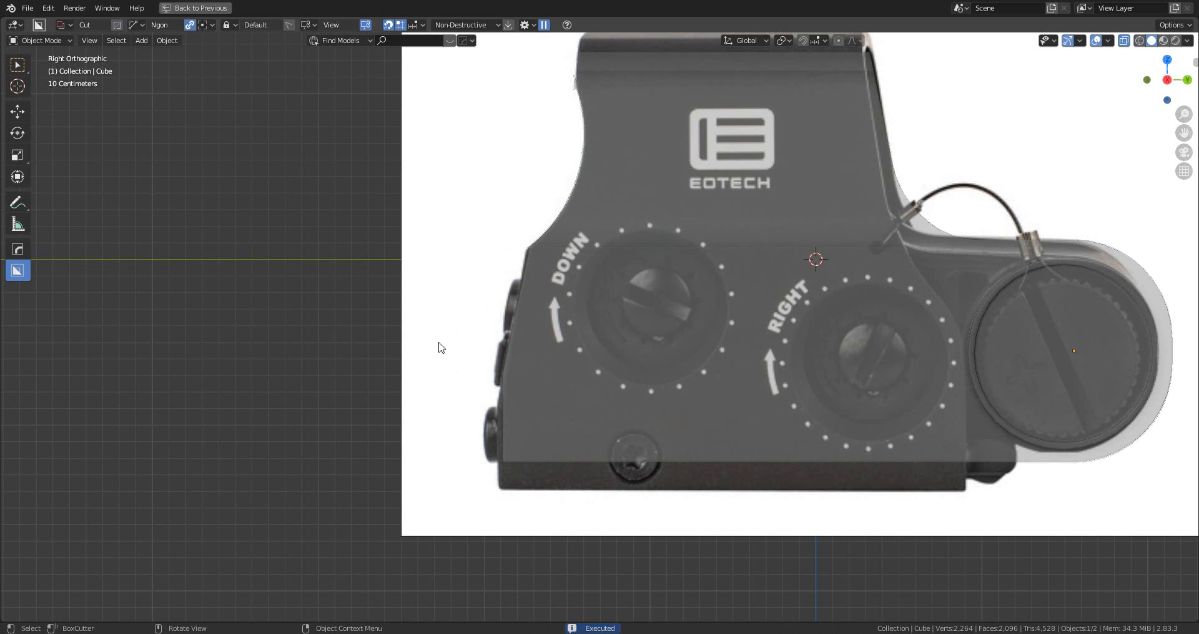
- Turn off X-ray and apply the cuts to the sight body with HardOps Csharp
middle_drag(694, 211, 831, 231)
scroll(830, 231, up, 3)
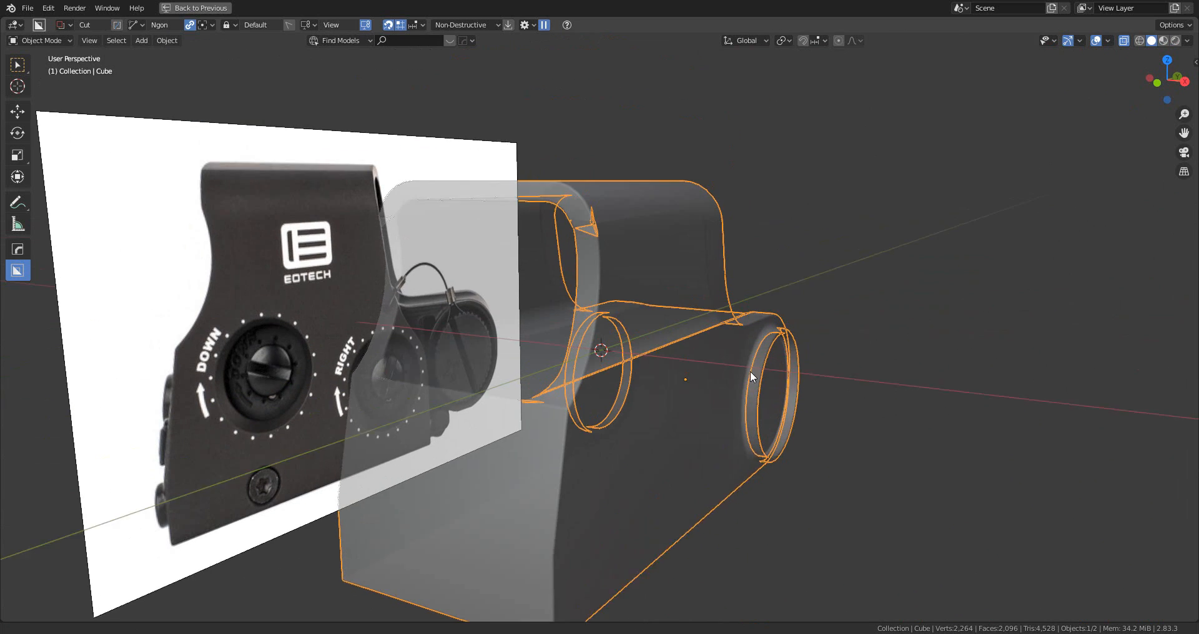
click(1124, 40)
scroll(683, 290, up, 5)
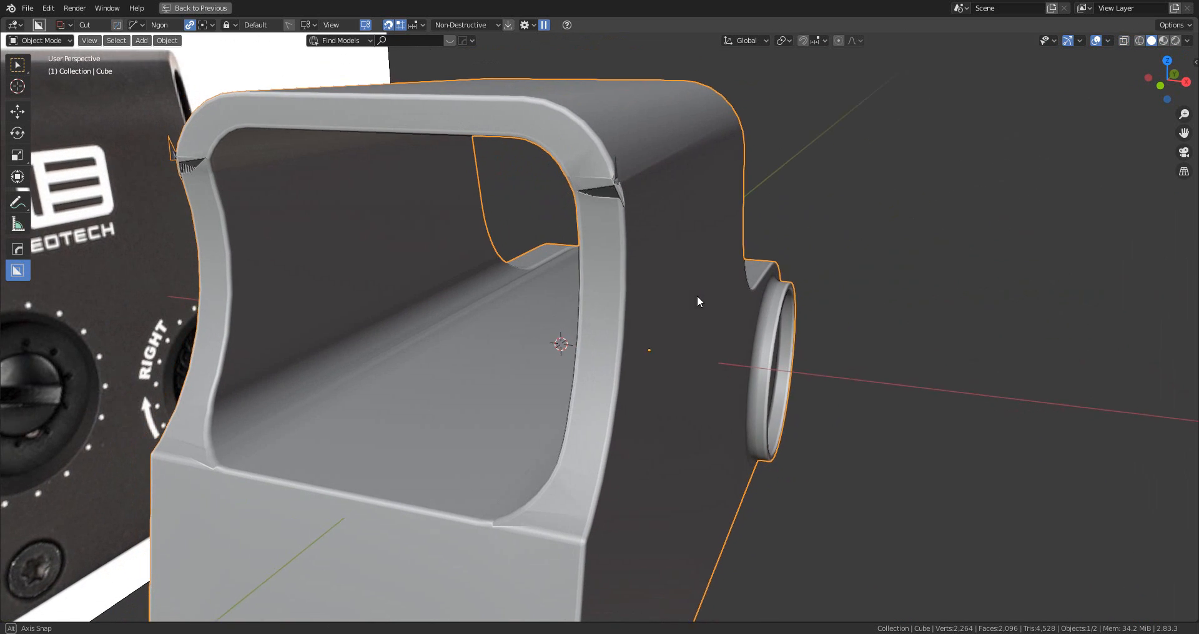
key(q)
ctrl+click(629, 228)
- Enter Edit Mode on the sight body, clear the selection and disable the Bevel modifier's viewport display in the HOps Helper
scroll(635, 227, up, 3)
shift+middle_drag(635, 227, 635, 302)
key(Tab)
scroll(628, 345, up, 2)
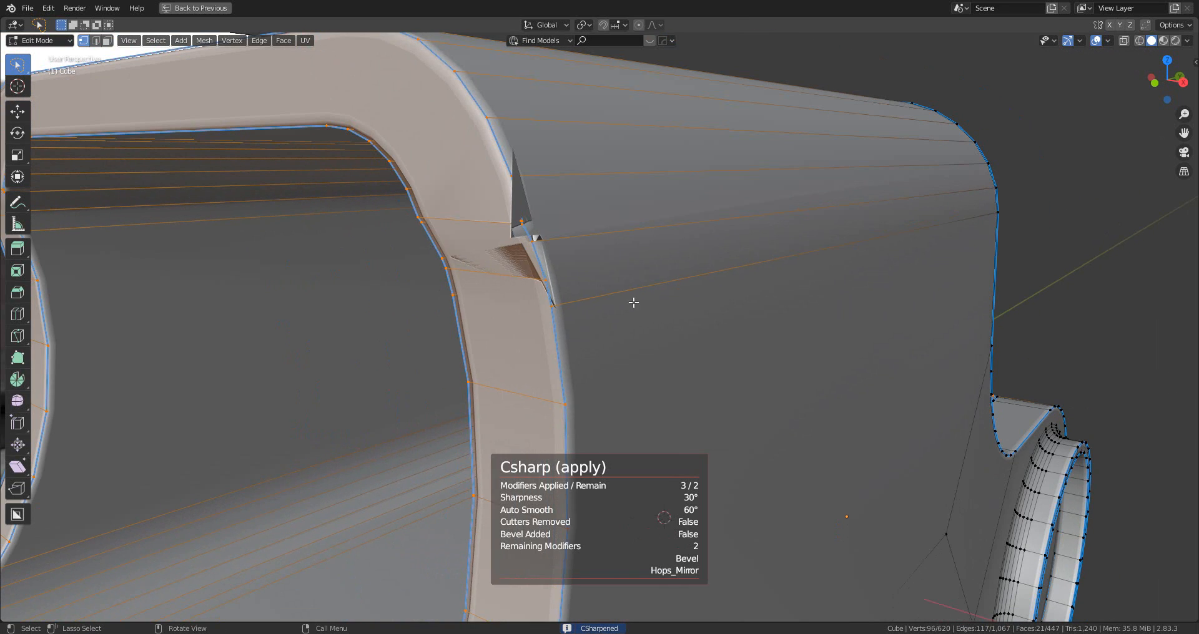
key(alt+a)
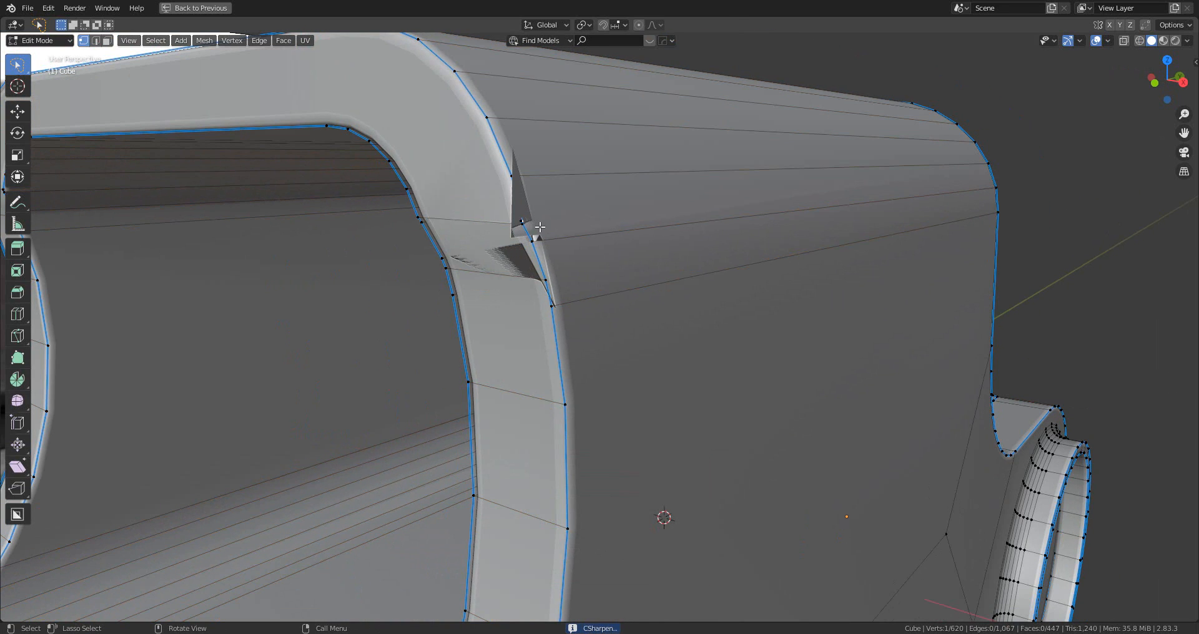
scroll(534, 222, up, 2)
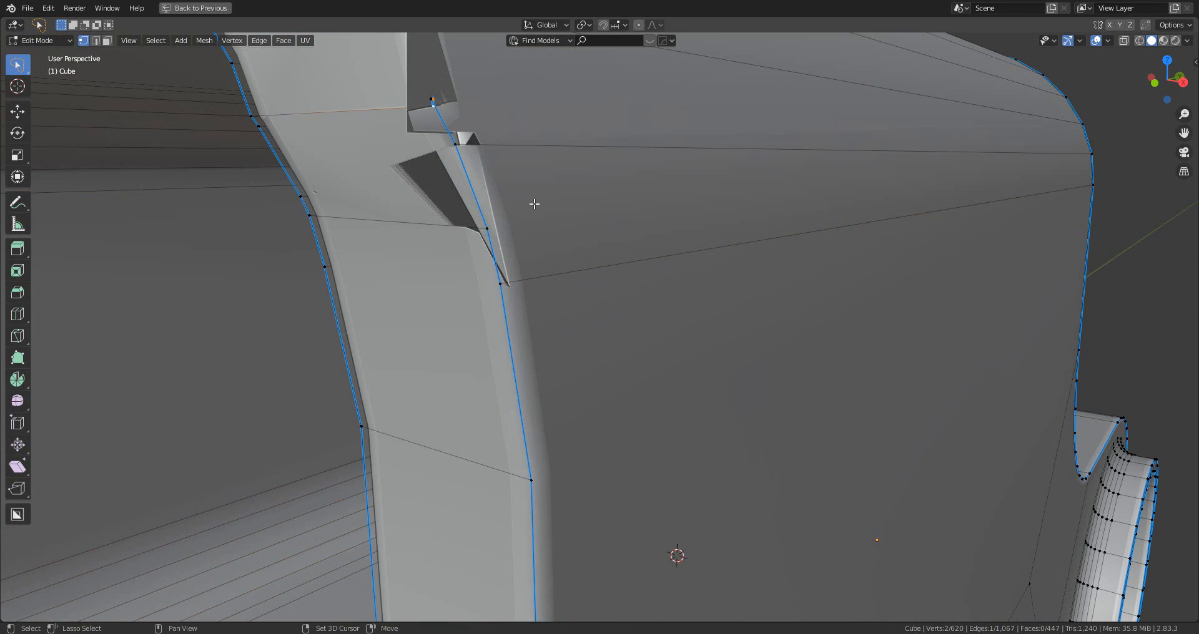
shift+middle_drag(533, 204, 612, 258)
key(ctrl+grave)
click(512, 328)
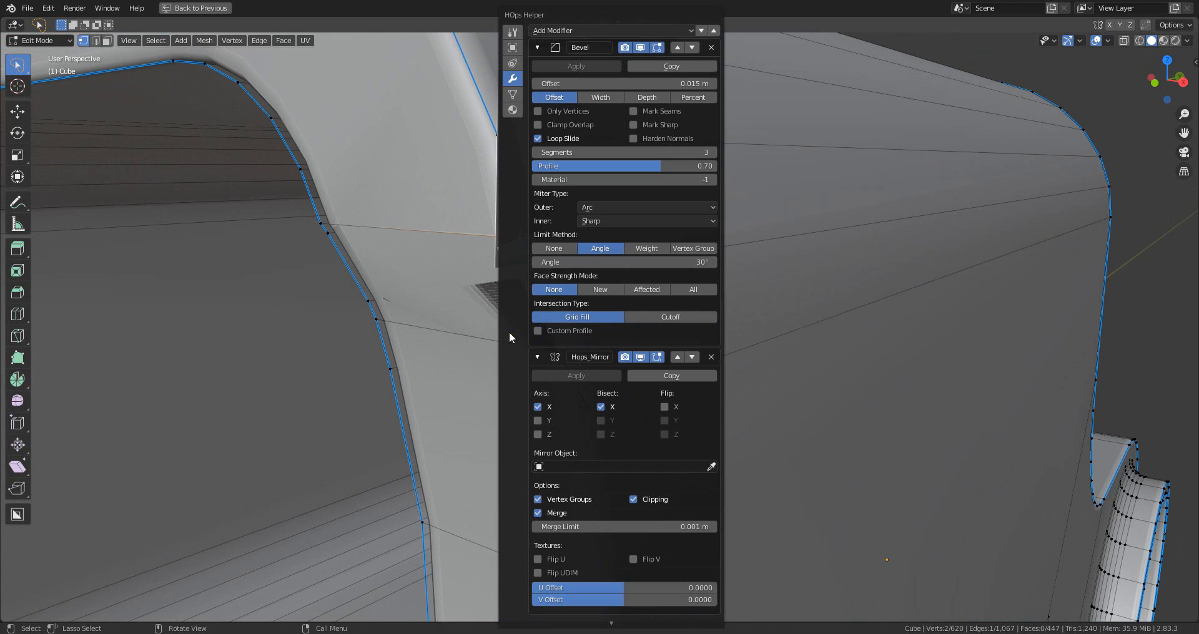
click(641, 50)
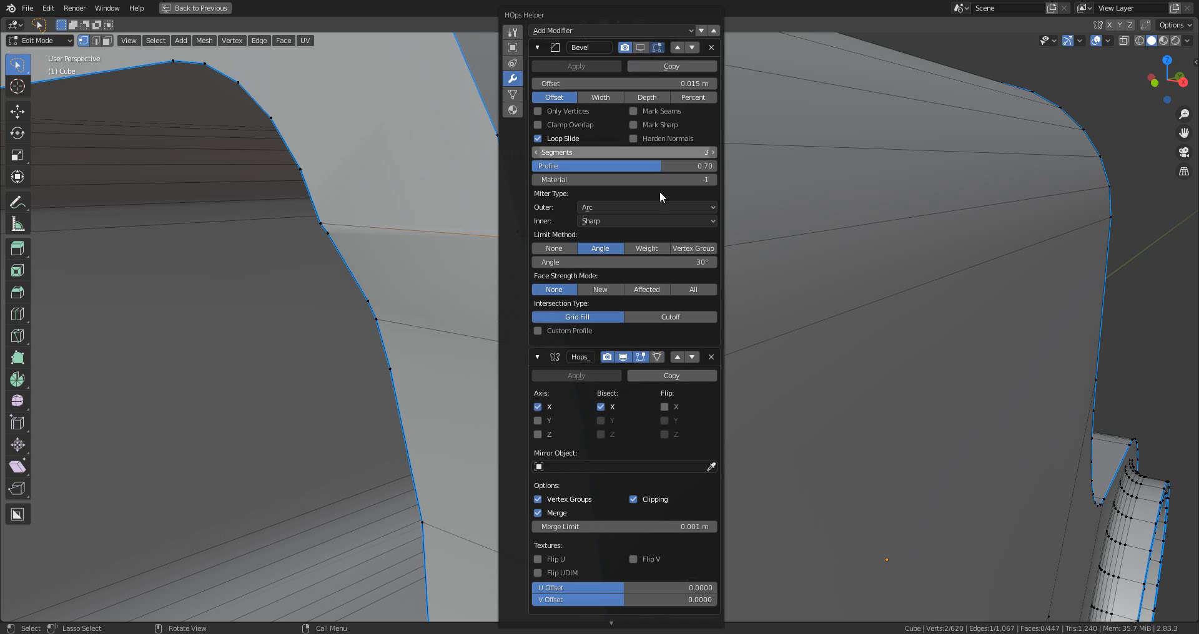
key(Escape)
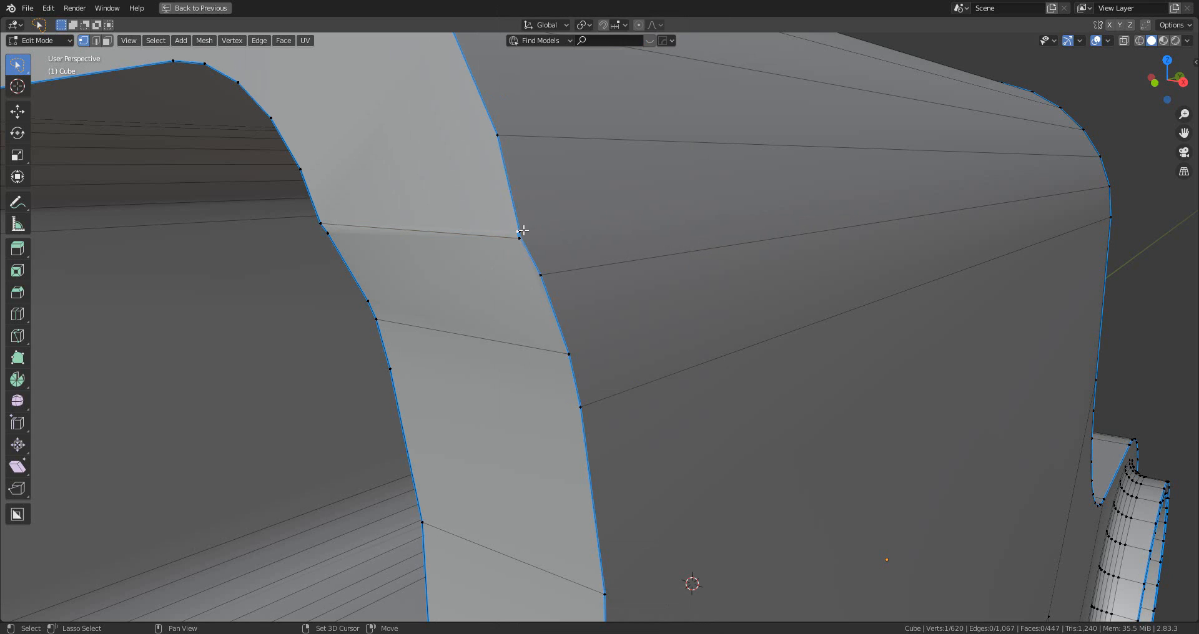
- Merge the close vertices at the hood's upper rear corner, at center on the outer rim and at last on the inner rim
key(m)
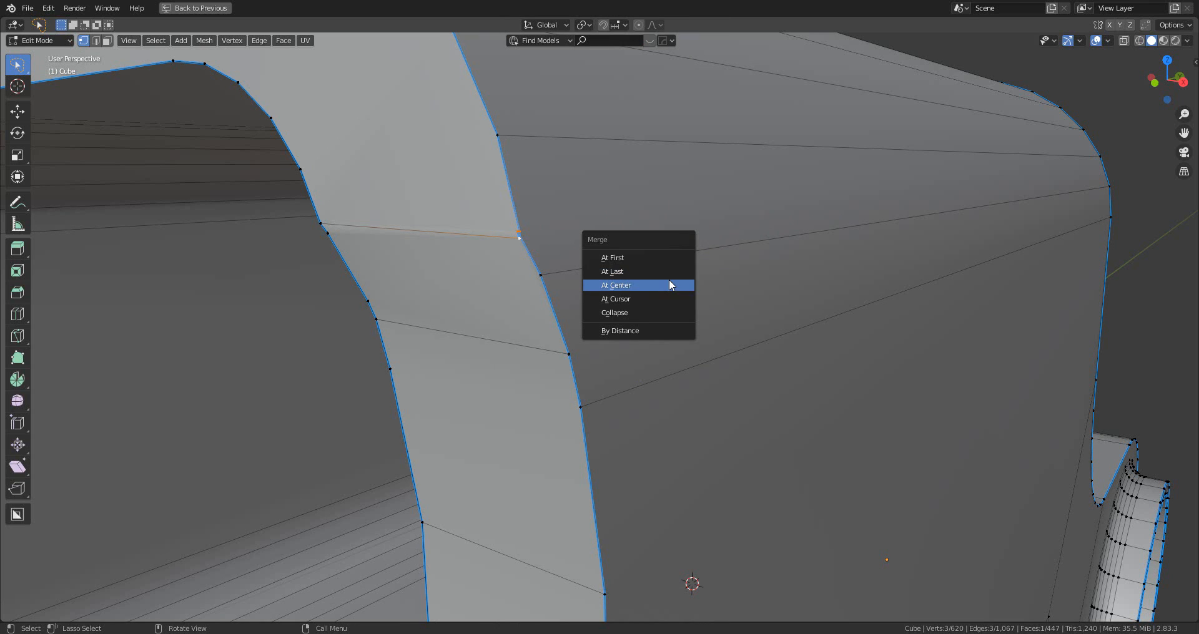
click(669, 279)
middle_drag(669, 279, 517, 273)
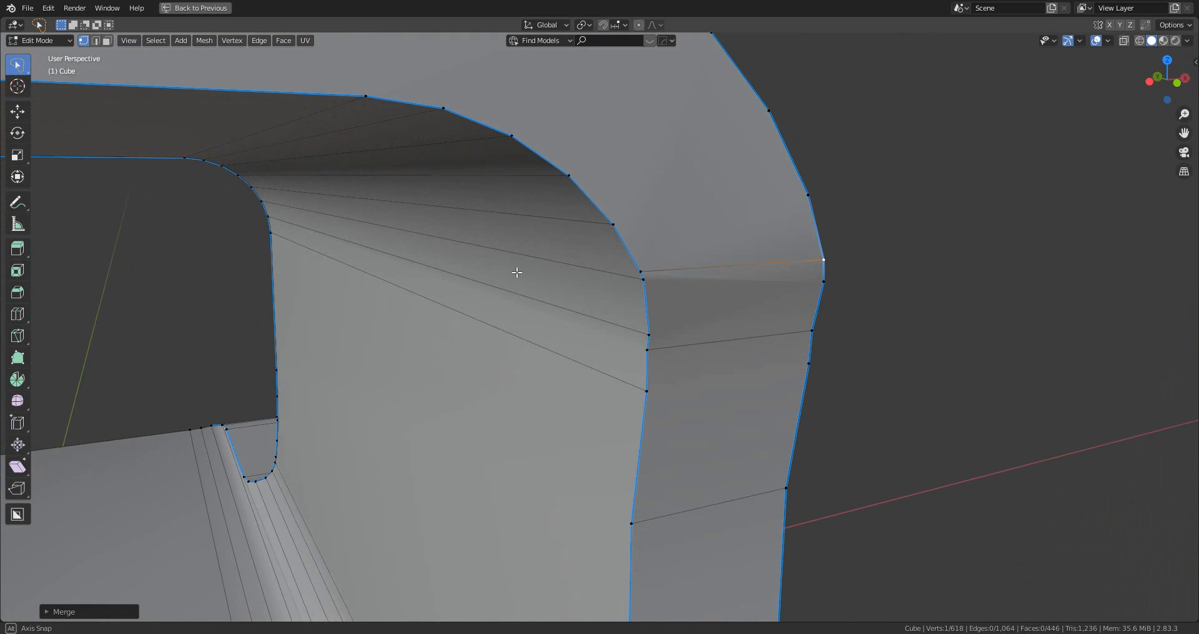
click(647, 281)
key(m)
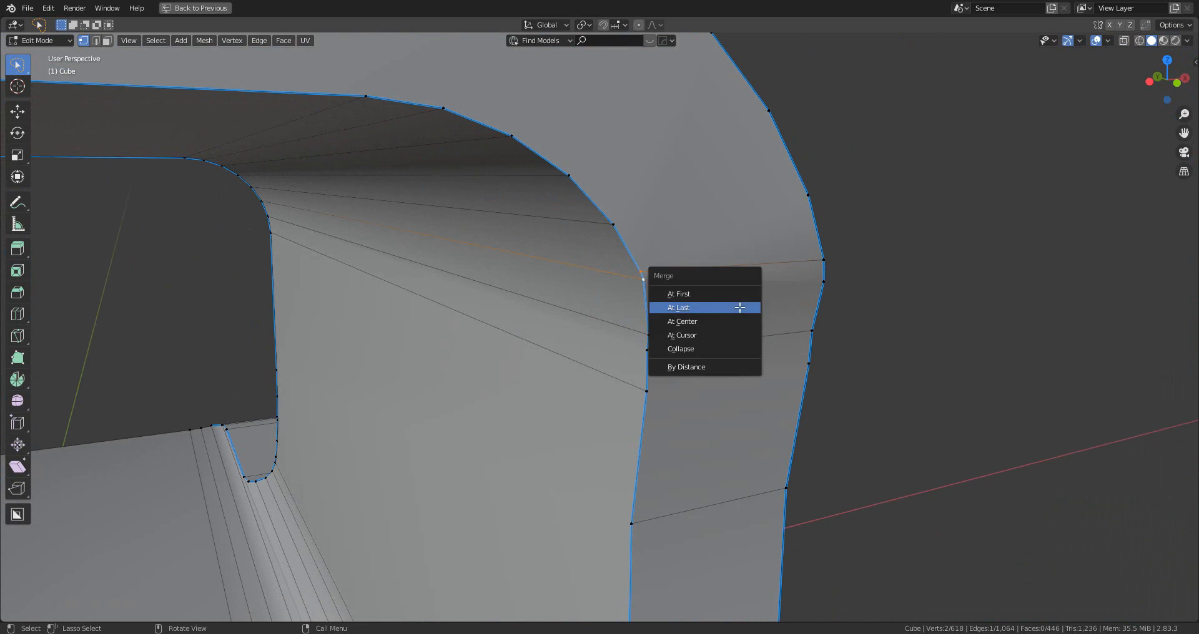
click(740, 307)
- Add a centred edge loop across the inner upper corner strip and connect its rim vertex to the loose outer rim vertex
middle_drag(740, 307, 699, 320)
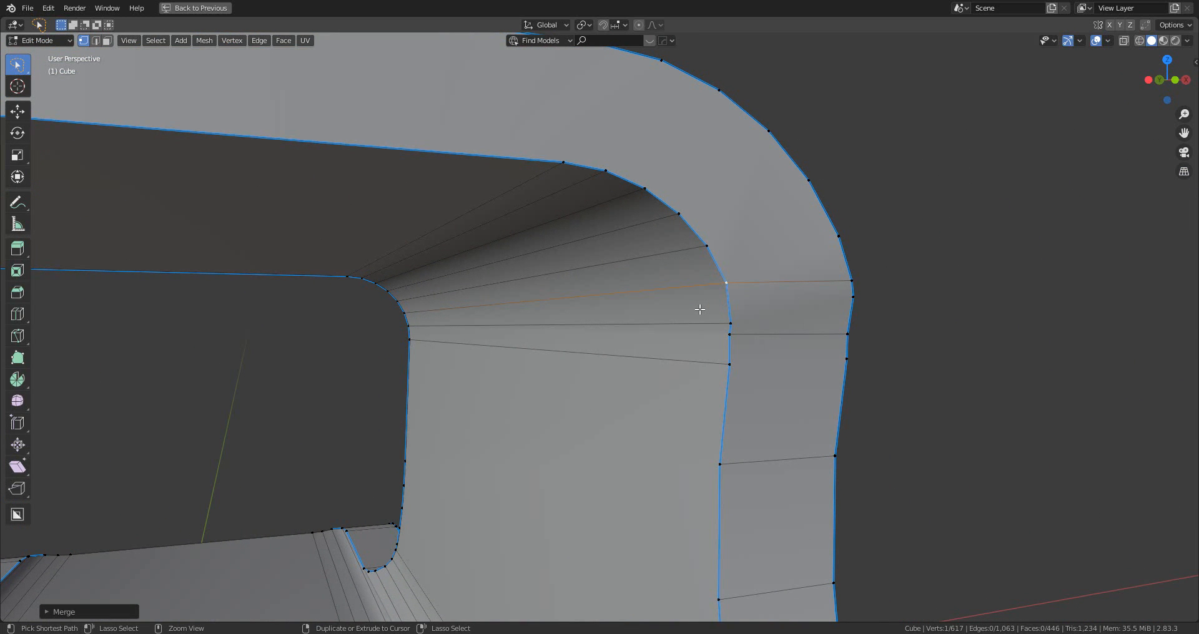
key(ctrl+r)
click(723, 311)
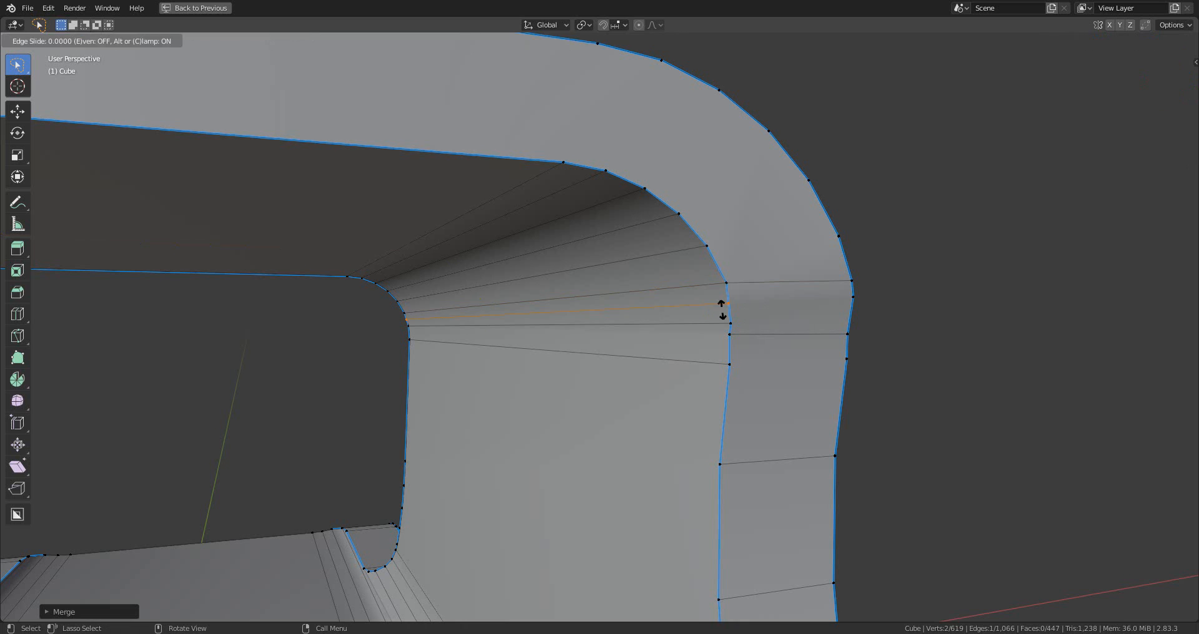
click(725, 309)
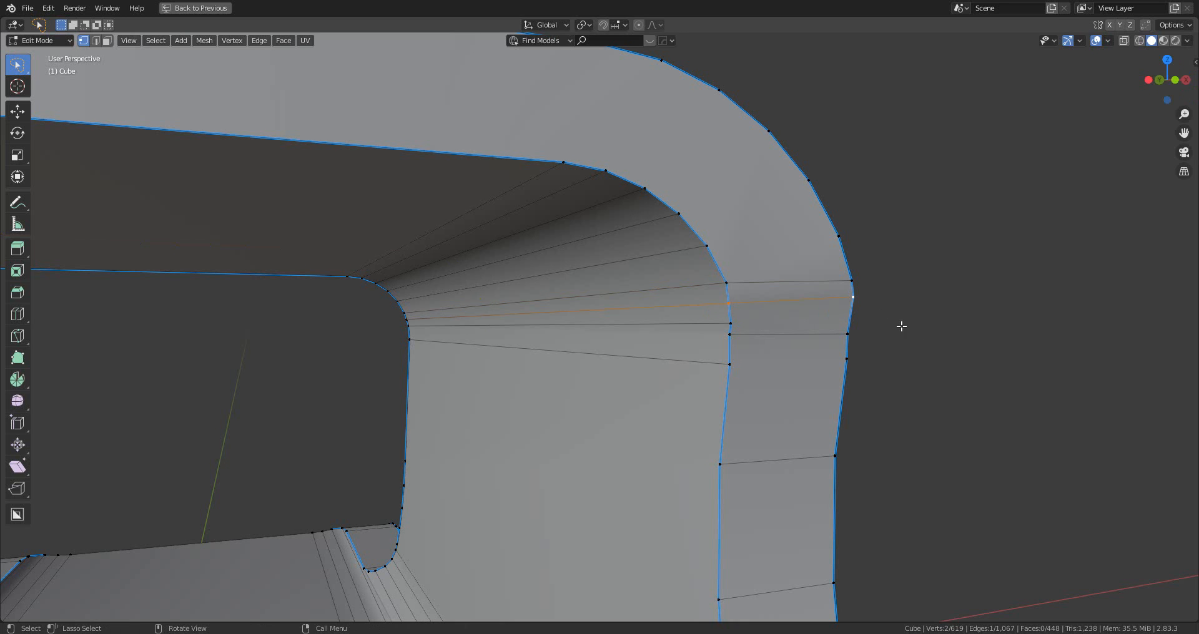
- Merge the two close vertices just below the new edge on the window's inner rim and slide the merged vertex along the rim
middle_drag(902, 326, 766, 337)
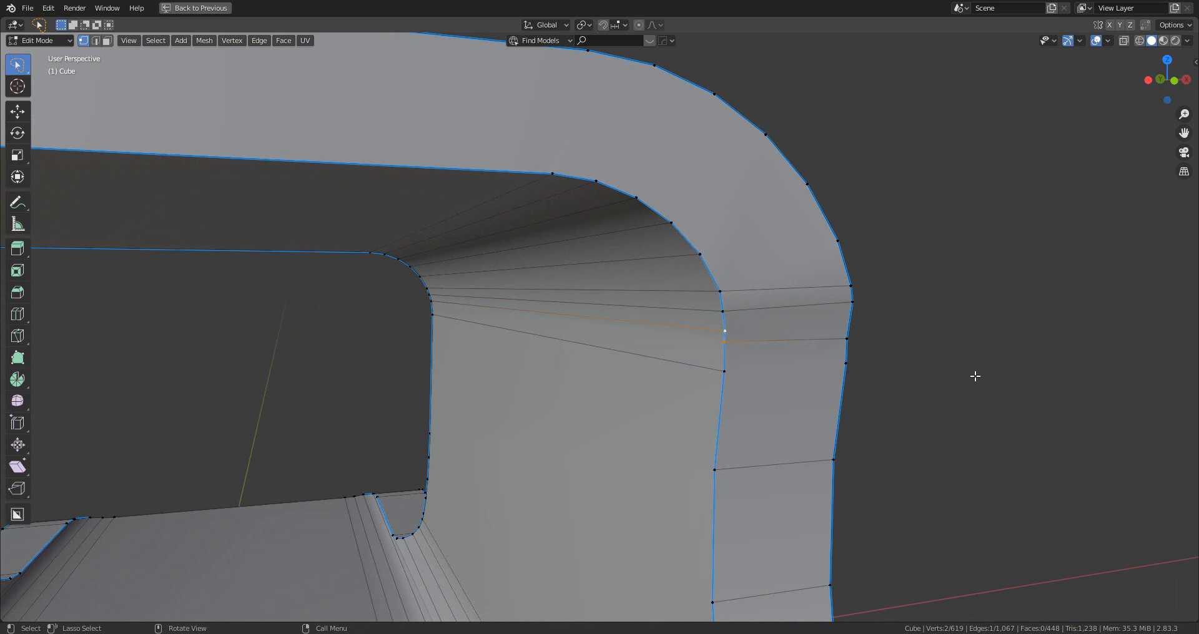
key(m)
click(953, 382)
middle_drag(953, 382, 693, 365)
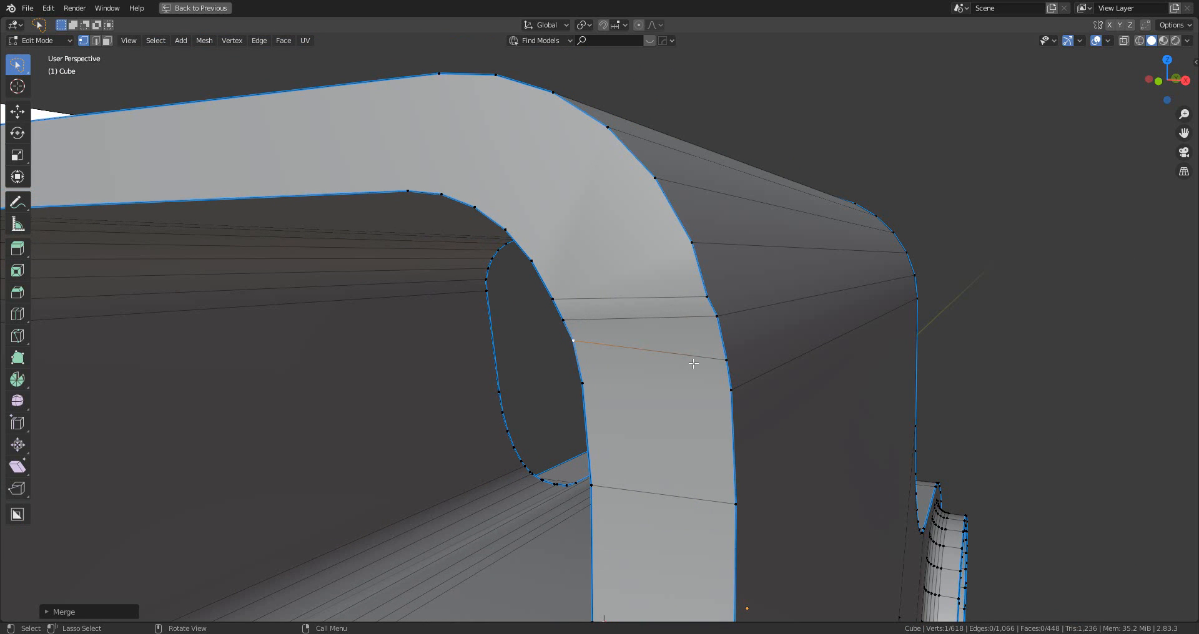
key(g)
key(g)
click(793, 378)
middle_drag(793, 377, 669, 390)
key(Tab)
scroll(713, 372, down, 5)
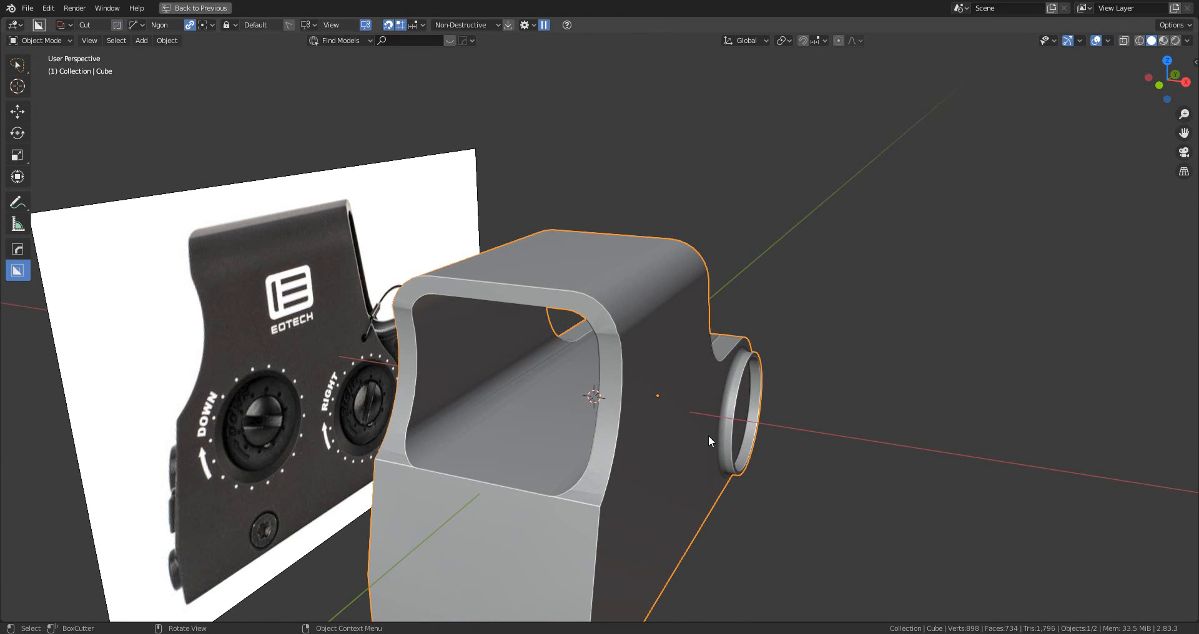
middle_drag(708, 436, 703, 369)
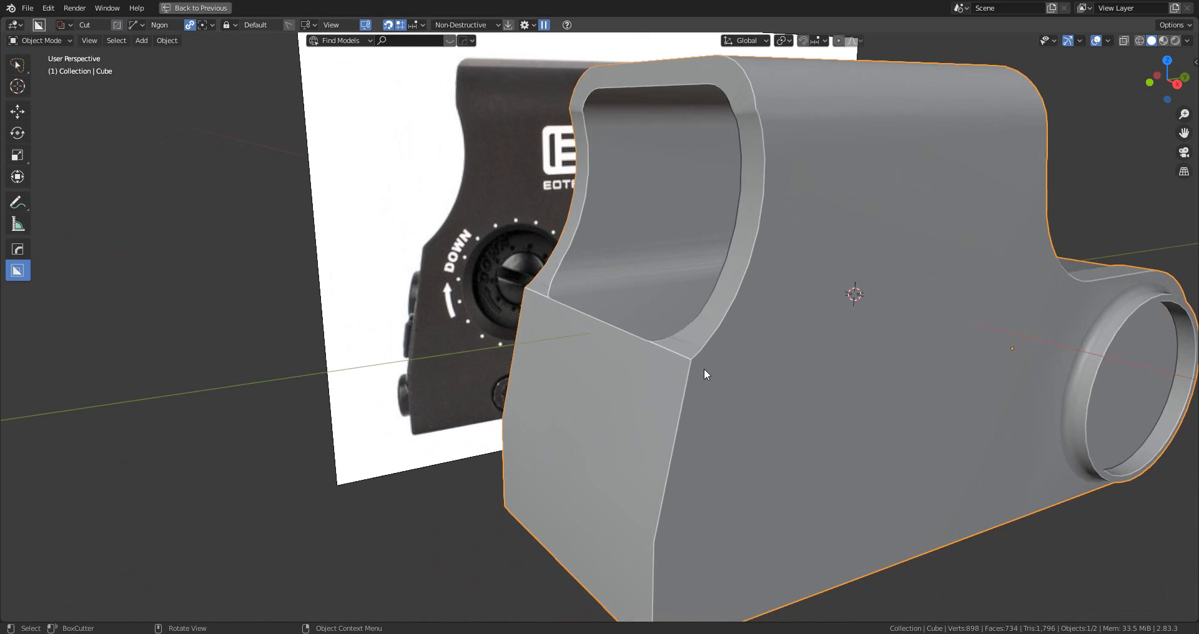
- Merge the two close vertices at last where the window's lower inner corner meets the rear ledge
key(Tab)
scroll(687, 393, up, 4)
middle_drag(677, 409, 803, 433)
scroll(739, 270, up, 5)
middle_drag(739, 270, 722, 359)
scroll(706, 386, down, 2)
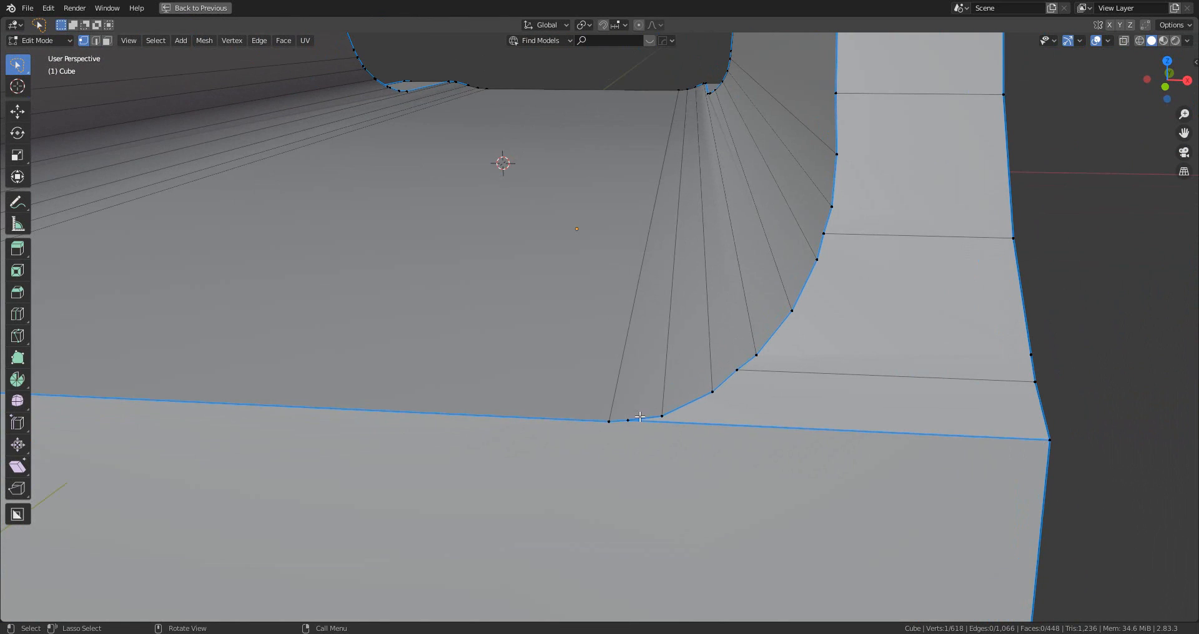
key(m)
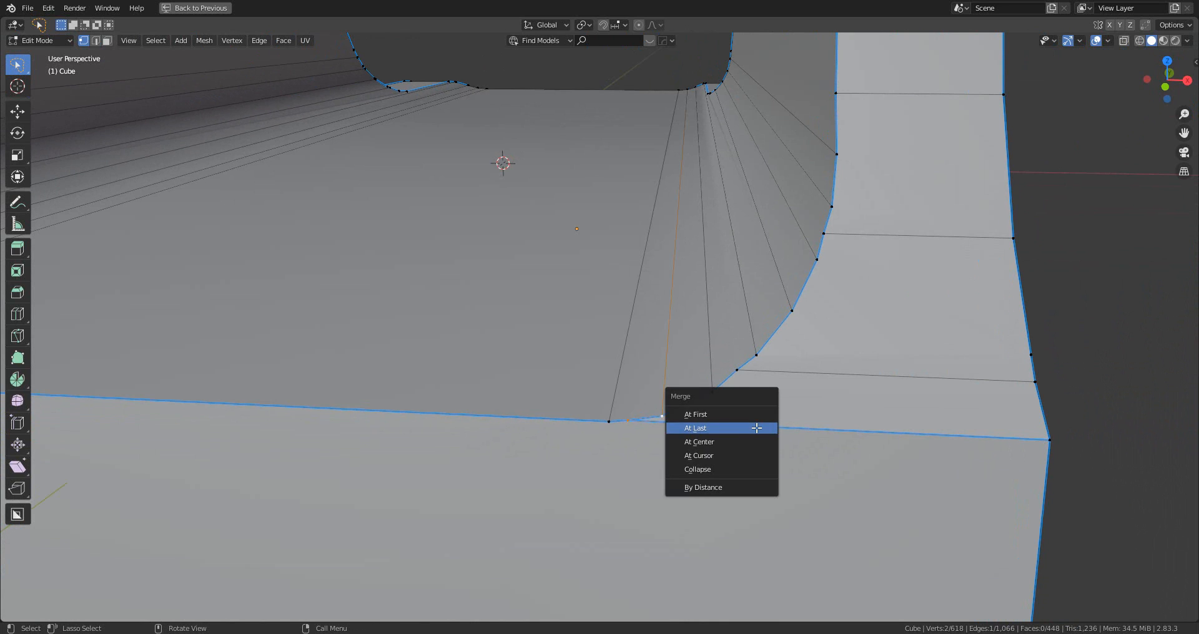
click(756, 428)
key(Tab)
scroll(756, 428, down, 4)
scroll(777, 429, down, 4)
- Merge the close vertex pair partway up the window's lower inner curve at last
middle_drag(777, 428, 733, 402)
scroll(630, 400, up, 4)
key(Tab)
middle_drag(530, 414, 637, 450)
key(m)
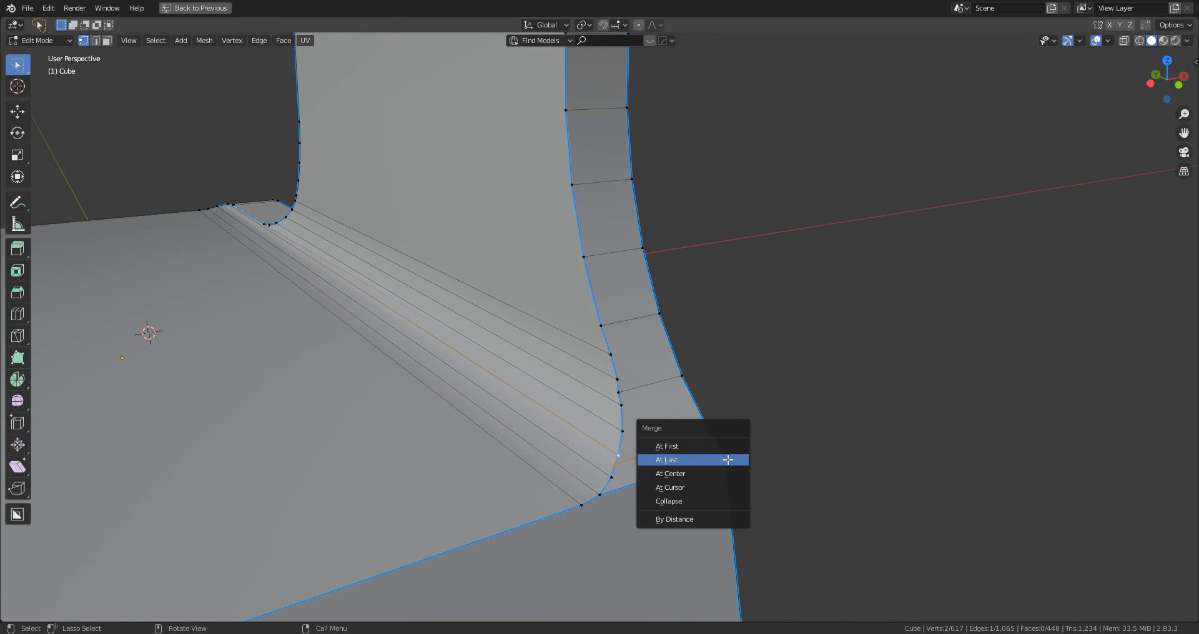
click(729, 465)
- Merge the two close vertices just above the rear ledge on the window's outer rim at last
middle_drag(724, 467, 612, 469)
click(581, 465)
shift+click(586, 454)
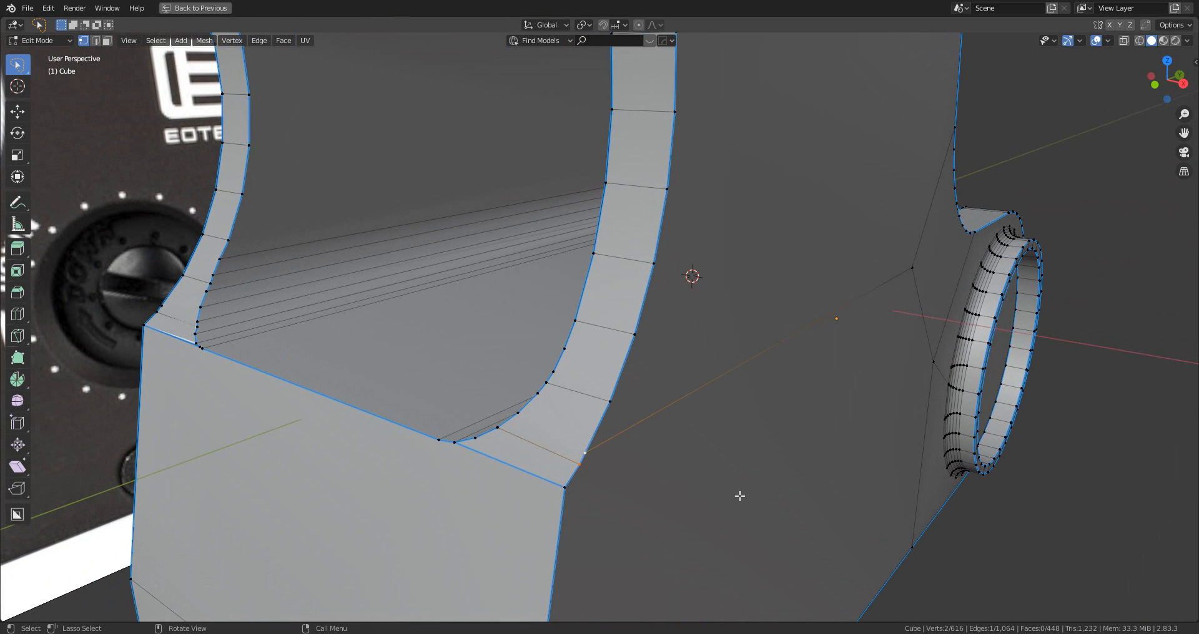
key(m)
click(736, 493)
- Enable viewport display of the sight body's Bevel modifier in Object Mode
key(Tab)
scroll(671, 471, down, 6)
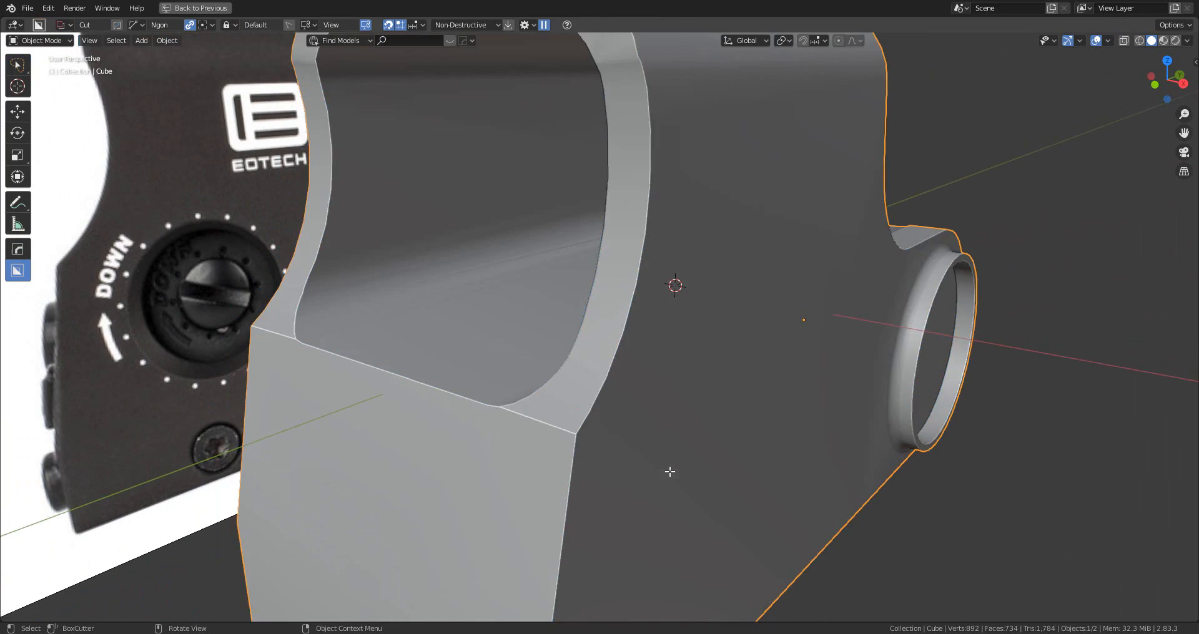
mouse_move(689, 428)
middle_down()
mouse_move(668, 412)
mouse_move(714, 425)
mouse_move(706, 415)
middle_up()
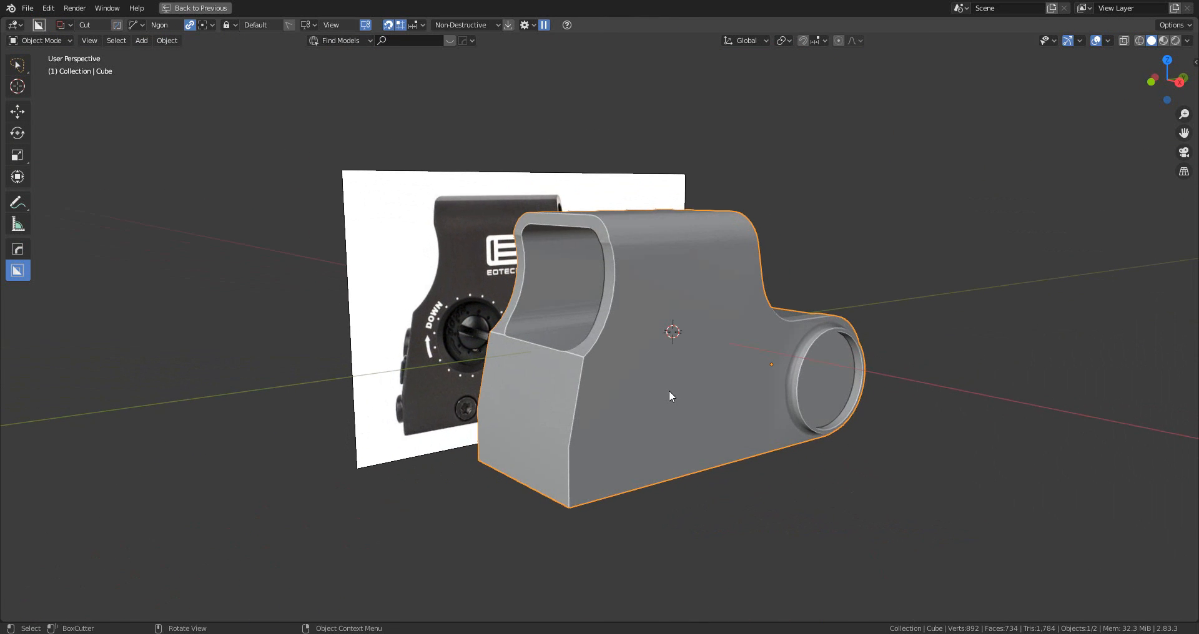
key(ctrl+grave)
click(699, 49)
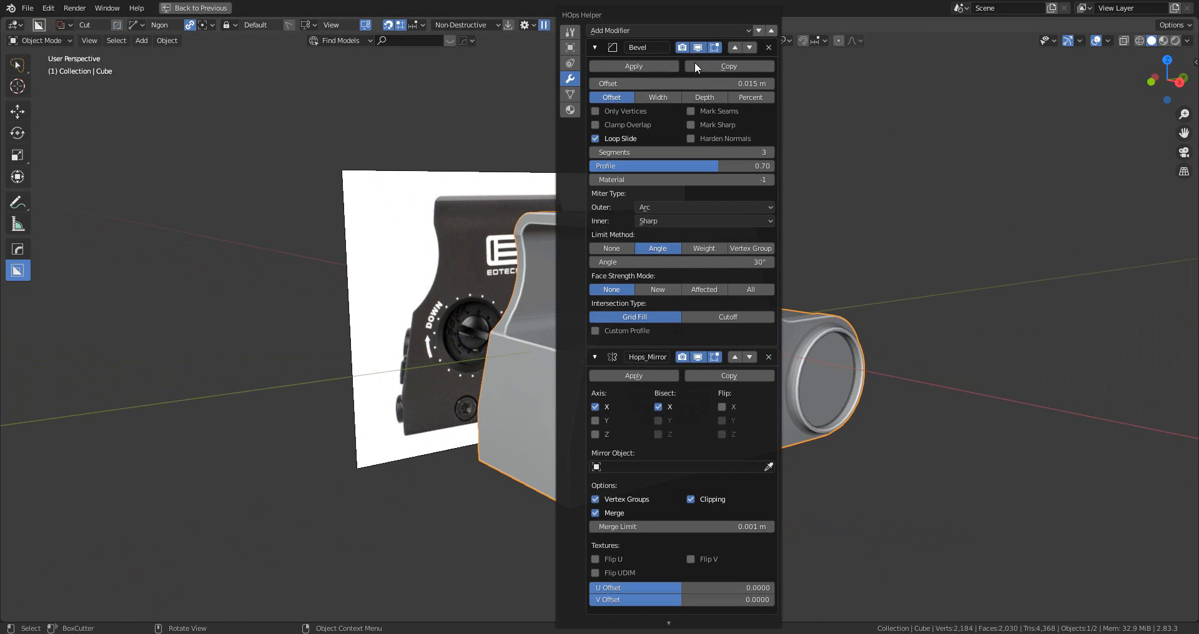
key(Escape)
- Slide the second rim vertex above the window's lower inner corner slightly along its edge
scroll(695, 267, up, 4)
middle_drag(695, 267, 712, 313)
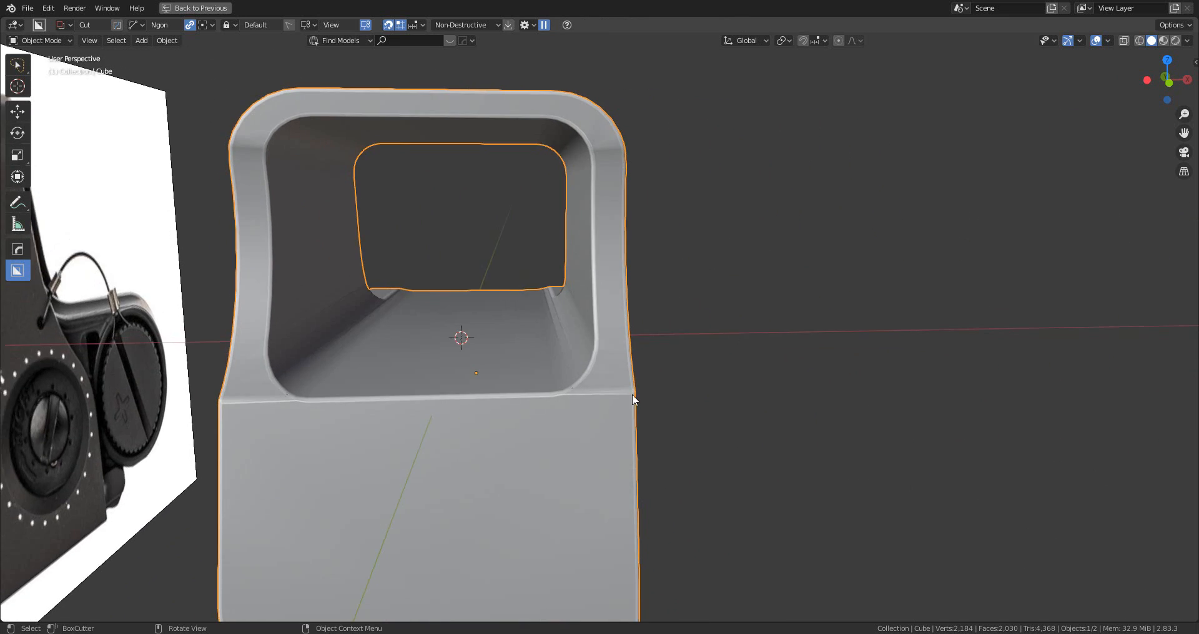
scroll(632, 395, up, 4)
shift+middle_drag(632, 394, 691, 330)
scroll(691, 330, up, 2)
key(Tab)
scroll(651, 404, up, 1)
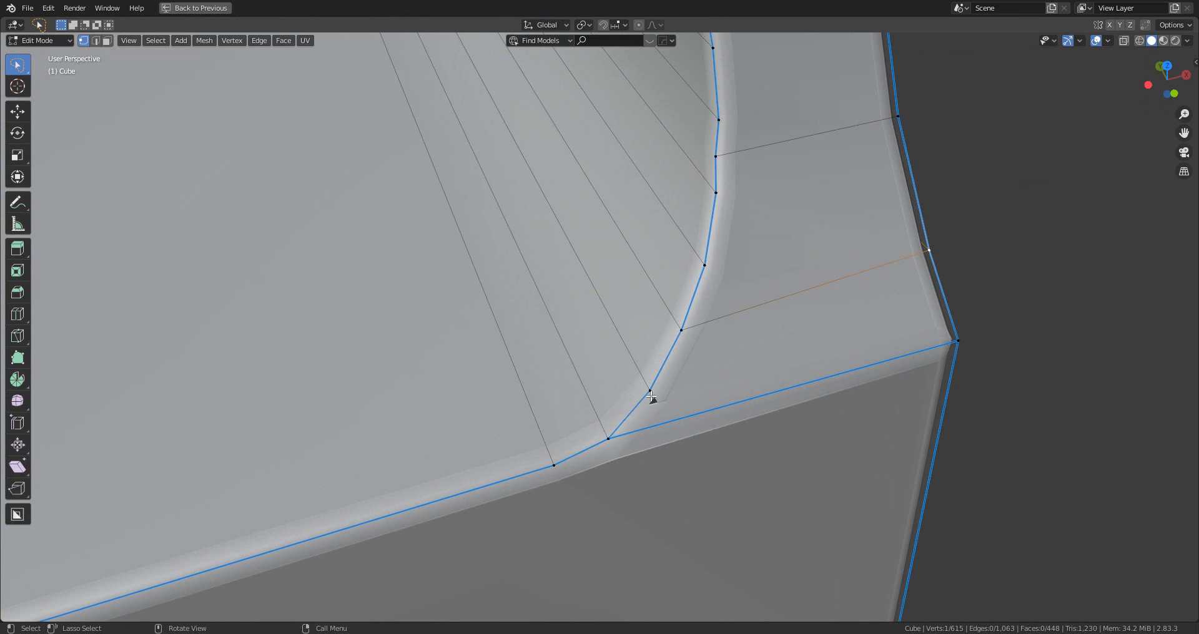
key(g)
key(g)
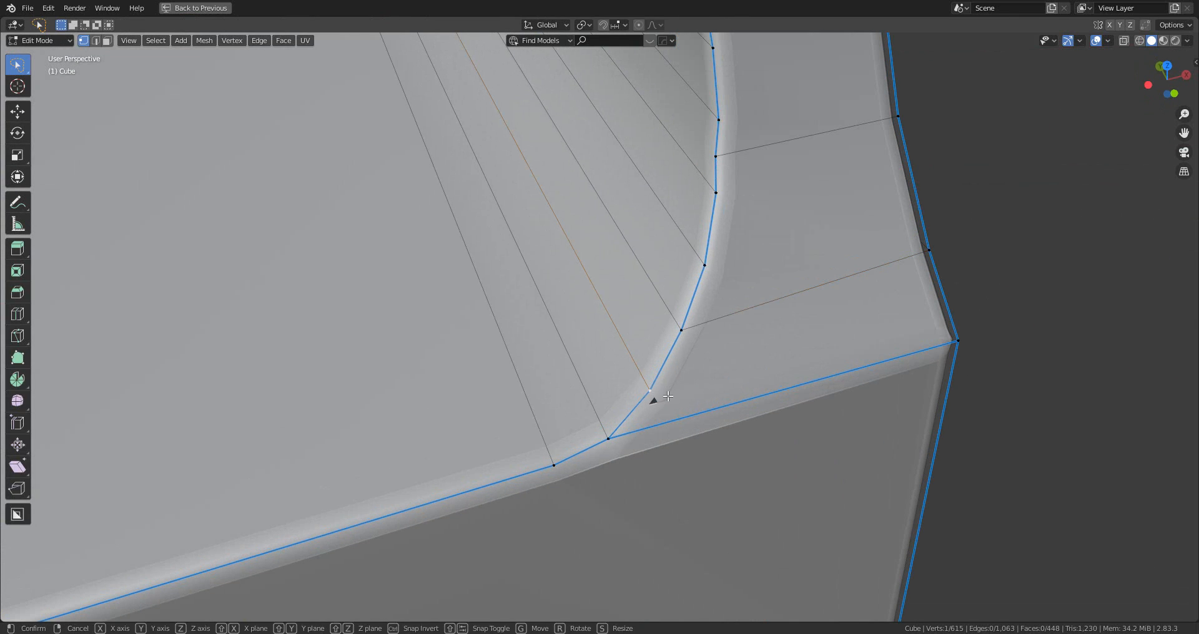
click(674, 384)
middle_drag(675, 384, 639, 361)
key(Tab)
scroll(627, 391, down, 8)
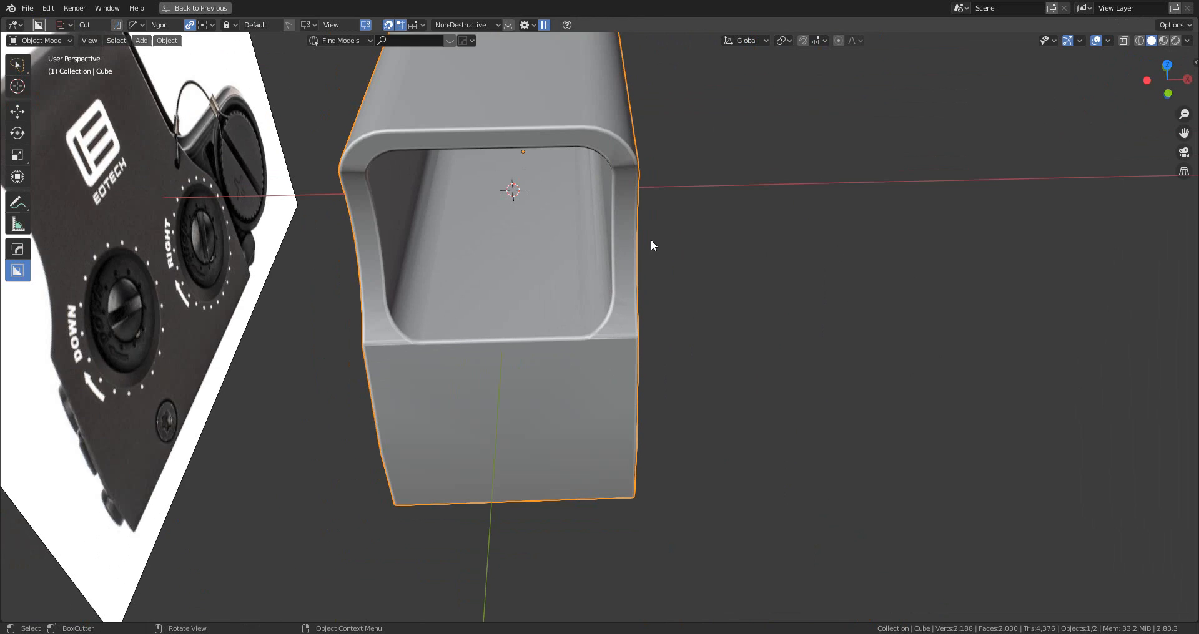
- Add an edge loop across the body's underside just behind the round front housing and bevel it into a narrow strip
middle_drag(651, 241, 624, 289)
scroll(779, 320, down, 2)
middle_drag(778, 316, 687, 338)
scroll(748, 355, up, 5)
middle_drag(577, 360, 644, 342)
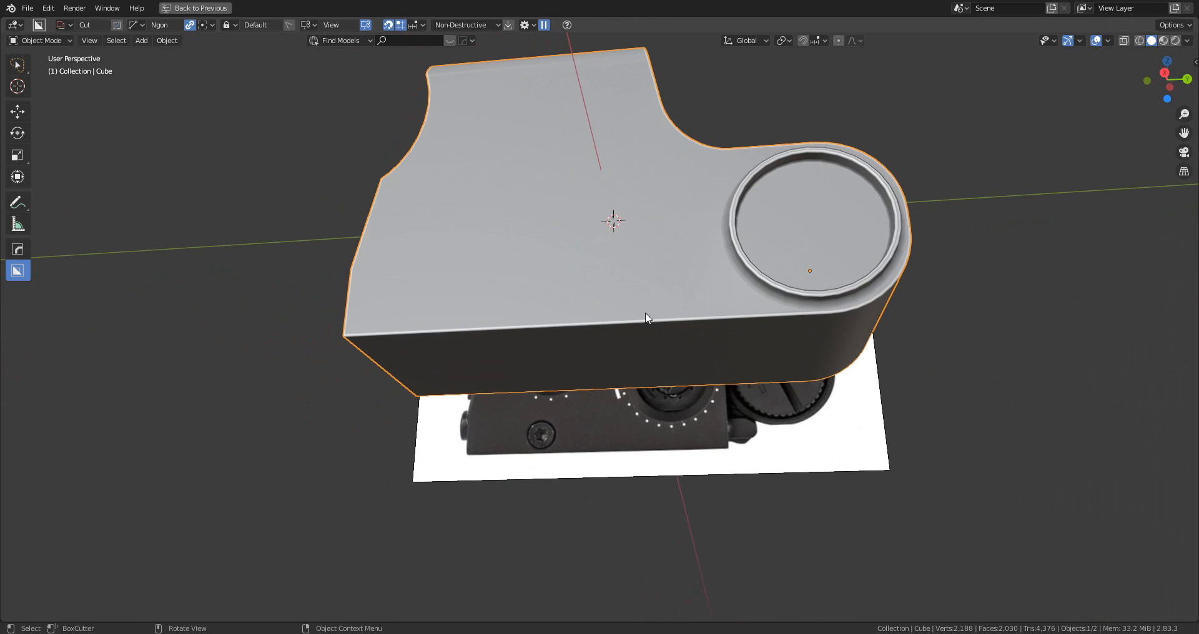
key(Tab)
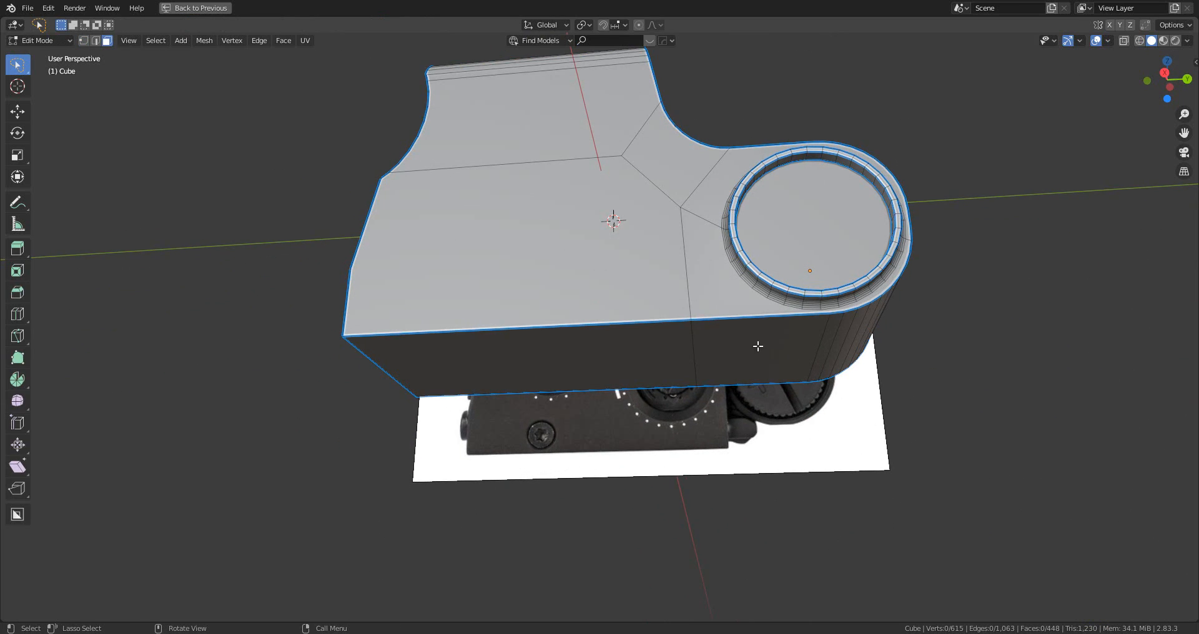
key(ctrl+r)
click(747, 341)
click(742, 340)
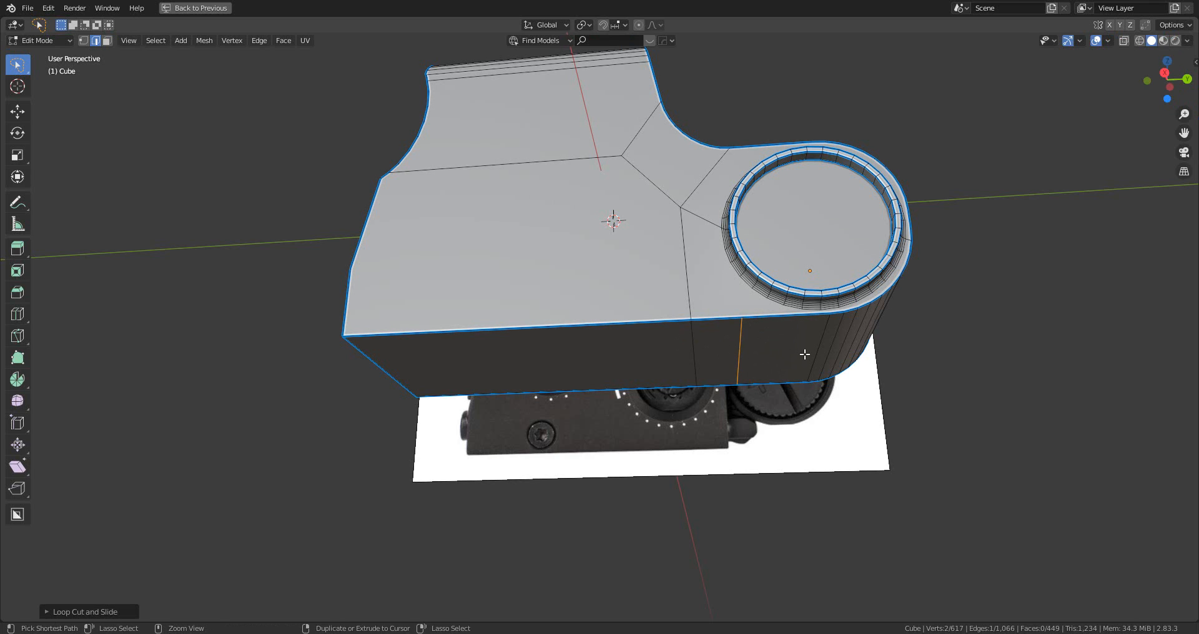
key(ctrl+b)
click(728, 361)
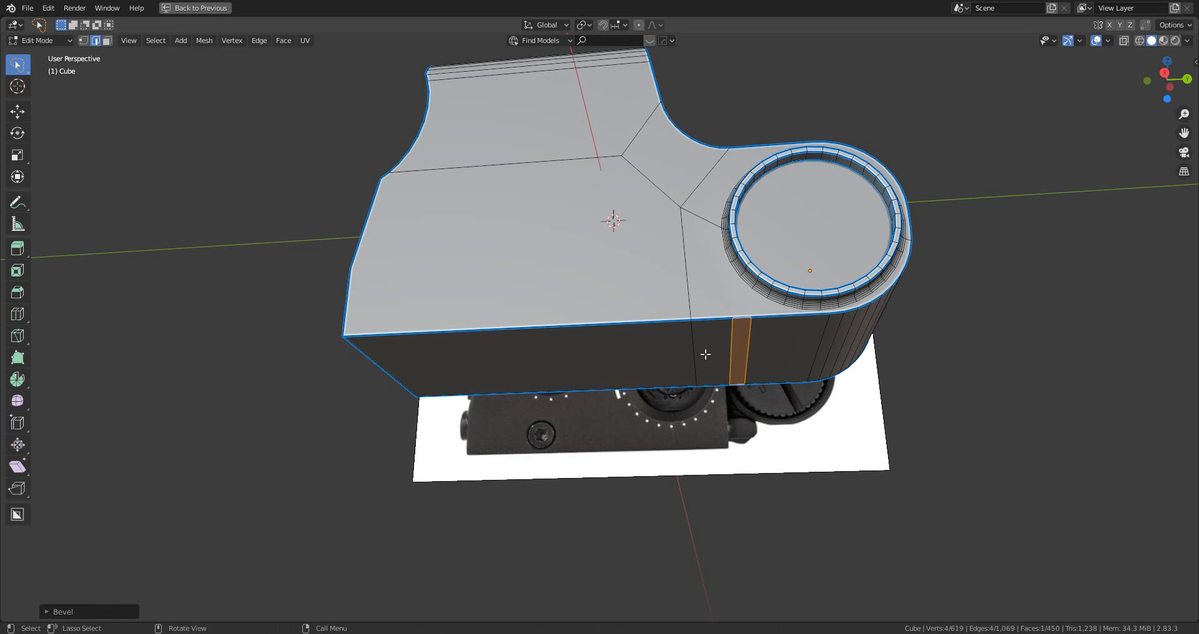
- Move the two underside faces behind the narrow strip down to form a sloped step below the round housing
key(3)
click(706, 354)
shift+click(616, 354)
key(g)
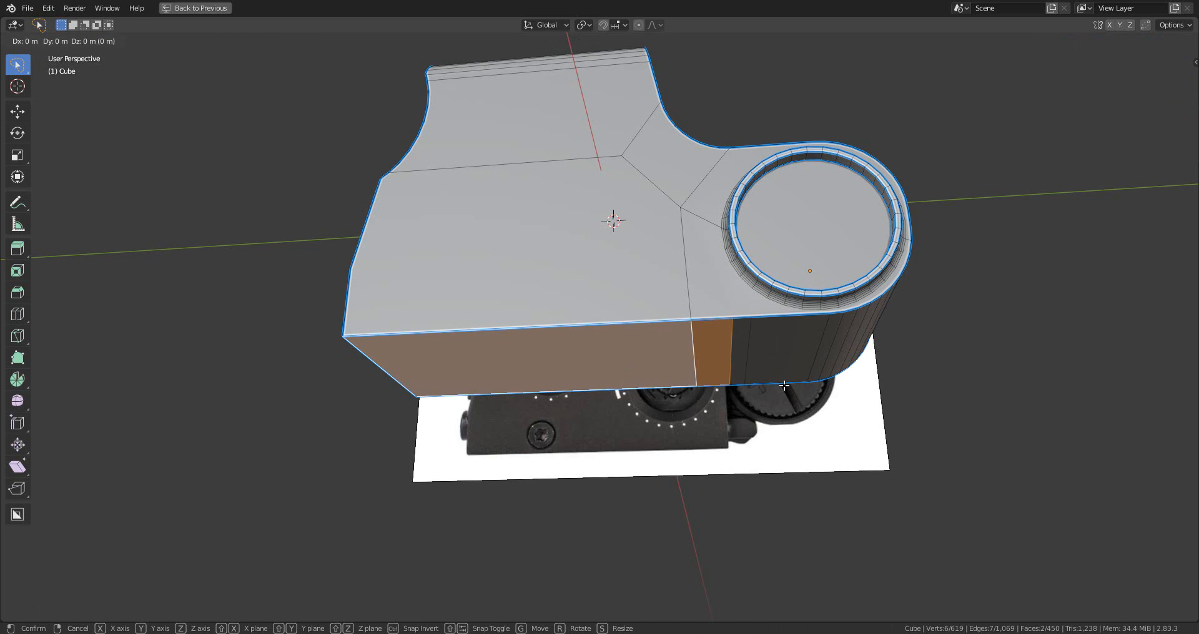
click(785, 405)
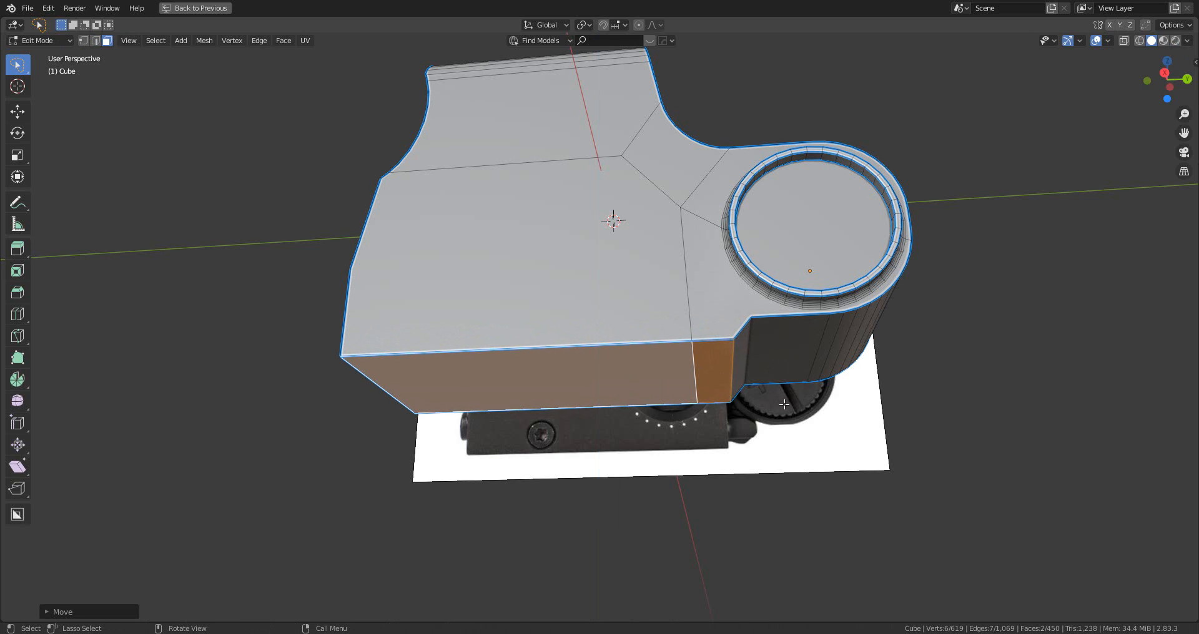
- In the right view, lower the underside faces slightly along Z to match the bottom edge of the reference image
click(1168, 73)
scroll(924, 300, up, 3)
shift+middle_drag(850, 365, 874, 264)
key(g)
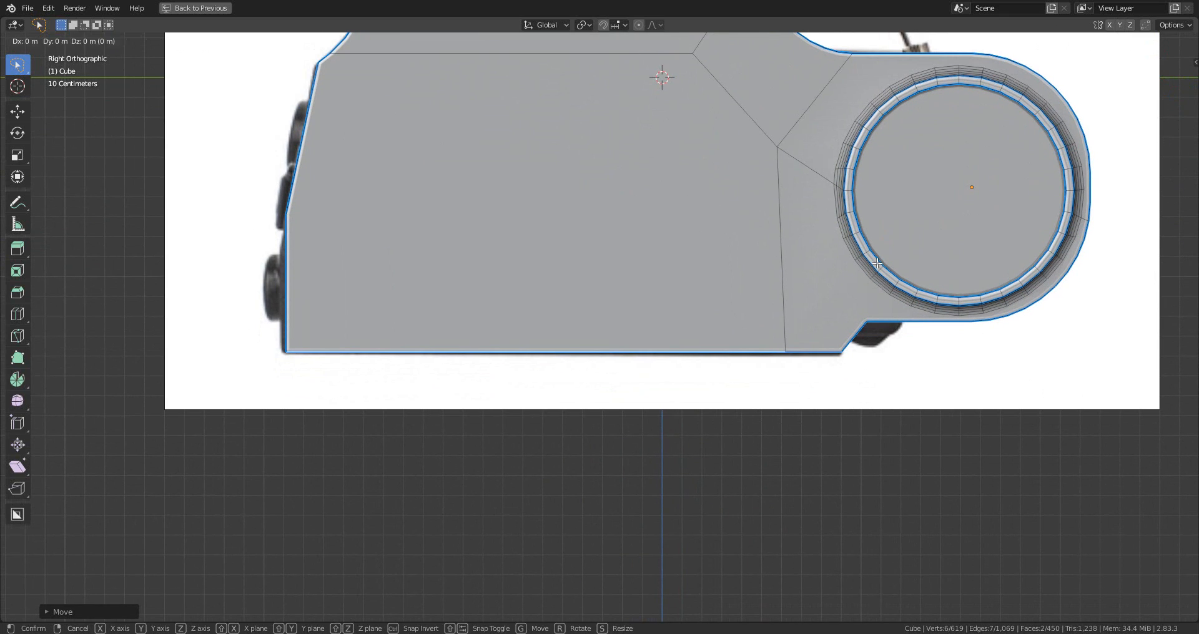
key(z)
click(880, 286)
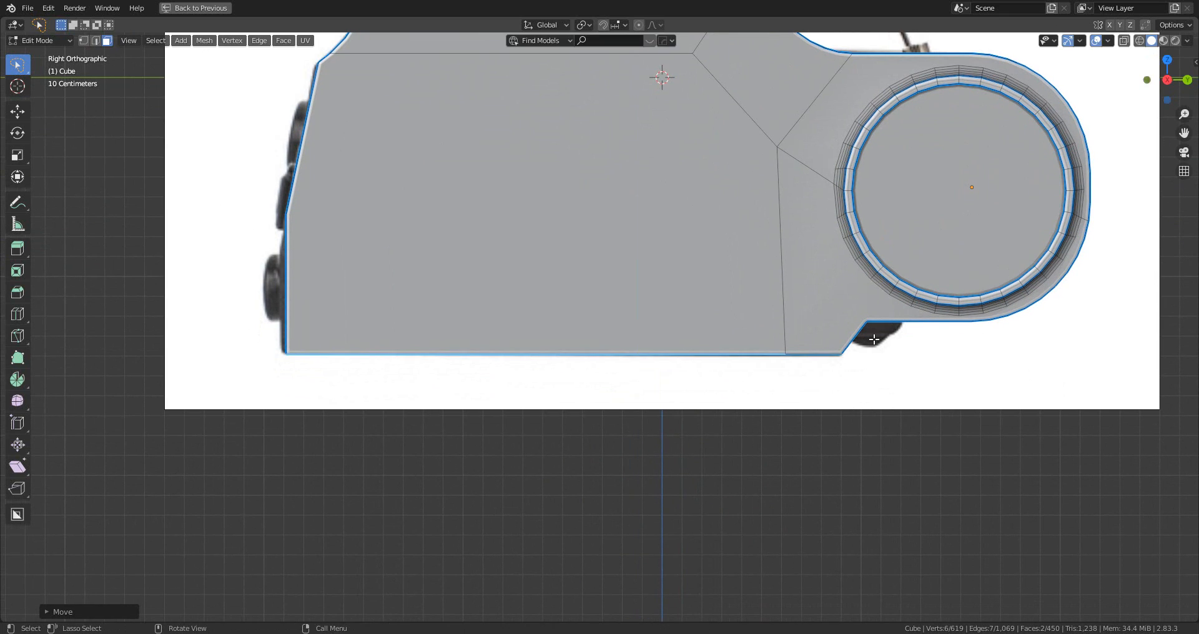
- Examine the sight body's outline and stepped underside against the reference image from the side and in perspective
scroll(889, 285, down, 4)
scroll(794, 295, up, 2)
key(Tab)
scroll(803, 372, down, 2)
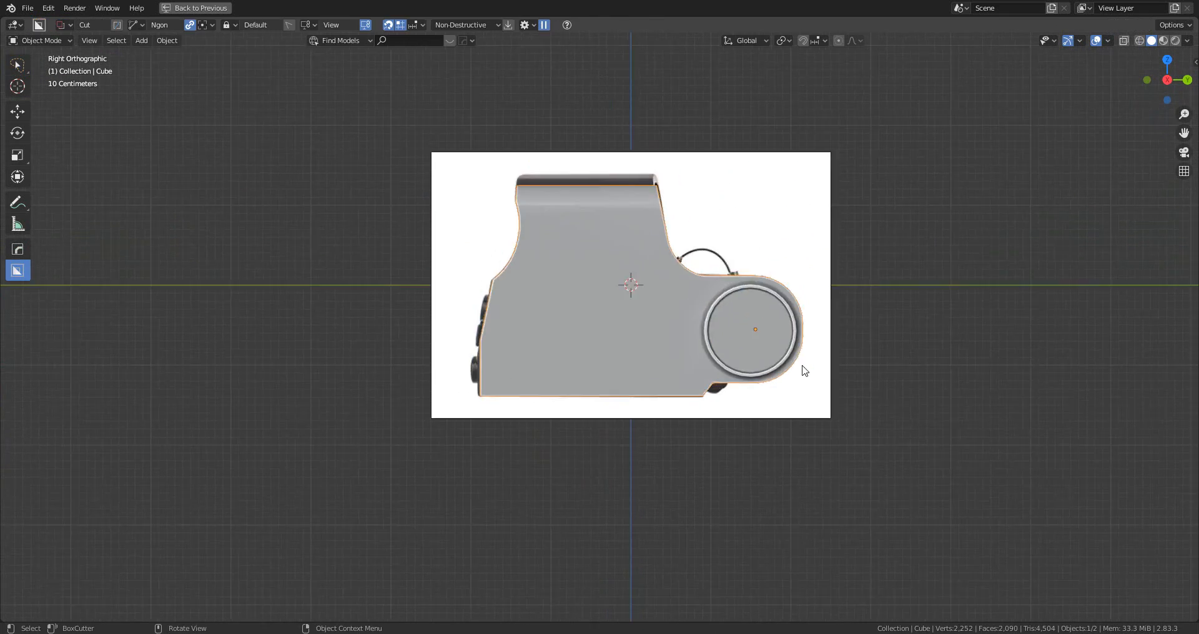
middle_drag(803, 372, 718, 369)
scroll(646, 402, up, 5)
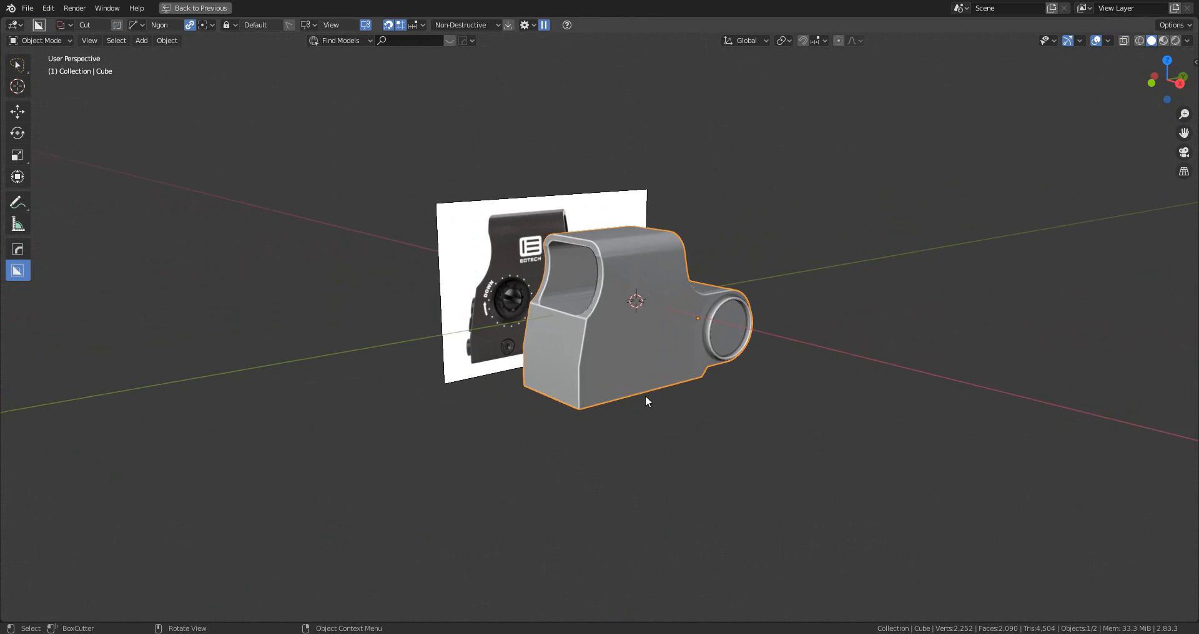
middle_drag(643, 401, 600, 397)
scroll(820, 168, down, 4)
middle_drag(819, 167, 651, 220)
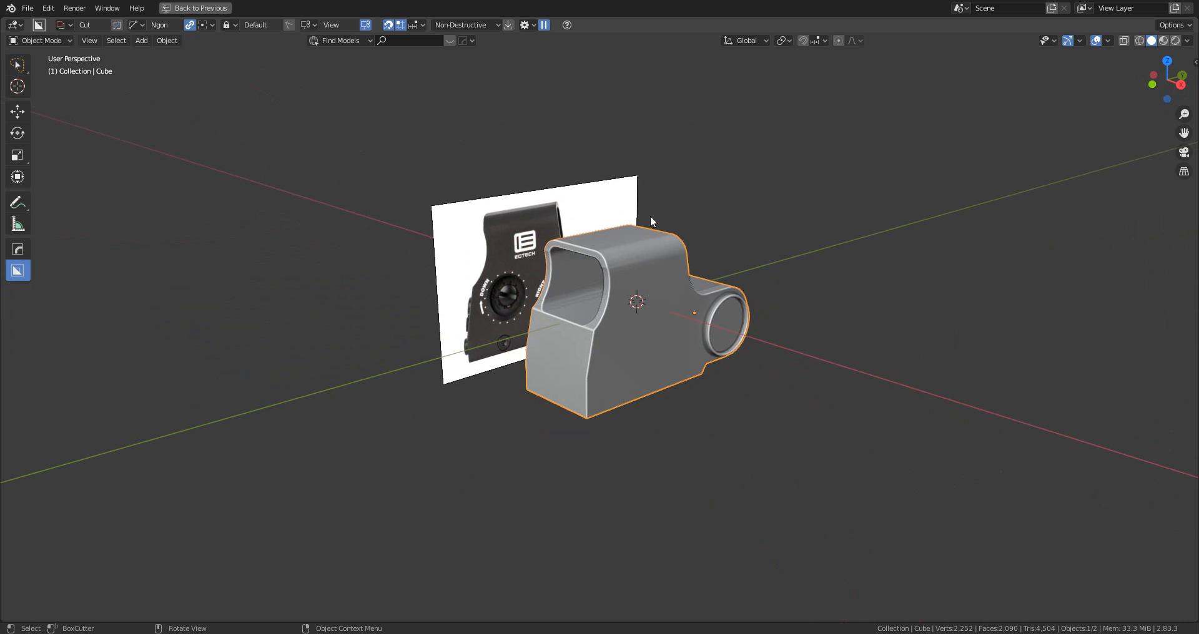
middle_drag(511, 318, 731, 327)
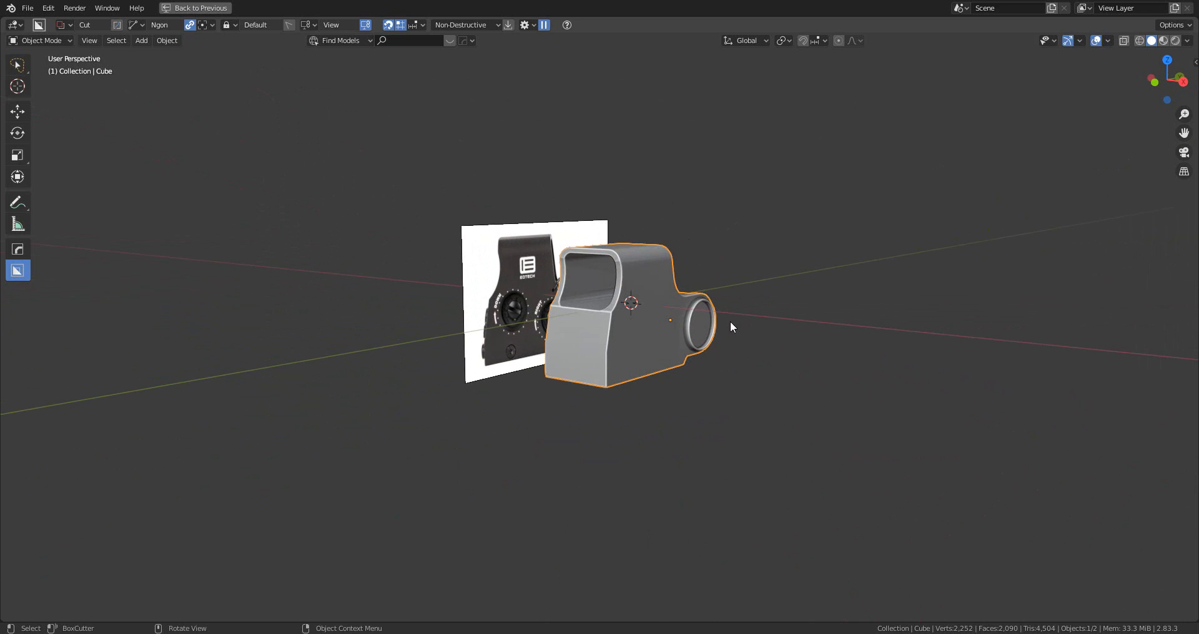
- Add a cube and scale it down along X until it is only slightly wider than the sight body
key(shift+a)
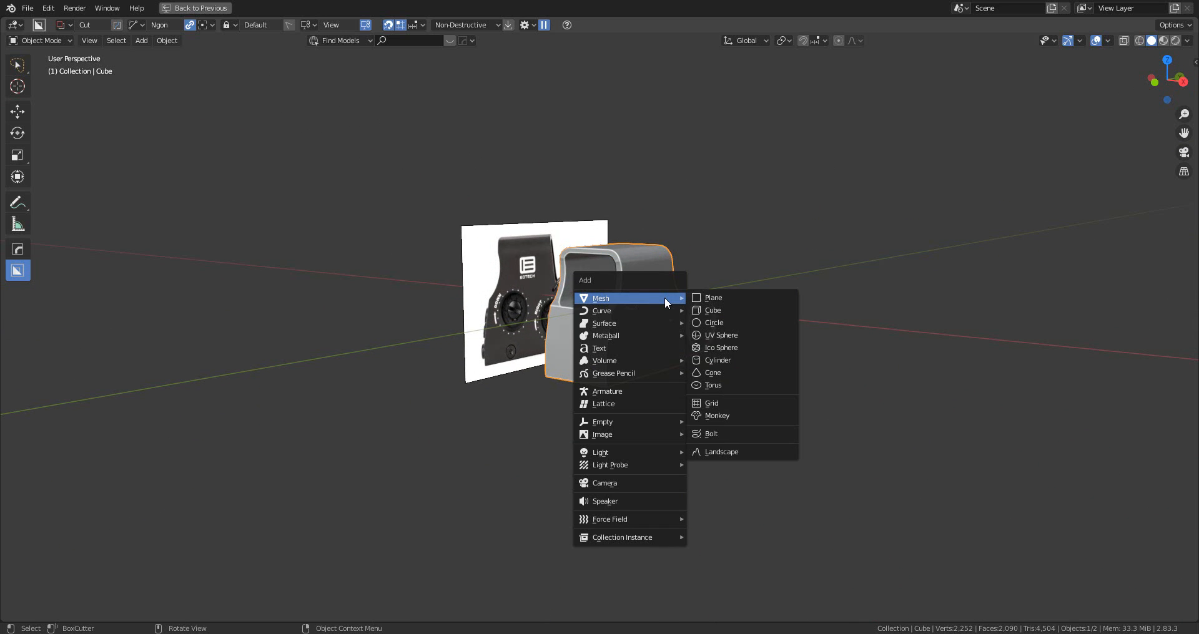
click(732, 311)
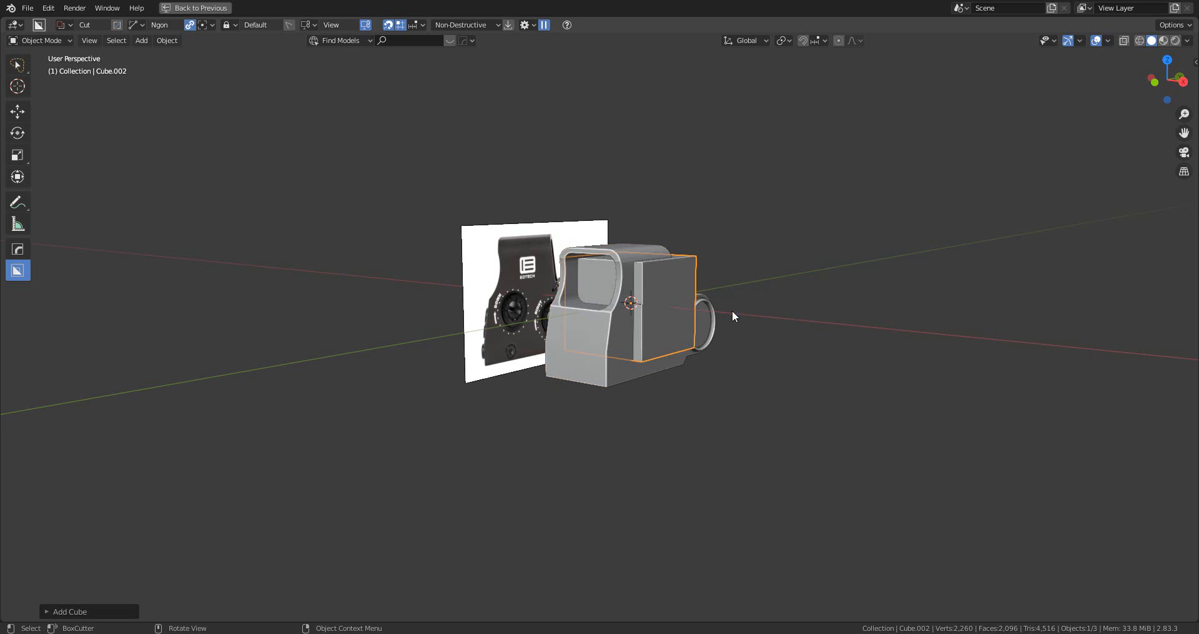
middle_drag(732, 335, 943, 340)
scroll(773, 353, up, 3)
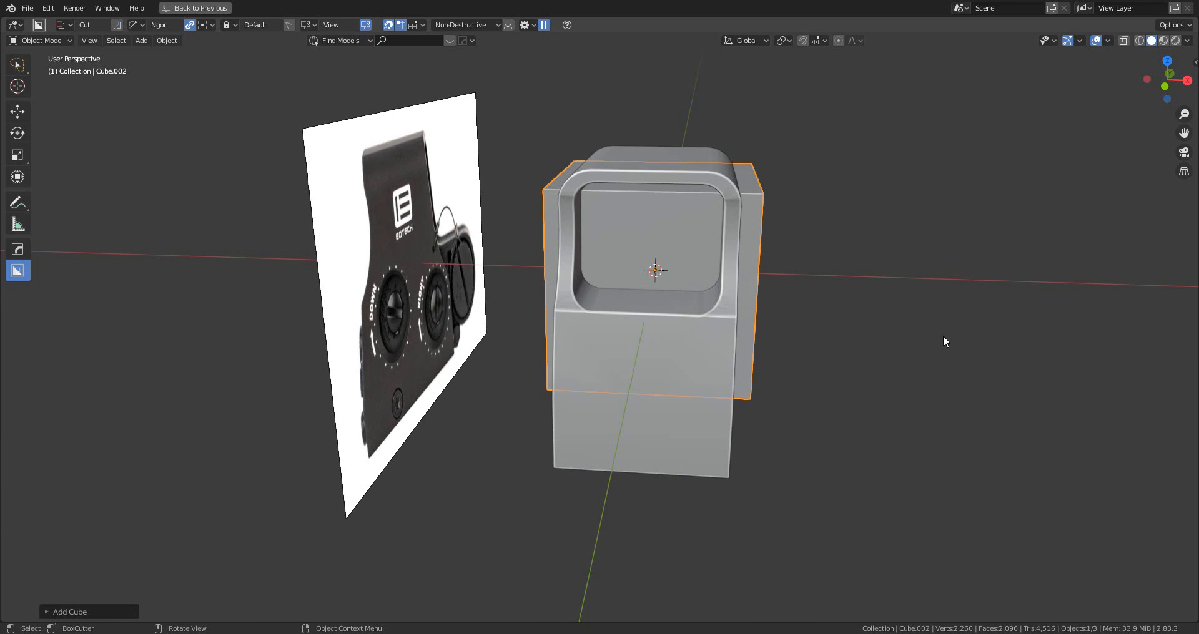
key(s)
key(x)
click(766, 260)
- Move the cube's top face up along Z by about 0.37 m, above the hood
key(Tab)
middle_drag(766, 260, 729, 321)
click(724, 318)
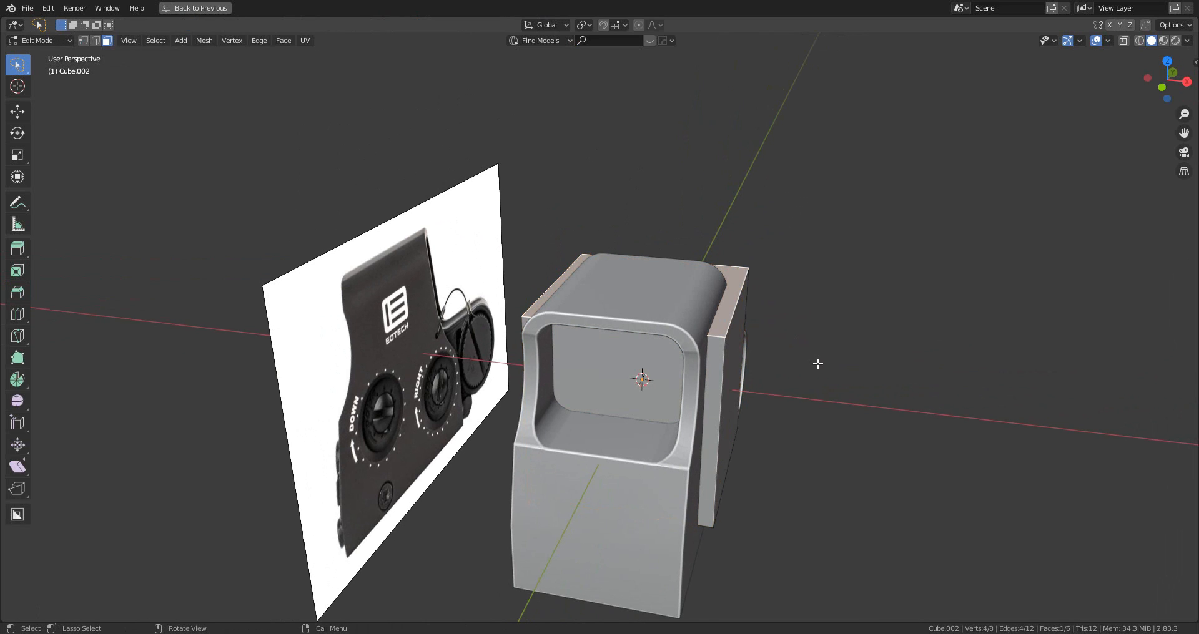
key(g)
key(z)
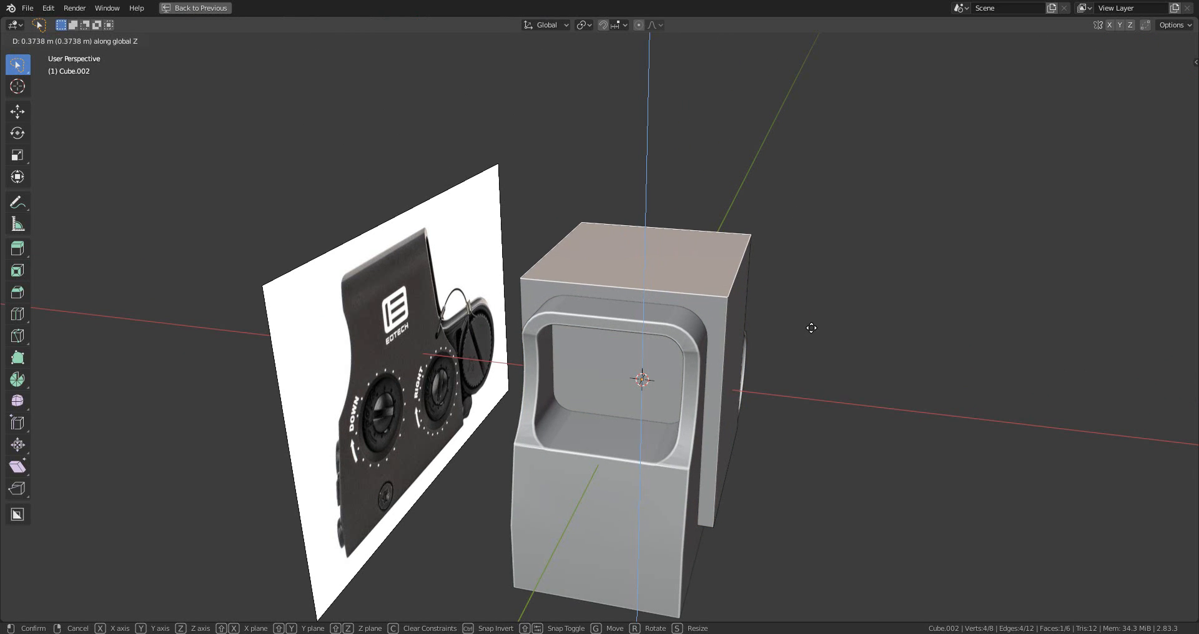
click(811, 328)
- Move the cube's bottom face down along Z until it sits just below the sight body's underside
middle_drag(784, 369, 659, 418)
click(645, 431)
shift+middle_drag(664, 457, 712, 347)
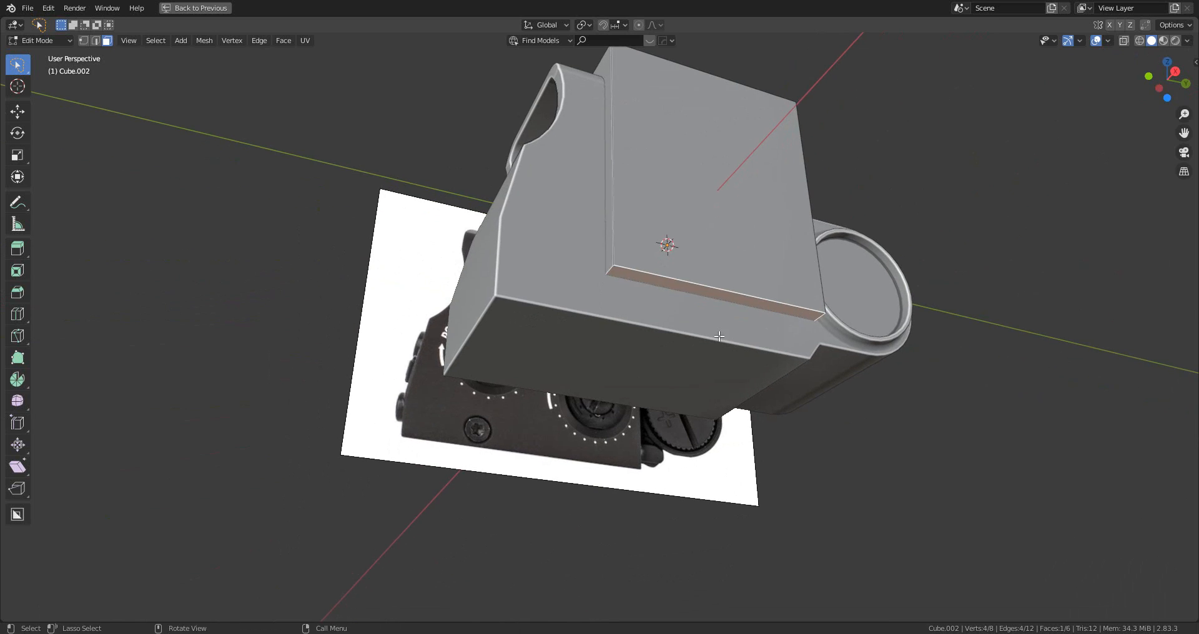
key(g)
key(z)
click(720, 390)
middle_drag(720, 390, 704, 346)
scroll(809, 395, down, 2)
middle_drag(810, 396, 685, 364)
scroll(686, 364, up, 3)
middle_drag(727, 378, 756, 367)
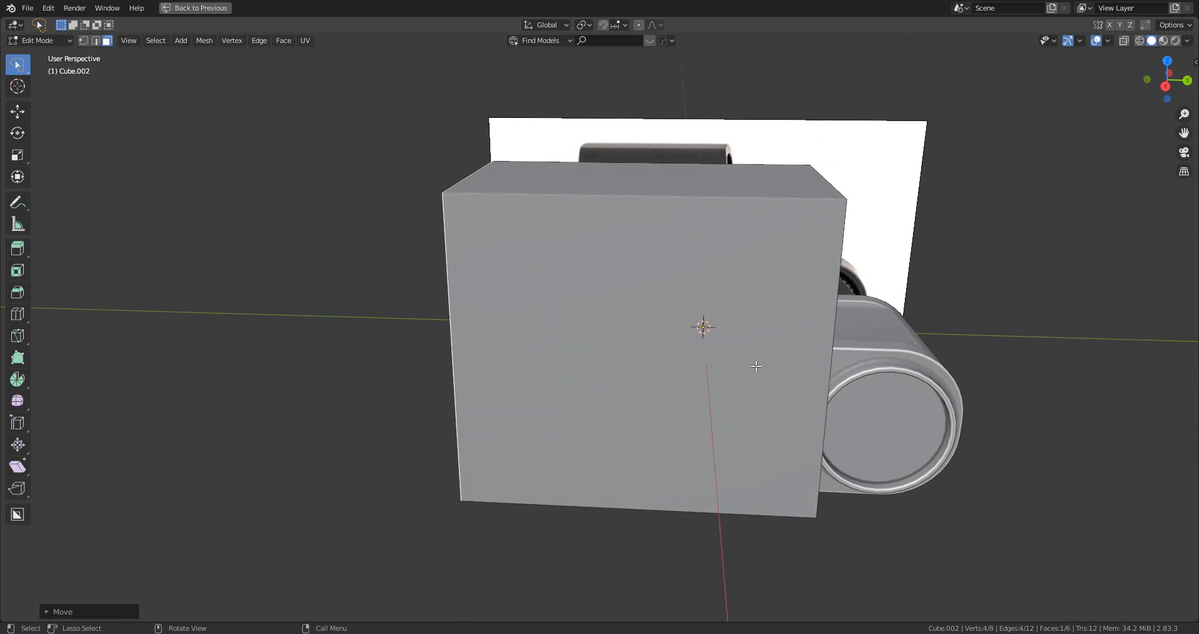
- Apply the new cube's object transform in Object Mode
key(Tab)
middle_drag(933, 251, 810, 281)
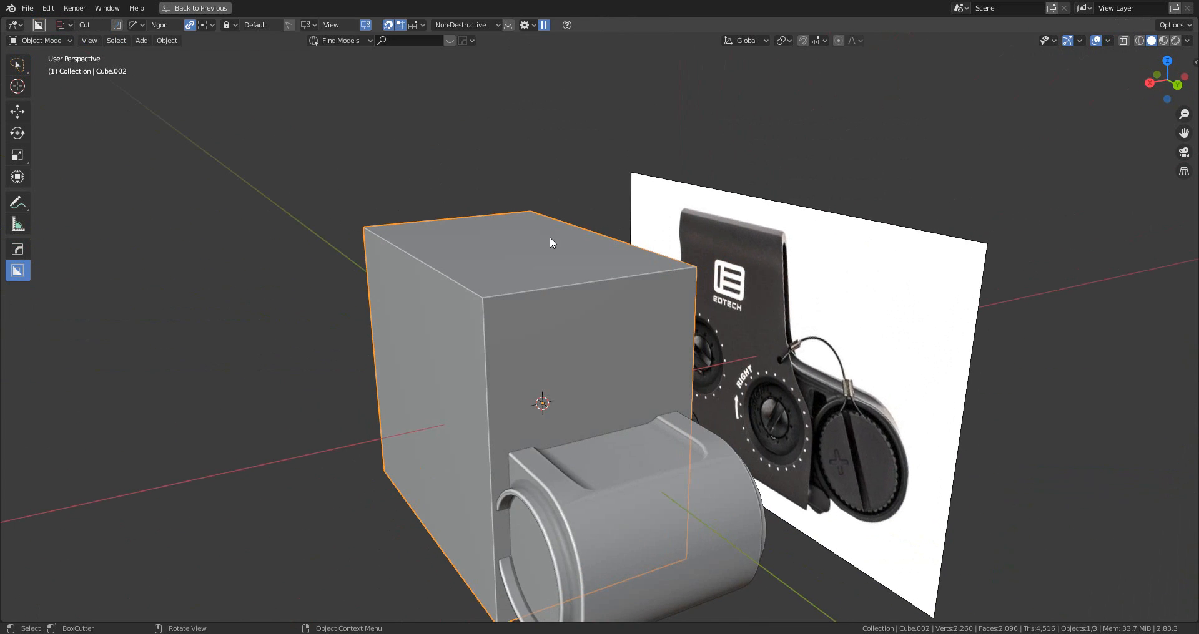
key(ctrl+a)
click(506, 254)
- Try to bevel the cube's two upper lengthwise edges into round corners with 6 segments
key(Tab)
key(2)
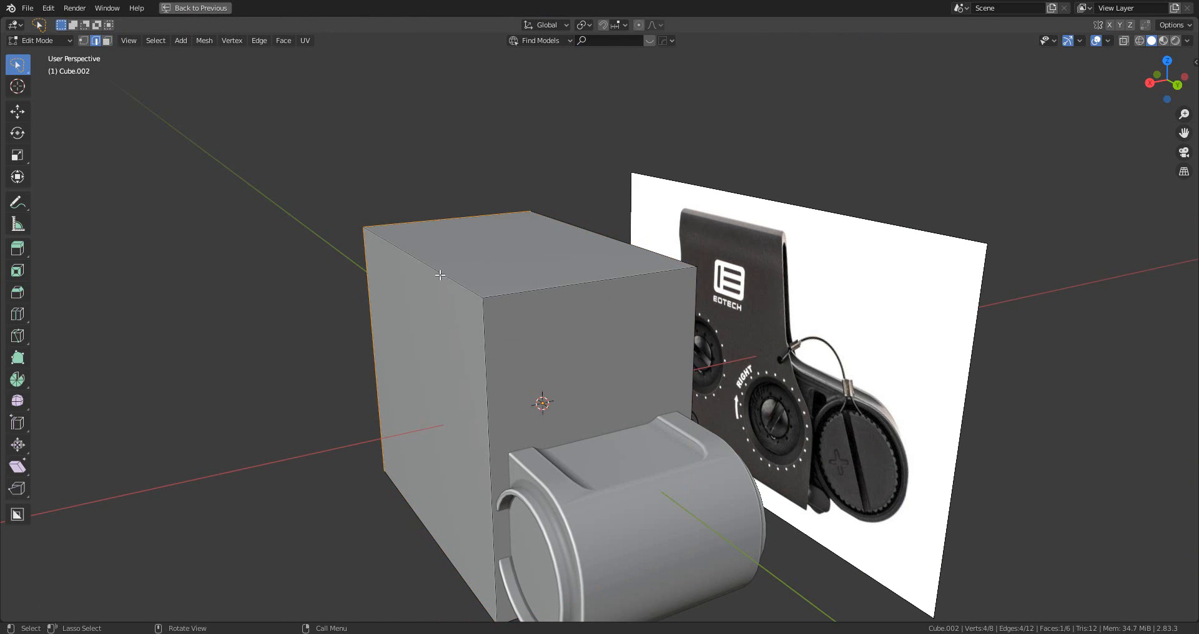
click(450, 275)
shift+click(576, 237)
key(ctrl+b)
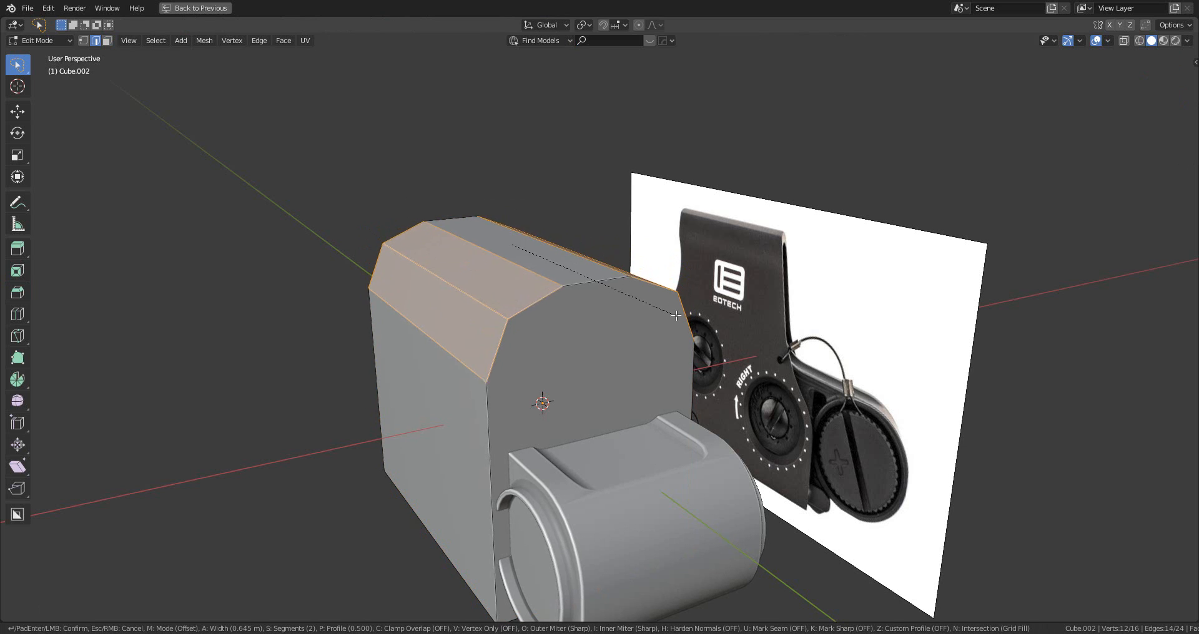
scroll(659, 318, up, 4)
scroll(659, 319, down, 3)
scroll(658, 318, up, 3)
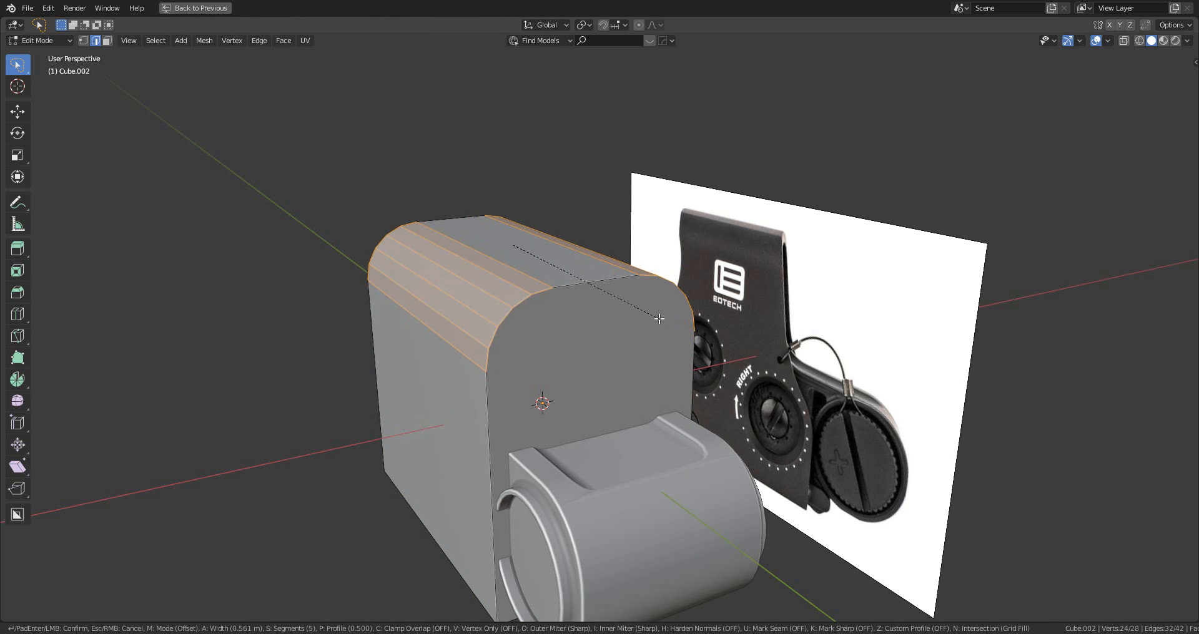
click(659, 318)
- With X-ray on in the back view, redo the bevel of the cube's two upper lengthwise edges with 8 segments, following the hood's rounded corners
click(1122, 41)
middle_drag(667, 246, 637, 229)
click(1172, 80)
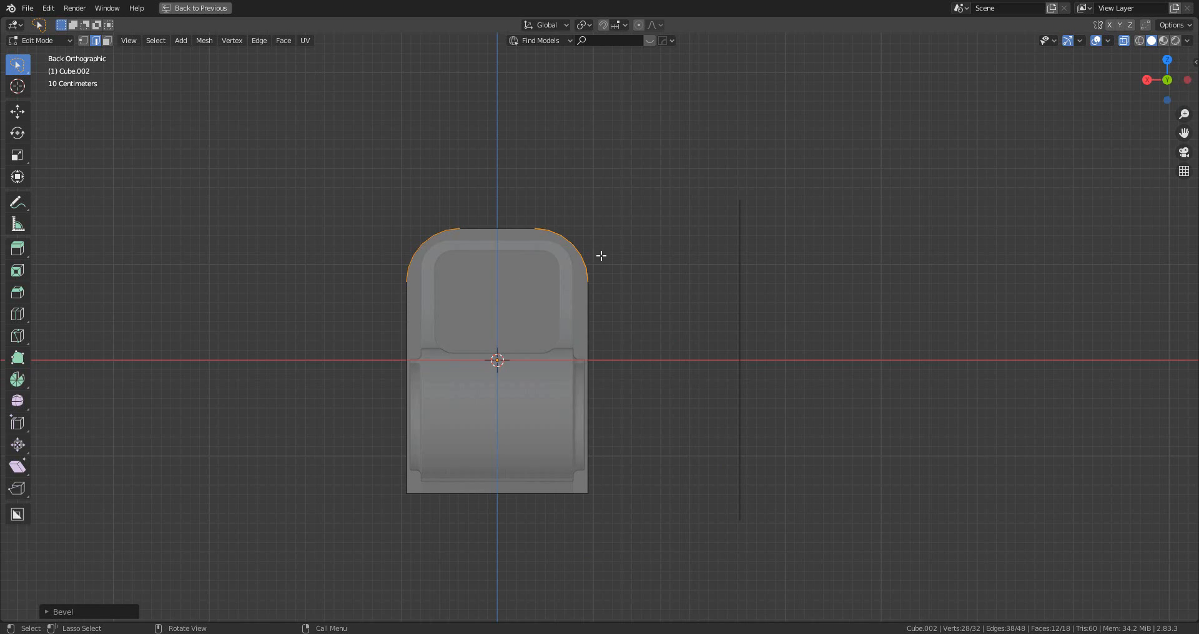
scroll(600, 256, up, 5)
key(ctrl+b)
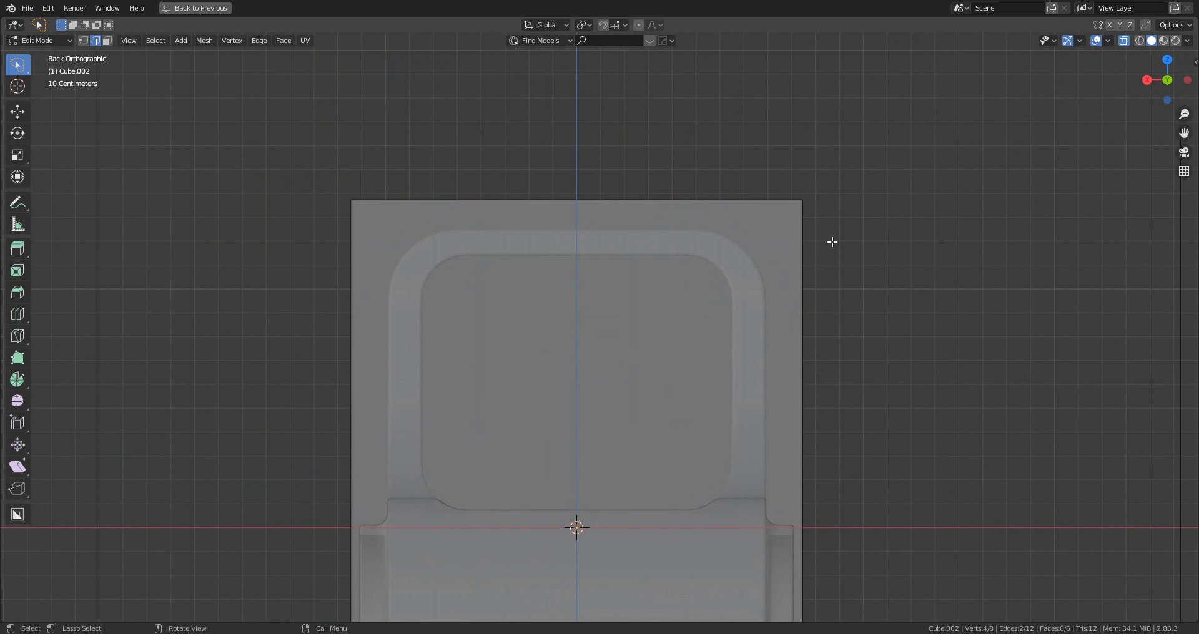
click(922, 343)
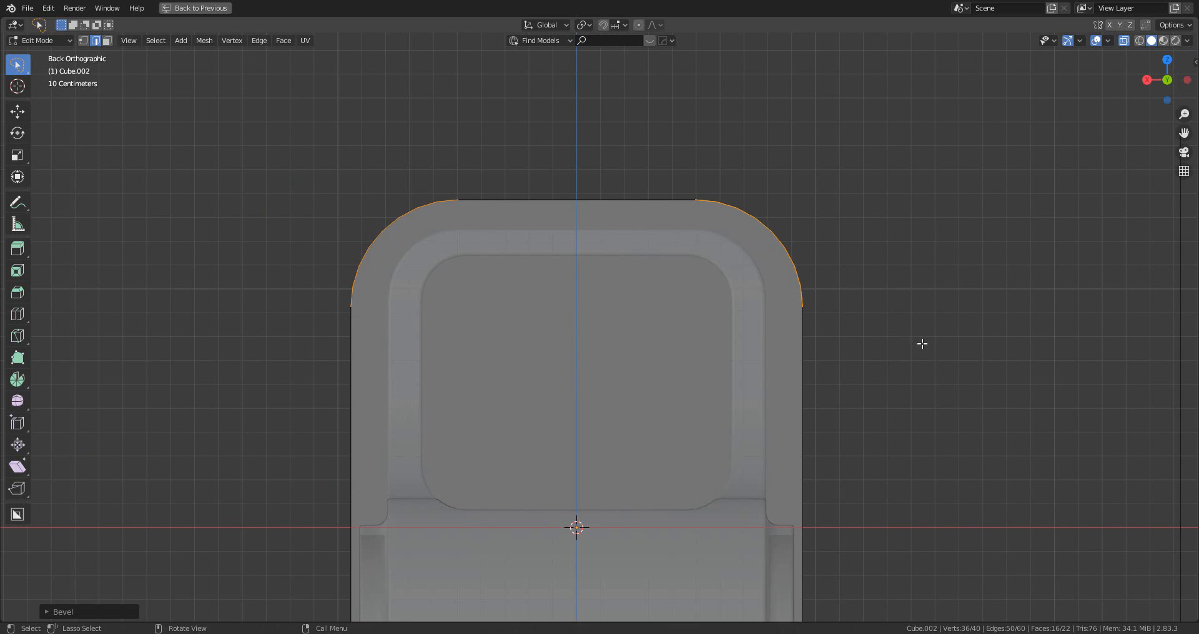
scroll(744, 308, down, 6)
scroll(655, 329, up, 4)
scroll(701, 260, down, 1)
shift+middle_drag(698, 269, 800, 324)
key(Tab)
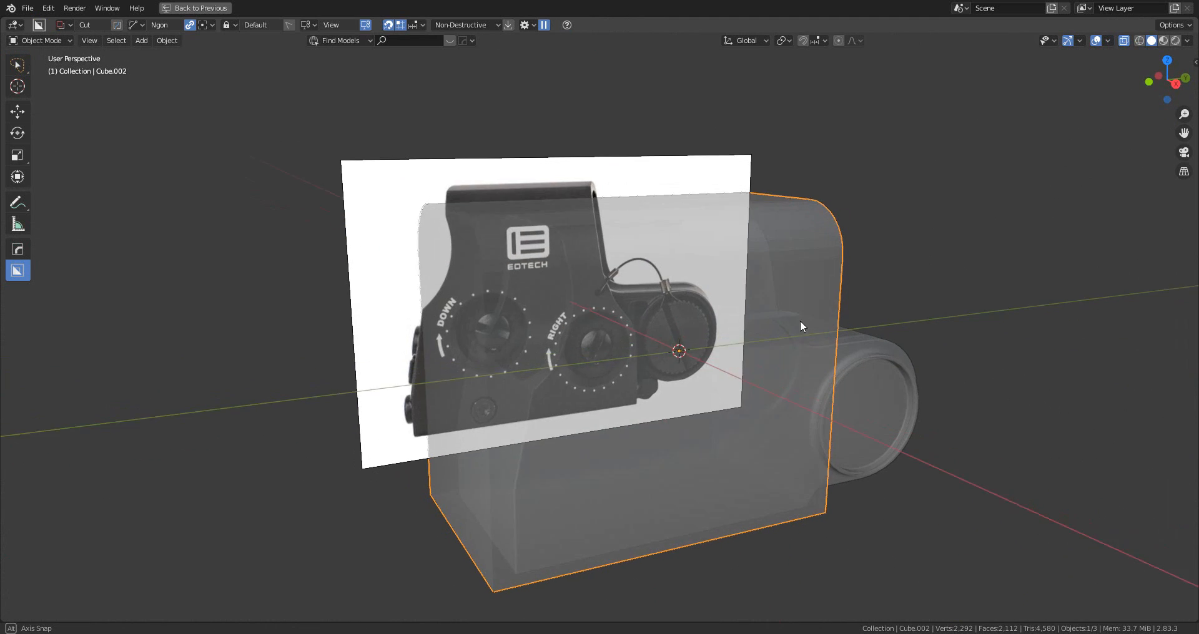
- With X-ray off, sharpen the rounded cube with HOps and add a bevel to its sharp edges
click(1123, 41)
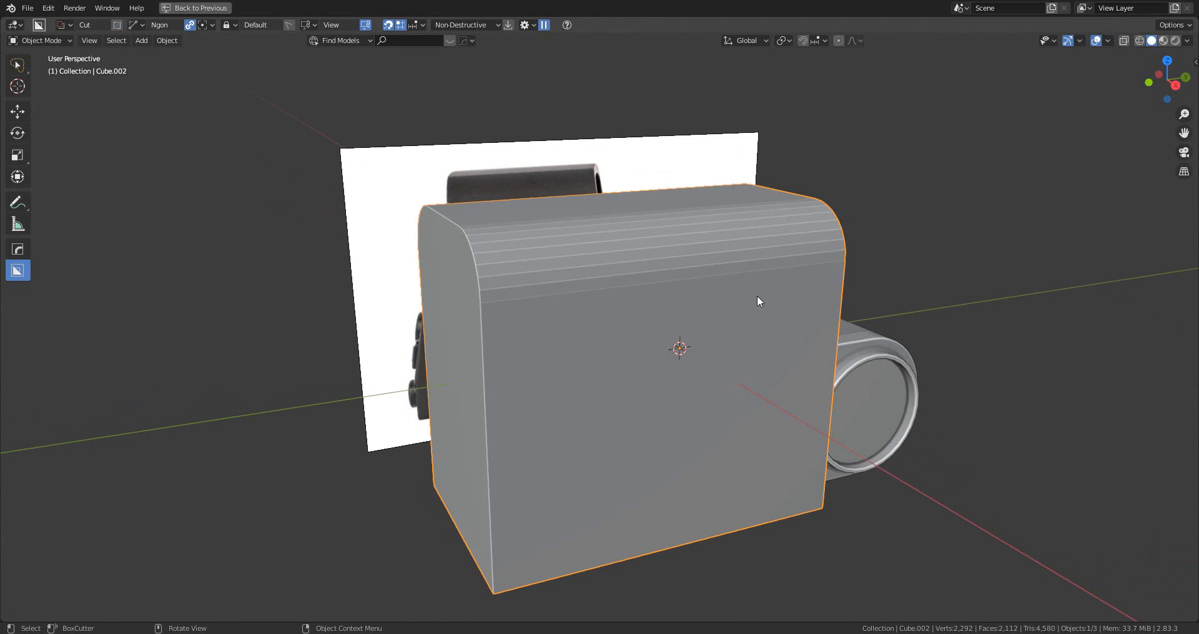
key(q)
click(828, 226)
middle_drag(828, 226, 860, 226)
key(q)
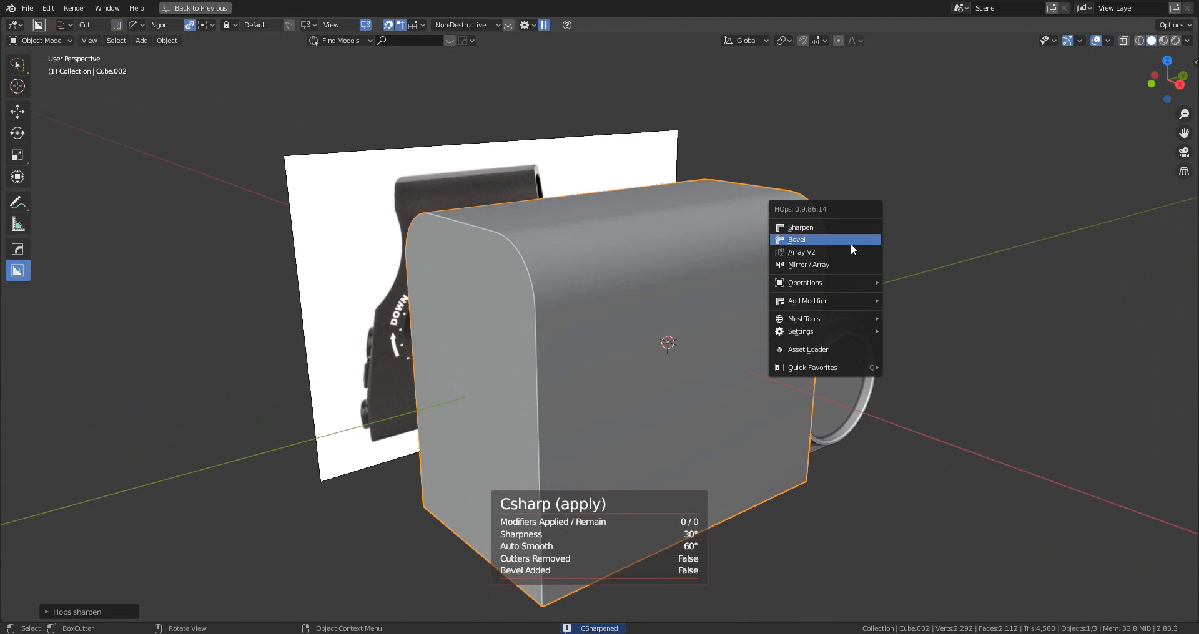
click(851, 246)
click(853, 245)
scroll(729, 280, up, 2)
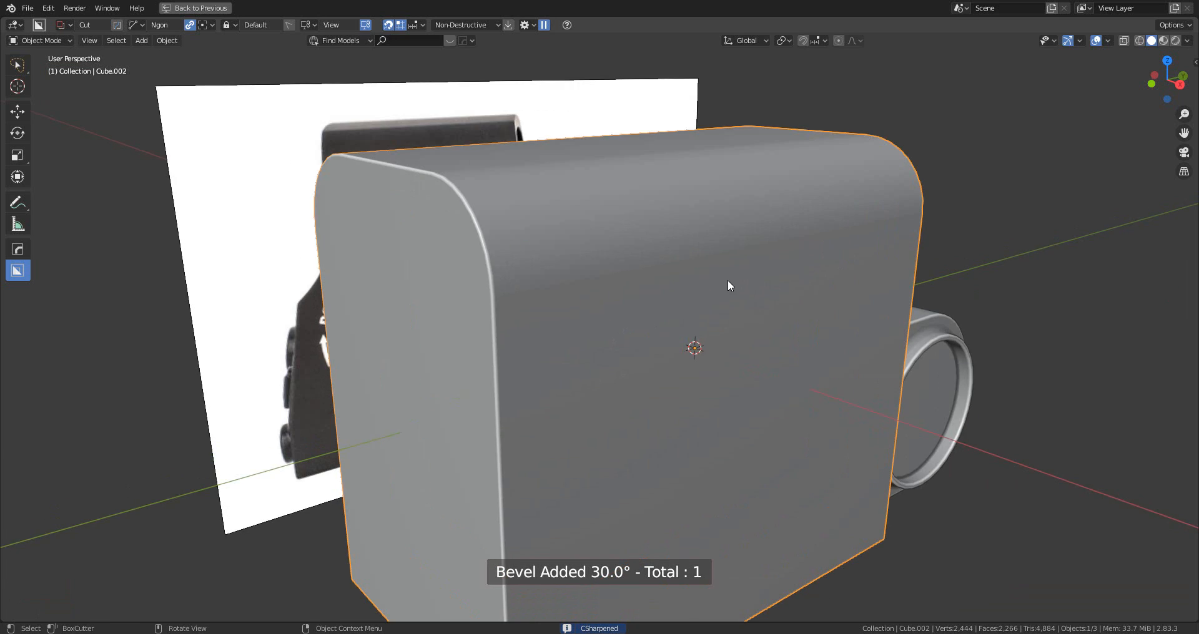
scroll(753, 269, down, 5)
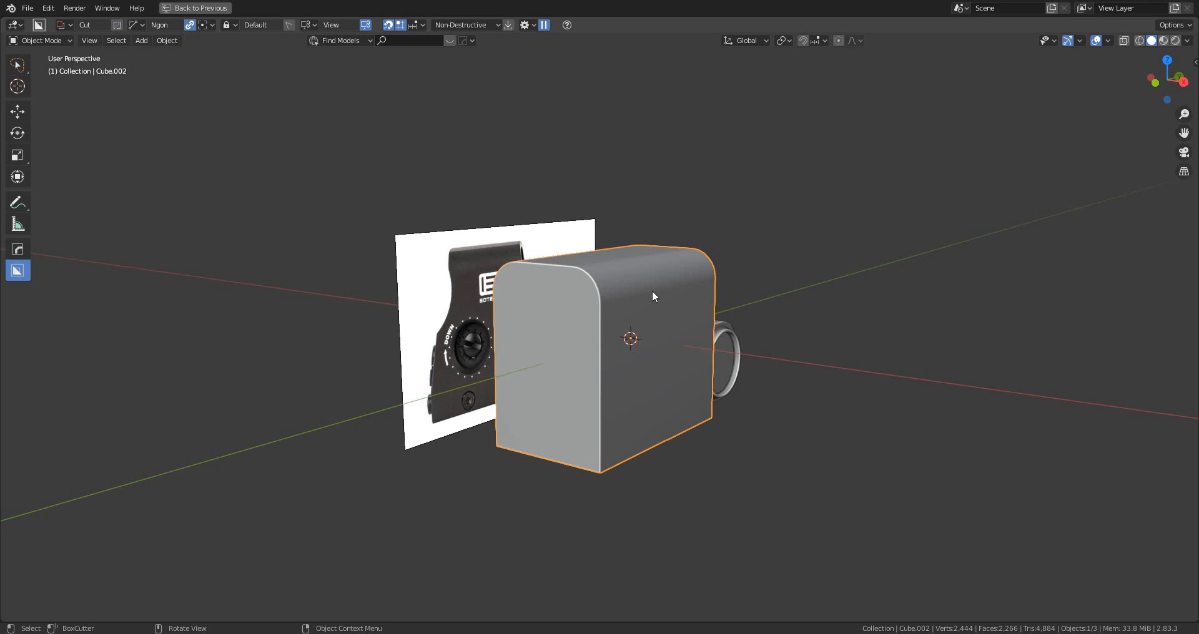
- Move the rounded cube's bottom face down along Z by about 0.57 m in Edit Mode
scroll(713, 312, up, 3)
middle_drag(713, 312, 700, 286)
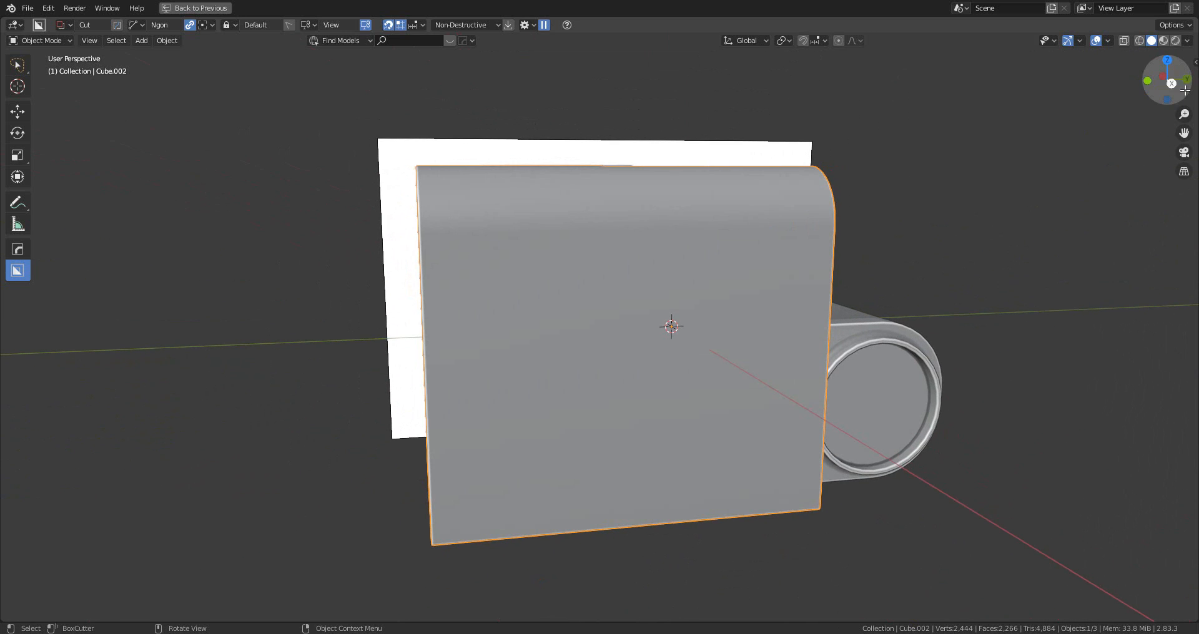
click(1171, 83)
scroll(732, 332, up, 3)
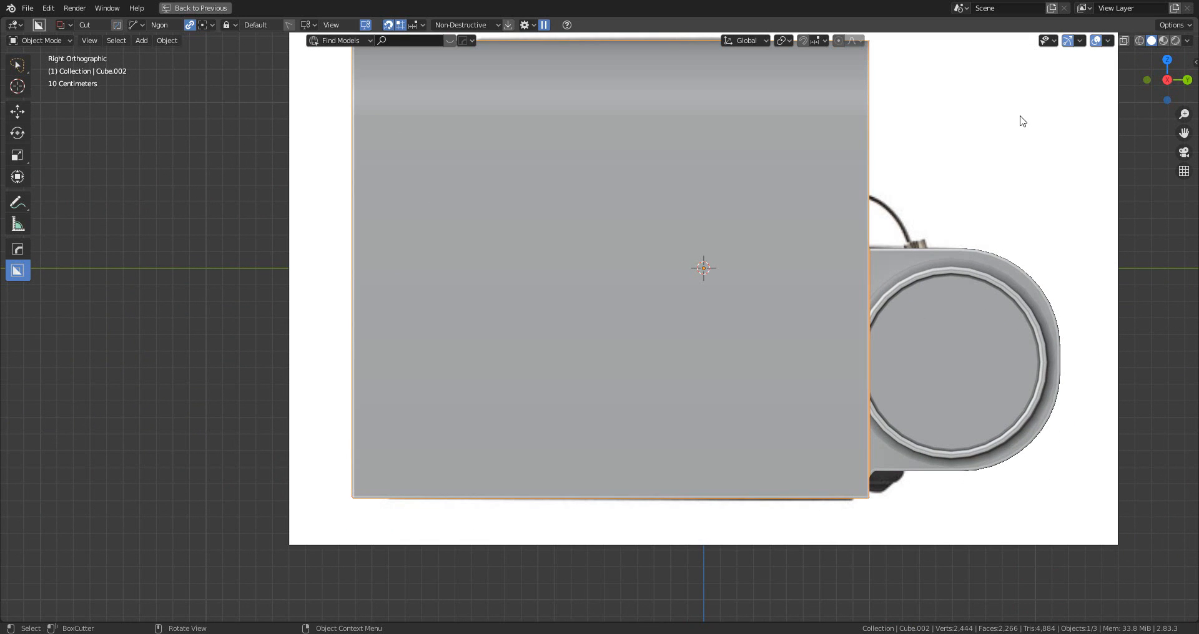
scroll(717, 305, down, 2)
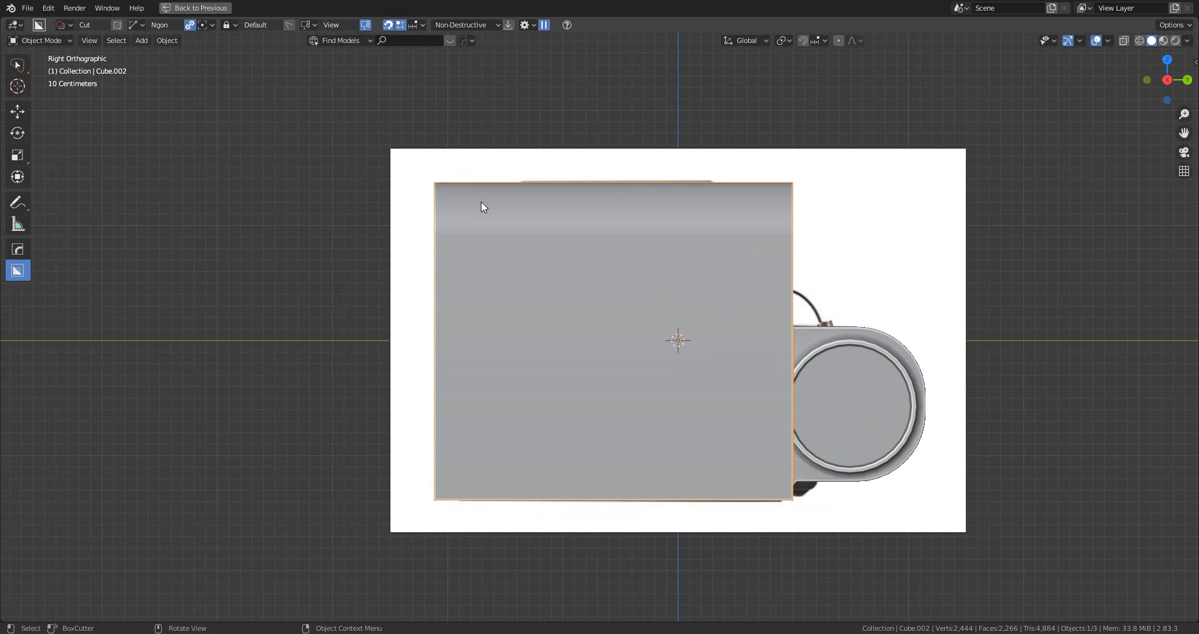
scroll(581, 269, down, 1)
middle_drag(588, 275, 642, 358)
key(Tab)
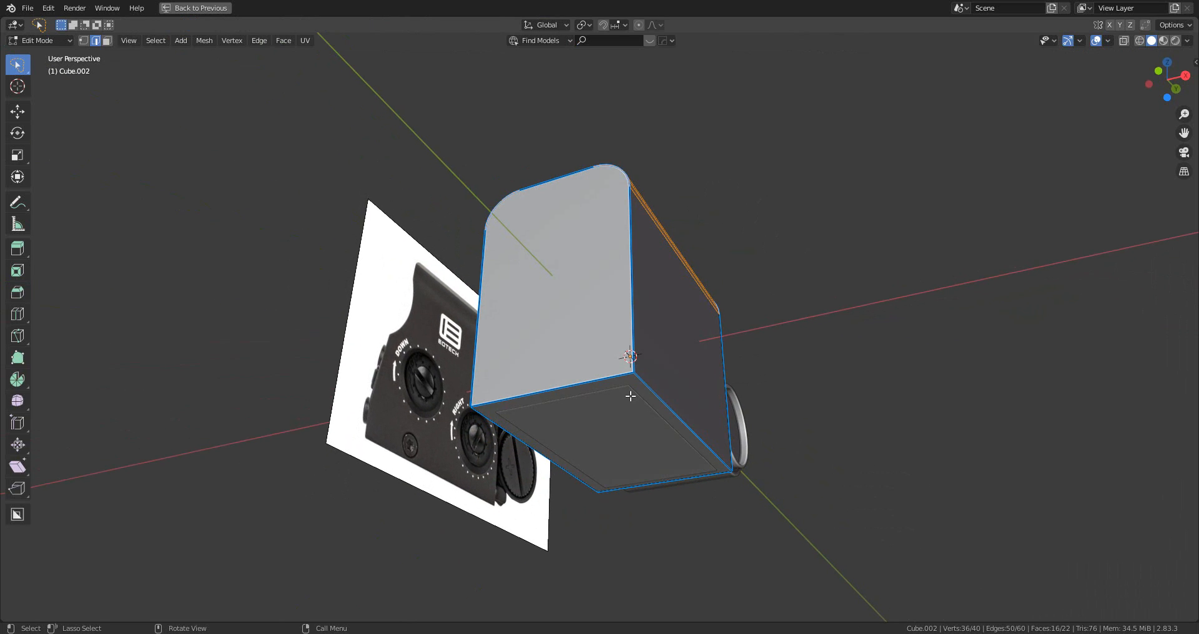
key(3)
click(639, 395)
key(g)
key(z)
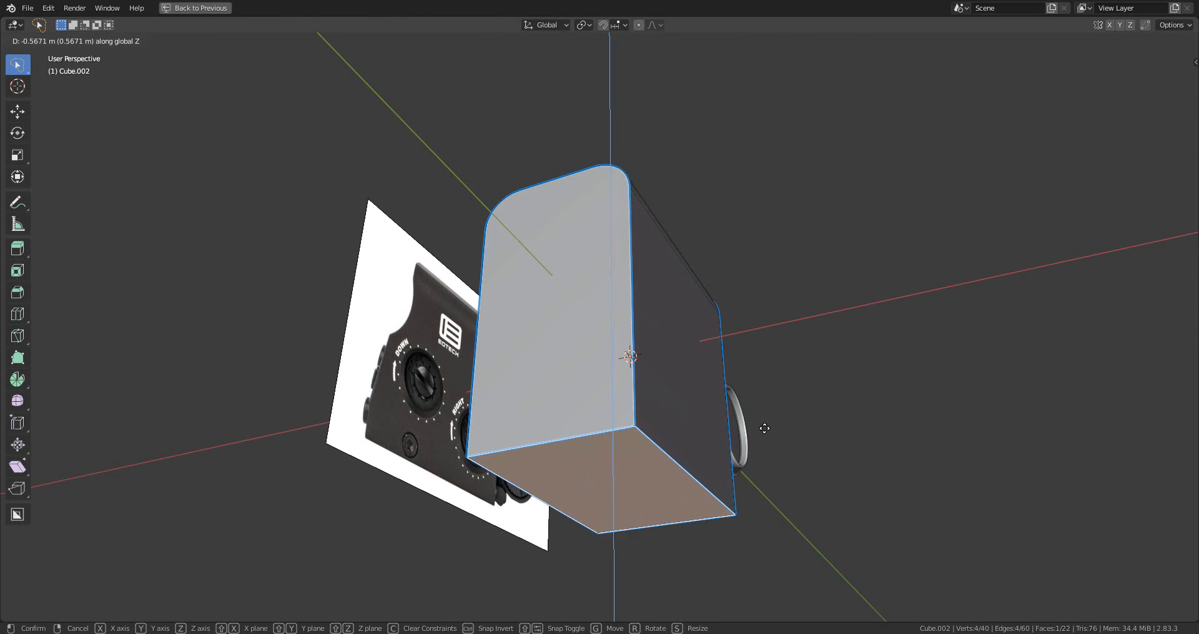
click(765, 431)
- Select both opposite end faces of the rounded cube, across its length
middle_drag(765, 431, 699, 385)
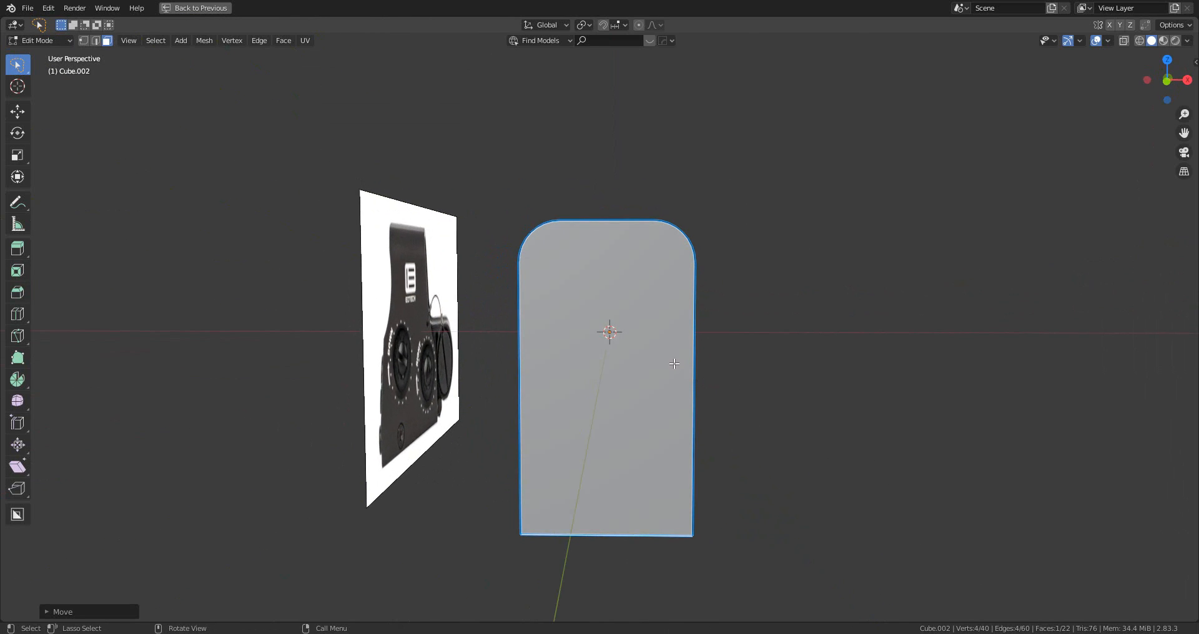
shift+click(643, 347)
middle_drag(643, 348, 958, 369)
- Try to inset both end faces by about 0.13 m, compare the border with the sight body, and undo the inset
key(i)
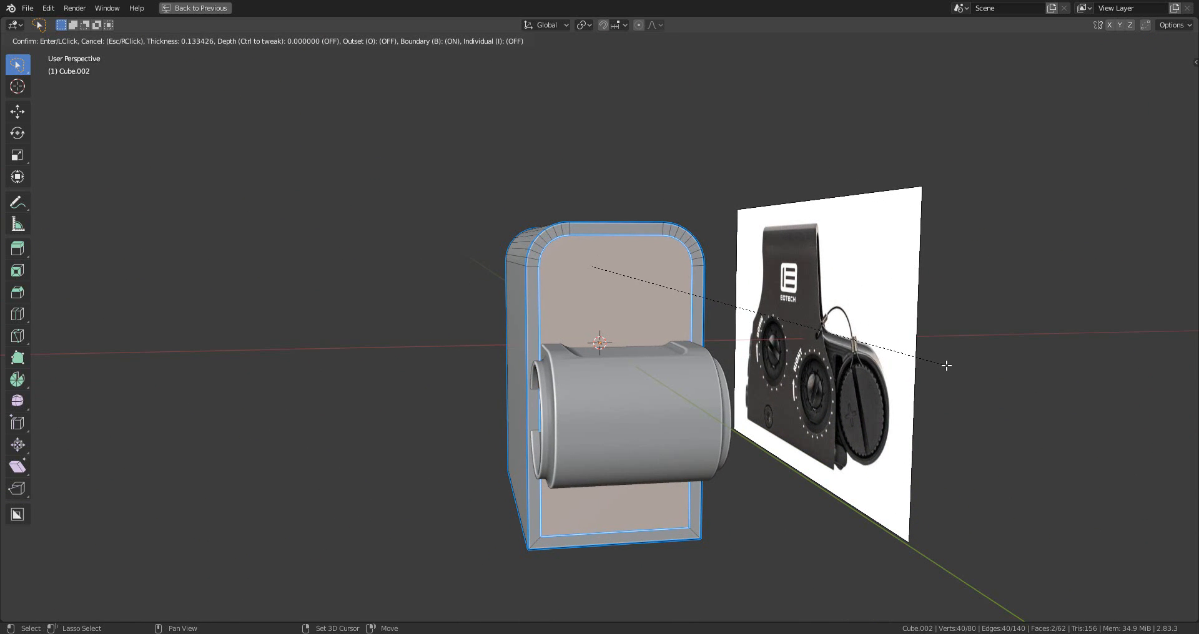
click(947, 365)
scroll(946, 366, up, 4)
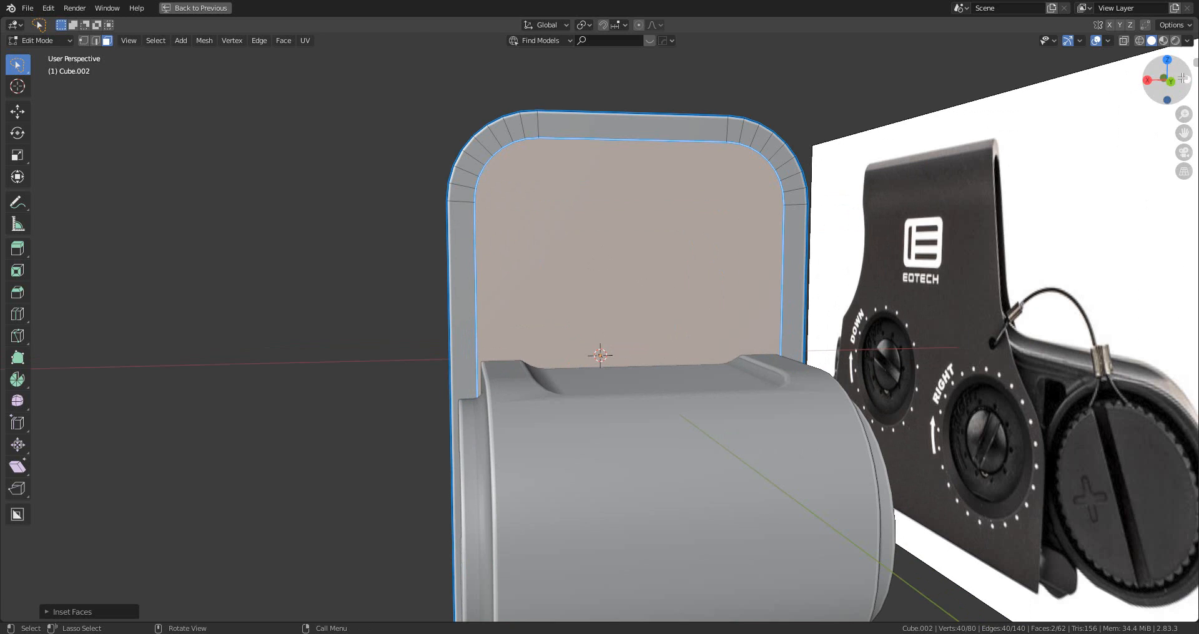
click(1167, 81)
key(alt+a)
scroll(736, 201, up, 4)
shift+middle_drag(712, 156, 744, 315)
click(1123, 41)
scroll(711, 245, down, 2)
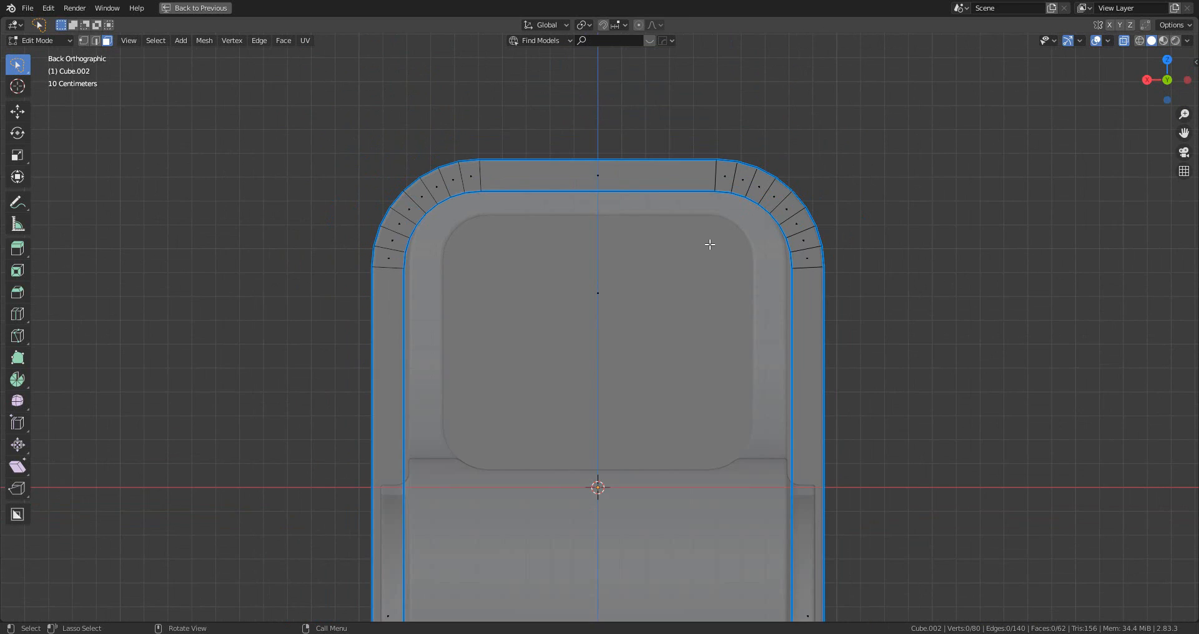
scroll(711, 246, down, 1)
middle_drag(672, 297, 693, 381)
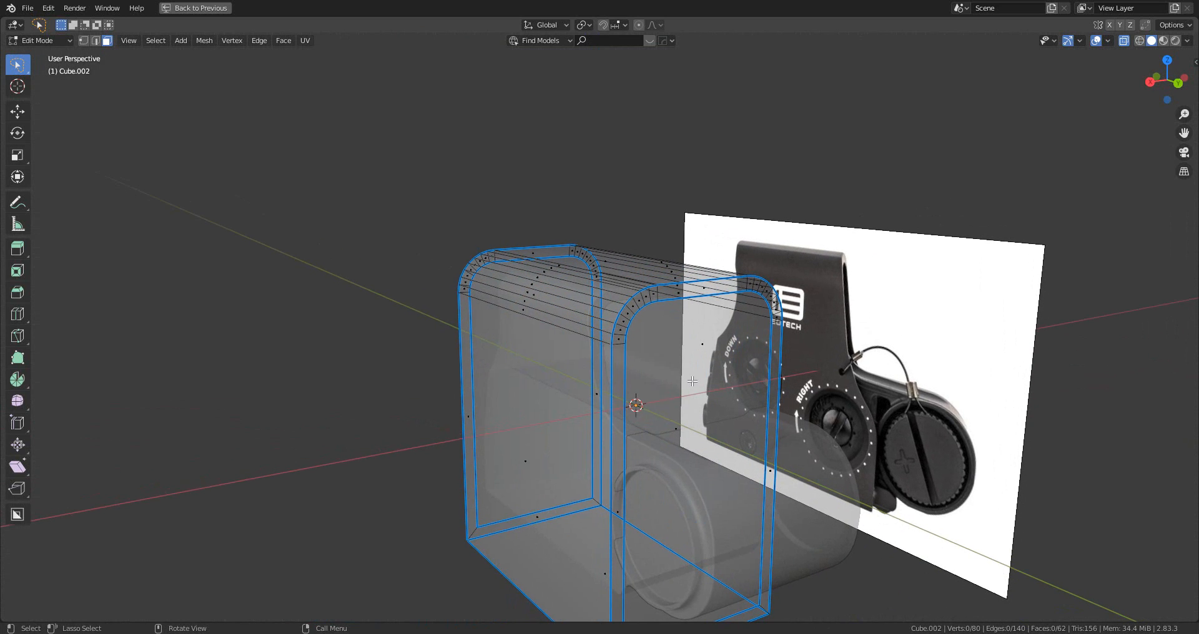
key(ctrl+z)
key(ctrl+z)
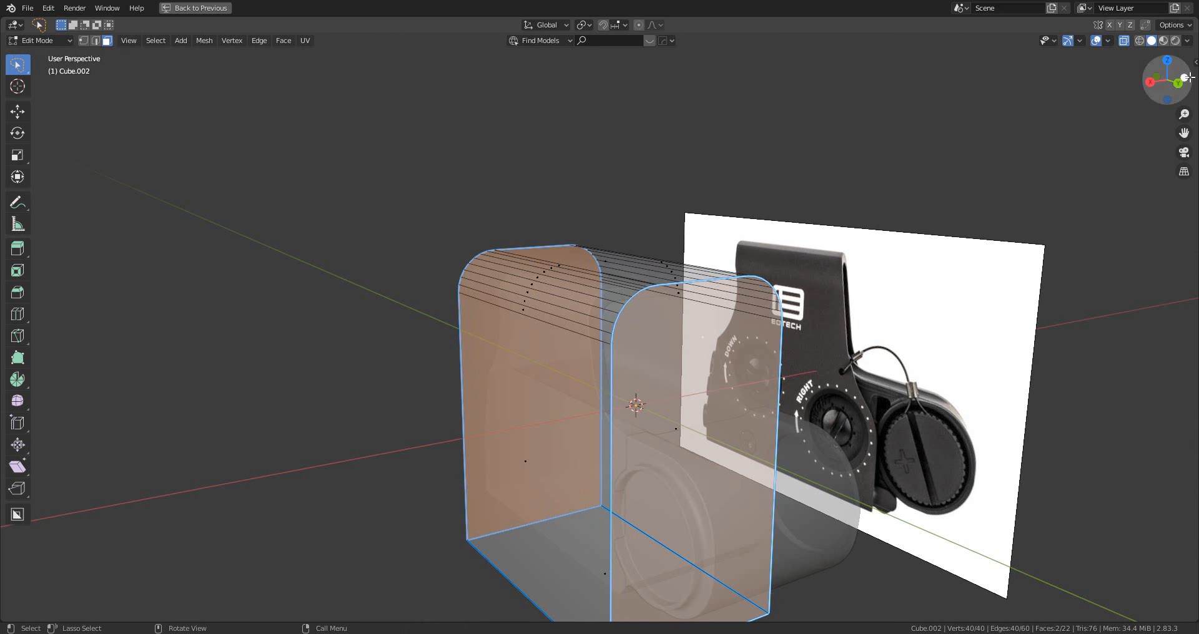
- Inset both end faces by about 0.095 m in back view and scale the inner faces to about 0.985 along X
click(1177, 84)
scroll(895, 219, up, 3)
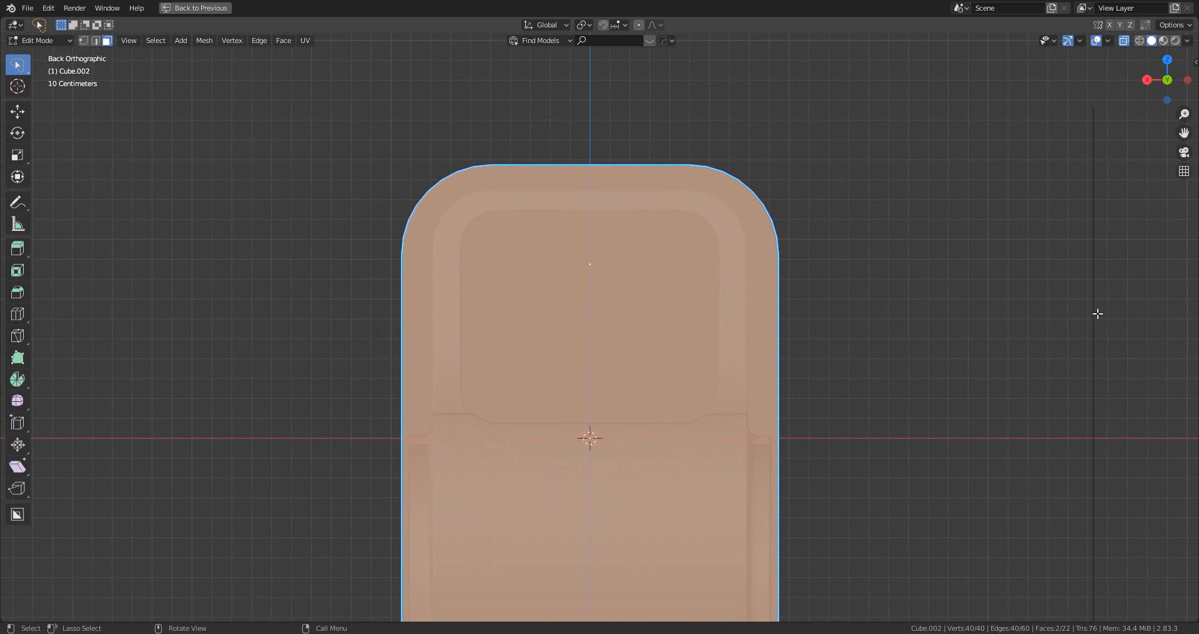
key(i)
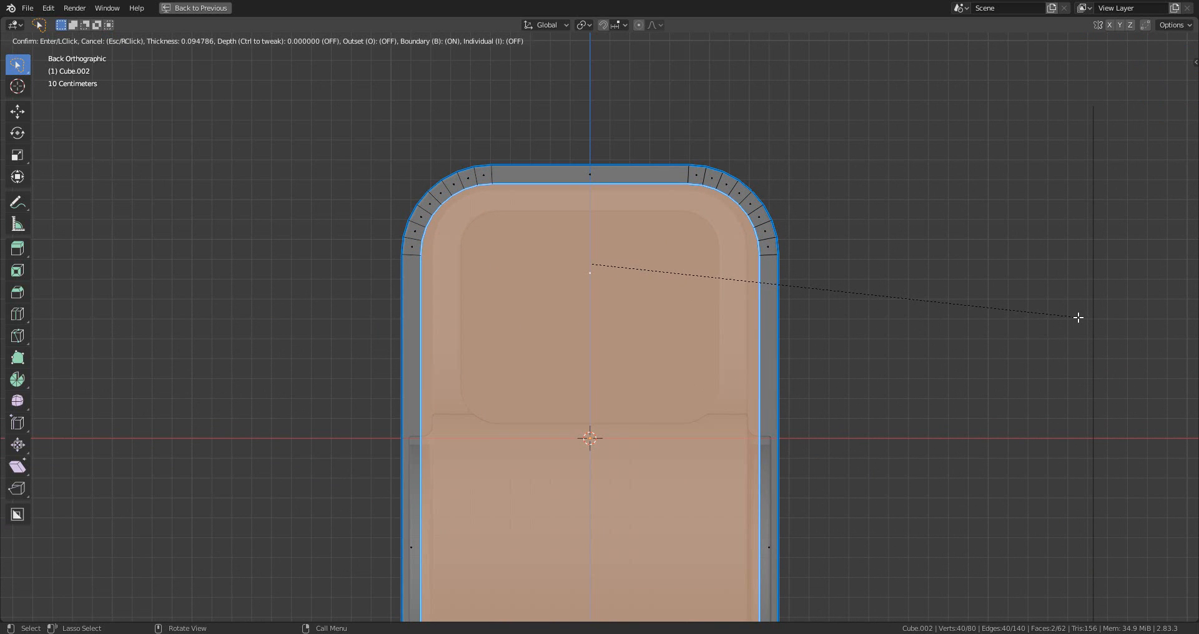
click(1078, 318)
key(s)
key(x)
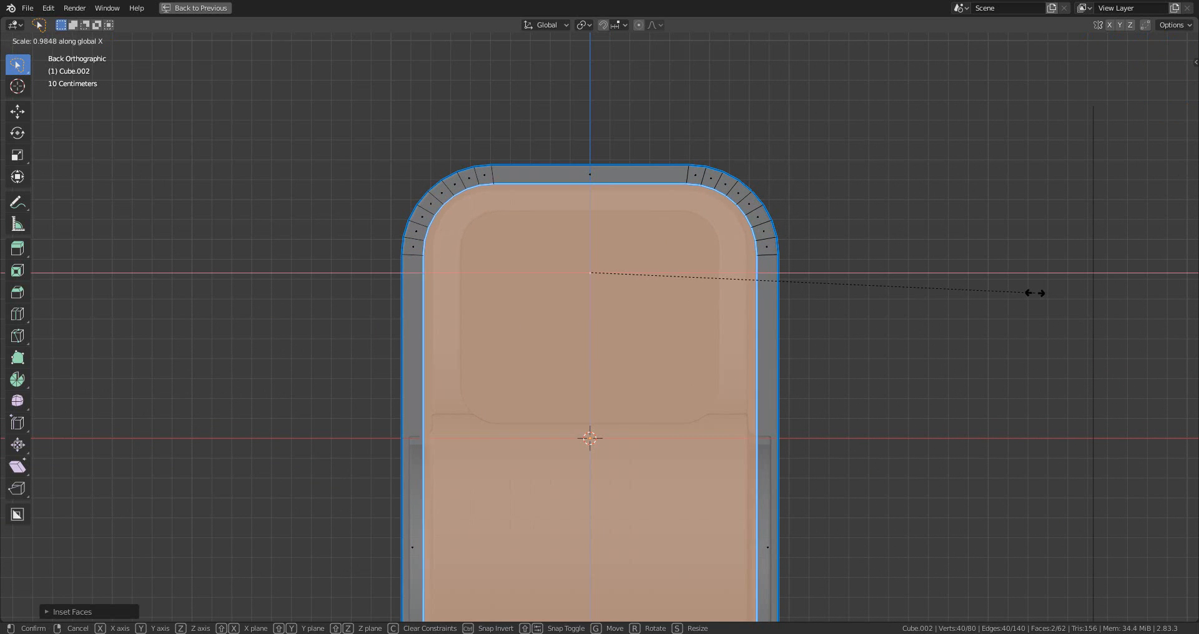
click(1030, 291)
- Bridge the two inset end faces with LoopTools to hollow out the hood, and return to Object Mode
scroll(905, 311, down, 4)
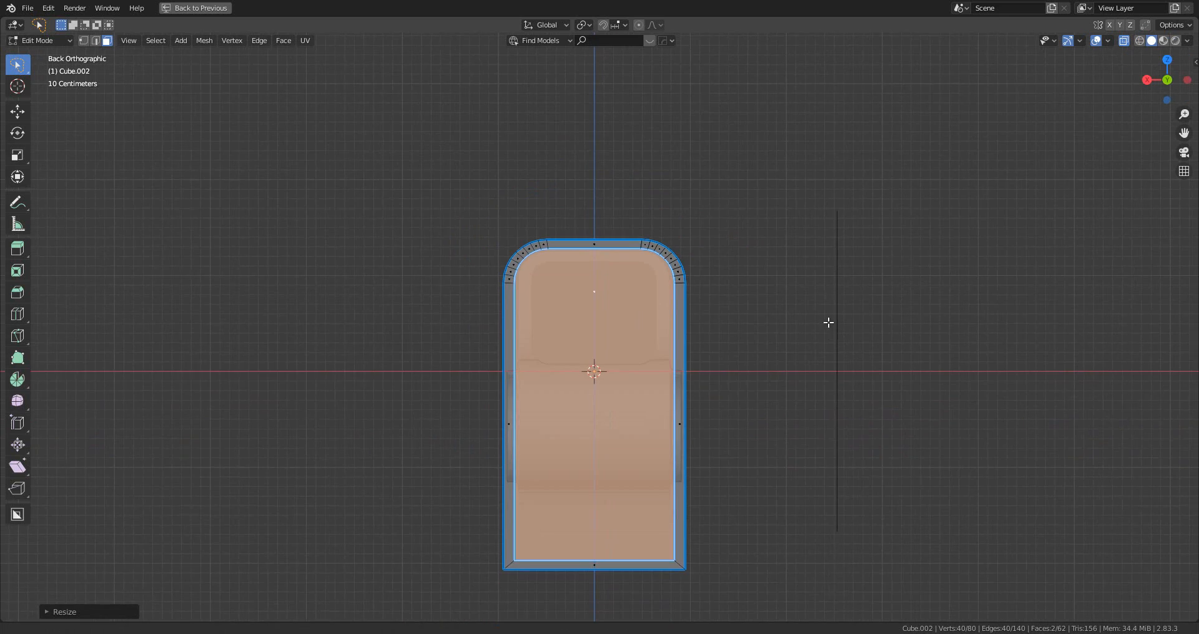
shift+middle_drag(827, 321, 823, 265)
scroll(696, 275, up, 3)
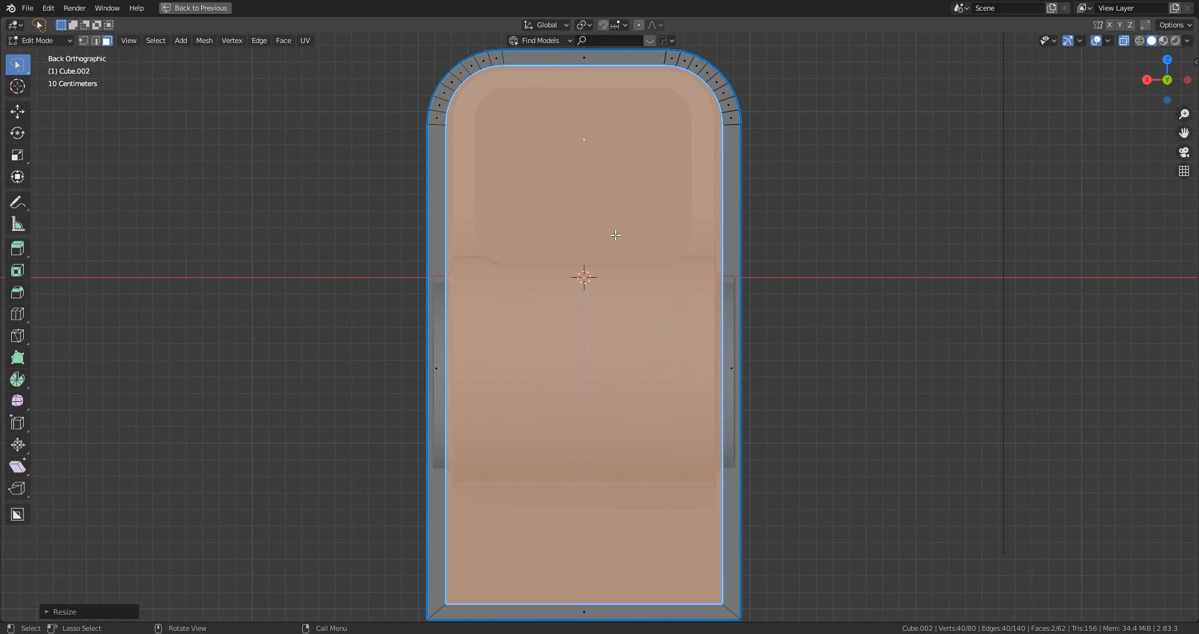
right_click(616, 235)
mouse_move(616, 238)
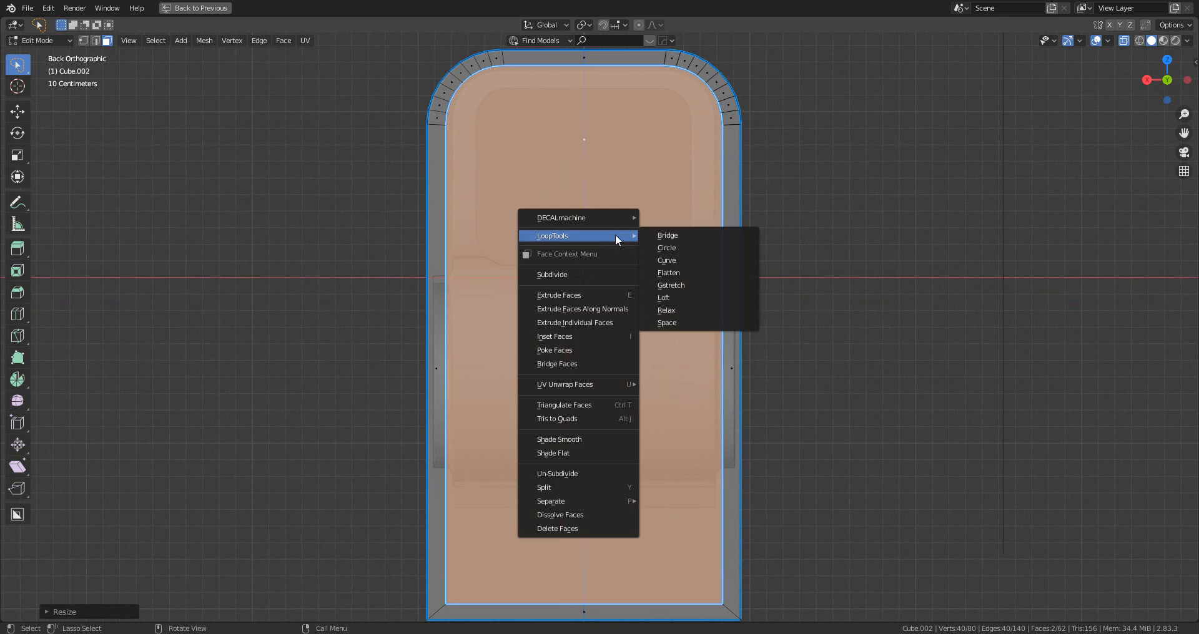
click(667, 236)
scroll(678, 237, down, 4)
middle_drag(672, 235, 765, 275)
key(Tab)
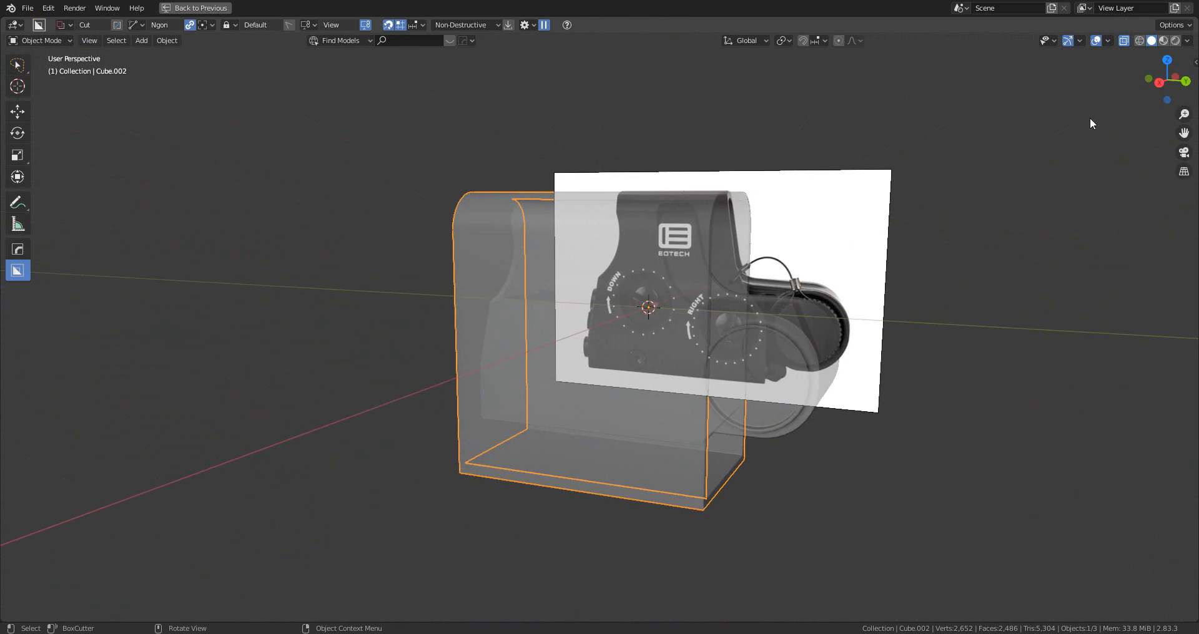
- In right view, cut away the hood's lower part with a BoxCutter box along the reference sight's underside
click(1160, 82)
scroll(868, 306, up, 3)
shift+middle_drag(845, 312, 849, 194)
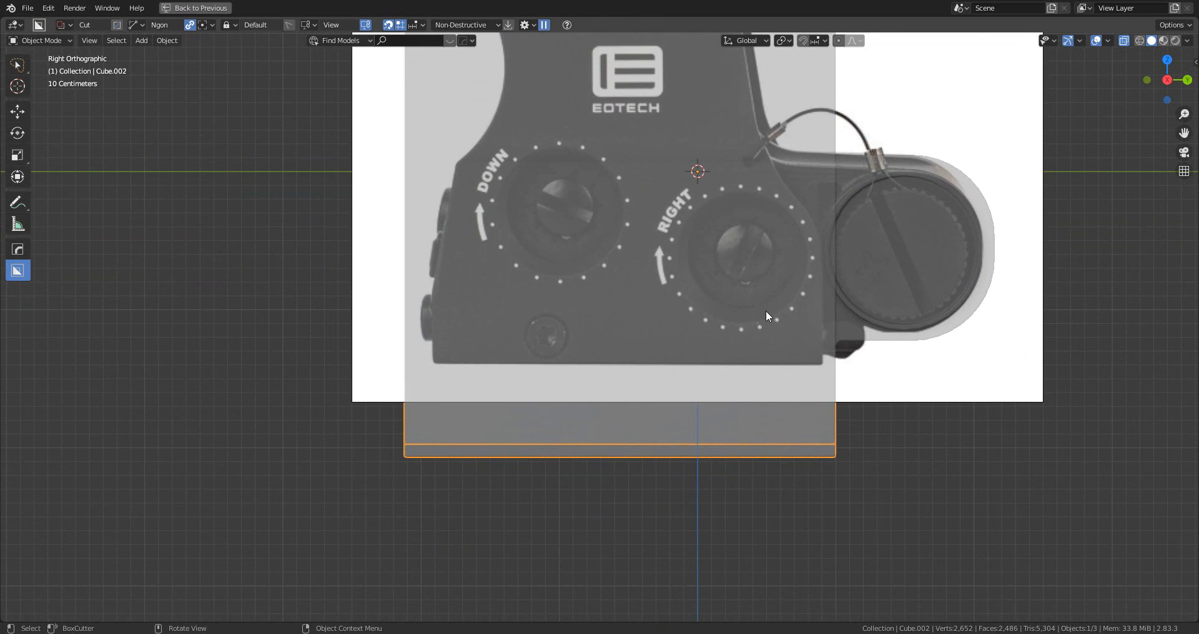
key(d)
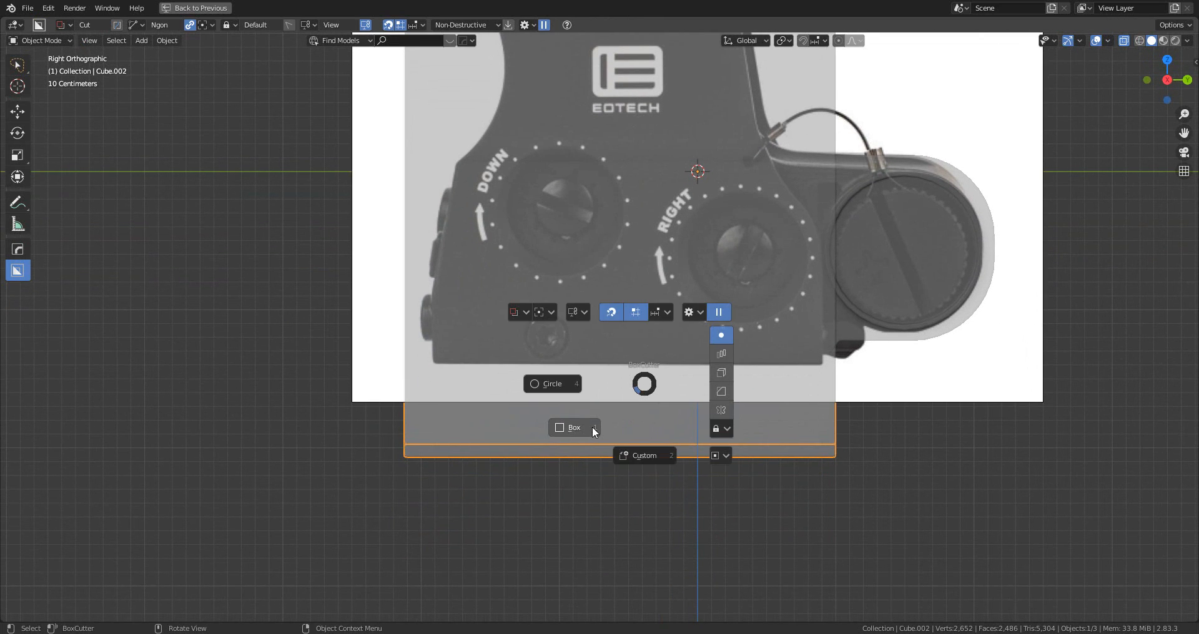
click(592, 425)
drag(281, 565, 960, 369)
click(959, 370)
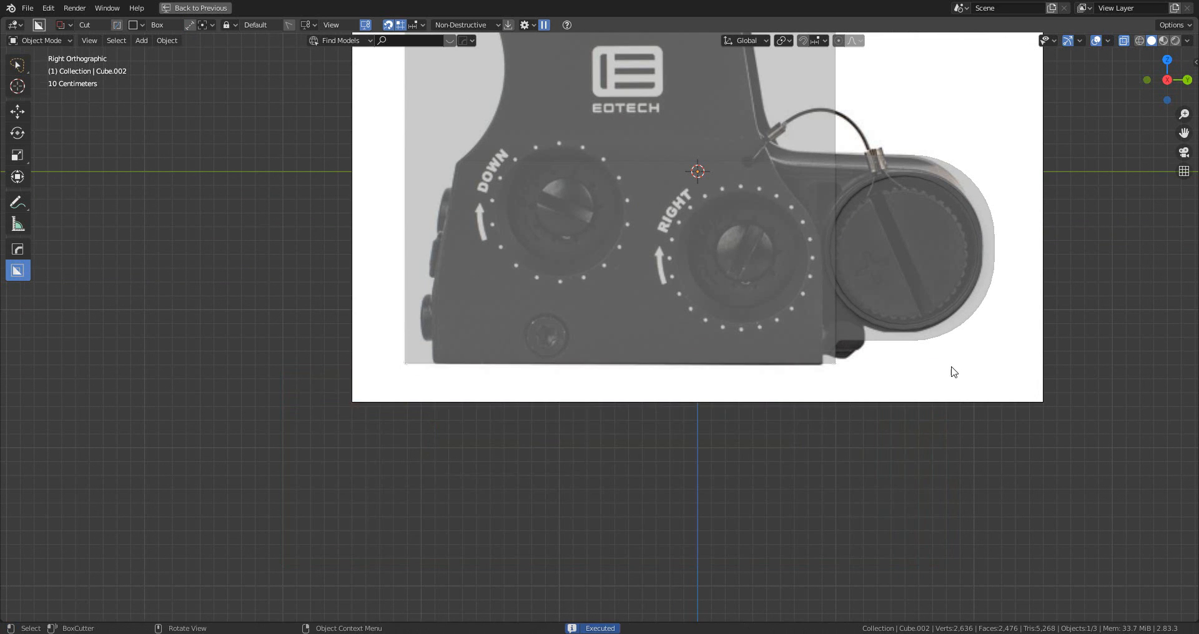
middle_drag(950, 372, 527, 319)
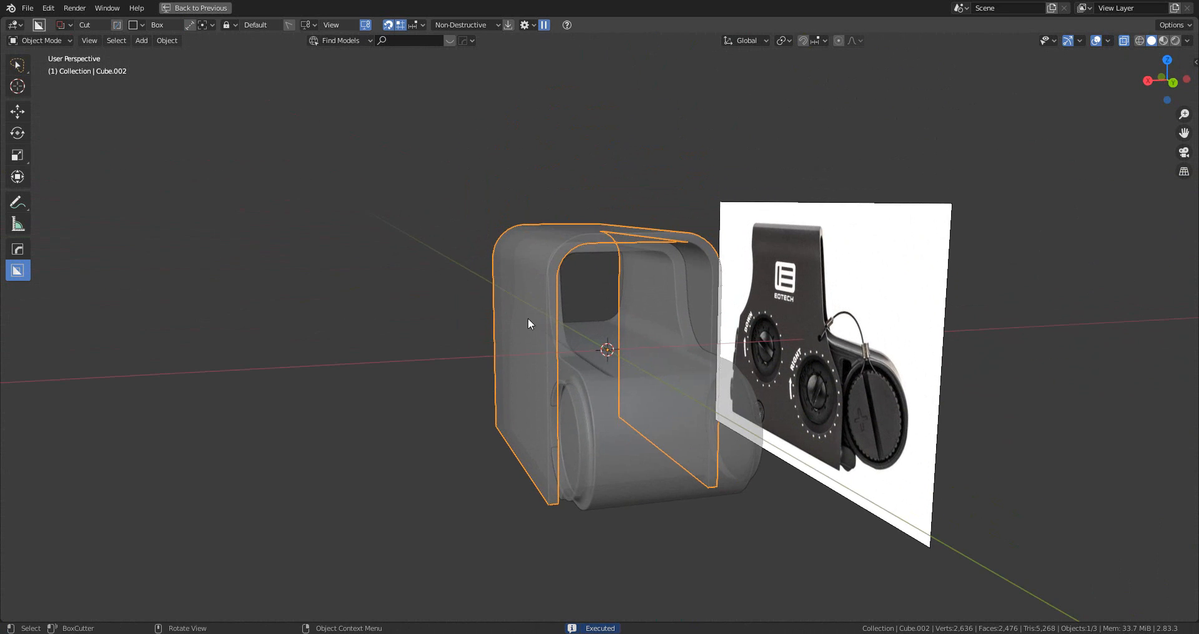
- With X-ray off, sharpen the open-bottomed hood with HOps so the box cut is applied
click(1124, 41)
scroll(522, 279, up, 4)
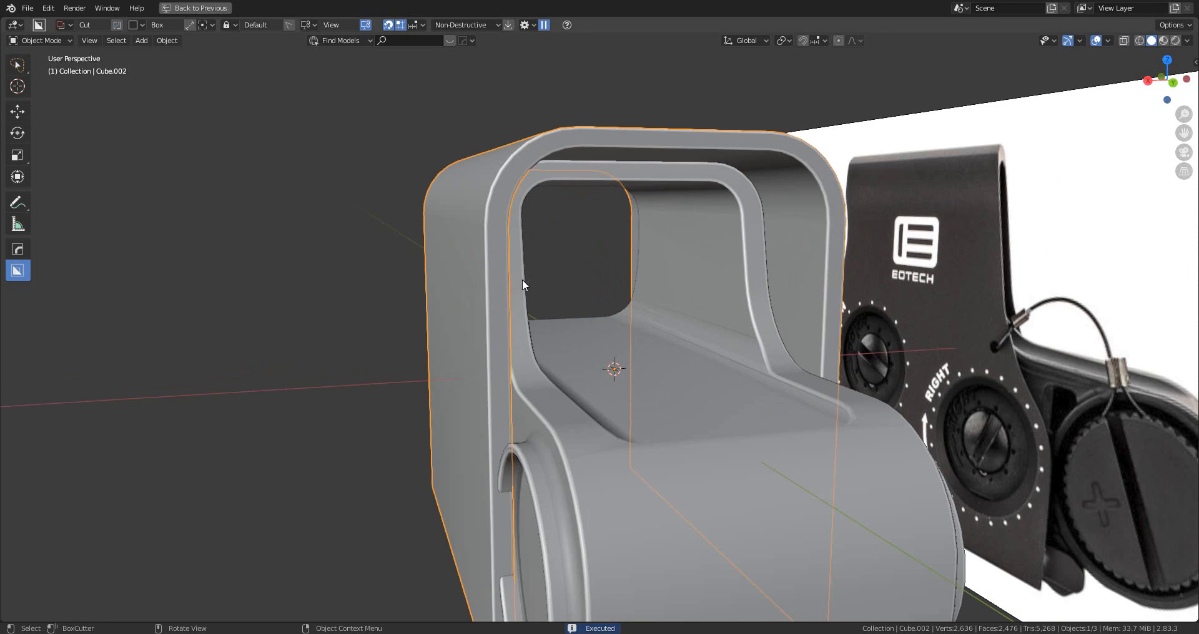
click(455, 269)
click(445, 254)
key(q)
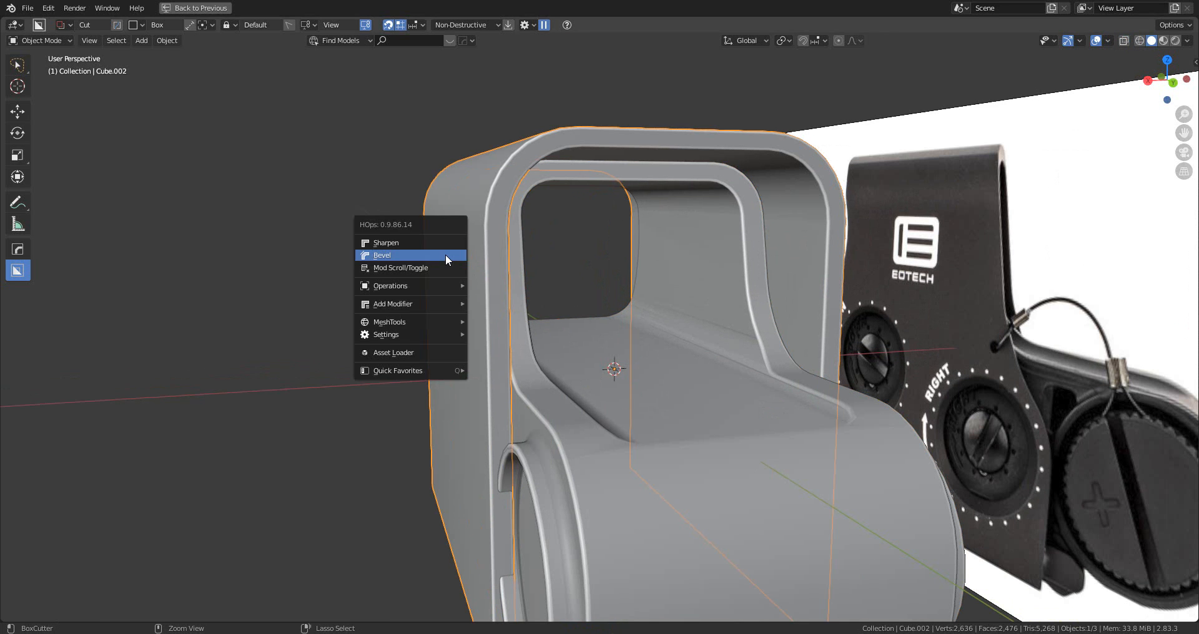
click(437, 242)
scroll(522, 282, down, 5)
middle_drag(522, 283, 620, 281)
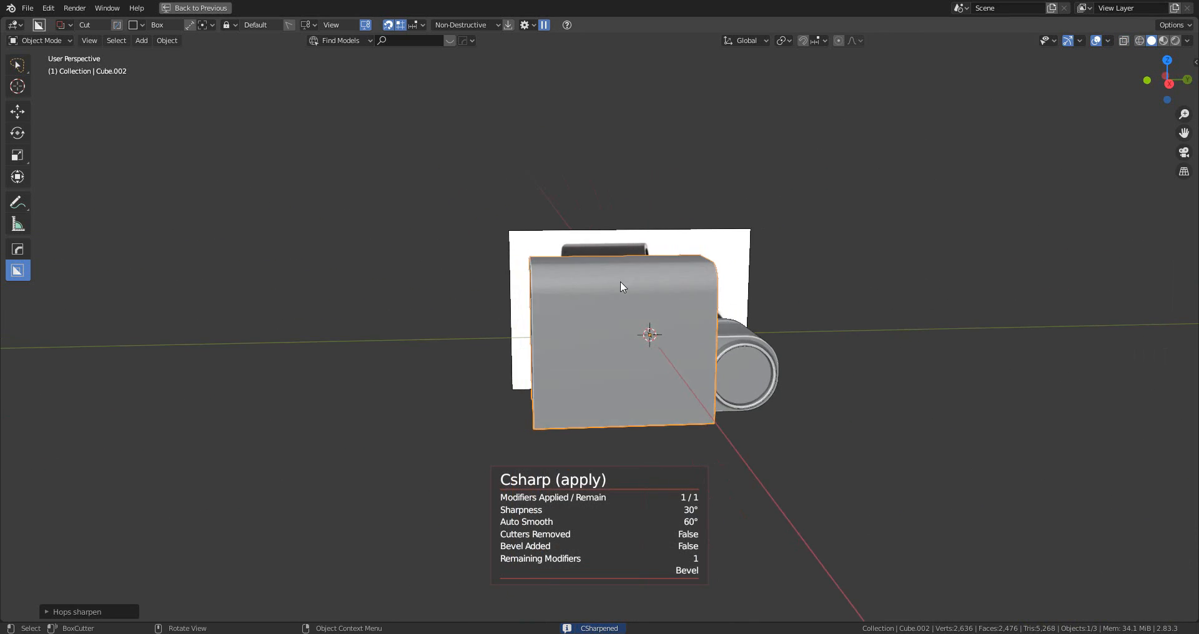
- In right view with X-ray on, cut a BoxCutter circle into the hood's edge opposite the battery compartment
click(1170, 82)
scroll(1075, 55, up, 2)
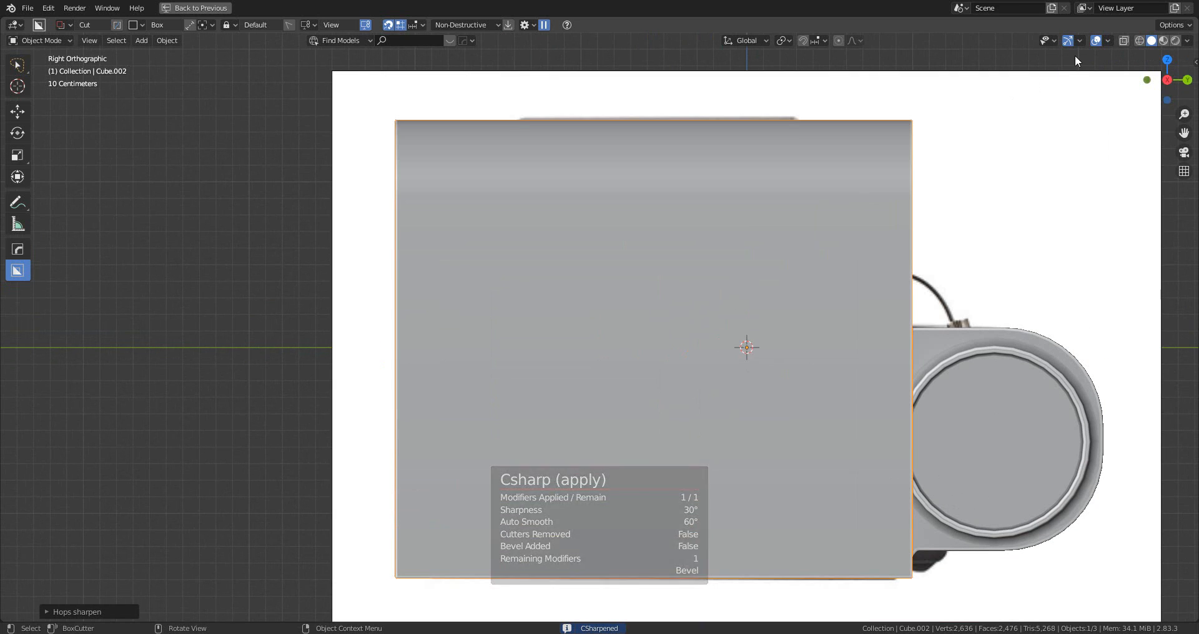
click(1097, 41)
click(1097, 40)
click(1124, 41)
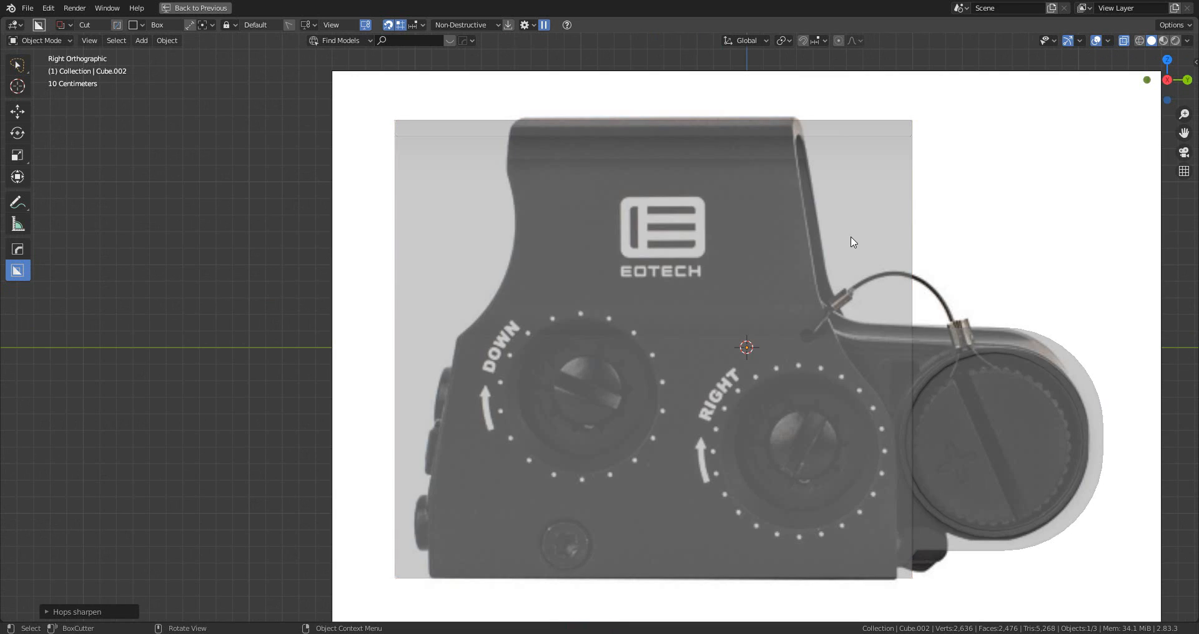
scroll(714, 259, down, 2)
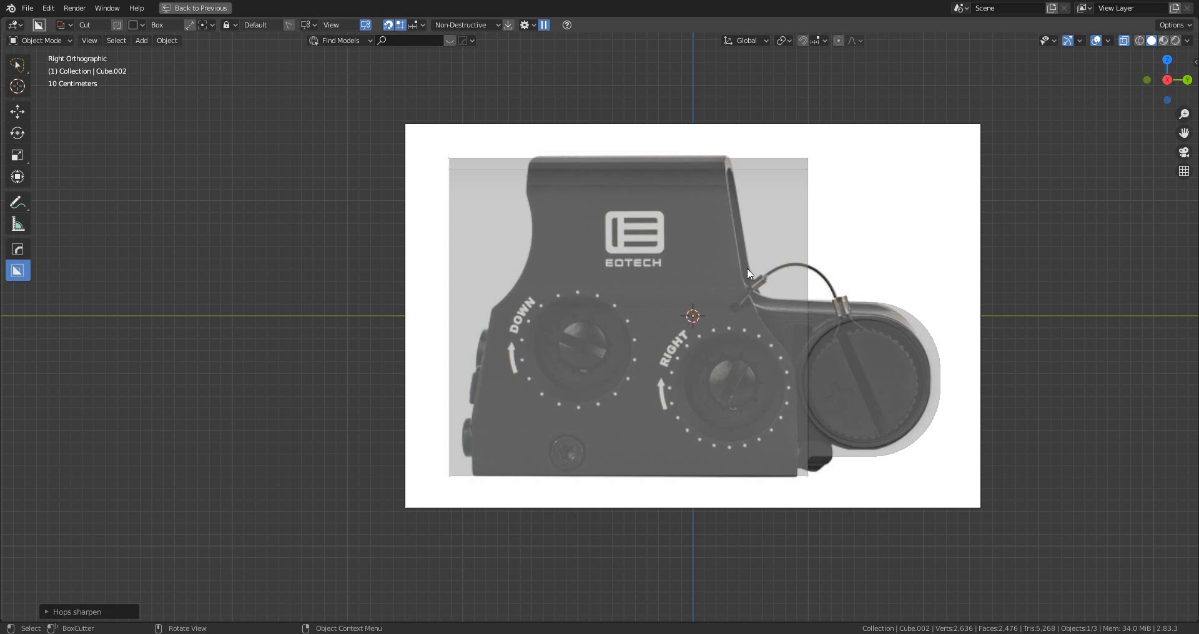
scroll(644, 260, up, 2)
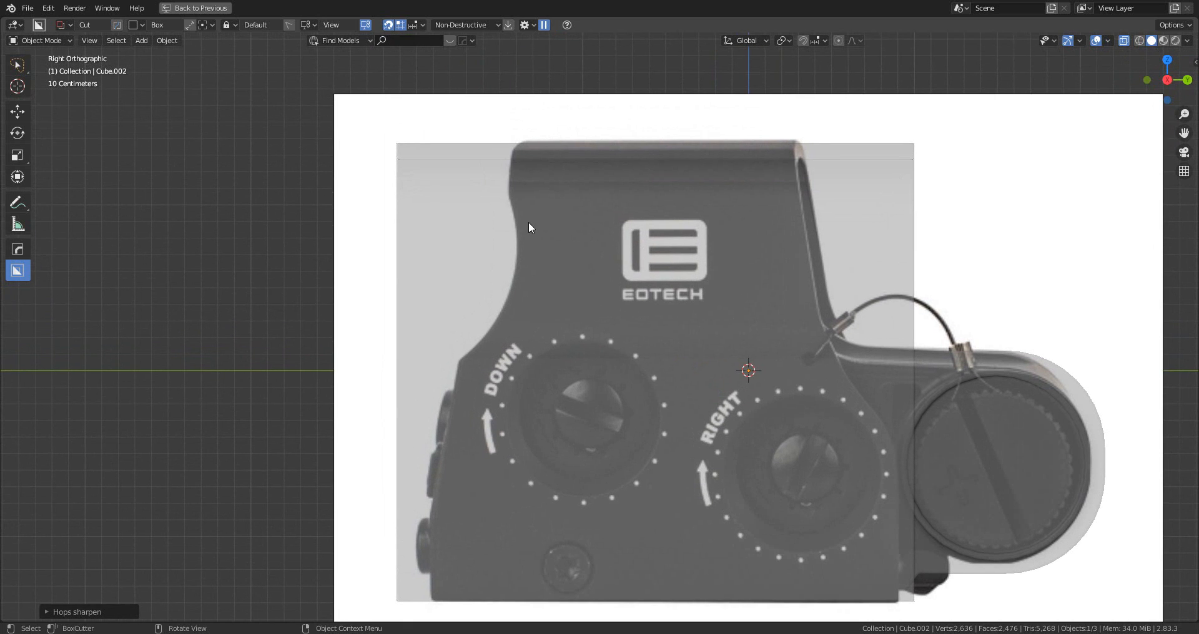
key(d)
click(396, 268)
drag(493, 278, 566, 302)
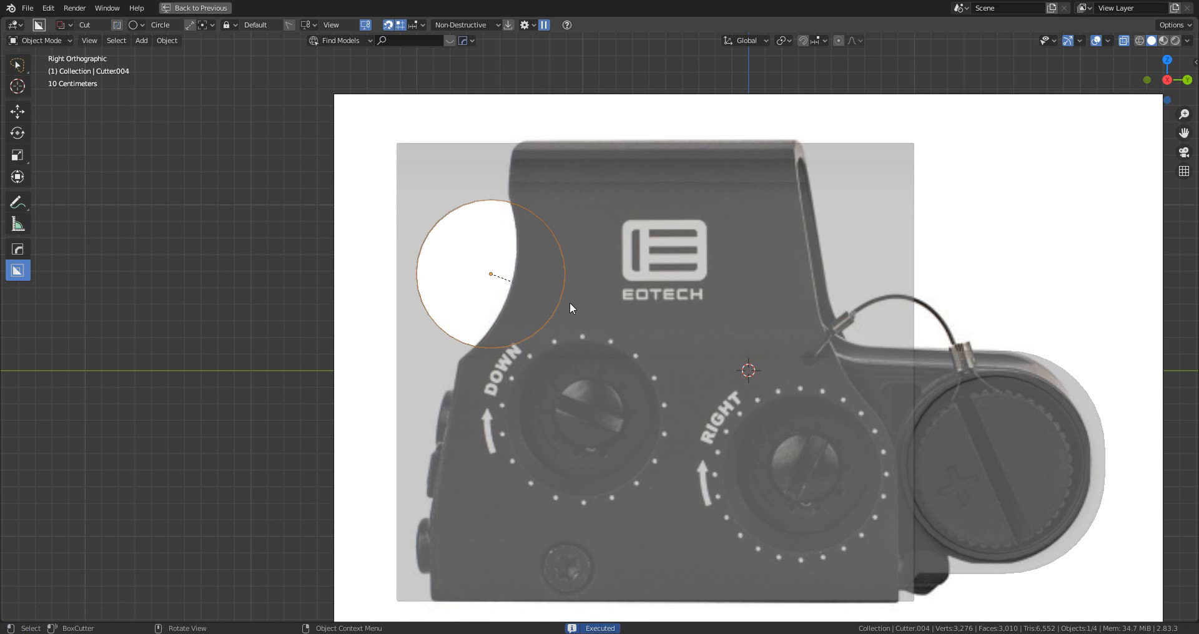
- Move the circle cutter about -0.29 m in Y and 0.12 m in Z, stretch it along Z, and rotate it slightly
key(g)
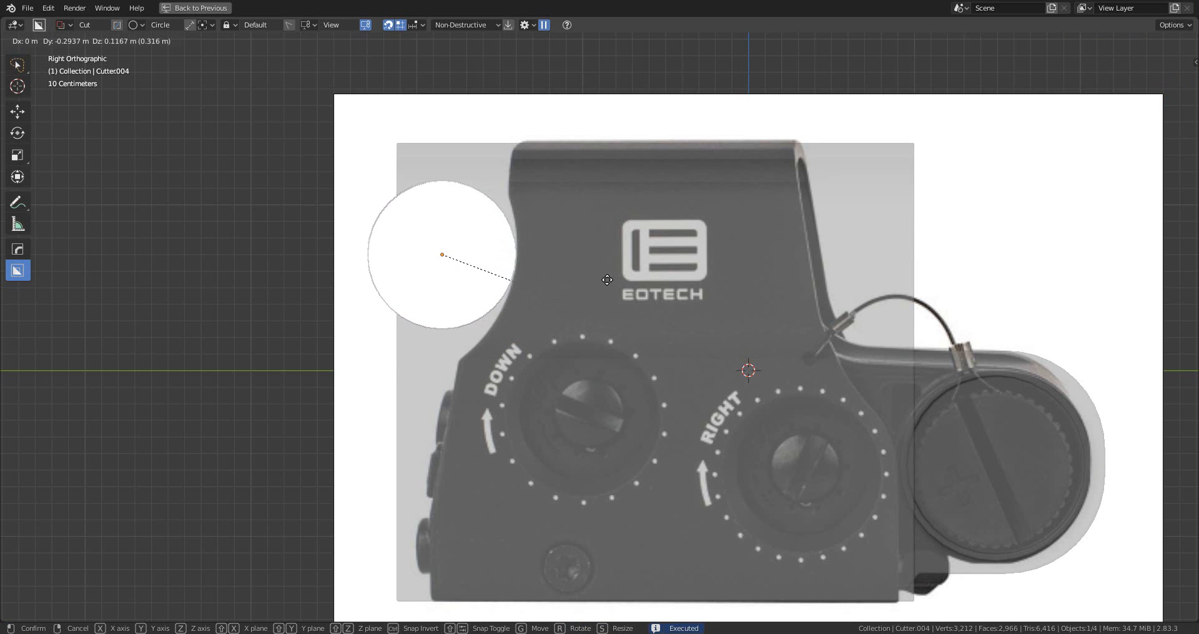
click(607, 280)
key(s)
key(z)
click(662, 306)
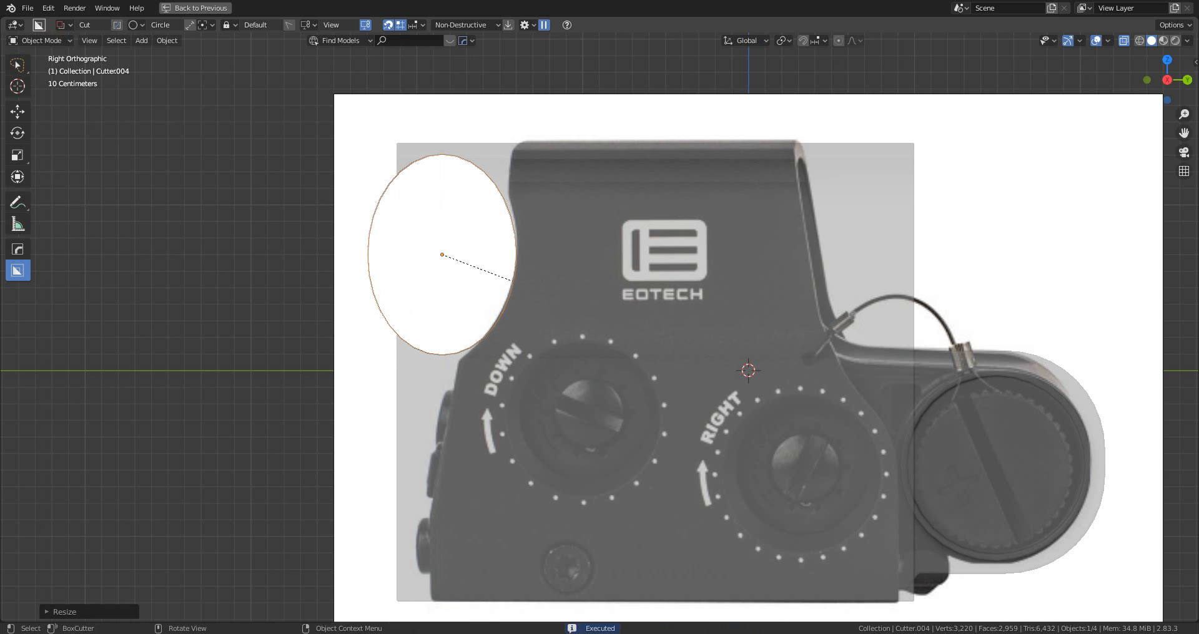
key(s)
key(z)
click(670, 312)
key(r)
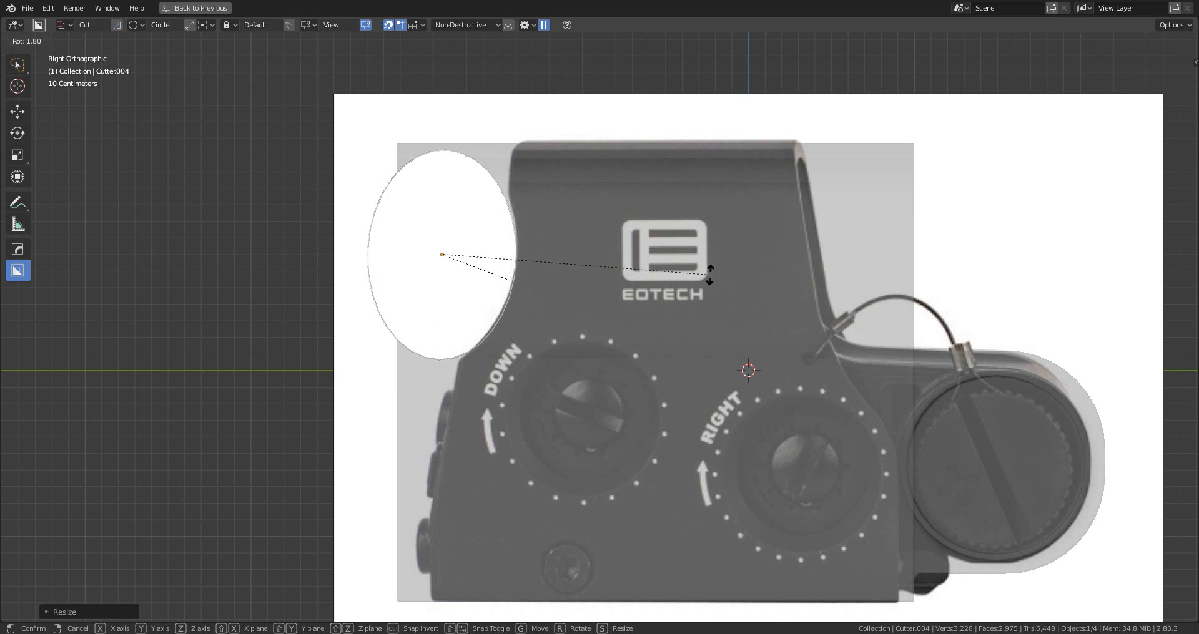
click(721, 301)
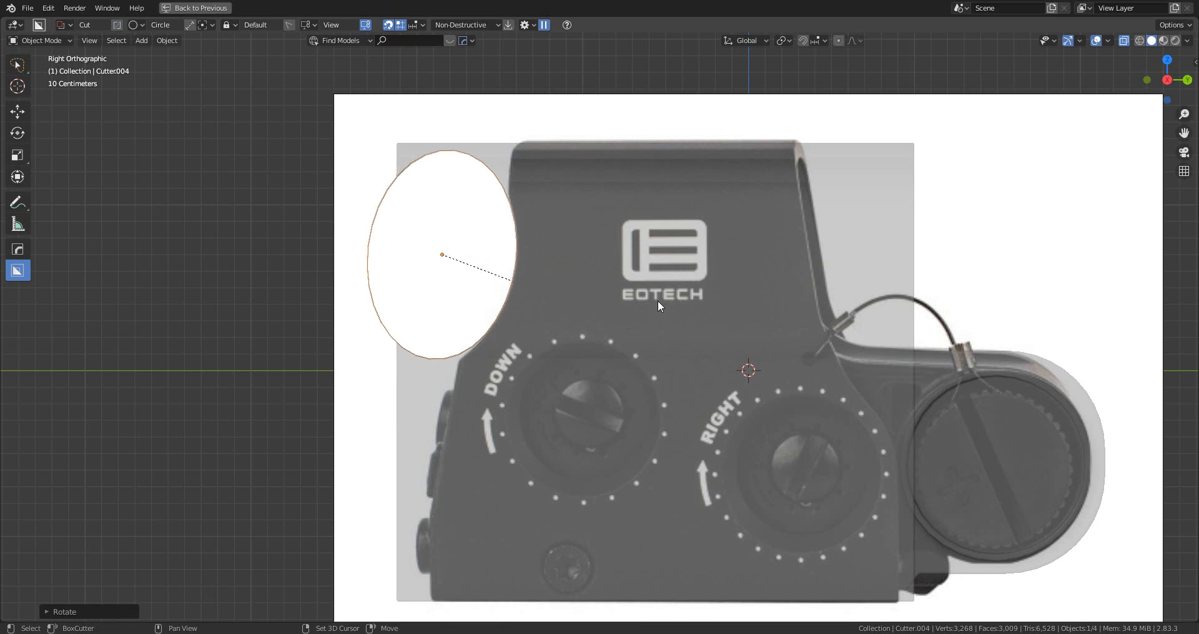
- Stretch the oval cutter a little more along Z, nudge it onto the reference's concave curve, and hide it
shift+middle_drag(658, 301, 668, 264)
key(s)
key(z)
click(680, 265)
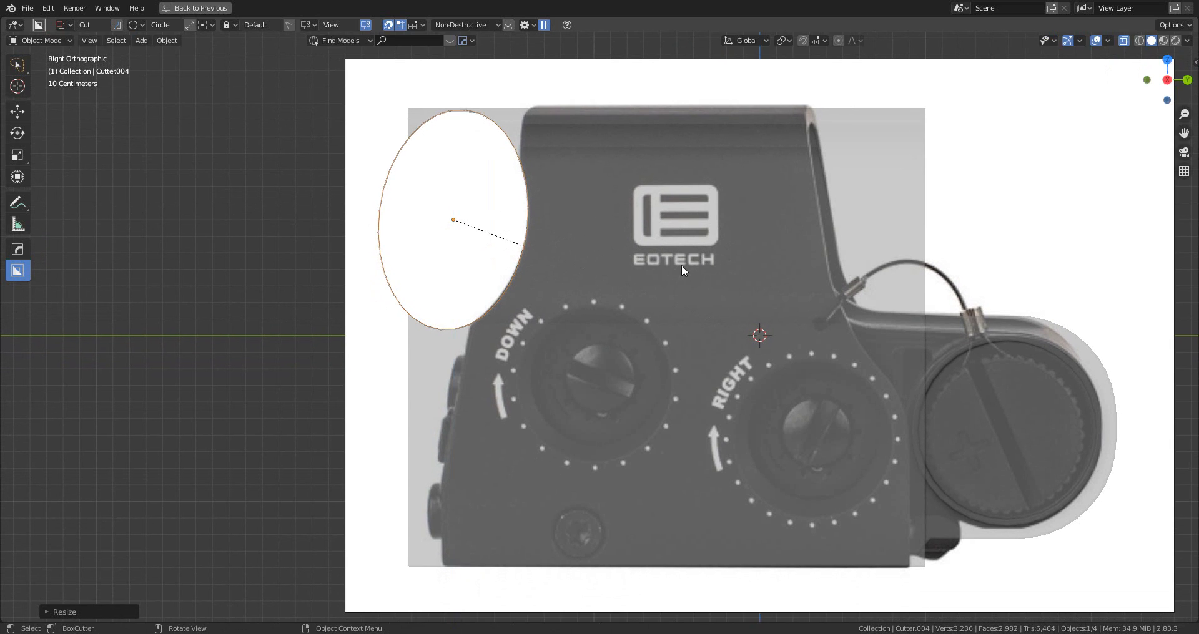
key(g)
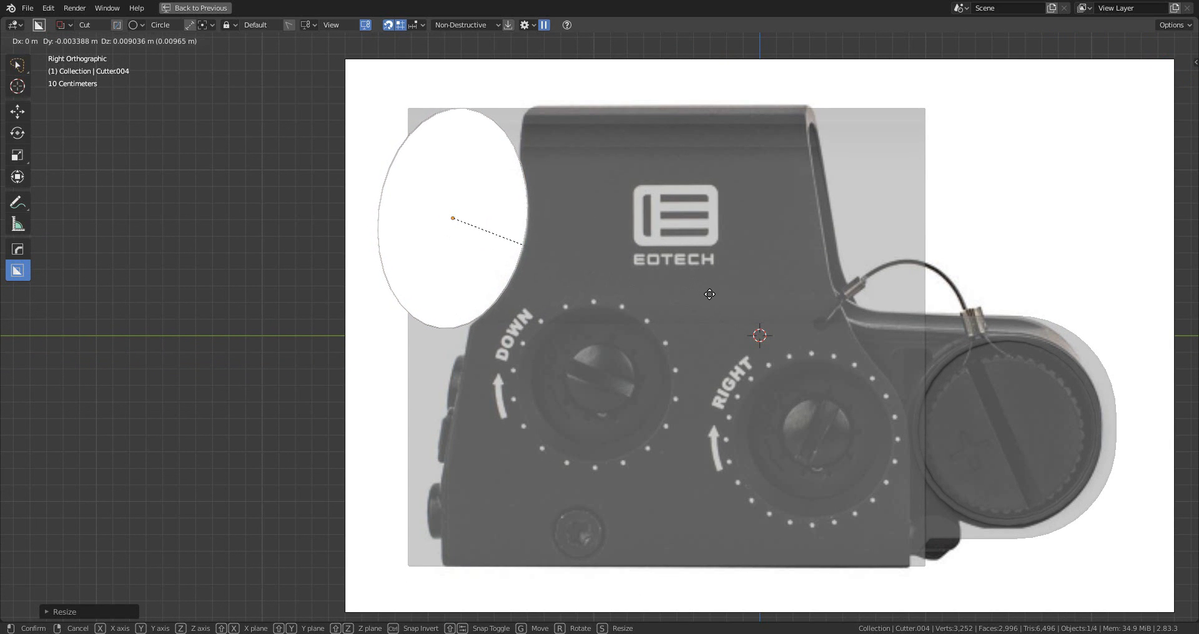
click(711, 294)
scroll(678, 287, down, 3)
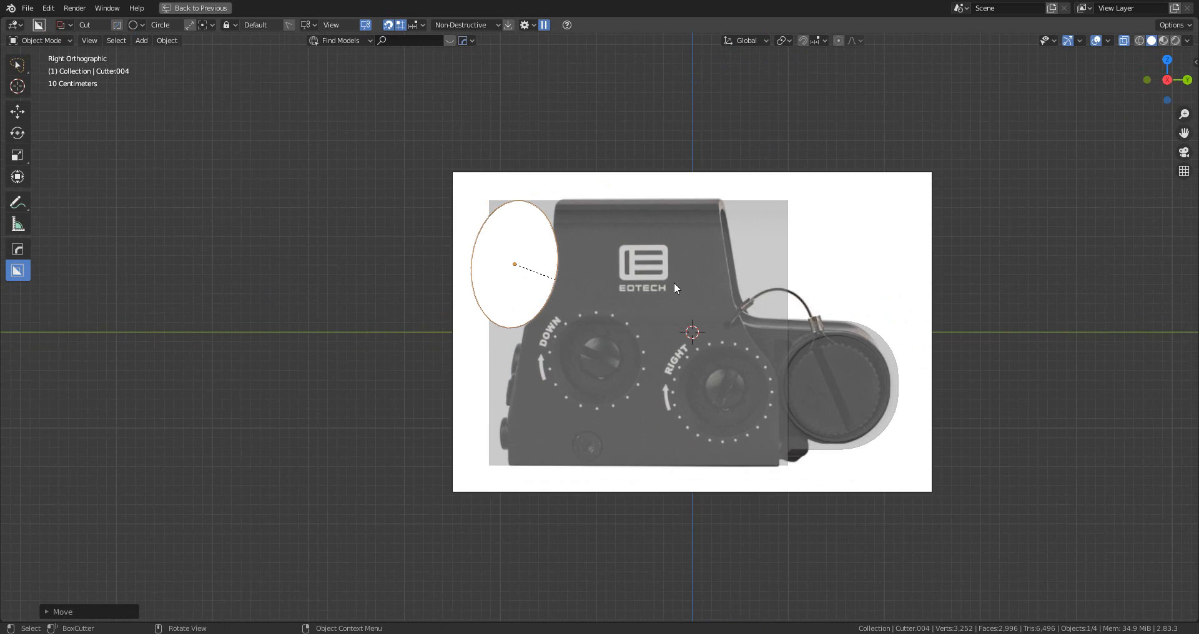
scroll(674, 283, up, 3)
shift+middle_drag(614, 226, 637, 271)
key(h)
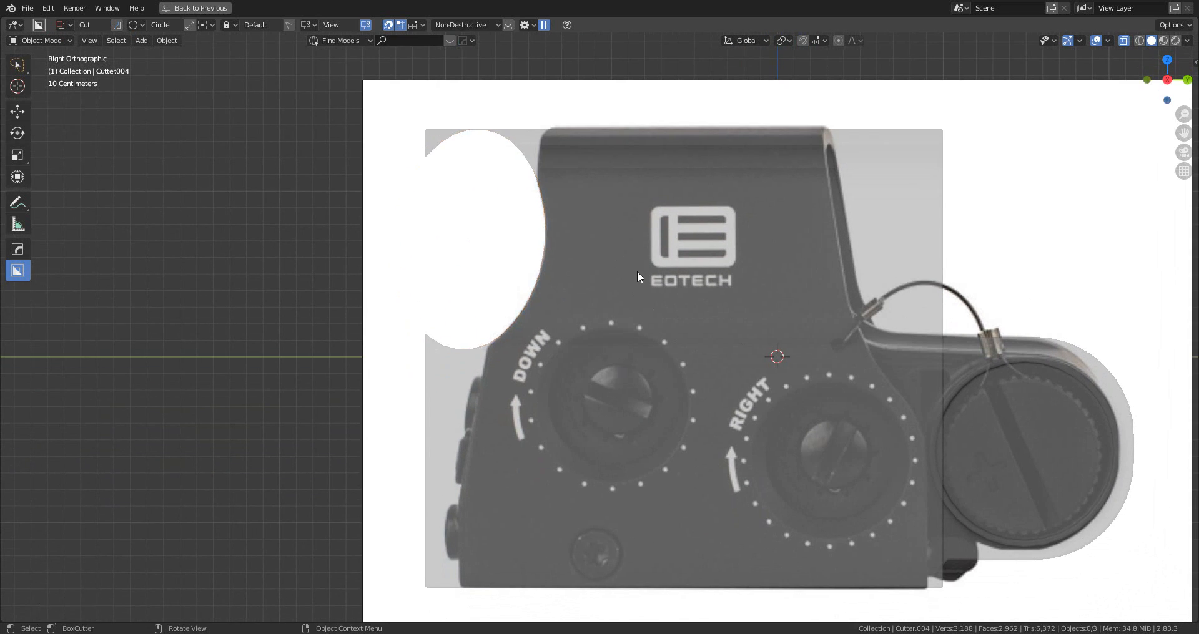
- Switch the BoxCutter shape to Ngon and return to right view
scroll(599, 239, down, 4)
middle_drag(719, 269, 624, 276)
click(583, 269)
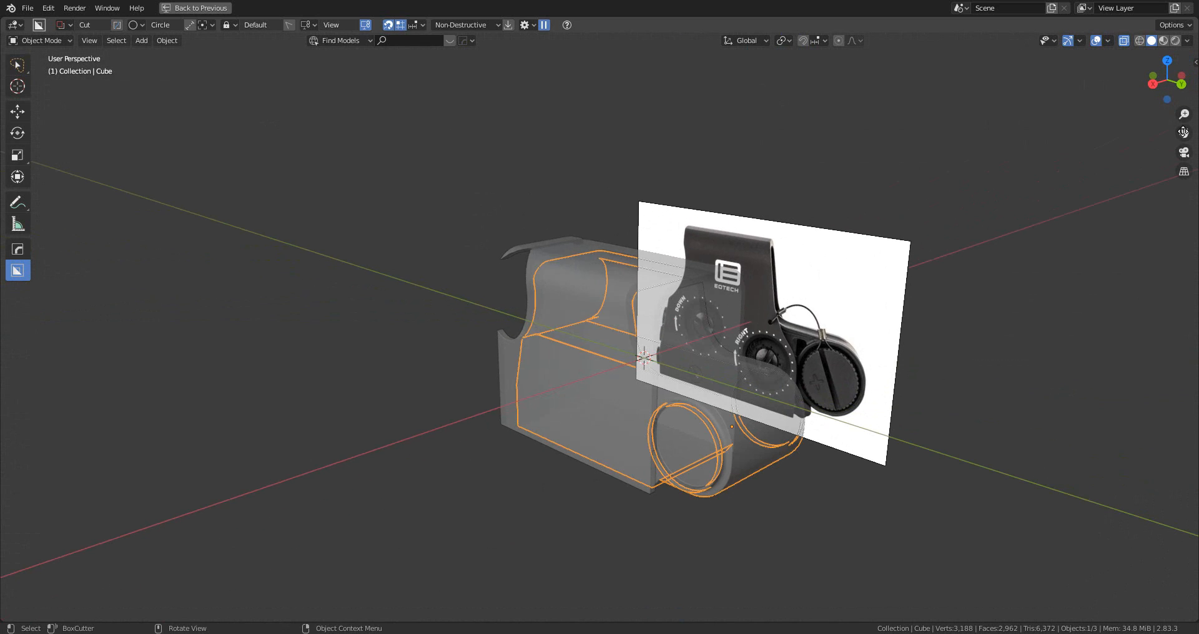
click(1153, 84)
shift+middle_drag(667, 313, 657, 262)
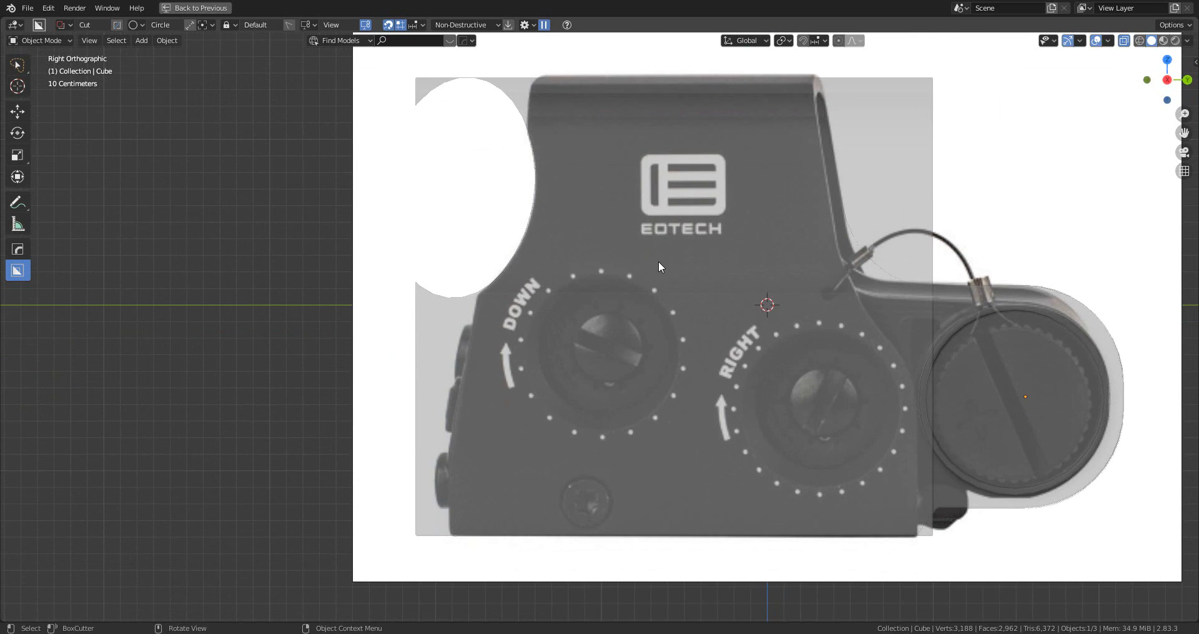
key(d)
click(646, 339)
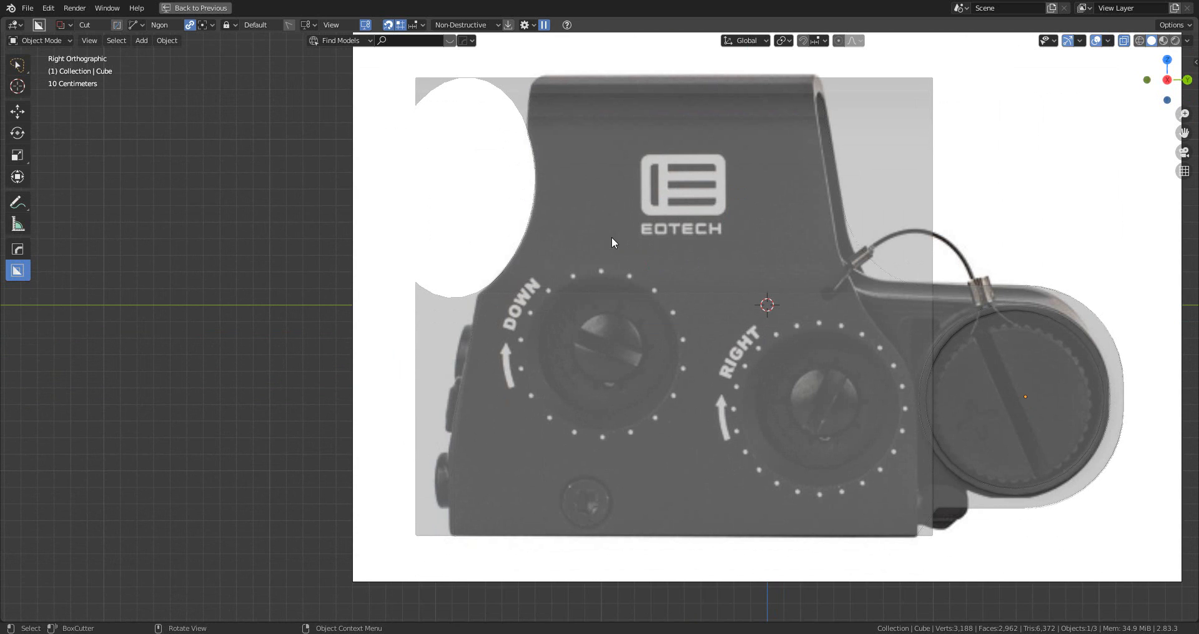
click(534, 63)
click(526, 143)
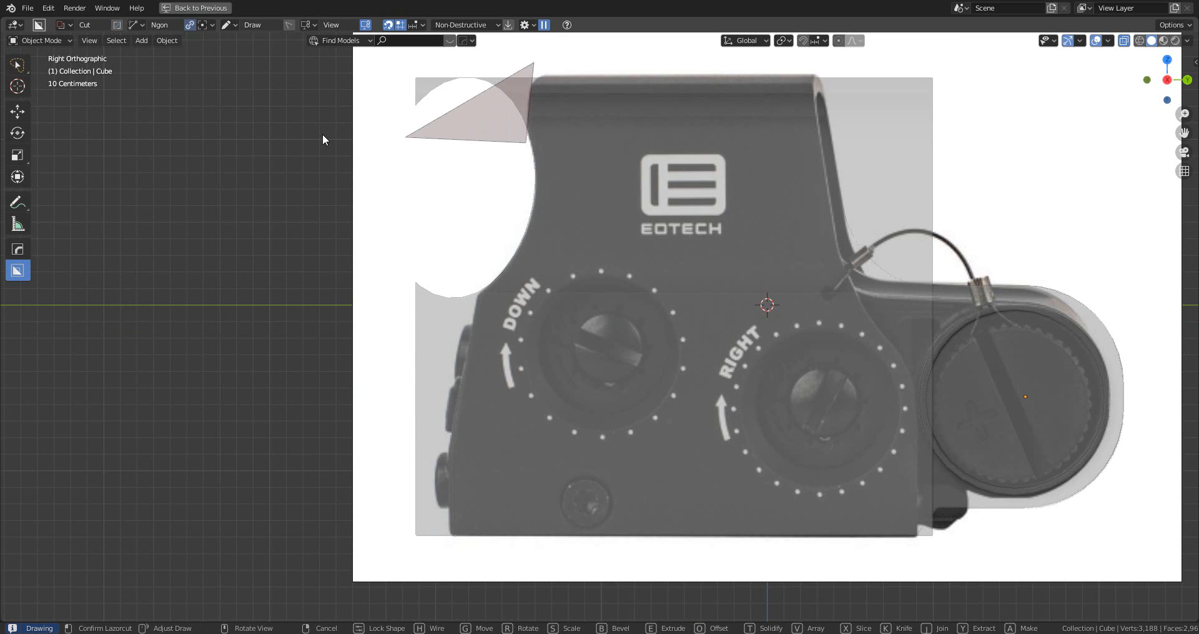
click(299, 133)
double_click(373, 64)
click(373, 63)
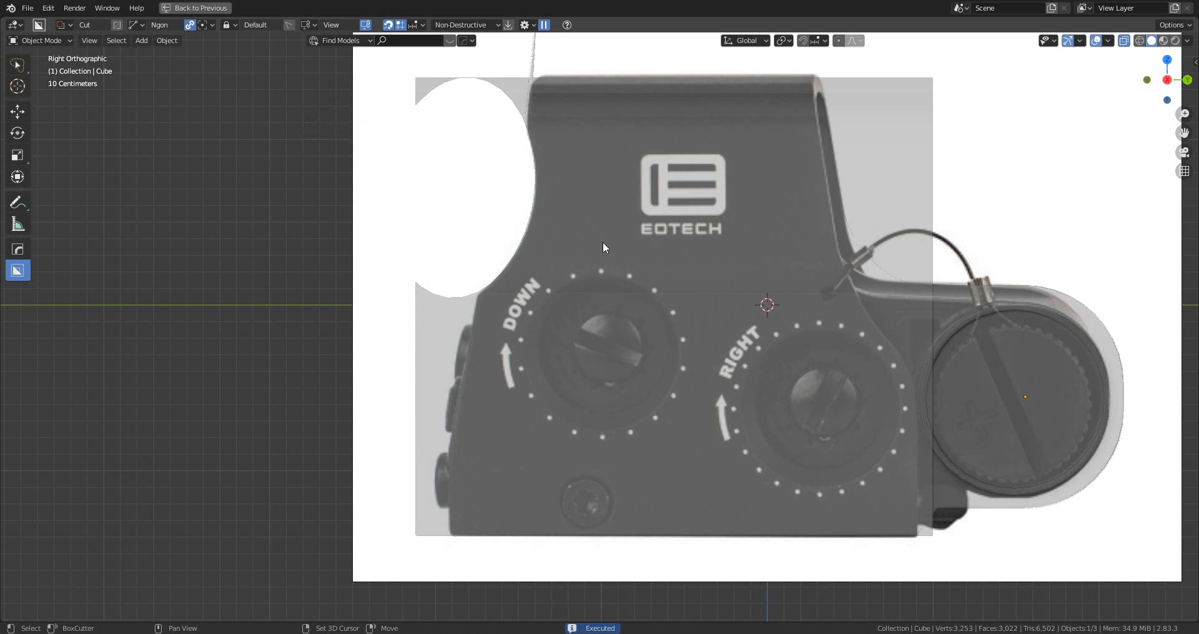
shift+middle_drag(603, 242, 610, 313)
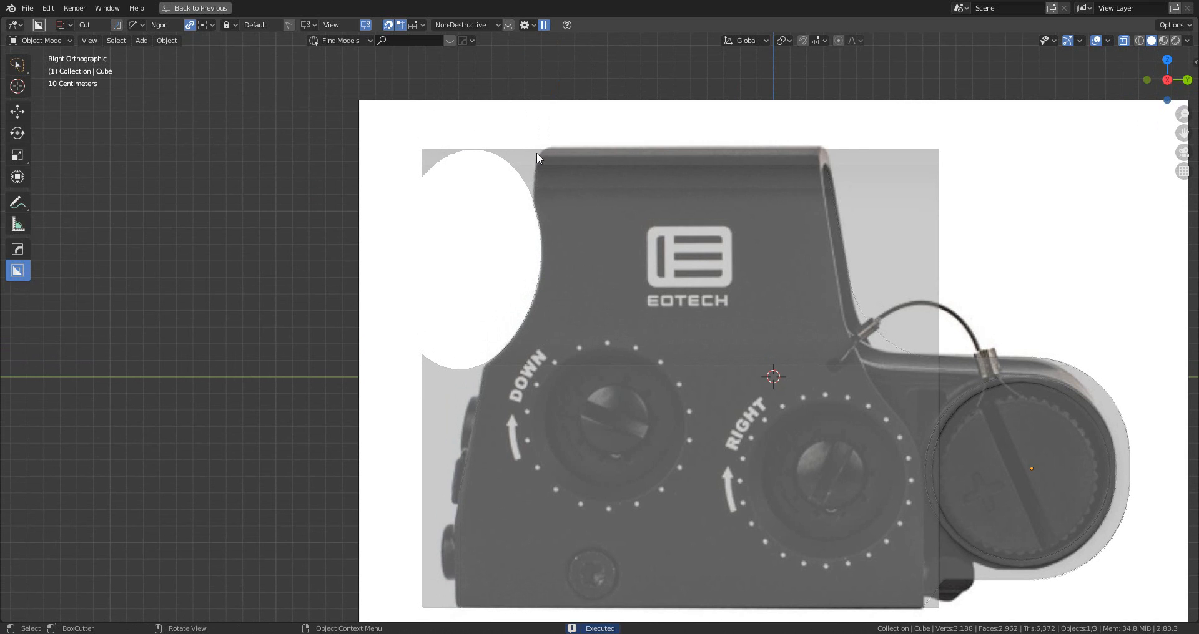
- Try to cut the upper corner beside the oval notch with a four-point Ngon on the selected inner body
click(544, 122)
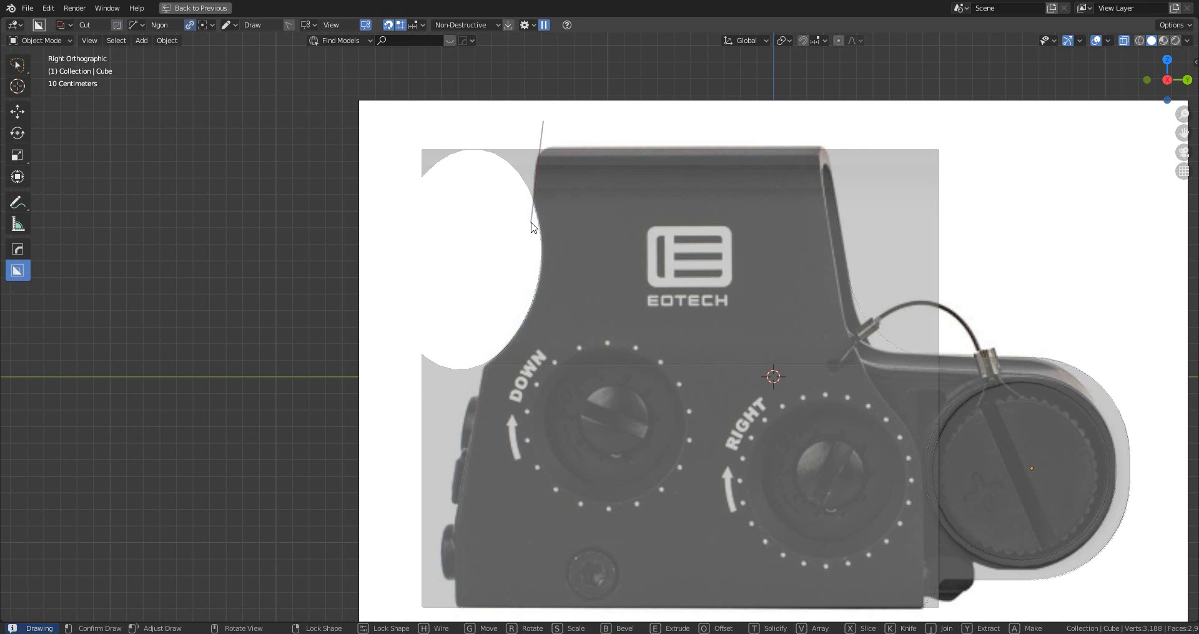
click(531, 224)
click(361, 232)
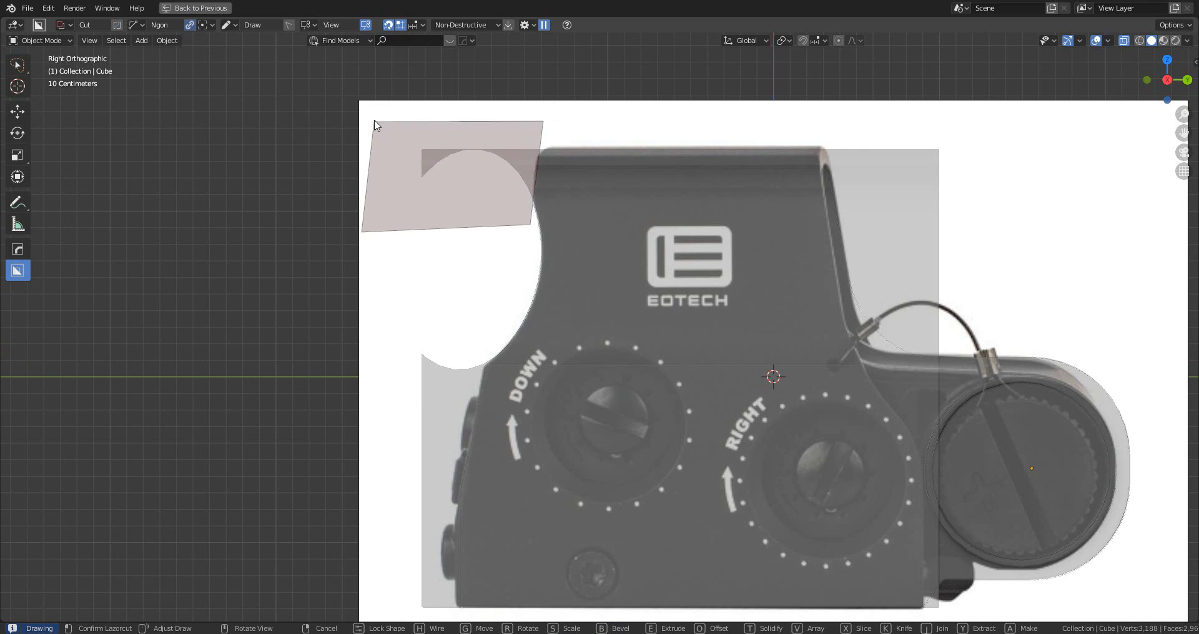
click(374, 121)
scroll(431, 168, down, 2)
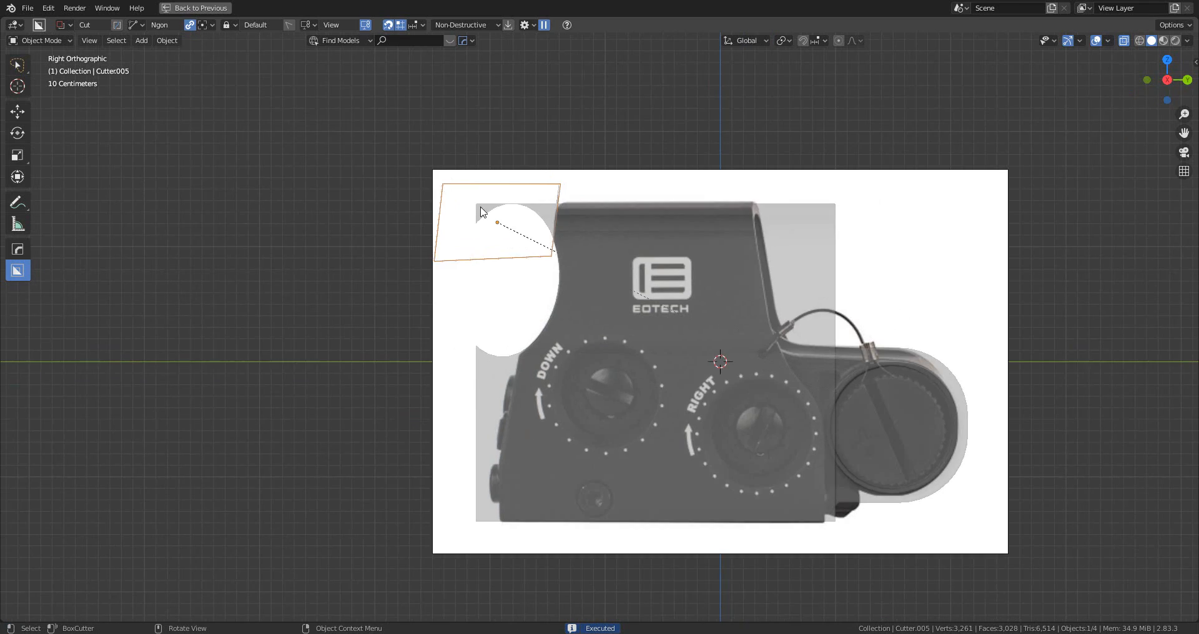
- Try moving the Ngon cutter along the Y axis to check which object it cuts
middle_drag(525, 235, 649, 343)
scroll(650, 343, up, 1)
key(g)
key(y)
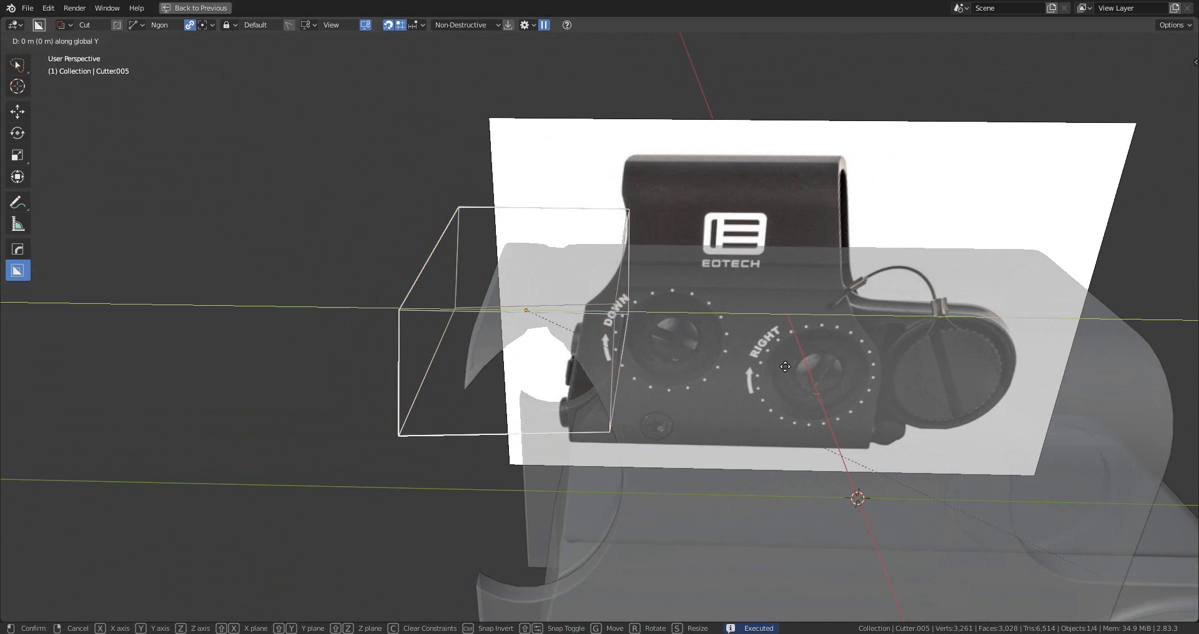
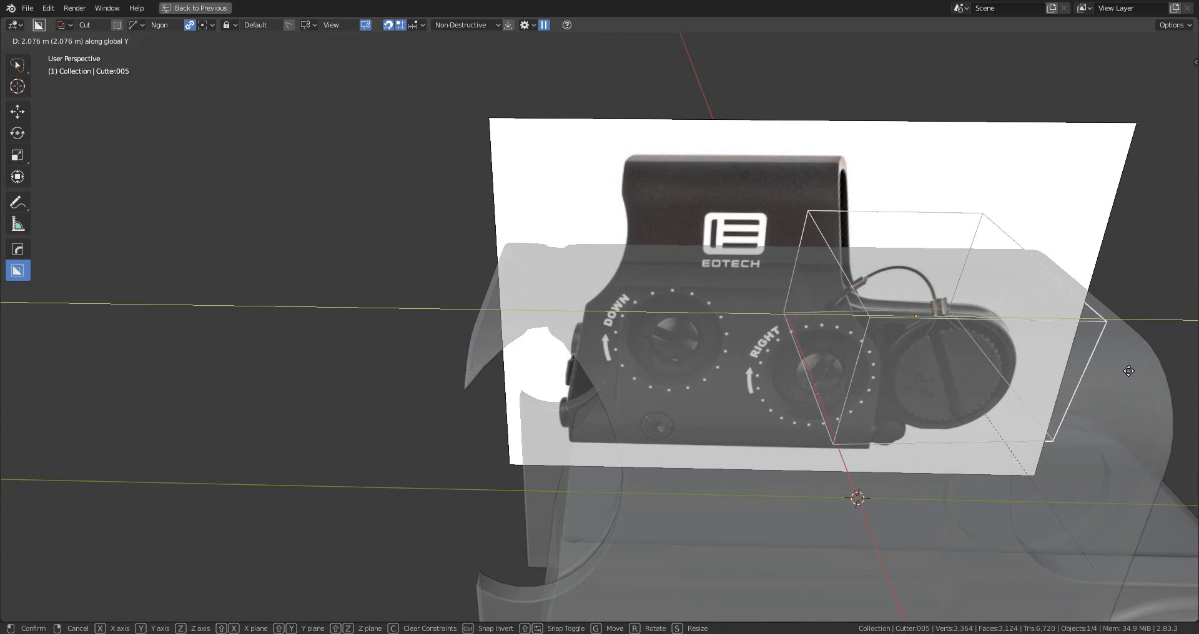
click(697, 339)
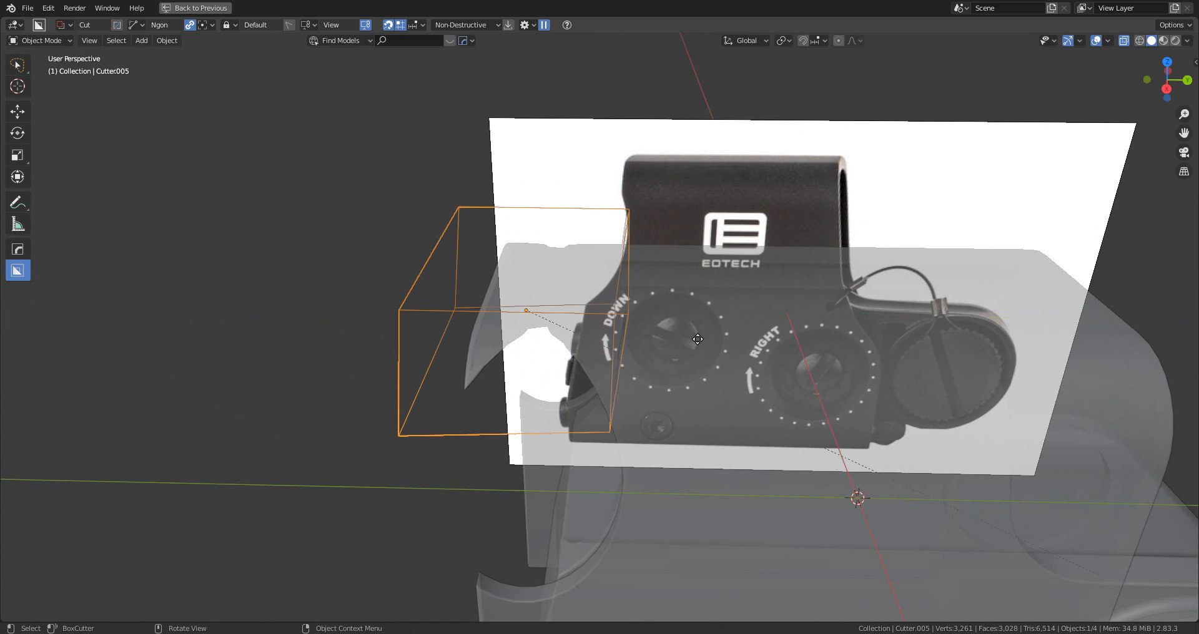
- With X-ray off, try scaling the Ngon cutter along X across the hood's width
click(1124, 41)
middle_drag(736, 289, 846, 322)
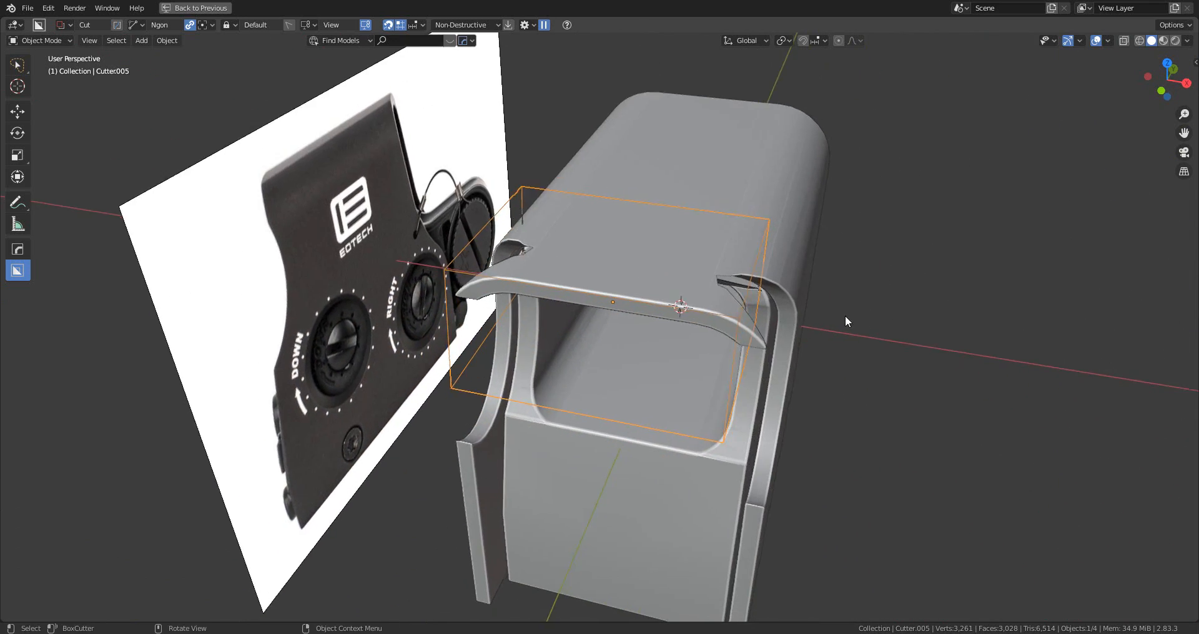
scroll(847, 322, down, 3)
middle_drag(718, 324, 738, 326)
key(s)
key(x)
click(882, 336)
- Undo the Ngon cutter's X scaling and the Ngon cut on the inner body
middle_drag(882, 335, 768, 267)
scroll(773, 296, up, 5)
key(g)
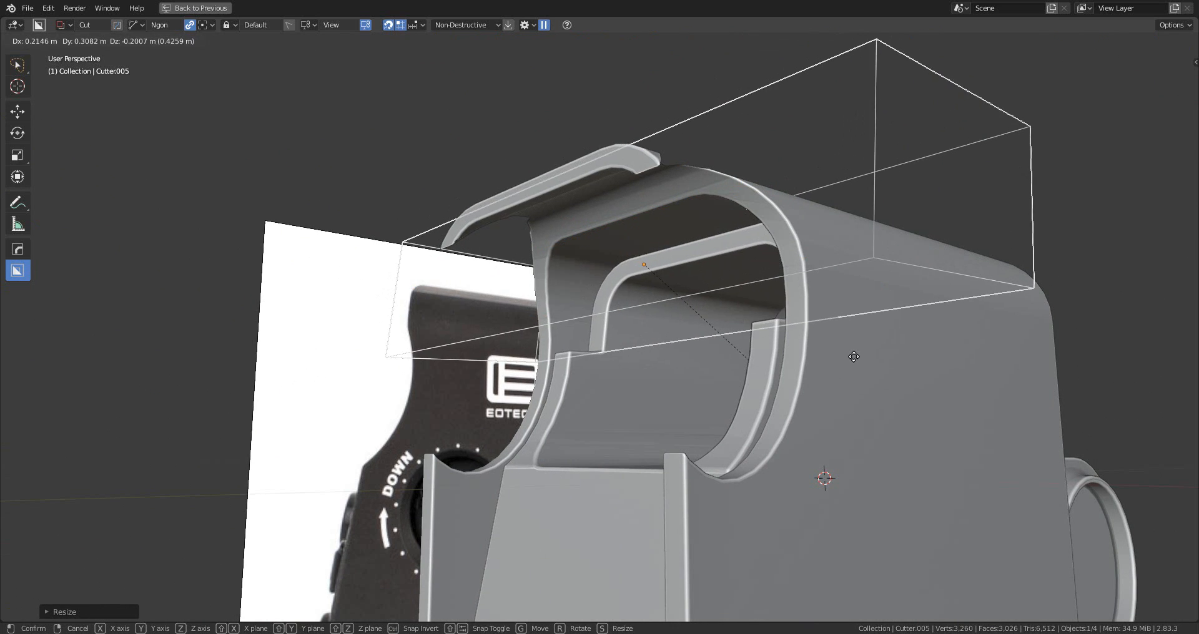
right_click(845, 340)
key(ctrl+z)
key(ctrl+z)
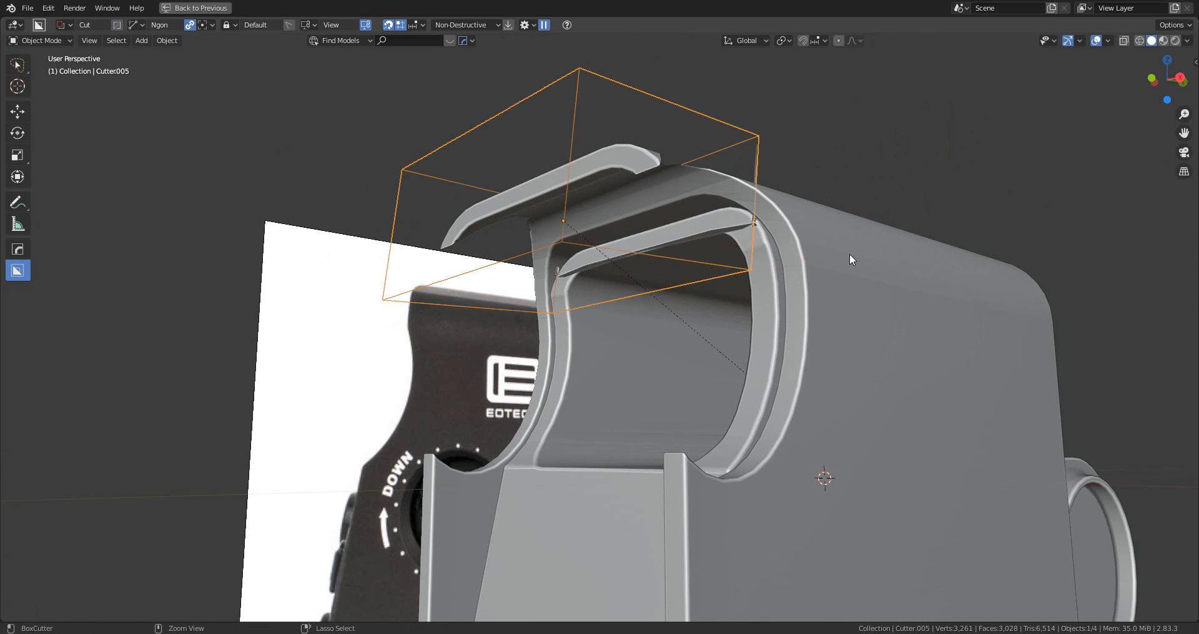
scroll(850, 255, down, 2)
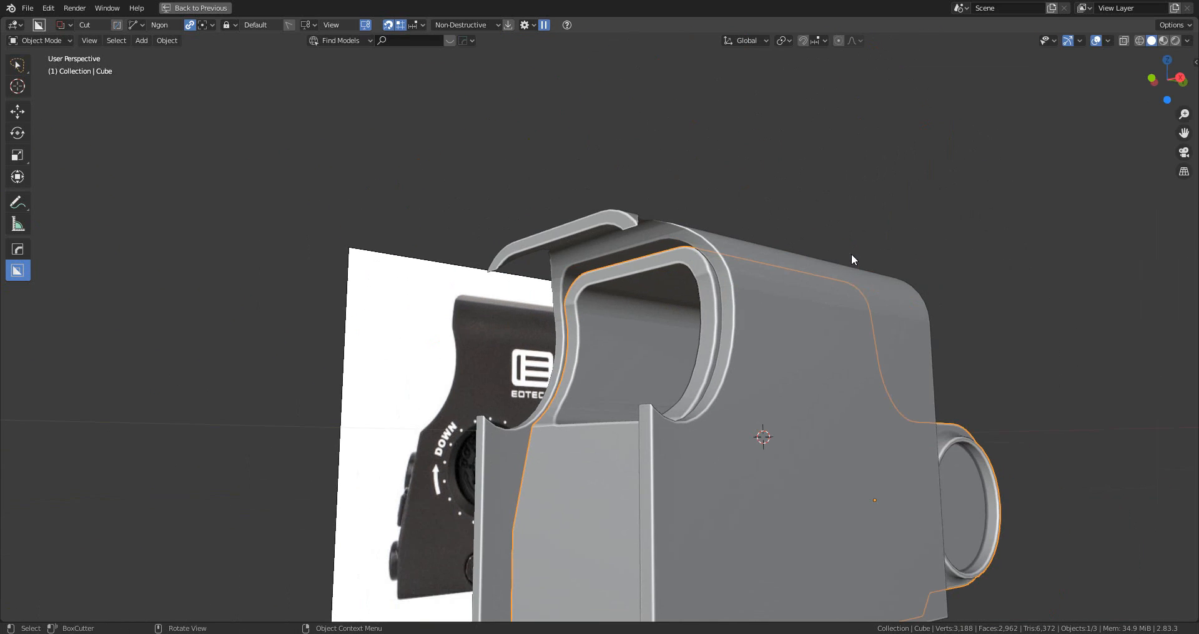
- Select the outer hood and, in right view with X-ray, cut away its corner above the oval notch with a four-point Ngon
click(913, 303)
middle_drag(847, 281, 797, 316)
click(1170, 82)
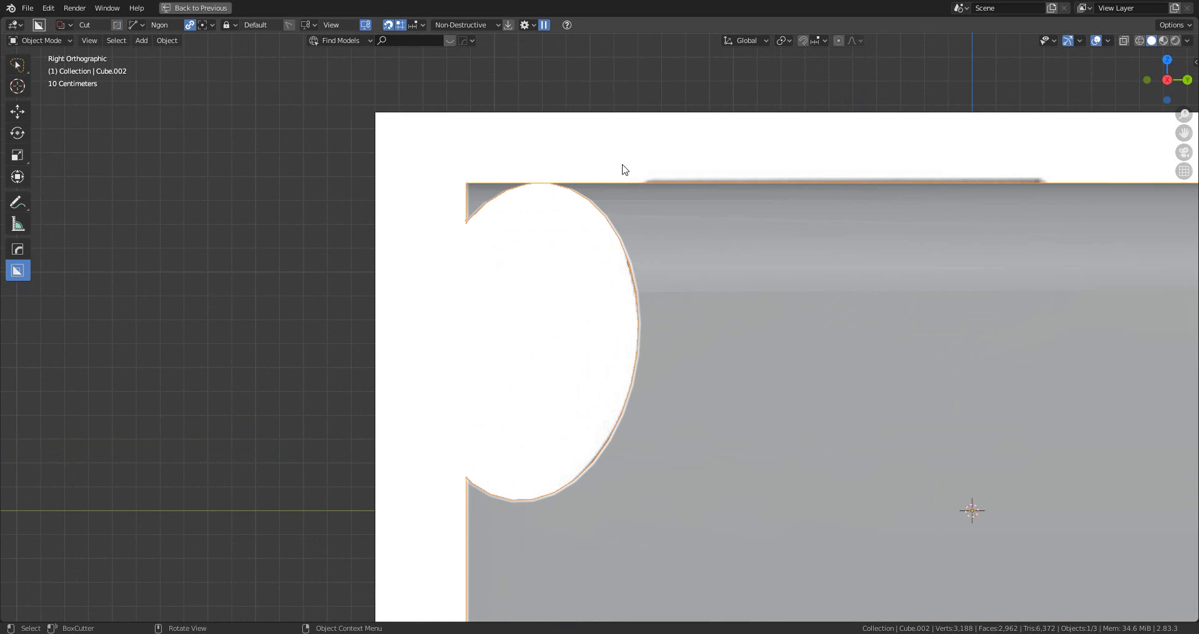
click(1124, 40)
shift+middle_drag(699, 276, 654, 242)
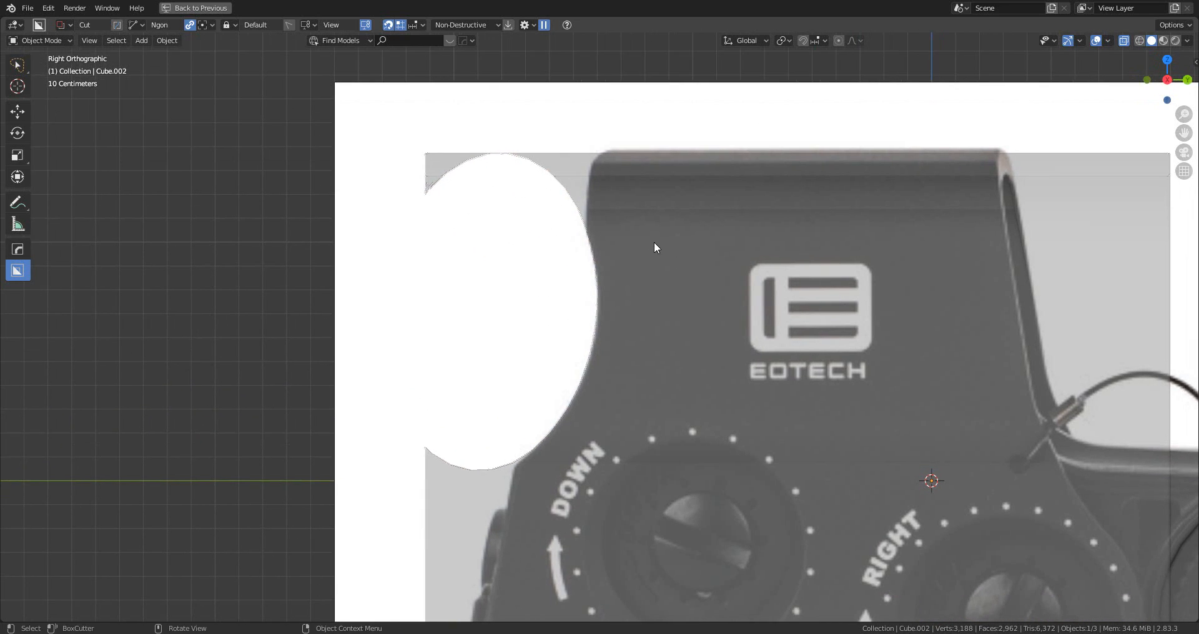
click(593, 121)
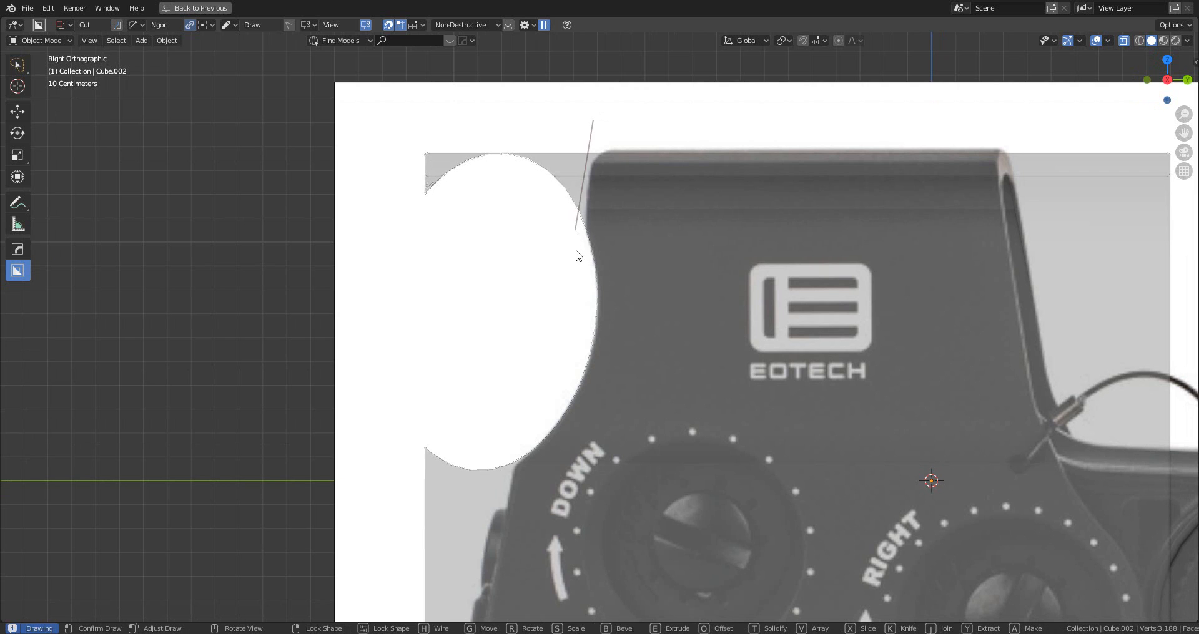
click(584, 272)
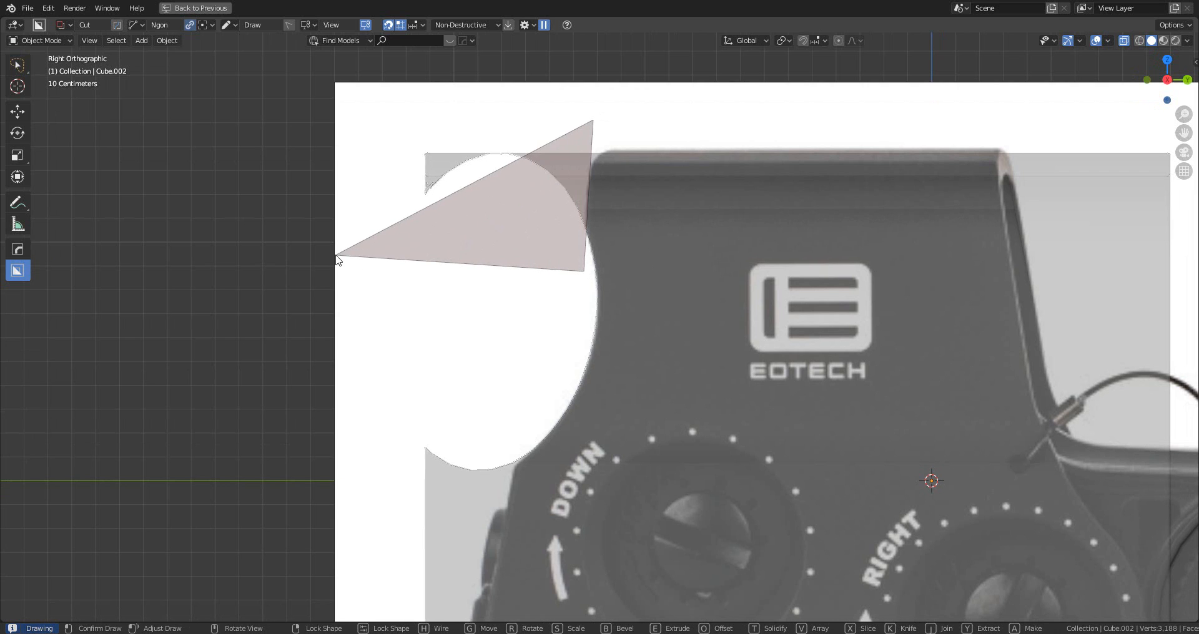
click(336, 256)
click(369, 117)
- Hide the Ngon cutter to leave the hood's trimmed upper corner unobstructed
scroll(369, 125, down, 3)
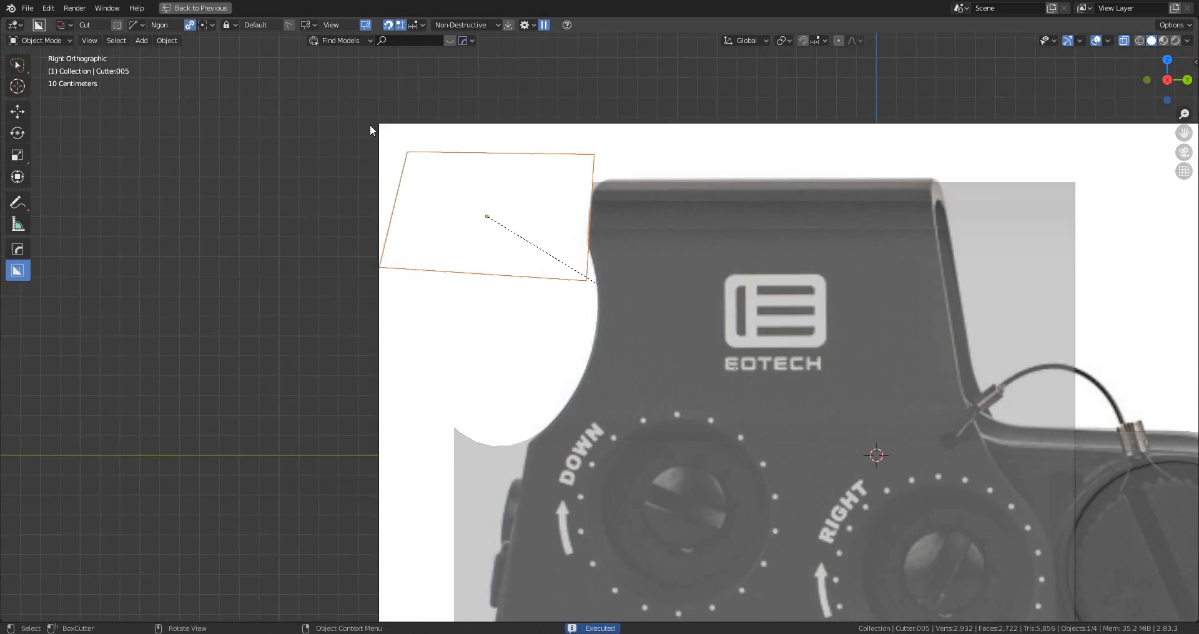
shift+middle_drag(620, 297, 567, 204)
key(h)
scroll(574, 227, down, 3)
scroll(562, 281, down, 1)
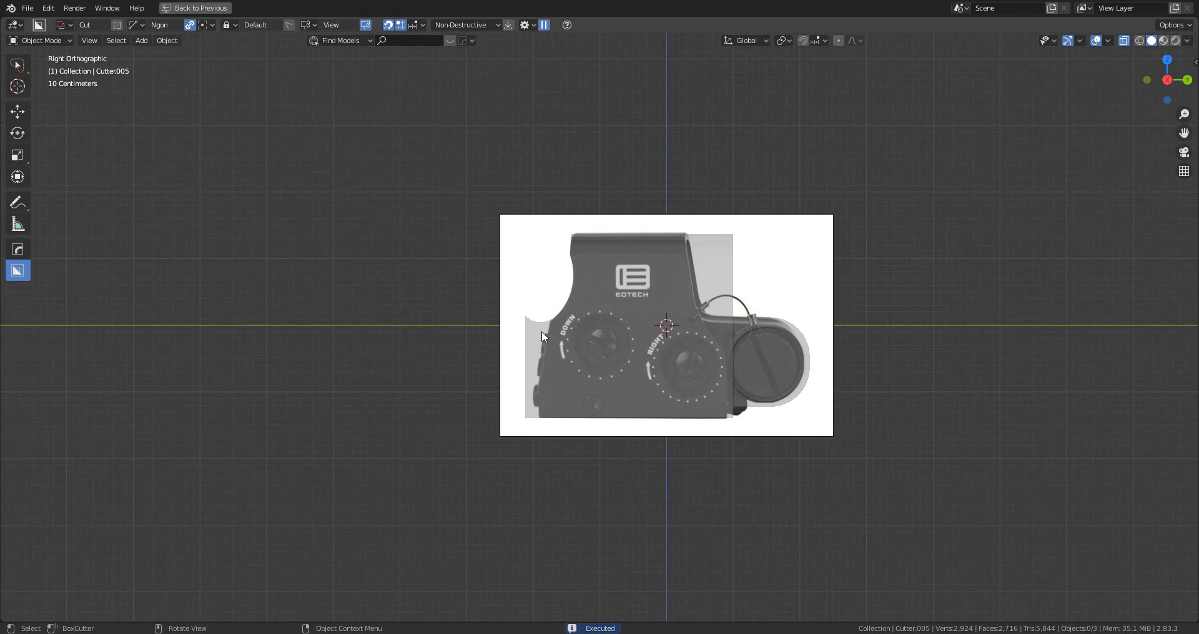
- Select the outer hood and cut its edge below the oval notch with an Ngon following the reference's sloped and vertical outline
click(545, 338)
click(533, 342)
scroll(537, 349, up, 5)
shift+middle_drag(544, 364, 624, 248)
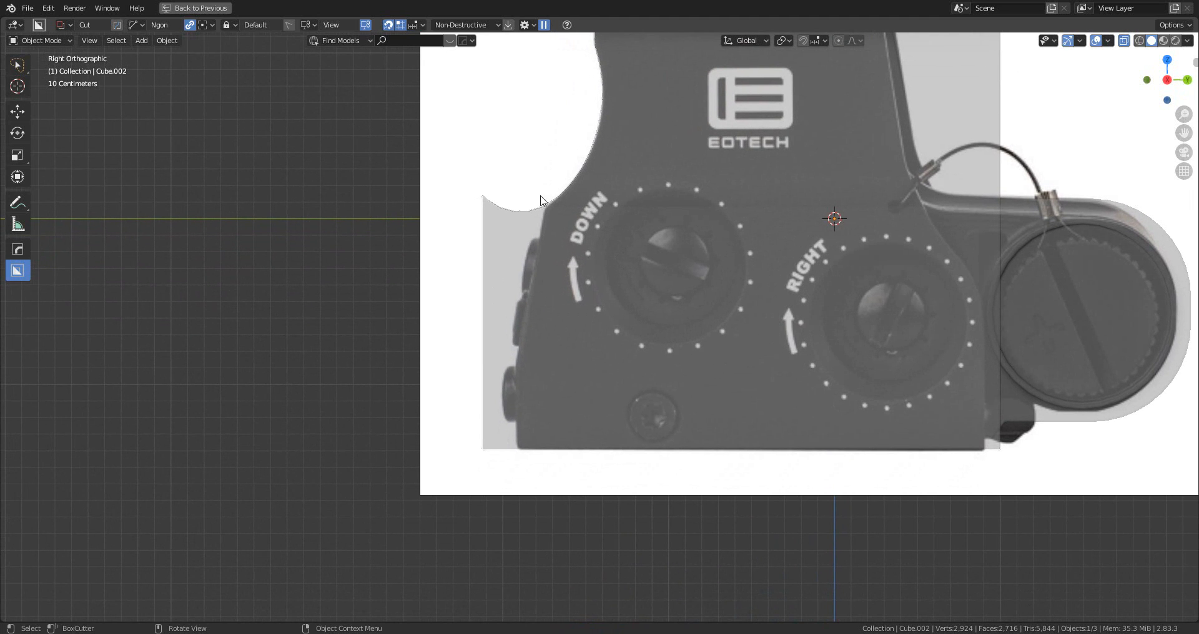
click(554, 175)
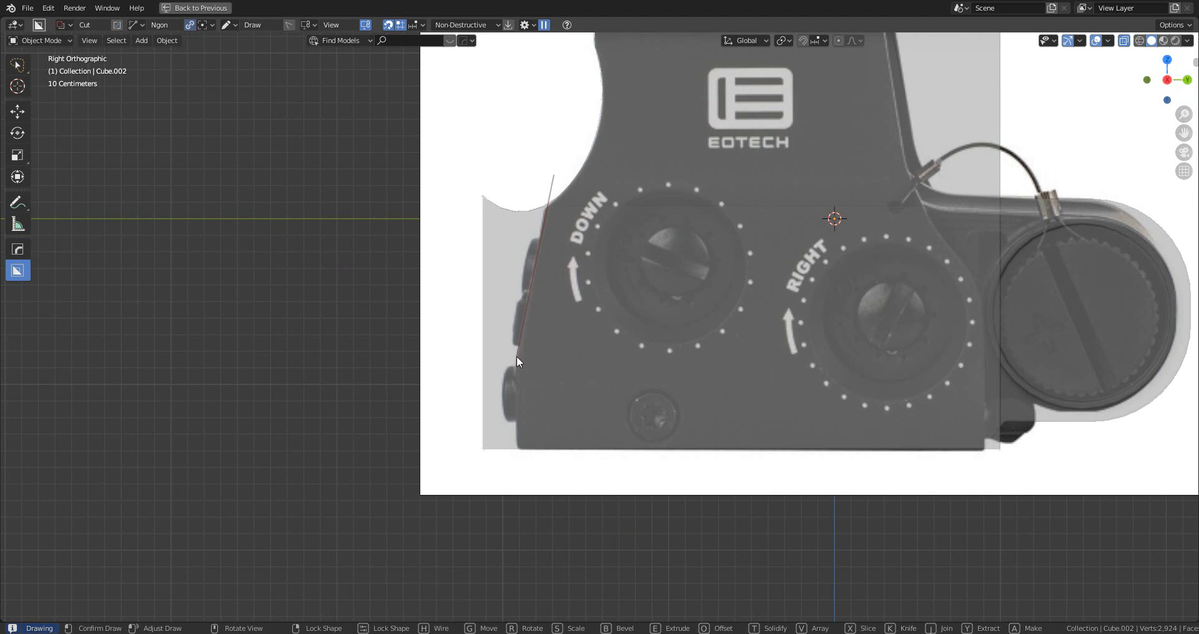
click(518, 460)
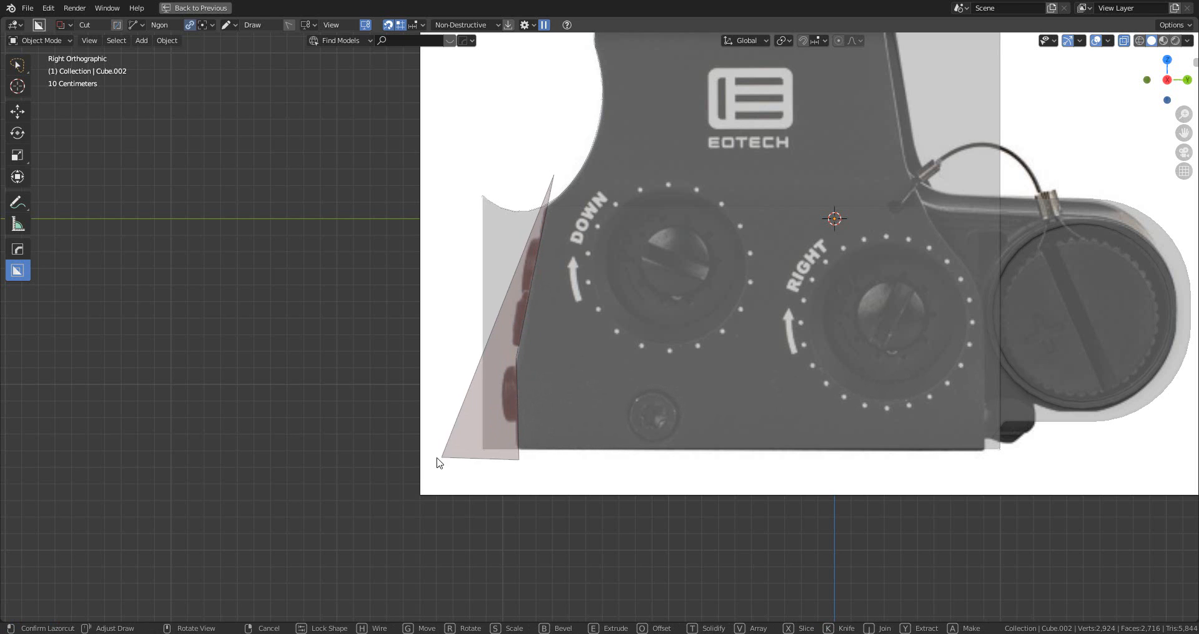
click(429, 459)
click(442, 169)
click(442, 169)
scroll(648, 305, down, 3)
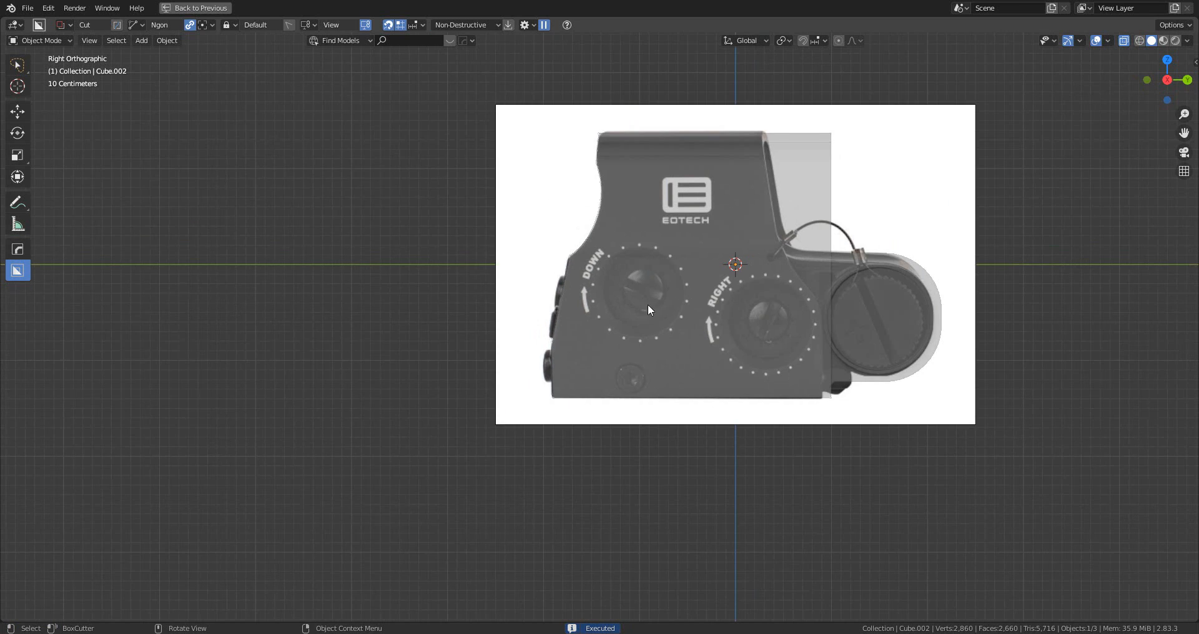
- Cut away the hood's opposite side beside the round battery housing with an Ngon tracing the reference's slanted edge from above the top to below the base
shift+middle_drag(666, 319, 403, 341)
scroll(489, 277, up, 3)
shift+middle_drag(538, 262, 655, 404)
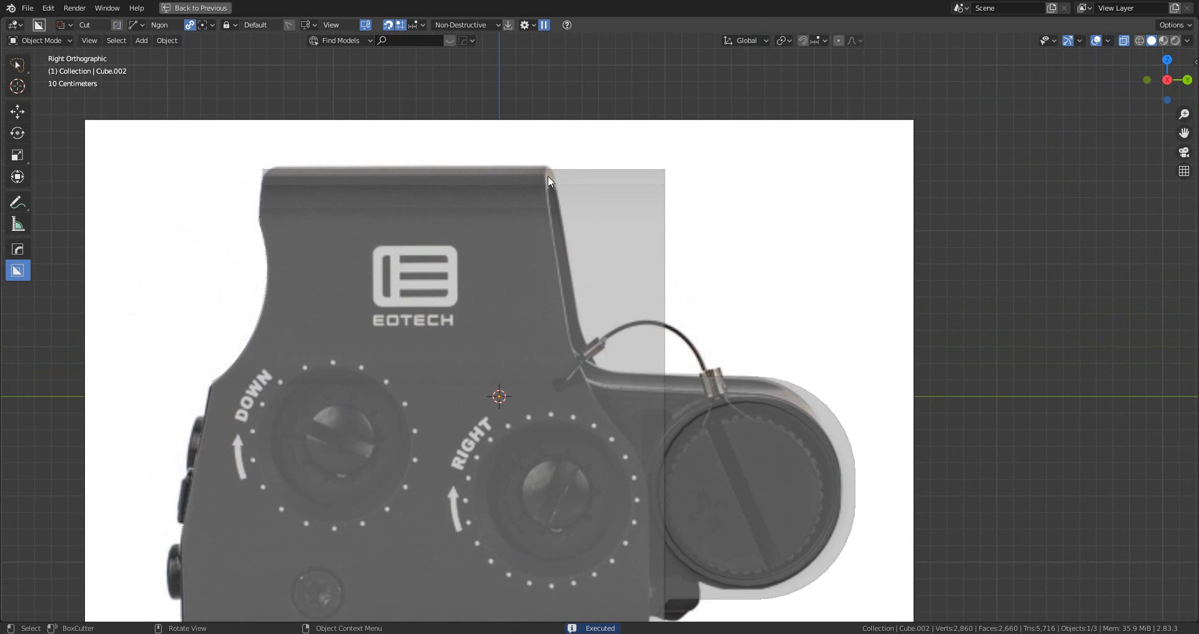
drag(542, 153, 560, 261)
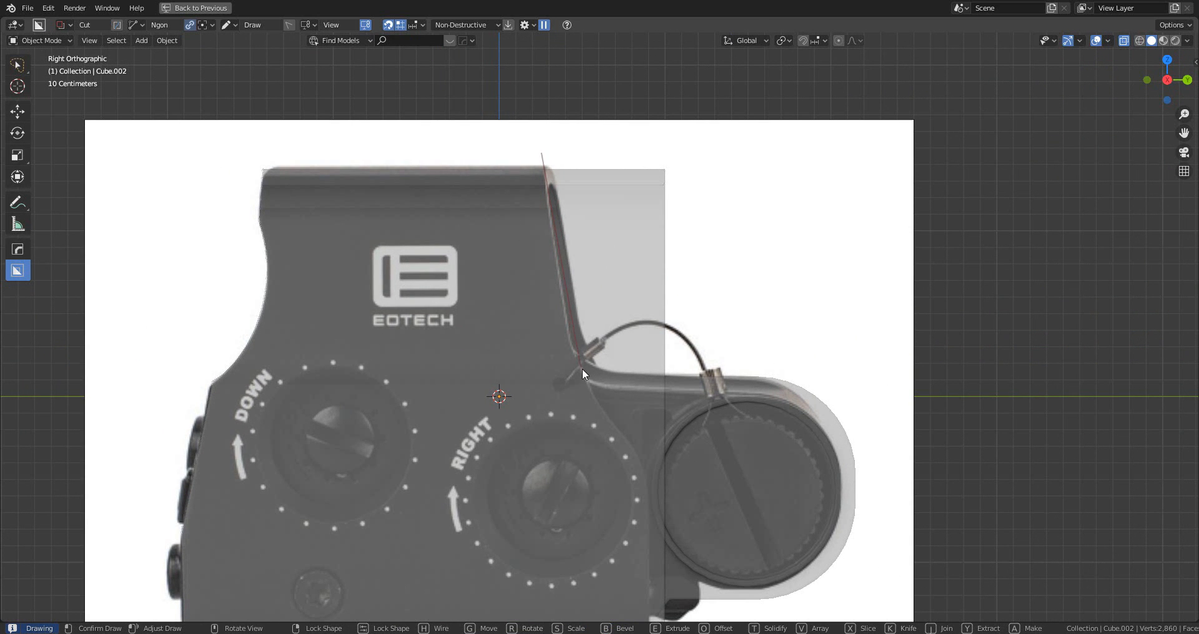
click(572, 347)
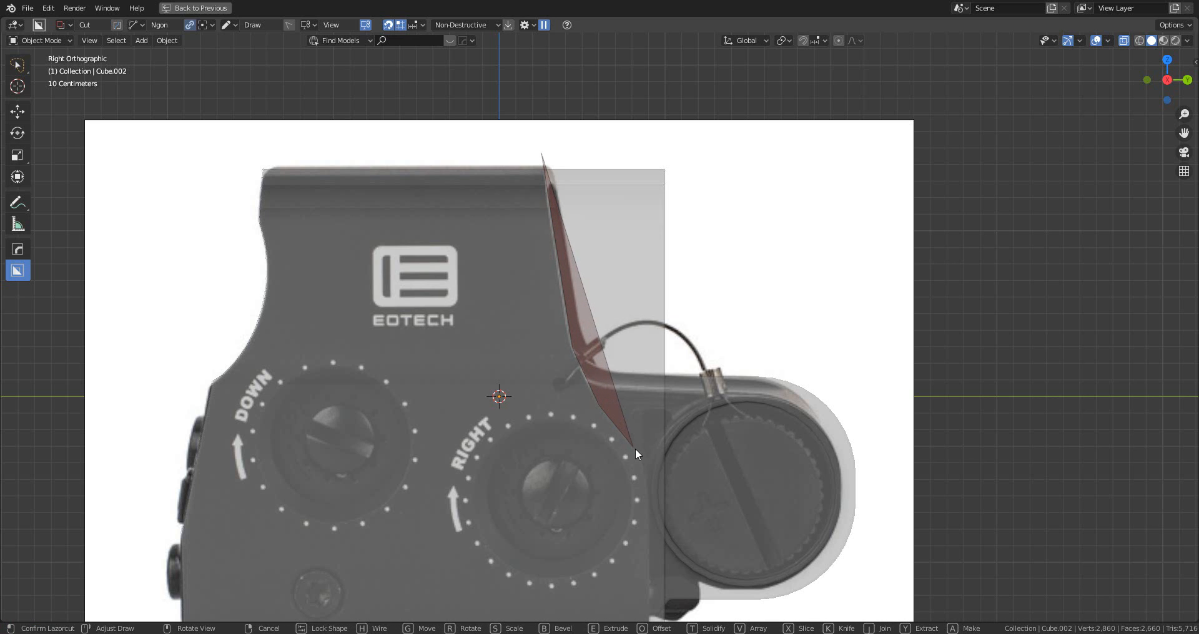
click(649, 479)
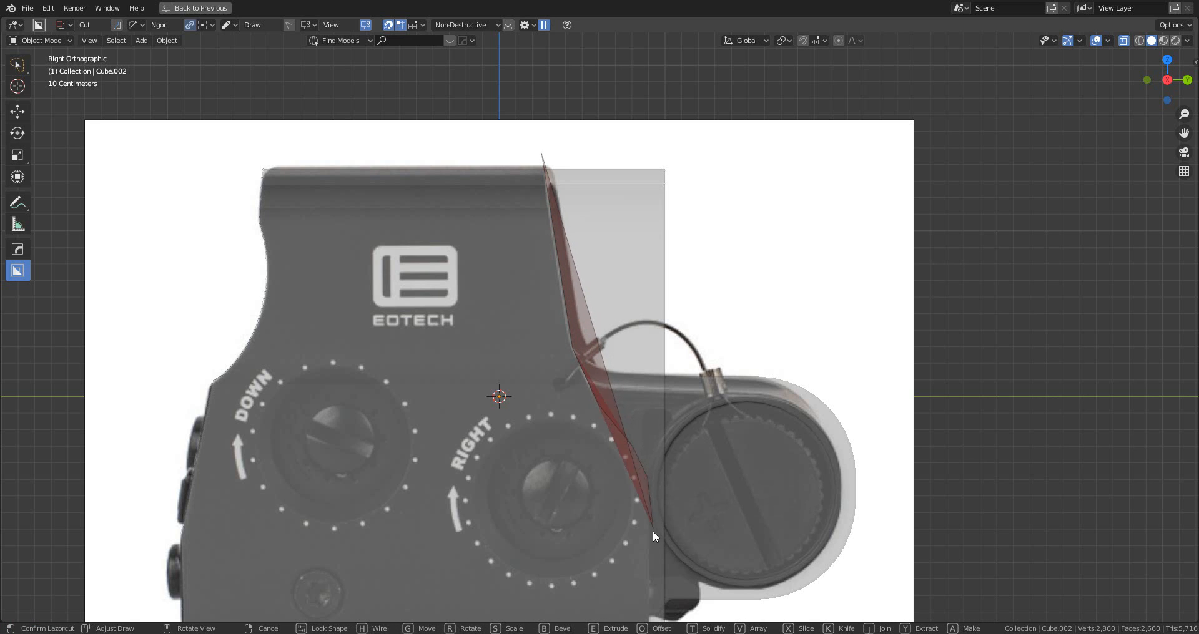
click(650, 516)
shift+middle_drag(669, 524, 672, 316)
click(654, 463)
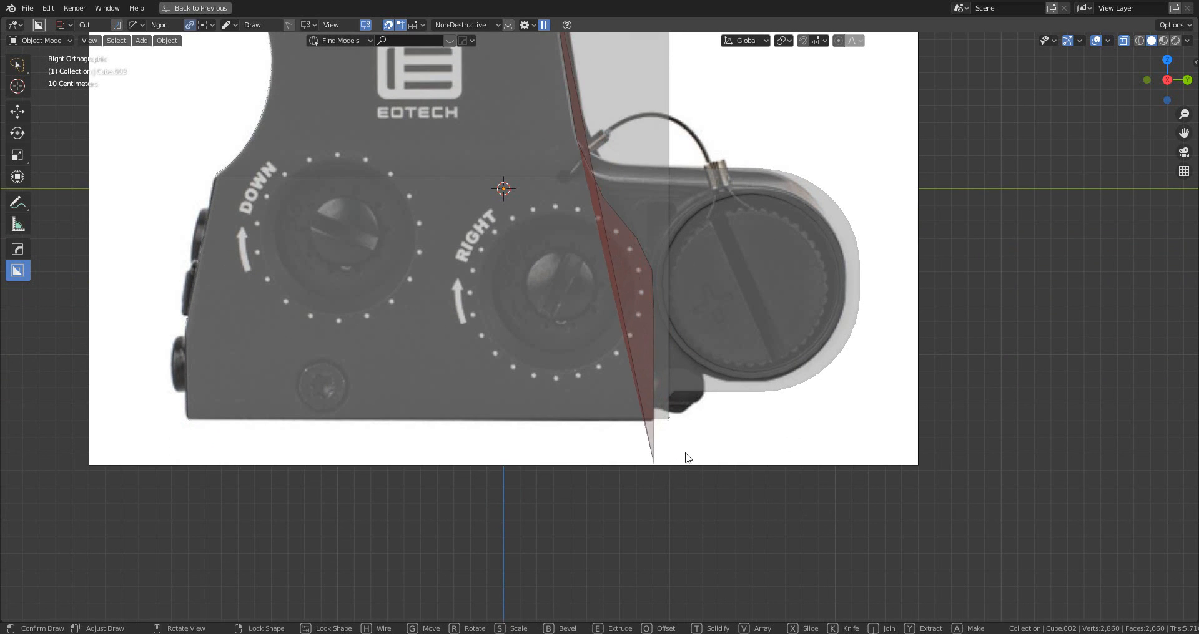
click(815, 404)
shift+middle_drag(808, 127, 790, 391)
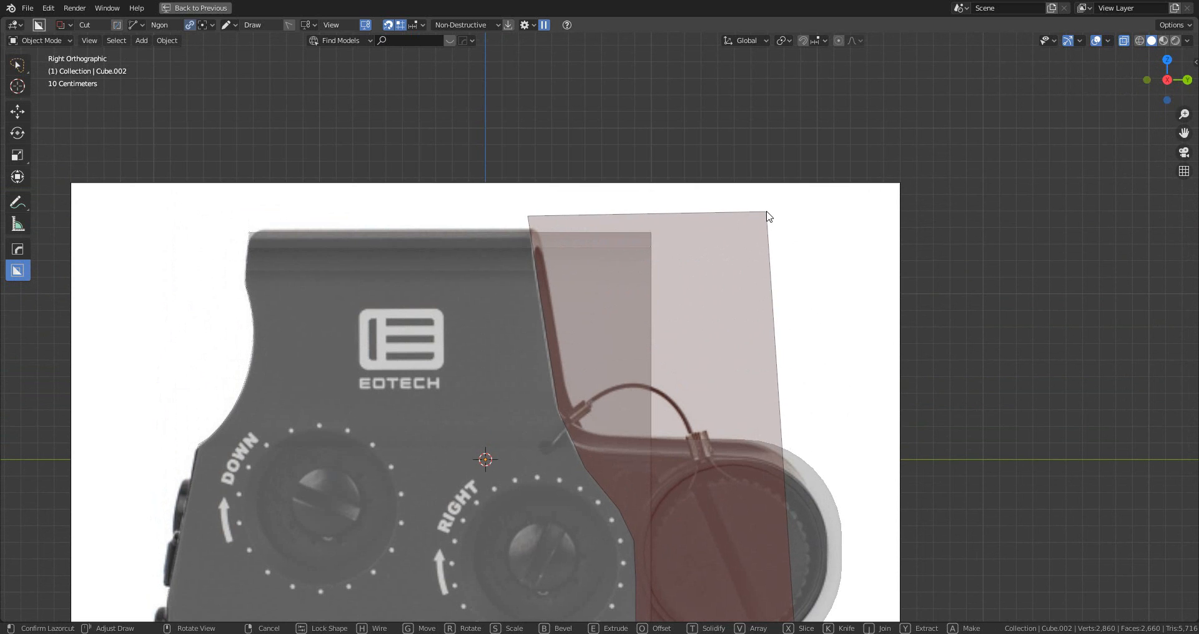
key(space)
- Turn off X-ray and examine the hood's newly cut edge beside the round battery housing
scroll(684, 345, down, 6)
shift+middle_drag(683, 346, 656, 318)
scroll(715, 303, up, 3)
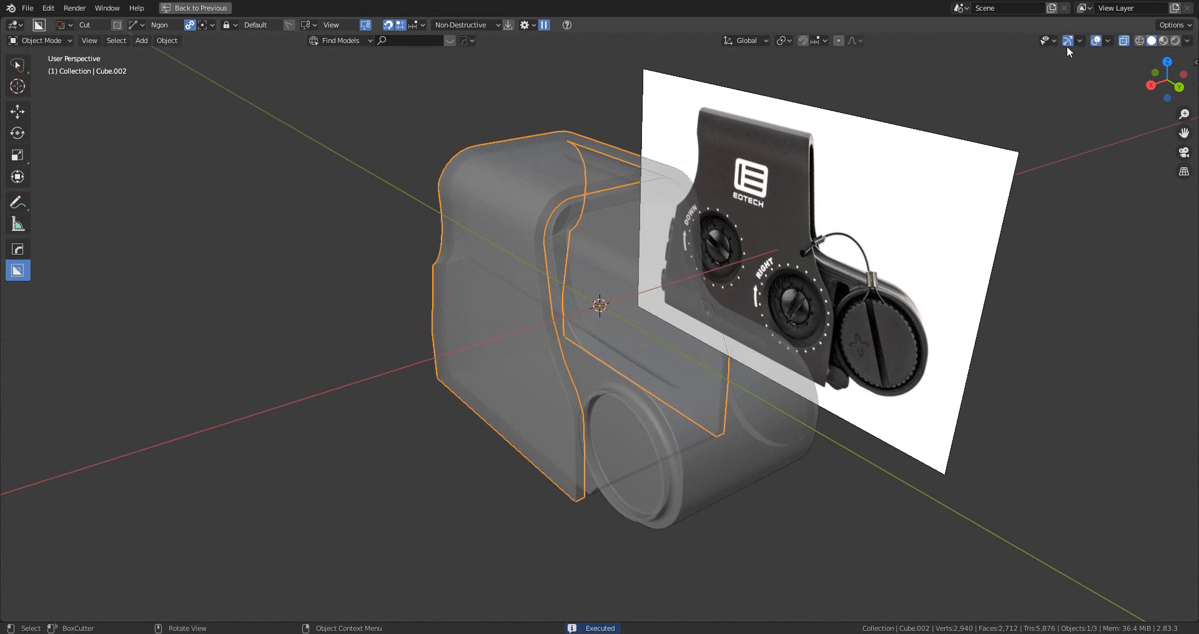
click(1124, 41)
scroll(768, 193, up, 8)
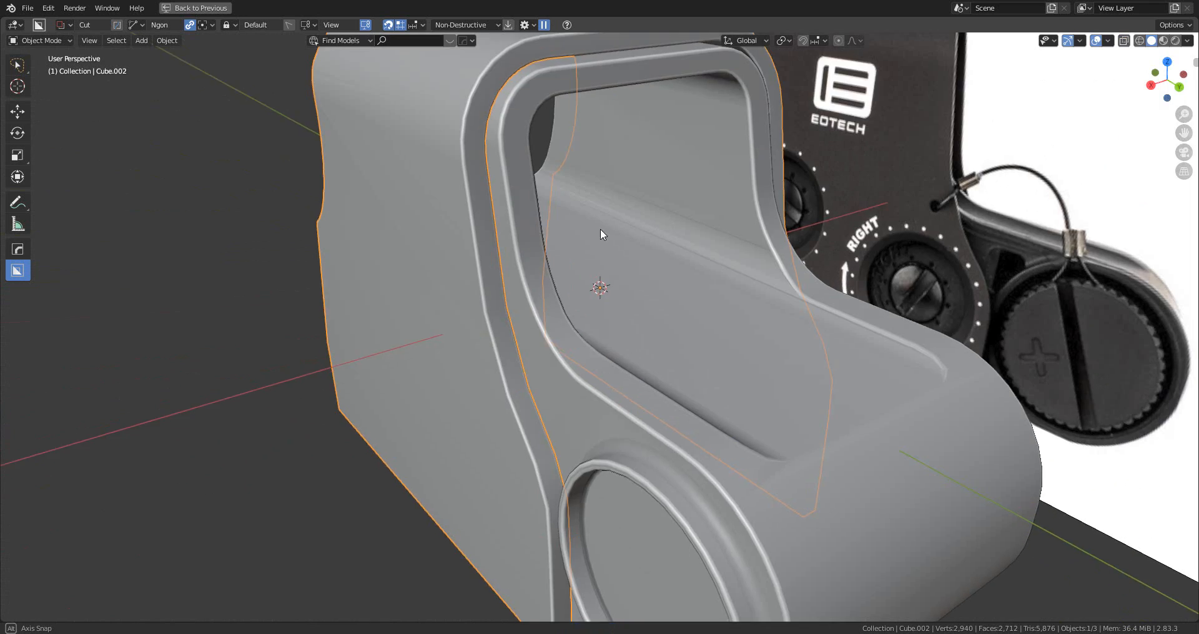
middle_drag(601, 229, 654, 167)
scroll(654, 304, up, 2)
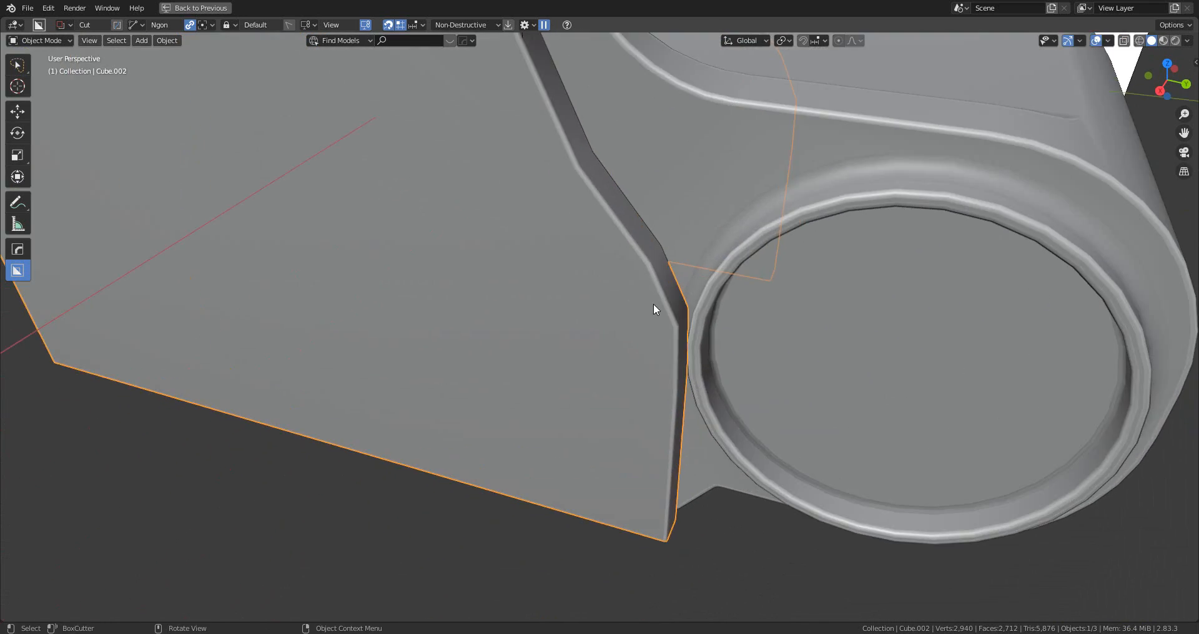
scroll(612, 272, down, 5)
shift+middle_drag(594, 279, 571, 362)
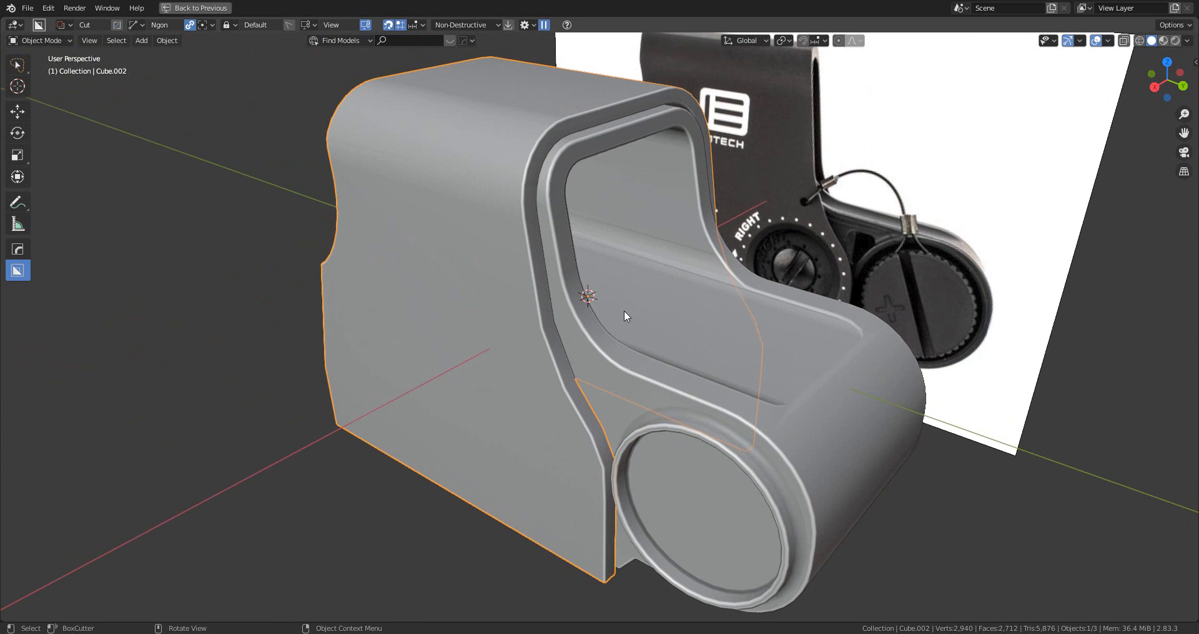
- Restore the full workspace layout, reveal Cutter.007 and open its mesh for editing
key(ctrl+space)
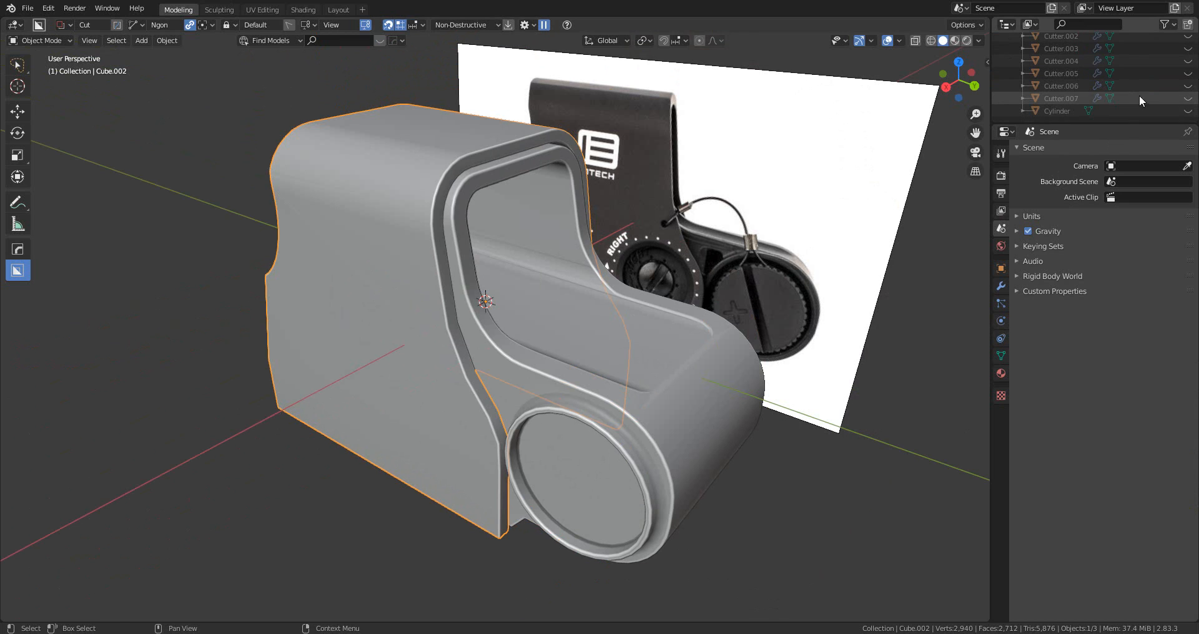
click(1188, 98)
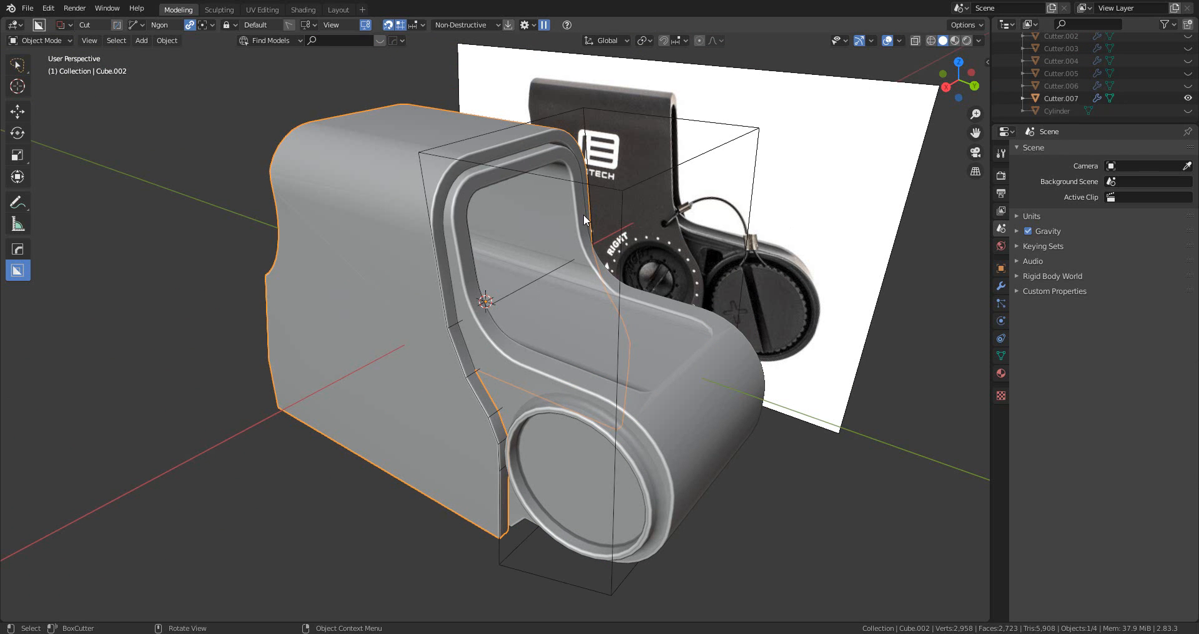
click(617, 189)
key(Tab)
- Bevel the cutter's three lower bend edges beside the round housing about 0.096 m wide with three segments
scroll(594, 347, up, 6)
middle_drag(593, 347, 618, 350)
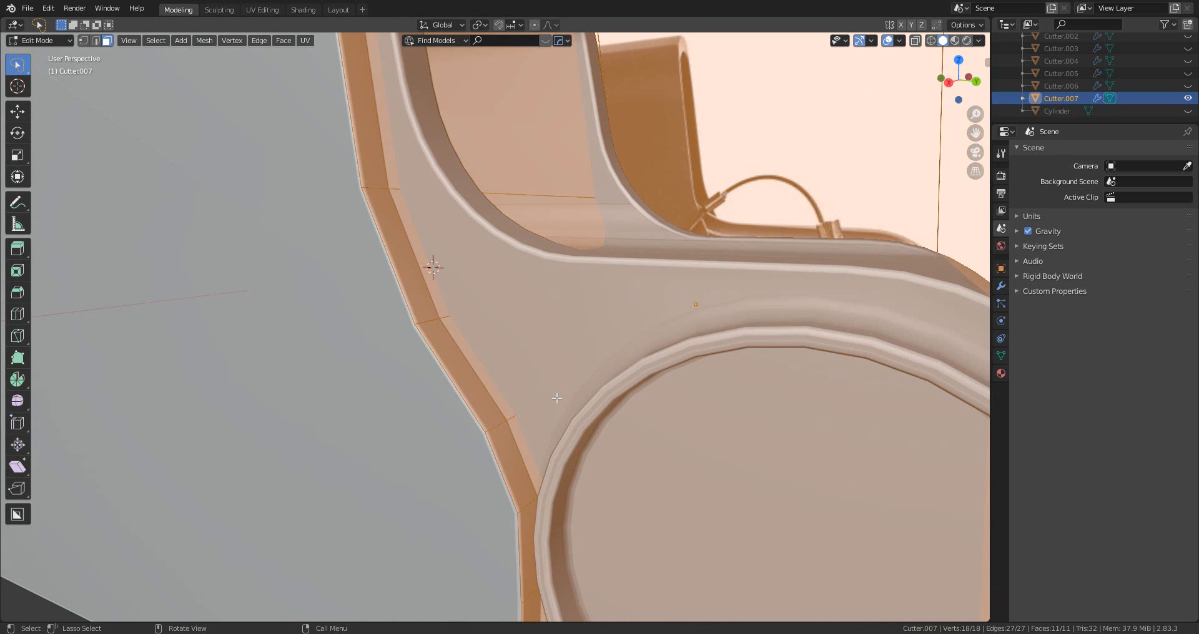
key(2)
click(502, 424)
scroll(526, 499, down, 3)
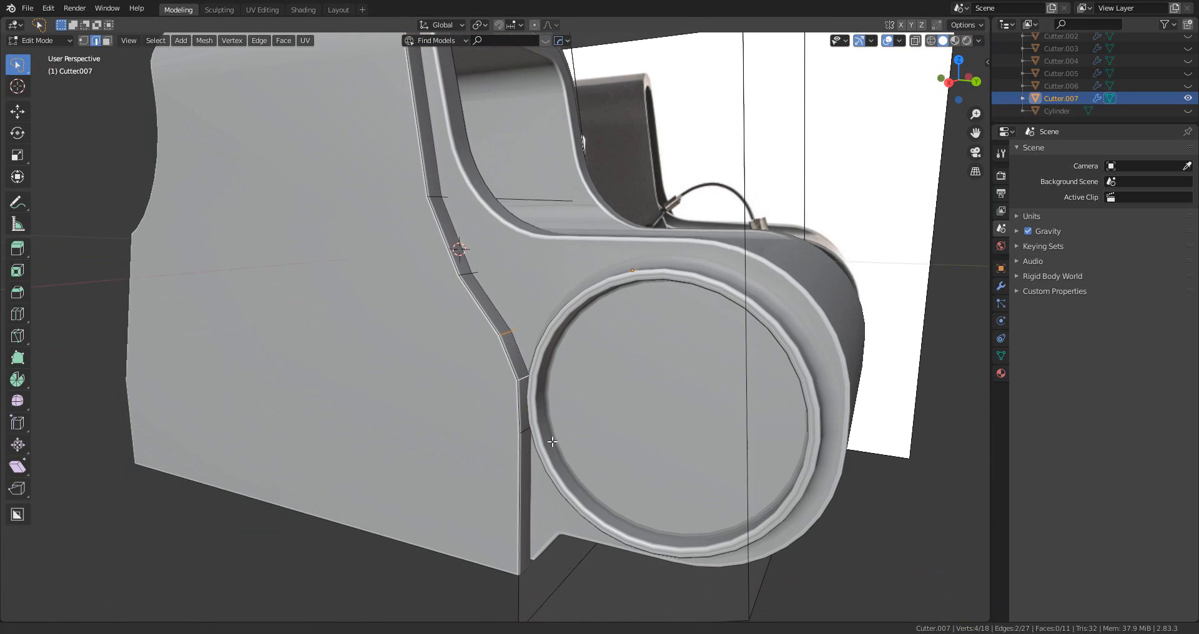
shift+middle_drag(527, 462, 528, 423)
key(ctrl+b)
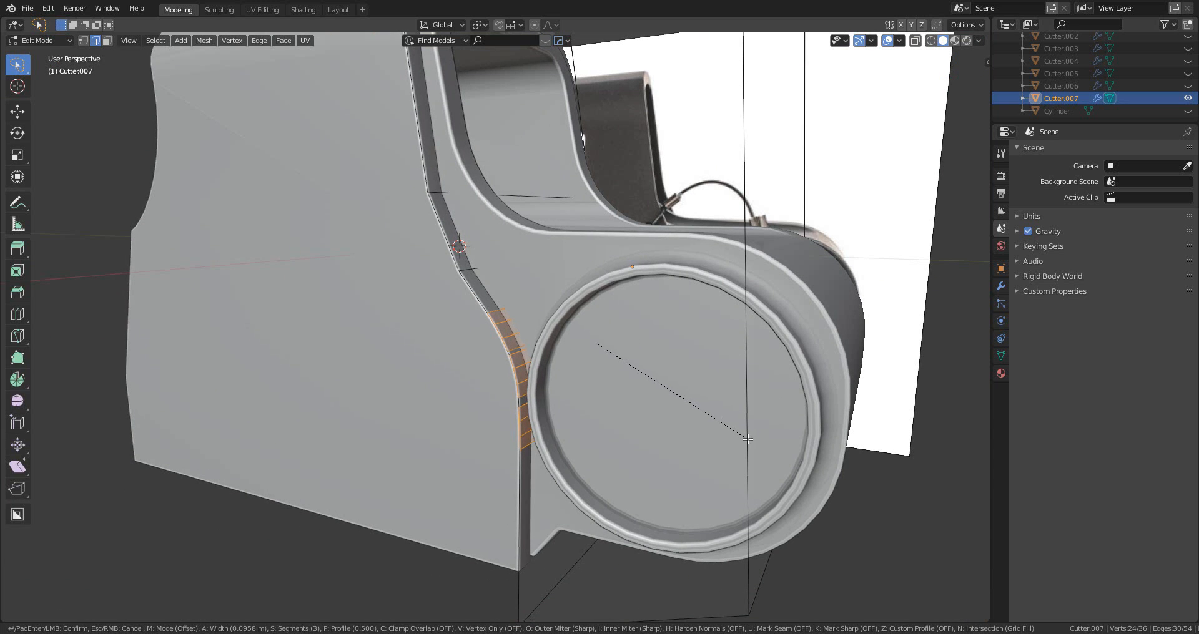
click(745, 438)
- Bevel the cutter's two upper bend edges with three segments and return to Object Mode
click(478, 266)
shift+middle_drag(464, 201, 578, 304)
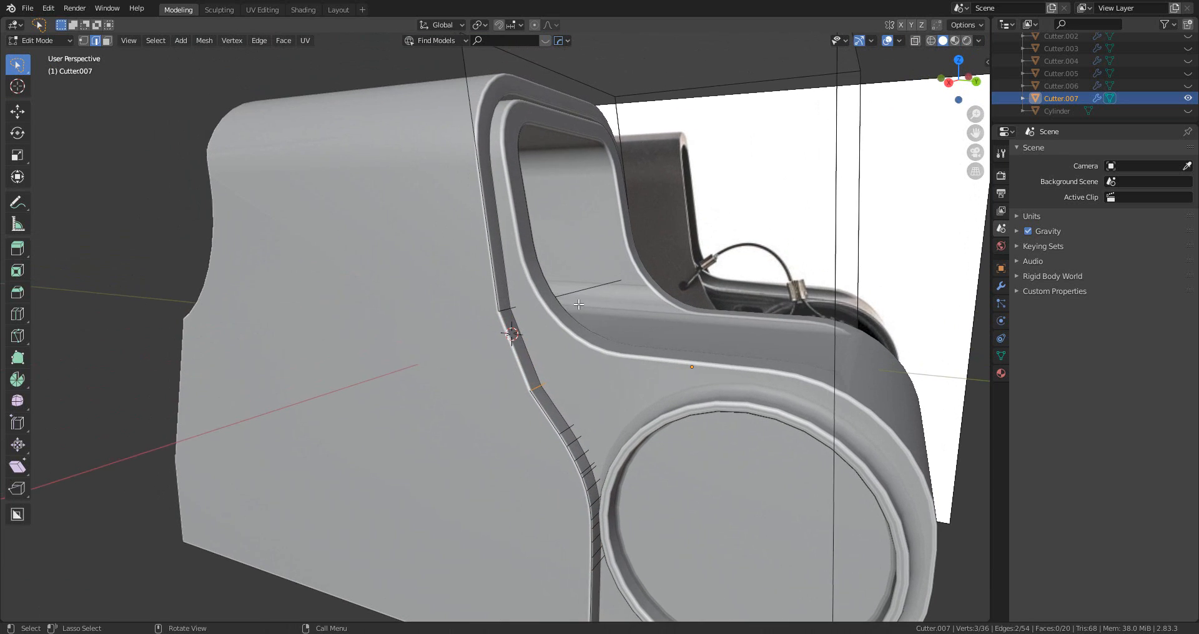
click(547, 378)
key(ctrl+b)
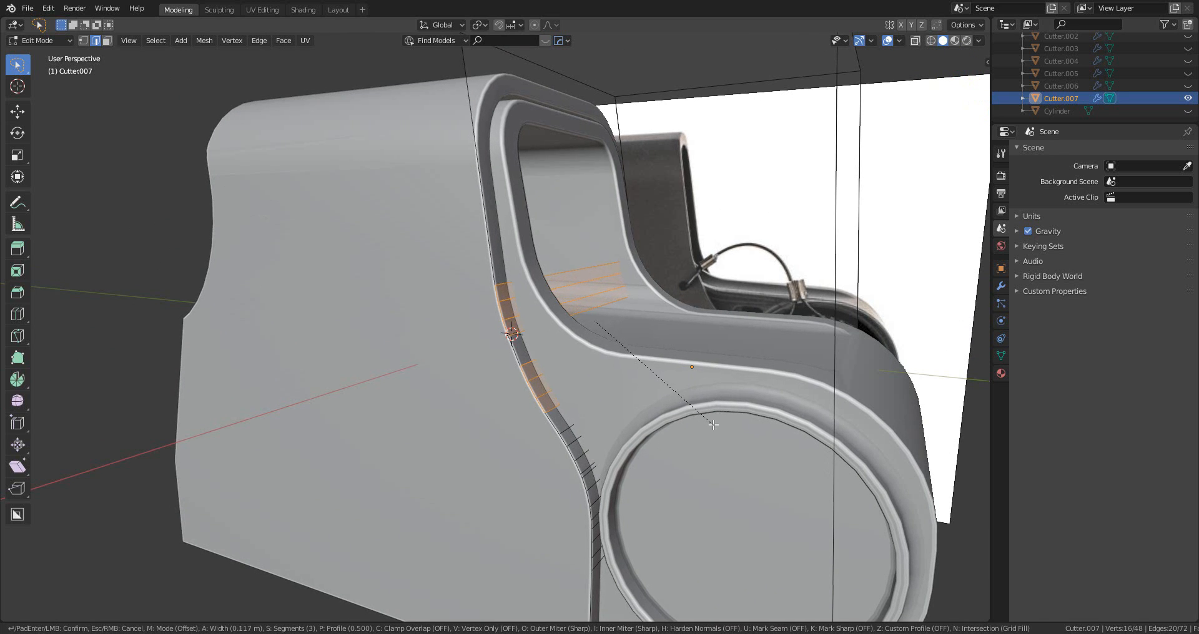
click(642, 370)
scroll(642, 370, down, 2)
scroll(642, 370, down, 6)
key(Tab)
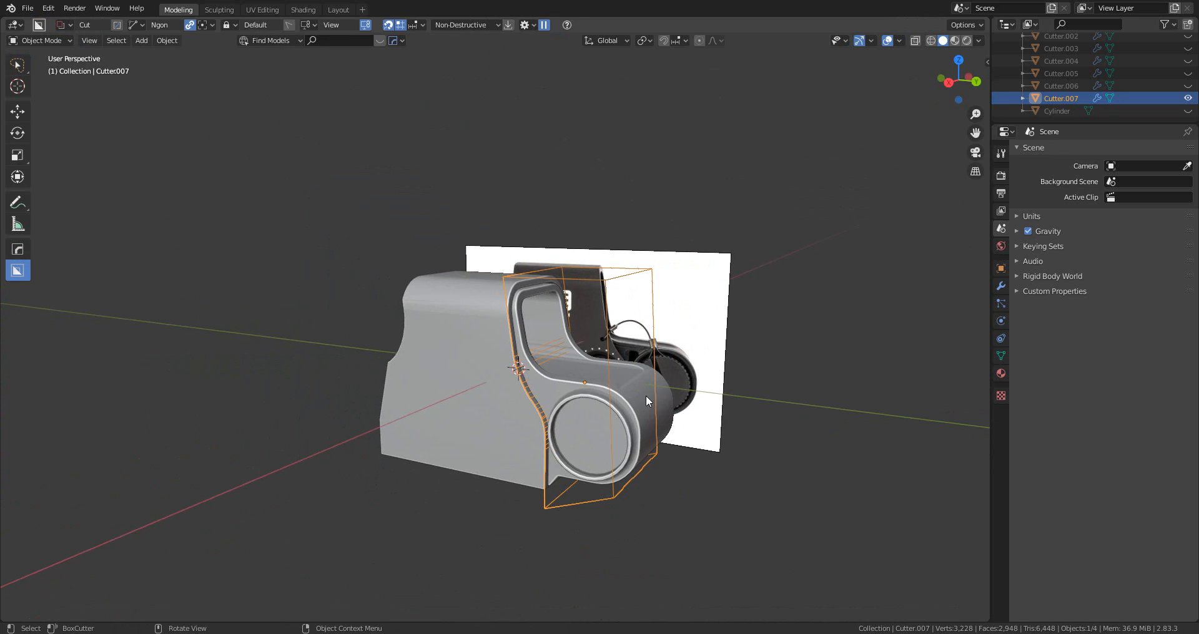
- Hide Cutter.007 and examine the rounded hood from its window side
middle_drag(644, 395, 566, 392)
scroll(682, 373, up, 4)
scroll(570, 391, down, 8)
mouse_move(639, 401)
middle_down()
mouse_move(736, 399)
mouse_move(639, 407)
middle_up()
scroll(544, 345, up, 8)
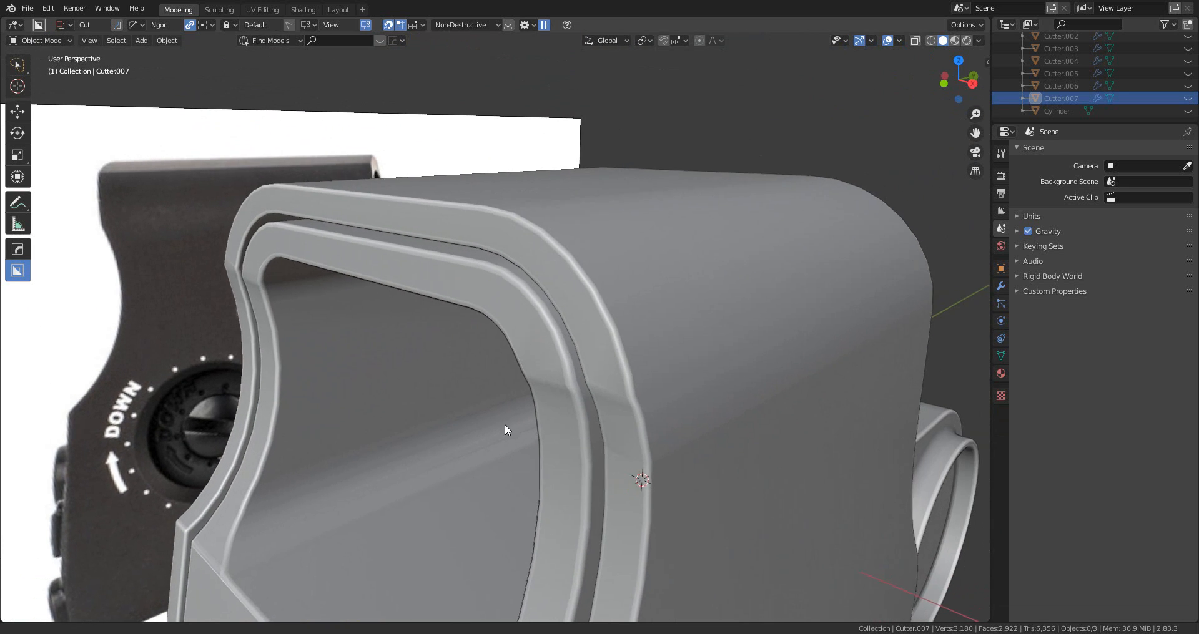
middle_drag(505, 425, 609, 392)
click(604, 349)
key(Tab)
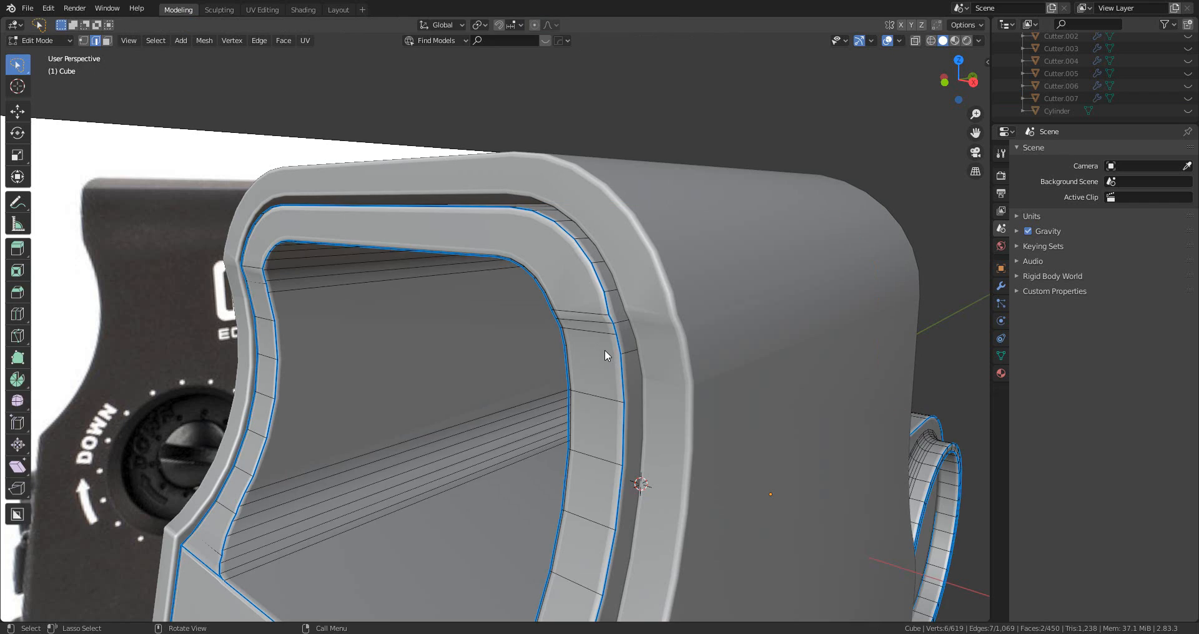
scroll(604, 350, down, 7)
key(Tab)
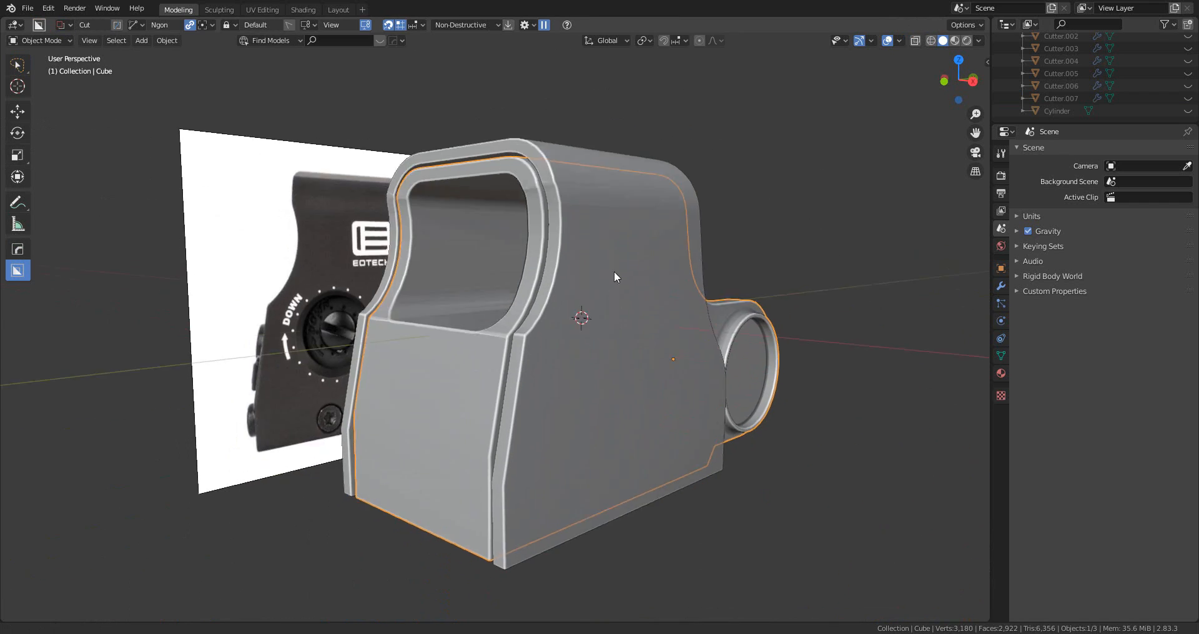
- Select the outer hood and apply its cutting modifiers with HardOps Csharp, keeping the Bevel modifier
middle_drag(615, 278, 676, 251)
scroll(669, 286, up, 5)
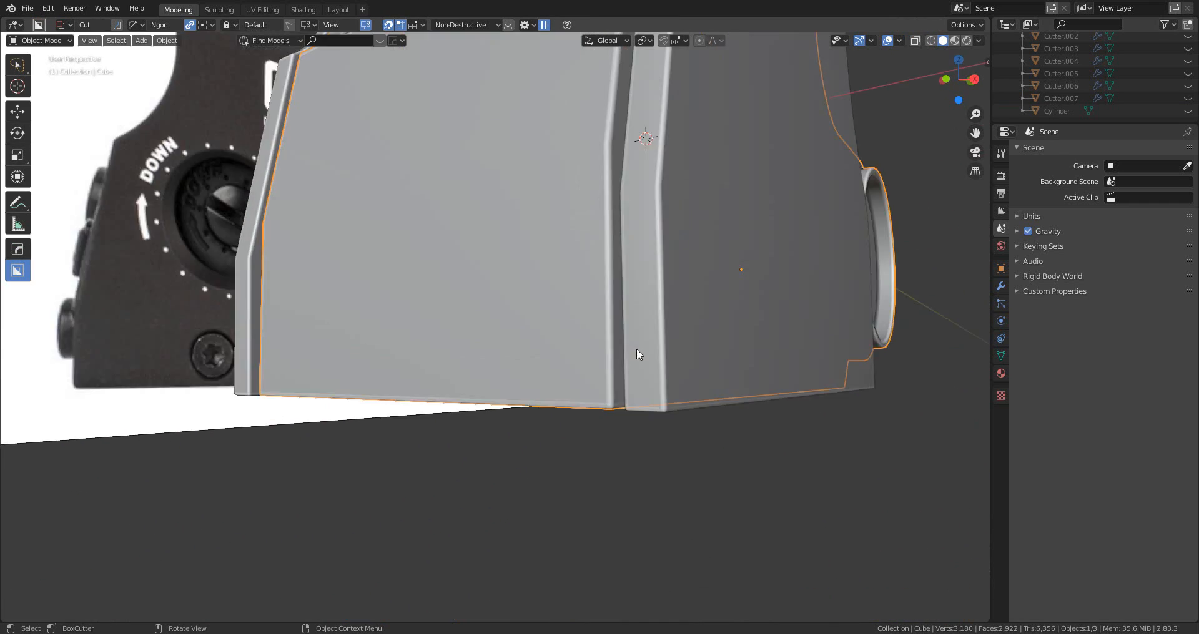
middle_drag(636, 348, 577, 307)
scroll(587, 341, down, 3)
click(611, 291)
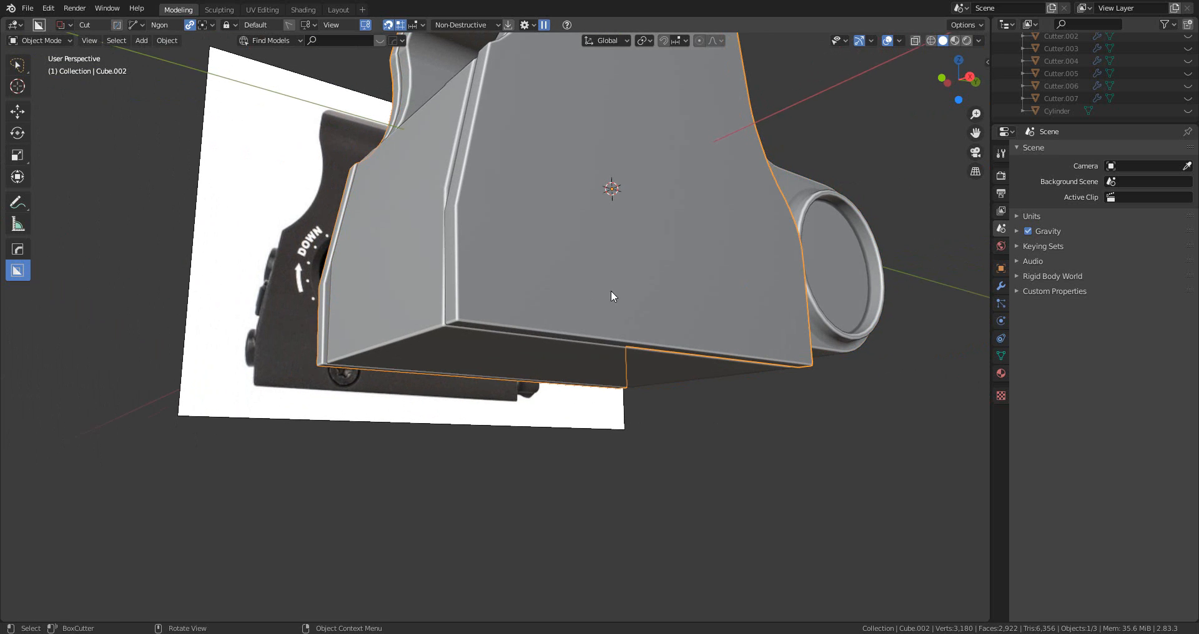
key(q)
click(644, 249)
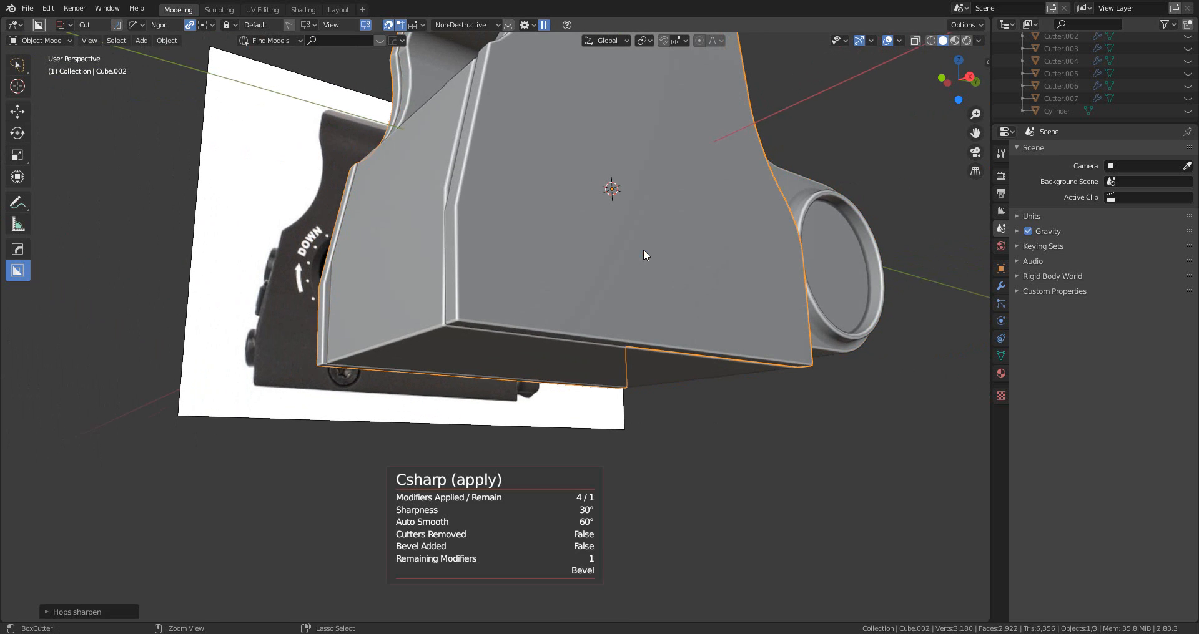
- Bevel the hood's four bottom corner edges on both side walls with three segments
middle_drag(643, 249, 299, 341)
key(Tab)
shift+click(300, 341)
middle_drag(556, 367, 427, 380)
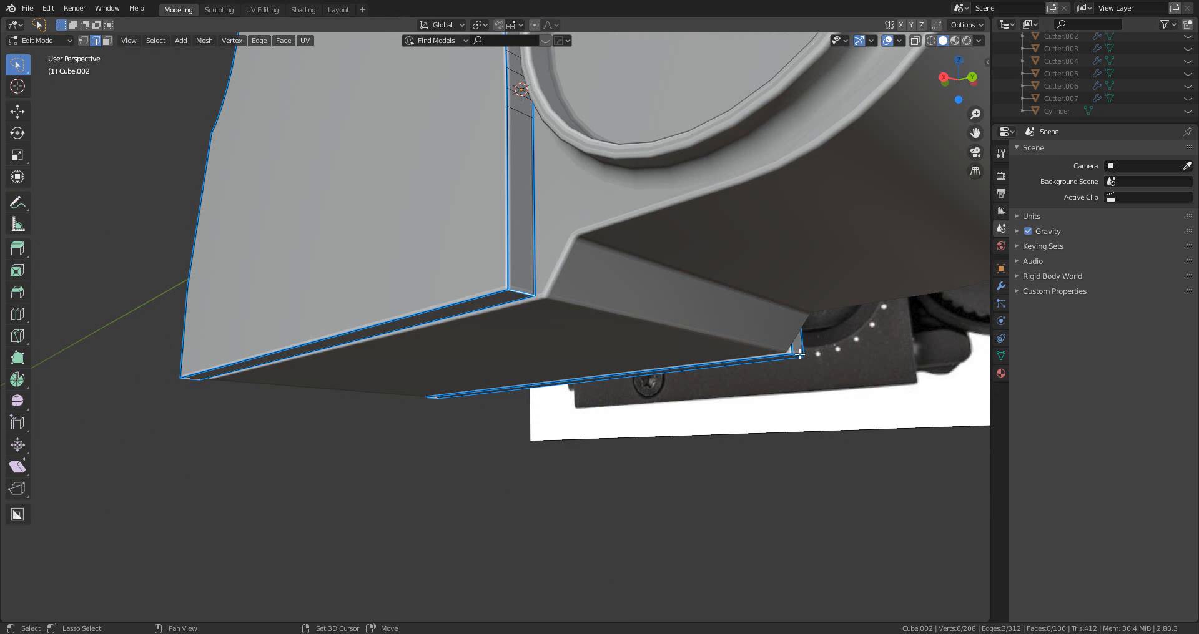
middle_drag(800, 354, 830, 335)
key(ctrl+b)
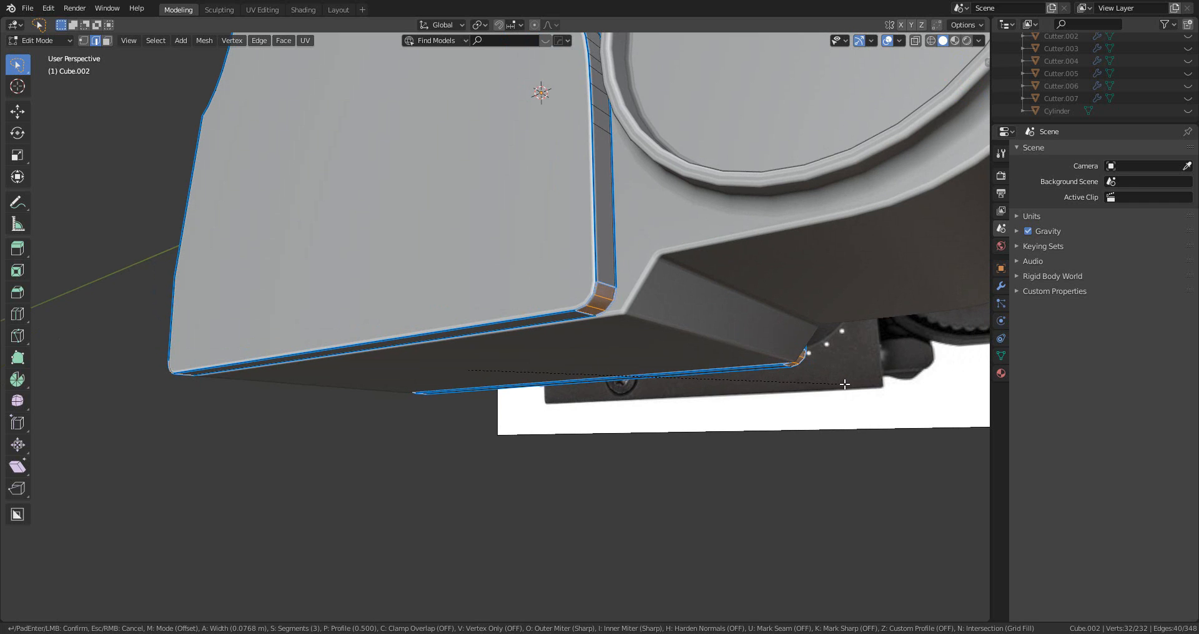
- Bevel the shell's lower front corner edges about 0.077 m wide with three segments, and mark the resulting selection as sharp
click(845, 385)
key(q)
click(818, 350)
scroll(575, 396, down, 3)
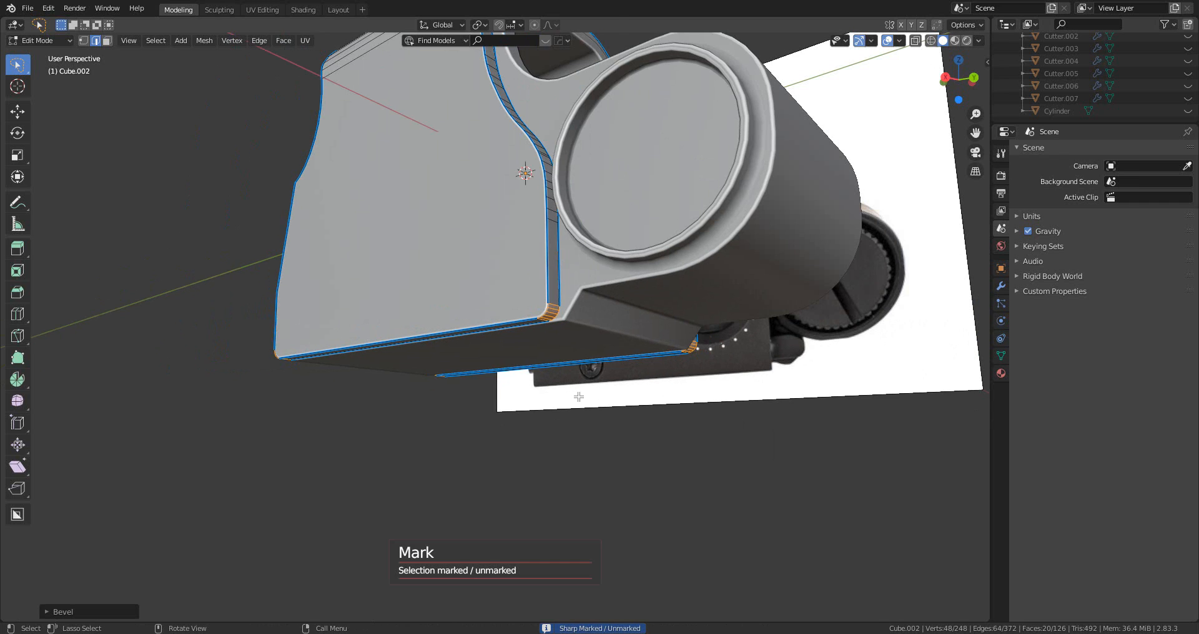
- Return to Object Mode and run the Hops sharpen operation on the outer shell
key(Tab)
key(q)
click(489, 272)
- Examine the beveled shell and the knobs on the reference image from several angles
middle_drag(504, 309, 598, 399)
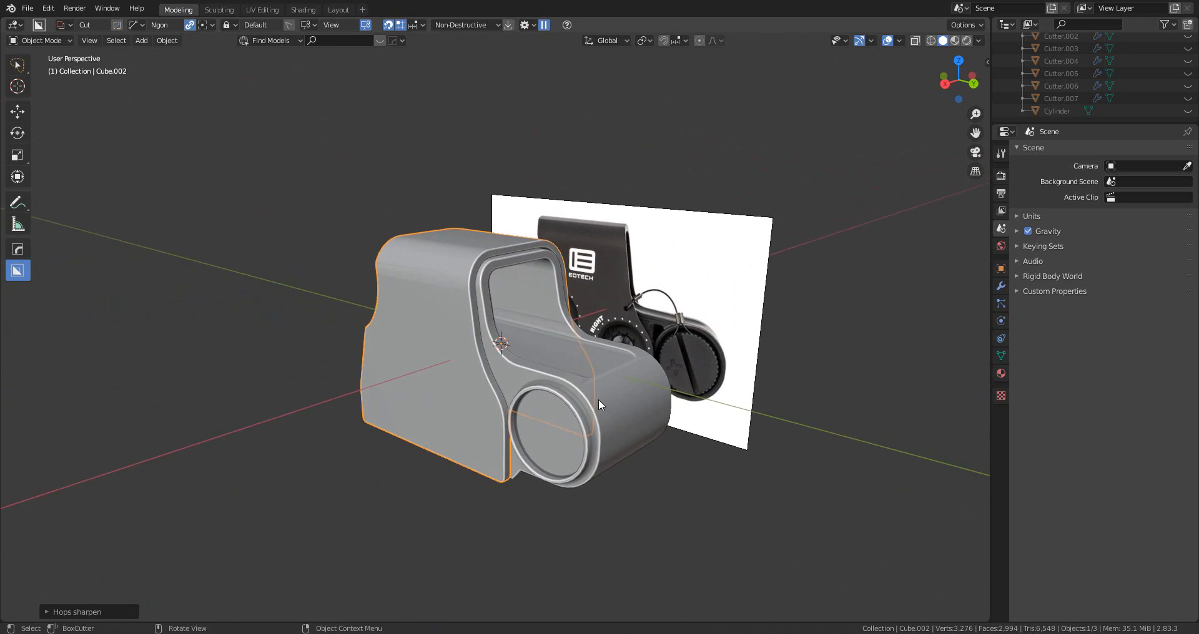
scroll(599, 399, up, 5)
shift+middle_drag(753, 356, 637, 385)
middle_drag(637, 385, 616, 395)
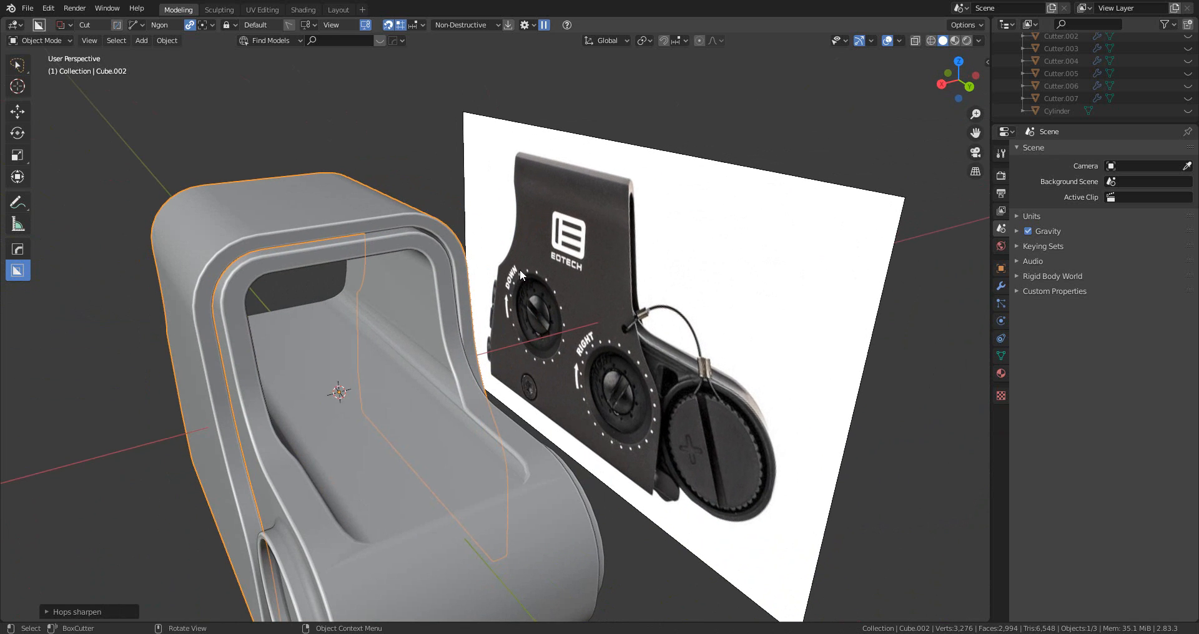
middle_drag(519, 290, 597, 347)
middle_drag(702, 356, 515, 373)
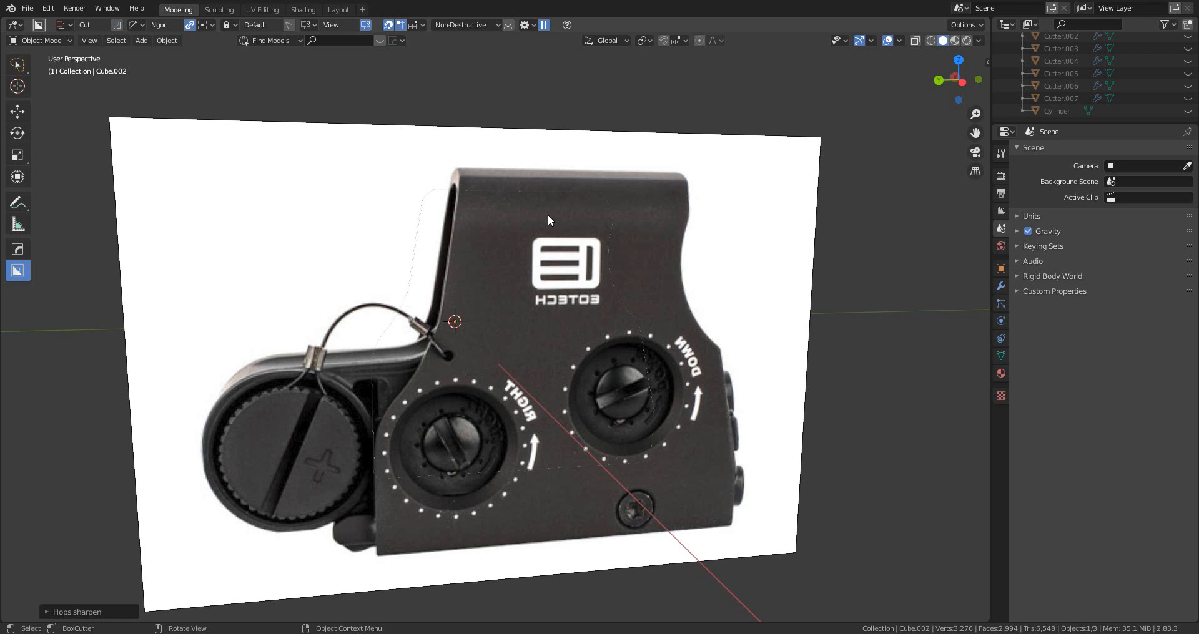
scroll(587, 261, down, 1)
scroll(588, 261, down, 1)
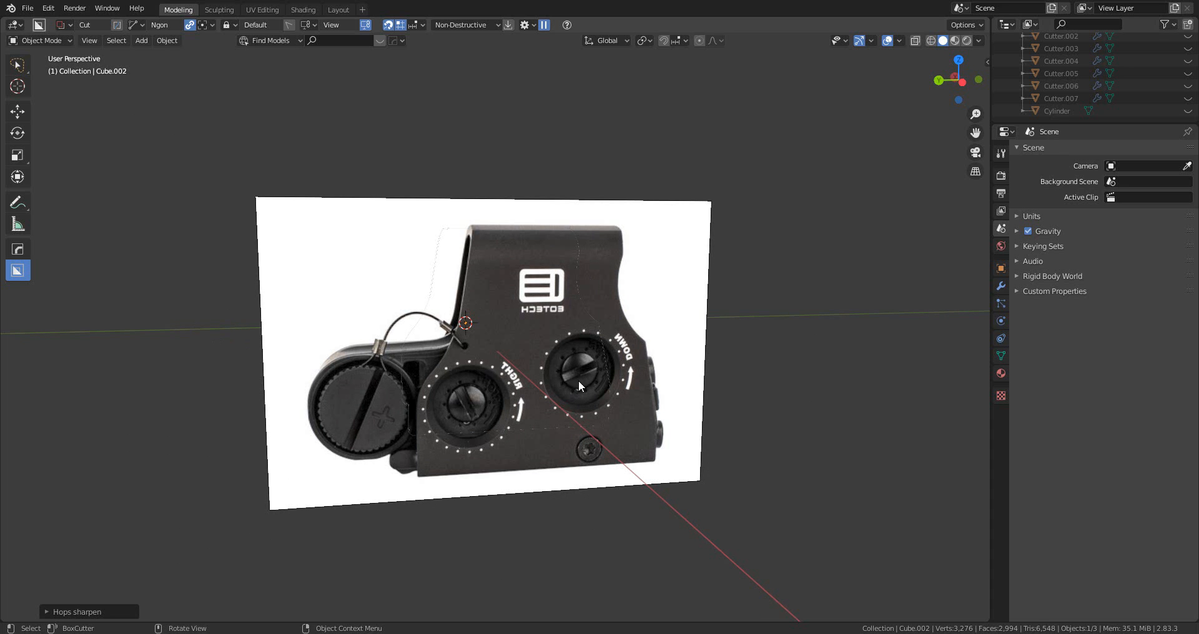
middle_drag(253, 322, 512, 326)
click(496, 375)
middle_drag(497, 375, 573, 283)
click(587, 239)
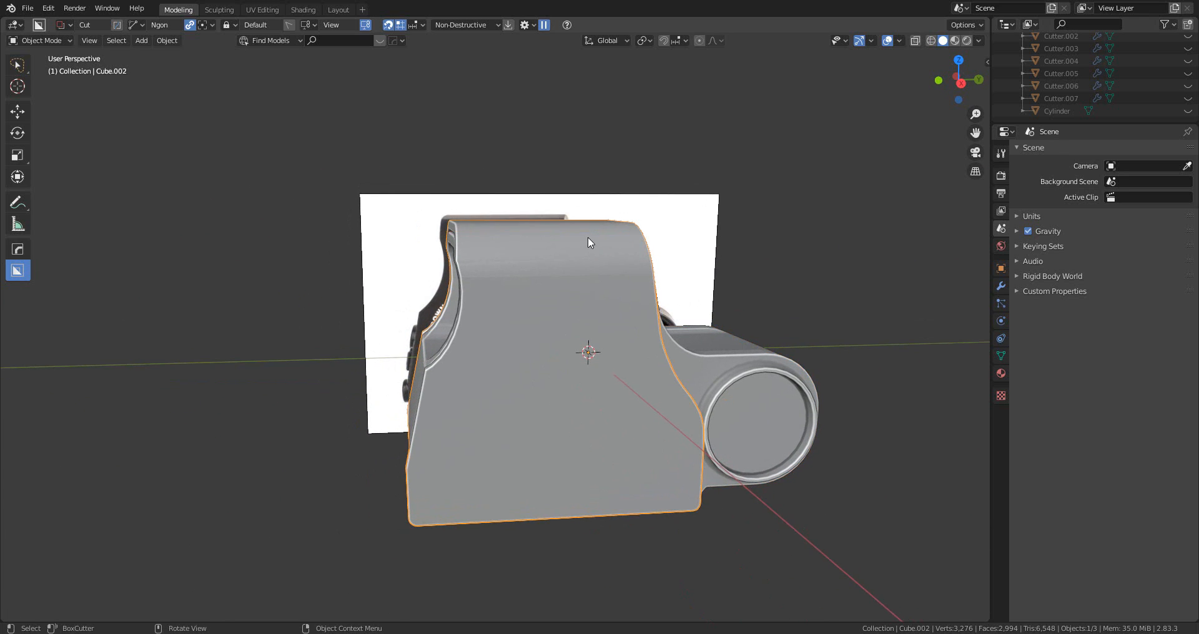
- Enable X-ray in the right orthographic view and frame the reference knobs seen through the shell
click(959, 81)
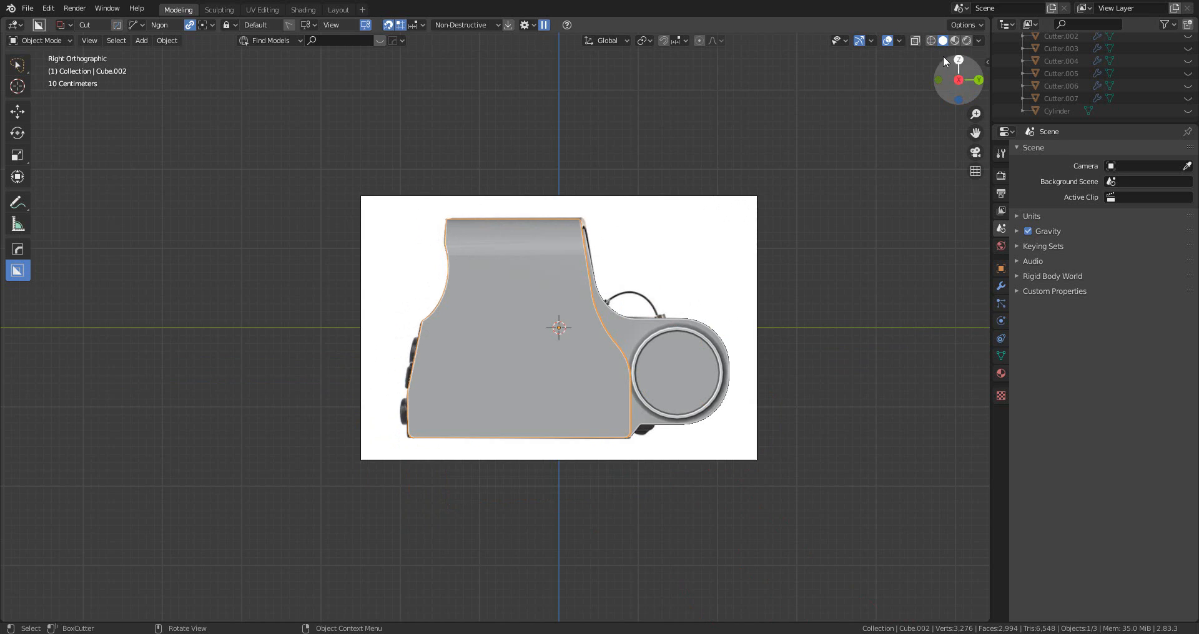
click(916, 40)
scroll(448, 361, up, 6)
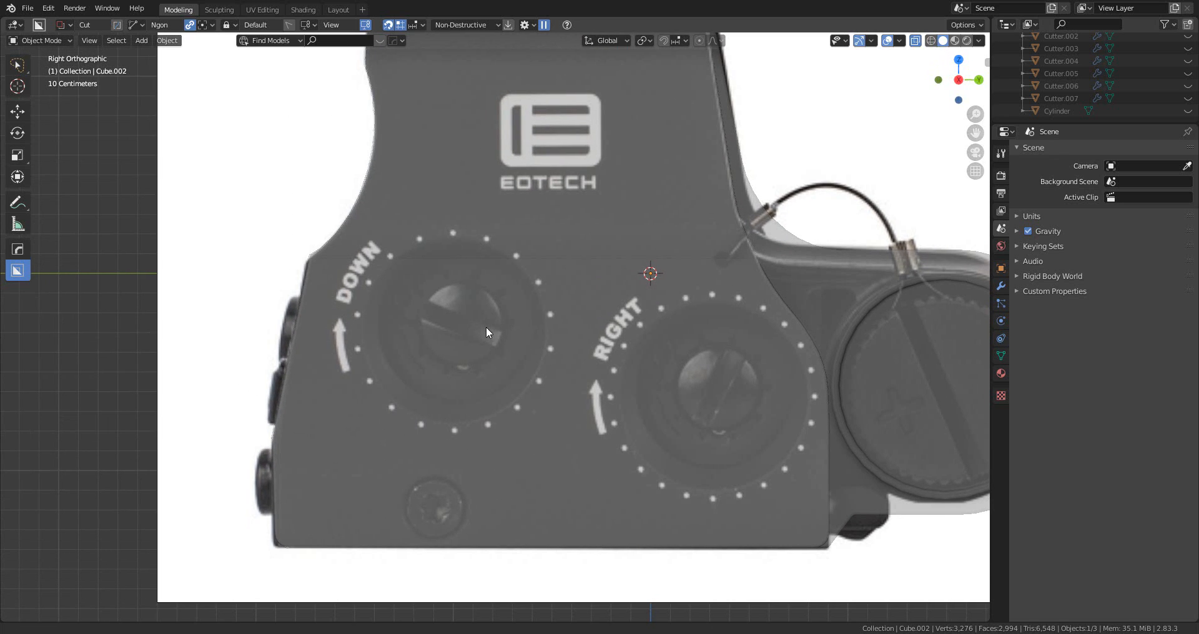
scroll(486, 327, down, 3)
middle_drag(459, 325, 432, 248)
click(958, 81)
scroll(525, 359, up, 3)
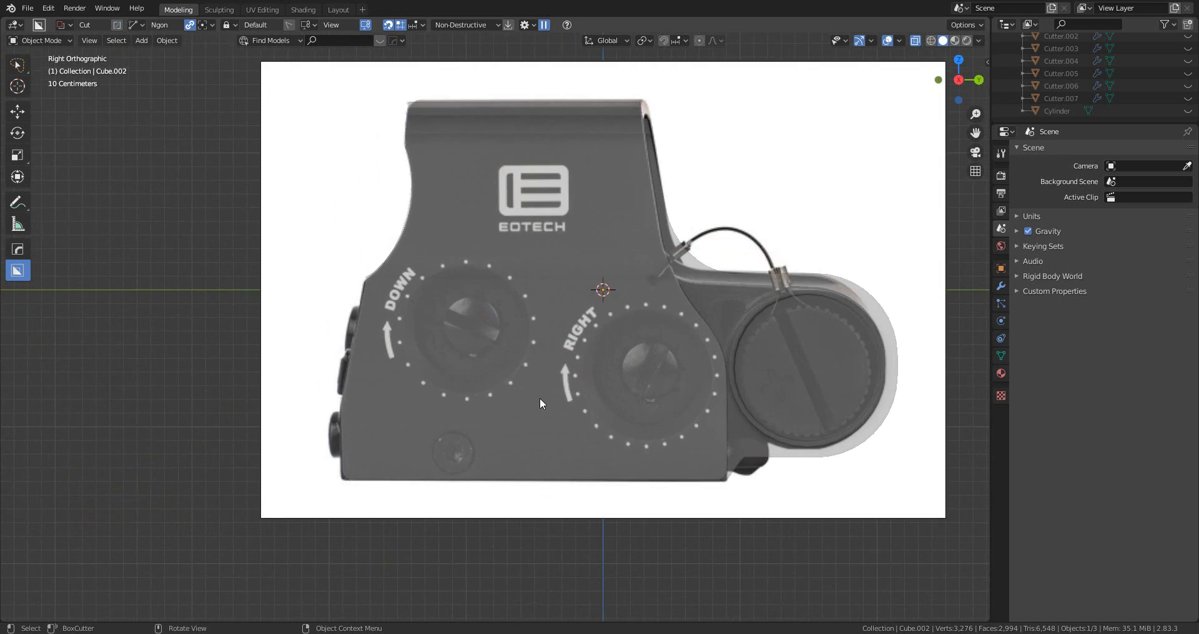
scroll(486, 348, up, 2)
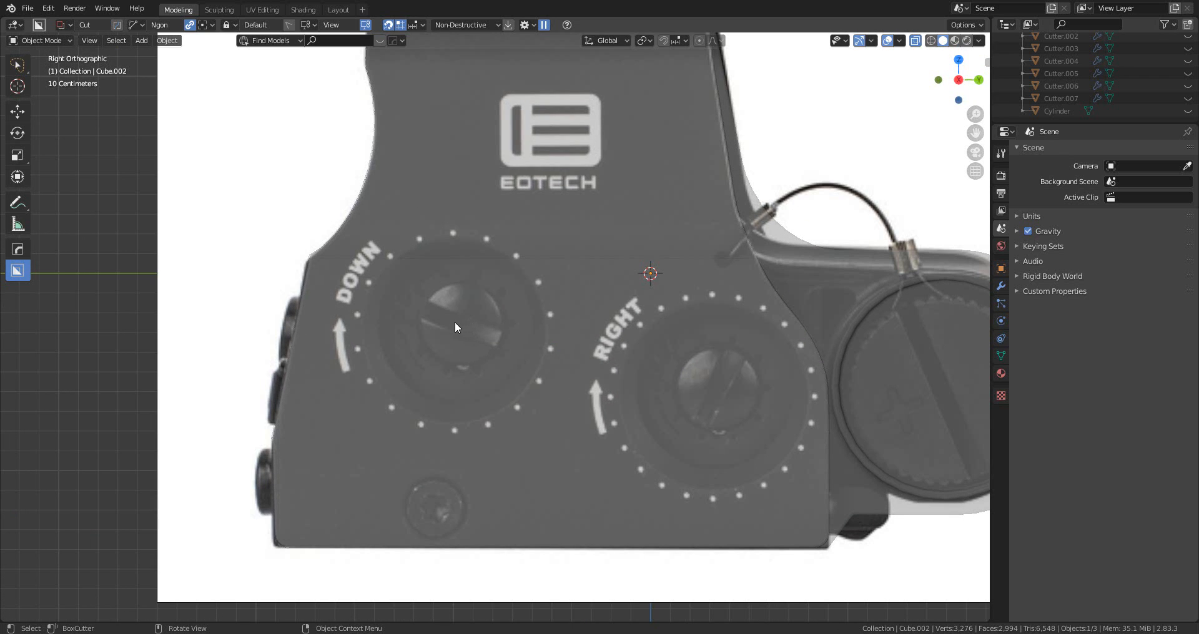
- Draw a circular BoxCutter shape around the DOWN knob and center it inside the knob's ring of dots
key(d)
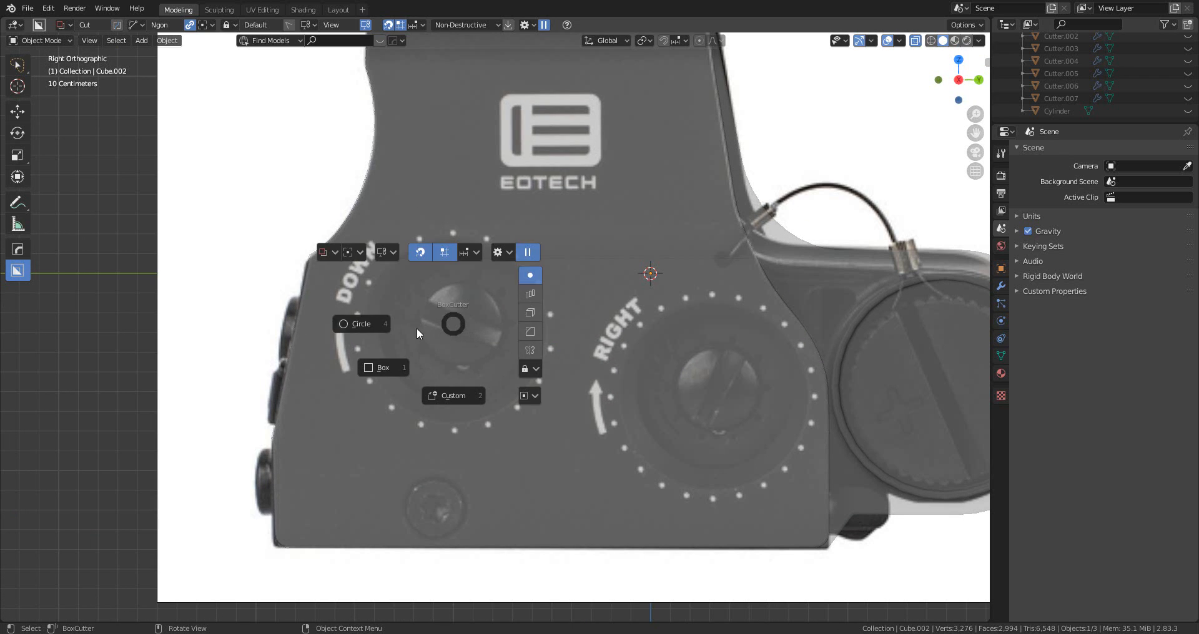
click(364, 324)
drag(452, 324, 542, 365)
key(g)
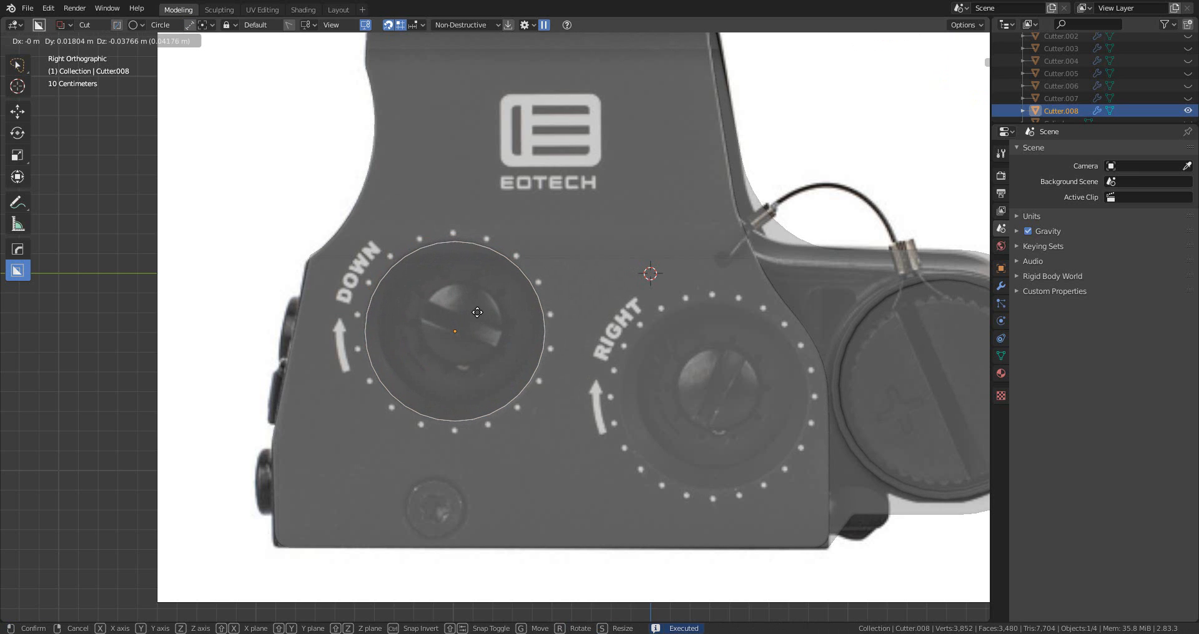
click(473, 293)
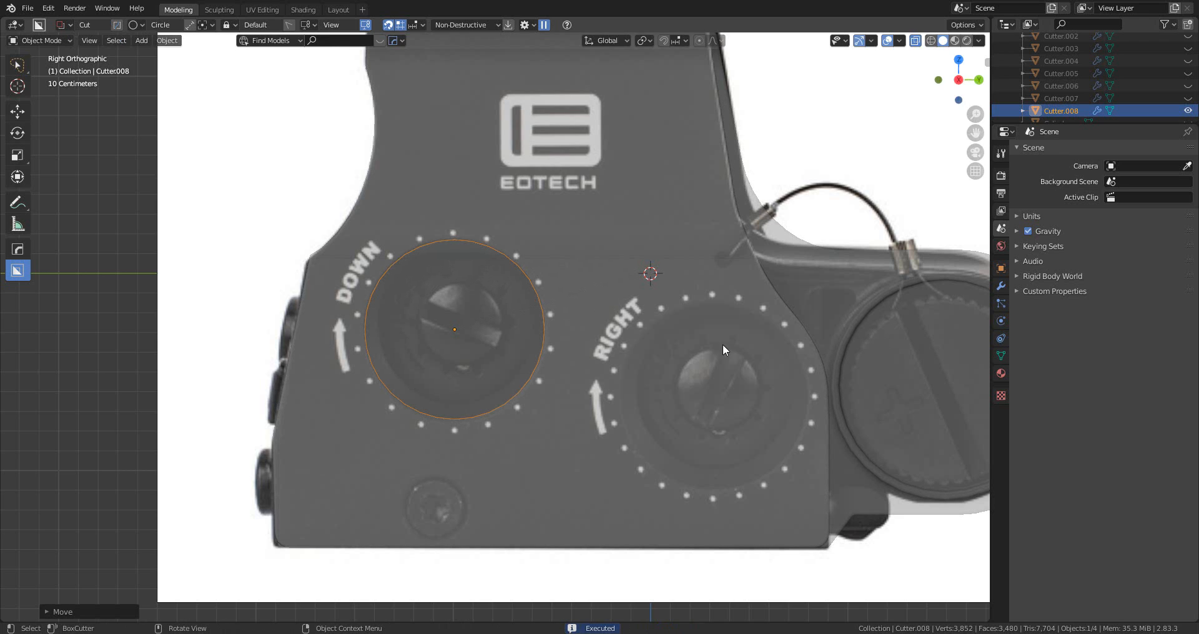
- Apply the circular cutter's Weld modifier and add an Array modifier with a relative X offset of 1.430
click(1001, 288)
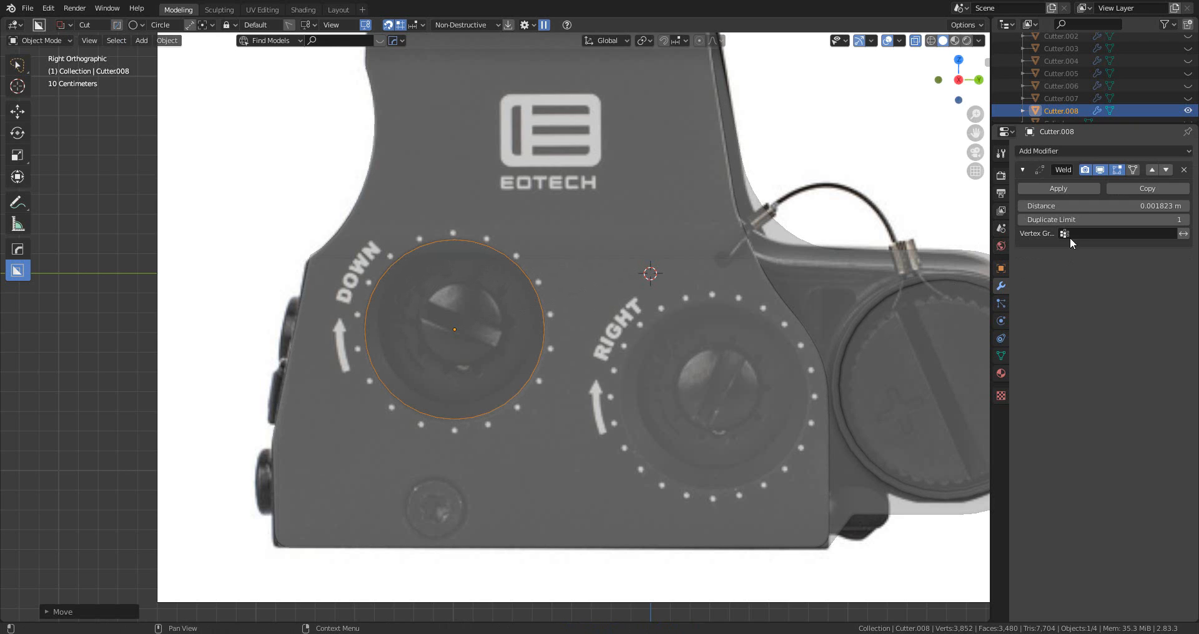
click(1047, 189)
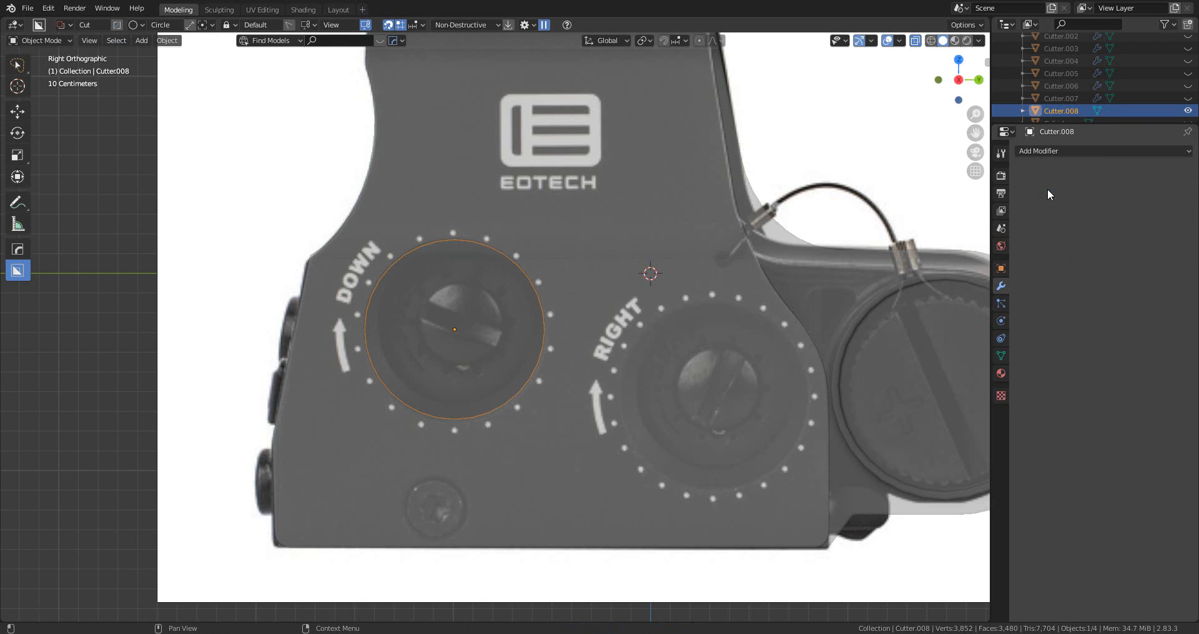
click(1067, 152)
click(937, 179)
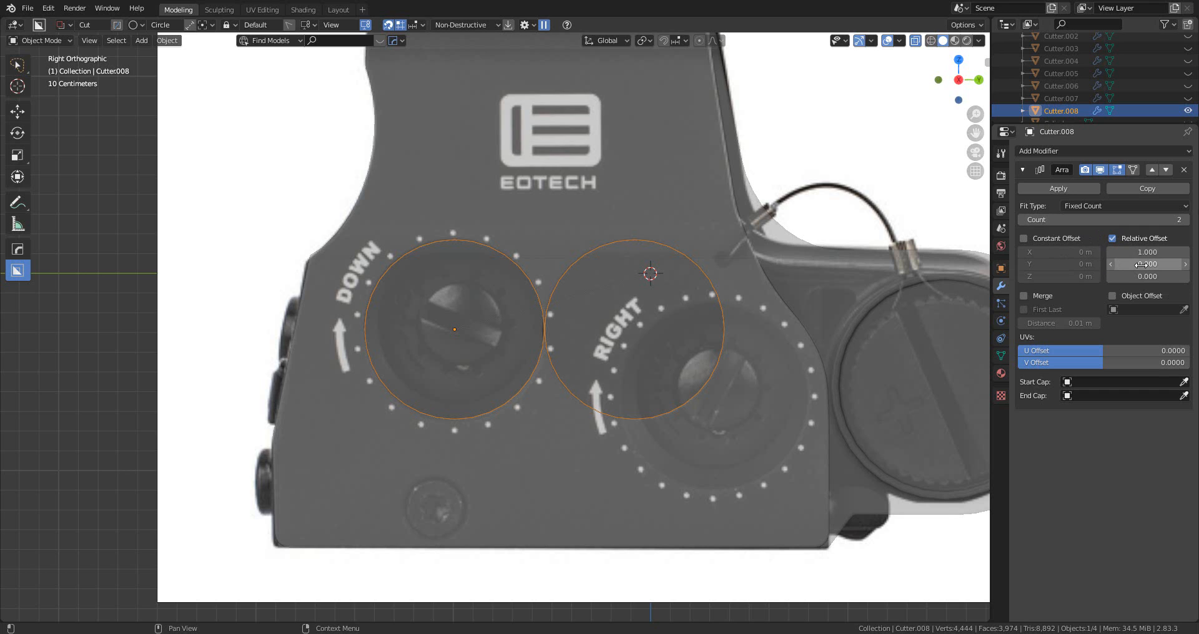
drag(1147, 251, 1183, 251)
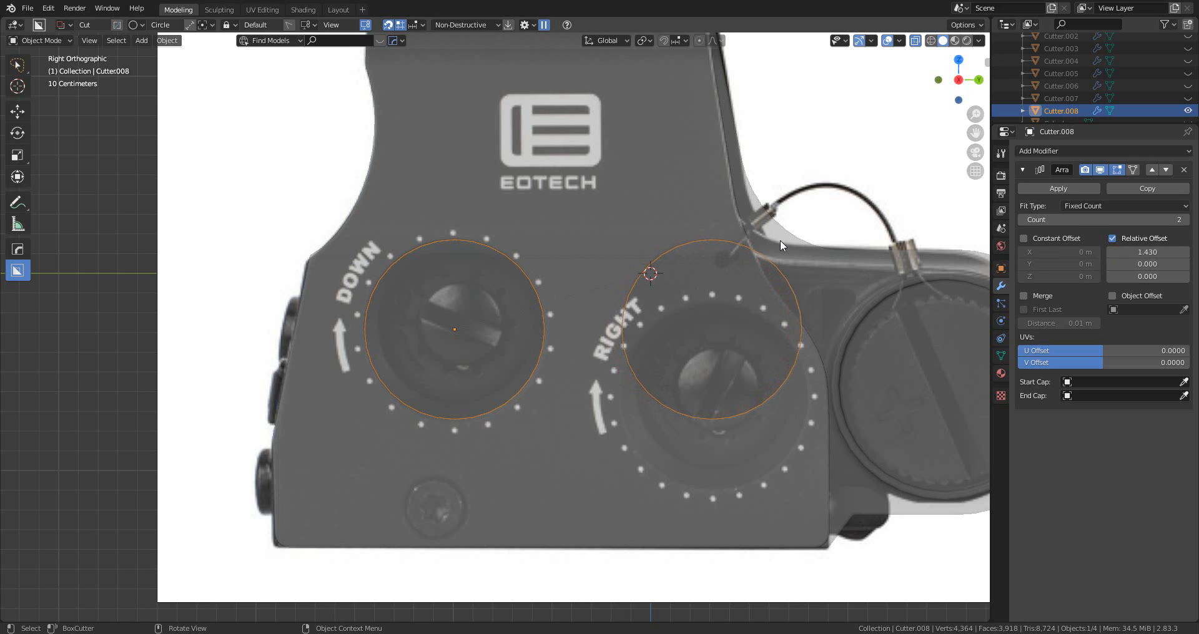
- Rotate the arrayed cutter about 14° and set its relative X offset to 1.500 so the copy sits over the RIGHT knob
key(r)
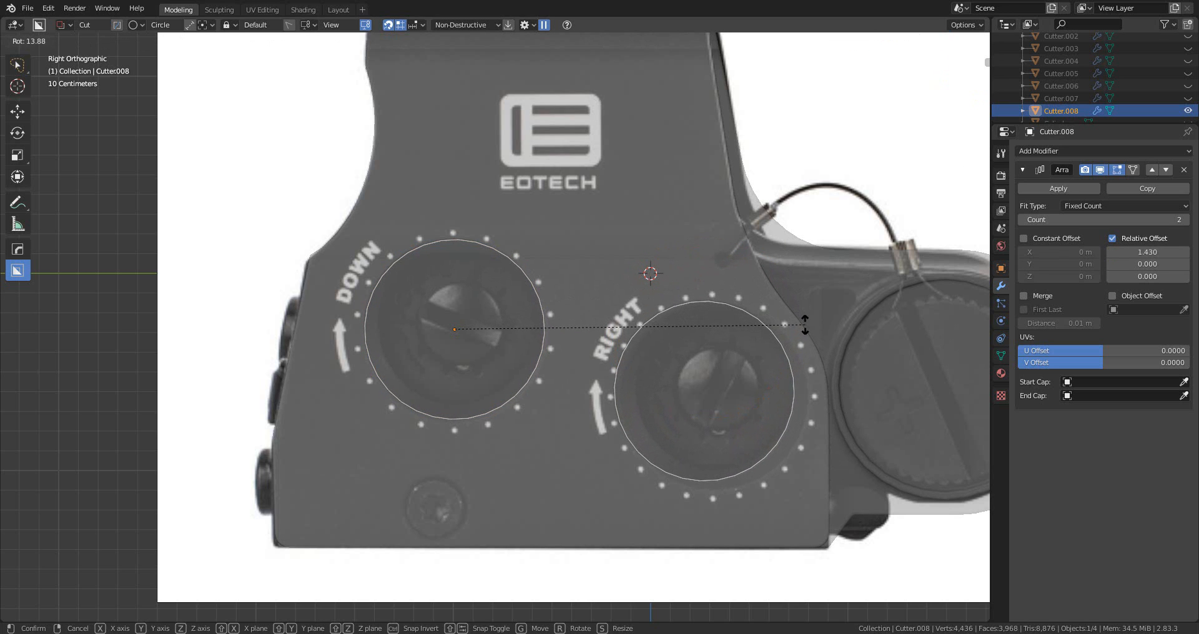
click(805, 414)
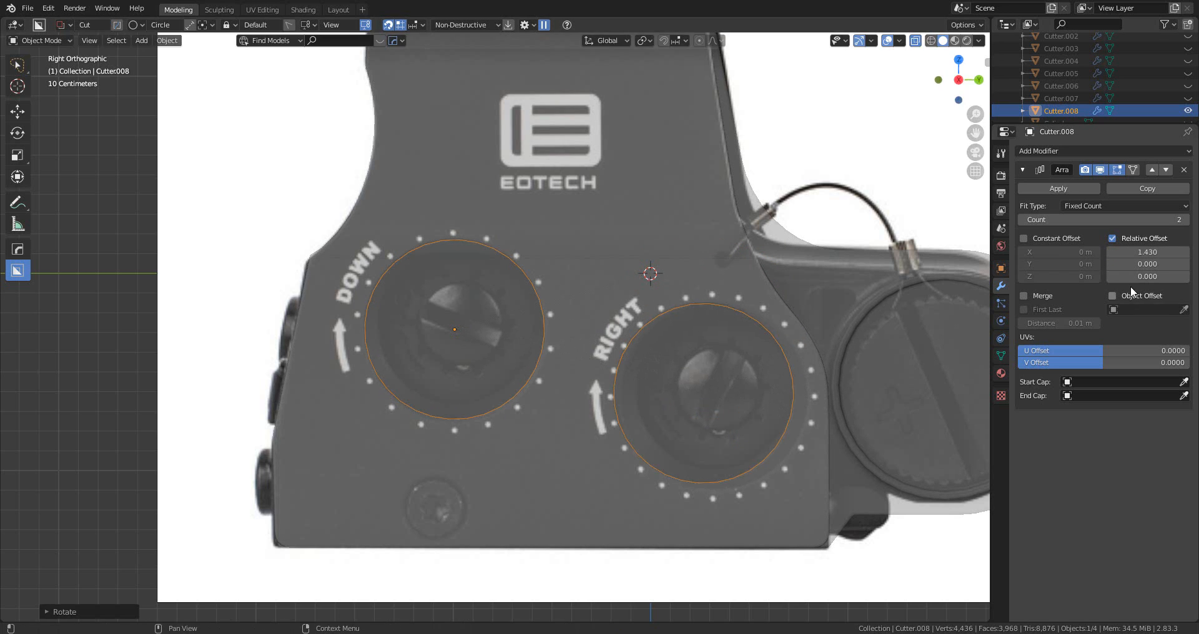
drag(1149, 252, 1155, 252)
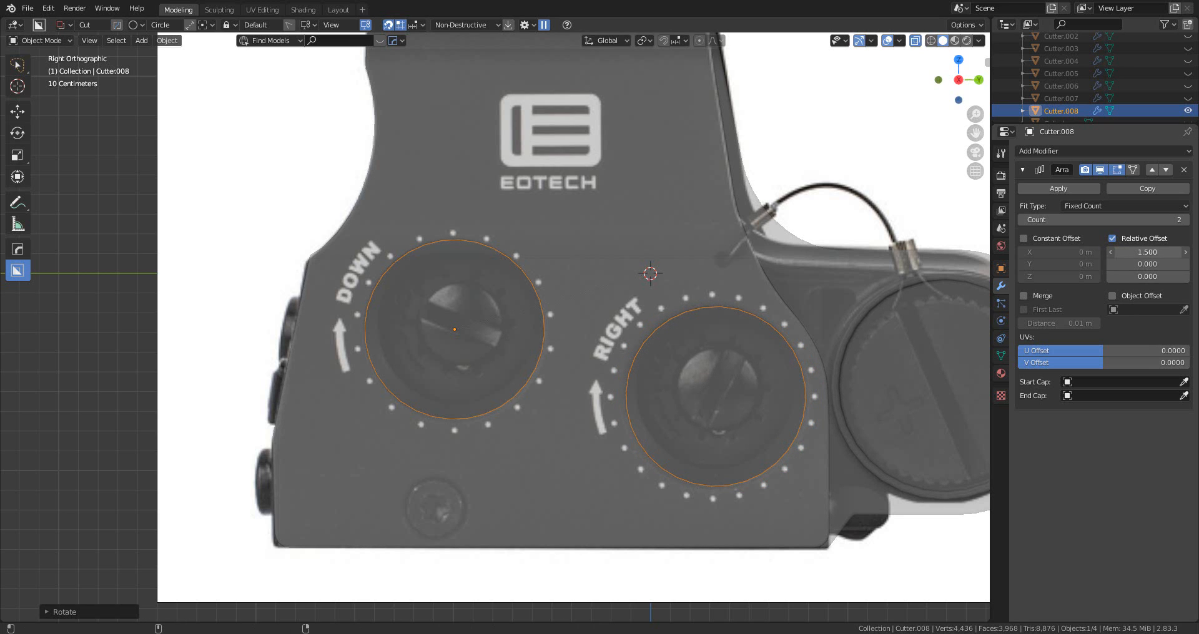
- Examine the two cylindrical cutters against the shell and the reference knobs from the side and in perspective
scroll(566, 365, down, 4)
scroll(566, 366, up, 4)
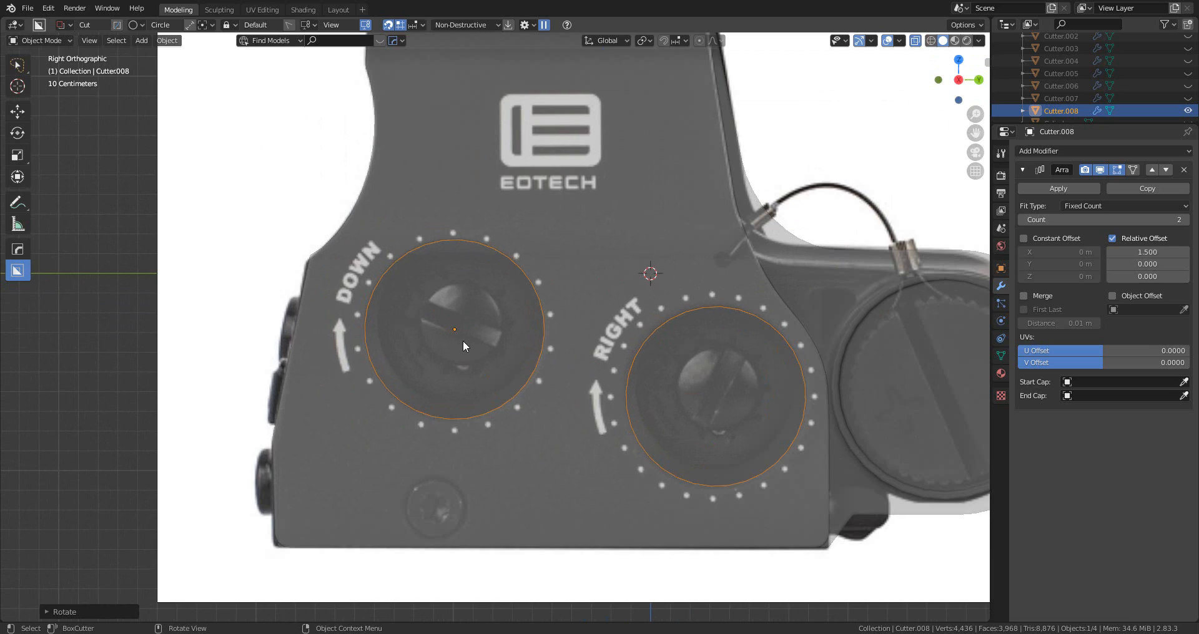
scroll(463, 341, up, 2)
middle_drag(347, 403, 496, 372)
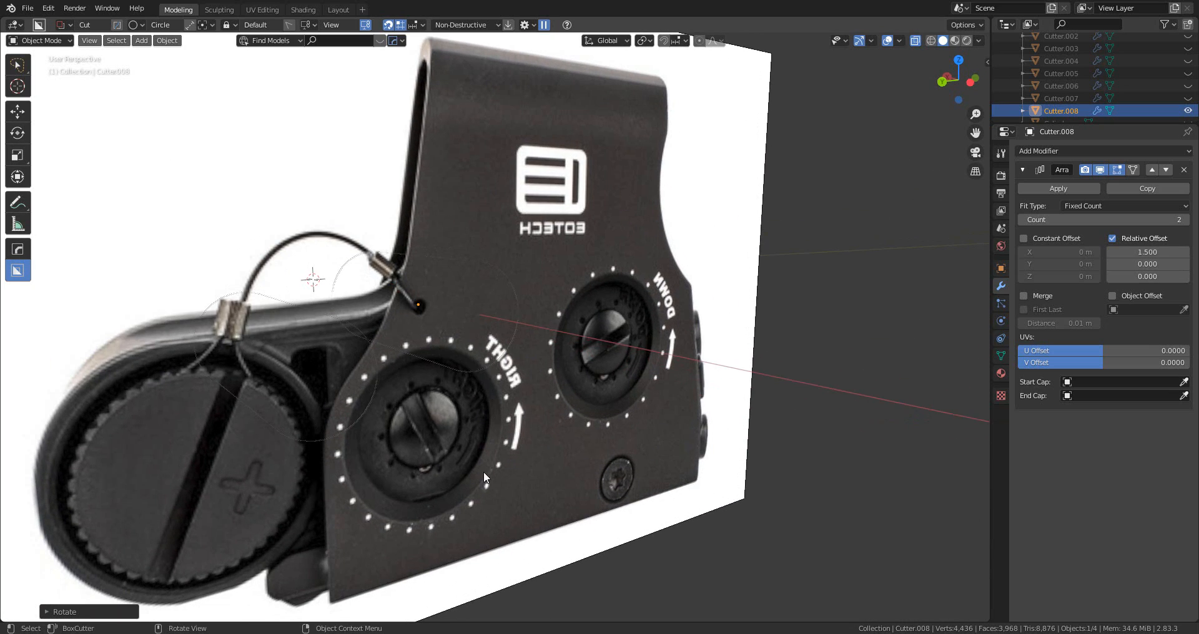
scroll(357, 446, down, 5)
middle_drag(358, 445, 610, 389)
scroll(569, 429, up, 4)
scroll(571, 395, down, 2)
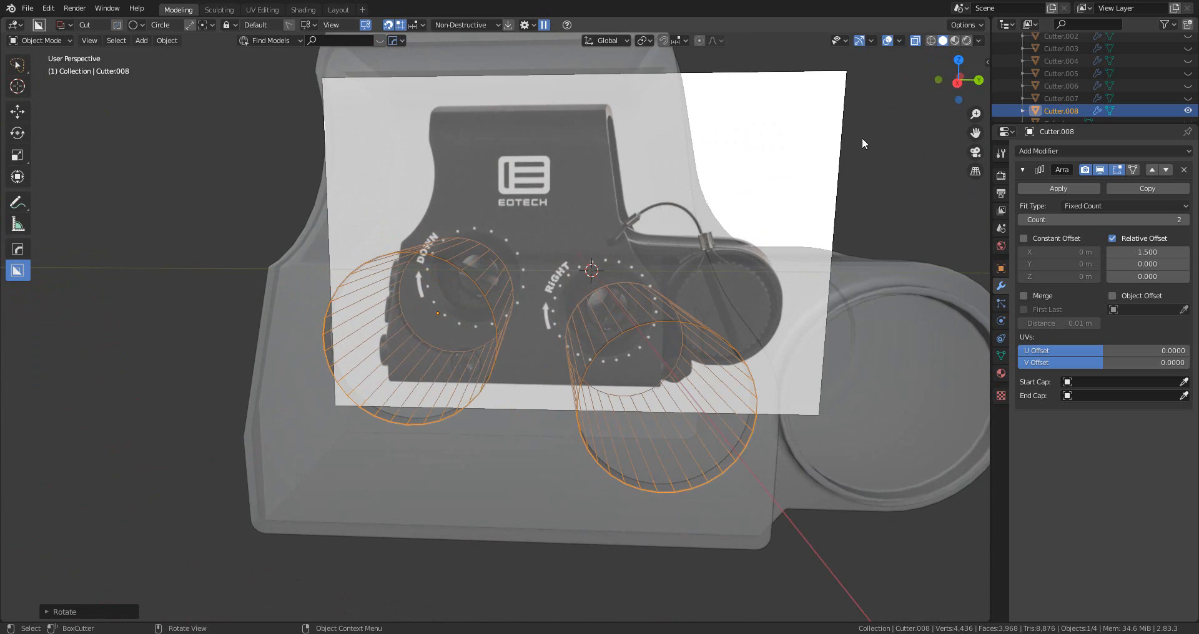
- Nudge the arrayed cutter in the right orthographic view to center both circles inside the knobs' dot rings
click(967, 81)
scroll(552, 340, up, 6)
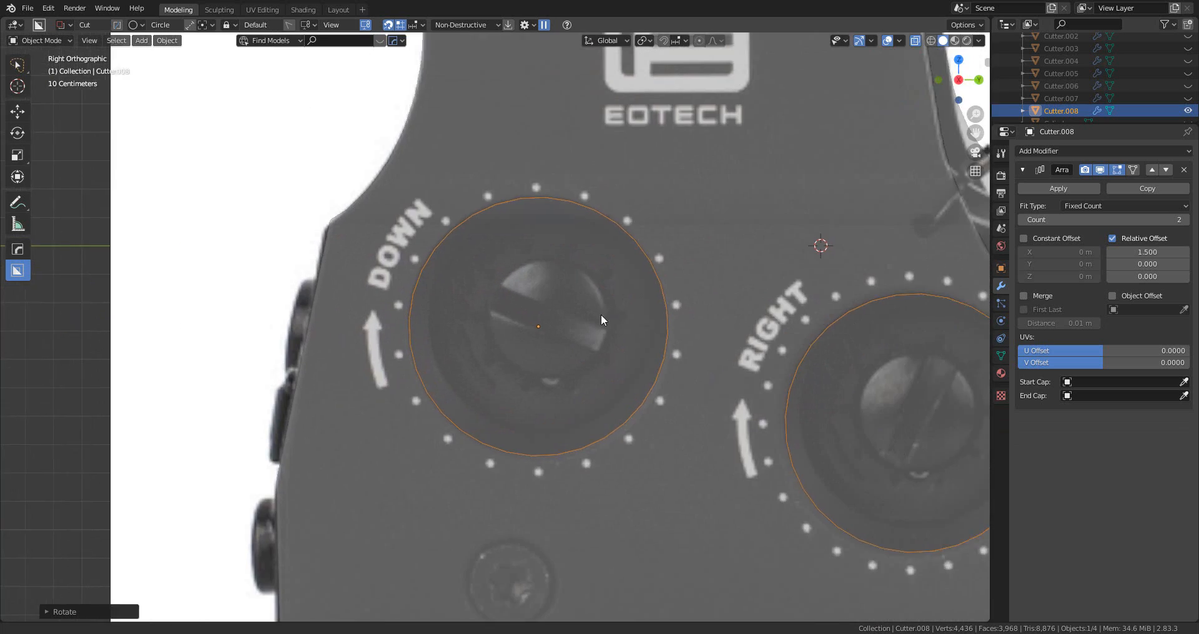
shift+middle_drag(601, 314, 517, 316)
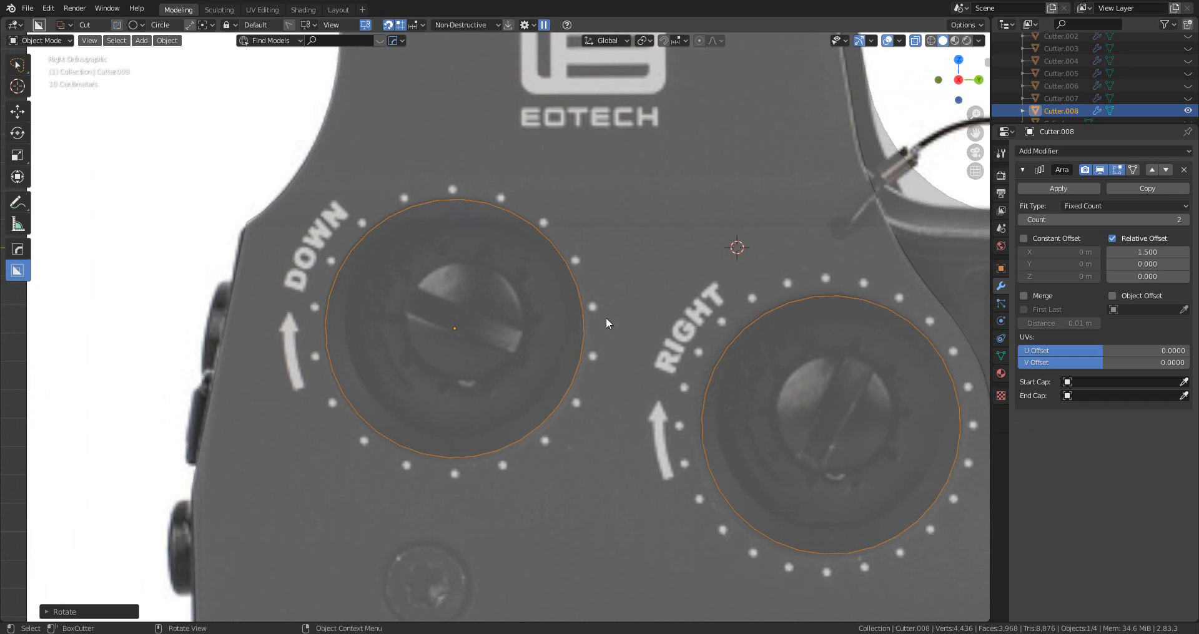
key(g)
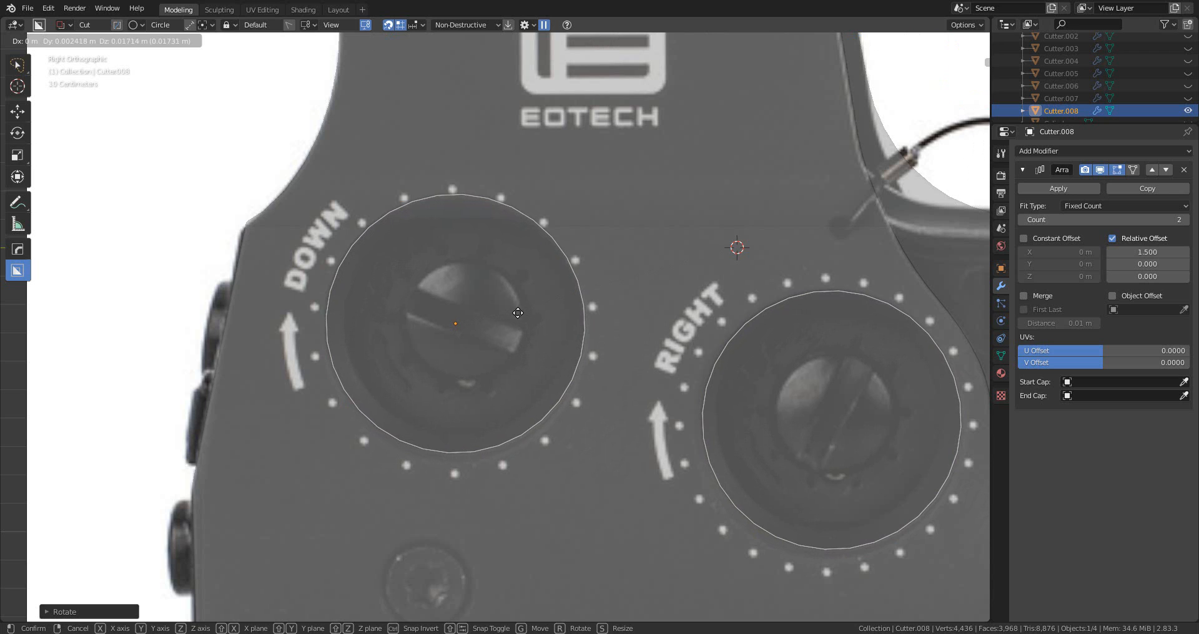
click(514, 341)
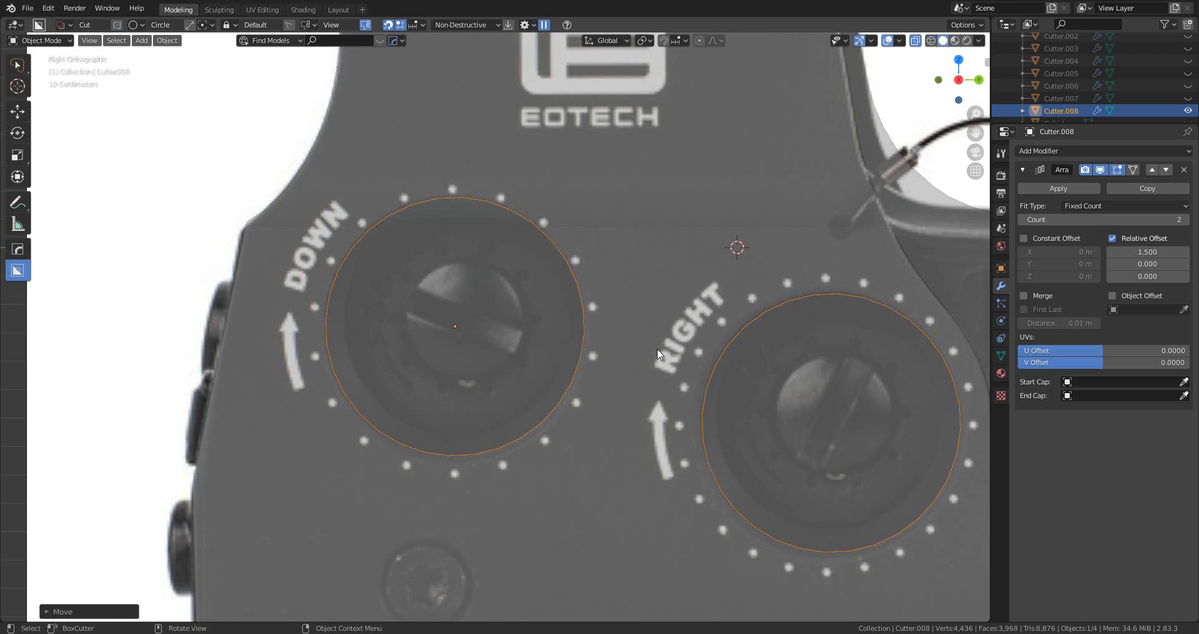
- Scale the cutter's mesh to about 0.93 in Edit Mode and set the array's relative X offset to 1.620
key(Tab)
key(s)
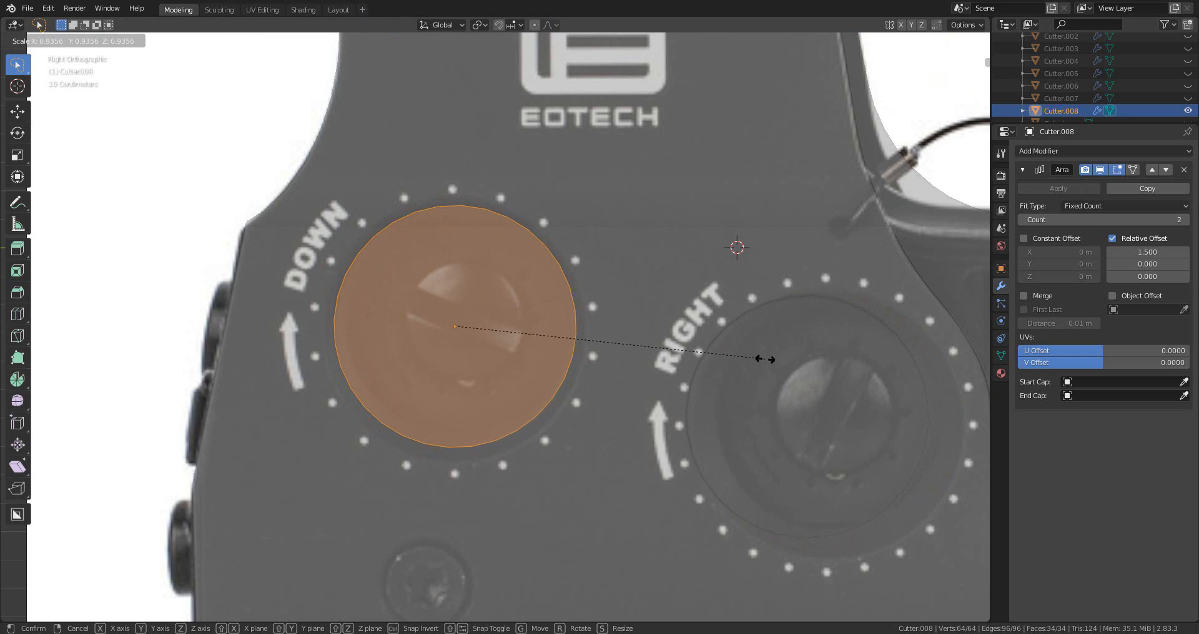
click(745, 358)
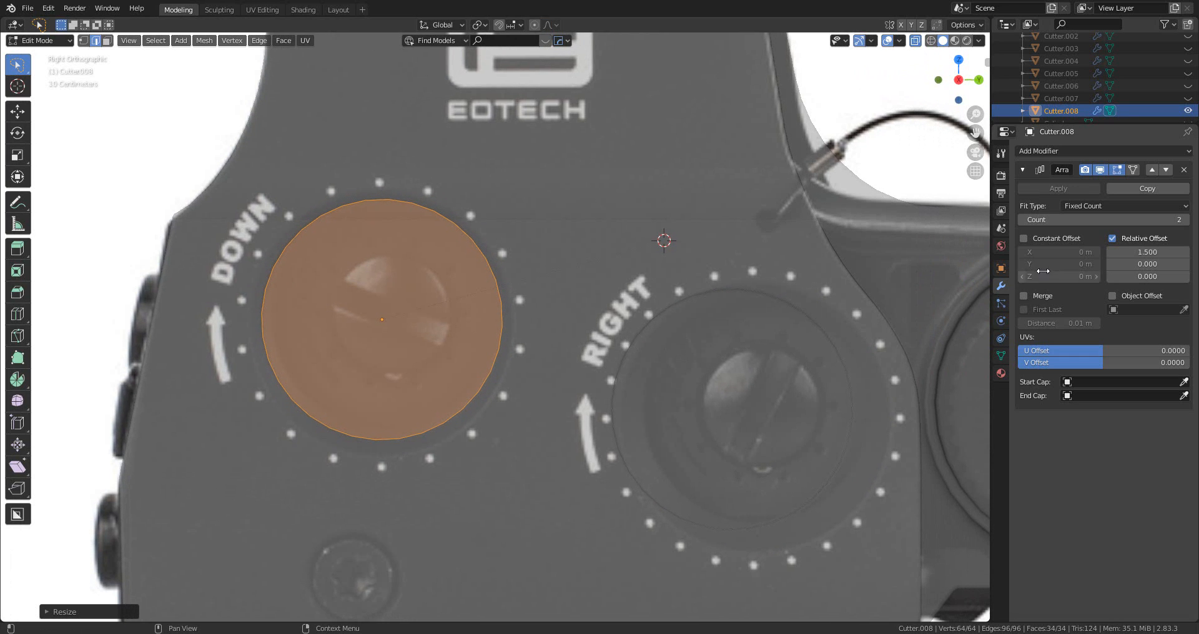
drag(1147, 252, 1162, 251)
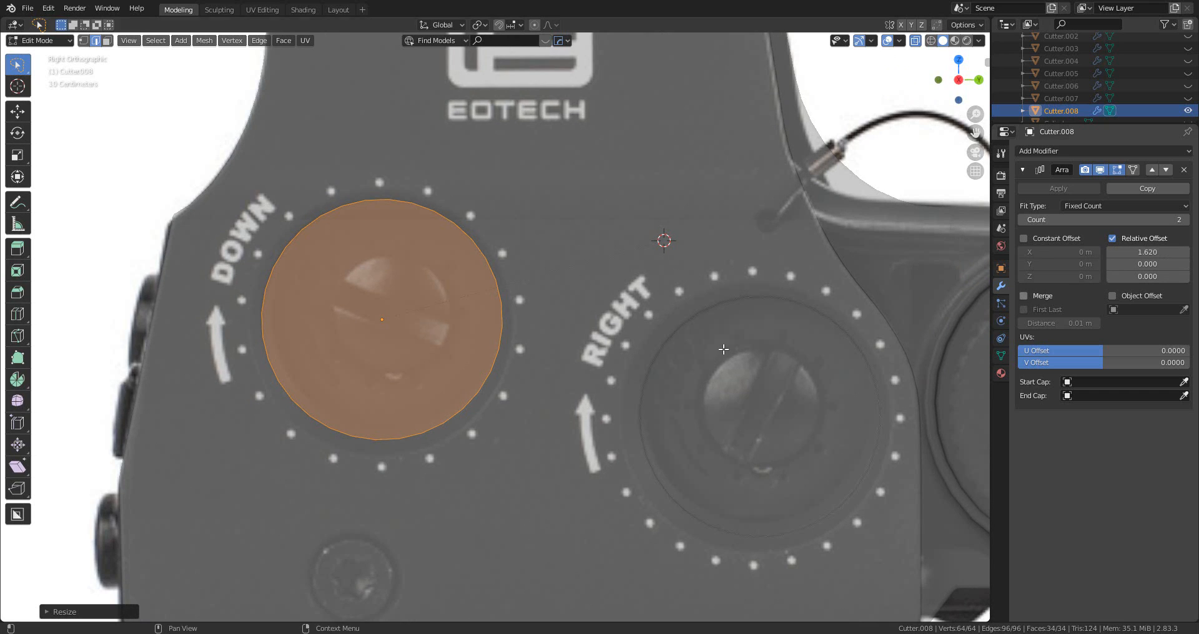
- Add an edge loop around the cutter cylinder and slide it close to the outer end
middle_drag(723, 349, 532, 361)
scroll(523, 351, up, 2)
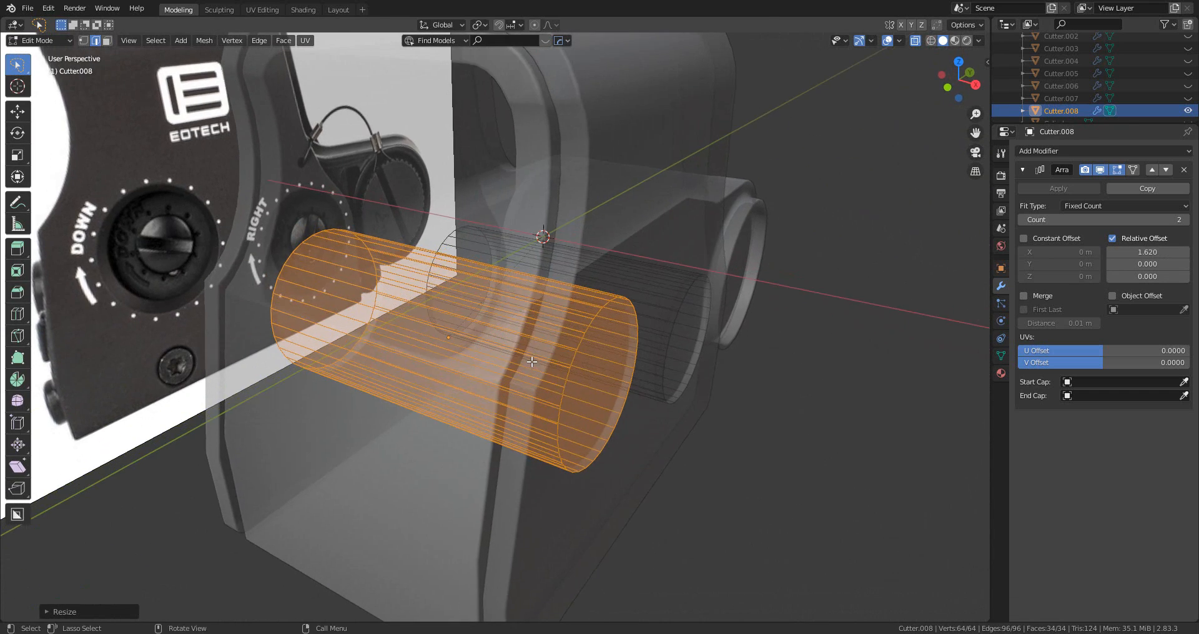
key(ctrl+r)
click(556, 312)
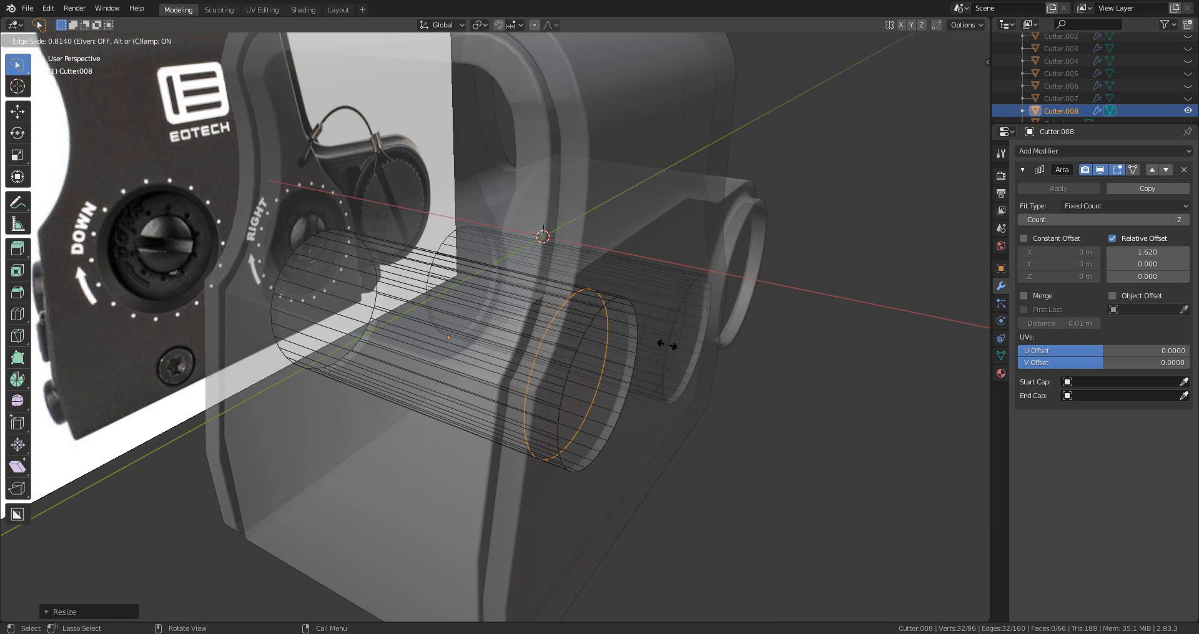
click(656, 344)
- Move the new edge loop near the cutter's outer end along the global X axis by about 0.05 m
scroll(560, 338, down, 2)
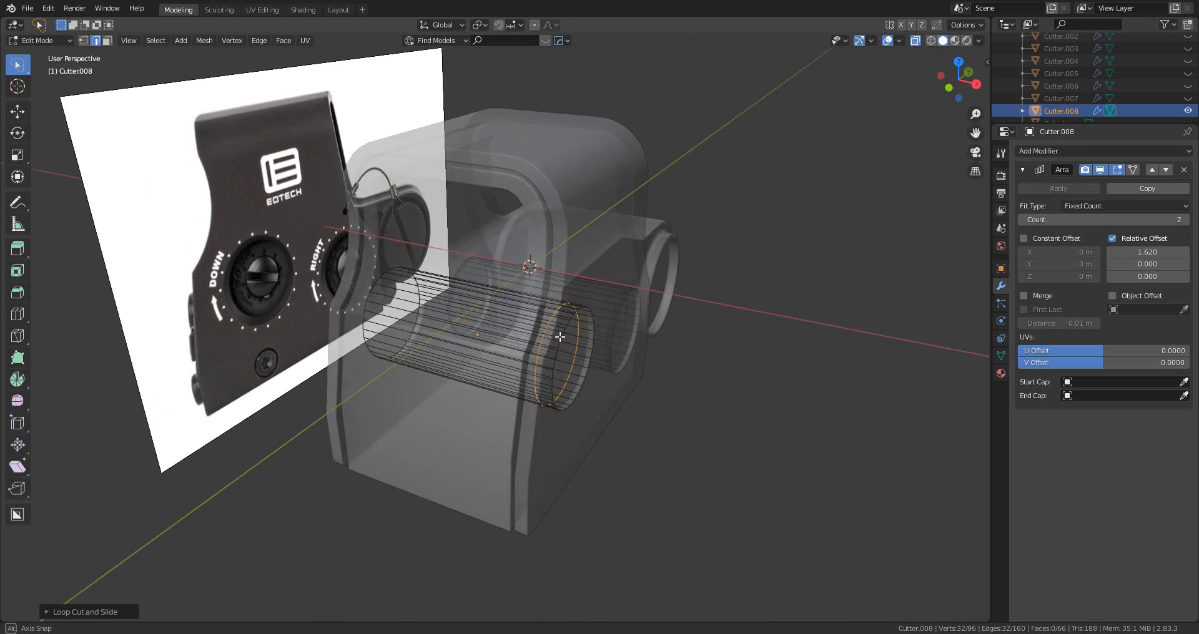
middle_drag(560, 337, 536, 341)
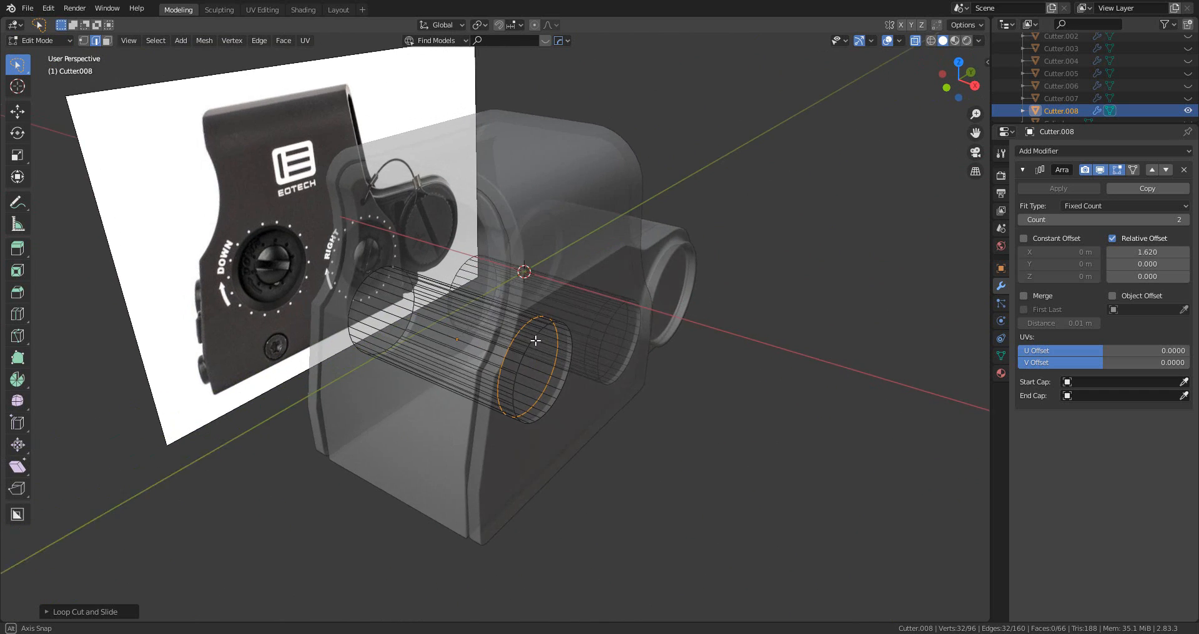
scroll(558, 373, up, 2)
key(g)
key(x)
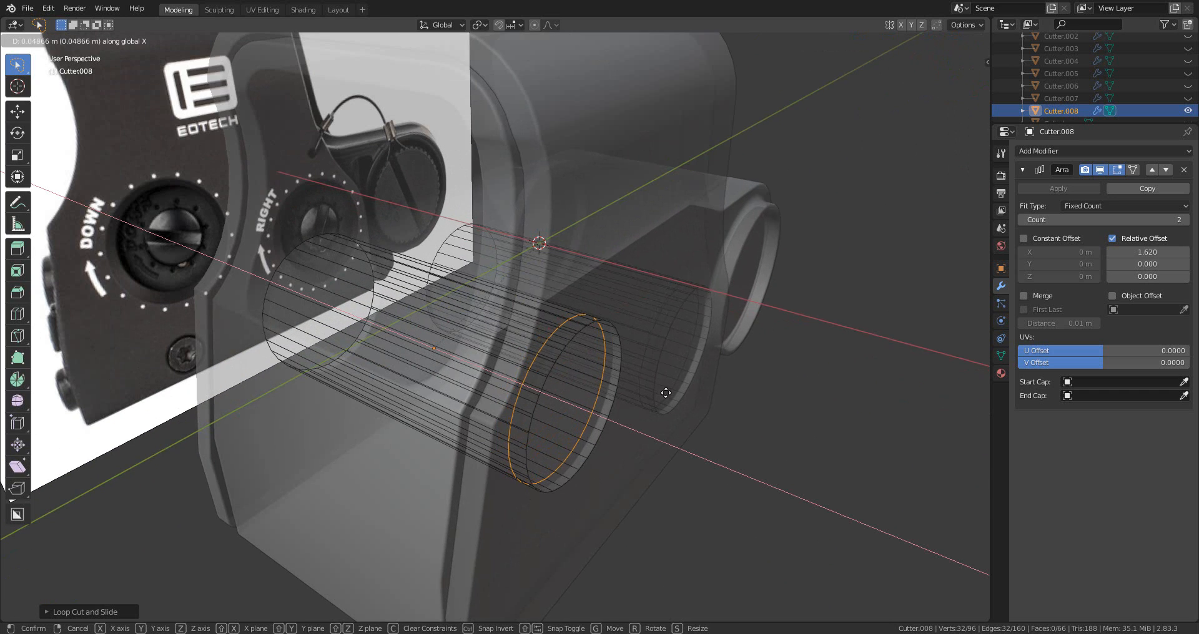
click(673, 401)
- Select the cutter's outer end face, apply the cutter's Array modifier and return to Edit Mode
key(f)
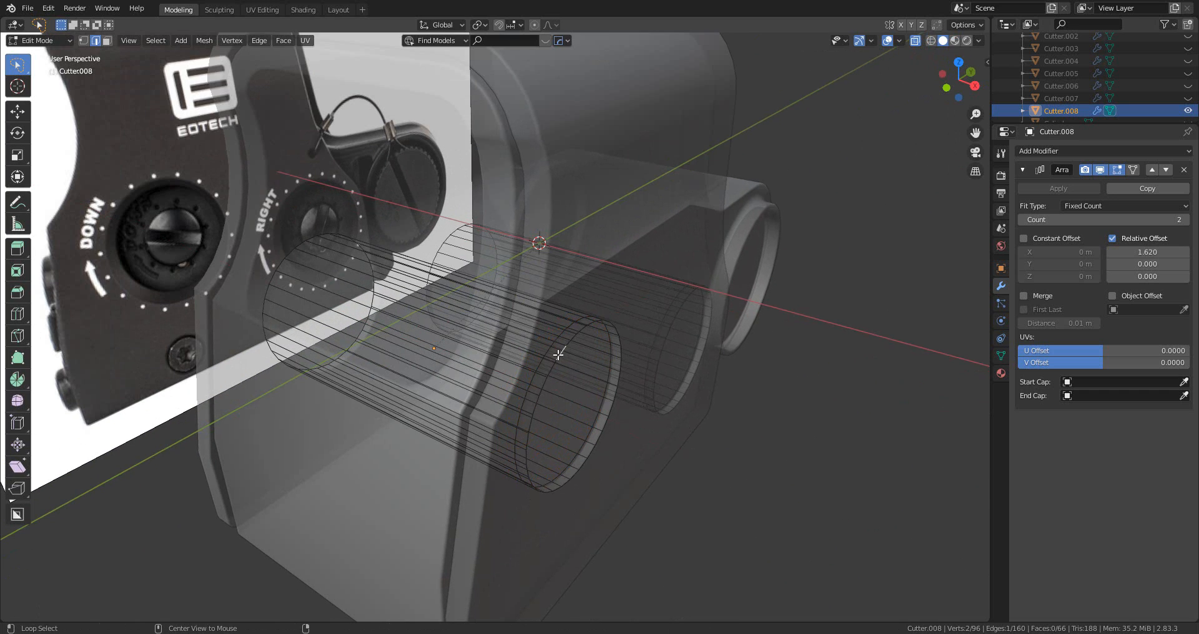
key(s)
click(714, 397)
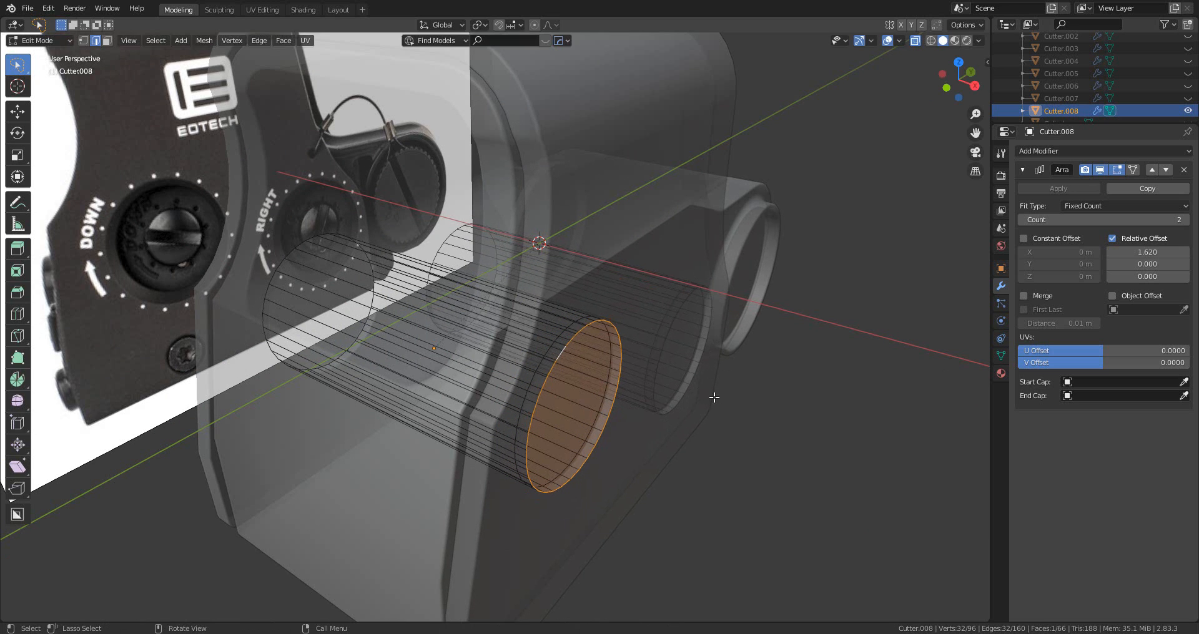
middle_drag(694, 396, 667, 385)
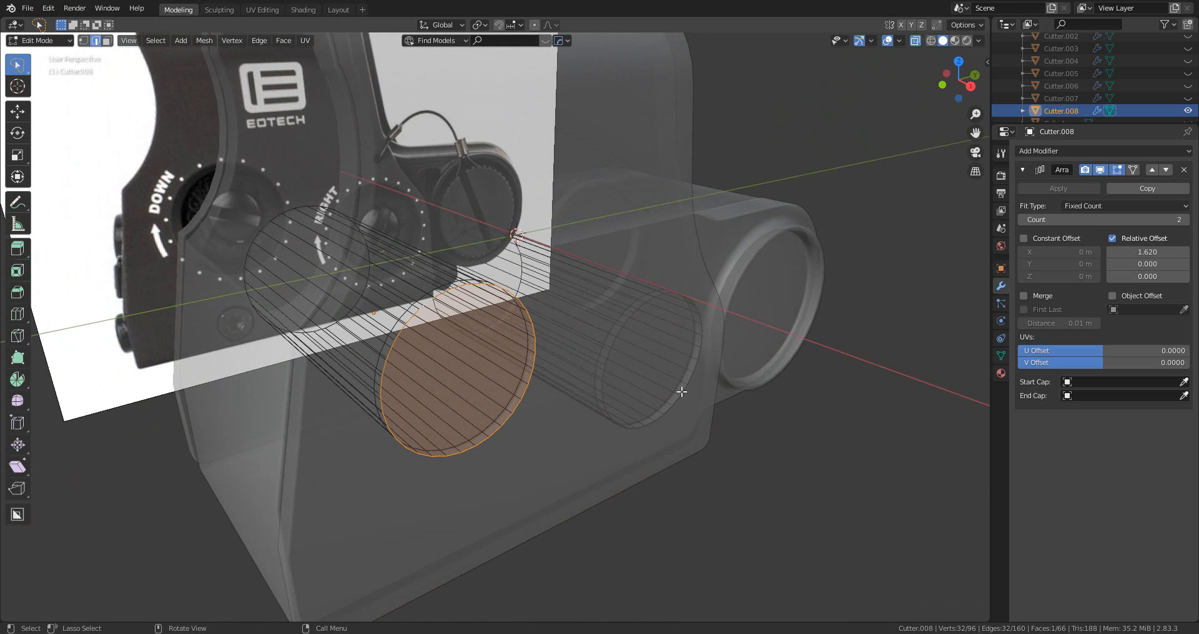
key(Tab)
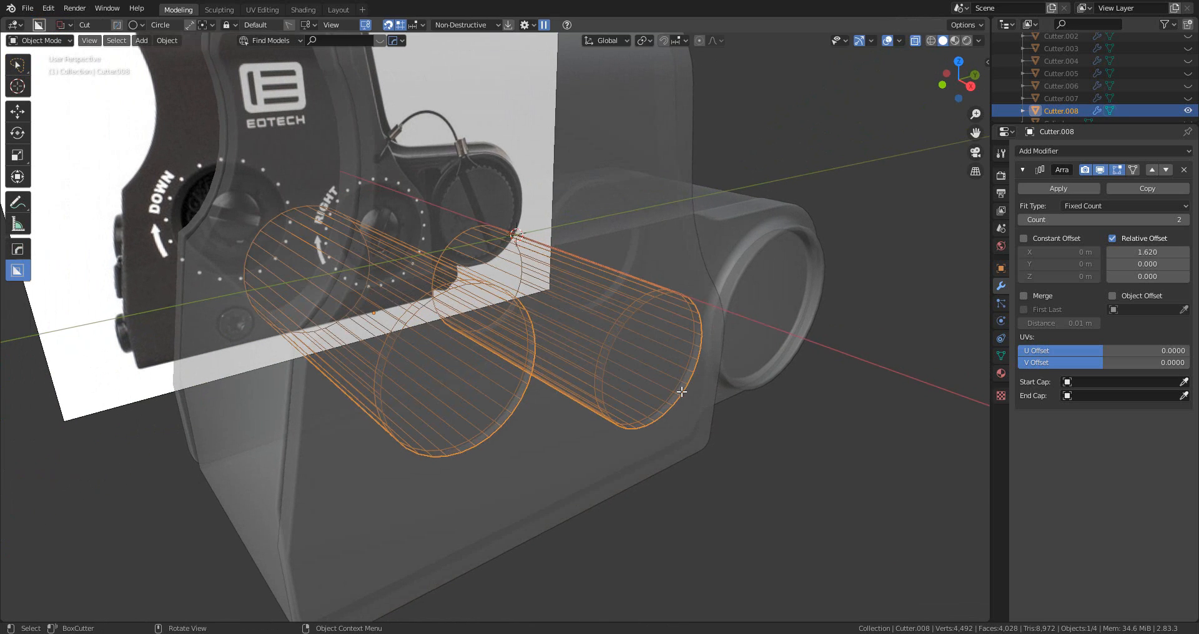
click(1048, 186)
key(Tab)
scroll(618, 361, up, 3)
- Set the pivot point to Individual Origins and scale up the outer end faces of both cutter cylinders
middle_drag(619, 361, 609, 349)
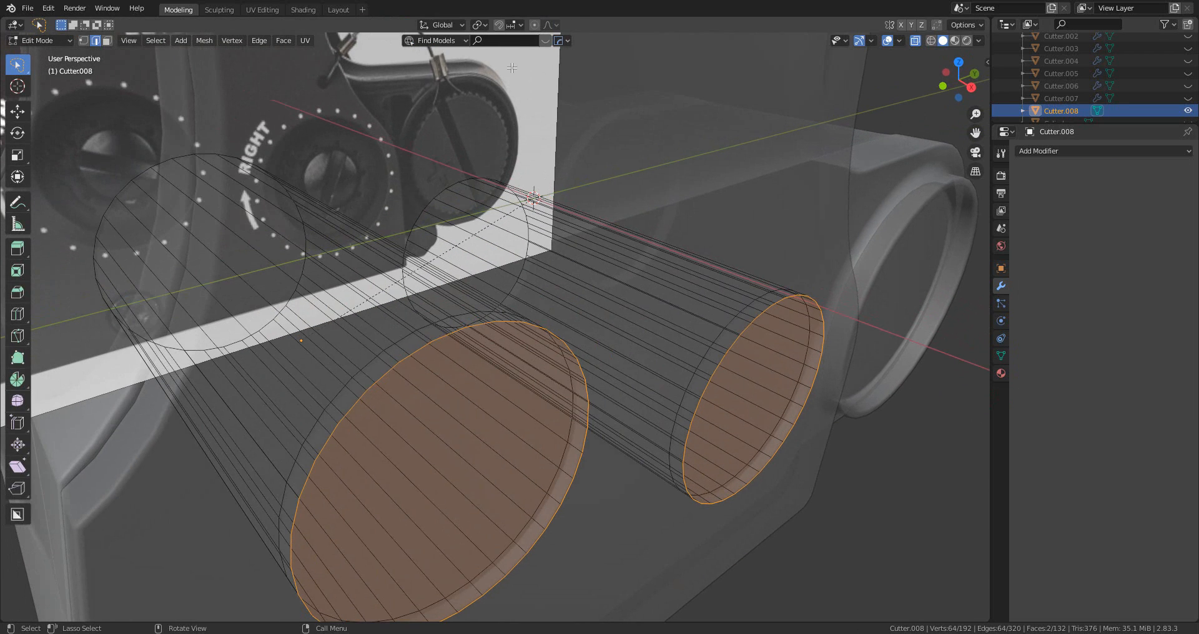
click(481, 25)
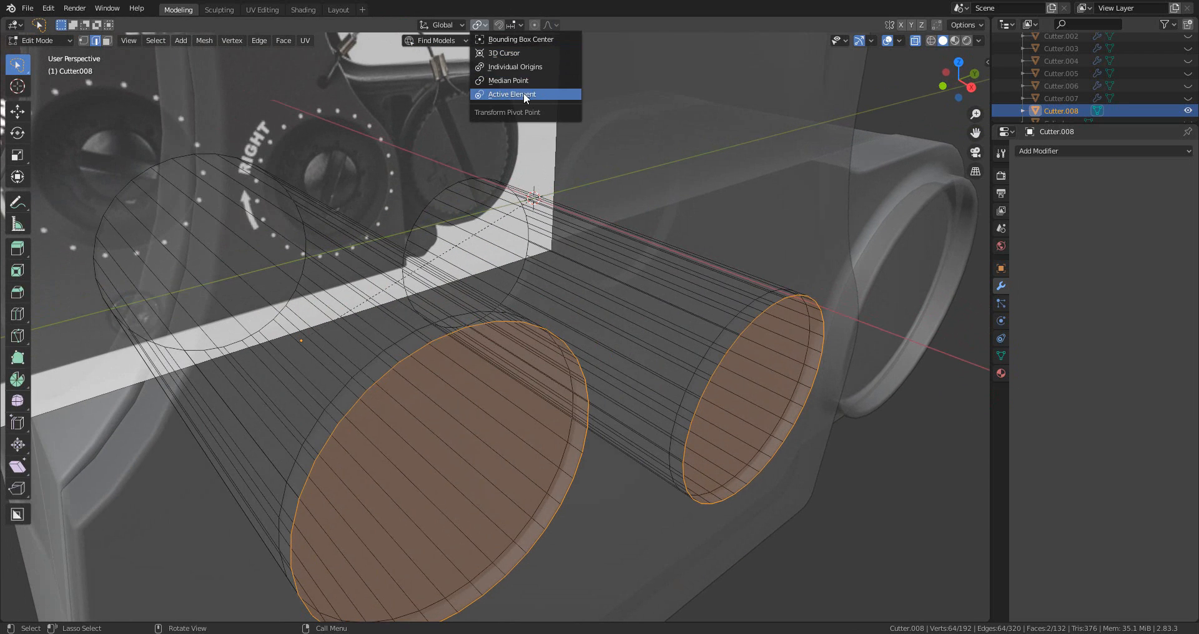
click(527, 64)
scroll(671, 315, down, 3)
shift+middle_drag(670, 315, 670, 298)
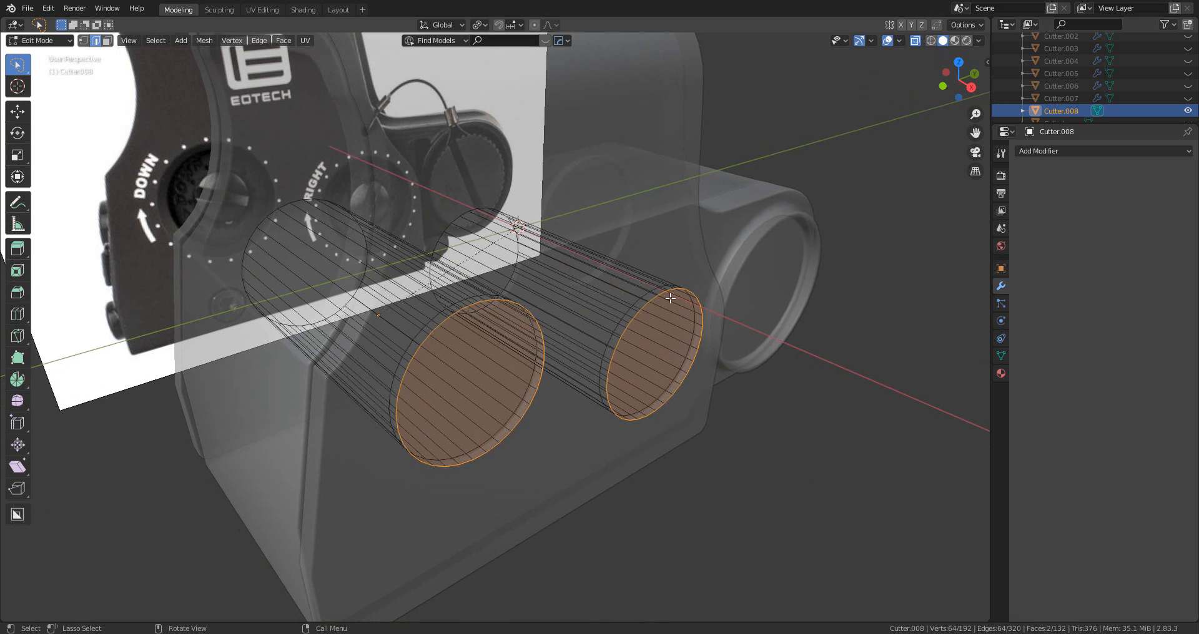
key(s)
click(757, 306)
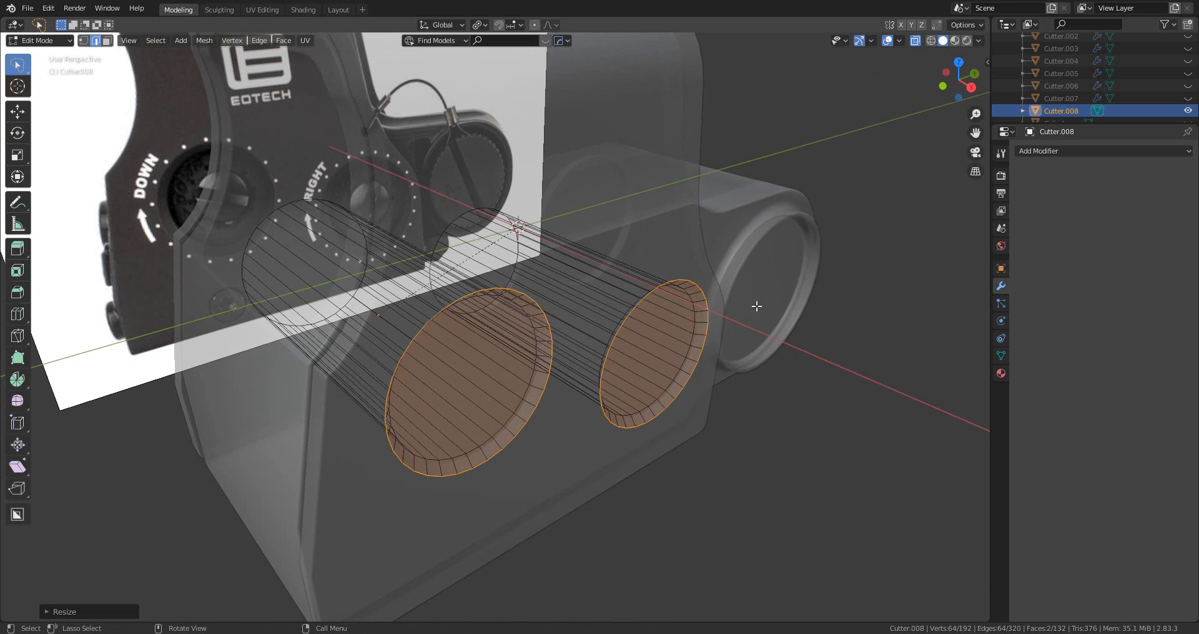
- Turn off X-ray and move the whole cutter along the global X axis by about 0.02 m
click(916, 41)
middle_drag(827, 161, 675, 294)
key(Tab)
key(g)
key(x)
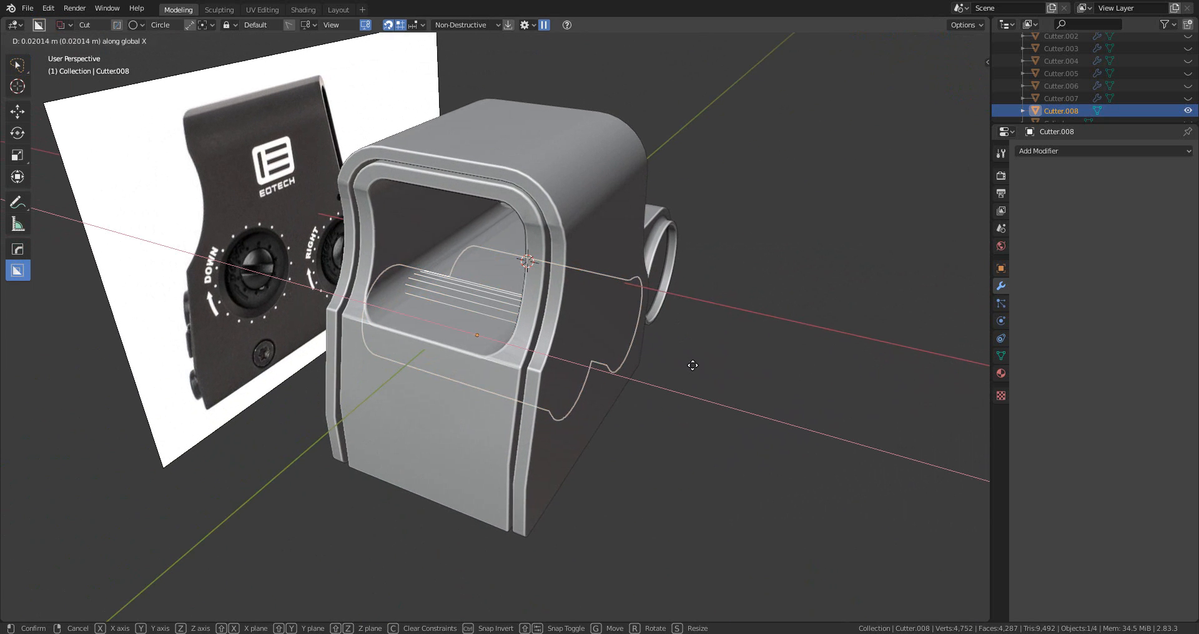
click(689, 367)
- Refine the flared rims of both knob recesses by scaling the cutter's outer end faces by about 1.02 and 0.97
middle_drag(689, 367, 743, 423)
scroll(560, 329, up, 4)
scroll(437, 330, up, 3)
mouse_move(437, 330)
middle_down()
mouse_move(398, 337)
mouse_move(451, 343)
middle_up()
scroll(450, 343, down, 5)
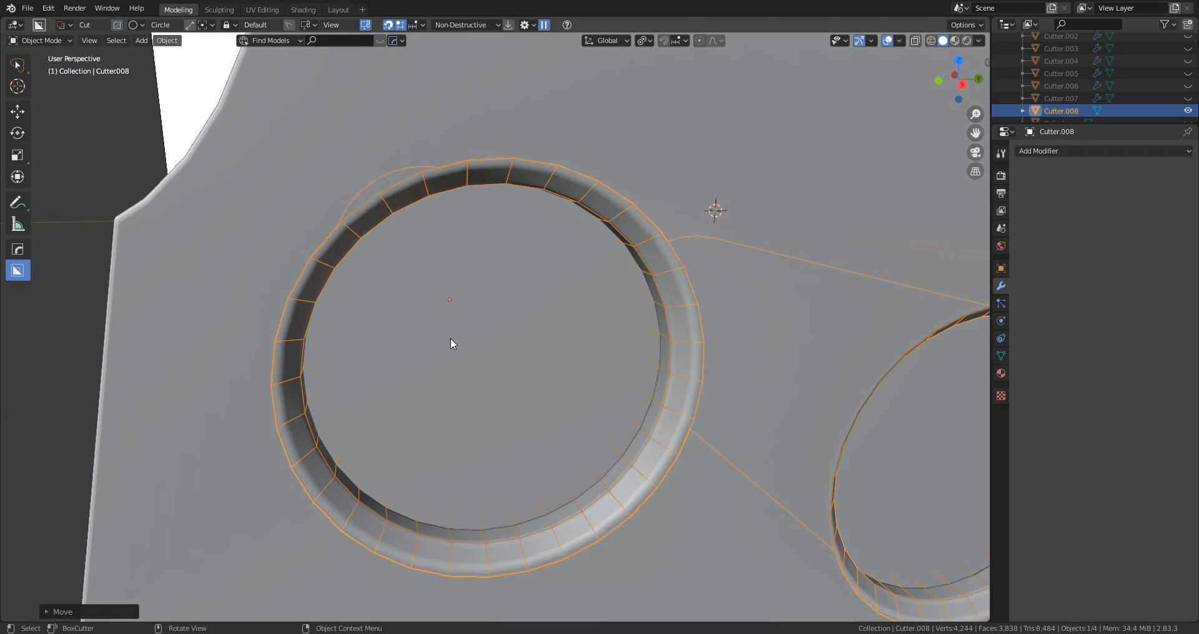
key(Tab)
key(s)
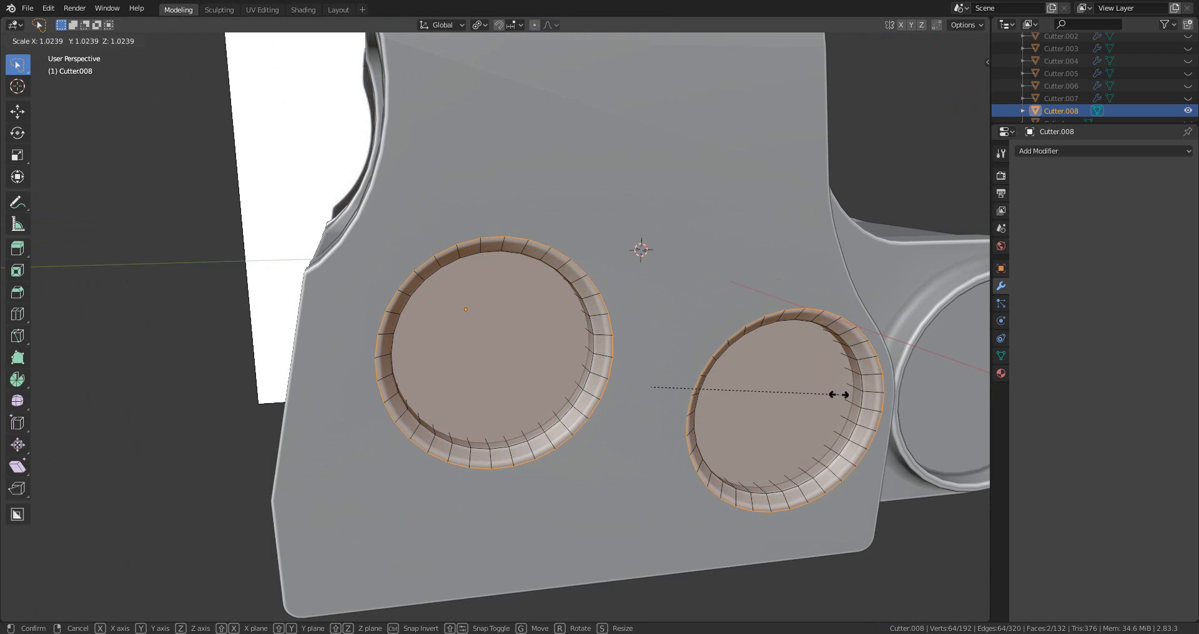
click(839, 396)
key(s)
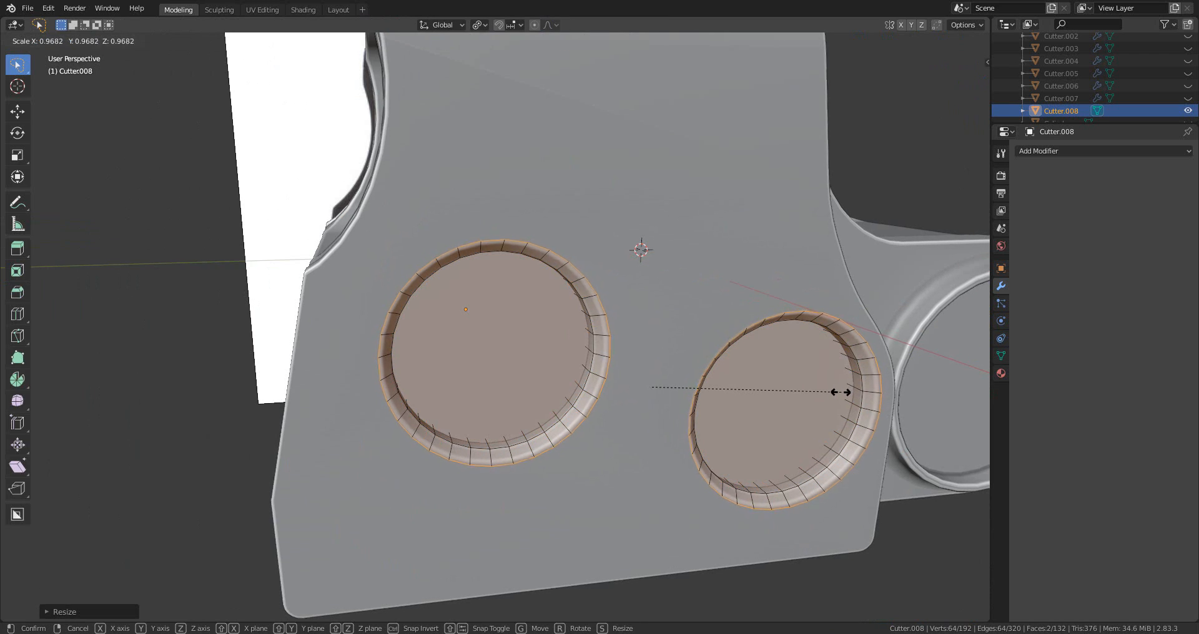
click(839, 393)
middle_drag(837, 393, 718, 403)
key(Tab)
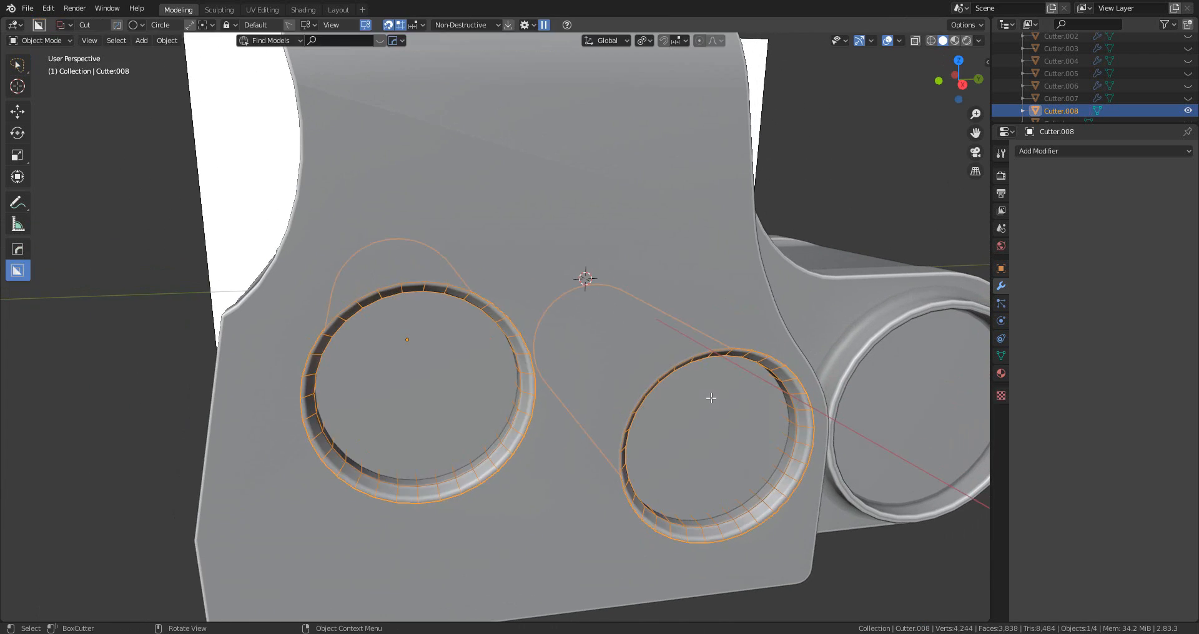
- Hide the cutter and examine the shell and its two knob recesses from several sides
middle_drag(631, 403, 594, 329)
key(h)
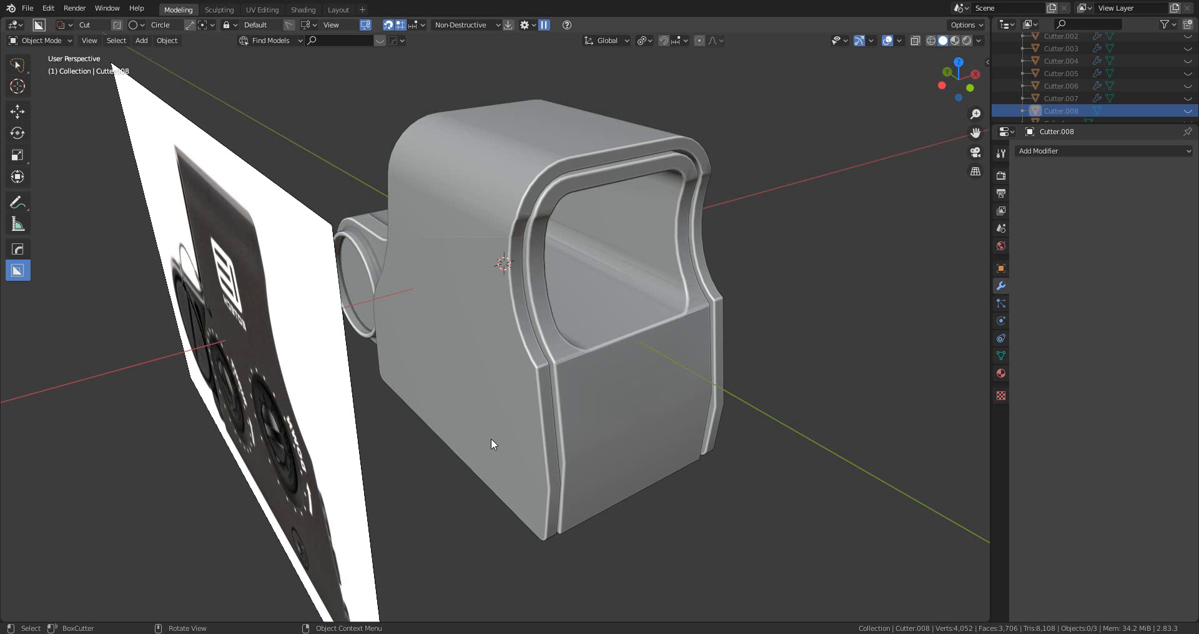
middle_drag(519, 434, 453, 395)
scroll(755, 505, down, 2)
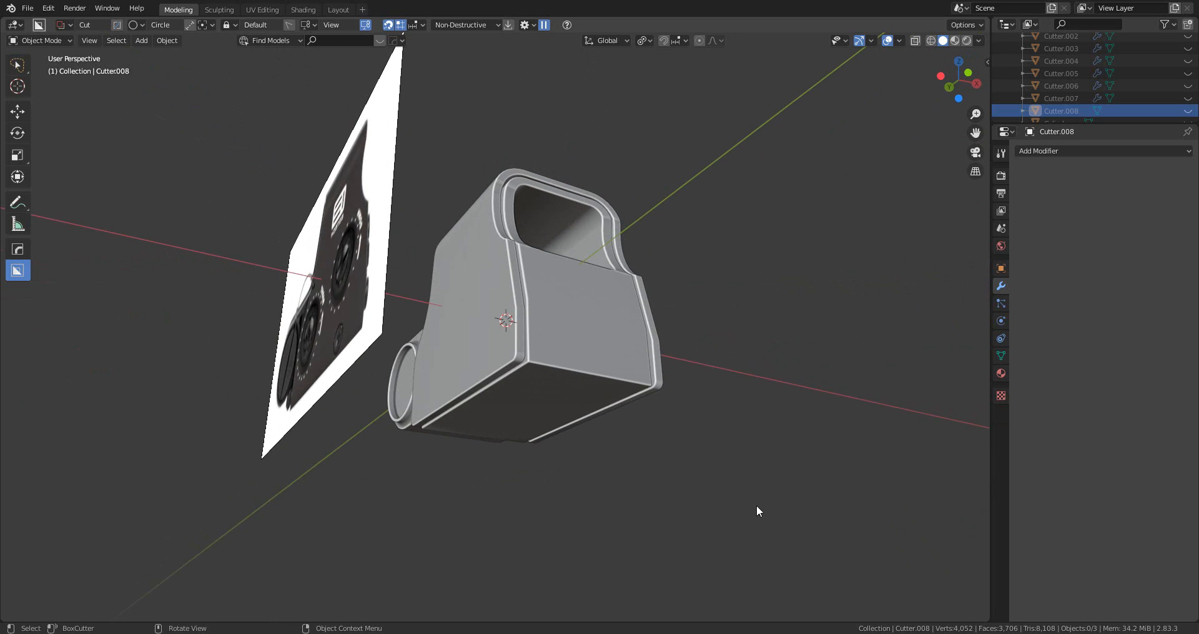
middle_drag(689, 362, 502, 346)
scroll(449, 397, up, 5)
scroll(543, 349, up, 1)
scroll(502, 346, down, 2)
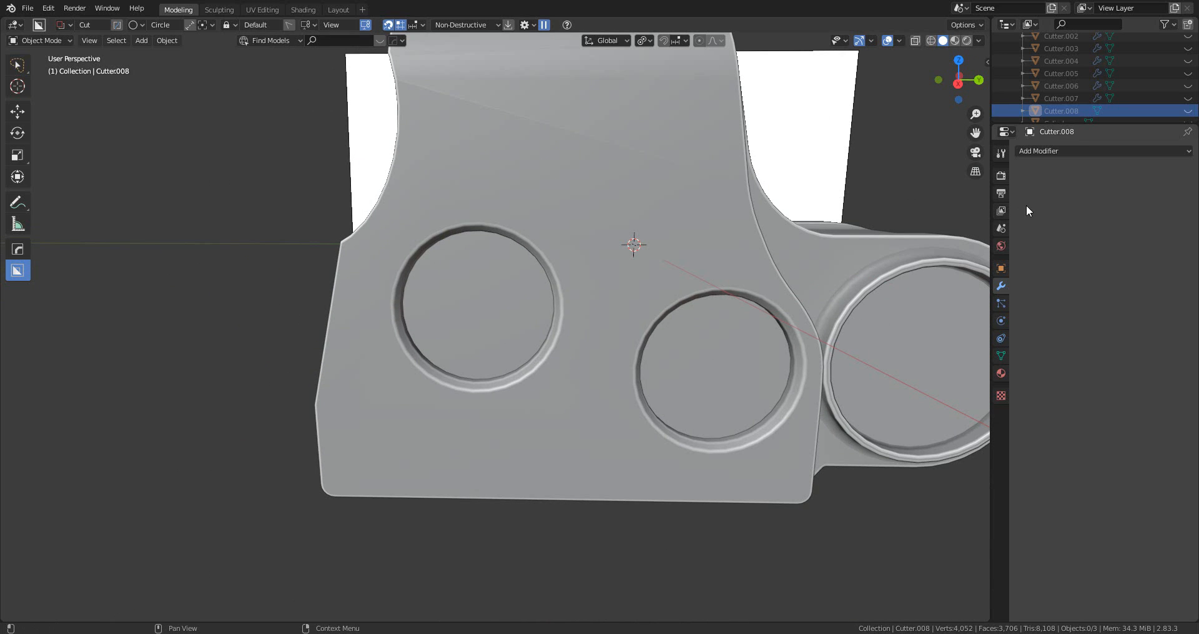
scroll(1164, 106, down, 1)
- Unhide Cutter.008, snap the 3D cursor to it and hide it again
click(1188, 98)
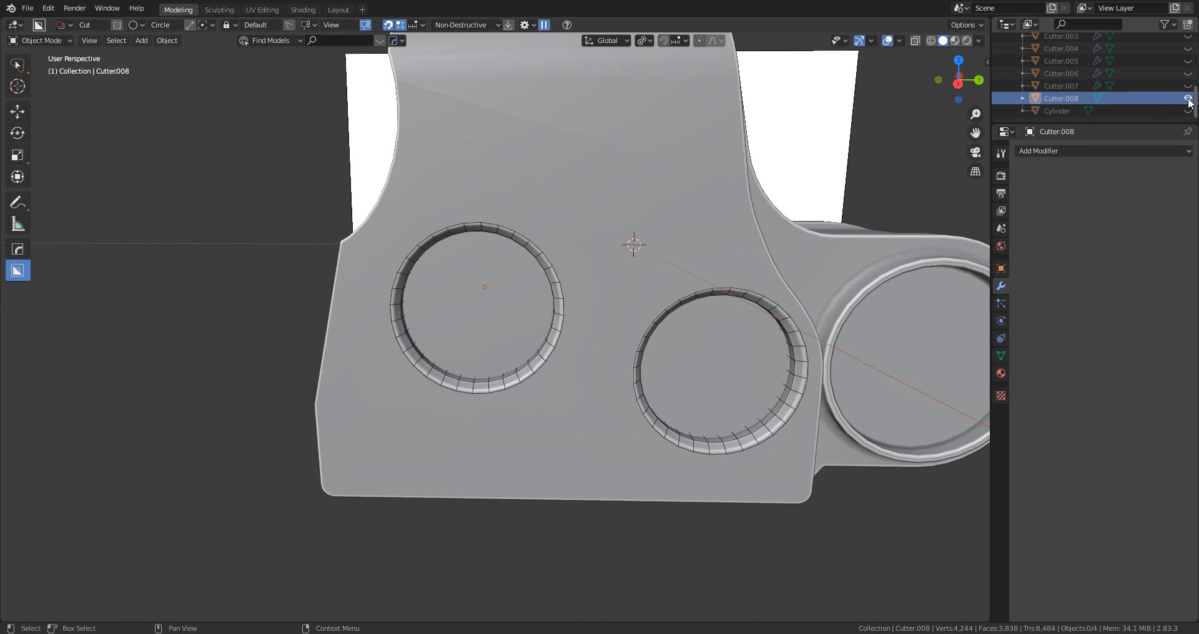
click(560, 306)
click(559, 298)
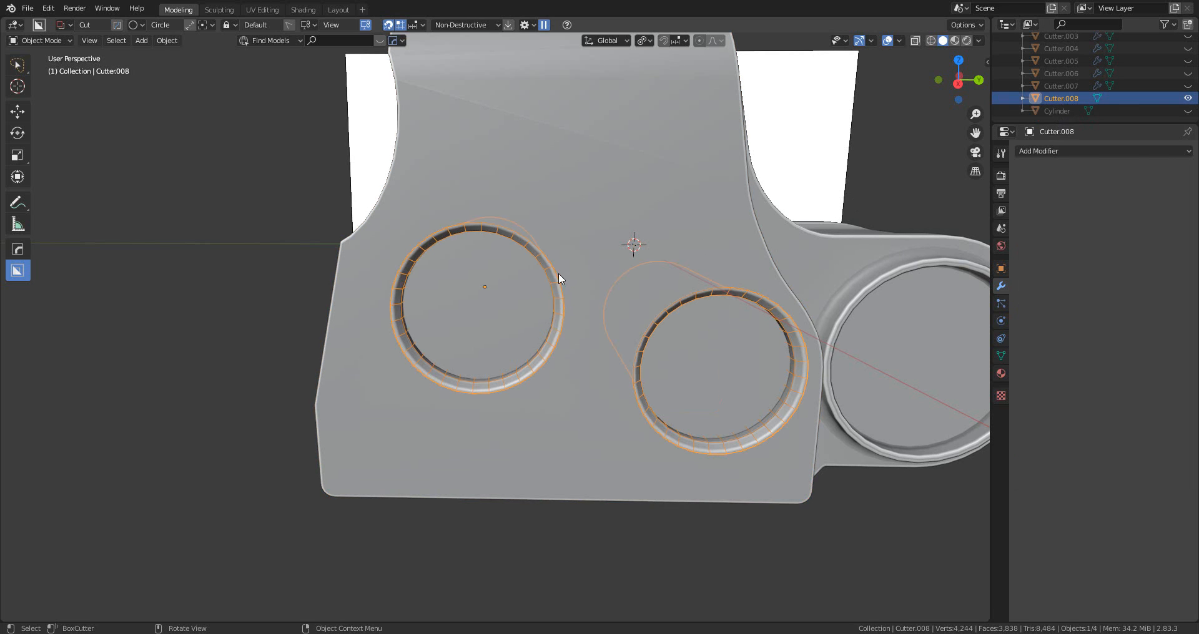
key(shift+s)
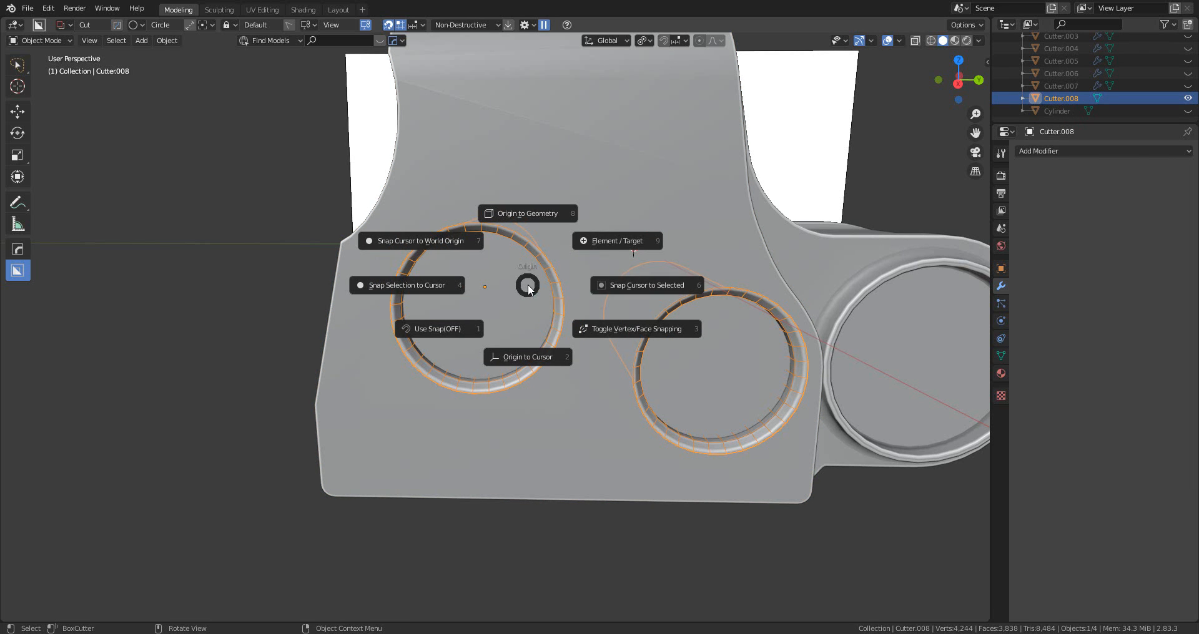
click(654, 286)
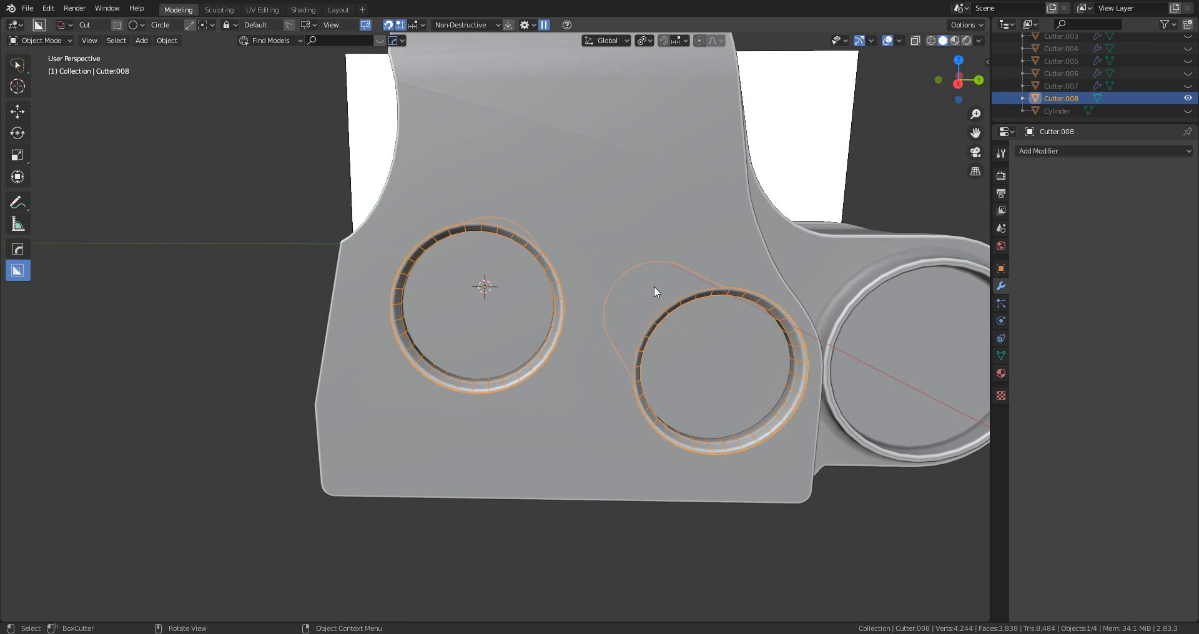
key(h)
- Add a mesh cylinder at the 3D cursor in the first knob recess
middle_drag(653, 286, 485, 295)
key(shift+a)
mouse_move(526, 276)
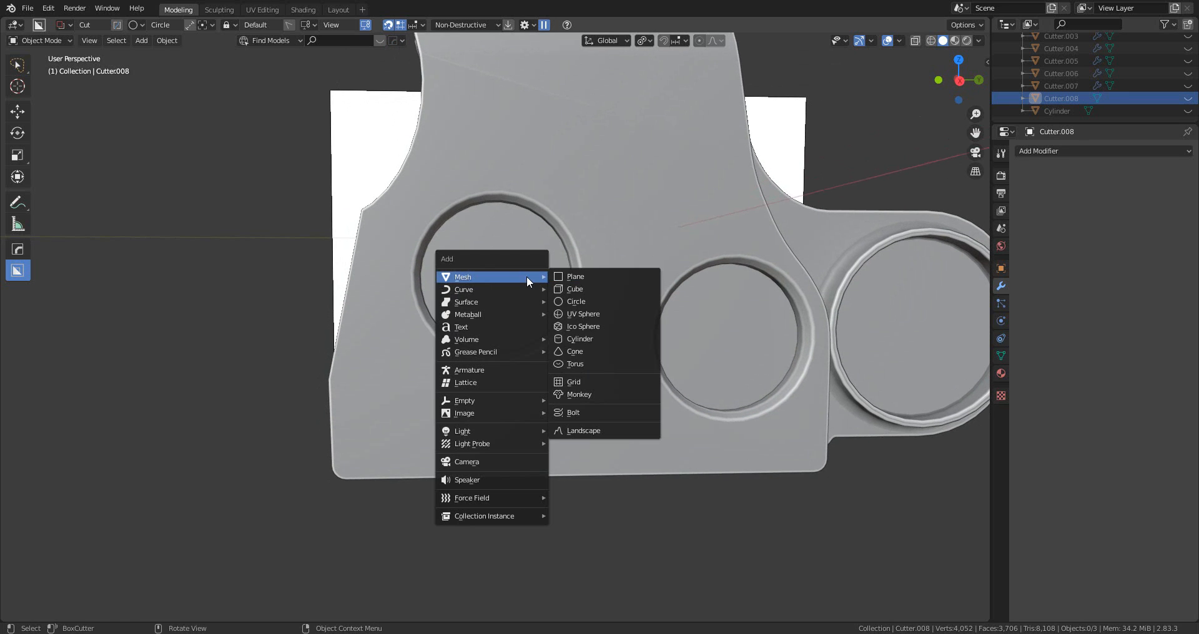
click(617, 337)
scroll(605, 331, down, 4)
middle_drag(604, 331, 532, 294)
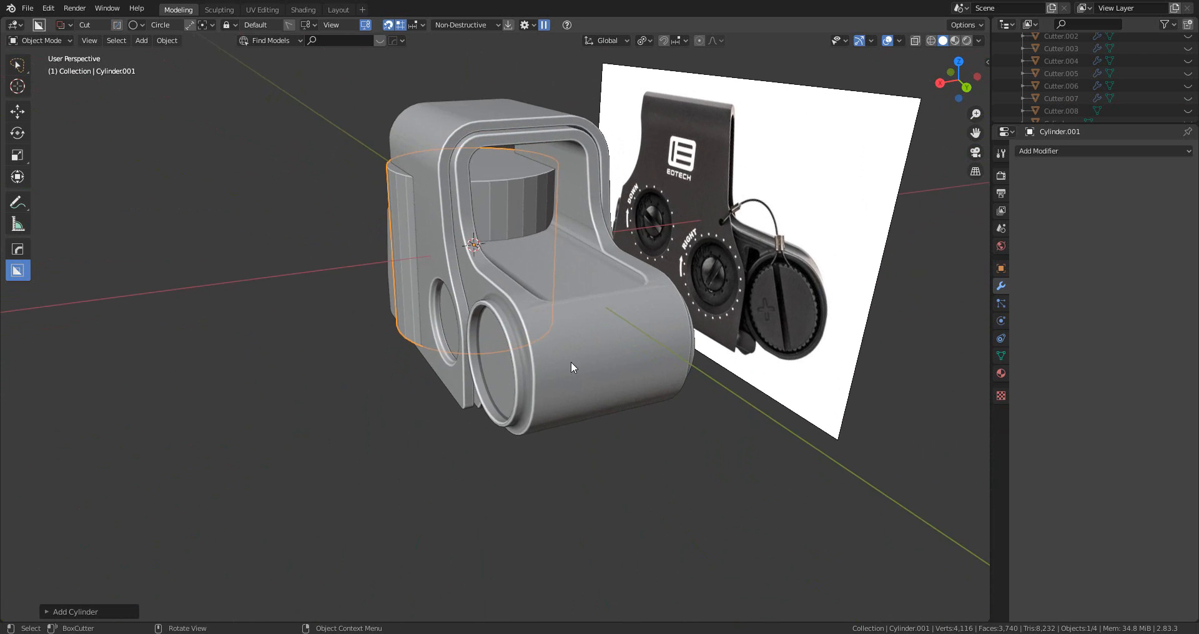
- Select the sight's main body and apply its X-axis mirror modifier
scroll(581, 356, up, 3)
click(592, 348)
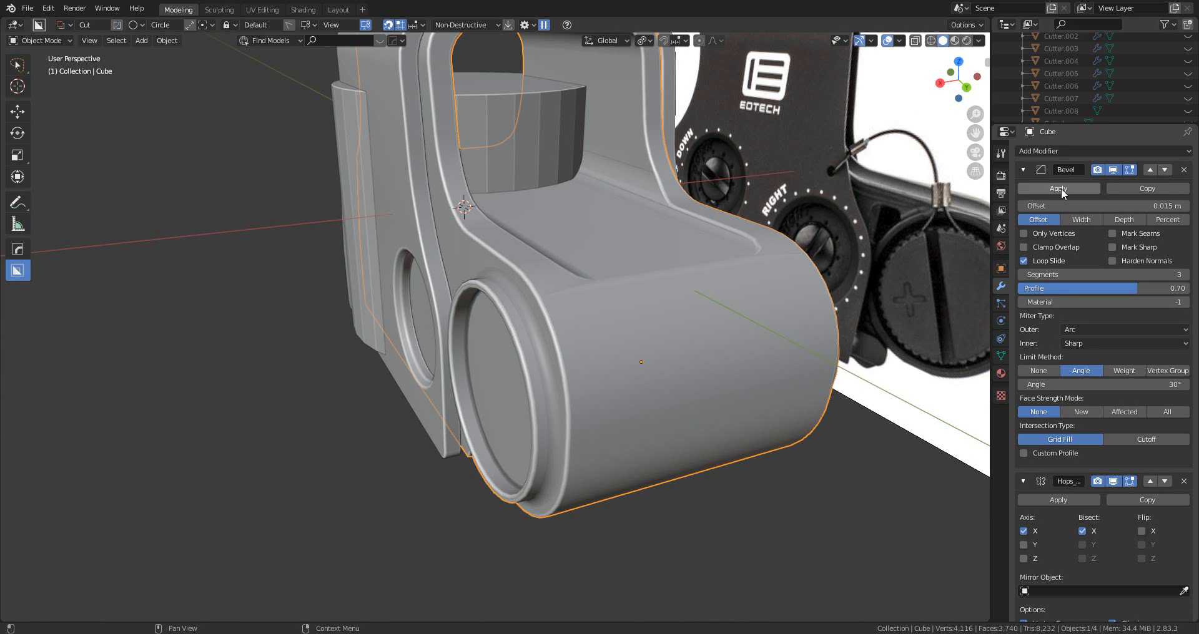
click(1057, 500)
mouse_move(670, 302)
middle_down()
mouse_move(693, 296)
mouse_move(478, 331)
mouse_move(685, 302)
mouse_move(670, 302)
middle_up()
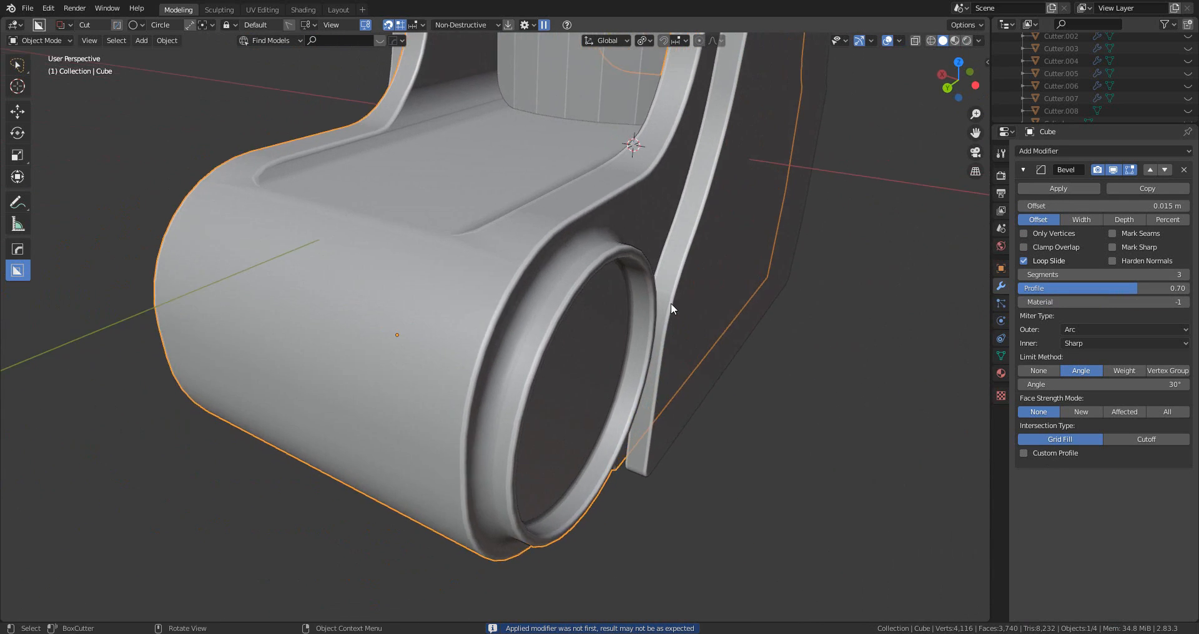
- Delete the recessed circular face and its surrounding inner wall faces at the end of the body's horizontal tube
key(Tab)
middle_drag(570, 340, 551, 319)
key(3)
click(502, 312)
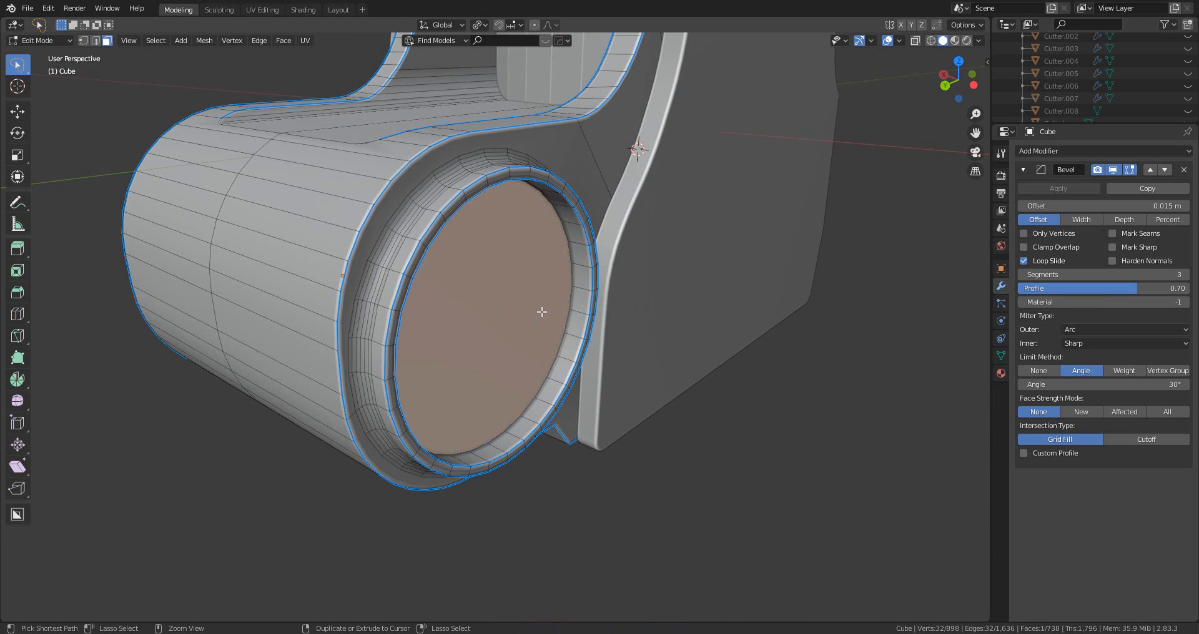
key(ctrl+KP_Add)
middle_drag(516, 306, 614, 292)
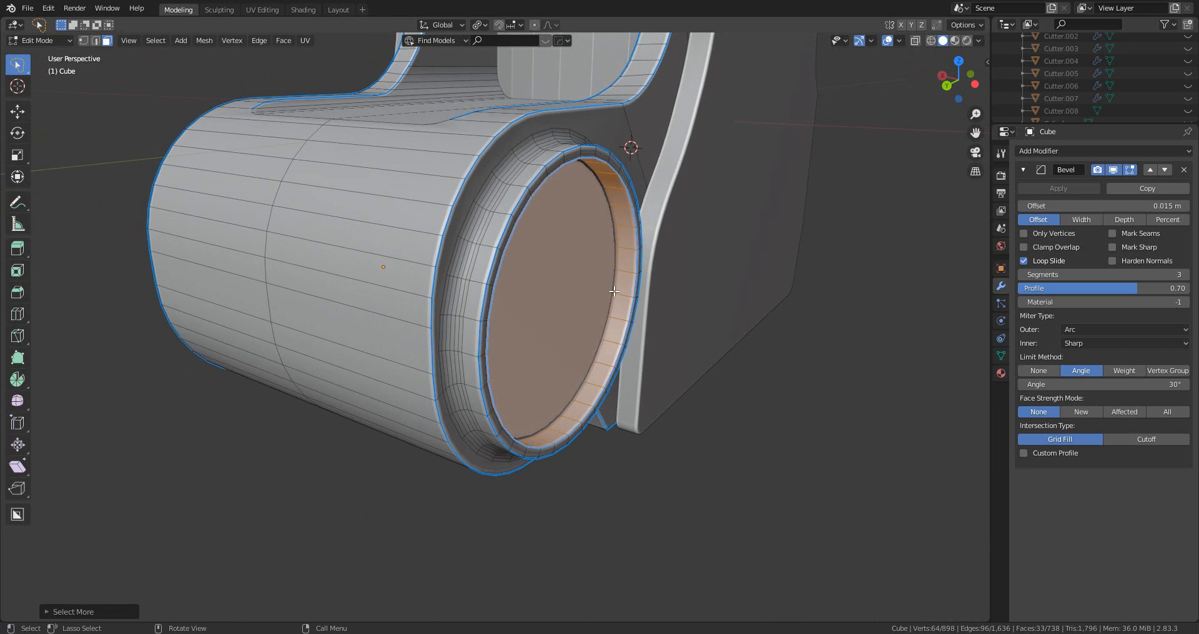
key(x)
click(604, 236)
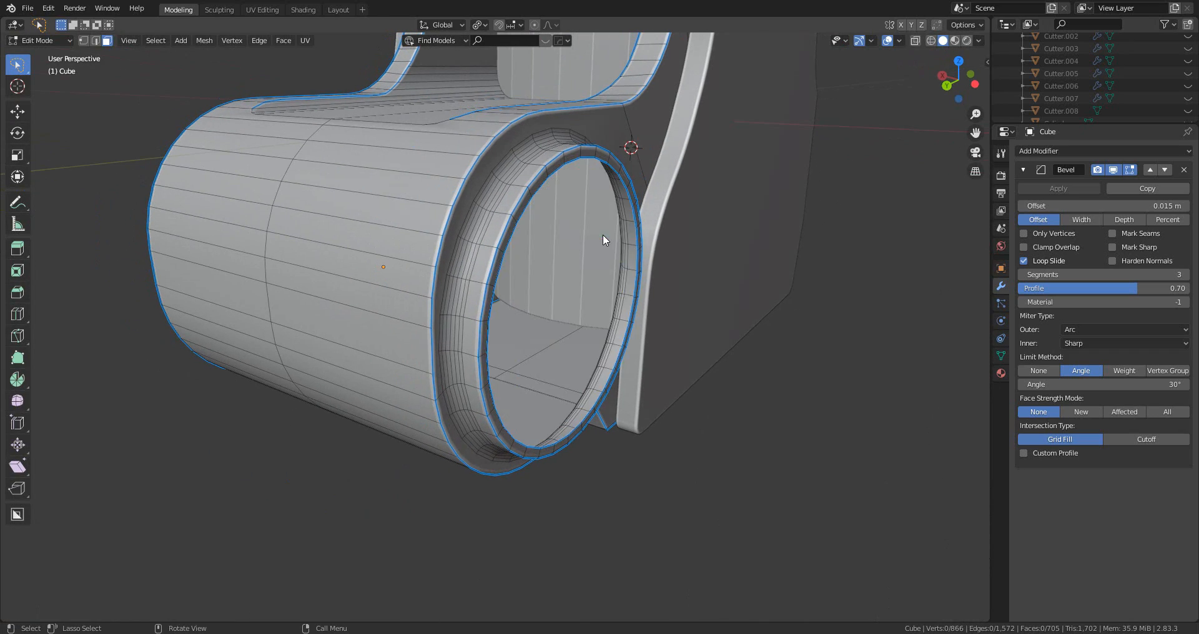
- Fill the open inner edge loop at the end of the horizontal tube with a face and dissolve its boundary edges
click(620, 172)
key(2)
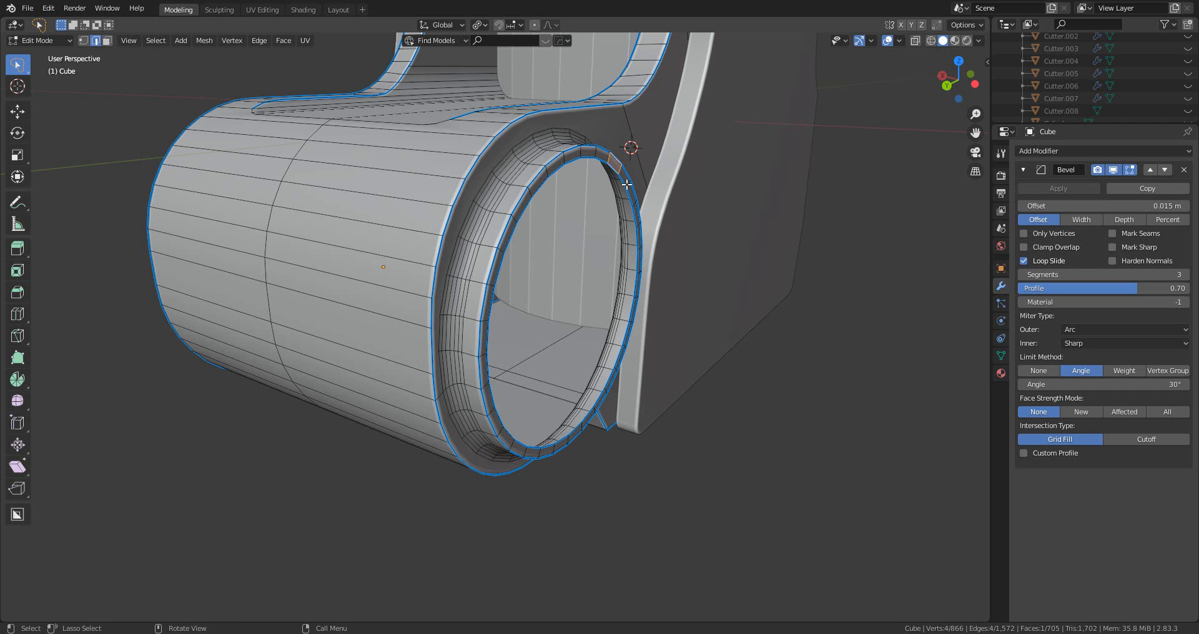
key(3)
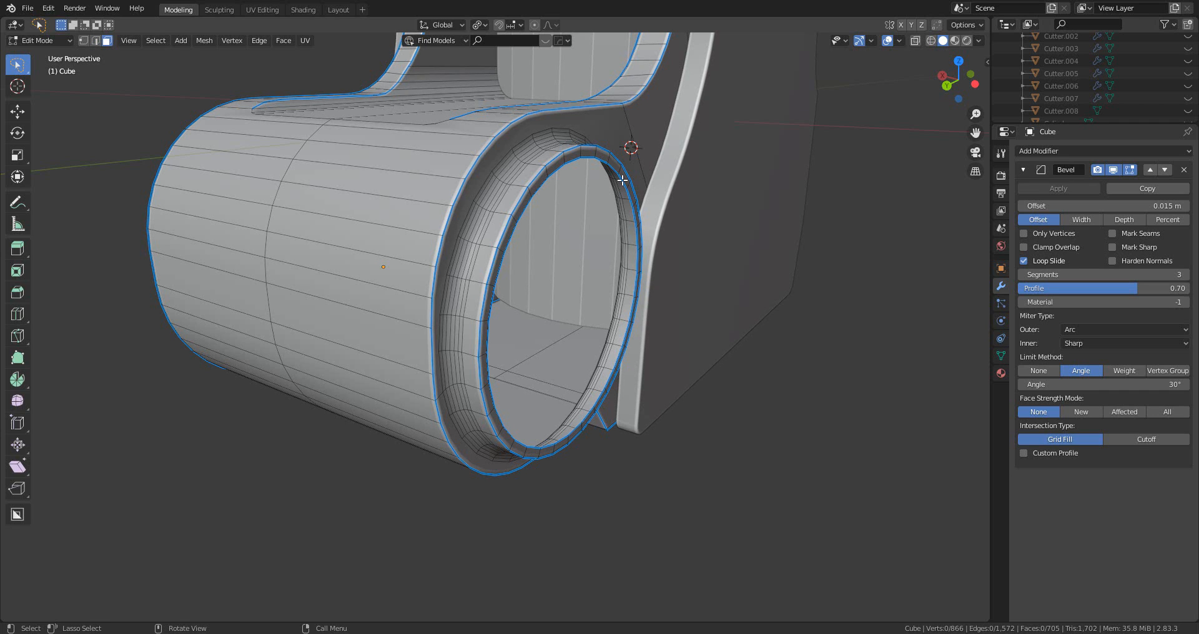
key(2)
alt+click(624, 180)
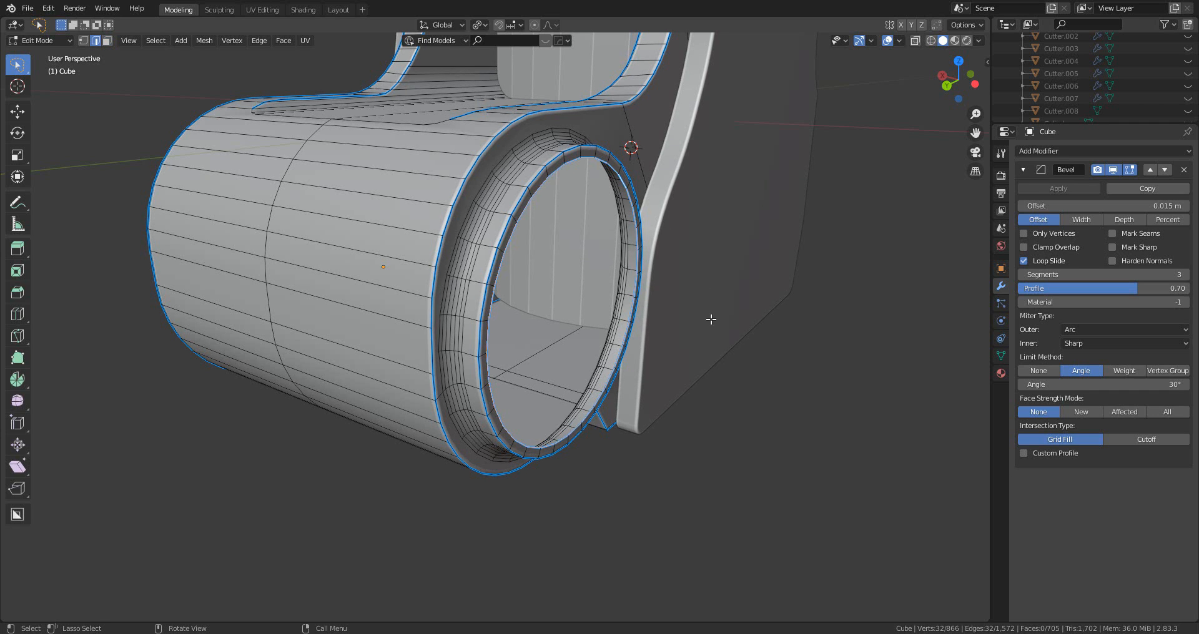
key(f)
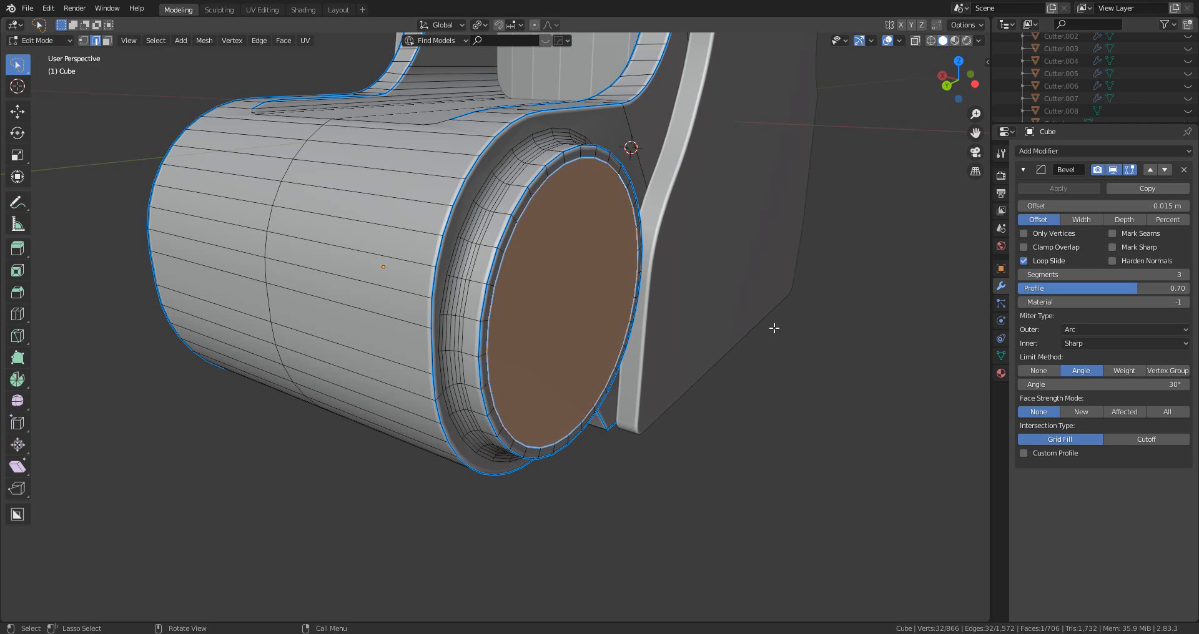
key(x)
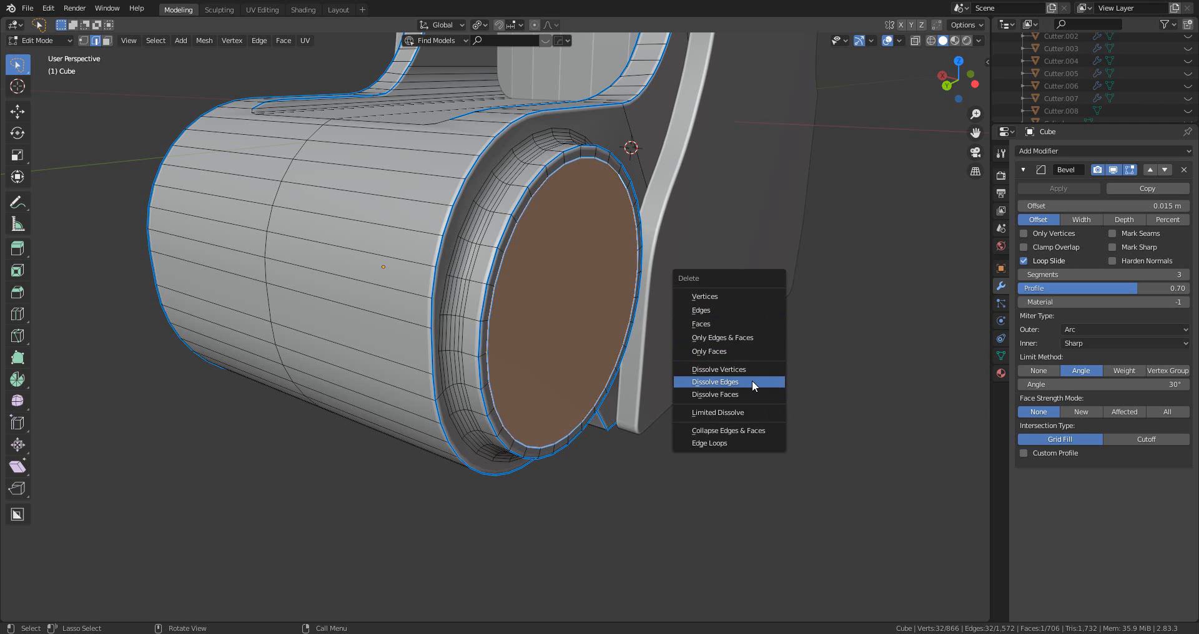
click(754, 385)
key(Tab)
scroll(599, 294, down, 5)
middle_drag(600, 294, 542, 343)
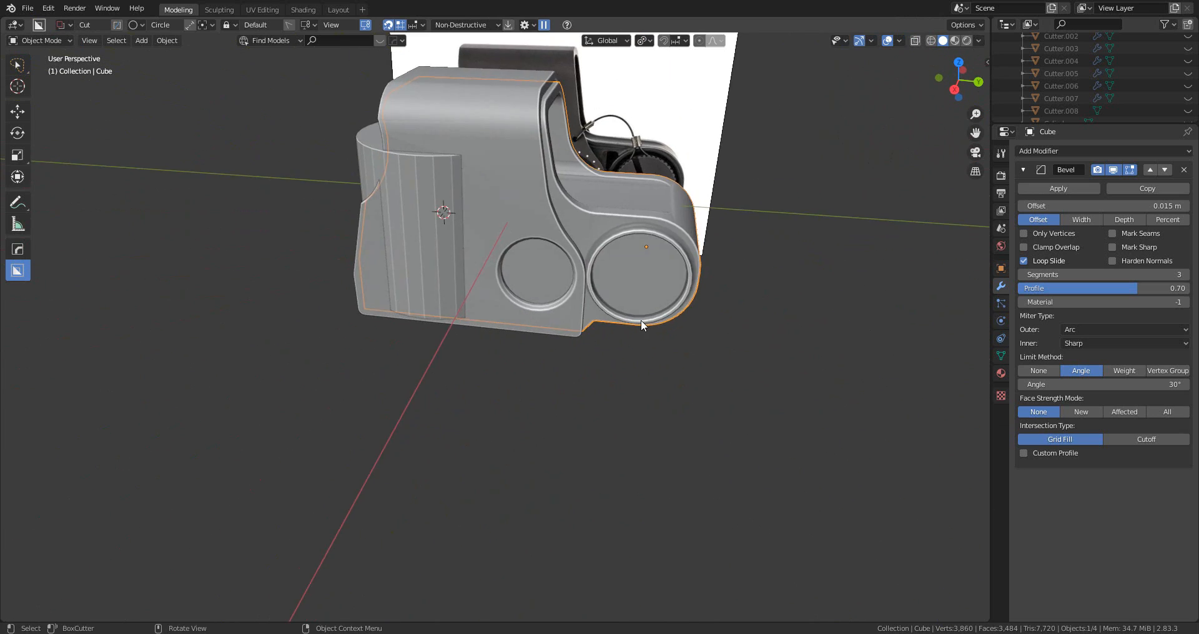
- Scale the new cylinder down to fit inside the first knob recess and rotate it 90° about the Y axis
click(402, 339)
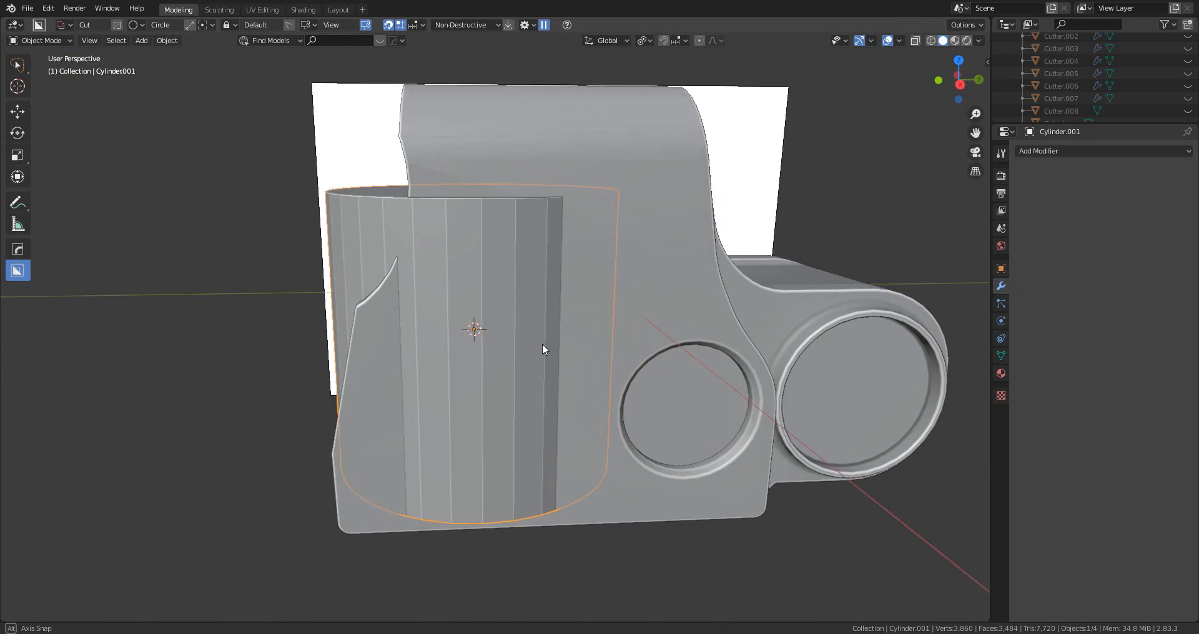
key(s)
click(572, 362)
text(ry)
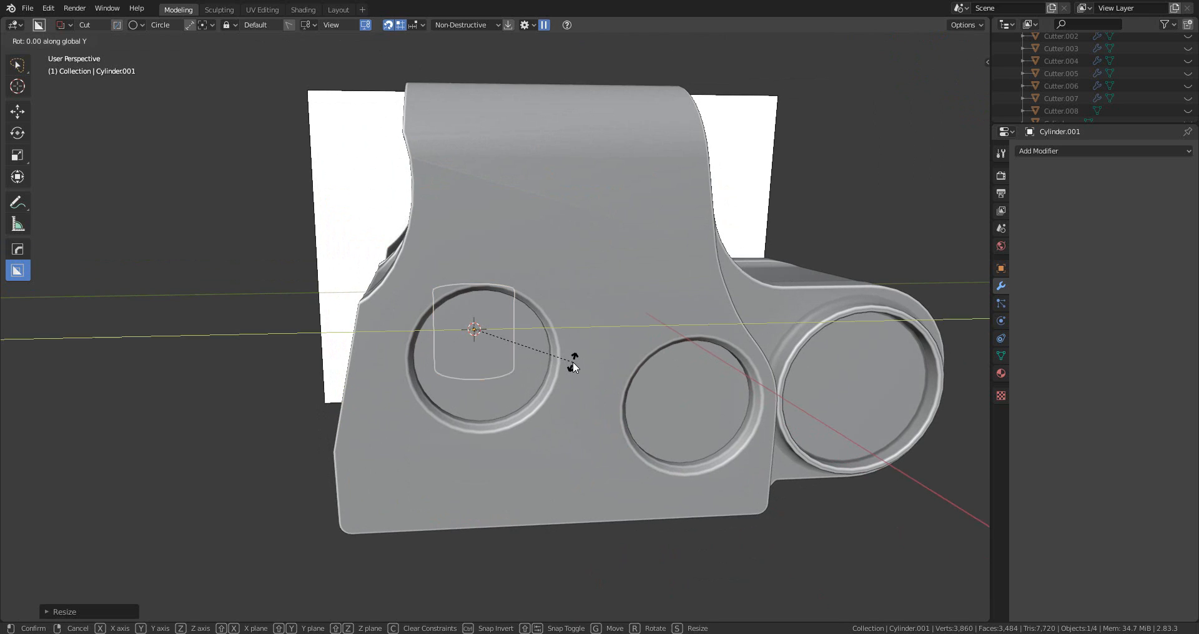
text(90)
key(Return)
- Move the cylinder outward along X into the first knob recess and scale it to match the knob in the see-through reference image
key(g)
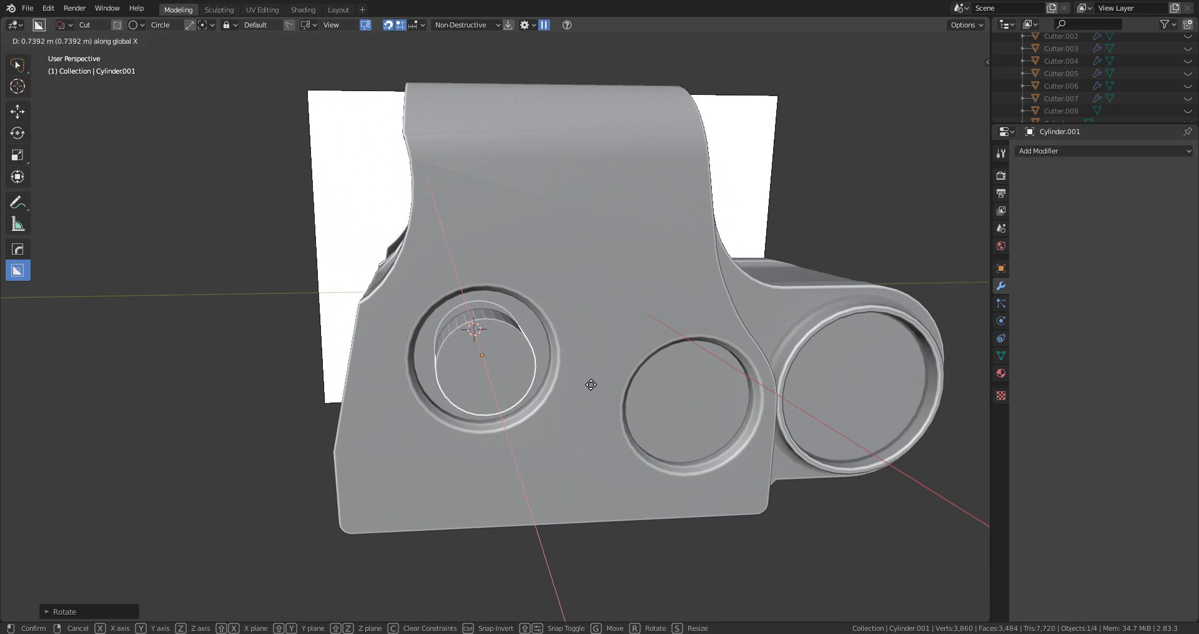
click(583, 412)
click(960, 84)
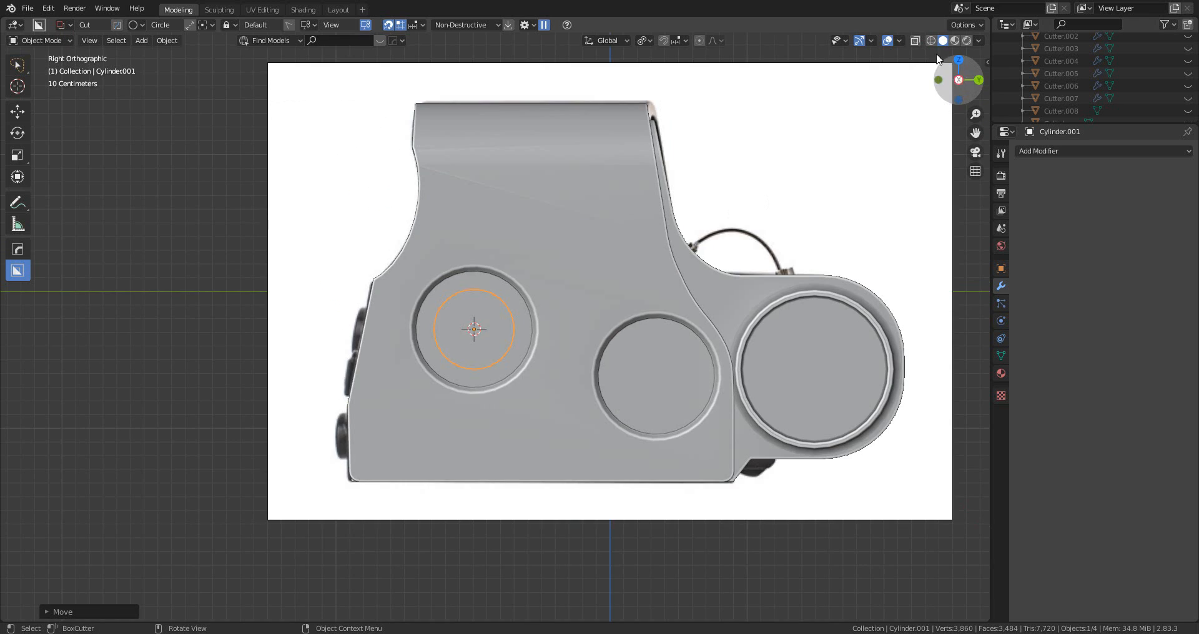
click(890, 41)
click(889, 41)
click(916, 41)
scroll(476, 324, up, 3)
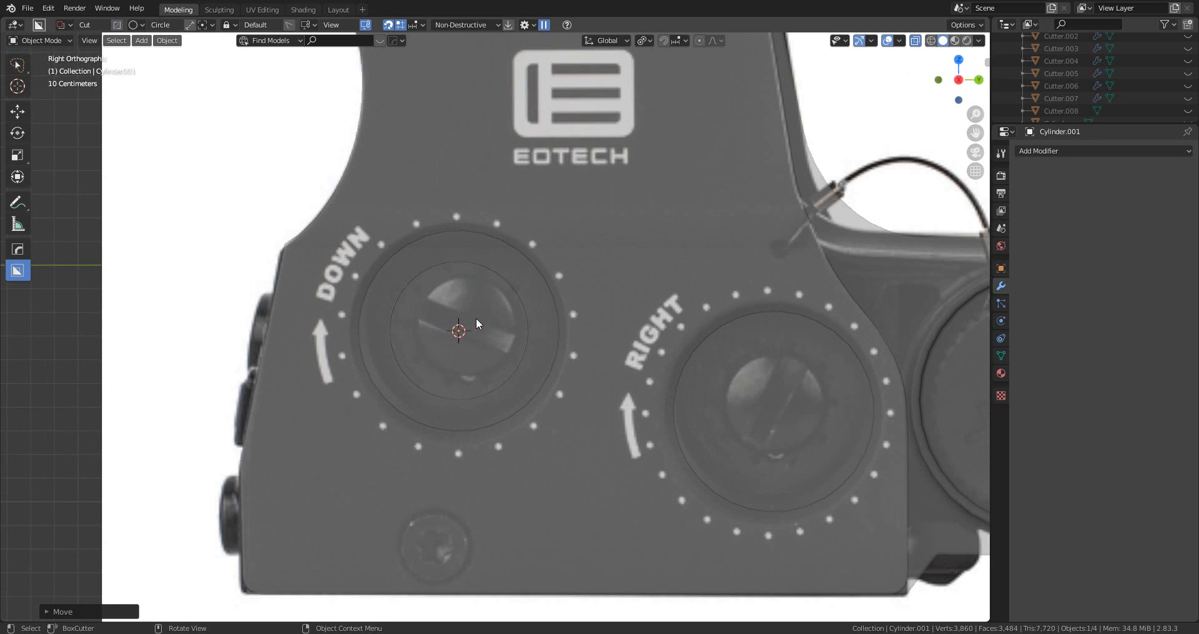
scroll(500, 328, up, 1)
key(s)
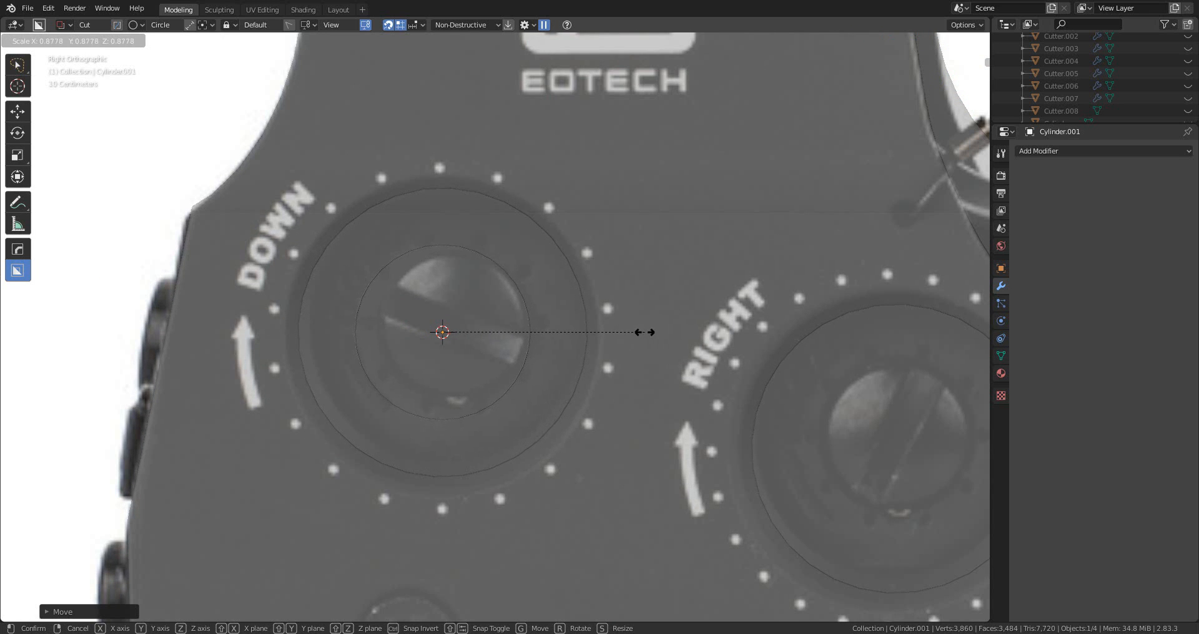
click(625, 336)
shift+middle_drag(476, 323, 394, 322)
scroll(392, 321, down, 3)
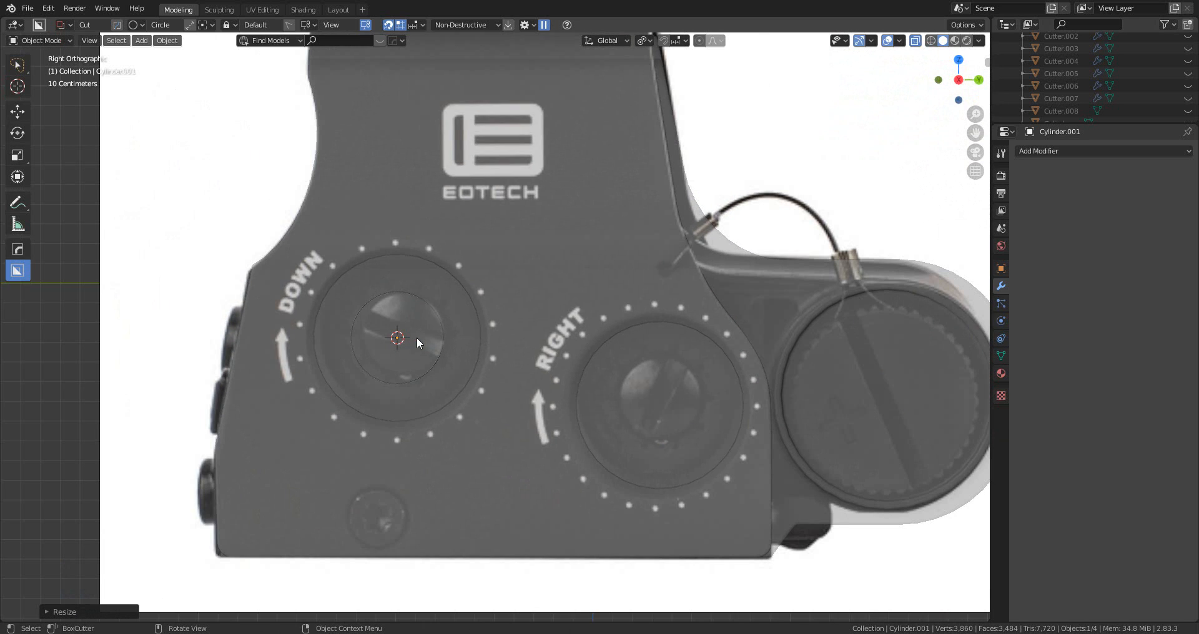
scroll(418, 337, down, 1)
scroll(633, 290, down, 3)
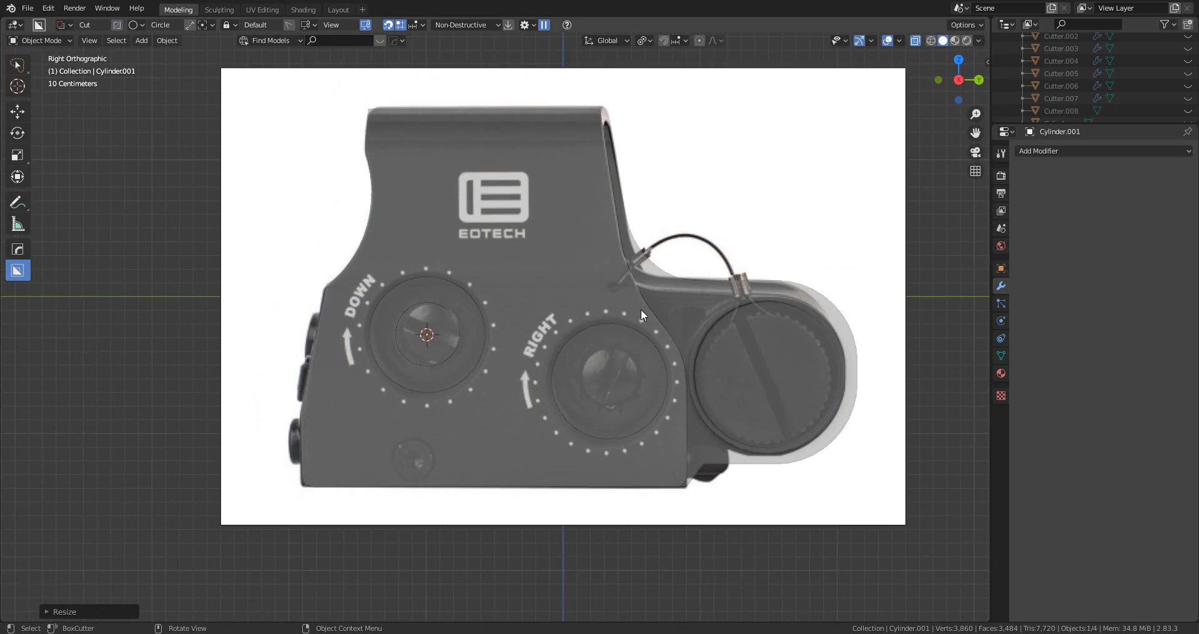
- Turn off X-ray and enlarge the cylinder in the first knob recess to about 1.2 times its size
middle_drag(640, 309, 571, 120)
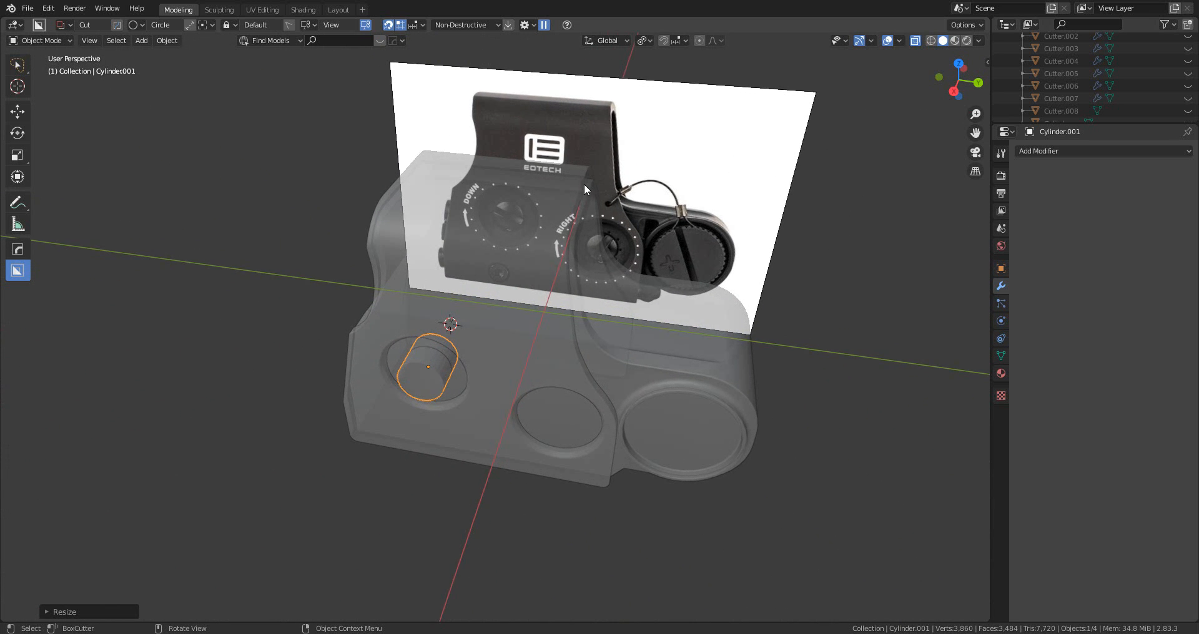
scroll(397, 407, up, 2)
middle_drag(466, 387, 557, 314)
click(915, 41)
scroll(618, 368, up, 1)
key(s)
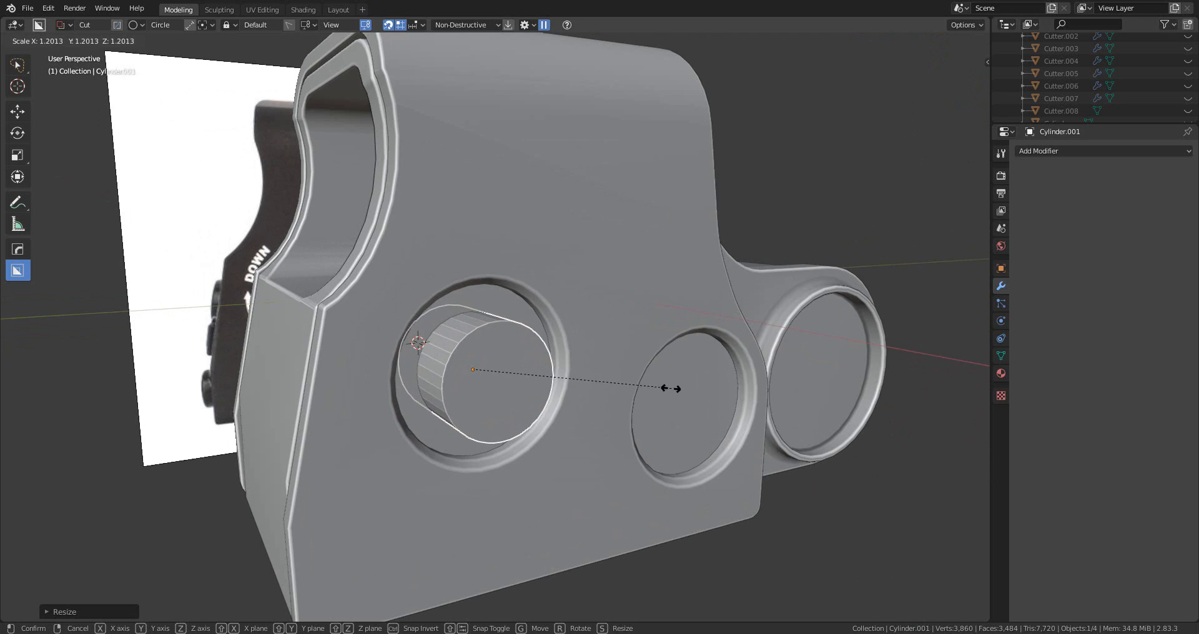
click(670, 389)
middle_drag(421, 358, 512, 369)
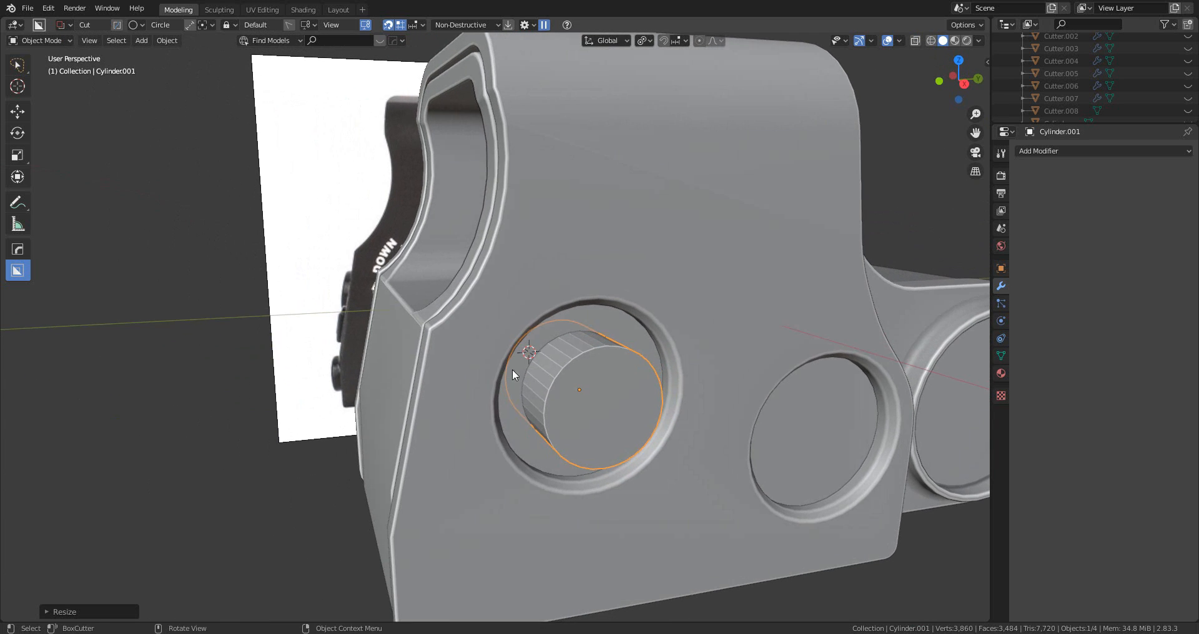
- Add an Array modifier with a relative X offset of 2.460 and rotate the cylinder so its copy is centred in the second knob recess
click(963, 84)
click(1054, 151)
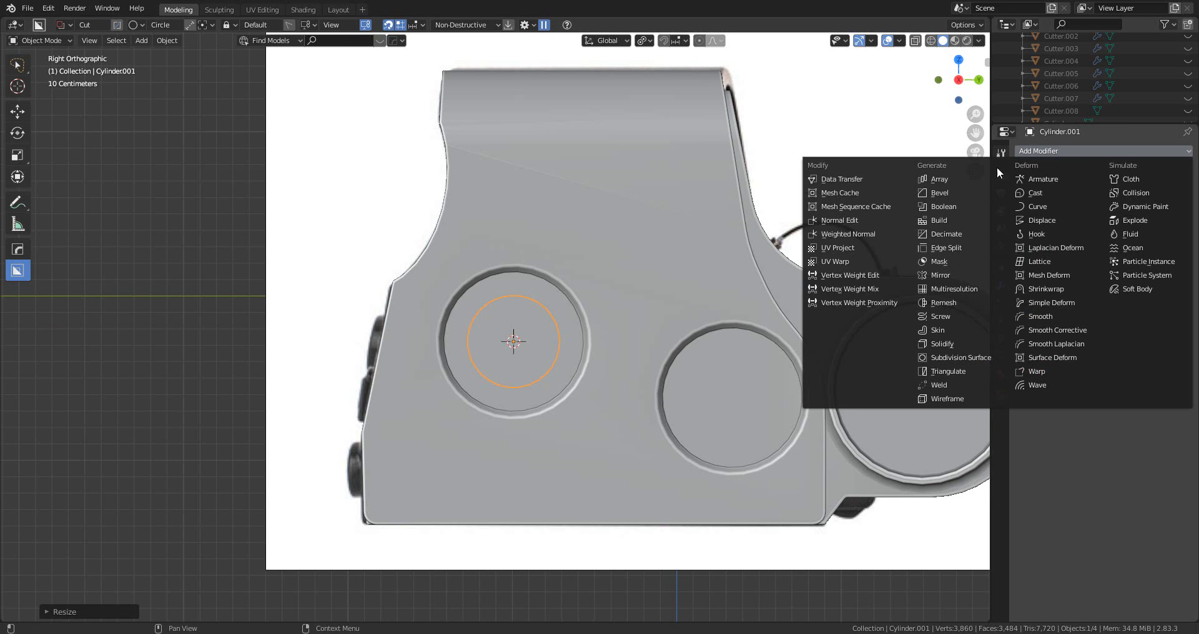
click(957, 177)
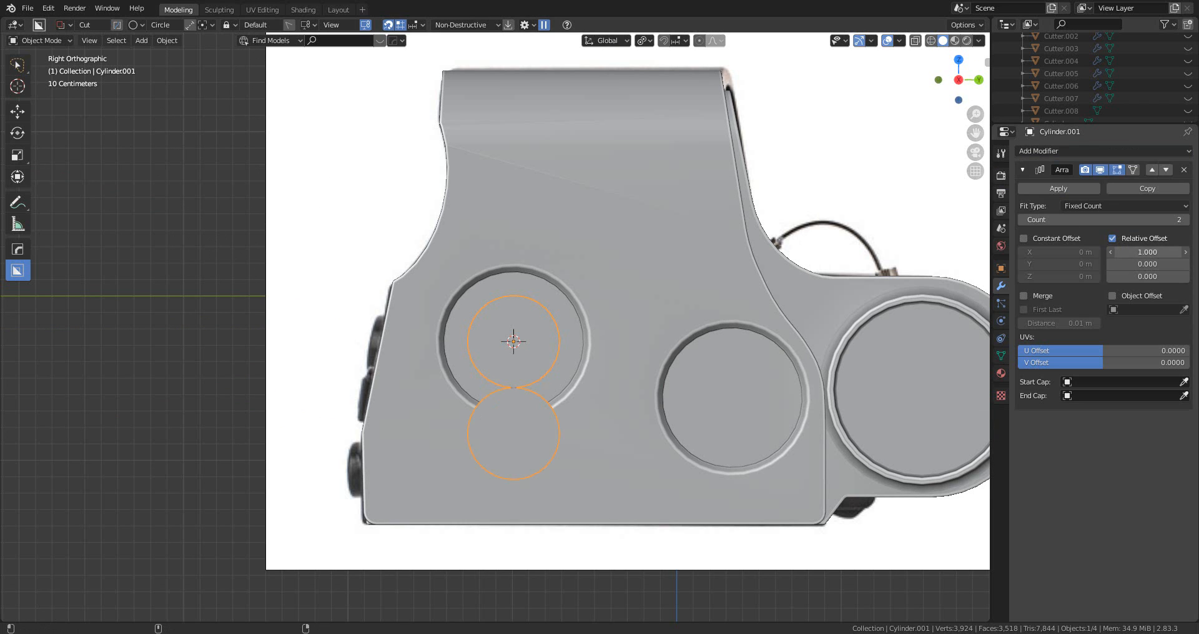
drag(1147, 251, 1162, 251)
key(r)
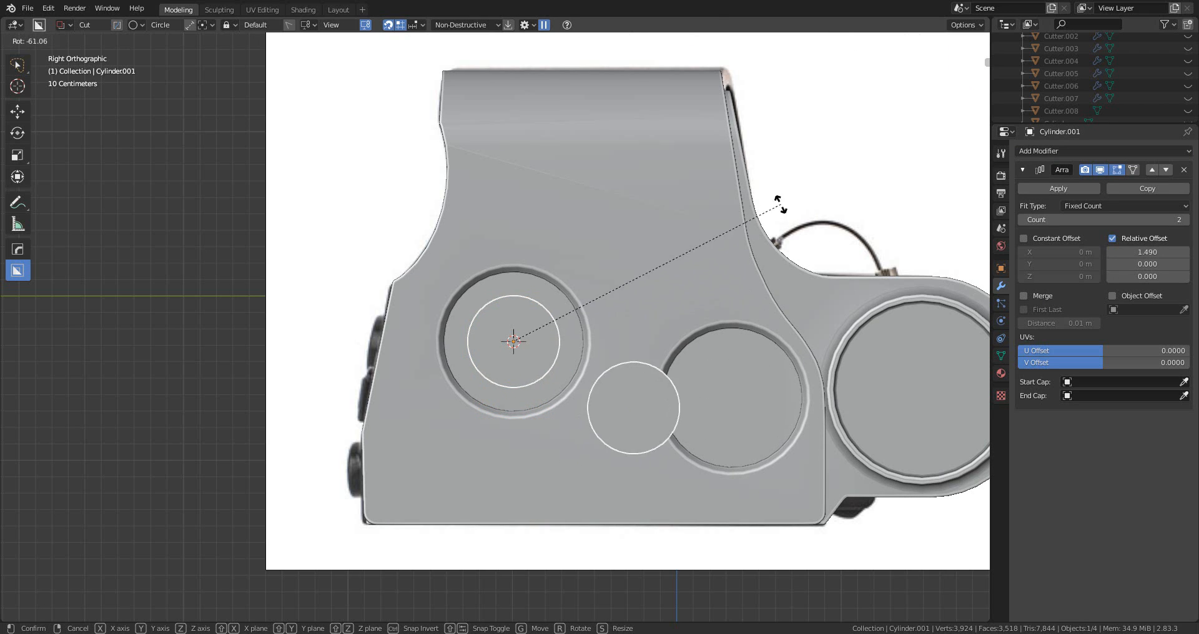
click(769, 122)
drag(1147, 252, 1167, 251)
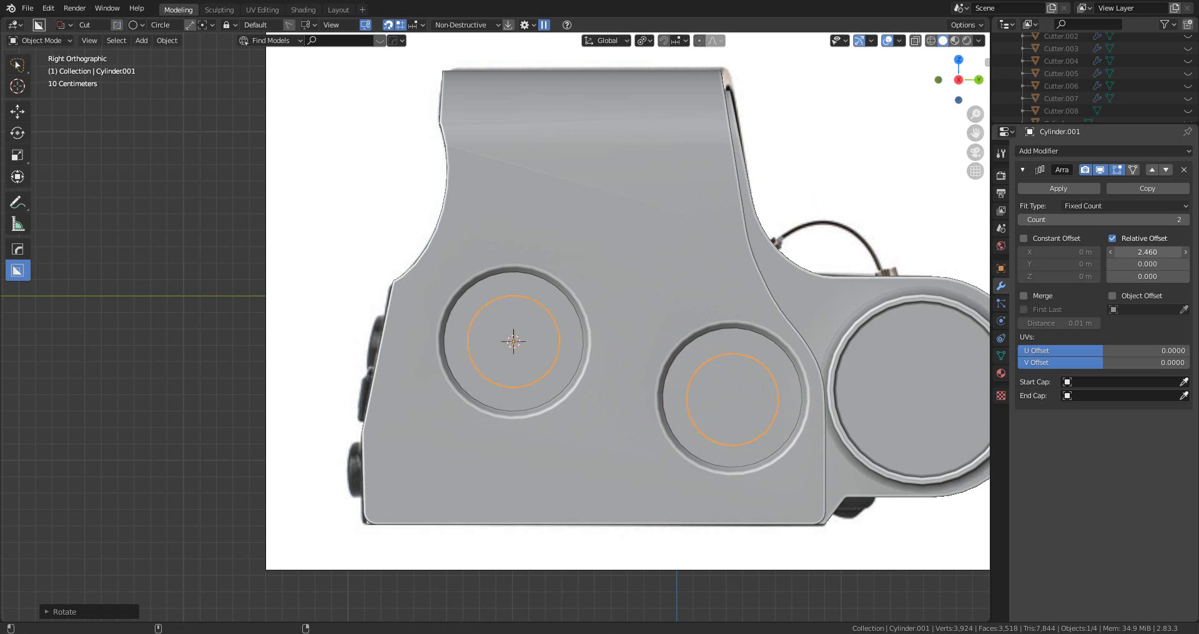
key(r)
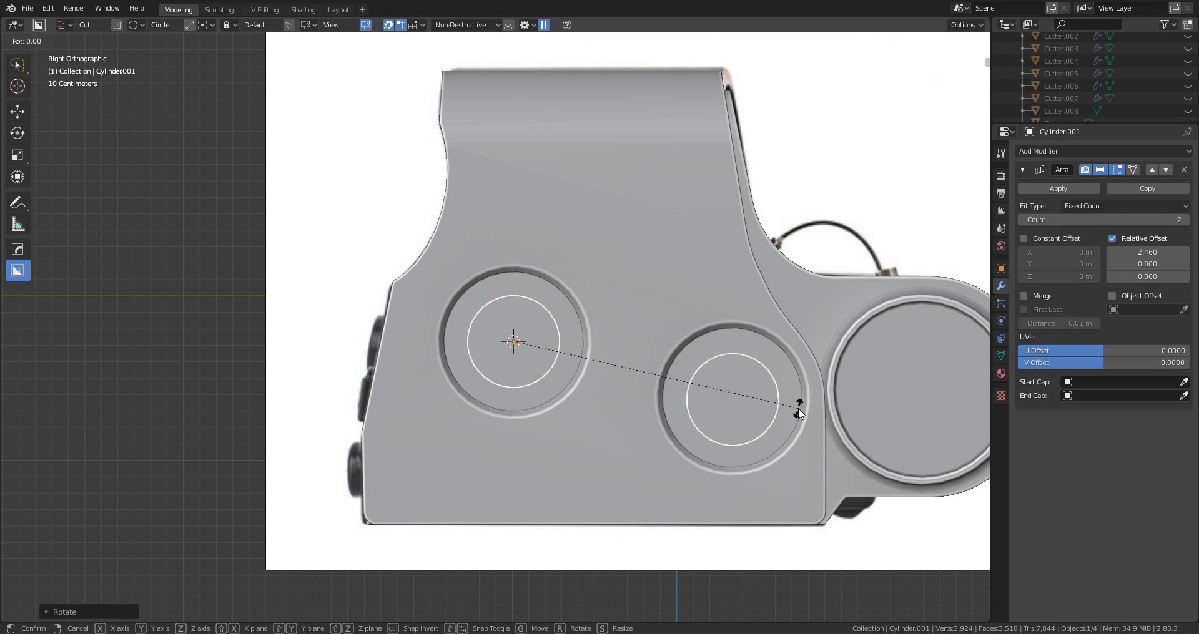
click(805, 381)
- Move the arrayed cylinders slightly farther outward along the X axis from the two knob recesses
scroll(612, 400, down, 3)
middle_drag(612, 400, 664, 379)
scroll(669, 434, up, 3)
key(g)
key(x)
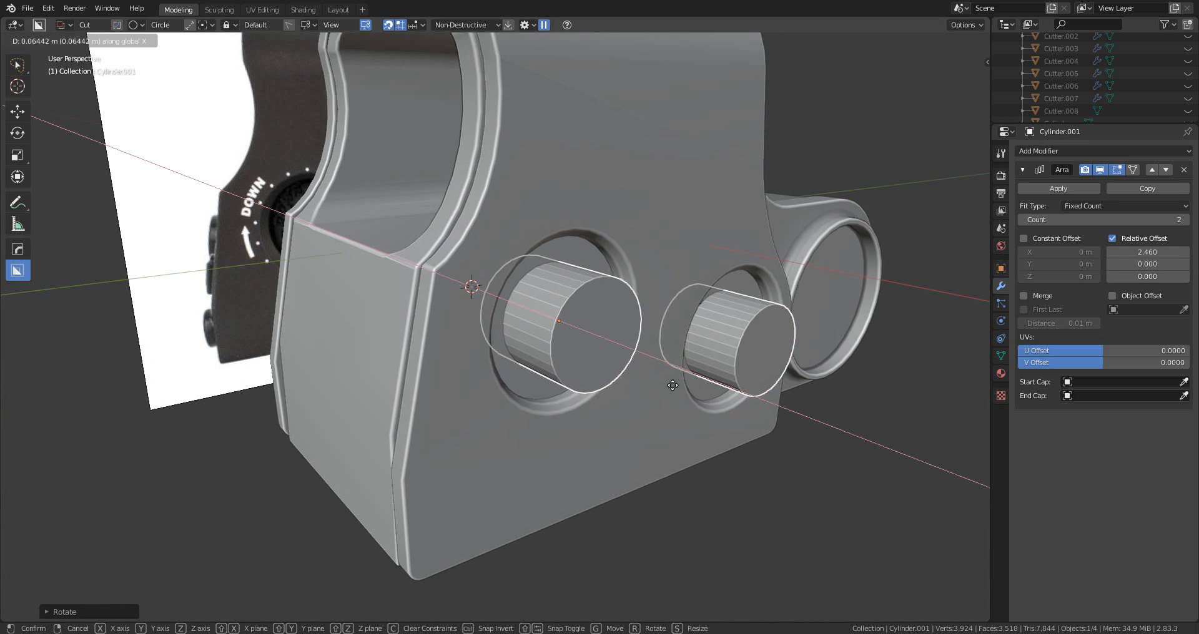
click(679, 391)
- Cut the arrayed cylinders out of the sight's side housing with a Hard Ops Difference boolean and hide the cutter
shift+click(575, 251)
key(q)
click(684, 273)
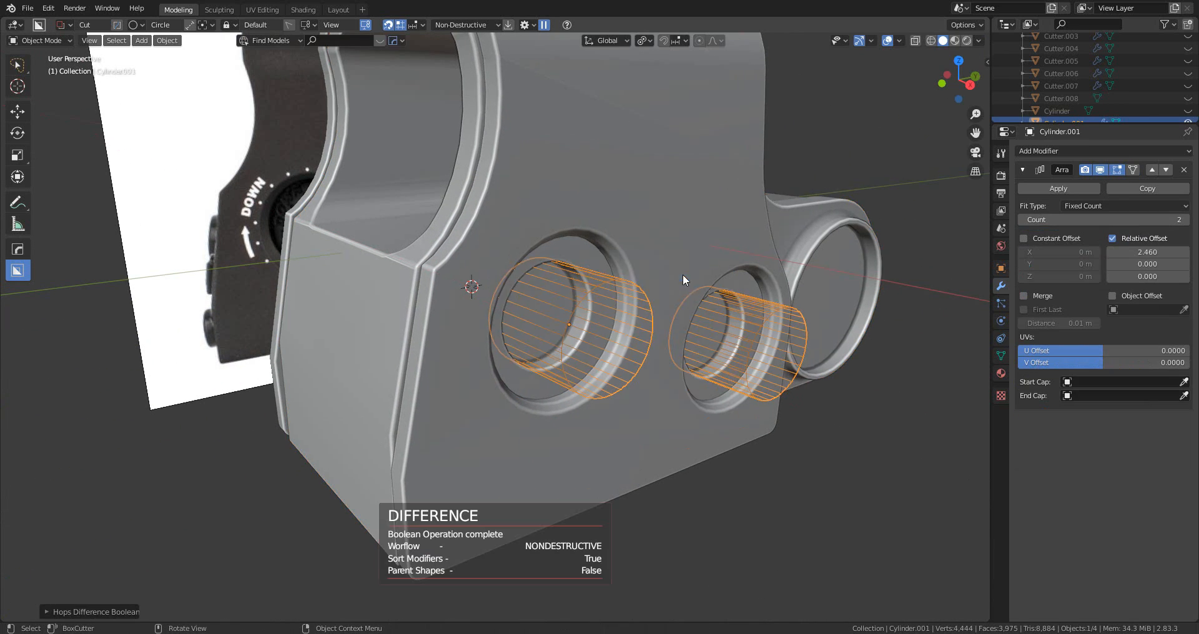
middle_drag(737, 368, 590, 380)
key(h)
- Examine the sight from several sides, ending on the flat panel below the window opening
scroll(659, 363, down, 6)
scroll(516, 335, up, 3)
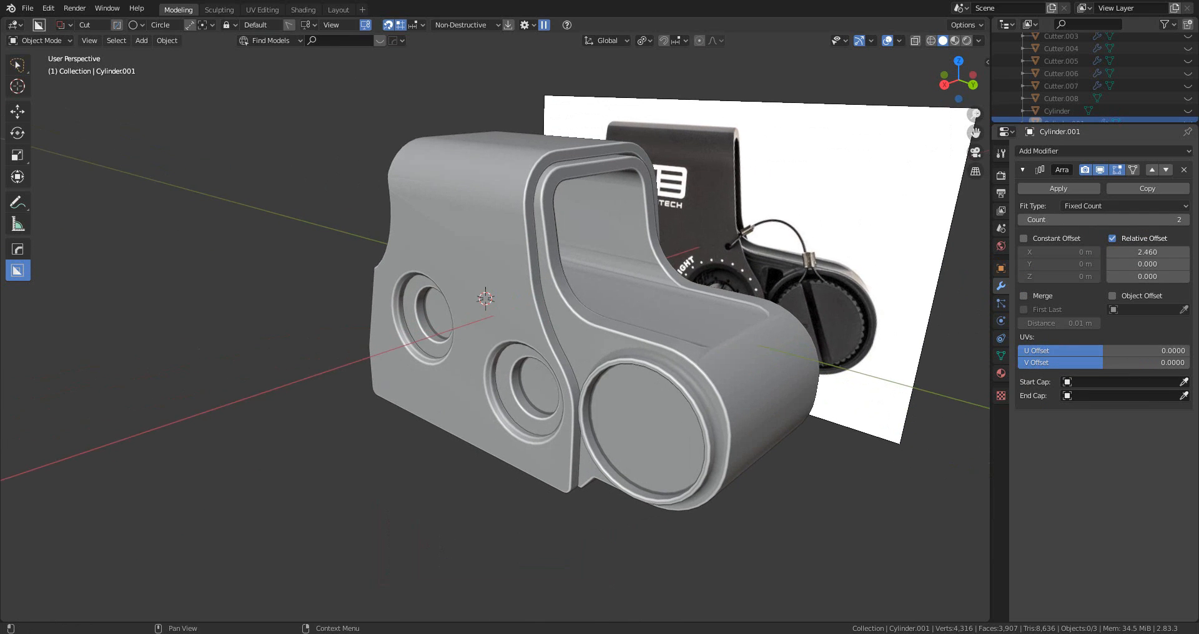
middle_drag(618, 427, 571, 417)
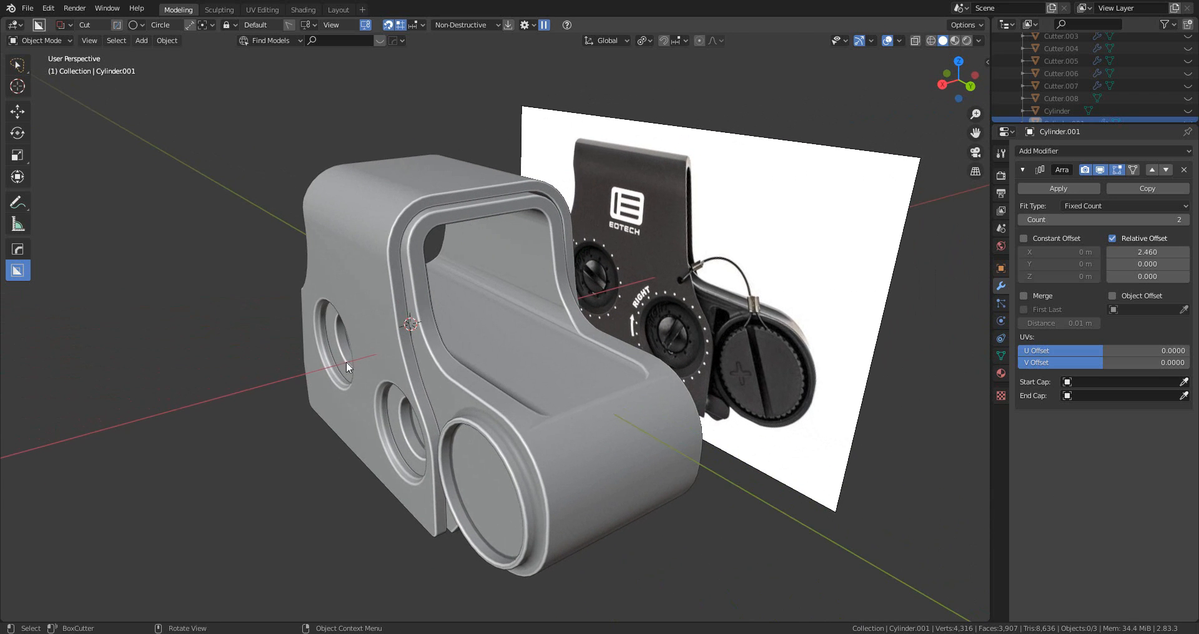
middle_drag(346, 362, 543, 348)
scroll(586, 464, up, 3)
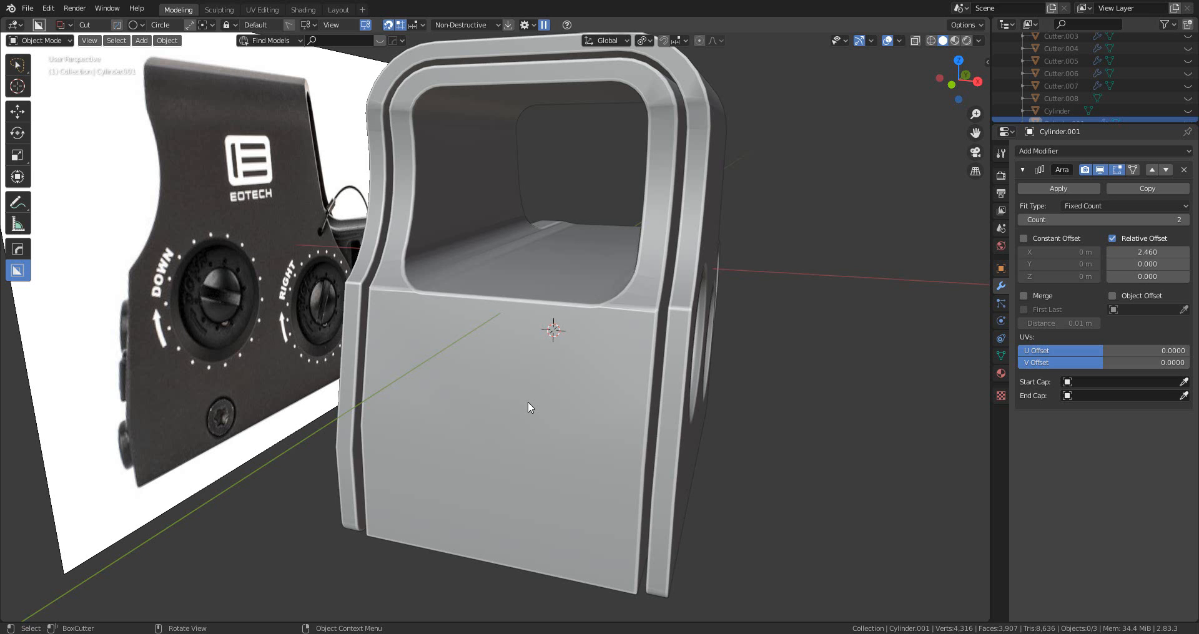
scroll(527, 402, down, 5)
middle_drag(537, 403, 581, 393)
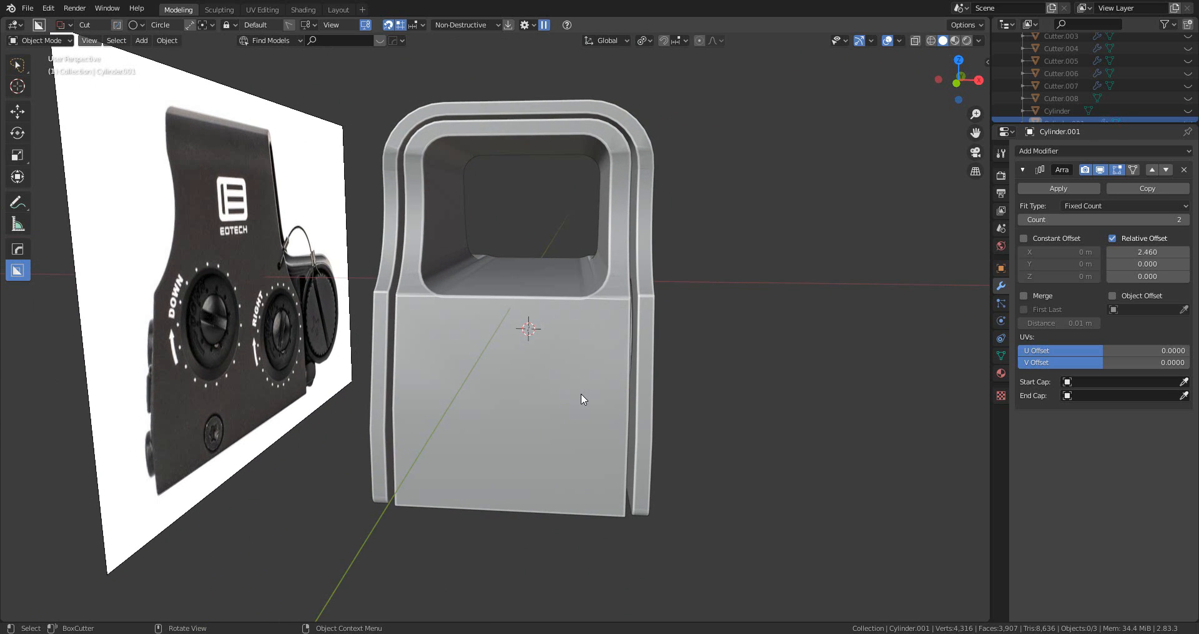
scroll(581, 393, up, 2)
scroll(585, 374, down, 3)
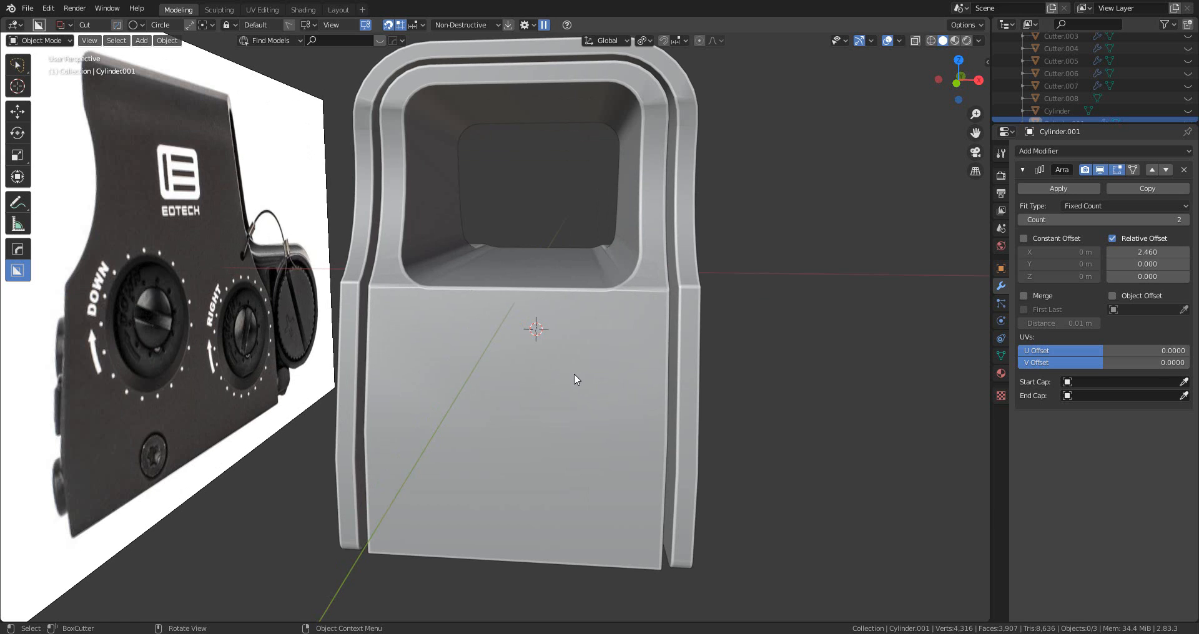
- Add a mesh cube at the 3D cursor, scaled down overall and thinned along the Y axis
key(shift+a)
mouse_move(593, 345)
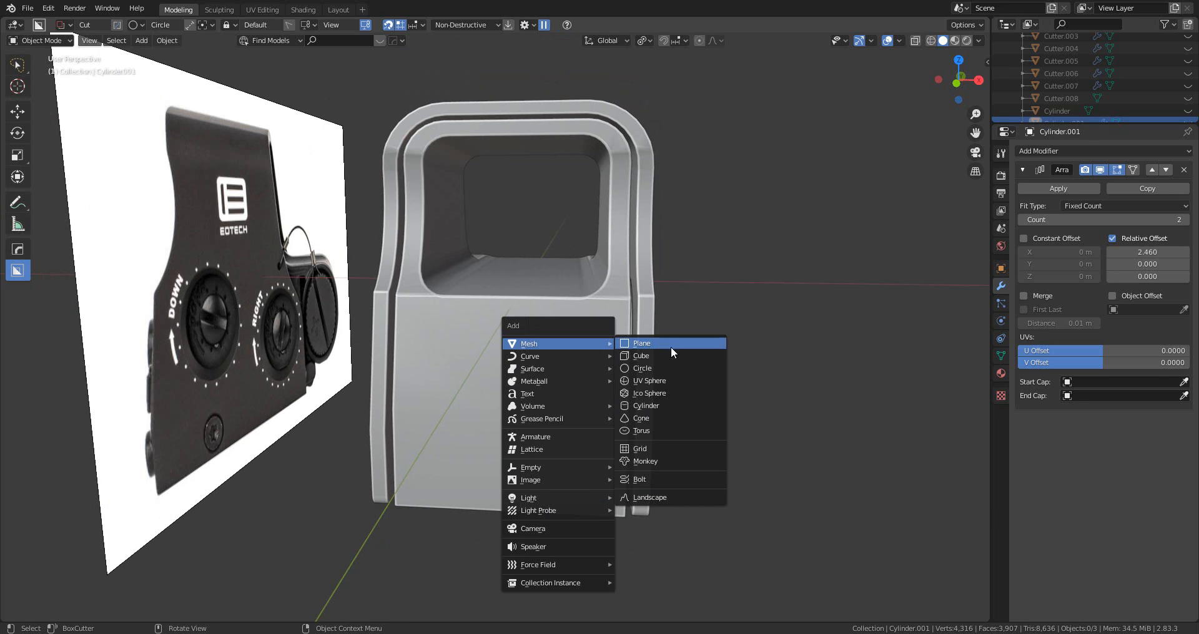
click(684, 356)
middle_drag(740, 372, 631, 367)
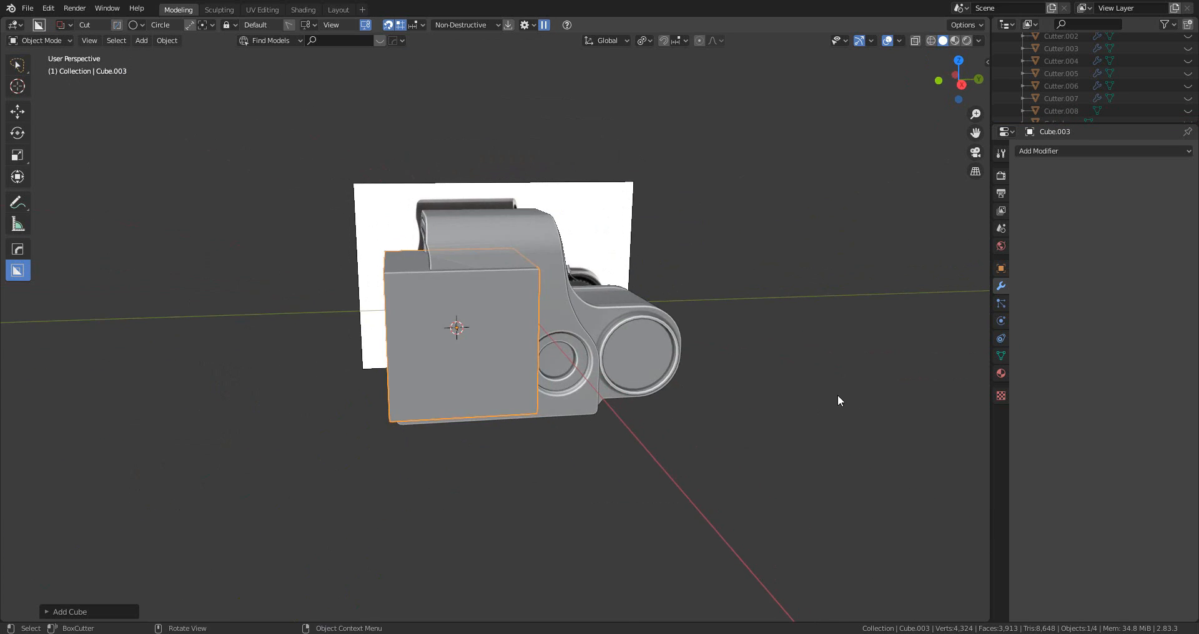
key(s)
click(597, 354)
key(s)
key(y)
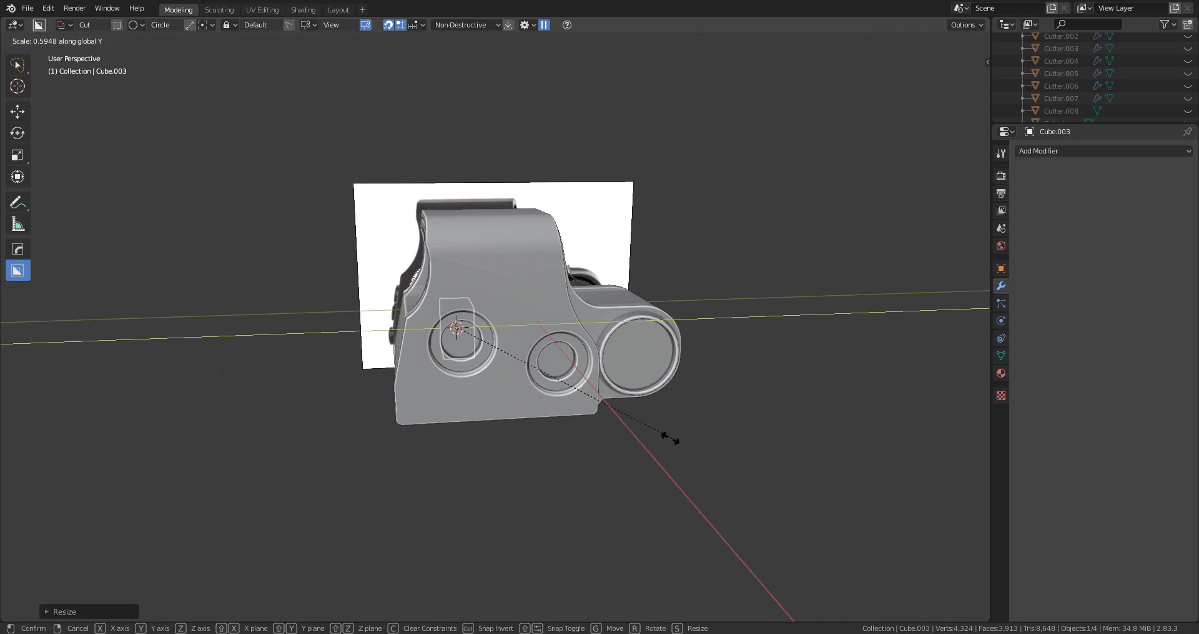
click(543, 418)
- Move the thin cube along Y to the flat panel below the window opening and lower it along Z
key(g)
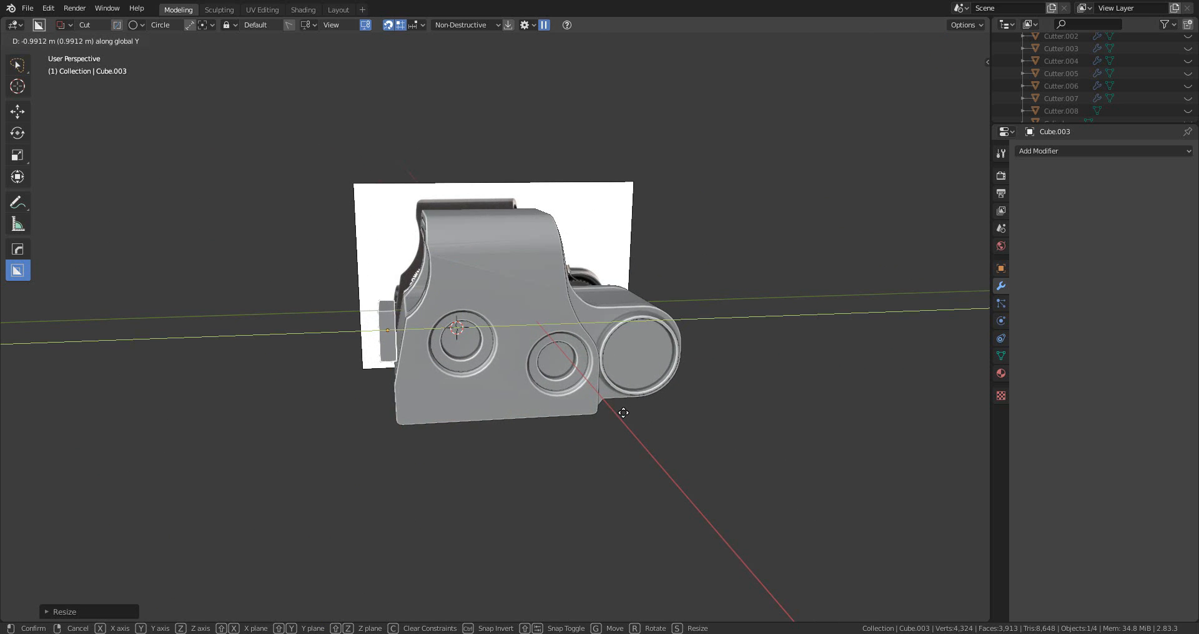
click(625, 418)
key(g)
key(z)
click(620, 443)
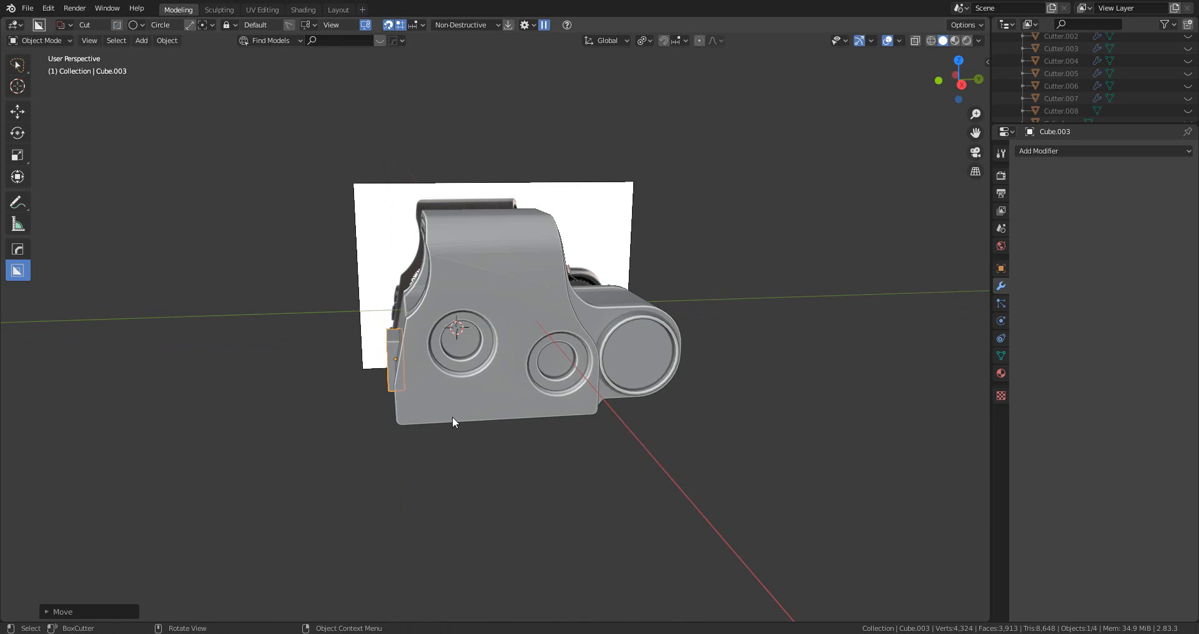
scroll(452, 417, up, 4)
shift+middle_drag(449, 416, 662, 391)
scroll(666, 395, down, 3)
scroll(662, 391, up, 5)
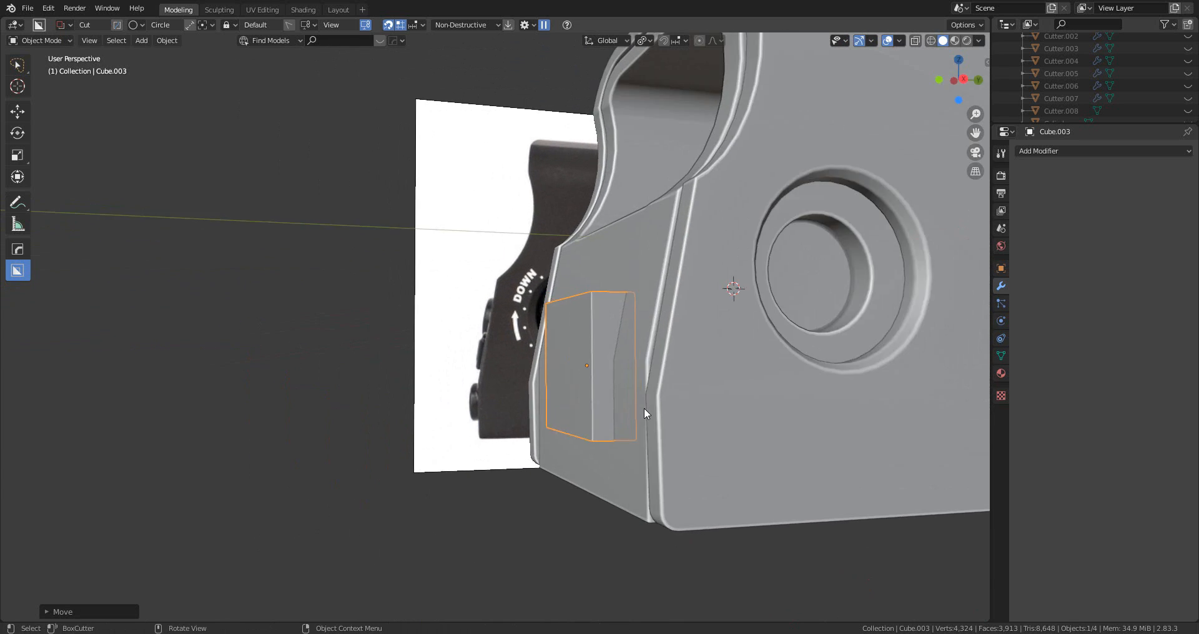
- Lower the thin cube along Z and widen it along X by a factor of about 1.85 to span the flat panel
key(g)
key(z)
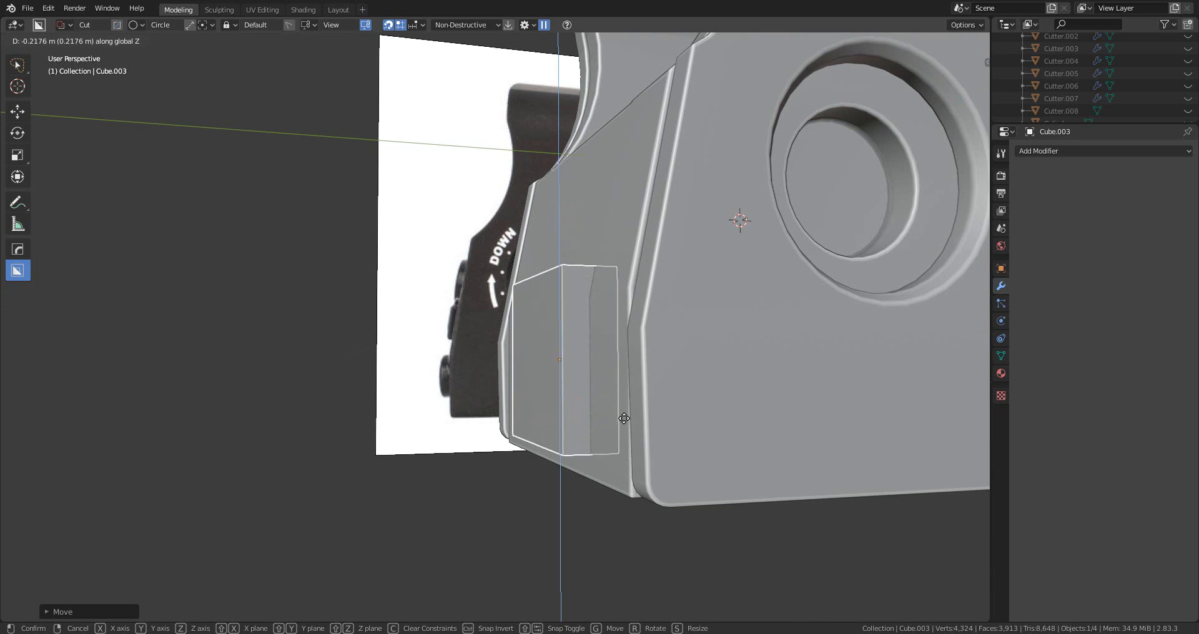
click(612, 435)
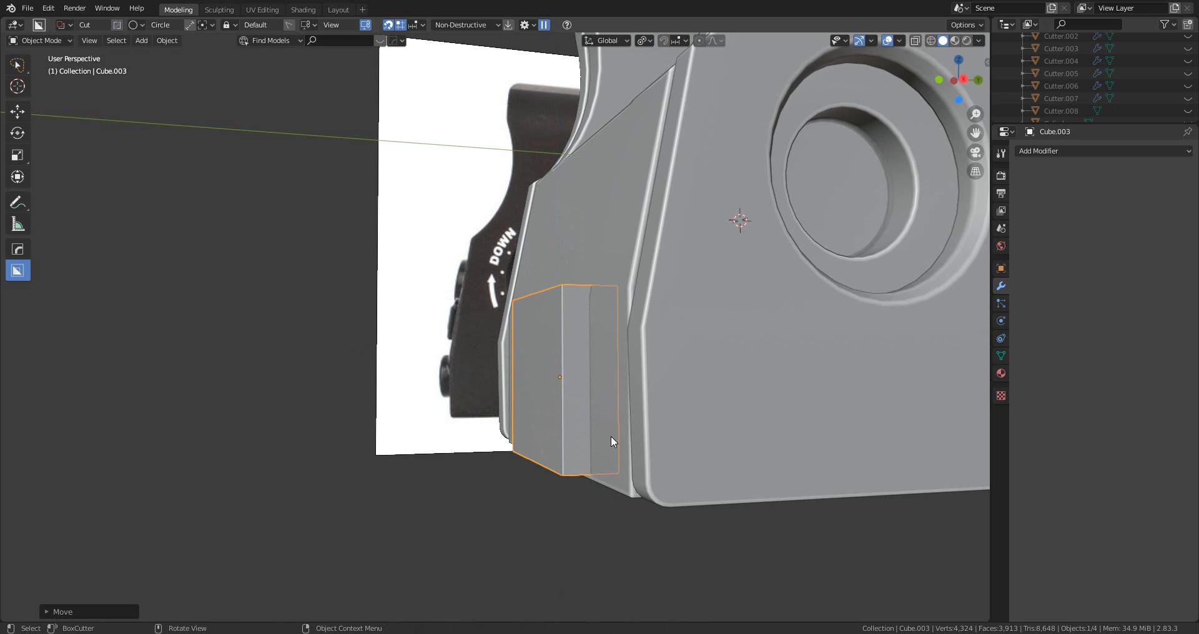
middle_drag(612, 435, 806, 409)
key(s)
key(x)
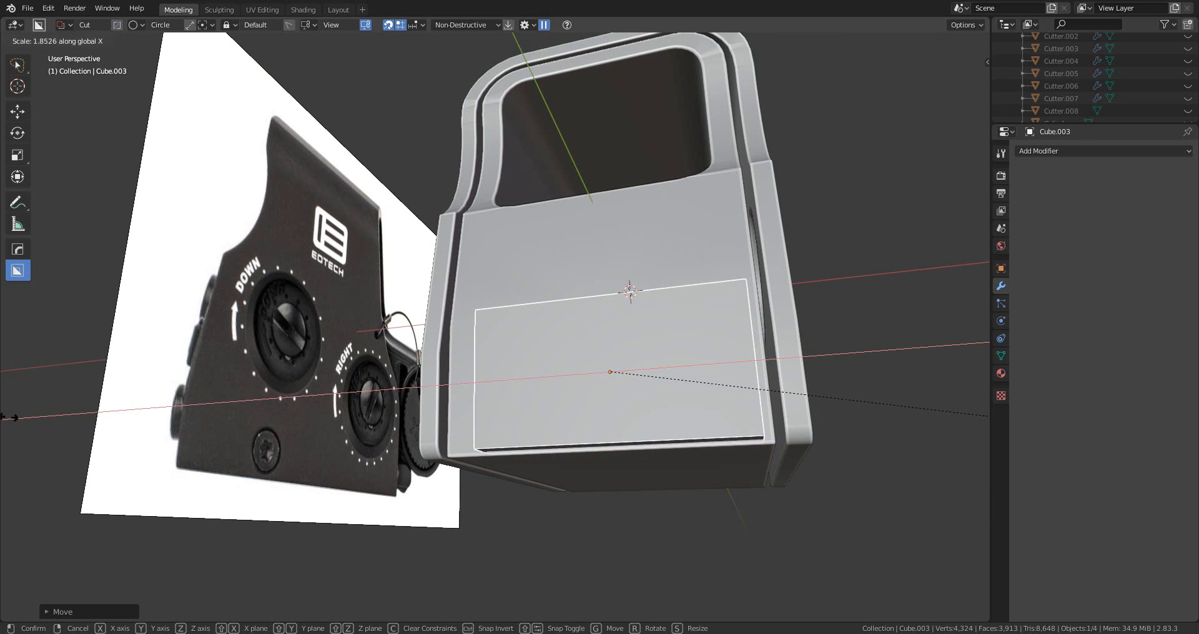
click(9, 415)
middle_drag(263, 333, 594, 361)
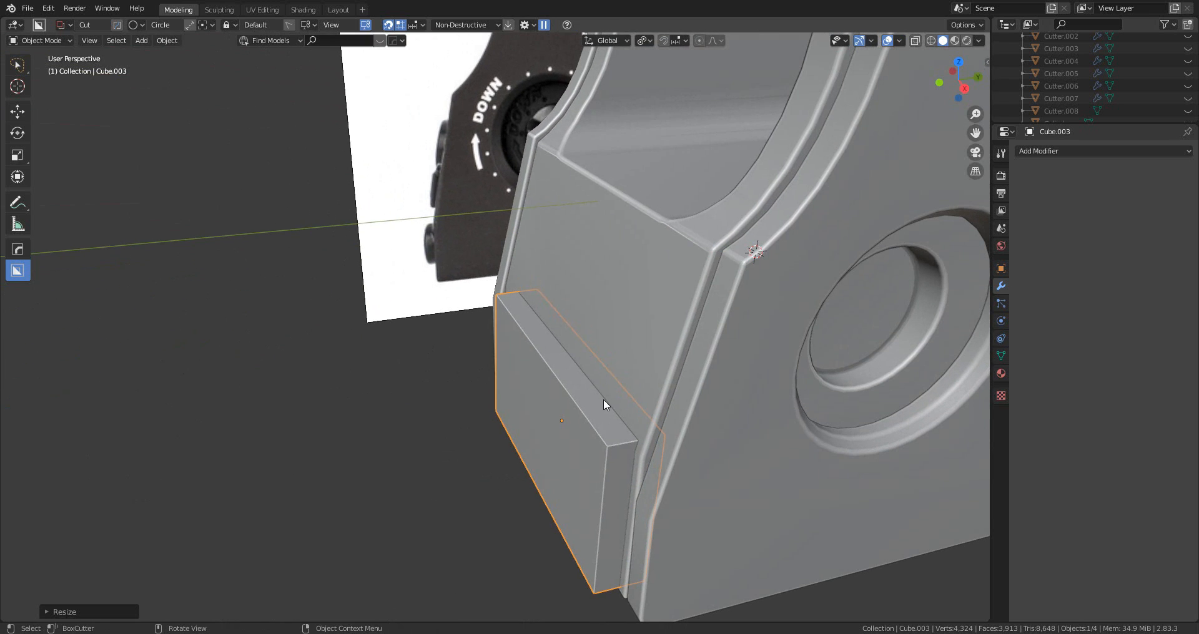
- Move the cube's outer face along Y toward the housing to thin the plate
key(Tab)
click(591, 411)
middle_drag(592, 413, 677, 448)
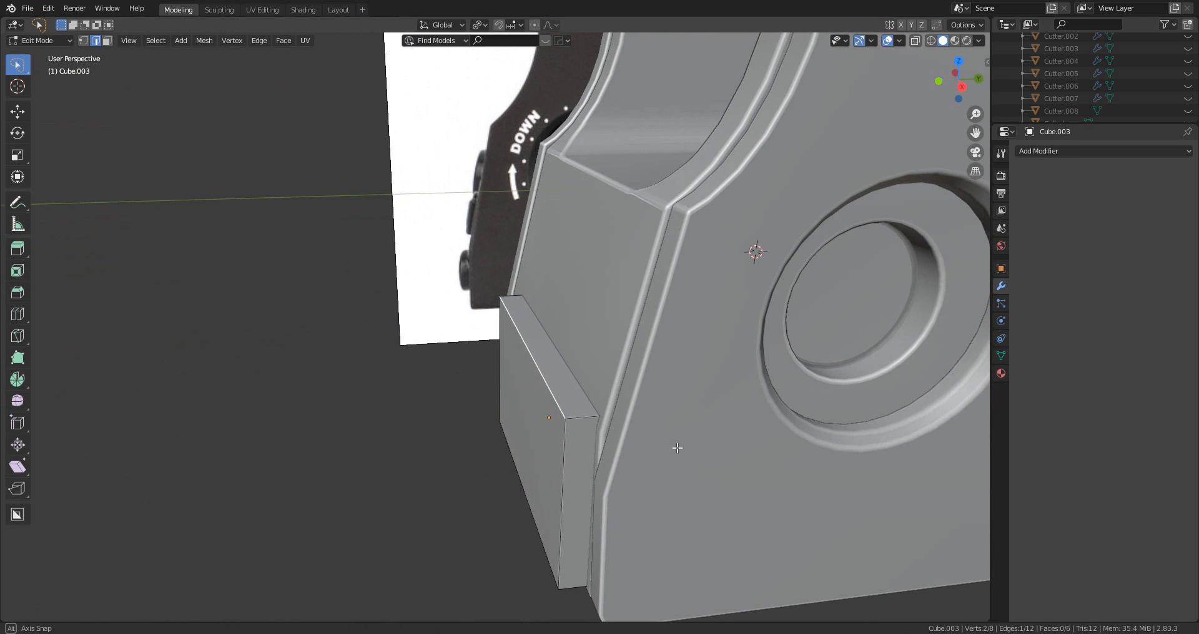
click(510, 435)
key(g)
key(x)
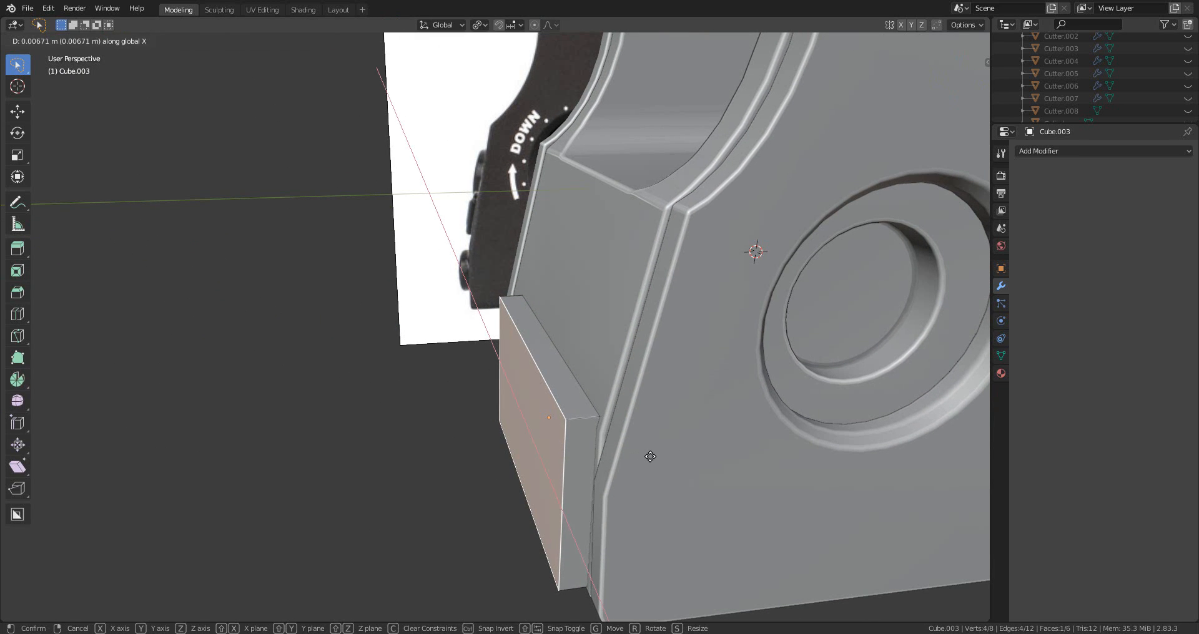
key(y)
click(589, 366)
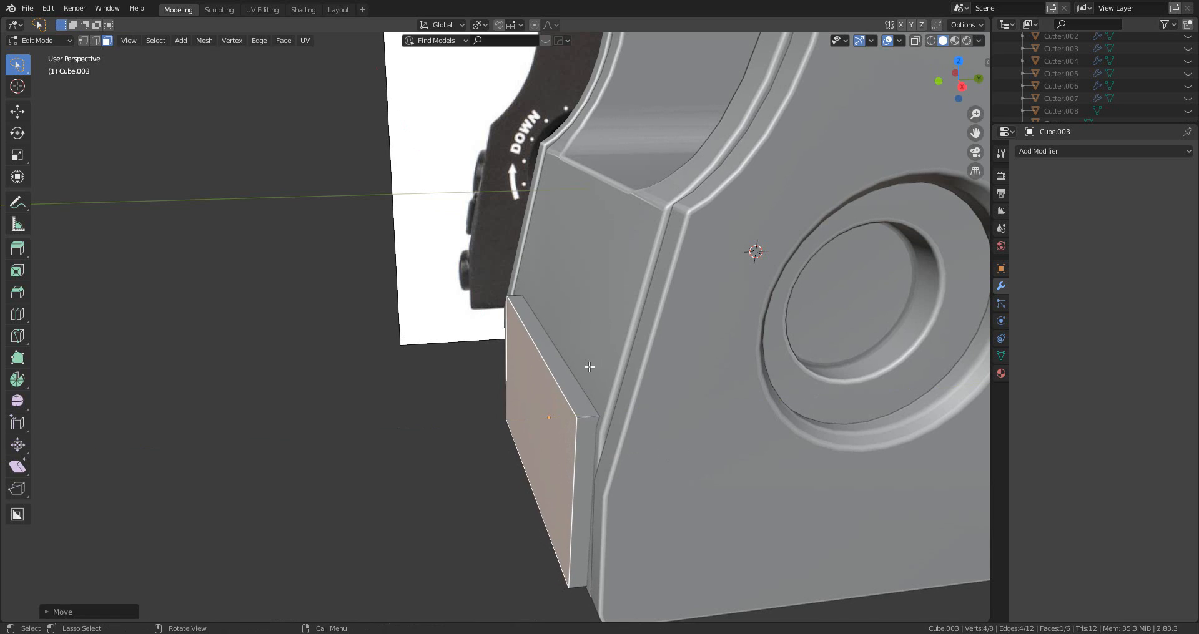
- Extrude the plate's top face up toward the window opening and shift it about 0.11 m along Y to follow the panel's slope
click(569, 376)
middle_drag(569, 376, 584, 412)
key(e)
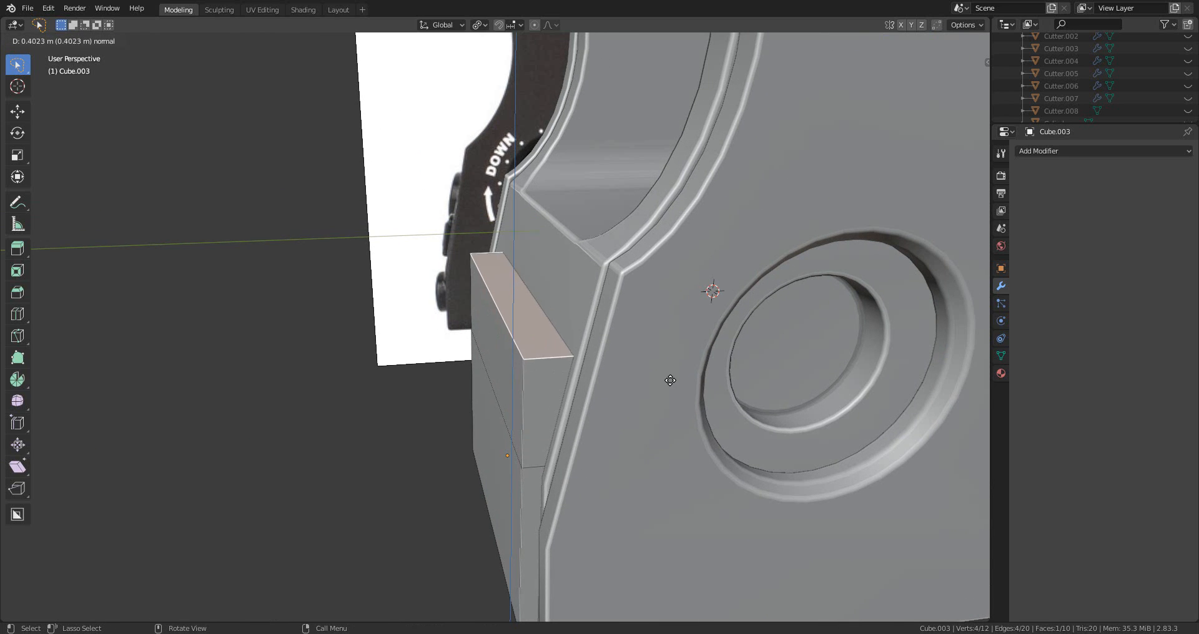
click(672, 348)
mouse_move(583, 345)
middle_down()
mouse_move(567, 348)
mouse_move(599, 359)
middle_up()
key(g)
key(y)
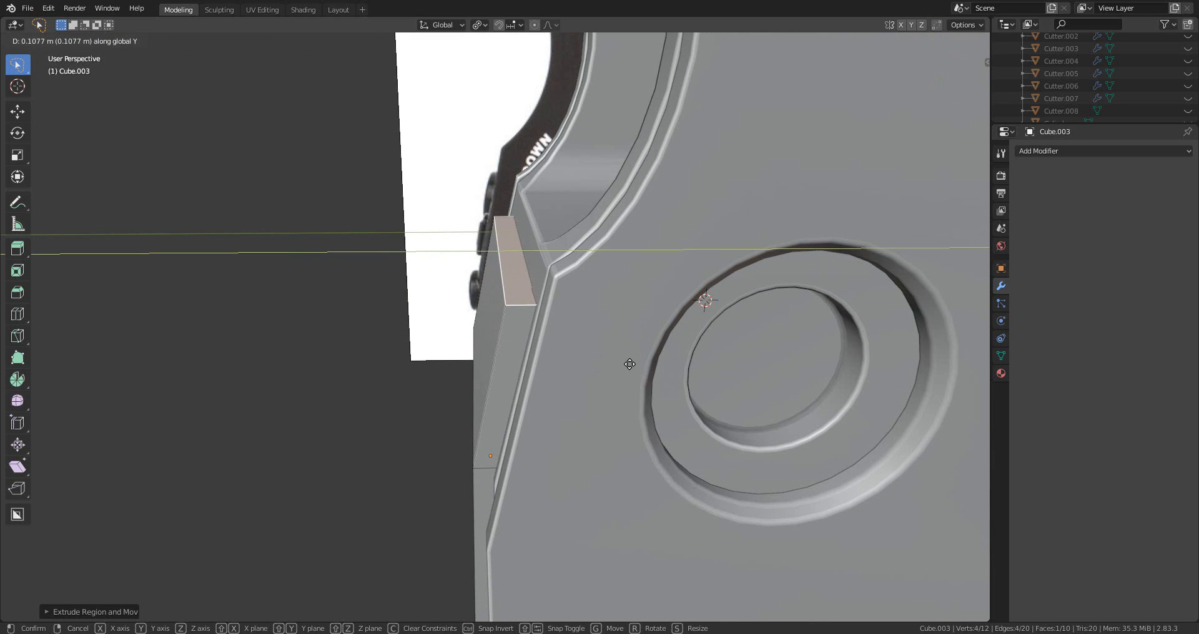
click(634, 366)
- Add a centred vertical loop cut to the plate and bevel it about 0.709 m wide into two edge loops
middle_drag(634, 366, 730, 428)
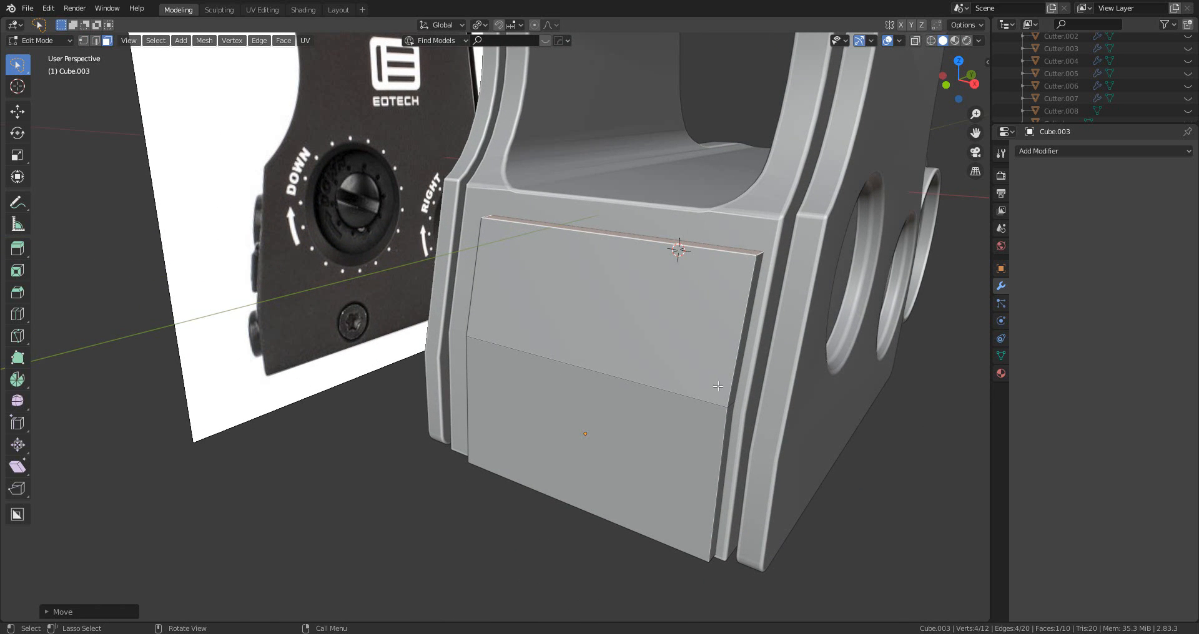
middle_drag(757, 373, 614, 392)
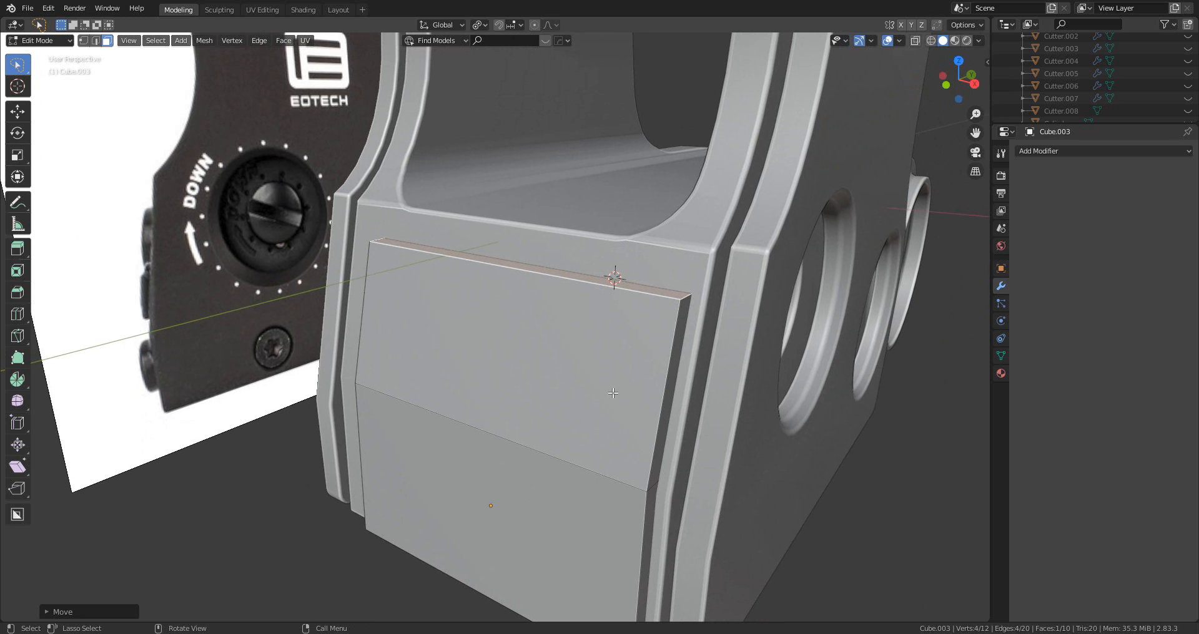
middle_drag(611, 394, 626, 362)
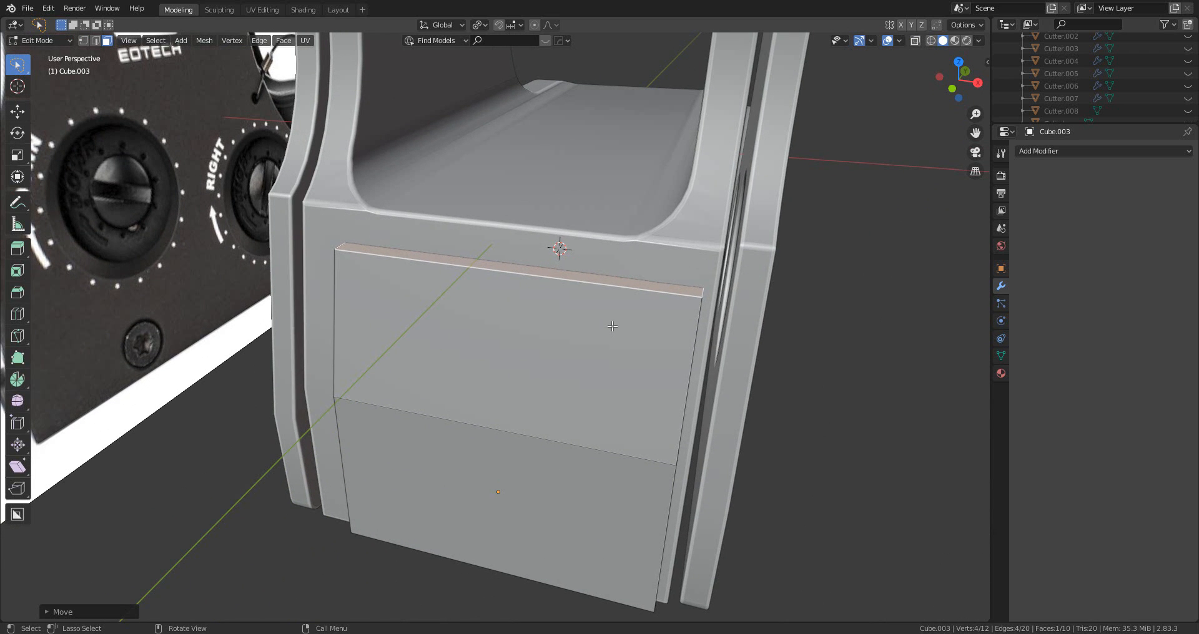
key(ctrl+r)
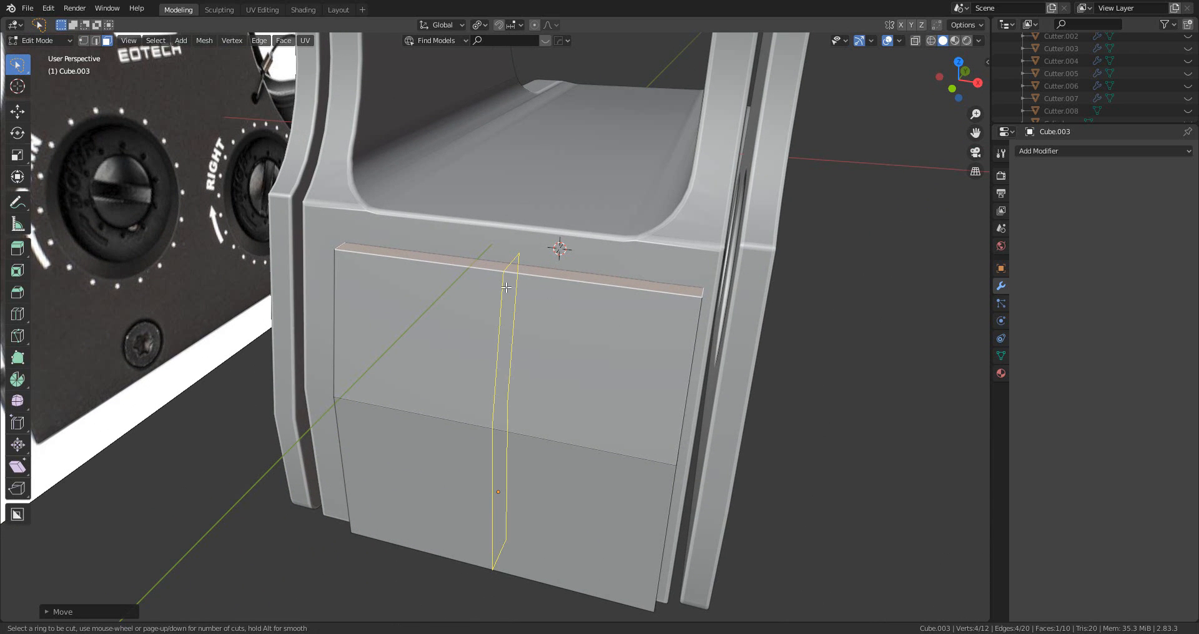
click(505, 287)
right_click(511, 292)
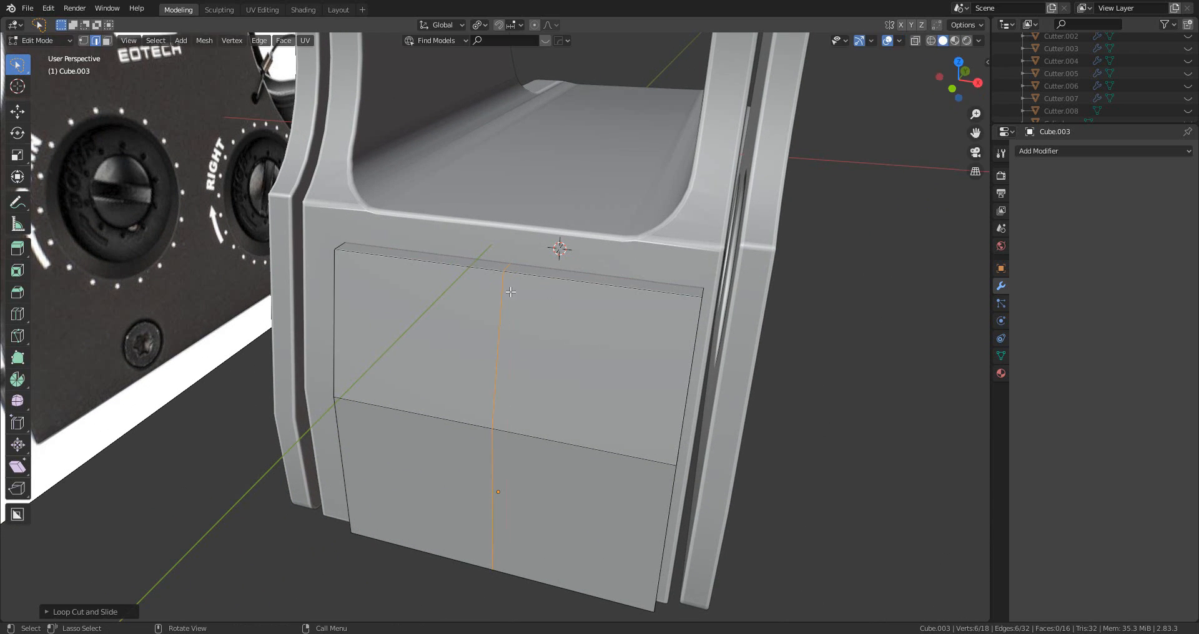
key(ctrl+b)
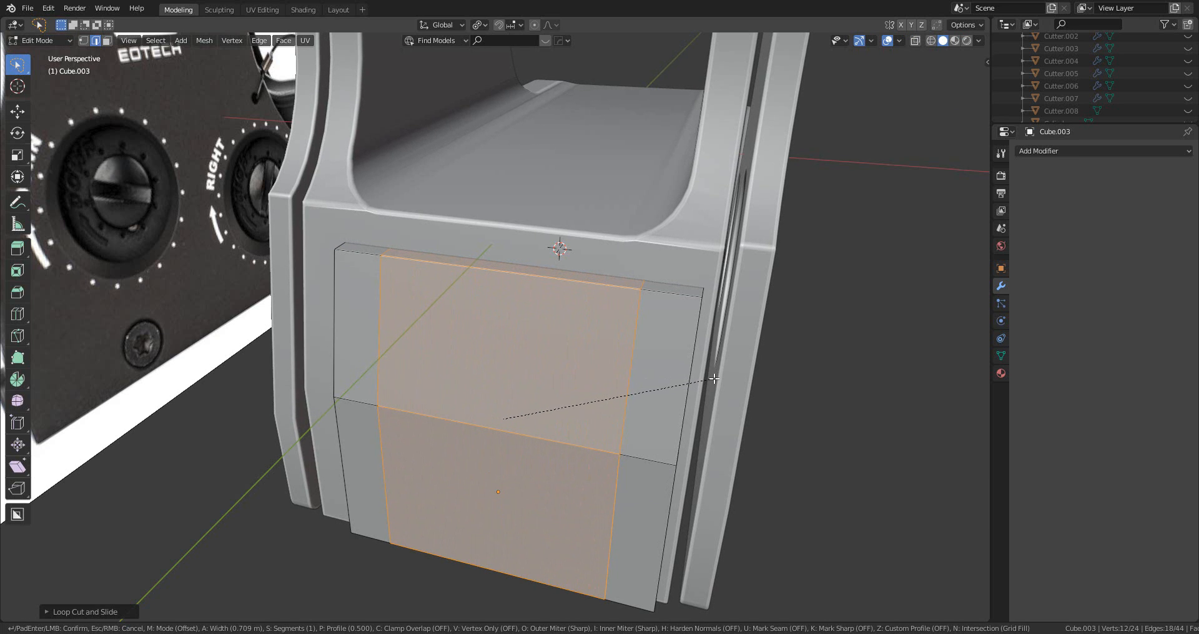
click(714, 379)
- Bevel both vertical edge loops of the plate into narrow strips
click(625, 393)
alt+shift+click(381, 343)
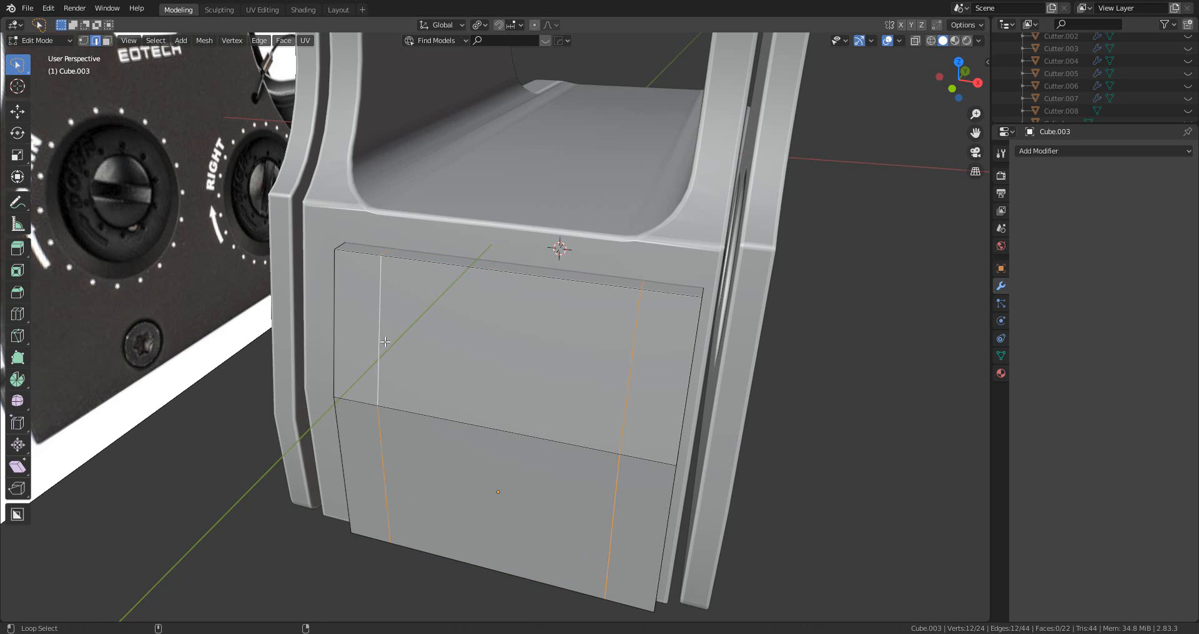
key(ctrl+b)
click(739, 432)
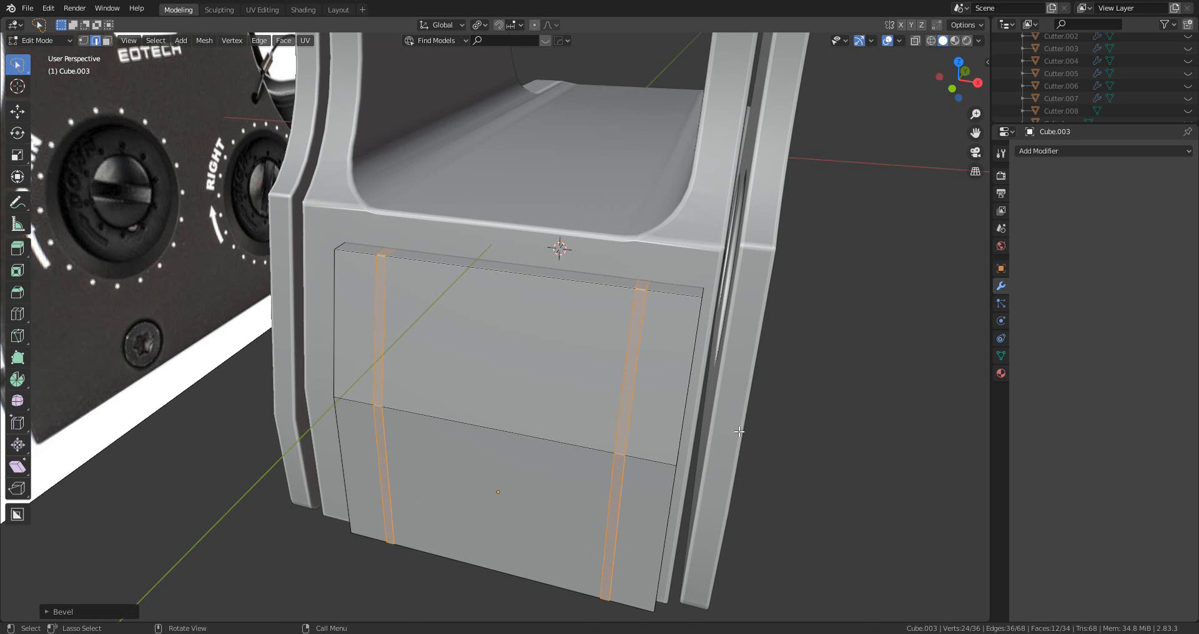
- Try to lower the plate's middle top face along Z between the two strips
key(3)
click(590, 283)
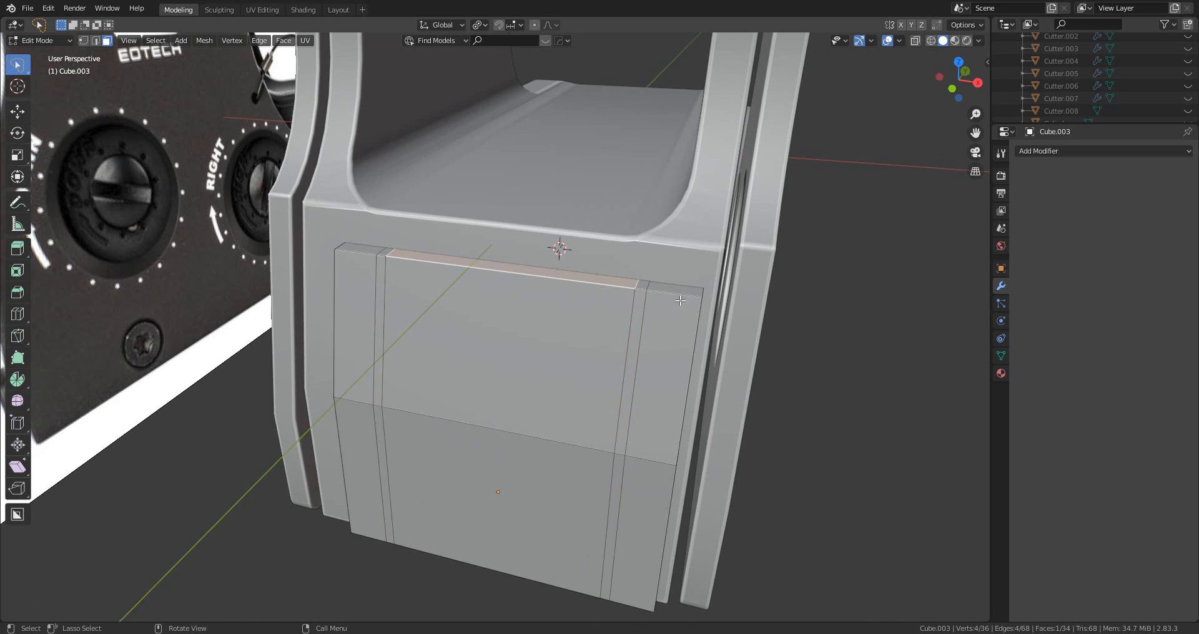
key(g)
key(g)
right_click(681, 322)
key(g)
key(z)
click(698, 389)
middle_drag(696, 387, 656, 377)
key(alt+a)
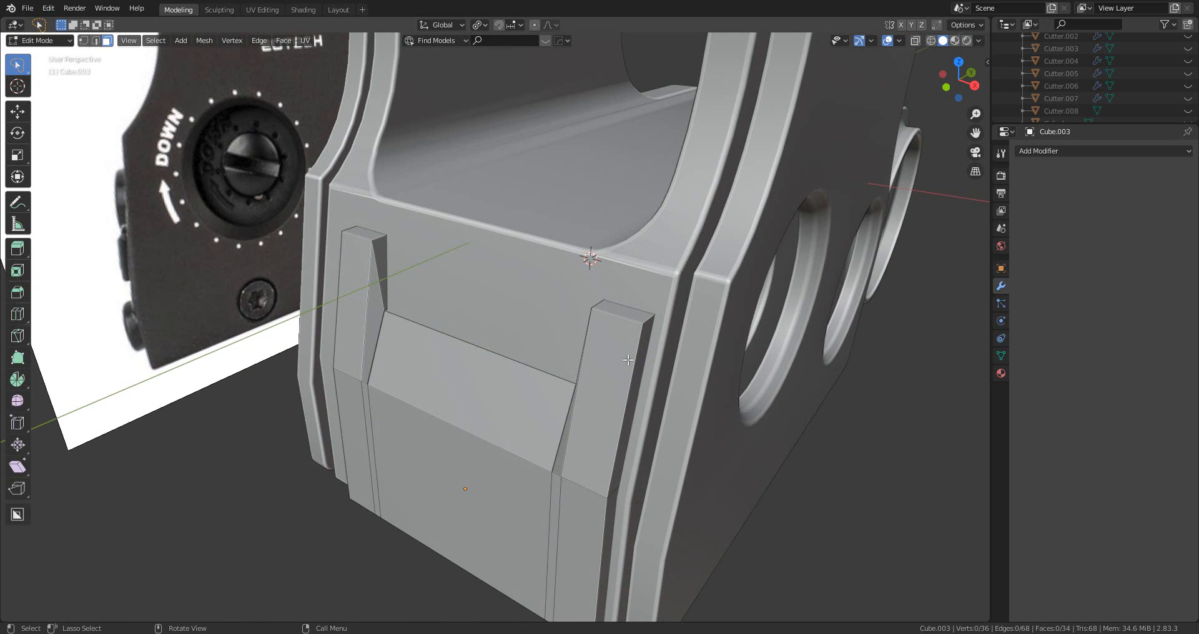
- Undo the deep drop, lower the middle top face along Z by a smaller amount and adjust it along Y
key(ctrl+z)
key(ctrl+z)
key(g)
key(z)
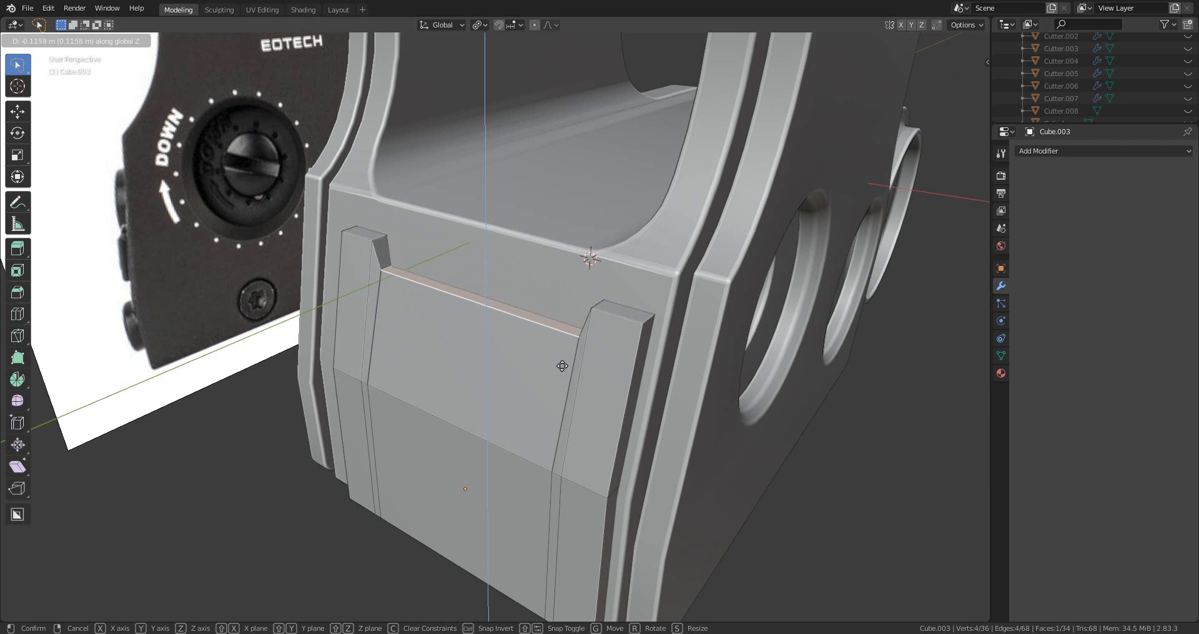
click(557, 359)
middle_drag(556, 358, 608, 333)
key(g)
key(y)
click(501, 363)
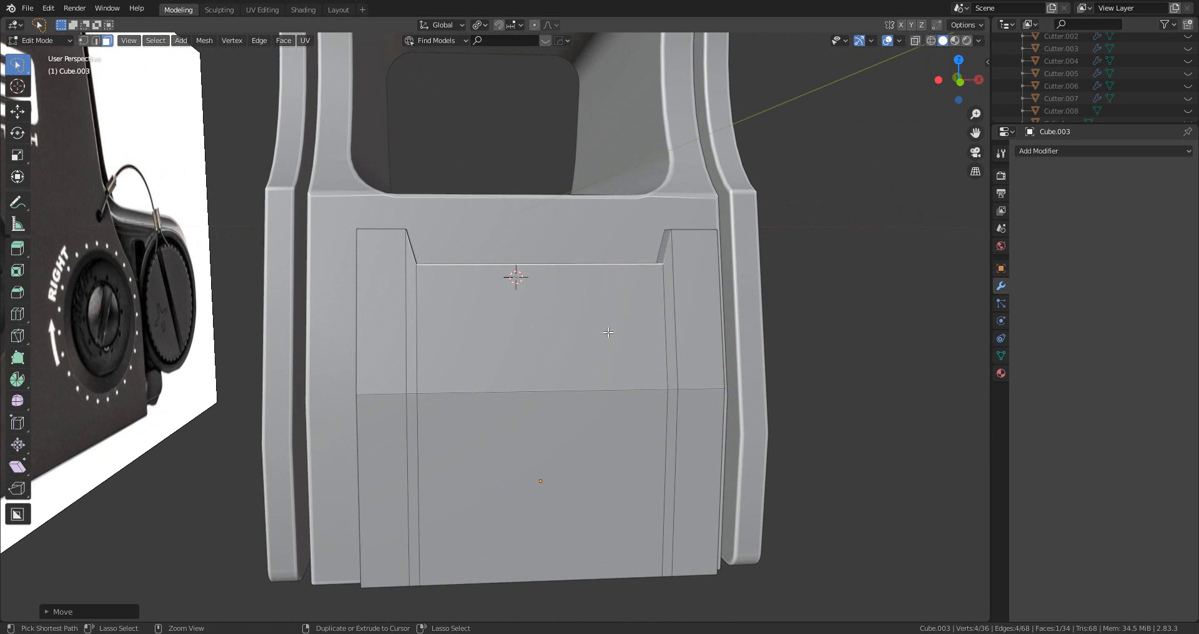
- Undo the top face moves, both bevels and the loop cut on the plate, and return to Object Mode
key(ctrl+z)
key(ctrl+z)
key(ctrl+z)
key(ctrl+z)
key(ctrl+z)
key(2)
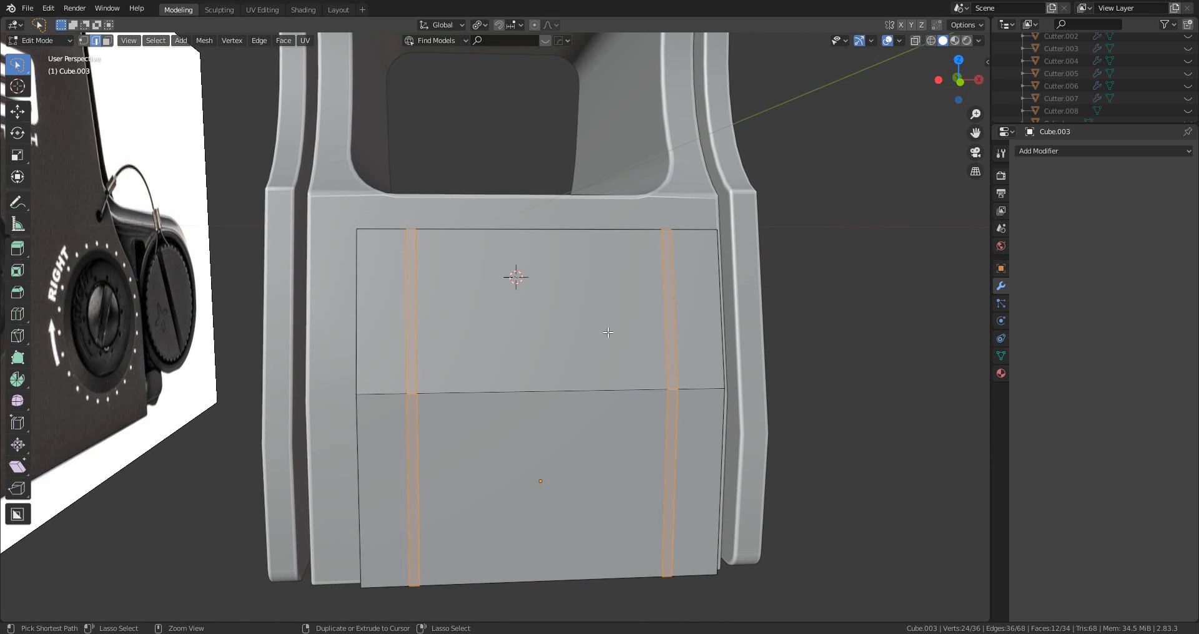
key(ctrl+z)
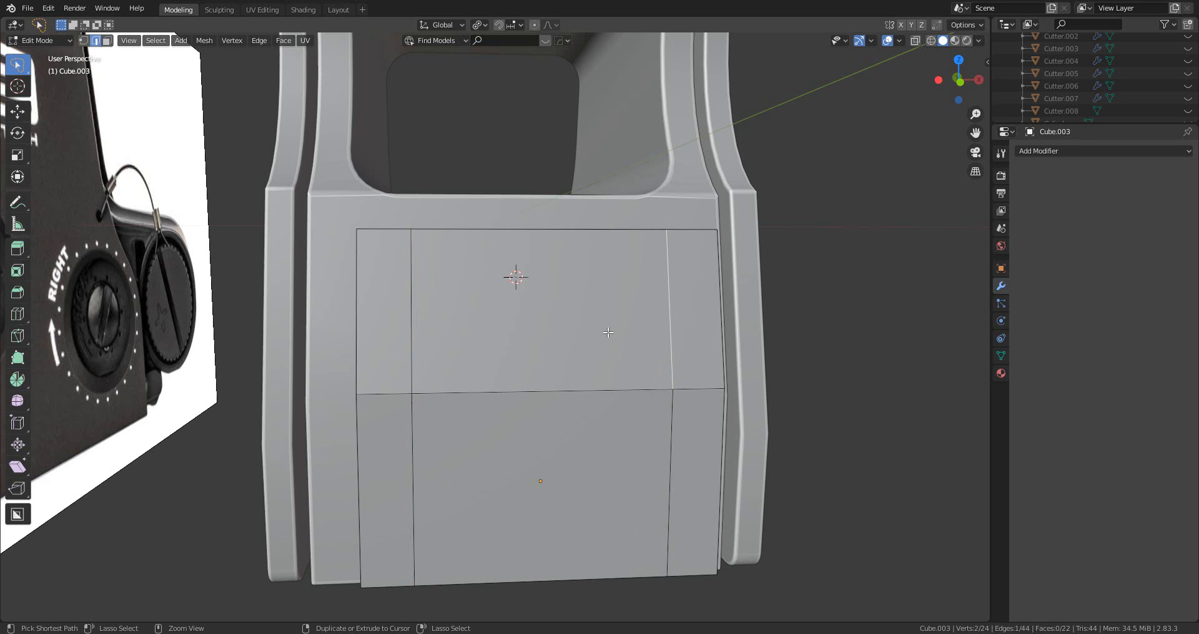
key(ctrl+z)
key(ctrl+z)
key(Tab)
scroll(608, 333, down, 3)
mouse_move(609, 332)
middle_down()
mouse_move(538, 340)
mouse_move(609, 339)
middle_up()
key(alt+x)
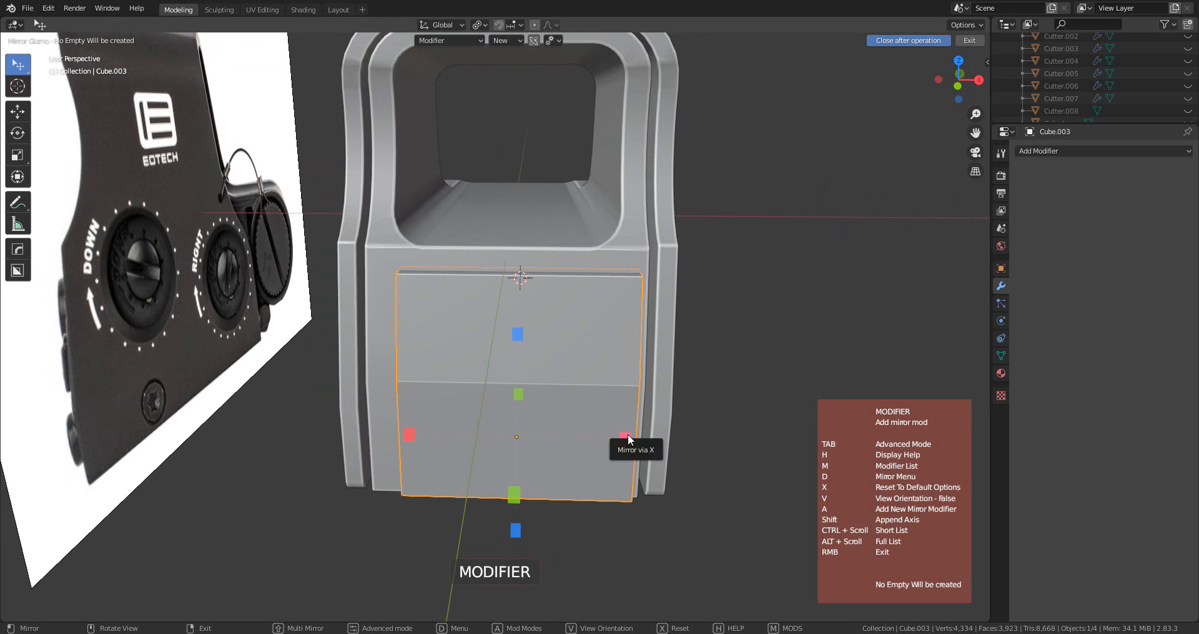
scroll(609, 409, down, 2)
click(591, 350)
middle_drag(593, 350, 621, 358)
click(567, 369)
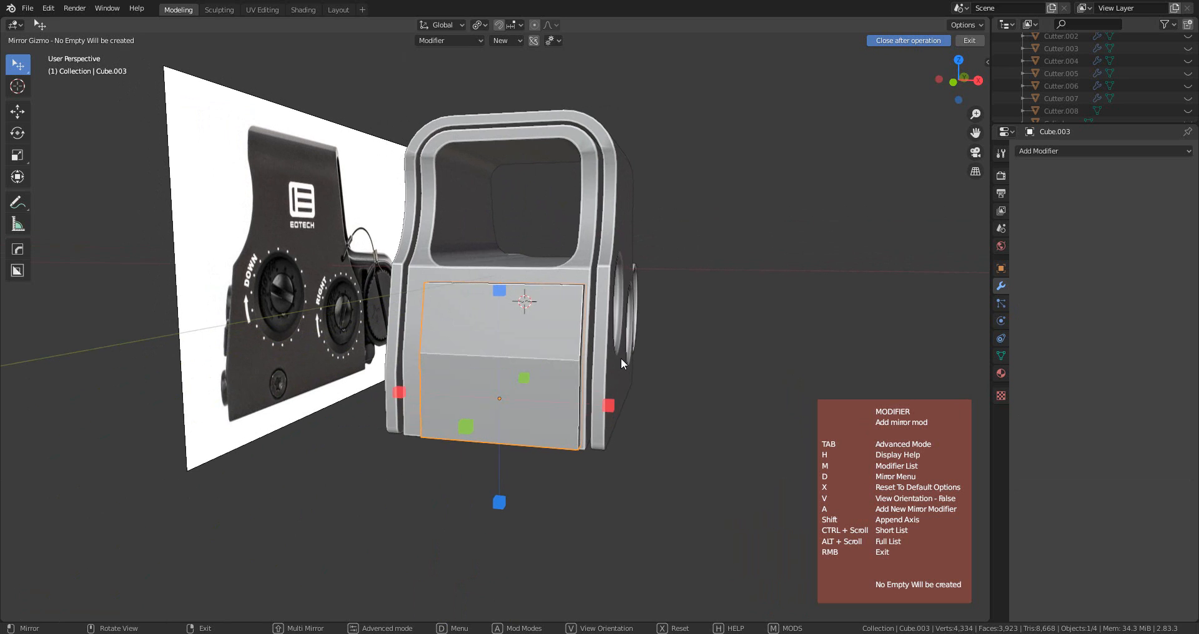
right_click(562, 363)
- Snap the 3D cursor to the world origin
key(shift+s)
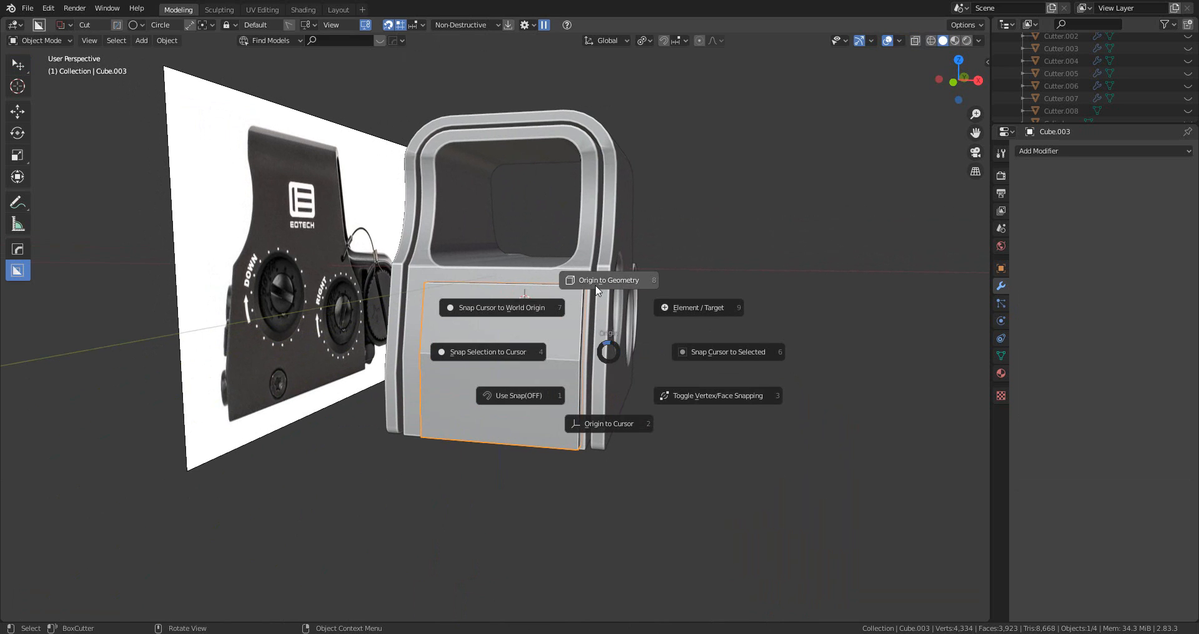
click(627, 426)
mouse_move(627, 426)
middle_down()
mouse_move(627, 444)
mouse_move(561, 335)
mouse_move(615, 399)
mouse_move(613, 467)
mouse_move(605, 429)
middle_up()
key(shift+s)
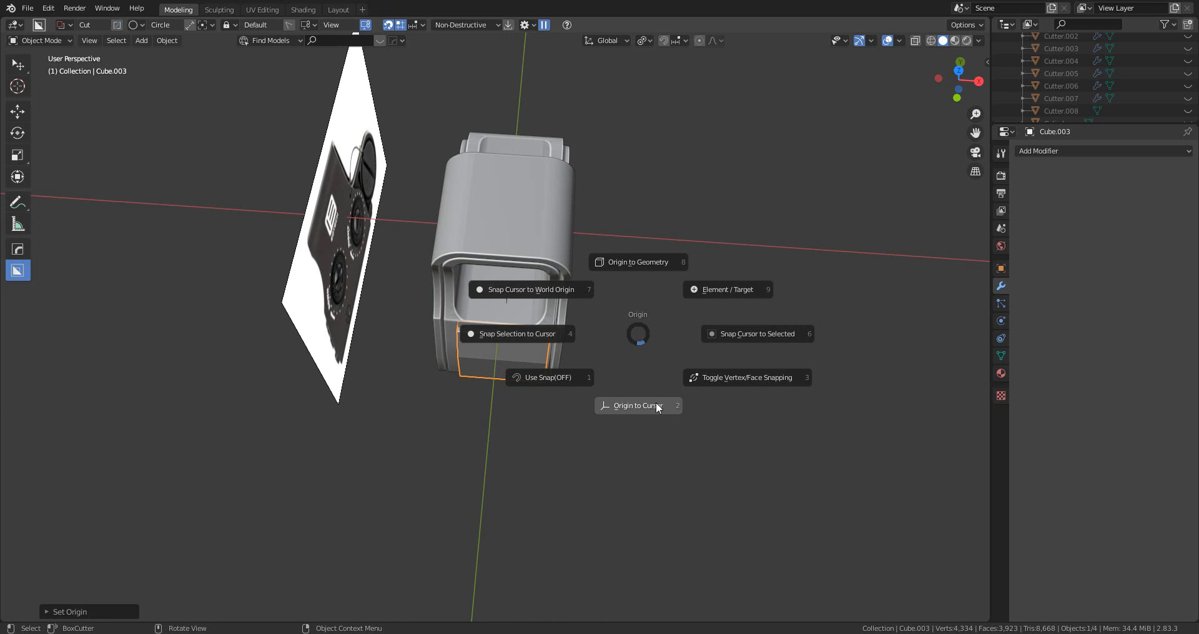
click(547, 291)
click(535, 354)
click(540, 353)
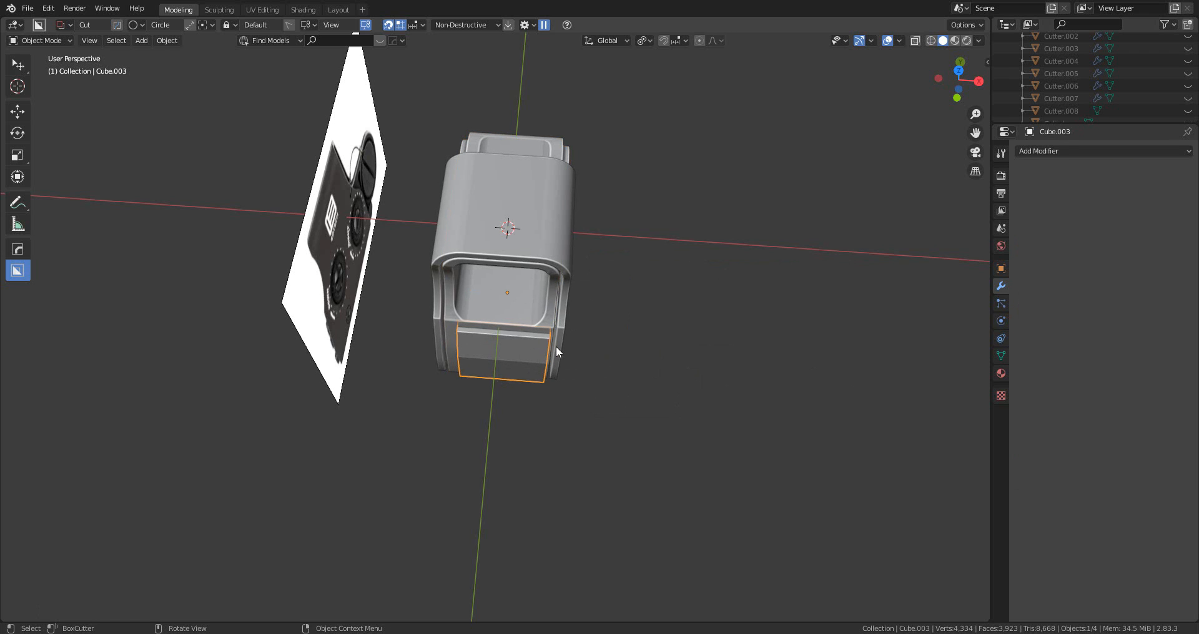
- Set the plate's origin to the 3D cursor and mirror the plate across X with the Hard Ops mirror gizmo
key(shift+s)
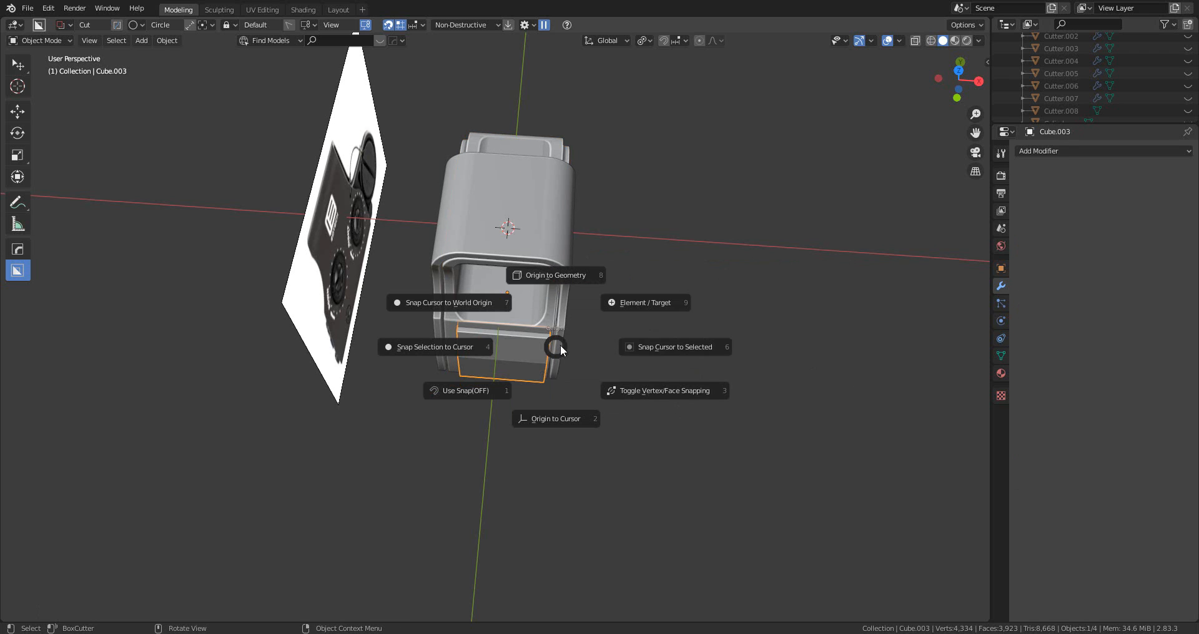
click(560, 426)
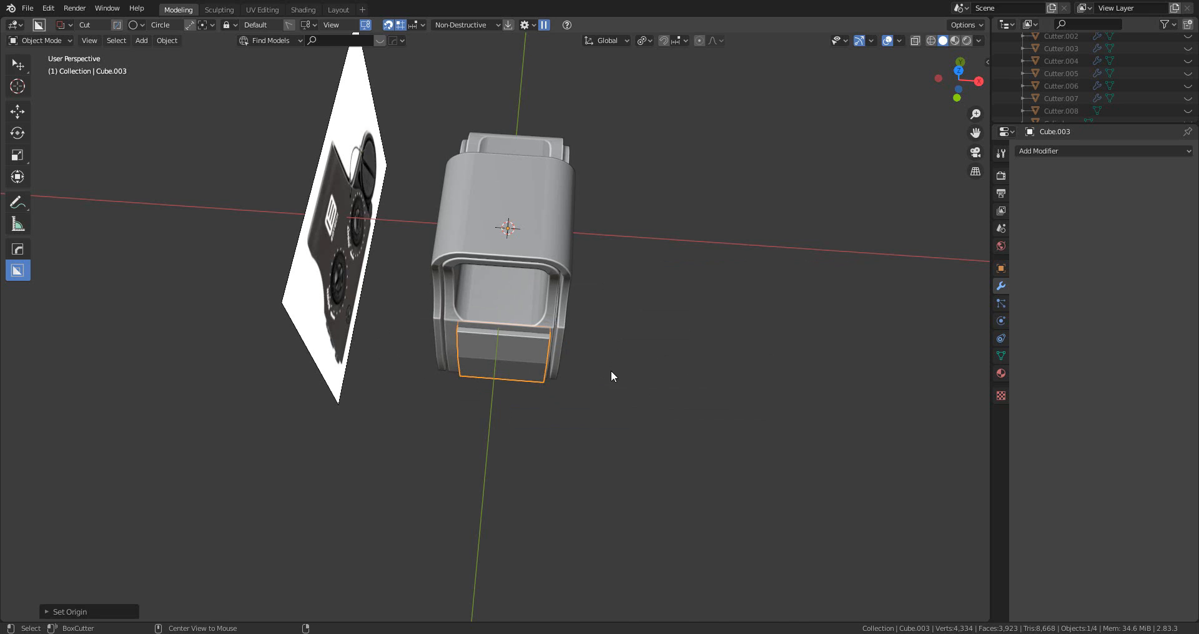
key(alt+x)
click(616, 237)
- In the front view, draw a BoxCutter box cut over the middle of the plate's upper edge
key(KP_1)
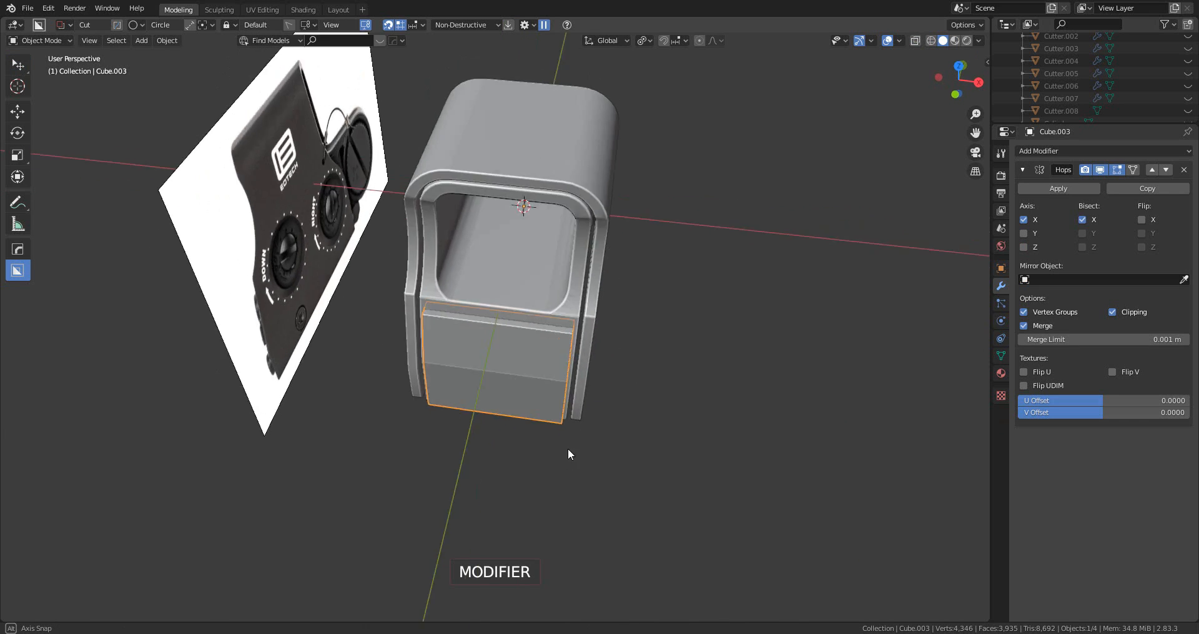
scroll(785, 233, up, 5)
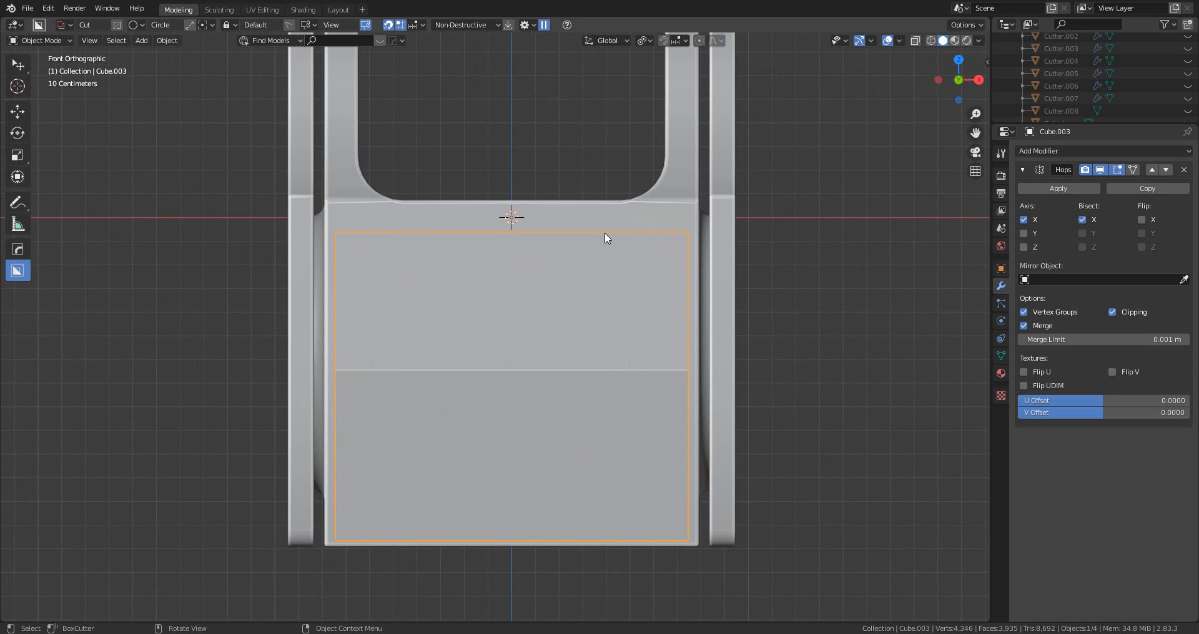
key(d)
click(541, 254)
mouse_move(454, 108)
mouse_down()
mouse_move(621, 282)
mouse_move(625, 270)
mouse_up()
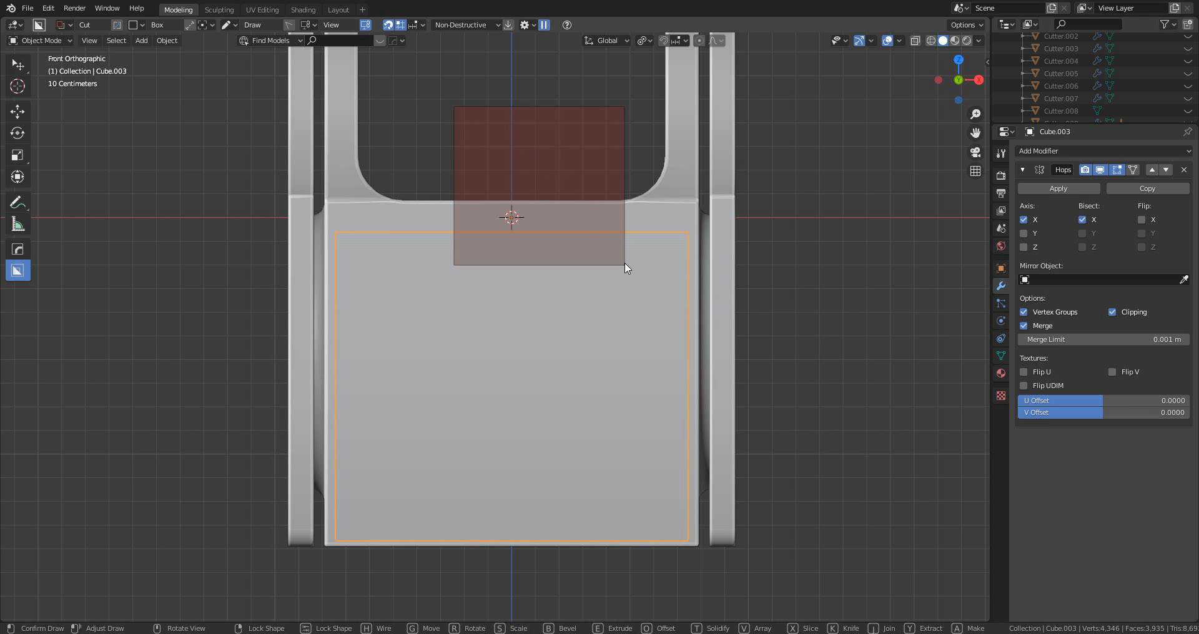
- Bevel the box cutter's corners into chamfers and complete the notch in the plate's upper edge
key(b)
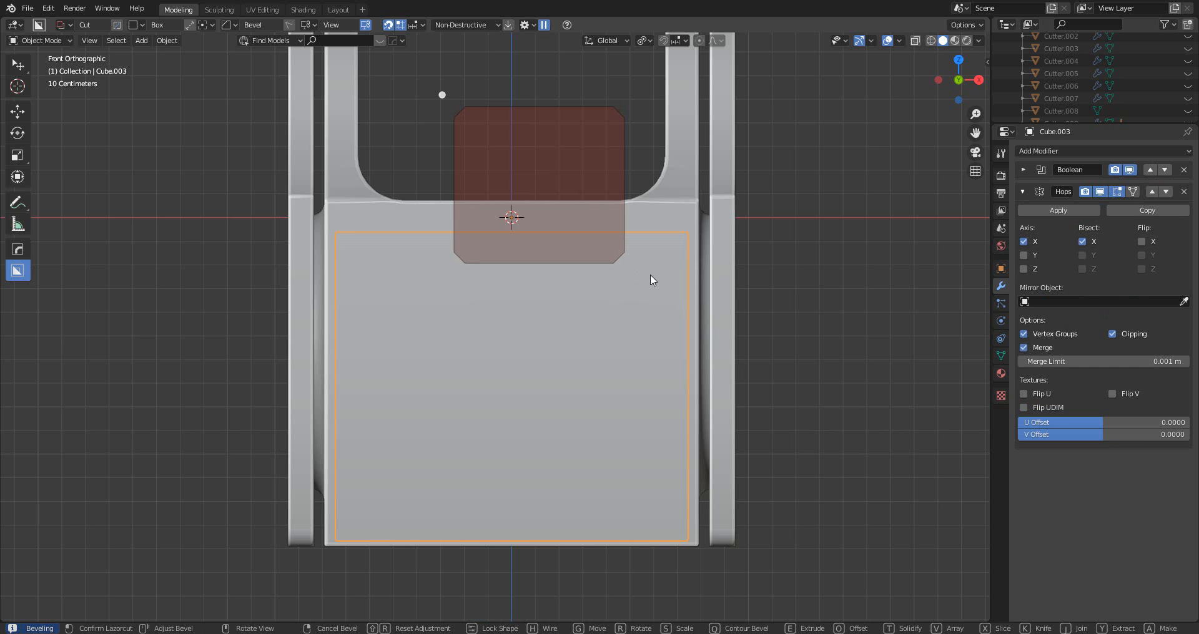
click(651, 277)
scroll(651, 278, down, 2)
middle_drag(651, 277, 567, 311)
key(h)
scroll(567, 311, up, 4)
click(621, 351)
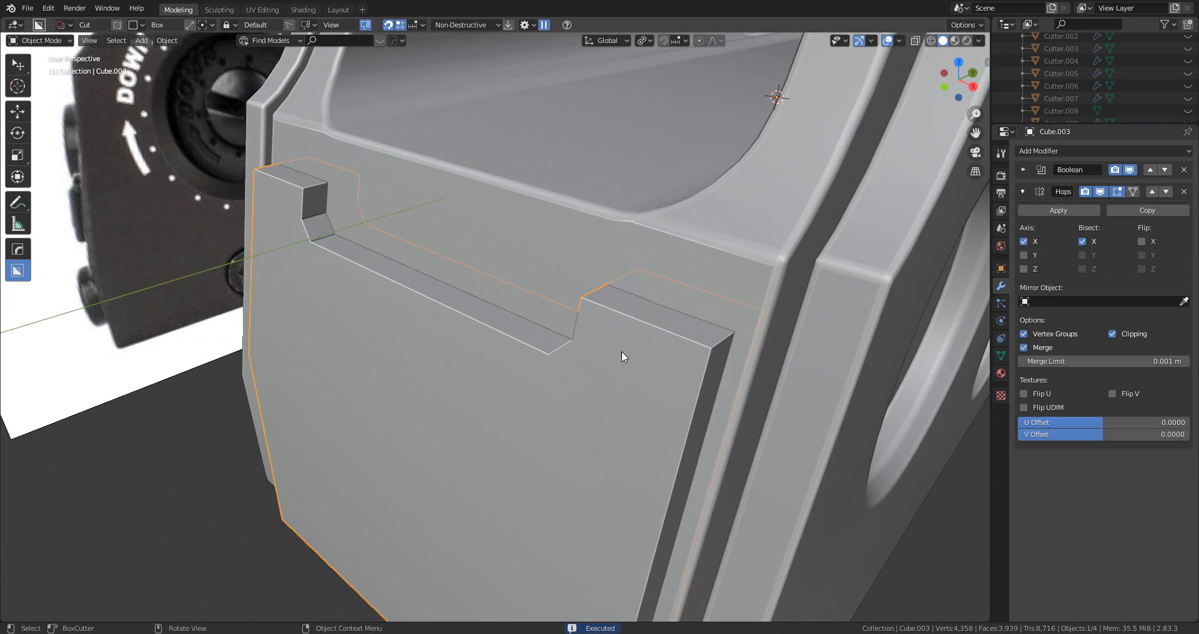
- Sharpen the notched plate with Hard Ops, applying its boolean cut and adding a 3-segment bevel modifier with a 0.0056 m offset
key(q)
click(621, 351)
key(q)
click(620, 351)
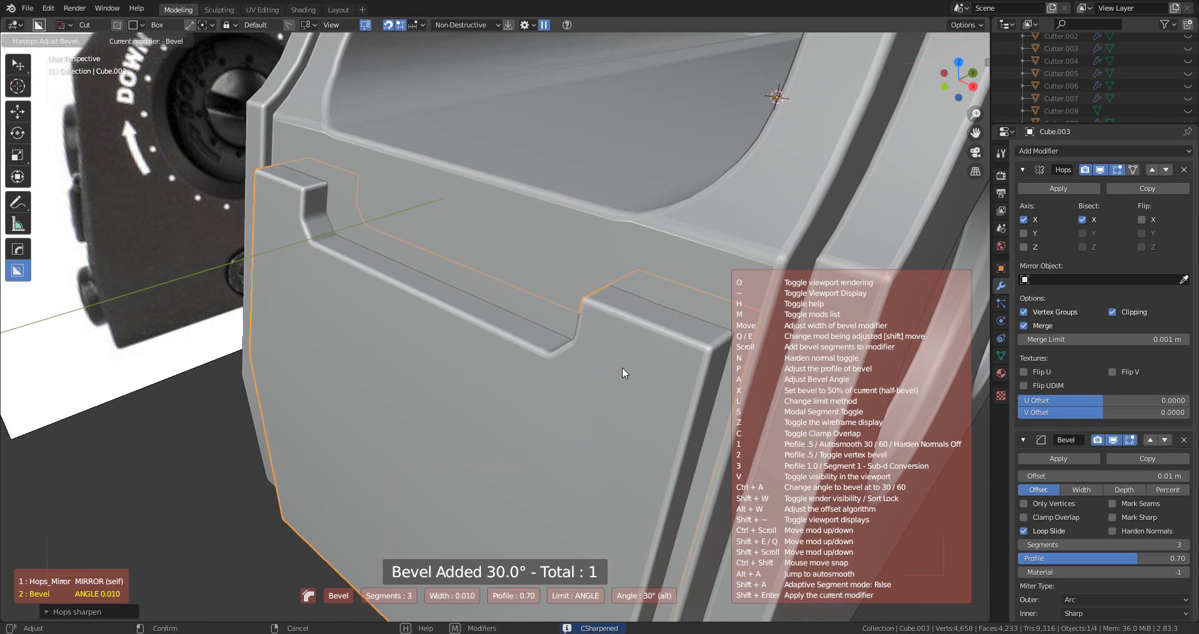
click(643, 369)
middle_drag(643, 368, 654, 368)
- In edit mode, round the two corner edges of the plate's raised upper tab with a 6-segment bevel about 0.06 m wide
key(Tab)
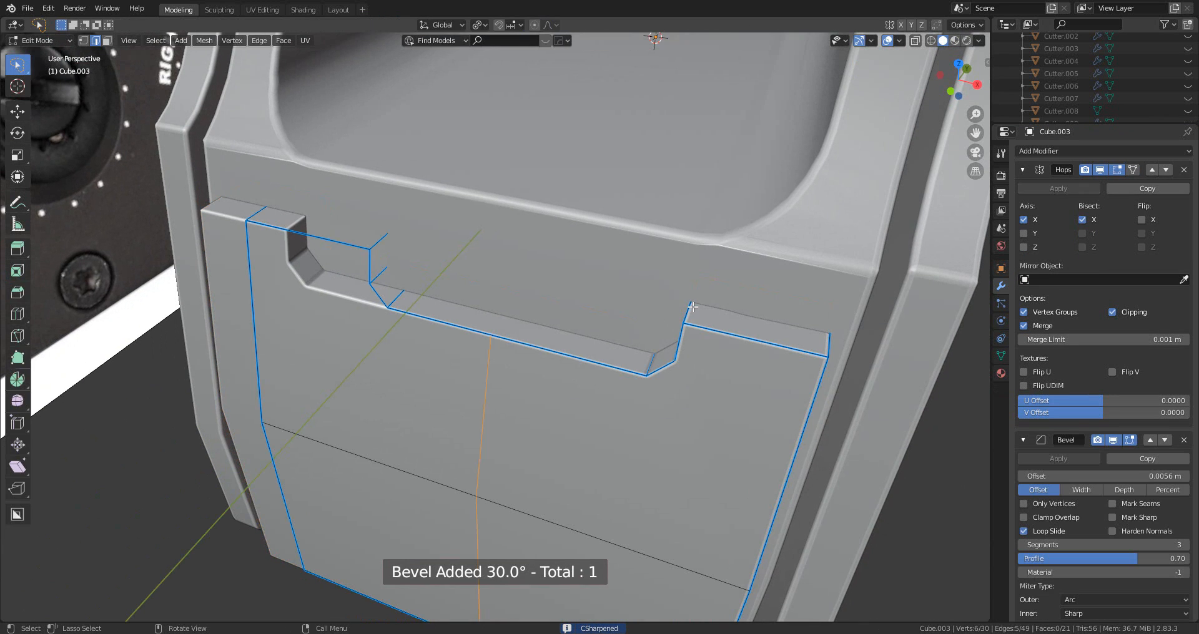
middle_drag(825, 343, 816, 414)
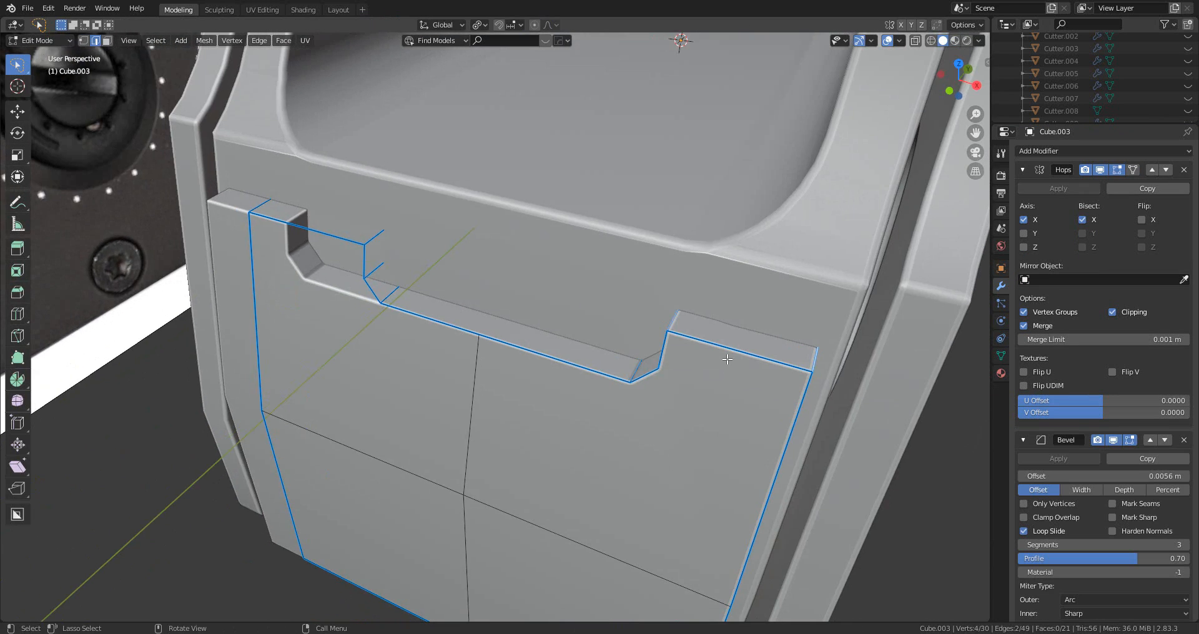
key(ctrl+b)
scroll(842, 432, up, 3)
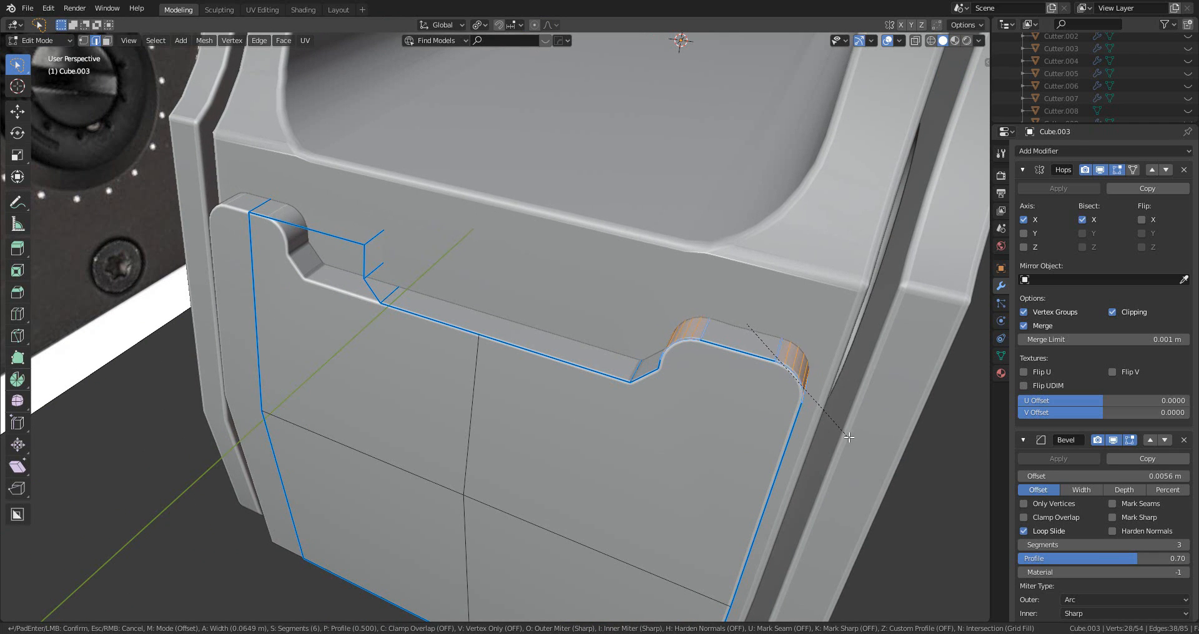
click(843, 419)
- Mark the plate's rounded corner edges with Hard Ops, return to object mode and enable the mirror modifier's on-cage display
key(q)
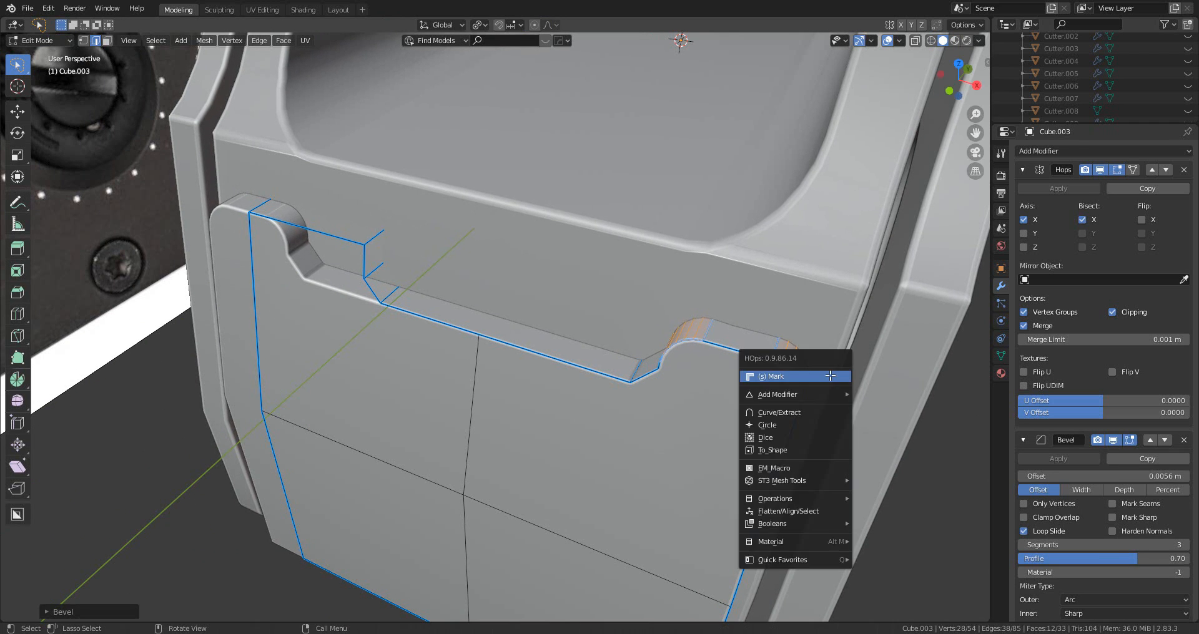
click(830, 377)
middle_drag(829, 377, 606, 407)
scroll(652, 398, up, 5)
key(Tab)
scroll(651, 396, down, 7)
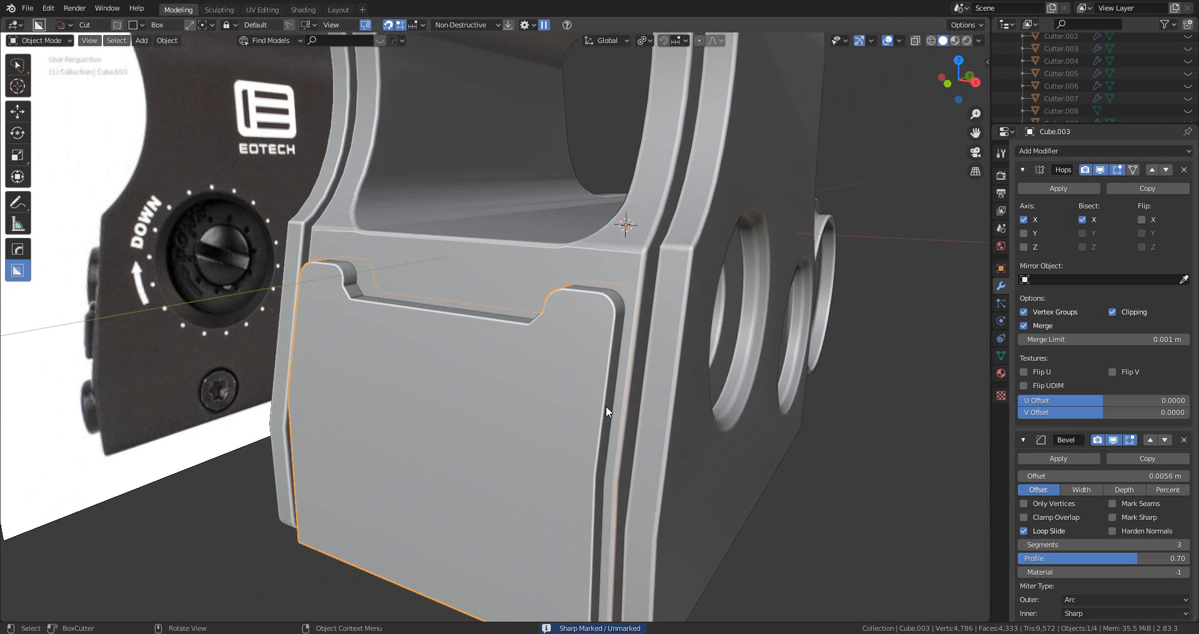
click(1133, 171)
scroll(658, 384, down, 7)
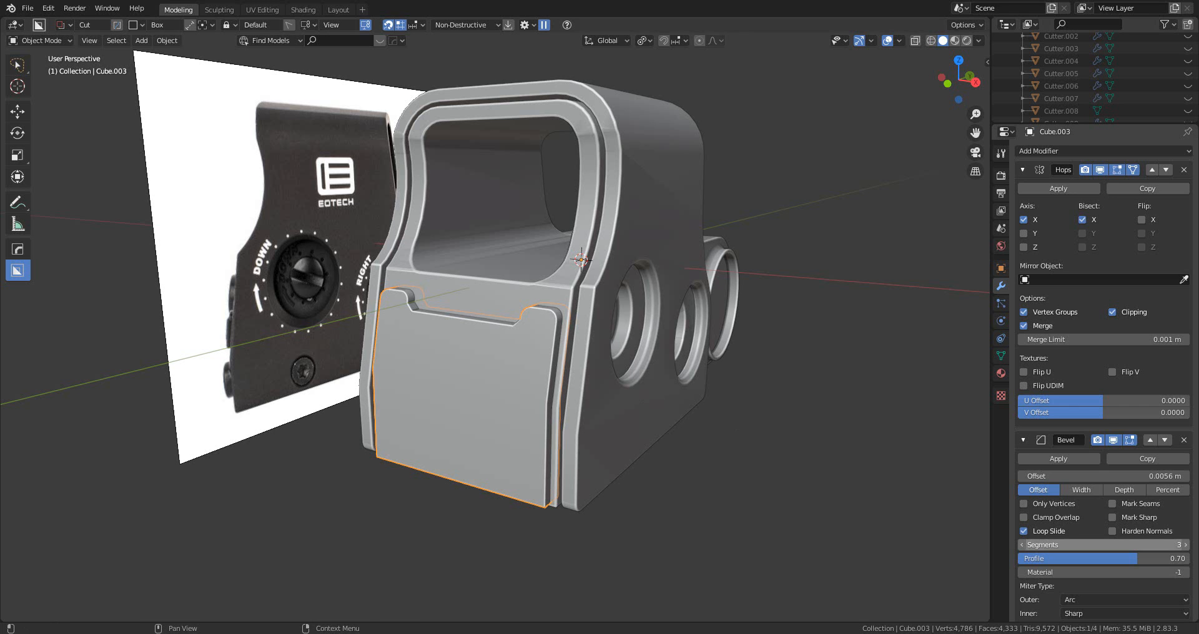
- Add a cylinder mesh, scale it down and move it along Y to the notched plate
scroll(515, 407, up, 4)
middle_drag(516, 407, 599, 239)
key(shift+a)
mouse_move(601, 240)
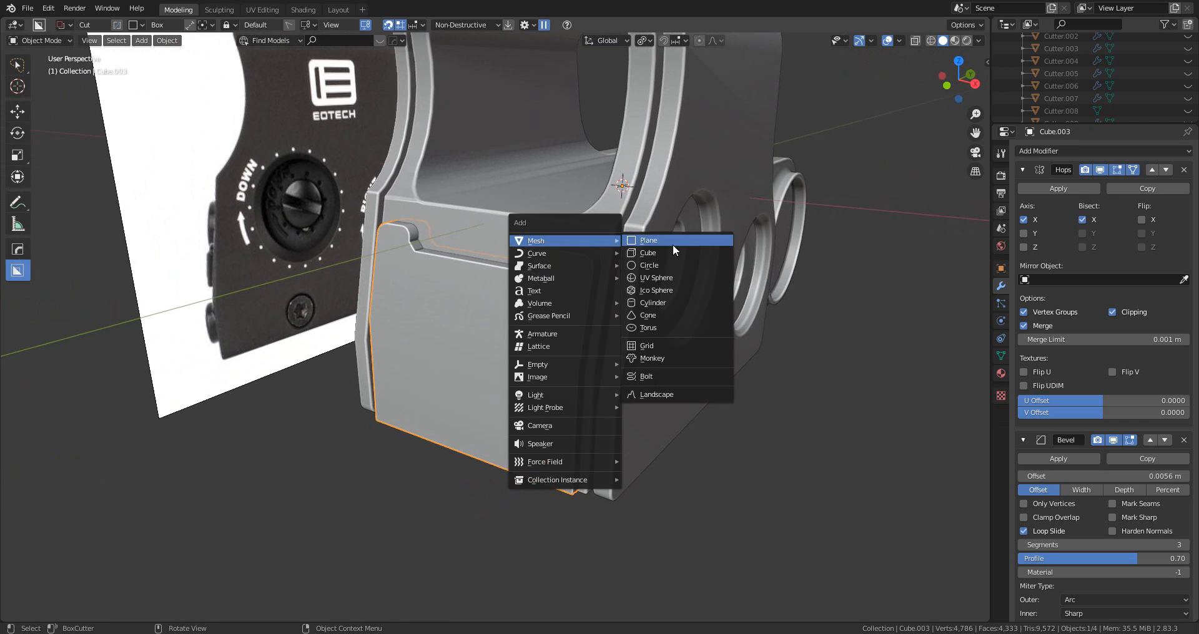
click(710, 306)
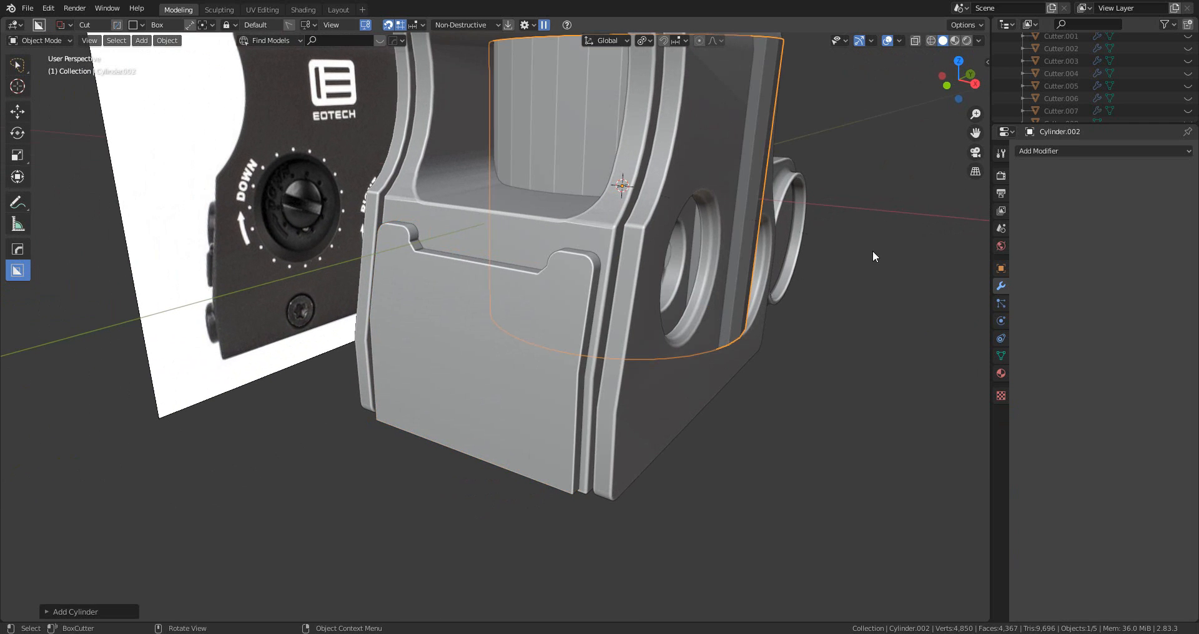
key(s)
key(Return)
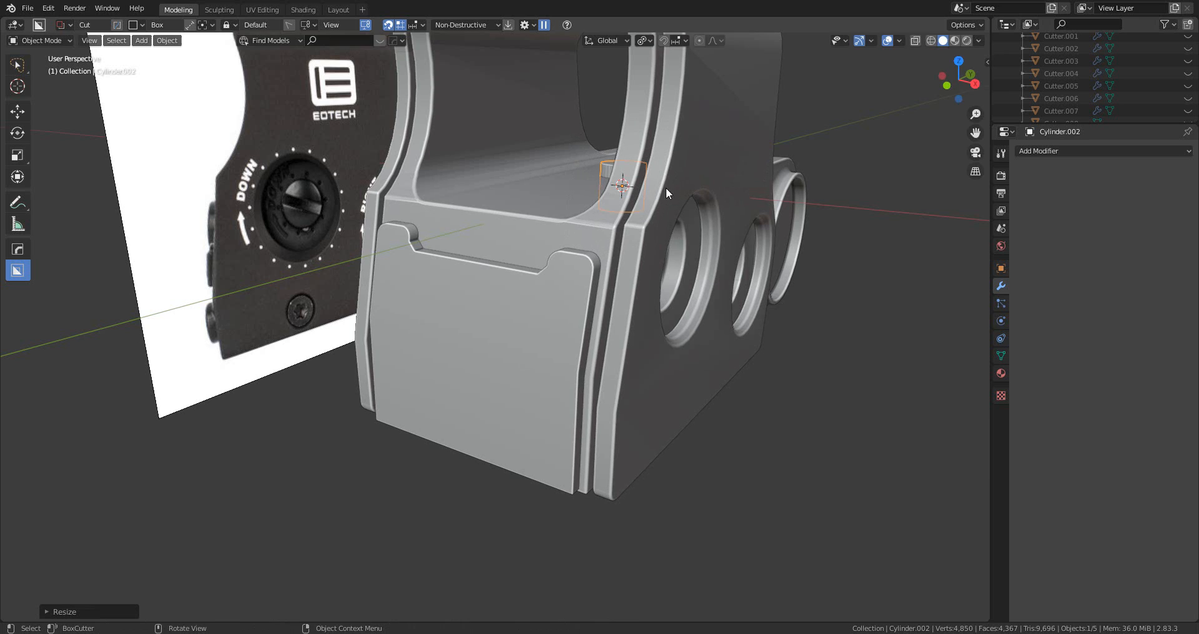
key(g)
key(y)
key(Return)
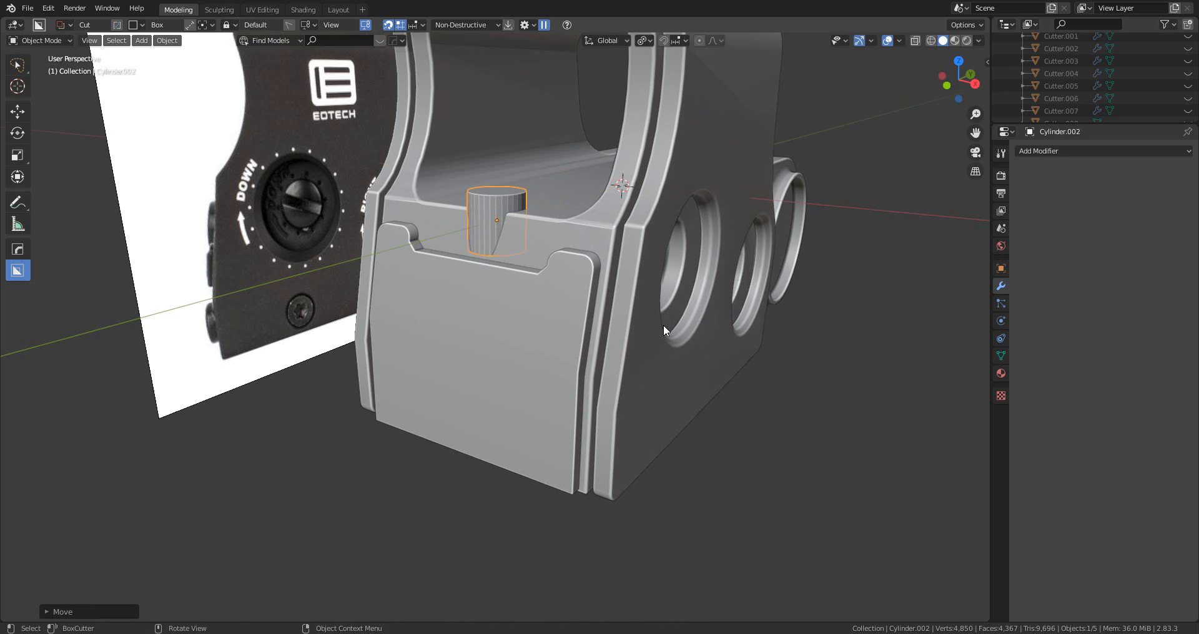
- Rotate the cylinder 90° about X and lower it along Z beneath the plate's notch
key(r)
key(x)
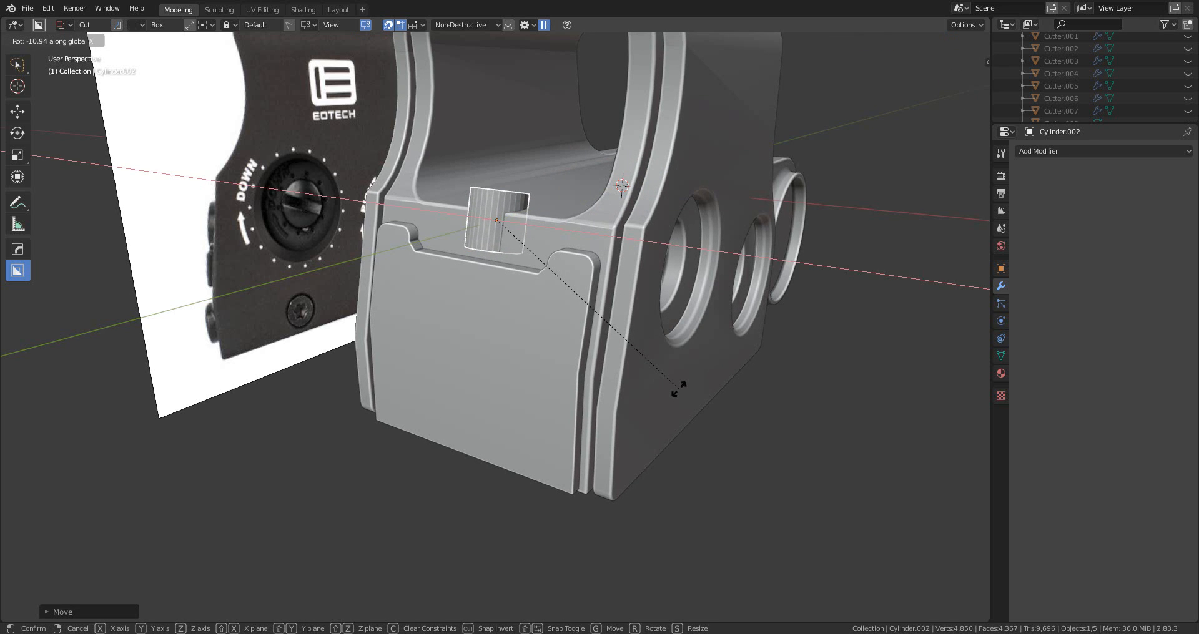
text(90)
key(Return)
key(g)
key(z)
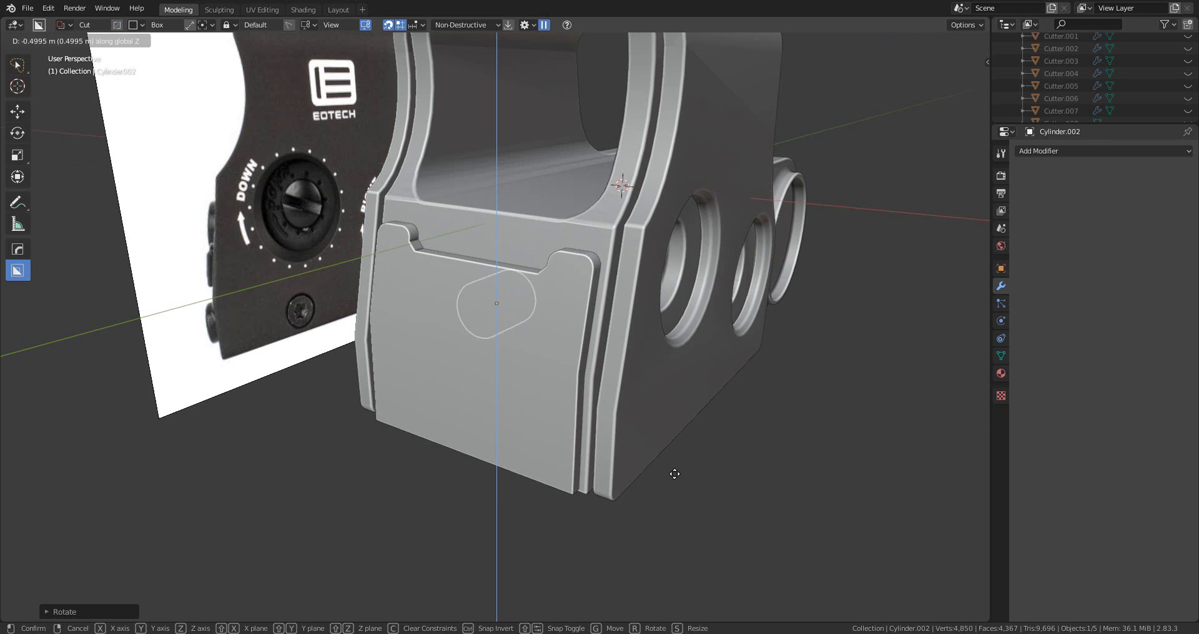
click(675, 473)
- Move the cylinder along Y until it protrudes from the plate's face
key(g)
key(y)
click(658, 478)
scroll(695, 462, down, 3)
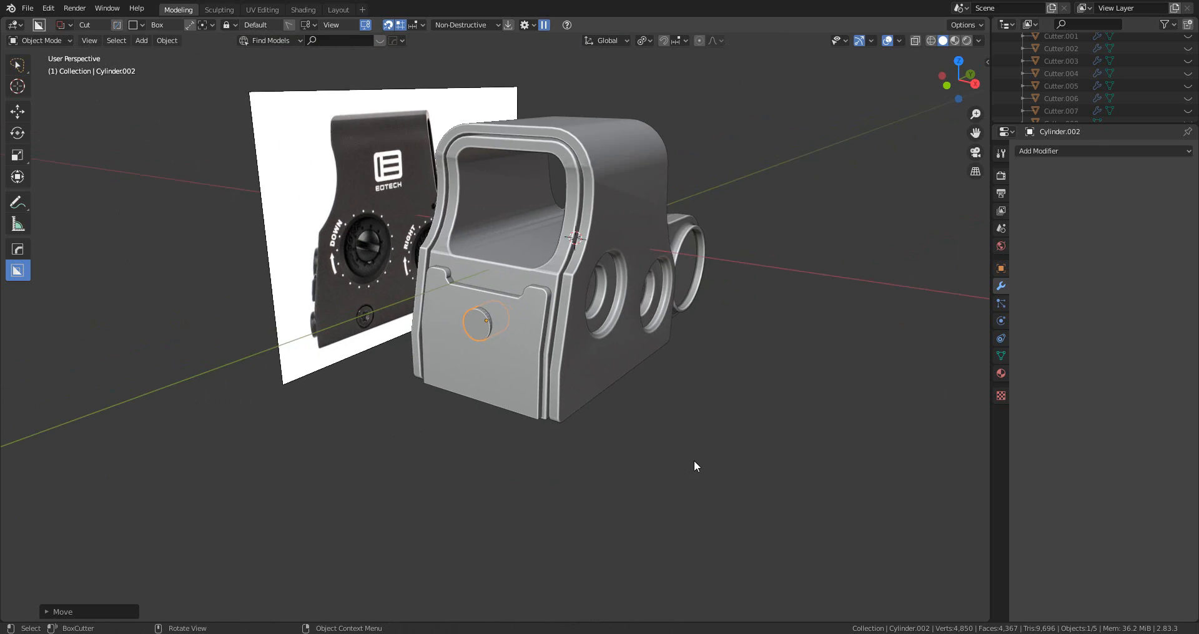
middle_drag(695, 461, 670, 449)
key(g)
key(y)
click(652, 444)
scroll(605, 425, up, 2)
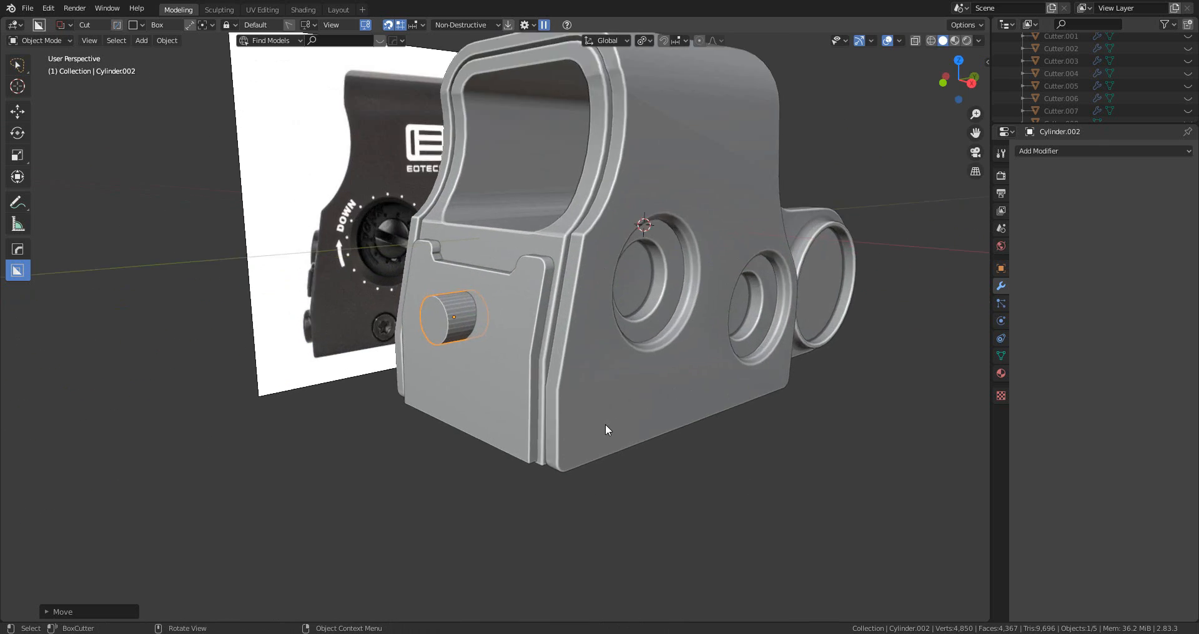
- Enlarge the cylinder and adjust its height along Z just below the notch
middle_drag(605, 424, 619, 384)
key(s)
click(720, 411)
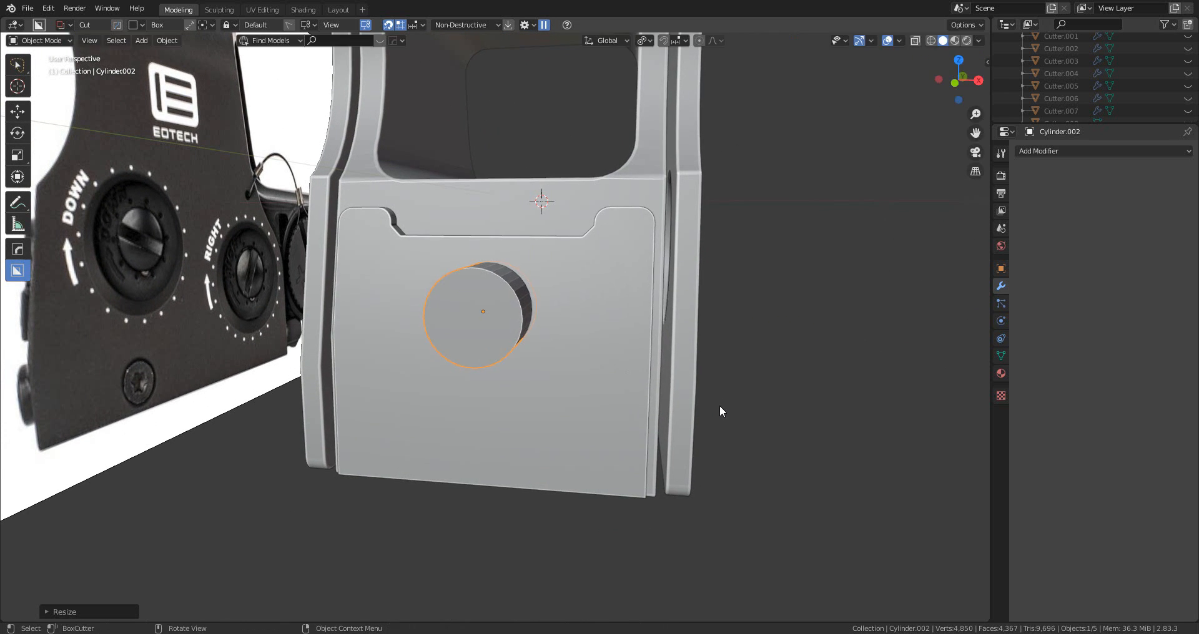
key(g)
key(z)
click(719, 388)
- Shift the cylinder along Y from a side view and readjust its scale
middle_drag(712, 384, 550, 387)
scroll(576, 364, up, 1)
key(g)
key(y)
click(610, 363)
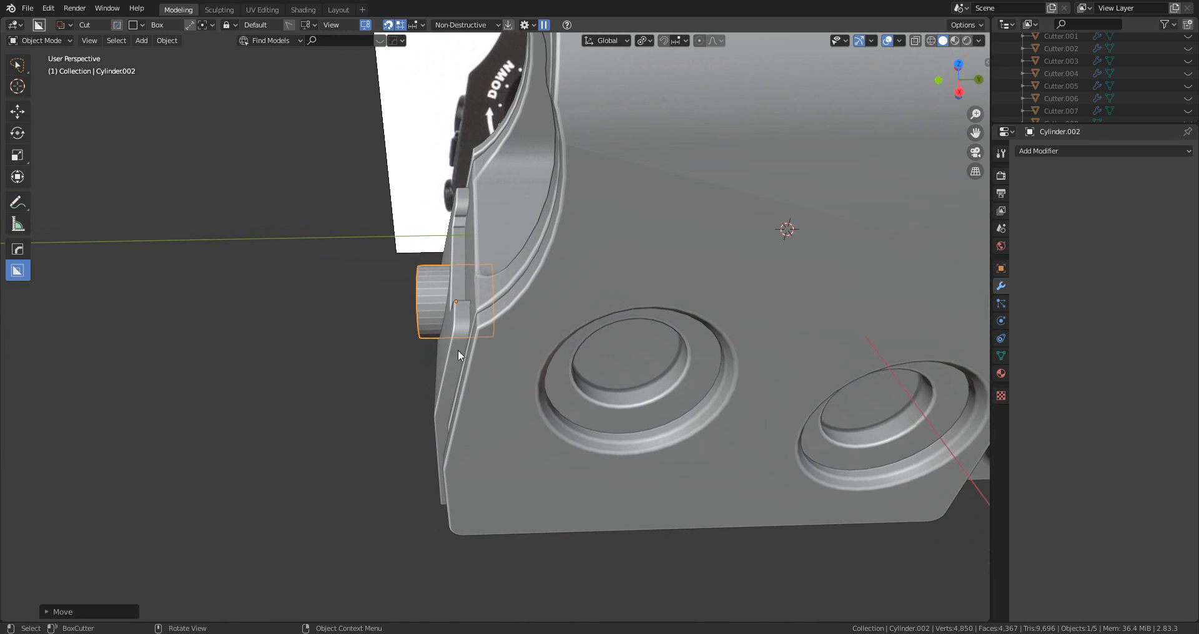
key(s)
key(x)
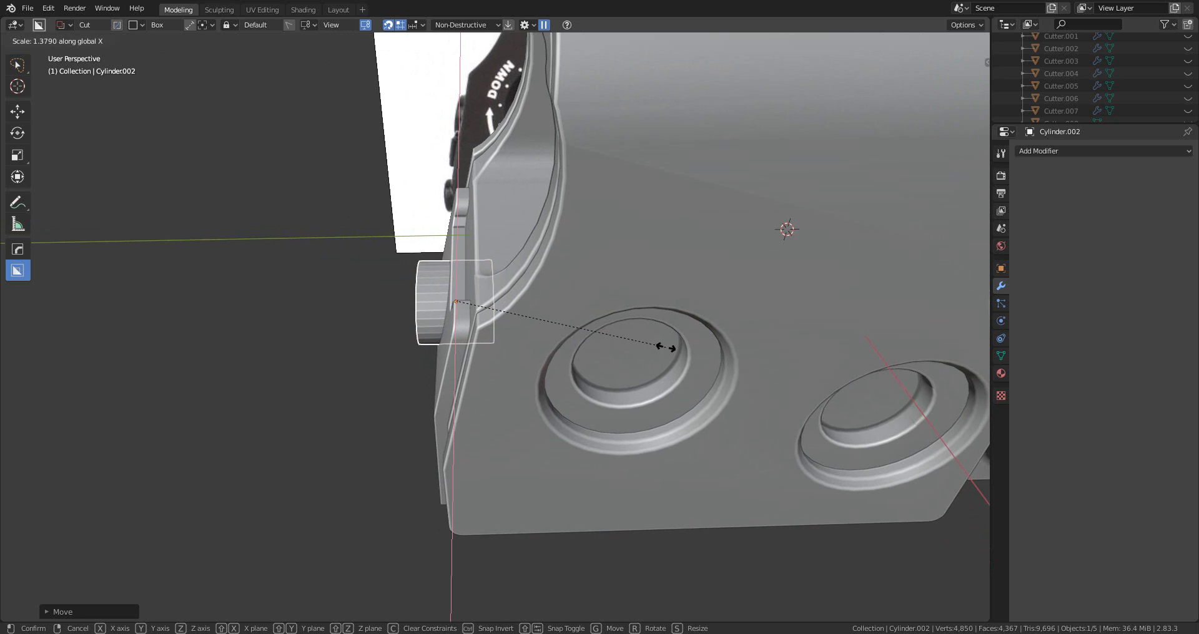
click(675, 347)
middle_drag(674, 347, 553, 326)
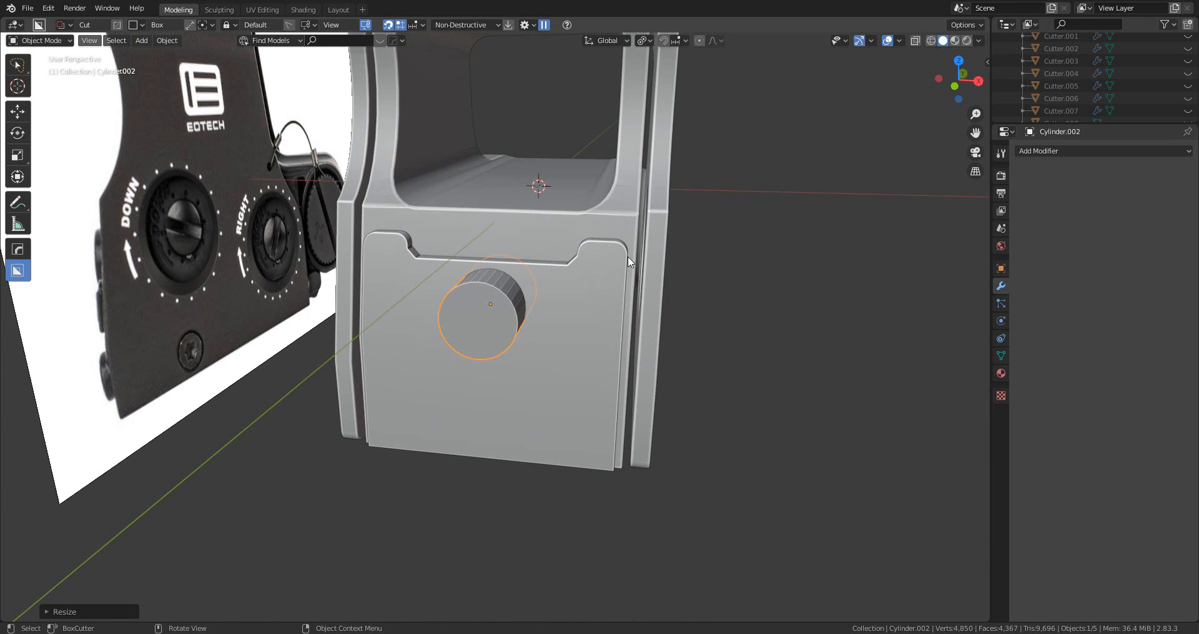
- Add a cube mesh, scale it down and move it in front of the plate beside the cylinder
key(shift+a)
mouse_move(613, 238)
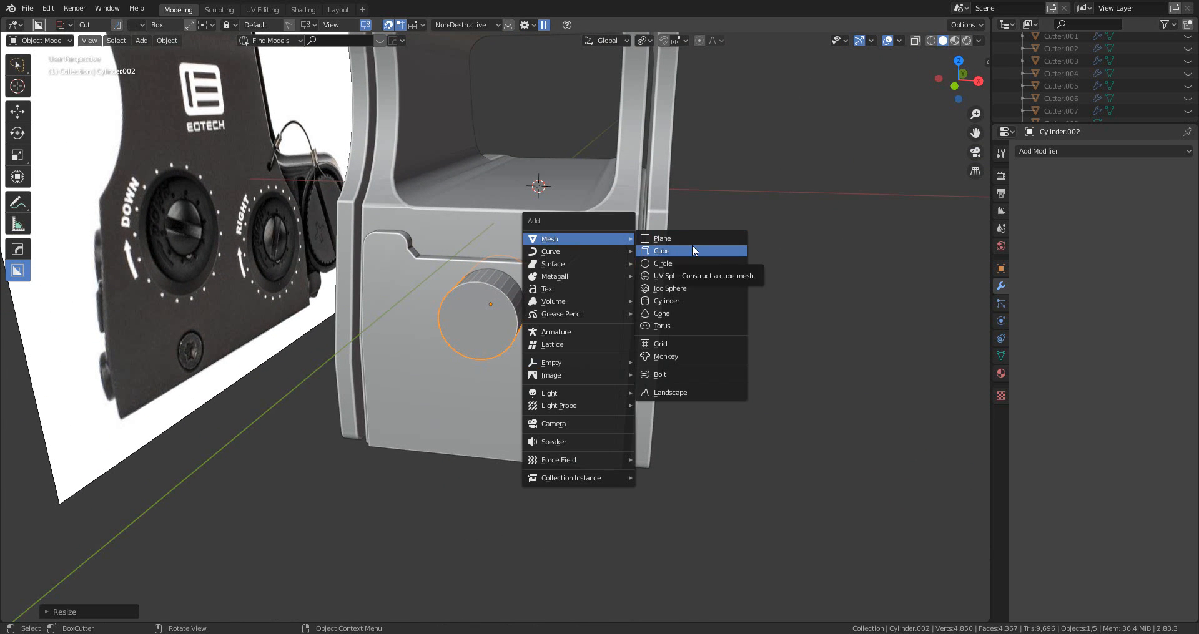
click(692, 251)
scroll(695, 258, down, 5)
key(s)
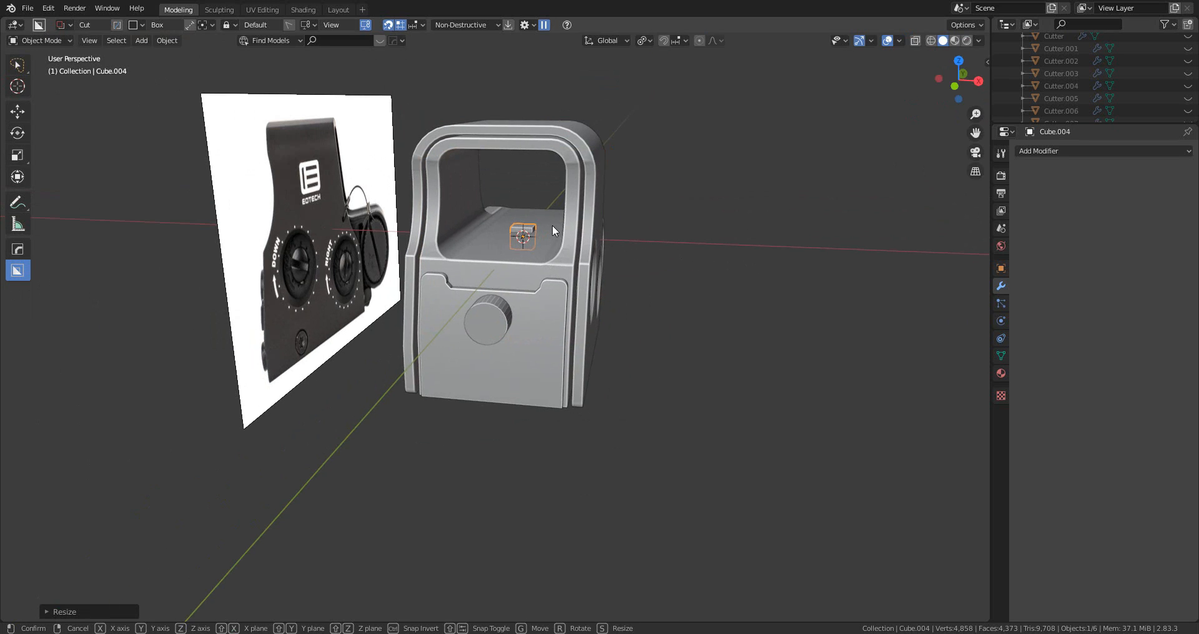
key(g)
key(x)
key(y)
click(501, 323)
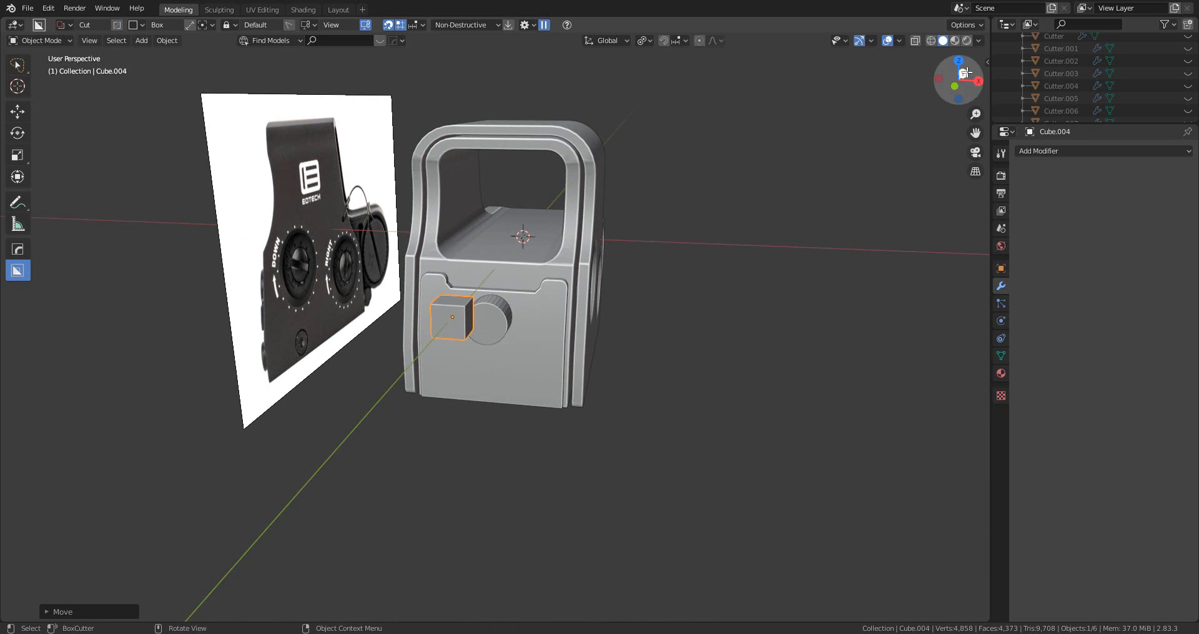
- In the front view, place the cube below and to the right of the cylinder and scale it up
click(955, 88)
key(g)
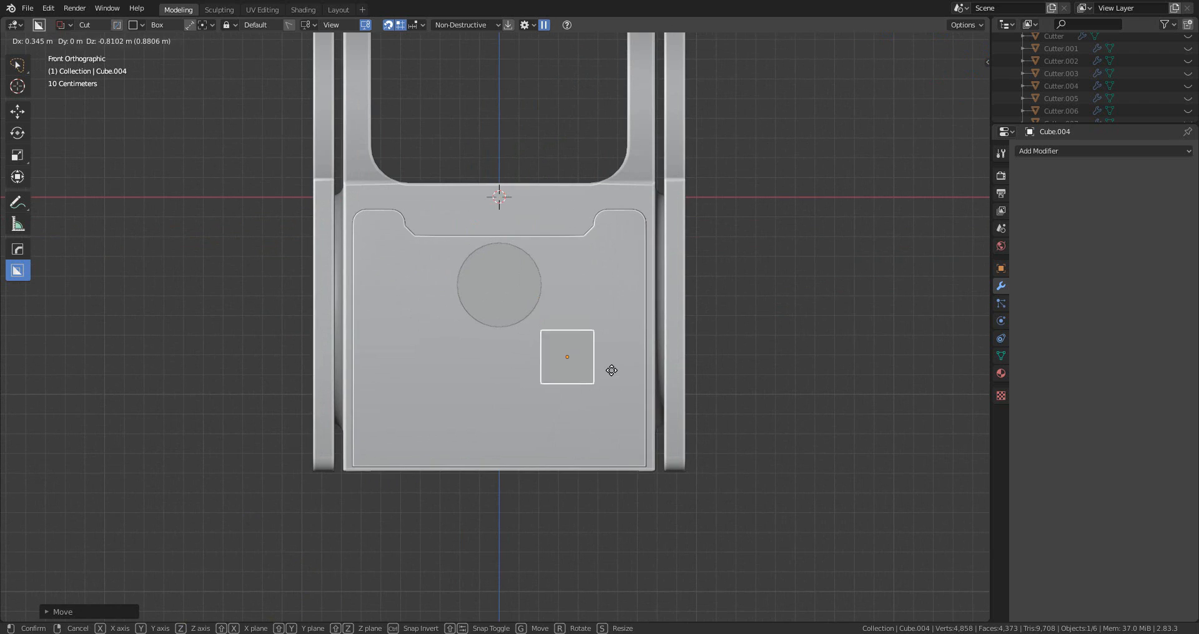
click(612, 384)
key(s)
click(706, 409)
scroll(686, 412, up, 2)
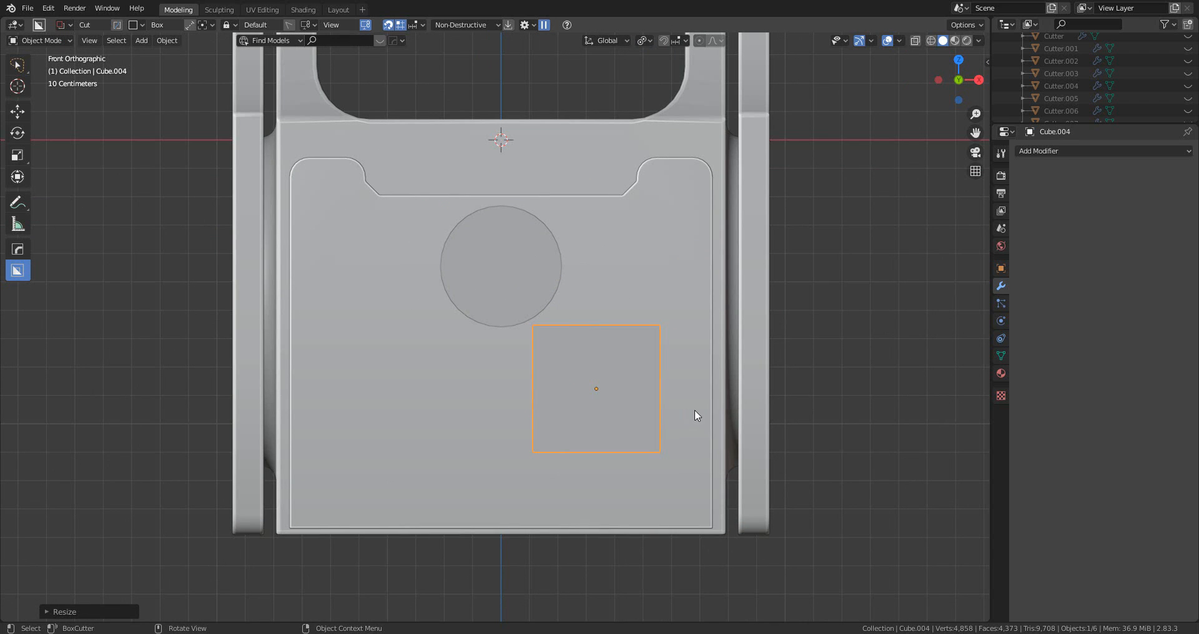
- Flatten the cube along Z into a wider rectangle and reposition it on the plate's lower right area
key(s)
key(z)
click(788, 368)
scroll(744, 404, up, 3)
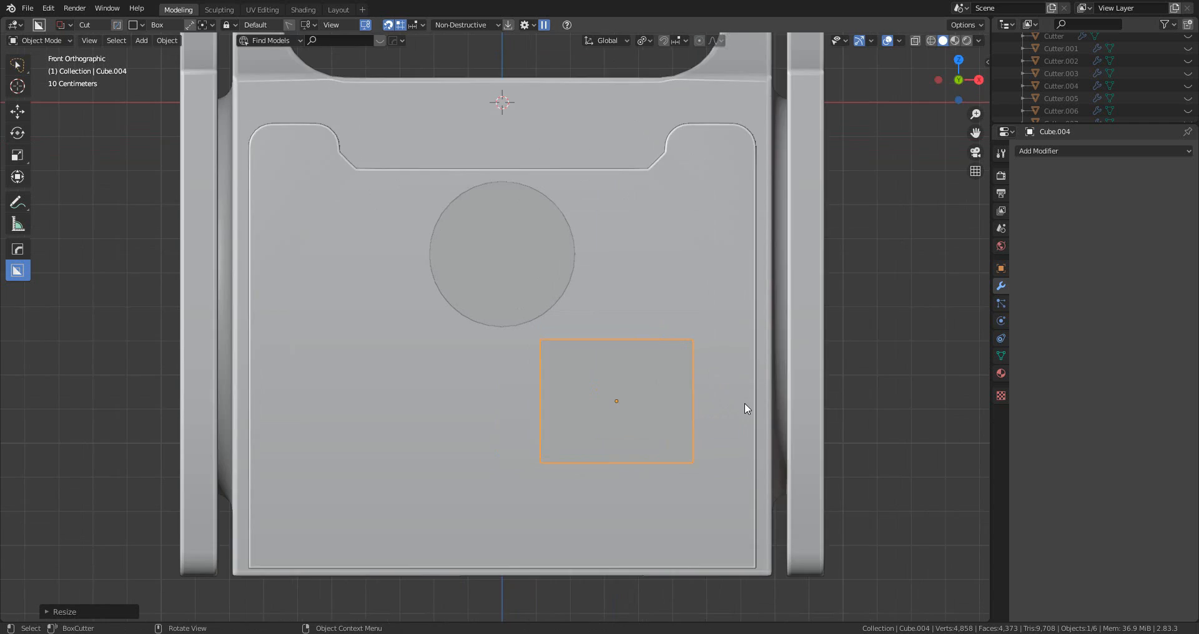
shift+middle_drag(716, 407, 579, 361)
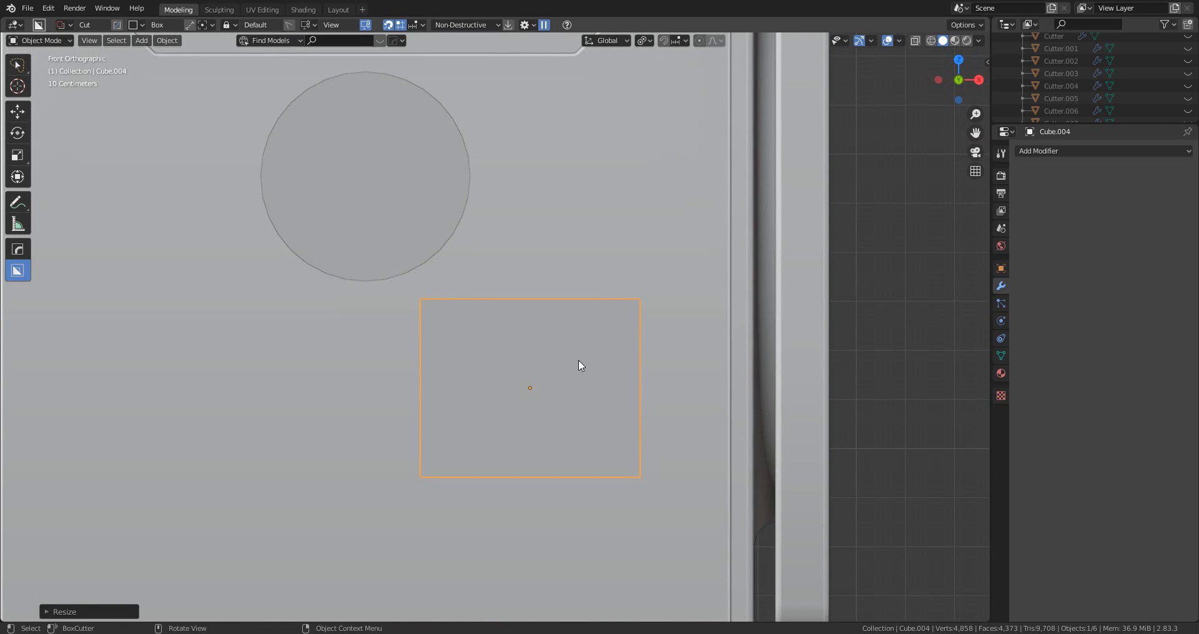
click(610, 351)
scroll(611, 354, down, 6)
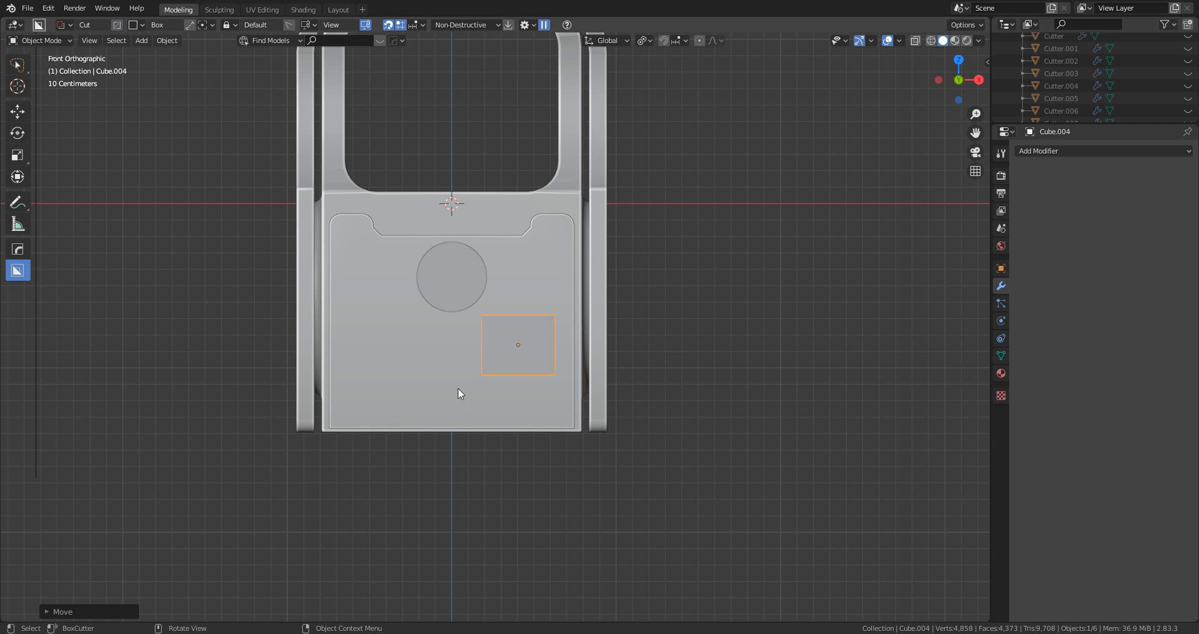
scroll(562, 388, up, 2)
key(g)
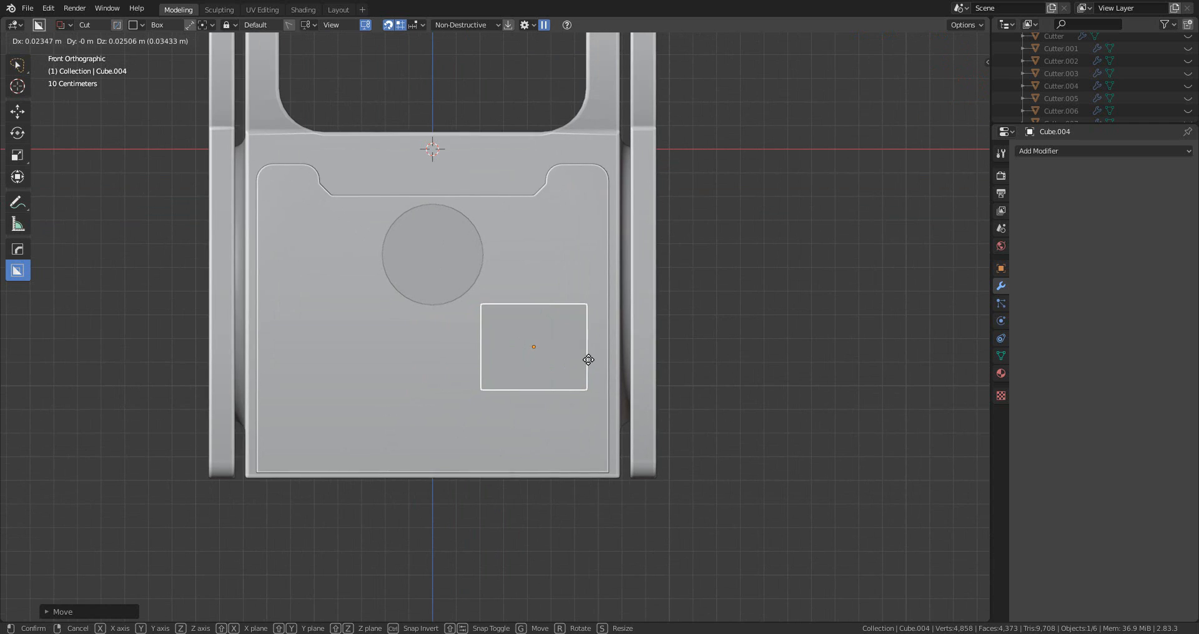
click(598, 372)
- Move the cube along Y into the plate and stretch it along Y into a protruding block
scroll(565, 324, down, 4)
middle_drag(559, 332, 519, 363)
scroll(480, 413, down, 5)
key(g)
key(y)
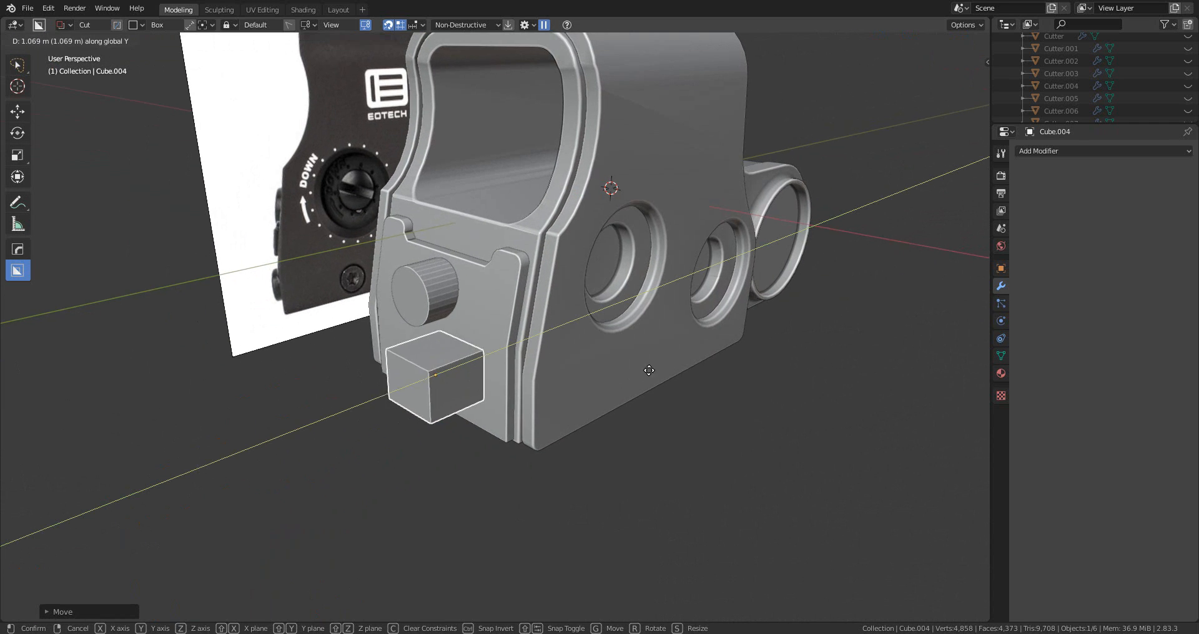
click(680, 347)
key(s)
key(y)
click(802, 315)
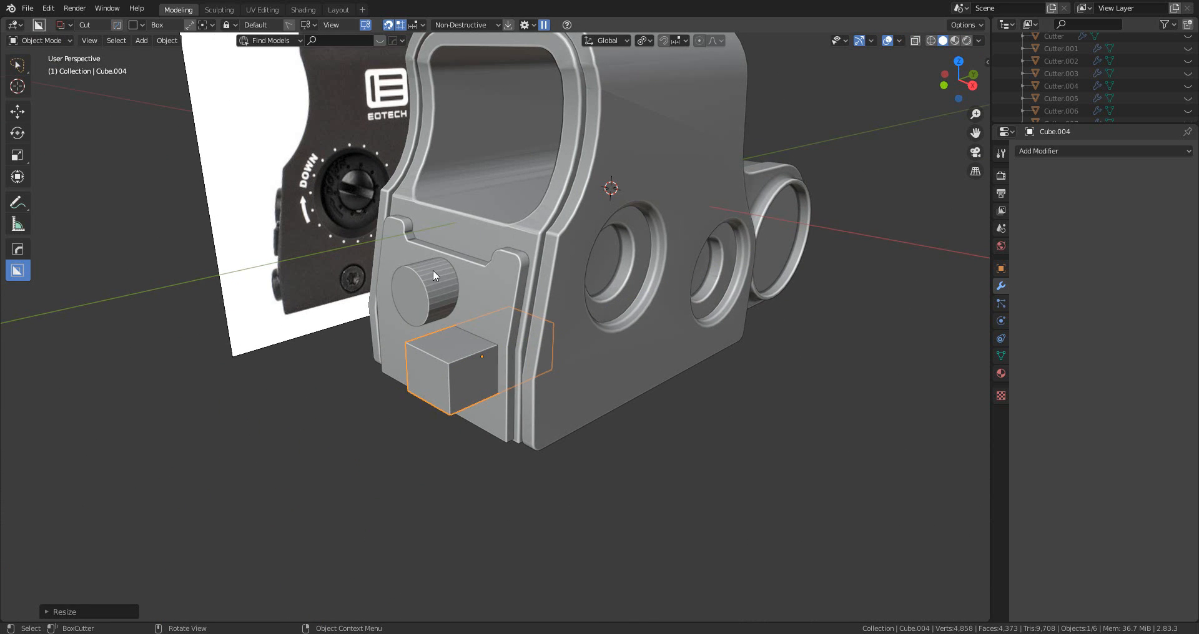
click(433, 271)
middle_drag(545, 281, 538, 350)
click(470, 271)
scroll(473, 281, up, 1)
- Enter the protruding block's mesh and select the four edges running along its depth
click(445, 399)
middle_drag(445, 398, 599, 374)
scroll(627, 366, up, 3)
key(Tab)
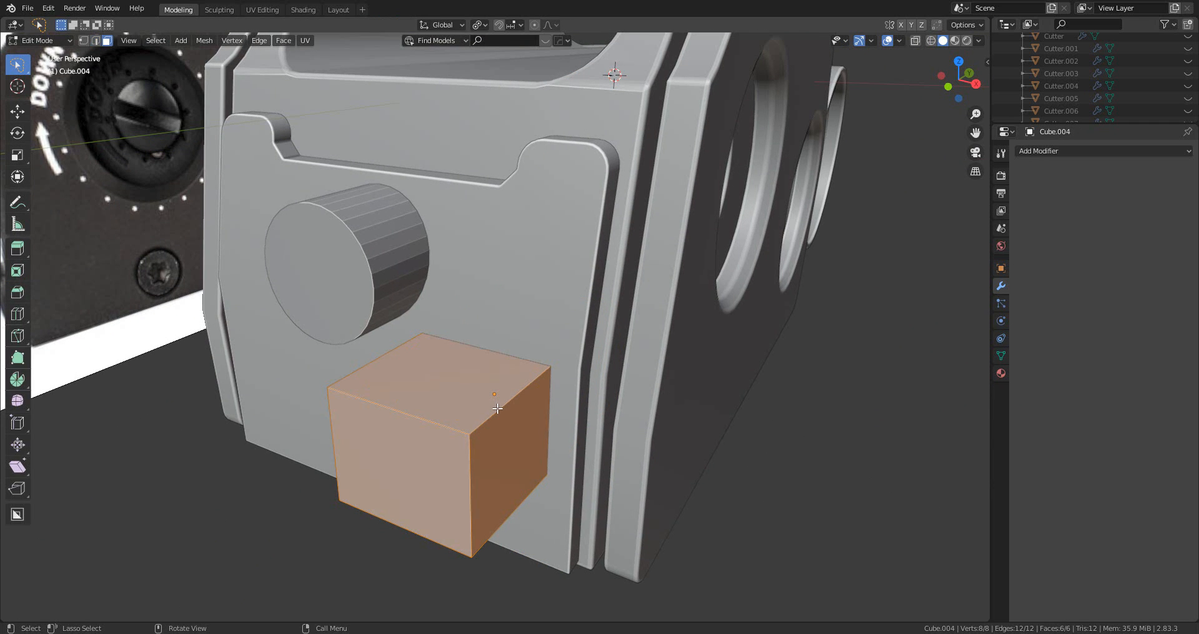
key(alt+a)
click(466, 401)
key(2)
click(486, 418)
shift+click(386, 368)
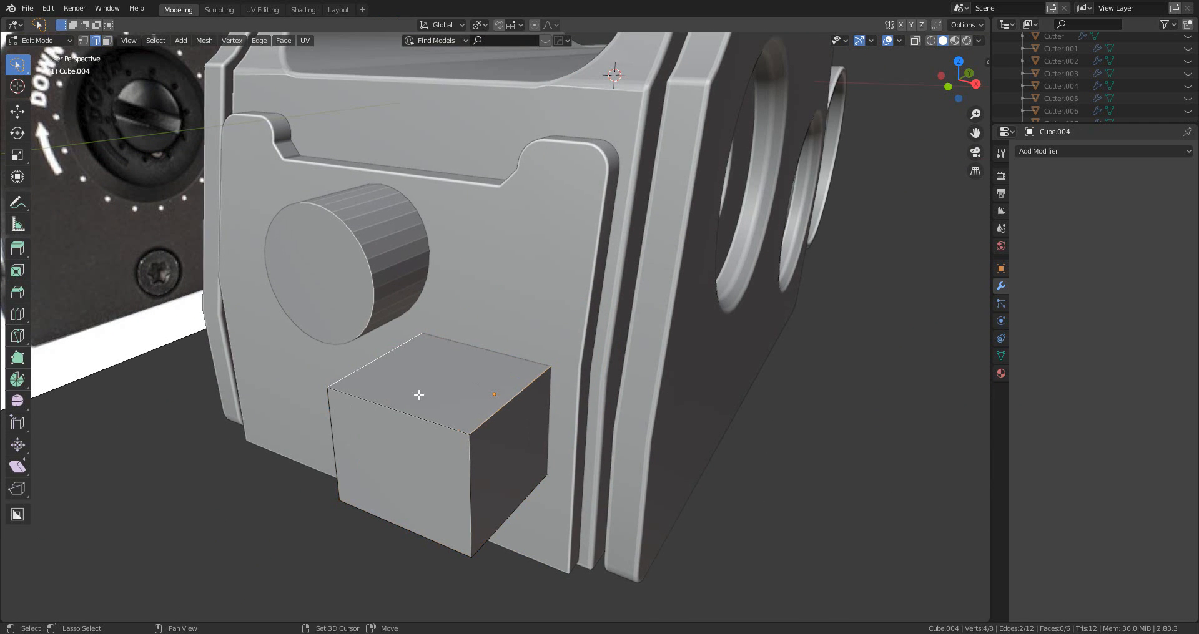
middle_drag(493, 507, 650, 413)
- Apply the block's scale and bevel its four depth edges by about 0.057 m with 4 segments
key(Tab)
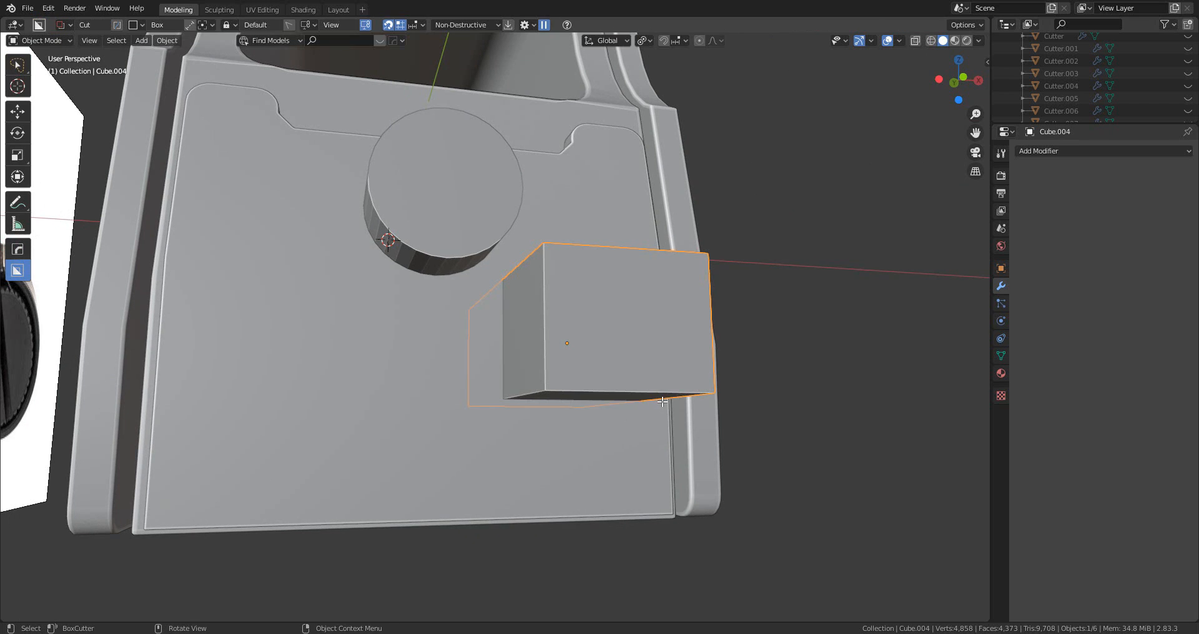
key(ctrl+a)
click(662, 401)
key(Tab)
middle_drag(695, 369, 666, 441)
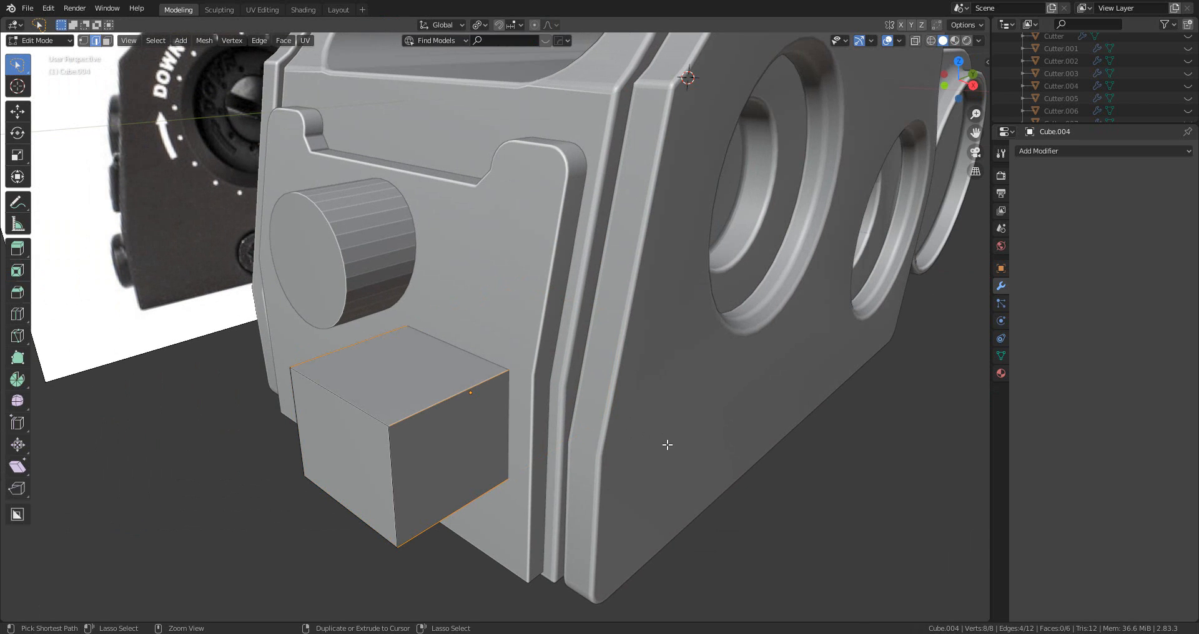
key(ctrl+b)
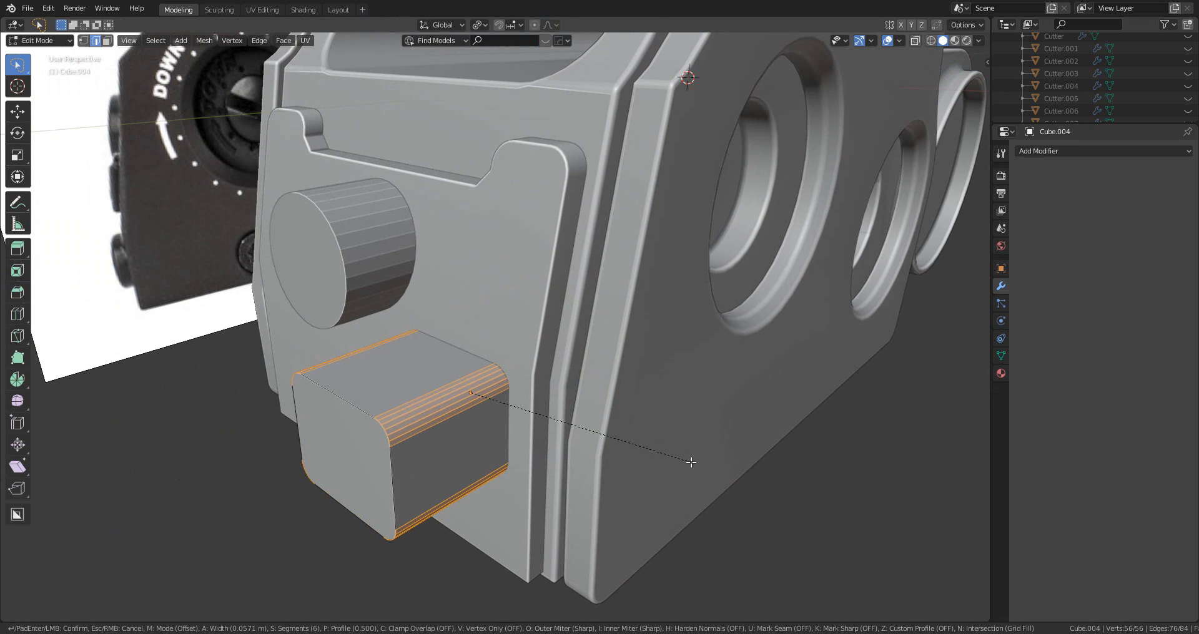
scroll(691, 462, down, 3)
scroll(691, 462, up, 1)
click(691, 462)
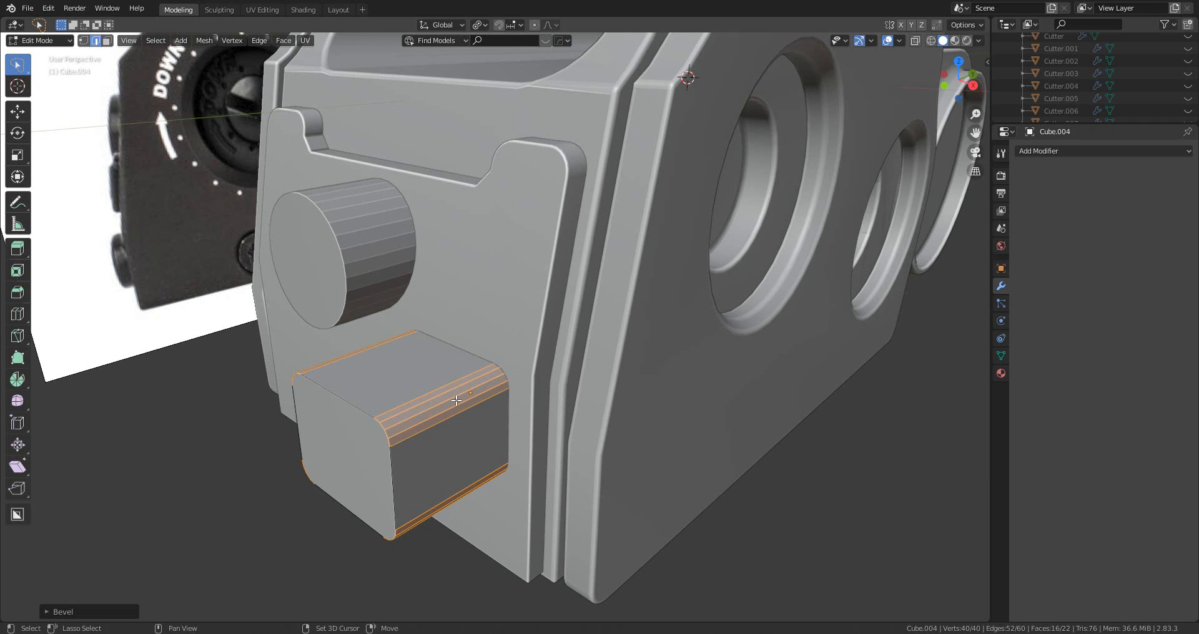
- Join the rounded block and the cylinder into a single object
shift+middle_drag(456, 401, 571, 417)
key(Tab)
shift+click(519, 292)
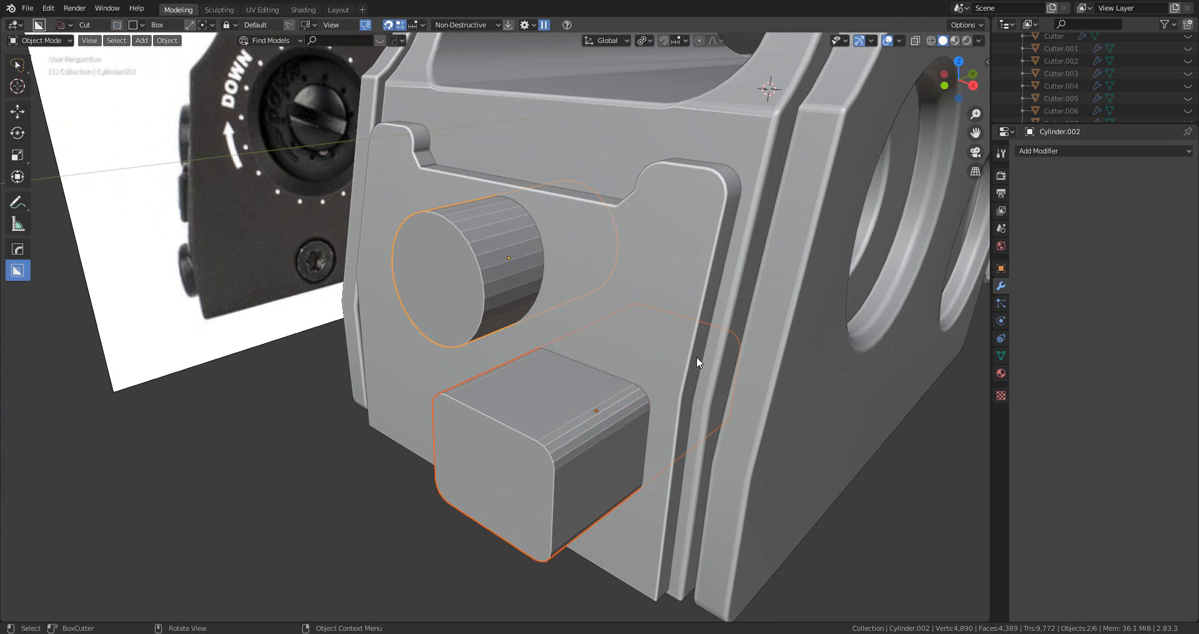
key(ctrl+j)
- Use the HOps Knife boolean to cut the outlines of the joined cylinder and block into the notched rear plate
middle_drag(651, 350, 613, 293)
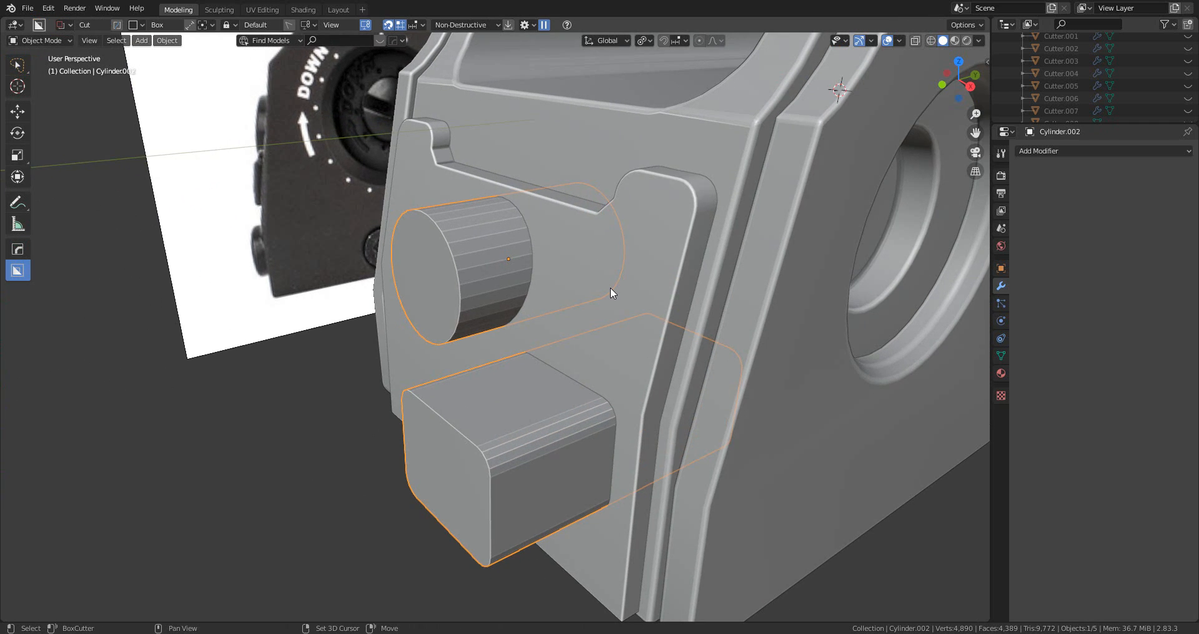
shift+click(609, 287)
key(q)
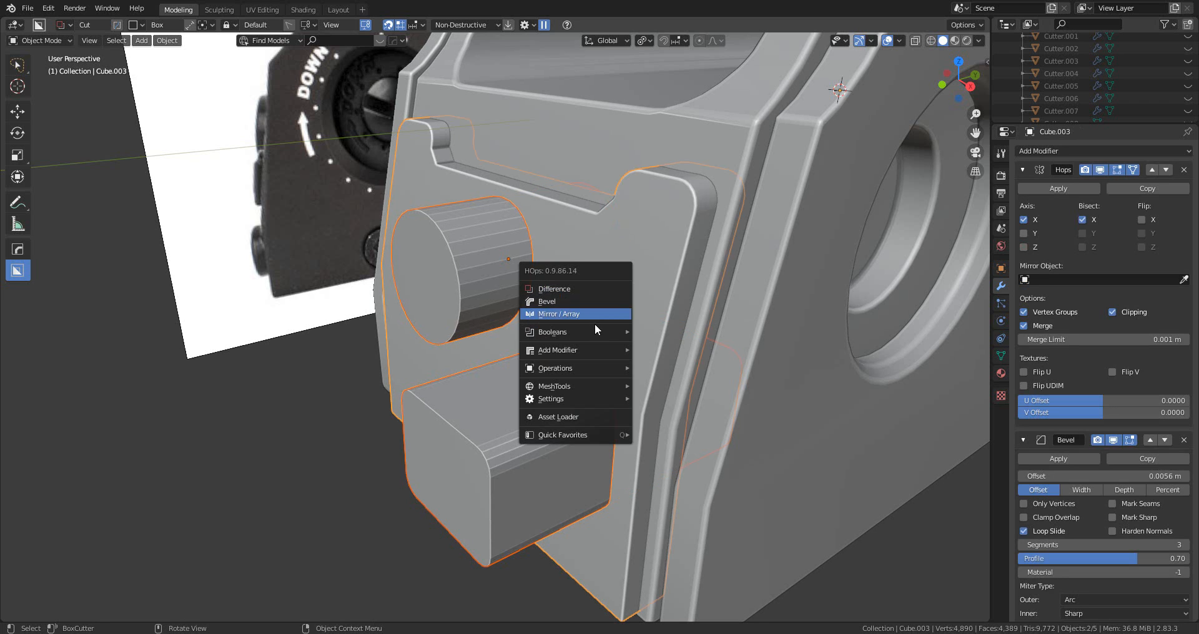
mouse_move(593, 326)
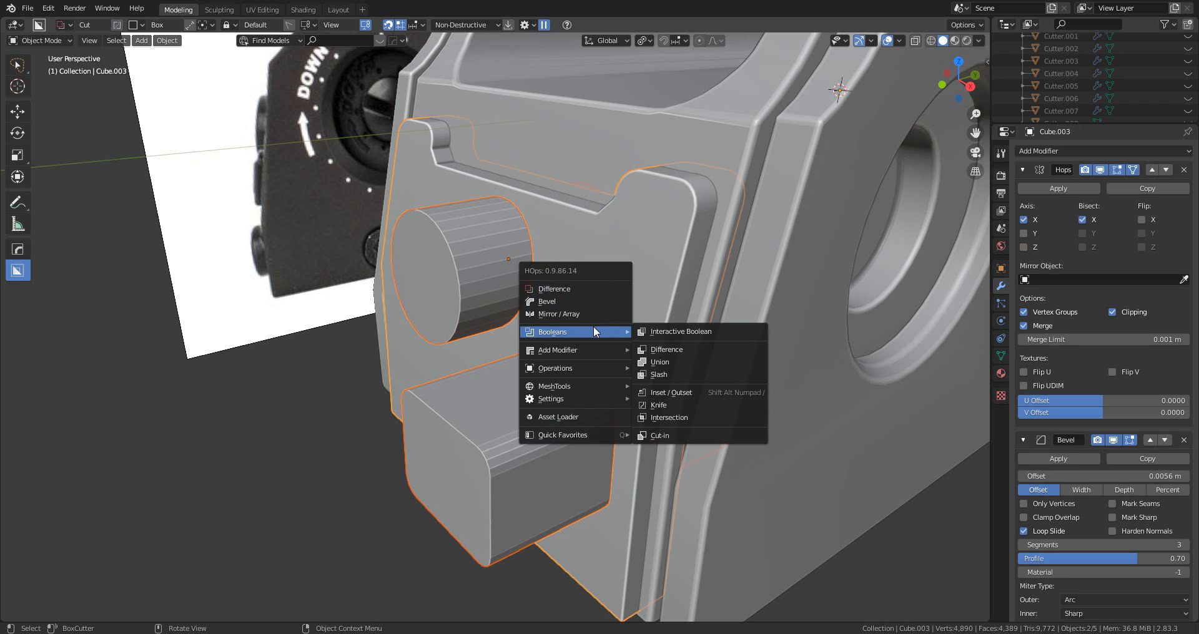
click(676, 404)
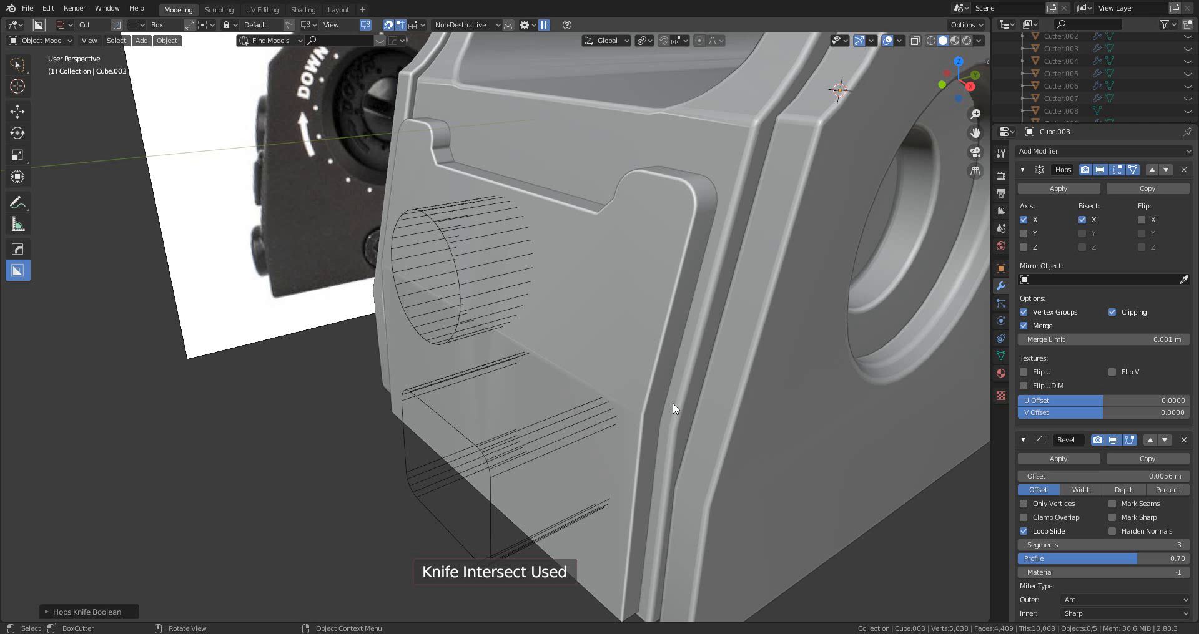
- Delete the wireframe cutter left in front of the rear plate
middle_drag(559, 357, 589, 333)
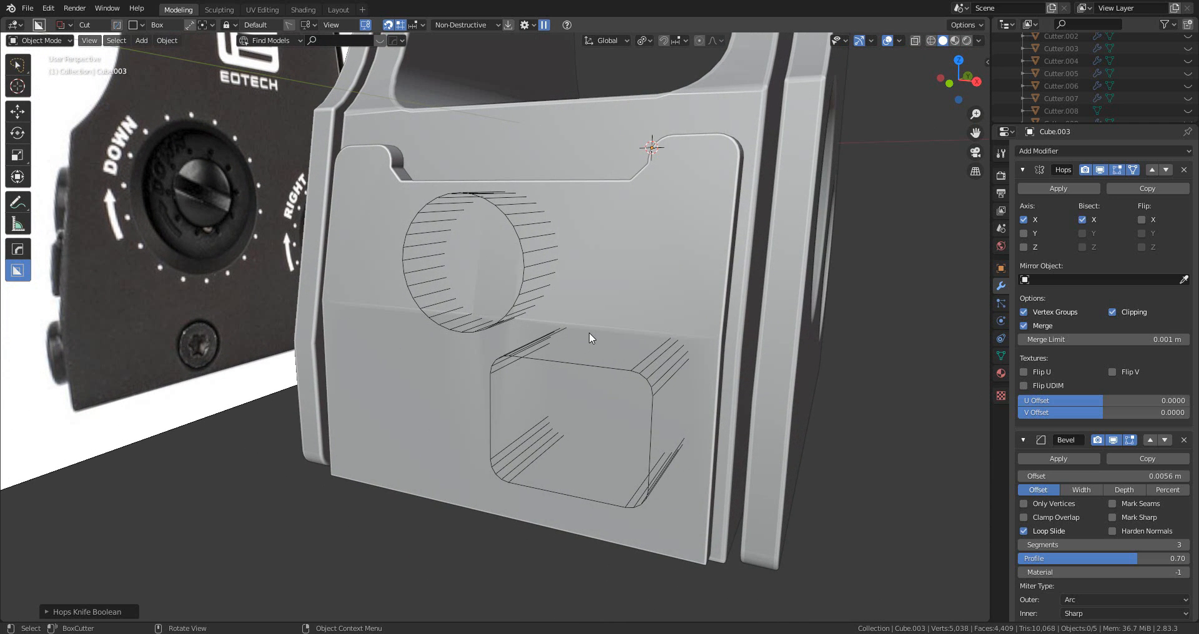
click(643, 373)
key(Delete)
- Examine the circular and rounded-rectangle outlines cut into the rear plate's mesh
click(667, 312)
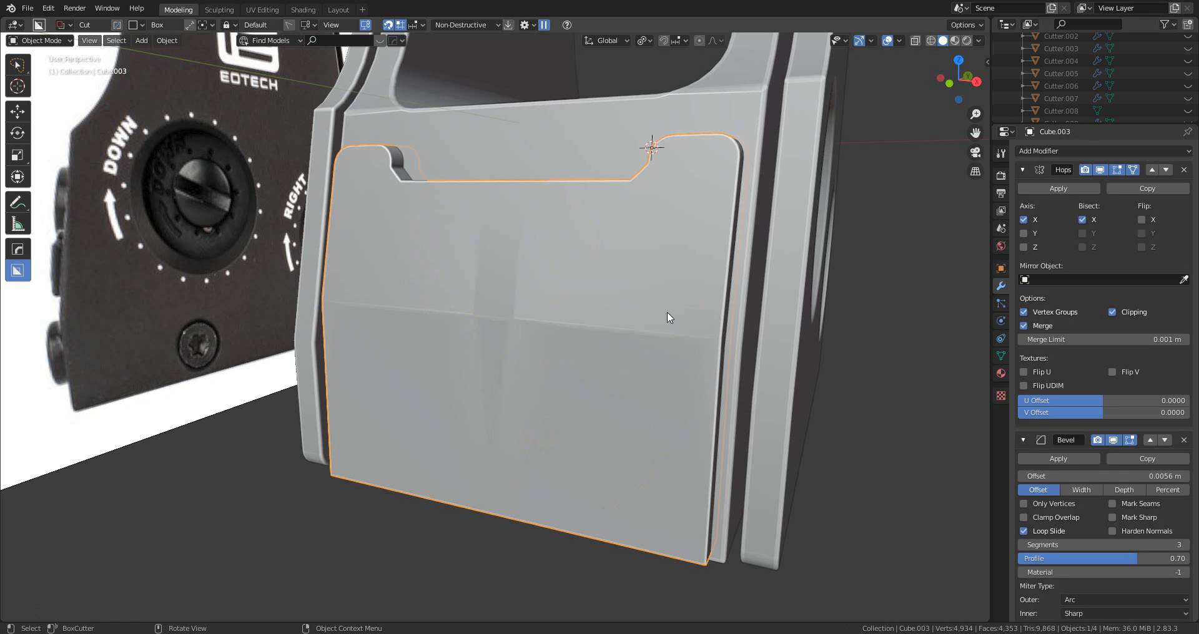
key(q)
click(667, 312)
key(Tab)
scroll(667, 313, up, 2)
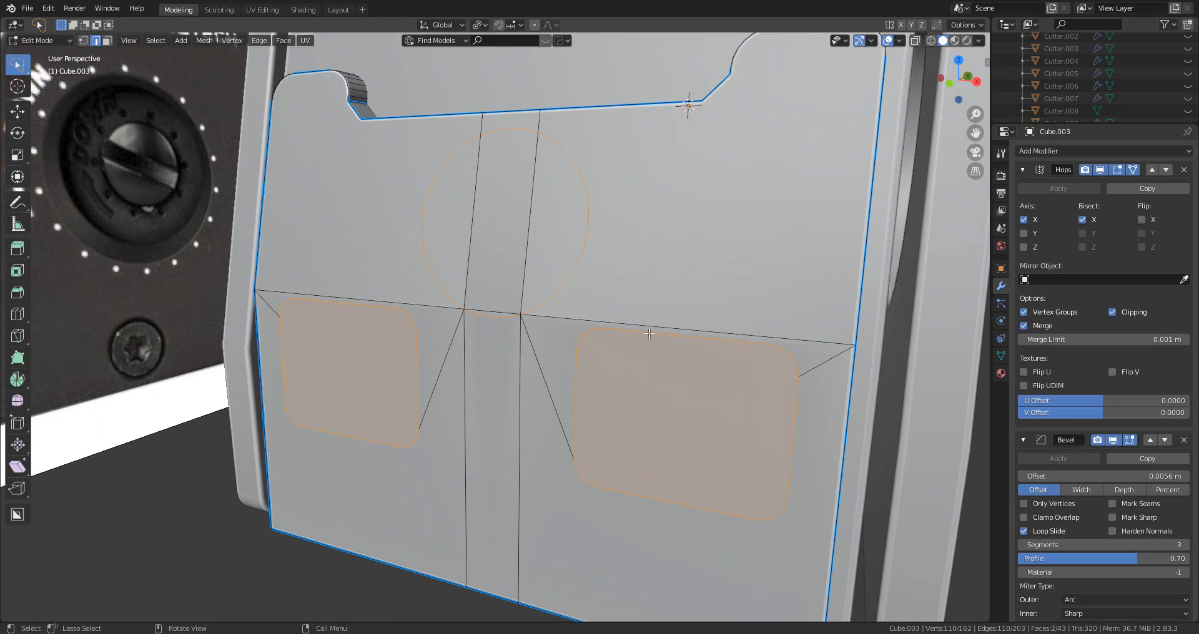
mouse_move(626, 337)
shift+middle_down()
mouse_move(556, 359)
mouse_move(617, 356)
shift+middle_up()
scroll(550, 358, up, 3)
mouse_move(538, 358)
middle_down()
mouse_move(518, 336)
mouse_move(586, 361)
mouse_move(539, 368)
middle_up()
scroll(549, 351, down, 2)
scroll(539, 368, down, 3)
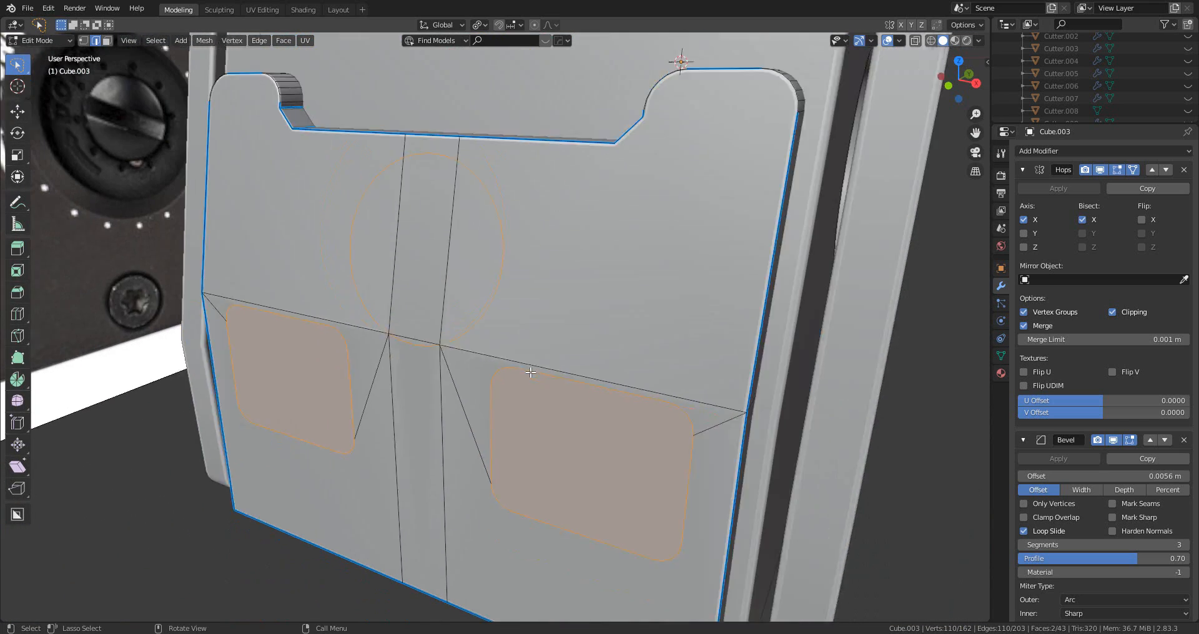
key(Tab)
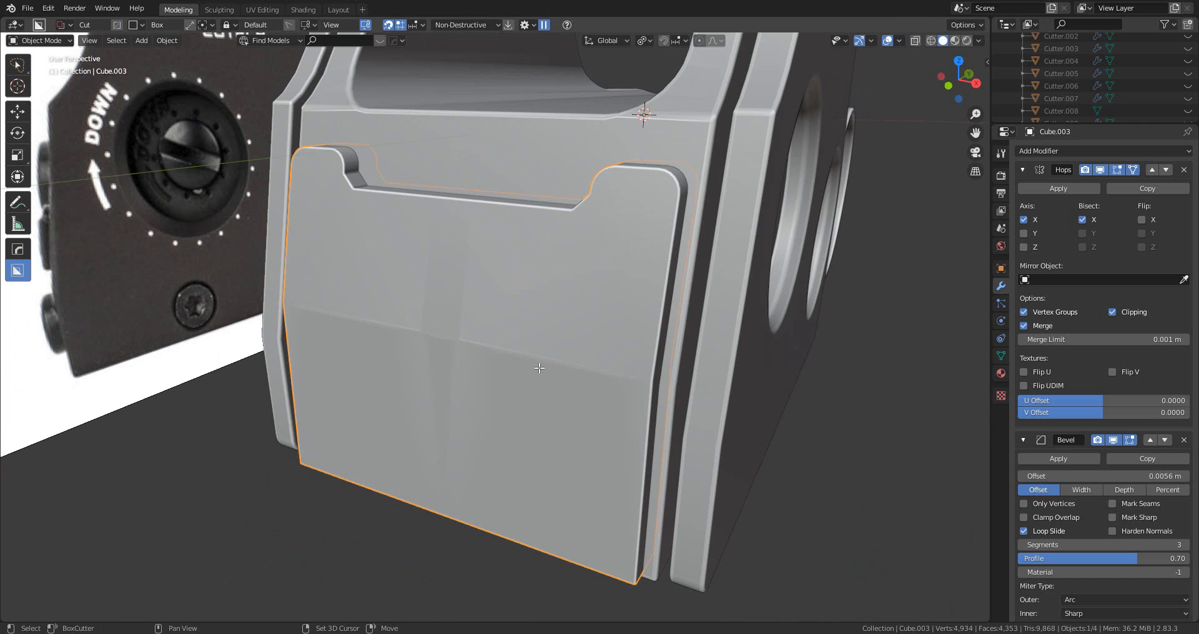
- Isolate the rear plate and inset its rounded-rectangle faces on both sides by about 0.016 m
key(KP_Divide)
scroll(674, 351, up, 3)
middle_drag(691, 352, 553, 344)
key(Tab)
key(3)
click(435, 397)
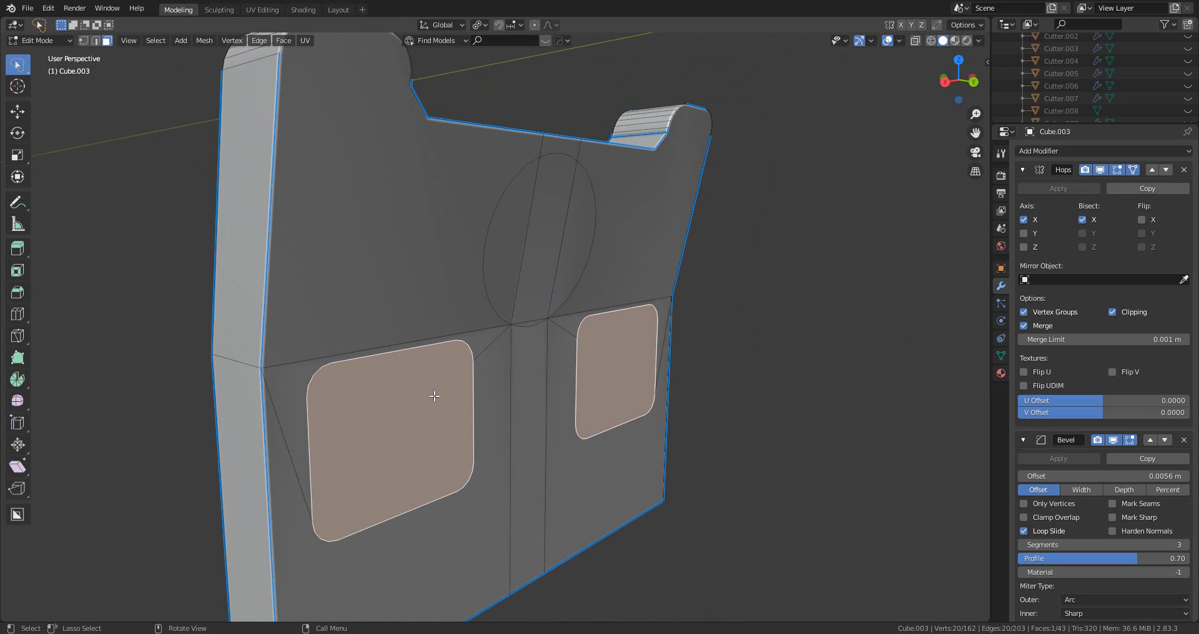
scroll(431, 399, down, 3)
middle_drag(420, 406, 654, 412)
shift+click(550, 400)
key(i)
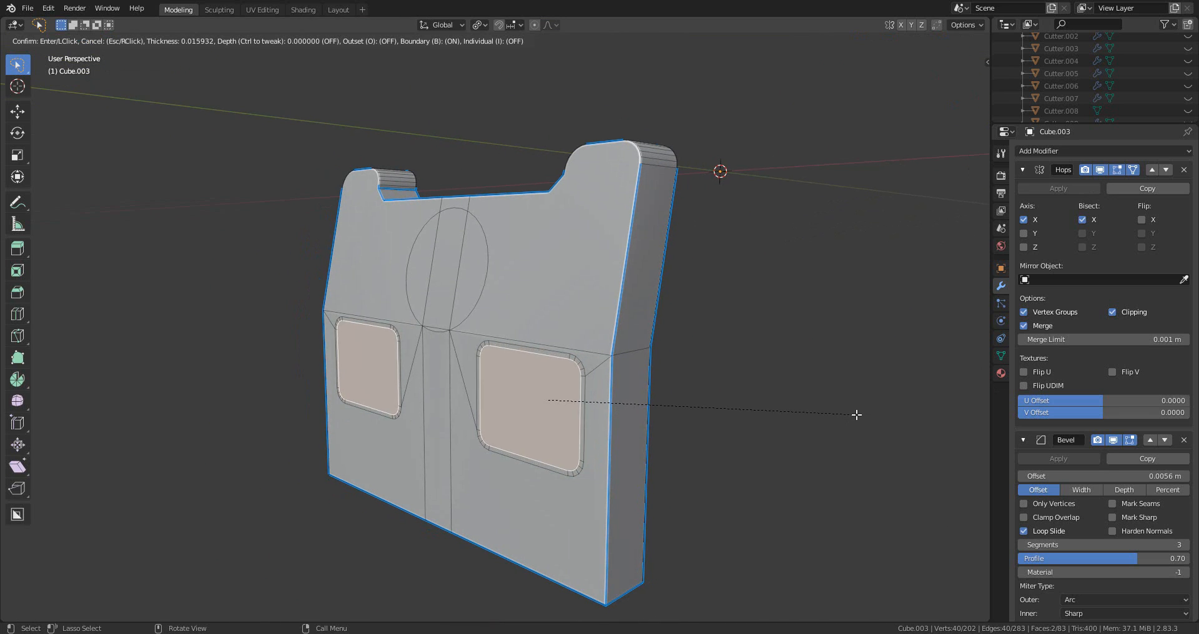
click(855, 415)
- Bridge the two inset rounded-rectangle faces through the plate with LoopTools
scroll(687, 400, up, 5)
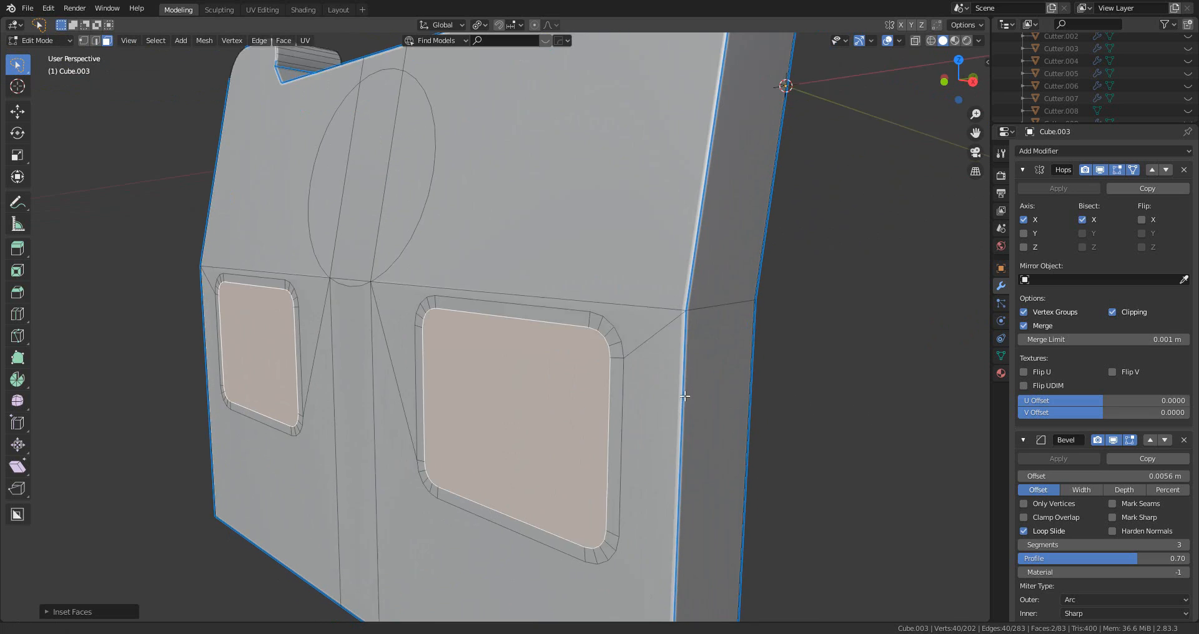
right_click(541, 367)
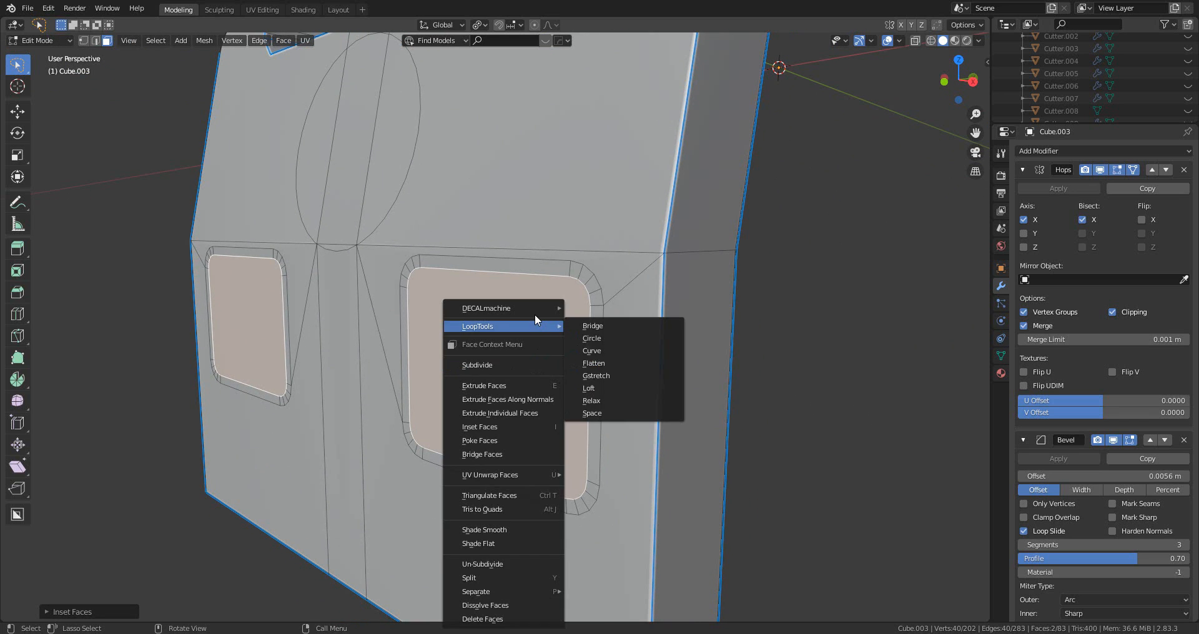
mouse_move(540, 326)
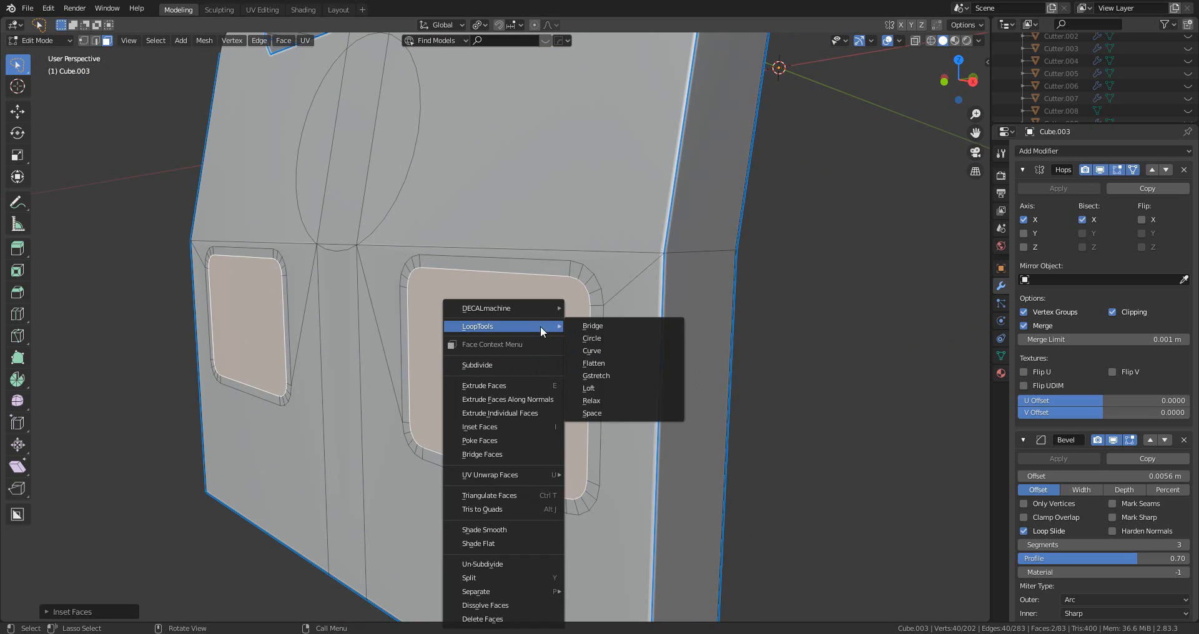
click(617, 325)
scroll(455, 338, up, 3)
middle_drag(504, 329, 519, 334)
shift+middle_drag(499, 280, 546, 431)
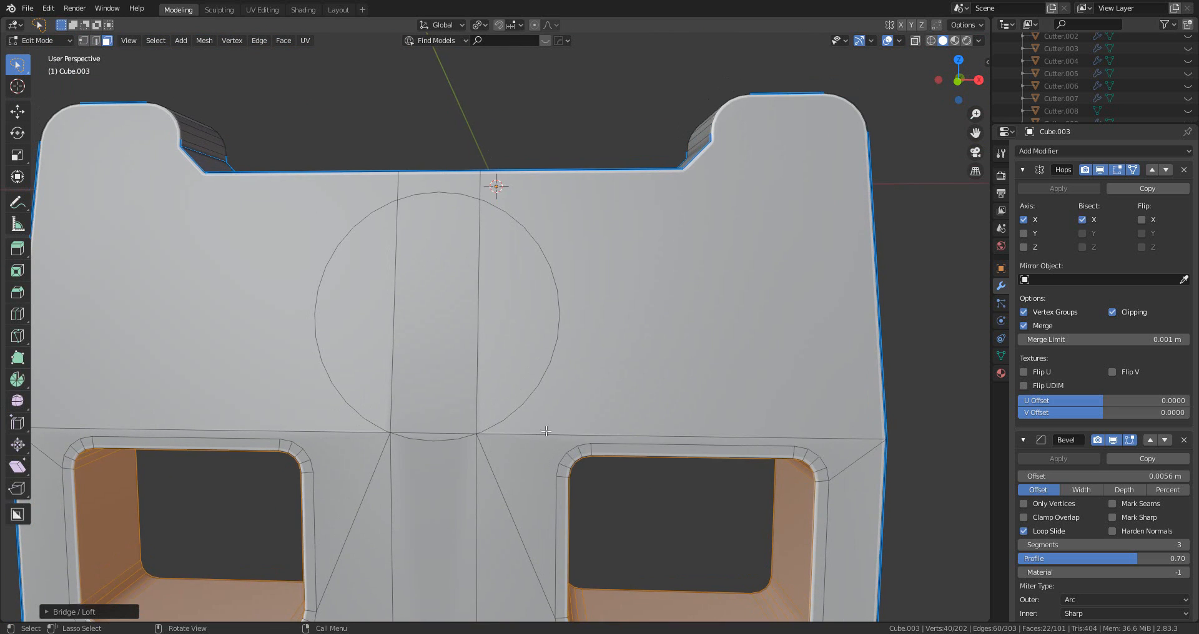
- Select all faces inside the circular outline on both sides of the plate and inset them into a narrow rim
click(431, 306)
shift+click(392, 293)
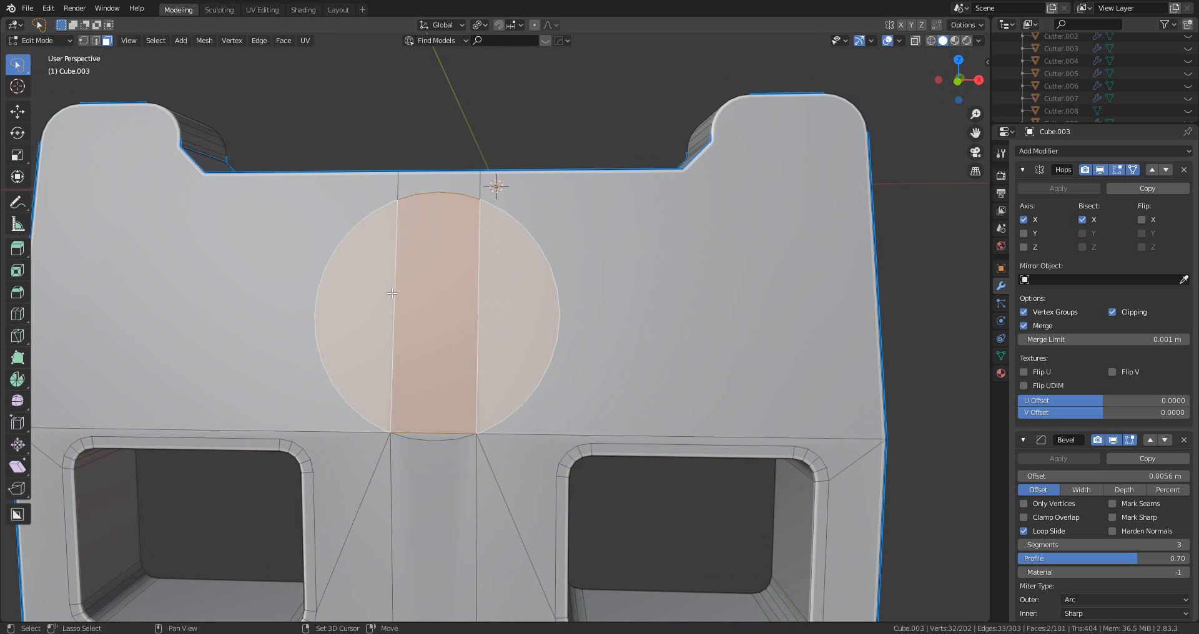
shift+click(441, 438)
middle_drag(441, 438, 368, 412)
shift+click(487, 261)
shift+click(518, 251)
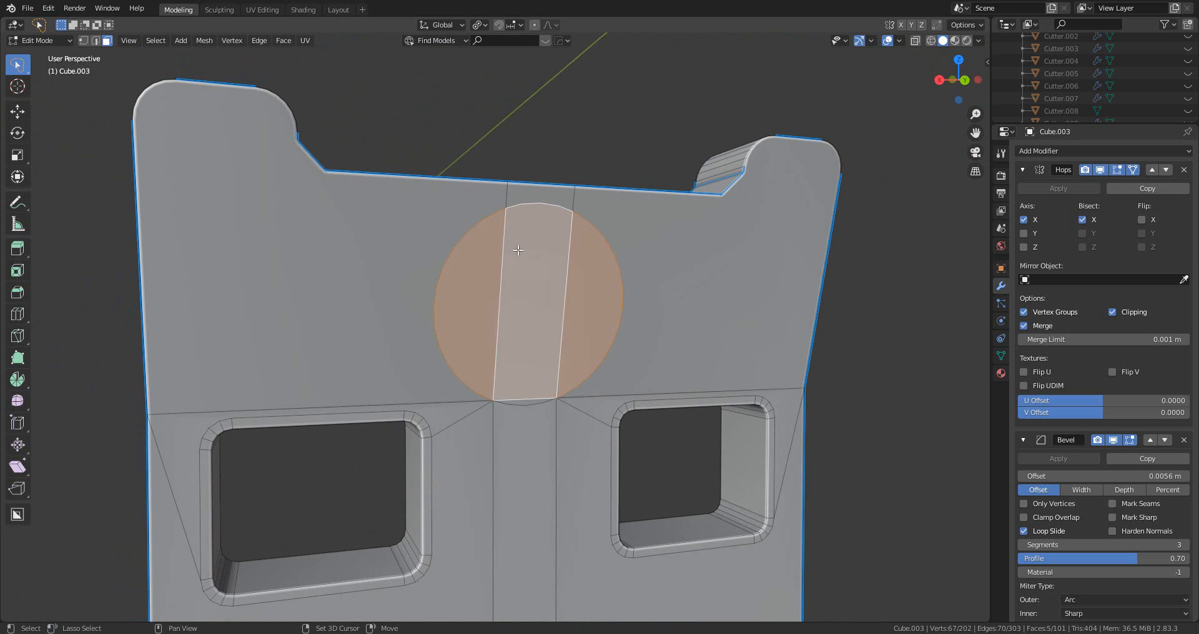
shift+click(525, 404)
key(i)
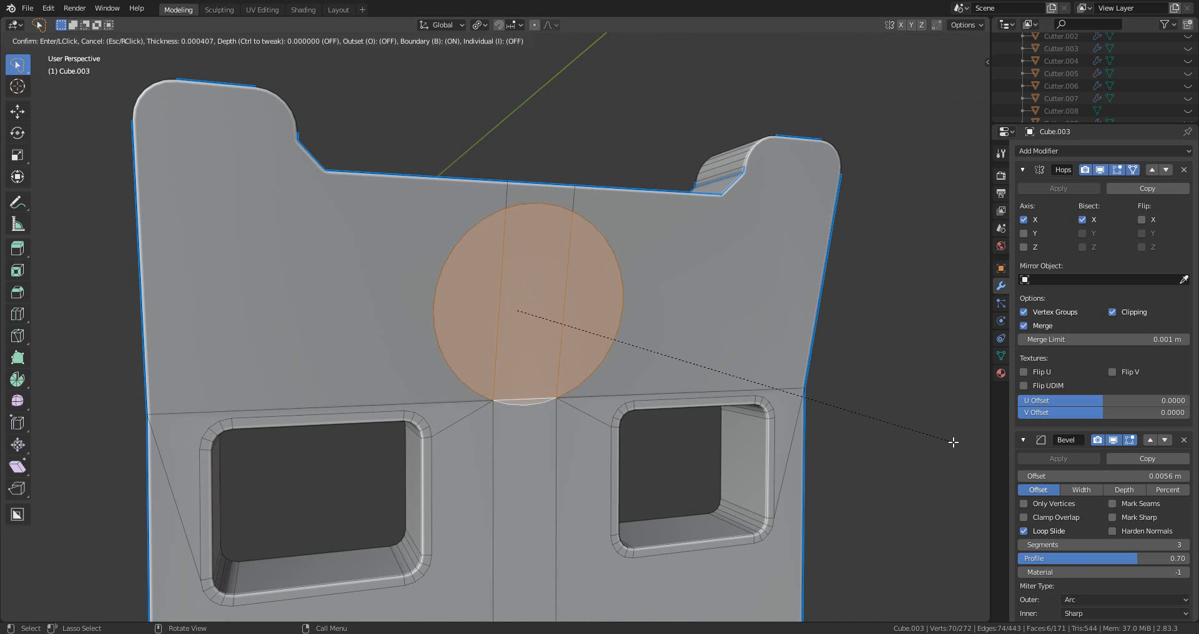
click(945, 442)
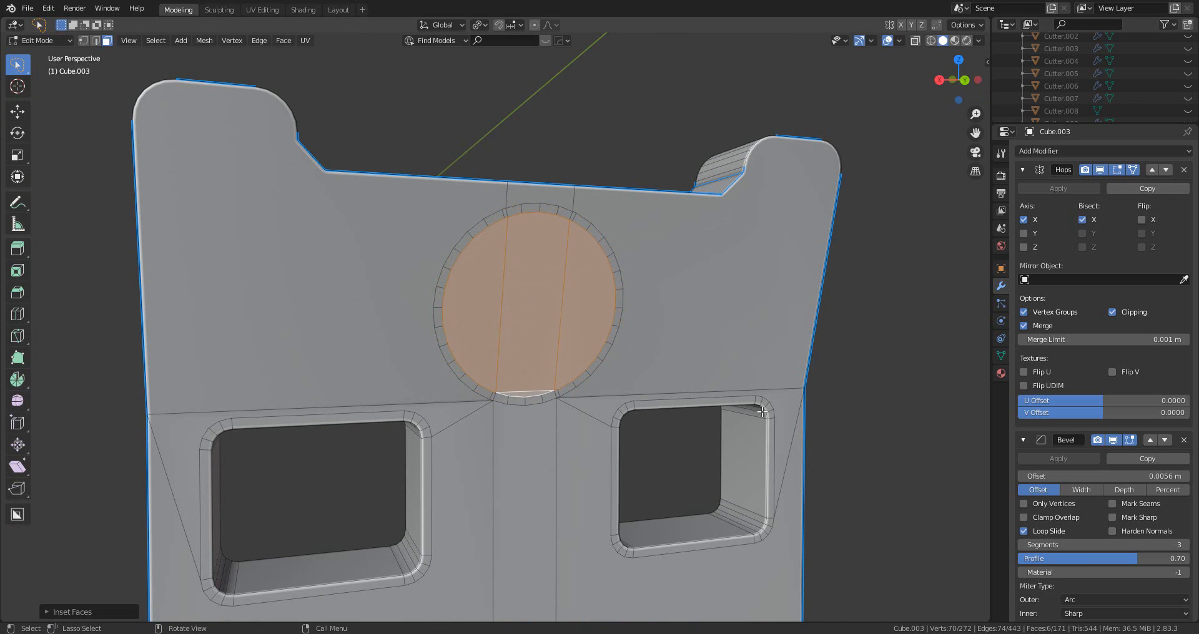
- Try to bridge the inset circular faces through the plate with LoopTools
right_click(539, 295)
mouse_move(538, 294)
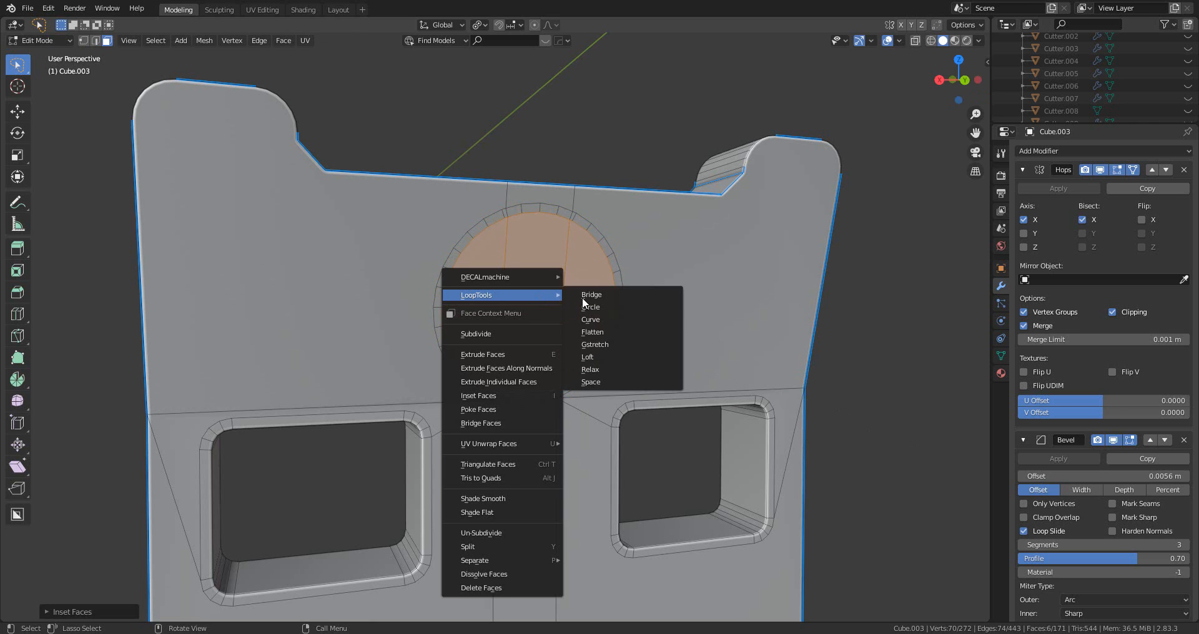
click(627, 292)
mouse_move(454, 307)
middle_down()
mouse_move(471, 294)
mouse_move(463, 284)
mouse_move(461, 307)
middle_up()
key(ctrl+z)
- Leave the plate's mesh editing and apply its Mirror modifier
key(Tab)
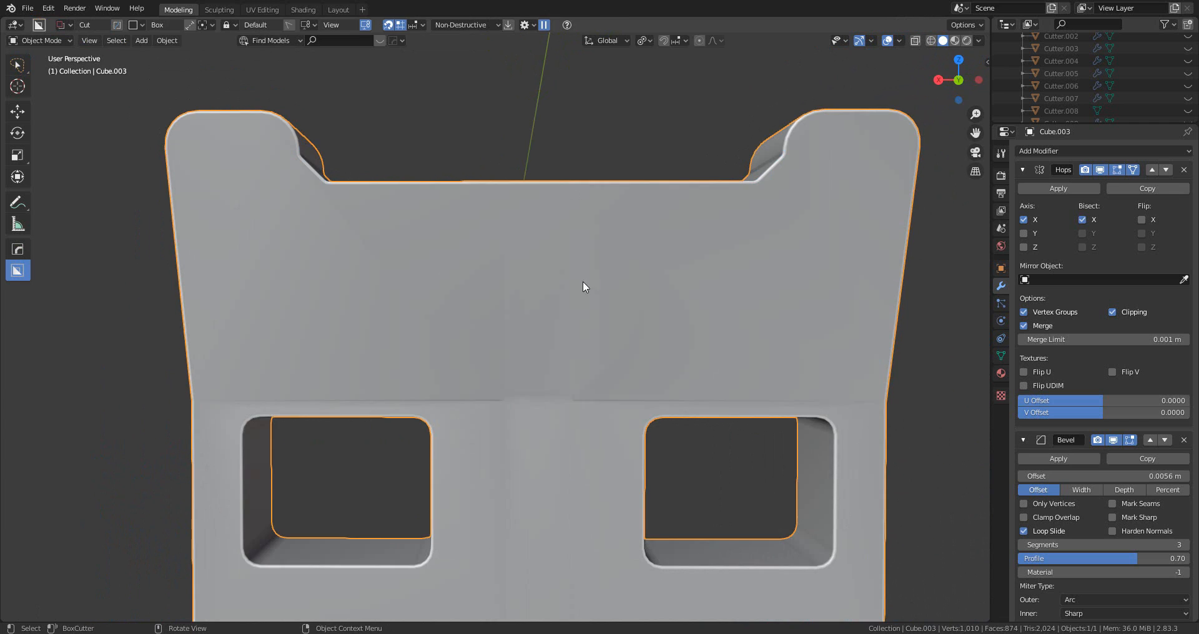
middle_drag(583, 286, 589, 316)
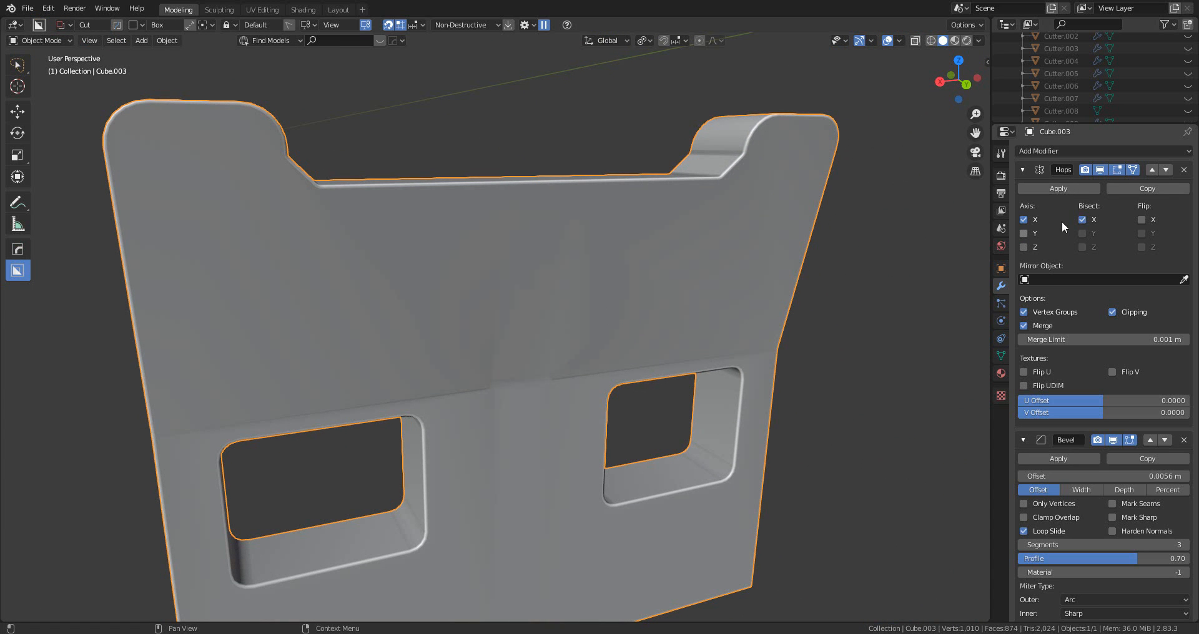
click(1059, 188)
- Reselect all faces inside the circular rim on one side of the plate
key(Tab)
scroll(584, 328, up, 2)
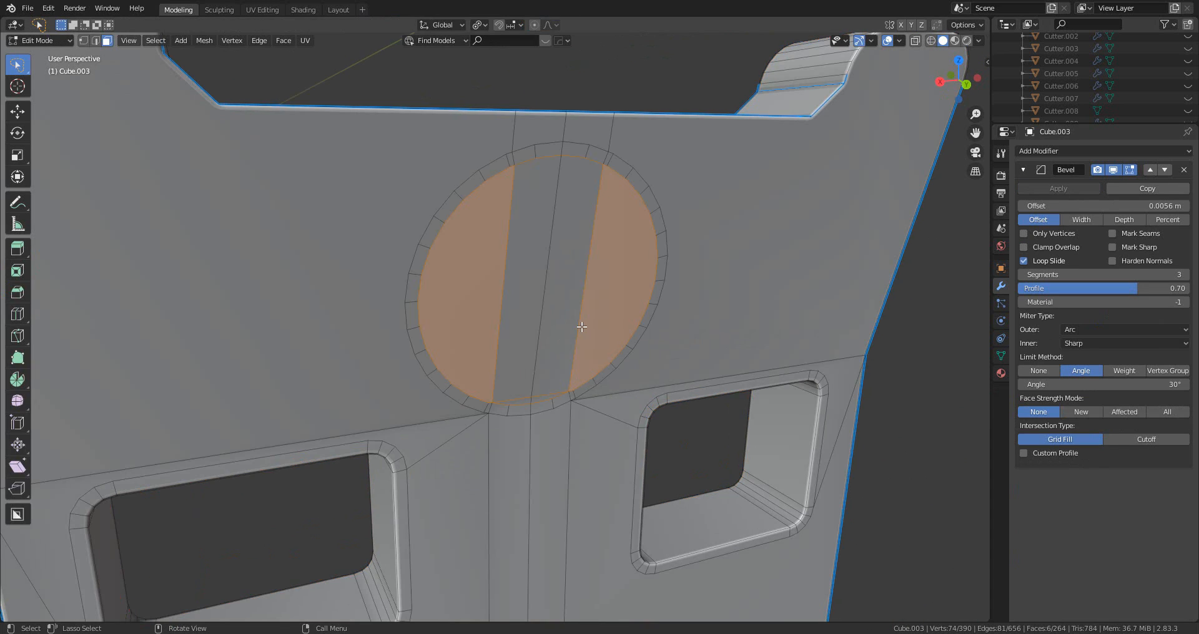
middle_drag(581, 327, 557, 343)
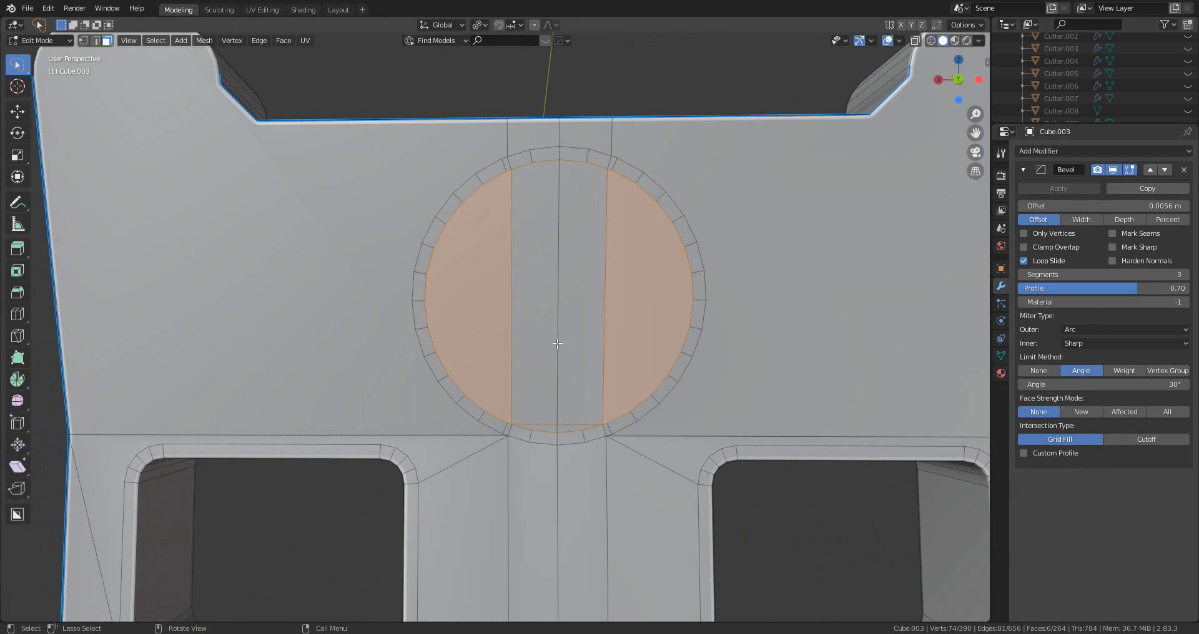
click(545, 429)
shift+click(573, 397)
shift+click(527, 369)
shift+click(486, 347)
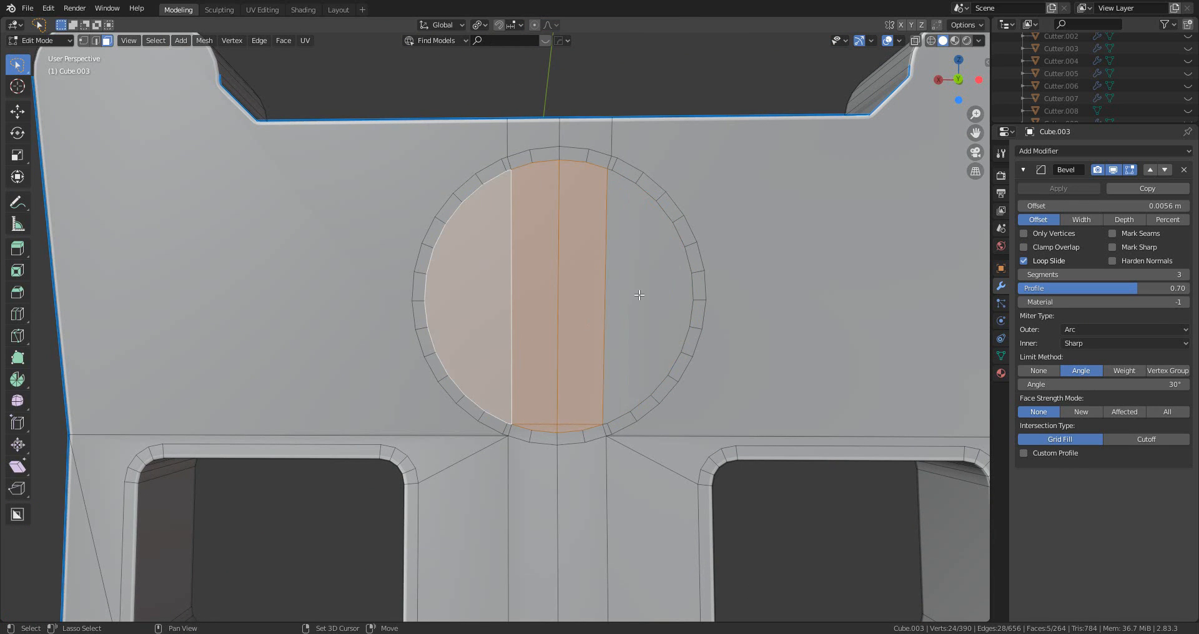
shift+click(639, 295)
- Add the faces inside the circular rim on the plate's opposite side to the selection
middle_drag(369, 343, 600, 355)
shift+click(440, 293)
shift+click(357, 287)
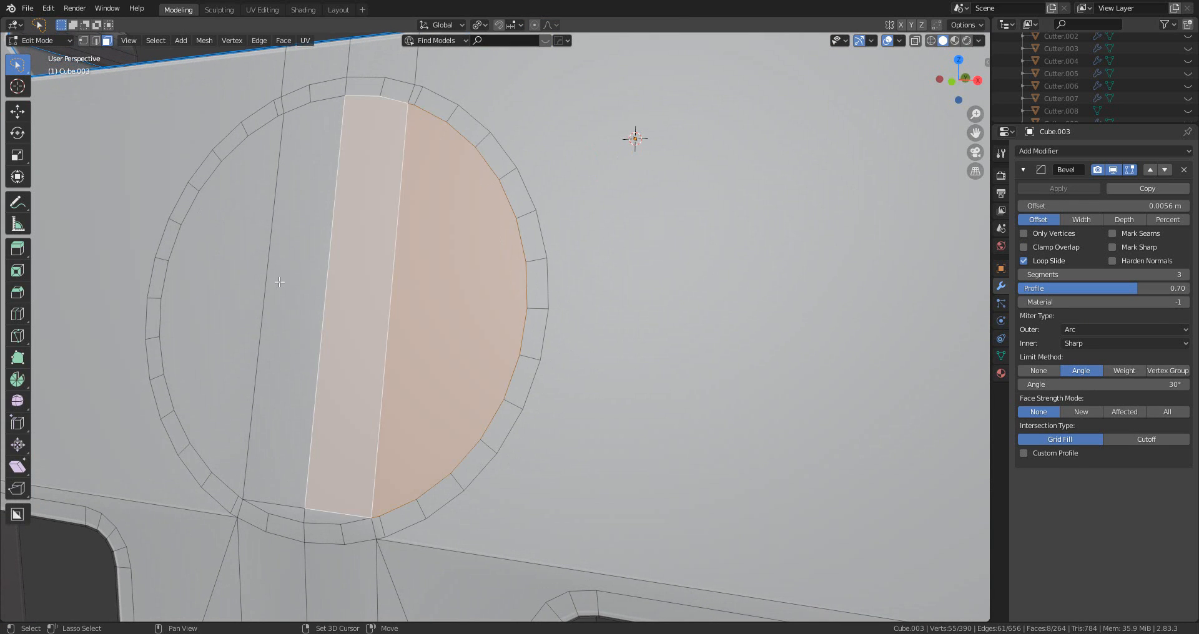
shift+click(280, 283)
shift+click(227, 316)
shift+click(298, 514)
shift+click(327, 517)
- Bridge the selected circular faces through the plate with LoopTools to open the round hole
scroll(399, 493, down, 4)
middle_drag(556, 462, 367, 441)
scroll(542, 323, up, 3)
middle_drag(571, 337, 518, 346)
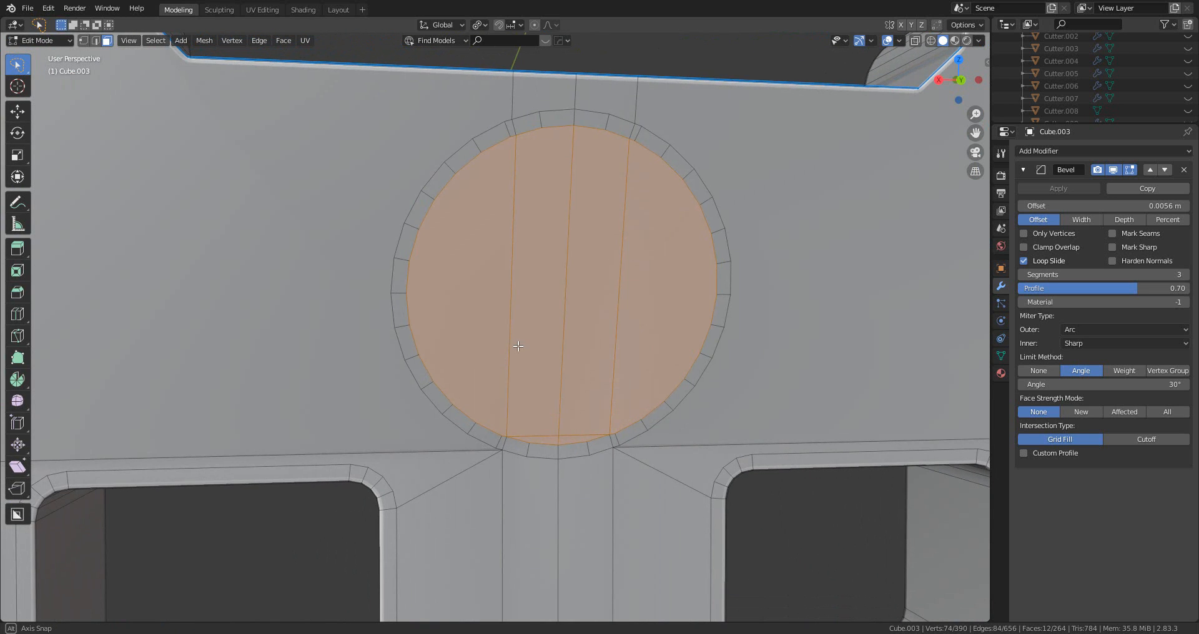
right_click(539, 309)
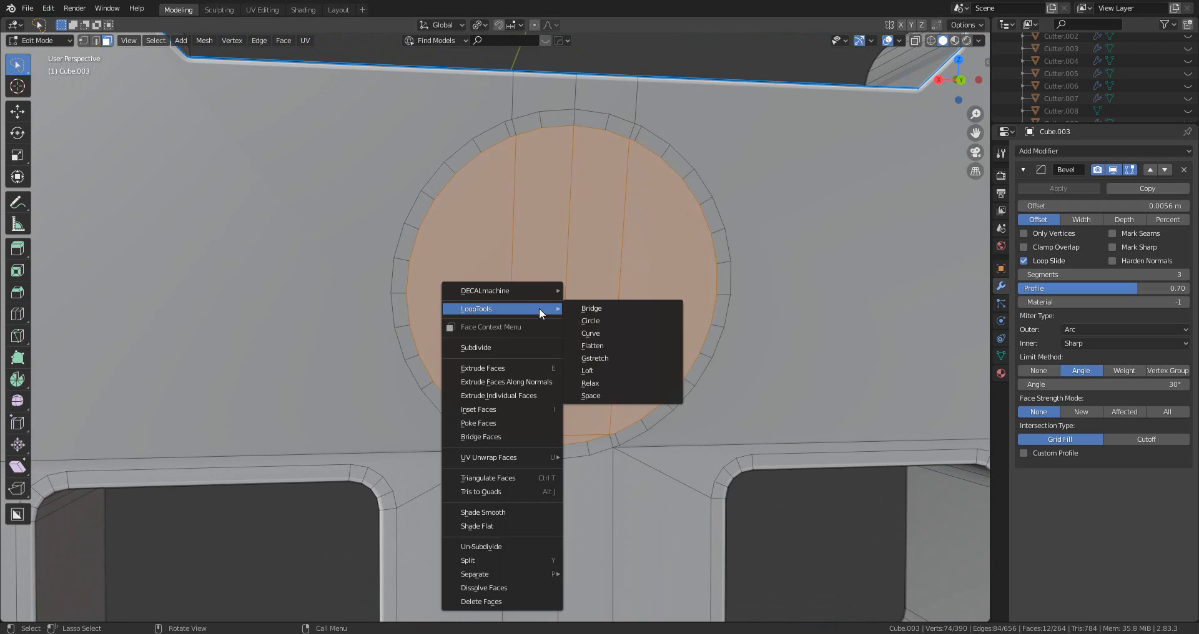
click(626, 309)
middle_drag(626, 307, 362, 357)
key(Tab)
scroll(653, 361, down, 6)
scroll(448, 374, up, 4)
key(Tab)
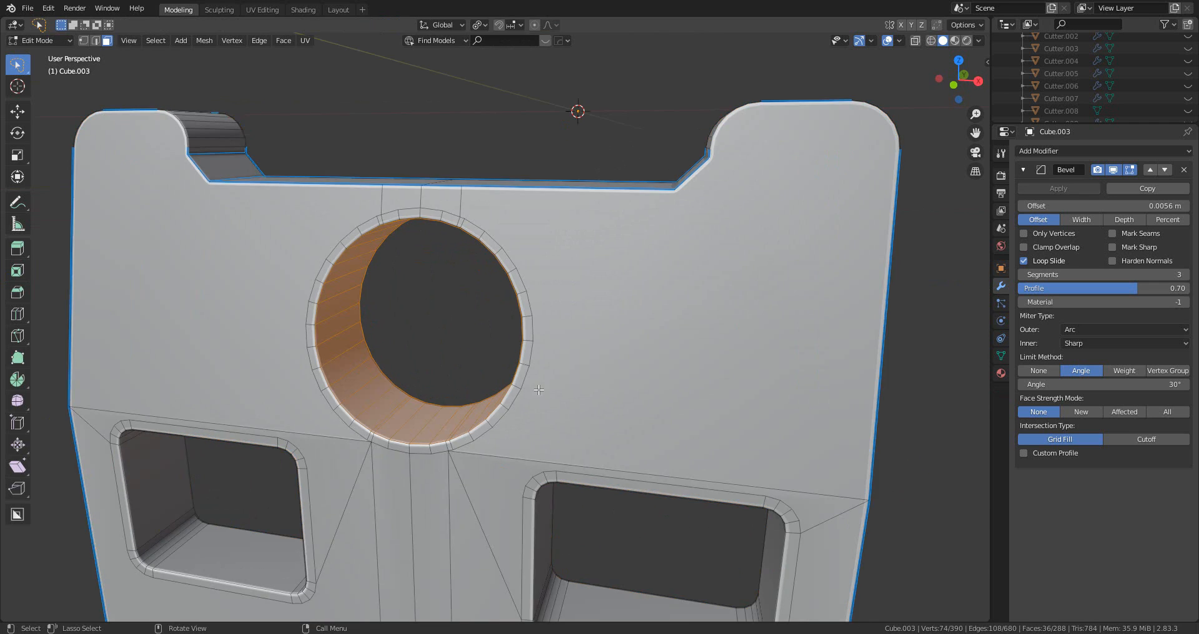
- Merge the doubled vertices on both sides of the round hole's lower outer rim
scroll(555, 397, up, 4)
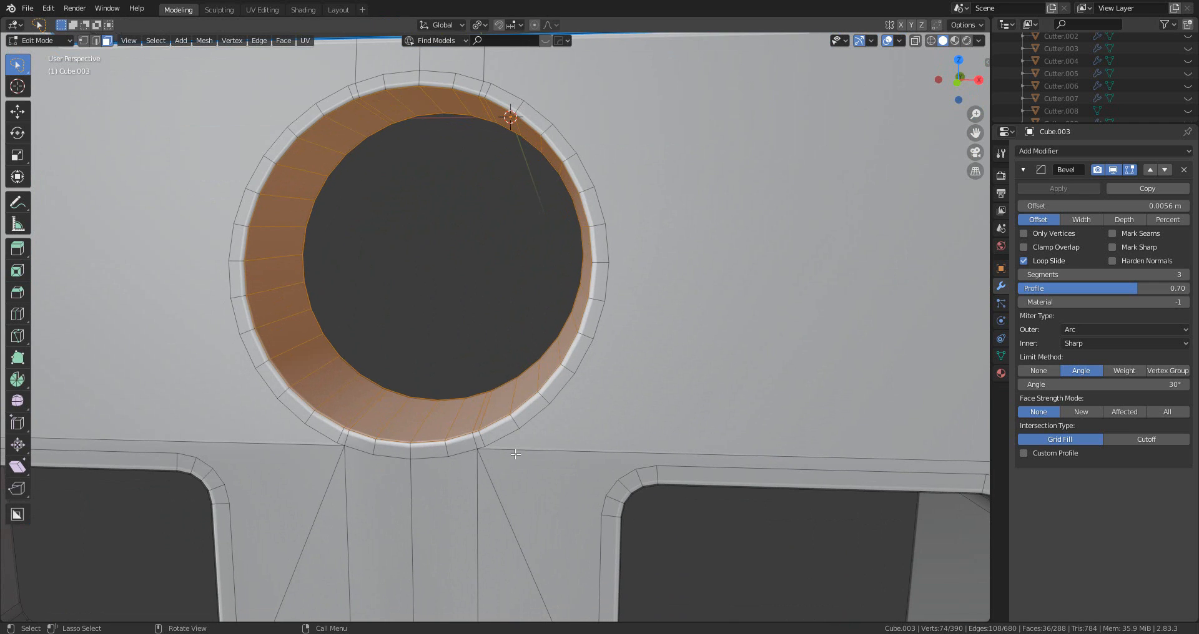
scroll(516, 454, up, 2)
key(1)
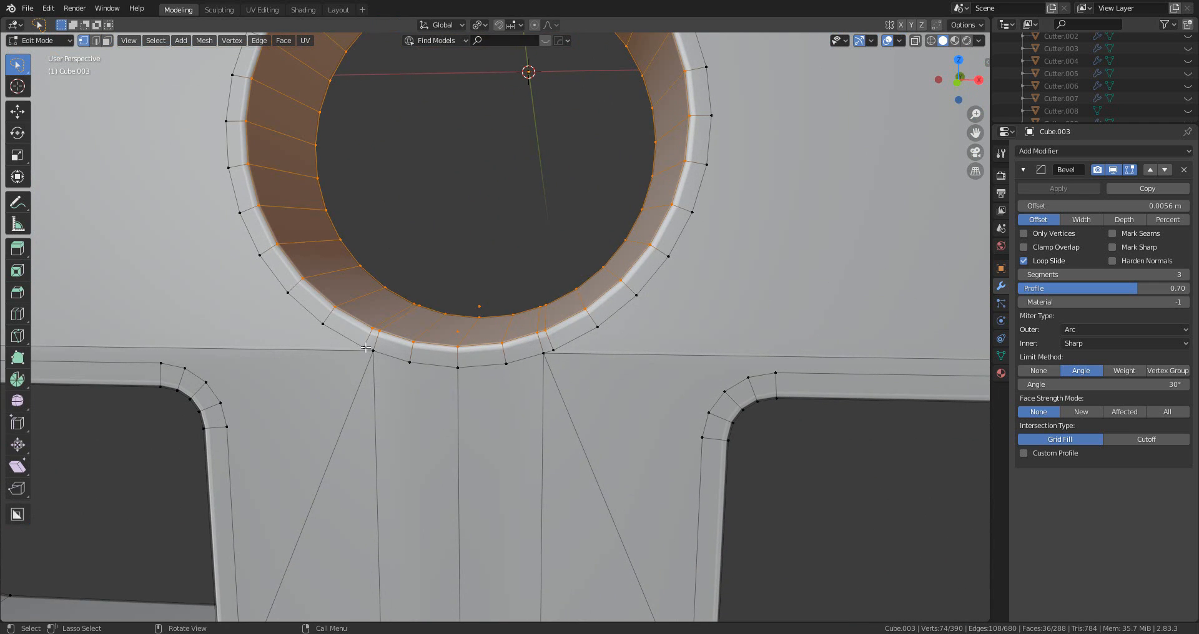
middle_drag(366, 343, 361, 375)
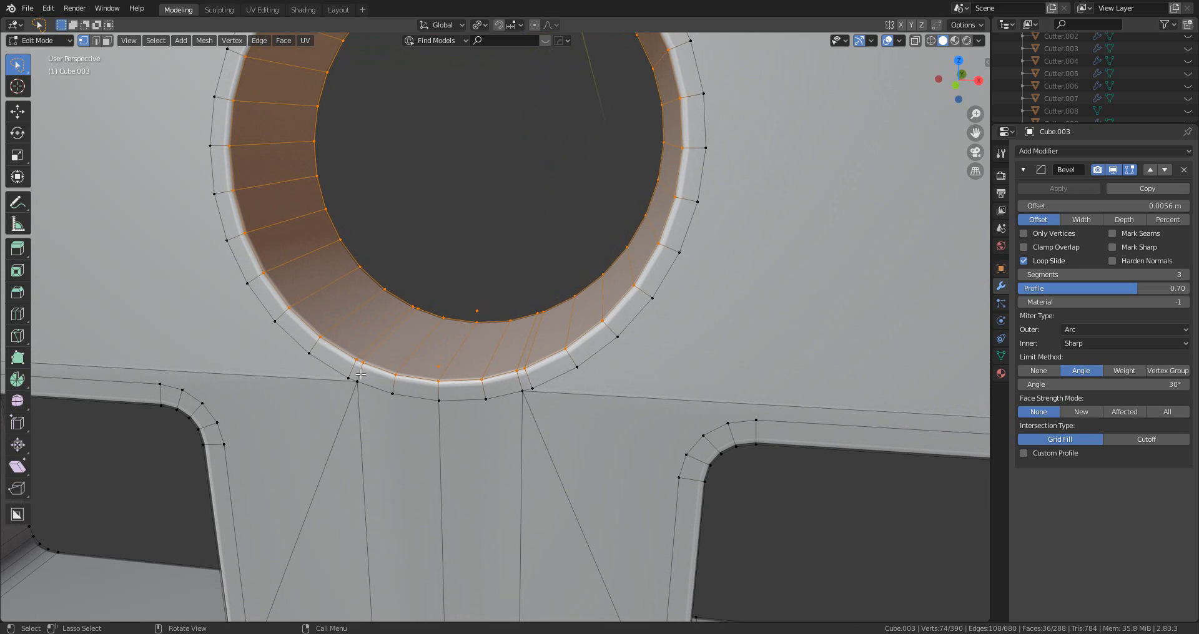
click(522, 390)
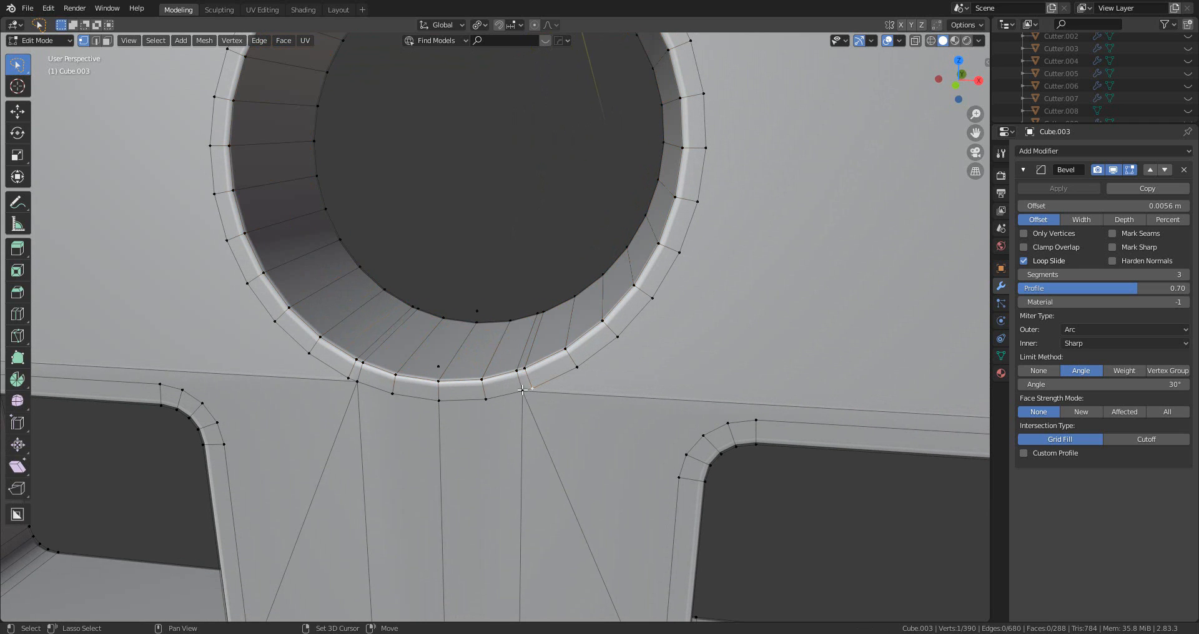
key(m)
click(634, 420)
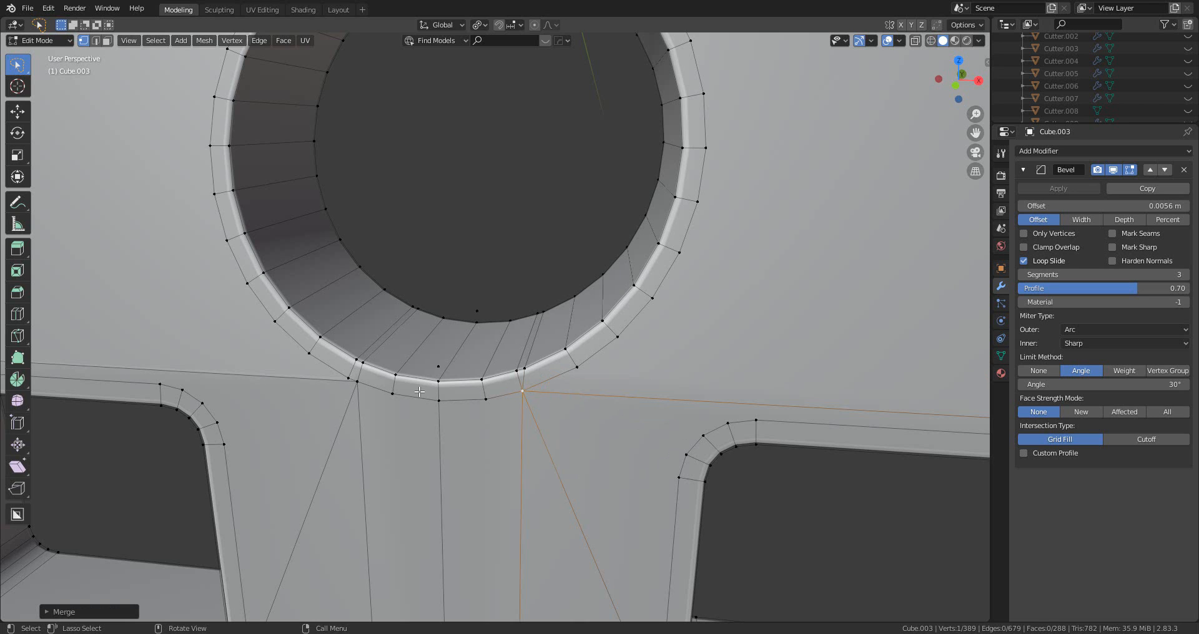
click(348, 380)
shift+click(357, 382)
key(m)
click(452, 426)
- Merge the doubled vertices on both sides of the round hole's upper outer rim
middle_drag(452, 426, 551, 108)
click(587, 110)
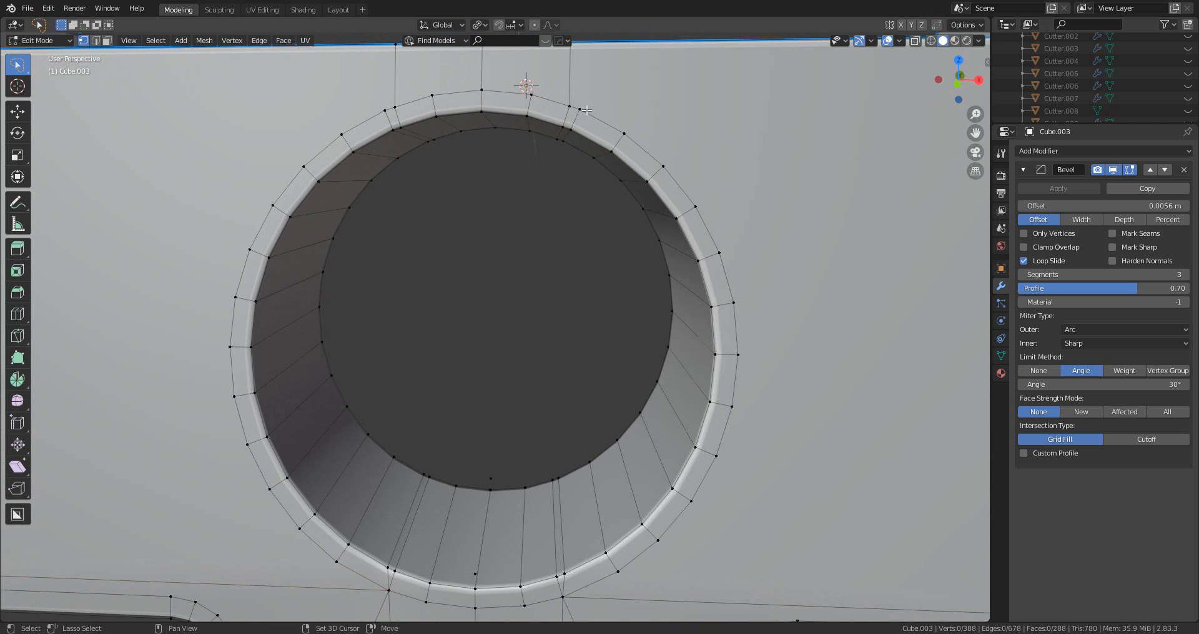
key(m)
click(664, 190)
click(384, 109)
key(m)
click(617, 258)
scroll(615, 260, down, 3)
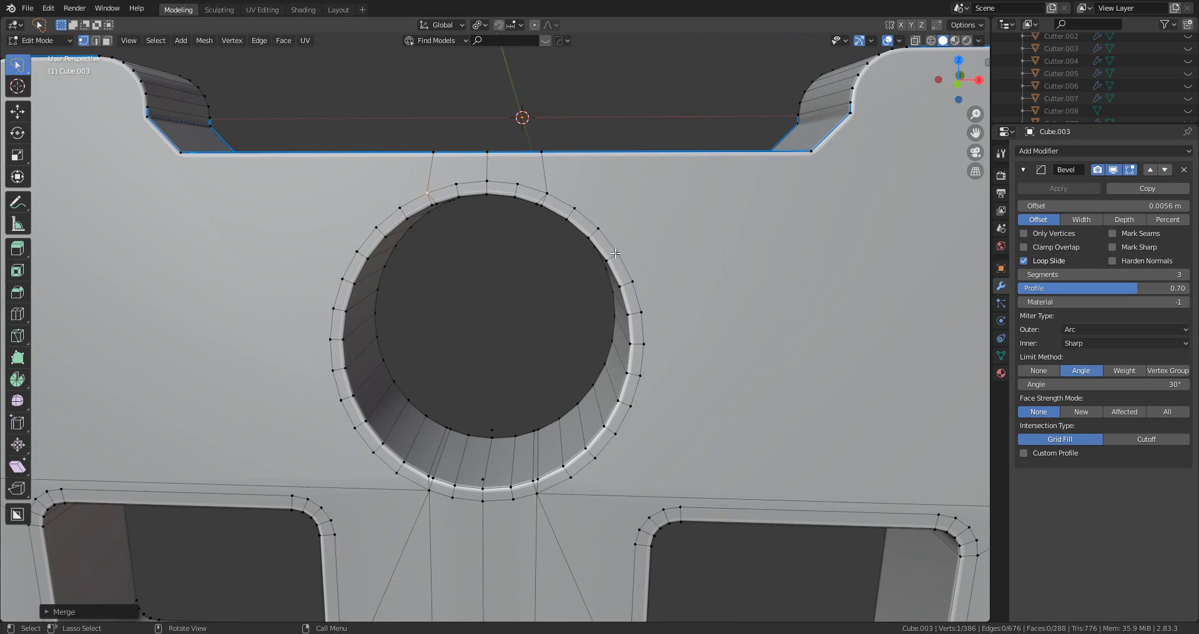
- Knife-cut a horizontal edge between the lower inner corners of the two rectangular openings
middle_drag(610, 265, 594, 133)
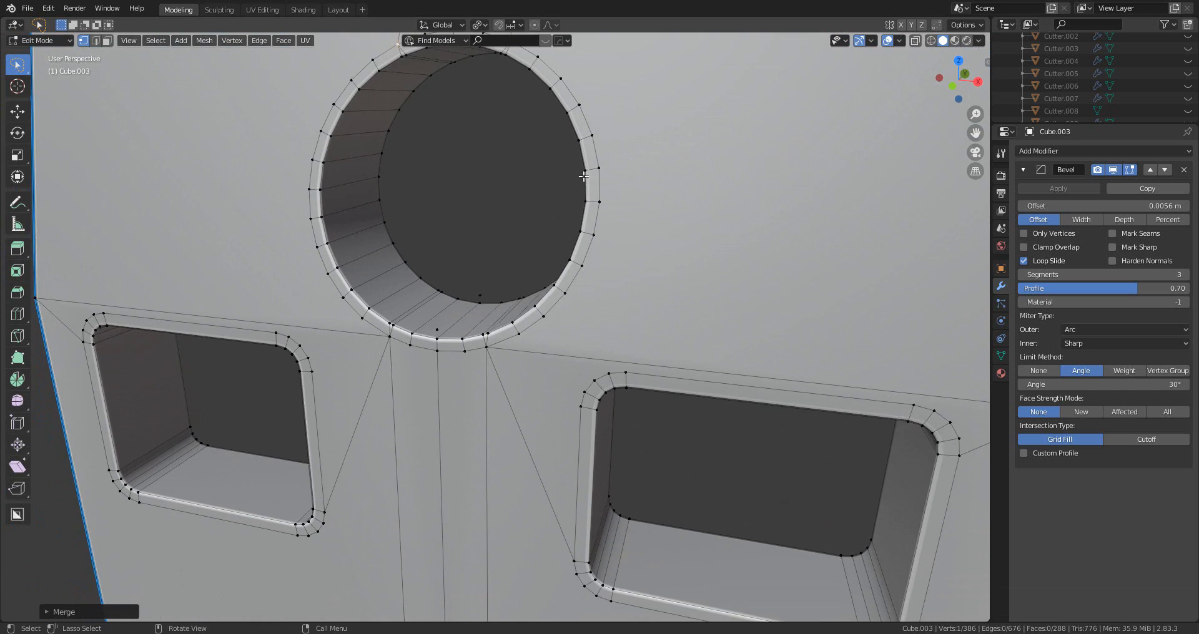
scroll(645, 107, down, 2)
middle_drag(604, 375, 555, 227)
middle_drag(522, 383, 551, 396)
key(k)
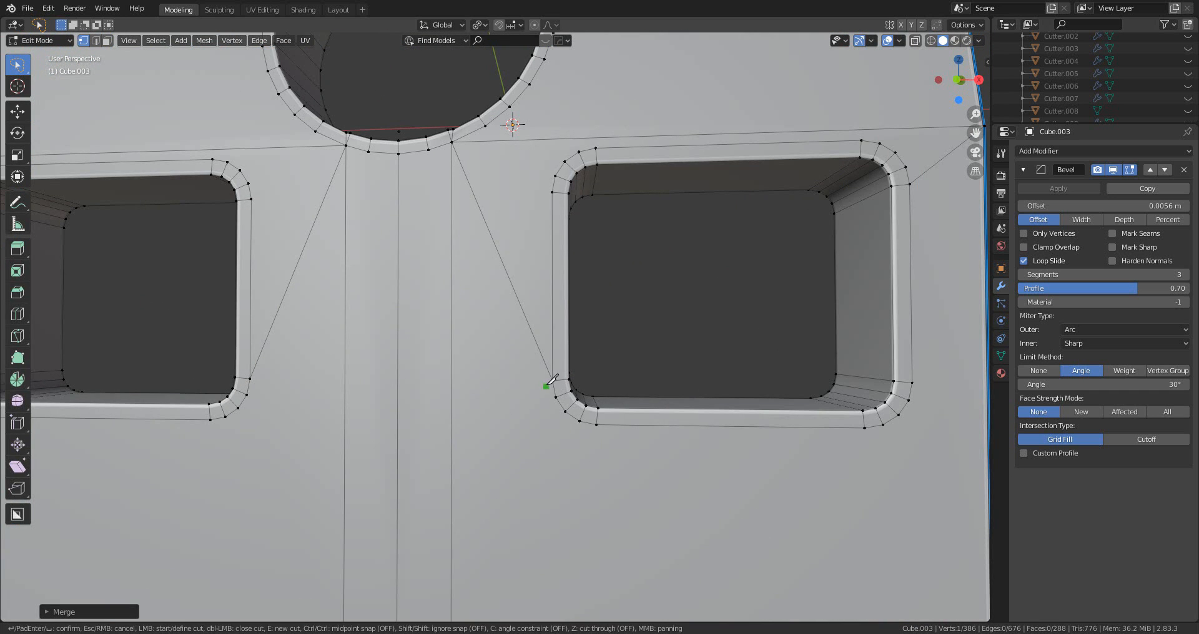
click(553, 379)
key(Return)
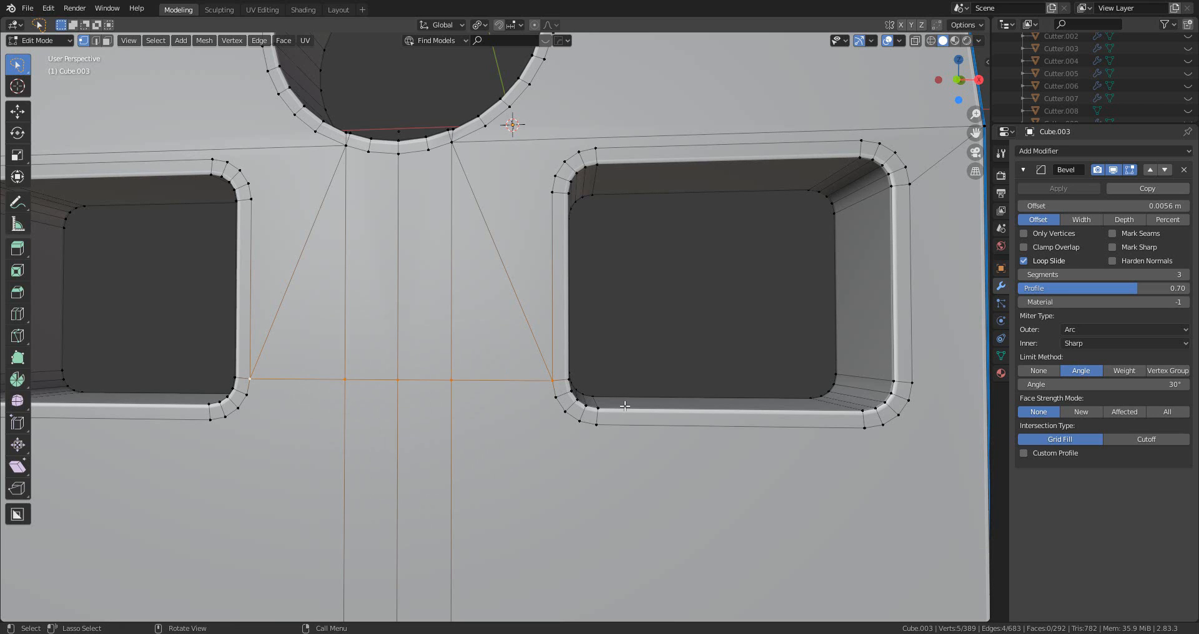
- Dissolve the two diagonal edges running from the round hole's rim to the rectangular openings
key(2)
click(521, 306)
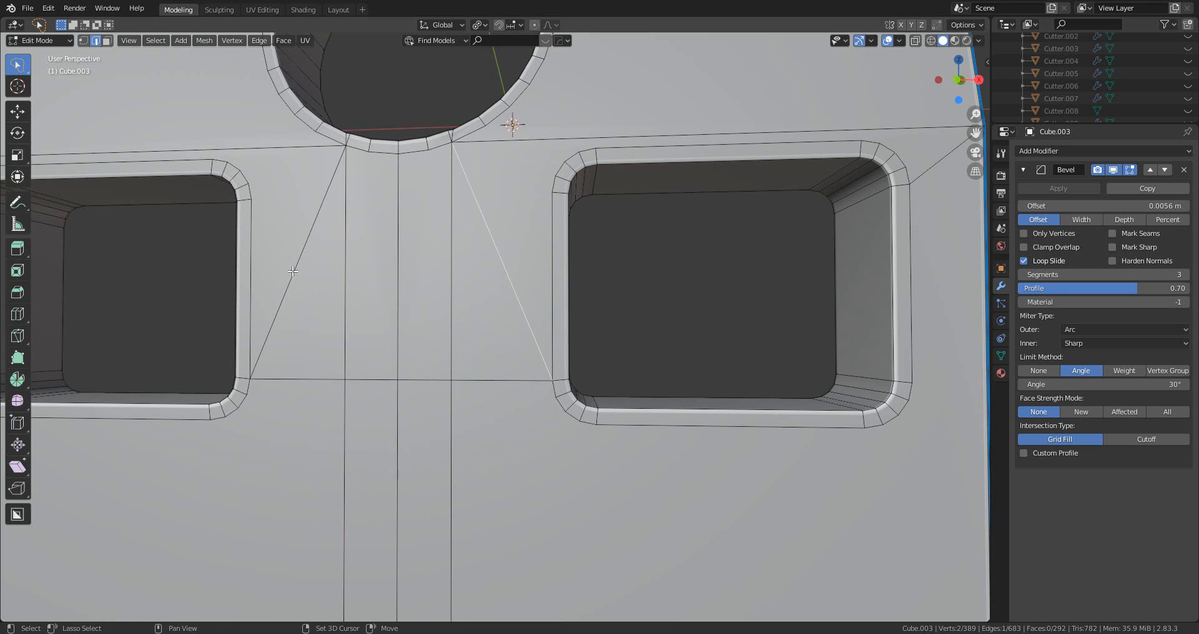
shift+click(293, 273)
key(x)
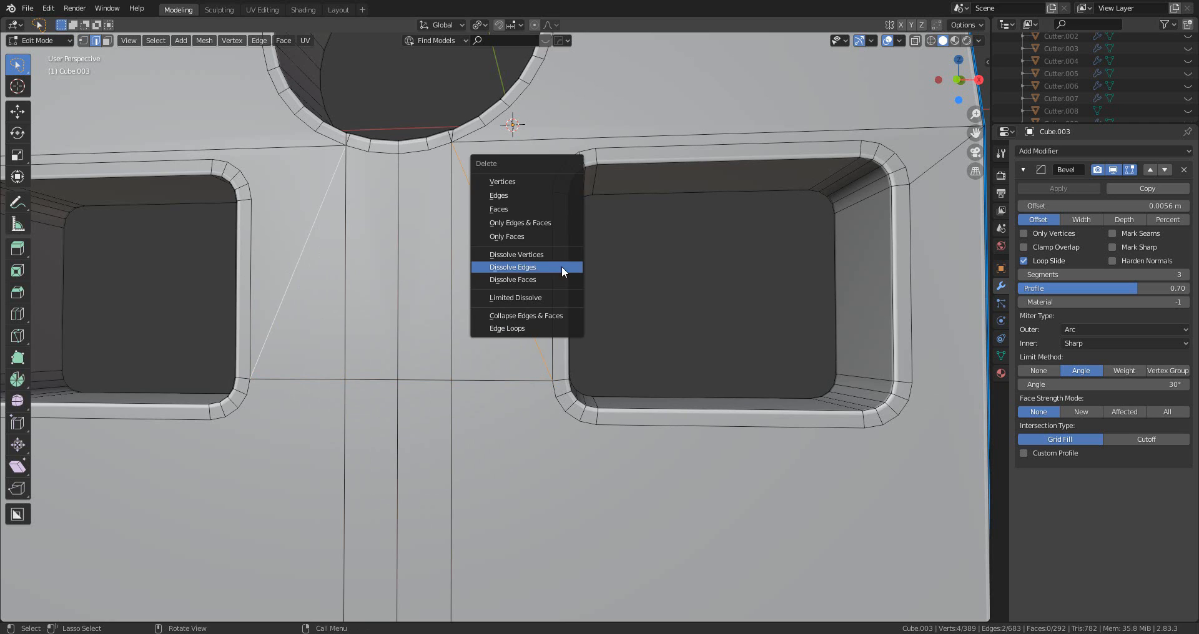
click(564, 267)
middle_drag(564, 271, 493, 311)
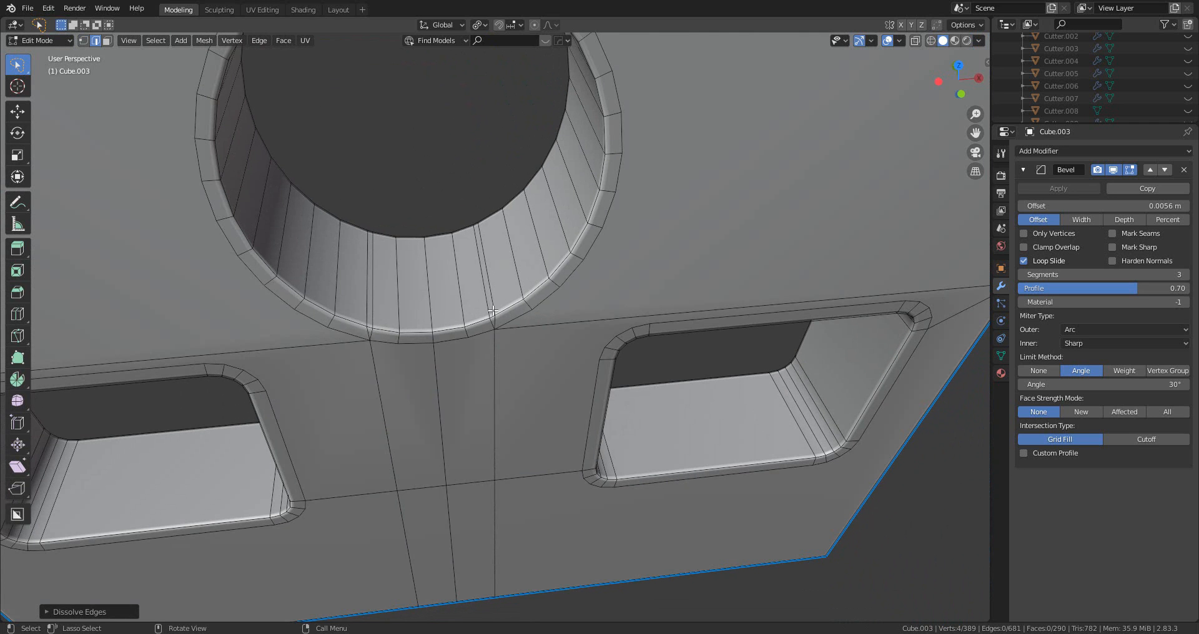
- Dissolve the redundant closely spaced edges along the lower inner wall of the round hole
scroll(495, 316, up, 2)
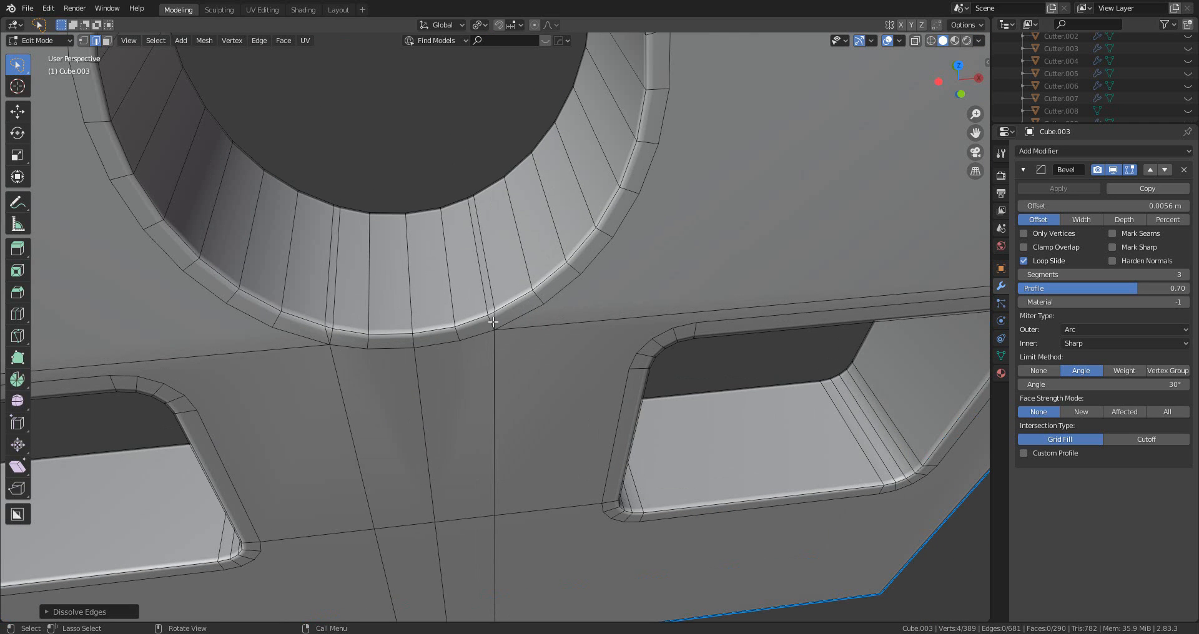
click(484, 297)
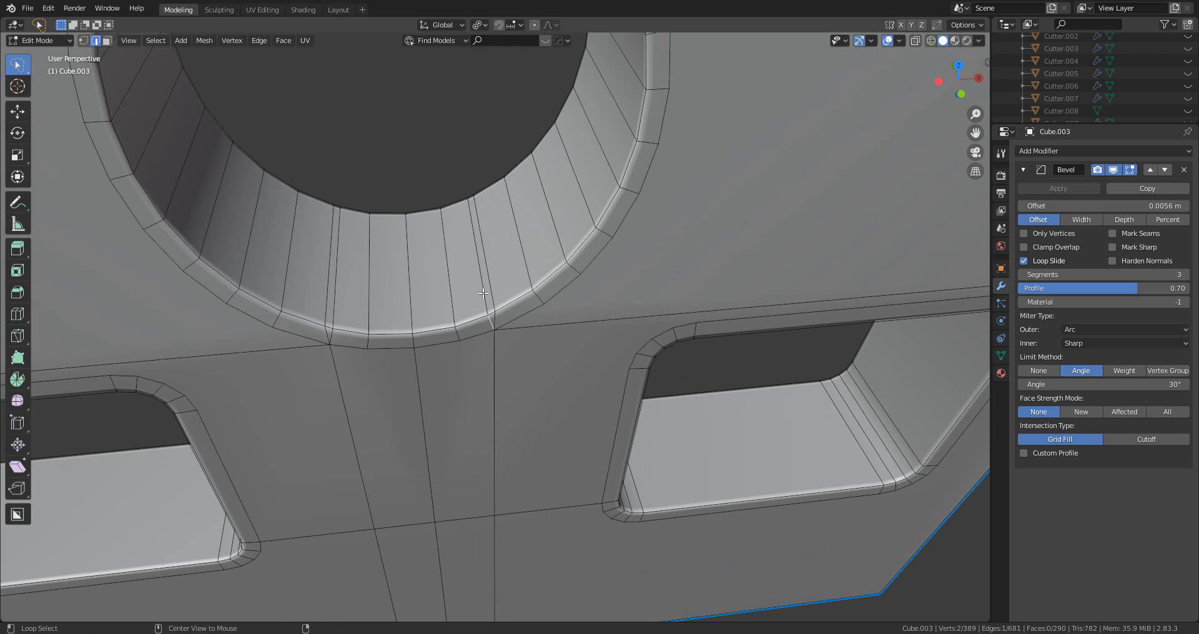
alt+shift+click(339, 317)
key(x)
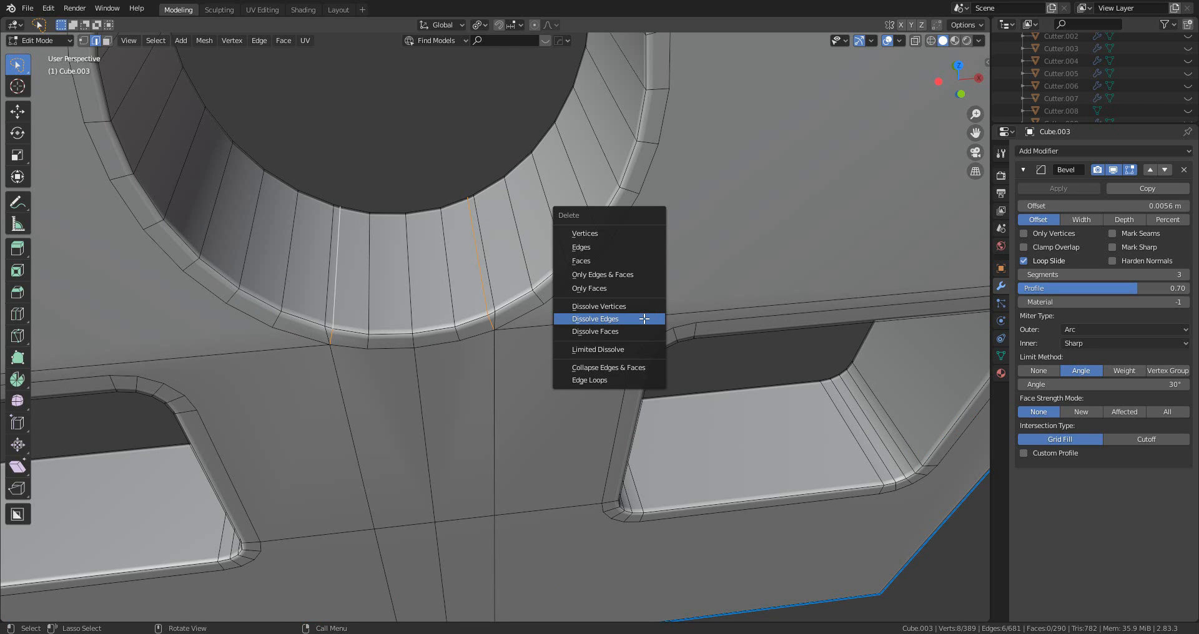
click(644, 319)
middle_drag(703, 318, 396, 278)
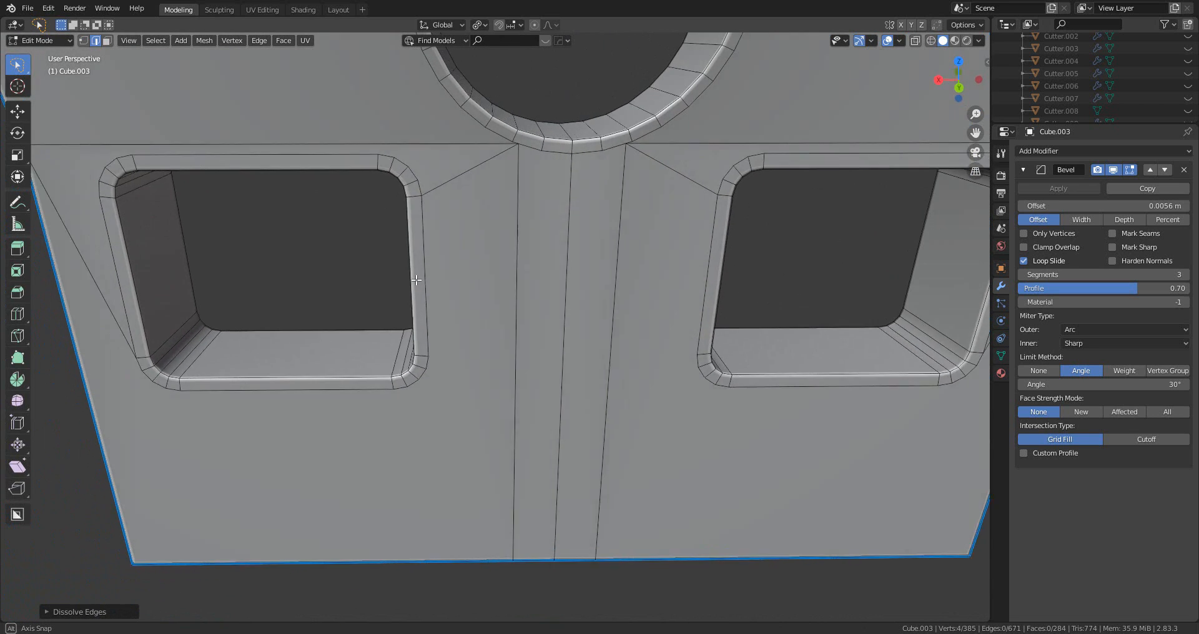
shift+middle_drag(493, 230, 742, 360)
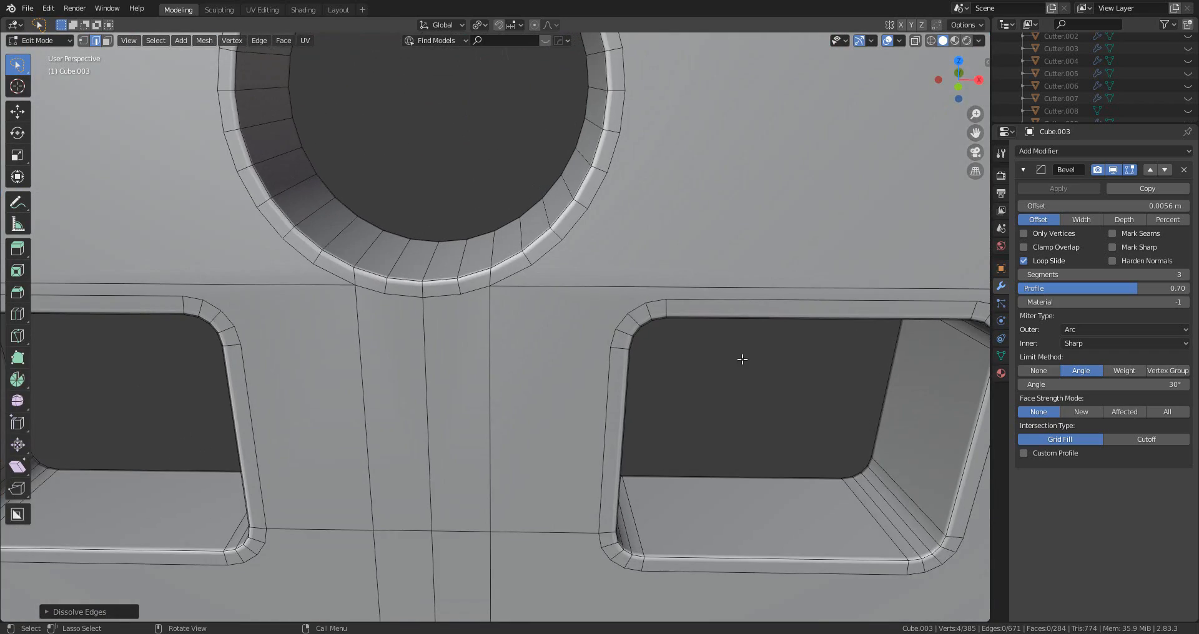
- Select the rim face loops around both rectangular openings and the round hole on this side of the plate
scroll(593, 382, down, 3)
mouse_move(596, 394)
middle_down()
mouse_move(597, 381)
mouse_move(561, 363)
mouse_move(588, 362)
mouse_move(466, 329)
mouse_move(468, 371)
mouse_move(525, 386)
mouse_move(602, 381)
middle_up()
scroll(597, 381, down, 3)
key(Tab)
key(Tab)
scroll(586, 361, up, 3)
key(3)
click(766, 351)
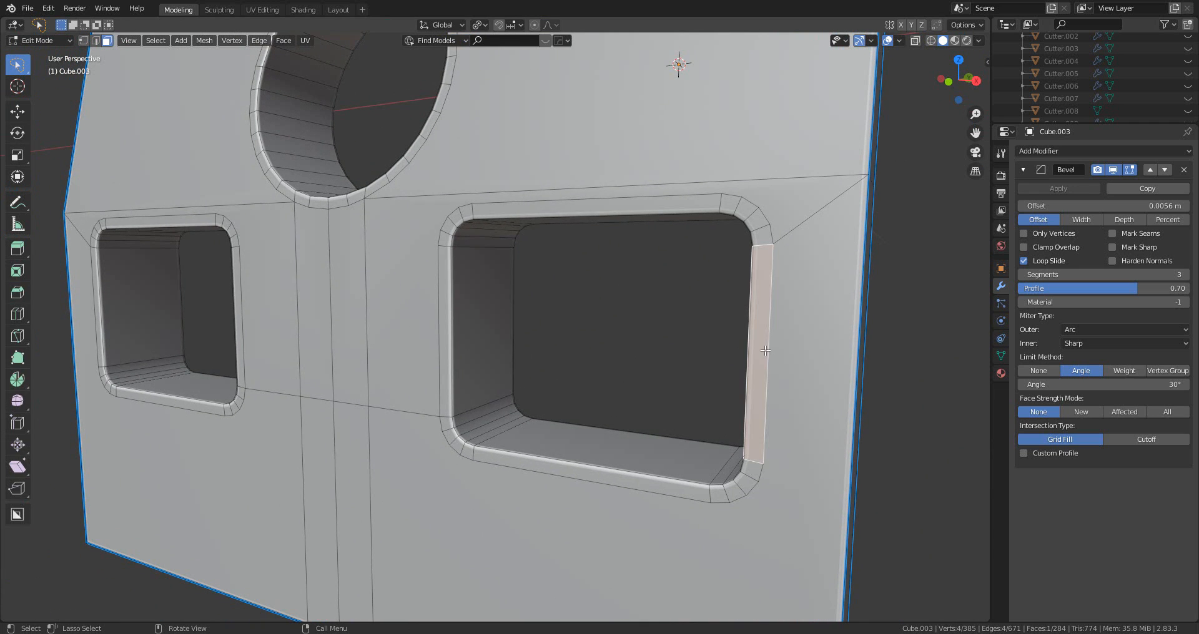
alt+click(763, 246)
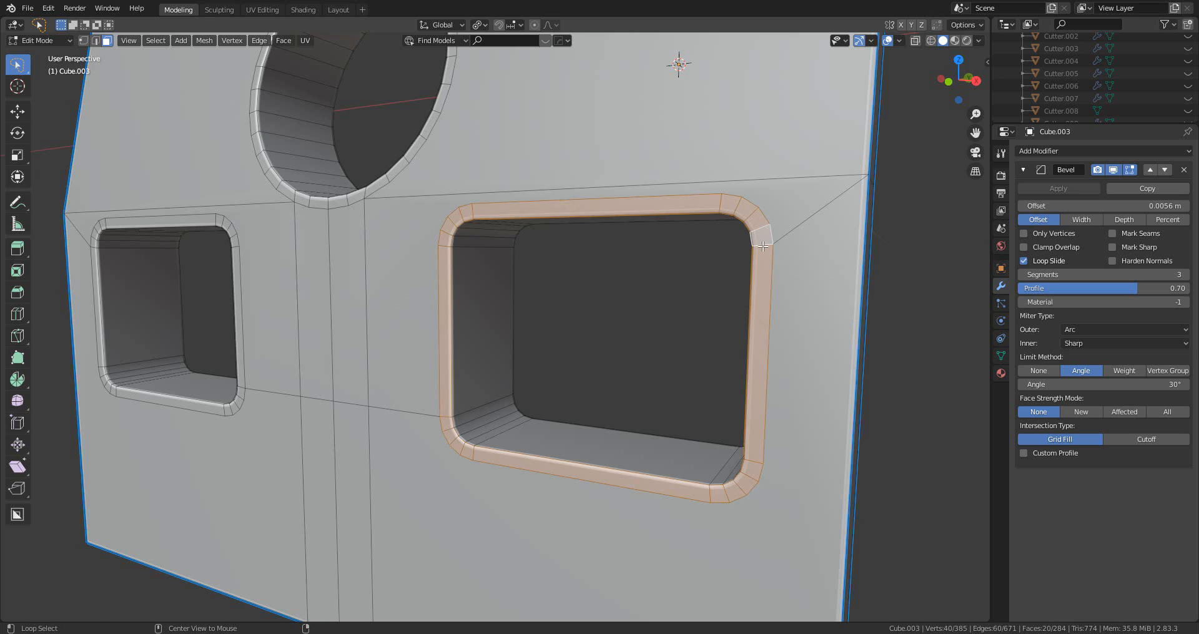
alt+shift+click(240, 387)
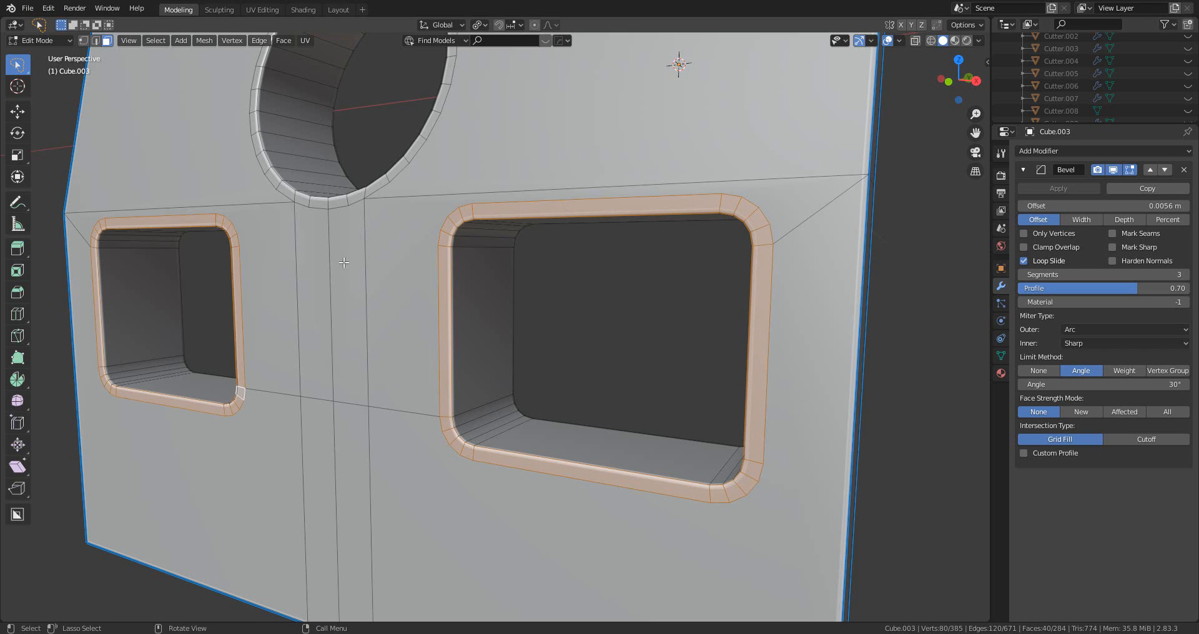
alt+shift+click(404, 161)
- Add the missing faces at the top of the round hole's rim to the selection
middle_drag(554, 134, 580, 329)
middle_drag(405, 170, 549, 386)
scroll(460, 233, up, 4)
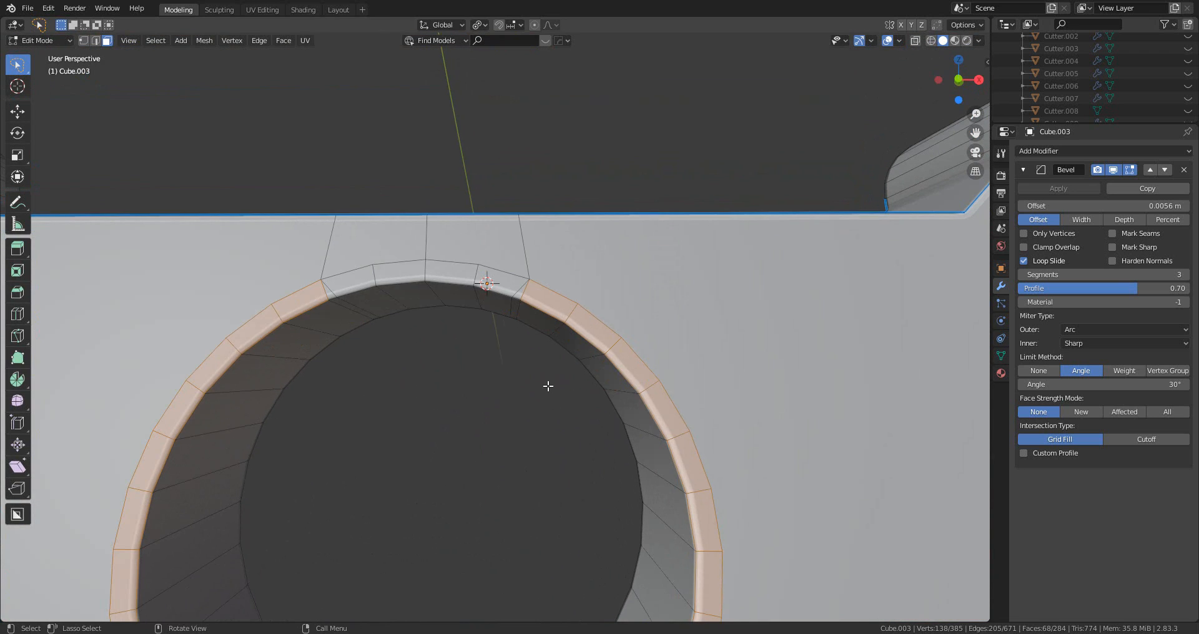
shift+click(451, 270)
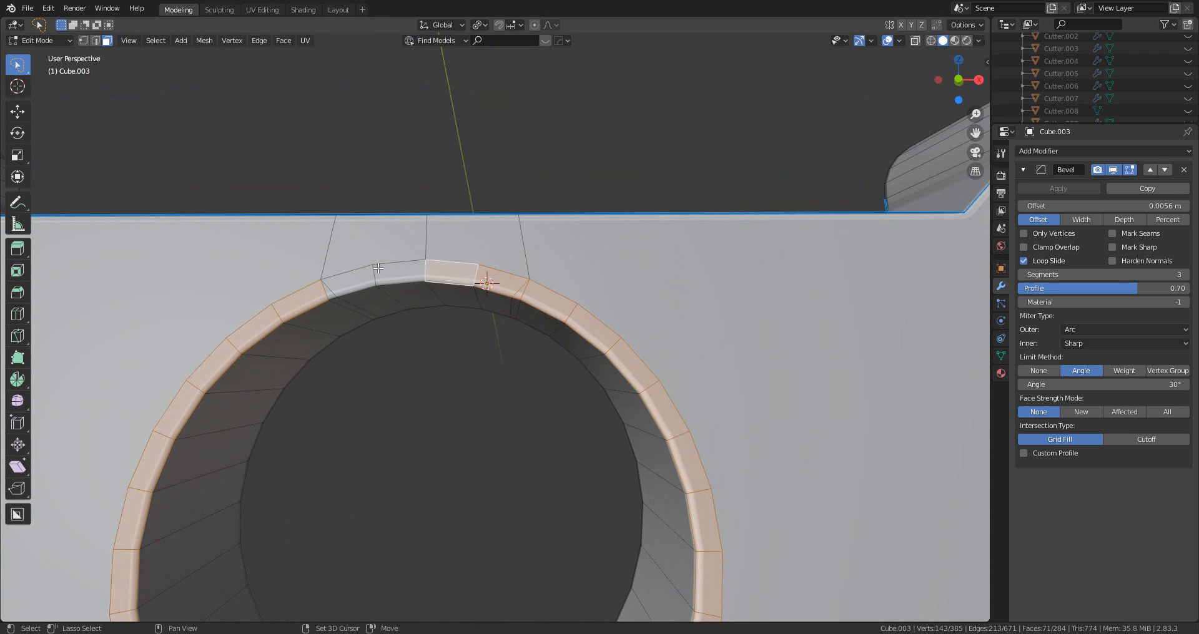
shift+click(400, 273)
shift+click(336, 285)
shift+click(329, 292)
scroll(329, 293, down, 10)
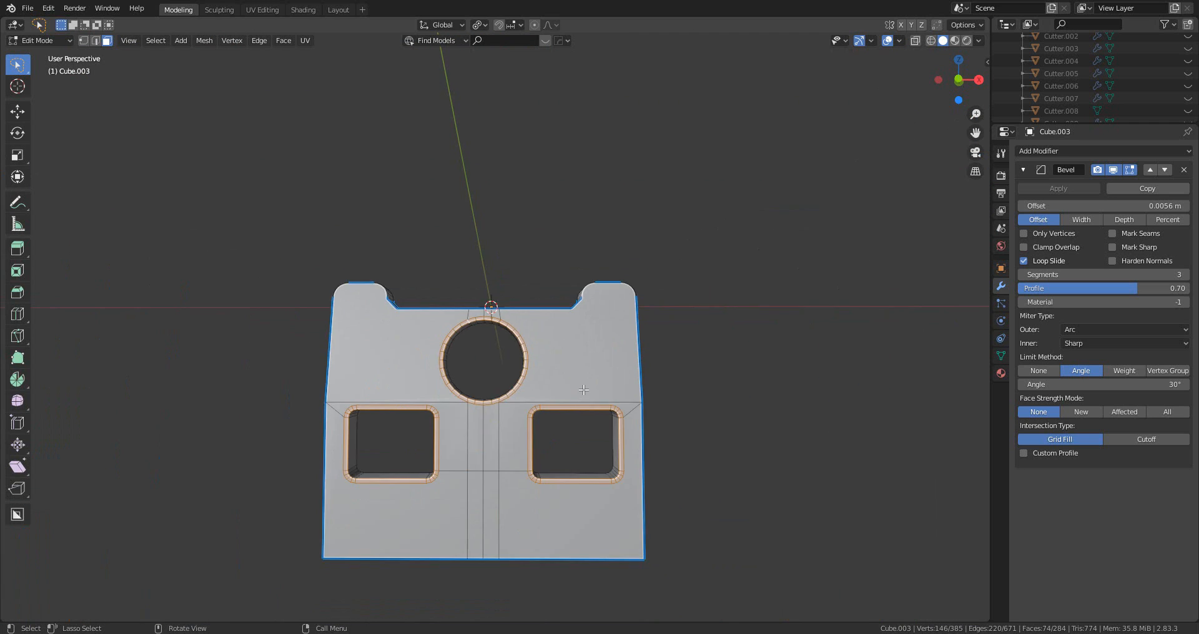
- Extrude the selected rims outward about 0.023 m to form raised frames, and leave mesh editing
middle_drag(619, 434, 629, 380)
scroll(529, 465, up, 2)
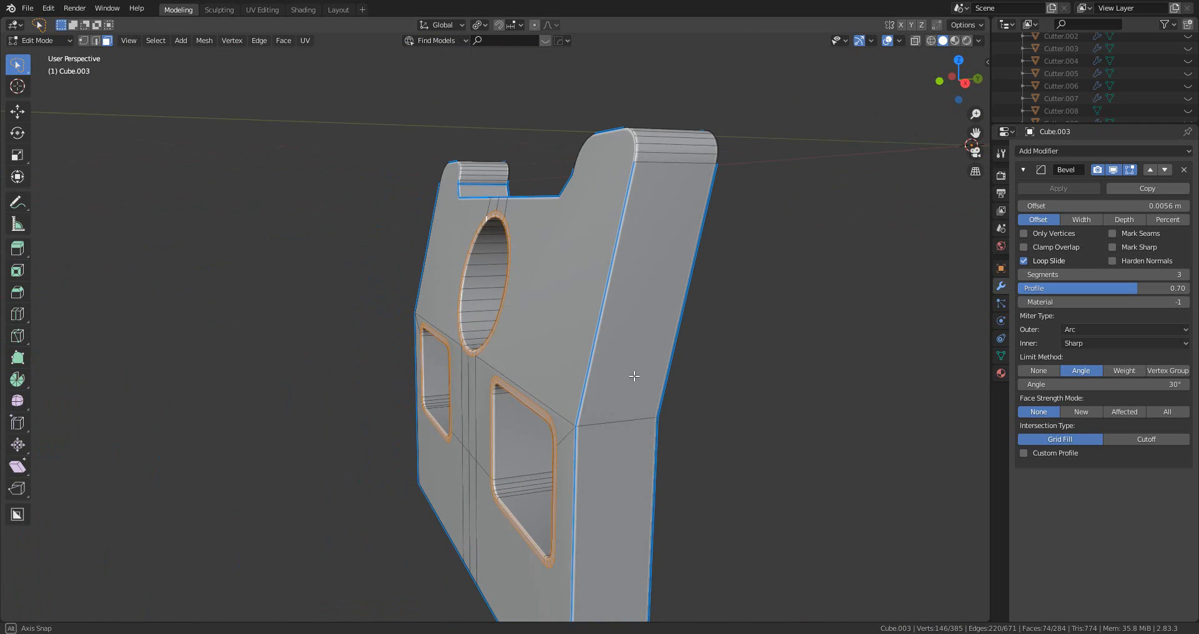
key(e)
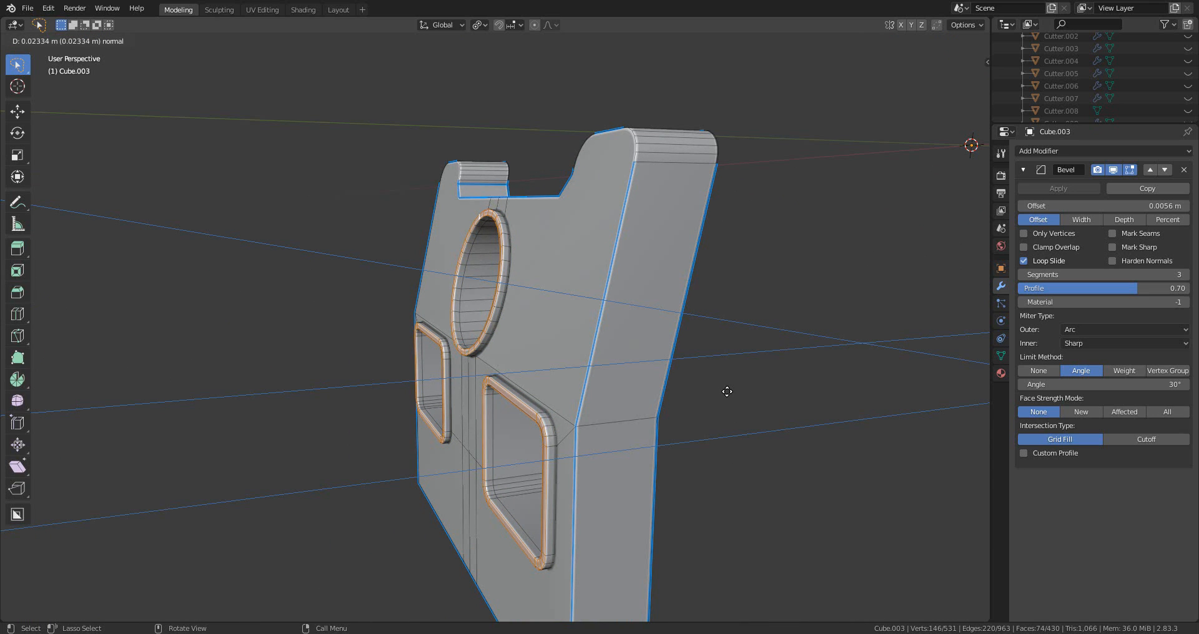
click(725, 392)
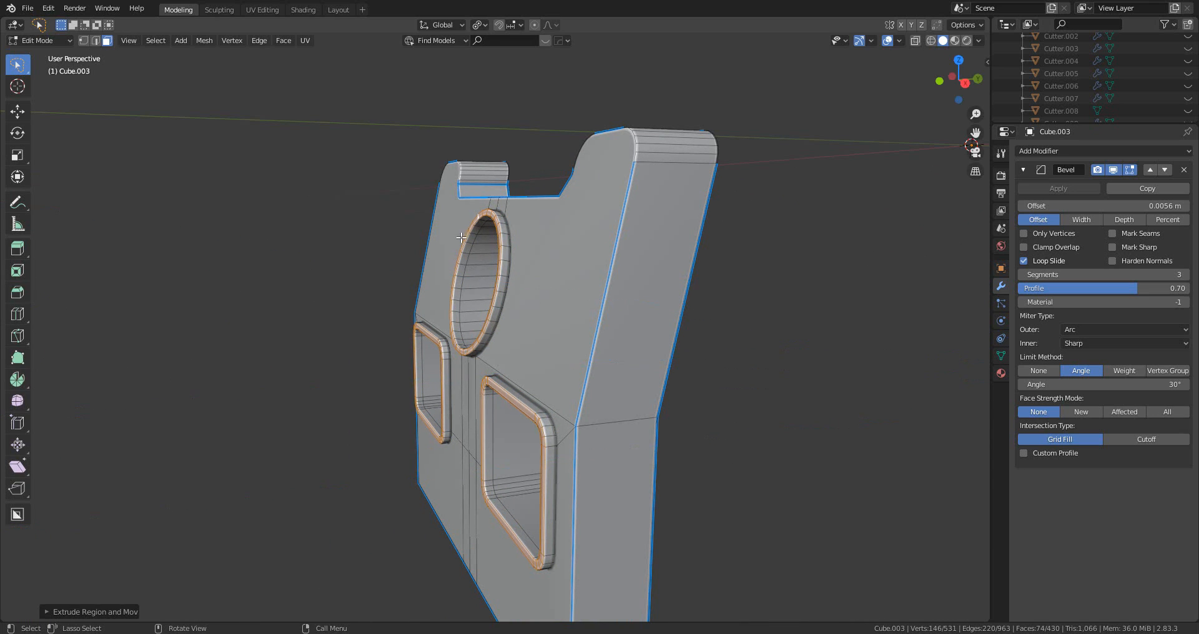
middle_drag(536, 319, 488, 213)
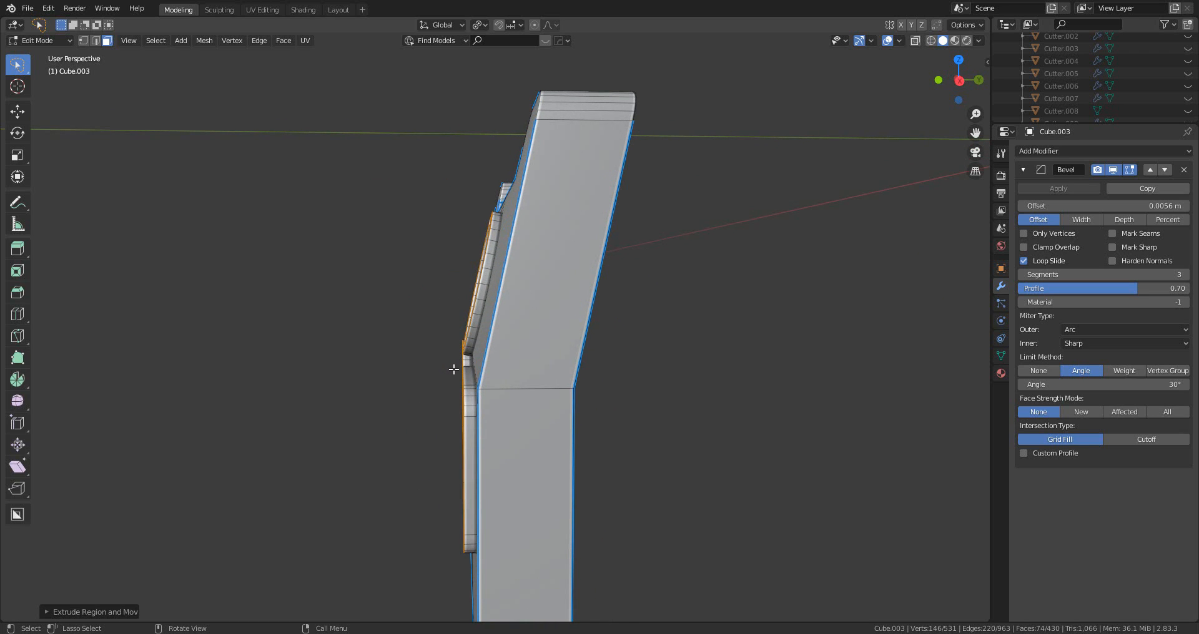
middle_drag(475, 404, 605, 417)
key(Tab)
scroll(688, 443, up, 1)
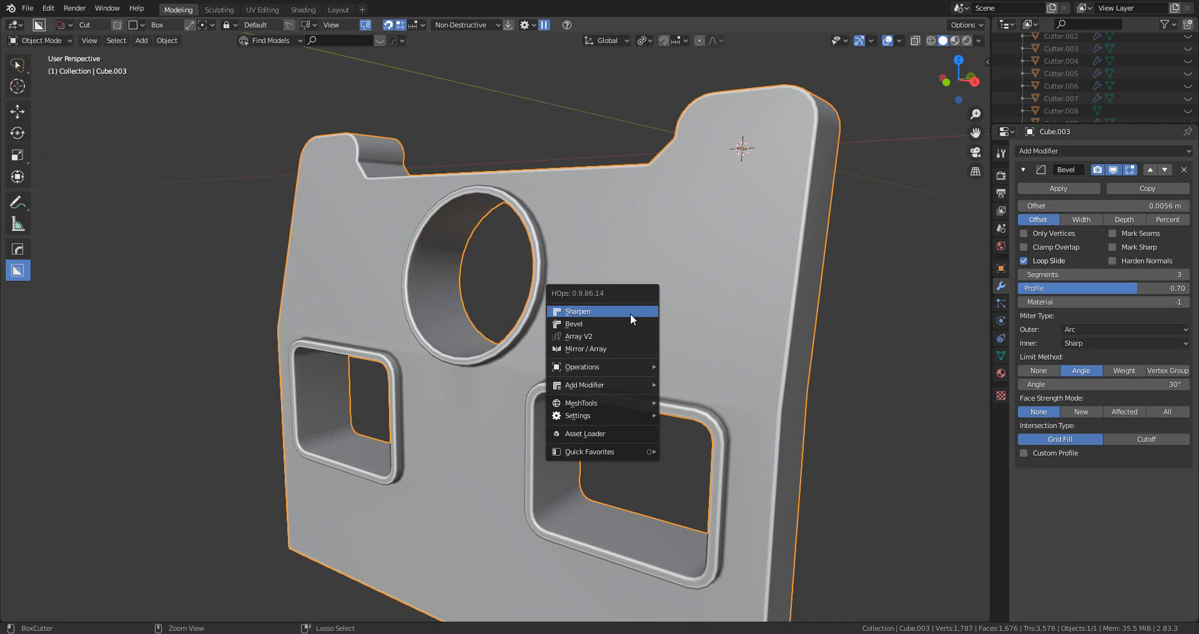
- Sharpen the plate with HardOps and set its bevel width to 0.0037 m
click(631, 313)
key(q)
click(627, 326)
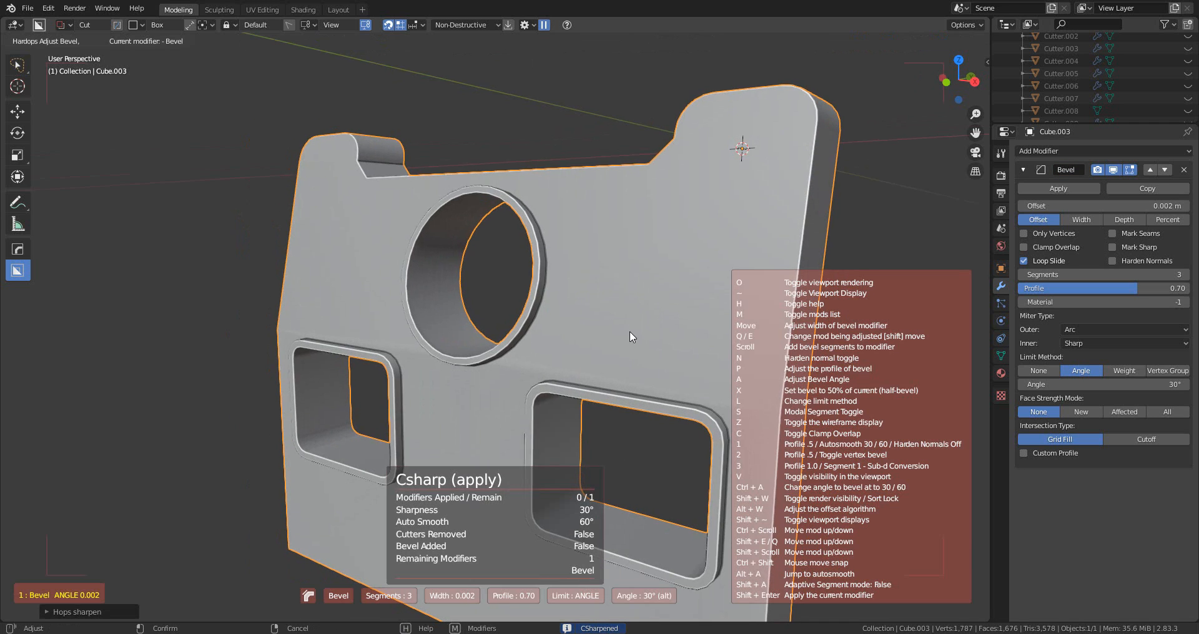
click(618, 329)
scroll(622, 351, down, 5)
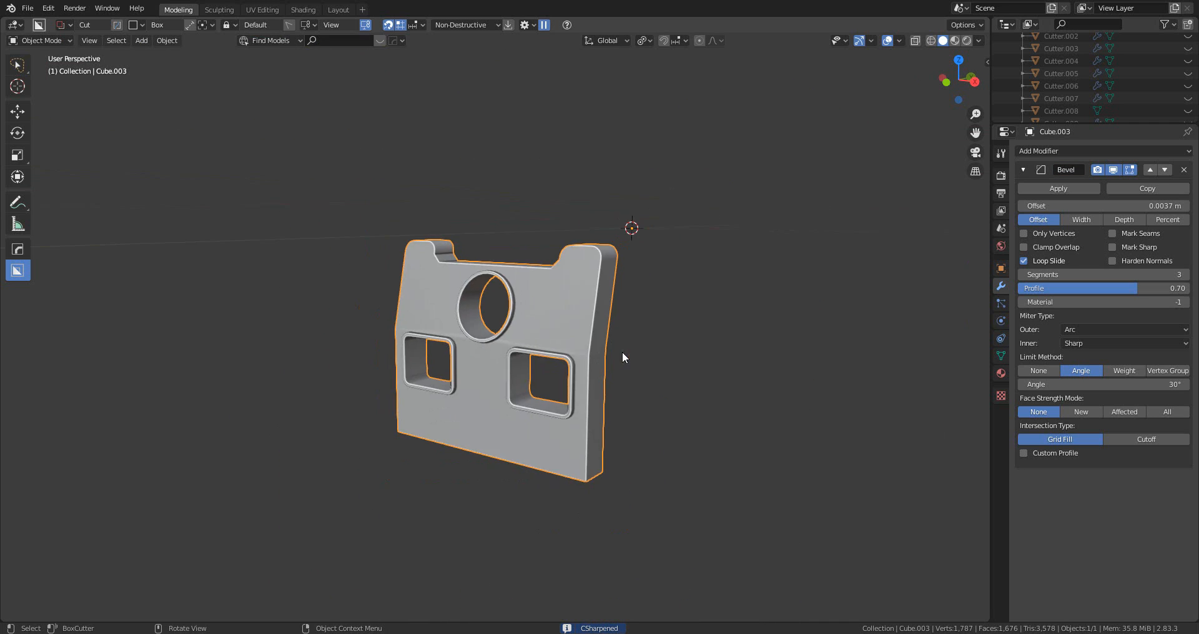
middle_drag(622, 351, 620, 295)
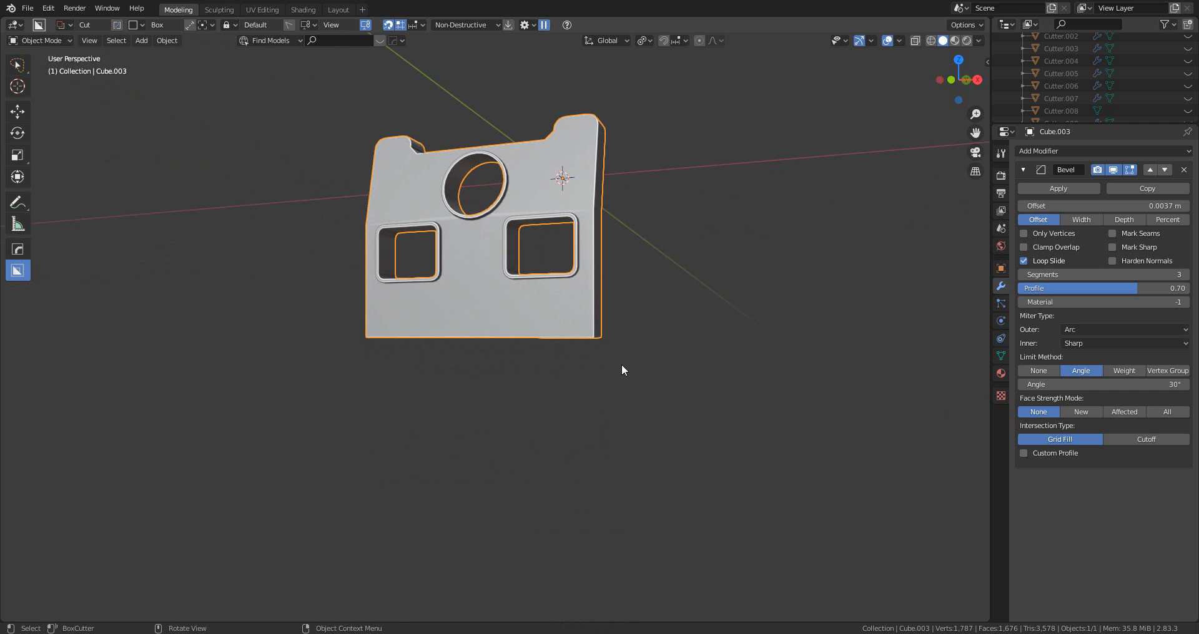
- Leave the plate's isolated view, hide the cutter objects, enlarge the viewport and clear the selection
scroll(621, 368, up, 5)
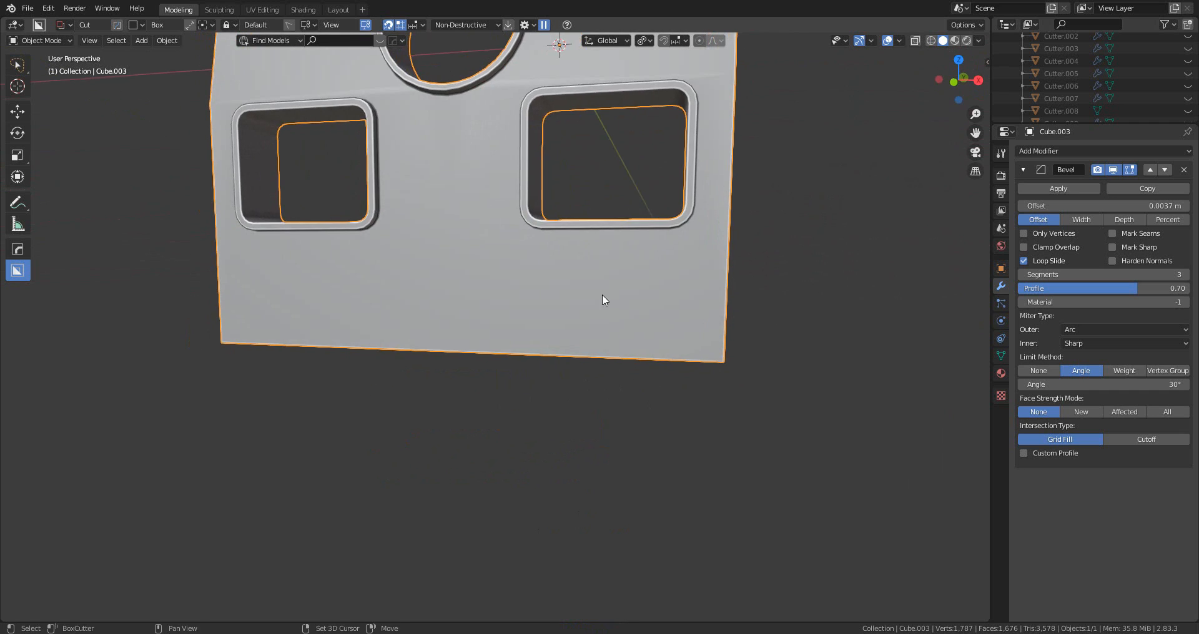
scroll(593, 368, down, 3)
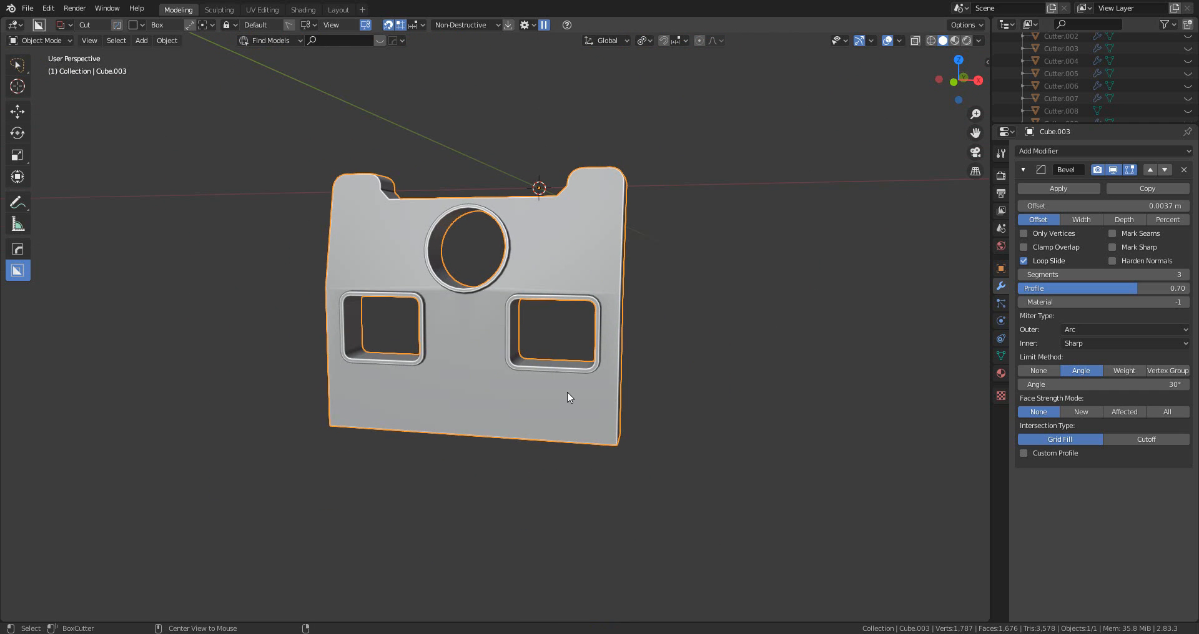
key(KP_Divide)
scroll(1137, 96, down, 4)
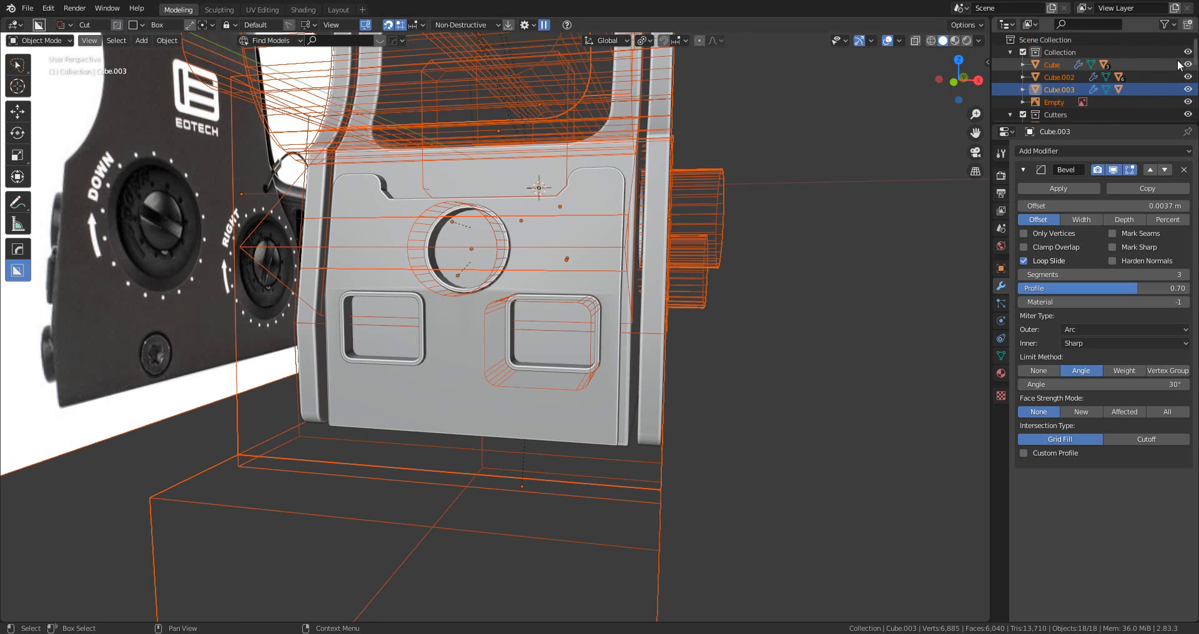
click(1188, 65)
scroll(770, 249, down, 2)
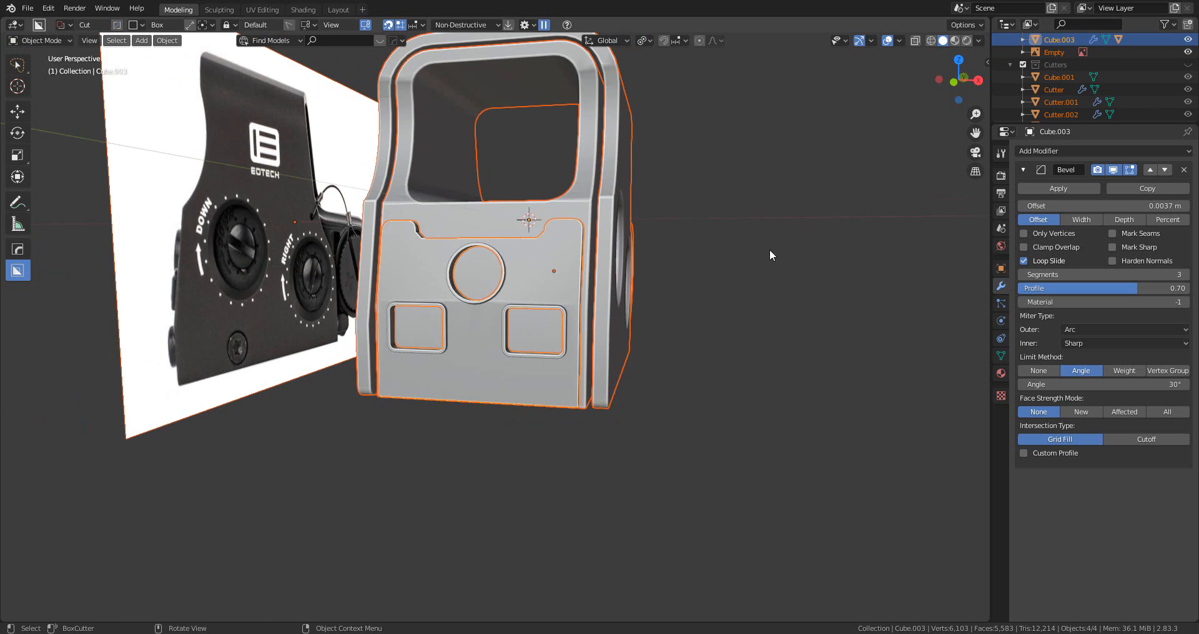
middle_drag(770, 249, 625, 365)
key(ctrl+space)
click(797, 413)
scroll(715, 445, down, 2)
middle_drag(715, 446, 642, 373)
- Add a cylinder, rotate it 90° about the X axis, and scale it down to roughly button size
key(shift+a)
mouse_move(617, 264)
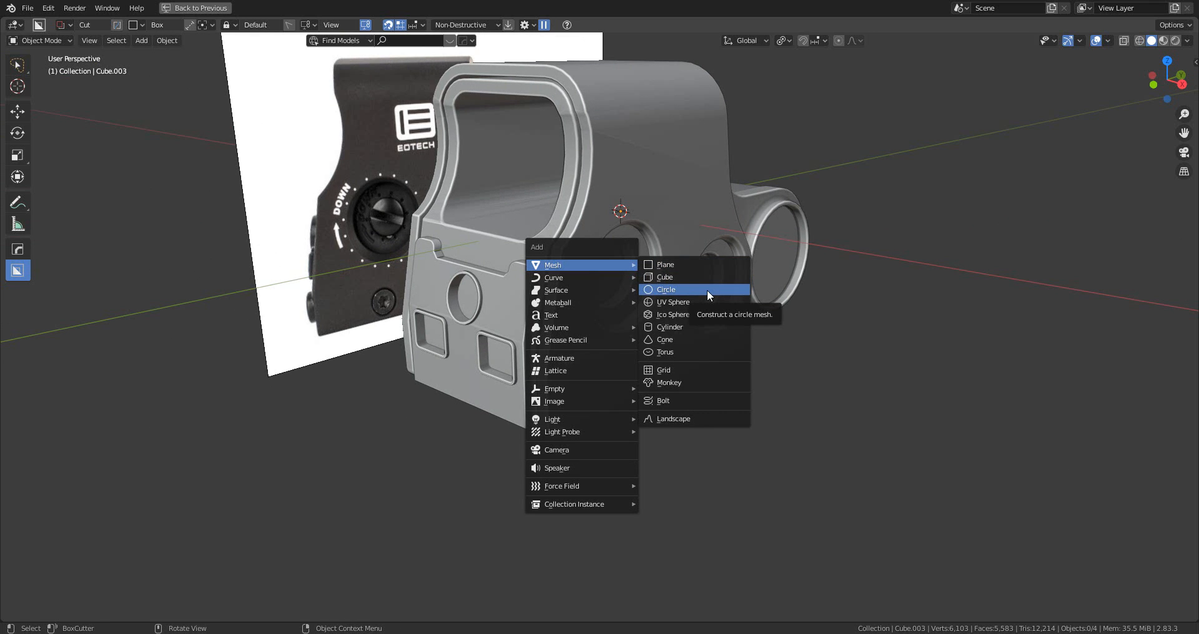
click(699, 325)
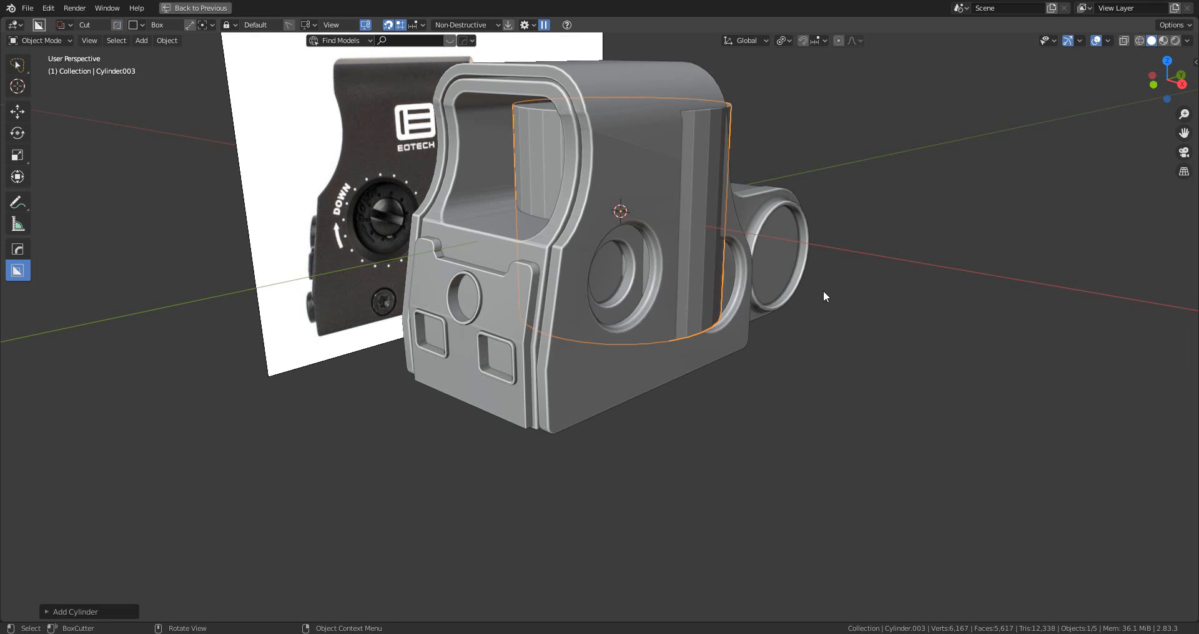
key(s)
click(692, 230)
text(r)
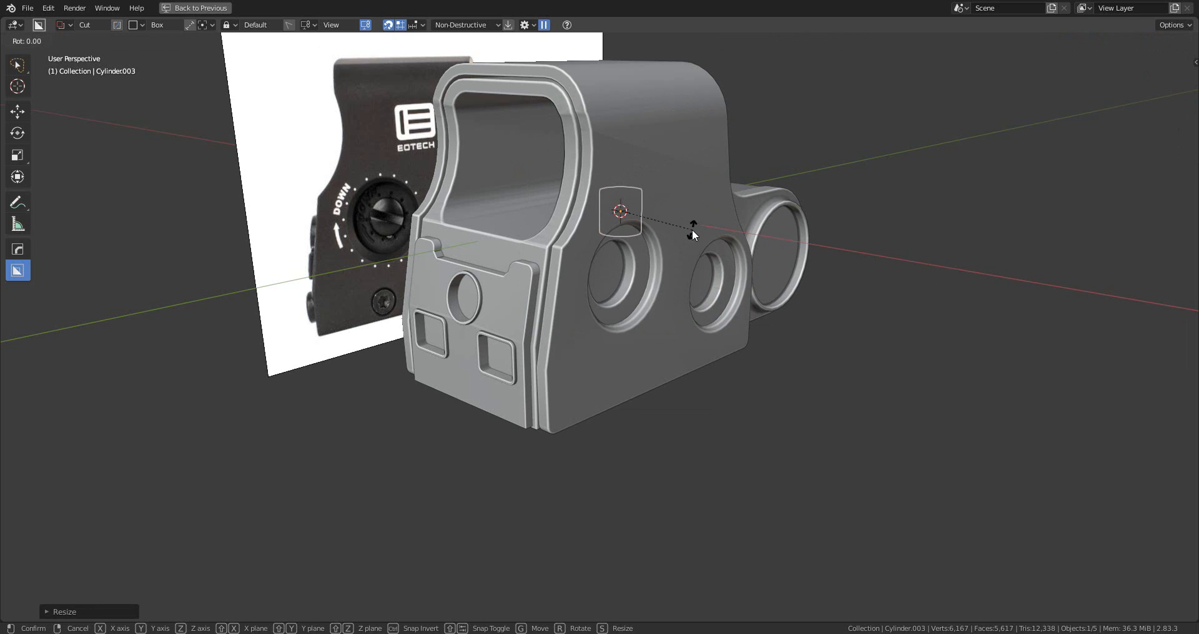
text(x90)
key(Return)
key(s)
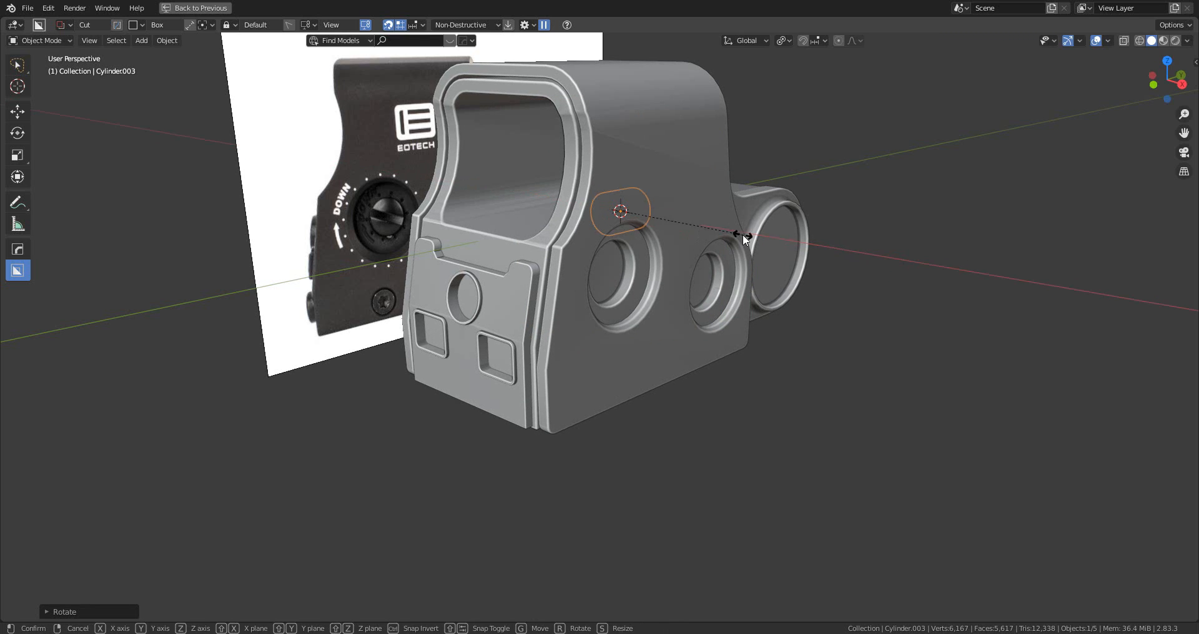
click(710, 229)
- Move the cylinder down about 0.44 m along Z onto the plate's round hole and enlarge it about 1.22 times
click(1155, 86)
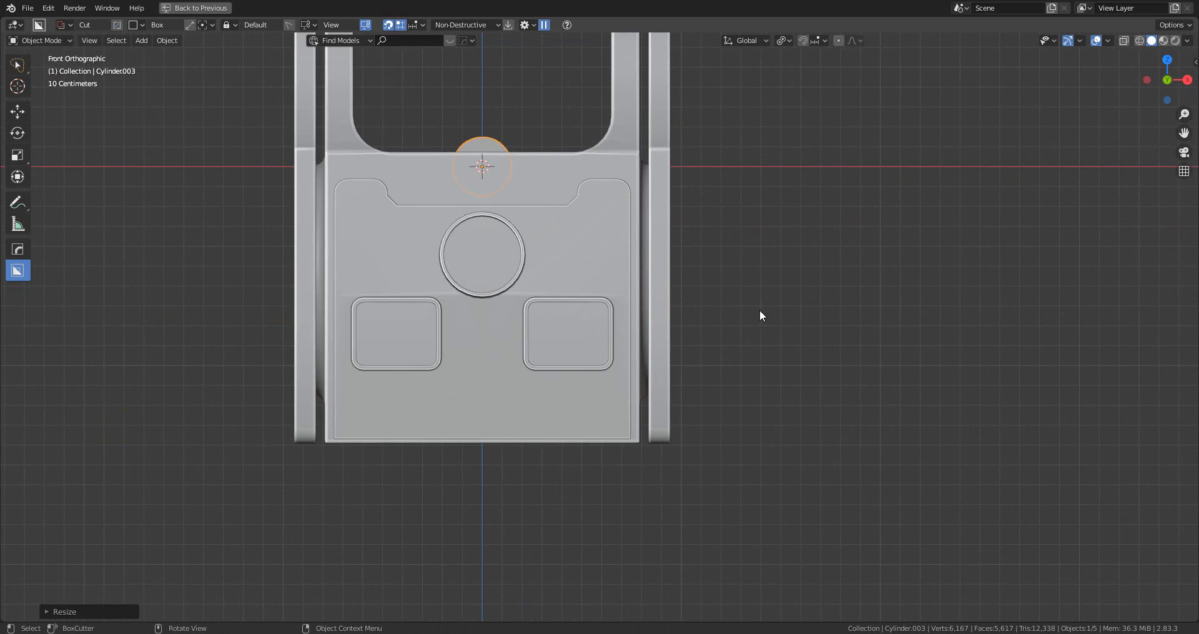
key(g)
key(z)
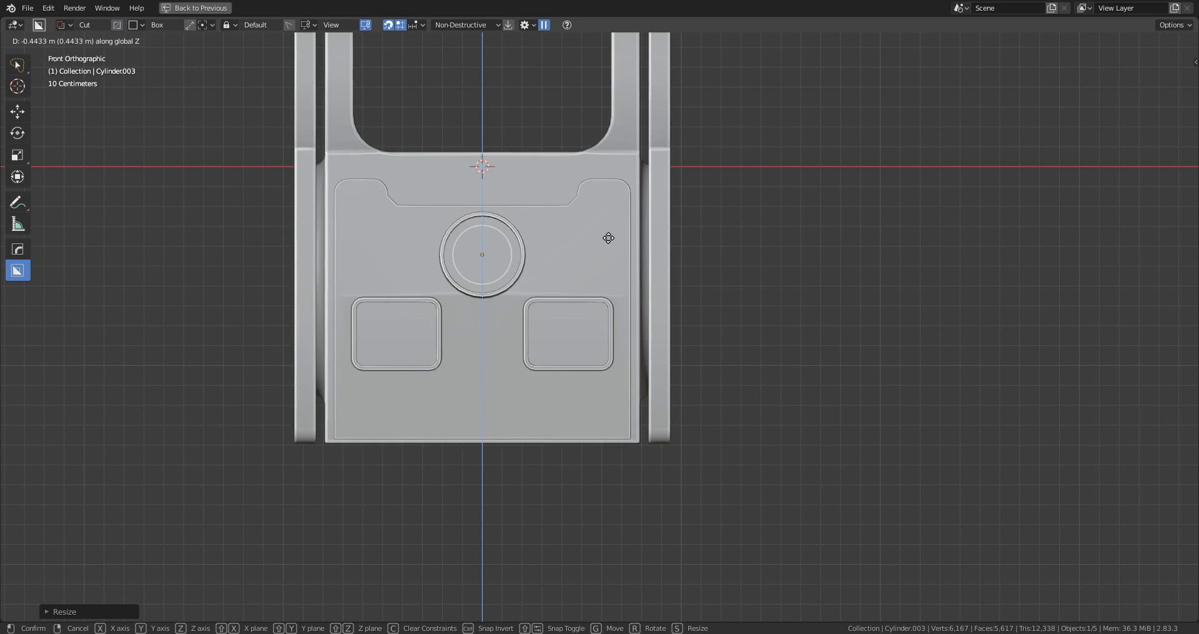
click(609, 233)
key(s)
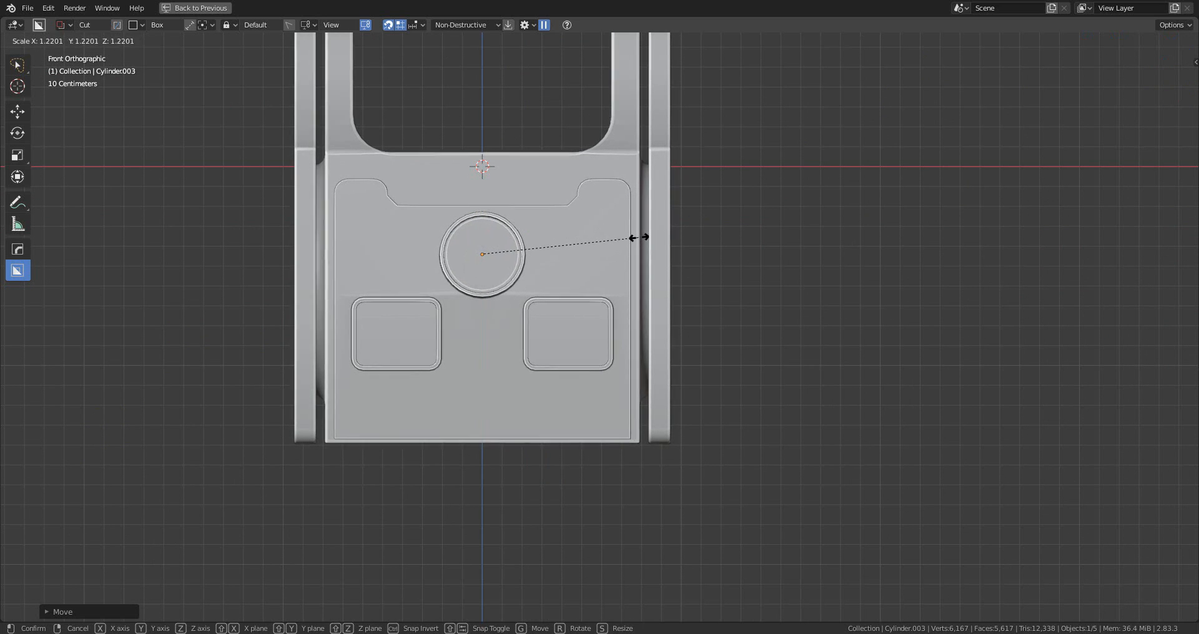
click(641, 238)
- Fine-tune the cylinder's height along Z to centre it inside the round hole
scroll(549, 260, up, 4)
scroll(634, 329, down, 2)
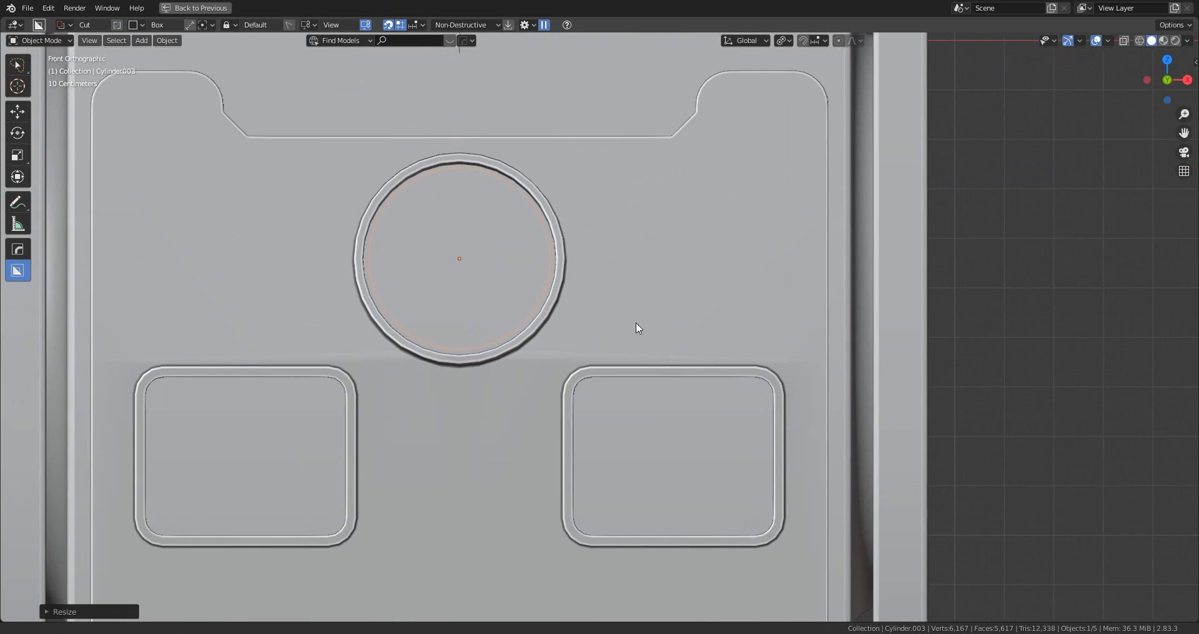
scroll(573, 345, up, 3)
shift+drag(555, 208, 732, 349)
shift+middle_drag(733, 349, 734, 350)
key(g)
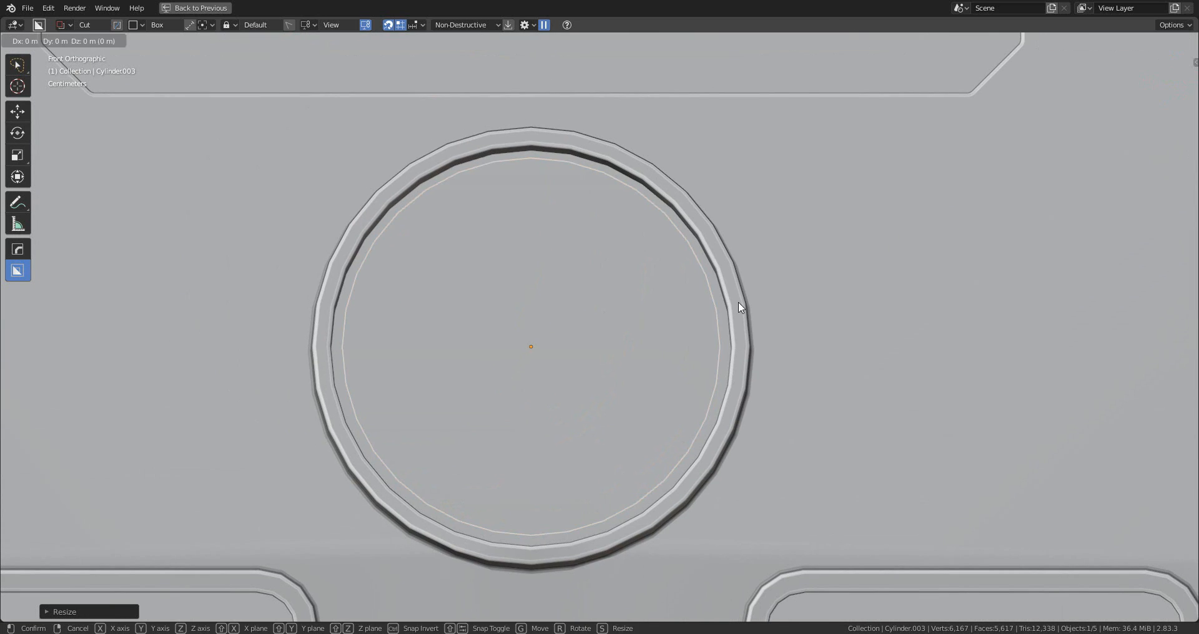
key(z)
click(742, 312)
scroll(746, 324, down, 6)
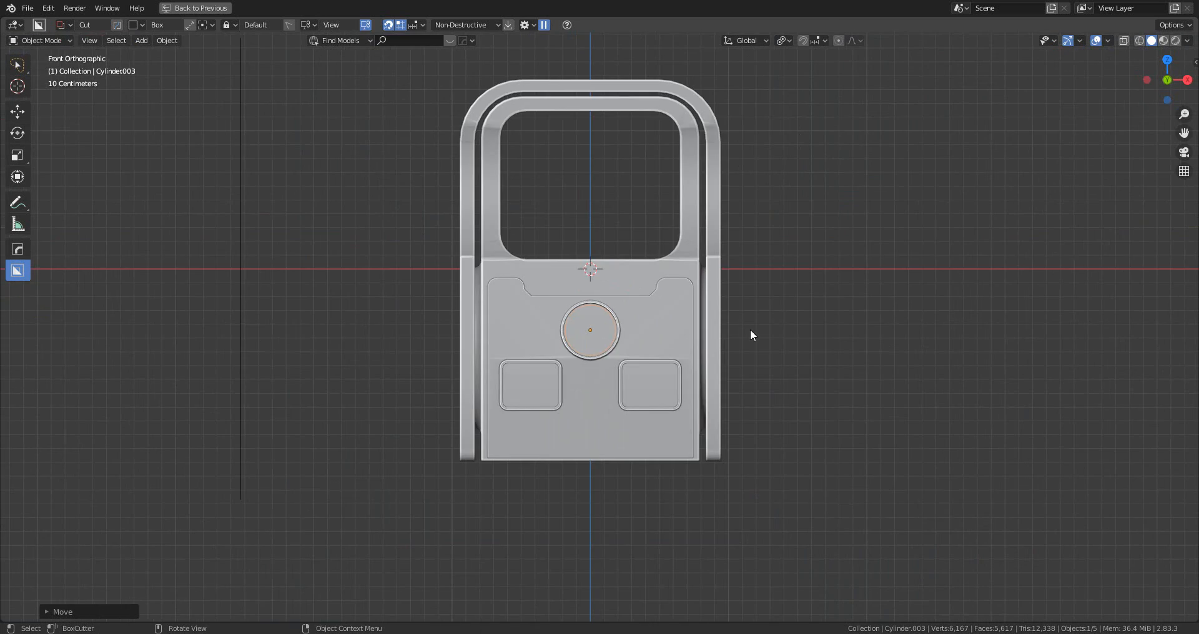
- Move the cylinder about -1.83 m along Y so that its end protrudes through the round hole
scroll(751, 329, up, 4)
middle_drag(751, 329, 650, 342)
key(g)
key(y)
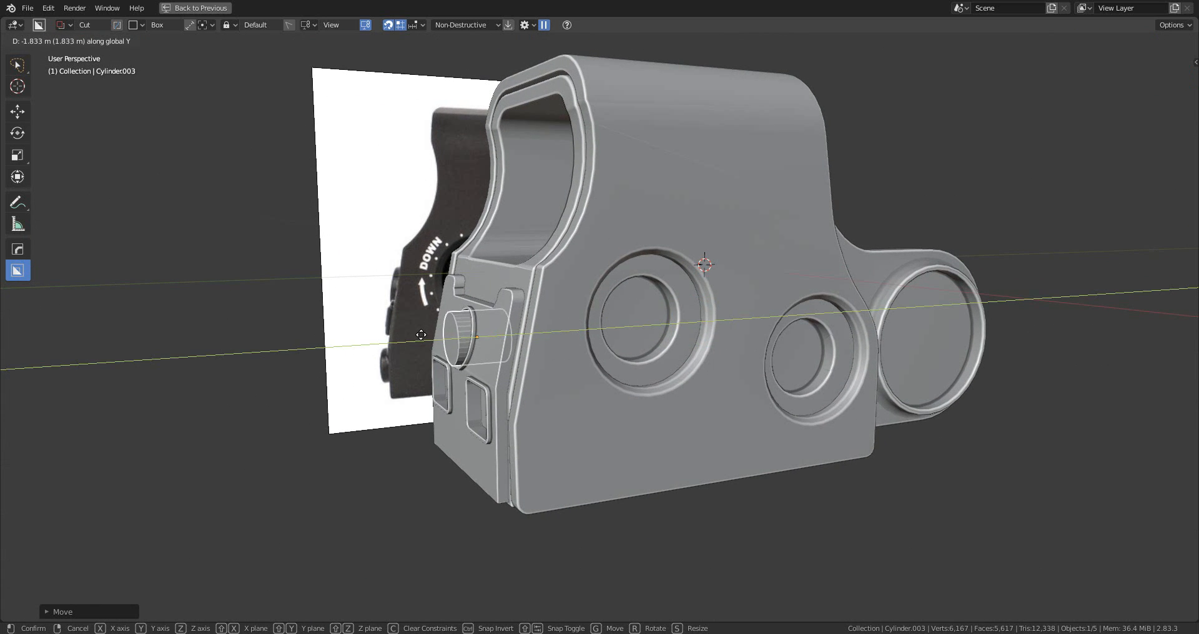
click(422, 333)
scroll(579, 337, up, 4)
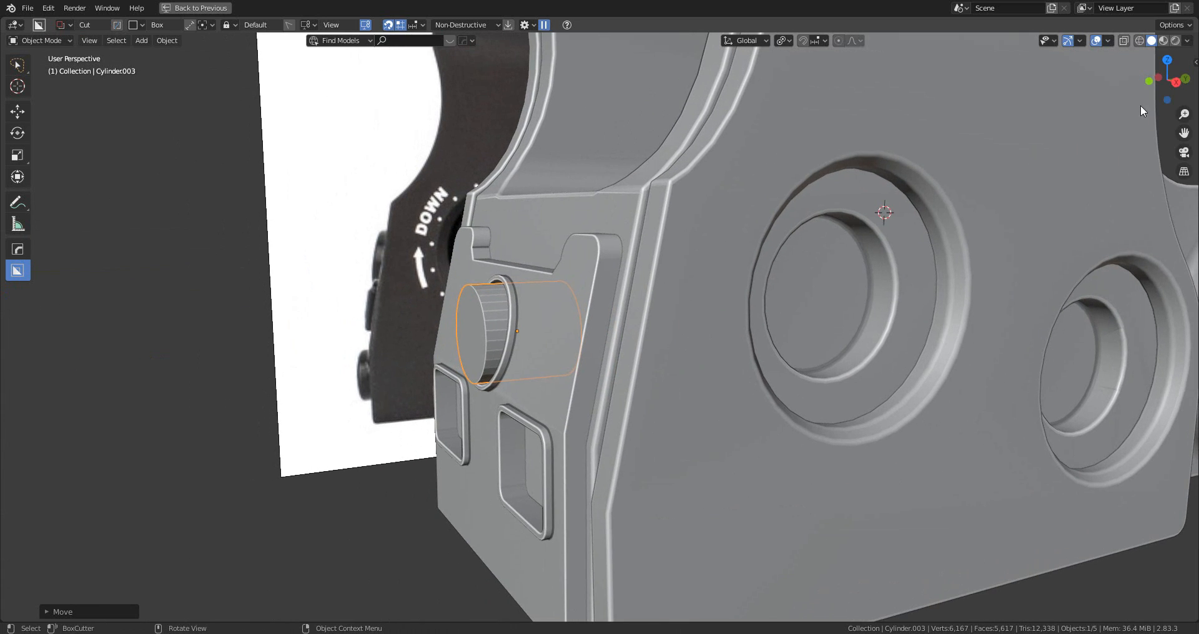
- In the side view, tilt the cylinder about 12.5° to match the plate's slope and nudge it into the round hole
click(1171, 82)
scroll(640, 302, up, 3)
key(r)
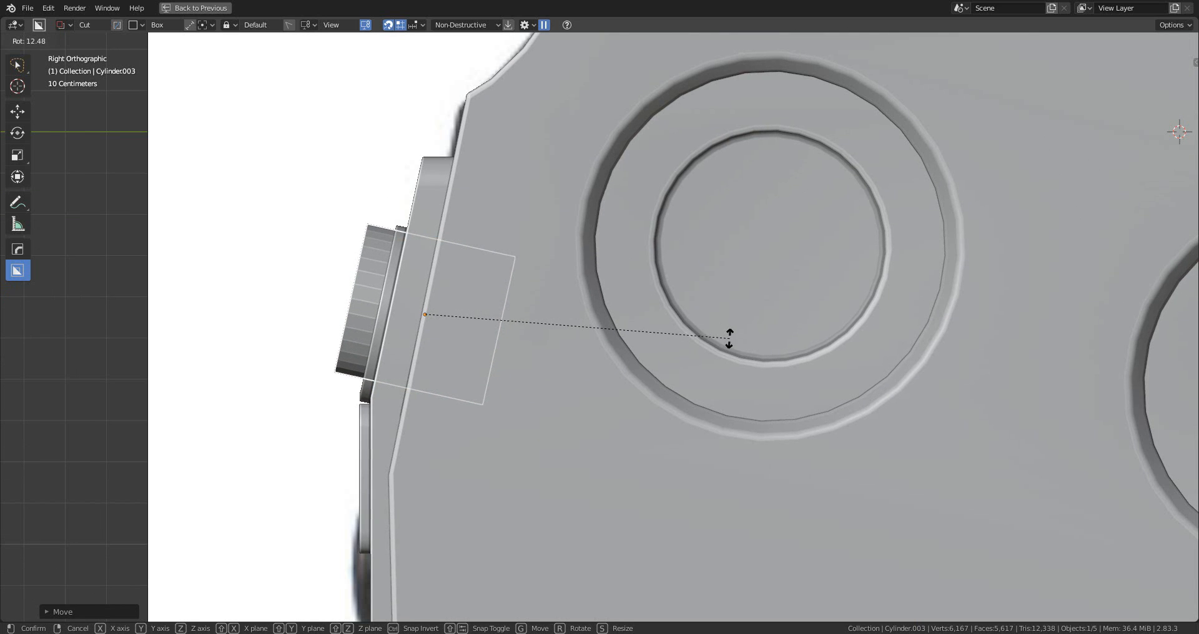
click(642, 312)
key(g)
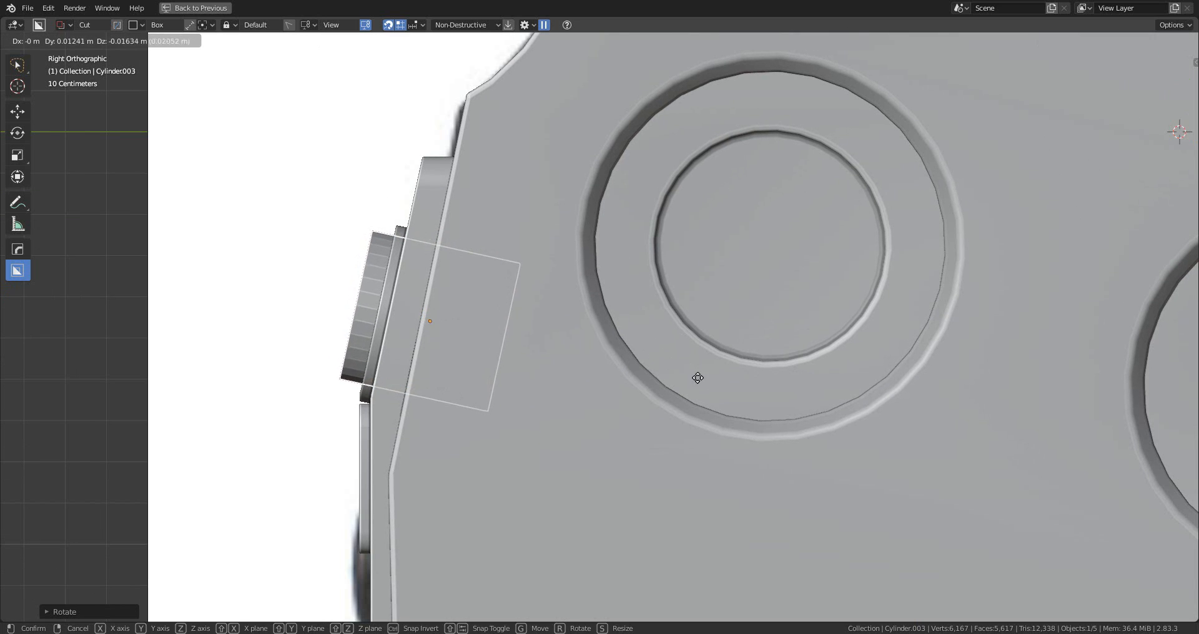
click(652, 369)
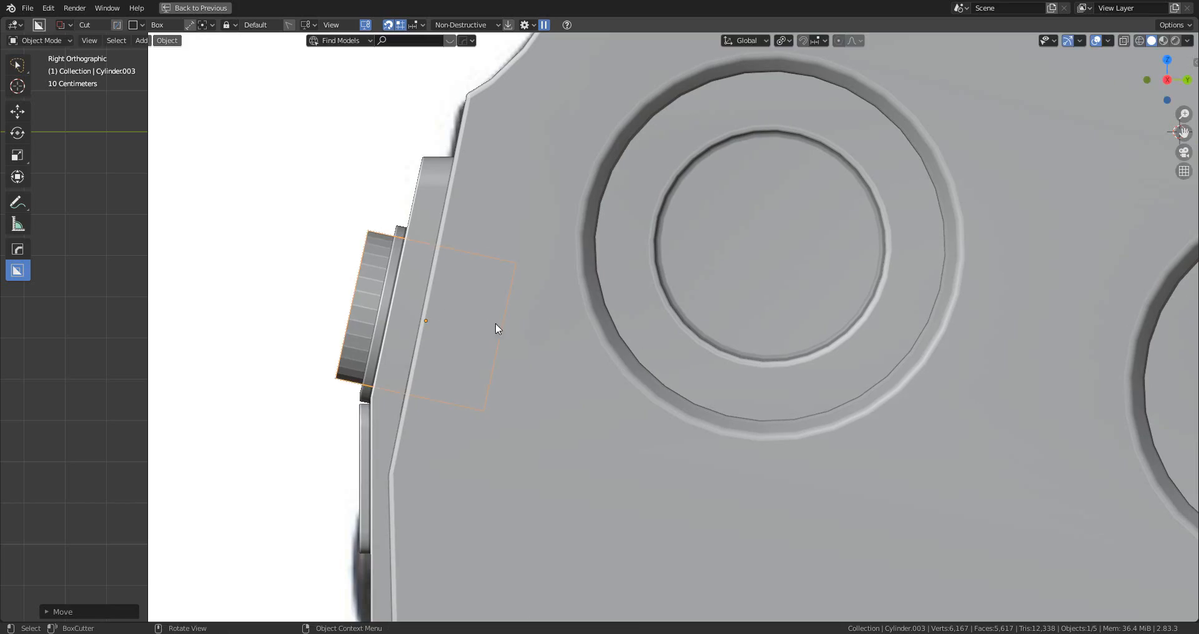
- Adjust the cylinder's size to fit the rim and slide it slightly deeper along its local Z axis
middle_drag(444, 326, 496, 337)
key(s)
click(657, 384)
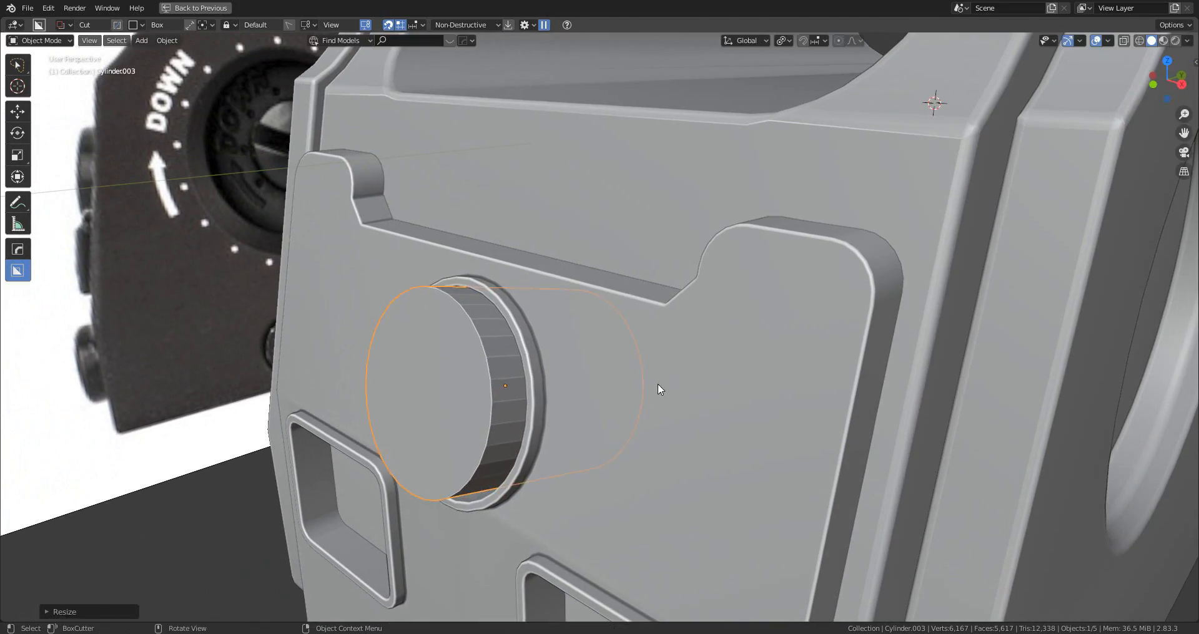
middle_drag(657, 383, 637, 383)
key(Tab)
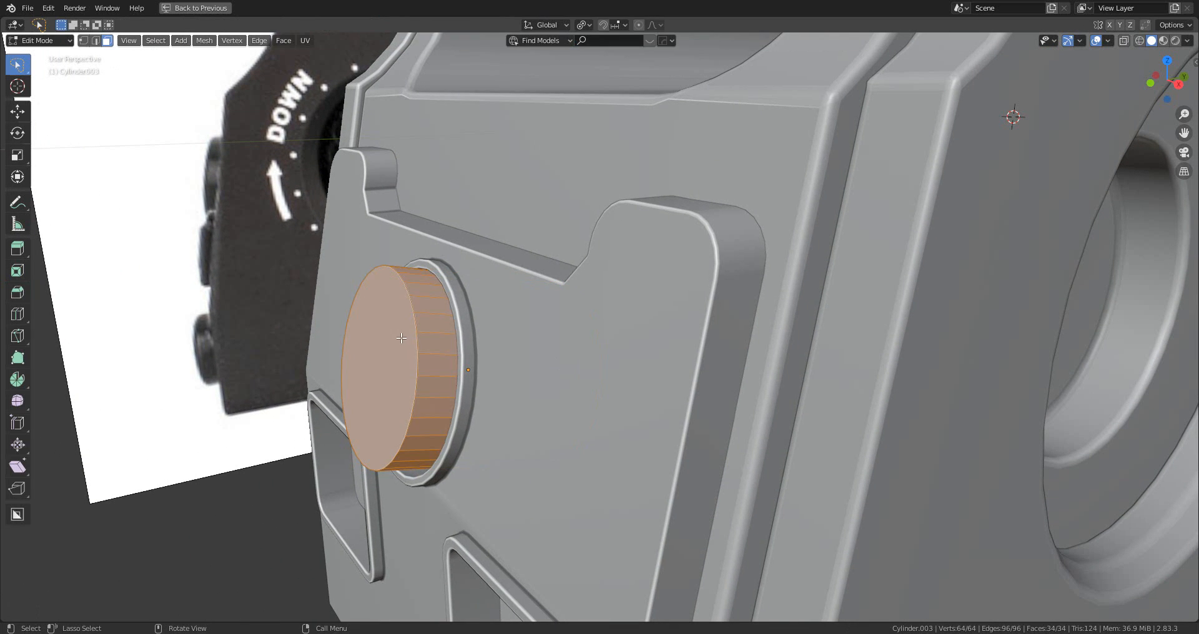
mouse_move(401, 339)
middle_down()
mouse_move(433, 343)
mouse_move(402, 343)
middle_up()
key(Tab)
key(g)
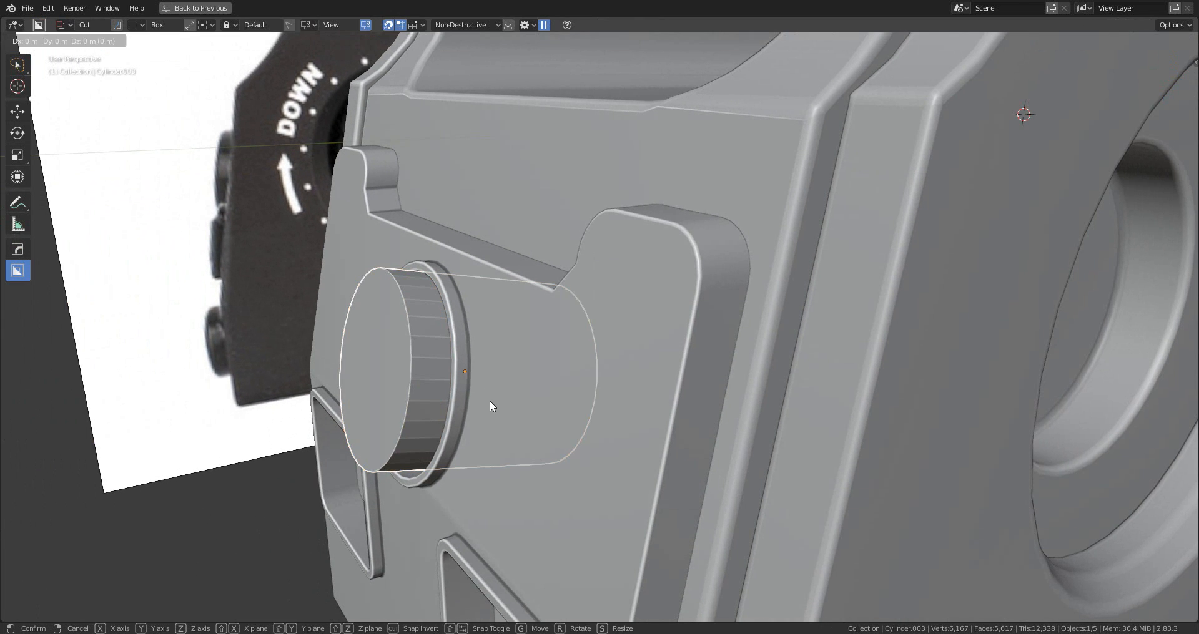
key(z)
key(z)
click(503, 402)
- Bevel the edge of the cylinder's outer cap about 0.157 m with 4 segments to form a rounded button
key(Tab)
middle_drag(433, 371, 464, 354)
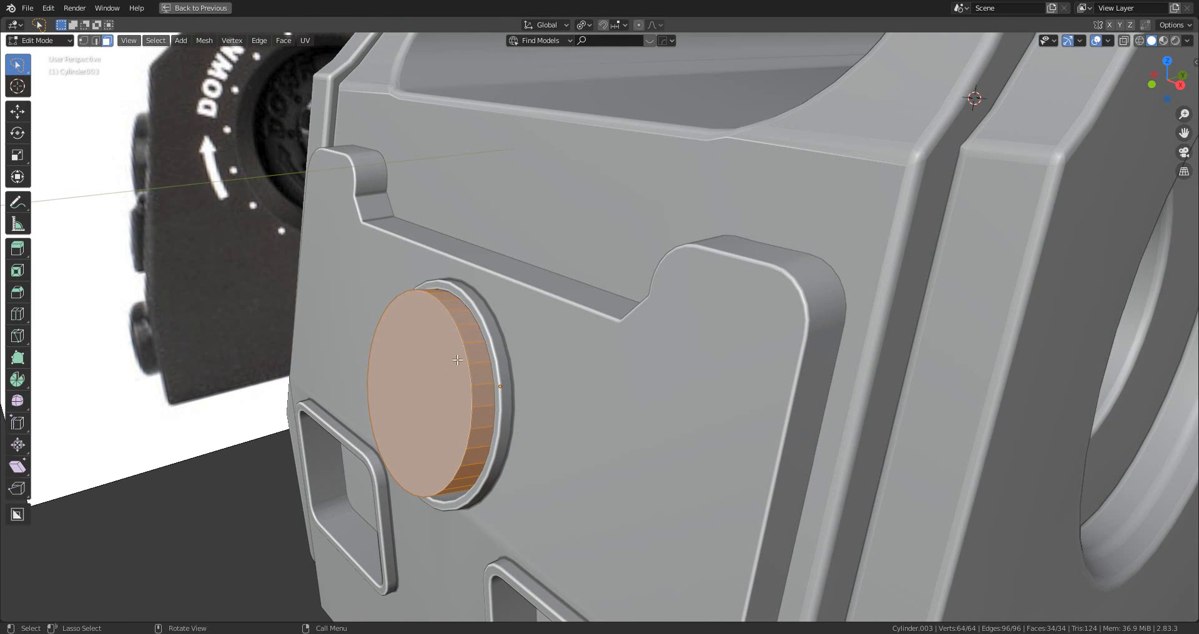
click(464, 354)
key(ctrl+l)
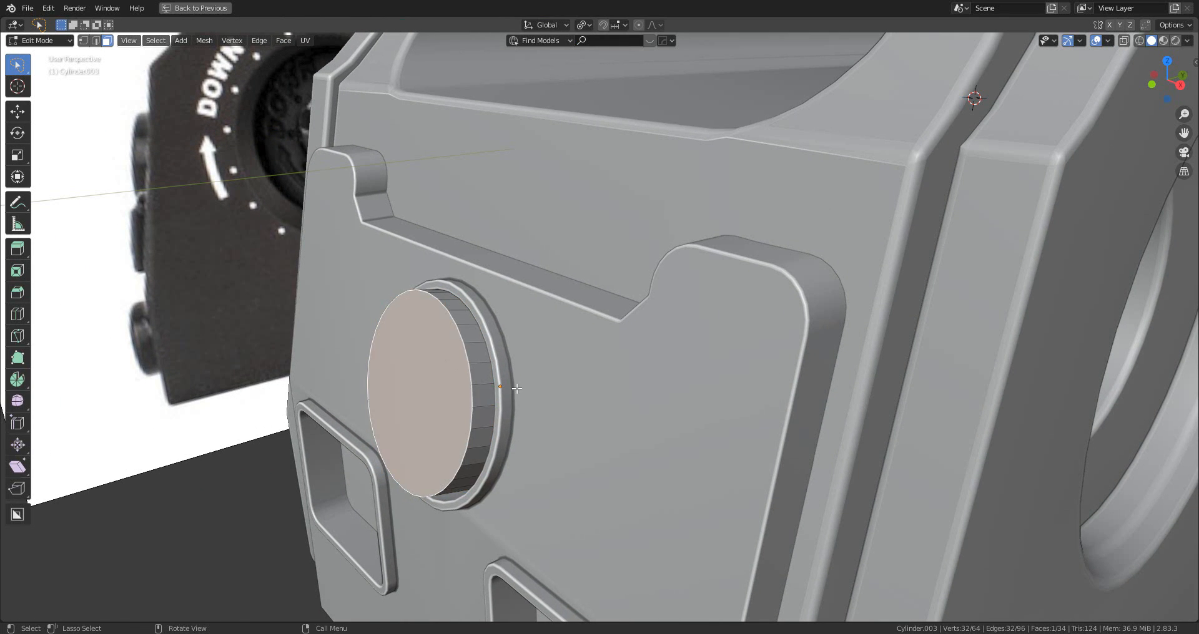
key(ctrl+b)
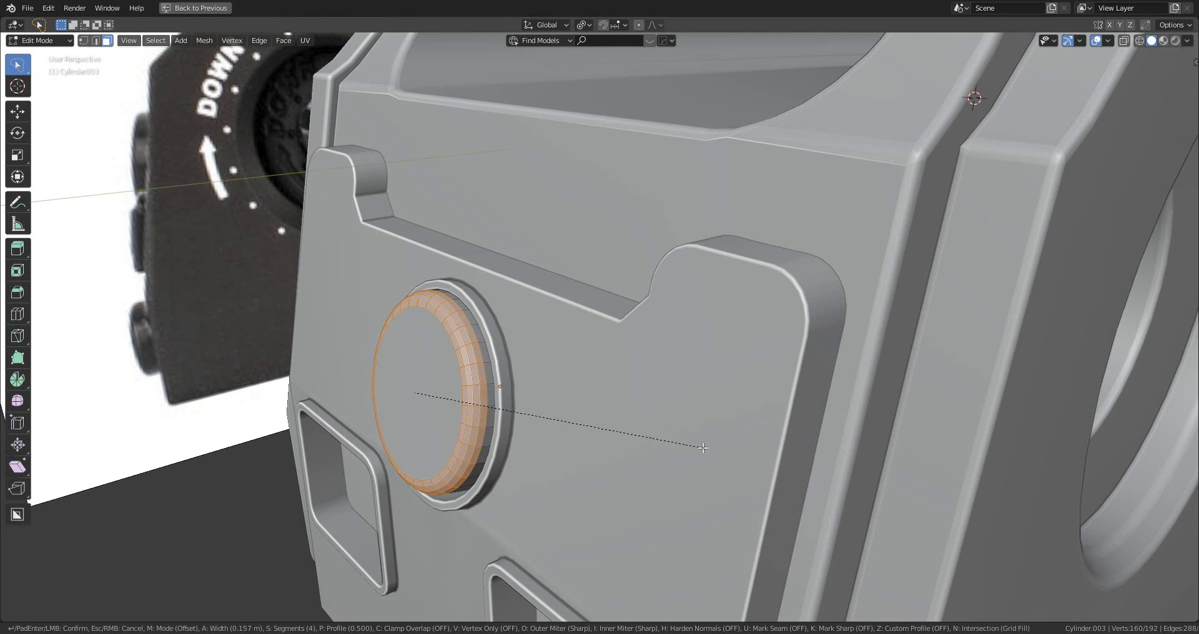
click(704, 448)
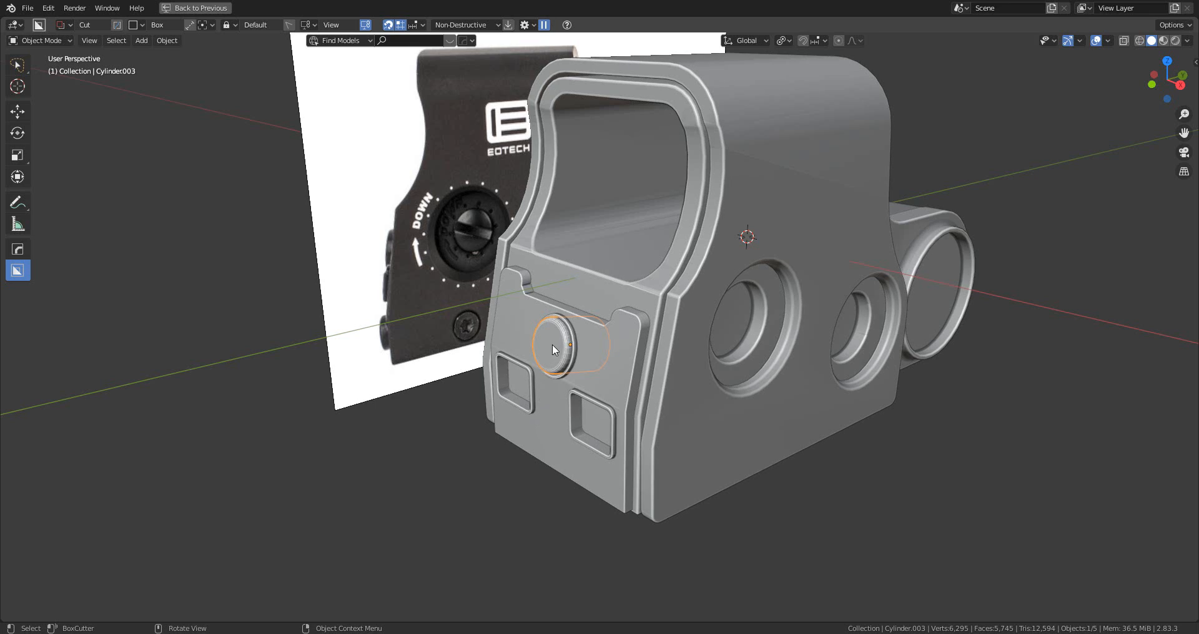
- Apply smooth shading to the round button and deselect it
right_click(552, 344)
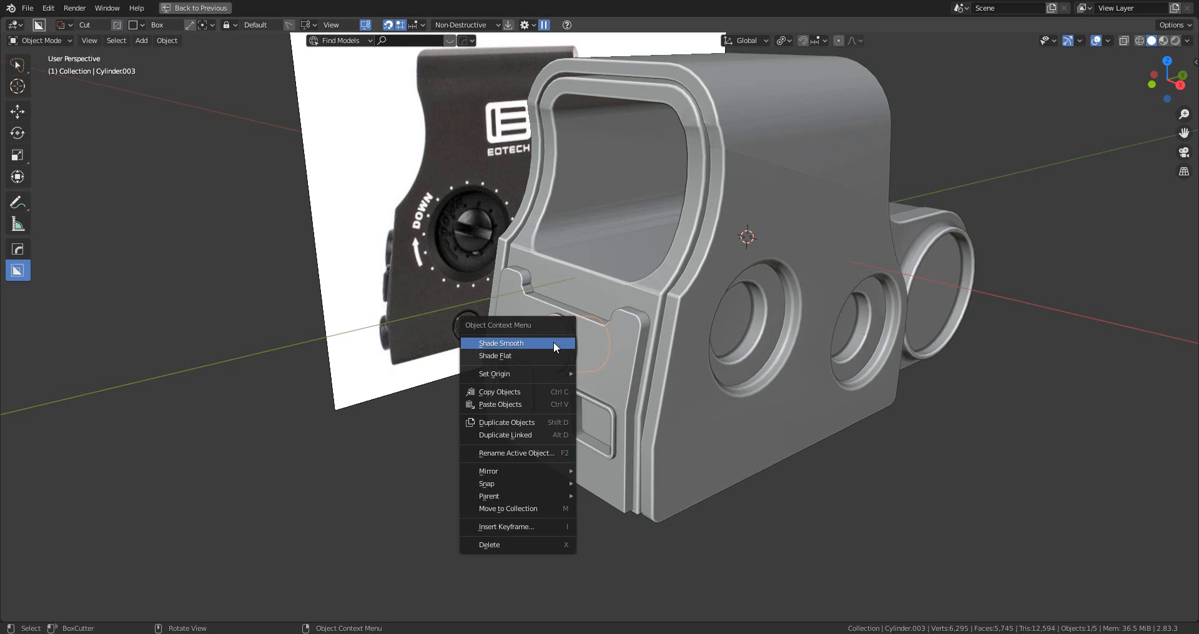
click(553, 343)
scroll(549, 368, up, 3)
middle_drag(548, 376, 633, 359)
click(1049, 357)
scroll(559, 396, down, 6)
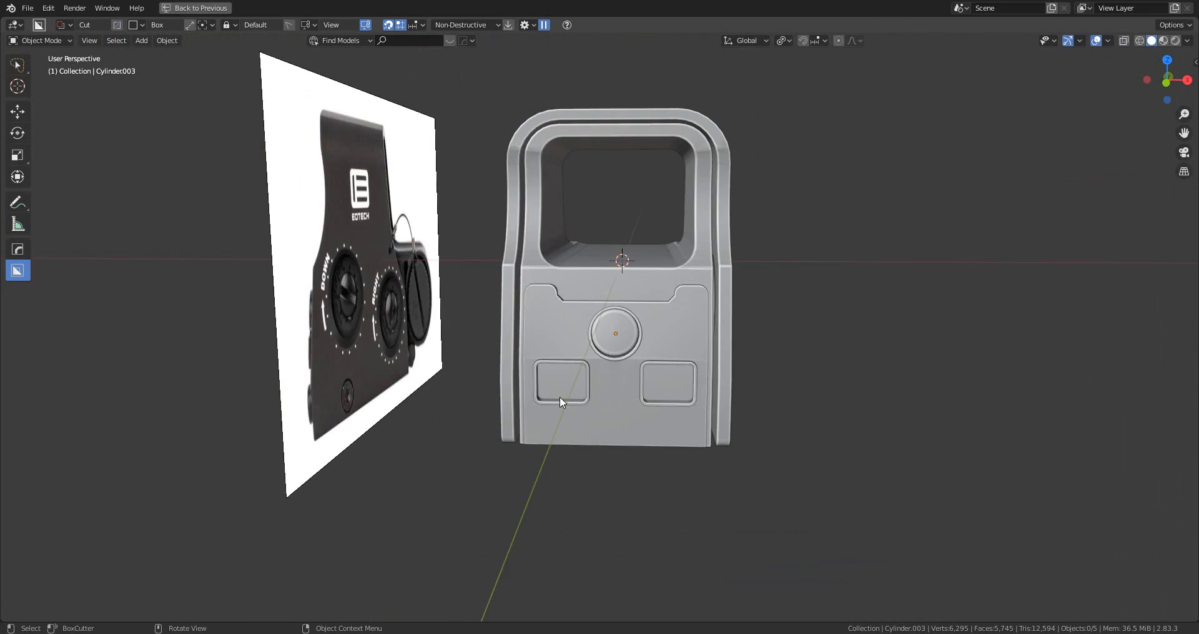
- Select the rear plate around the buttons and mirror it across the X axis with the HardOps mirror gizmo
mouse_move(559, 397)
middle_down()
mouse_move(623, 390)
mouse_move(514, 388)
mouse_move(553, 401)
middle_up()
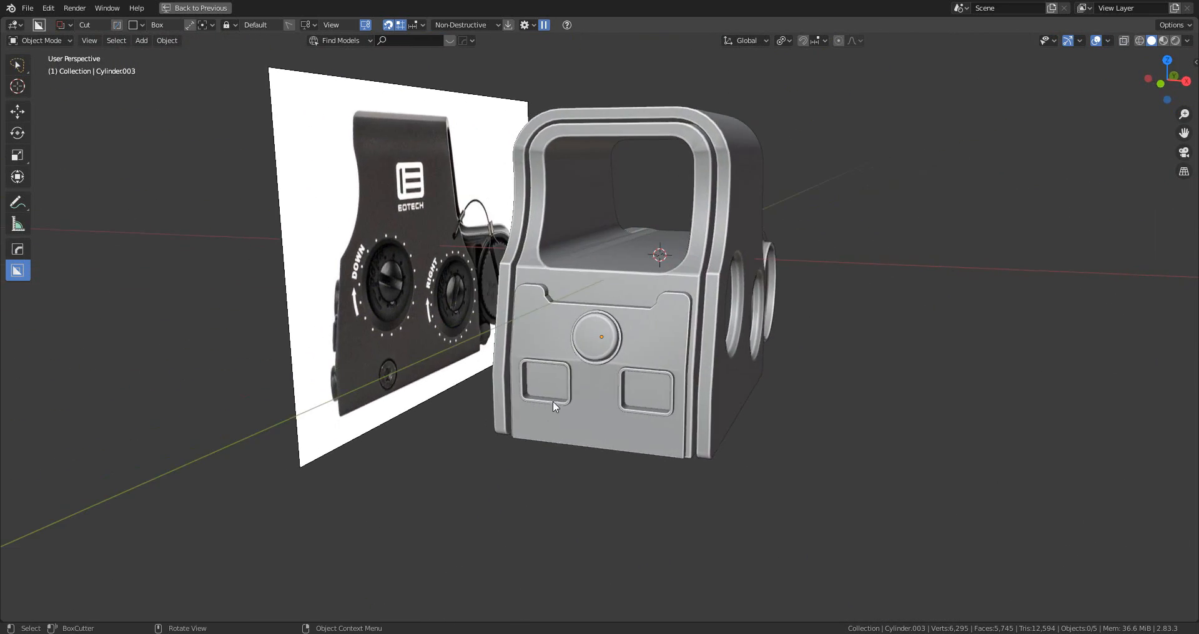
scroll(650, 430, up, 5)
shift+middle_drag(658, 432, 584, 301)
scroll(592, 425, up, 3)
key(Tab)
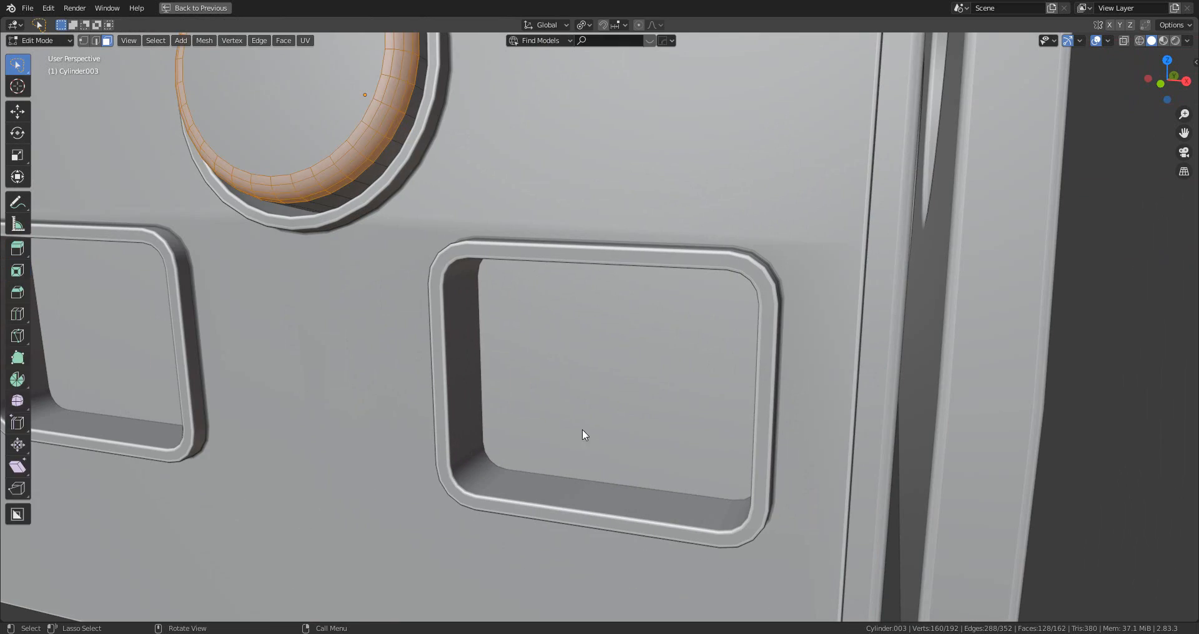
key(Tab)
click(459, 374)
key(Tab)
middle_drag(500, 388, 530, 379)
click(346, 293)
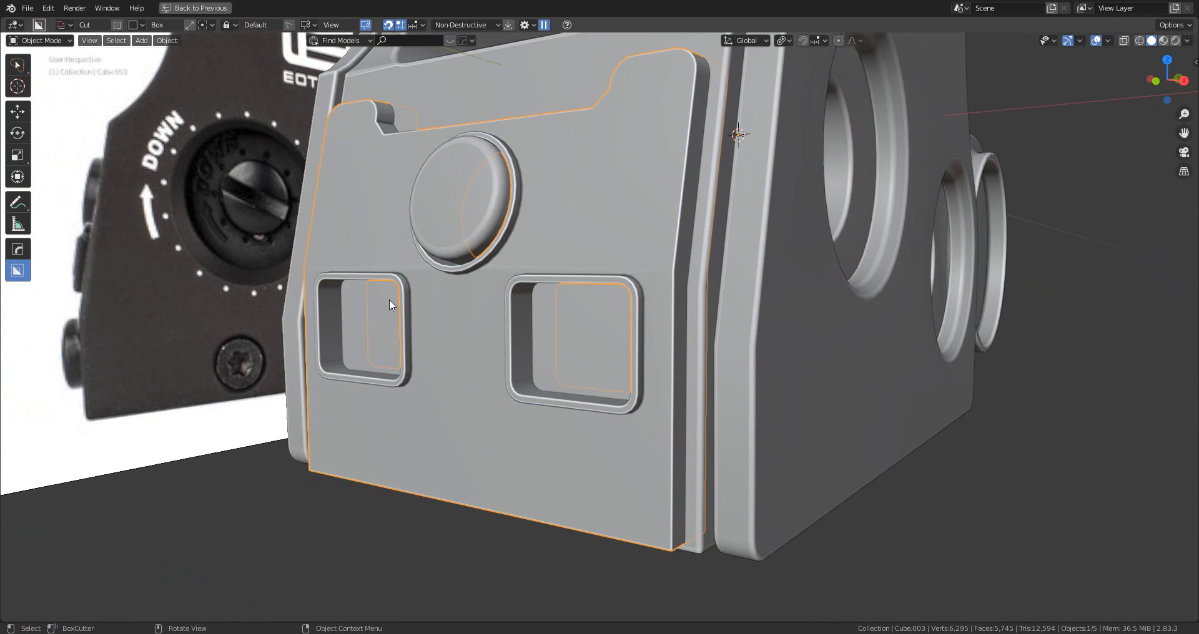
scroll(604, 302, down, 2)
middle_drag(605, 303, 657, 321)
key(alt+x)
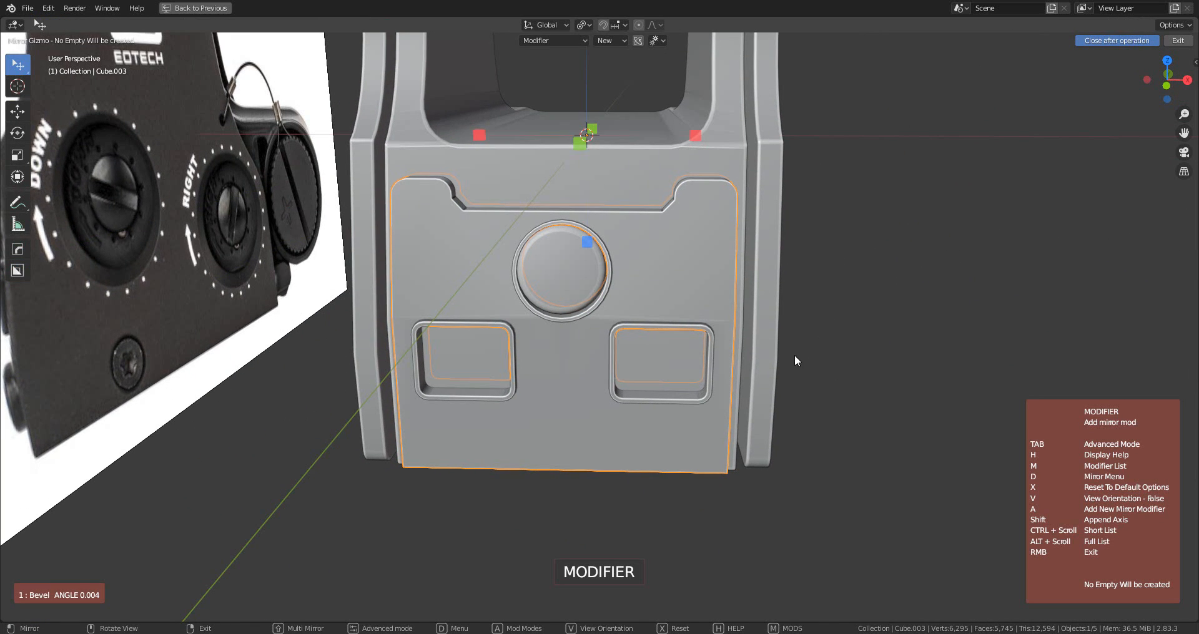
click(695, 138)
- Duplicate the inner edge loop of the rear plate's rectangular opening and move the copy outward along the Y axis
scroll(740, 380, up, 4)
middle_drag(740, 380, 683, 362)
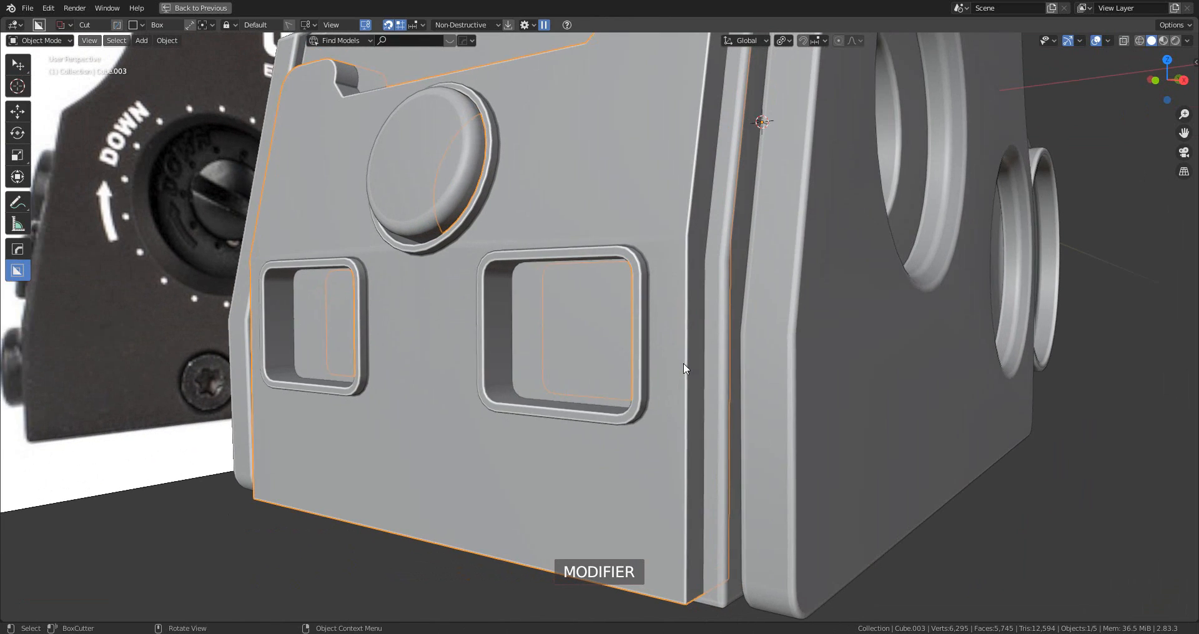
key(Tab)
scroll(496, 381, up, 3)
middle_drag(496, 381, 470, 268)
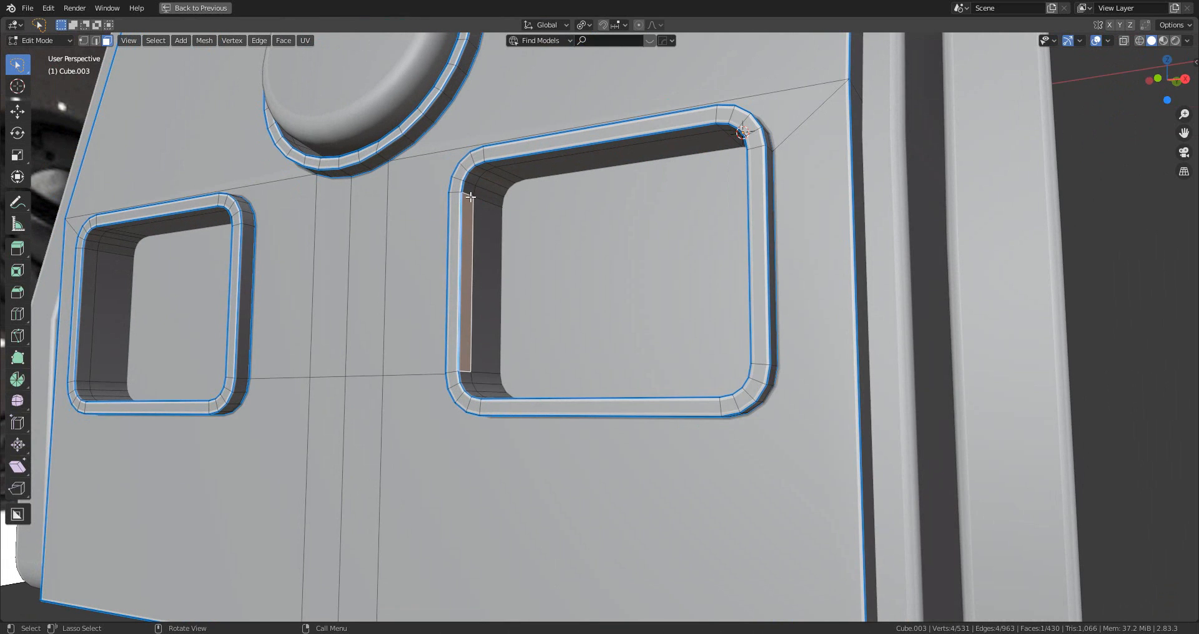
key(2)
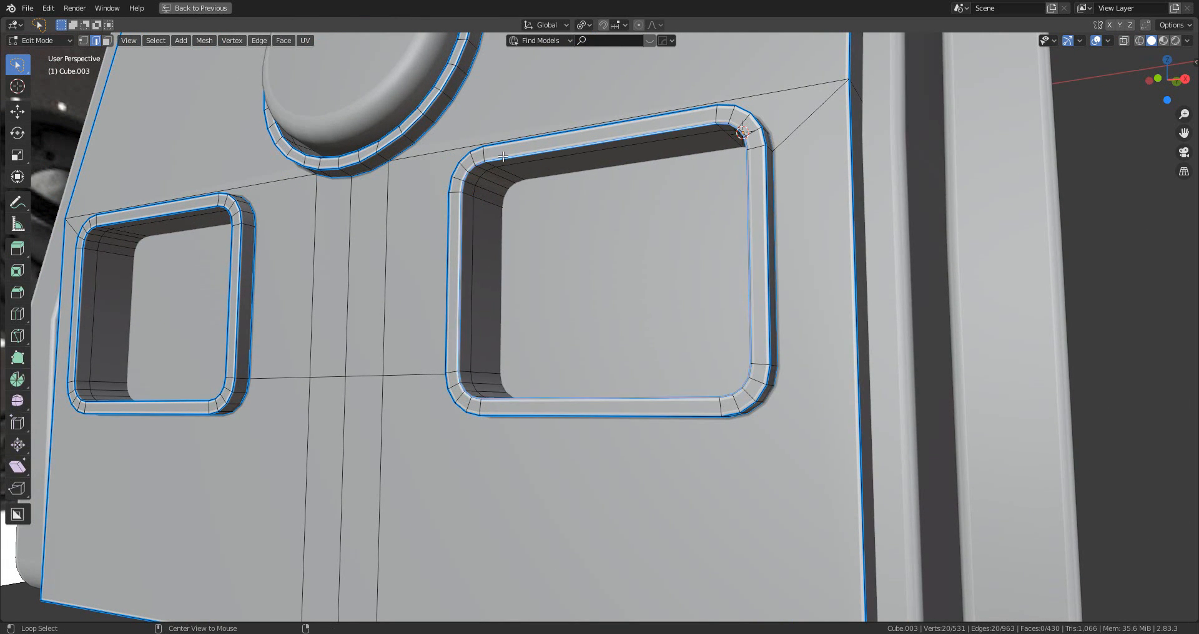
scroll(561, 289, down, 5)
middle_drag(561, 289, 677, 421)
key(shift+d)
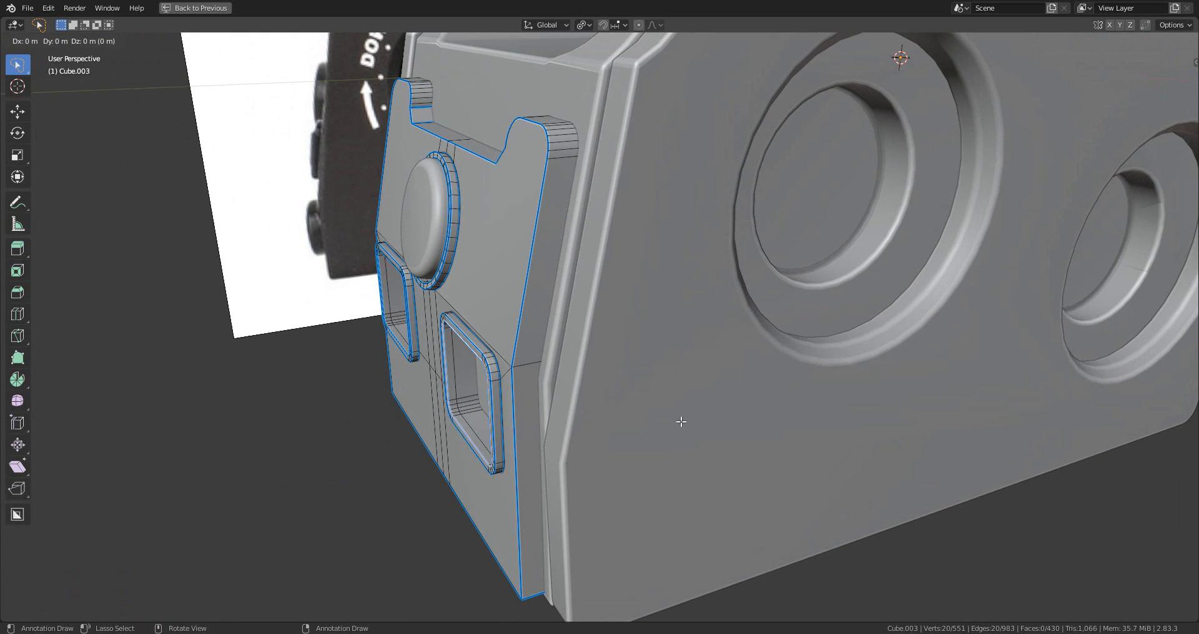
key(y)
click(624, 421)
- Separate the duplicated rounded-rectangle edge loop into its own object and return to object mode
key(KP_Decimal)
key(p)
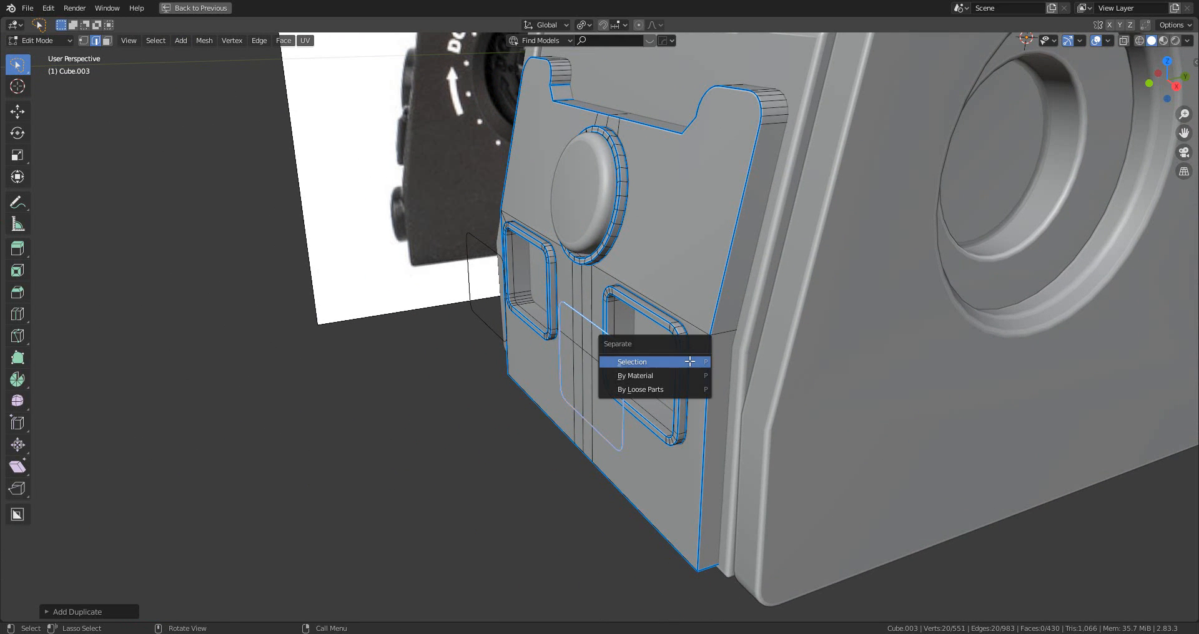
click(690, 362)
middle_drag(629, 362, 581, 379)
key(Tab)
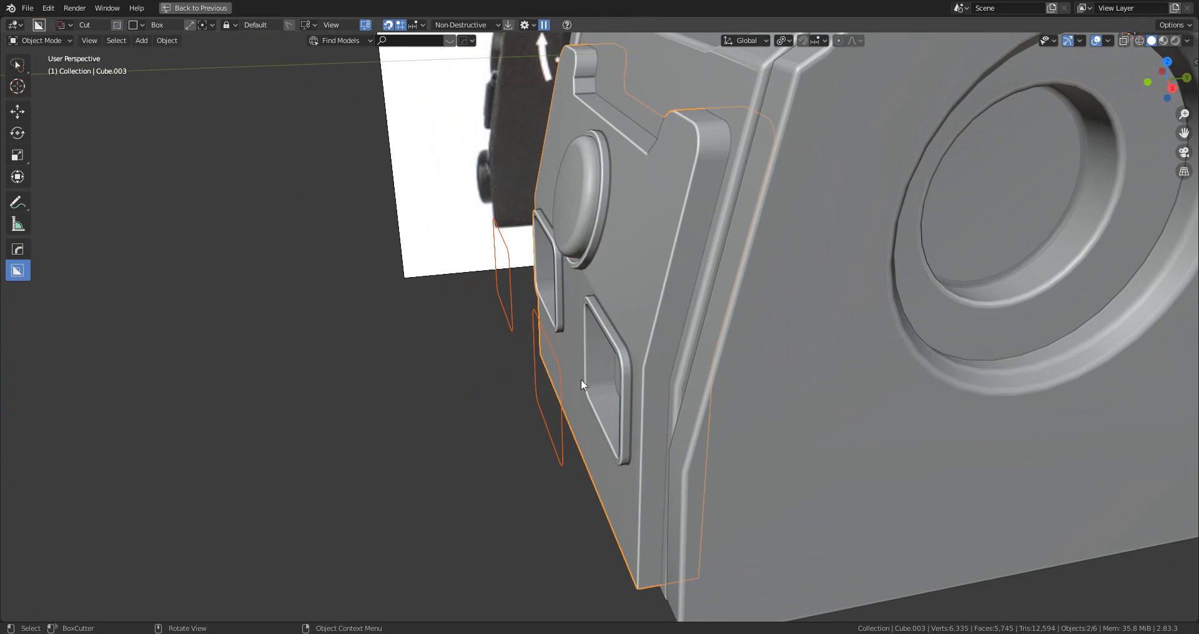
scroll(569, 391, up, 1)
- Extrude the separated rounded-rectangle loop outward along the Y axis to form the walls of a button block
click(518, 392)
key(Tab)
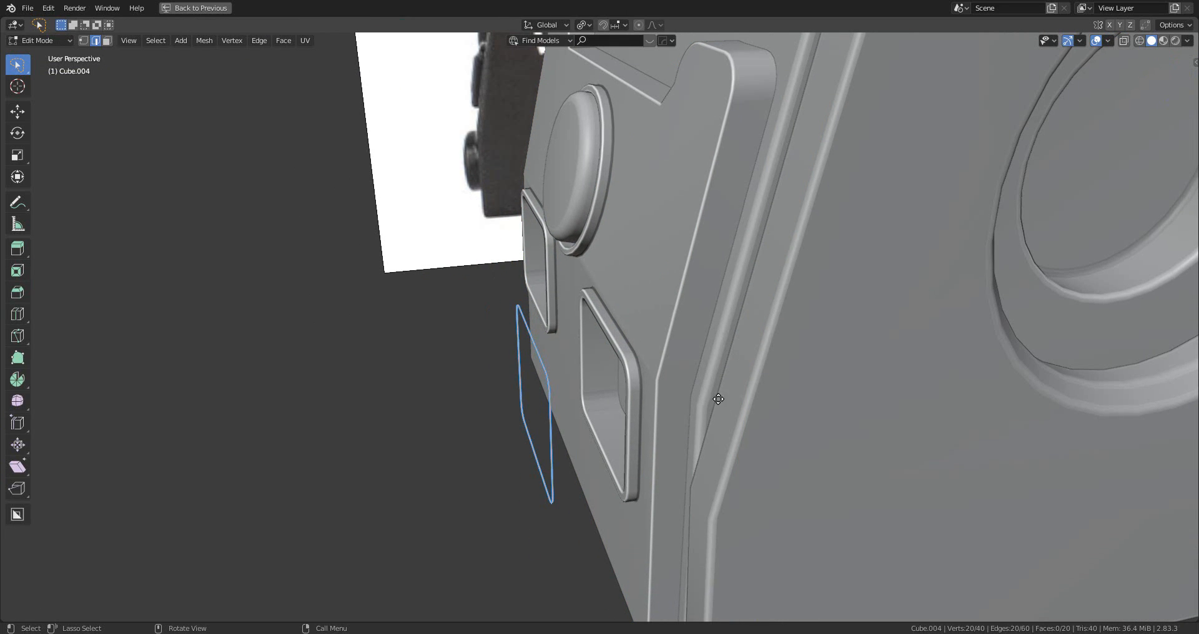
key(e)
key(y)
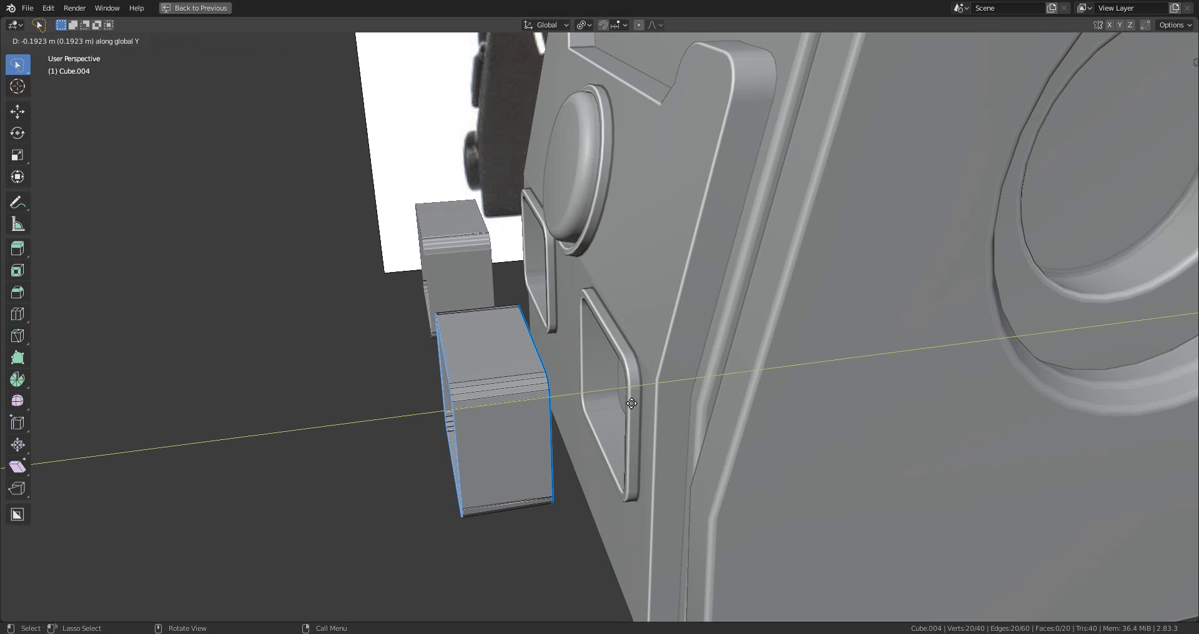
click(598, 403)
middle_drag(531, 410, 563, 413)
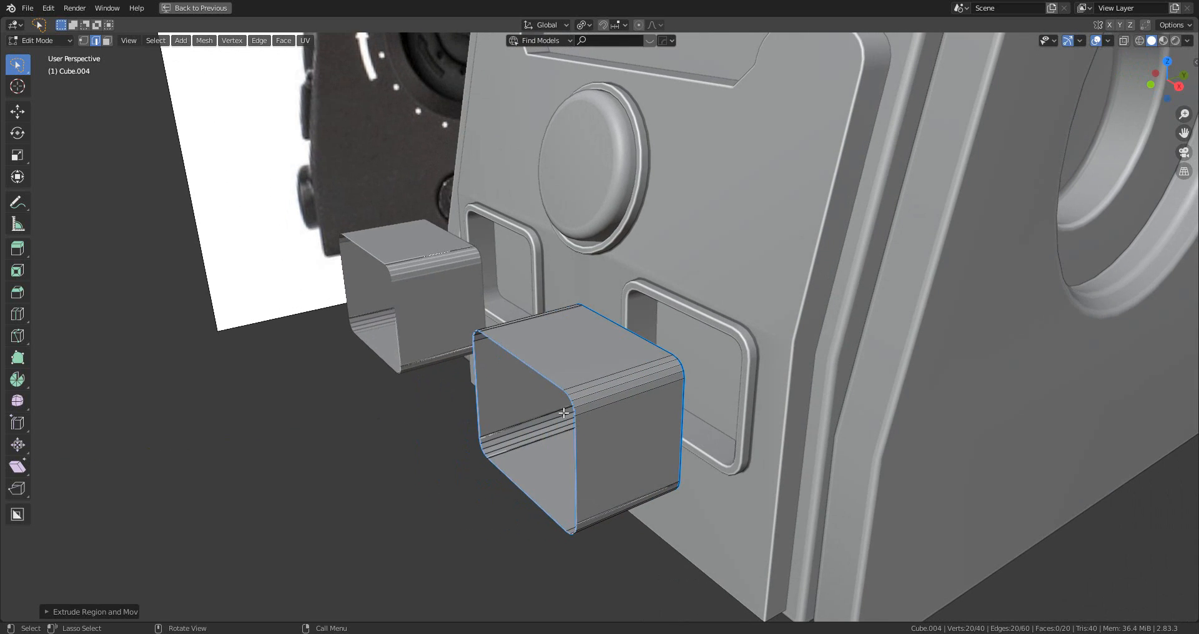
- Fill the open front loop of the rectangular block with a face and recalculate all of its normals
click(514, 485)
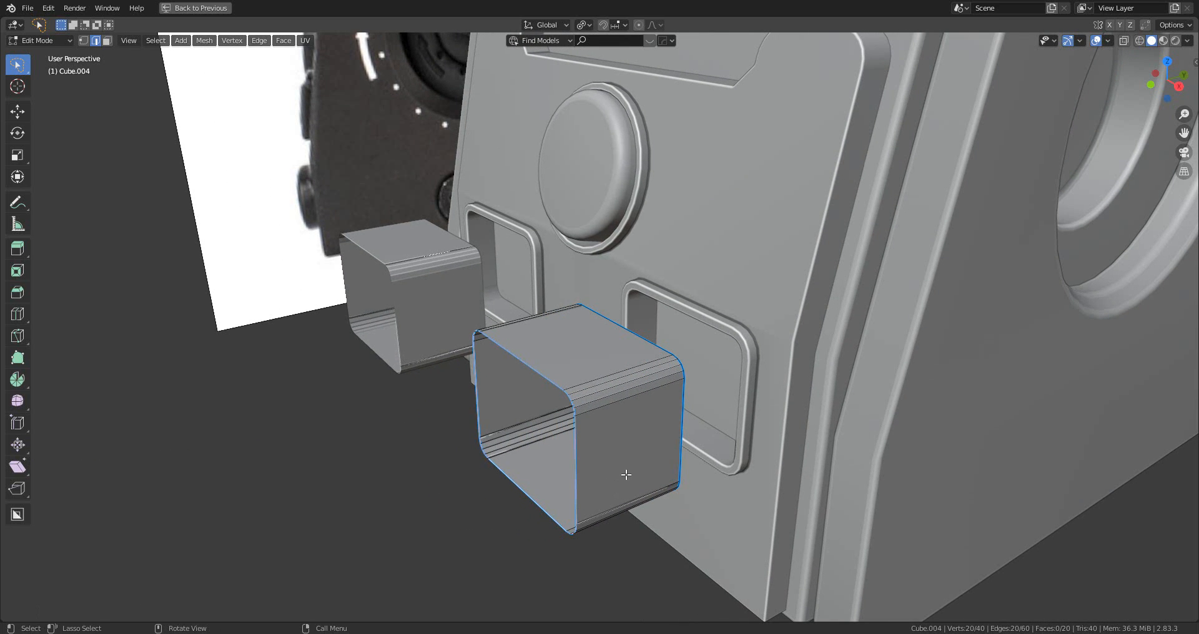
key(f)
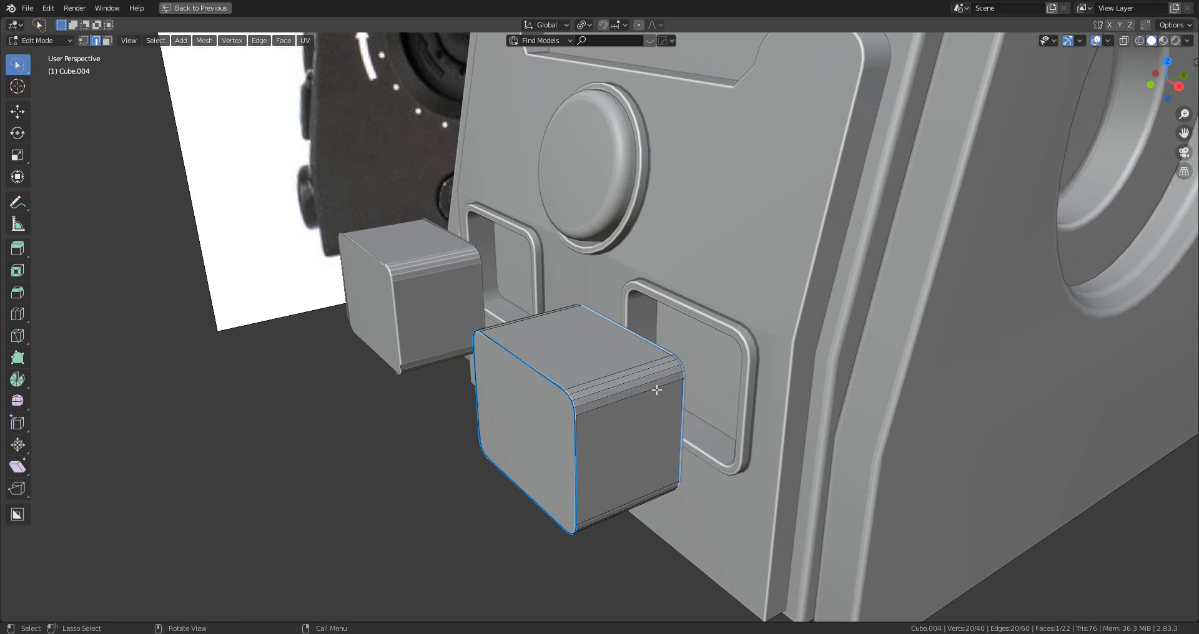
key(a)
scroll(643, 437, up, 1)
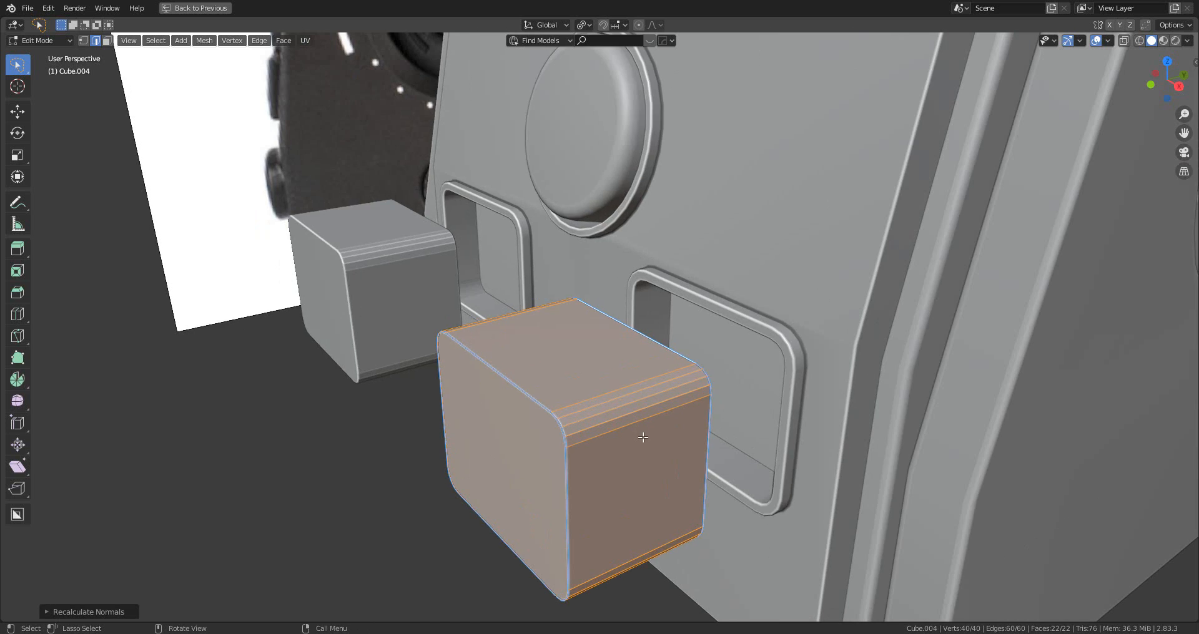
middle_drag(643, 437, 631, 380)
key(Tab)
- Apply smooth shading to the mirrored rectangular button blocks
scroll(654, 426, down, 1)
scroll(703, 404, up, 3)
click(631, 380)
click(440, 327)
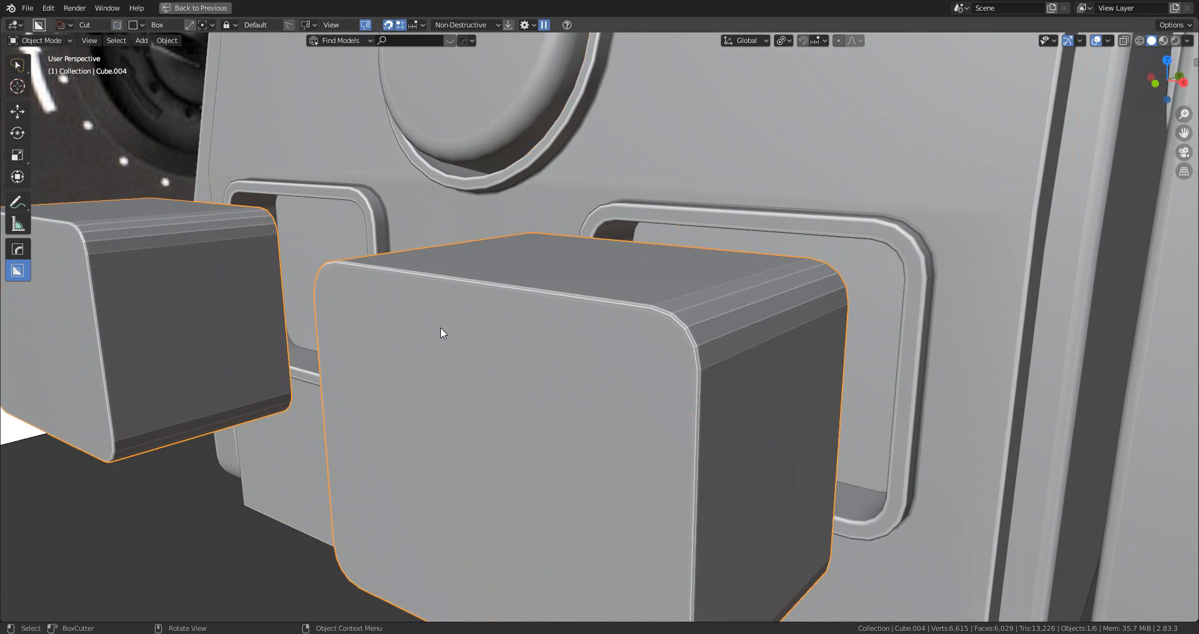
right_click(642, 317)
key(Escape)
- Move the rectangular button blocks along the global Y axis into the rear plate's openings, leaving their fronts protruding
scroll(643, 316, down, 3)
middle_drag(642, 317, 582, 362)
key(g)
key(y)
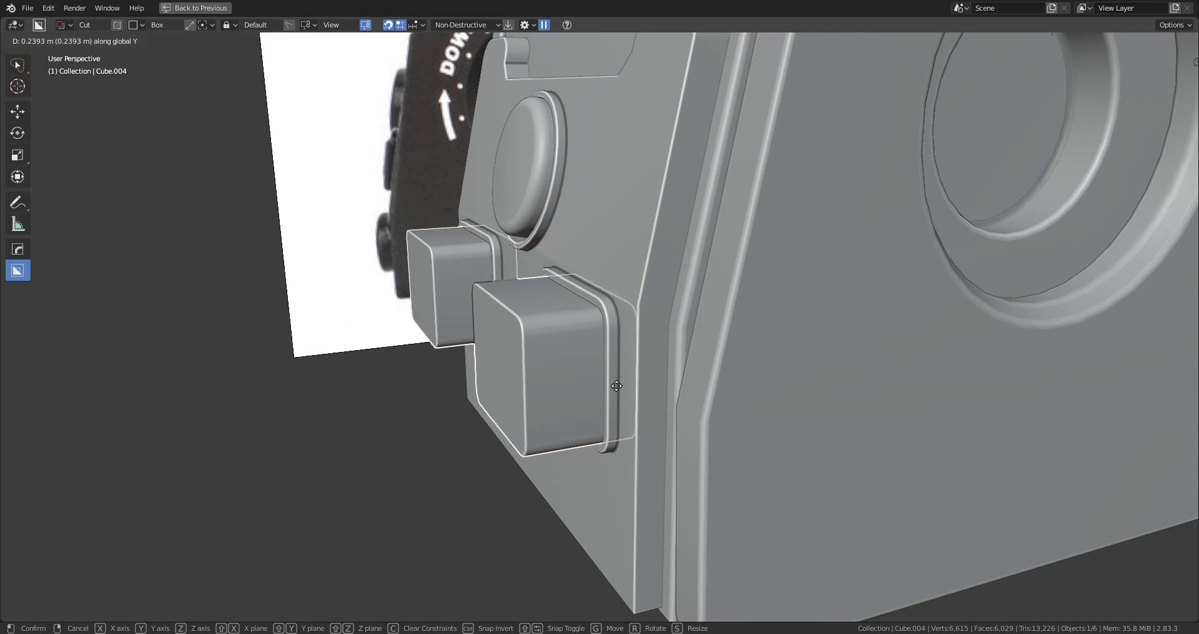
click(615, 403)
middle_drag(615, 402, 706, 436)
- Bevel the rectangular button's front face edges about 0.017 m with 4 segments
click(589, 421)
key(Tab)
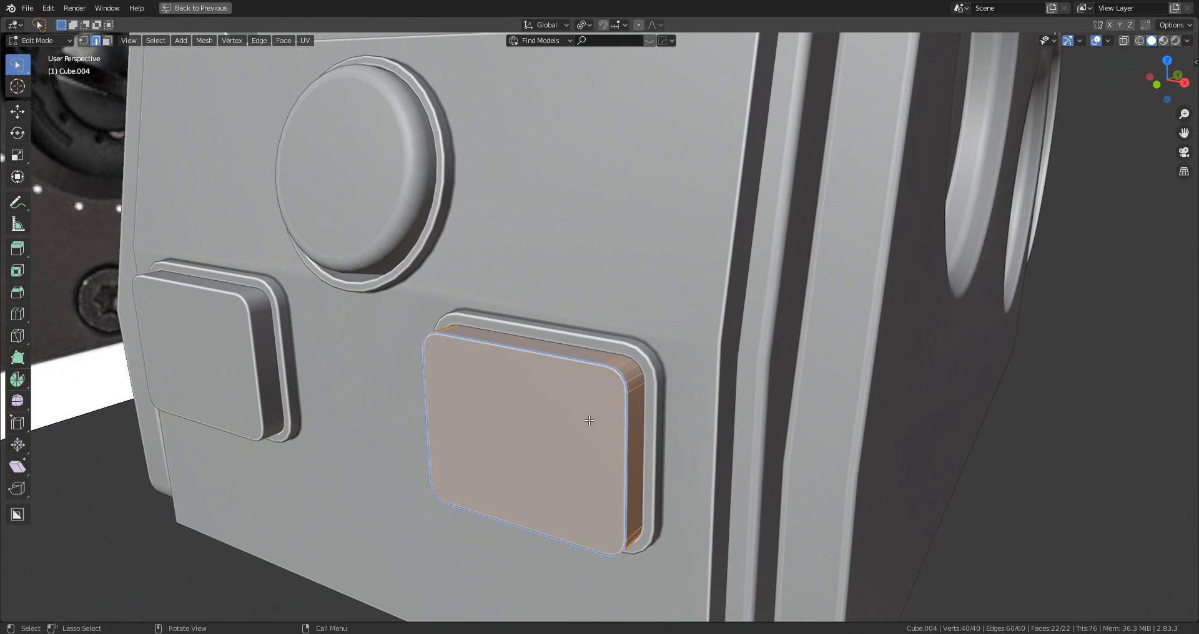
key(3)
click(585, 422)
key(ctrl+b)
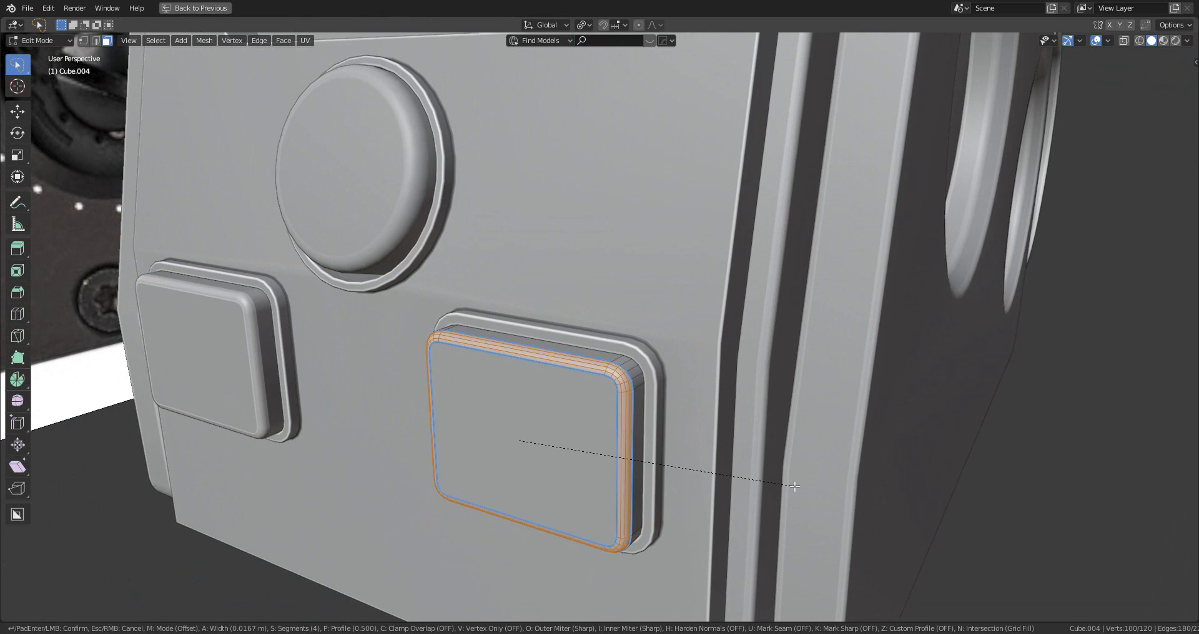
click(795, 475)
- Toggle sharp marking on the button's bevelled edges with HardOps Mark and return to object mode
key(q)
click(787, 433)
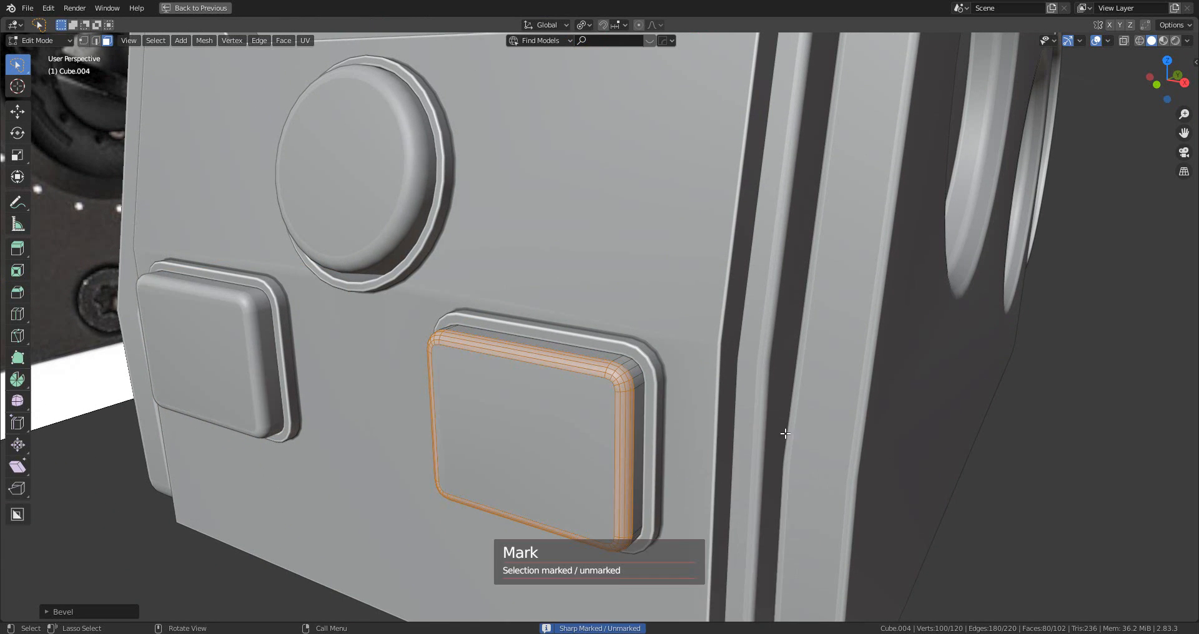
scroll(782, 433, down, 2)
key(Tab)
scroll(755, 433, down, 4)
- Apply HardOps Sharpen to the sight's inner body and to its outer hood shell
click(837, 433)
scroll(837, 433, down, 4)
middle_drag(835, 434, 634, 428)
scroll(697, 256, up, 5)
scroll(698, 261, down, 5)
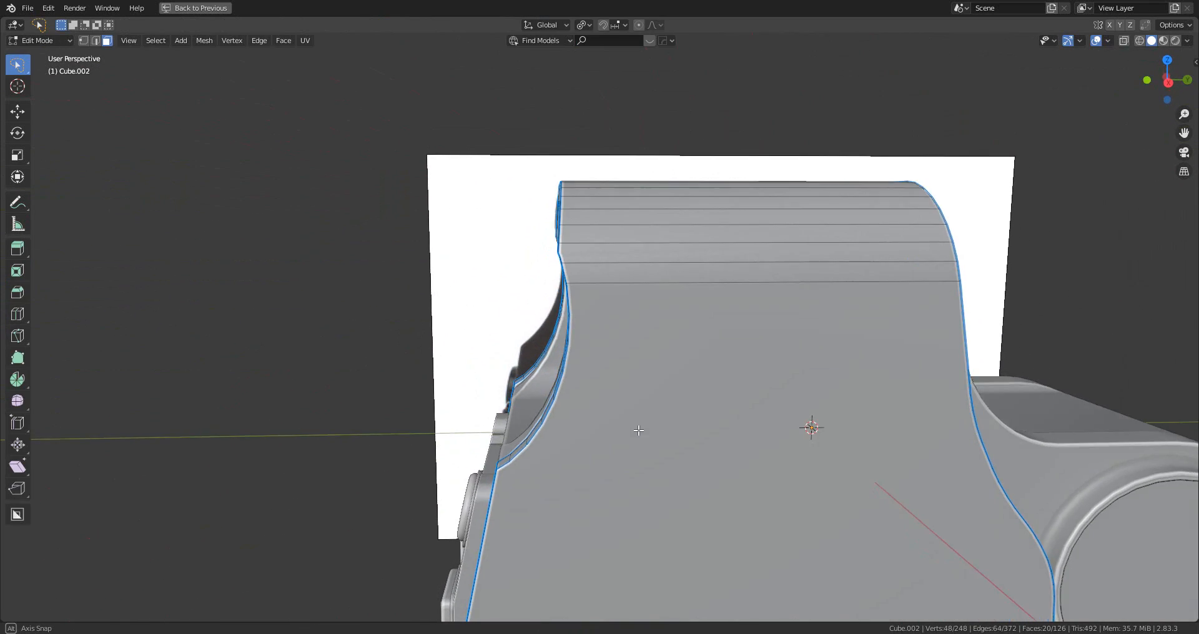
click(638, 430)
click(607, 390)
key(q)
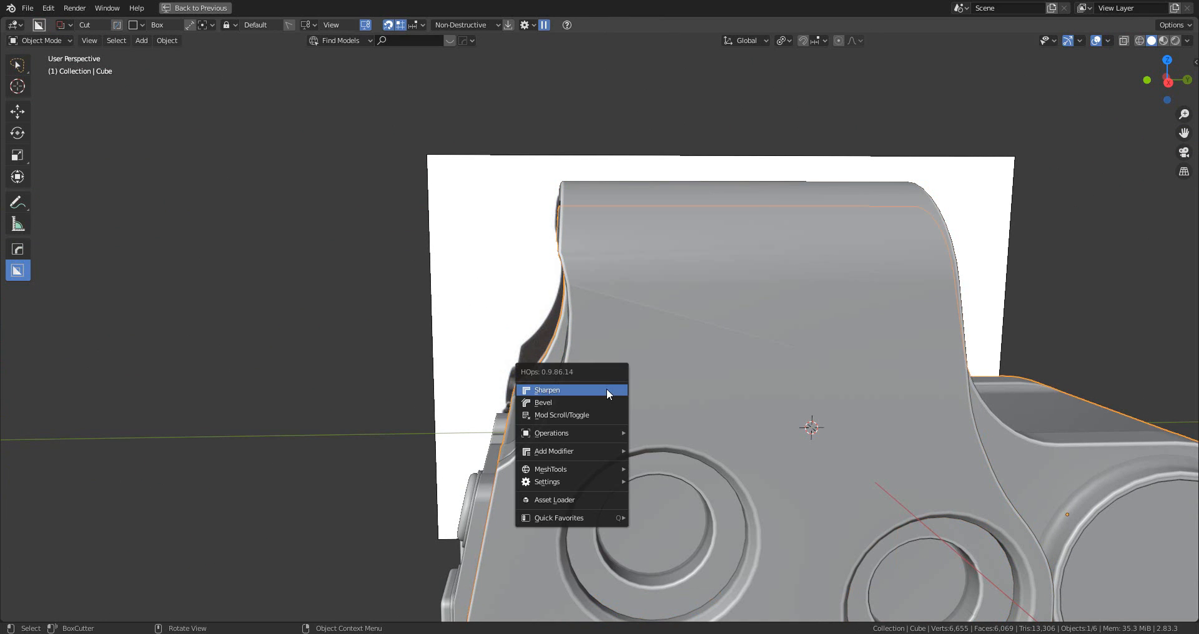
click(607, 390)
click(905, 201)
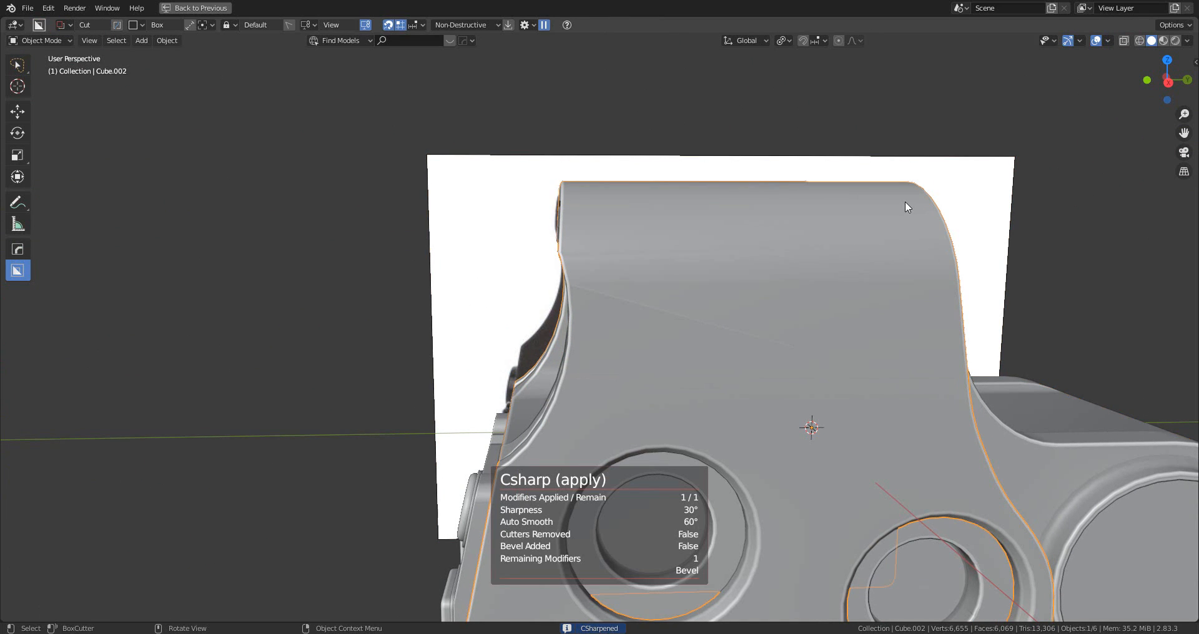
key(q)
click(905, 201)
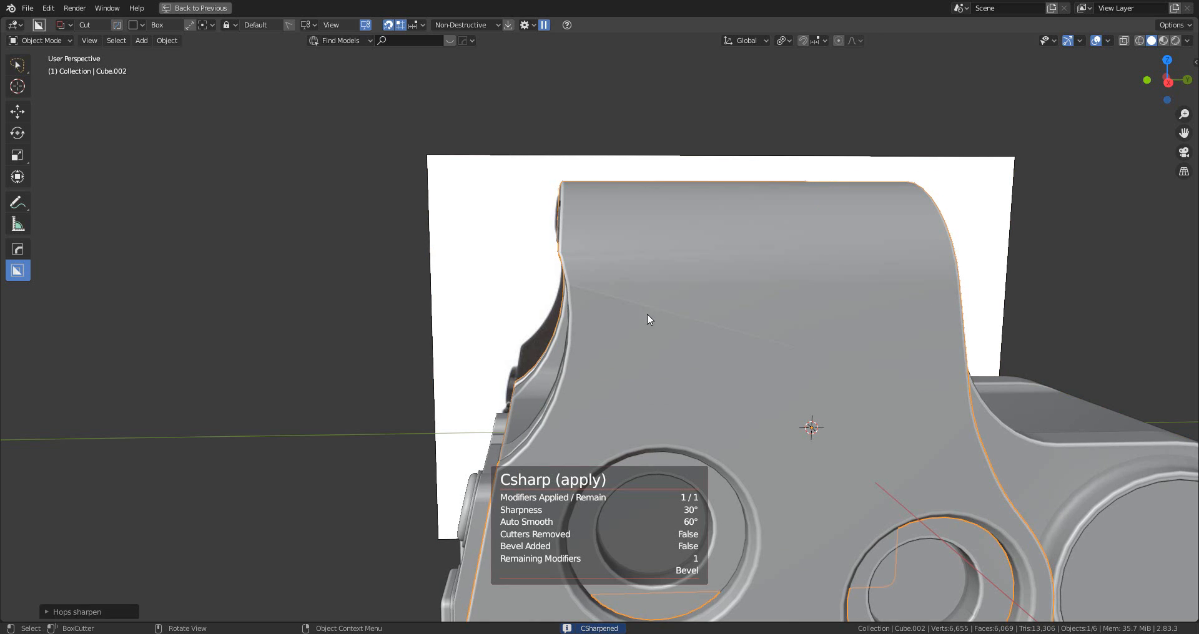
- Merge the near-duplicate vertices at last on the outer and inner edges of the hood's rear rim, on the reference-free side
key(Tab)
scroll(647, 313, up, 4)
scroll(687, 328, down, 1)
middle_drag(662, 314, 706, 343)
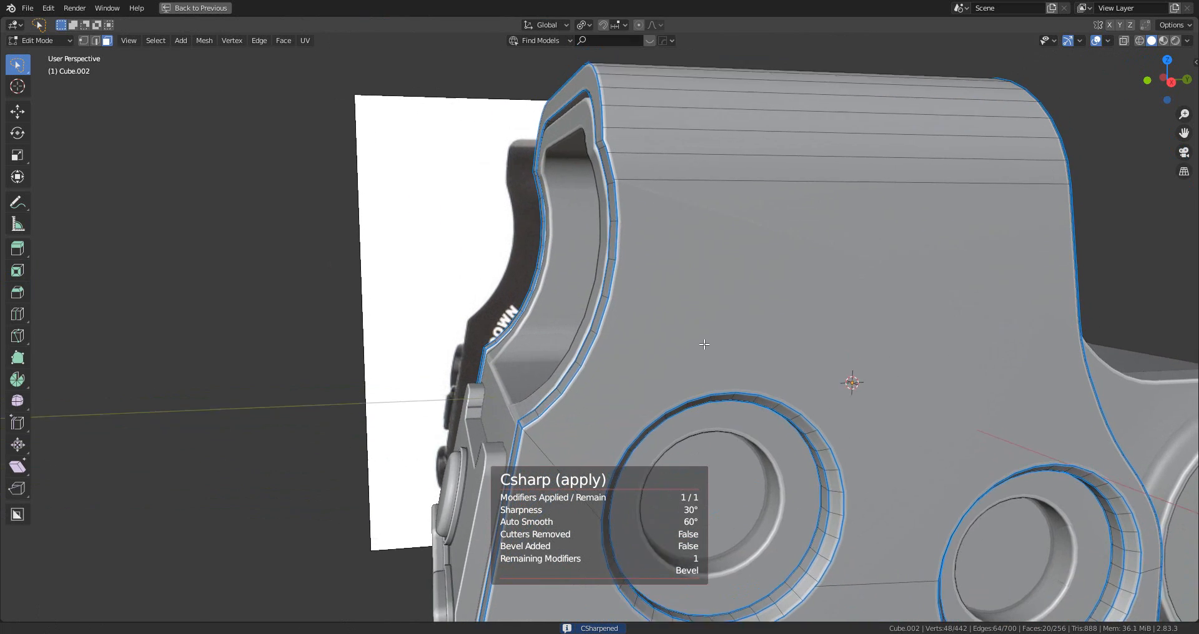
shift+middle_drag(669, 256, 775, 308)
scroll(637, 339, up, 2)
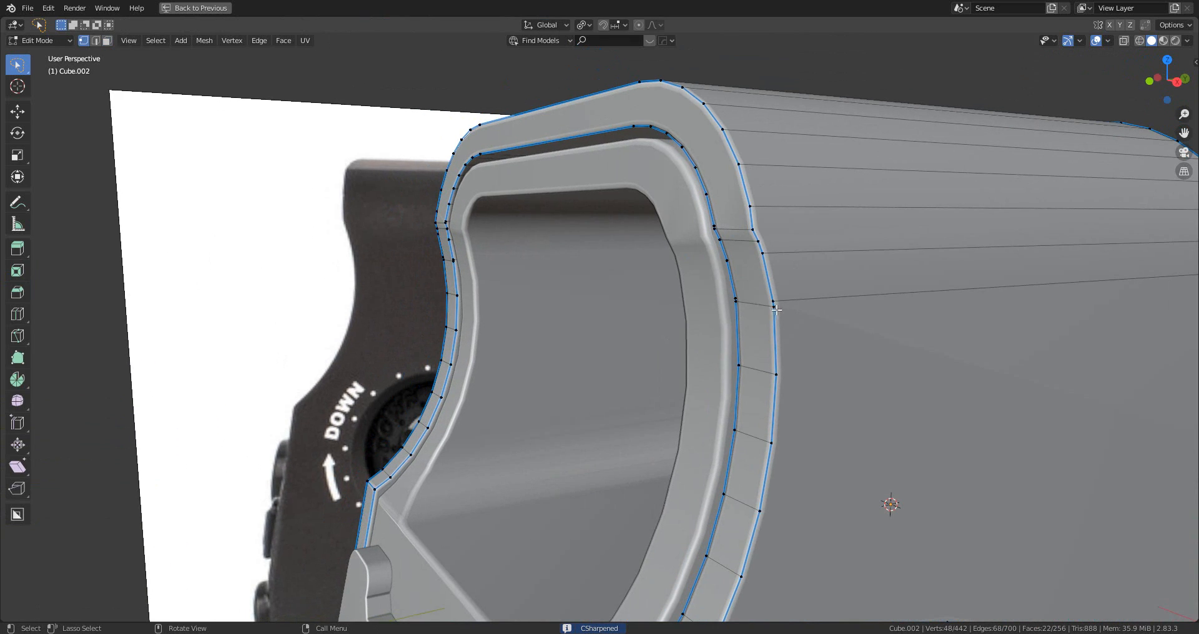
key(m)
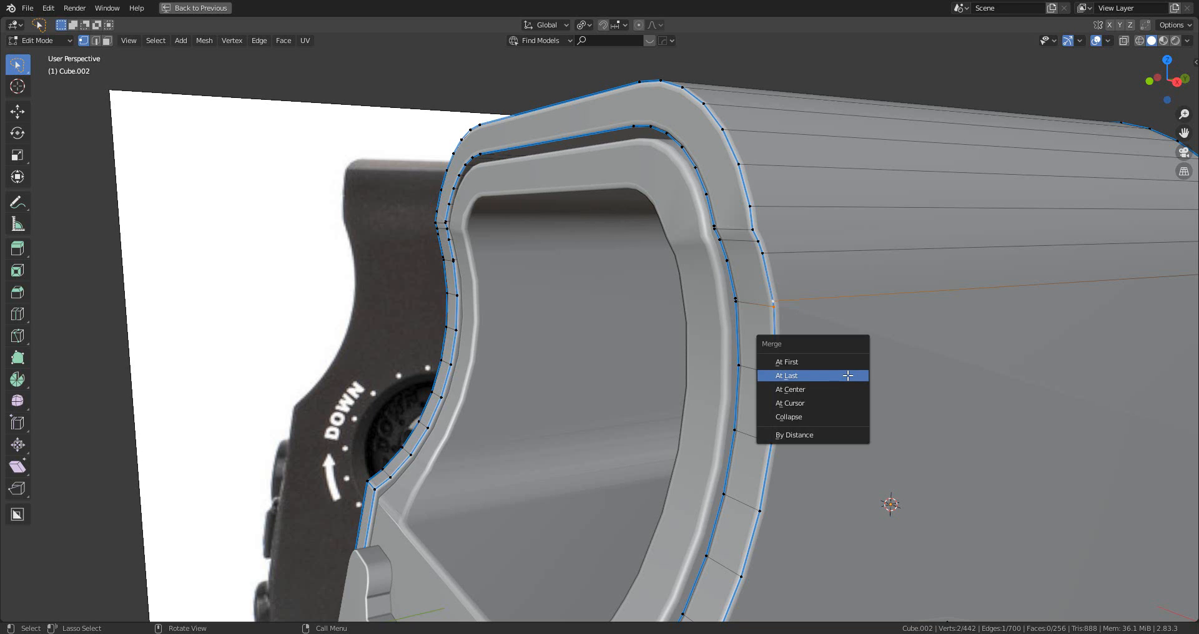
click(844, 374)
key(m)
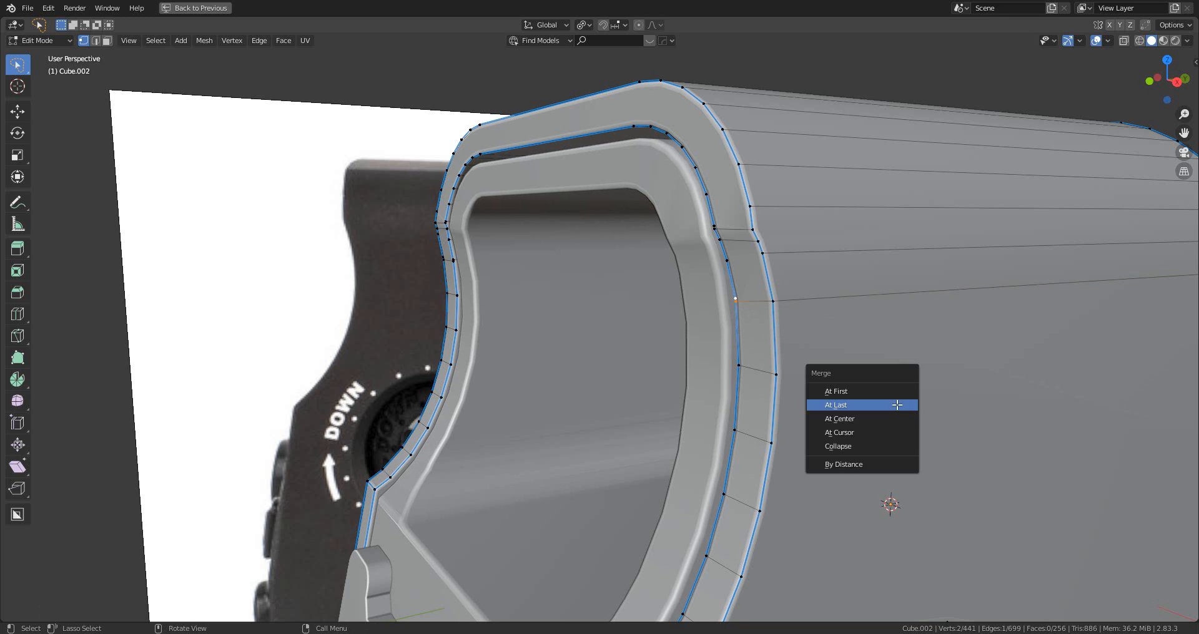
click(894, 405)
- Merge the matching near-duplicate vertices at last on the opposite side of the hood's rear rim
middle_drag(894, 405, 902, 383)
scroll(598, 362, up, 2)
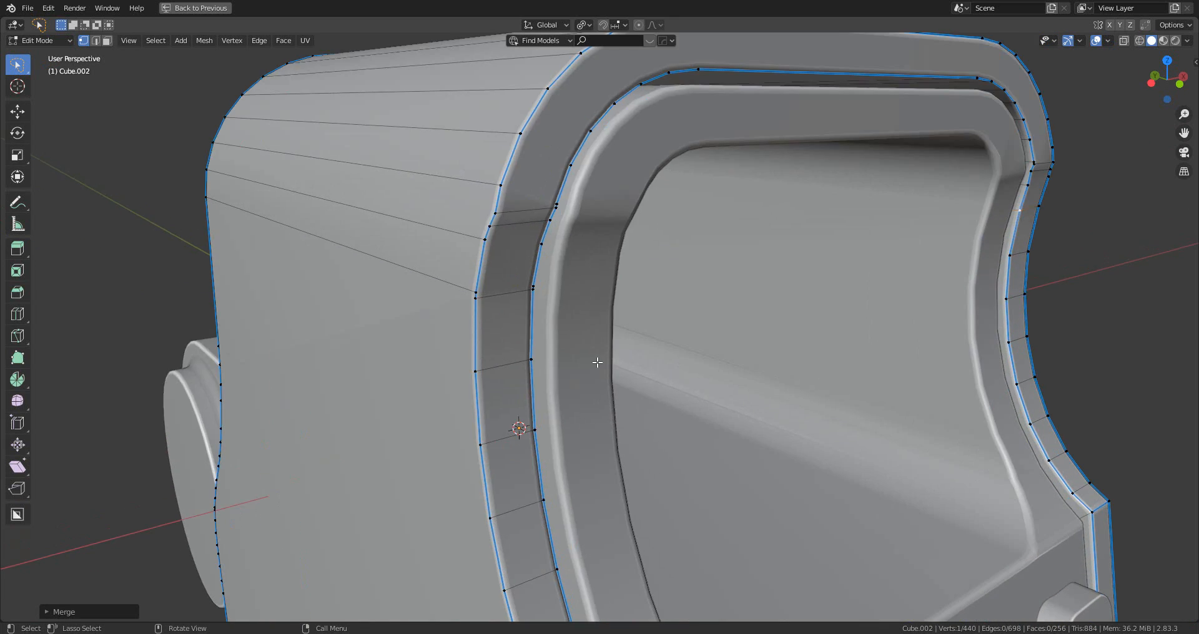
key(m)
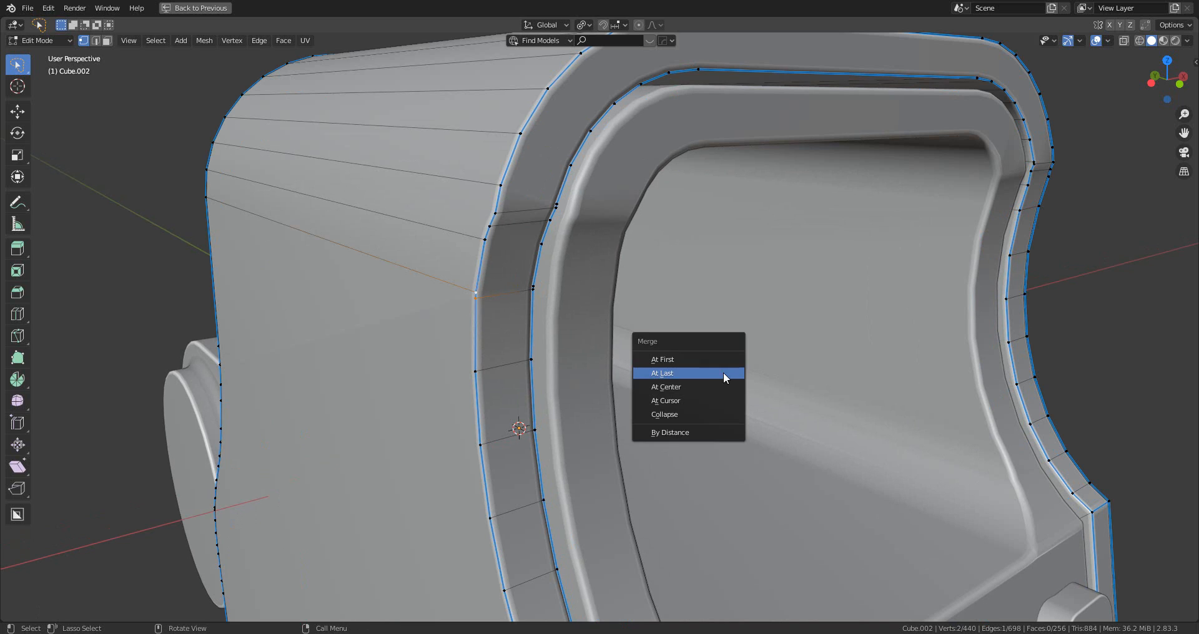
click(723, 382)
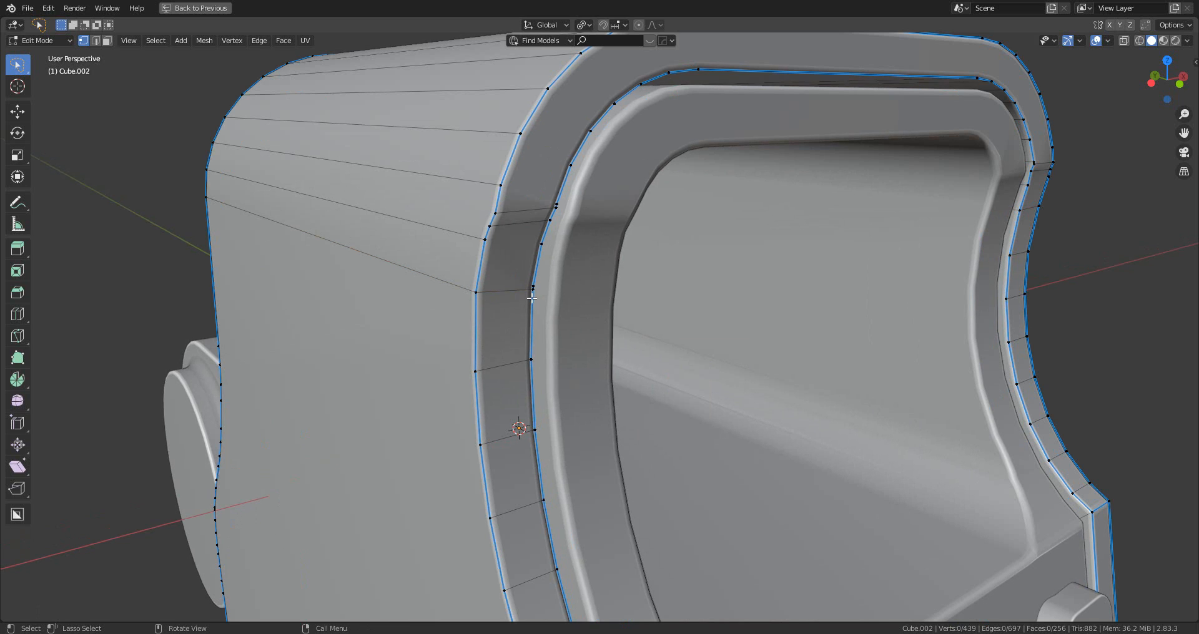
key(m)
click(709, 353)
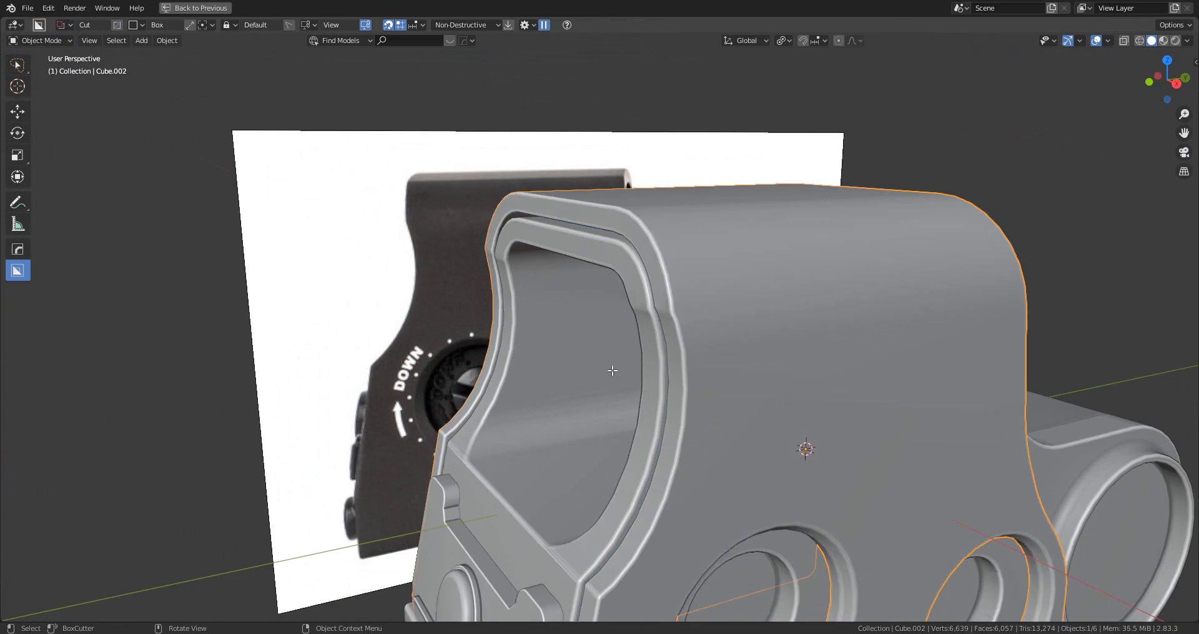
- Examine the hood's rear rim and curved top for shading flaws, in object mode and in its edit-mode wireframe
scroll(650, 387, down, 4)
mouse_move(685, 405)
middle_down()
mouse_move(605, 383)
mouse_move(660, 384)
mouse_move(687, 436)
mouse_move(608, 407)
mouse_move(687, 396)
middle_up()
scroll(619, 496, up, 3)
middle_drag(620, 496, 655, 333)
key(Tab)
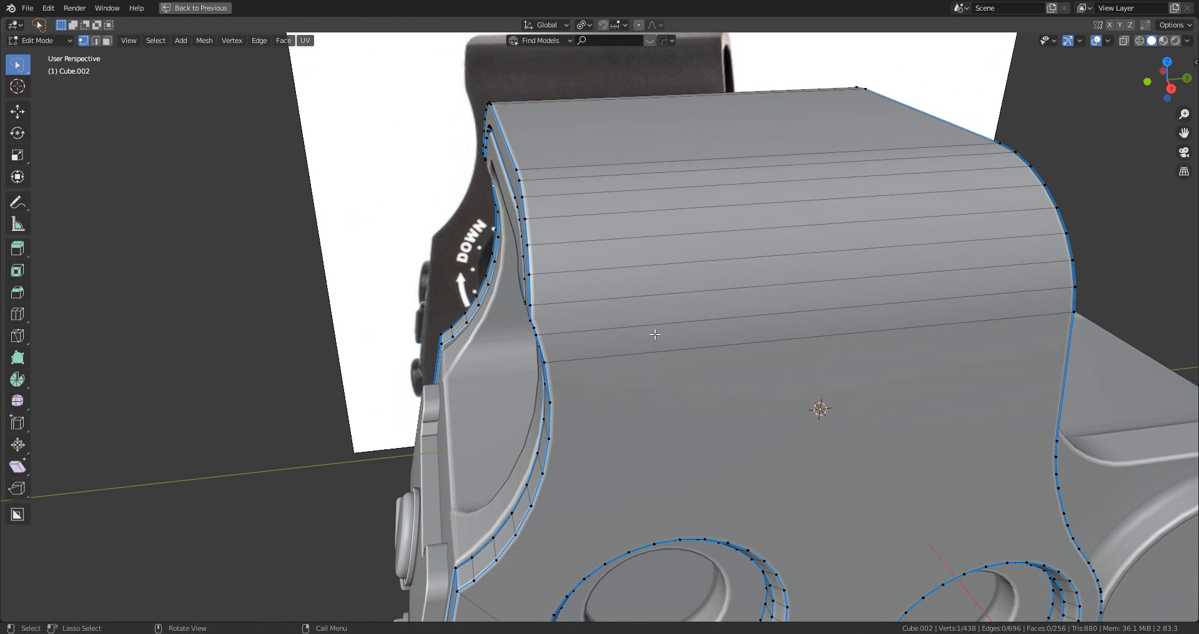
scroll(650, 335, up, 2)
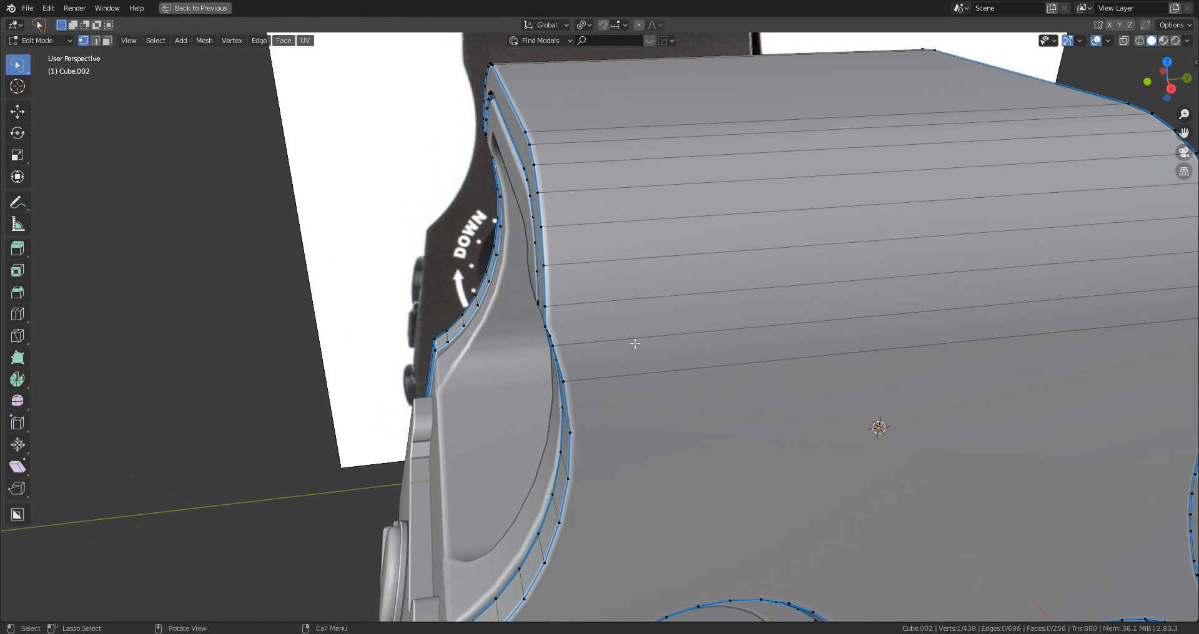
scroll(633, 343, down, 5)
key(Tab)
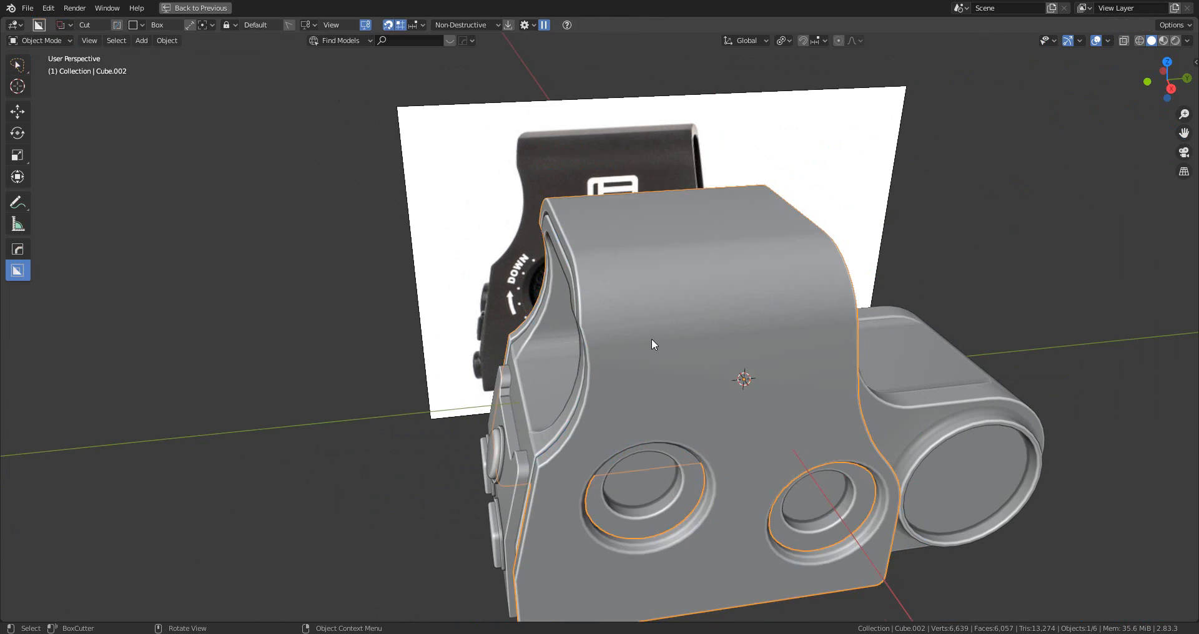
- Examine the whole sight from the rear and both sides, comparing its details with the reference image
scroll(650, 342, down, 1)
middle_drag(725, 367, 600, 384)
scroll(593, 343, up, 4)
scroll(696, 370, down, 2)
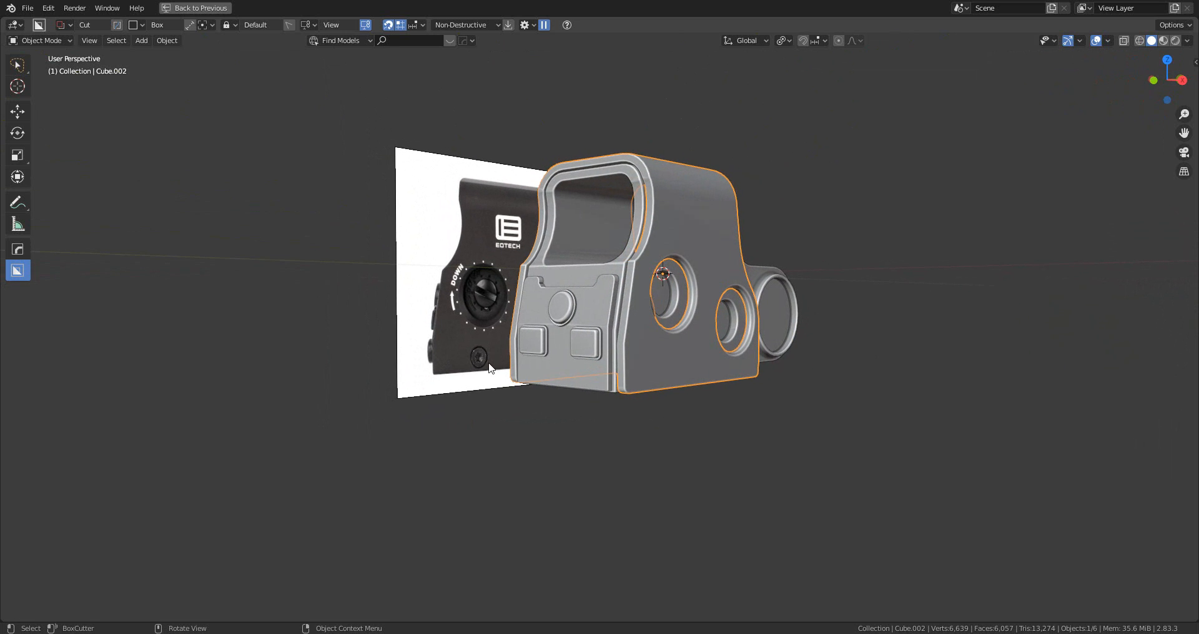
scroll(489, 368, up, 3)
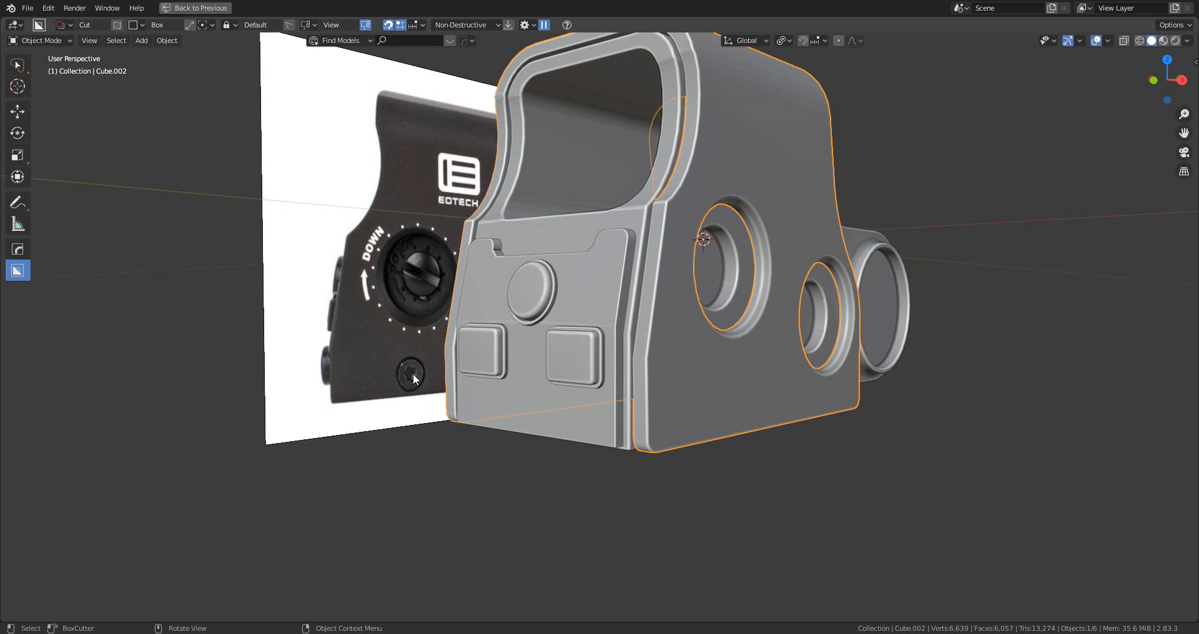
middle_drag(413, 374, 628, 418)
scroll(620, 418, up, 4)
scroll(568, 431, down, 4)
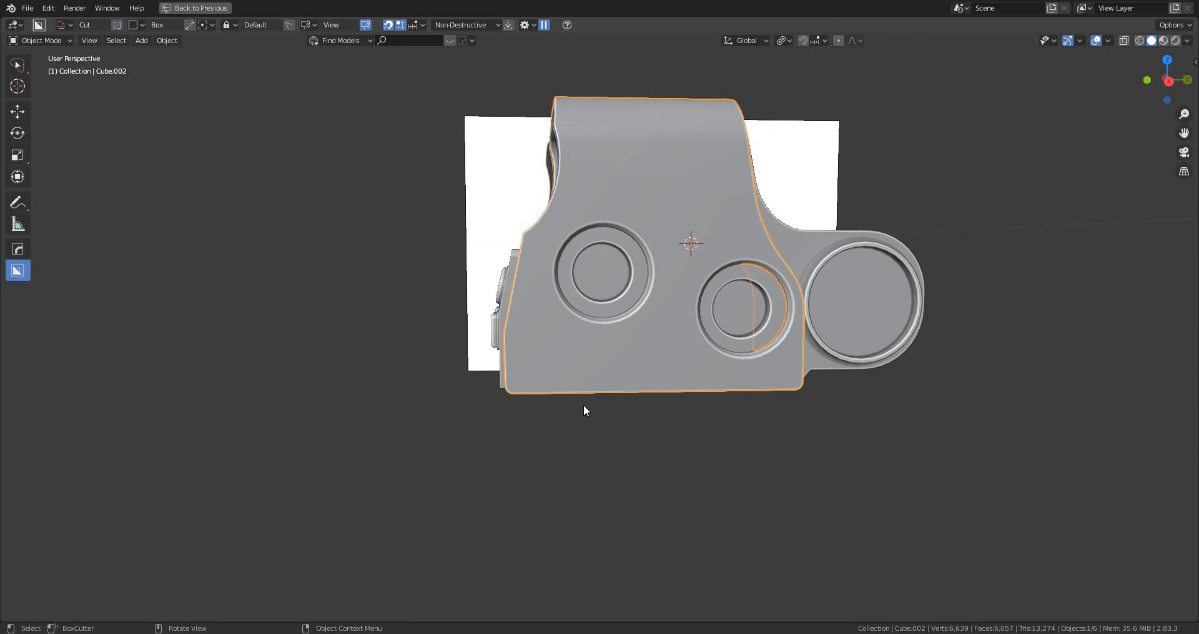
middle_drag(577, 381, 787, 394)
middle_drag(572, 392, 513, 369)
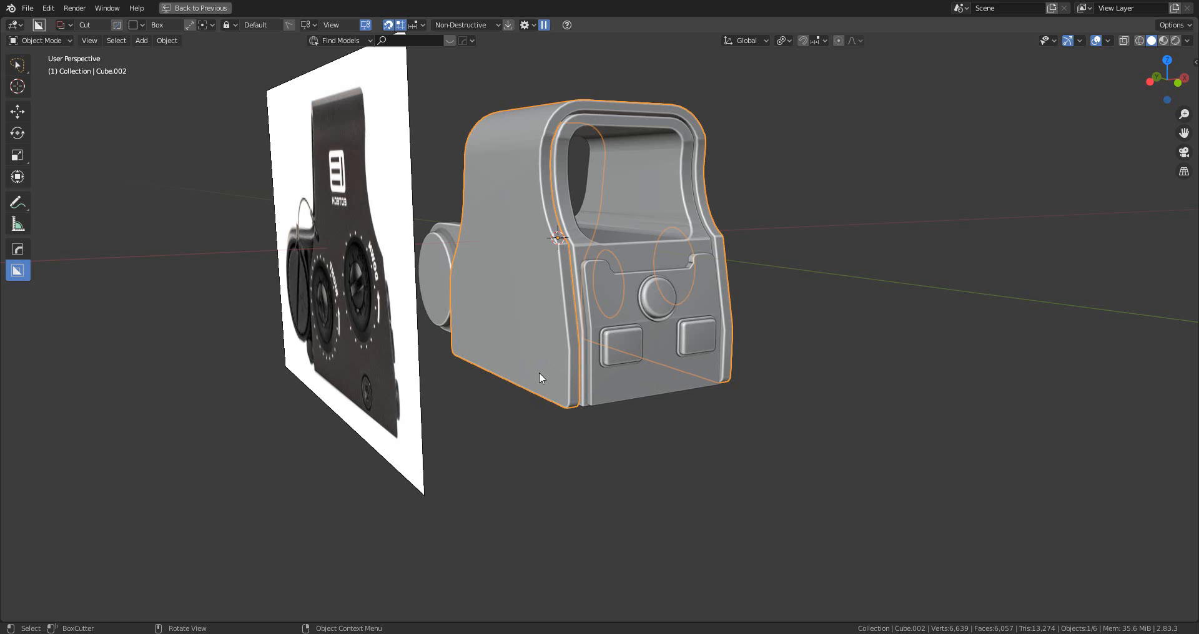
middle_drag(526, 393, 549, 381)
- Set the view to right orthographic and turn on X-ray to see the reference's lower side screw through the body
click(1168, 82)
scroll(642, 365, up, 5)
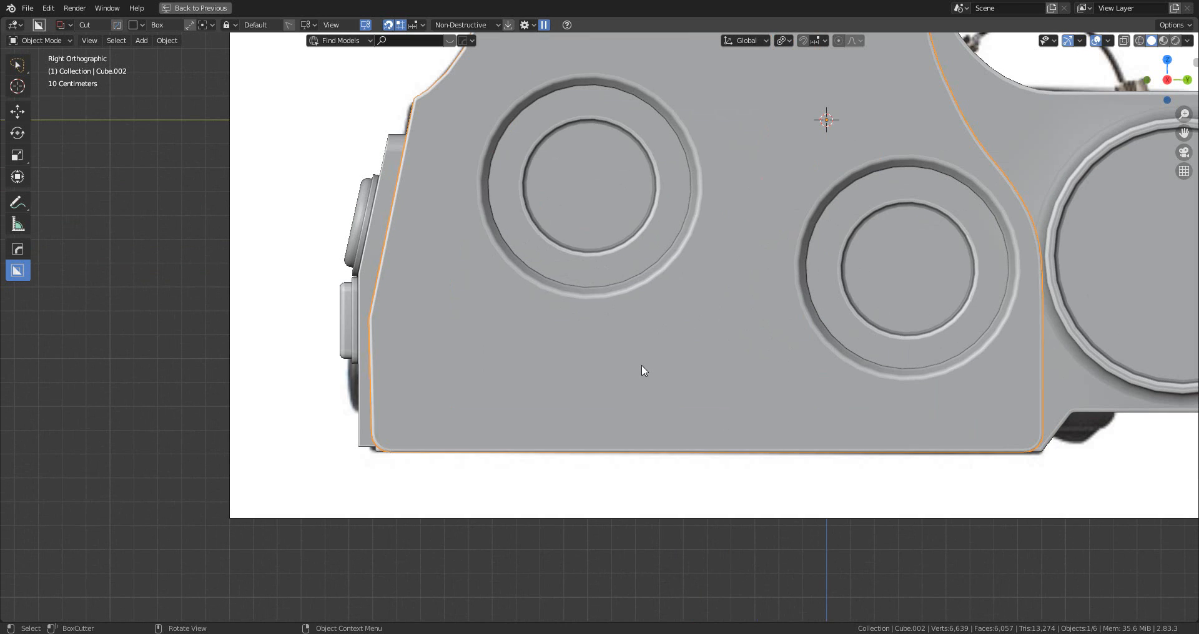
scroll(740, 182, down, 5)
middle_drag(677, 315, 604, 88)
click(1148, 81)
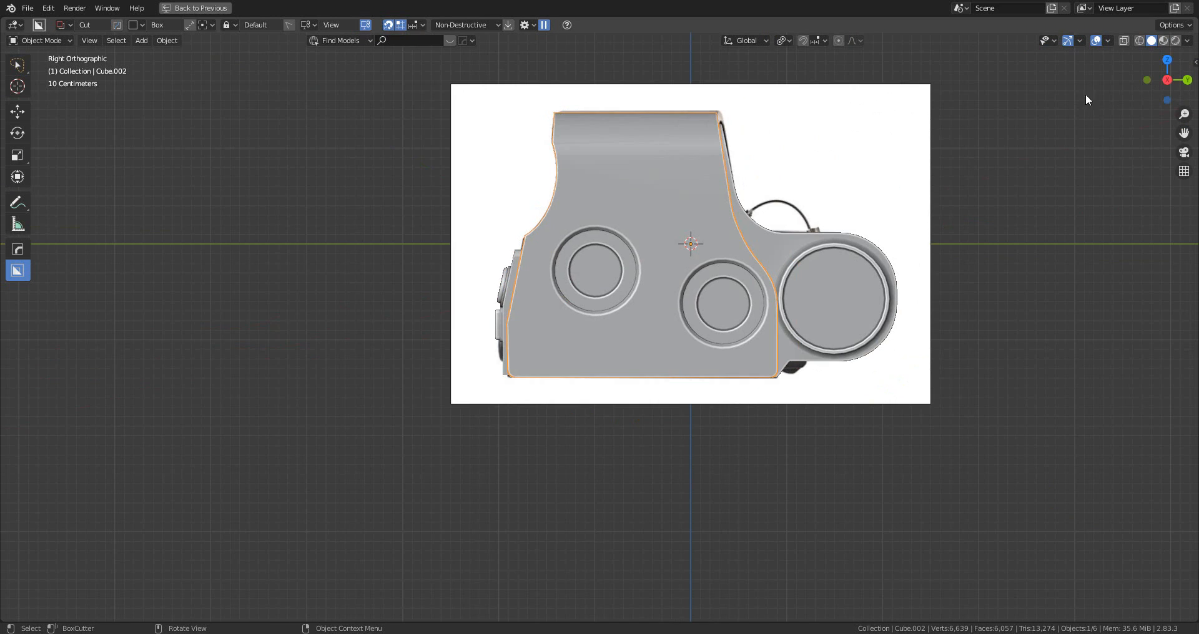
click(1124, 39)
scroll(681, 305, up, 4)
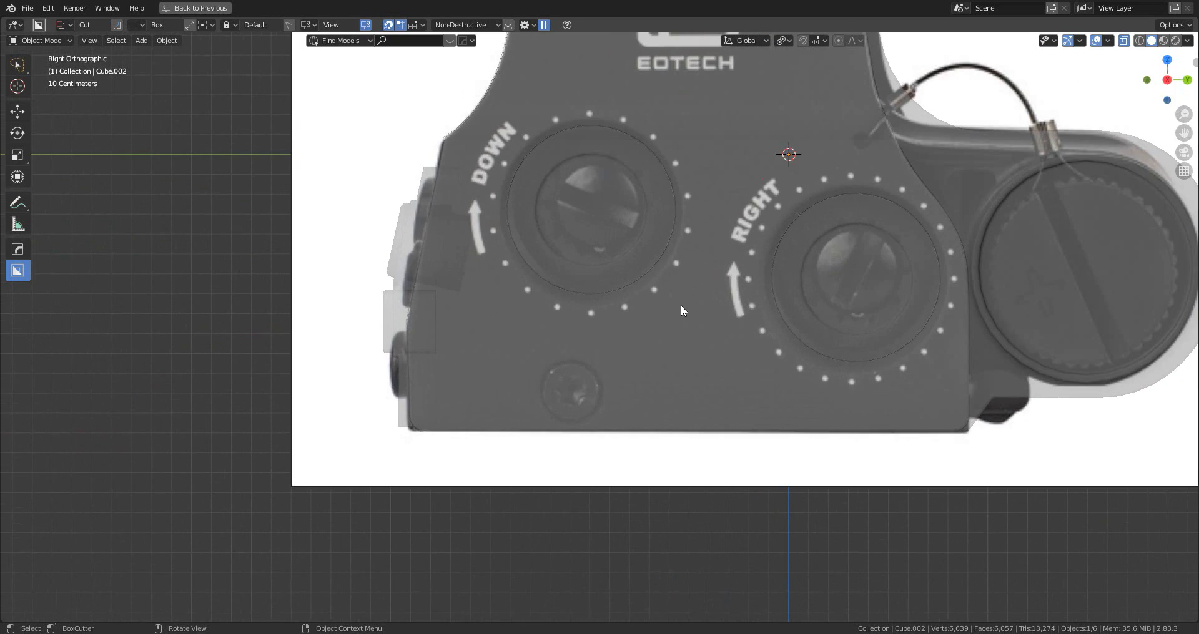
- Cut a circular hole into the sight's side with BoxCutter, matching the small screw in the reference image
key(d)
click(519, 410)
drag(571, 390, 604, 407)
click(606, 406)
scroll(604, 404, up, 5)
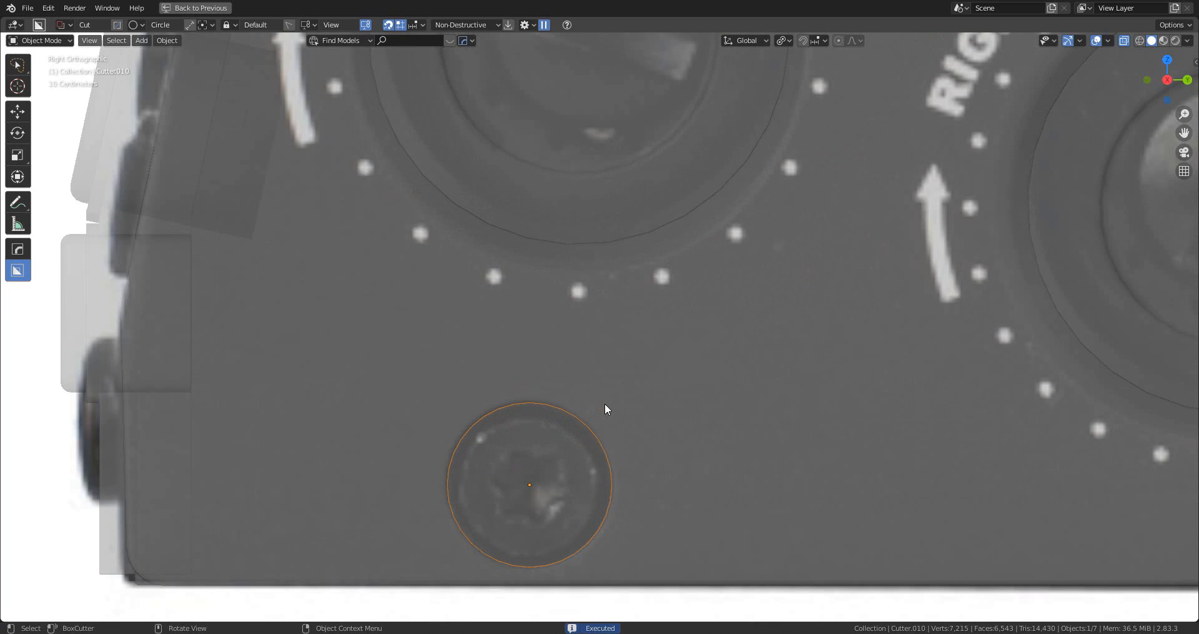
- Move the circular cutter to line it up with the screw outline in the reference image
key(g)
key(x)
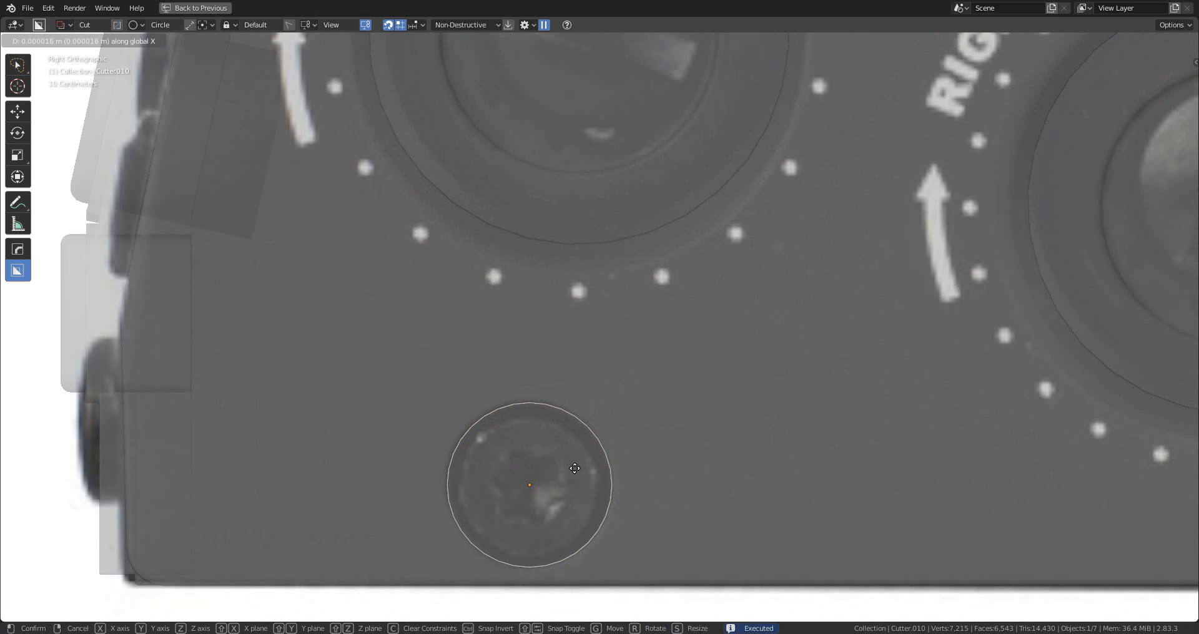
click(573, 491)
key(g)
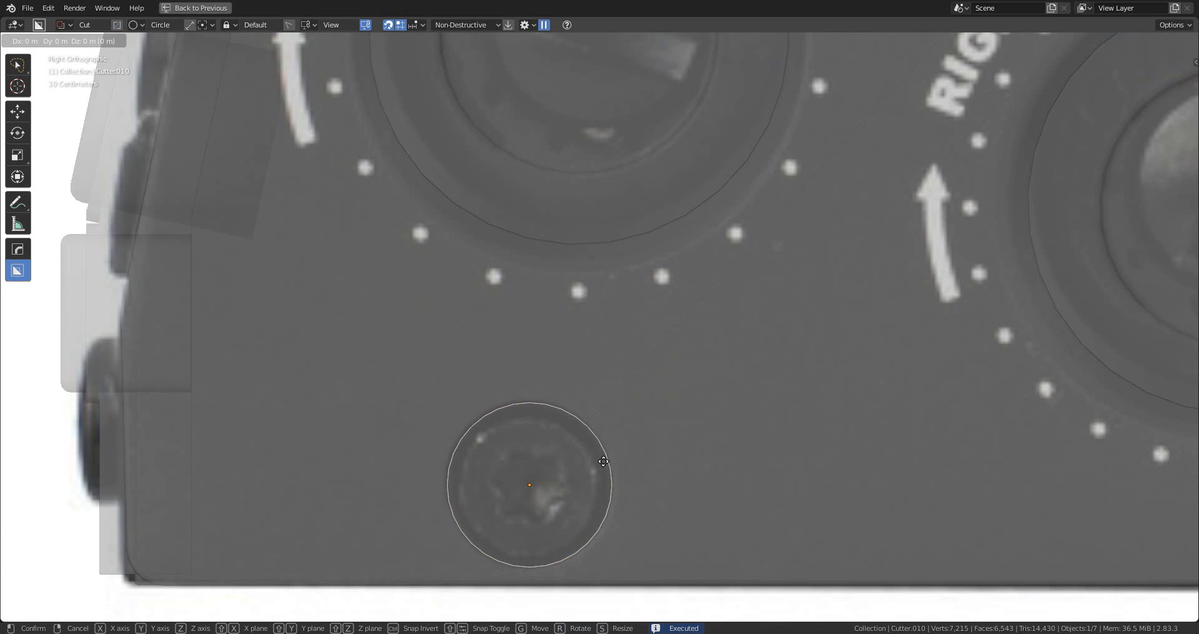
click(593, 431)
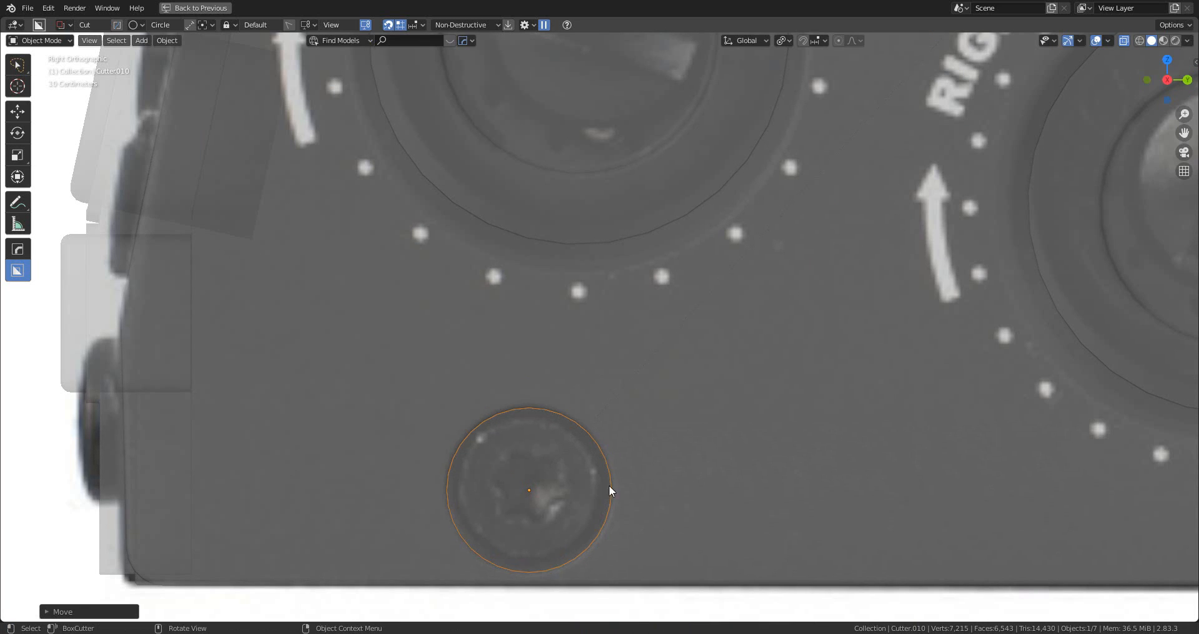
key(g)
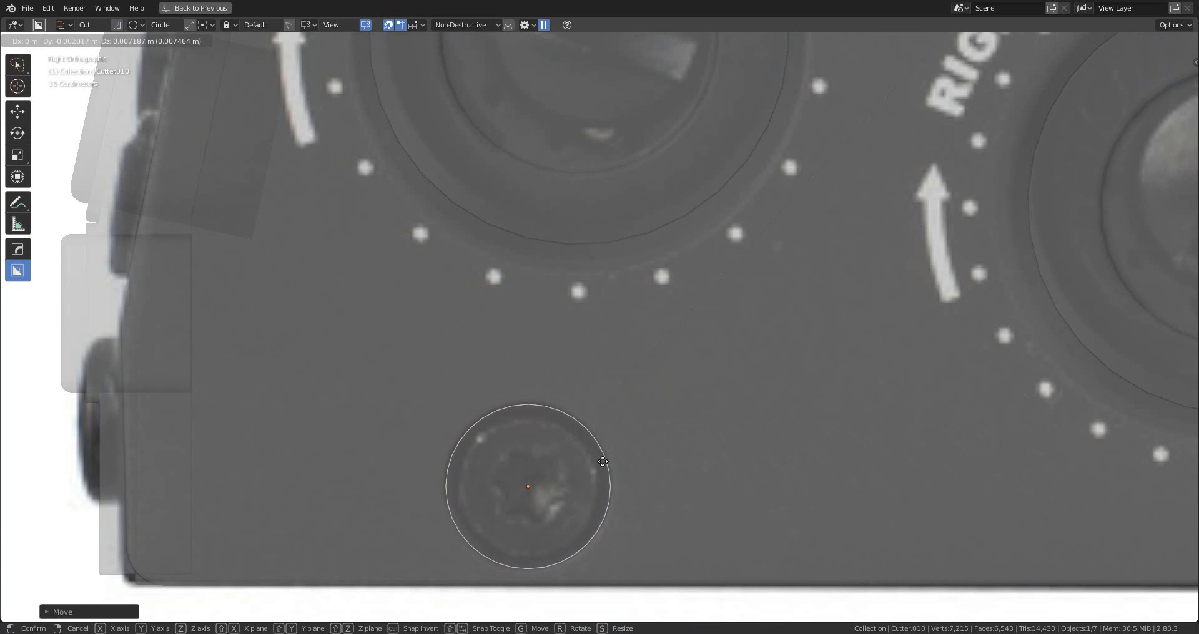
click(603, 461)
- Turn off X-ray display and hide the circular cutter so the screw hole can be inspected
scroll(606, 463, down, 6)
middle_drag(606, 463, 657, 490)
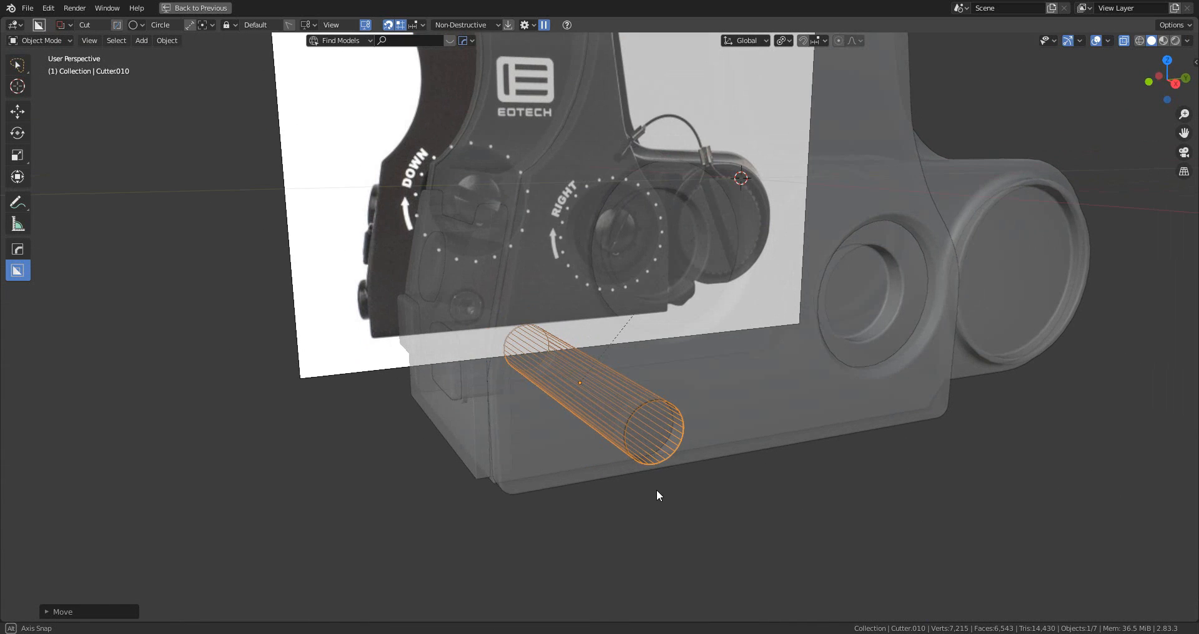
click(1123, 41)
scroll(792, 422, down, 2)
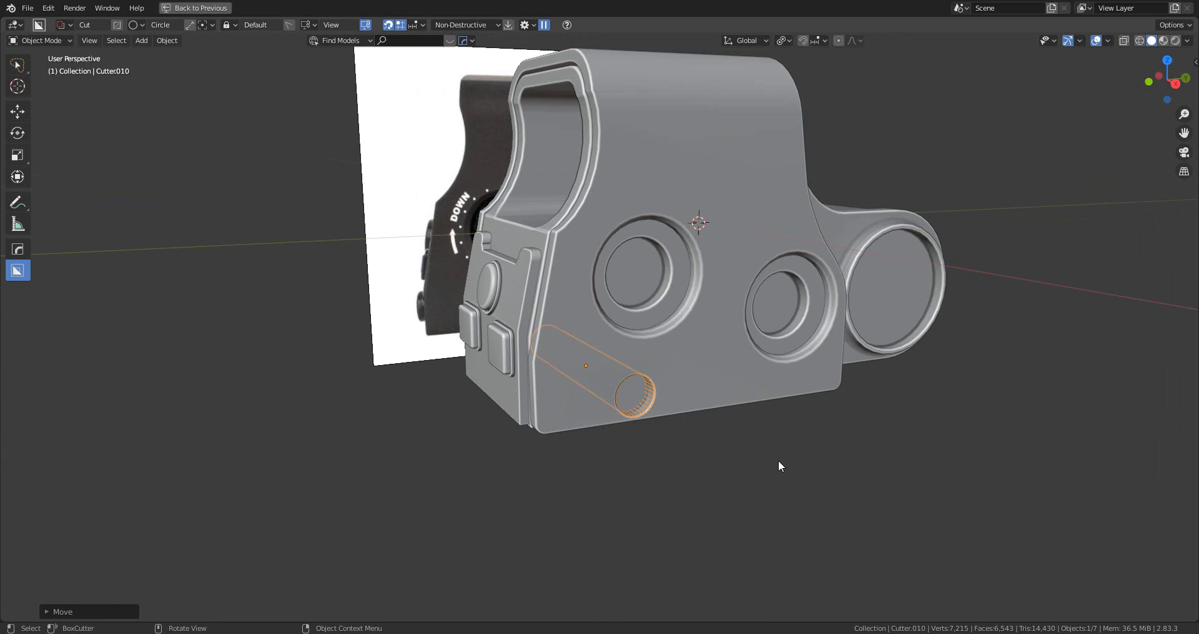
key(h)
scroll(678, 491, up, 5)
middle_drag(677, 490, 667, 426)
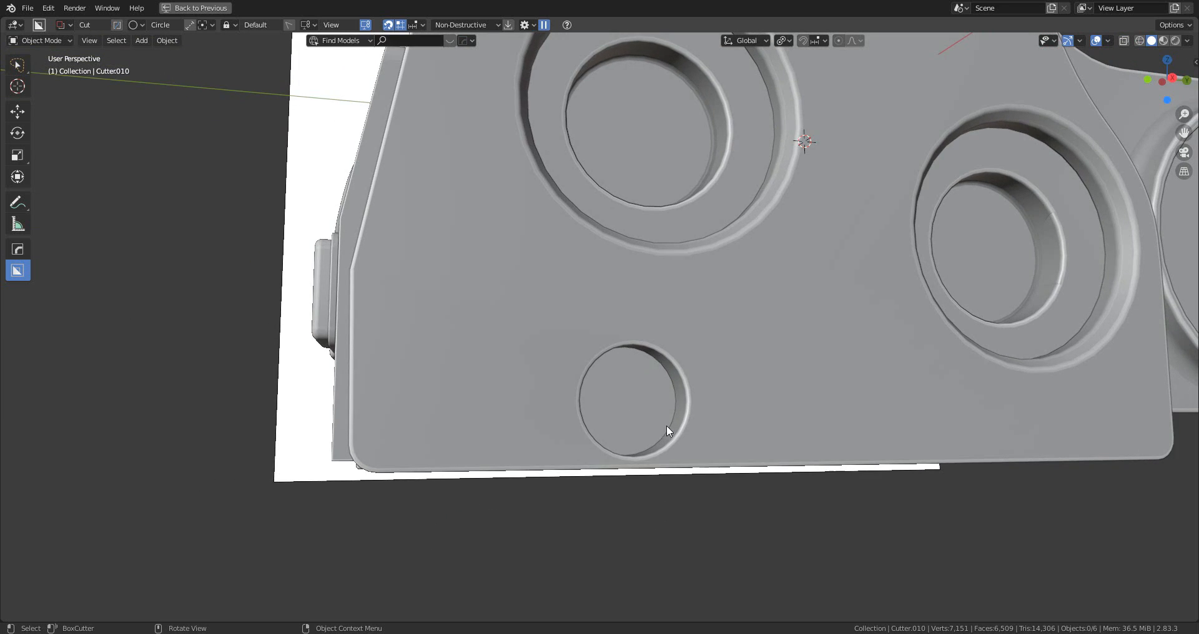
scroll(669, 431, down, 6)
mouse_move(616, 396)
middle_down()
mouse_move(779, 431)
mouse_move(739, 412)
mouse_move(615, 406)
middle_up()
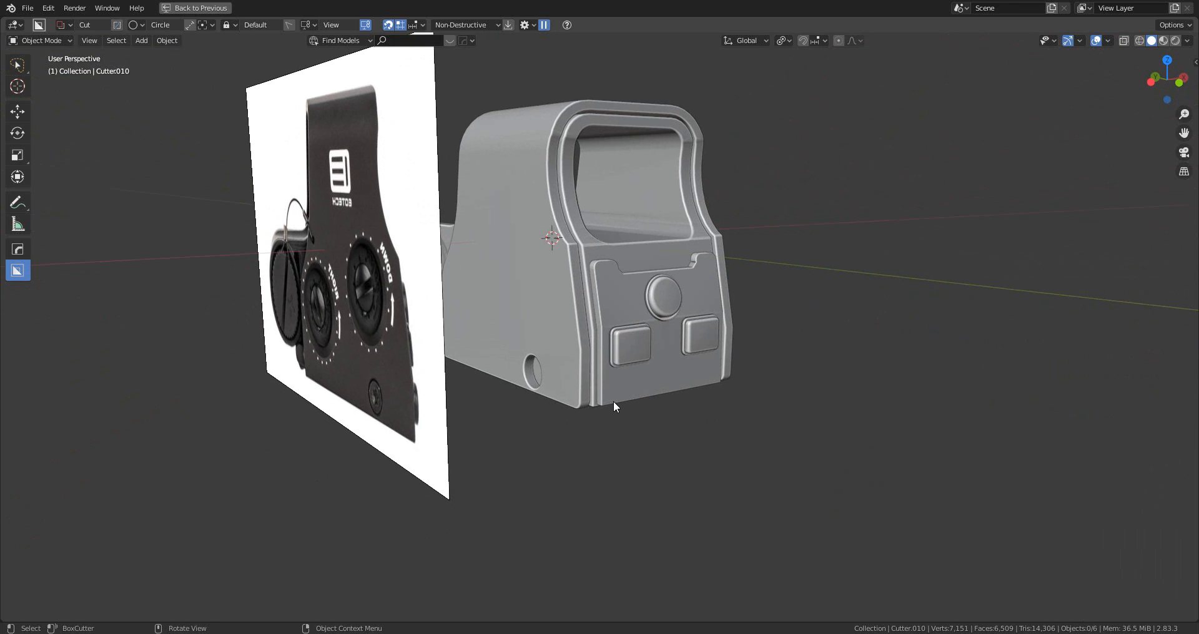
- Add a cube mesh at the 3D cursor and scale it down to a small block
middle_drag(750, 415, 565, 373)
key(shift+a)
mouse_move(565, 373)
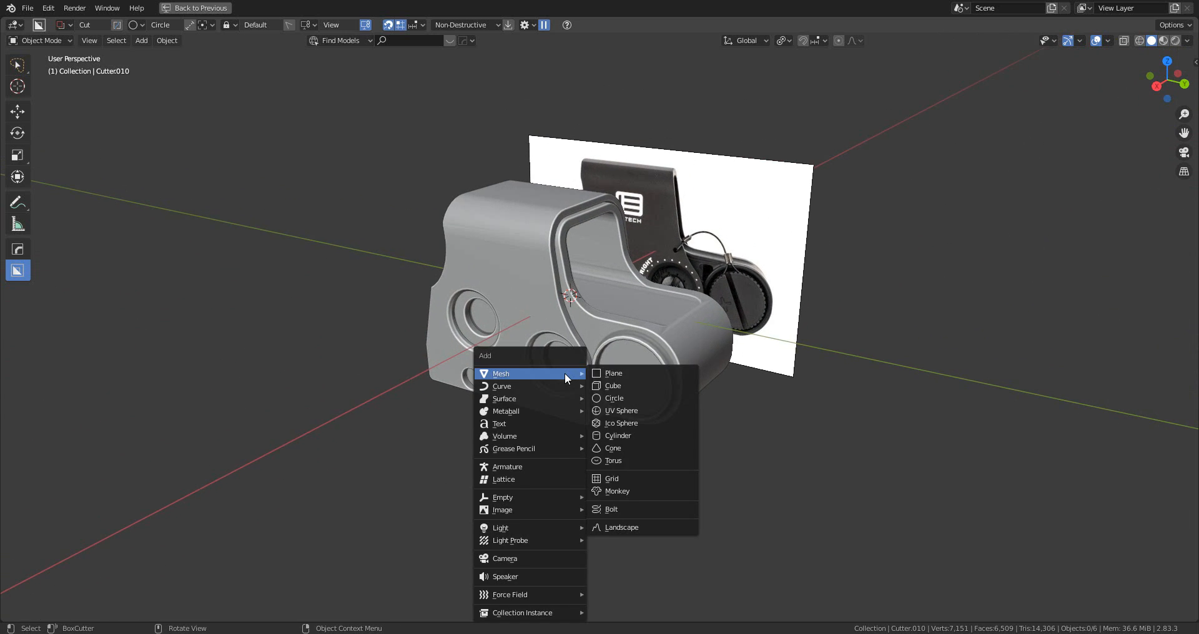
click(632, 387)
key(s)
key(Return)
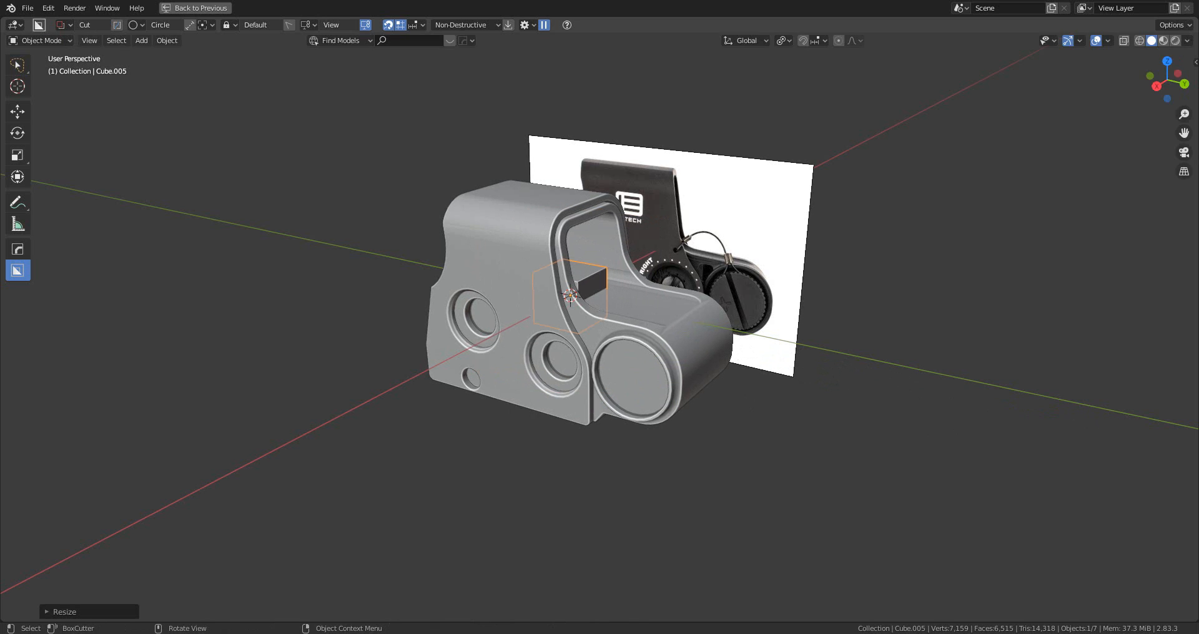
key(g)
click(877, 434)
- Widen the cube slightly along the X axis in the back view
middle_drag(877, 433, 758, 412)
click(1163, 85)
scroll(735, 318, up, 4)
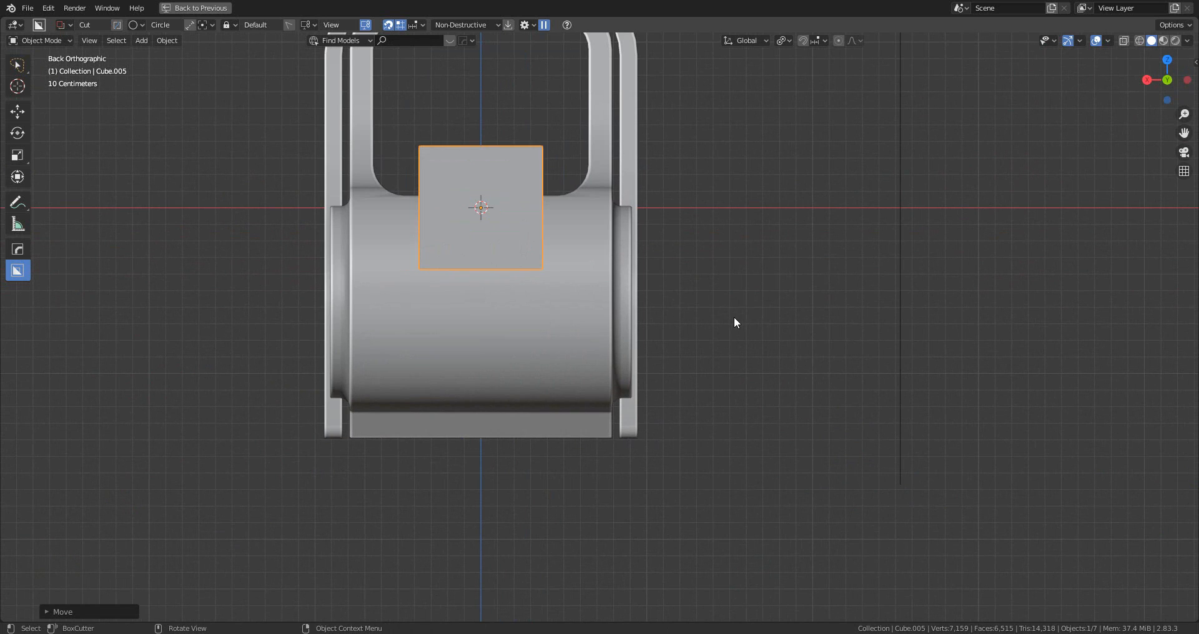
key(s)
key(x)
click(764, 306)
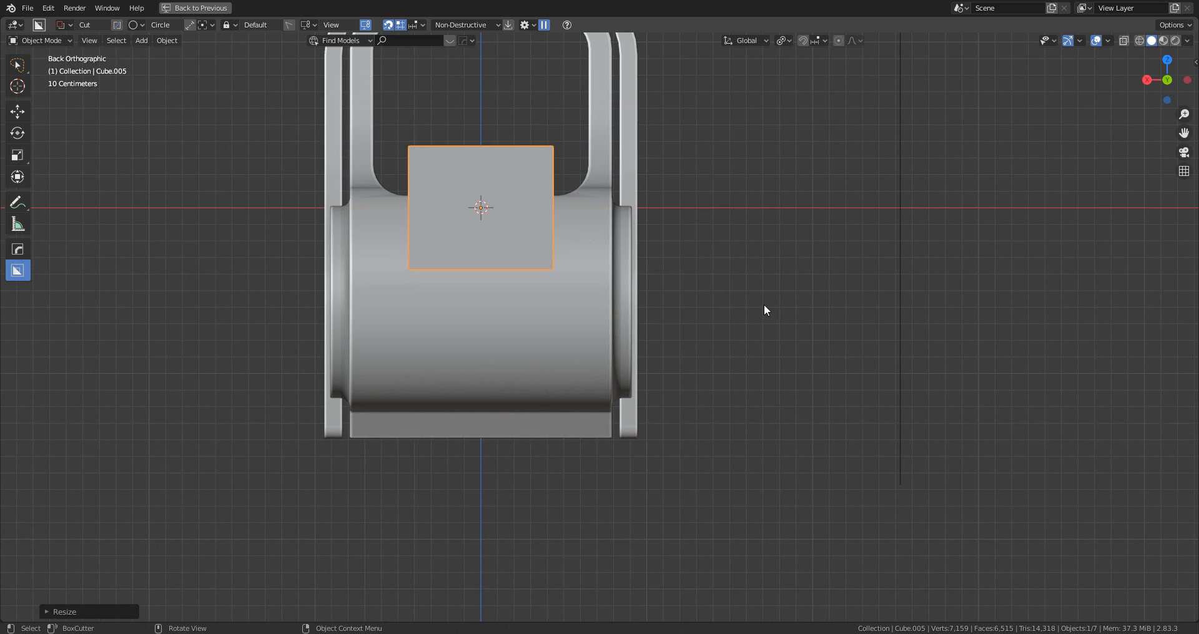
- Move the cube about 1.84 m down along Z, just below the sight body
shift+middle_drag(661, 308, 740, 328)
key(g)
key(z)
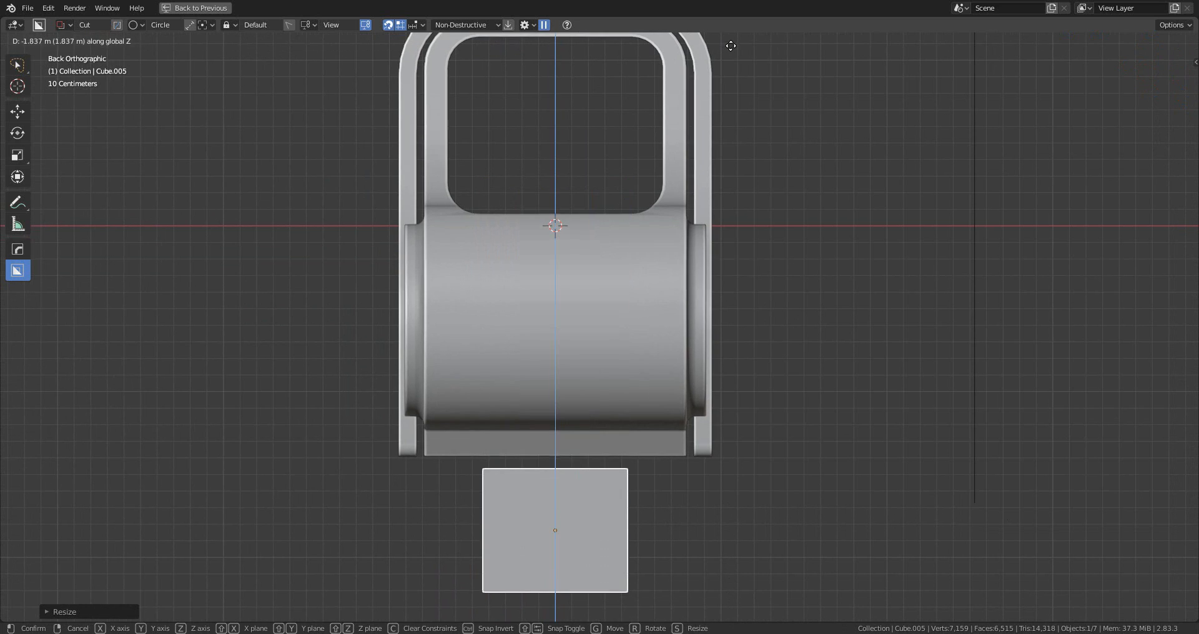
click(729, 43)
- Scale the block along X by about 1.03 beneath the sight
shift+middle_drag(826, 219, 827, 131)
scroll(760, 292, up, 4)
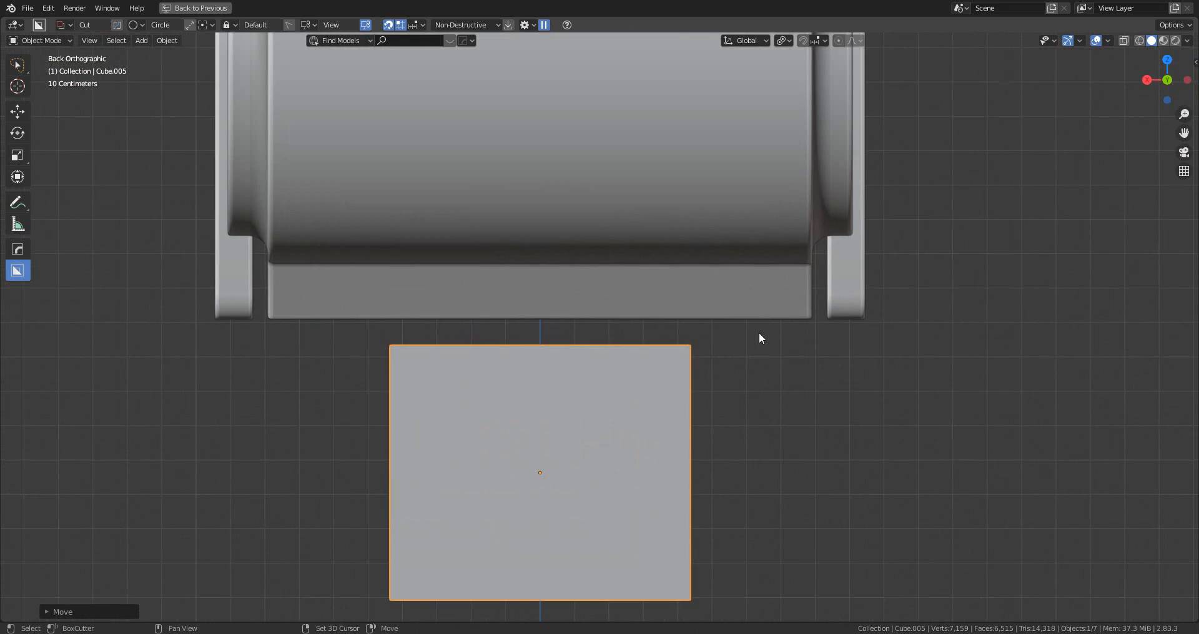
shift+middle_drag(760, 337, 757, 262)
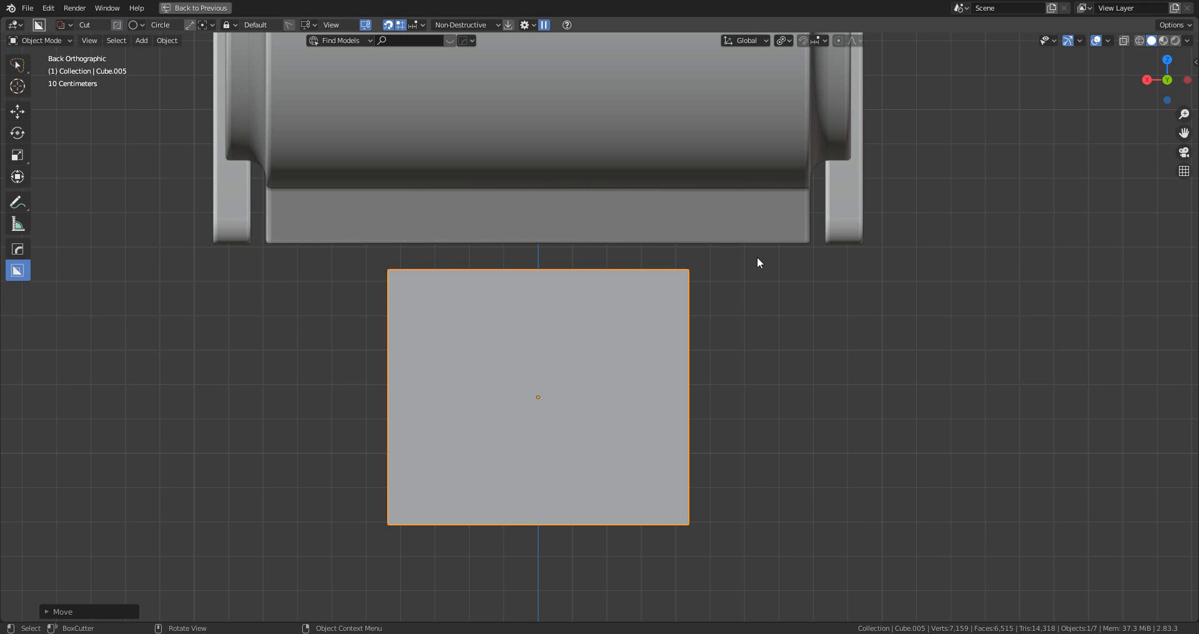
key(s)
key(x)
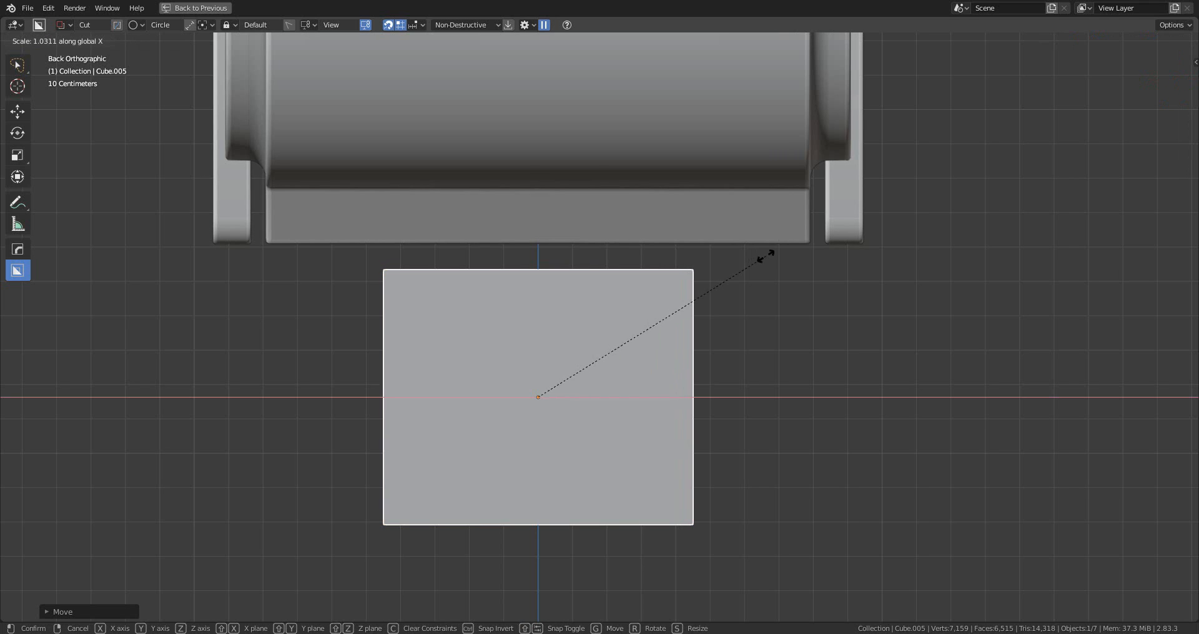
click(767, 255)
- Add a horizontal edge loop around the cube and slide it close to the top face
scroll(764, 256, down, 2)
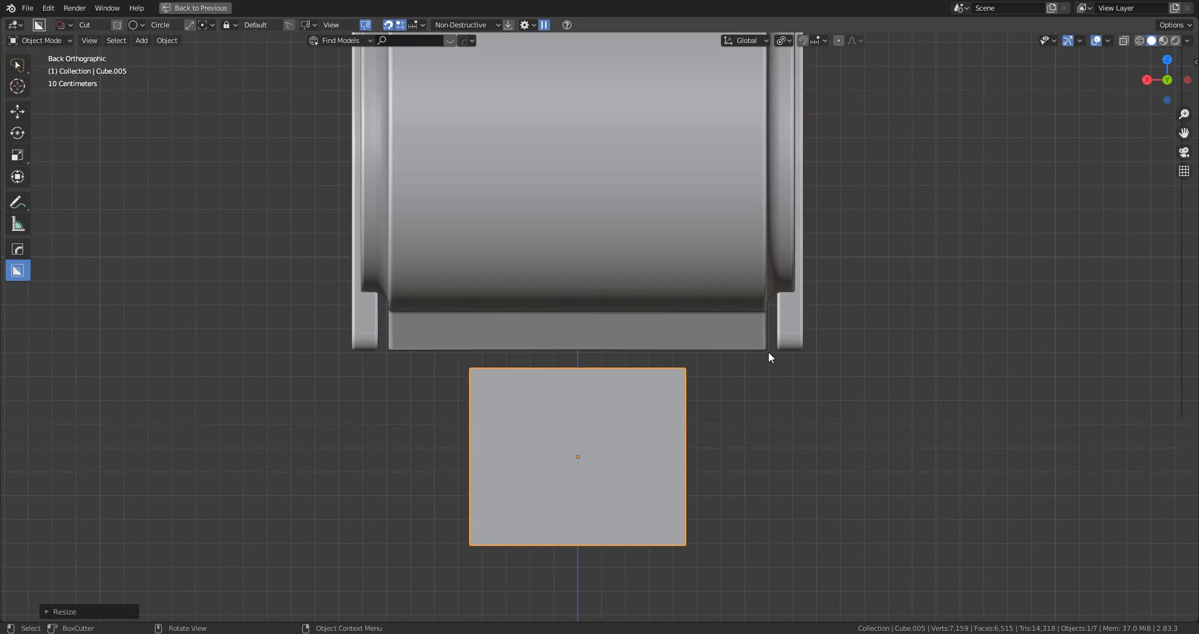
scroll(743, 328, down, 2)
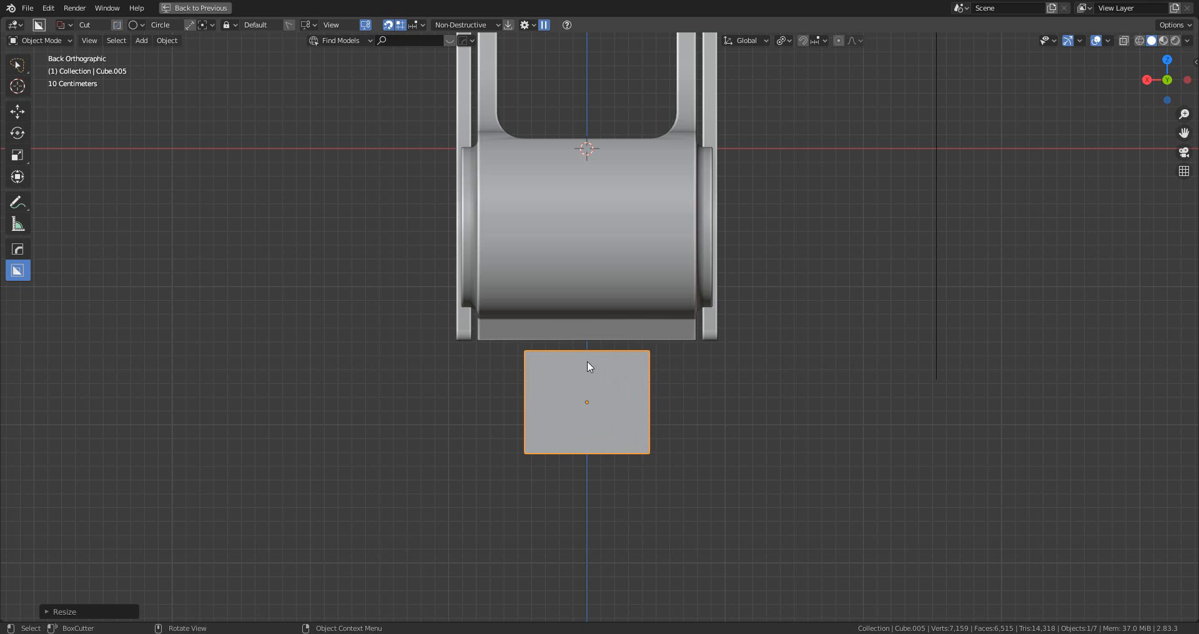
scroll(627, 386, up, 2)
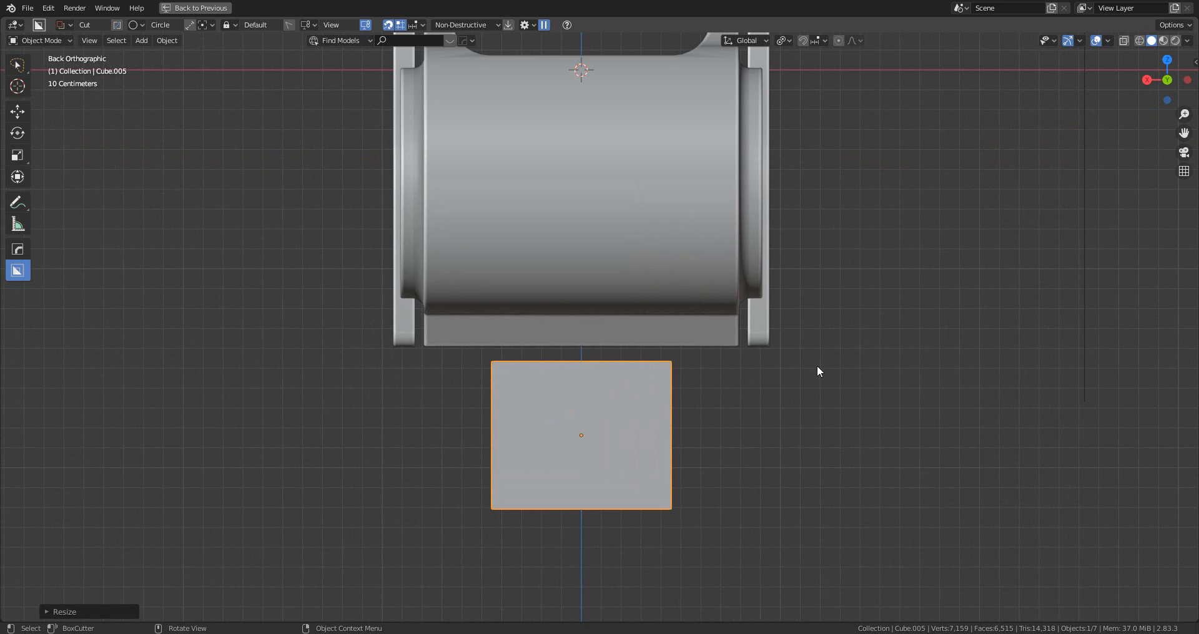
scroll(637, 426, down, 2)
scroll(643, 442, up, 3)
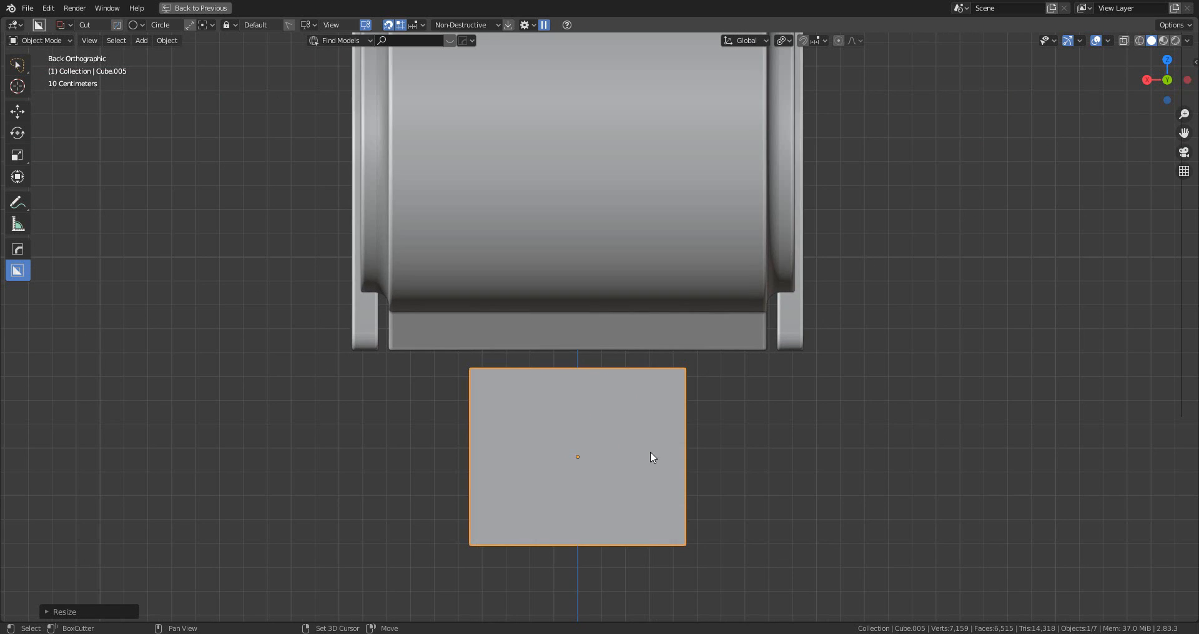
shift+middle_drag(652, 448, 654, 371)
scroll(655, 373, down, 2)
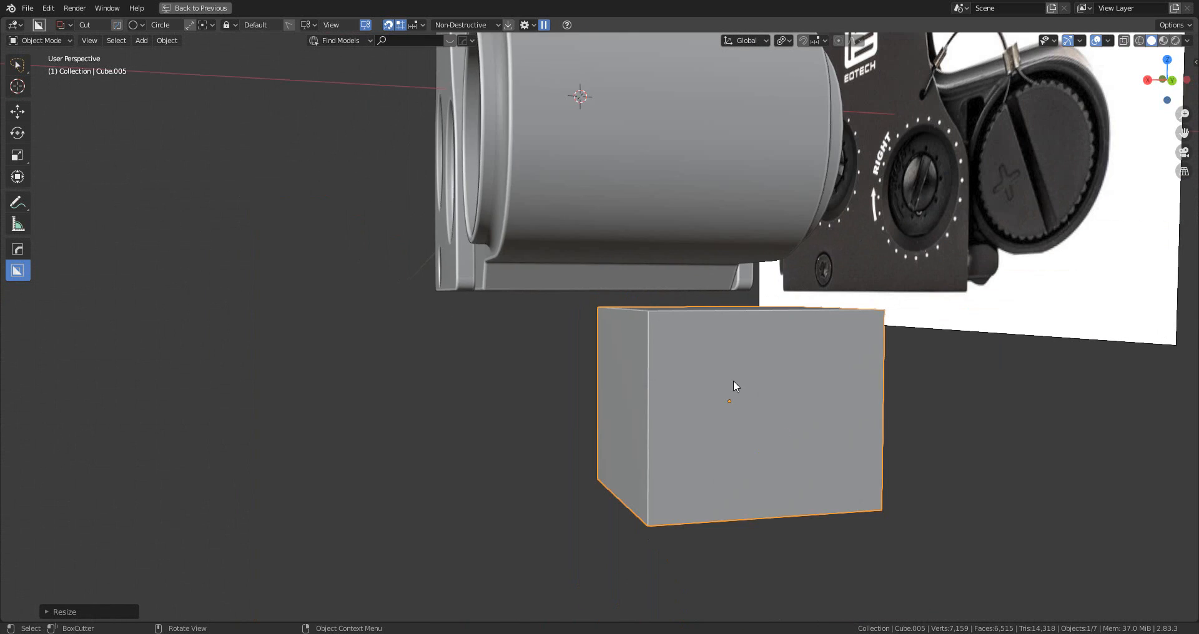
shift+middle_drag(733, 382, 701, 359)
key(Tab)
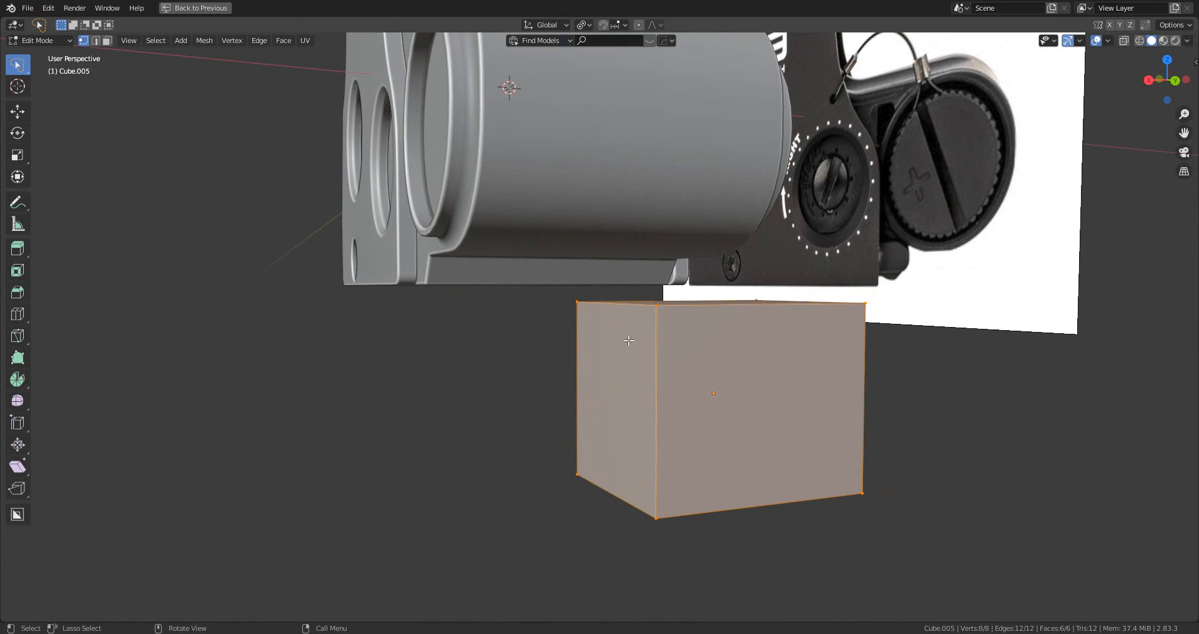
key(ctrl+r)
click(578, 338)
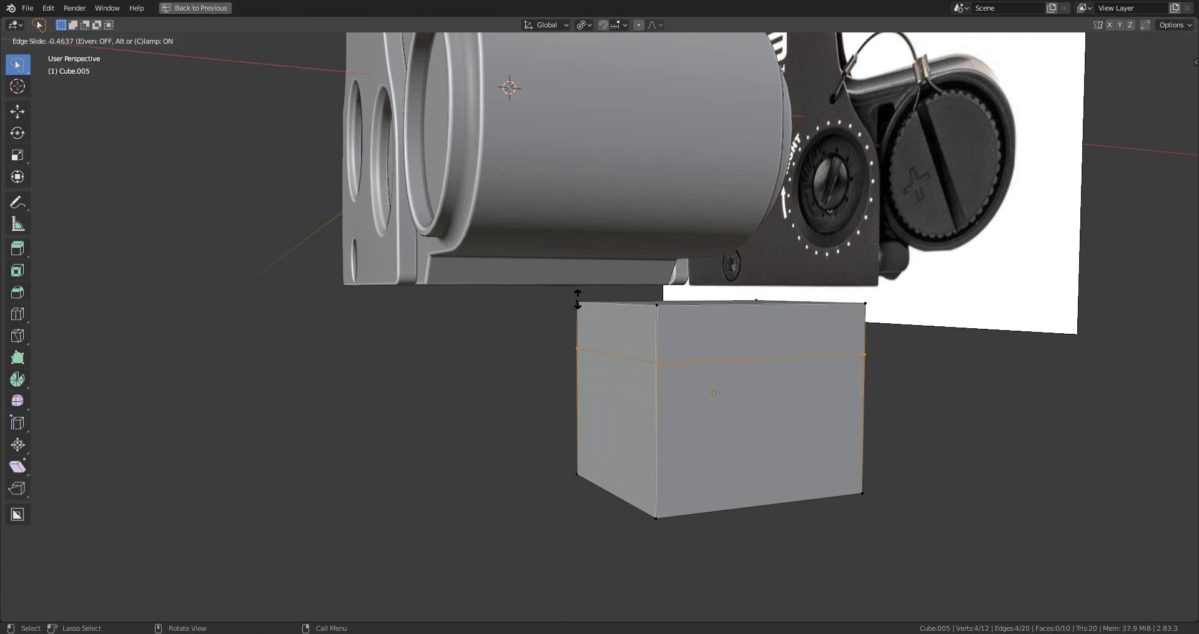
click(577, 280)
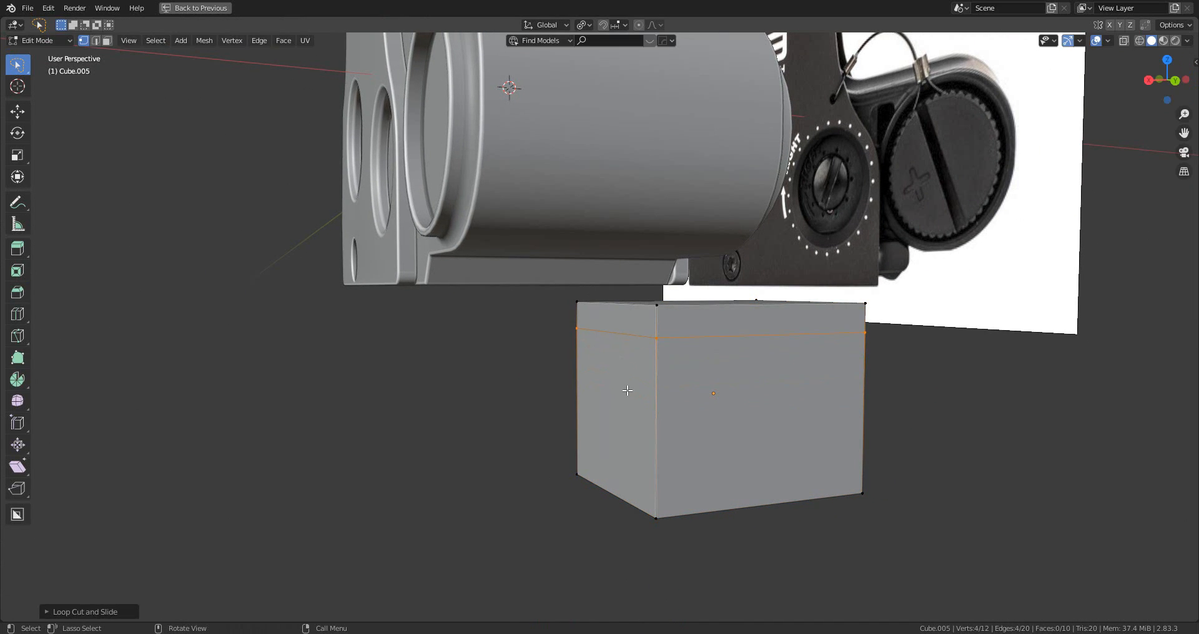
- Add two more horizontal edge loops closely spaced below the first one
key(ctrl+r)
click(594, 362)
key(g)
key(g)
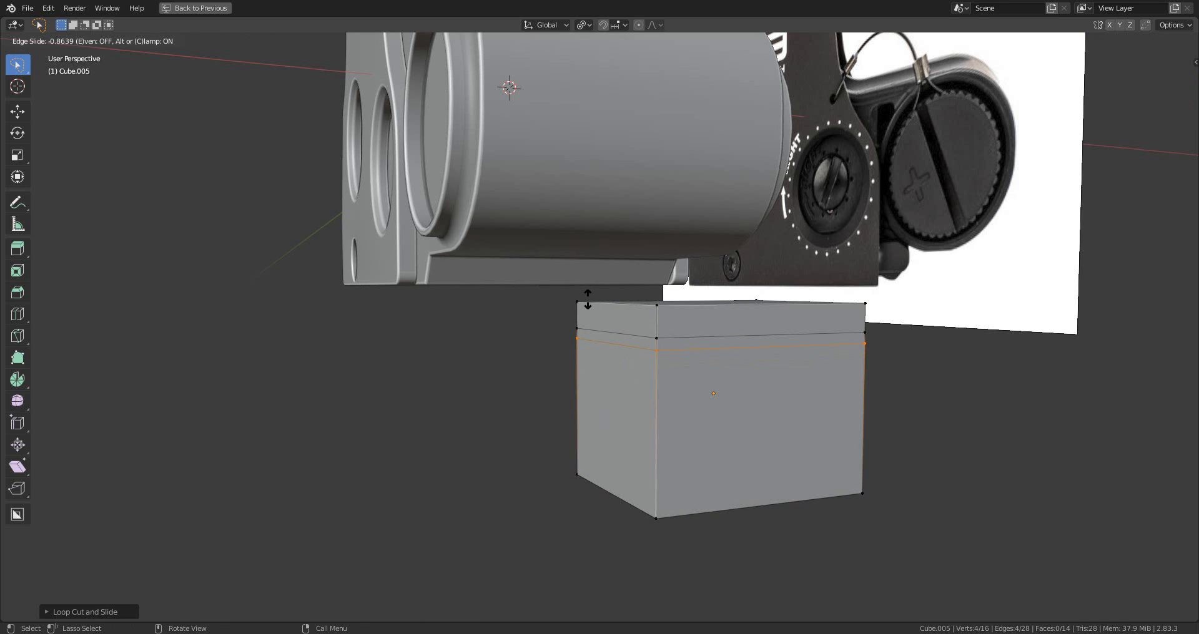
click(589, 297)
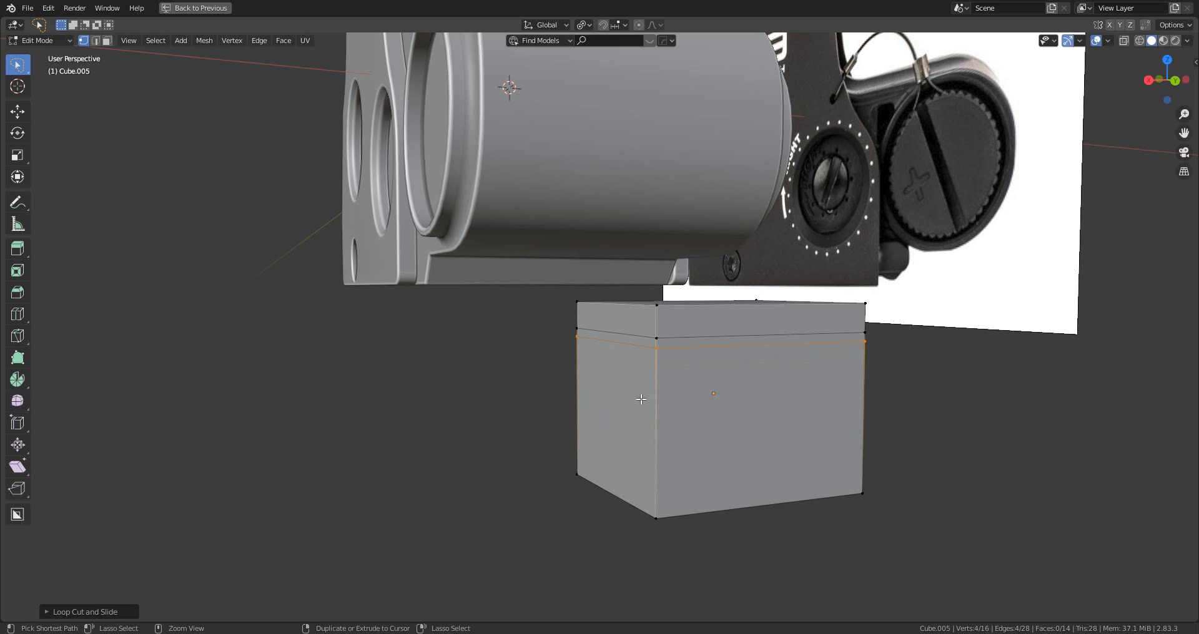
key(ctrl+r)
click(642, 401)
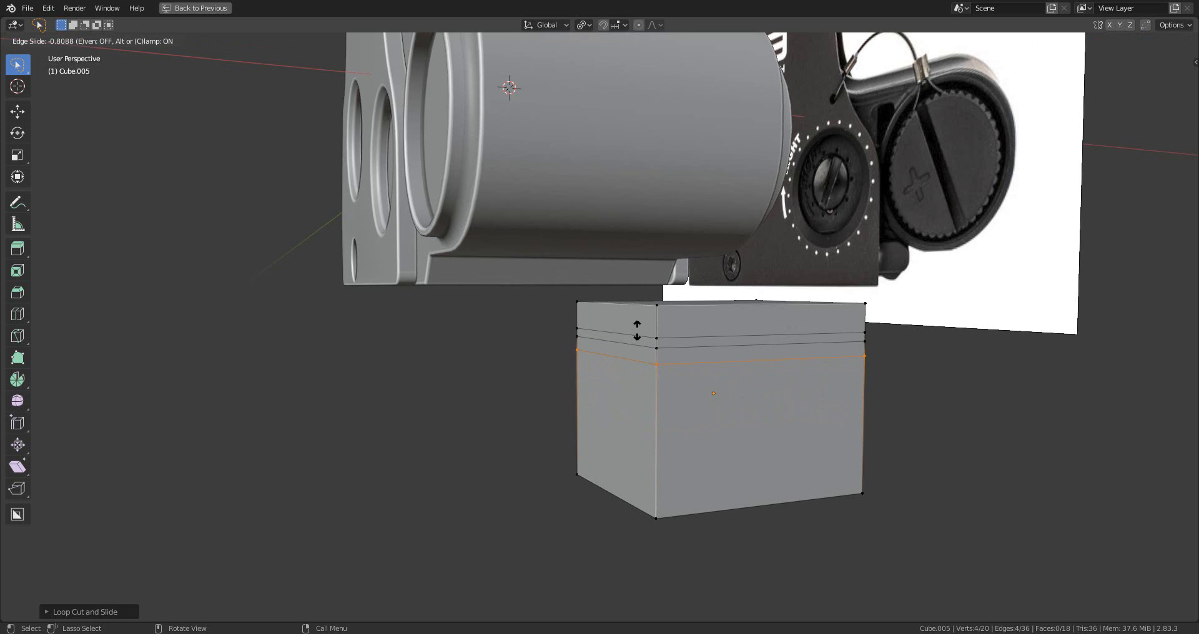
click(637, 331)
- Scale the cube's top face inward along X to create sloped upper sides
middle_drag(637, 331, 689, 379)
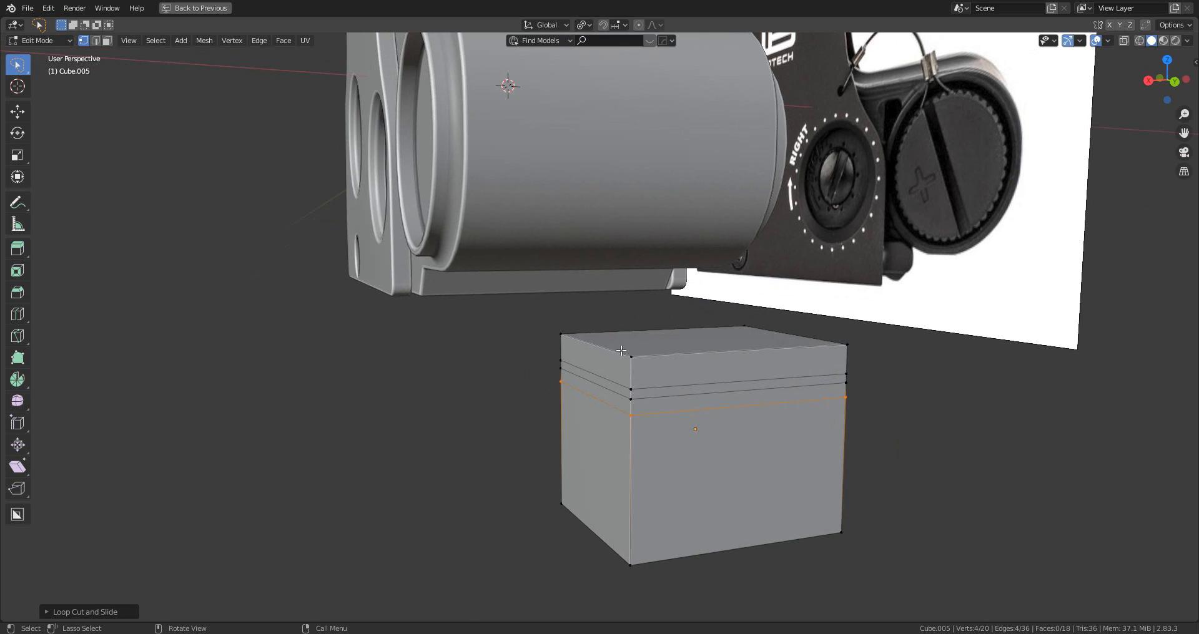
click(665, 338)
click(664, 339)
middle_drag(665, 339, 835, 377)
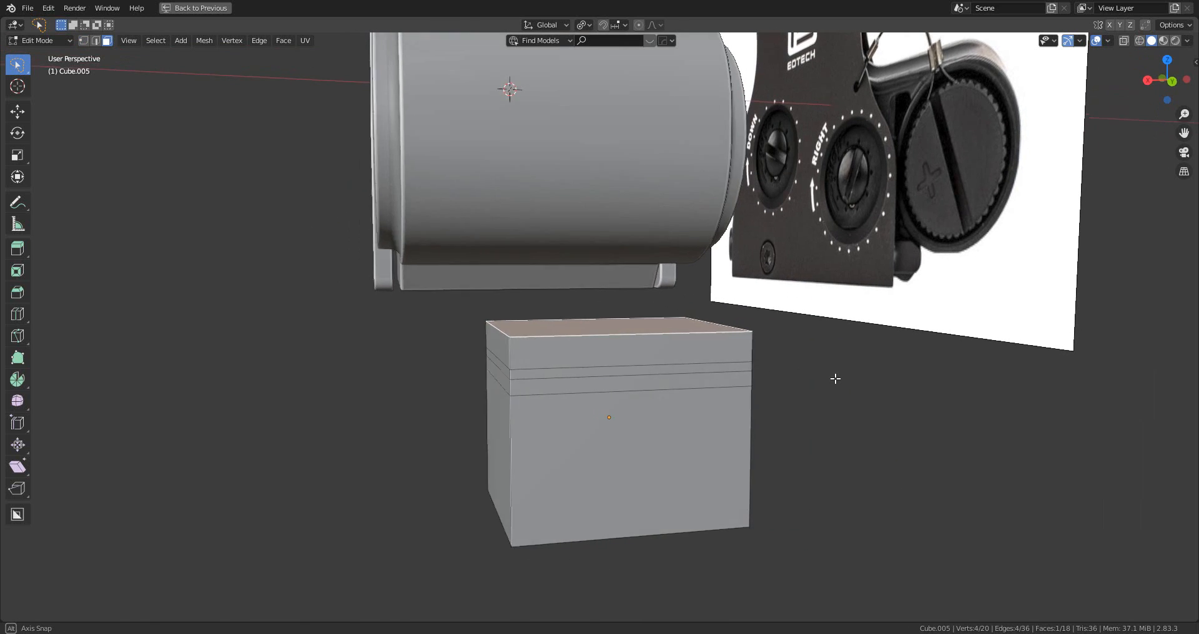
key(s)
key(x)
click(837, 371)
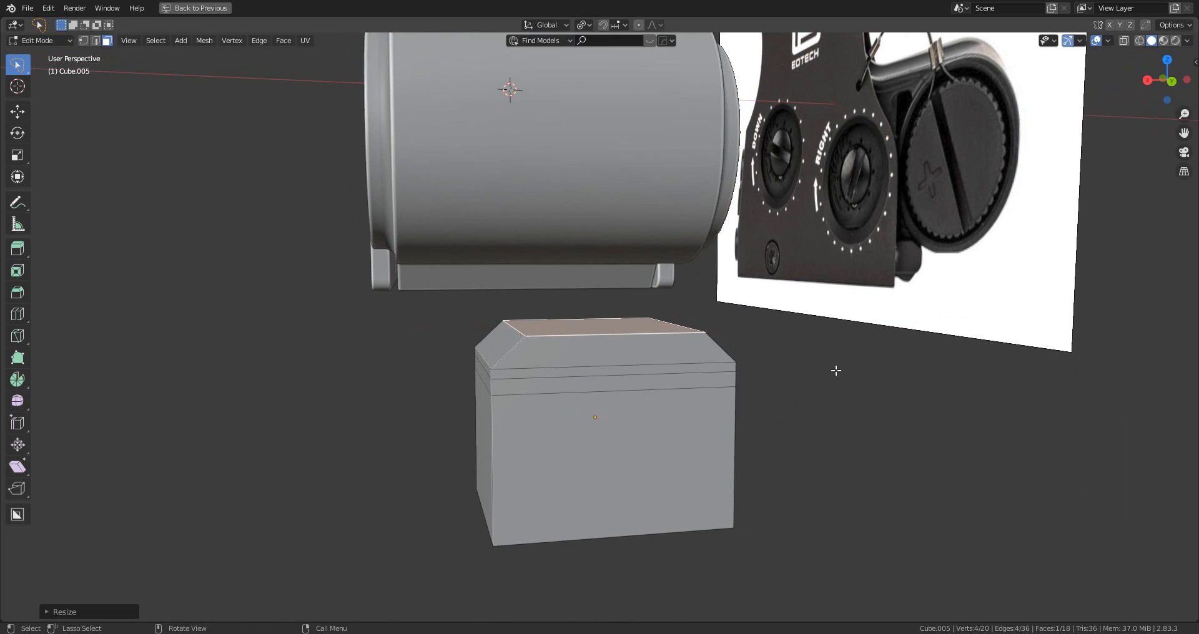
- Lower the top face slightly along Z and widen it a little along X
key(g)
key(z)
click(841, 437)
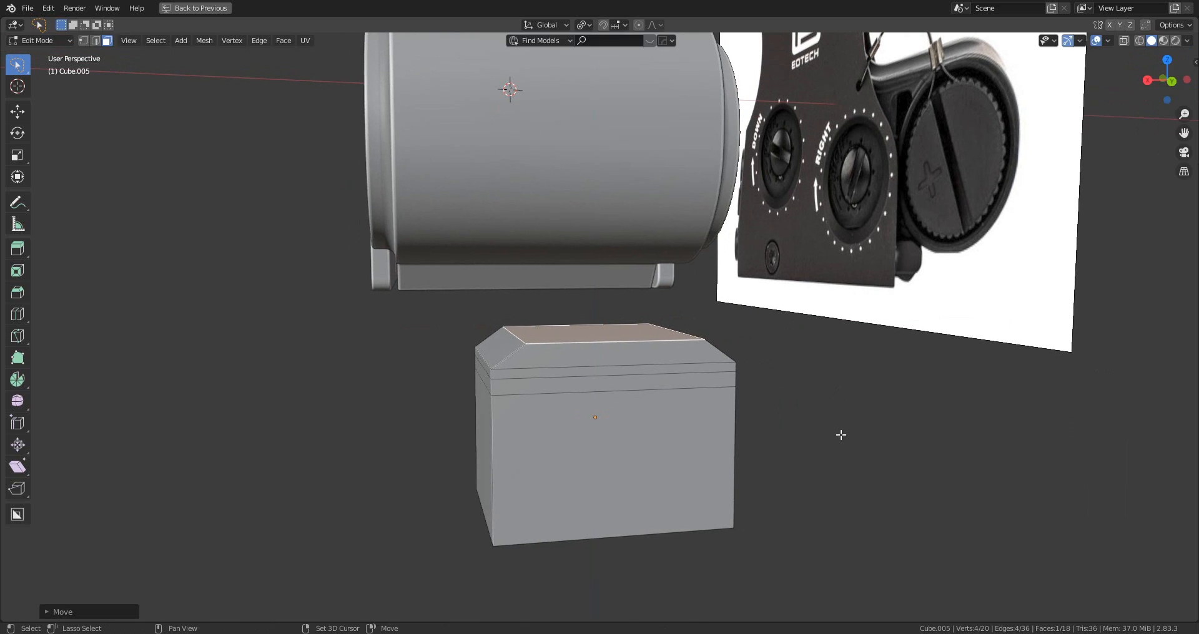
key(s)
key(x)
right_click(849, 431)
- Select the lowest of the three horizontal edge loops around the block
middle_drag(849, 431, 517, 383)
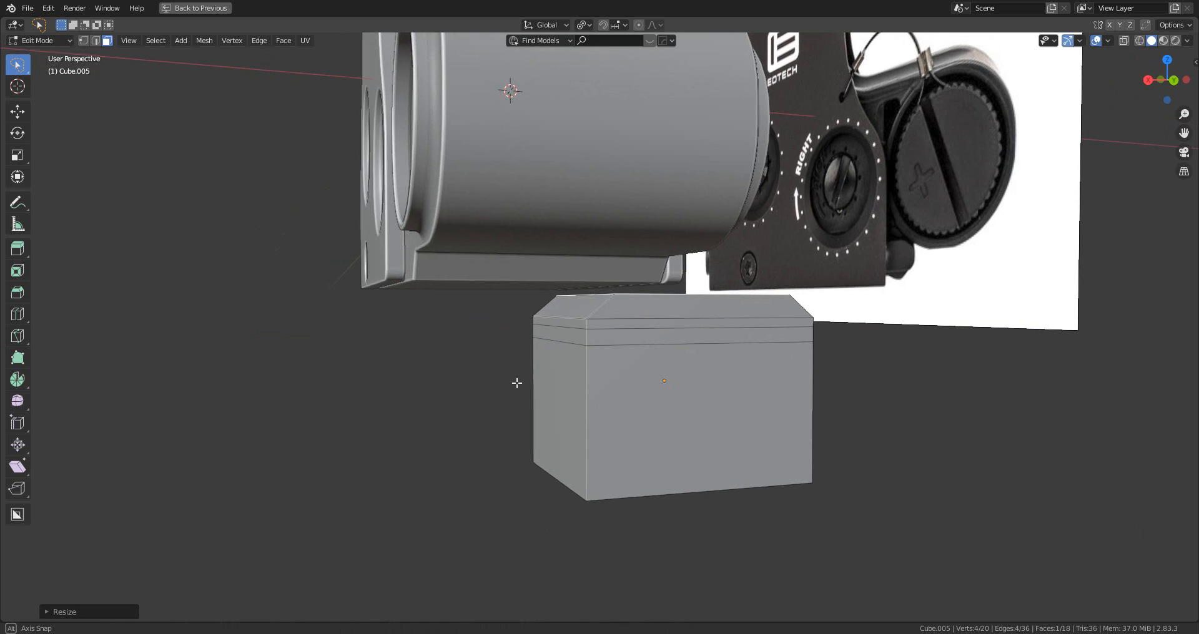
click(568, 343)
key(2)
click(568, 343)
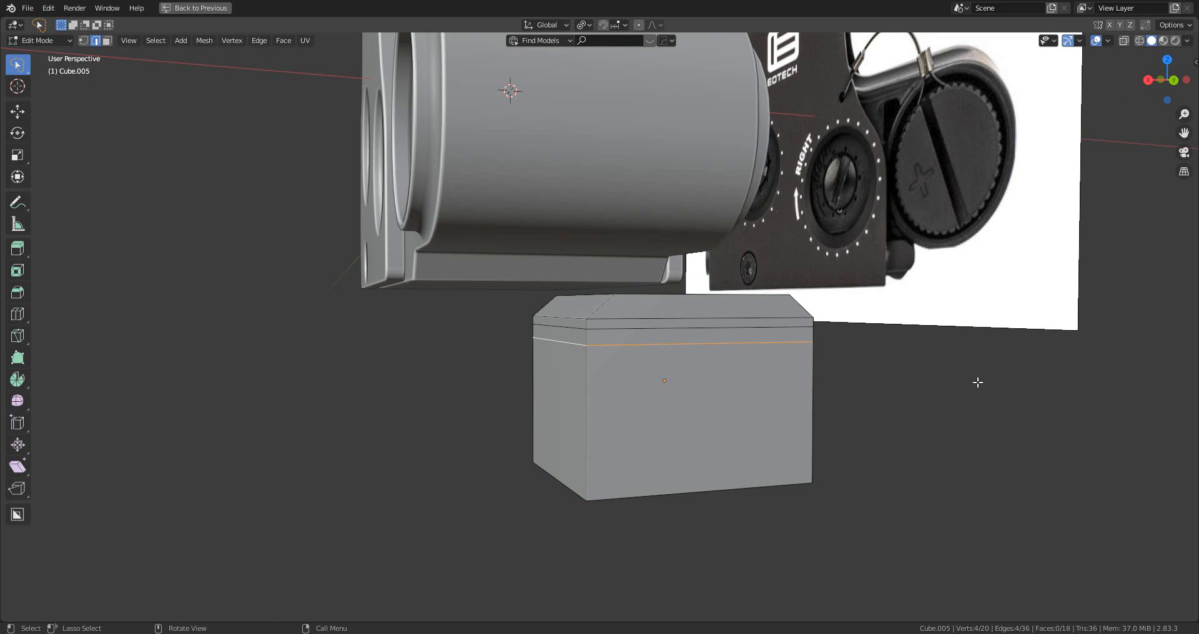
key(s)
key(x)
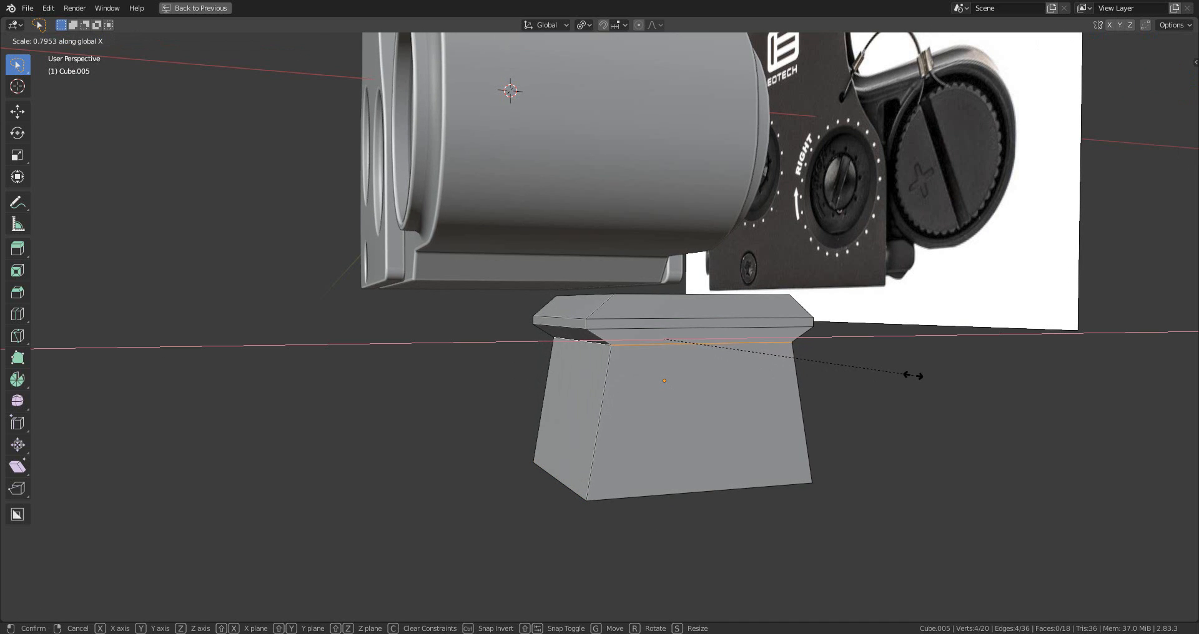
right_click(913, 376)
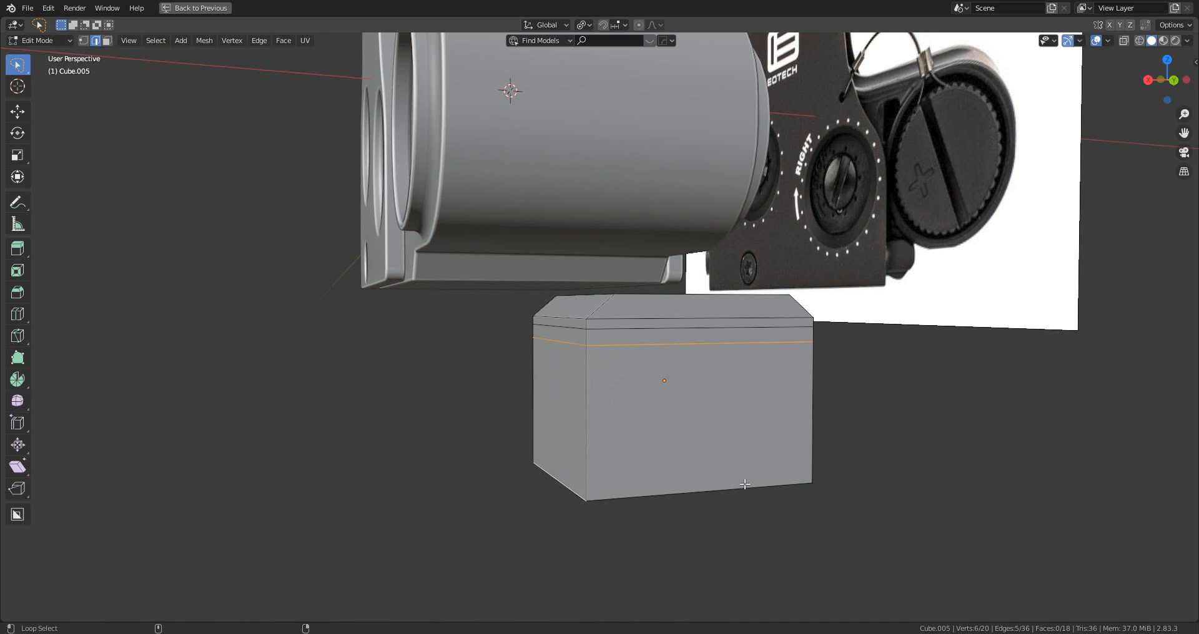
- Add the block's bottom edges to the selected loop and scale both inward along X to about 0.84
alt+shift+click(663, 493)
middle_drag(662, 492, 695, 494)
shift+click(935, 430)
middle_drag(1079, 448, 971, 440)
key(s)
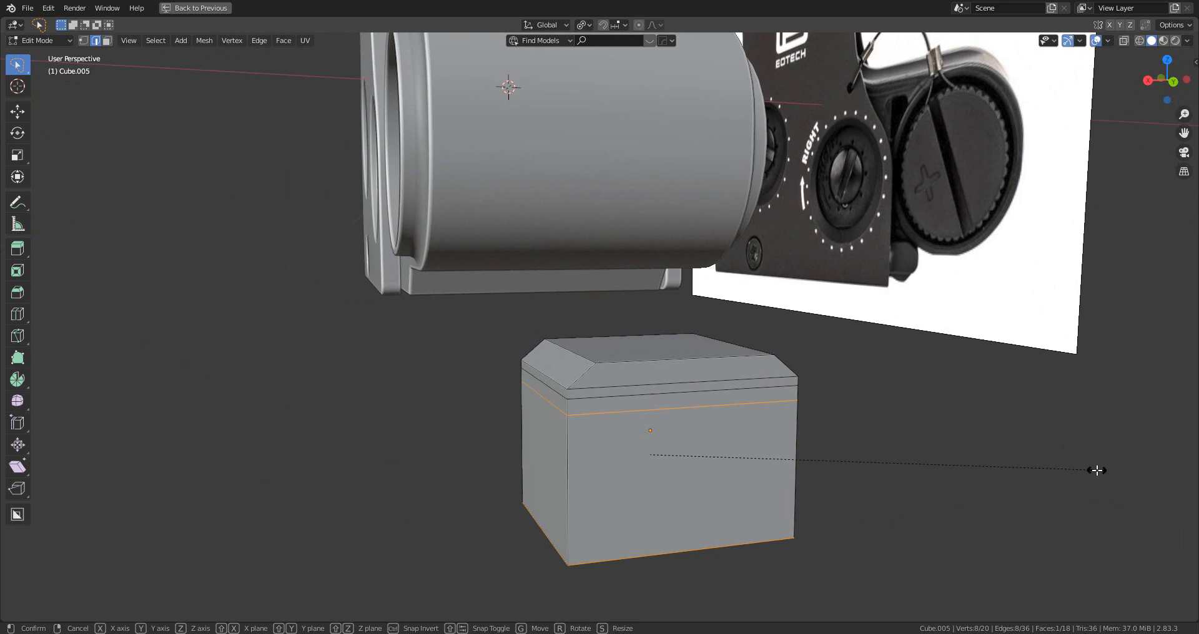
key(x)
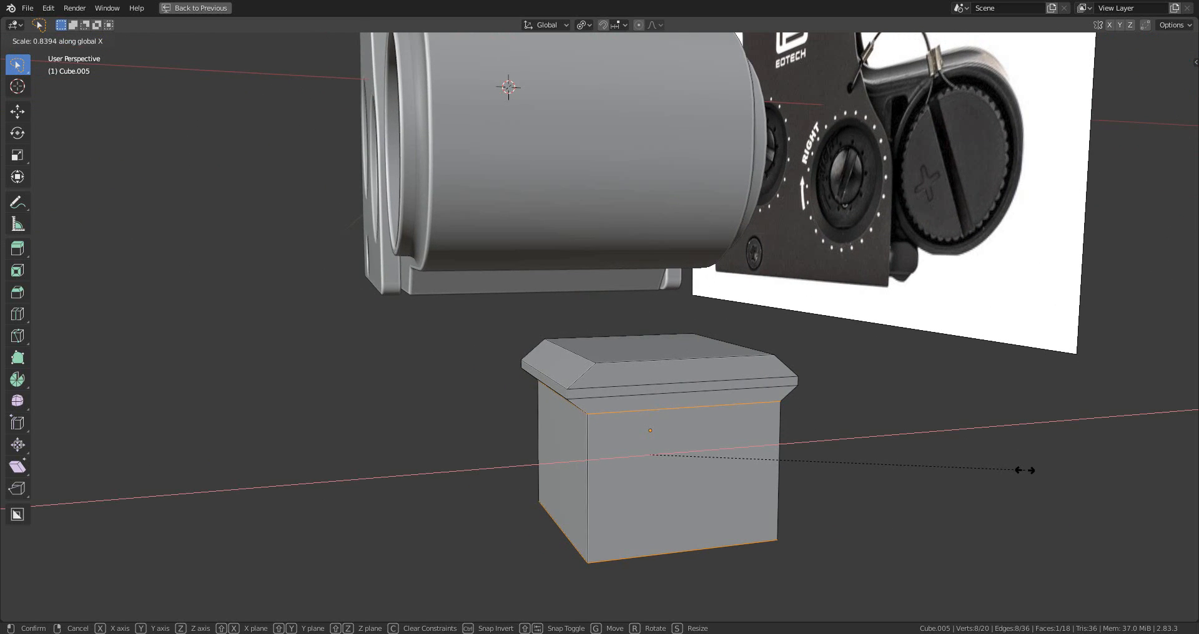
click(1024, 470)
- Narrow the block's lower section further along X by a factor of about 0.89
middle_drag(1025, 471, 541, 310)
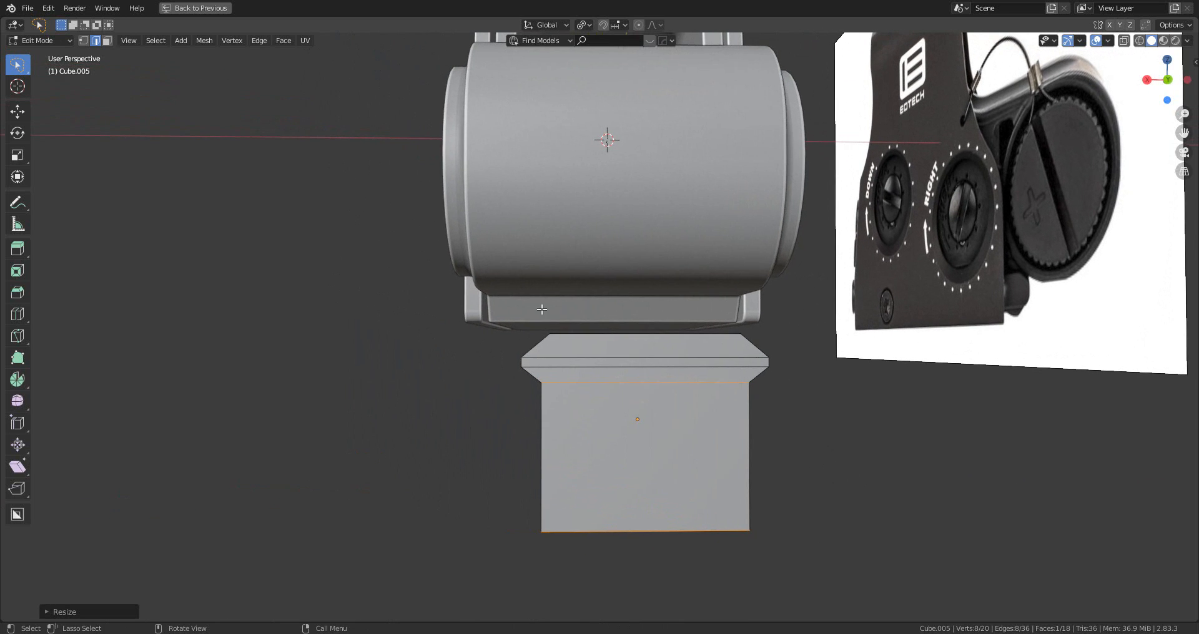
key(s)
key(x)
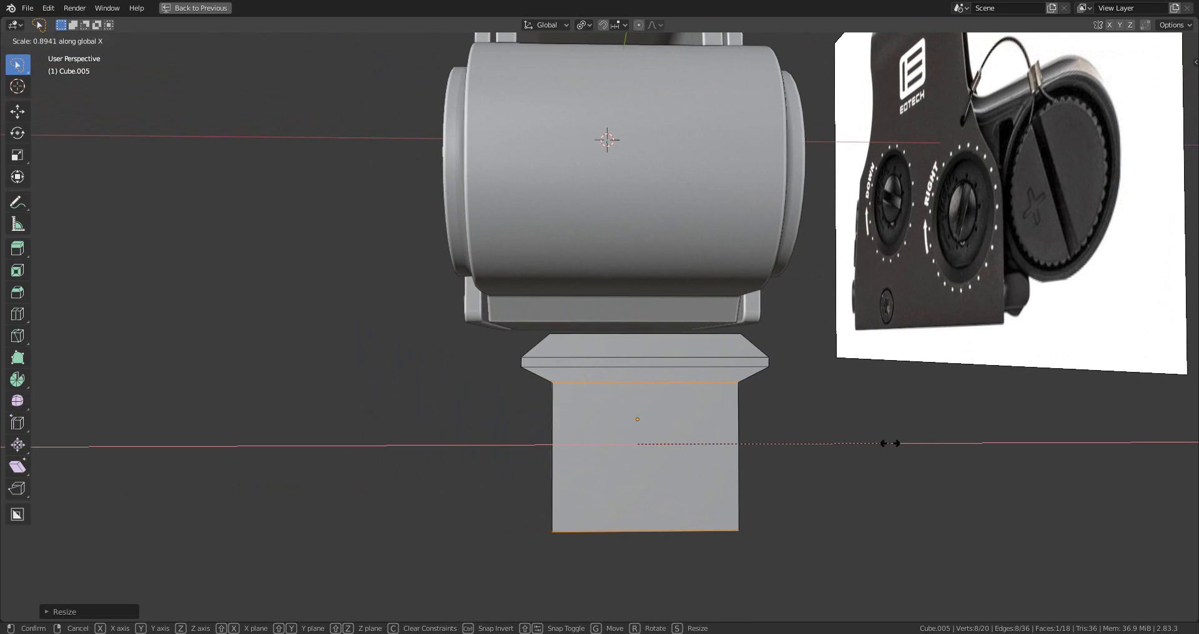
click(887, 443)
- Leave mesh editing and stretch the whole block along Y into a long rail
middle_drag(887, 442, 845, 433)
scroll(614, 419, up, 2)
key(Tab)
scroll(622, 420, down, 5)
key(s)
key(y)
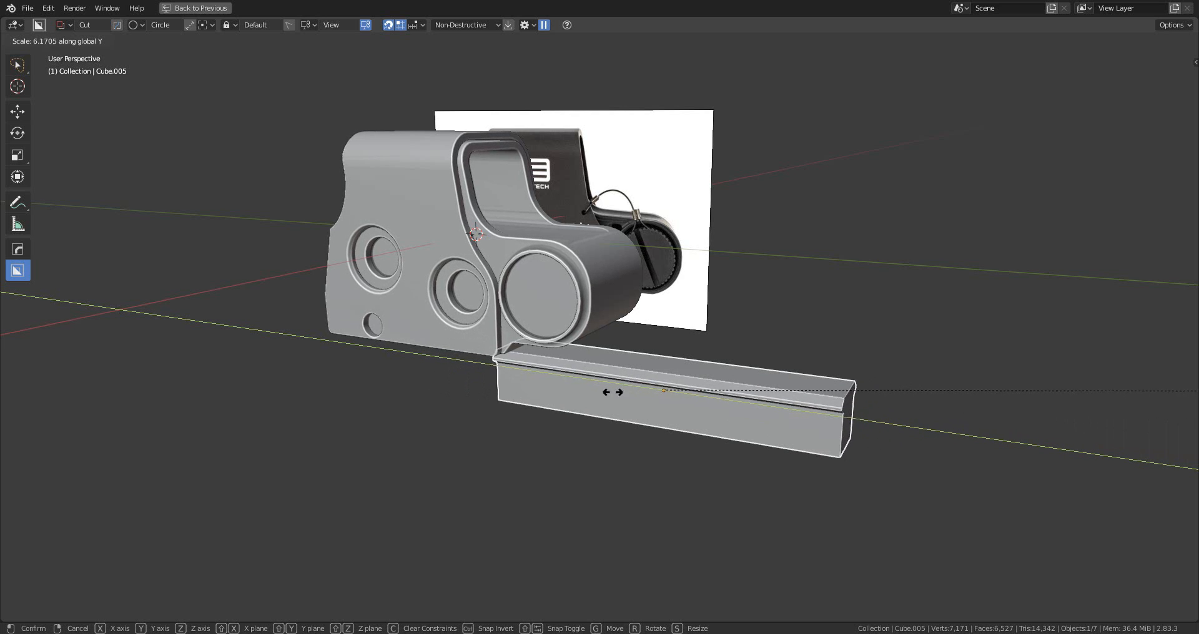
click(562, 395)
- In front view, raise the rail block about 0.35 m along Z so its flared head sits inside the sight body
middle_drag(460, 396, 781, 390)
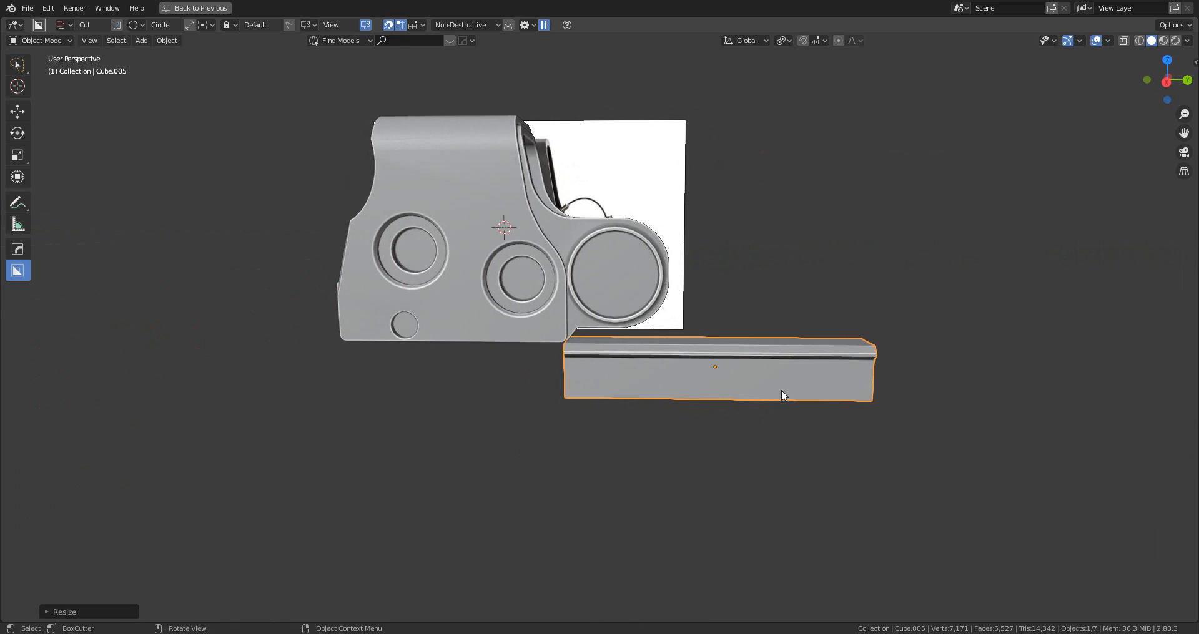
click(1163, 84)
click(1147, 80)
scroll(932, 410, up, 2)
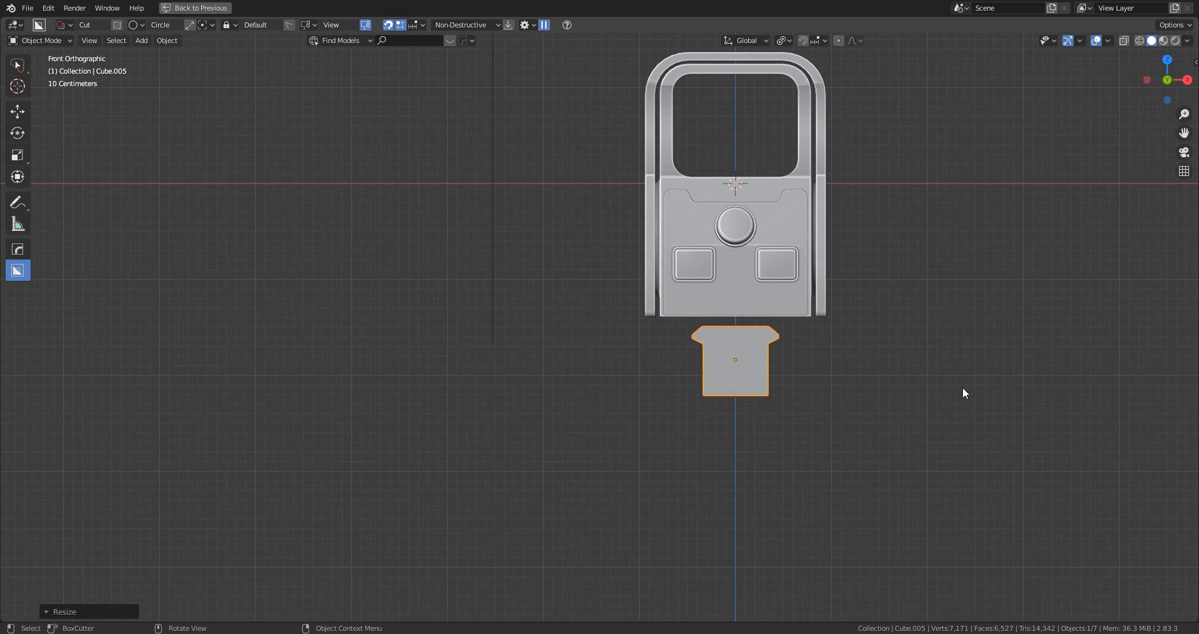
shift+middle_drag(935, 421, 791, 447)
scroll(791, 446, up, 5)
key(g)
key(z)
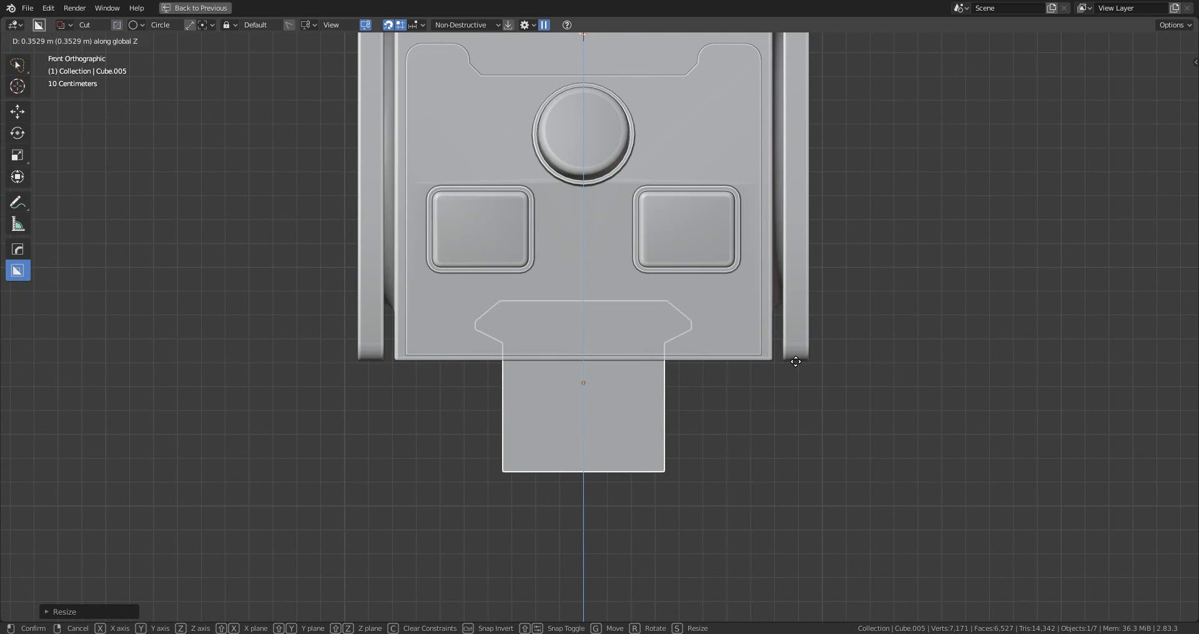
click(799, 363)
scroll(800, 361, up, 4)
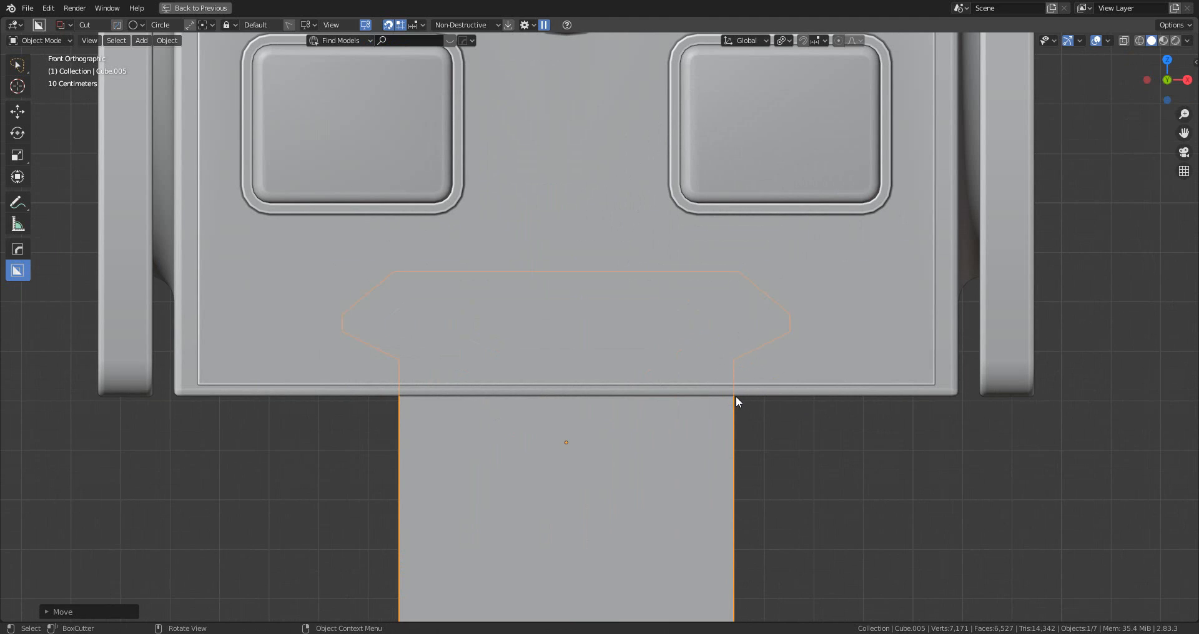
scroll(753, 390, down, 2)
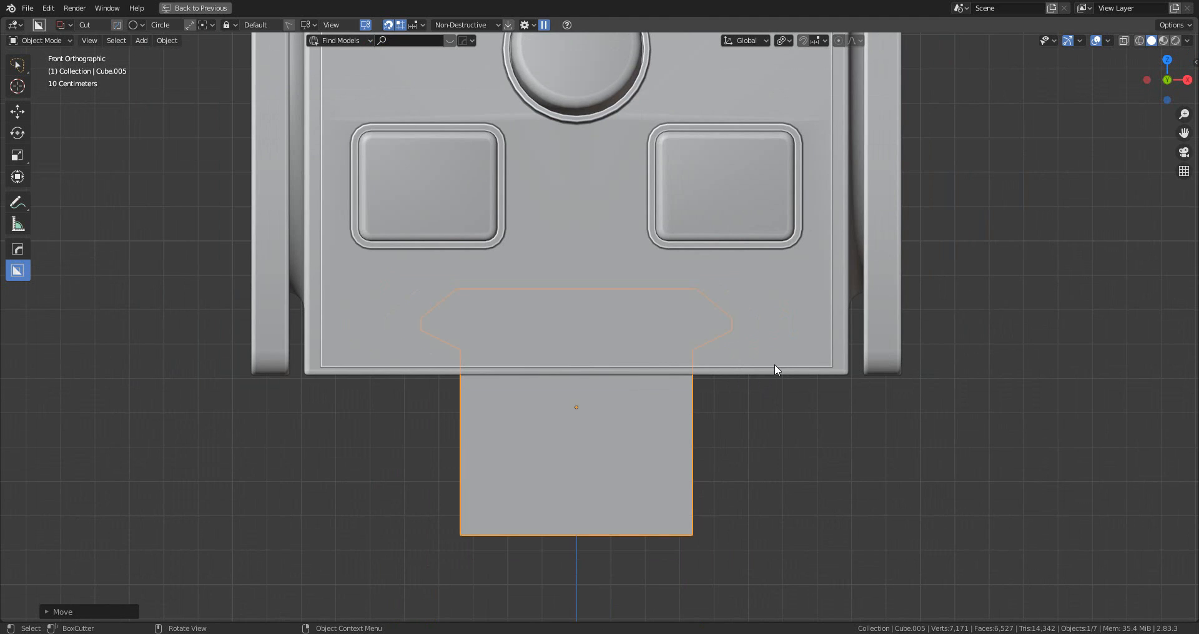
scroll(867, 409, down, 2)
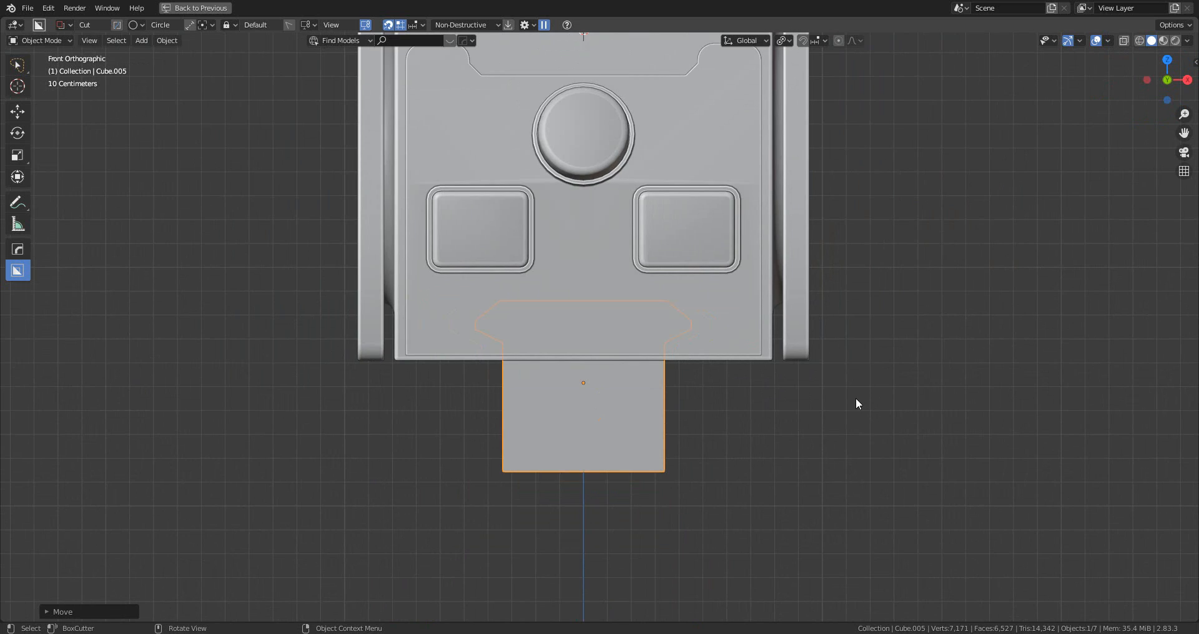
- Move the rail block along Y under the sight and scale it along Y so it extends past both ends
middle_drag(856, 402, 768, 411)
scroll(768, 412, down, 3)
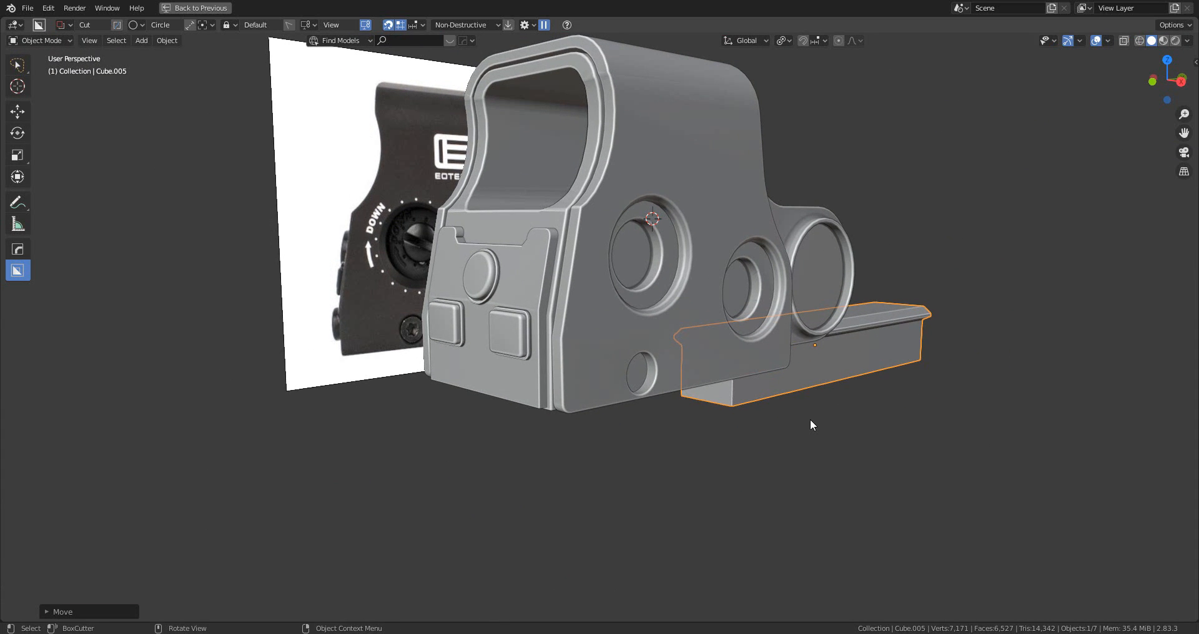
key(g)
key(y)
click(632, 411)
middle_drag(828, 409, 699, 410)
key(s)
key(y)
click(730, 411)
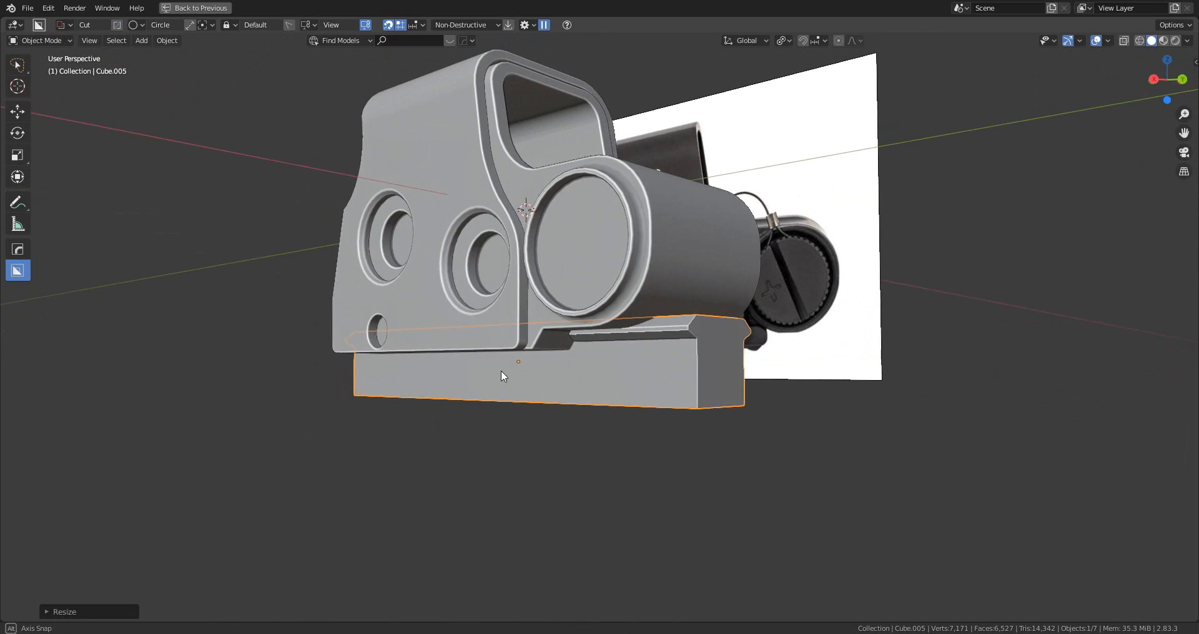
- Duplicate the rail block in place and subtract the copy from the front button panel with a HardOps difference boolean
middle_drag(501, 370, 635, 381)
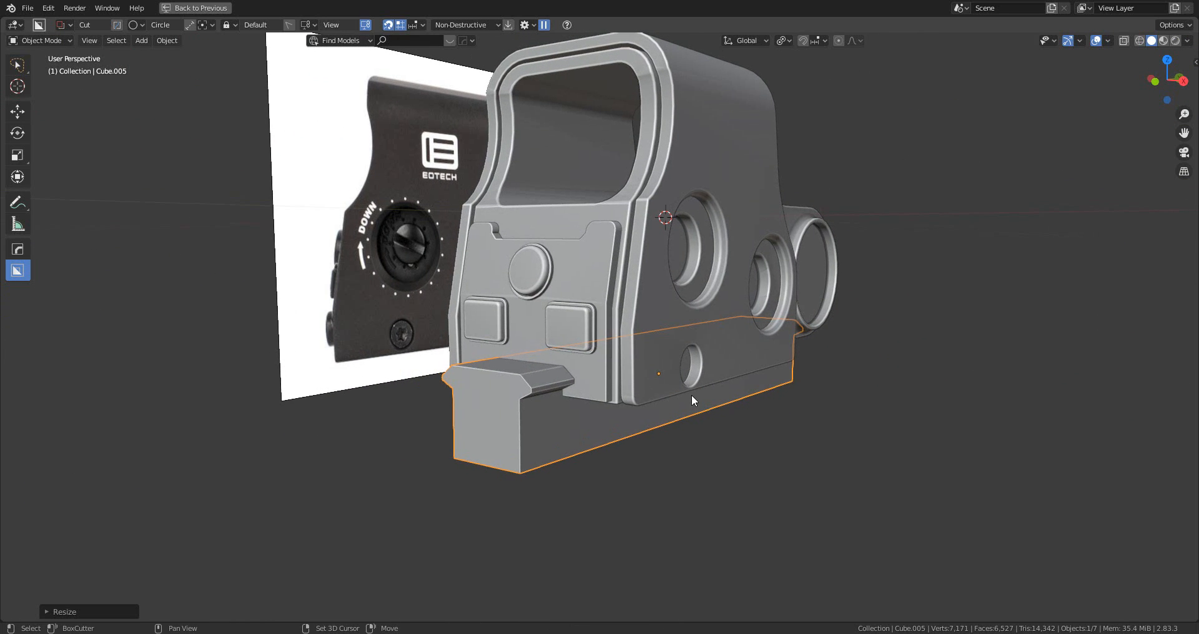
key(shift+d)
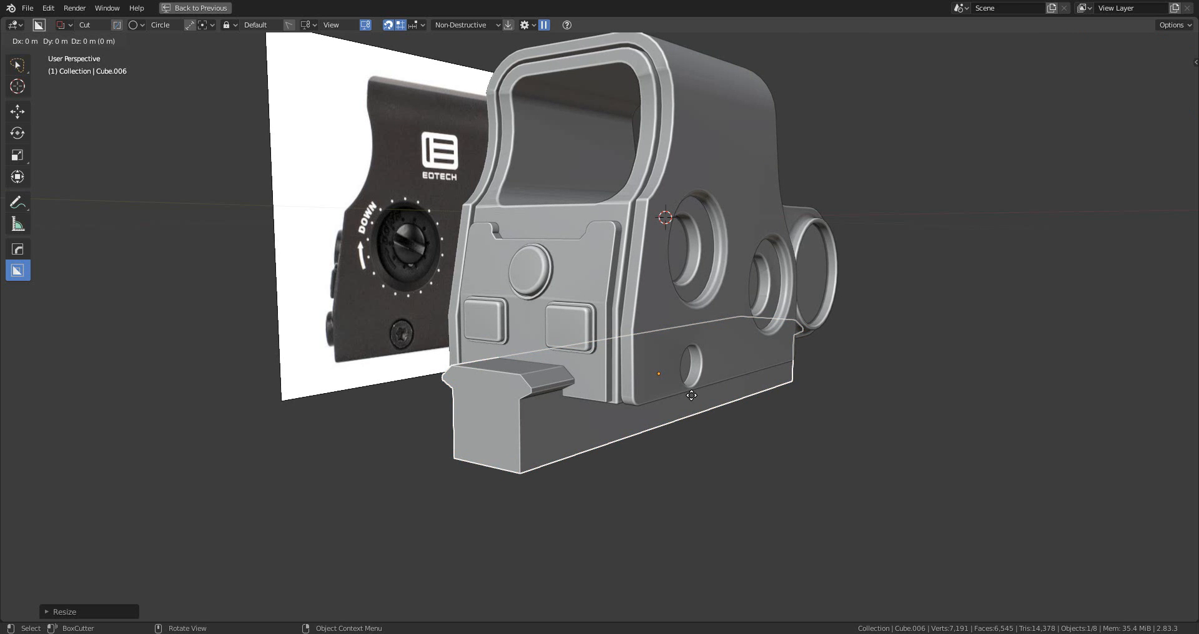
right_click(691, 395)
scroll(684, 393, up, 5)
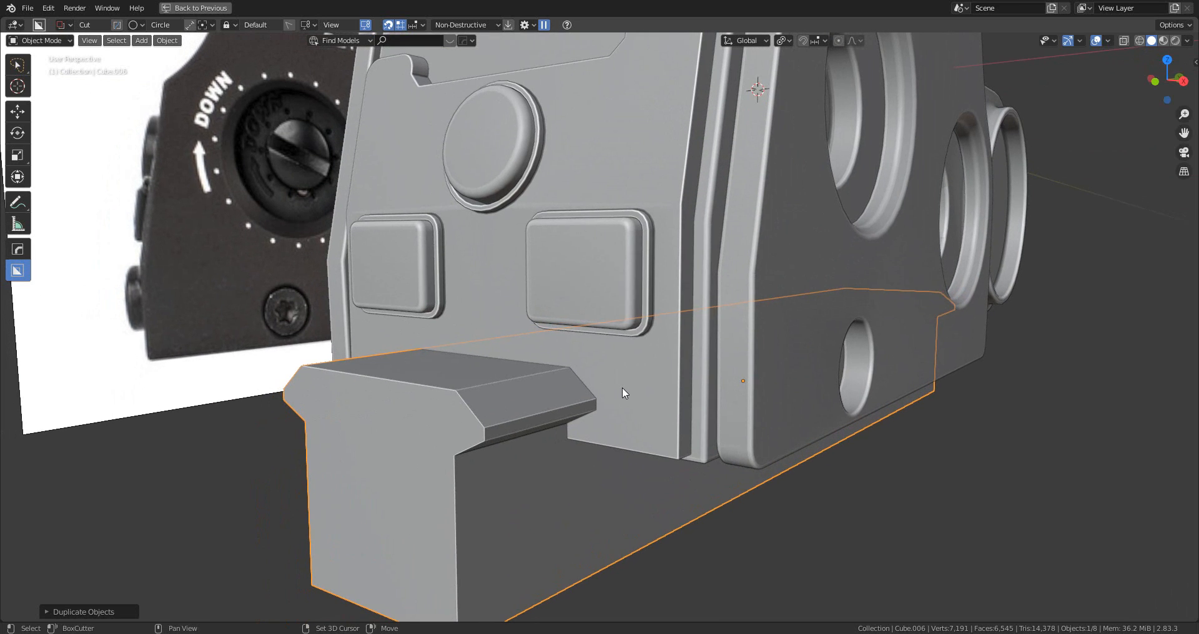
shift+click(622, 387)
key(q)
click(622, 387)
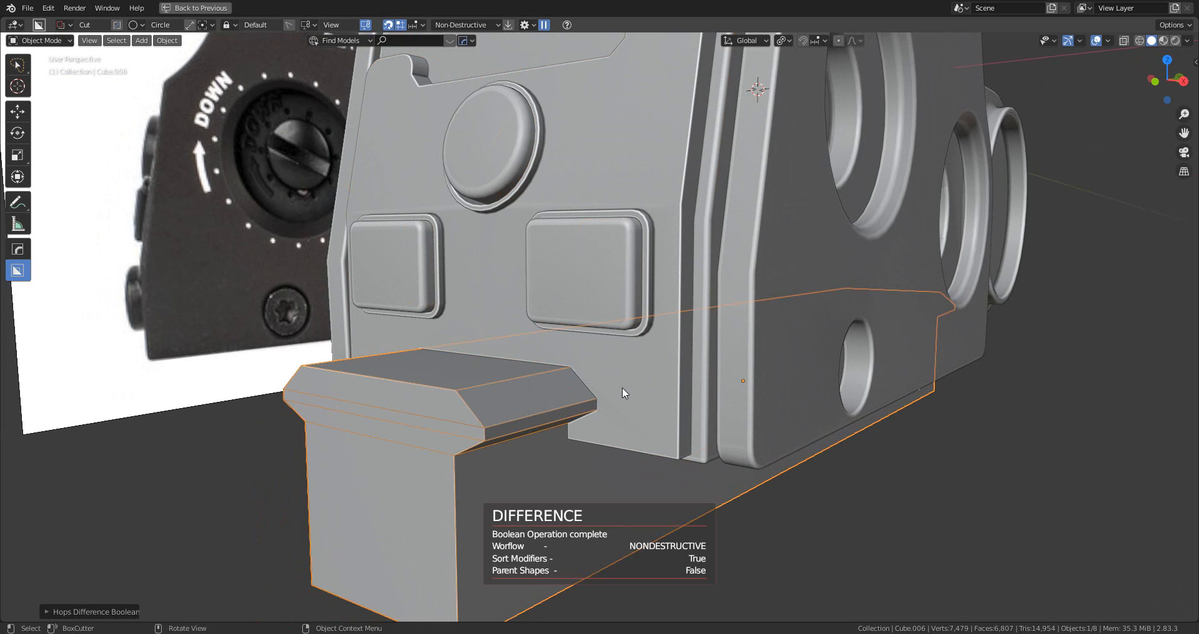
- Hide the duplicate cutter and subtract the original rail block from the main body with a difference boolean
key(h)
click(527, 422)
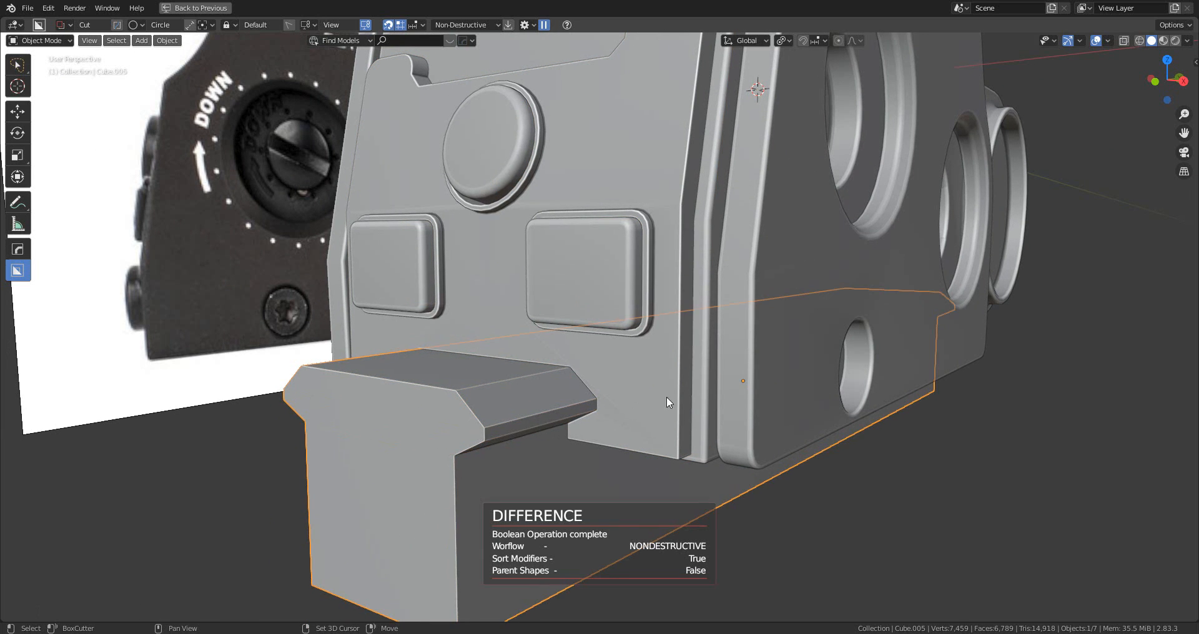
key(q)
click(702, 386)
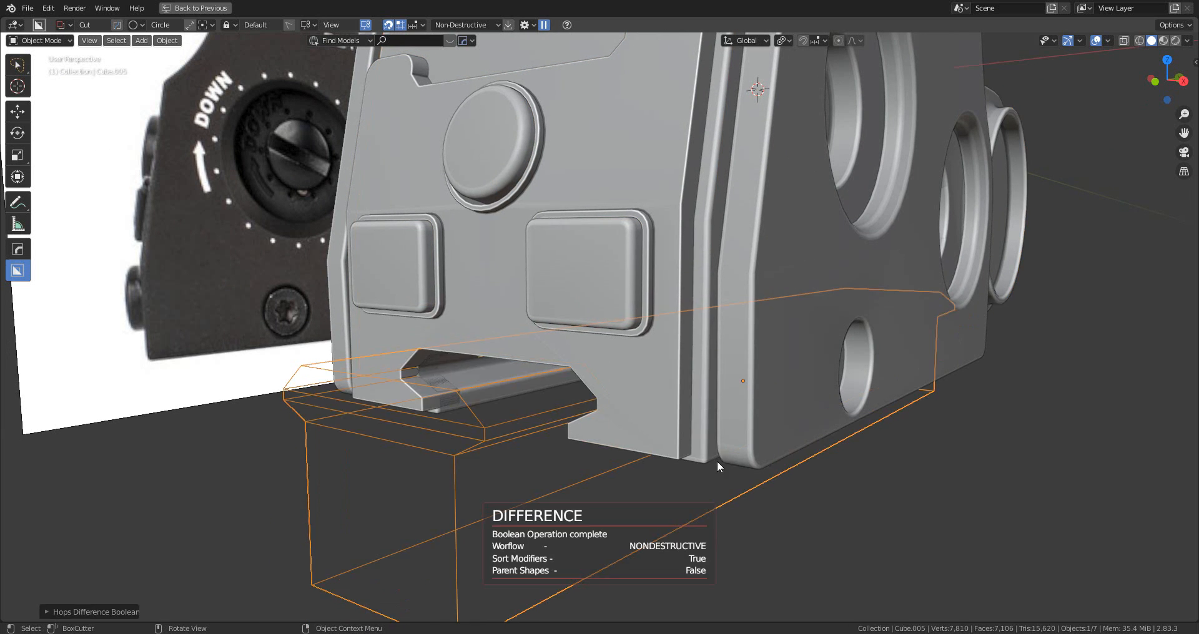
- Enlarge the rail cutter uniformly to about 1.03 and hide it
middle_drag(717, 461, 725, 445)
scroll(725, 446, up, 8)
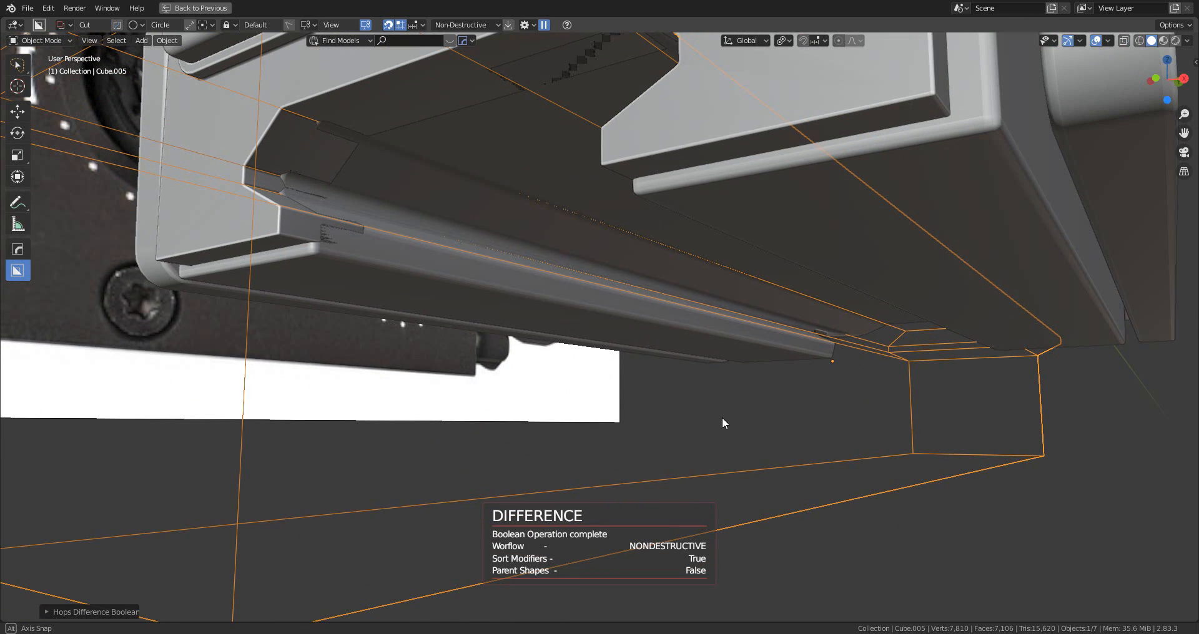
key(s)
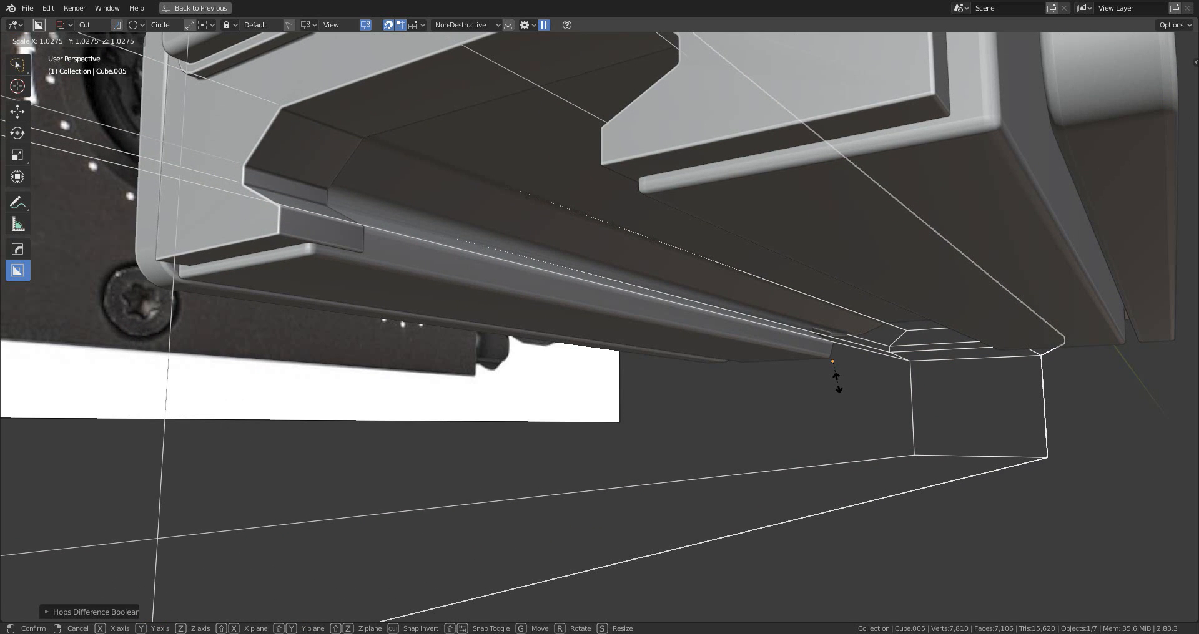
click(838, 382)
middle_drag(695, 329, 681, 420)
key(Delete)
- Select the main body and apply its boolean cuts to the mesh with HardOps
scroll(782, 419, up, 8)
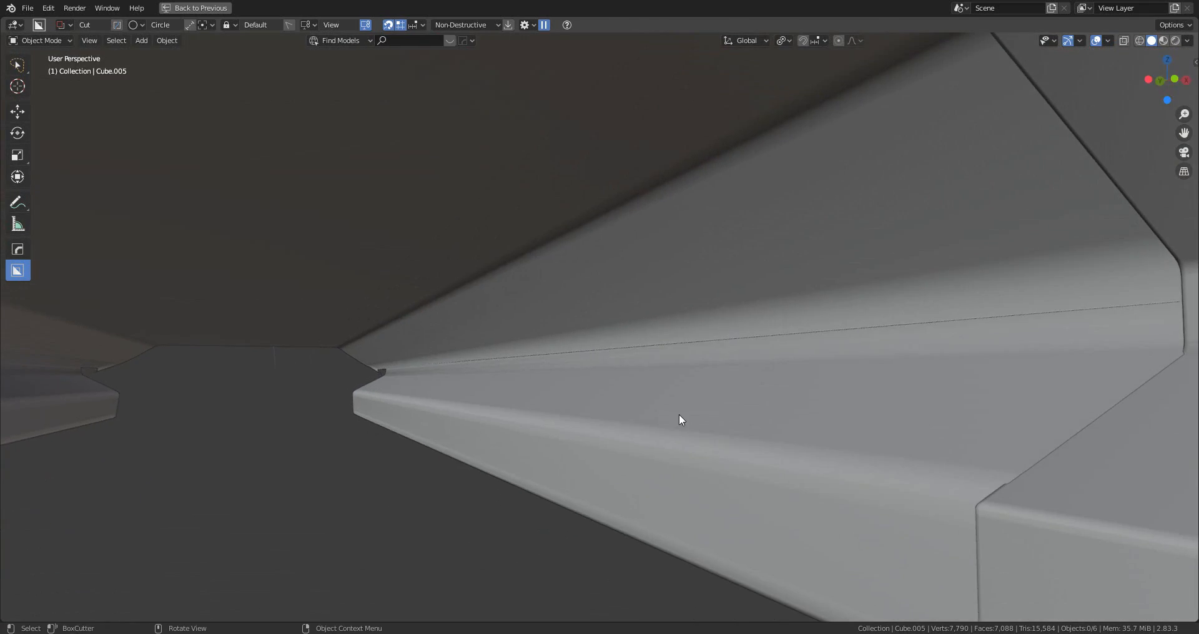
click(748, 407)
key(Tab)
key(Tab)
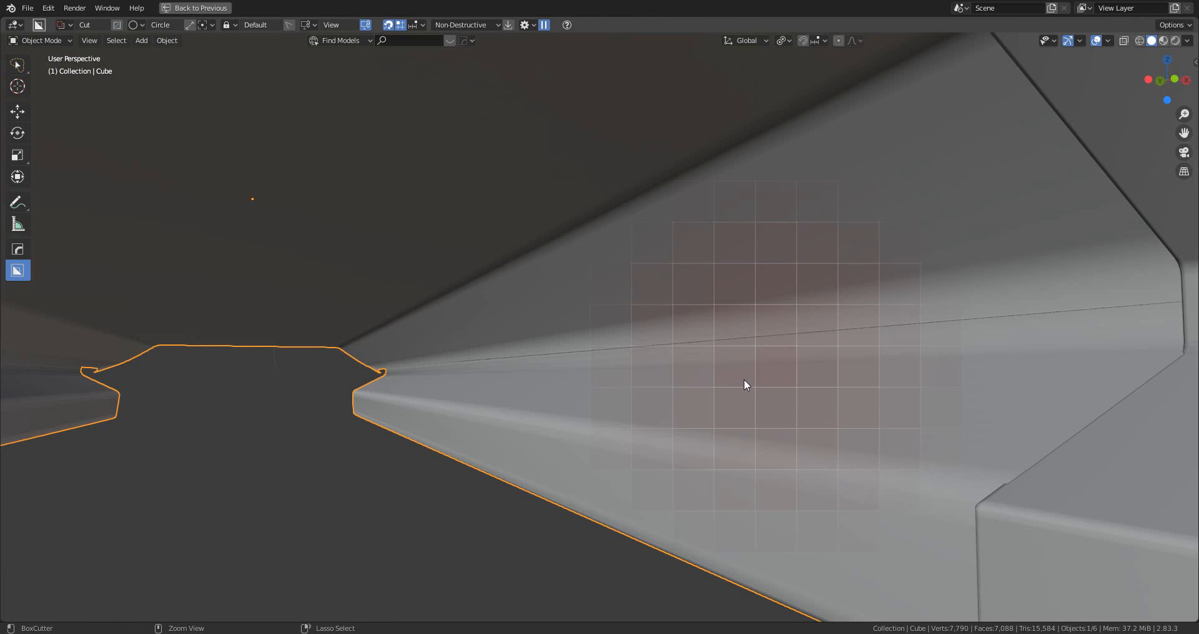
key(q)
ctrl+click(735, 338)
middle_drag(726, 372, 658, 439)
key(Tab)
key(Tab)
- Enter Edit Mode on the main body and turn off the Bevel modifier's viewport display in the HOps Helper
scroll(765, 379, down, 4)
scroll(712, 469, up, 2)
key(Tab)
scroll(593, 412, up, 1)
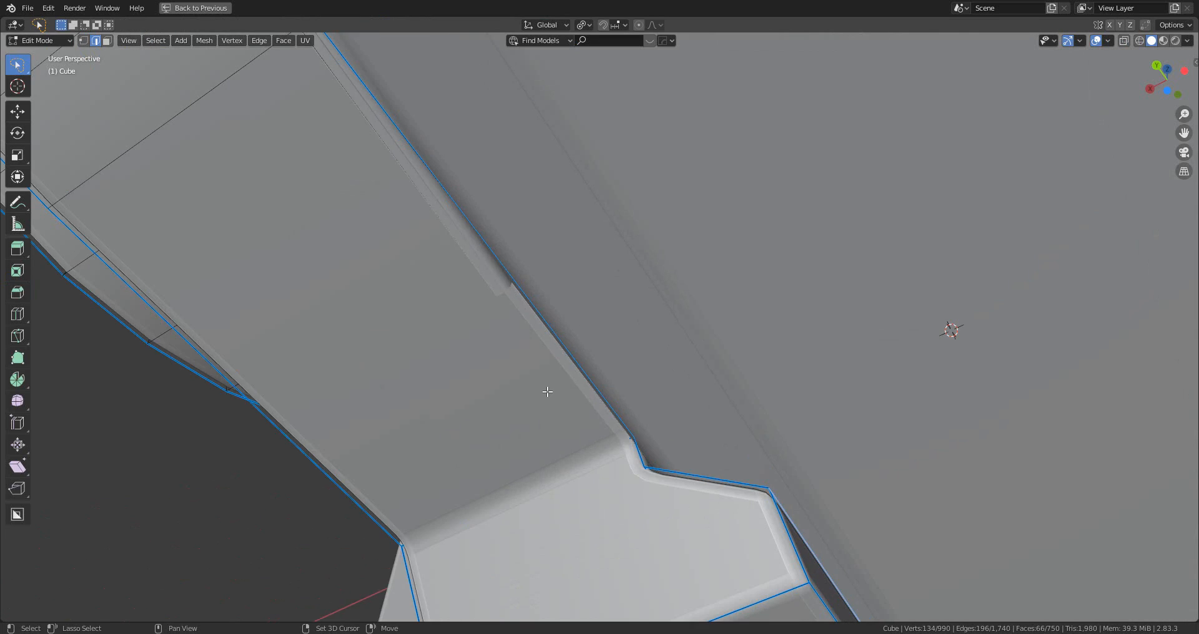
shift+middle_drag(547, 393, 637, 474)
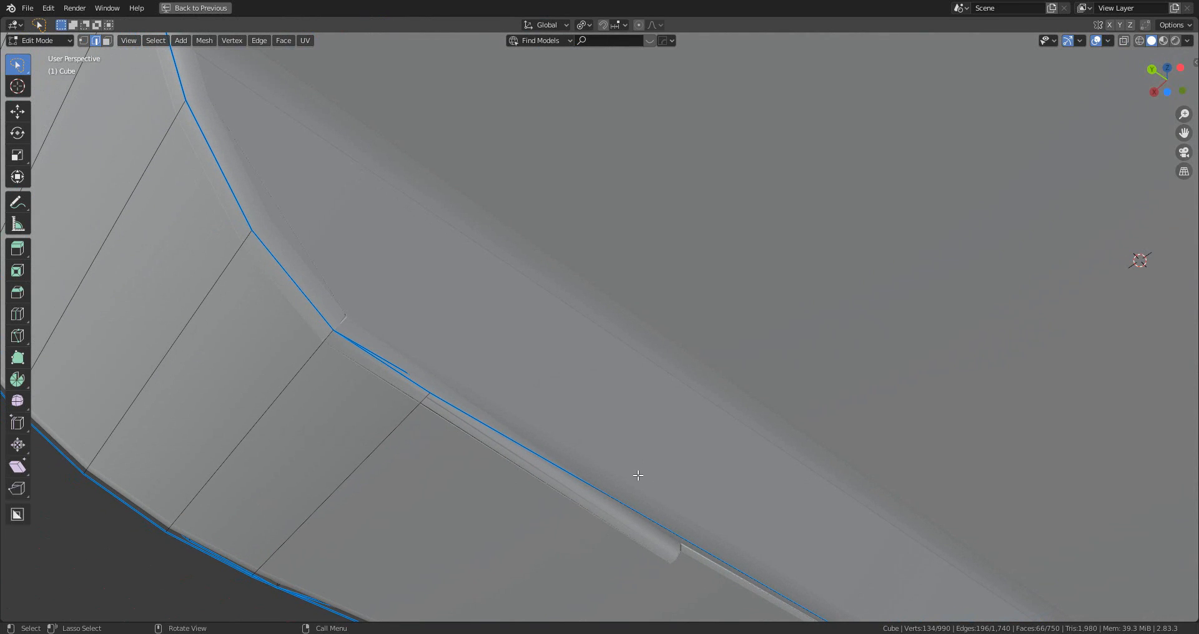
scroll(481, 380, down, 2)
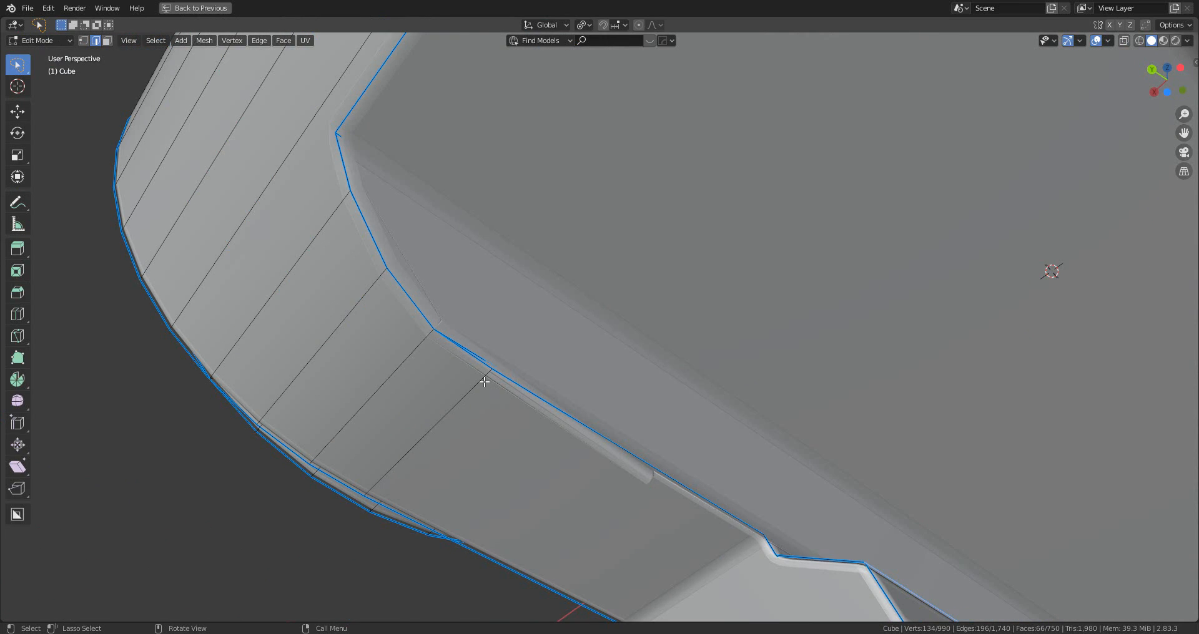
key(ctrl+grave)
click(513, 310)
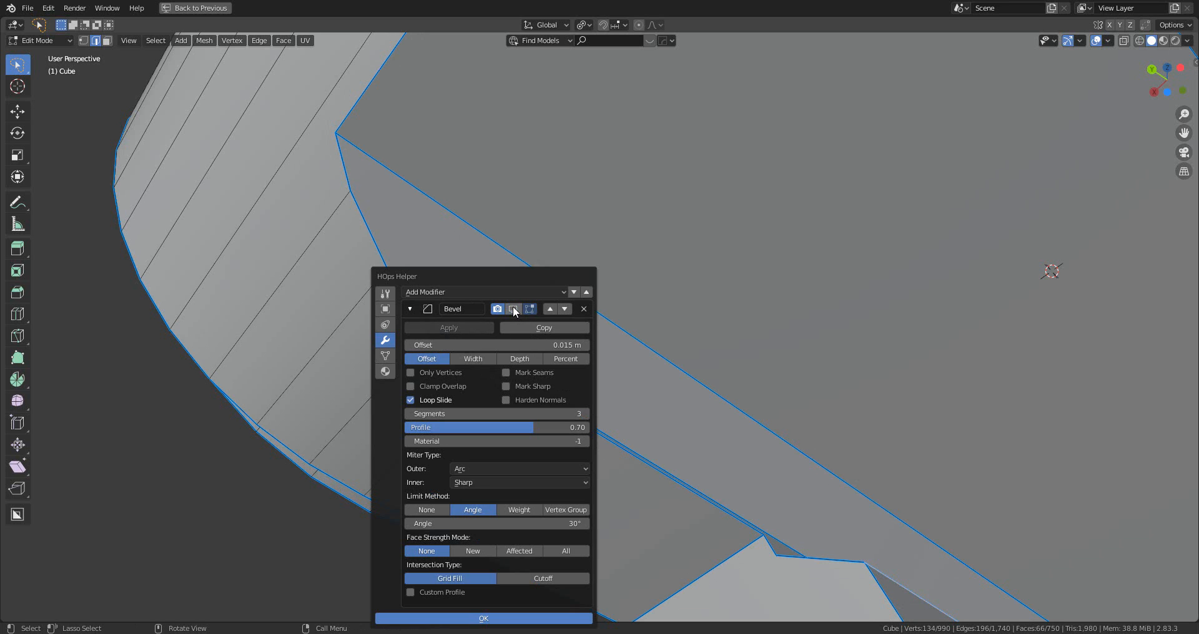
- Knife-cut across the narrow face from its long sharp edge to the nearby lower-edge vertex, and switch to vertex selection
middle_drag(598, 340, 573, 353)
shift+middle_drag(399, 436, 628, 410)
scroll(628, 410, up, 3)
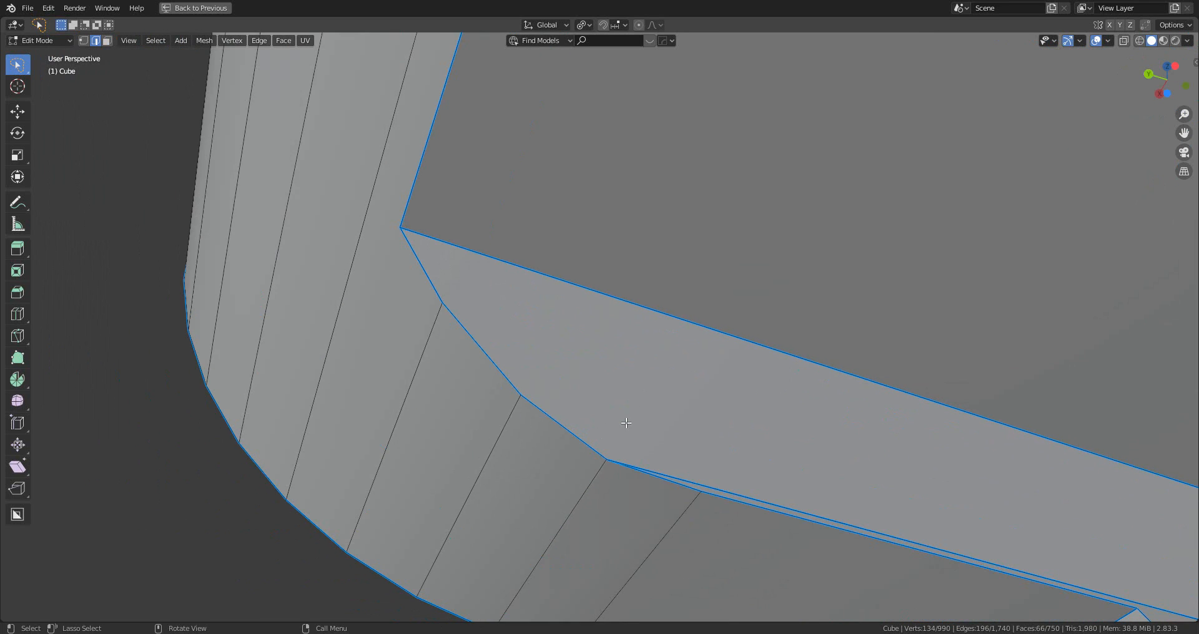
key(k)
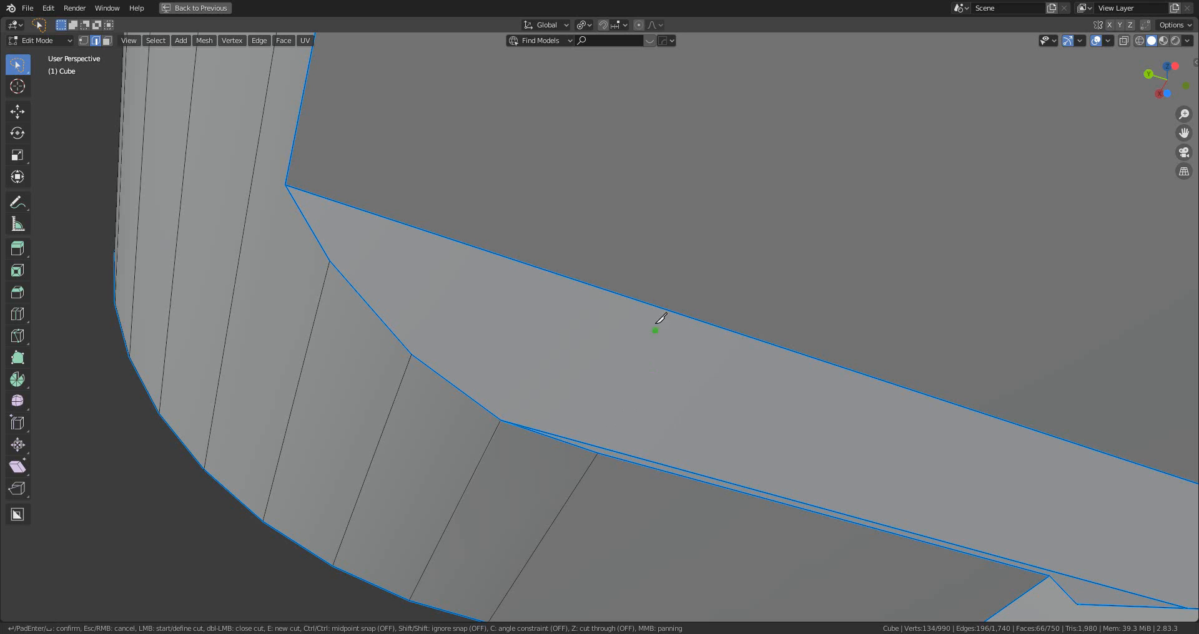
click(633, 299)
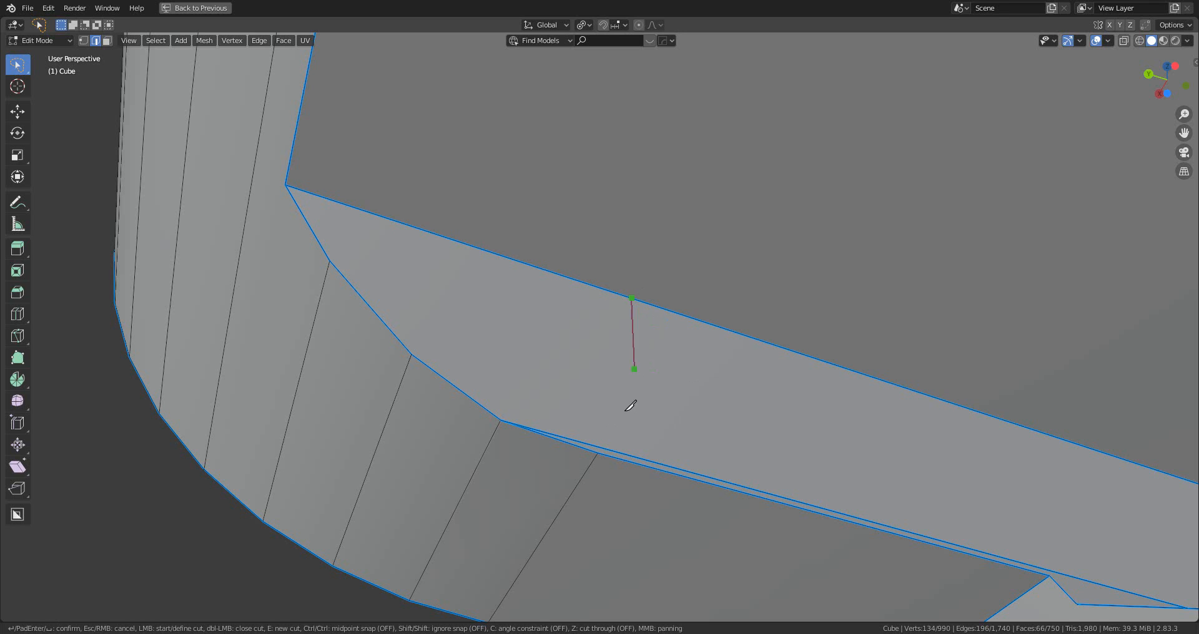
click(598, 452)
key(Return)
key(1)
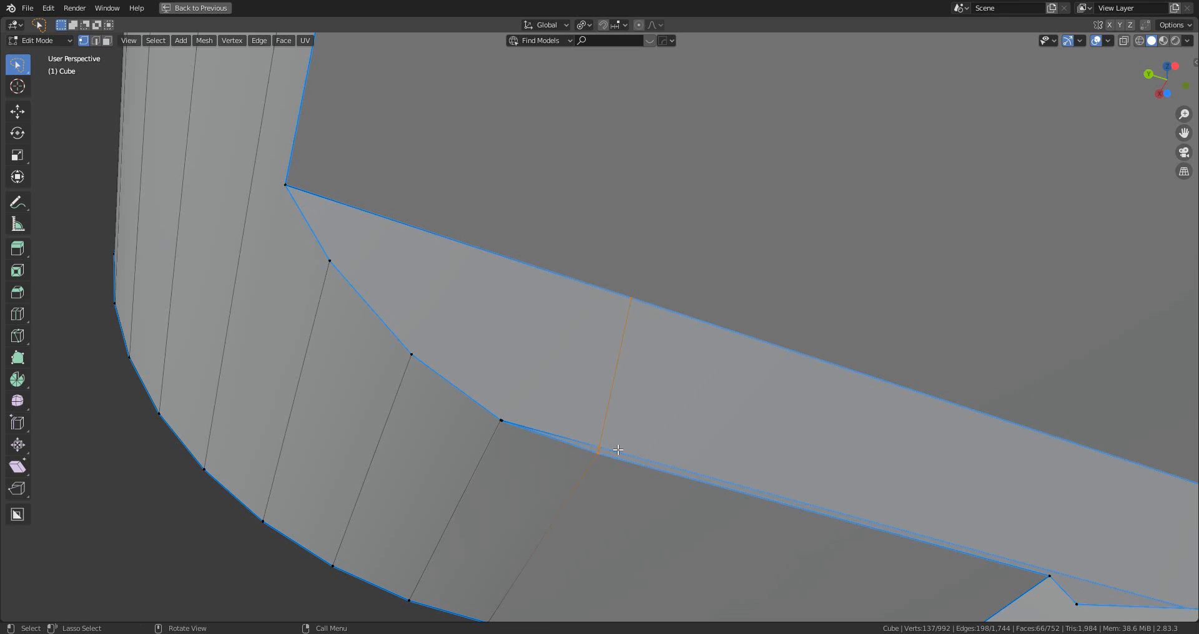
- Slide the new cut's lower inner vertex up along the cut edge to widen the thin strip
click(607, 448)
key(g)
key(g)
click(667, 422)
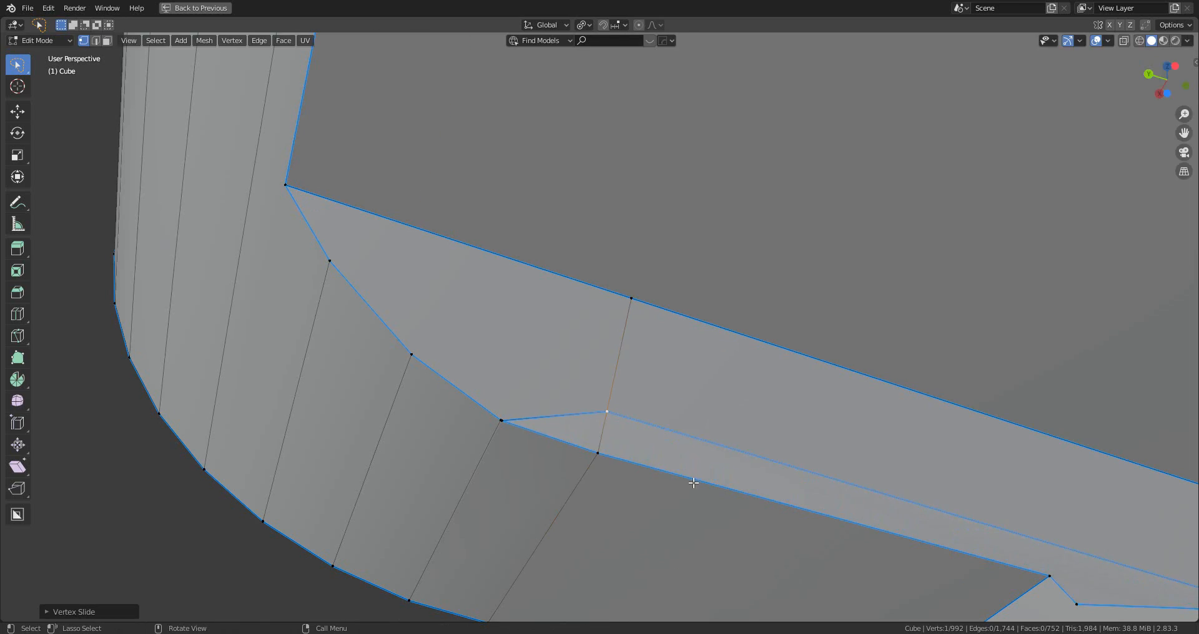
- Knife-cut the matching face on the channel's opposite side from the lower-edge vertex up to the long sharp edge
scroll(696, 482, down, 3)
shift+middle_drag(696, 481, 677, 556)
shift+middle_drag(678, 556, 730, 434)
scroll(662, 448, up, 2)
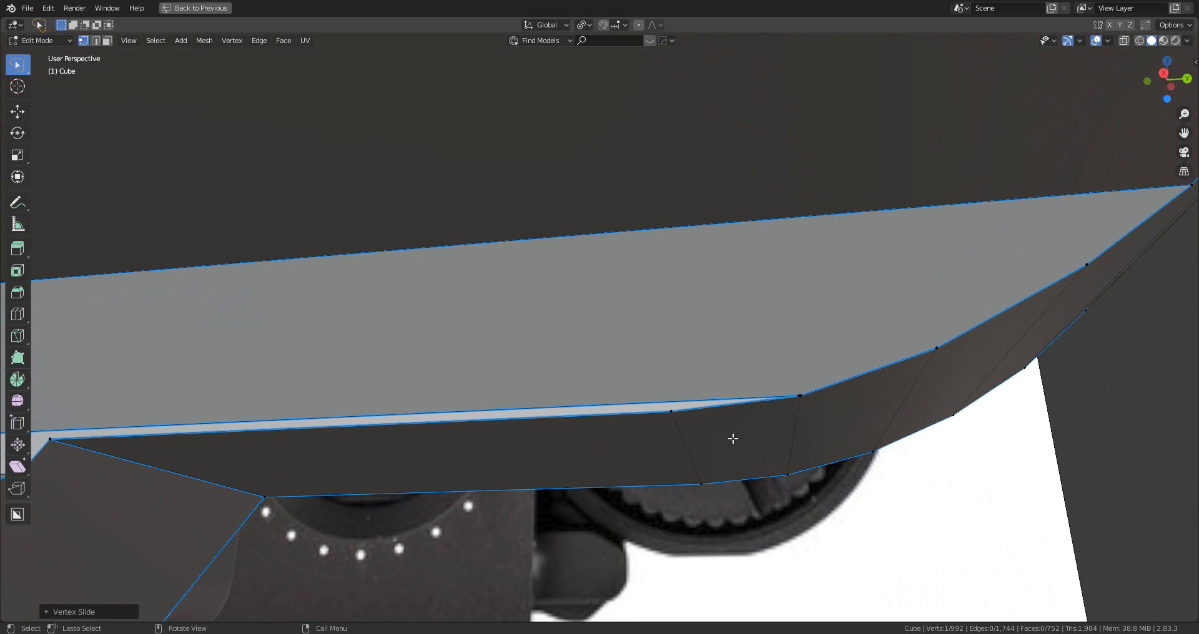
key(k)
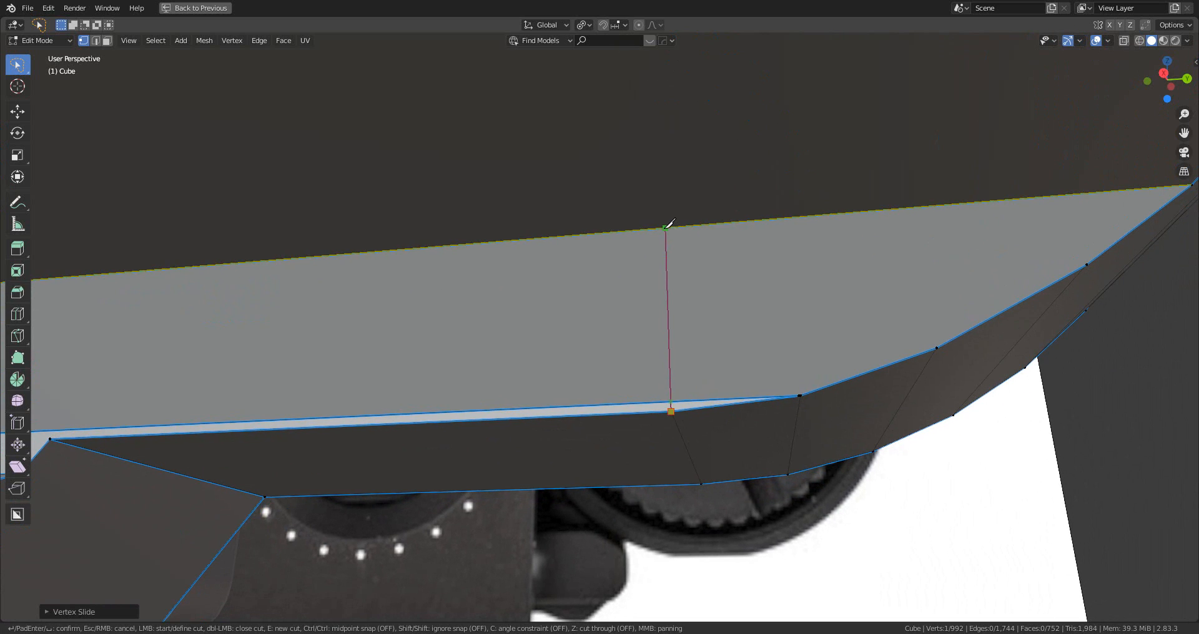
click(661, 228)
key(Return)
- Slide the opposite cut's lower inner vertex up along its edge to widen that side's thin strip
click(673, 405)
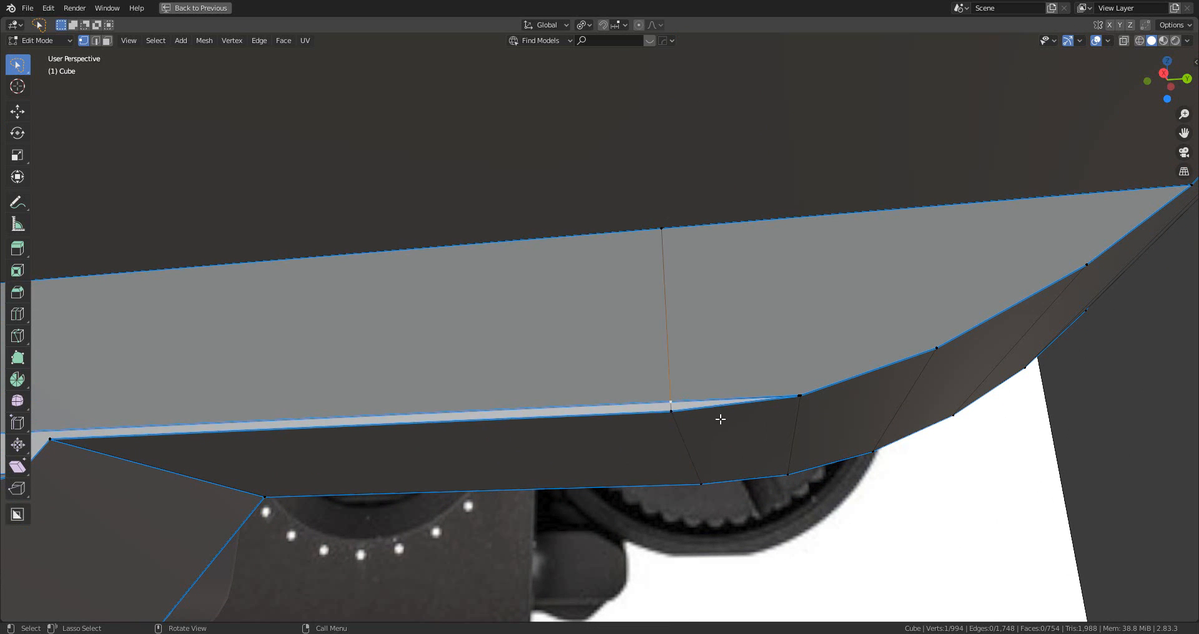
key(shift+v)
click(720, 386)
- Merge the overlapping vertices at the tapered strip's corner on both sides of the channel
click(803, 395)
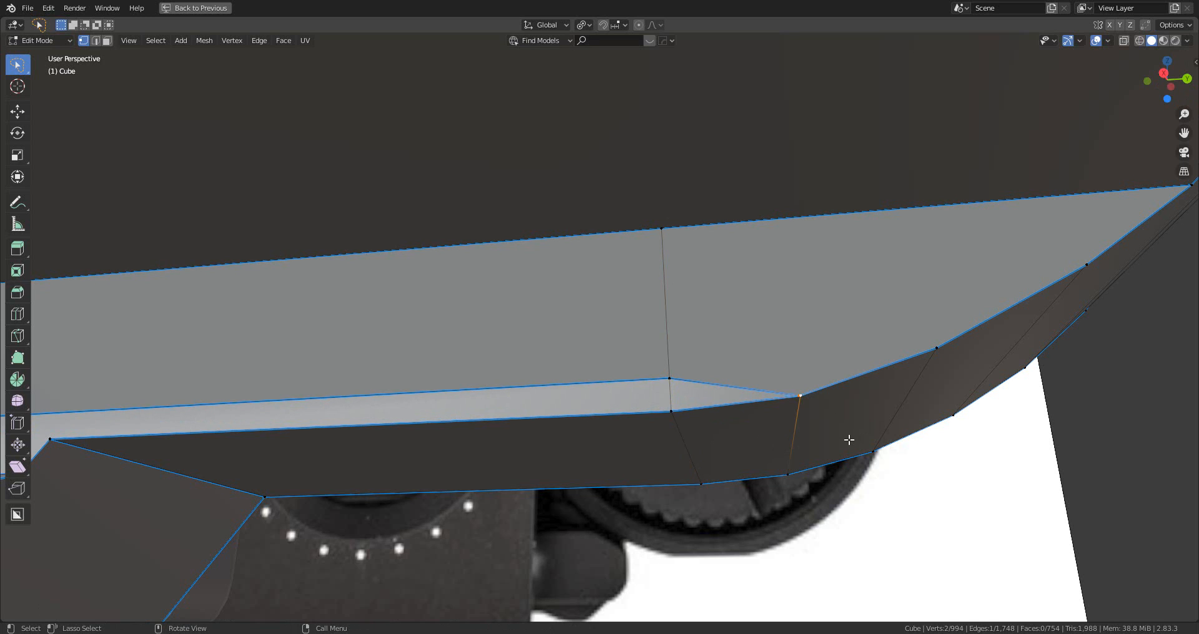
key(m)
click(850, 443)
scroll(849, 441, down, 8)
middle_drag(1024, 436, 866, 431)
key(KP_Decimal)
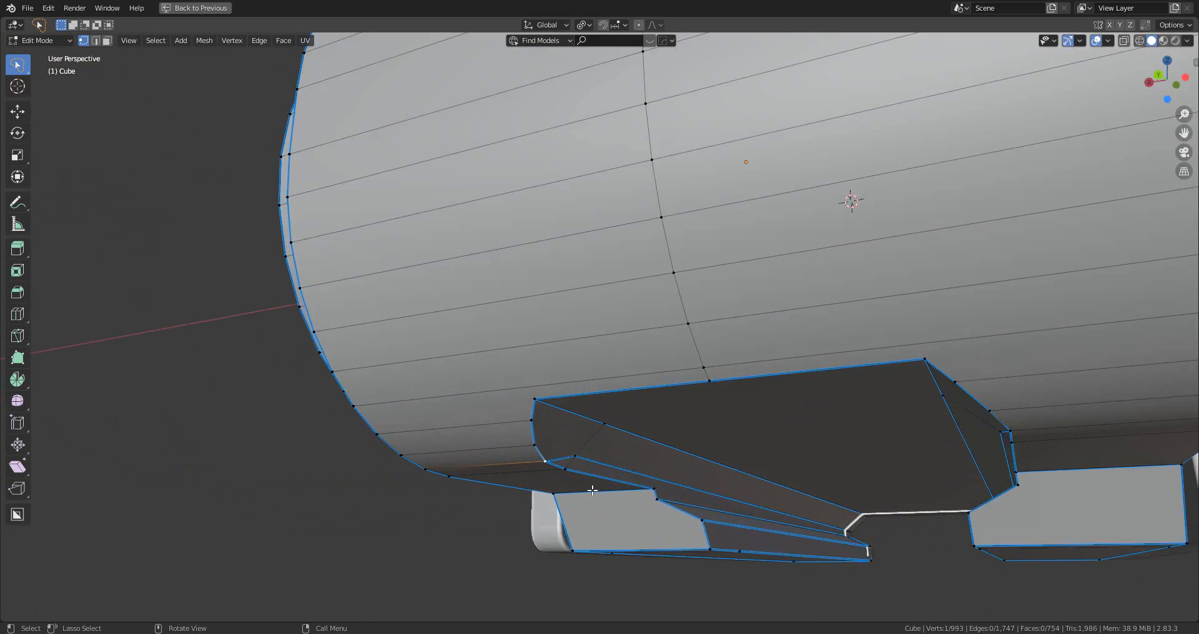
middle_drag(592, 489, 597, 358)
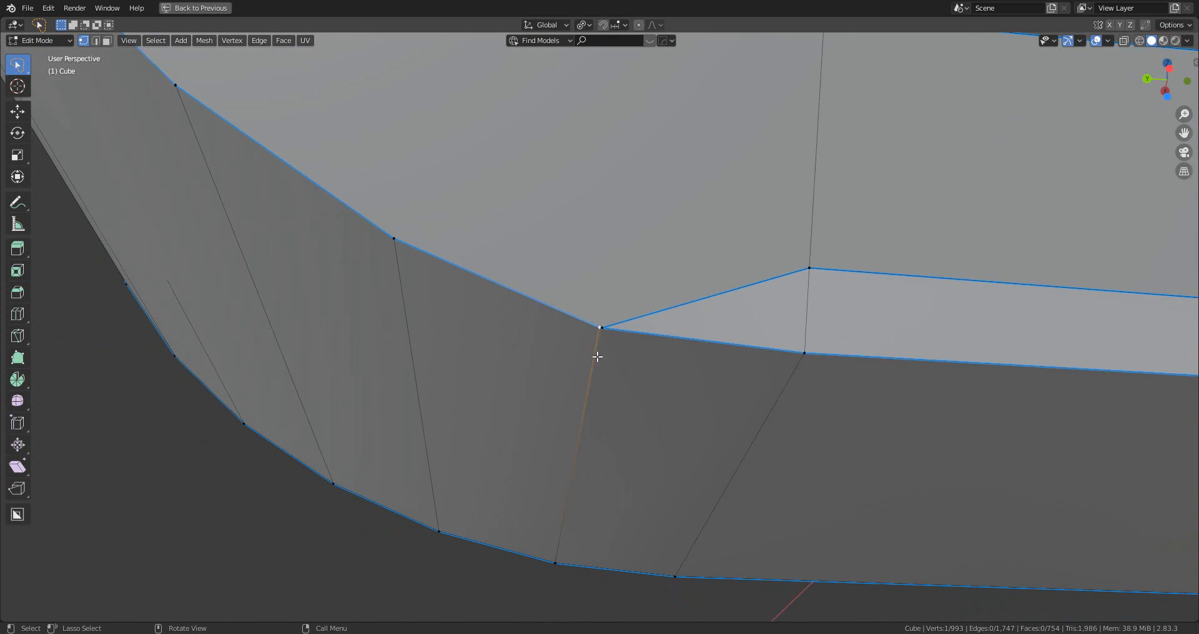
key(m)
click(728, 417)
- Try to move the two inner lengthwise edges of the rail channel along the Z axis
middle_drag(728, 417, 489, 485)
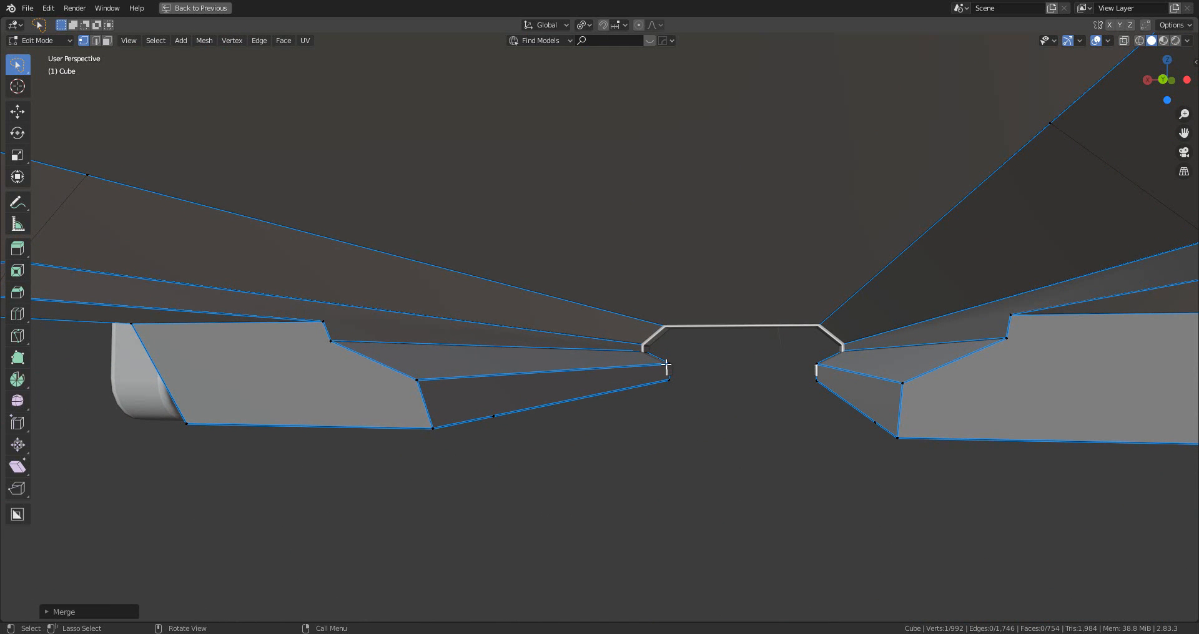
scroll(681, 368, up, 5)
middle_drag(680, 369, 683, 404)
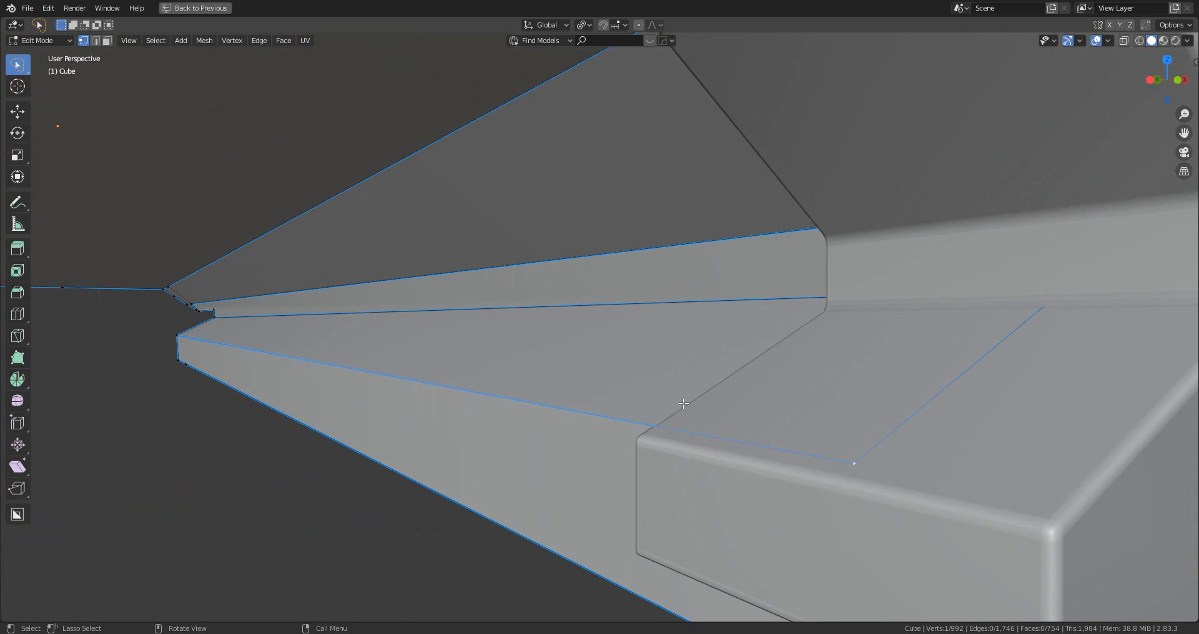
scroll(682, 406, up, 5)
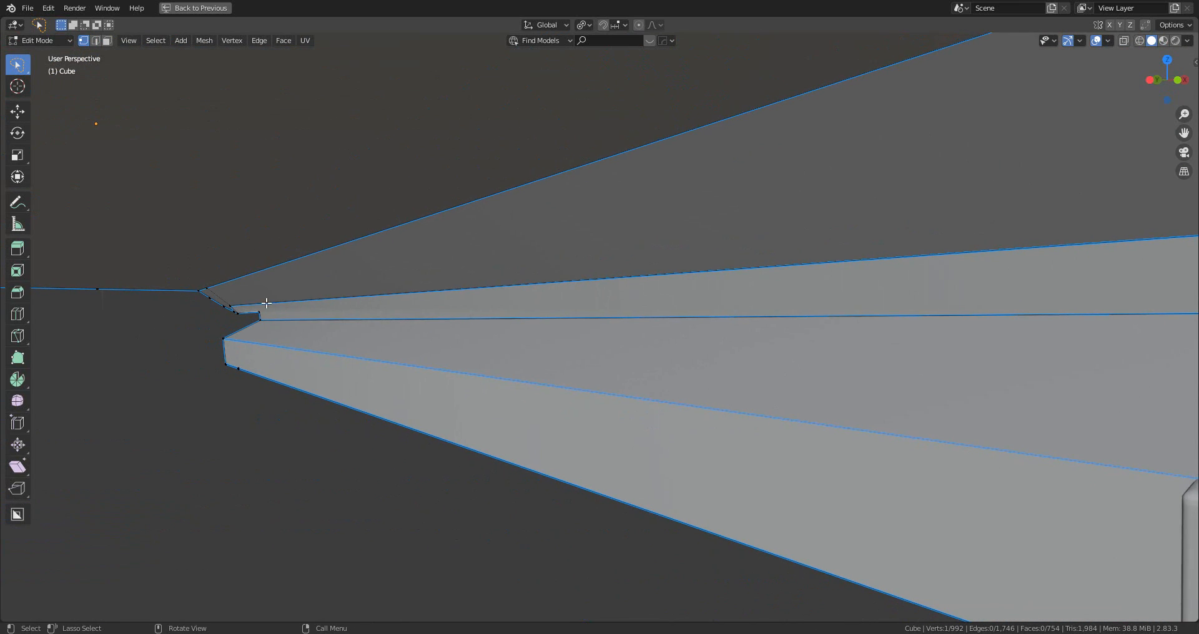
scroll(563, 390, down, 1)
shift+middle_drag(705, 391, 616, 403)
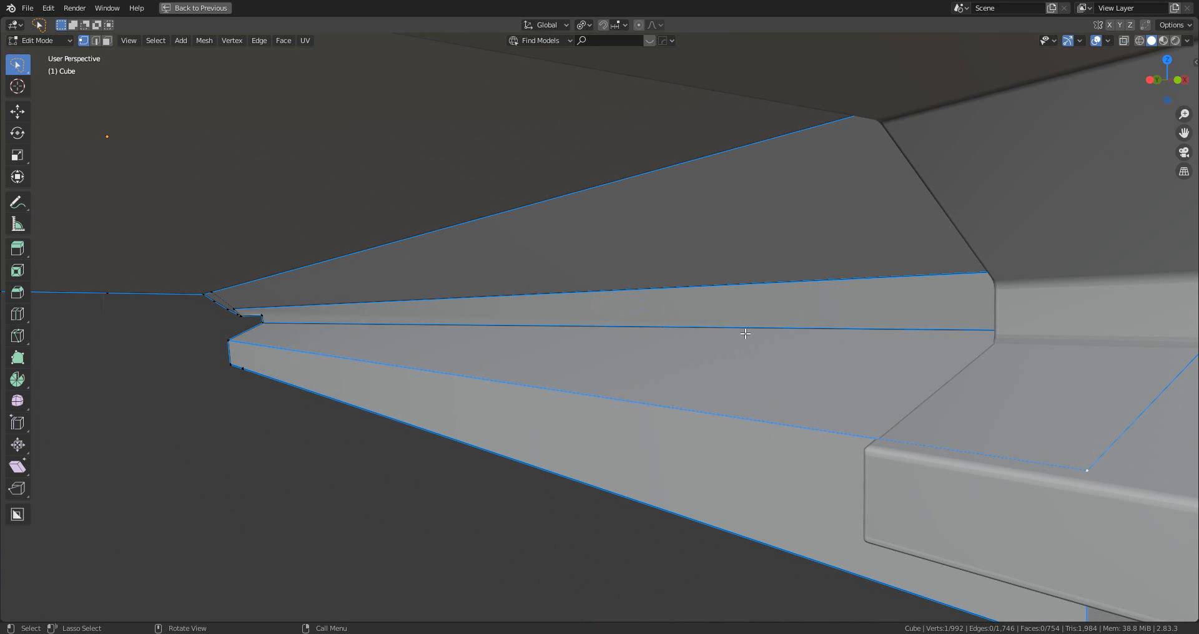
key(2)
click(789, 336)
middle_drag(765, 349, 326, 284)
key(g)
key(z)
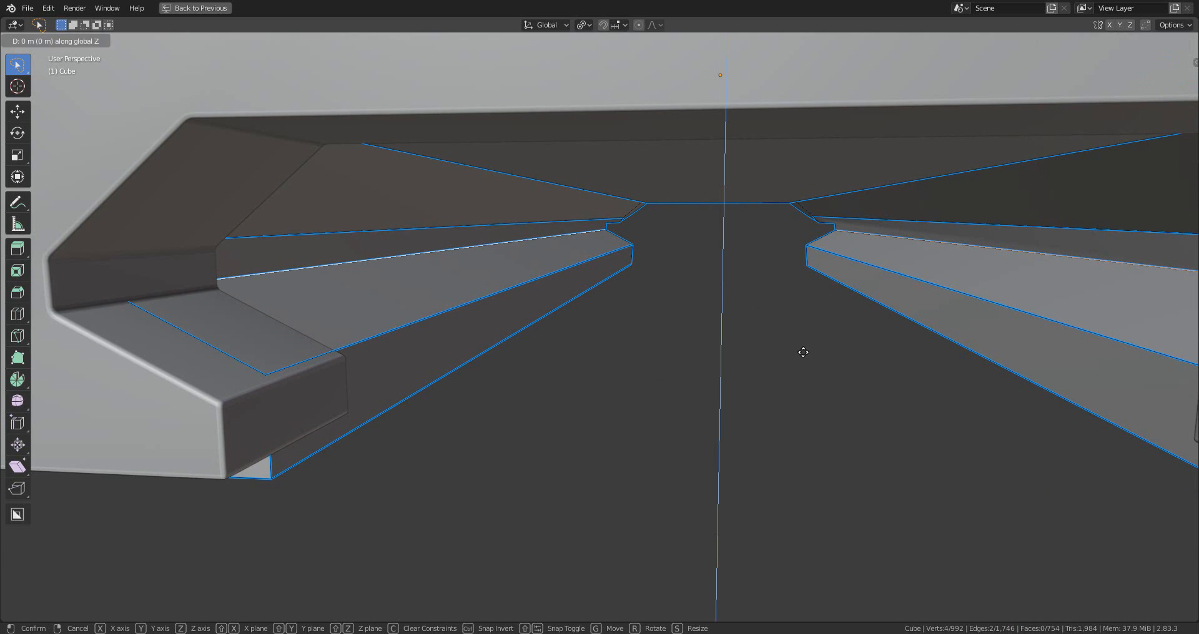
click(809, 405)
middle_drag(792, 407, 587, 429)
middle_drag(580, 295, 387, 388)
key(Tab)
key(Tab)
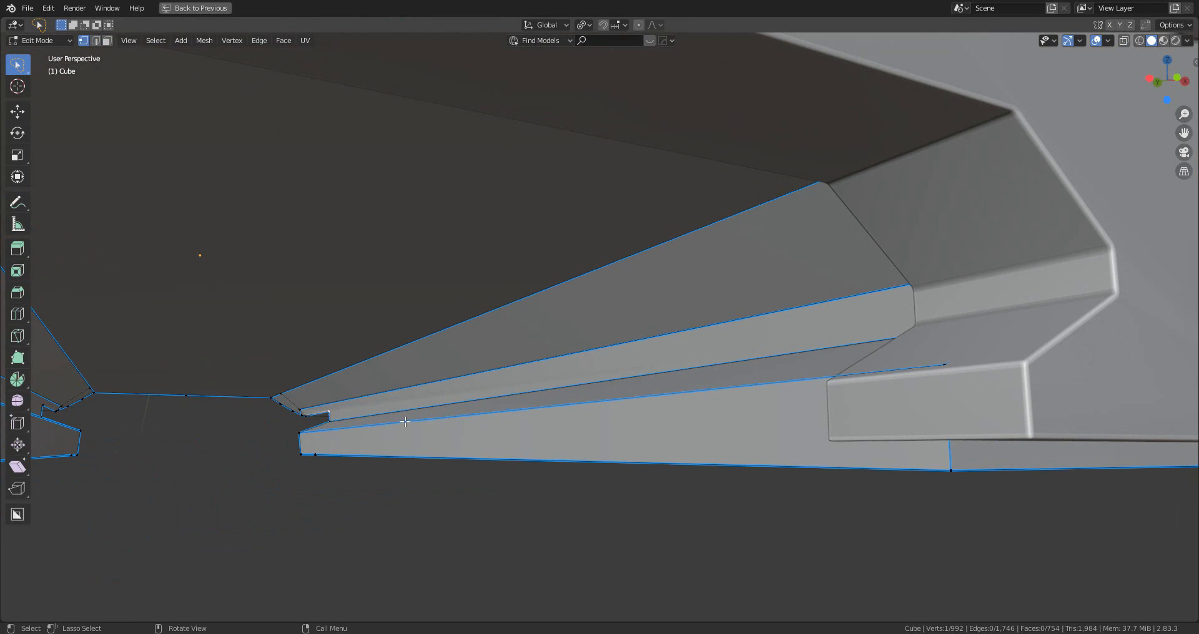
key(KP_Decimal)
scroll(388, 417, down, 4)
middle_drag(388, 417, 1027, 407)
scroll(347, 371, down, 3)
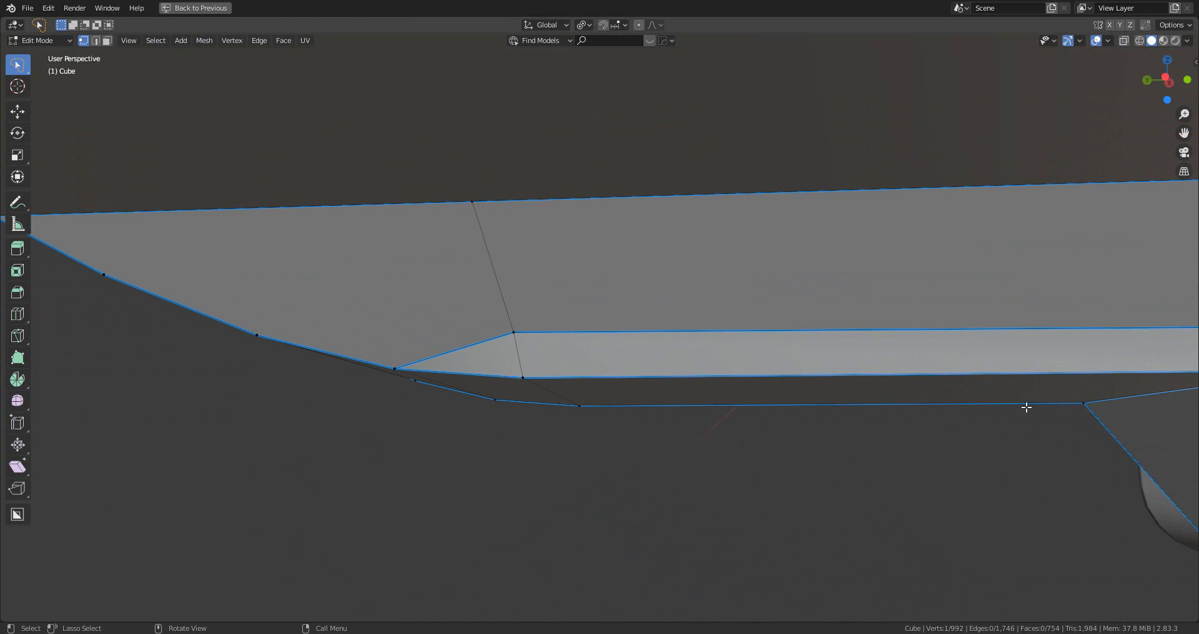
click(492, 213)
key(g)
right_click(562, 272)
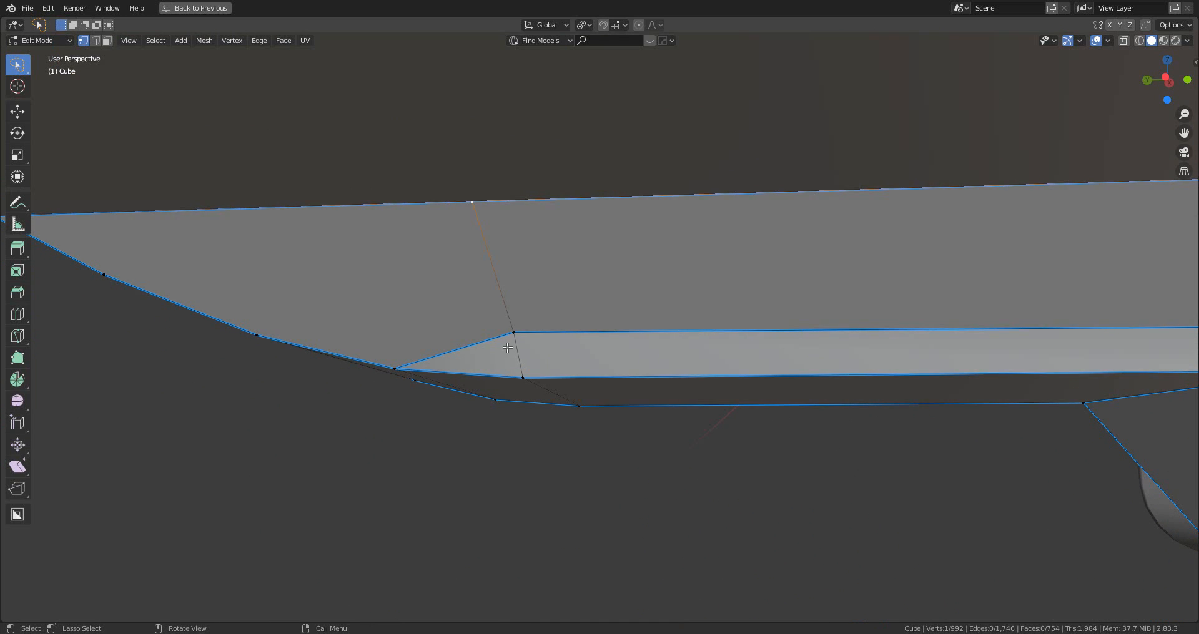
click(508, 347)
key(g)
right_click(552, 455)
scroll(551, 456, down, 2)
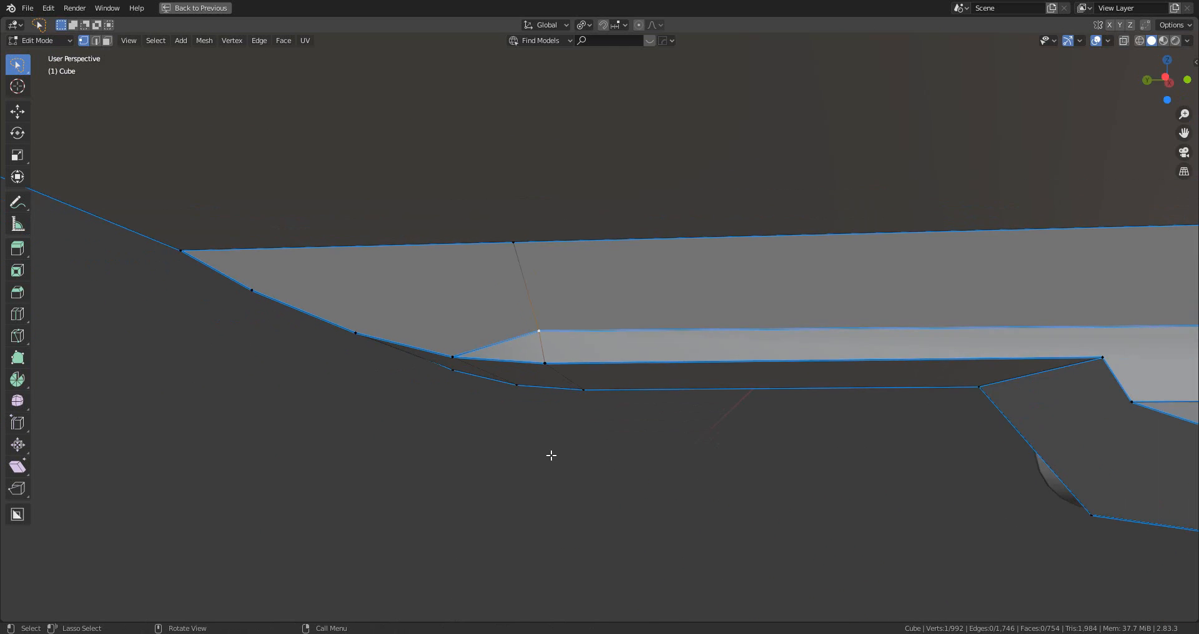
middle_drag(551, 456, 461, 359)
key(g)
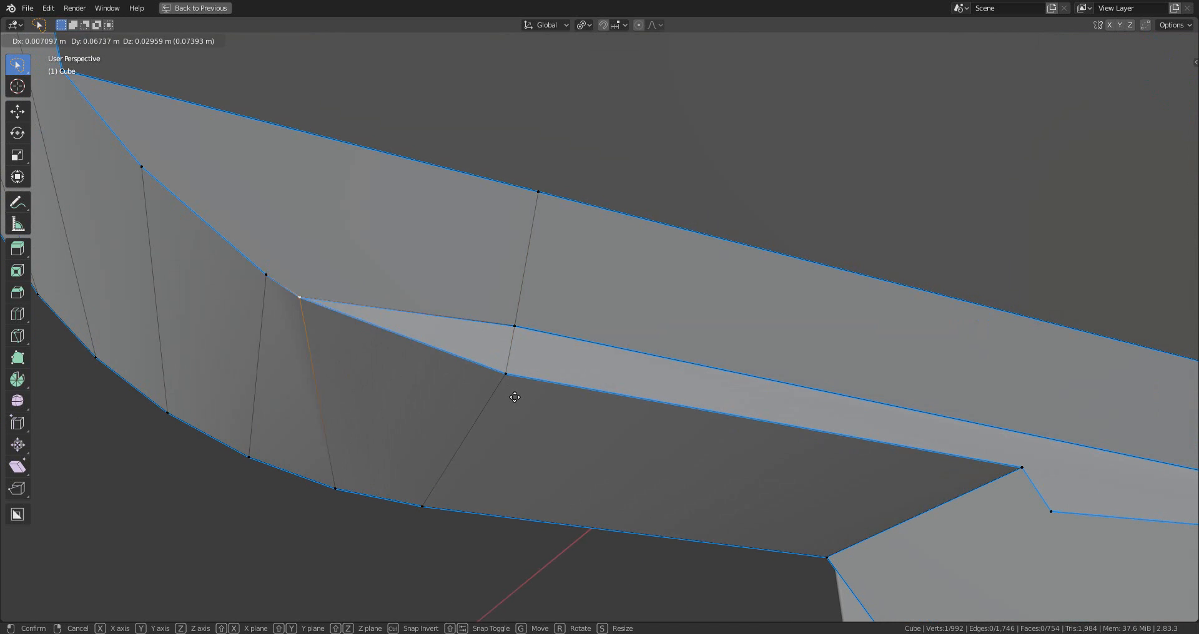
right_click(576, 441)
- Return to Object Mode and turn the Bevel modifier's viewport display back on in the HOps Helper
scroll(596, 449, down, 1)
shift+middle_drag(795, 431, 541, 418)
scroll(590, 431, up, 3)
middle_drag(669, 421, 711, 422)
key(Tab)
key(ctrl+grave)
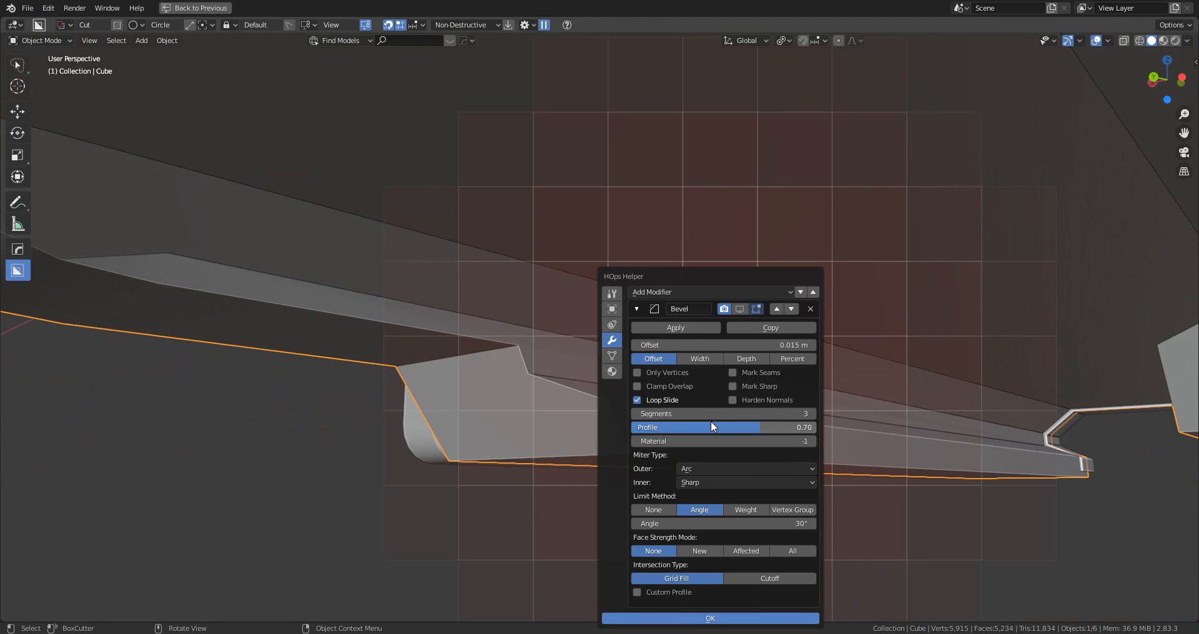
click(741, 309)
key(Return)
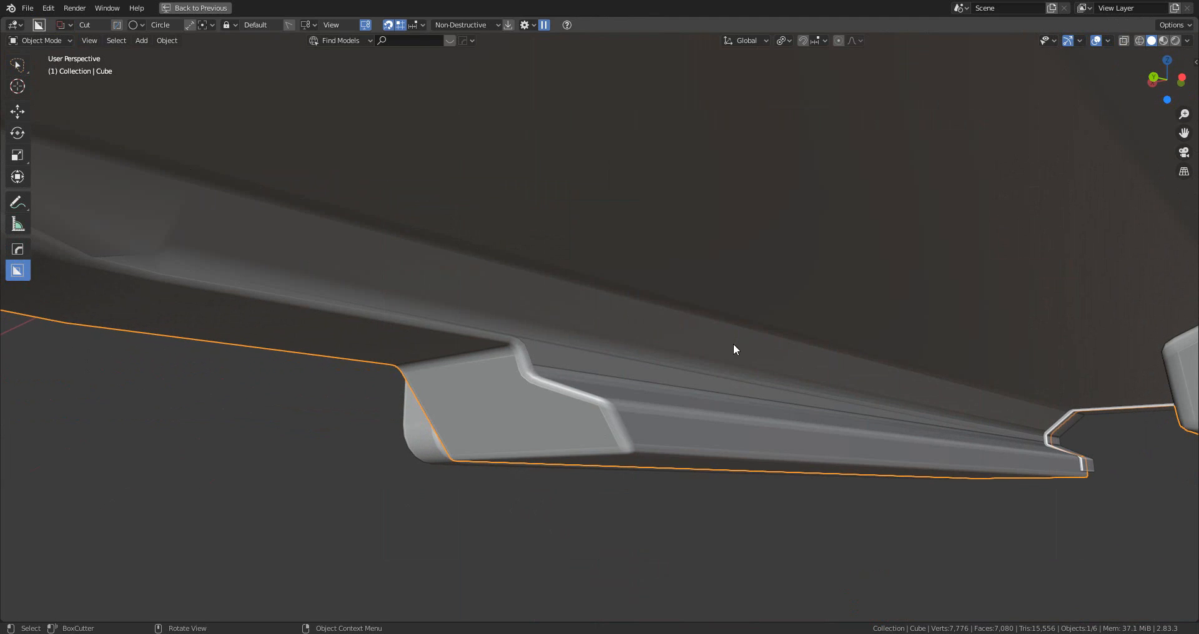
- In Edit Mode, try to move the vertex at the rail channel's inner end corner along the Z axis
middle_drag(719, 380, 692, 370)
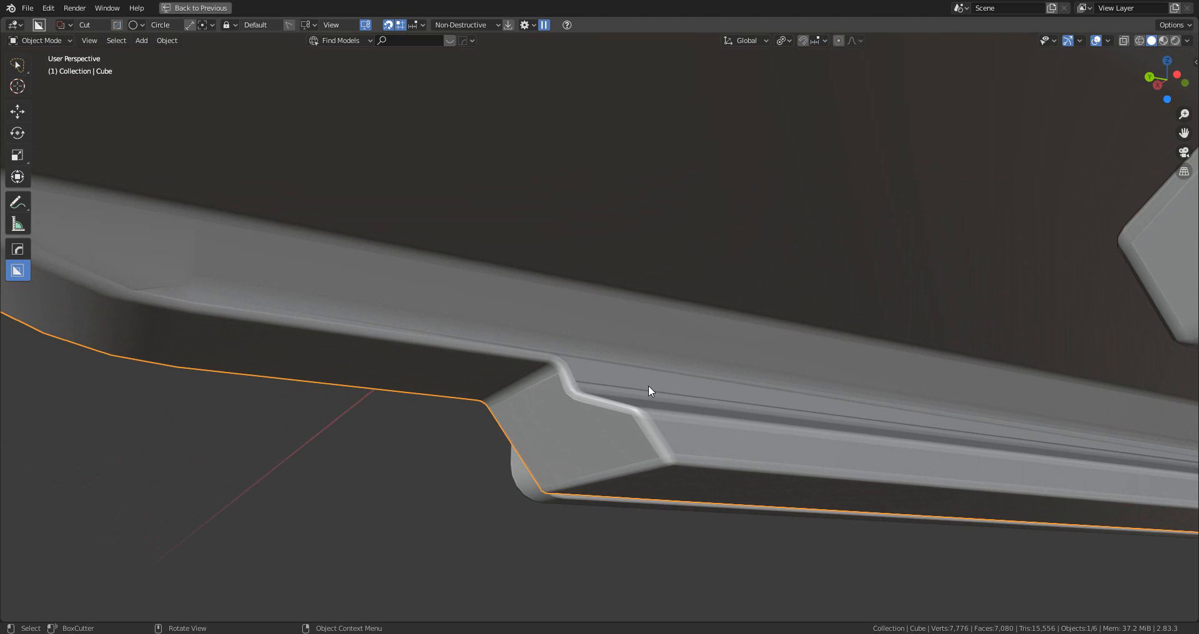
key(Tab)
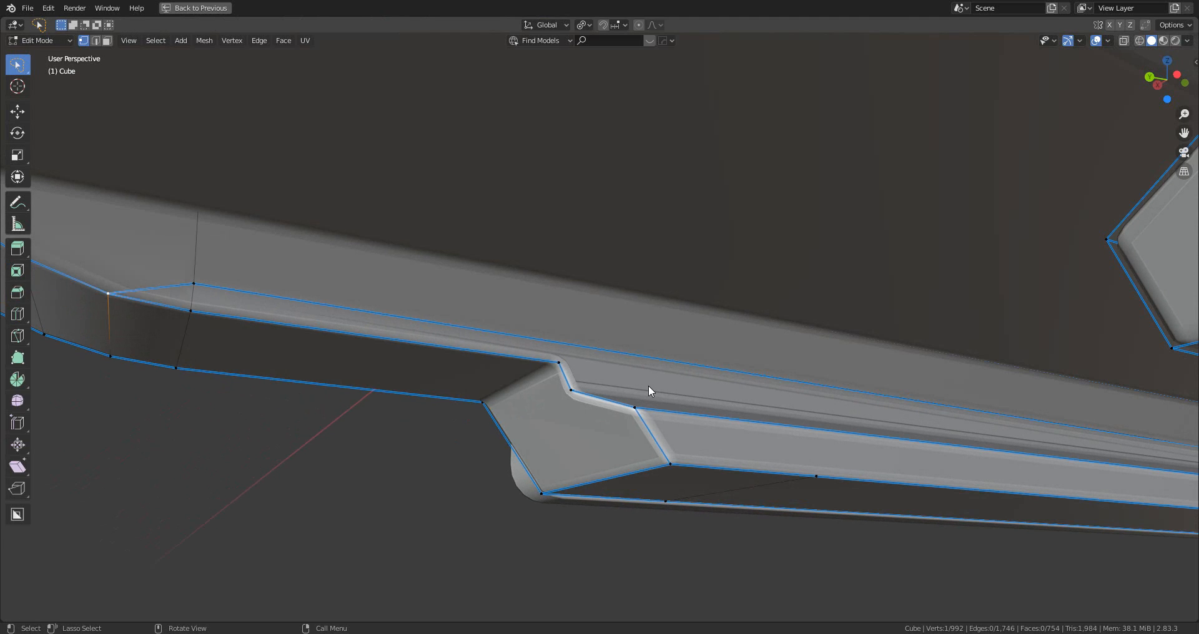
middle_drag(648, 391, 692, 406)
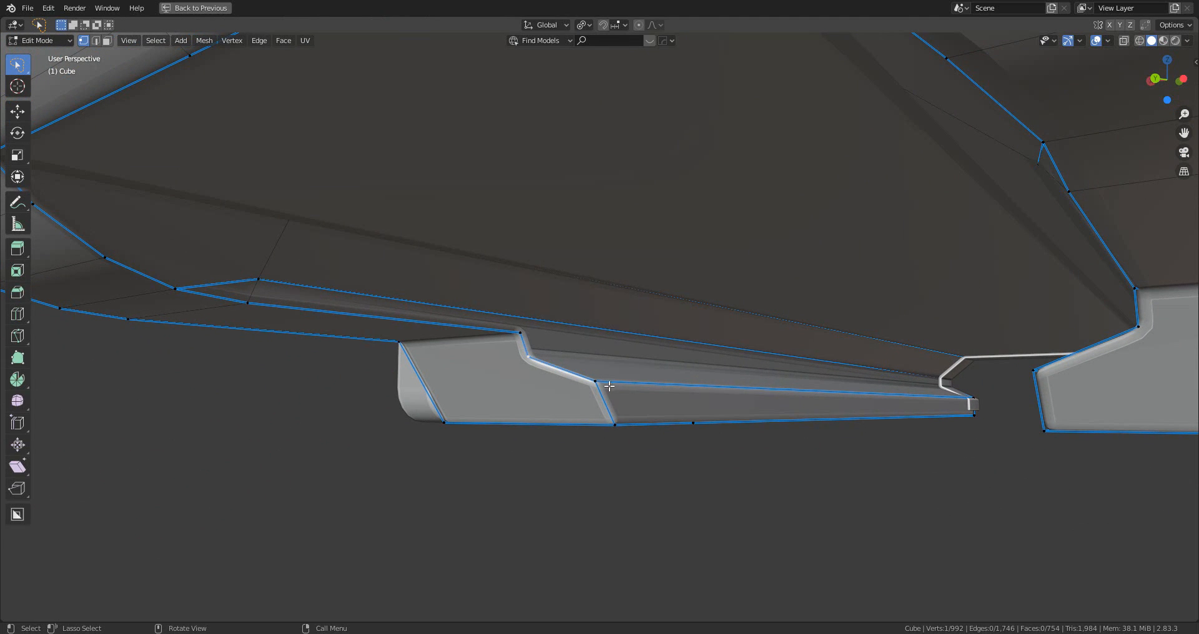
key(g)
key(z)
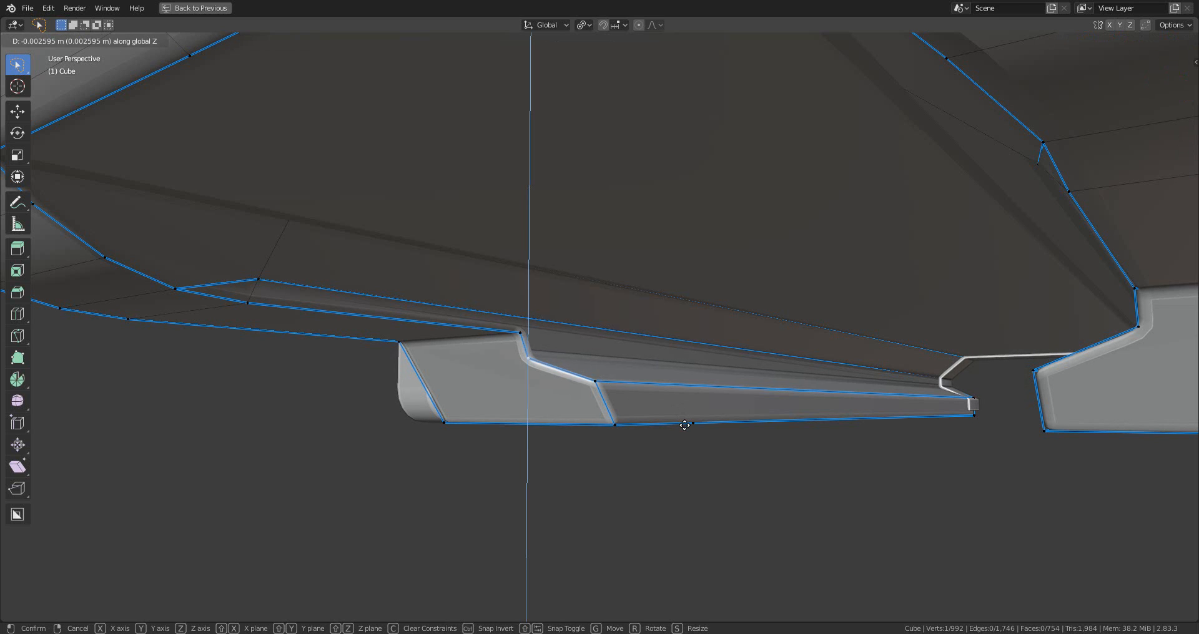
click(714, 408)
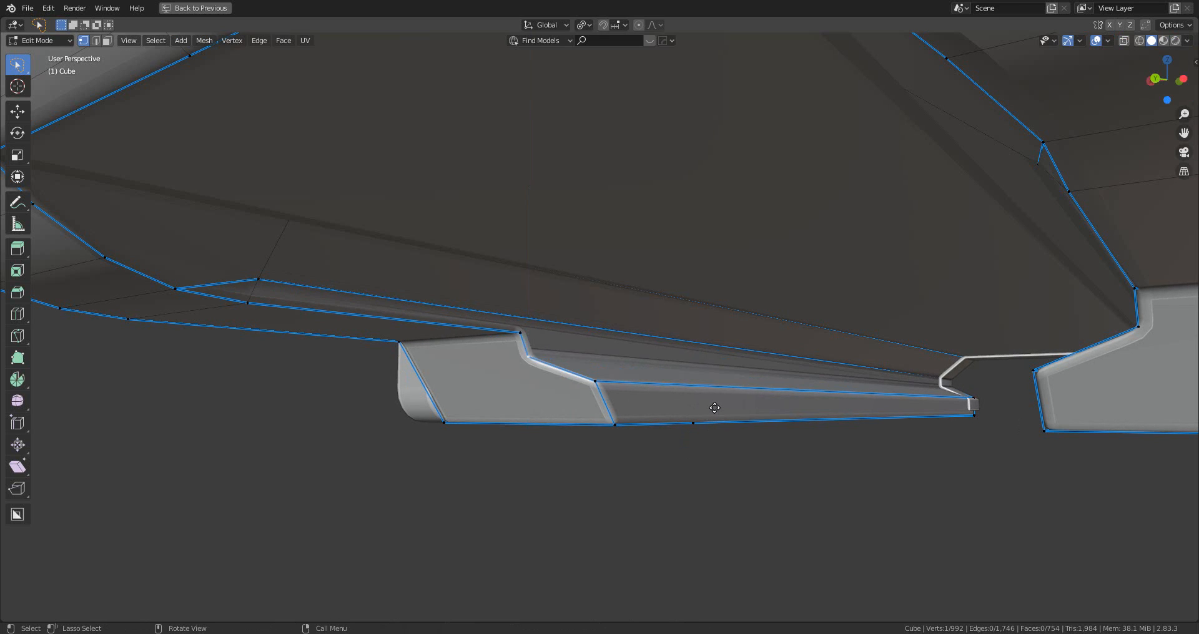
- Return to Object Mode and examine the bevelled rail channel from the sight's button end
scroll(715, 408, down, 1)
key(Tab)
scroll(715, 407, down, 9)
middle_drag(586, 368, 931, 388)
scroll(513, 395, up, 5)
middle_drag(514, 395, 680, 396)
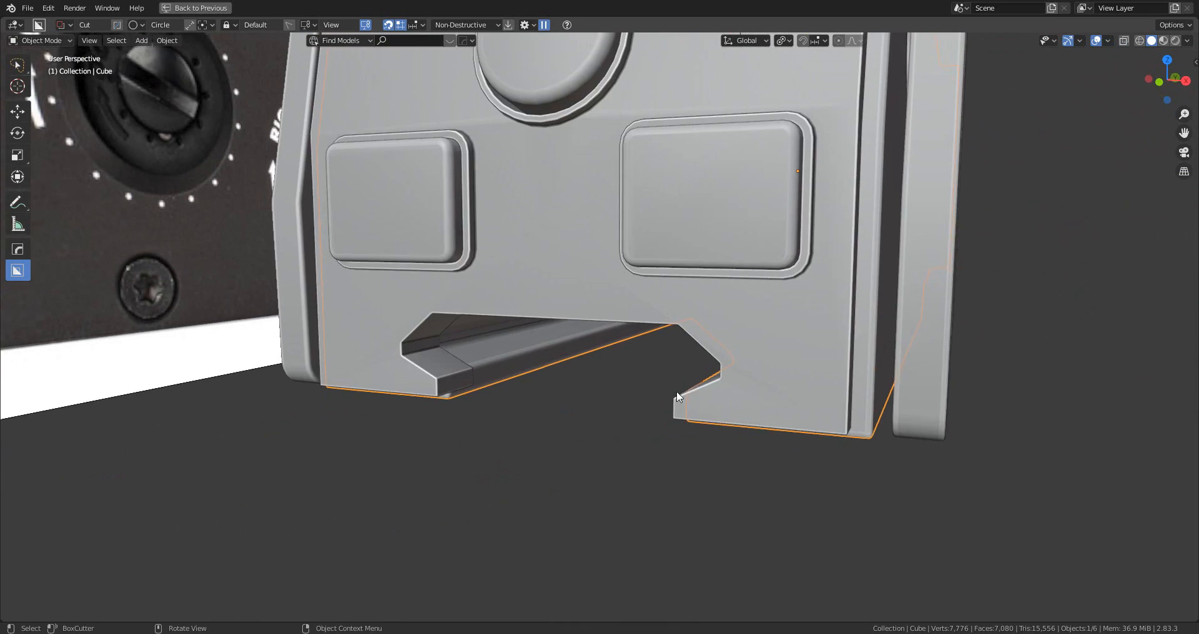
scroll(546, 385, up, 5)
scroll(546, 390, down, 8)
middle_drag(545, 380, 744, 378)
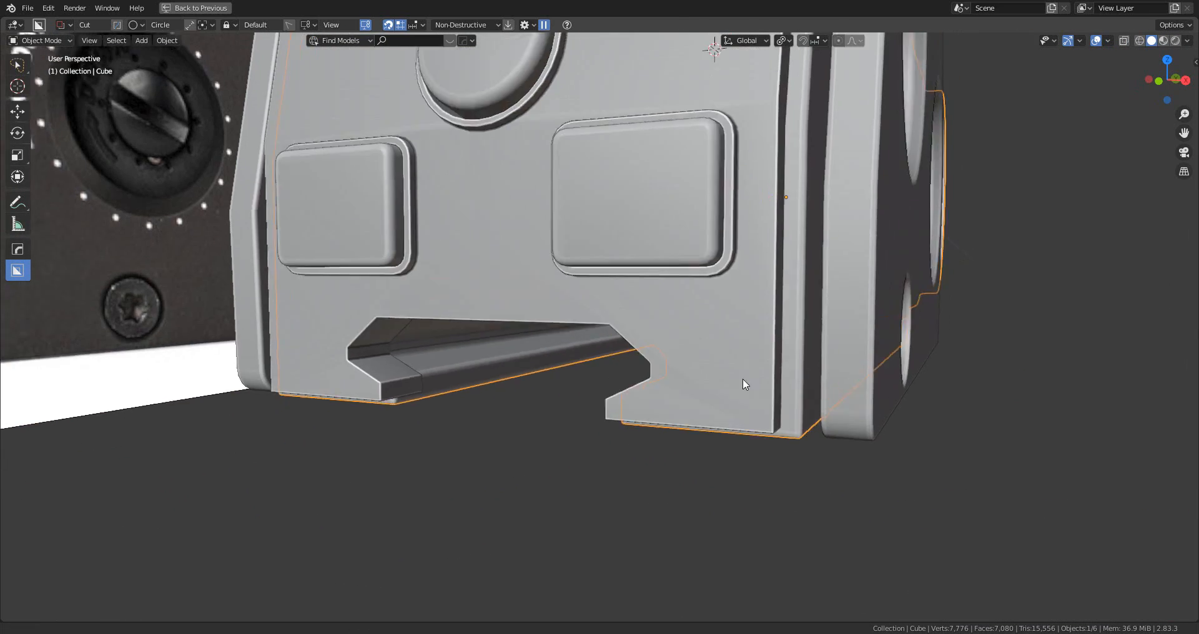
- Try to adjust the main body's bevel with the HardOps Adjust Bevel tool
scroll(699, 435, up, 5)
shift+middle_drag(699, 431, 696, 429)
key(q)
click(662, 451)
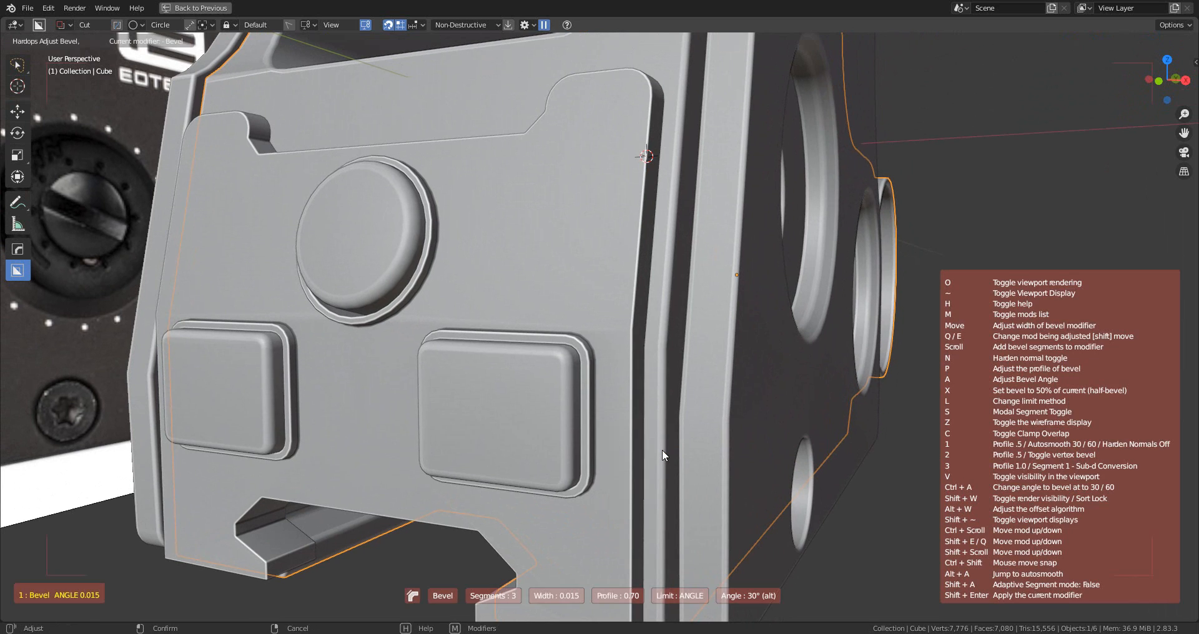
right_click(662, 451)
key(q)
click(662, 449)
click(672, 448)
- Examine the whole sight and the alignment of the rail opening below the button plate
scroll(749, 459, down, 10)
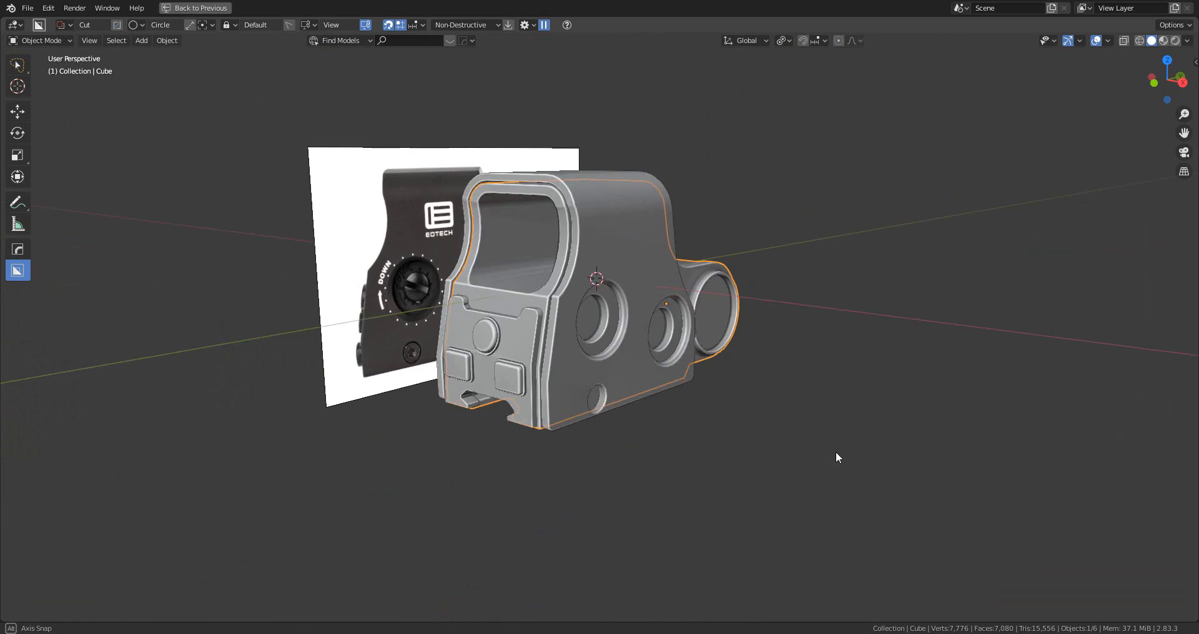
scroll(811, 474, up, 3)
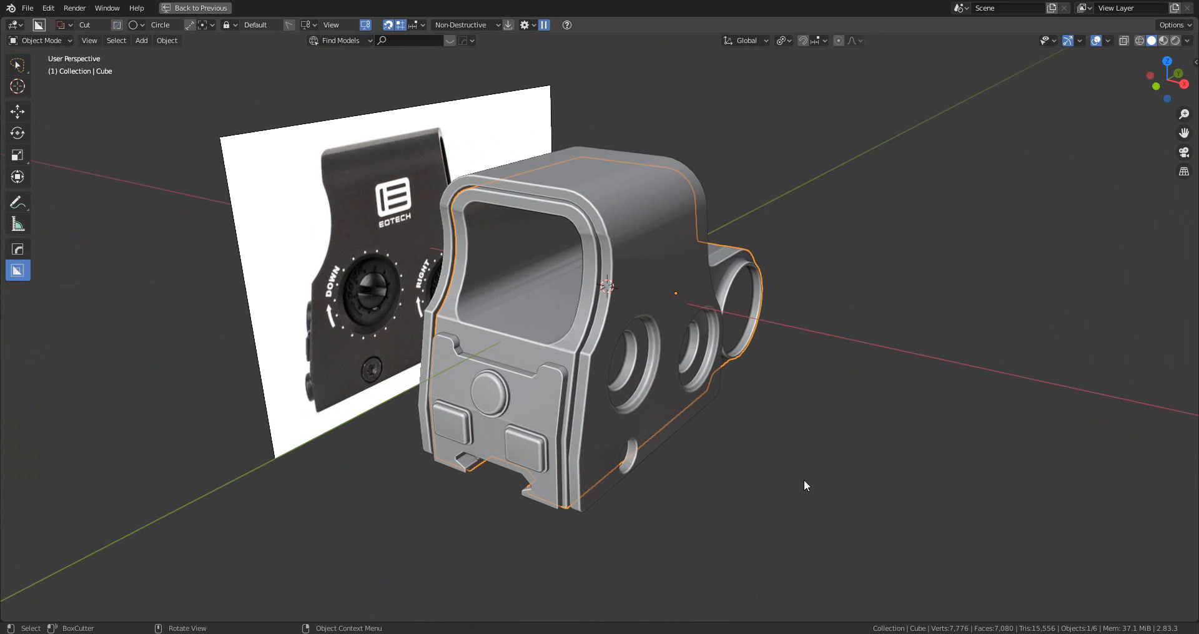
scroll(793, 490, up, 2)
middle_drag(784, 499, 737, 455)
scroll(853, 485, up, 3)
scroll(693, 504, up, 4)
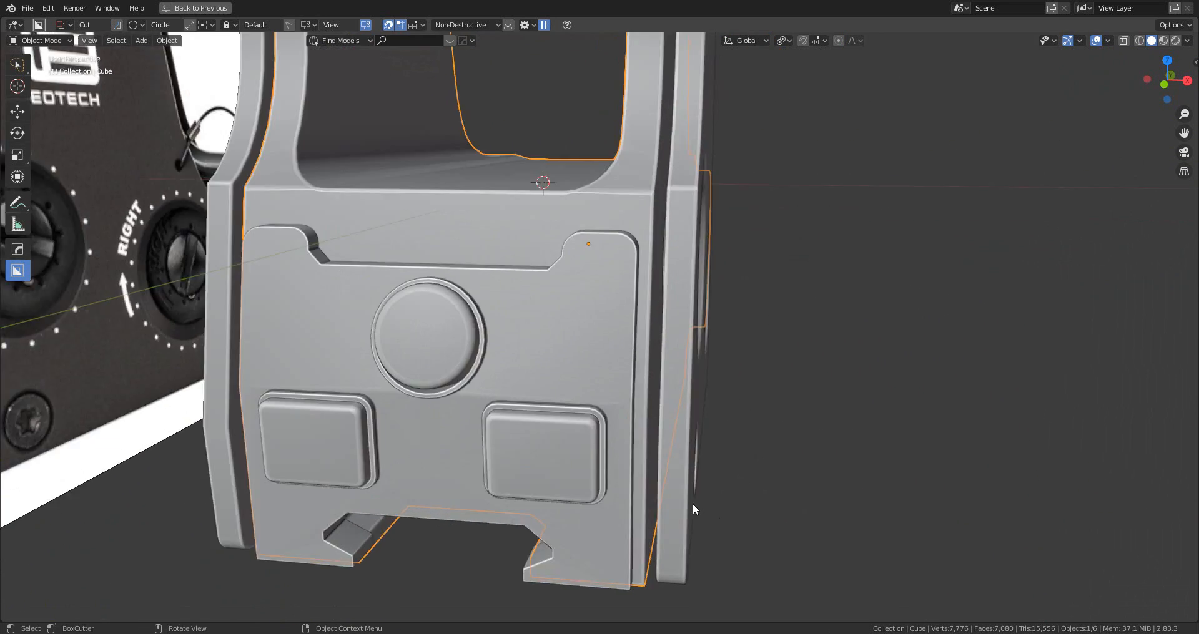
mouse_move(692, 503)
middle_down()
mouse_move(691, 450)
mouse_move(698, 483)
middle_up()
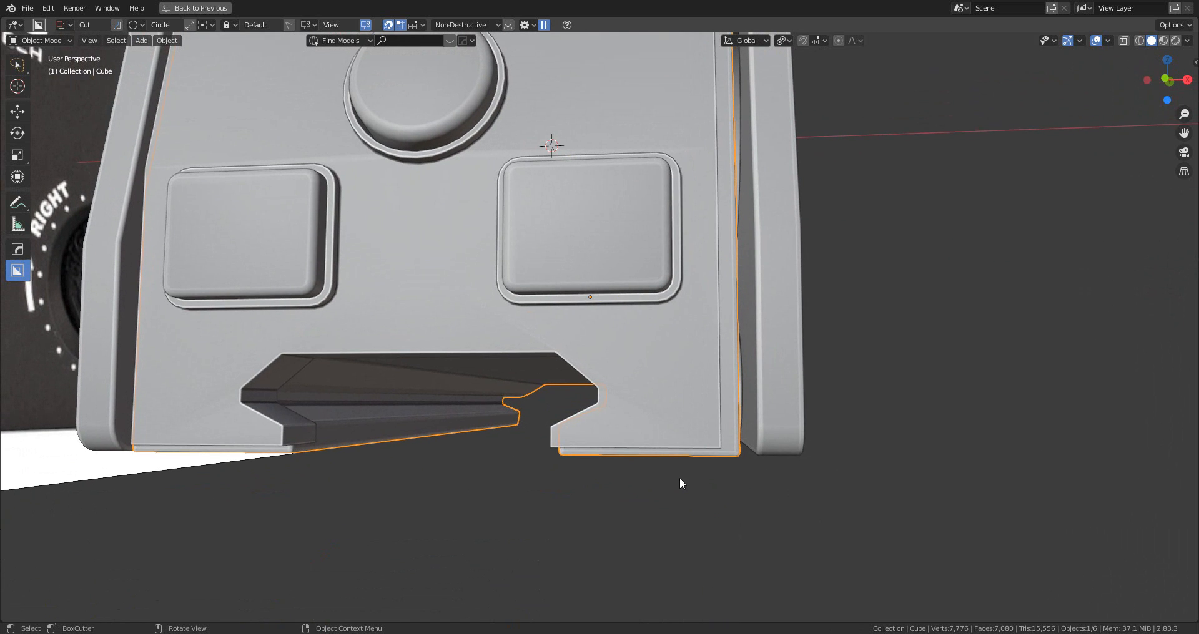
middle_drag(622, 447, 633, 448)
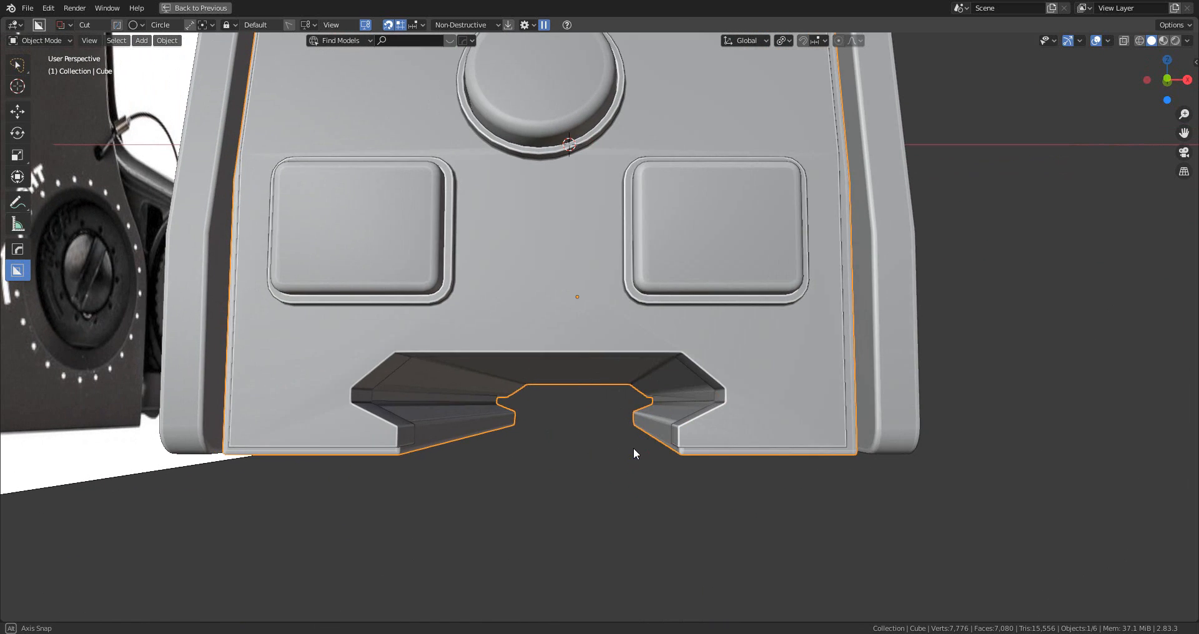
- In Edit Mode, bevel the button plate's two lower outer corner edges into rounded corners with six segments
click(744, 422)
middle_drag(787, 431, 773, 432)
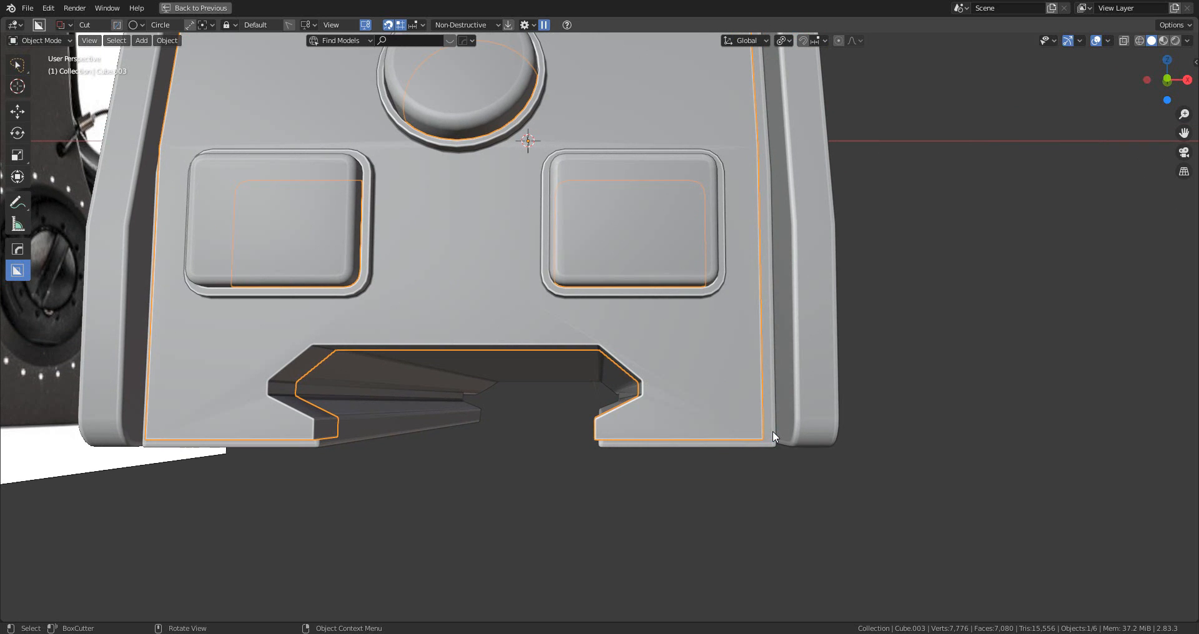
key(Tab)
middle_drag(774, 431, 387, 221)
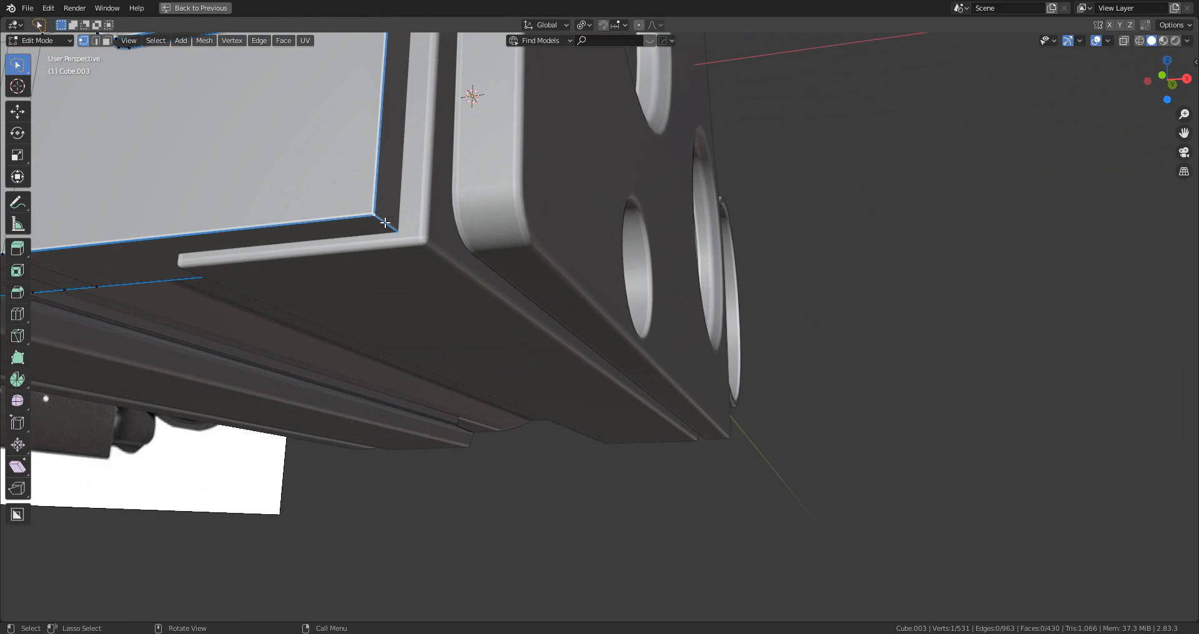
middle_drag(171, 267, 585, 272)
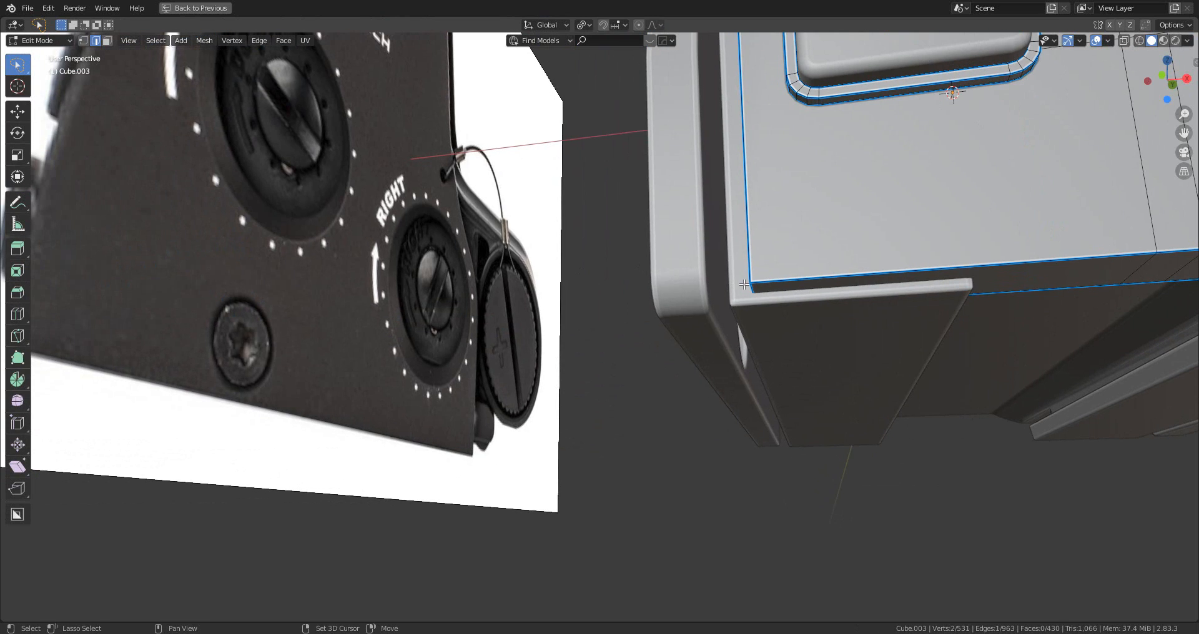
middle_drag(1010, 303, 958, 410)
key(ctrl+b)
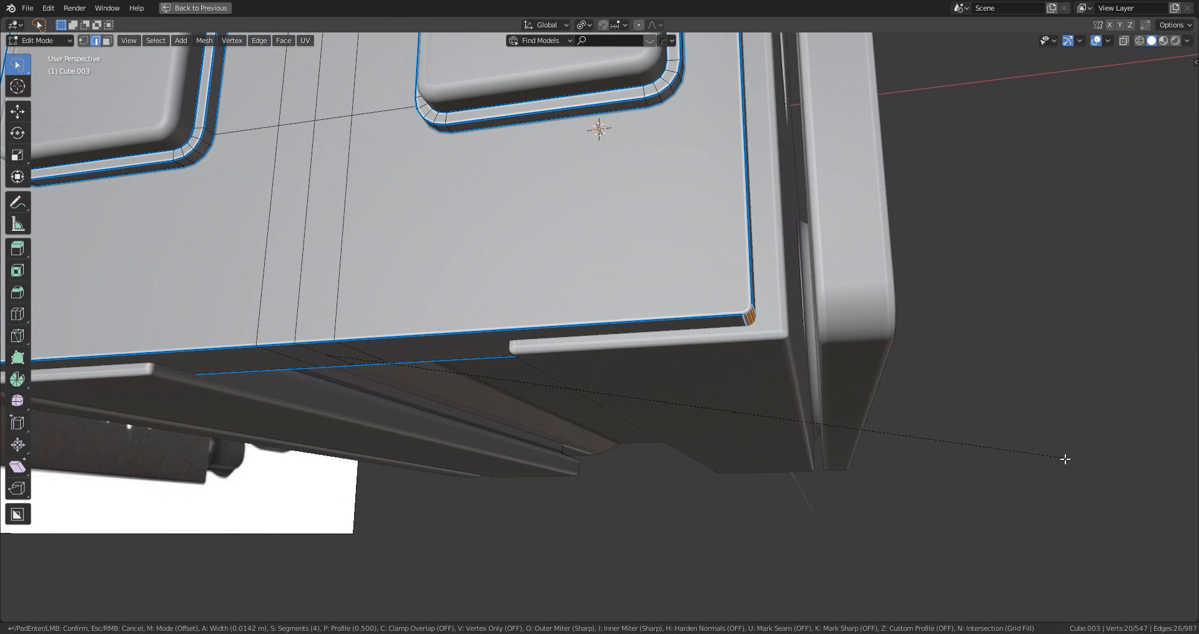
click(1098, 507)
- Mark the plate's new corner bevels with HardOps Mark and re-sharpen the plate with Csharp in Object Mode
key(q)
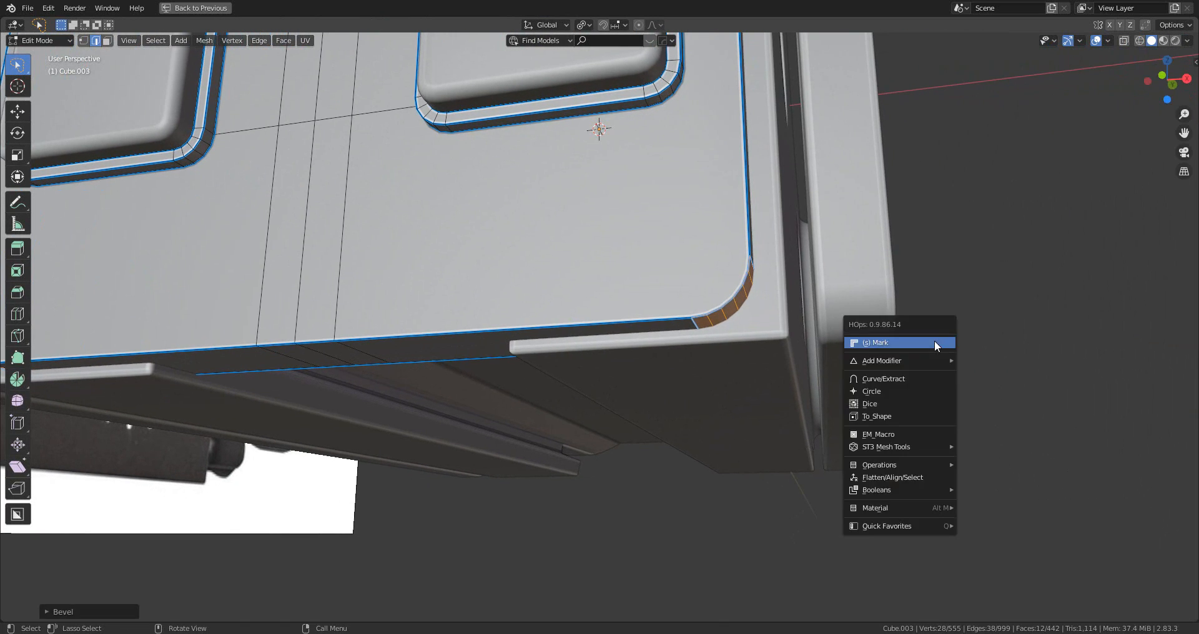
click(935, 342)
key(Tab)
scroll(942, 399, down, 6)
middle_drag(942, 399, 789, 414)
key(q)
click(748, 379)
scroll(792, 409, up, 4)
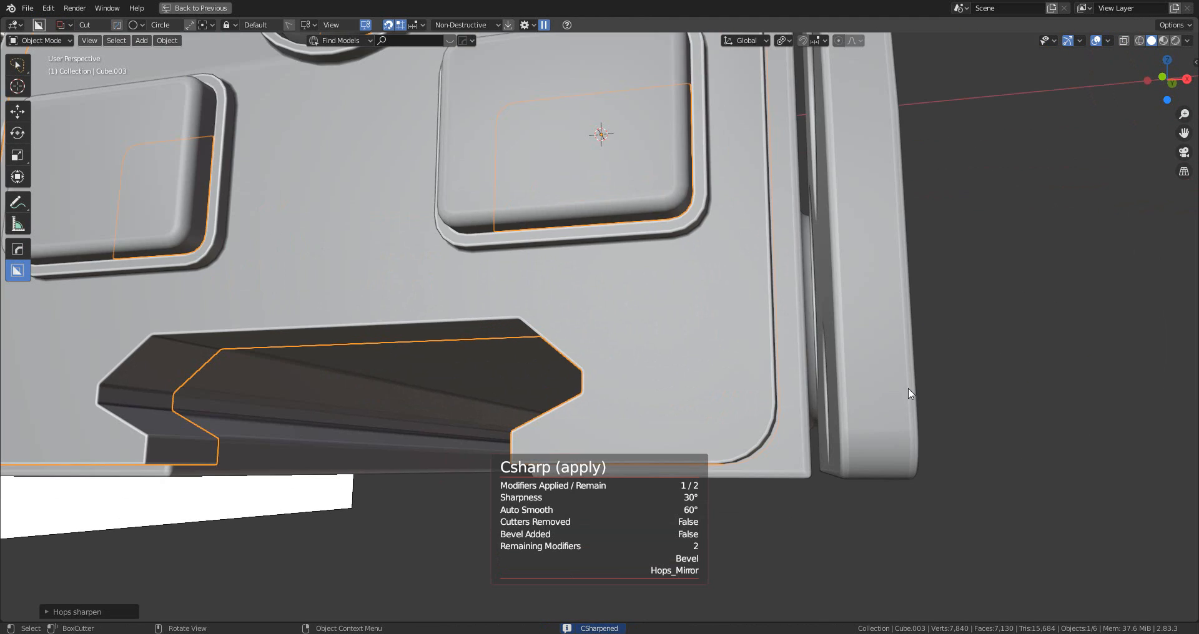
- Move the Hops_Mirror modifier above the Bevel in the button plate's modifier stack
click(1009, 383)
scroll(999, 382, down, 7)
middle_drag(699, 364, 664, 393)
scroll(643, 375, up, 5)
middle_drag(619, 331, 636, 353)
click(637, 356)
key(alt+x)
right_click(848, 369)
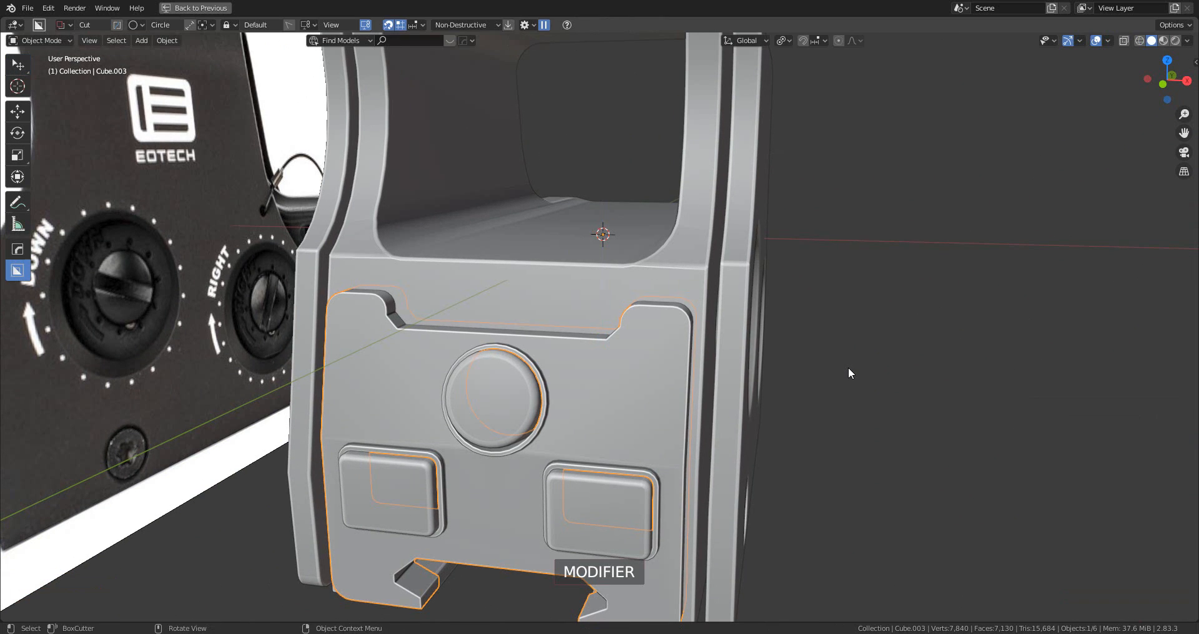
key(ctrl+grave)
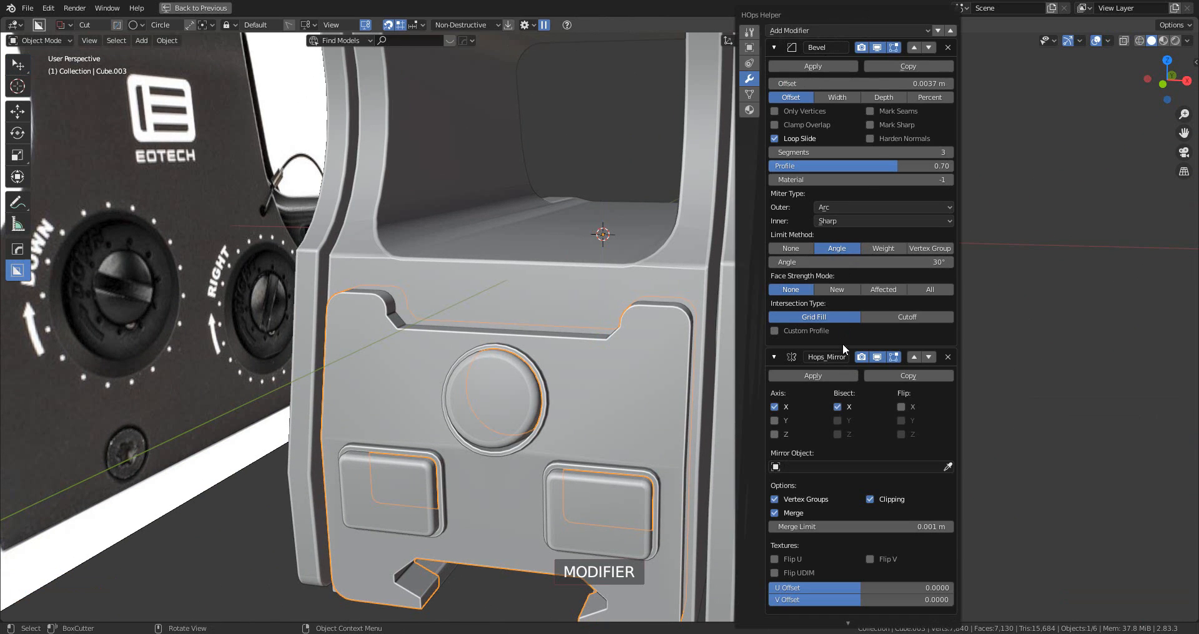
click(913, 357)
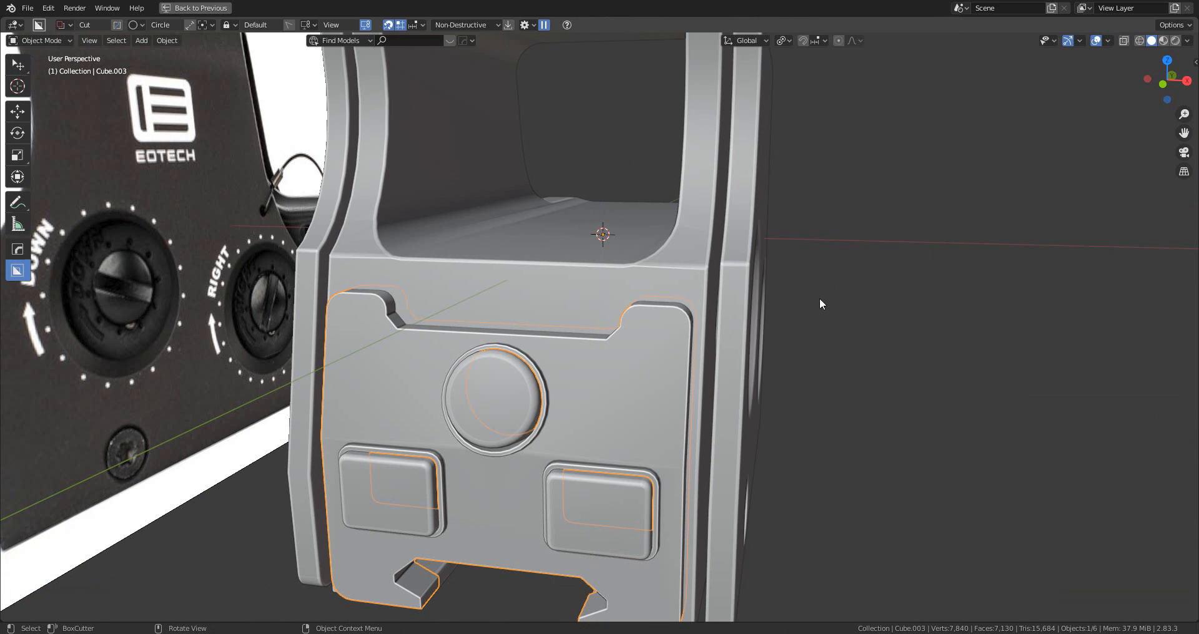
- Set BoxCutter's alignment to Object and cut a shallow circular hole into the button plate's upper corner tab
key(d)
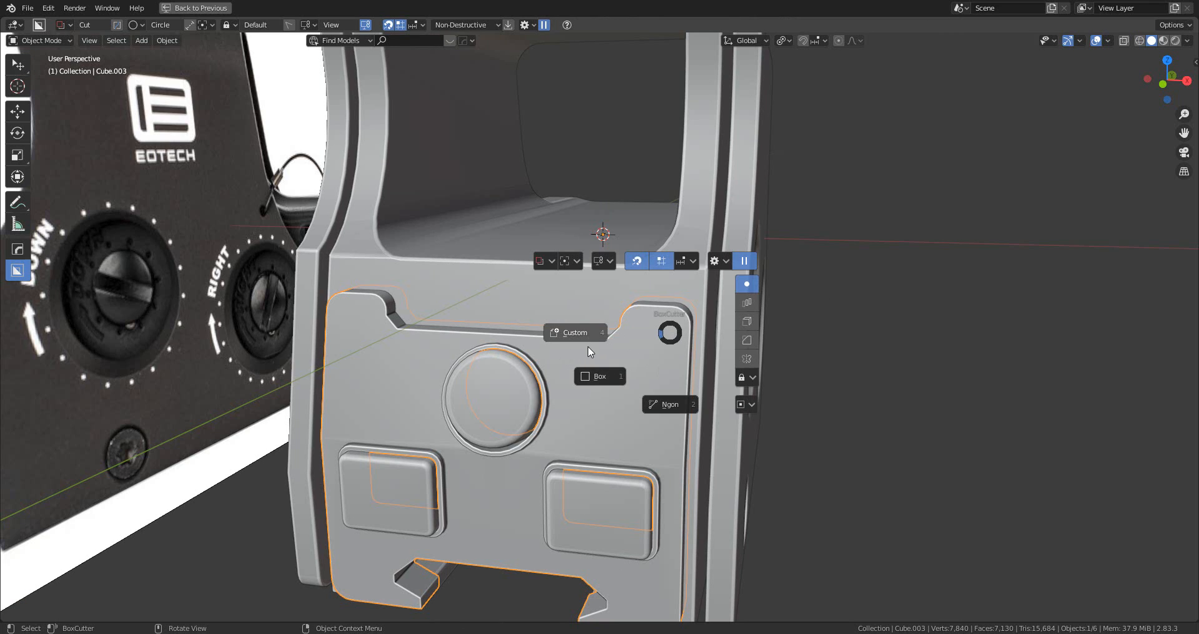
click(609, 262)
click(643, 263)
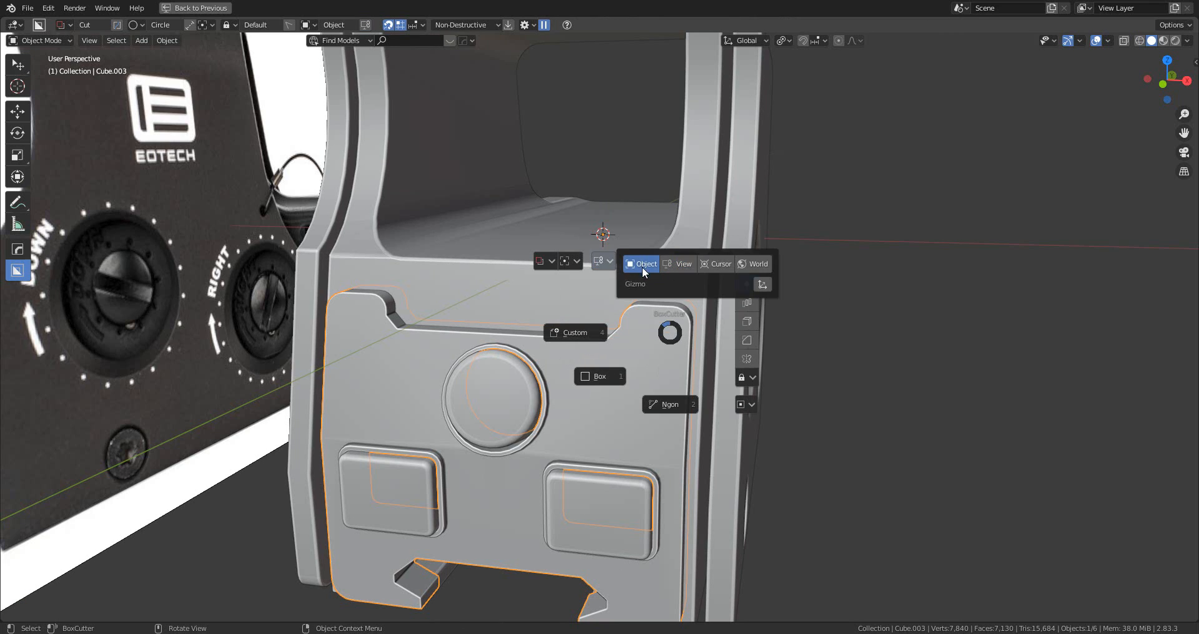
drag(655, 338, 679, 354)
middle_drag(678, 353, 640, 350)
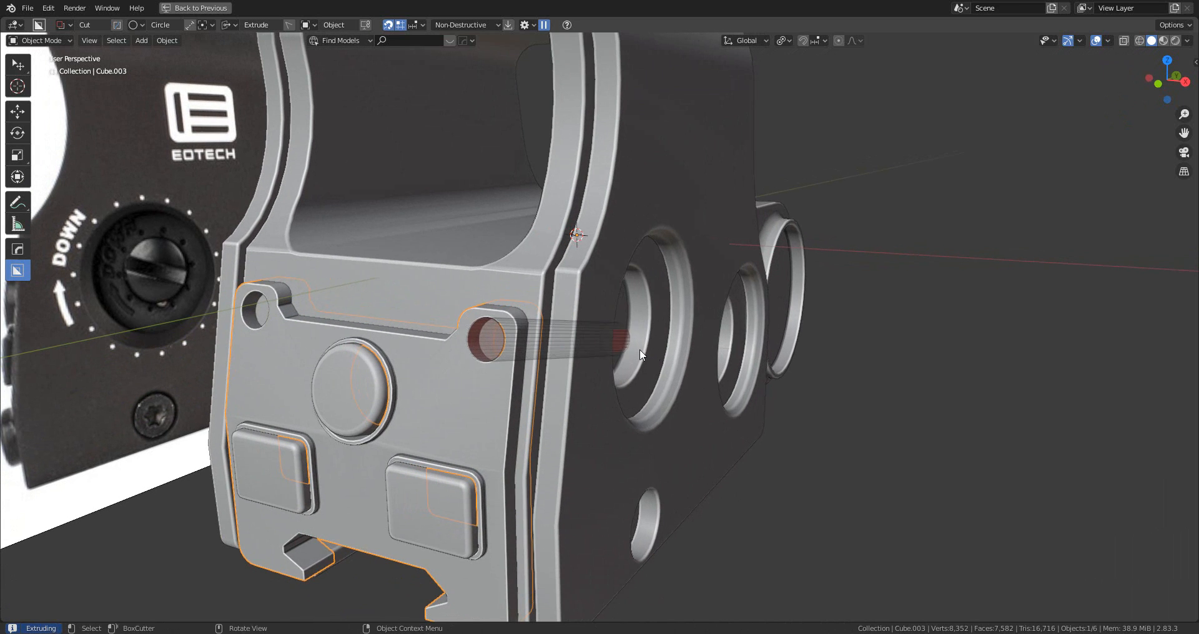
click(503, 350)
- Cut a matching shallow circular hole into the button plate's lower corner beside the rail opening
middle_drag(508, 456, 622, 436)
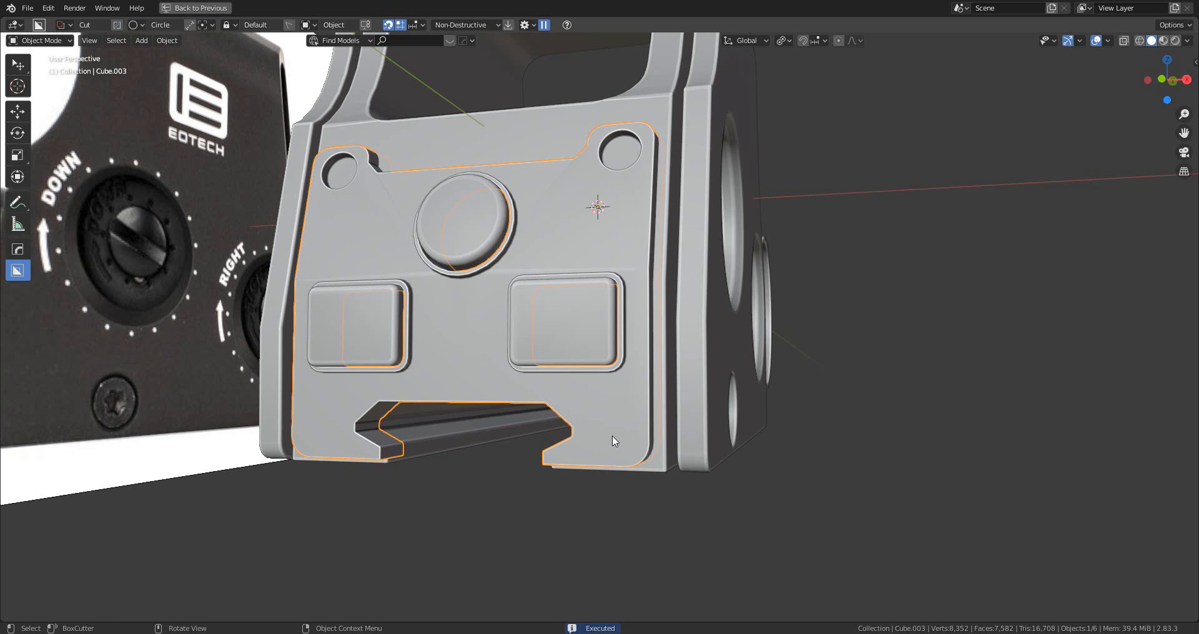
drag(618, 443, 634, 452)
middle_drag(633, 452, 556, 449)
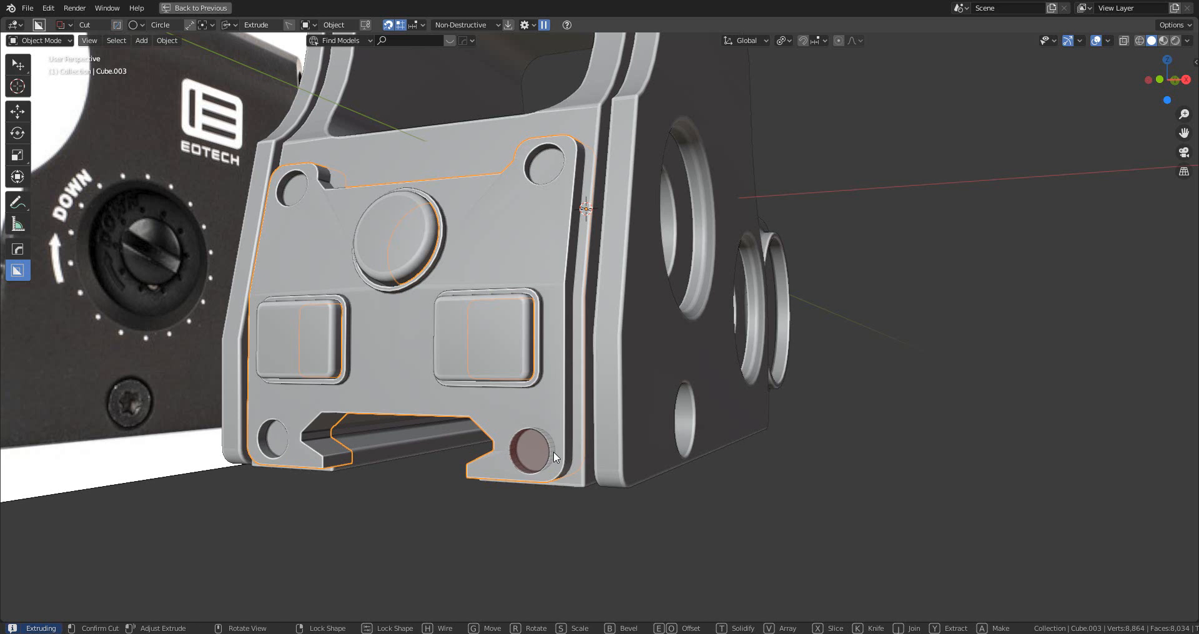
click(553, 452)
- Apply the hole cuts on the button plate with the HardOps Csharp operation
scroll(618, 393, down, 4)
mouse_move(621, 392)
middle_down()
mouse_move(665, 417)
mouse_move(599, 393)
middle_up()
scroll(600, 394, up, 3)
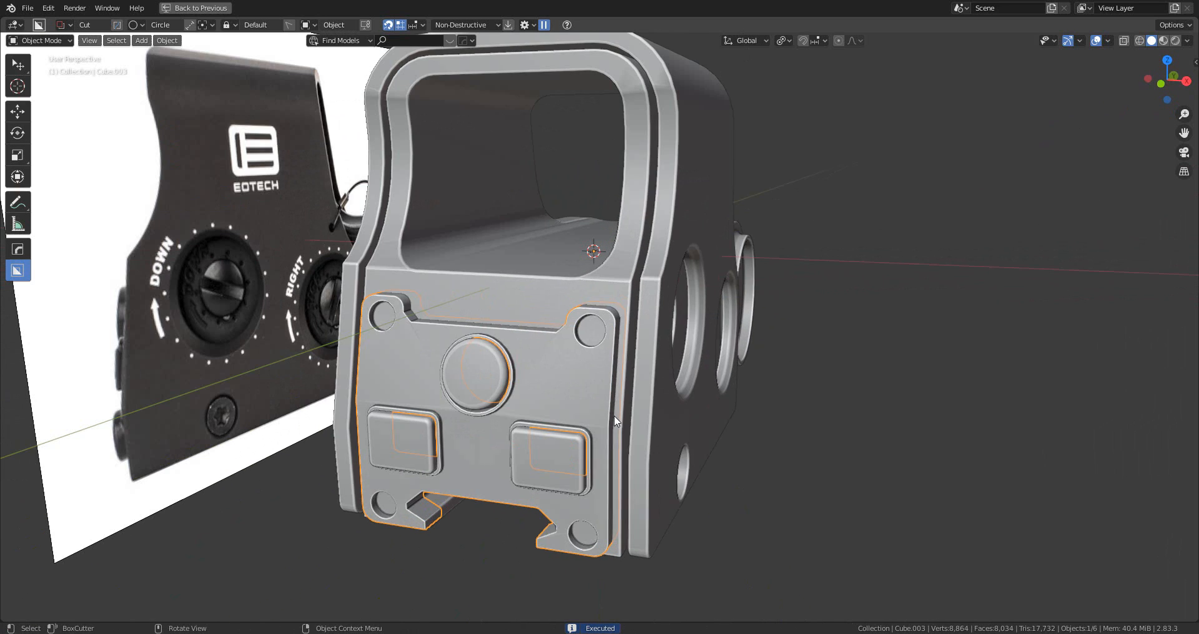
click(589, 385)
click(549, 374)
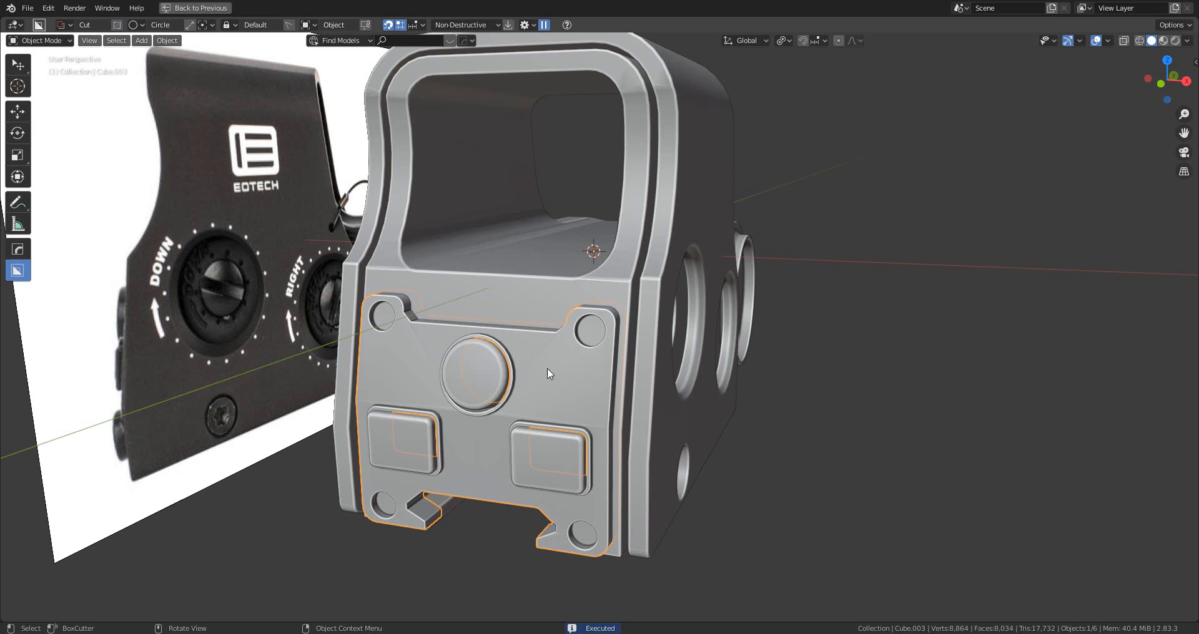
key(q)
click(747, 329)
scroll(729, 340, up, 5)
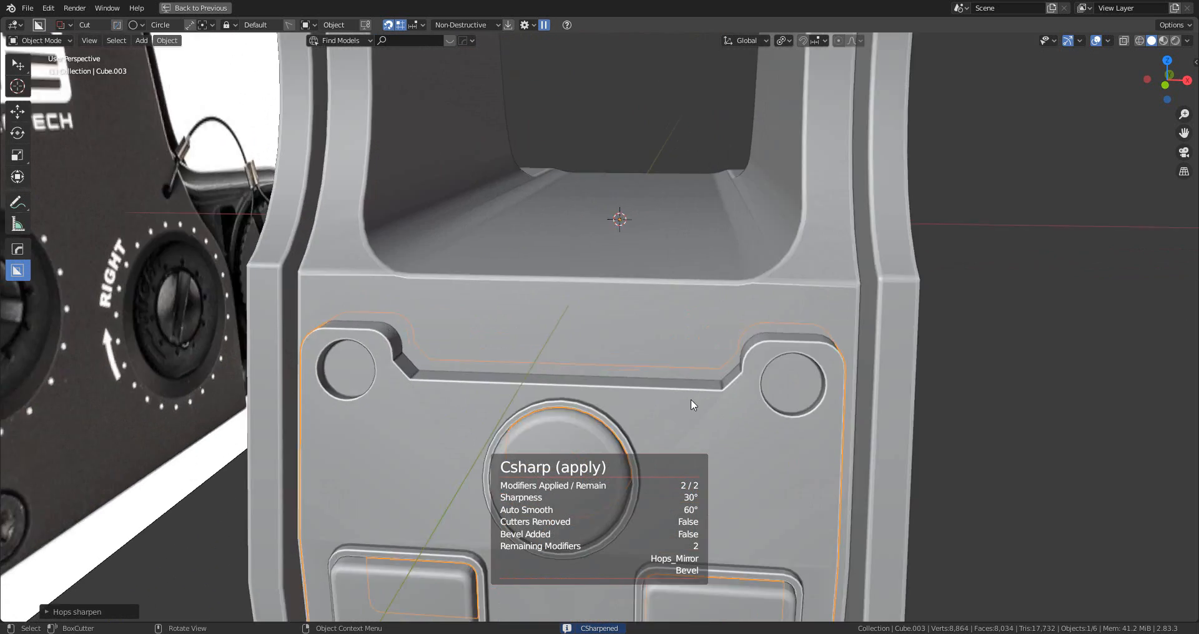
- Connect the upper corner hole's rim with new edges to the round button recess and to the edge above the rectangular recess
scroll(744, 360, up, 3)
key(Tab)
scroll(622, 341, up, 2)
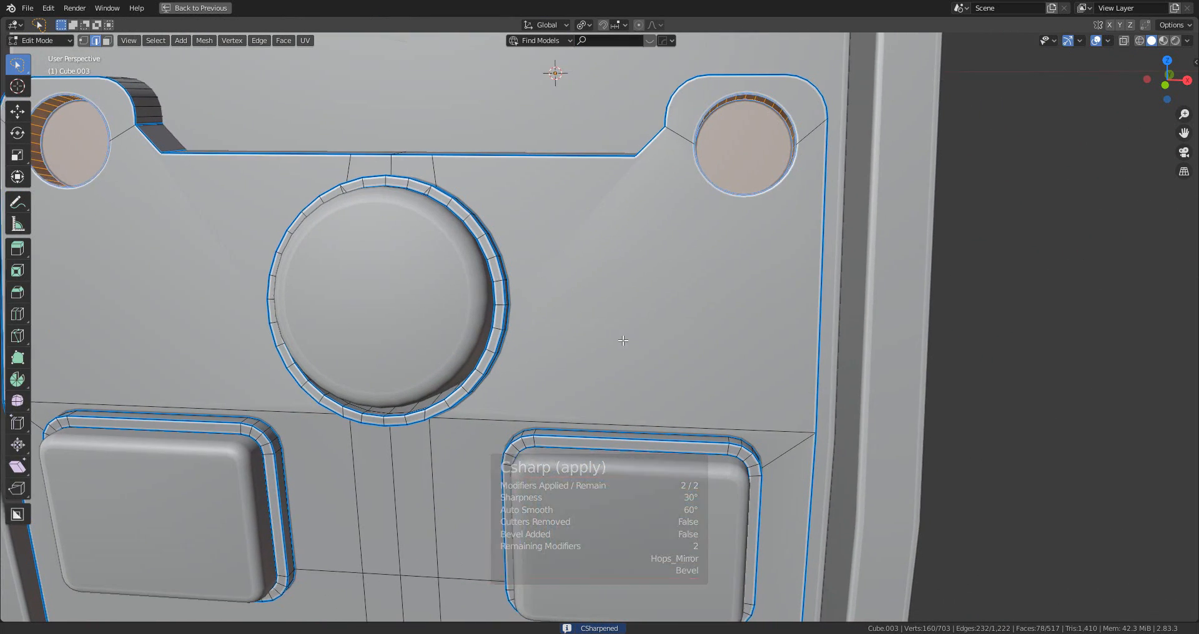
shift+middle_drag(623, 340, 619, 349)
shift+middle_drag(655, 288, 636, 276)
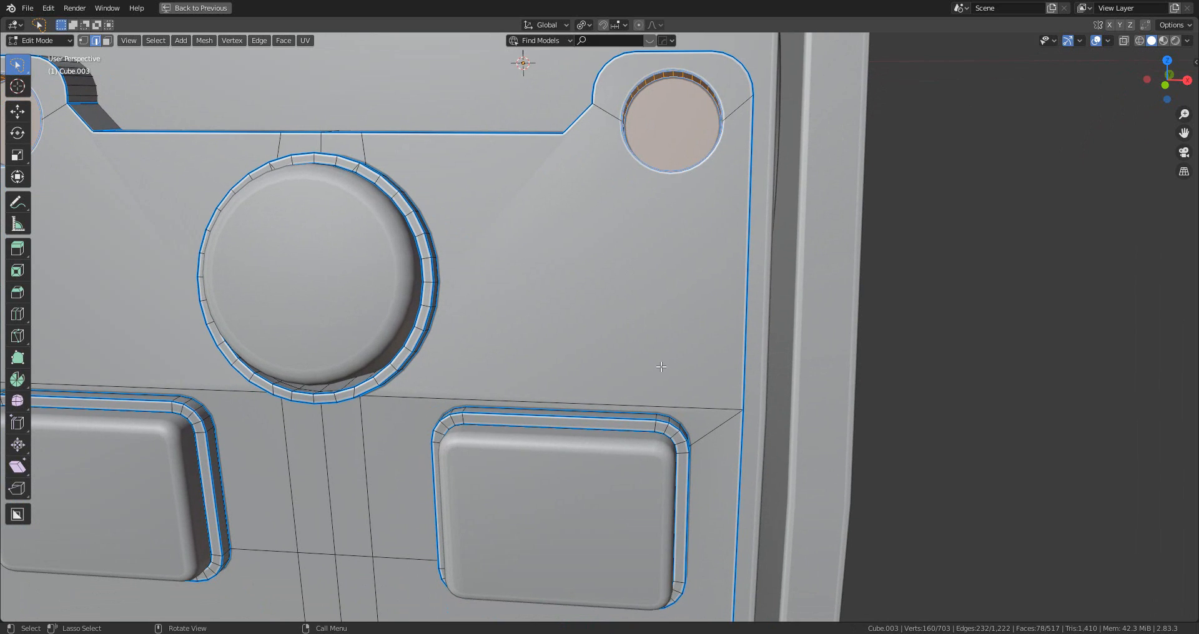
key(1)
click(658, 408)
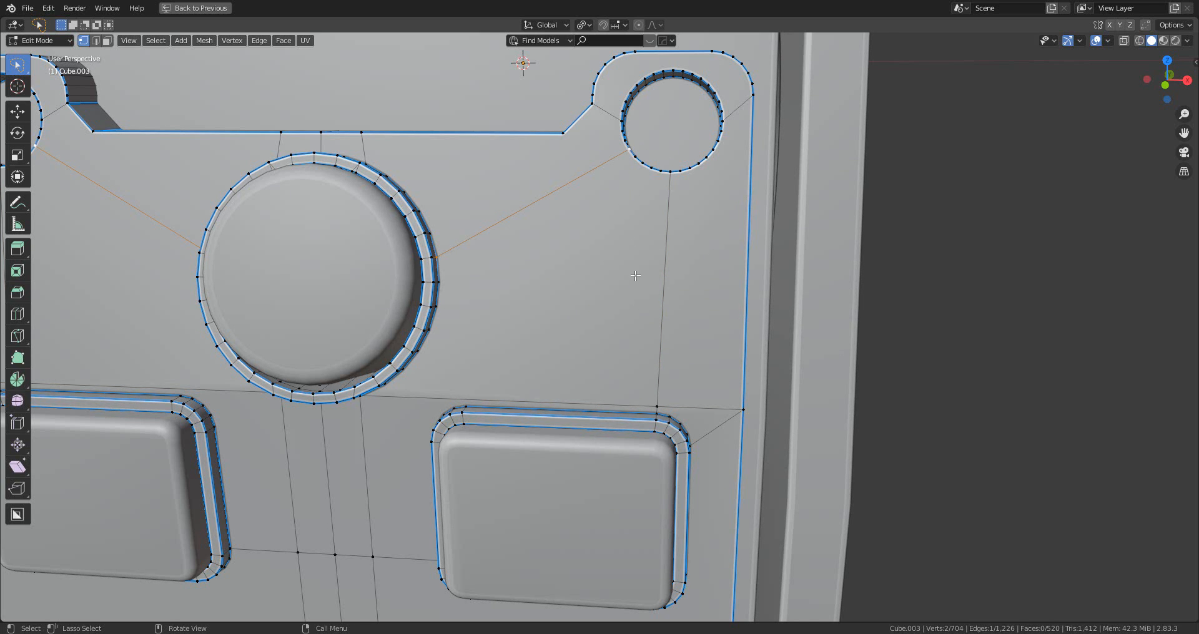
shift+middle_drag(635, 276, 645, 293)
key(Tab)
- Examine the whole sight from the button end and the battery compartment side against the reference image
scroll(627, 266, down, 5)
scroll(801, 317, up, 1)
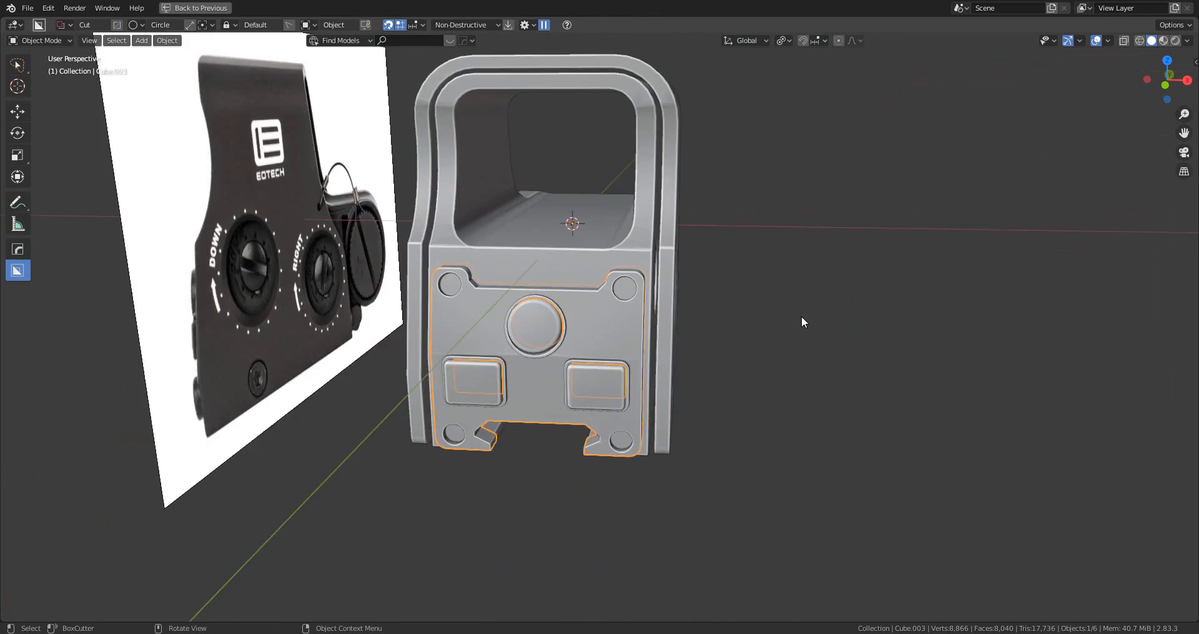
scroll(802, 317, up, 1)
middle_drag(805, 317, 627, 346)
click(788, 316)
scroll(791, 317, down, 2)
scroll(627, 346, up, 3)
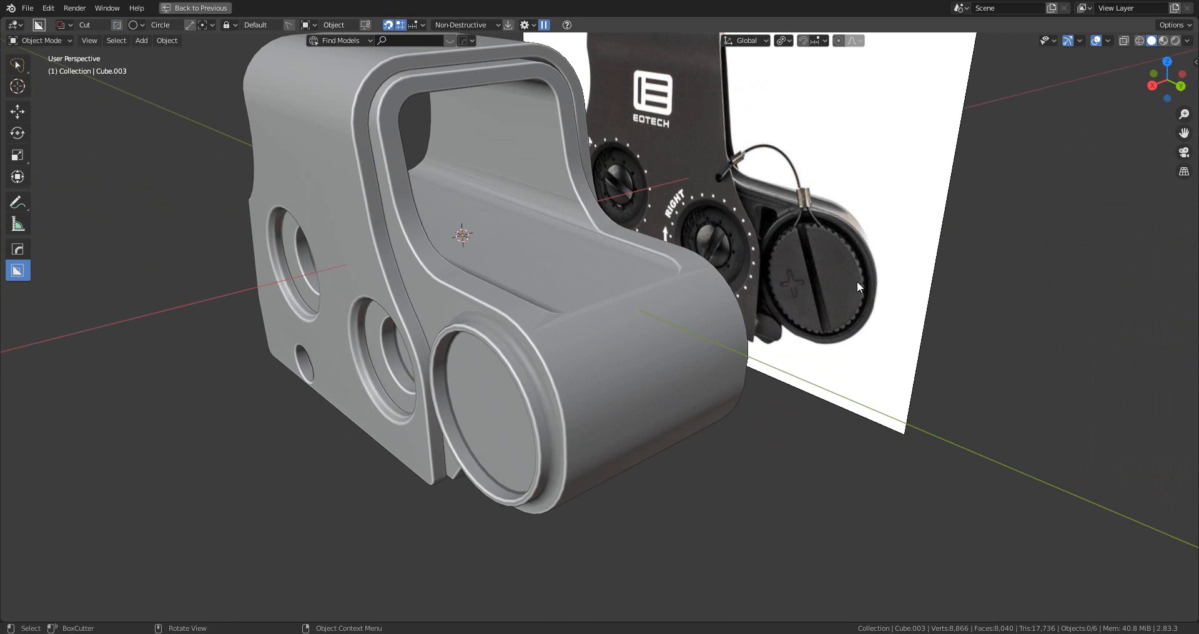
scroll(814, 282, down, 2)
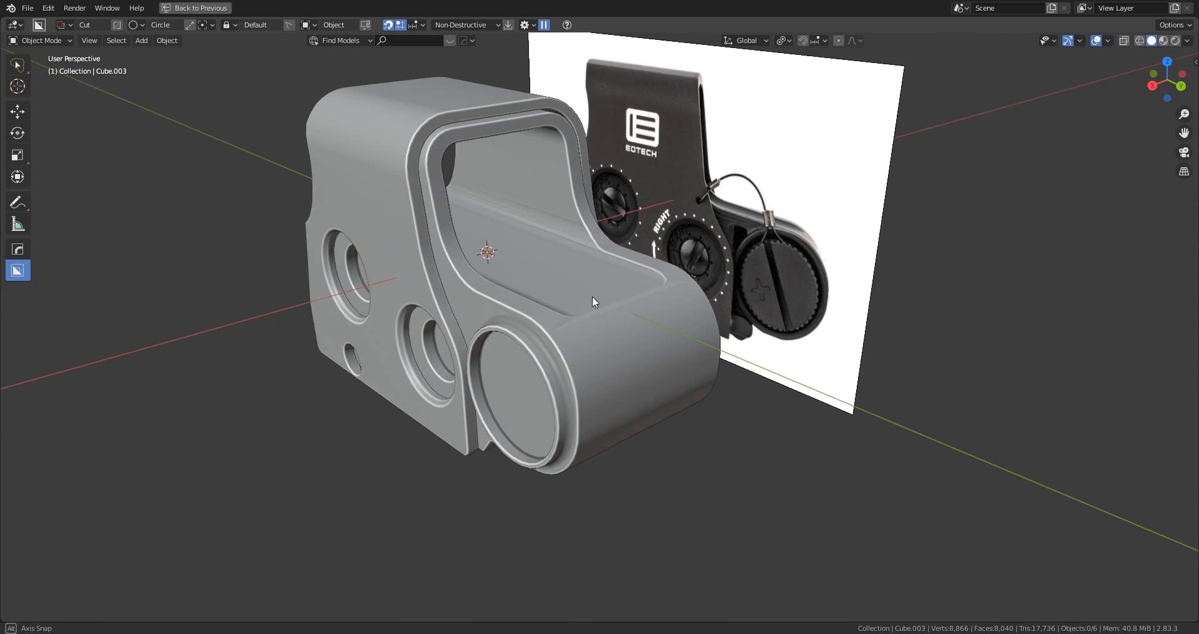
- Cut a small circular hole through the outer side shell, above the dial recess nearest the battery compartment
middle_drag(592, 296, 512, 305)
click(523, 314)
scroll(528, 337, up, 5)
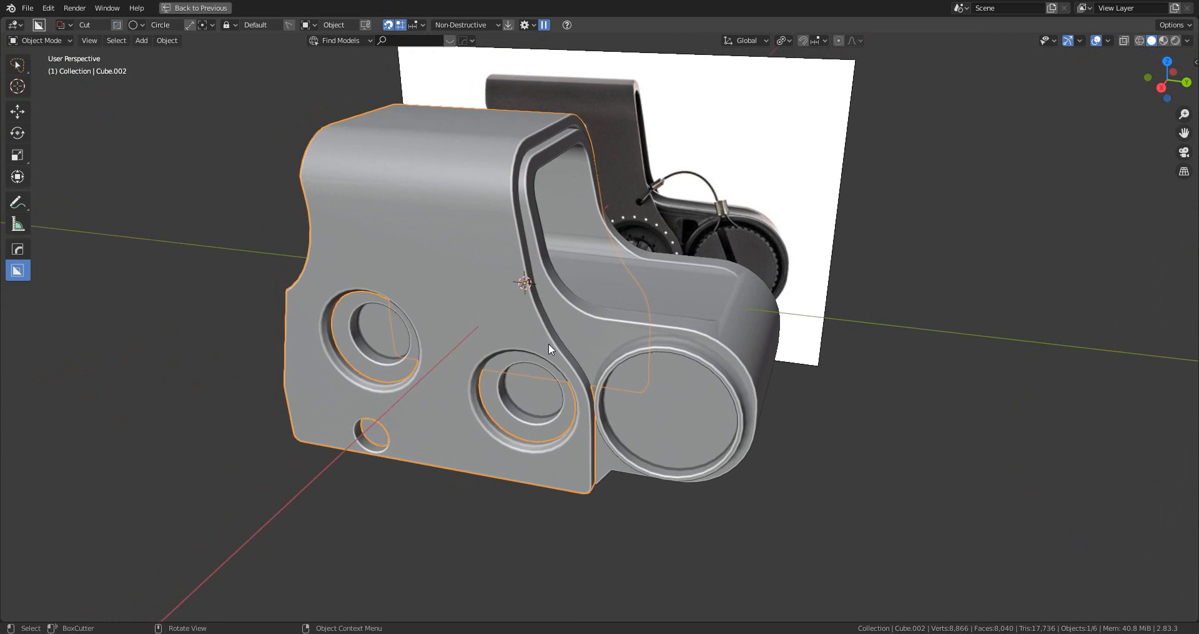
shift+middle_drag(533, 353, 533, 358)
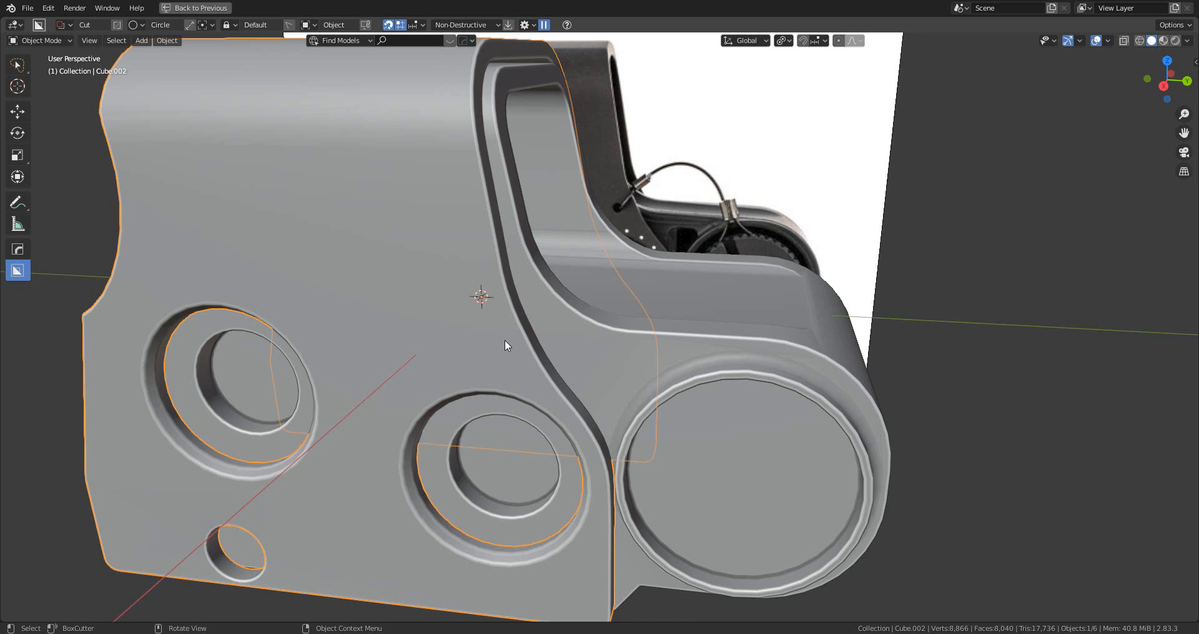
drag(505, 340, 516, 346)
middle_drag(516, 347, 643, 321)
- Unhide Cutter.013, move it along the X axis so it cuts only the near side wall, and hide it again
key(ctrl+space)
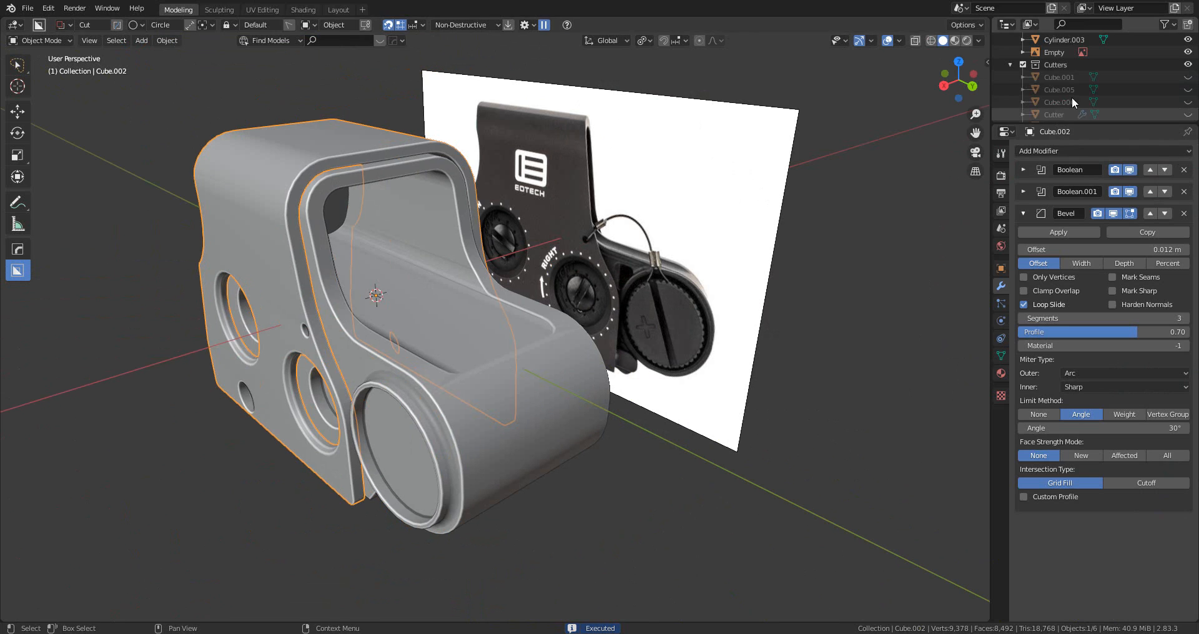
scroll(1132, 88, down, 1)
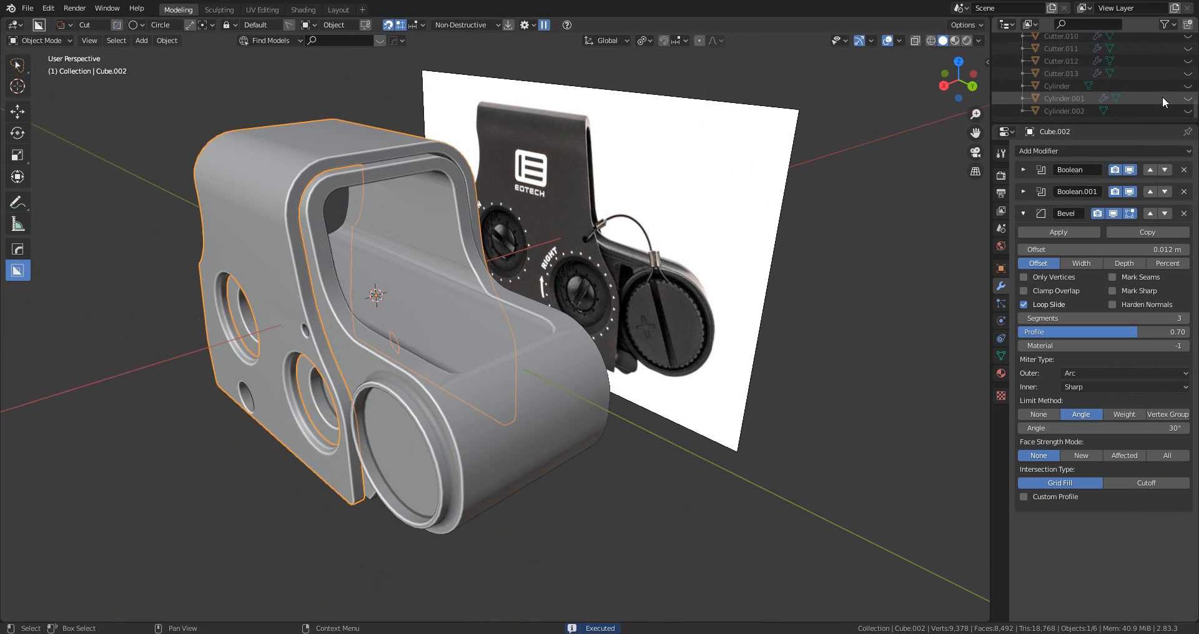
click(1188, 73)
click(409, 295)
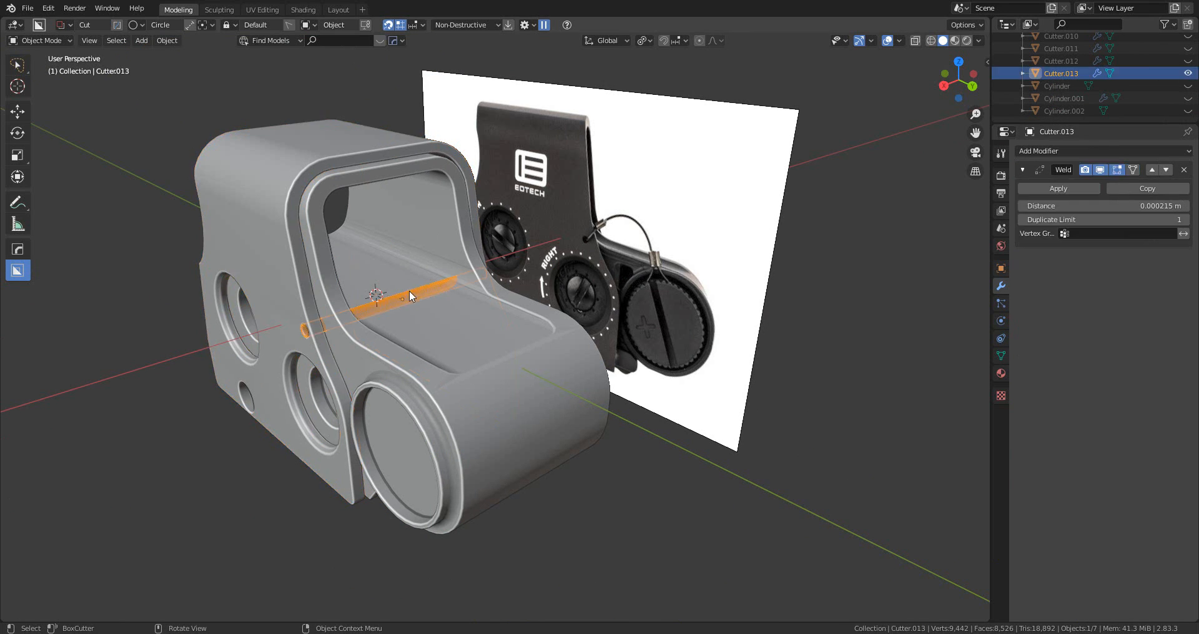
key(g)
key(x)
click(535, 346)
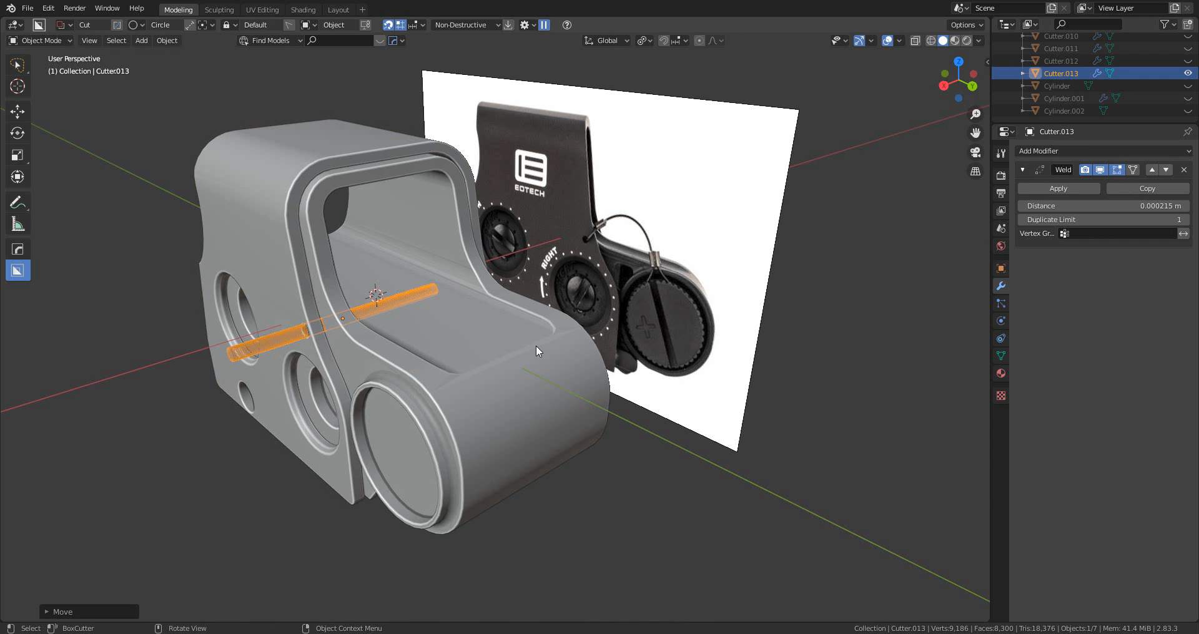
key(h)
- Select the battery compartment's circular end face on the main body and snap the 3D cursor to it
scroll(535, 346, up, 4)
middle_drag(534, 328, 645, 367)
scroll(583, 320, down, 5)
click(604, 414)
key(Tab)
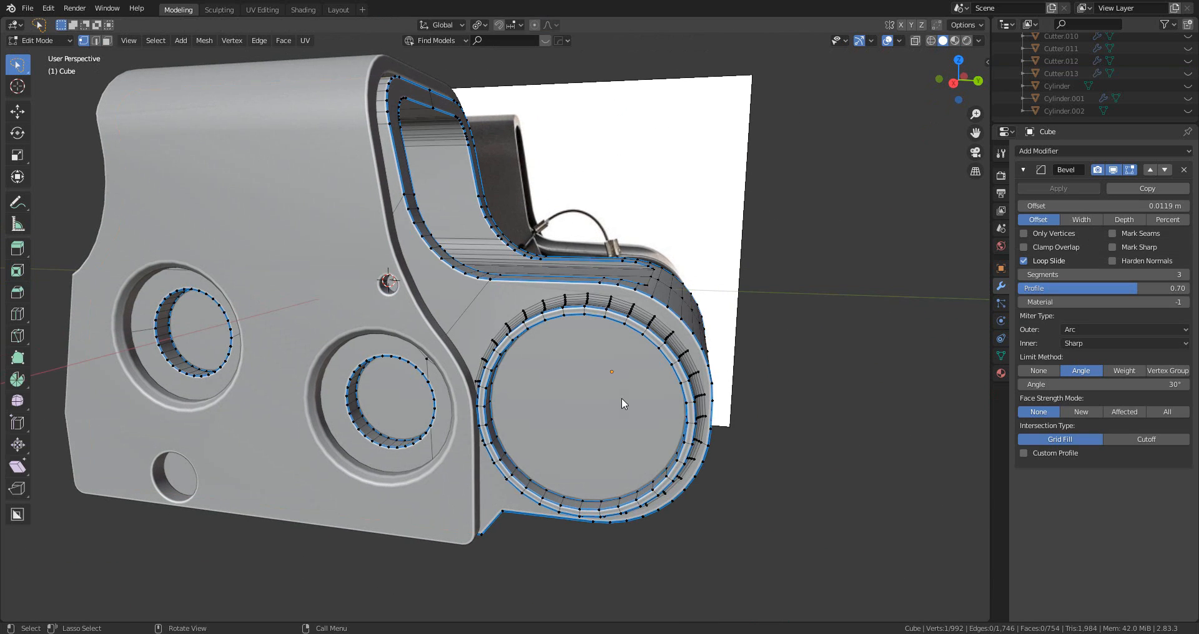
key(3)
click(601, 395)
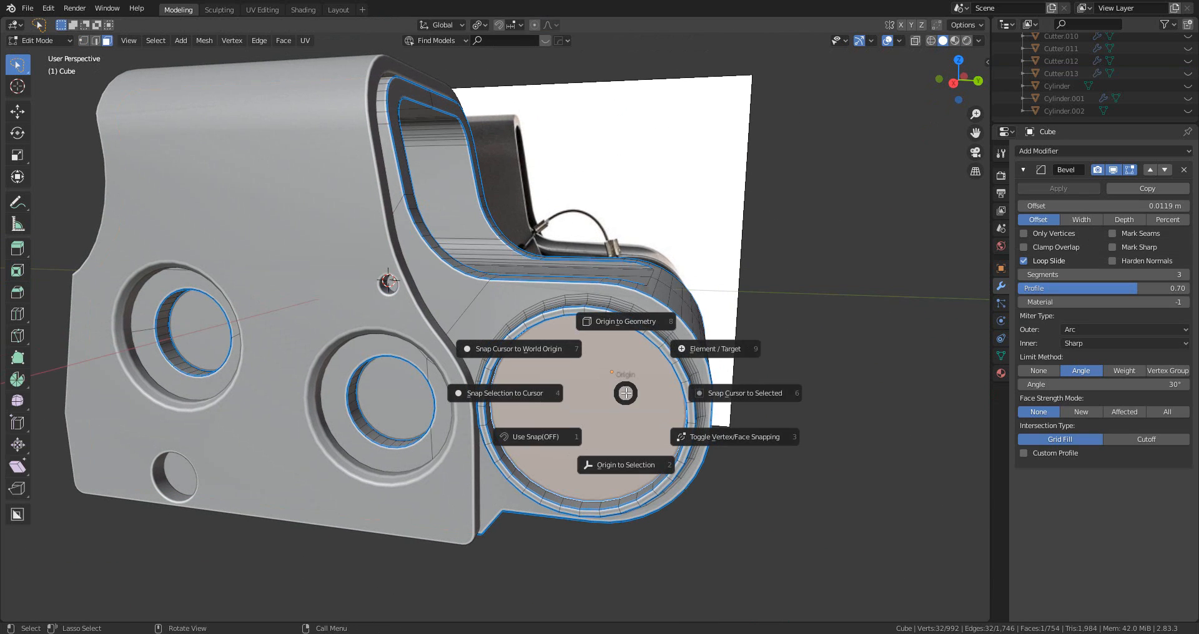
key(shift+s)
click(730, 391)
- Add a cylinder with 66 vertices at the 3D cursor on the battery compartment's end face
scroll(718, 393, down, 4)
middle_drag(680, 399, 632, 351)
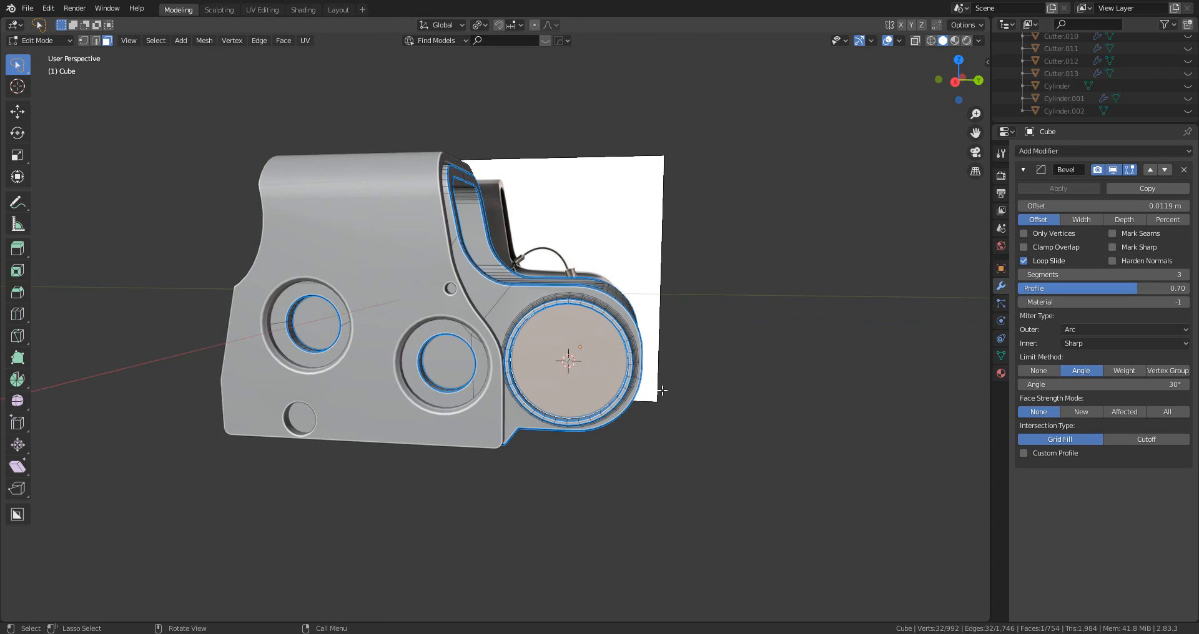
key(Tab)
key(shift+a)
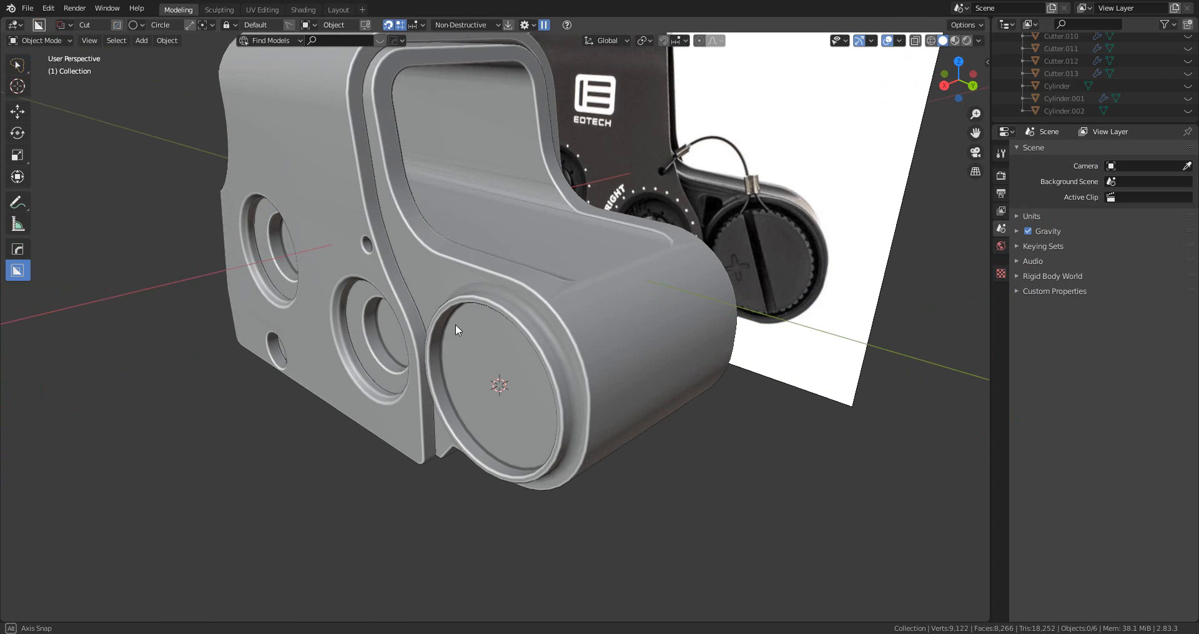
key(shift+a)
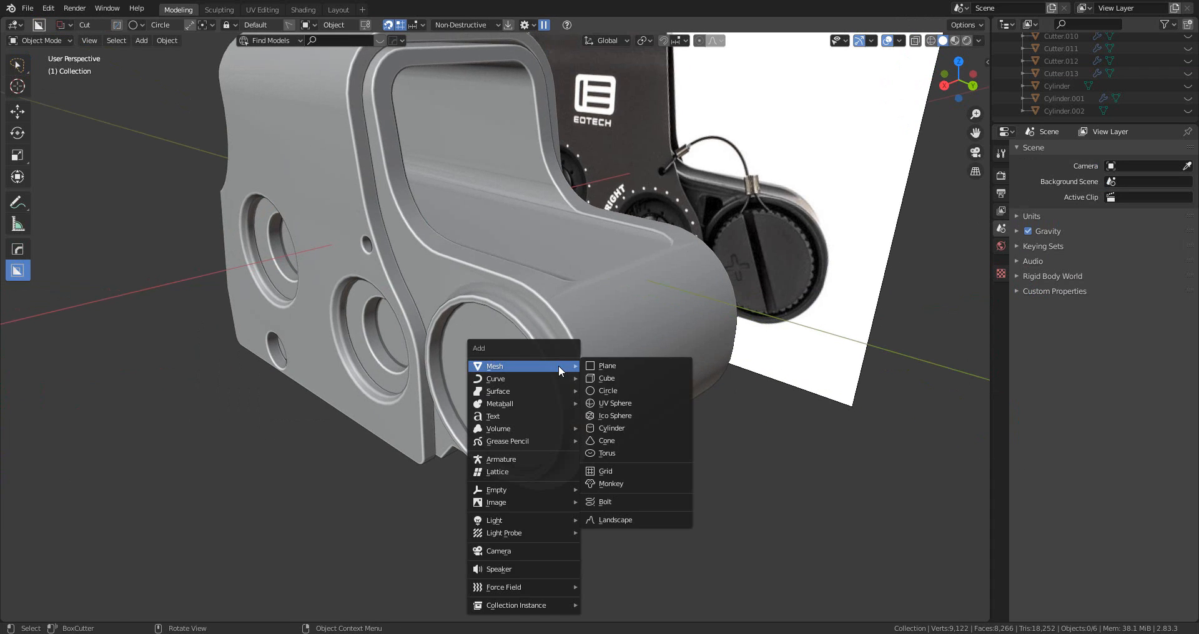
click(663, 428)
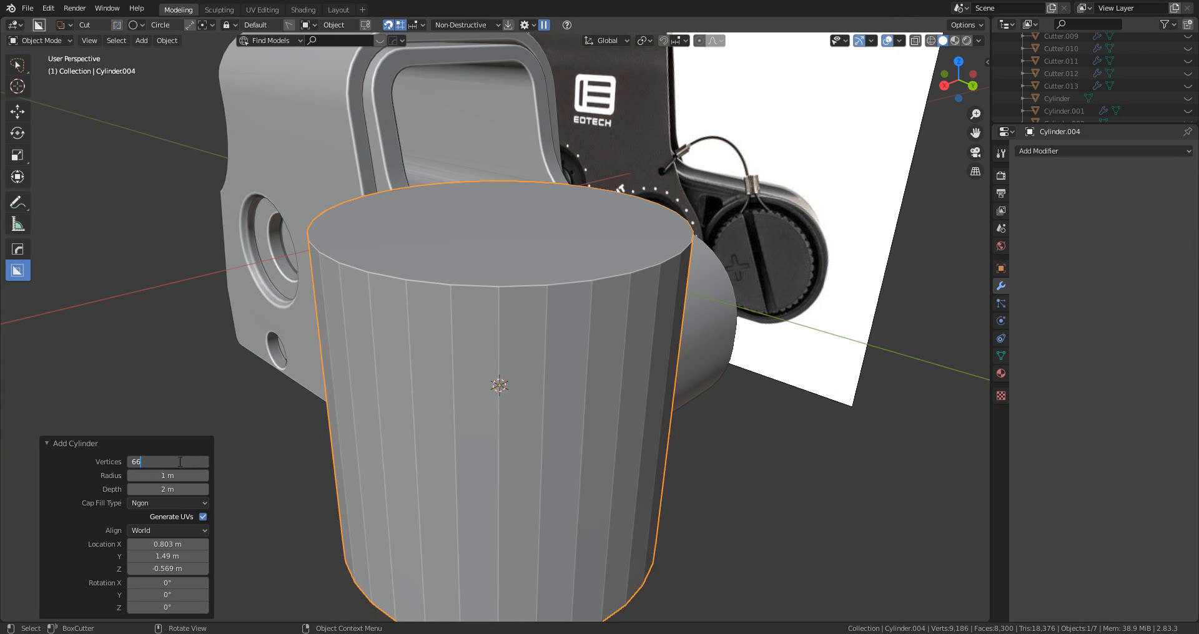
click(180, 461)
text(66)
key(Return)
click(45, 442)
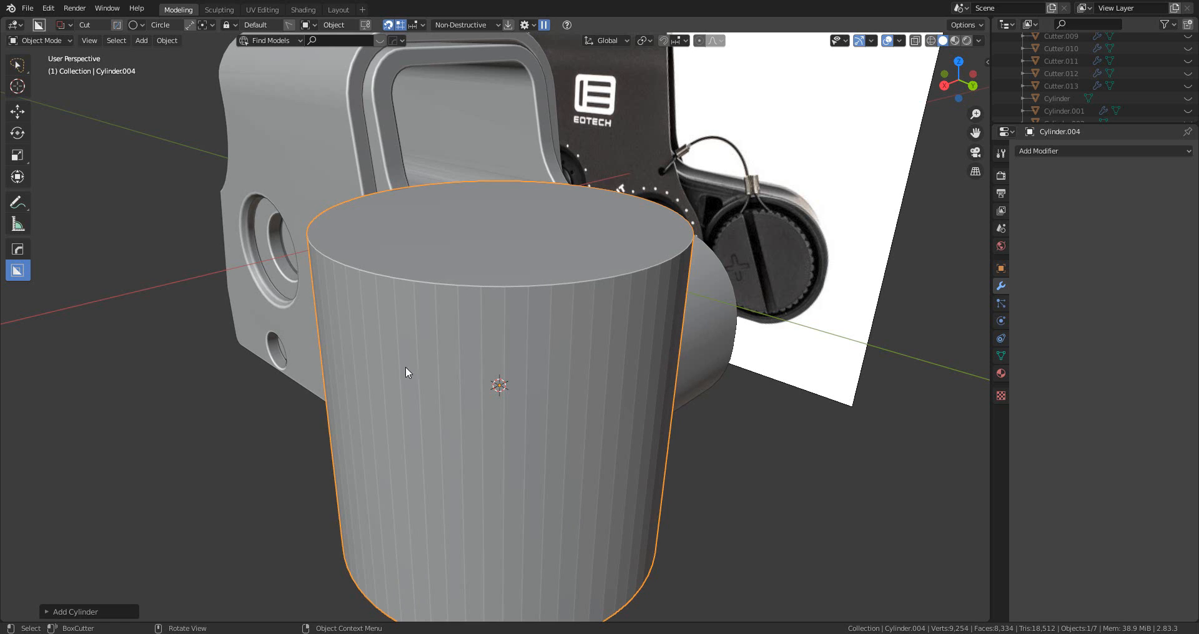
- Scale the cylinder down to roughly the battery opening's size and rotate it 90° about the Y axis
click(730, 375)
click(470, 357)
key(s)
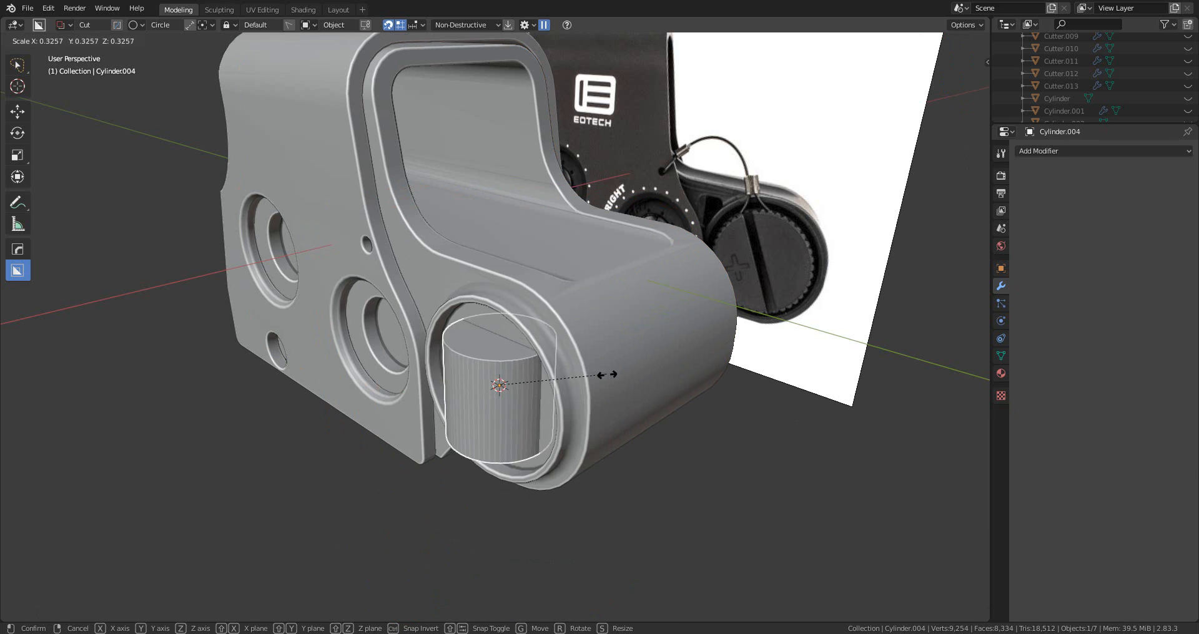
click(653, 391)
text(ry90)
key(Return)
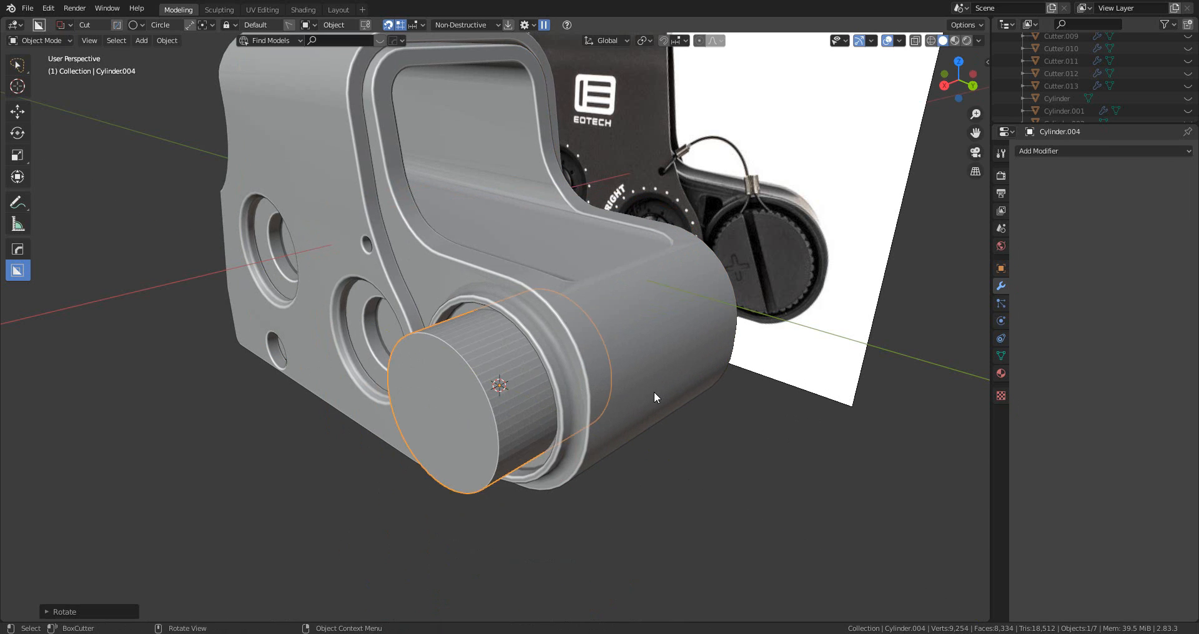
- Enlarge the cylinder to fill the battery opening, flatten it along X into a cap, and move it slightly outward along X
key(s)
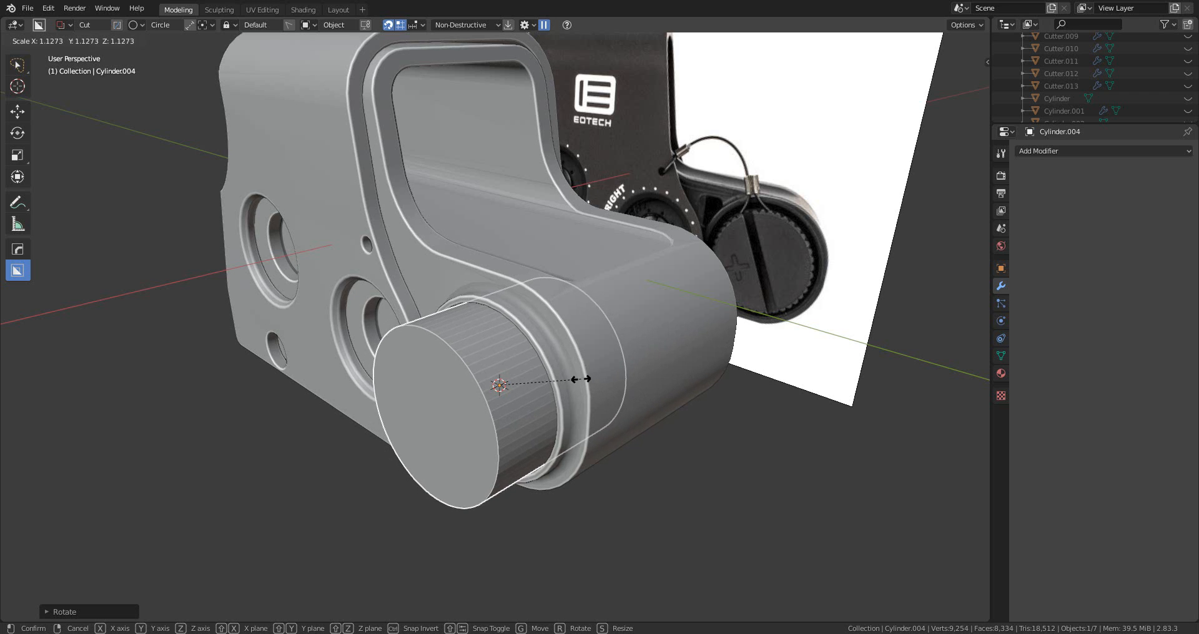
click(575, 378)
key(s)
key(x)
click(591, 376)
key(g)
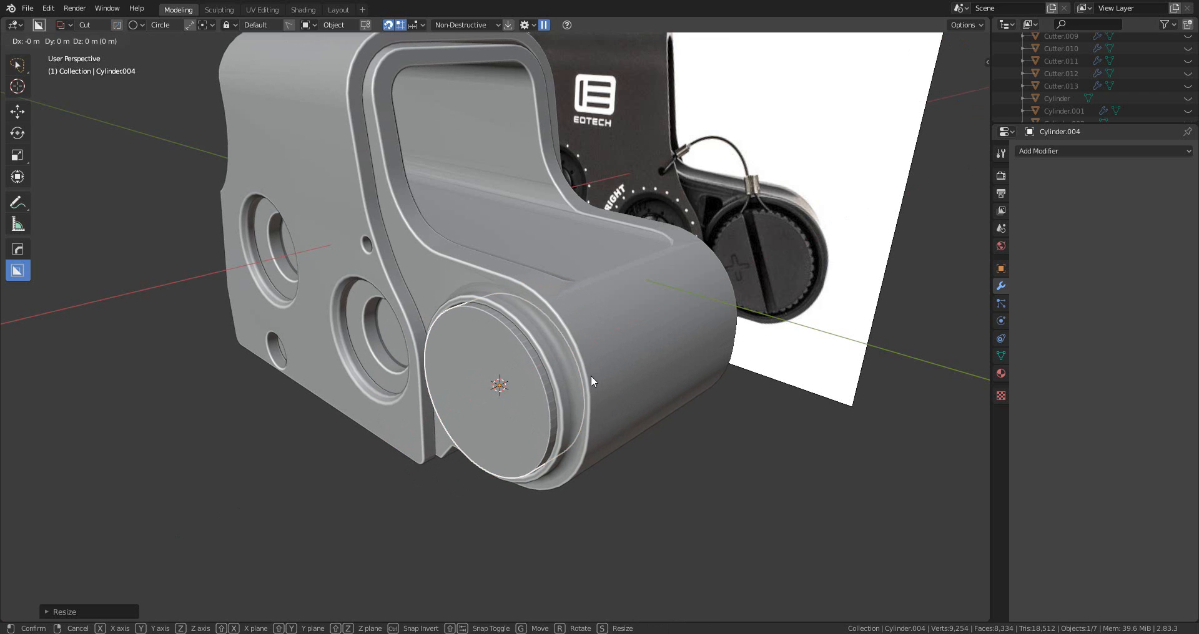
key(x)
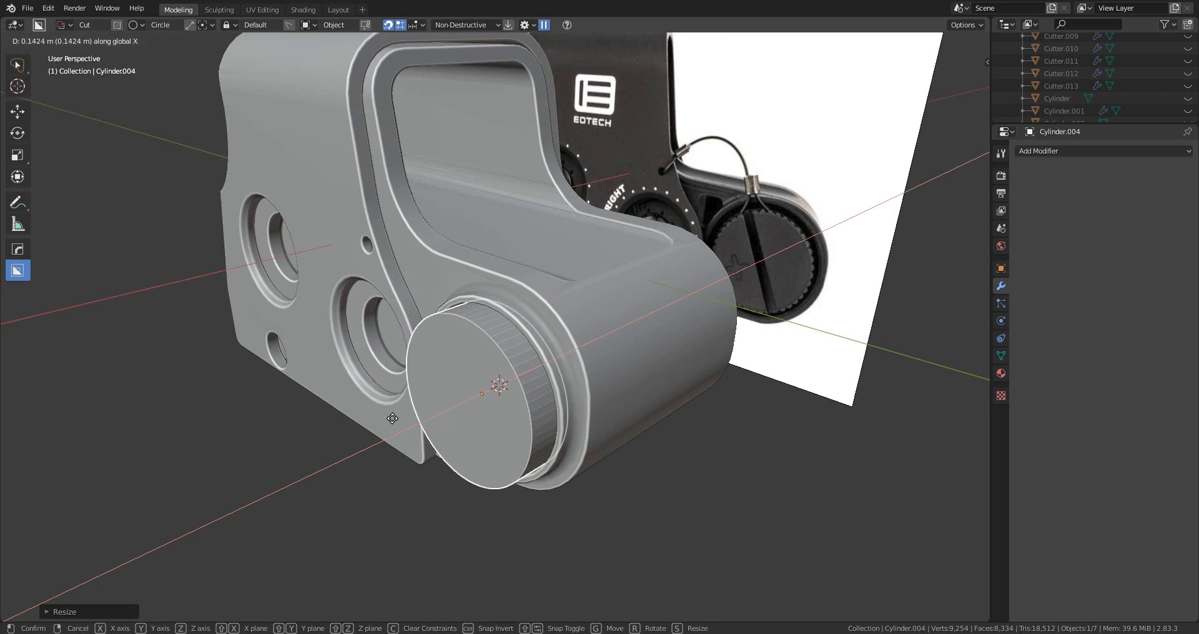
click(351, 424)
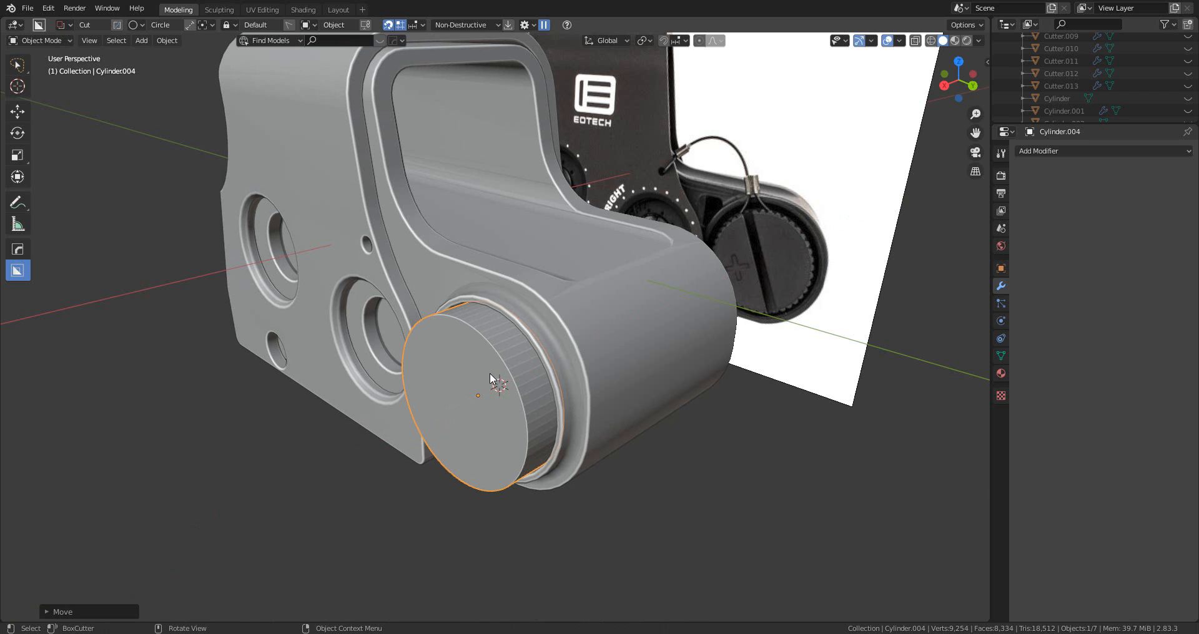
- Apply the cap's scale and bevel the rim of its outer circular face with a narrow single-segment chamfer
scroll(489, 373, up, 2)
mouse_move(490, 373)
middle_down()
mouse_move(544, 373)
mouse_move(519, 381)
mouse_move(532, 381)
mouse_move(496, 365)
middle_up()
key(Tab)
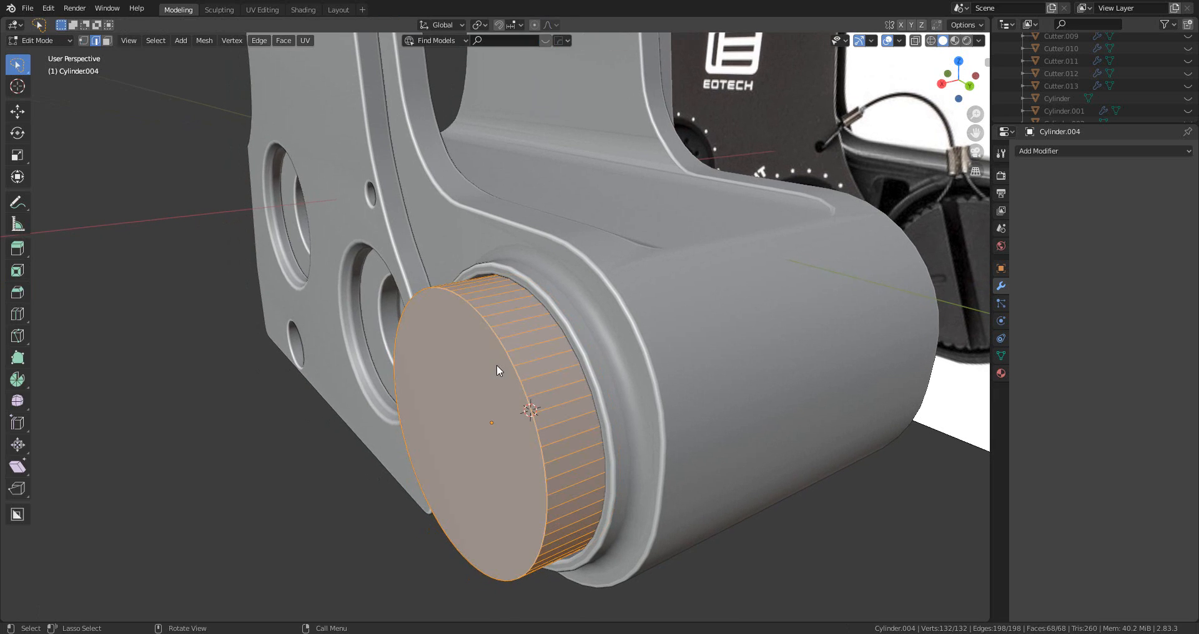
key(3)
key(Tab)
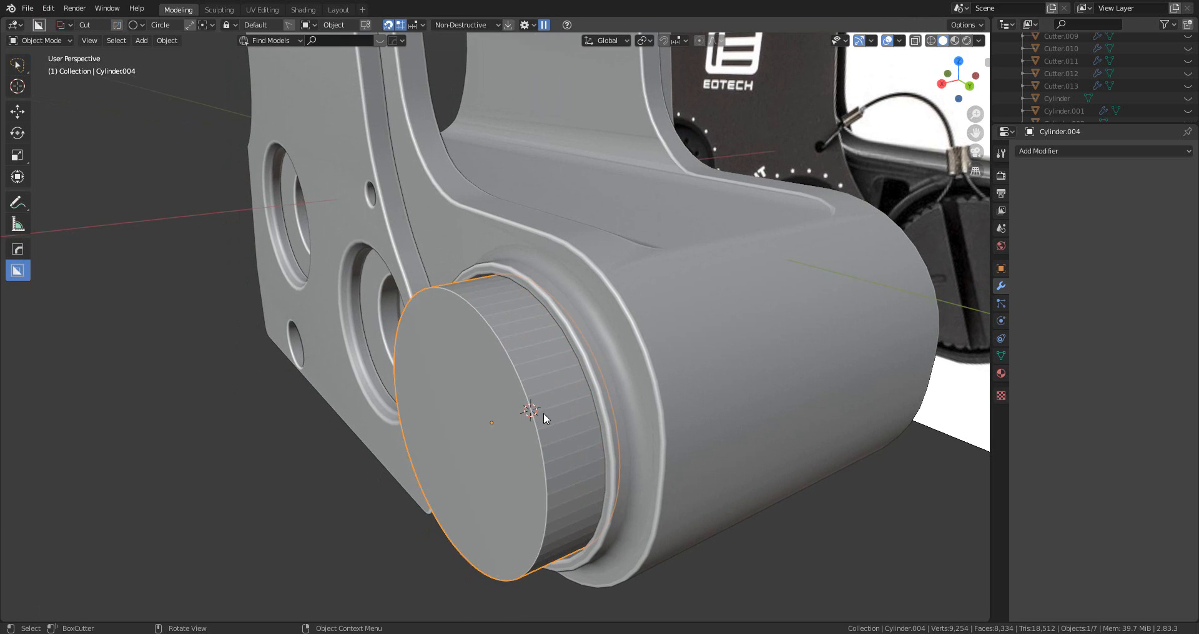
key(ctrl+a)
click(543, 414)
key(Tab)
click(512, 366)
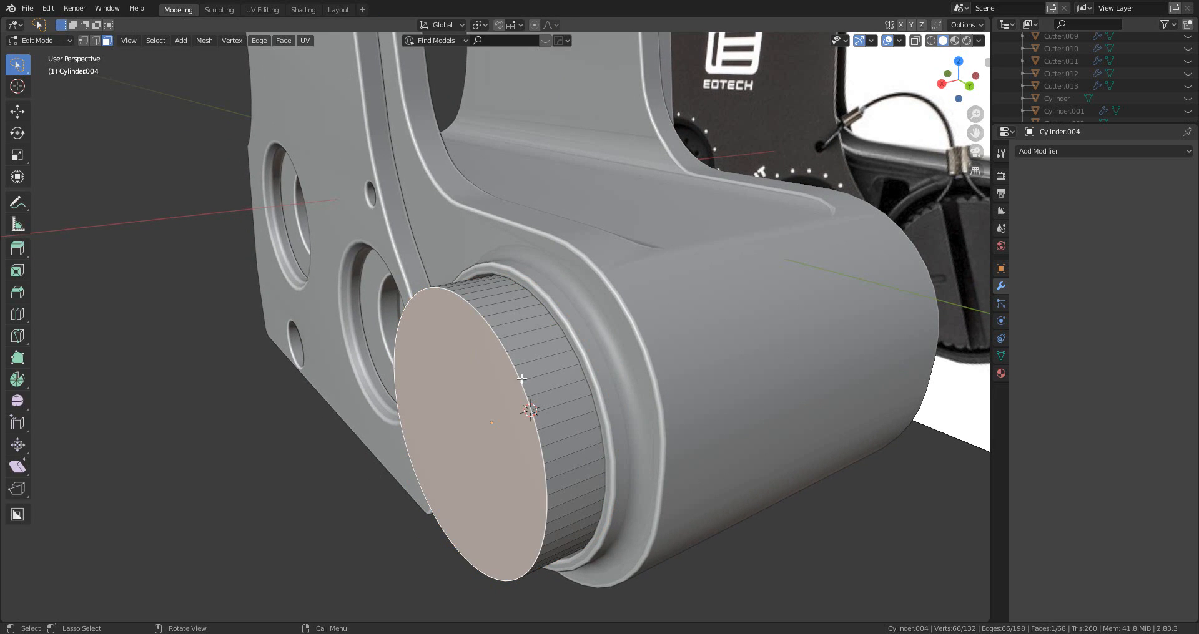
key(ctrl+b)
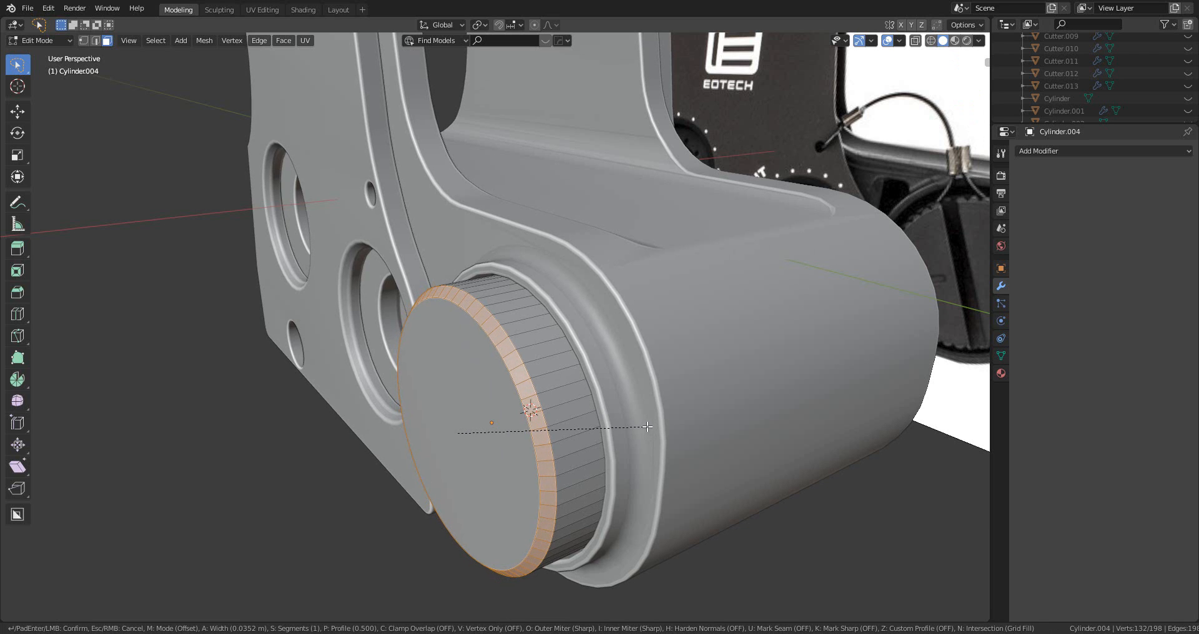
click(644, 426)
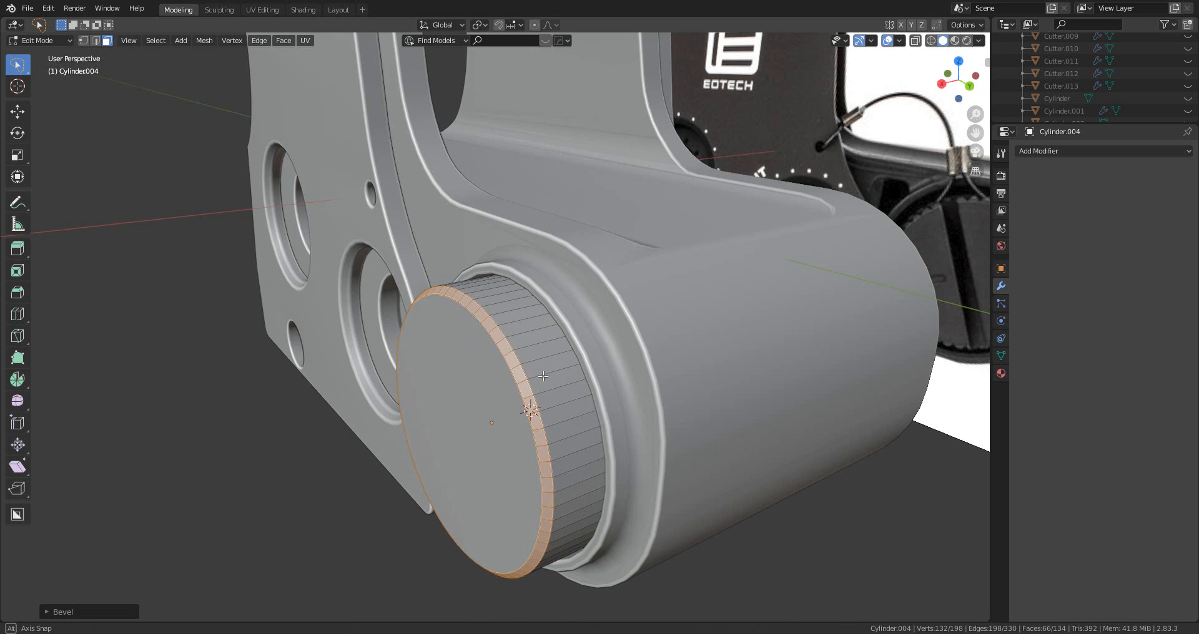
- Select every second straight edge across the cap's side wall, all the way around its circumference
middle_drag(644, 427, 572, 382)
scroll(565, 378, up, 3)
key(2)
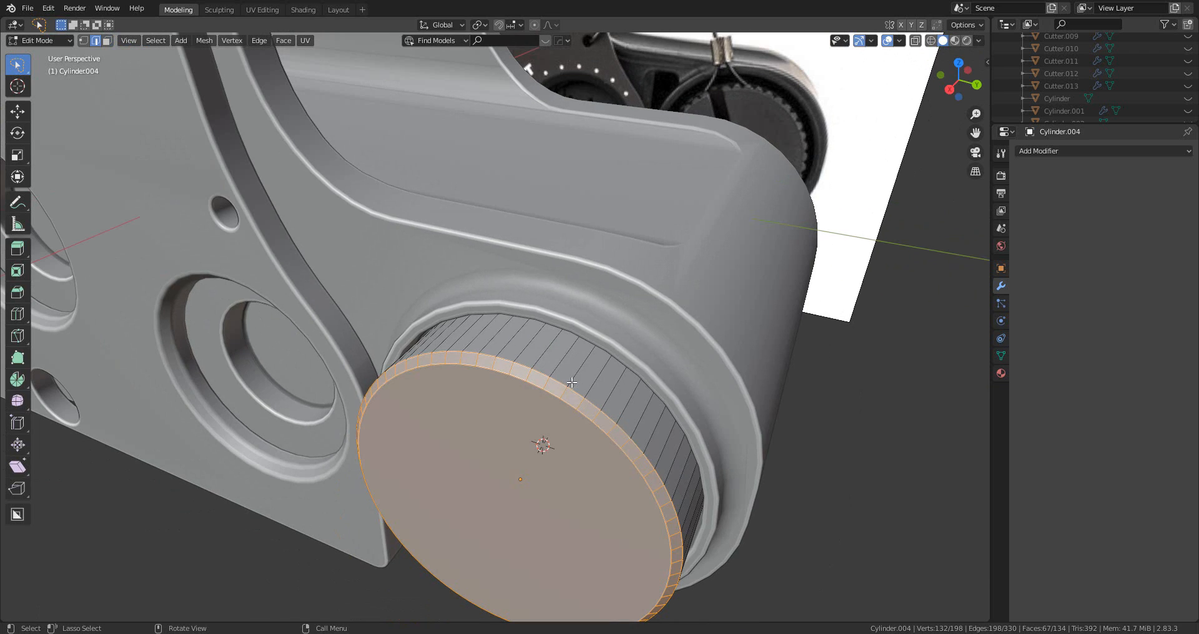
click(512, 342)
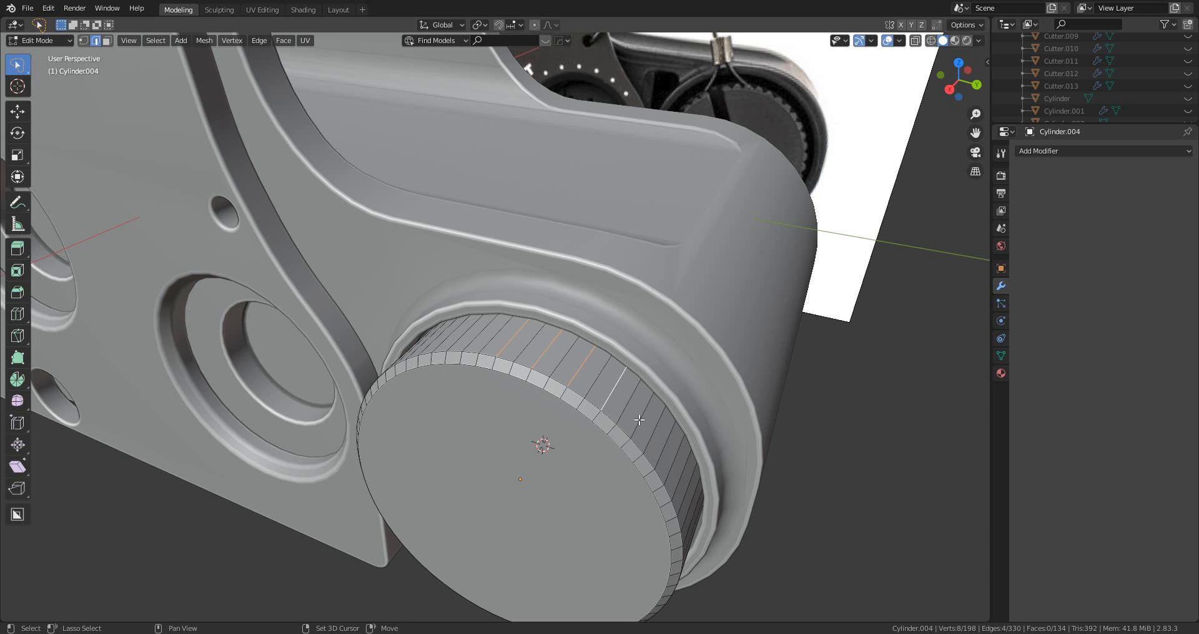
middle_drag(676, 459, 524, 242)
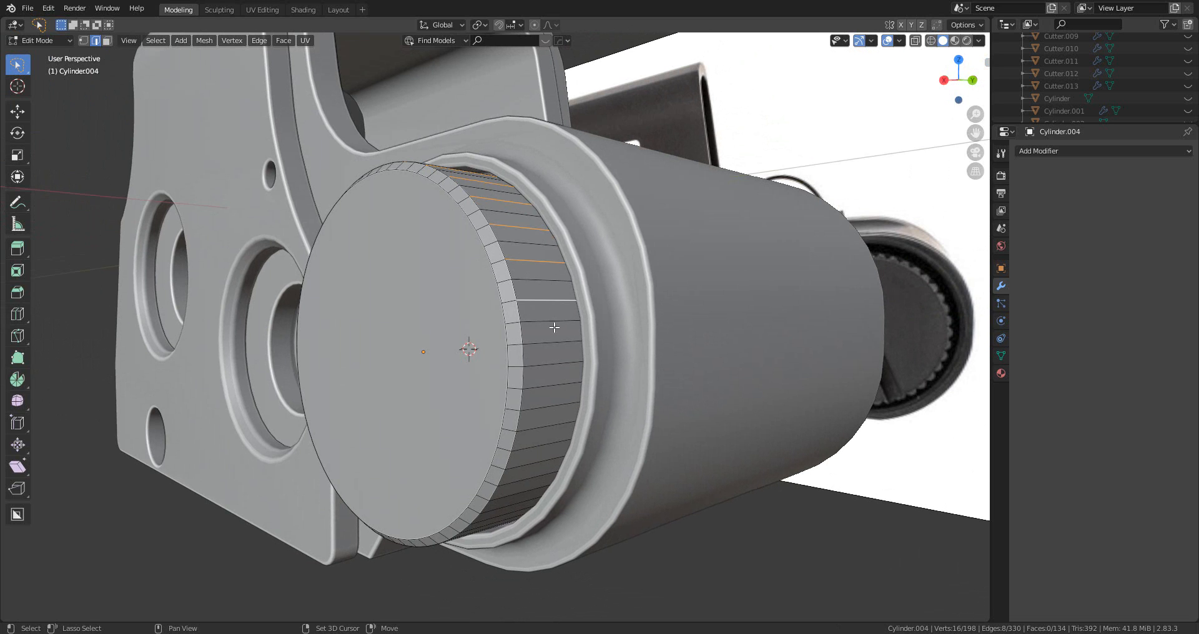
shift+click(540, 388)
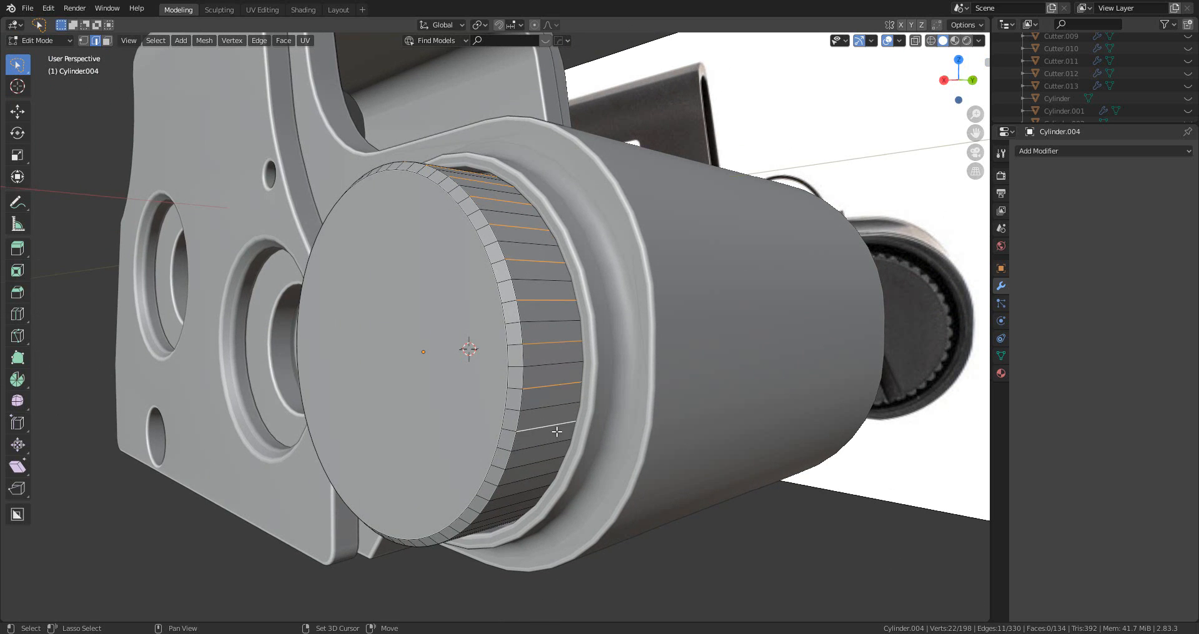
middle_drag(557, 432, 552, 221)
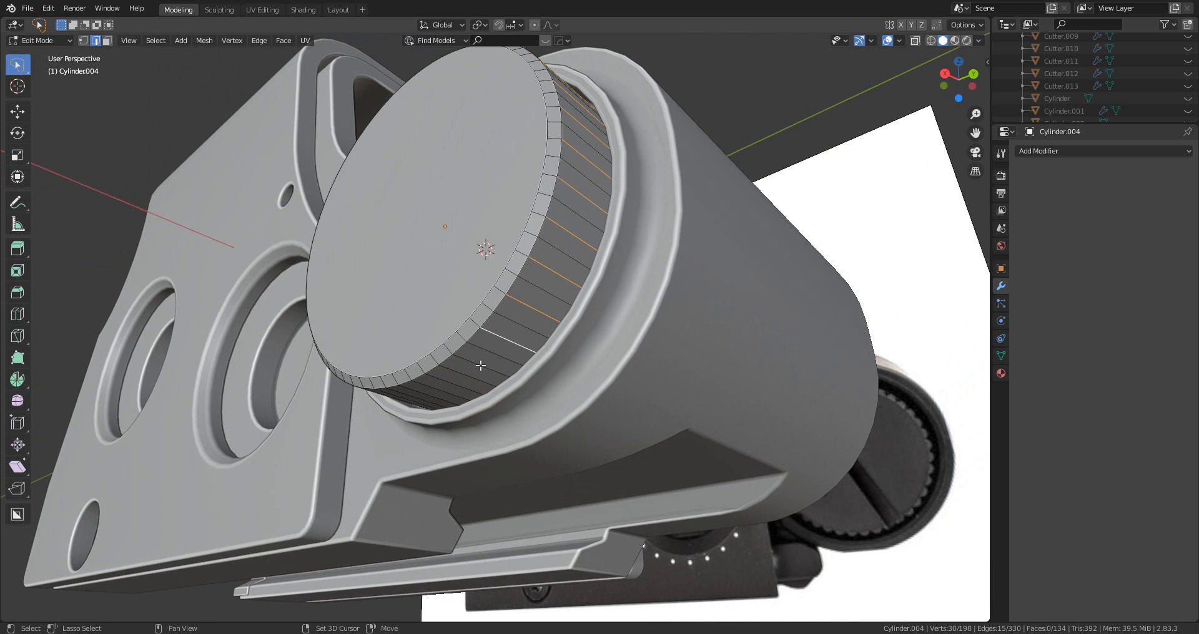
middle_drag(460, 385, 697, 308)
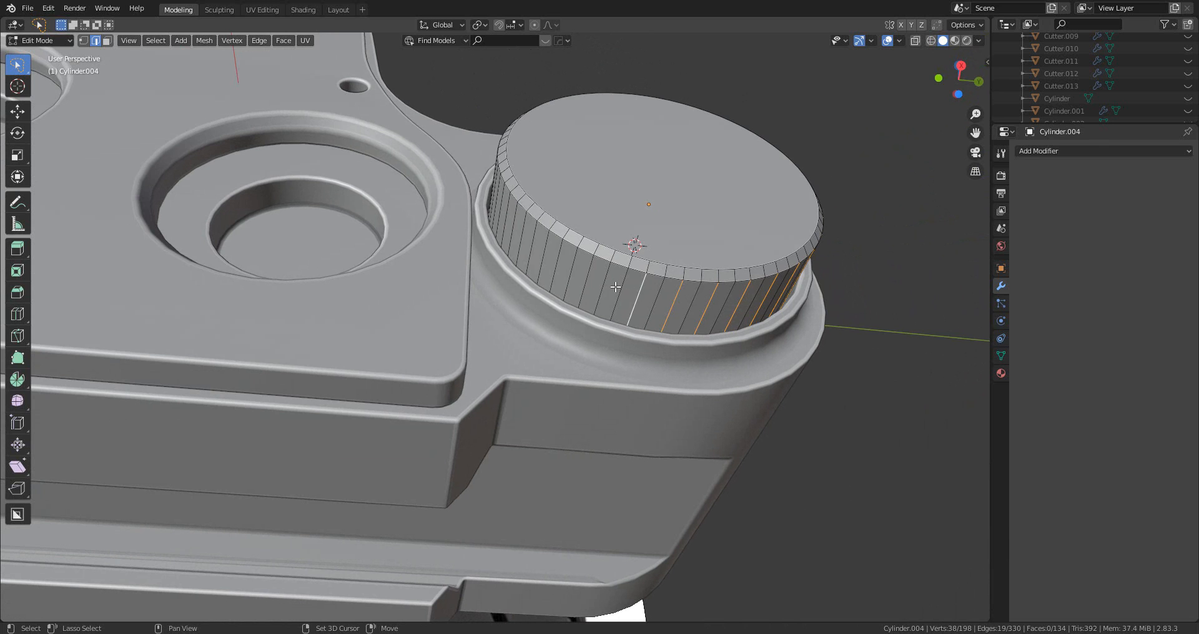
shift+click(545, 248)
middle_drag(545, 248, 610, 353)
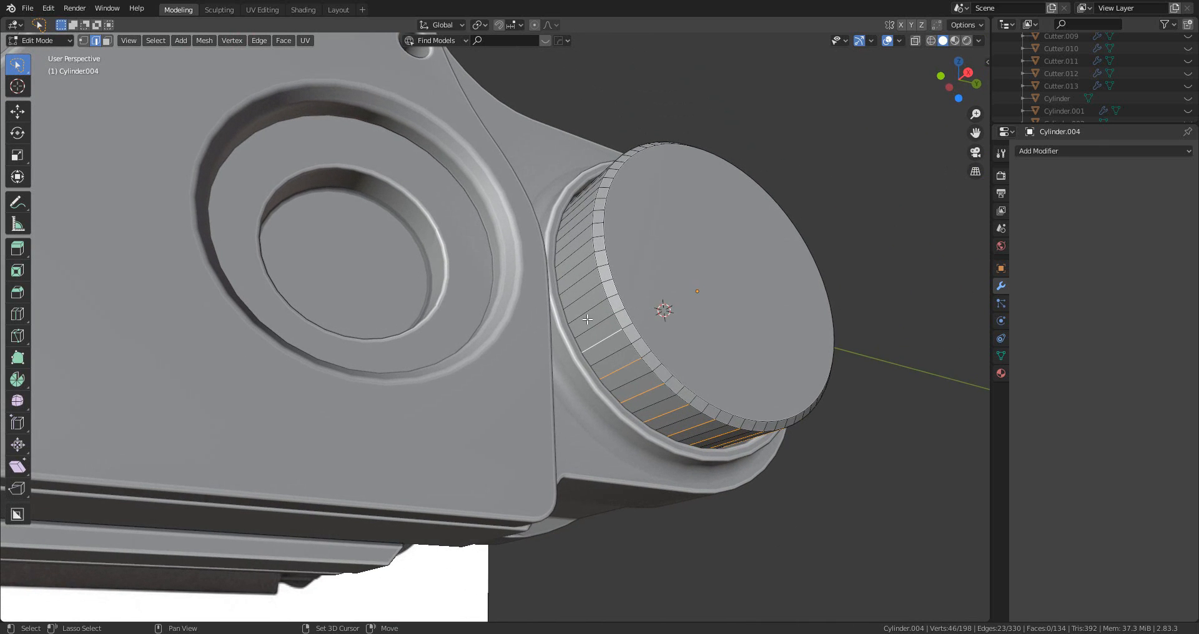
shift+click(581, 280)
middle_drag(582, 279, 616, 365)
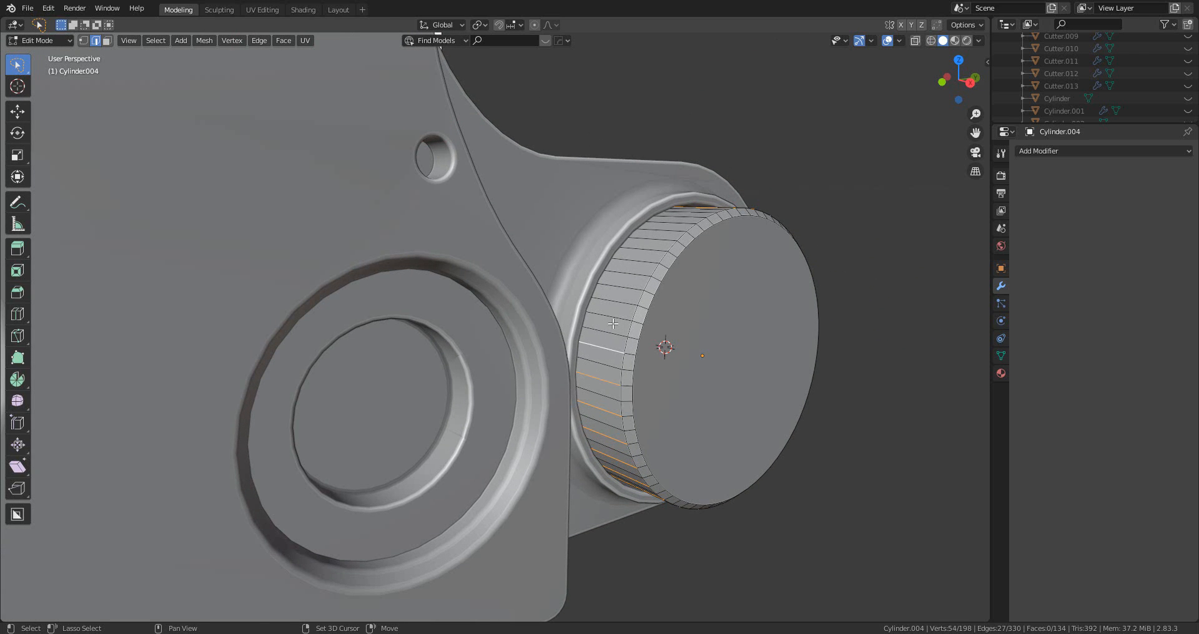
middle_drag(657, 331, 585, 375)
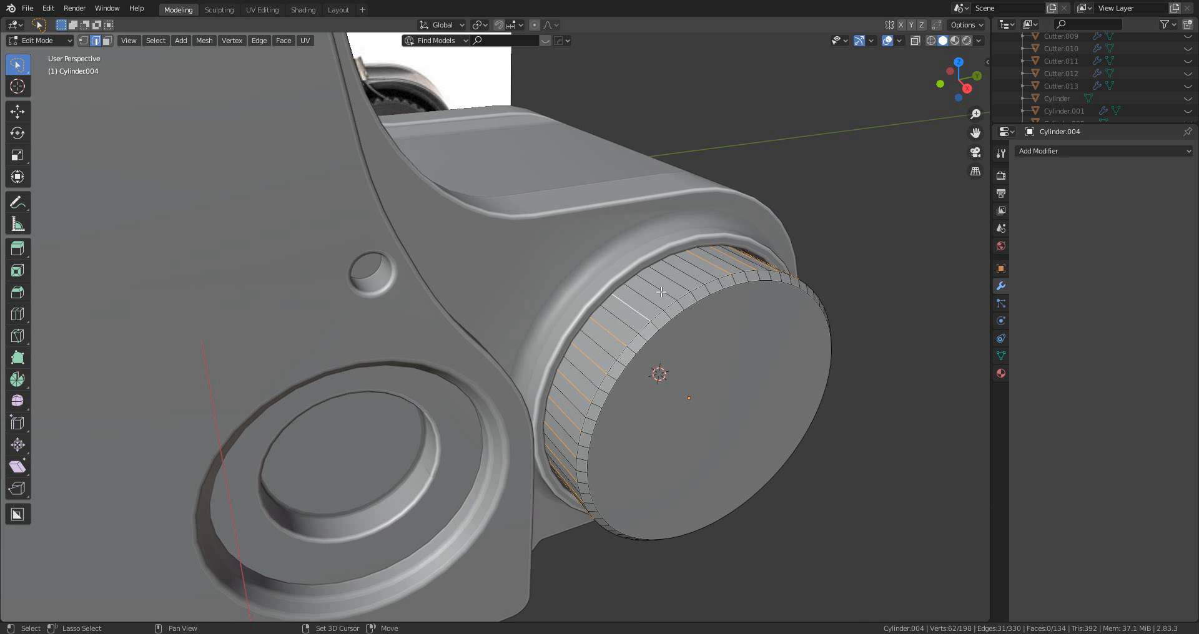
shift+click(693, 290)
middle_drag(693, 291, 676, 341)
scroll(696, 361, down, 3)
- Scale the selected side edges inward to about 0.96 with the X axis excluded, forming grip ridges around the cap
key(s)
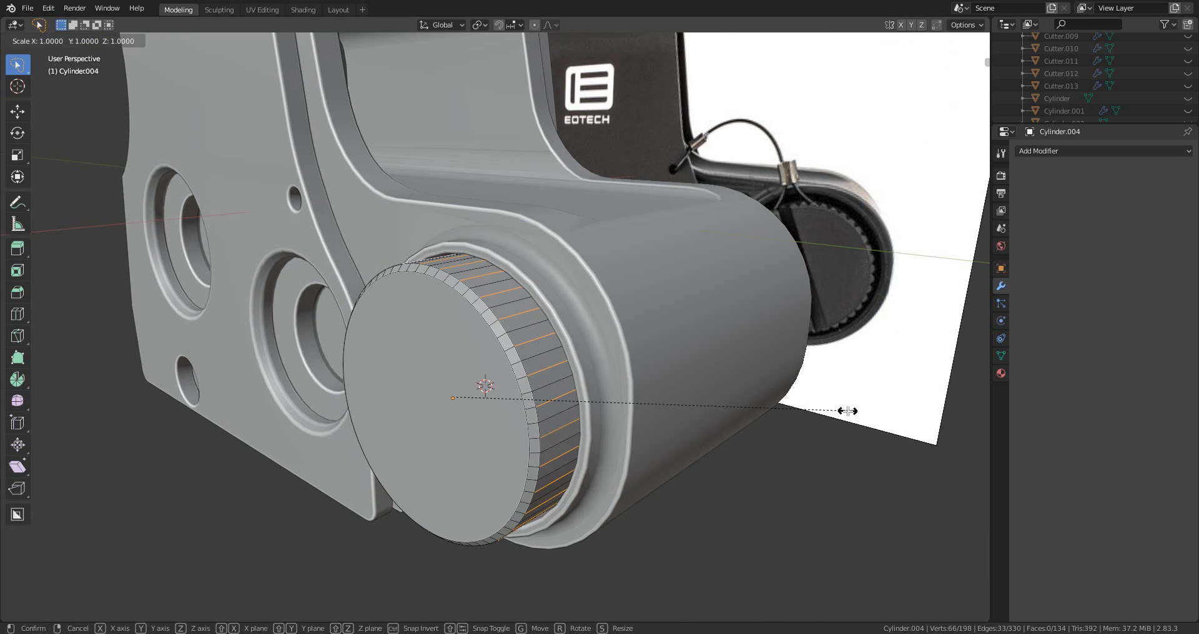
key(shift+x)
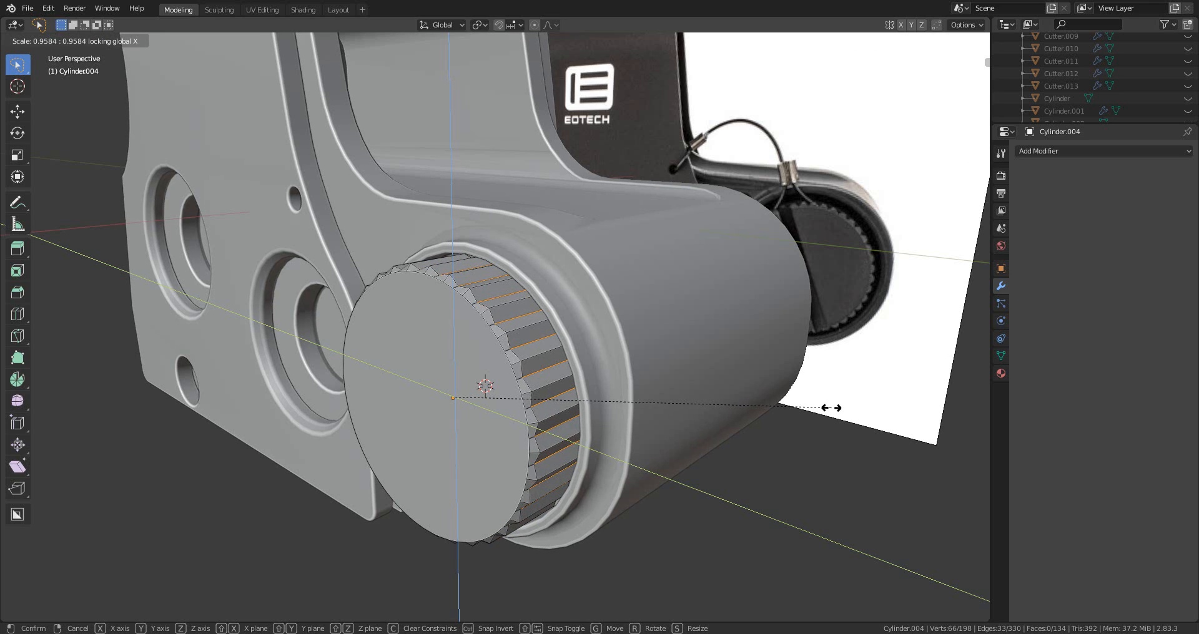
click(830, 407)
middle_drag(830, 407, 708, 370)
- Fine-tune the groove depth in the right orthographic view by scaling the selected edges to about 0.996, excluding X
key(s)
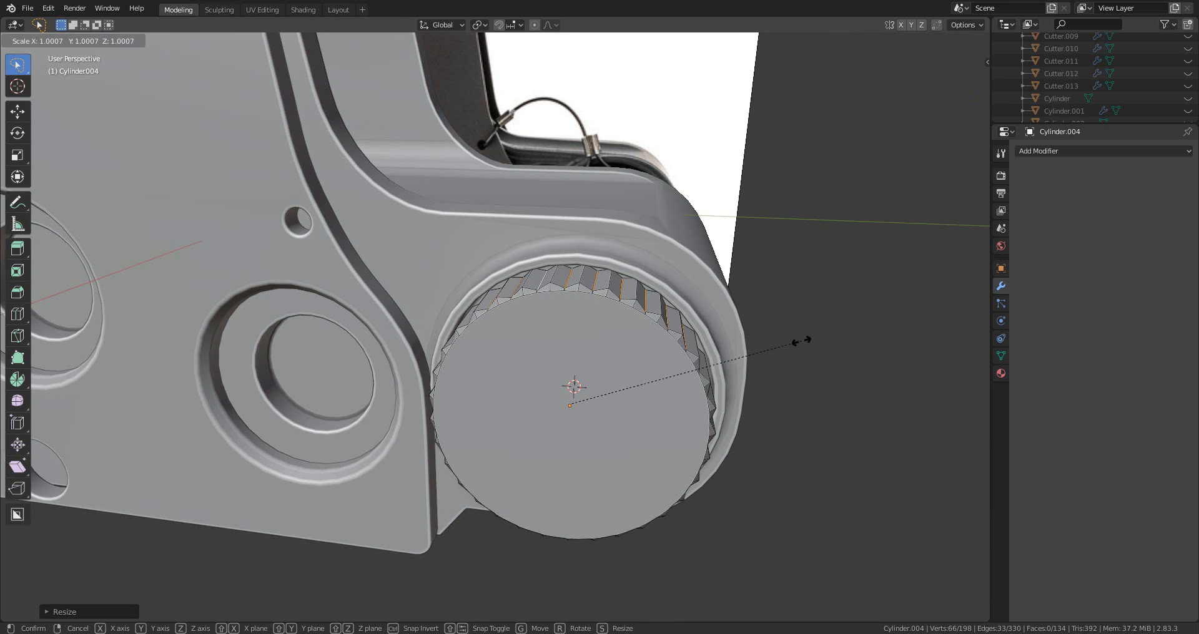
right_click(810, 340)
click(955, 87)
scroll(527, 457, up, 9)
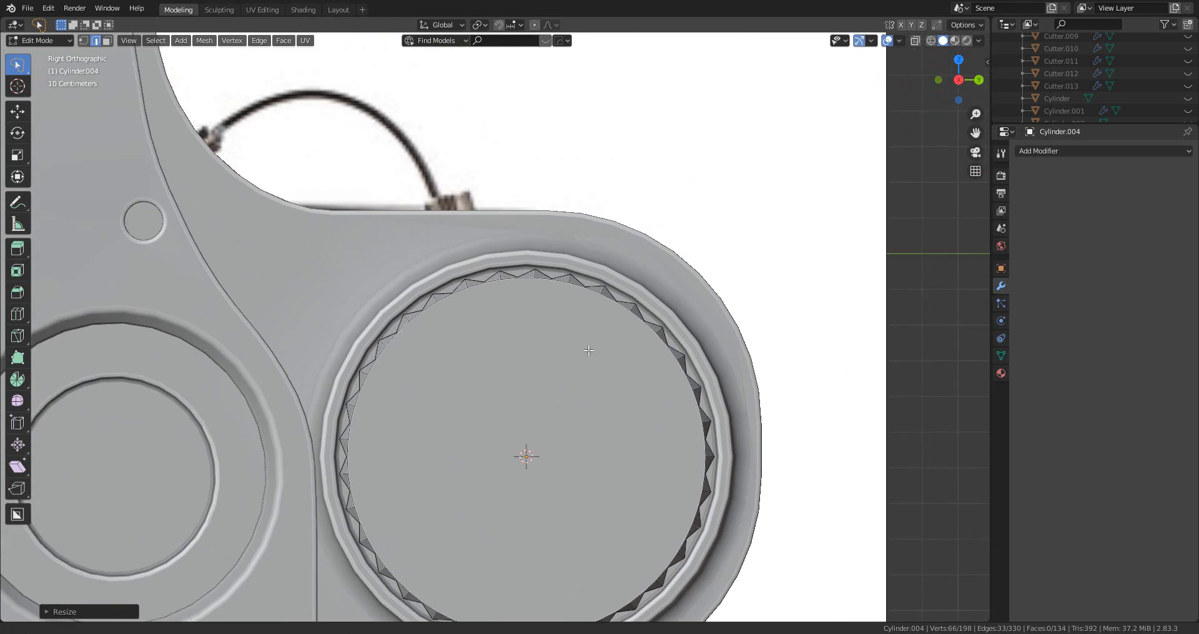
key(s)
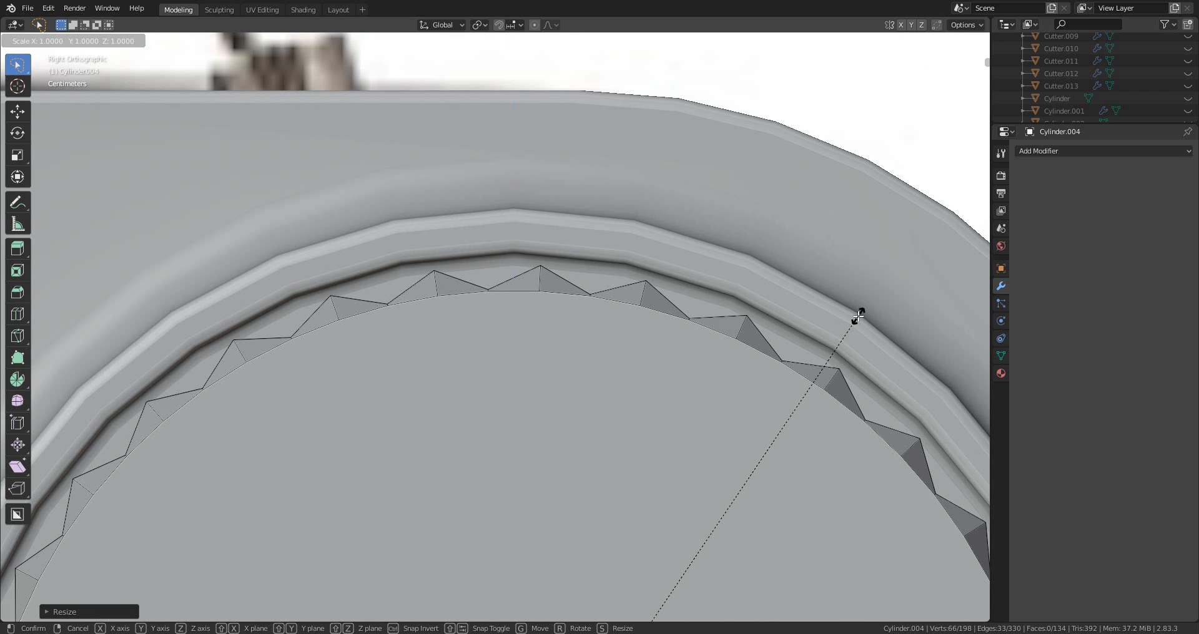
key(shift+x)
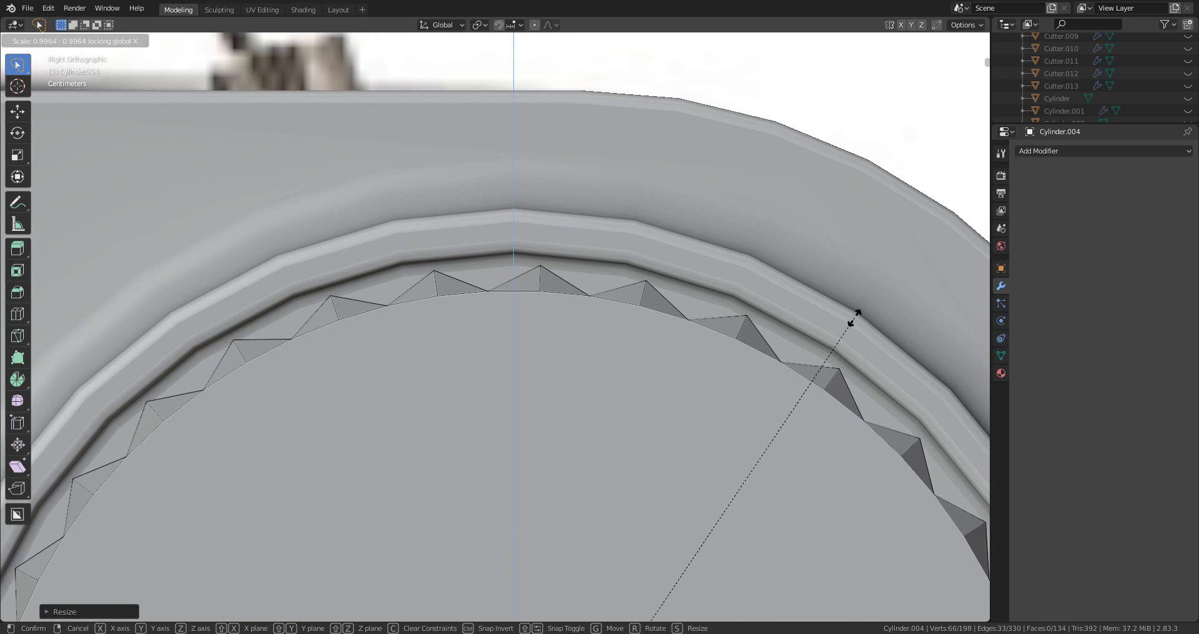
click(854, 319)
scroll(854, 319, down, 9)
middle_drag(616, 357, 568, 386)
key(Tab)
scroll(566, 393, down, 3)
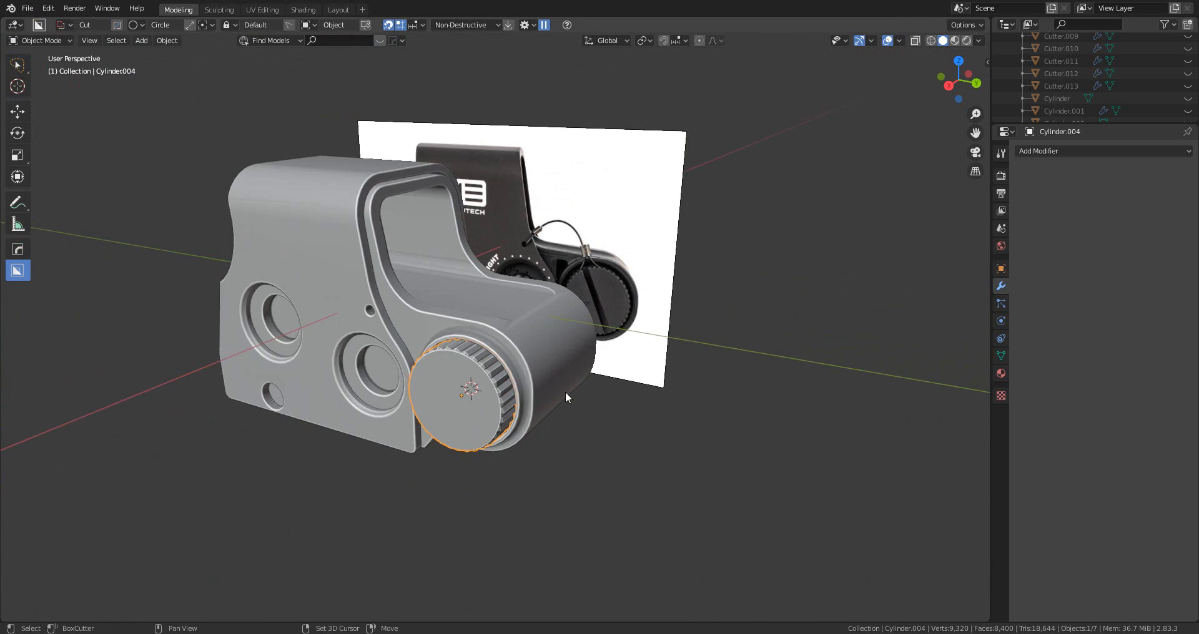
- Sharpen the battery cap with HardOps, then add a 3-segment bevel with an offset of about 0.0054 m
scroll(612, 368, up, 8)
key(q)
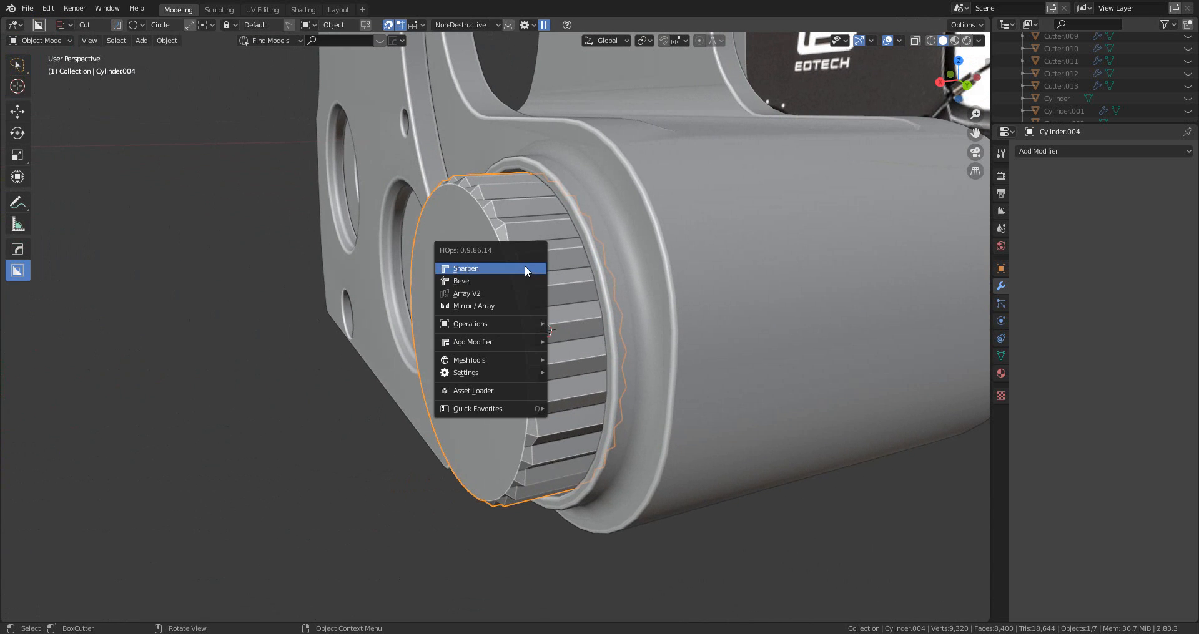
click(526, 268)
middle_drag(525, 268, 527, 293)
key(q)
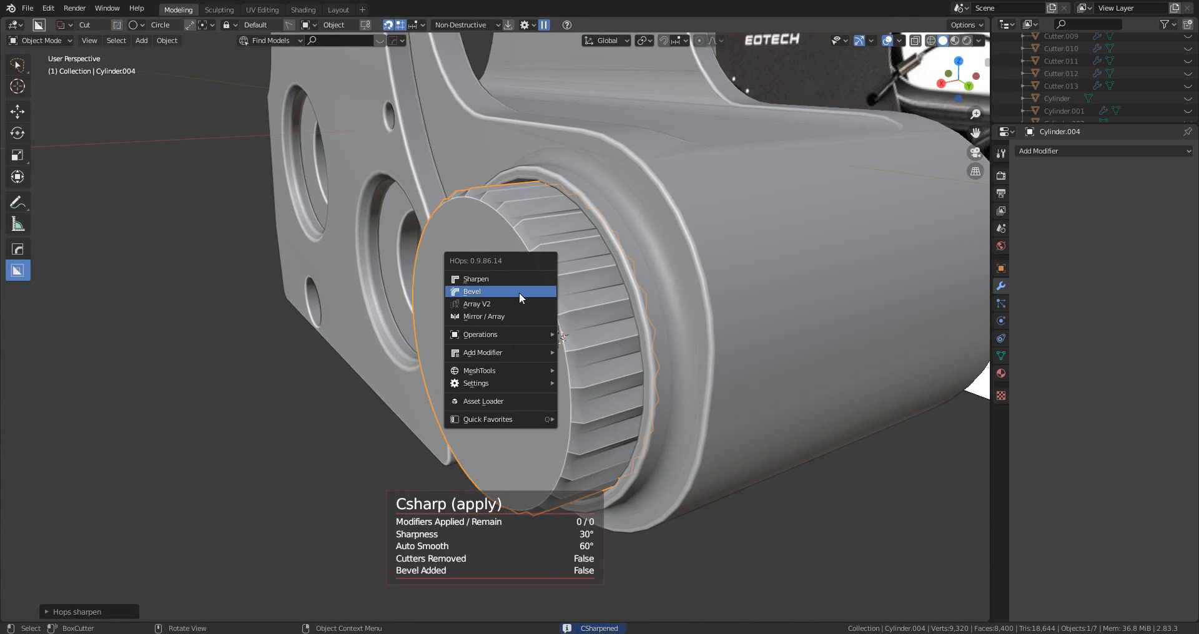
click(519, 292)
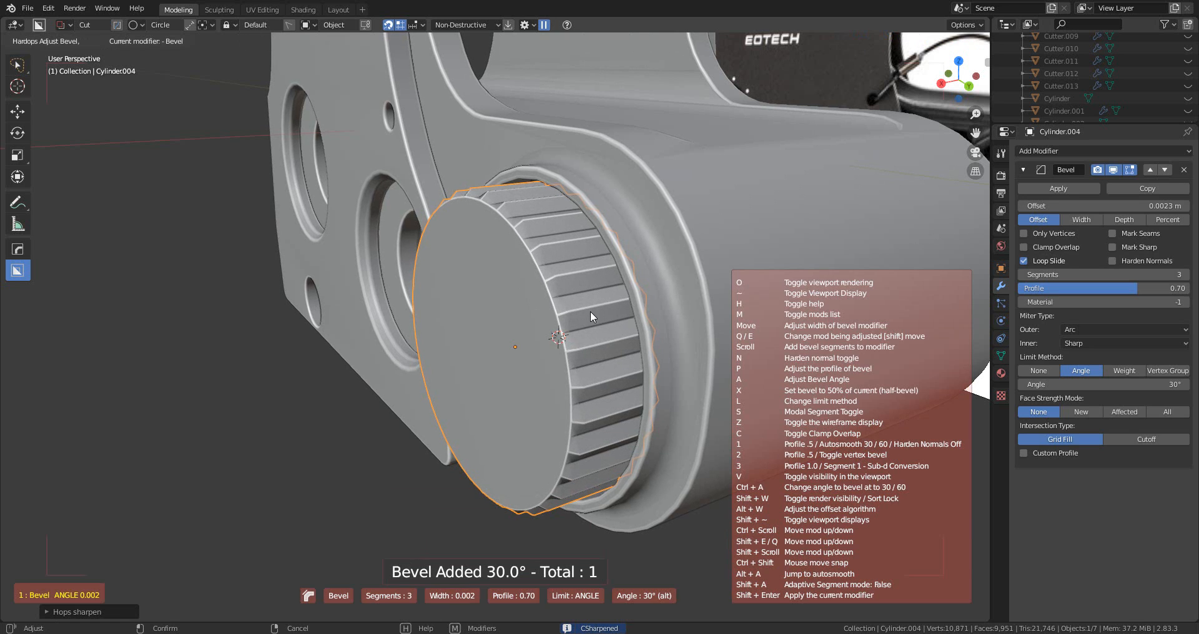
click(560, 309)
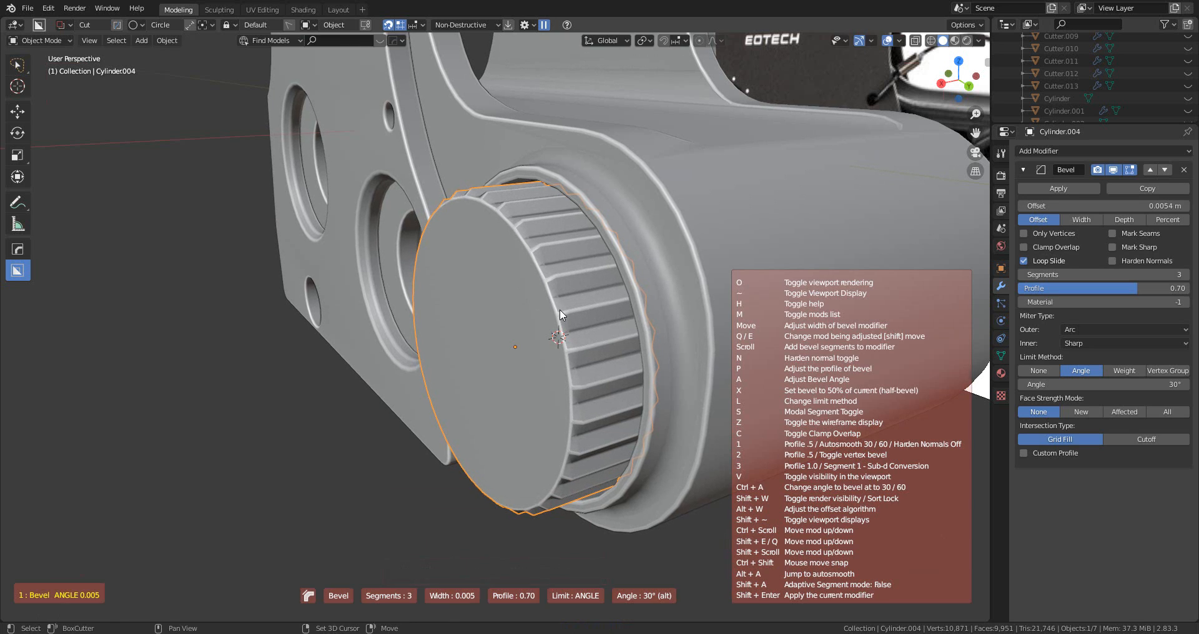
- Adjust the cap's thickness along X and shift it slightly along X toward the housing
scroll(512, 334, down, 6)
middle_drag(404, 358, 568, 307)
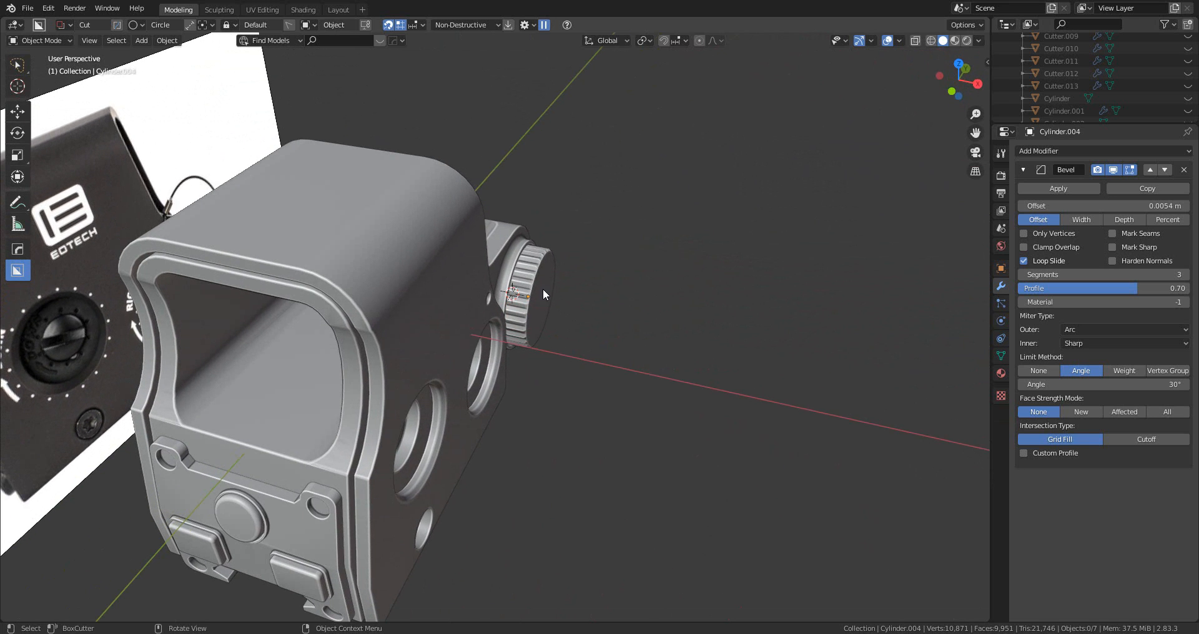
click(543, 290)
key(s)
key(x)
click(797, 400)
key(g)
key(x)
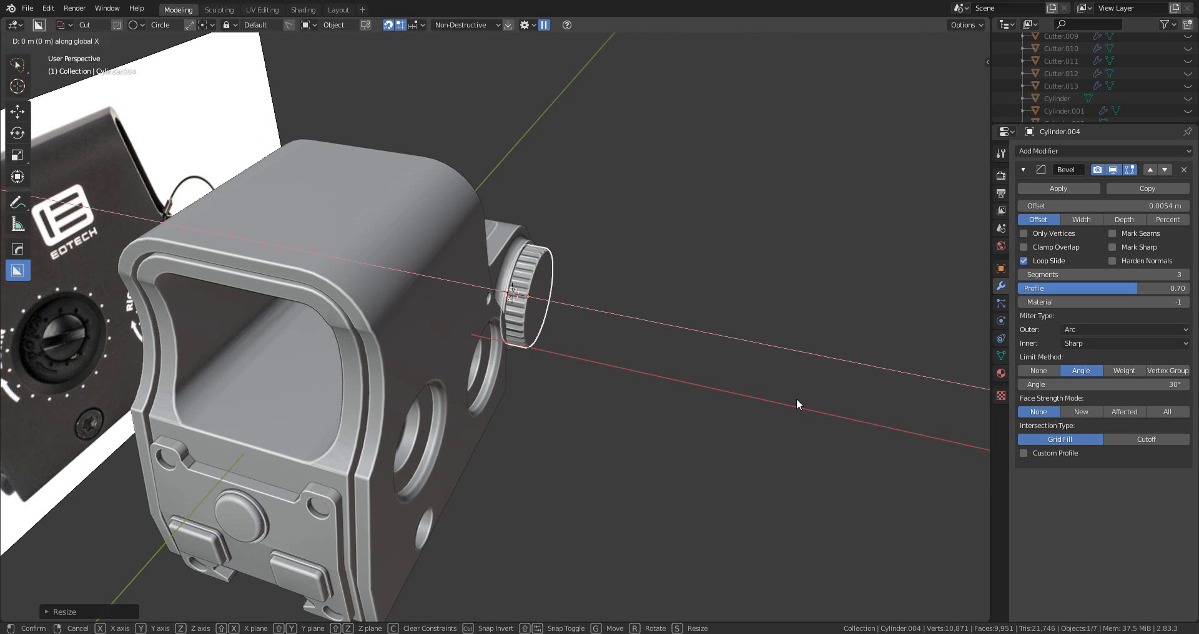
click(783, 396)
middle_drag(693, 368, 493, 337)
scroll(626, 331, up, 4)
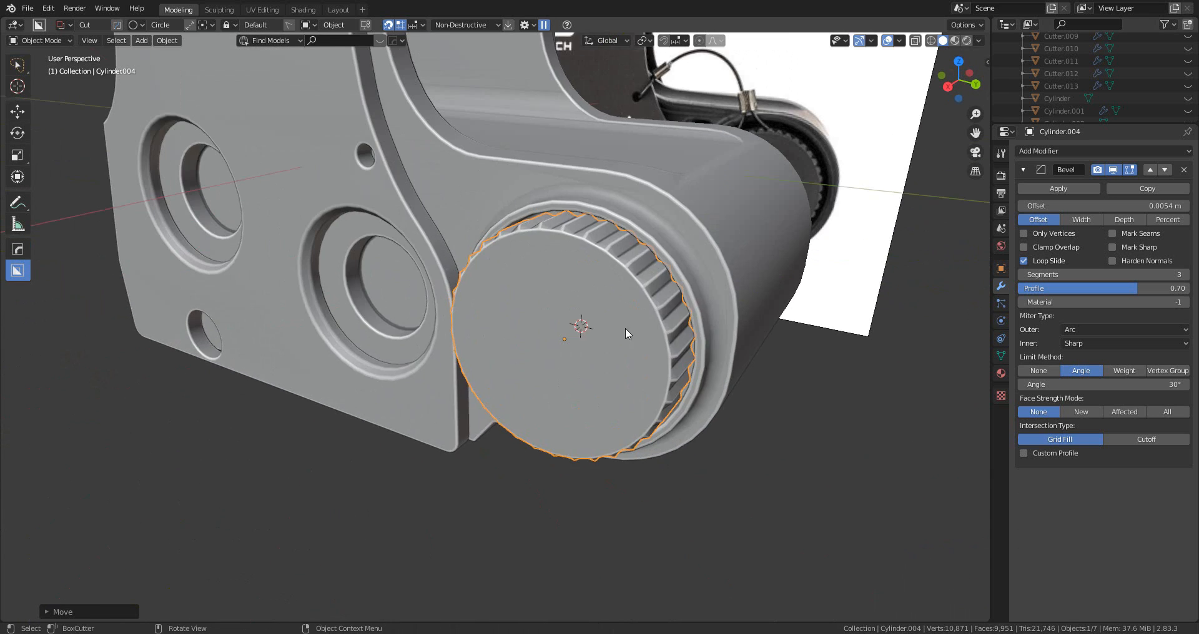
middle_drag(628, 334, 496, 449)
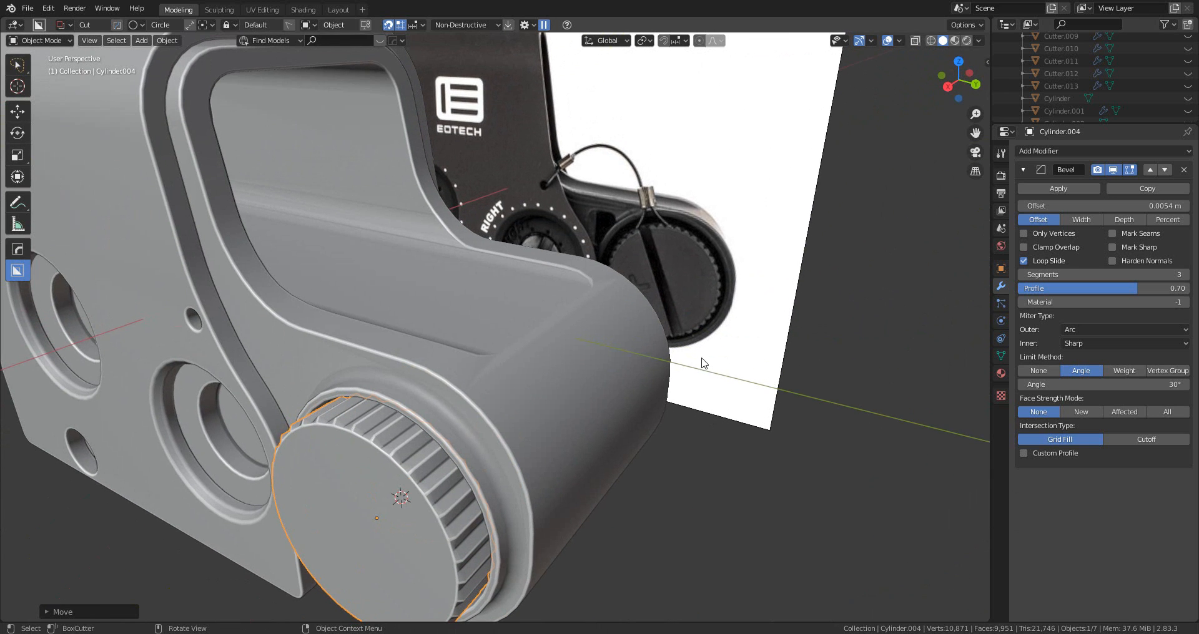
- Add a cube at the cap's centre and scale it into a tall, thin plate, stretching it about 8.4 times along X
scroll(704, 363, down, 6)
key(shift+a)
mouse_move(577, 382)
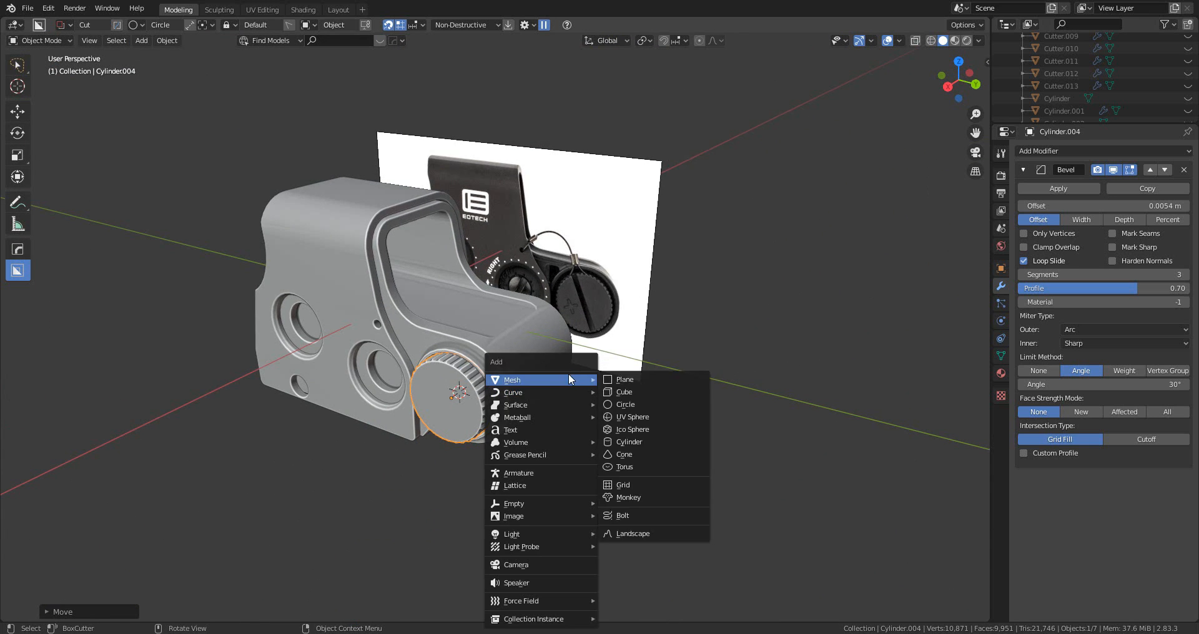
click(625, 392)
middle_drag(642, 396, 785, 355)
key(s)
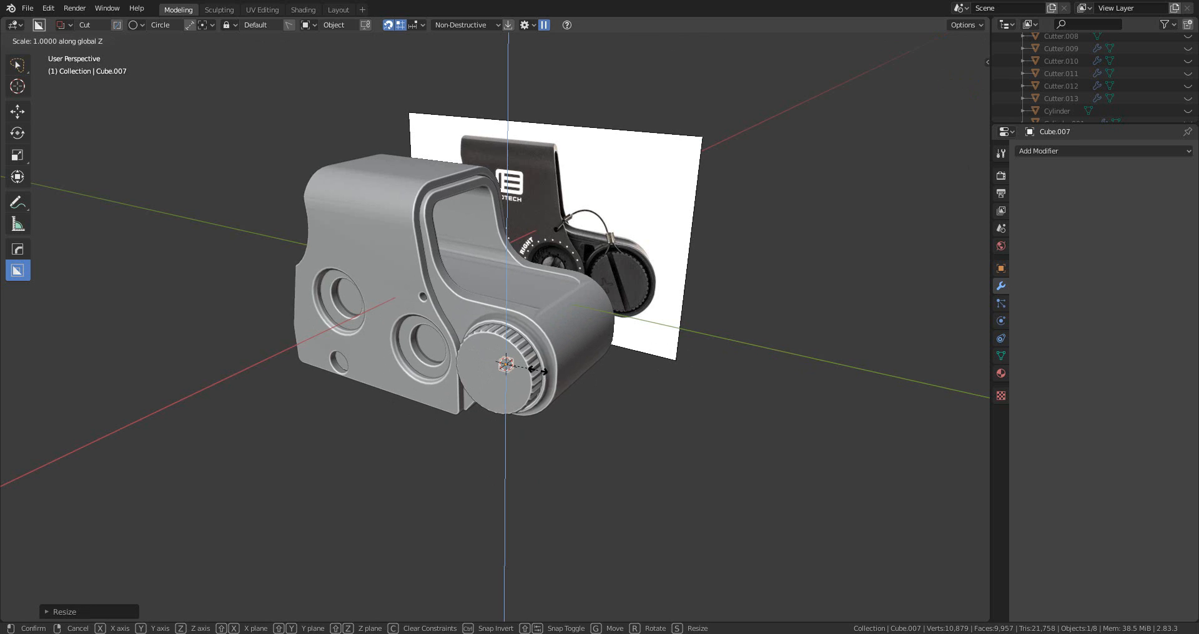
key(x)
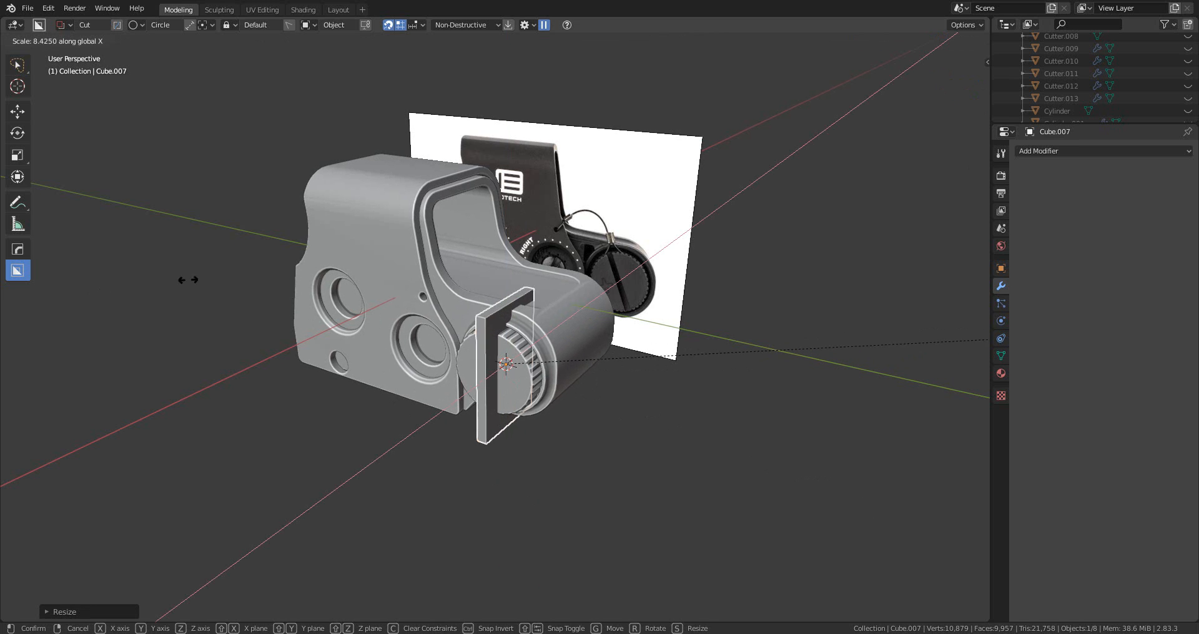
click(214, 287)
- Thin the plate to about 0.7 along Y and move it outward along X to the cap's outer face
scroll(594, 395, up, 4)
middle_drag(596, 397, 867, 418)
key(s)
key(y)
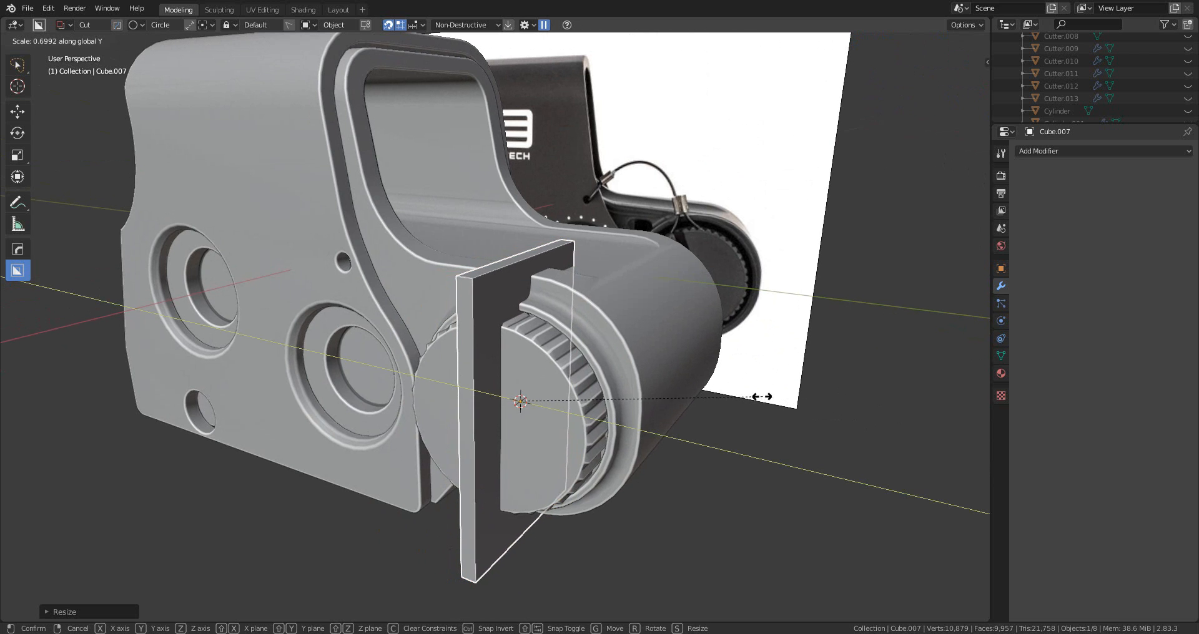
click(758, 387)
scroll(758, 388, up, 2)
middle_drag(758, 388, 719, 397)
key(g)
key(y)
key(x)
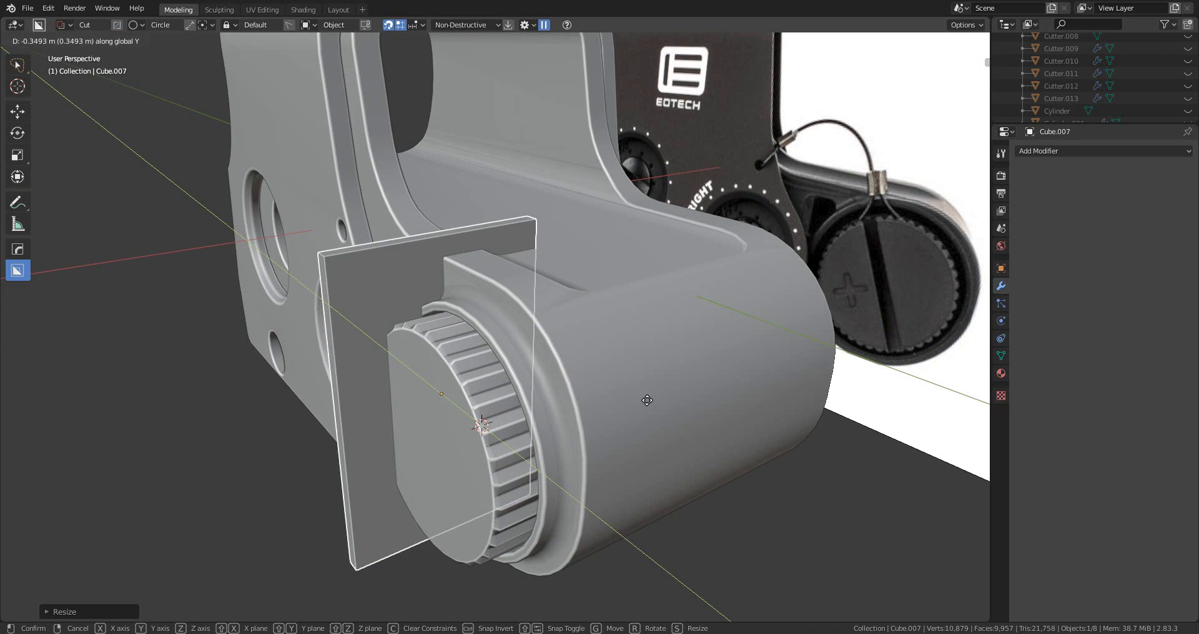
click(543, 426)
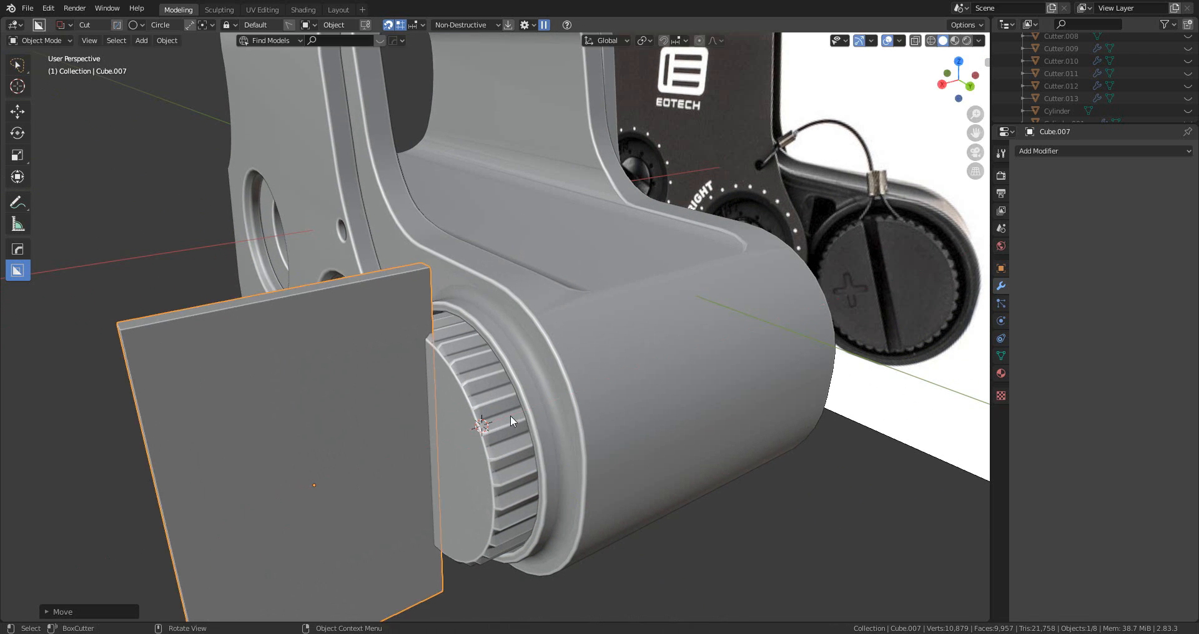
- Centre the plate on the cap along Y and nudge it along X to set how far it enters the cap
middle_drag(511, 415, 538, 509)
scroll(677, 533, up, 2)
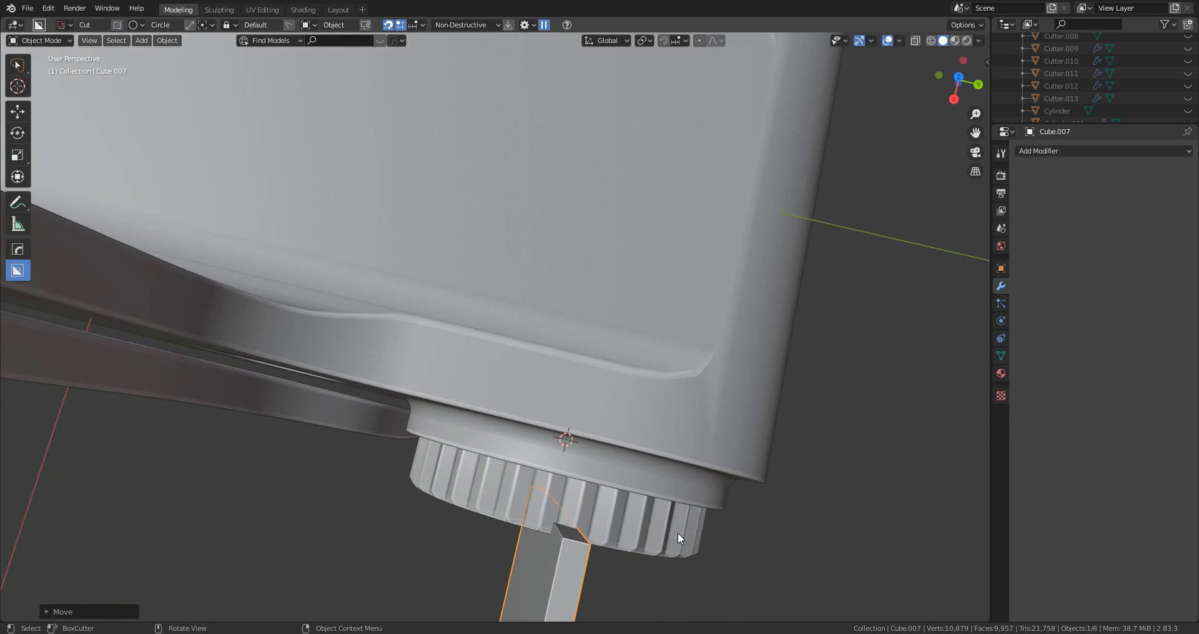
shift+middle_drag(677, 533, 575, 226)
scroll(639, 495, down, 5)
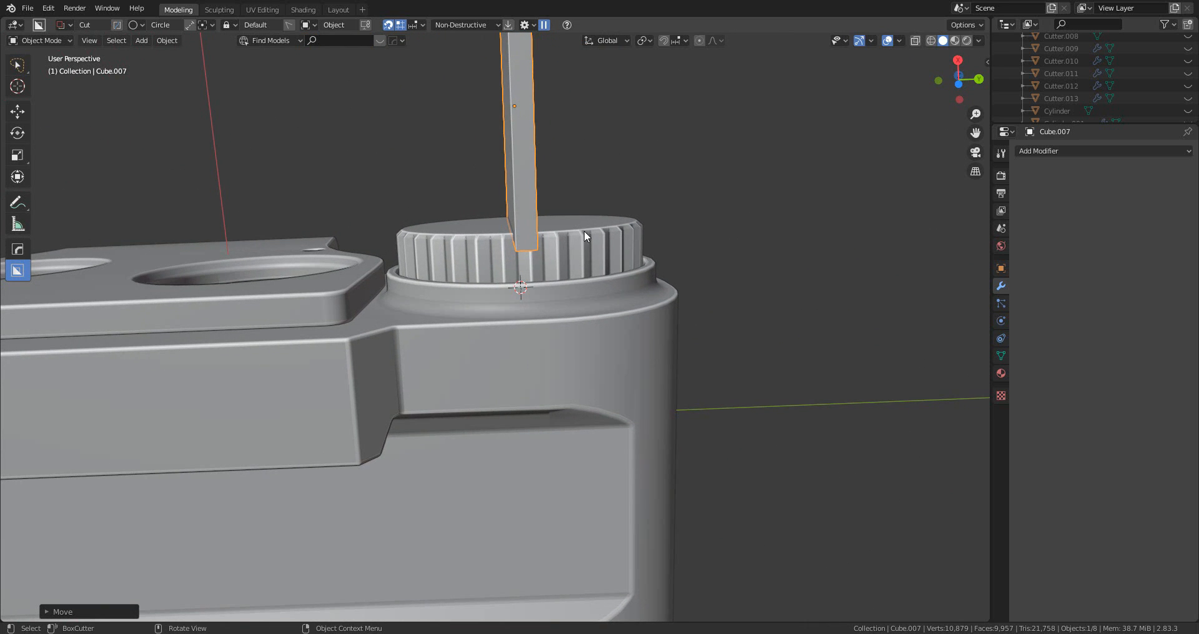
key(g)
key(y)
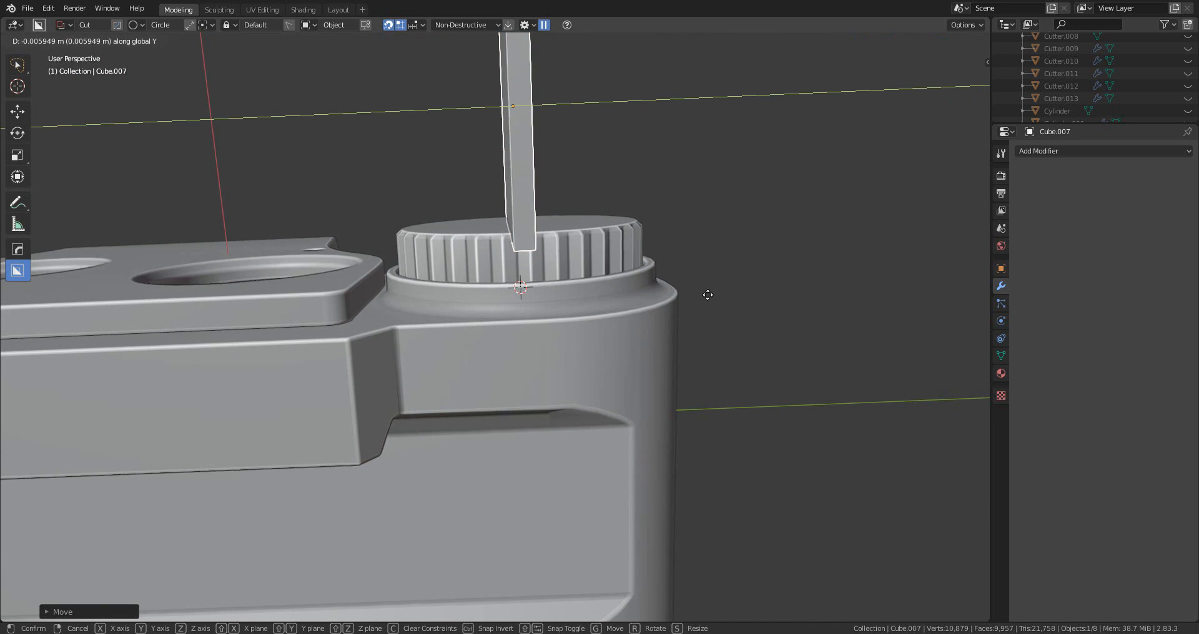
click(672, 284)
middle_drag(672, 284, 572, 479)
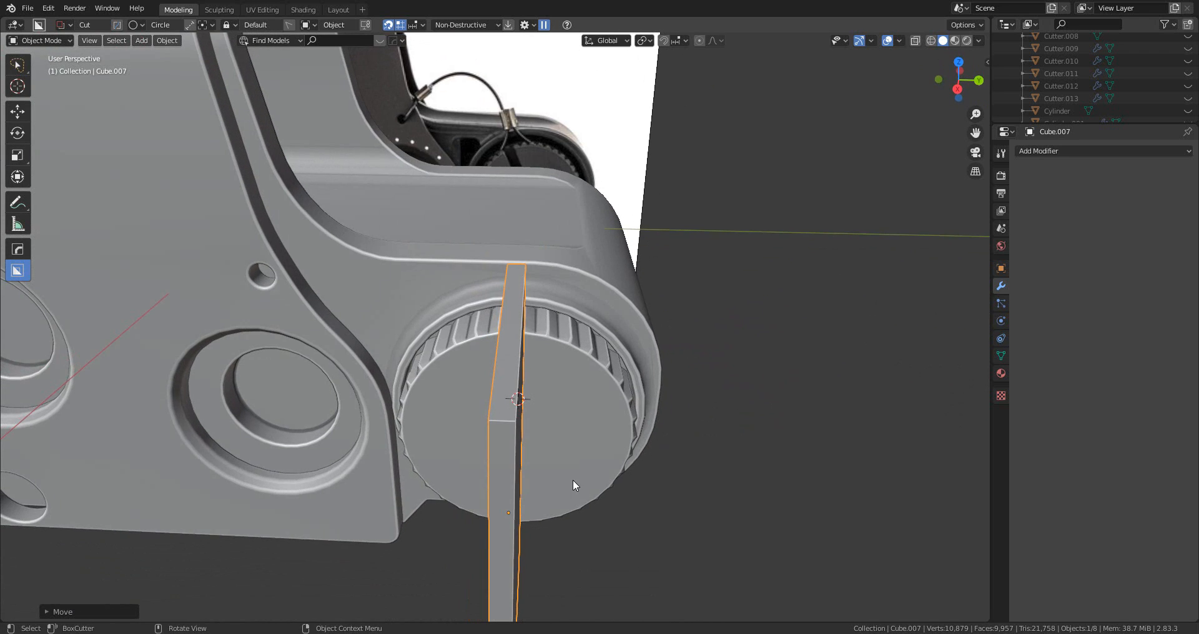
middle_drag(541, 421, 503, 437)
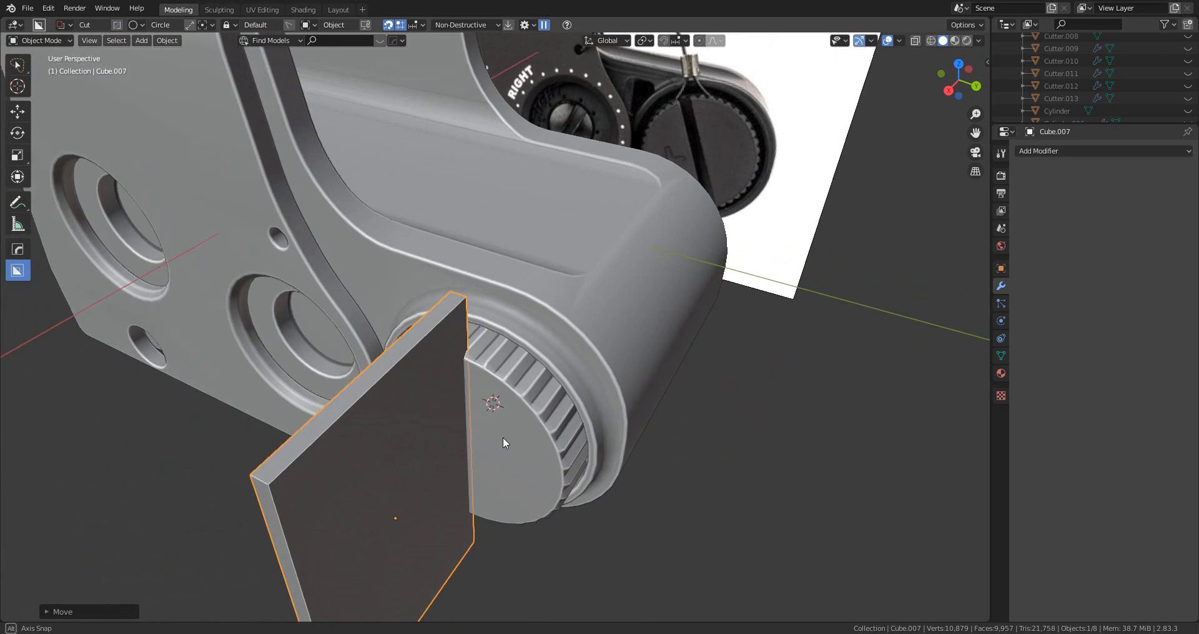
key(g)
key(y)
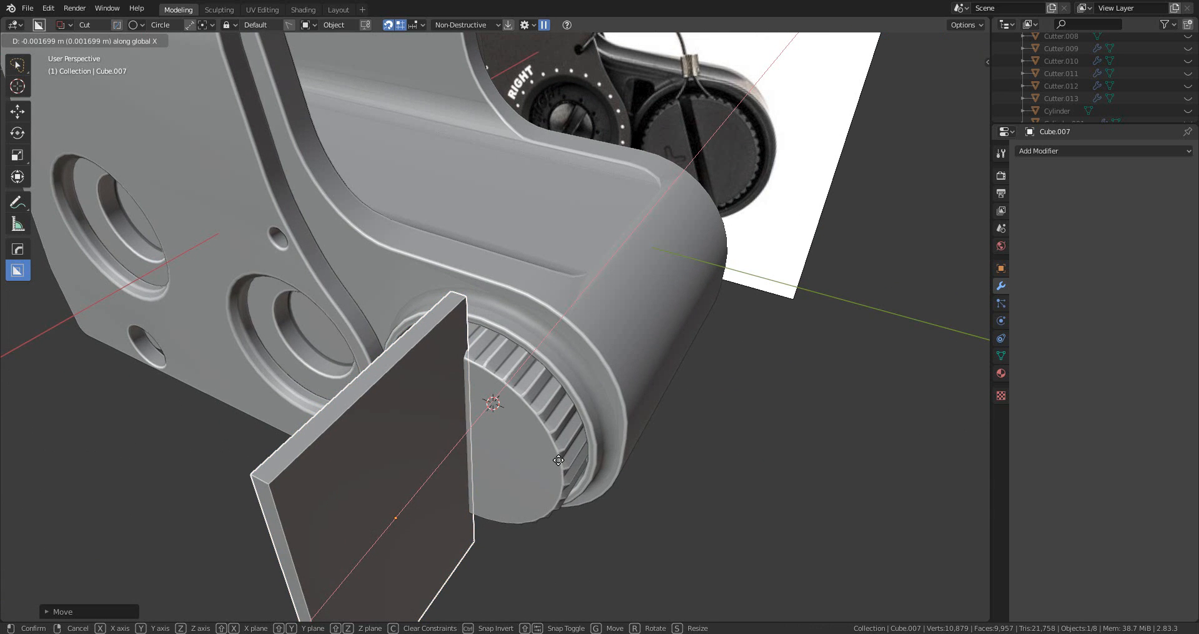
click(554, 461)
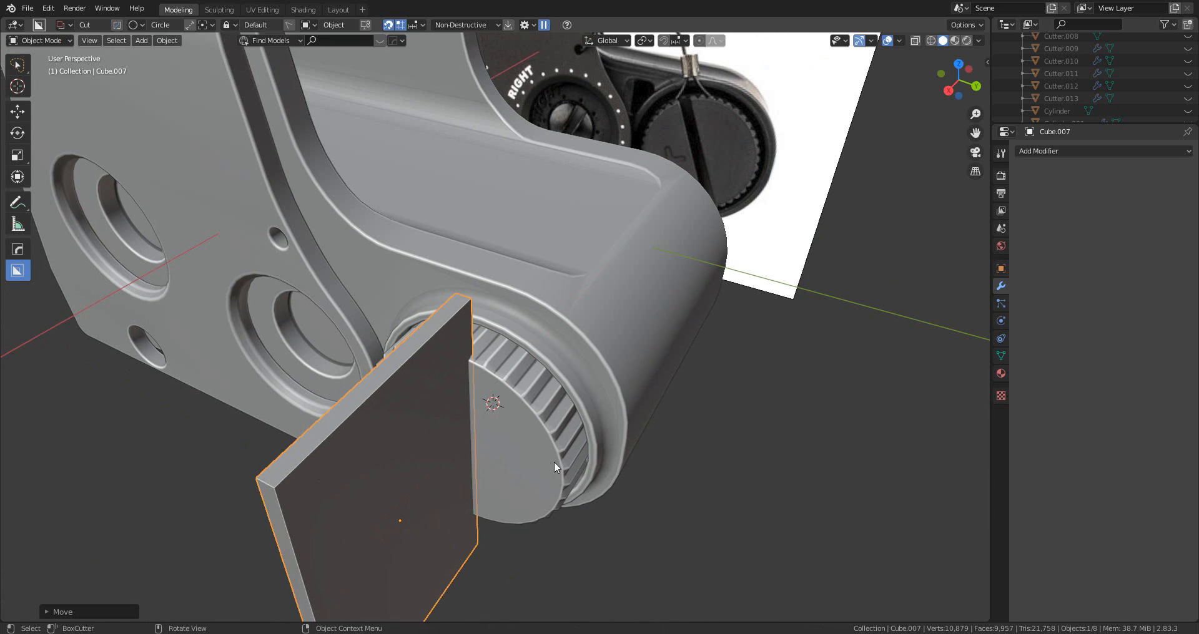
- Cut the plate out of the cap with a HardOps difference boolean, forming a vertical slot across its face
shift+click(512, 428)
key(q)
click(504, 421)
scroll(504, 421, down, 3)
middle_drag(565, 430, 613, 382)
scroll(597, 444, up, 4)
middle_drag(601, 445, 632, 459)
scroll(642, 455, up, 1)
- Adjust the slot cutter's width along Y and move it along Y to centre the slot on the cap
key(s)
key(y)
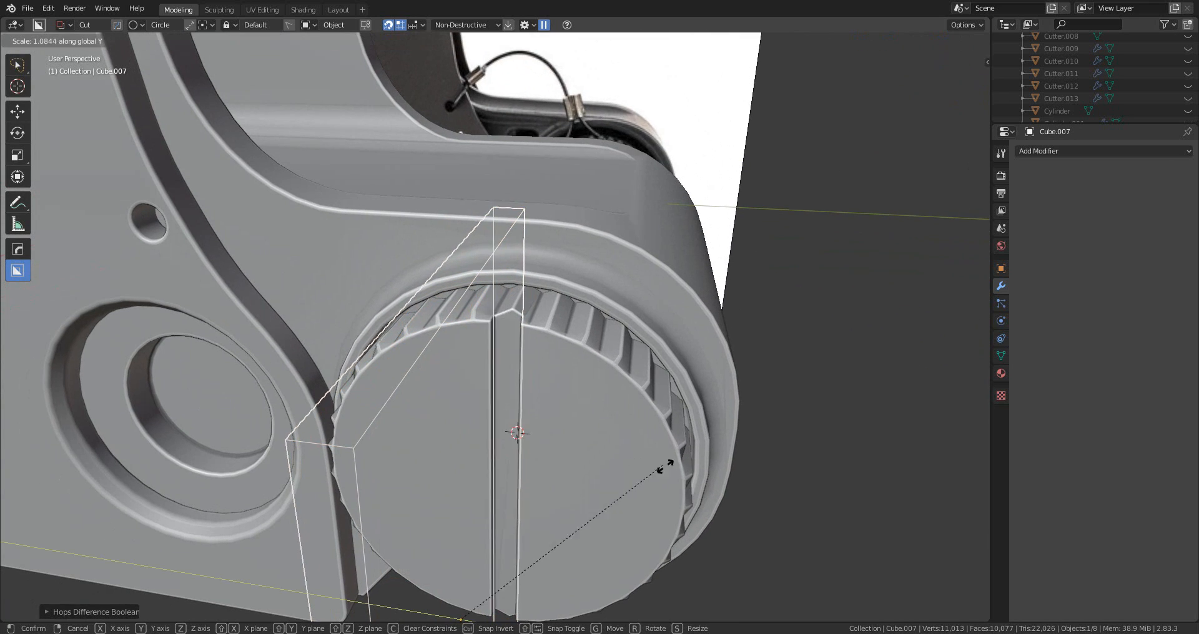
click(482, 389)
middle_drag(482, 388, 518, 395)
key(g)
key(y)
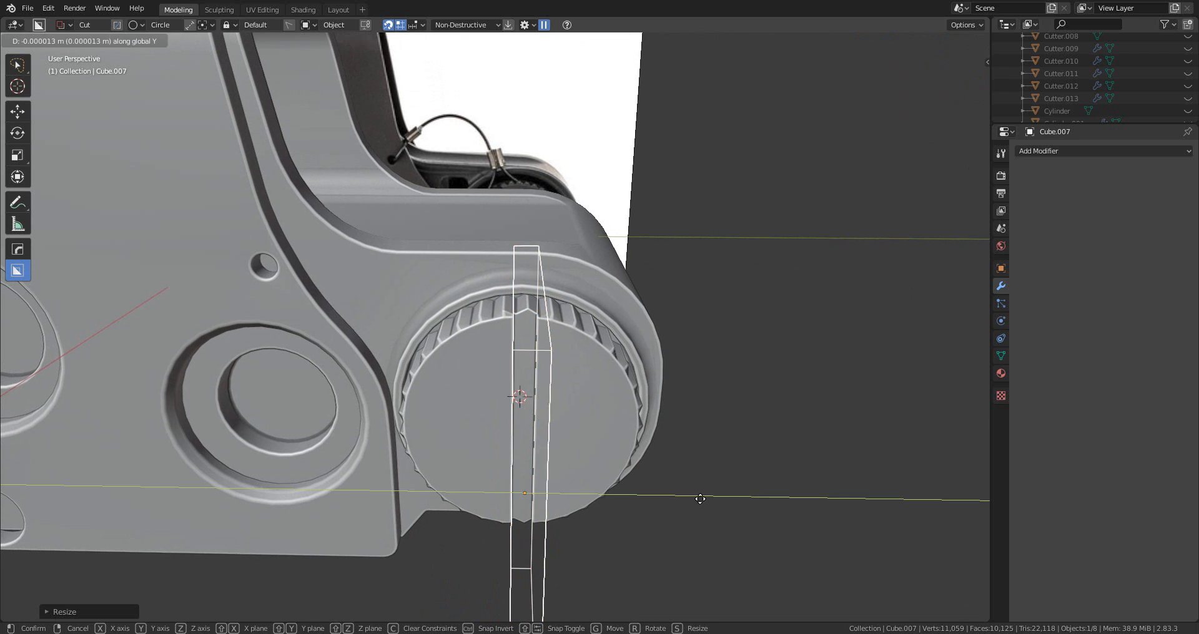
click(727, 497)
- Widen the slot slightly by scaling the cutter up along Y until its sides clear the adjacent ridge corners
middle_drag(625, 426, 592, 452)
scroll(612, 455, up, 3)
key(h)
scroll(563, 463, up, 1)
key(alt+h)
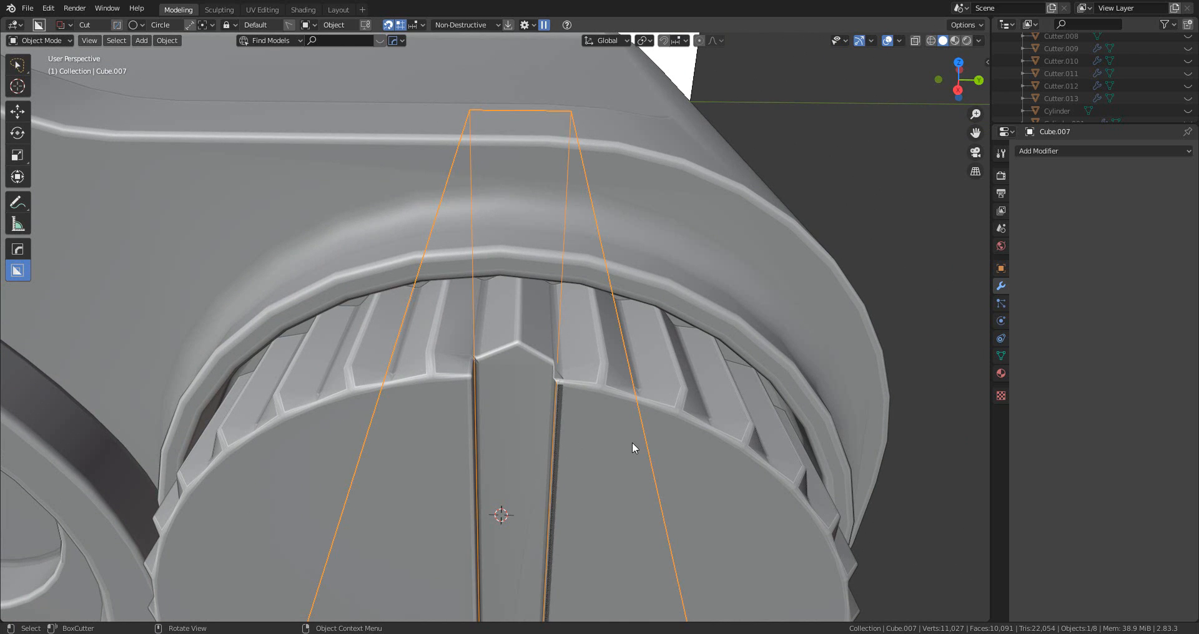
key(s)
key(y)
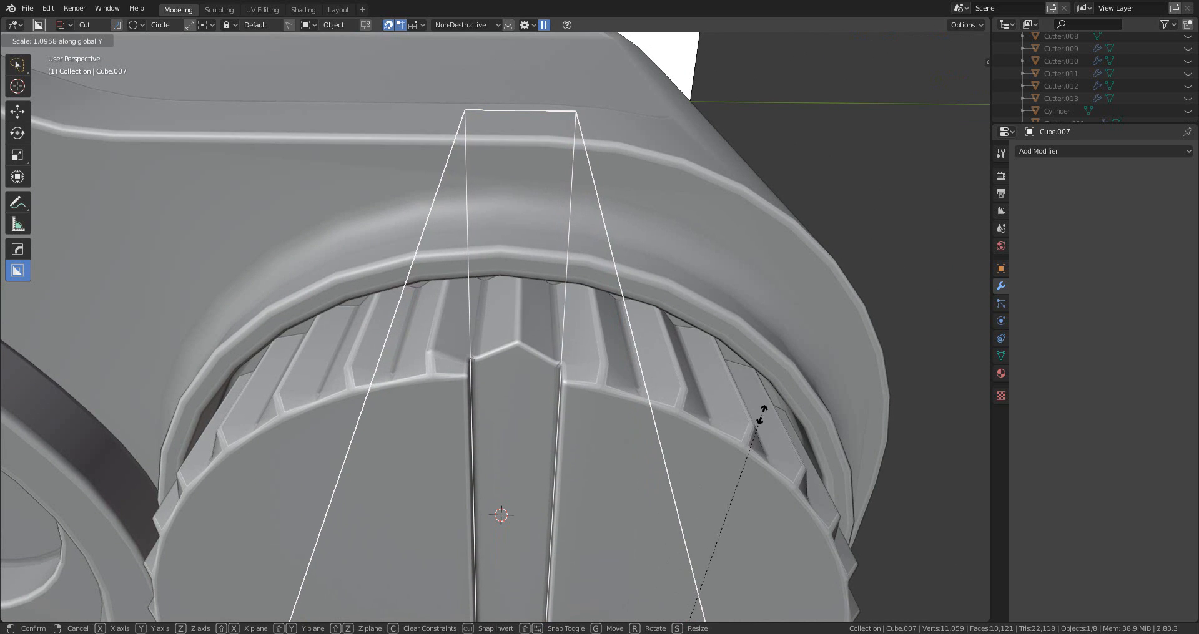
click(858, 362)
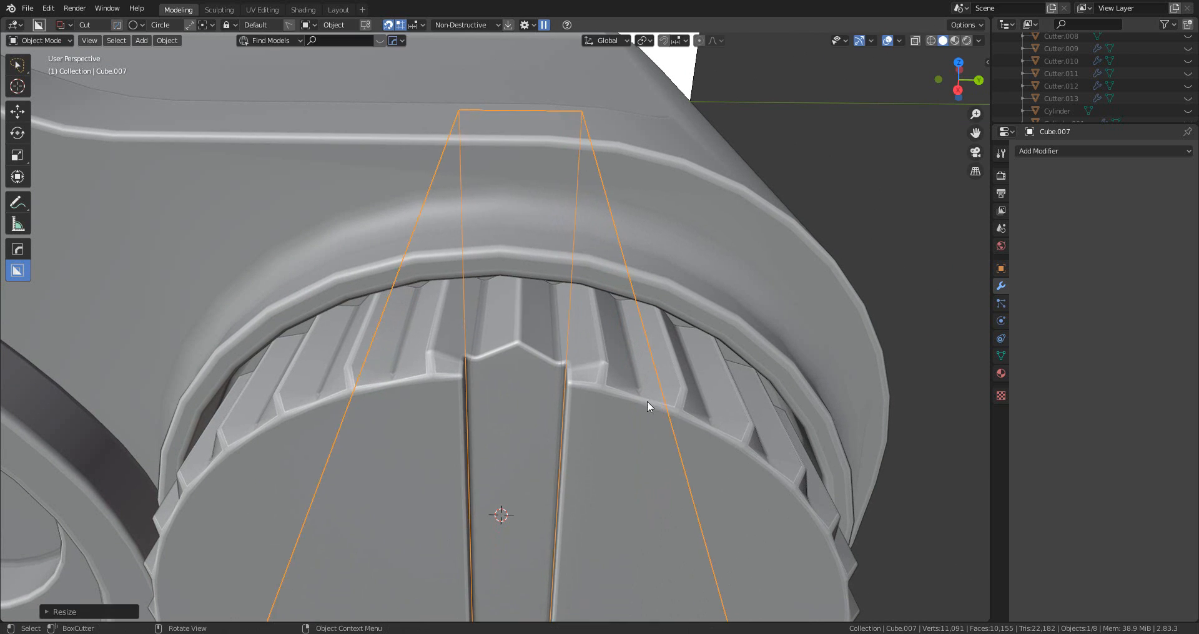
scroll(647, 402, down, 8)
middle_drag(621, 451, 551, 435)
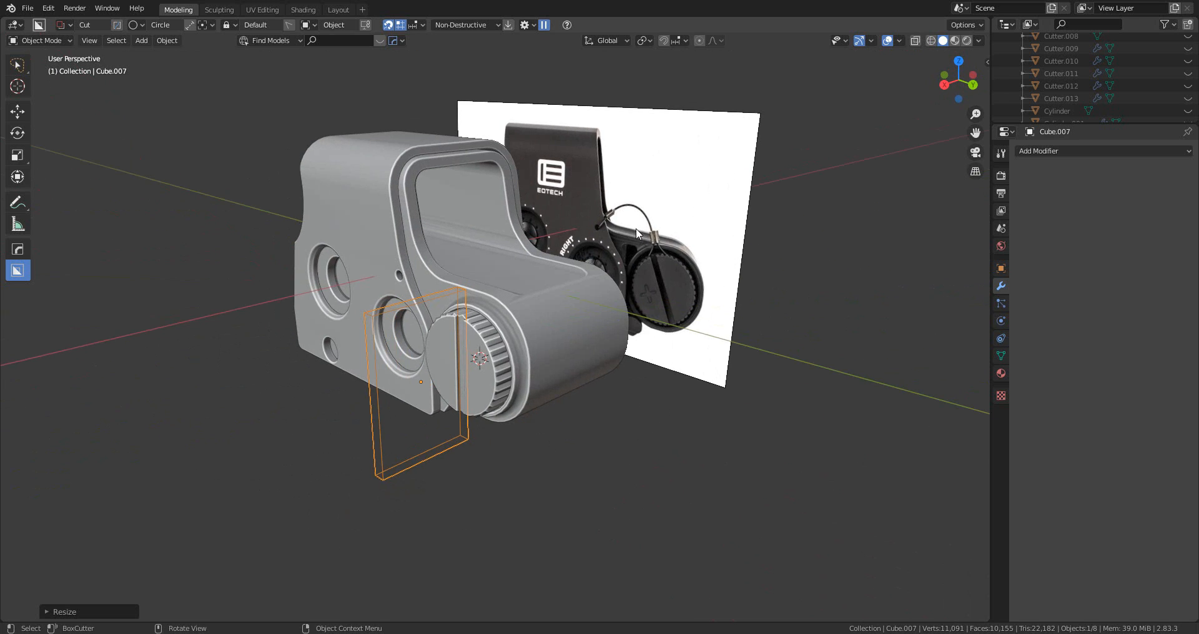
- Move the cutter farther into the cap along X to deepen the slot, then deselect it
scroll(641, 233, up, 5)
middle_drag(553, 376, 508, 399)
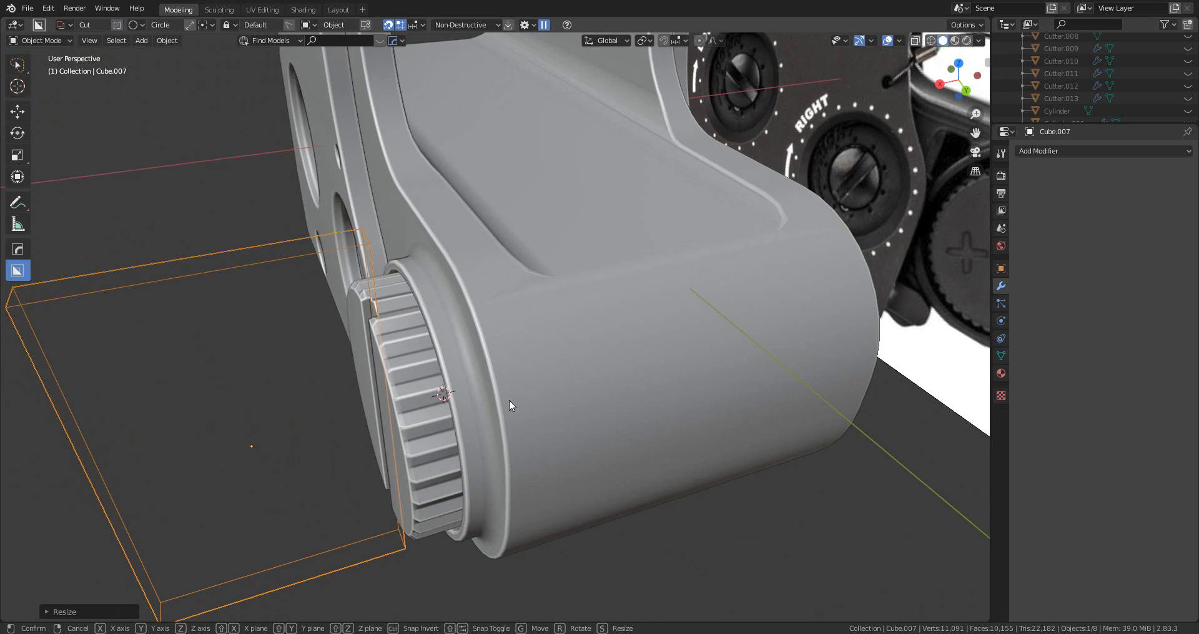
key(g)
click(509, 403)
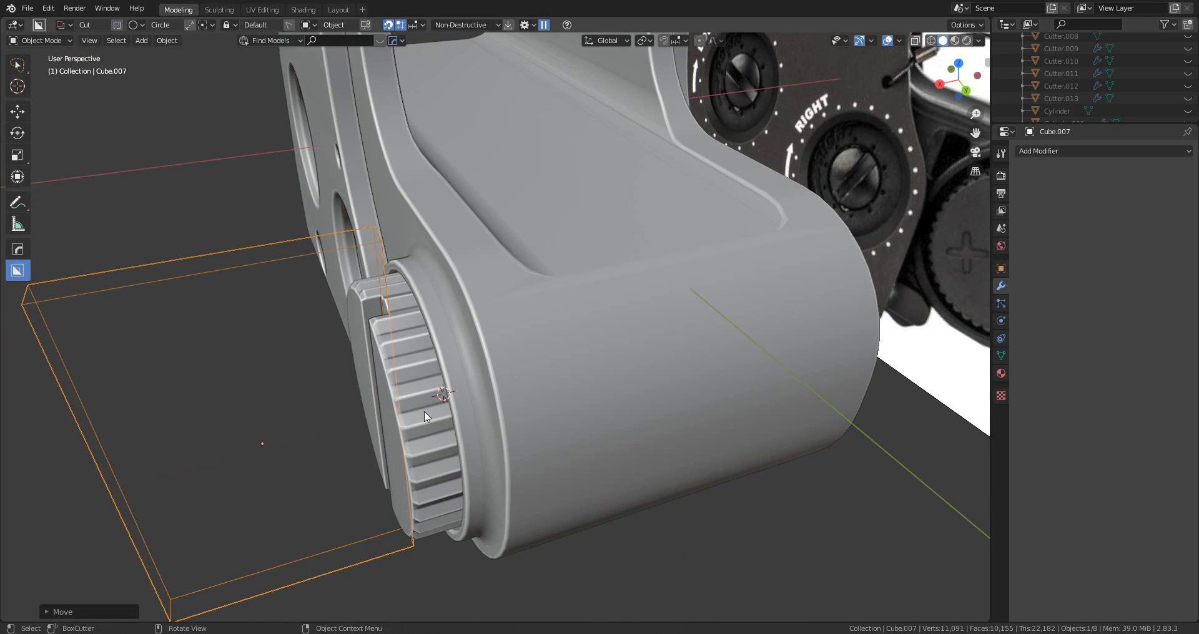
middle_drag(508, 403, 510, 455)
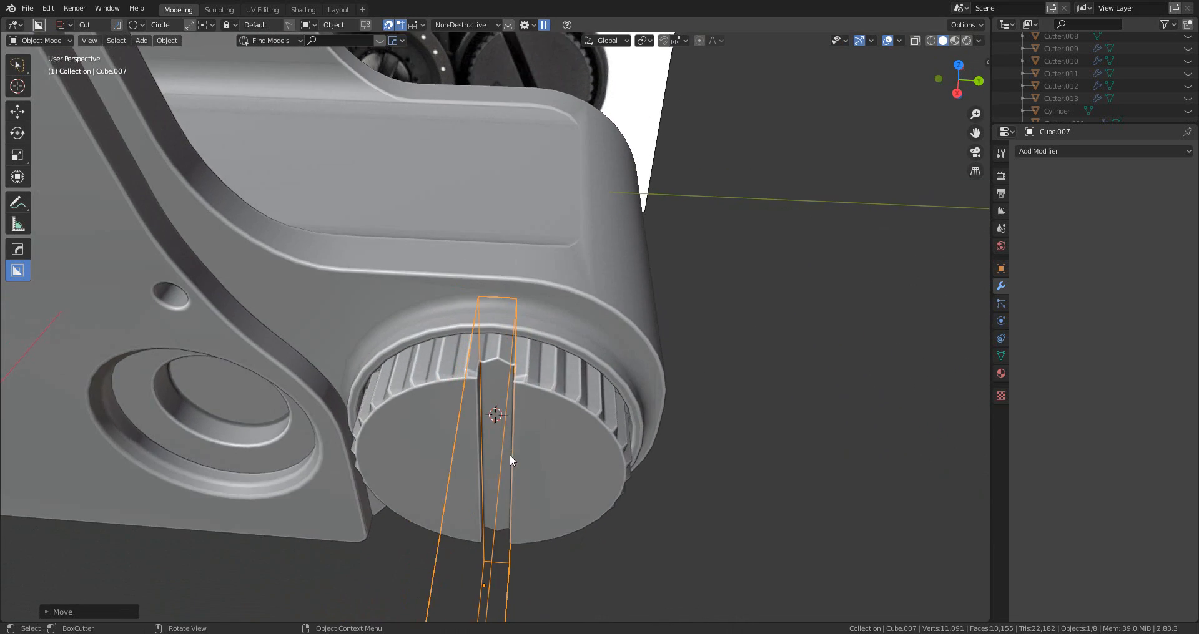
scroll(518, 463, up, 4)
scroll(562, 456, down, 5)
click(606, 428)
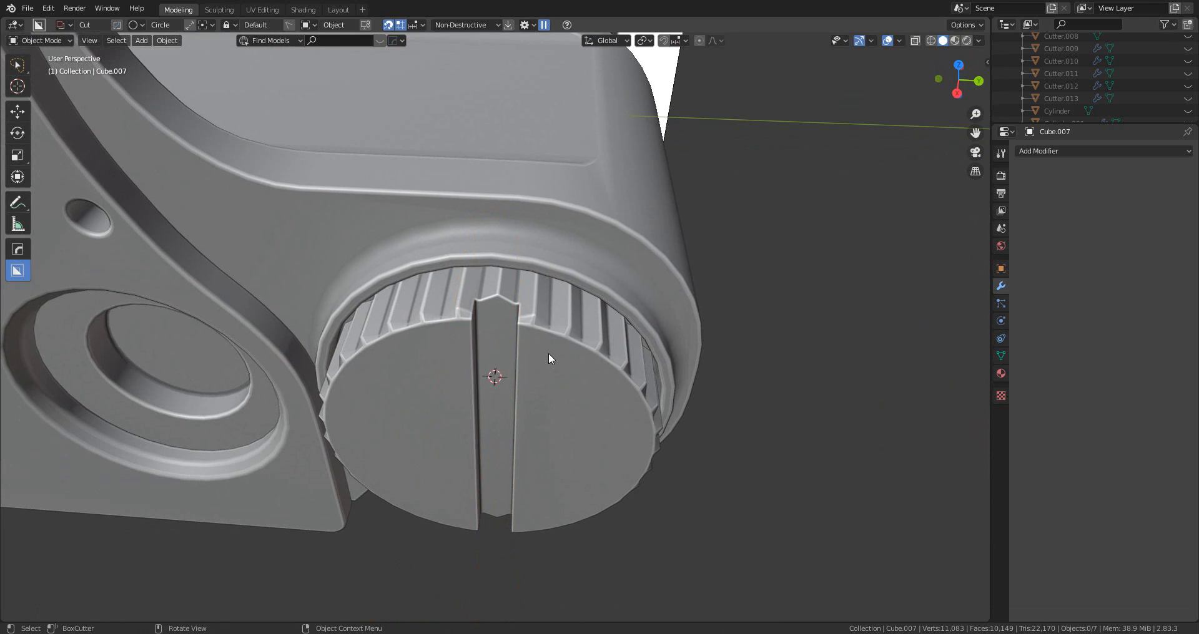
- Examine the slotted, ridged cap from several angles and compare it with the battery cap in the reference image
key(q)
scroll(550, 355, down, 3)
middle_drag(549, 355, 793, 219)
scroll(731, 403, up, 3)
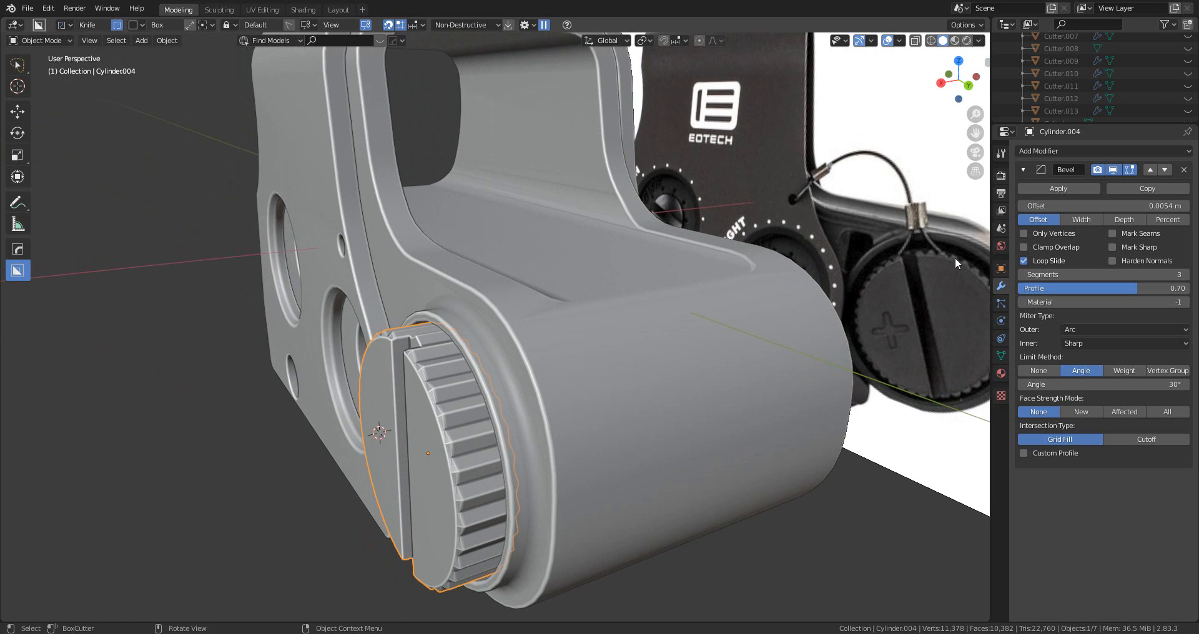
scroll(568, 340, down, 2)
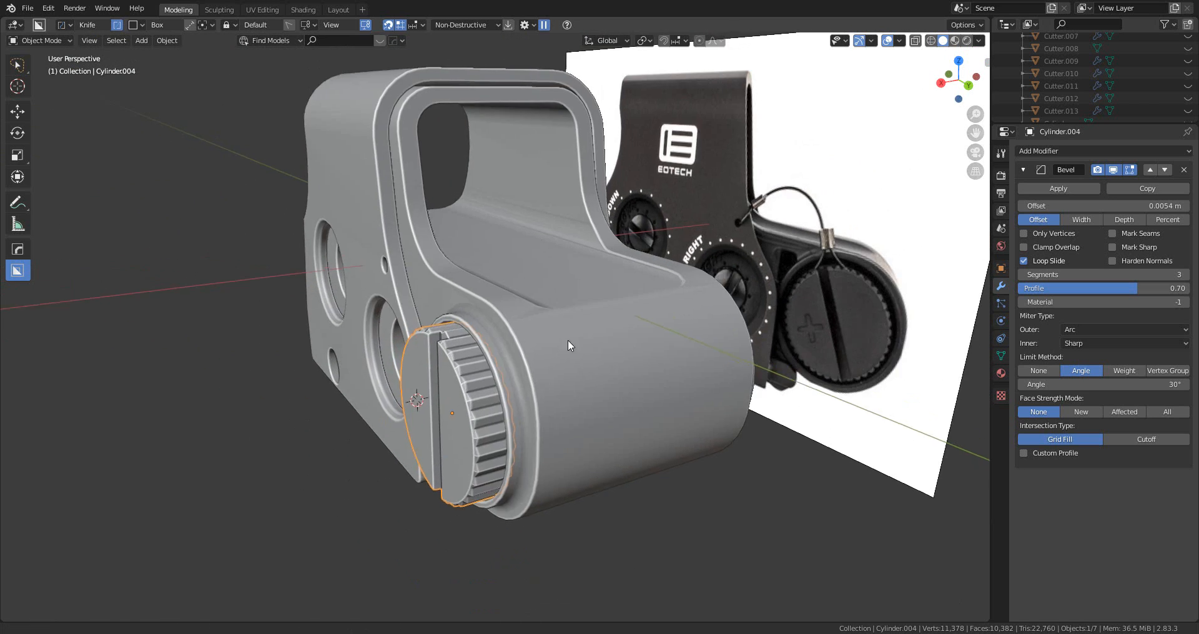
scroll(520, 375, up, 1)
shift+middle_drag(493, 391, 615, 410)
scroll(575, 370, up, 1)
click(560, 404)
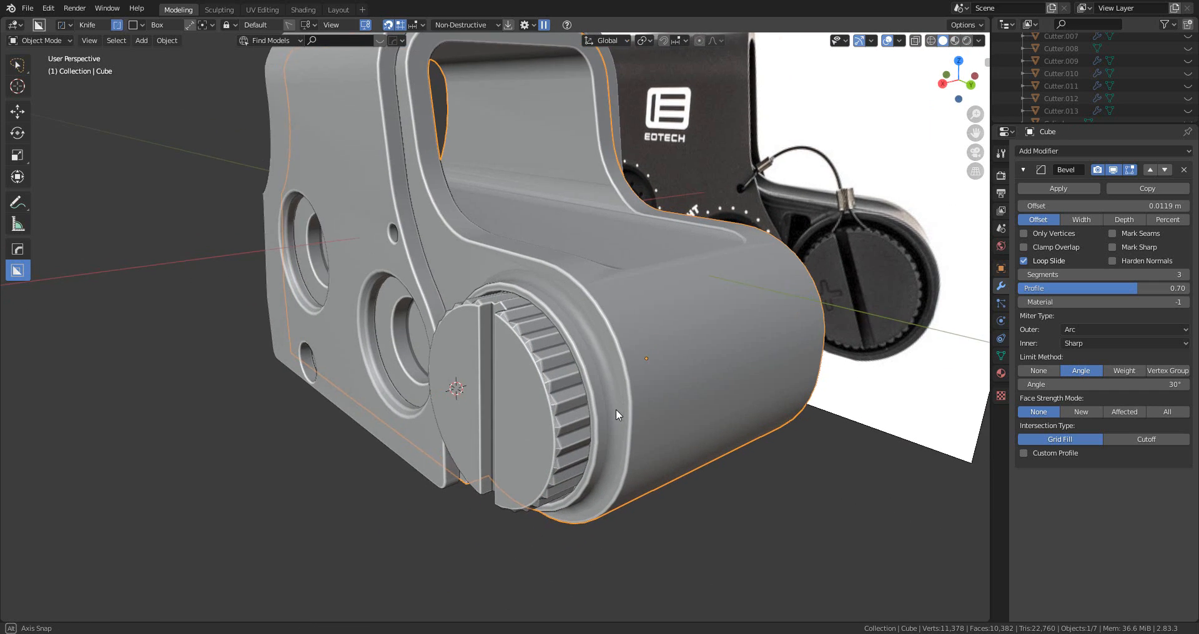
click(556, 399)
scroll(590, 409, up, 4)
scroll(655, 412, down, 2)
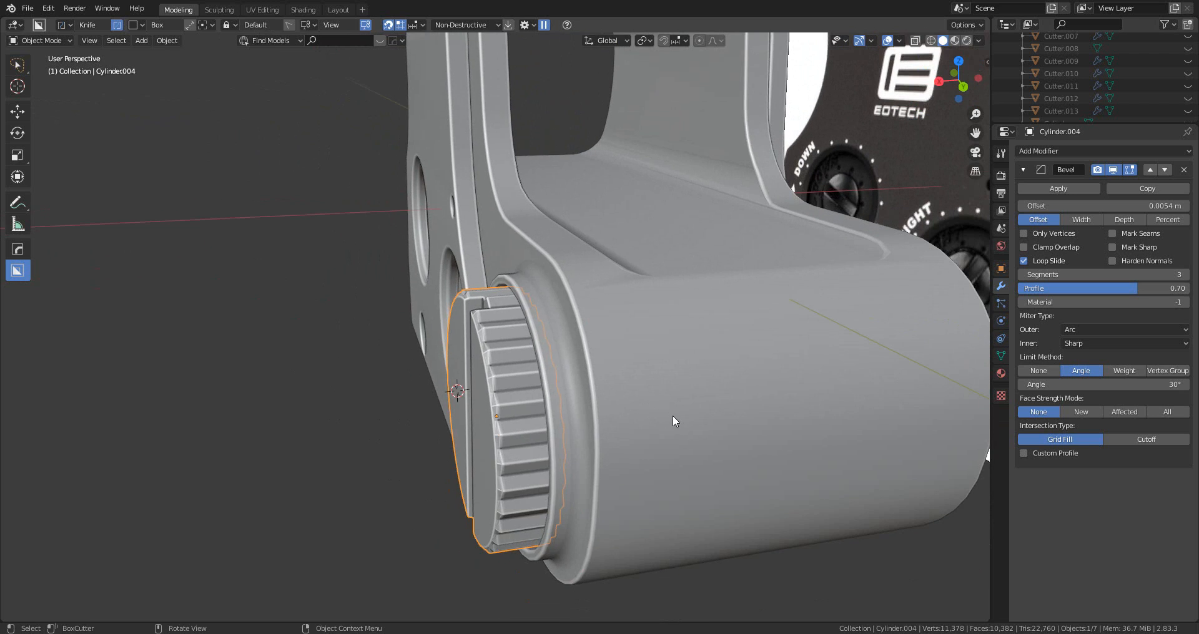
- Move the battery cap outward along X until it is clear of the housing and its back face is exposed
key(g)
key(x)
click(617, 419)
middle_drag(617, 419, 717, 439)
- Move the cap's back face along X toward its slotted front to make the cap thinner, then return to Object Mode
key(Tab)
key(3)
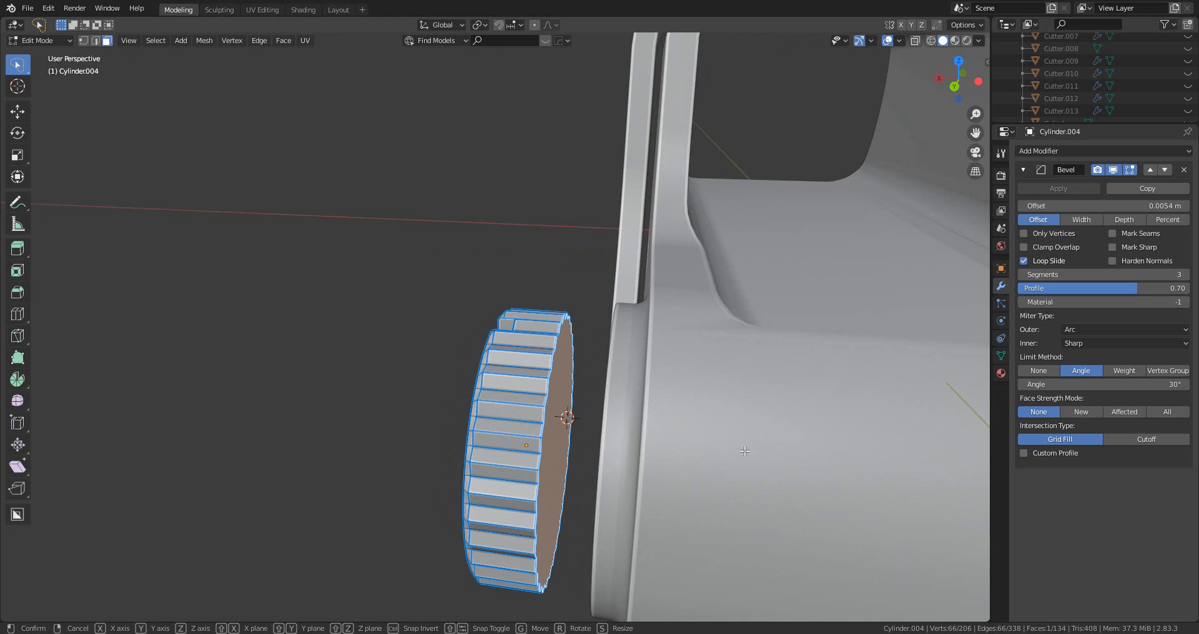
key(g)
key(x)
click(730, 445)
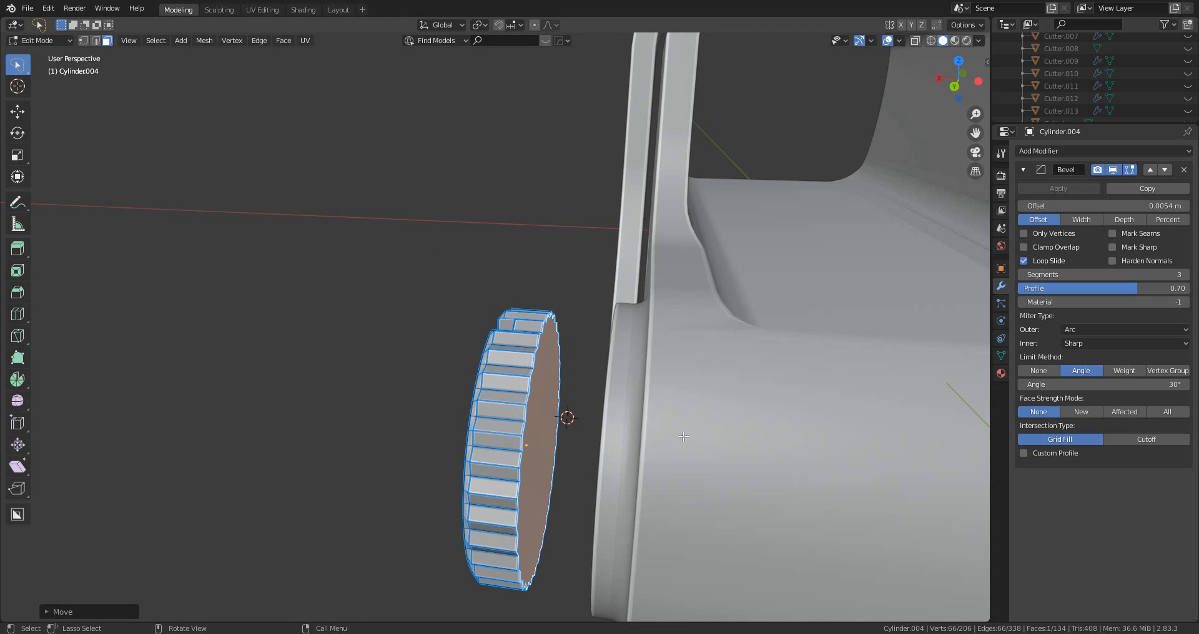
middle_drag(729, 445, 591, 422)
key(Tab)
- Snap the 3D cursor to the selected cap and add a mesh cylinder there
key(shift+s)
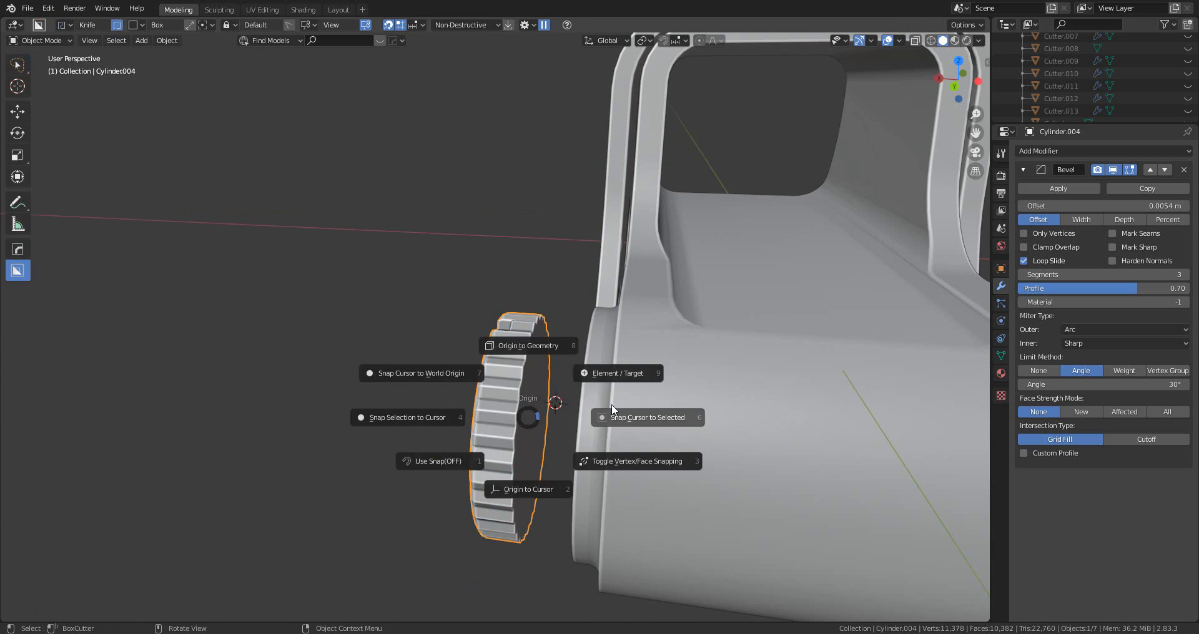
click(610, 417)
middle_drag(610, 417, 590, 420)
key(shift+a)
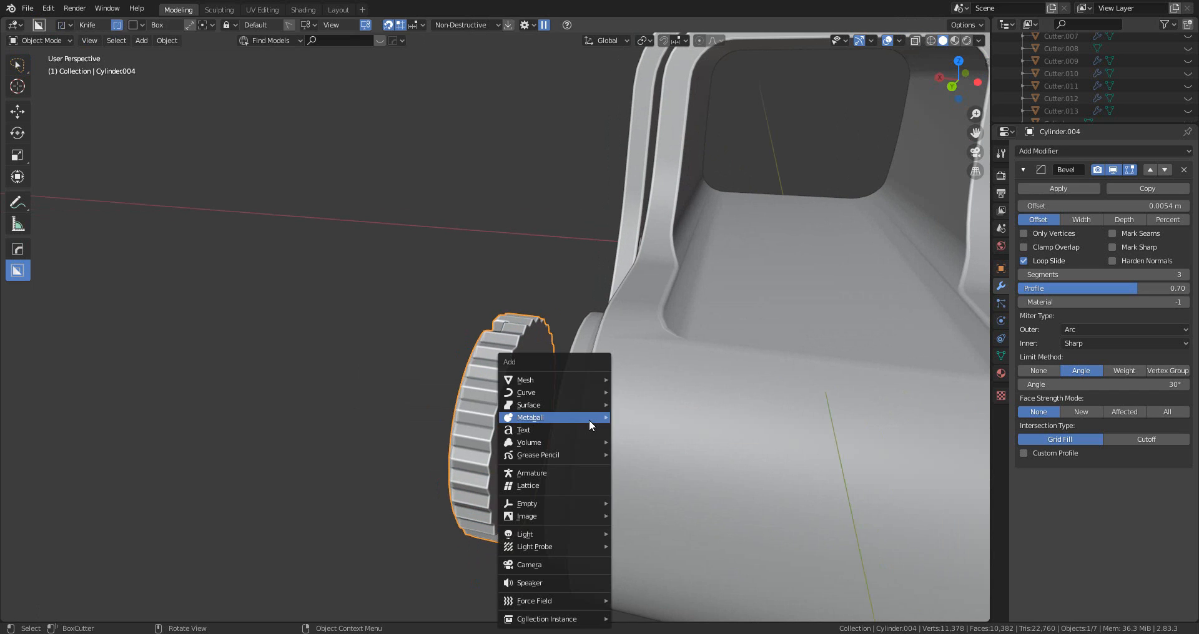
mouse_move(591, 380)
click(694, 437)
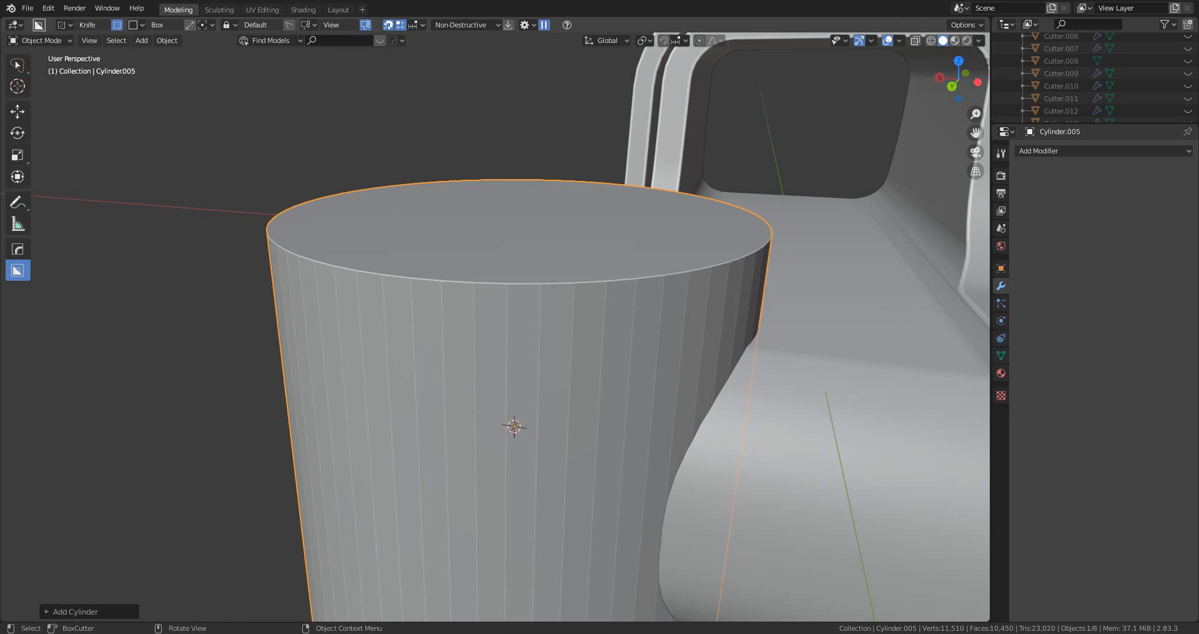
- Reduce the new cylinder's vertex count in its creation settings
key(s)
right_click(645, 442)
click(48, 610)
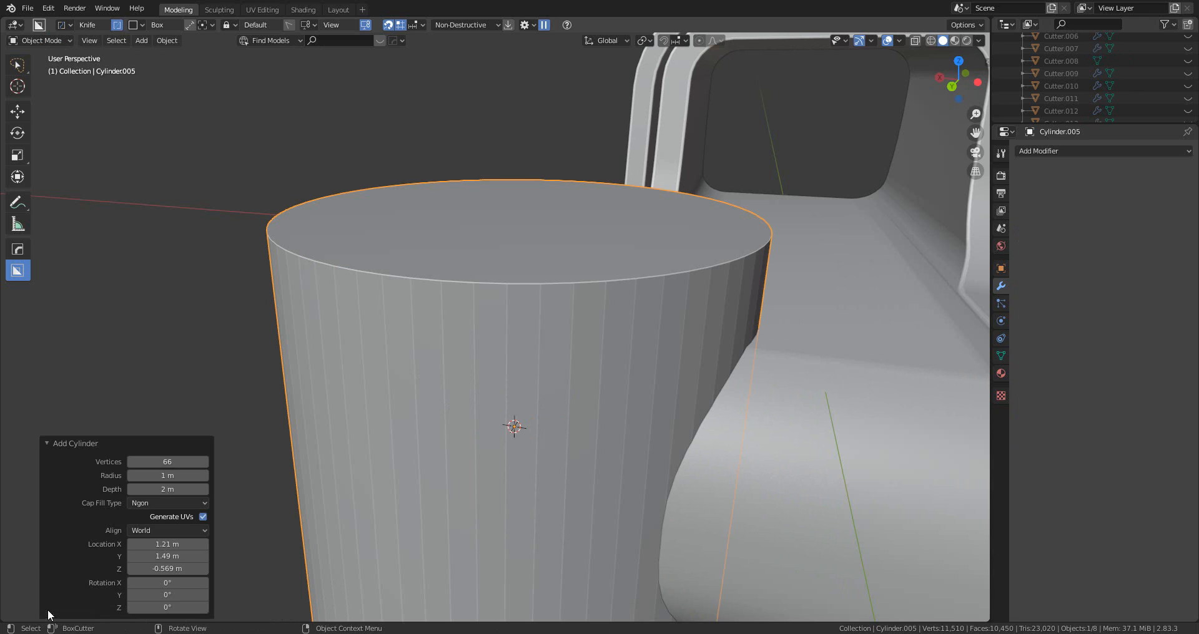
click(150, 461)
text(66)
key(Return)
- Rotate the cylinder 90° about Y and shrink it with uniform scales of about 0.206 and 0.569
scroll(496, 335, down, 5)
key(s)
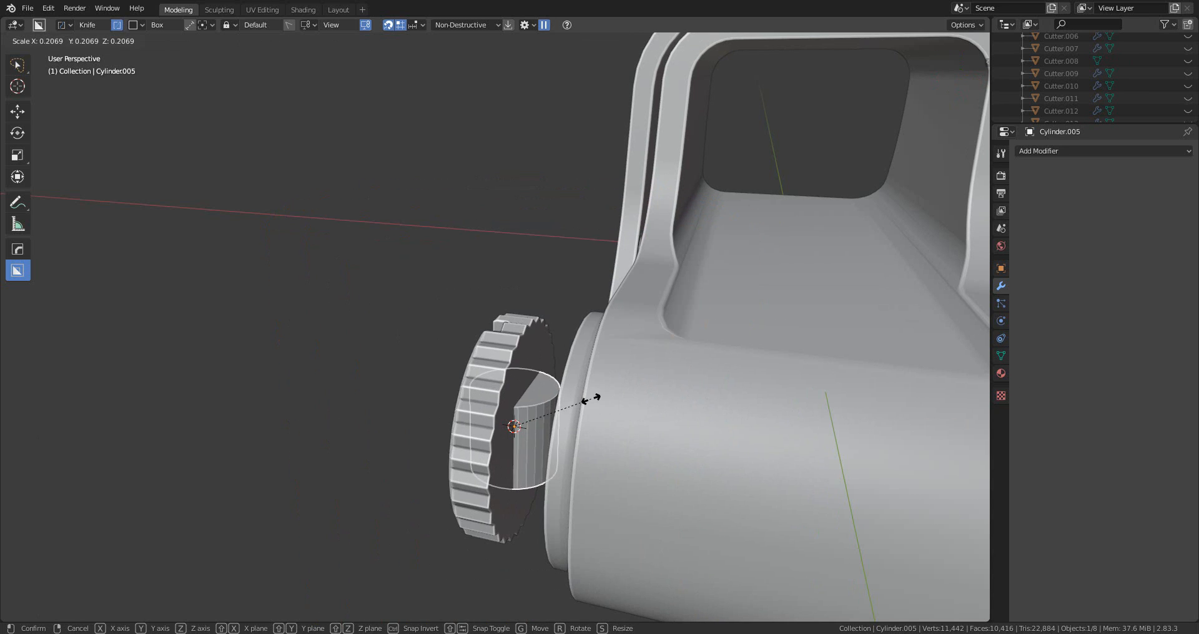
click(591, 399)
key(r)
key(y)
key(9)
key(0)
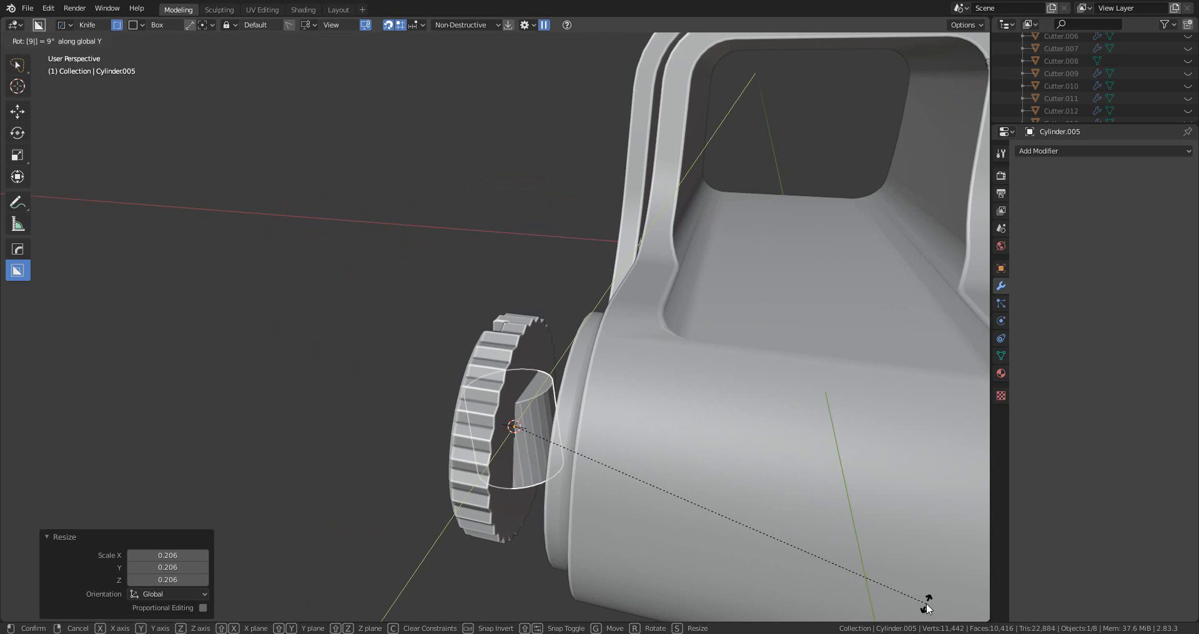
key(Return)
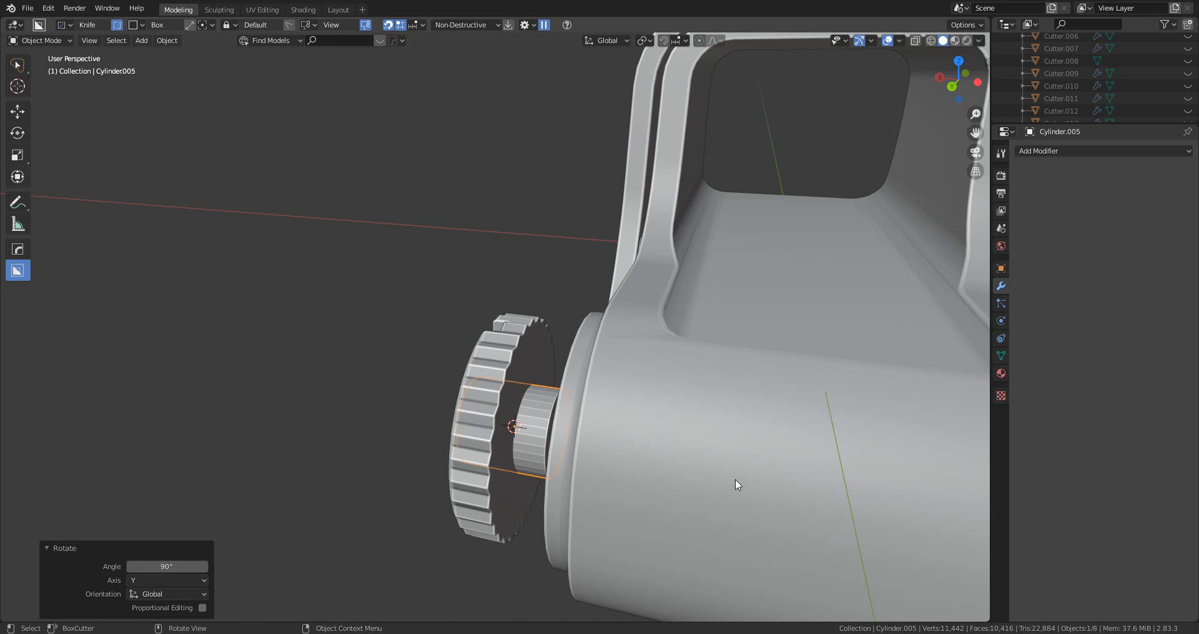
key(s)
click(661, 464)
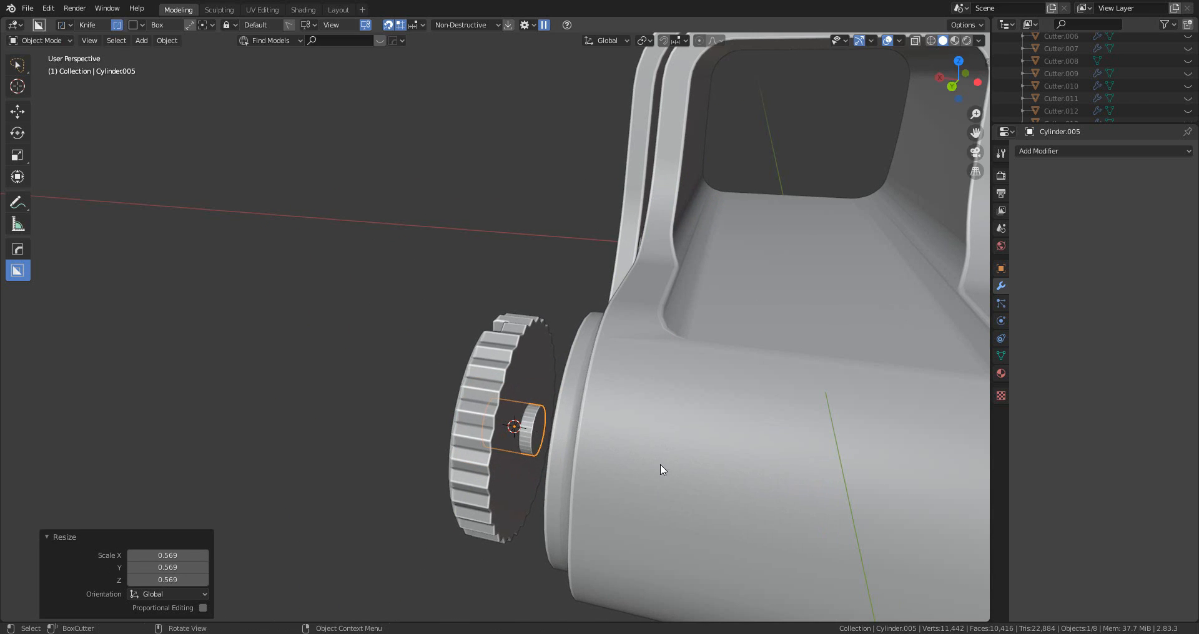
- Move the cylinder about 0.074 m along X toward the housing and enlarge it in Y and Z to slightly under the cap's diameter
key(g)
key(x)
click(670, 472)
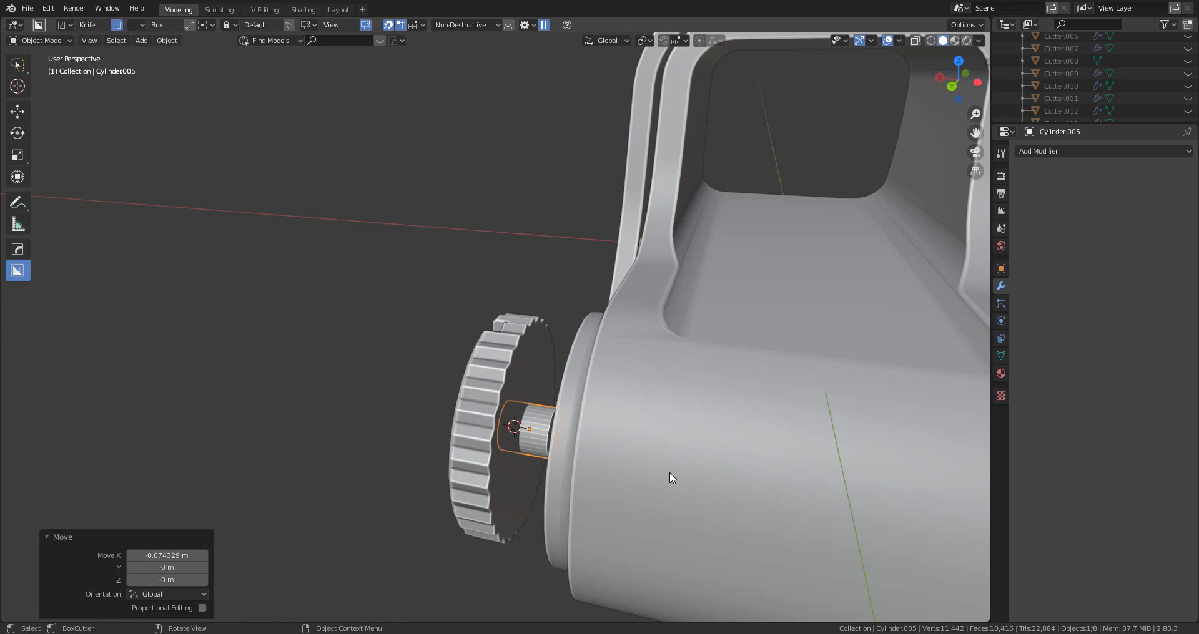
key(s)
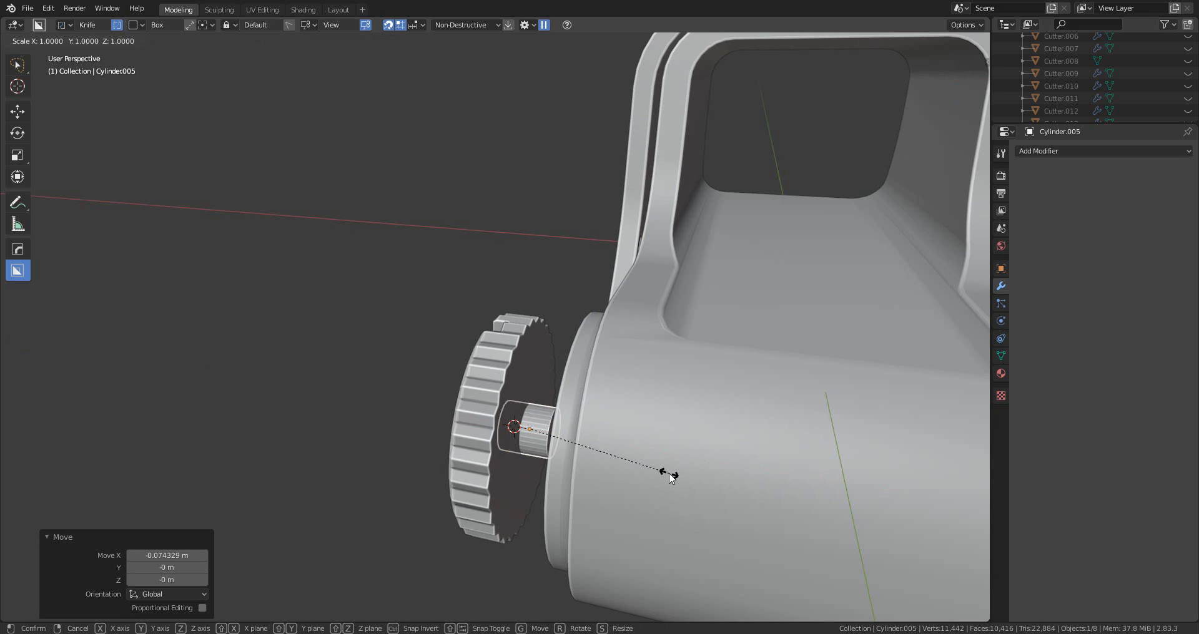
key(shift+x)
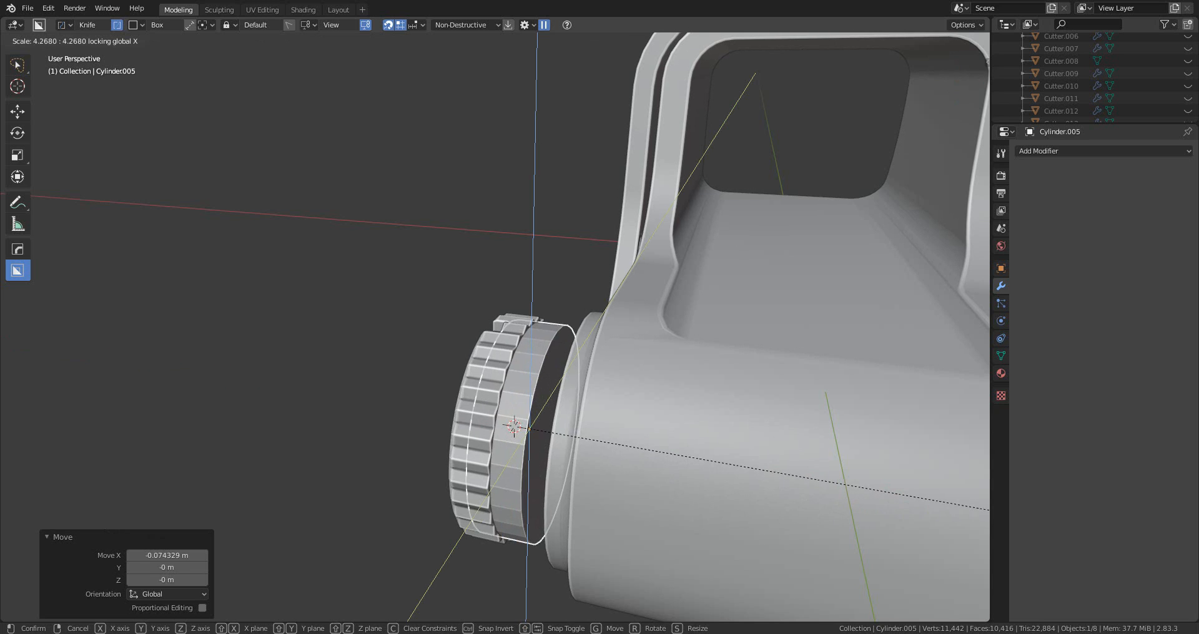
click(83, 519)
- Join the cylinder to the back of the ridged cap with a Hard Ops Union boolean
scroll(362, 463, down, 4)
middle_drag(360, 464, 533, 411)
scroll(530, 414, up, 3)
shift+click(516, 400)
key(q)
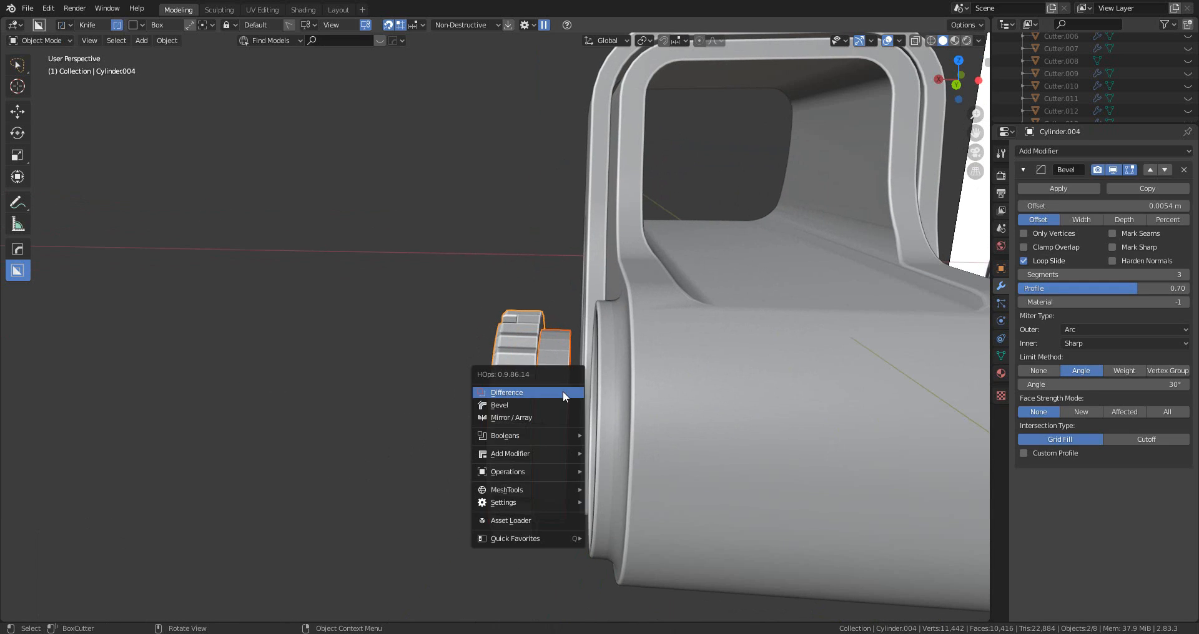
mouse_move(565, 435)
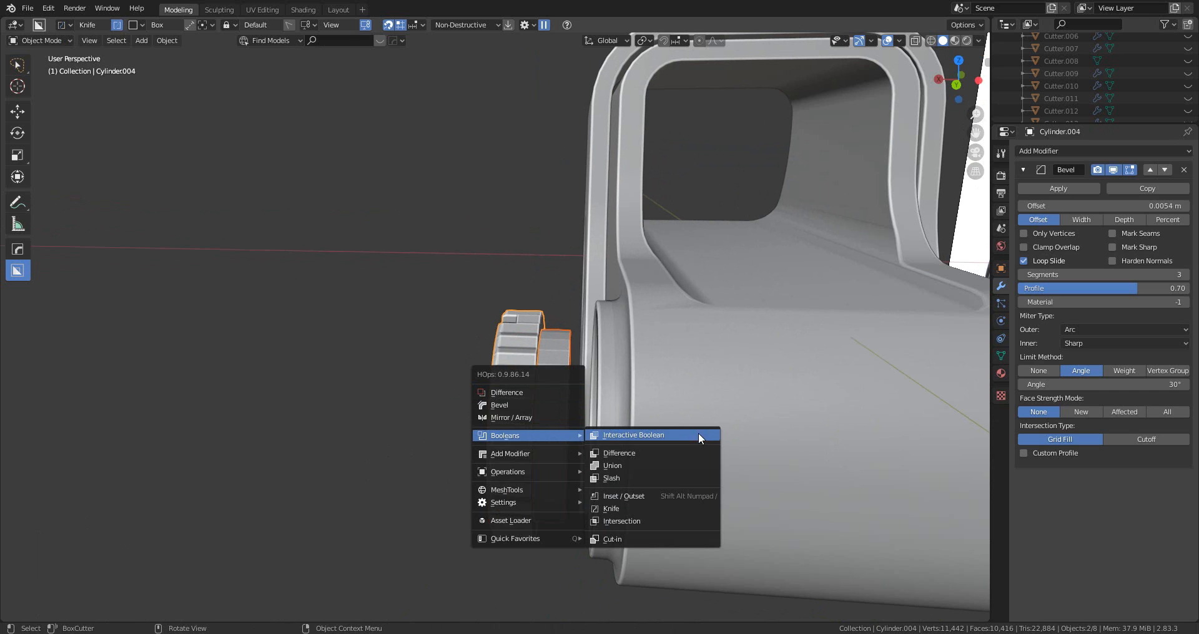
click(657, 467)
scroll(650, 466, up, 4)
scroll(496, 420, down, 3)
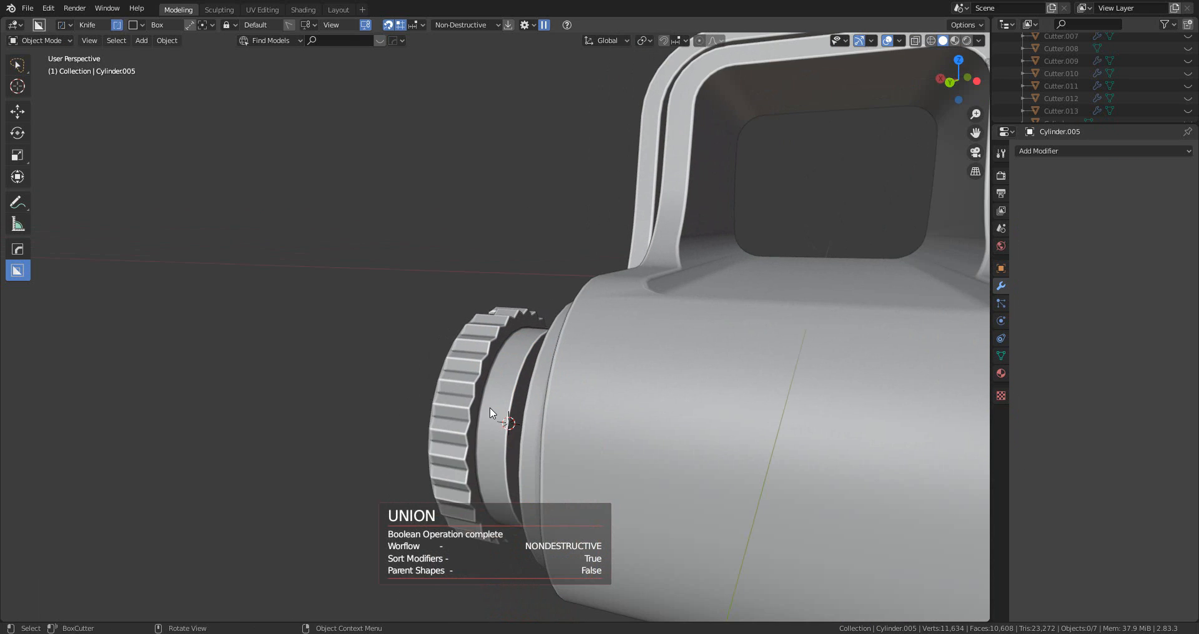
- Run Csharp on the cap to apply its union boolean
click(489, 405)
key(q)
click(489, 407)
- Move the joined cap about 0.22 m along X to seat its stem in the housing opening
scroll(488, 409, down, 4)
middle_drag(500, 412, 613, 444)
scroll(613, 445, up, 4)
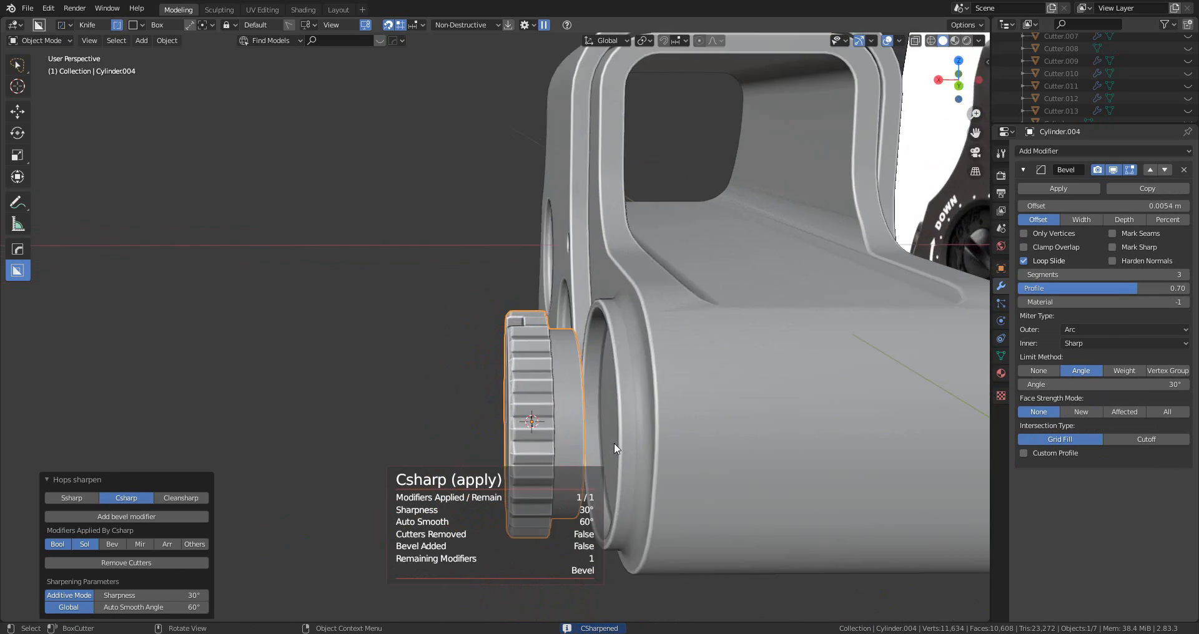
key(g)
key(y)
key(x)
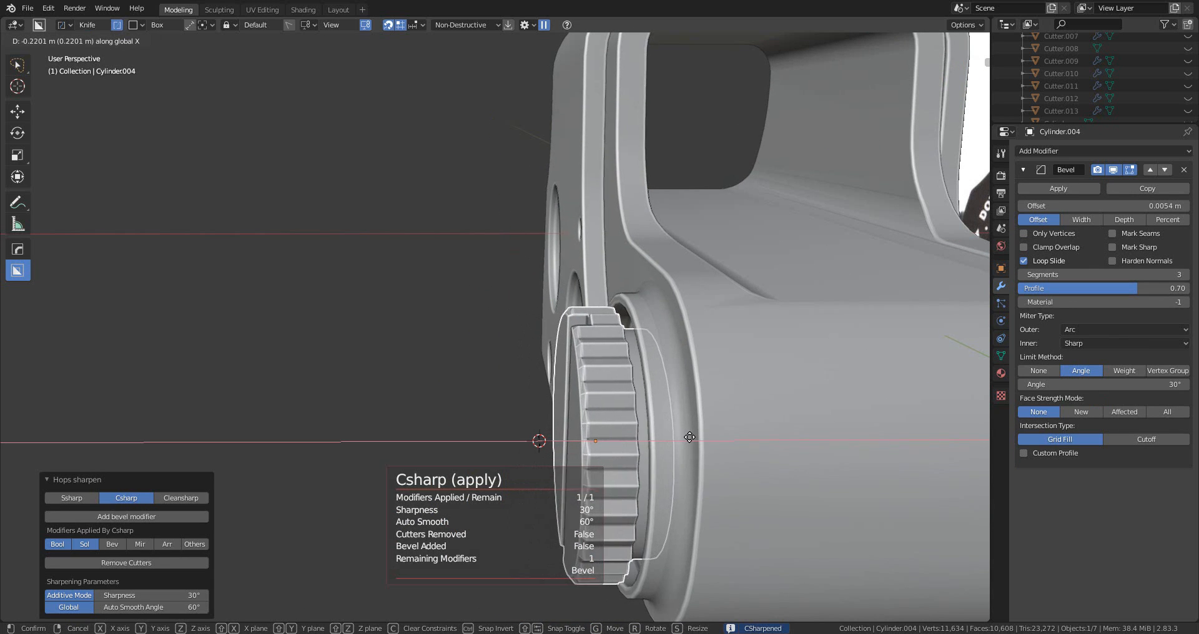
click(689, 439)
- Examine the seated cap from several angles and compare it with the cap and retaining cable in the reference image
scroll(631, 418, down, 4)
middle_drag(632, 414, 707, 436)
scroll(649, 444, down, 7)
middle_drag(630, 451, 474, 361)
scroll(475, 361, up, 4)
scroll(477, 361, up, 5)
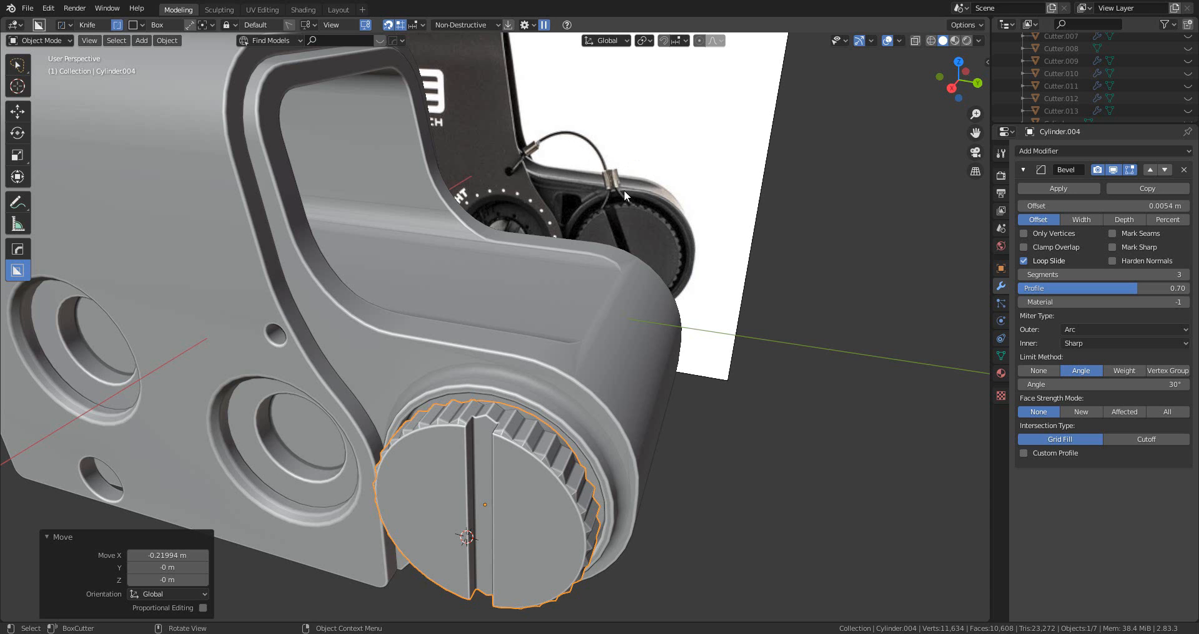
scroll(506, 165, down, 3)
middle_drag(511, 207, 534, 240)
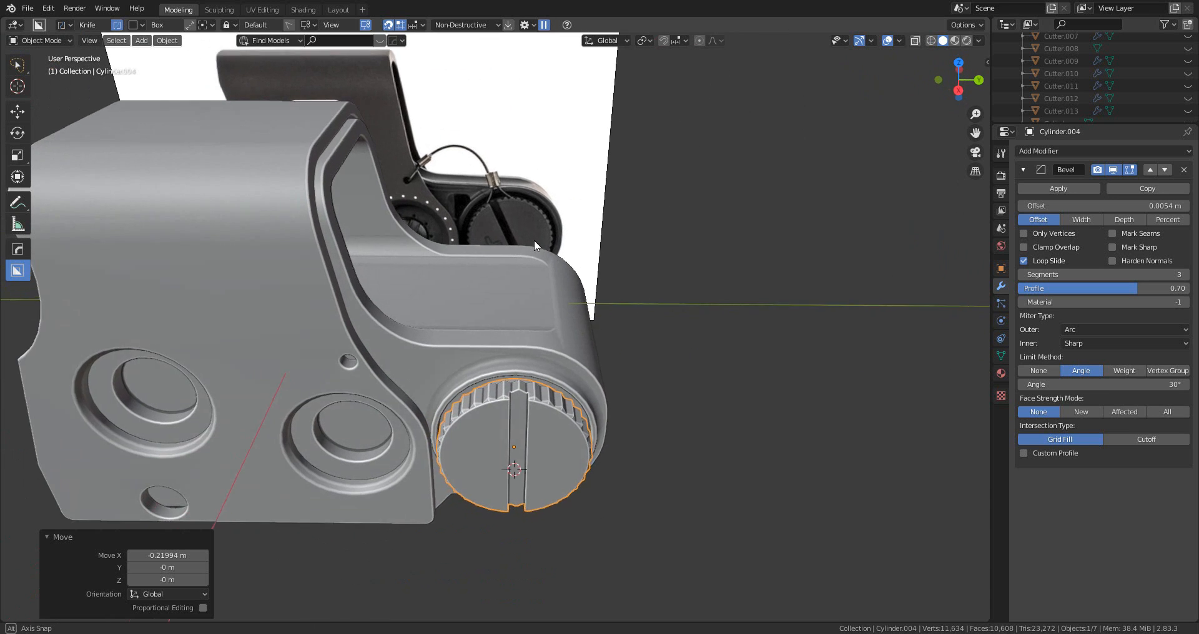
scroll(465, 341, up, 3)
shift+middle_drag(493, 352, 549, 341)
scroll(538, 325, down, 2)
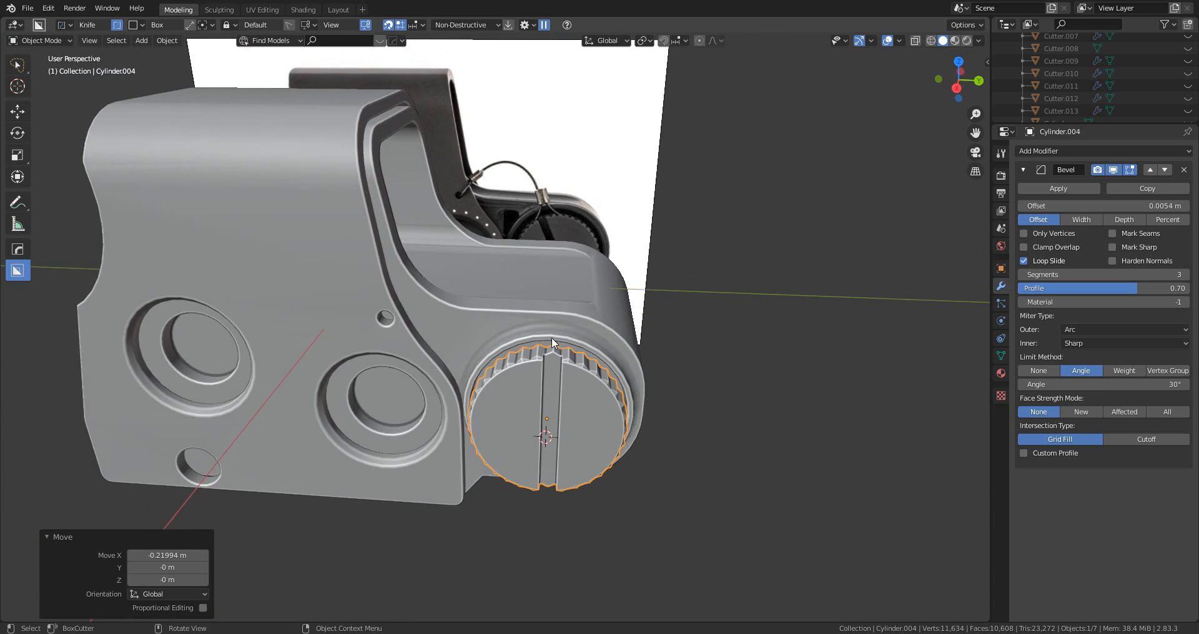
scroll(547, 337, down, 1)
scroll(547, 341, down, 1)
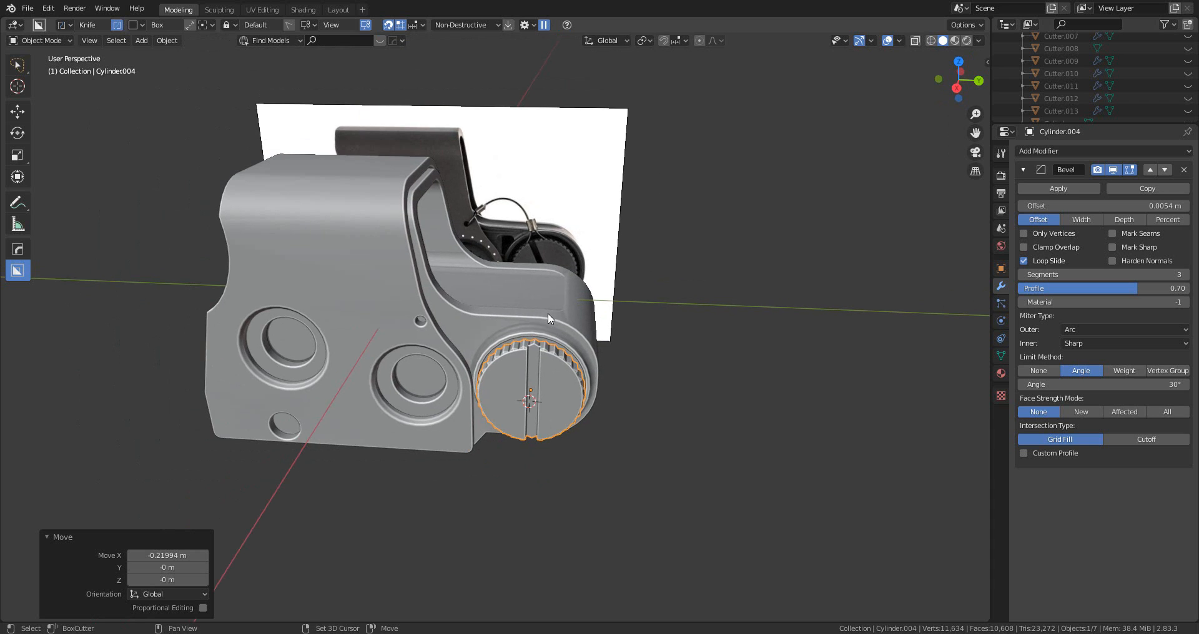
- Add a mesh circle at the cap's 3D cursor position and rotate it 90° about Y
key(shift+a)
mouse_move(549, 313)
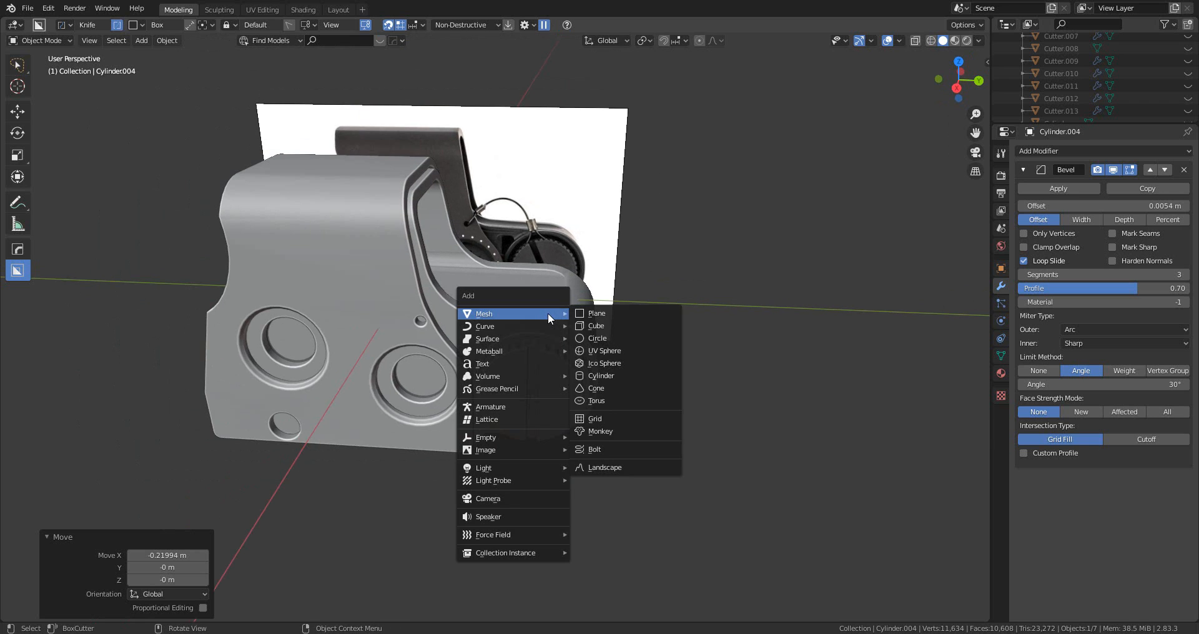
click(618, 339)
scroll(751, 406, down, 1)
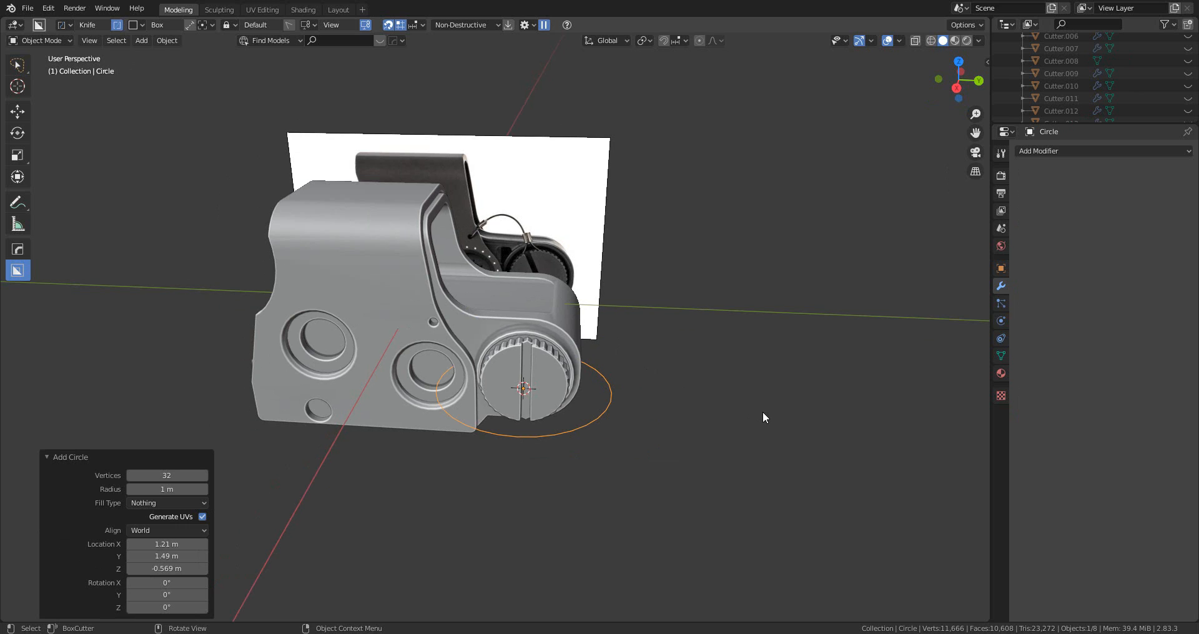
text(ry90)
key(Return)
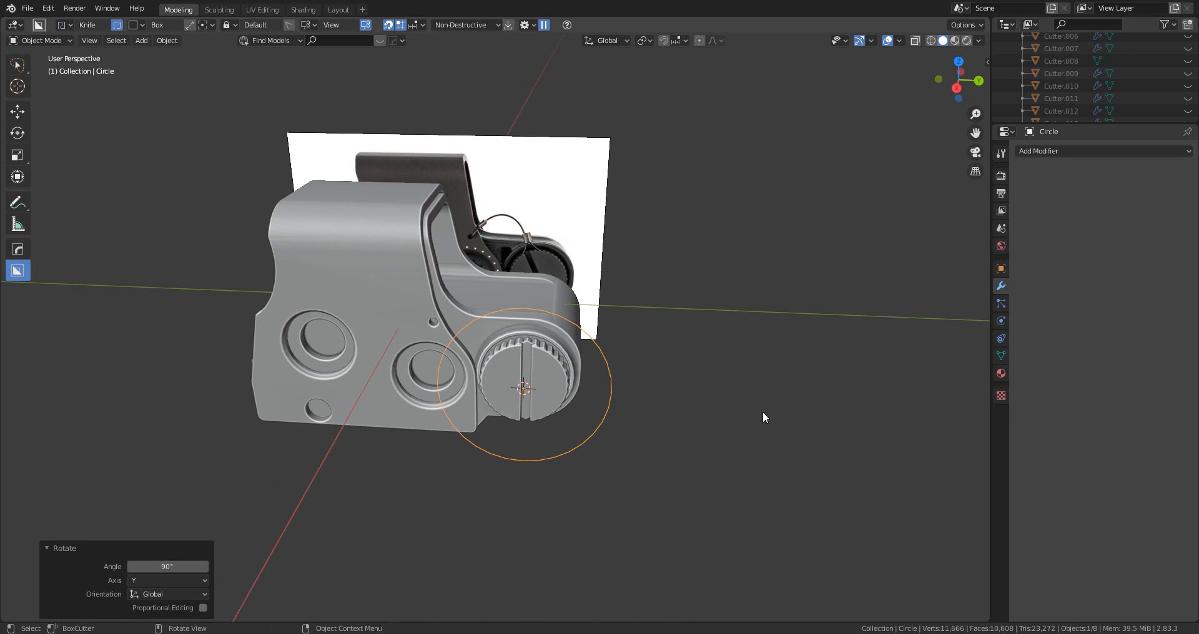
- In right orthographic view, scale the circle to about 0.459 so it sits just inside the cap's outer edge
click(952, 93)
scroll(872, 315, up, 4)
key(s)
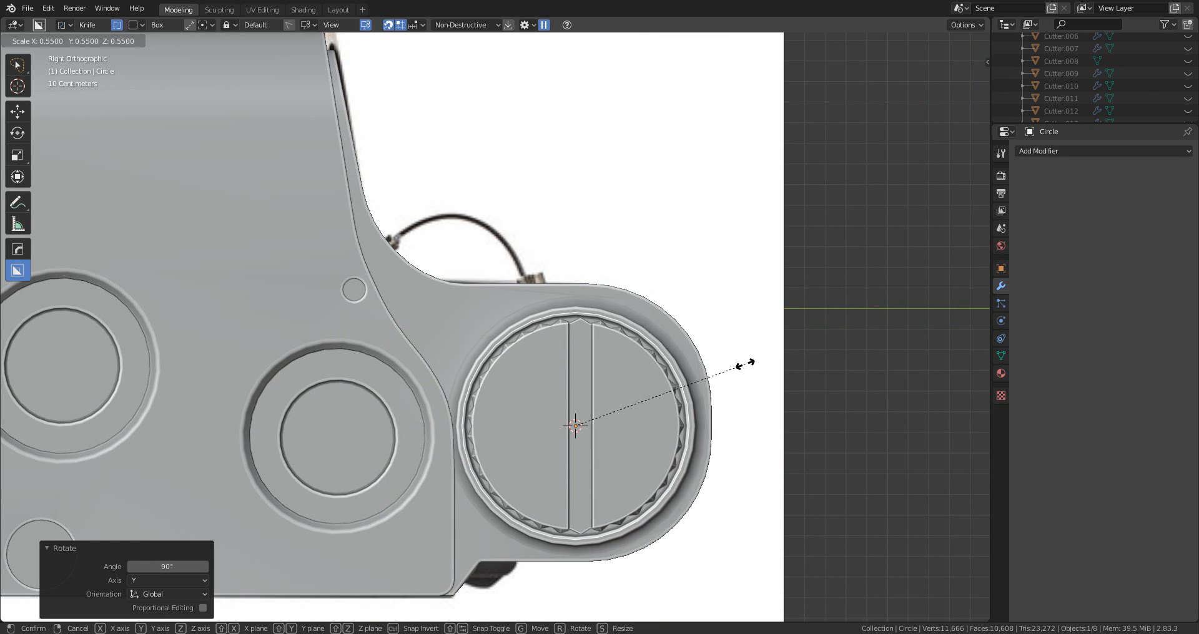
click(692, 398)
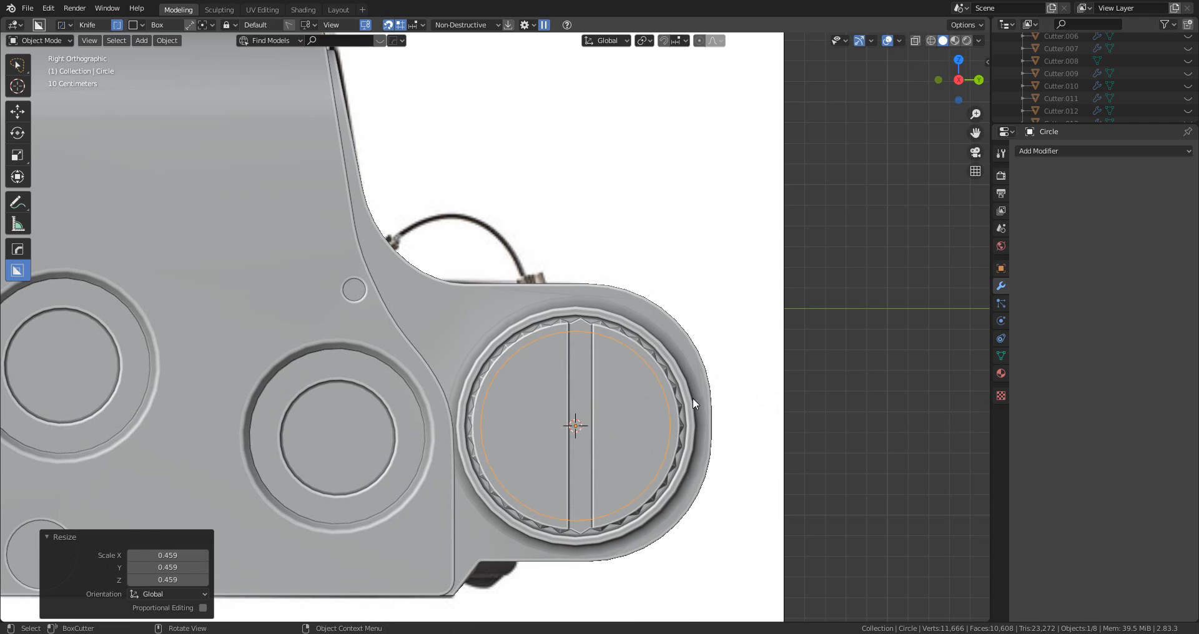
- In Edit Mode, rip the circle open at the vertex beside its topmost one and move the freed end up and outward past the cap rim
scroll(691, 403, up, 2)
key(Tab)
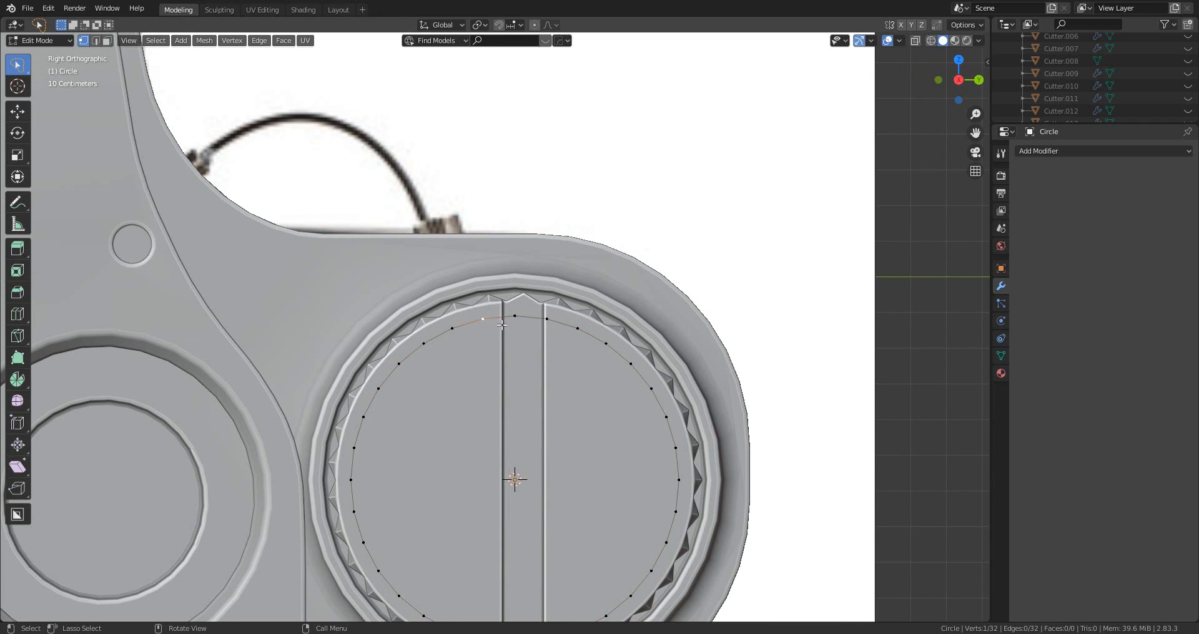
key(e)
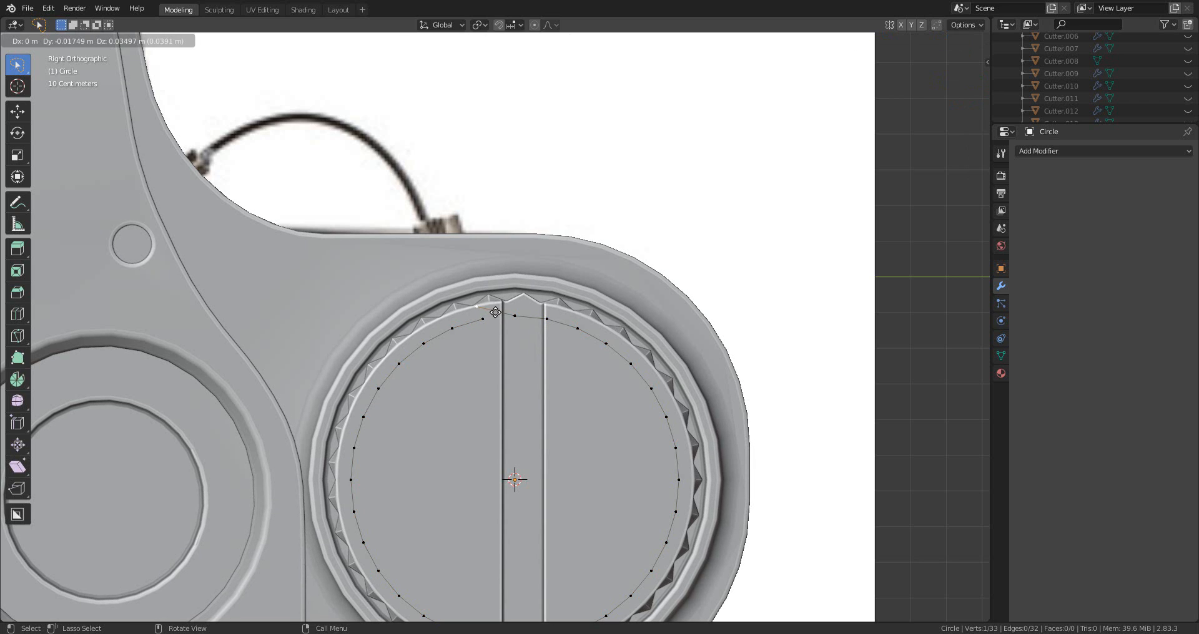
click(477, 282)
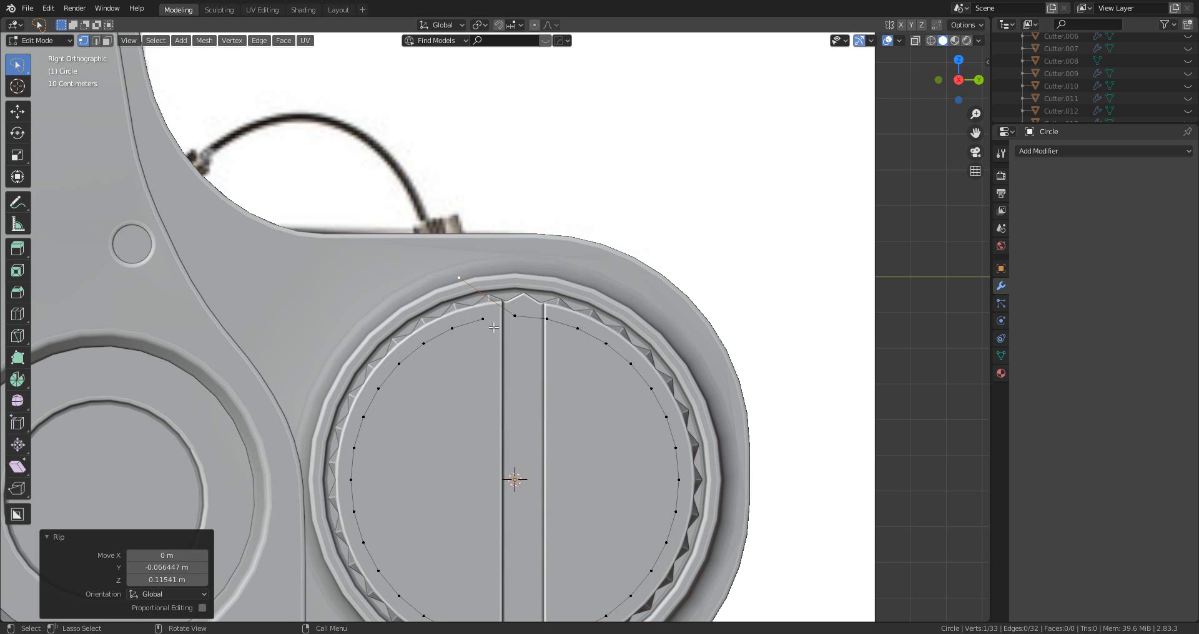
- Move the other open end vertex up and outward, and shift its neighbouring vertex to shape the flared end
click(483, 321)
key(g)
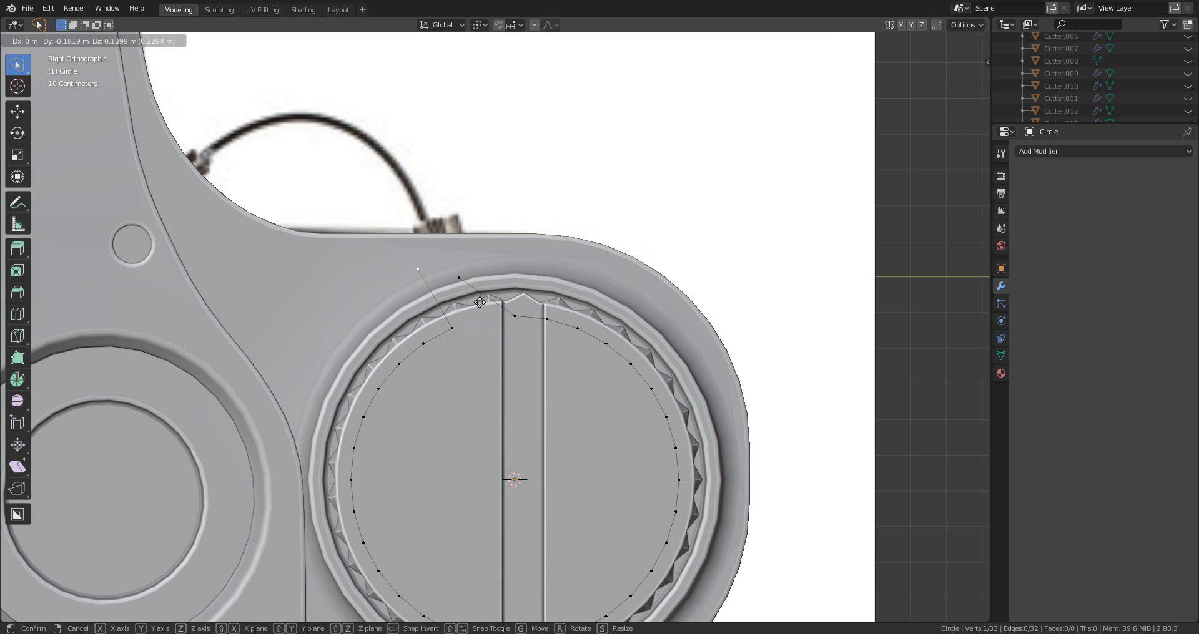
click(484, 305)
click(451, 329)
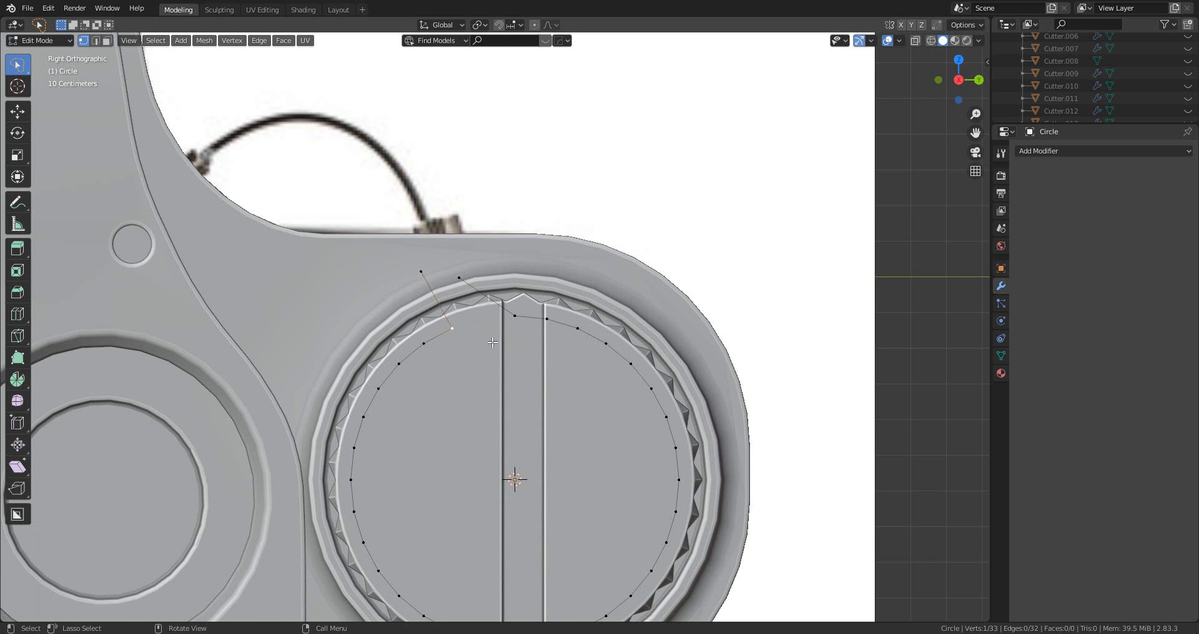
key(g)
click(474, 332)
- Extrude the first open end farther up and outward, about -0.057 m in Y and 0.070 m in Z
scroll(474, 330, down, 4)
middle_drag(467, 329, 461, 358)
scroll(461, 358, up, 2)
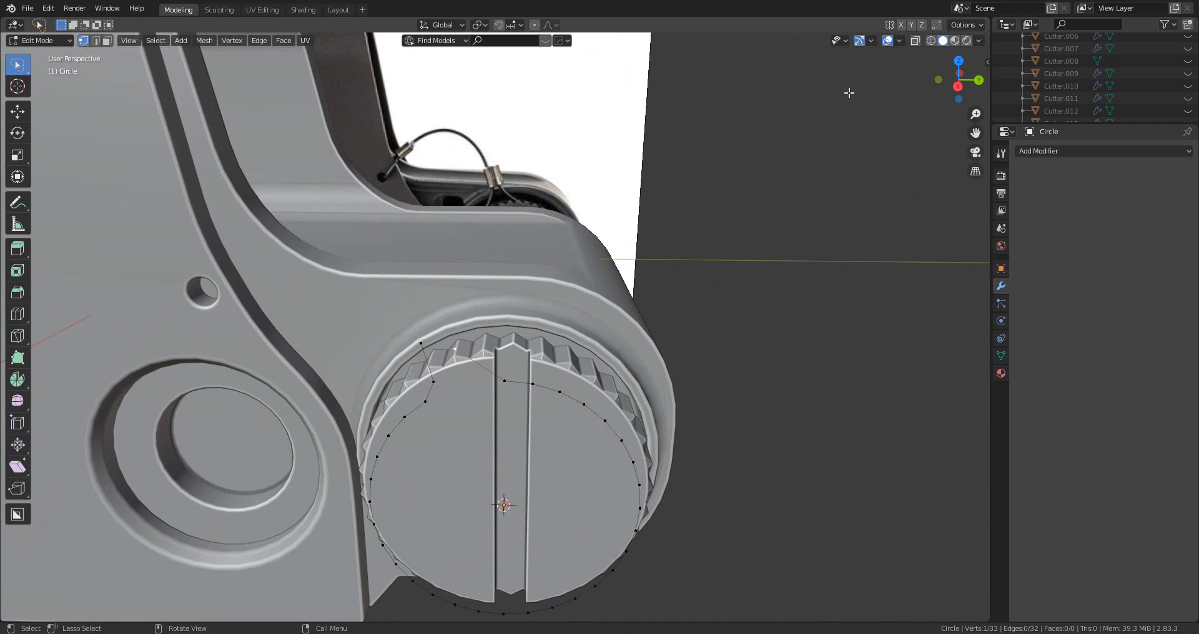
click(958, 86)
scroll(515, 318, up, 2)
shift+middle_drag(515, 318, 548, 328)
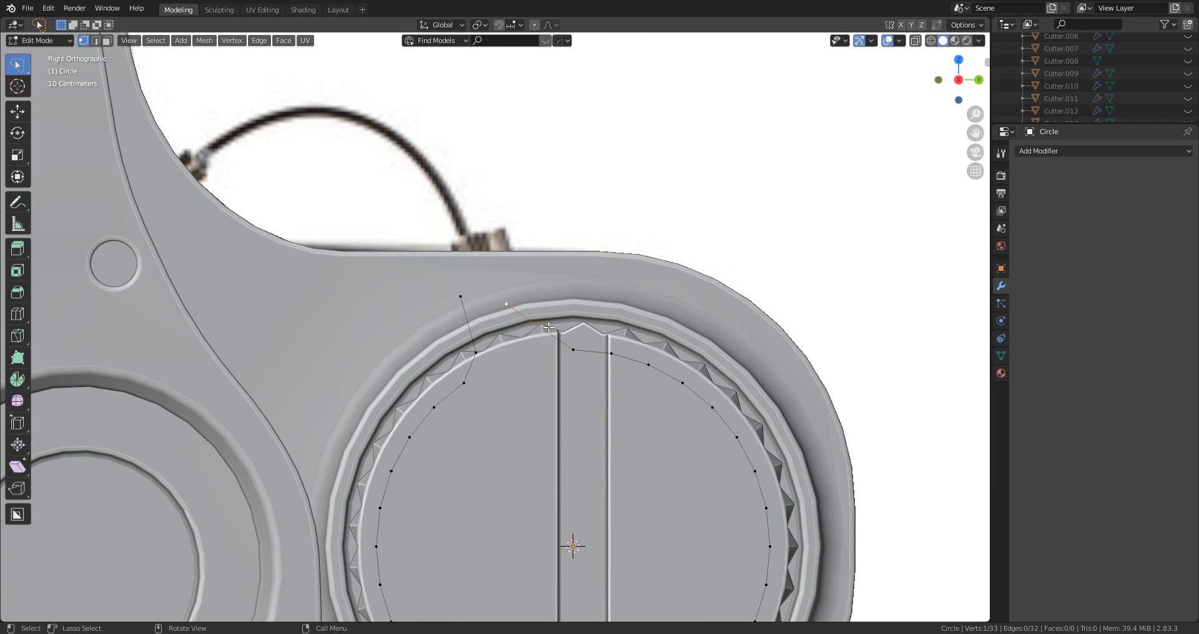
key(e)
click(584, 352)
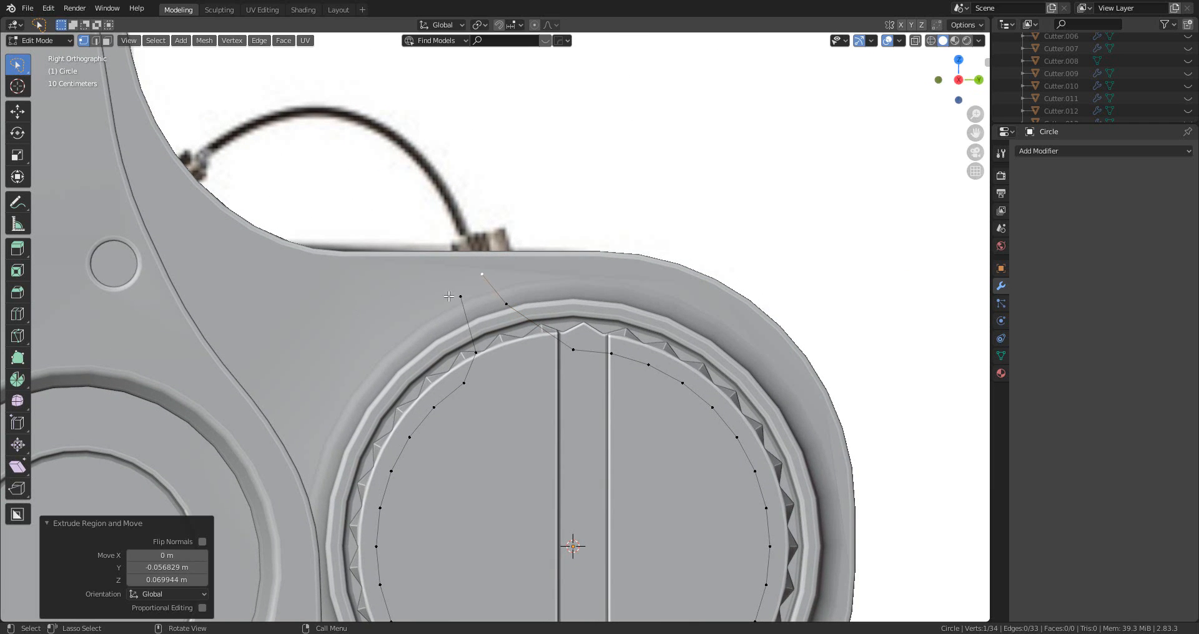
- Move the open end vertex nearer the small housing hole upward, about -0.003 m in Y and 0.020 m in Z
click(462, 298)
key(g)
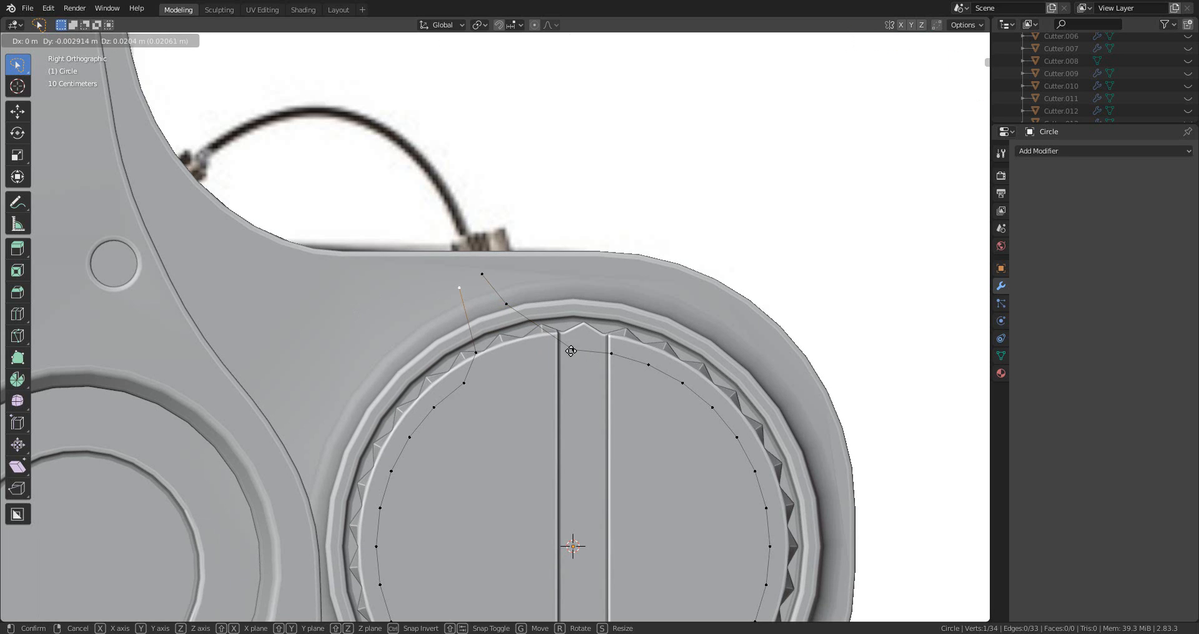
click(572, 351)
- Extrude that open end in four segments up past the housing edge and over, roughly following beneath the reference cable's arc
shift+middle_drag(512, 301, 629, 398)
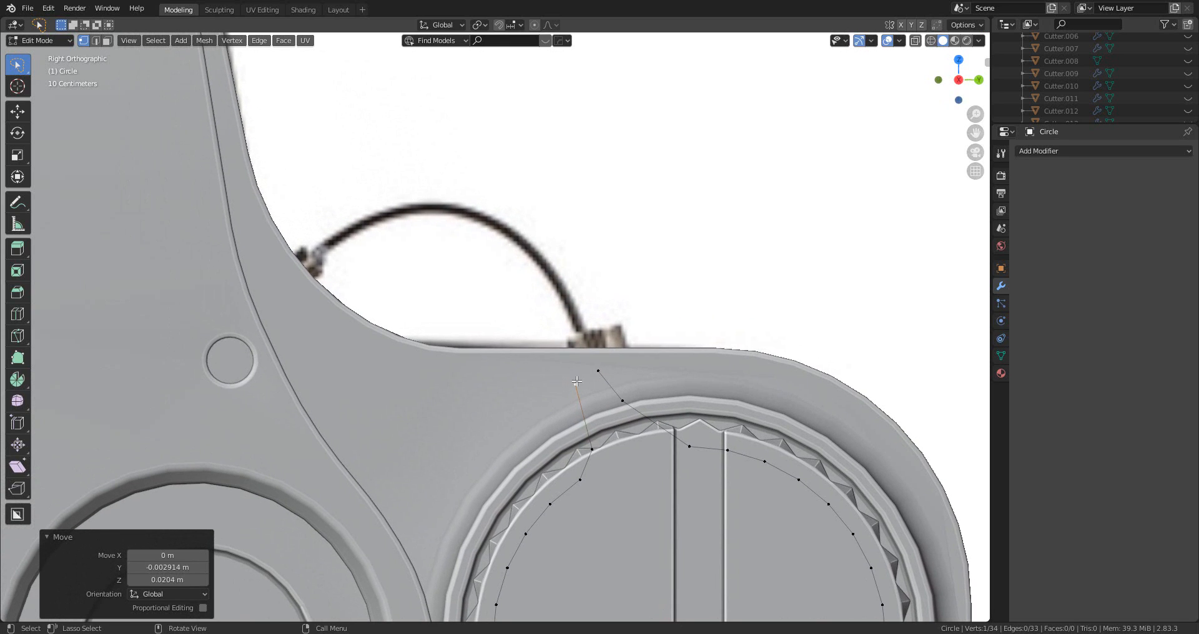
click(578, 385)
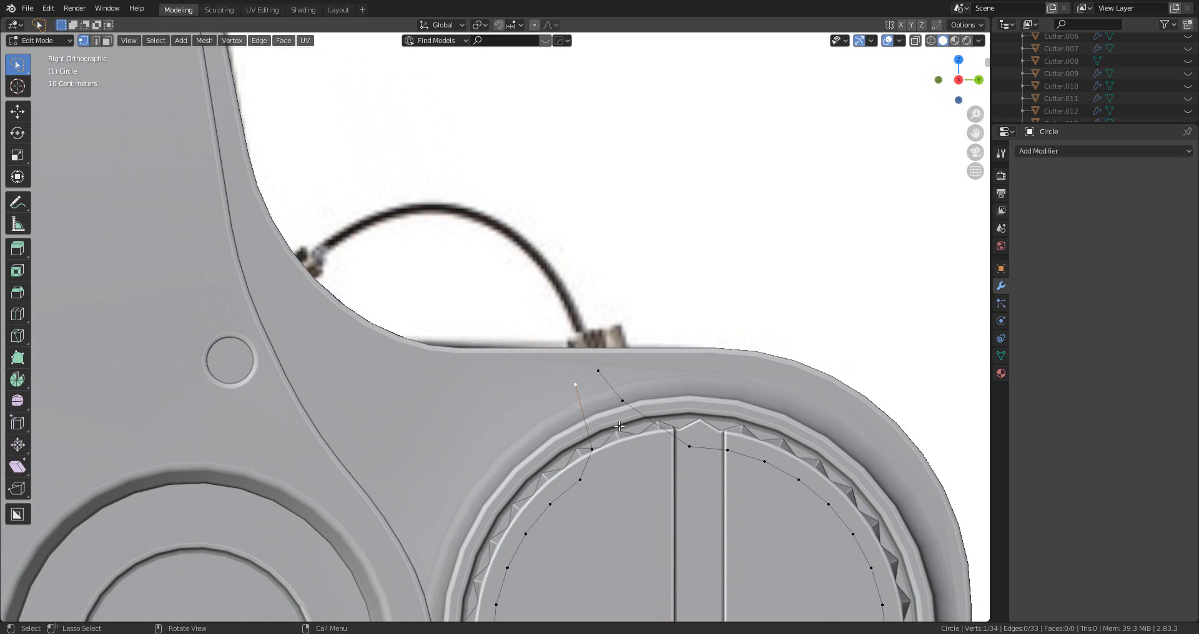
key(e)
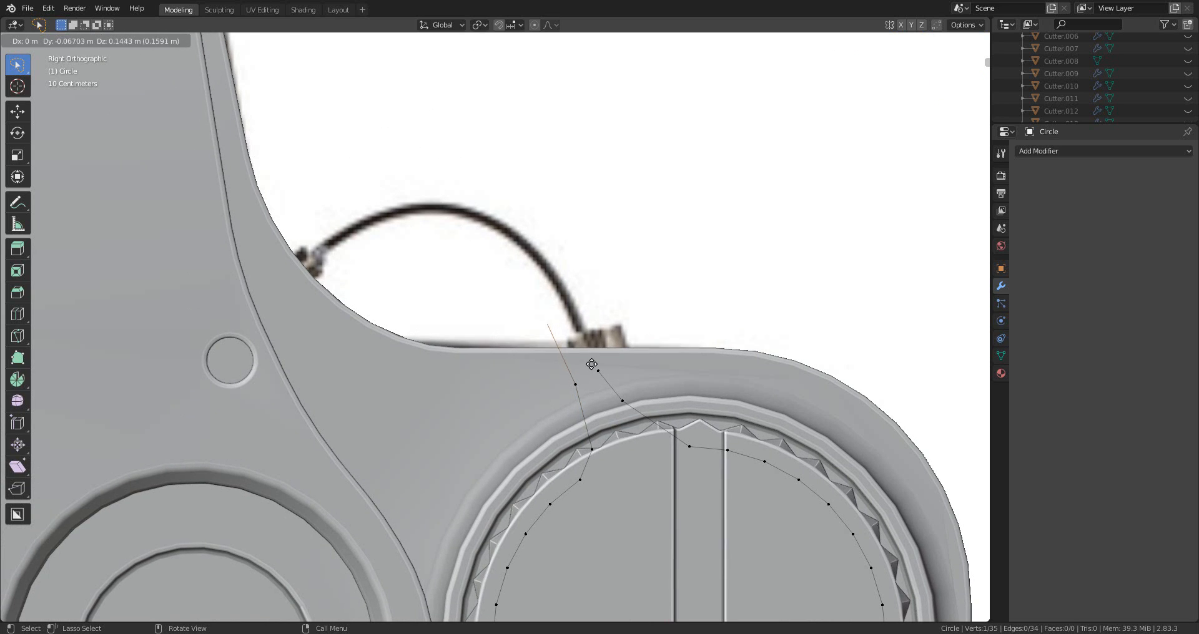
click(589, 363)
key(e)
click(552, 311)
key(e)
click(502, 285)
key(e)
click(418, 276)
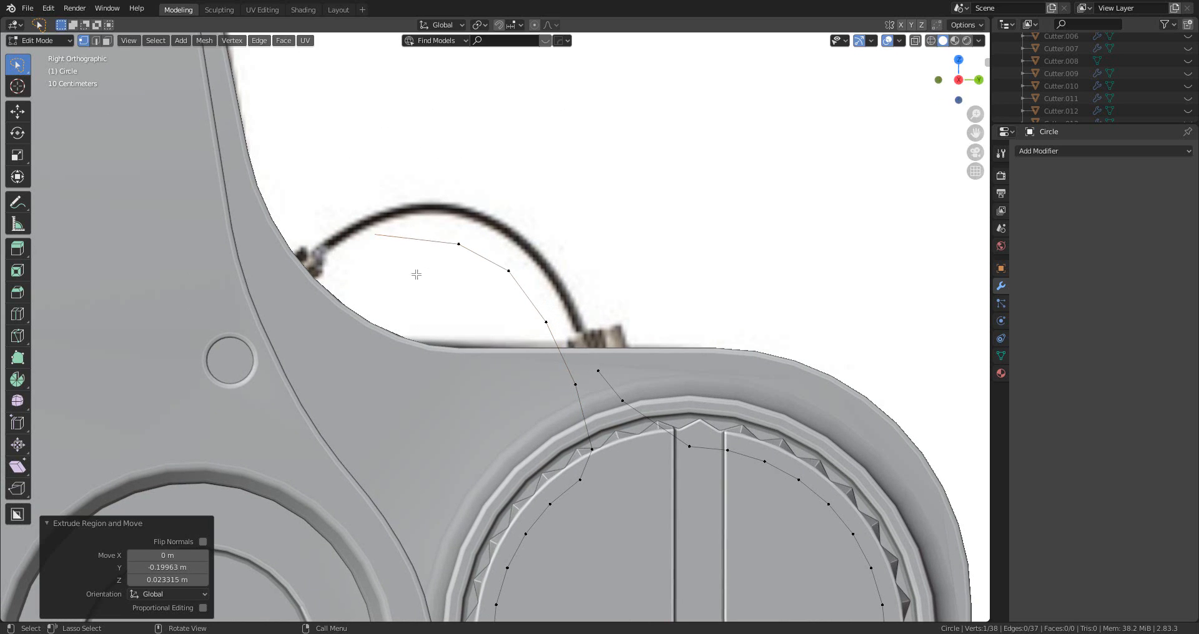
- Extrude the cable arc in three more segments curving down toward the small round hole, ending about -0.038 m in Y and -0.082 m in Z
key(e)
click(360, 289)
key(e)
click(315, 328)
key(e)
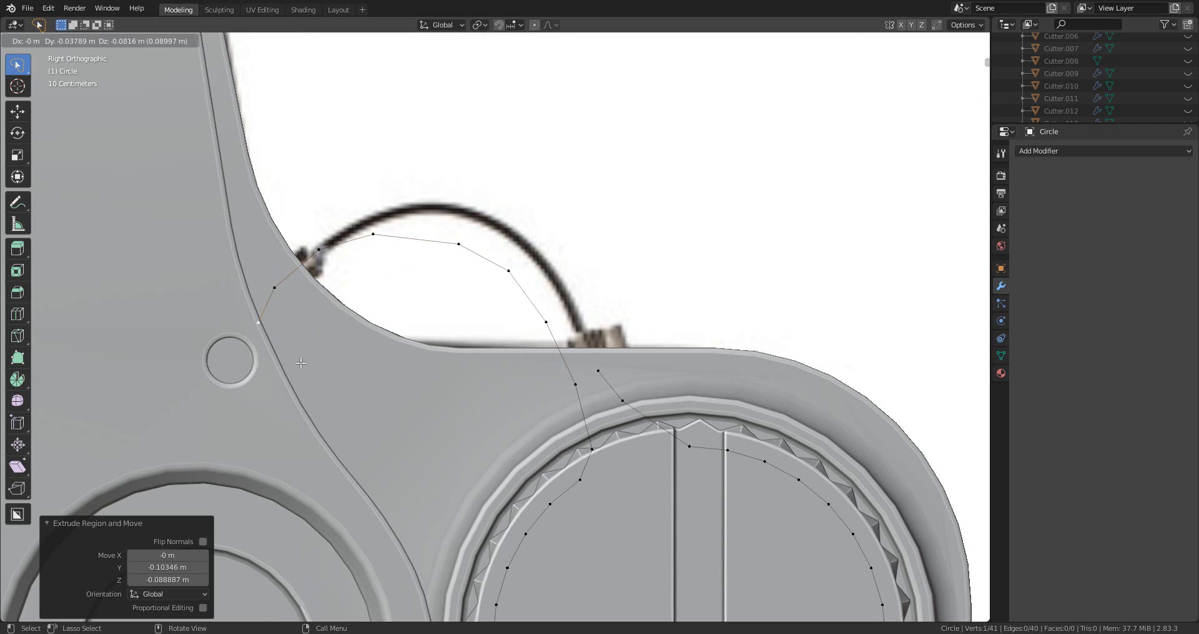
click(300, 363)
scroll(301, 364, down, 2)
middle_drag(303, 365, 405, 396)
scroll(369, 395, down, 2)
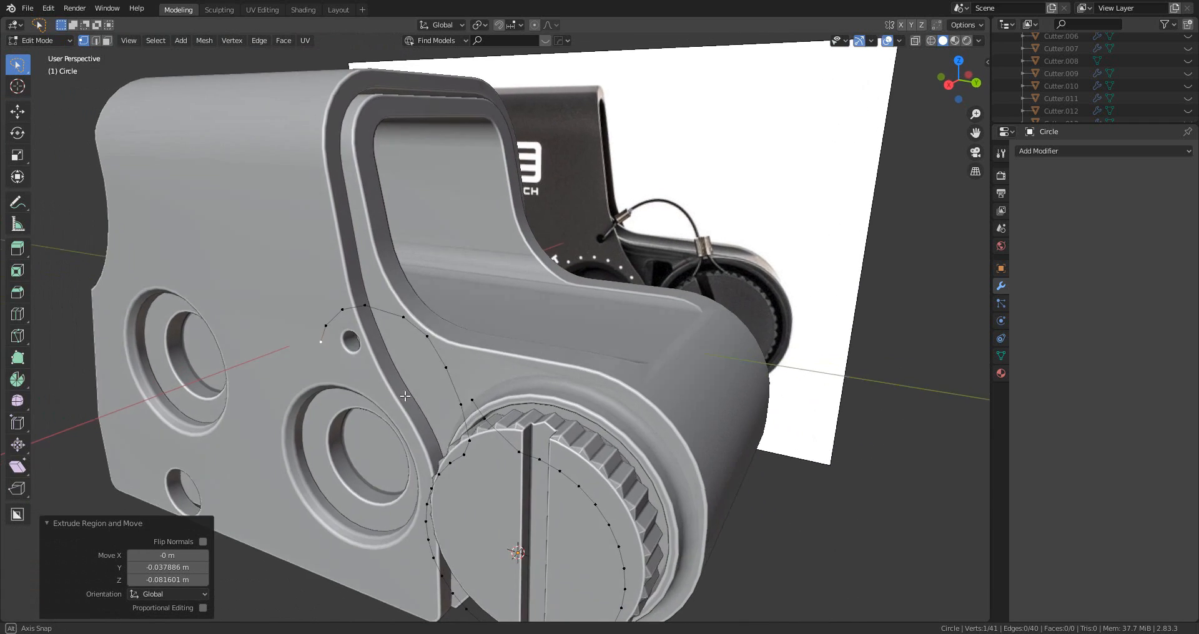
key(Tab)
scroll(405, 396, down, 4)
key(shift+a)
mouse_move(464, 389)
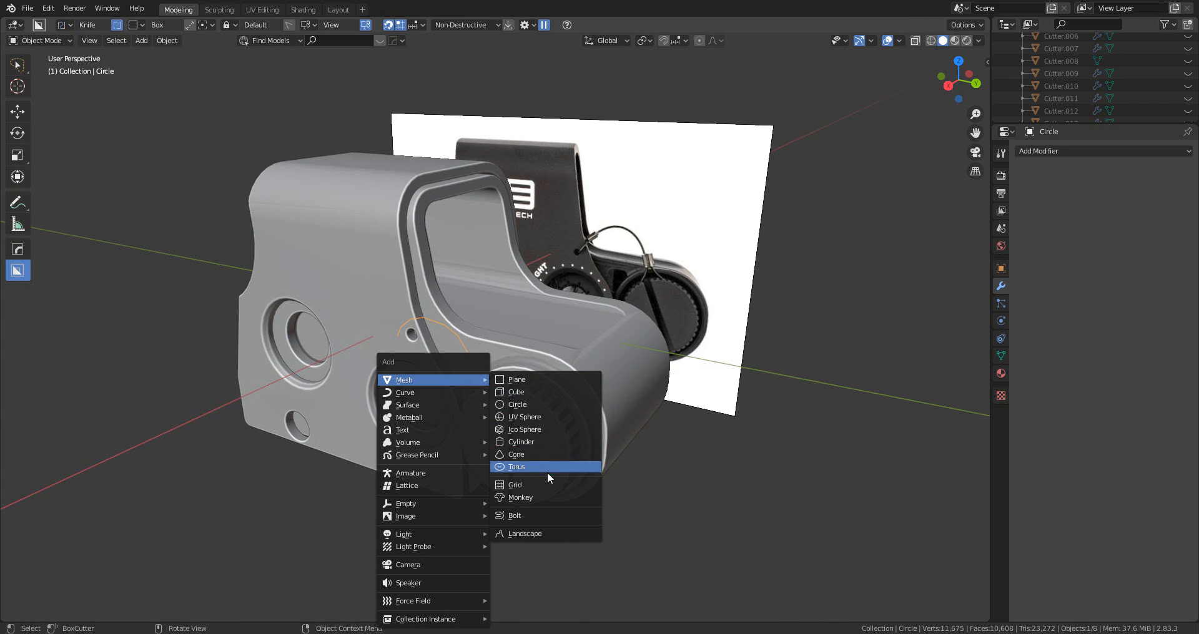
click(540, 404)
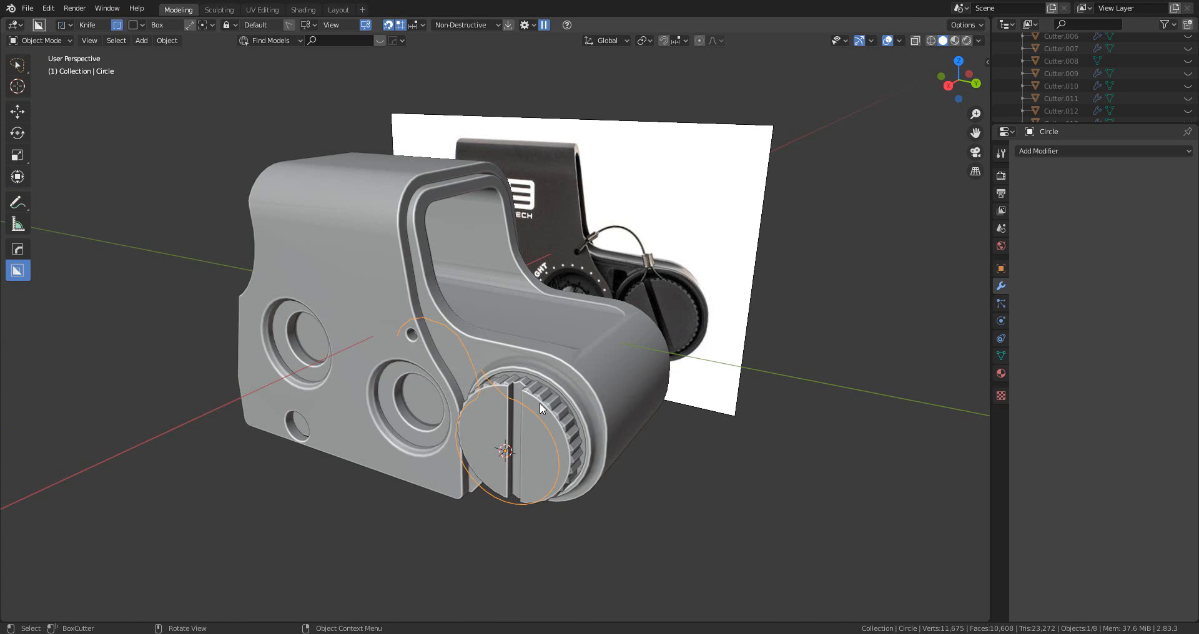
key(Tab)
- Add a 32-vertex circle with a 1 m radius inside the cable mesh and scale it to 0.348
key(shift+a)
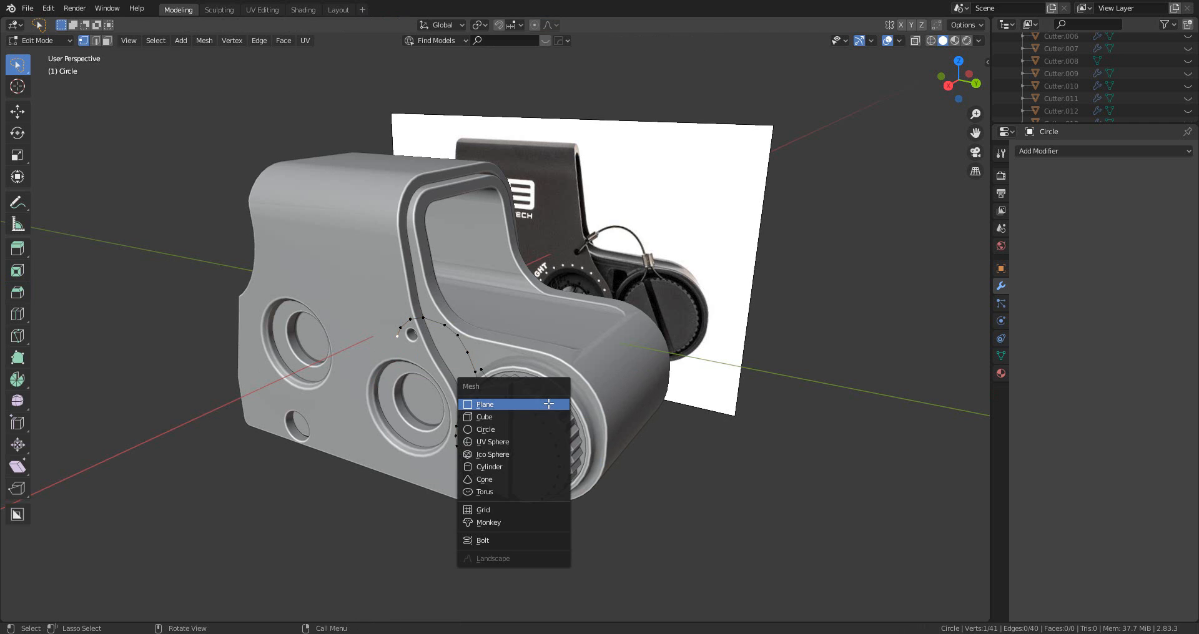
click(537, 427)
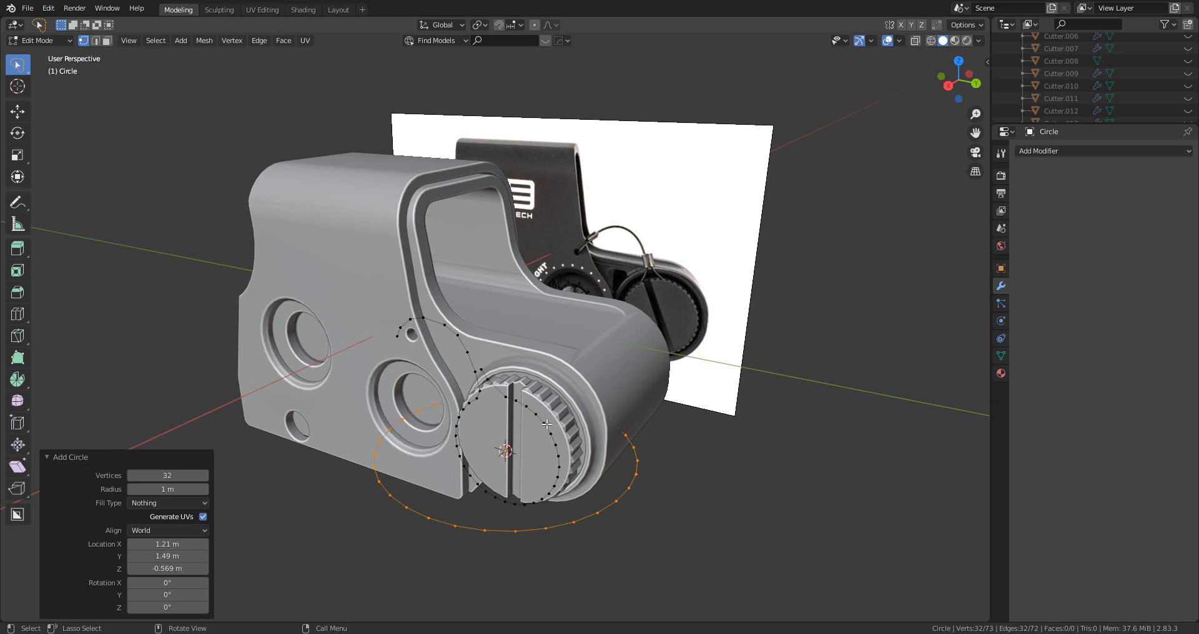
key(s)
click(603, 462)
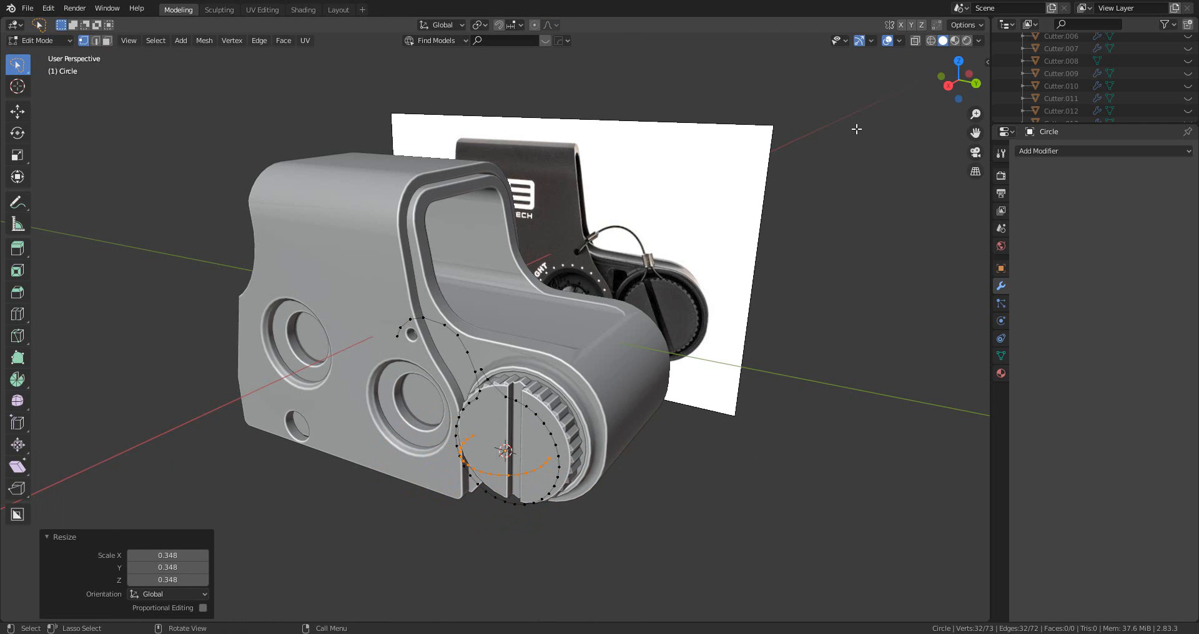
- In right orthographic view, move the new circle onto the small round hole and scale it to 0.246
click(961, 81)
scroll(799, 352, up, 2)
key(g)
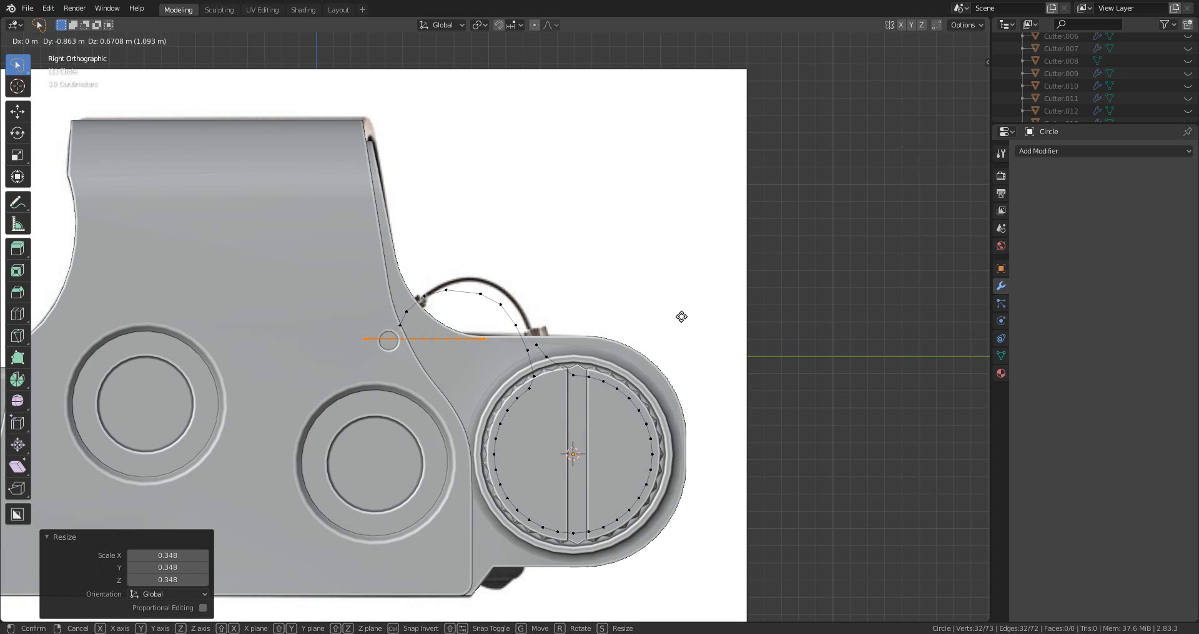
click(651, 316)
key(s)
click(489, 338)
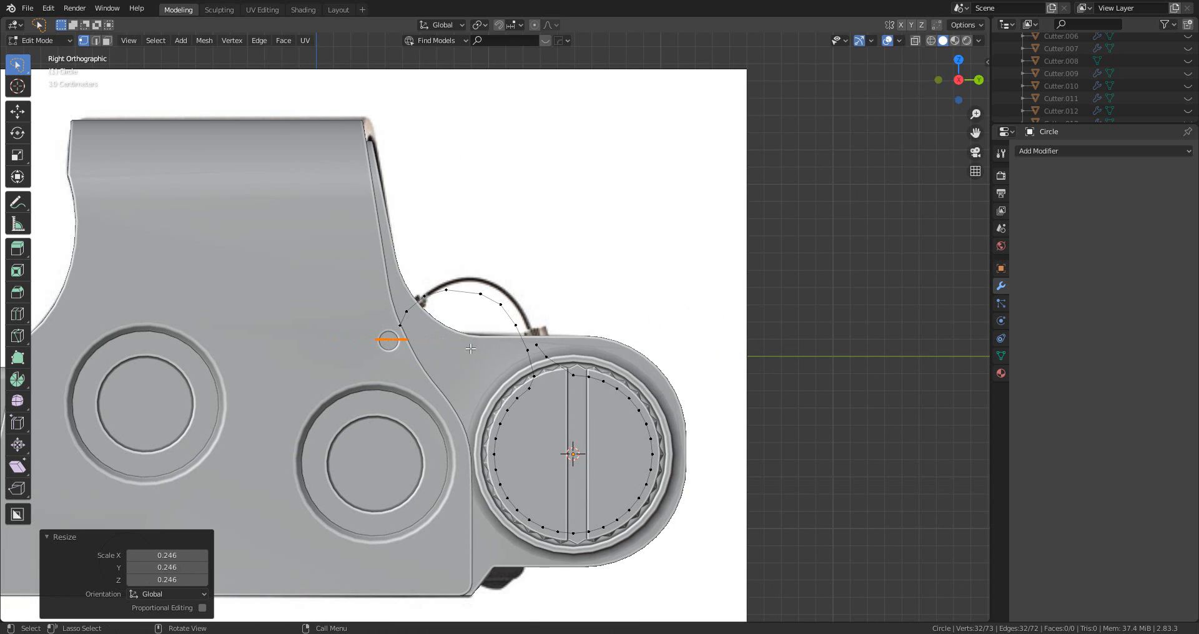
- Delete the last two vertices of the cable arc beside the small round hole
middle_drag(489, 338, 556, 372)
scroll(479, 392, up, 3)
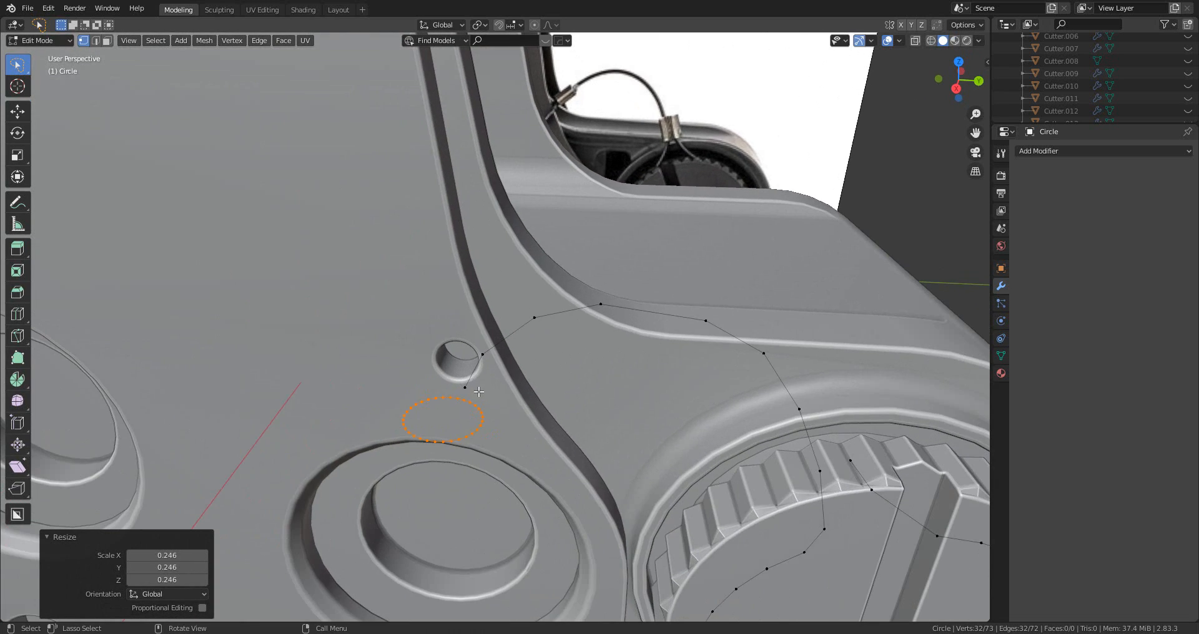
click(467, 386)
shift+click(483, 356)
key(x)
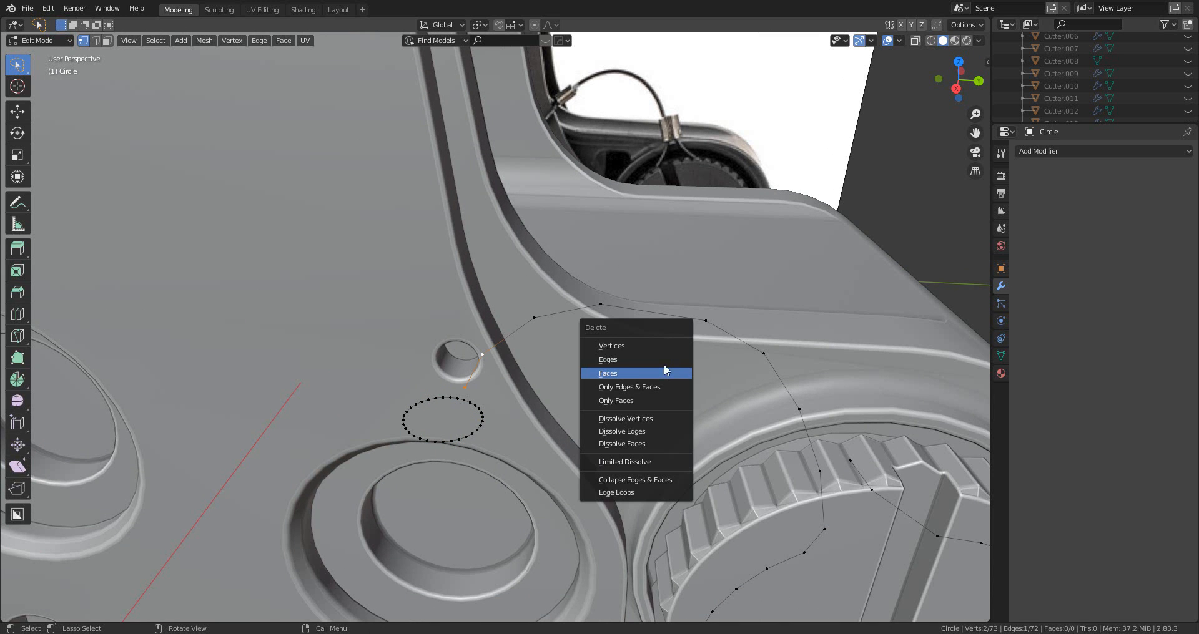
click(650, 348)
- Scale the small circle to 1.405, move it about 0.079 m in Y and 0.071 m in Z, and tilt it in right orthographic view
alt+click(465, 400)
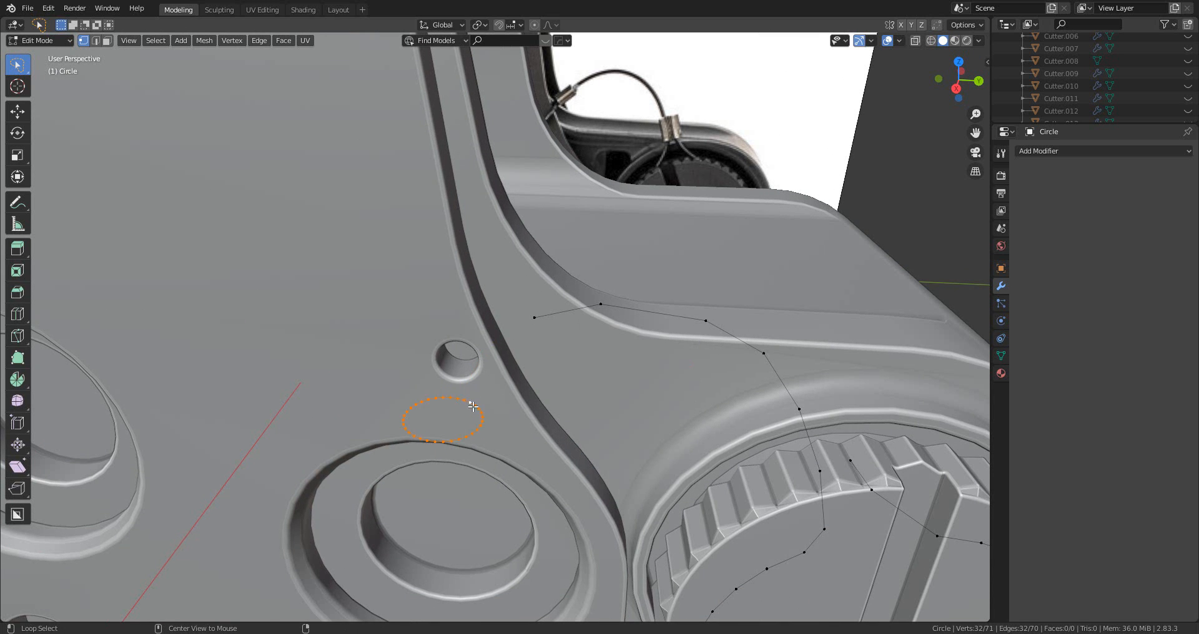
middle_drag(465, 400, 530, 399)
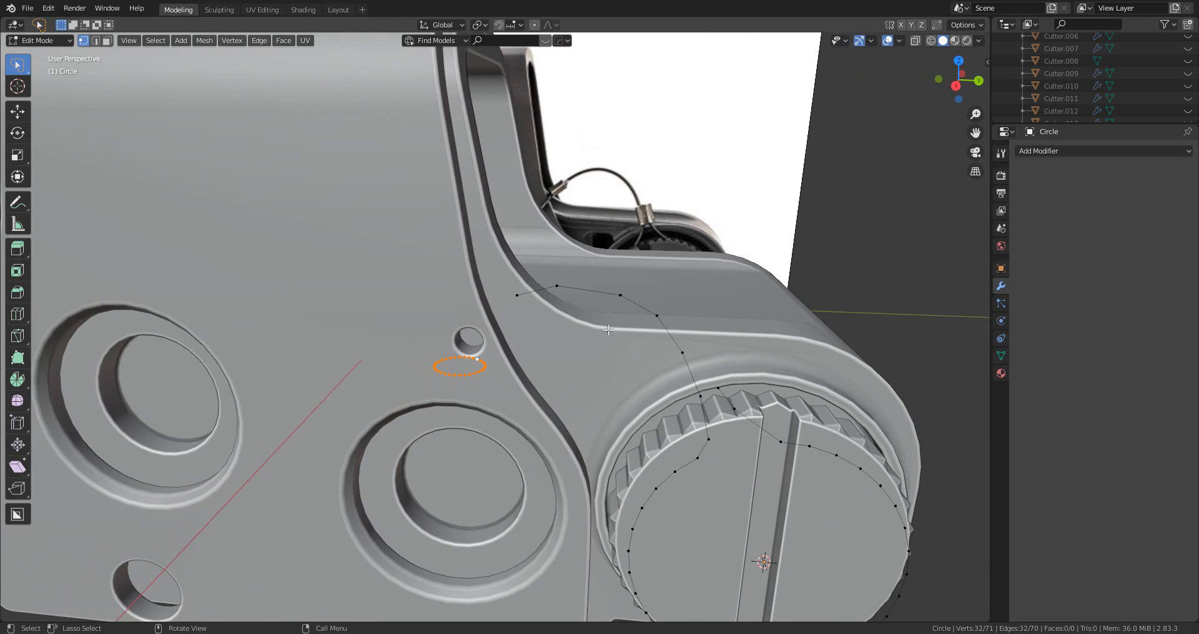
click(956, 85)
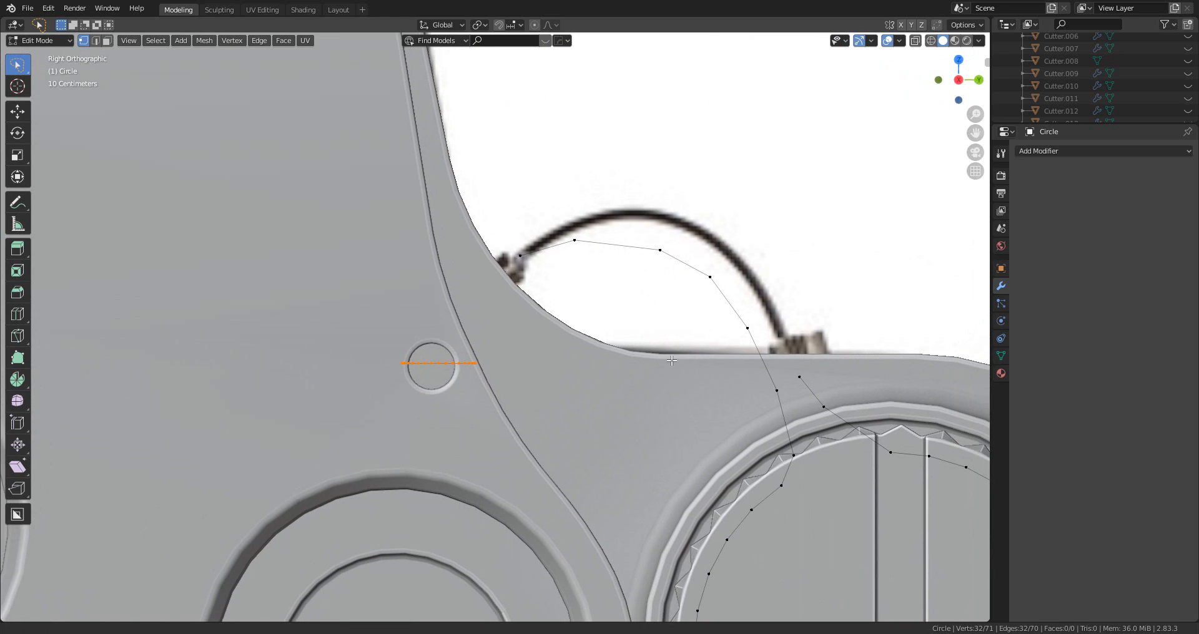
key(s)
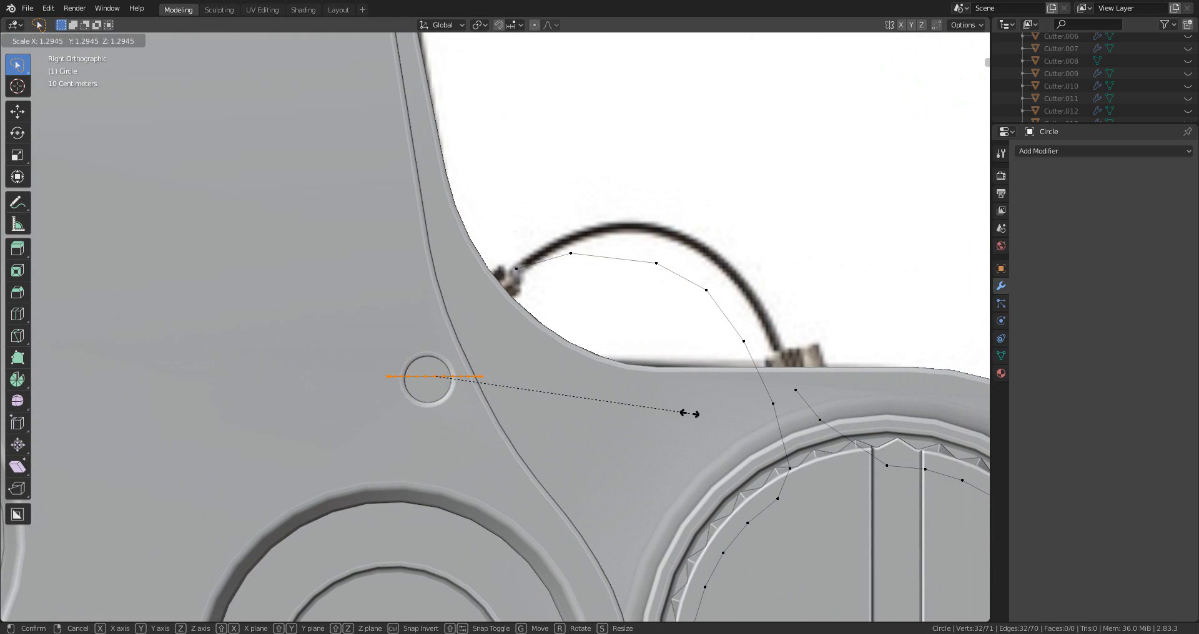
click(703, 423)
key(g)
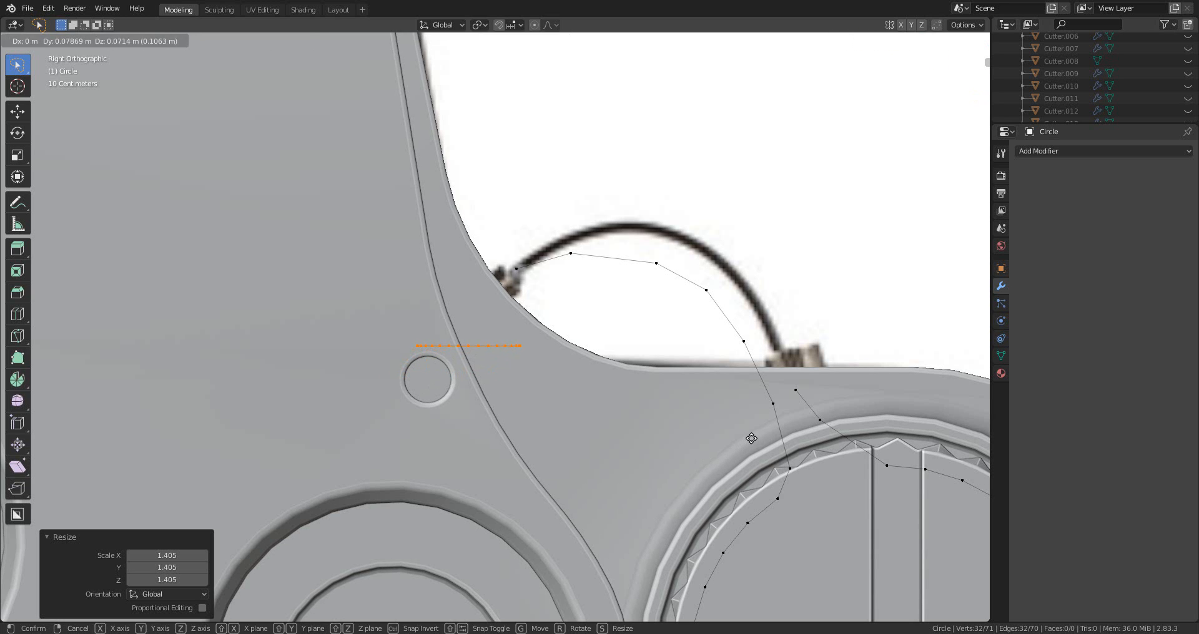
click(751, 439)
key(r)
click(669, 243)
- Open the small circle by deleting one vertex on its upper side facing the cable arc
middle_drag(669, 244, 580, 384)
click(579, 368)
key(x)
click(583, 386)
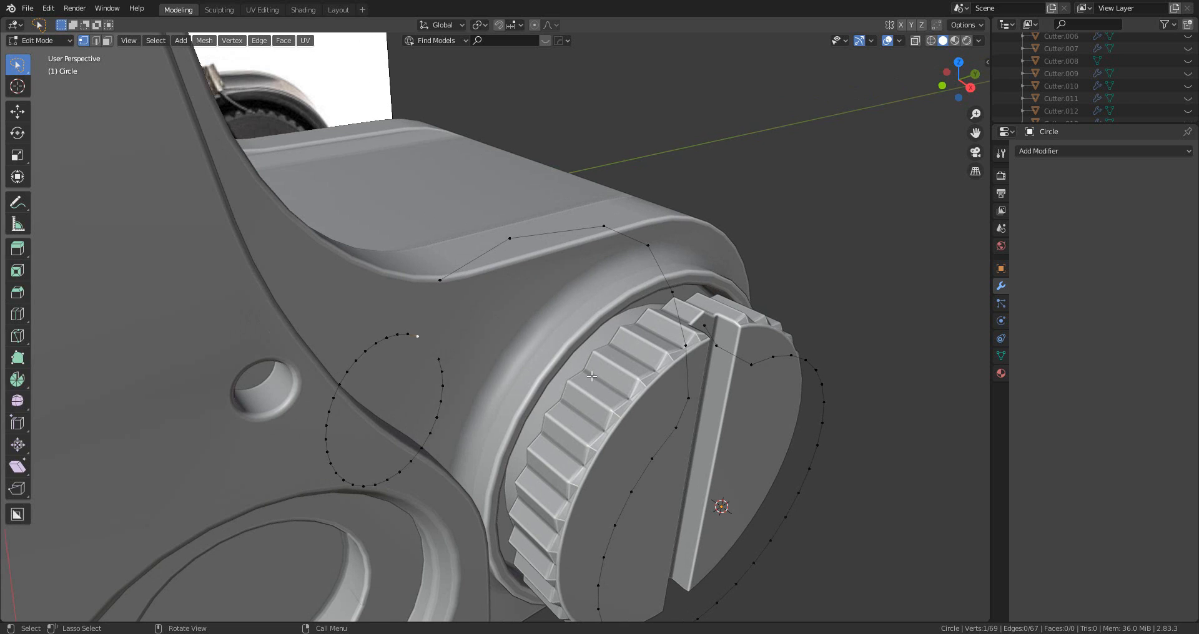
- Extrude one open end of the small circle about 0.080 m along Z, shift it along Y, and merge it into the cable arc's end
key(e)
key(z)
click(609, 331)
key(g)
key(y)
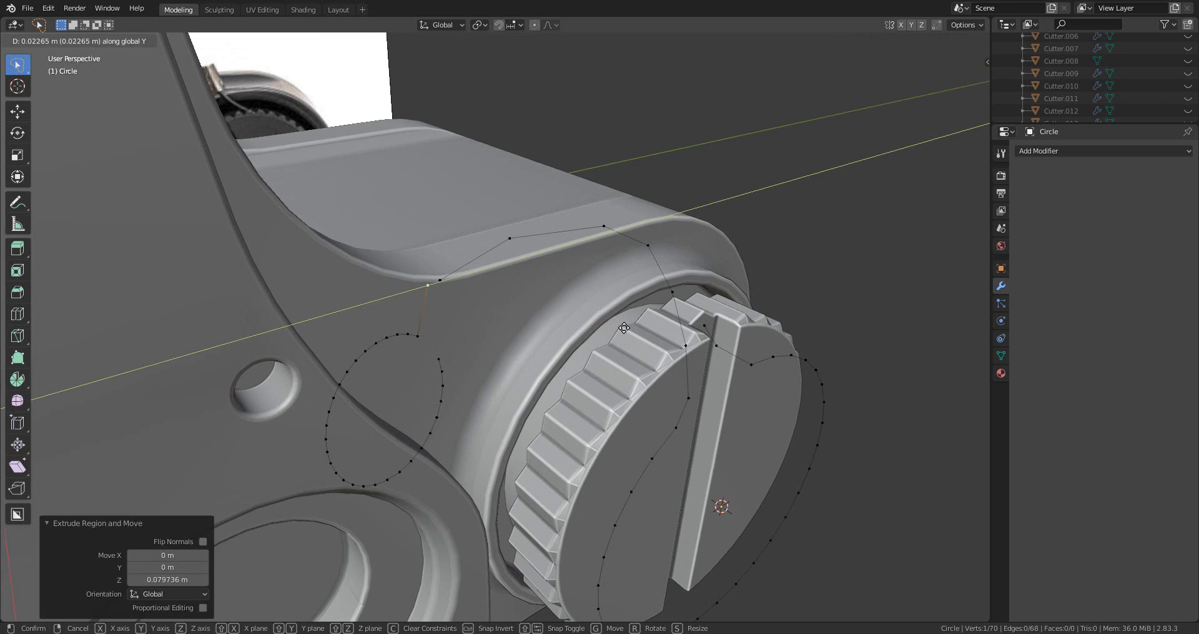
click(630, 327)
shift+click(441, 281)
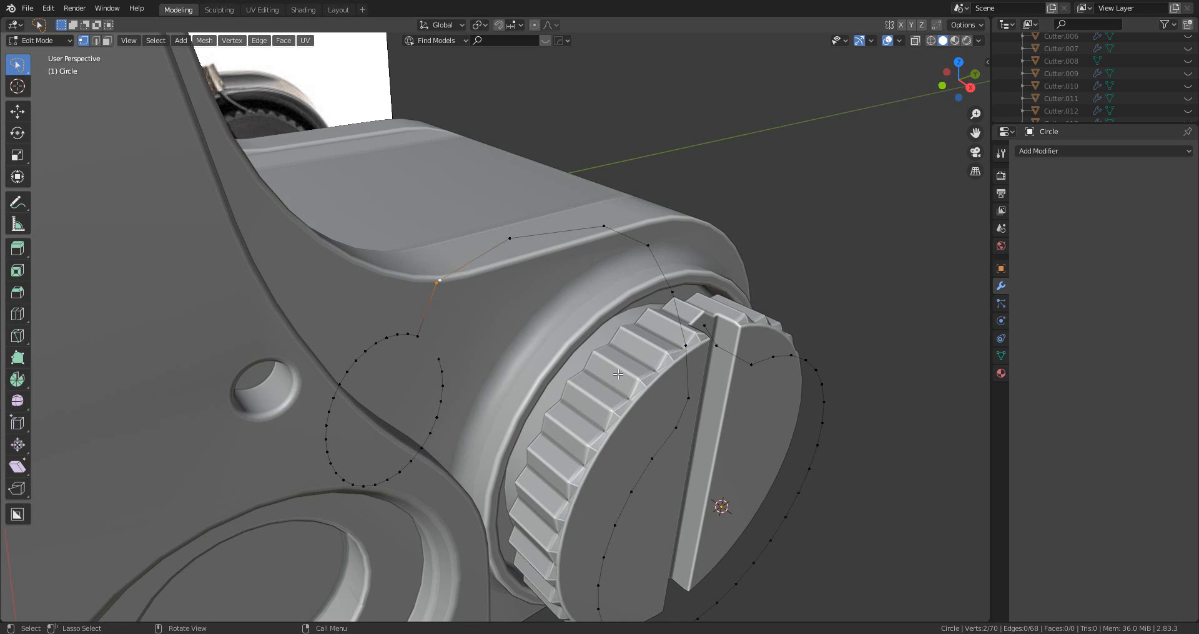
key(m)
click(618, 374)
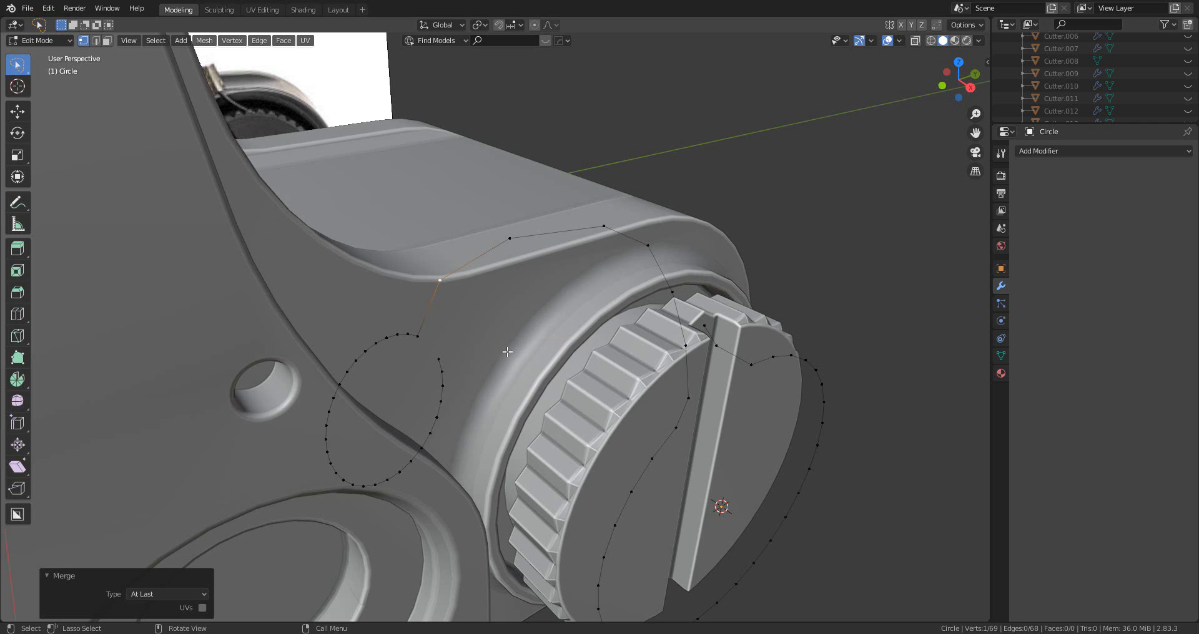
- Extrude the small circle's other open end in two segments up beside the cable arc, adjusting the tip about -0.008 m along Y
click(439, 359)
middle_drag(502, 391, 664, 419)
key(e)
click(656, 334)
key(e)
click(655, 292)
key(g)
key(y)
click(622, 349)
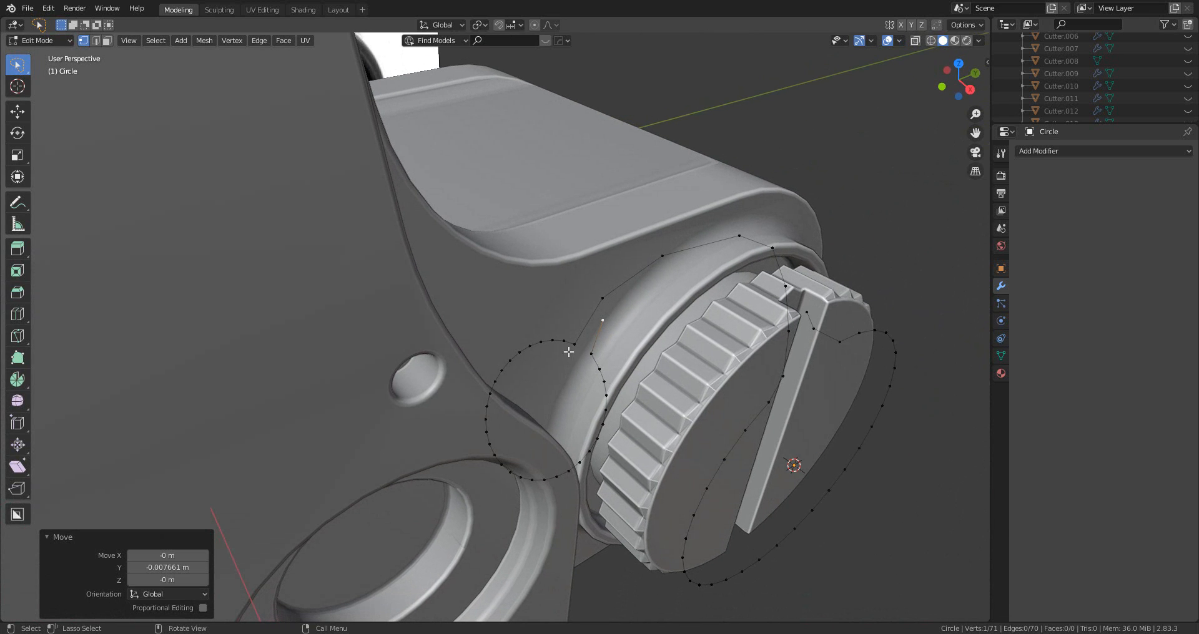
- Dissolve the closely spaced vertices along the small loop on both sides, just beyond its two necks
ctrl+click(521, 353)
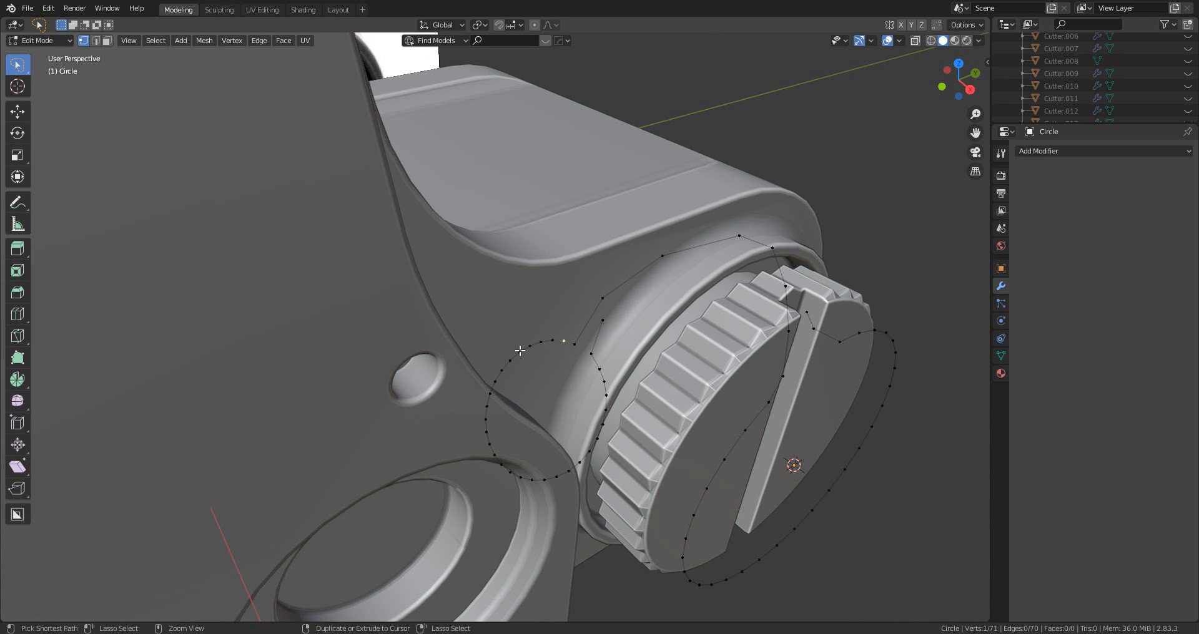
key(x)
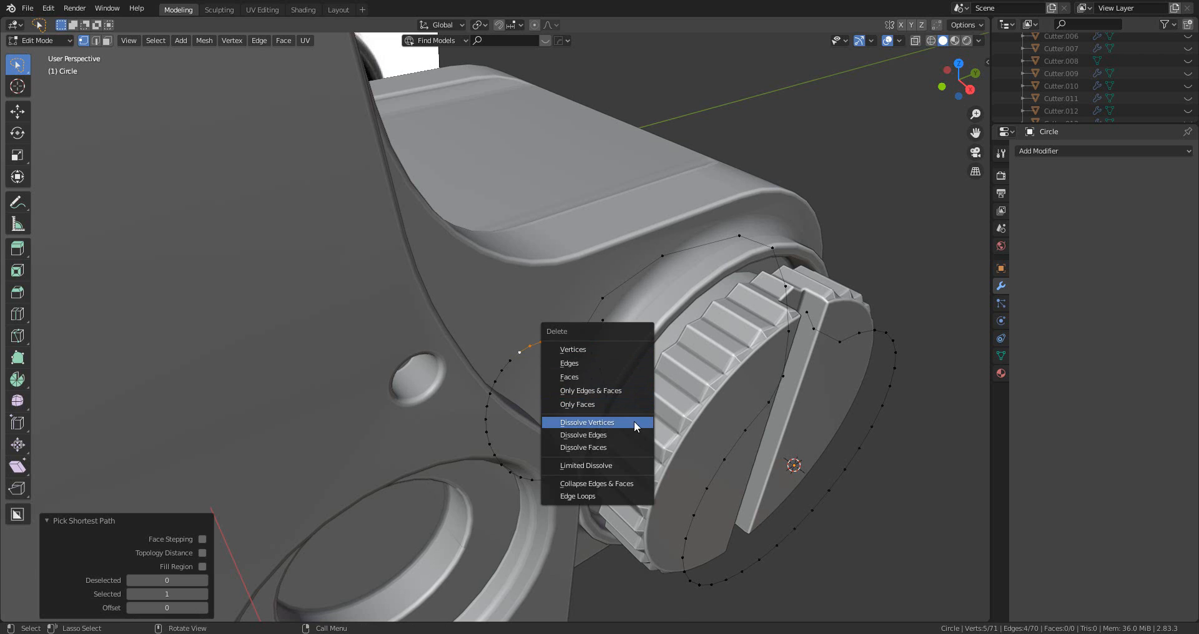
click(635, 422)
click(601, 368)
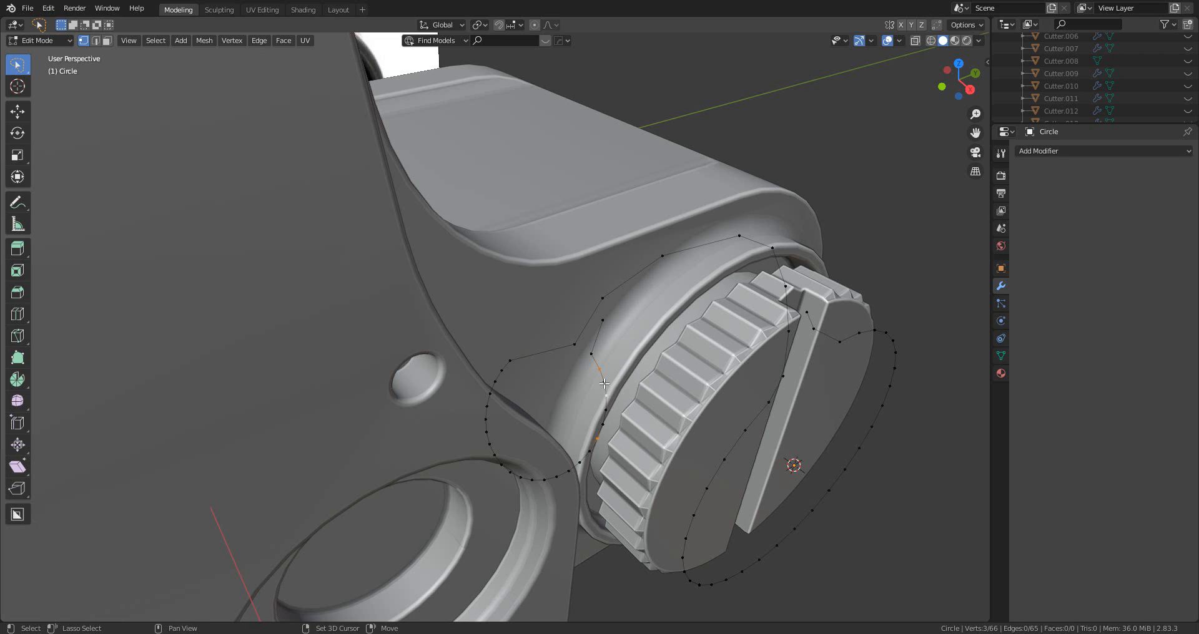
key(x)
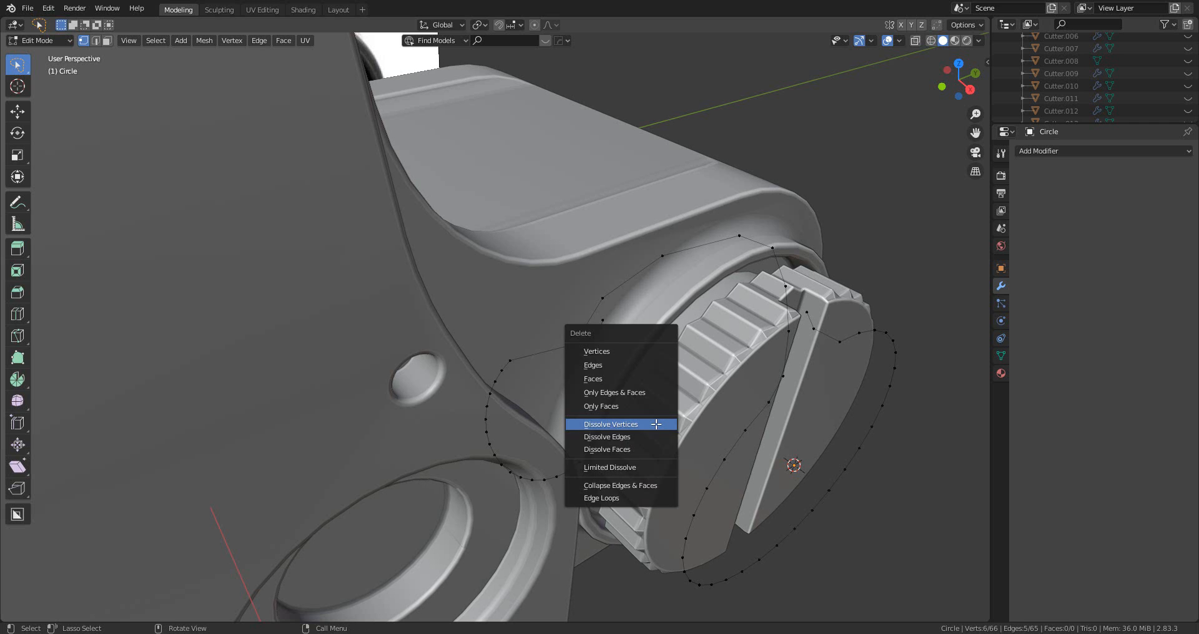
click(611, 423)
- Dissolve alternating vertices around the remaining rounded part of the small loop
middle_drag(611, 423, 657, 400)
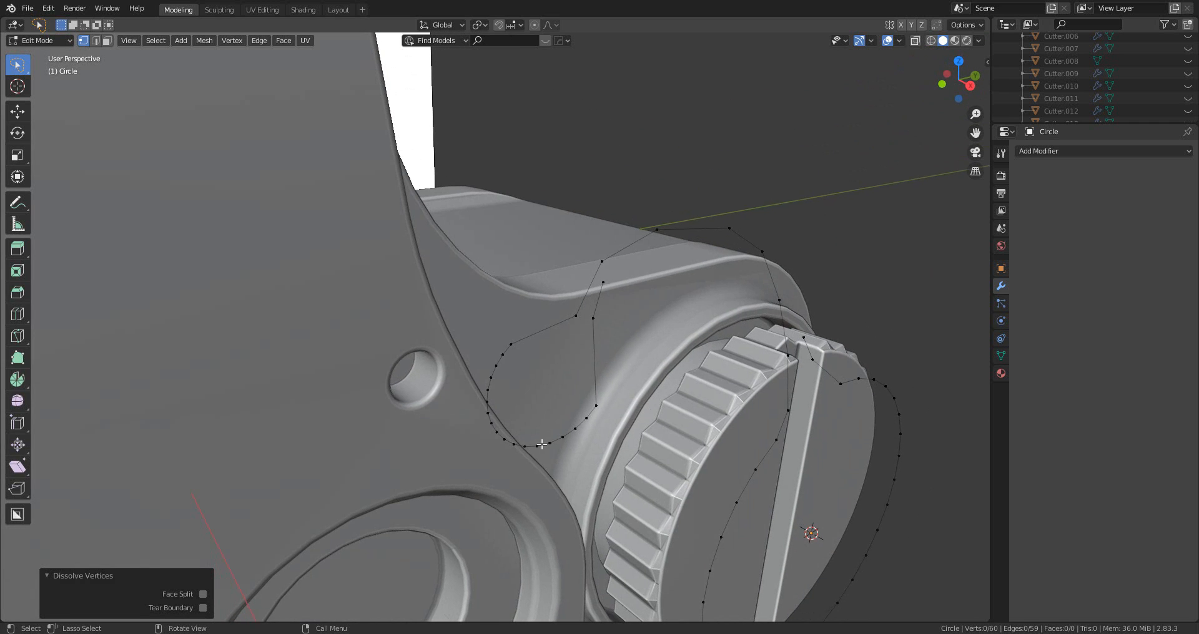
click(575, 430)
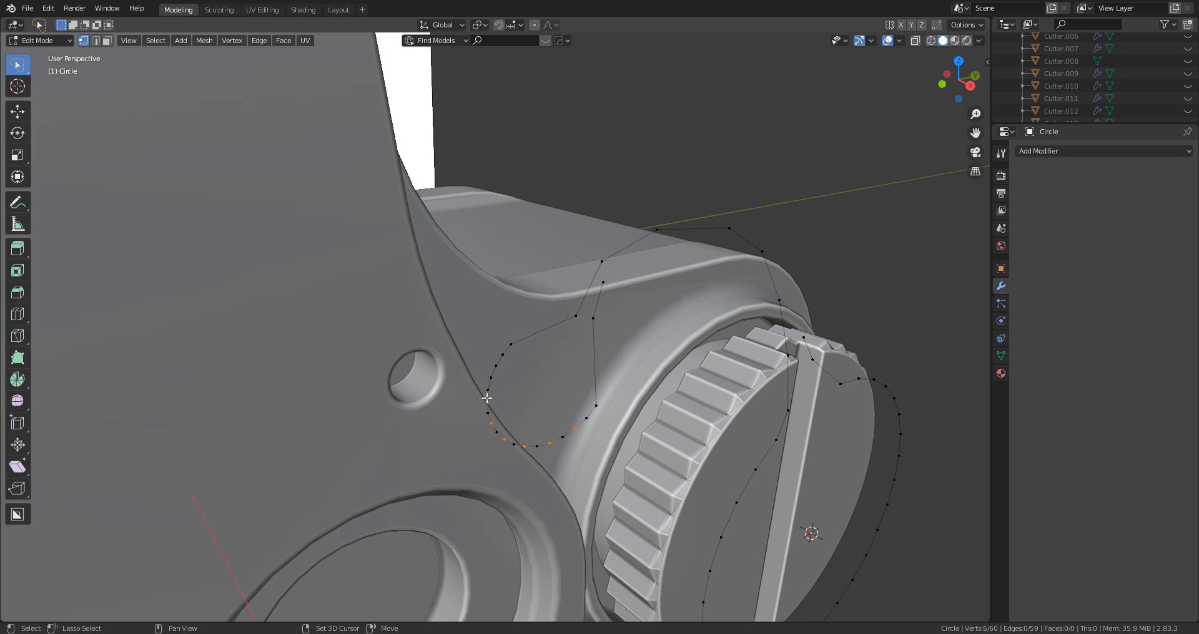
key(x)
click(594, 369)
- Narrow the small loop's rounded part by scaling it along X
mouse_move(594, 369)
middle_down()
mouse_move(624, 420)
mouse_move(631, 401)
mouse_move(614, 375)
middle_up()
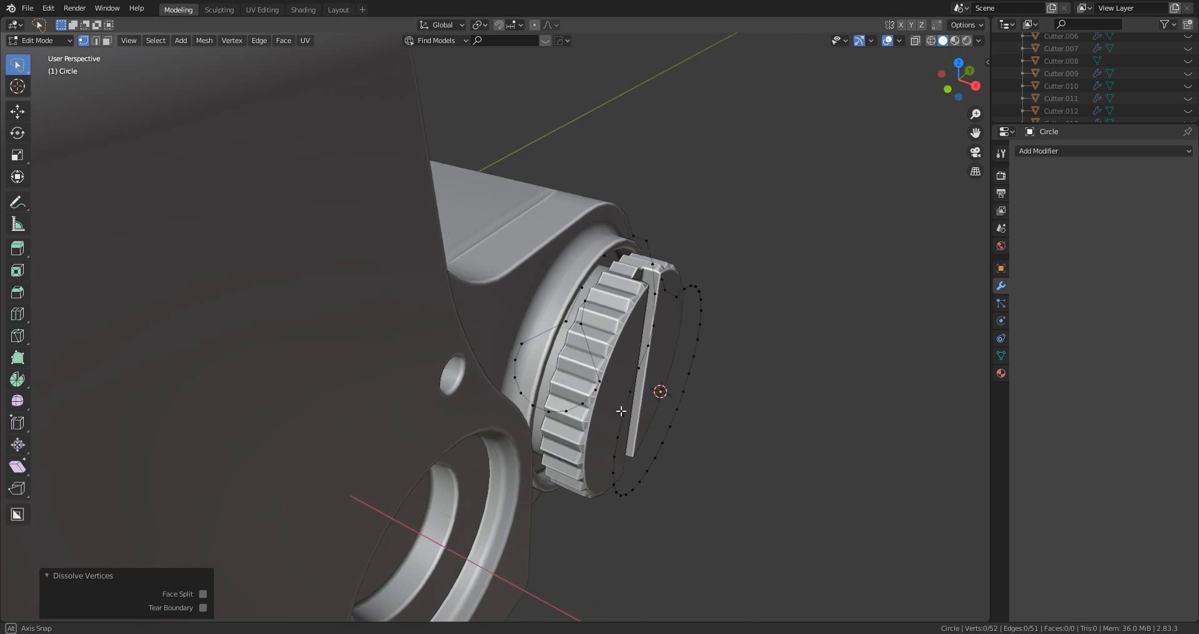
scroll(624, 419, up, 2)
key(a)
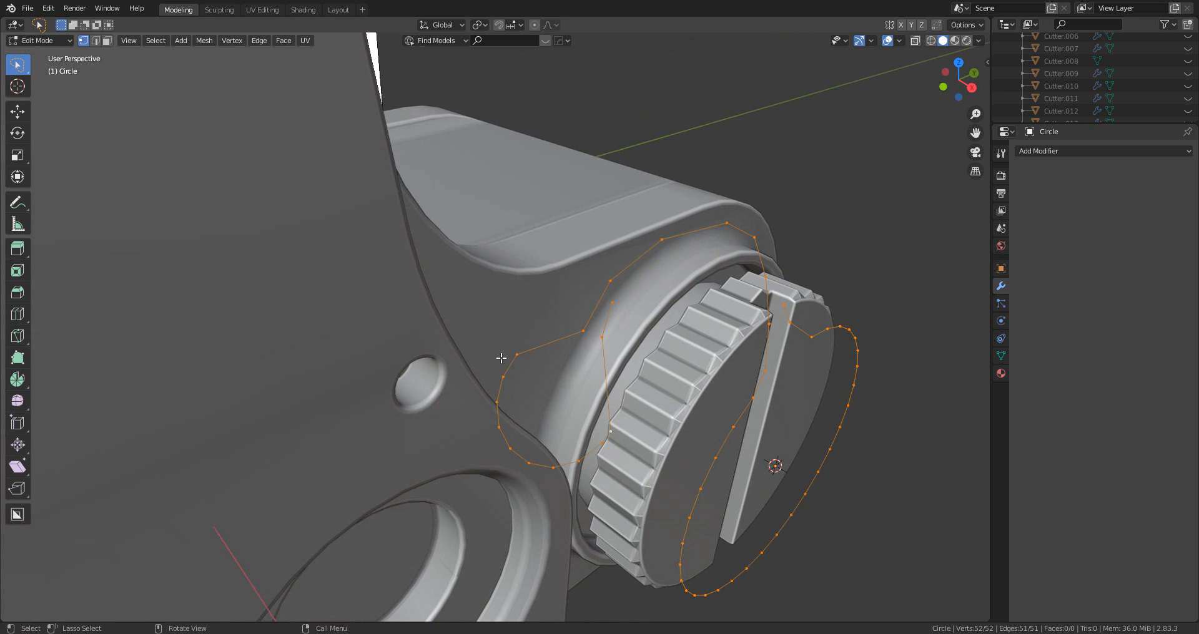
click(517, 354)
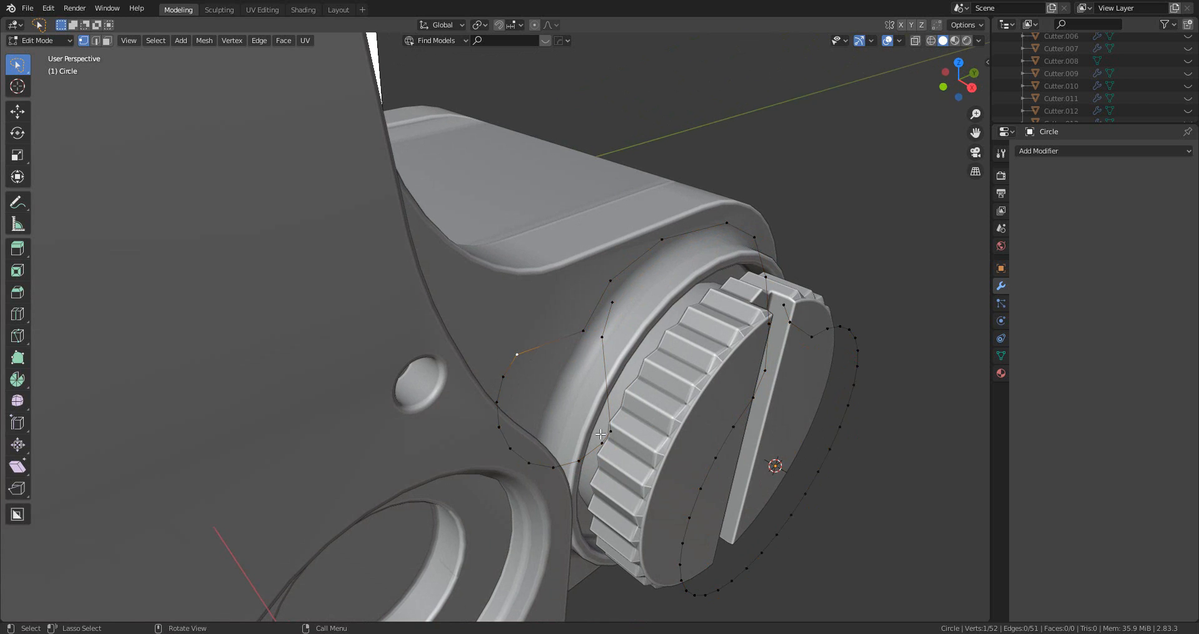
ctrl+click(610, 430)
key(s)
key(x)
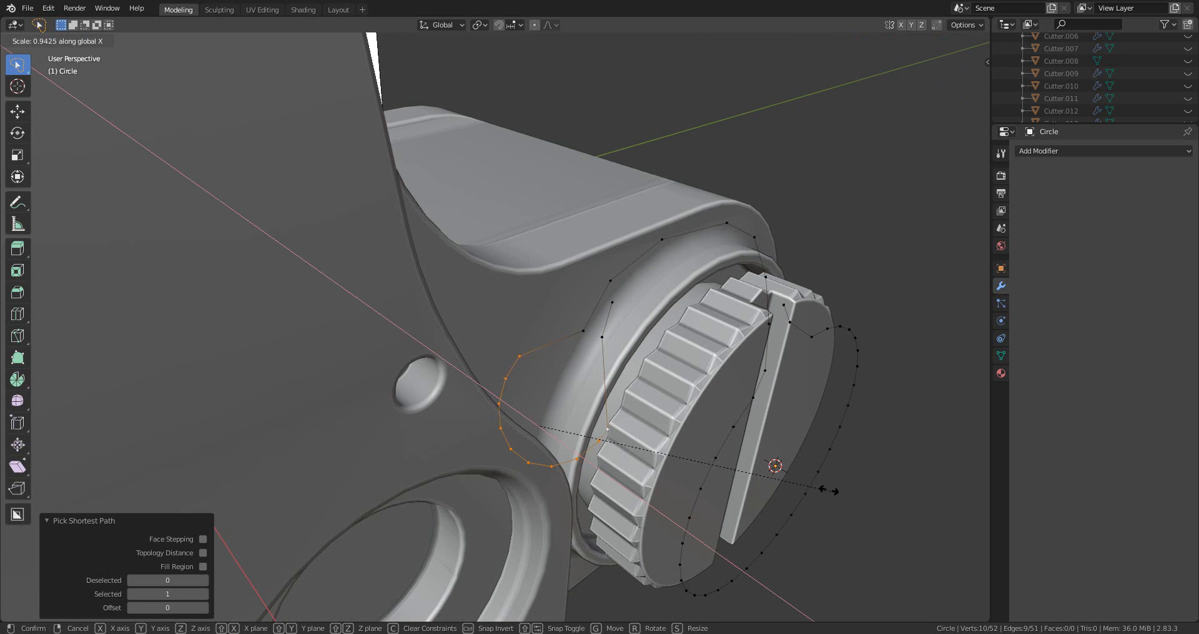
click(735, 448)
- Move the whole cable outline about -0.294 m along X, in towards the housing
scroll(736, 445, down, 2)
middle_drag(758, 432, 586, 432)
scroll(710, 454, down, 1)
key(Tab)
scroll(710, 449, down, 1)
key(g)
key(x)
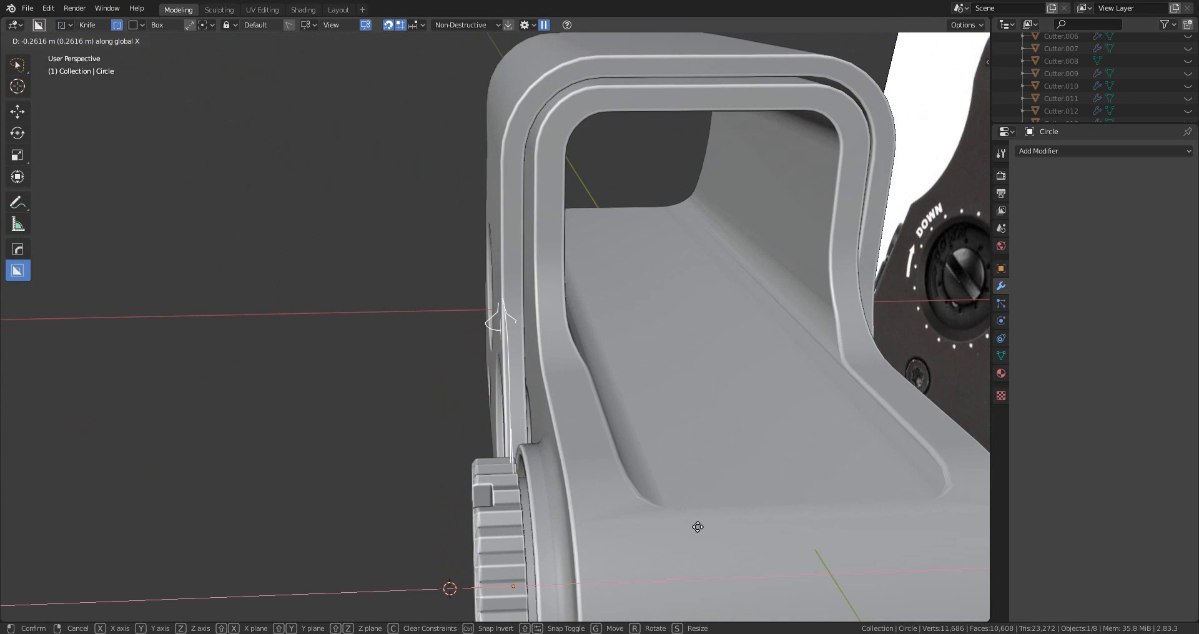
click(706, 532)
- Shift the small loop's rounded part along X so that it passes into the small hole in the housing
middle_drag(613, 498, 746, 581)
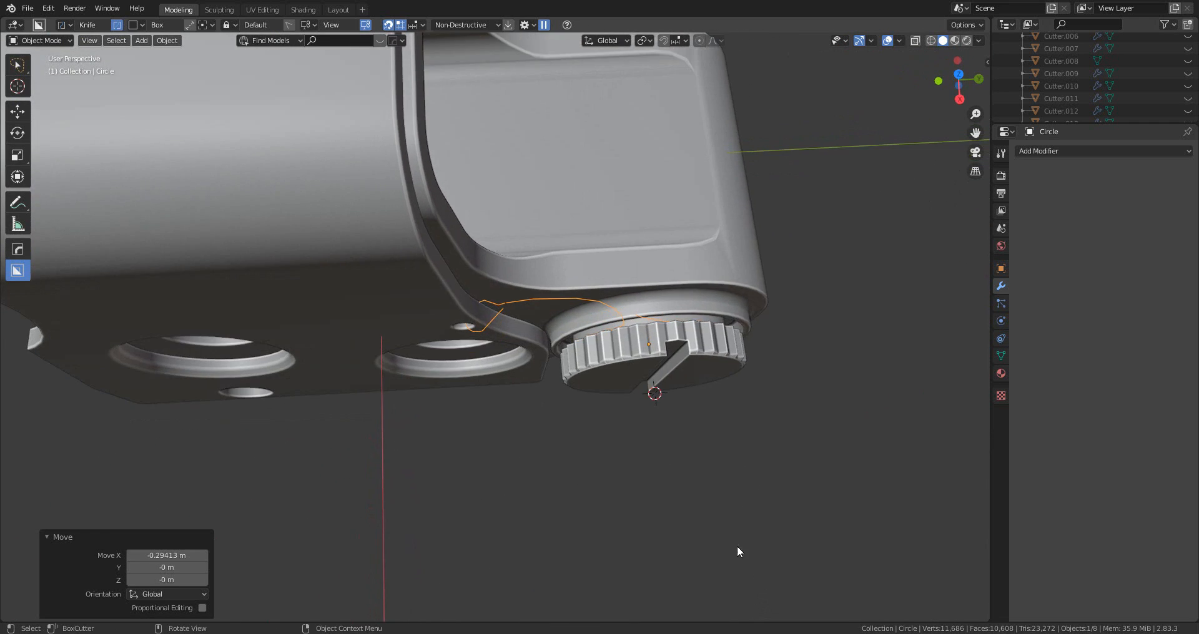
scroll(737, 547, up, 3)
key(Tab)
middle_drag(484, 340, 493, 366)
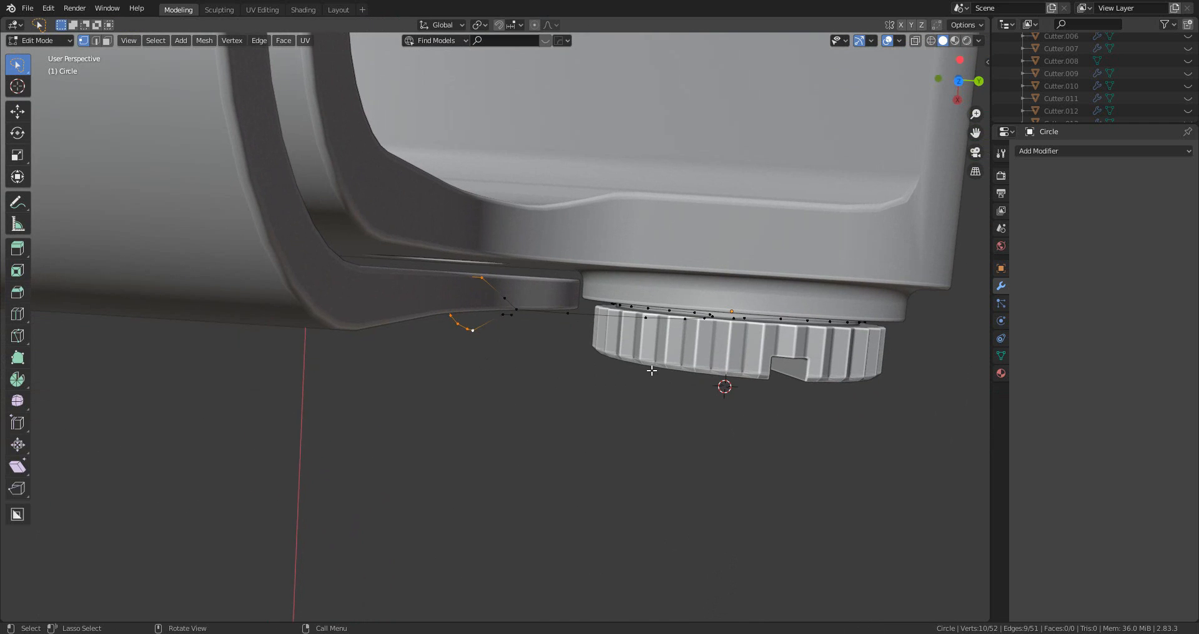
key(g)
key(y)
key(x)
click(654, 360)
middle_drag(652, 359, 546, 292)
key(Tab)
- Apply the cable outline's scale and convert the mesh to a curve
middle_drag(608, 337, 517, 317)
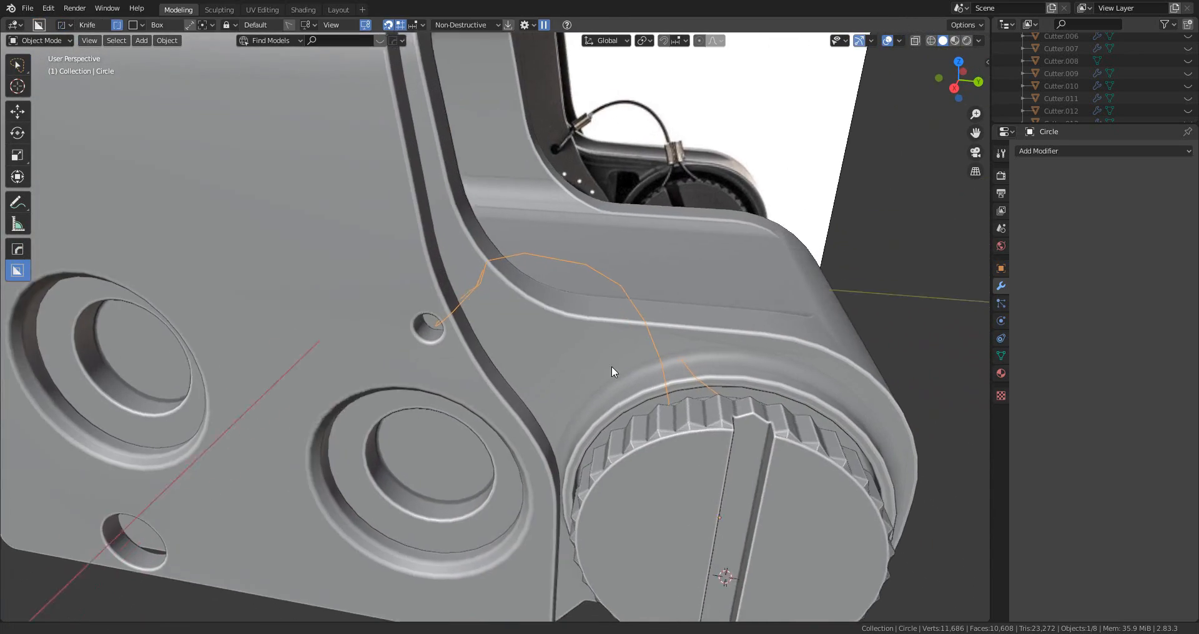
shift+middle_drag(612, 365, 510, 319)
click(1002, 355)
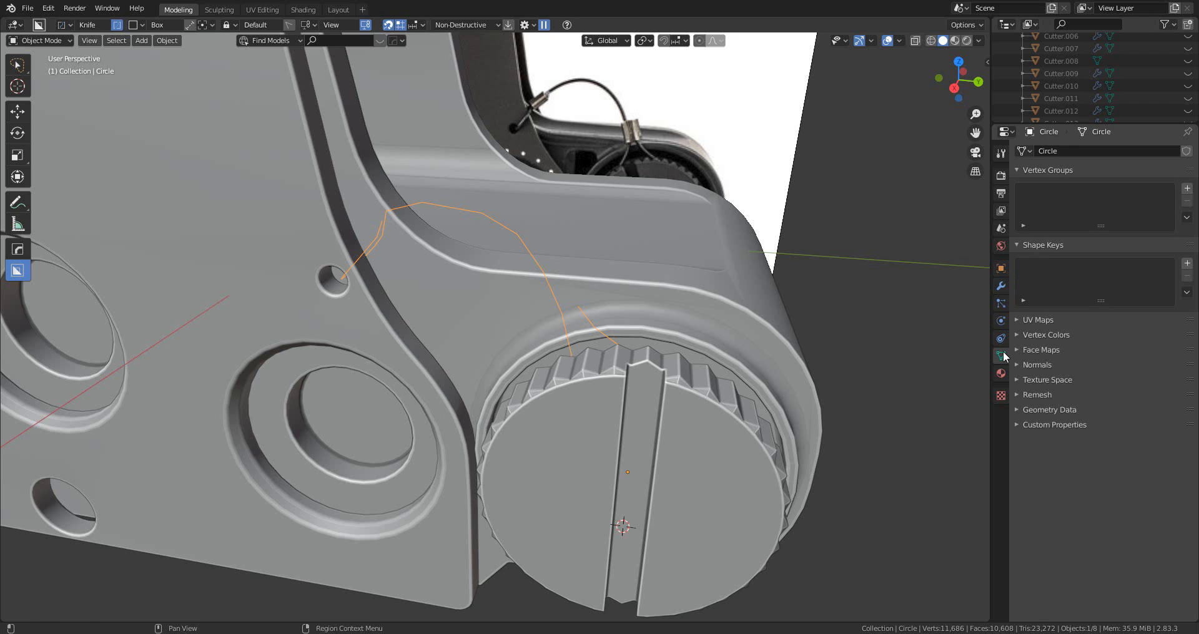
key(ctrl+a)
click(575, 298)
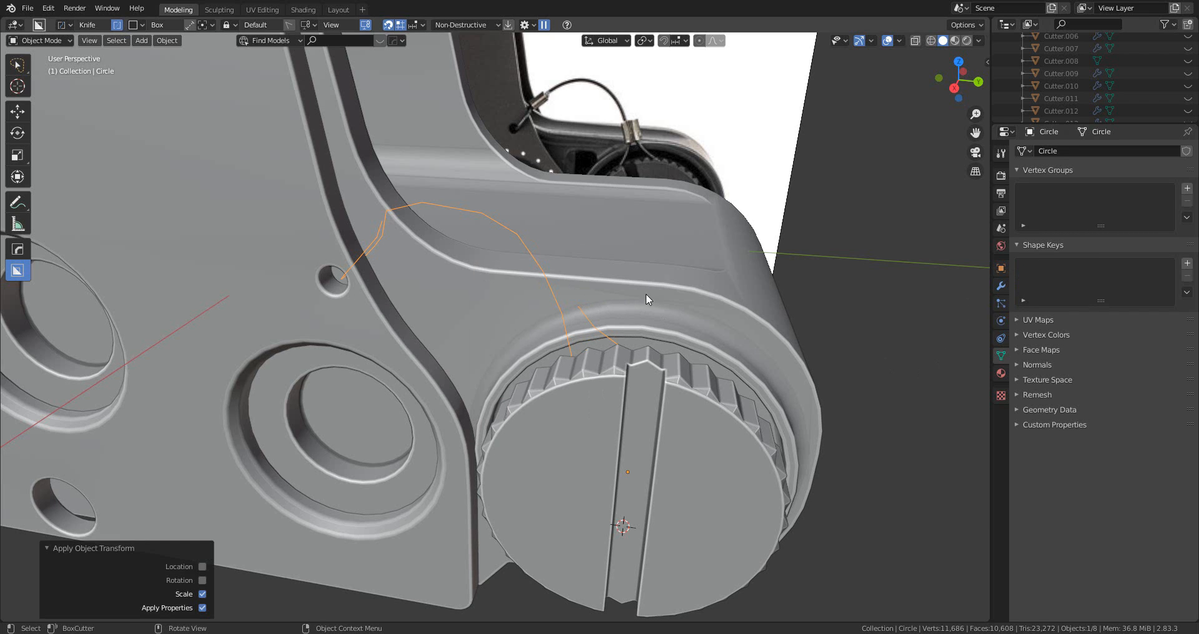
click(164, 42)
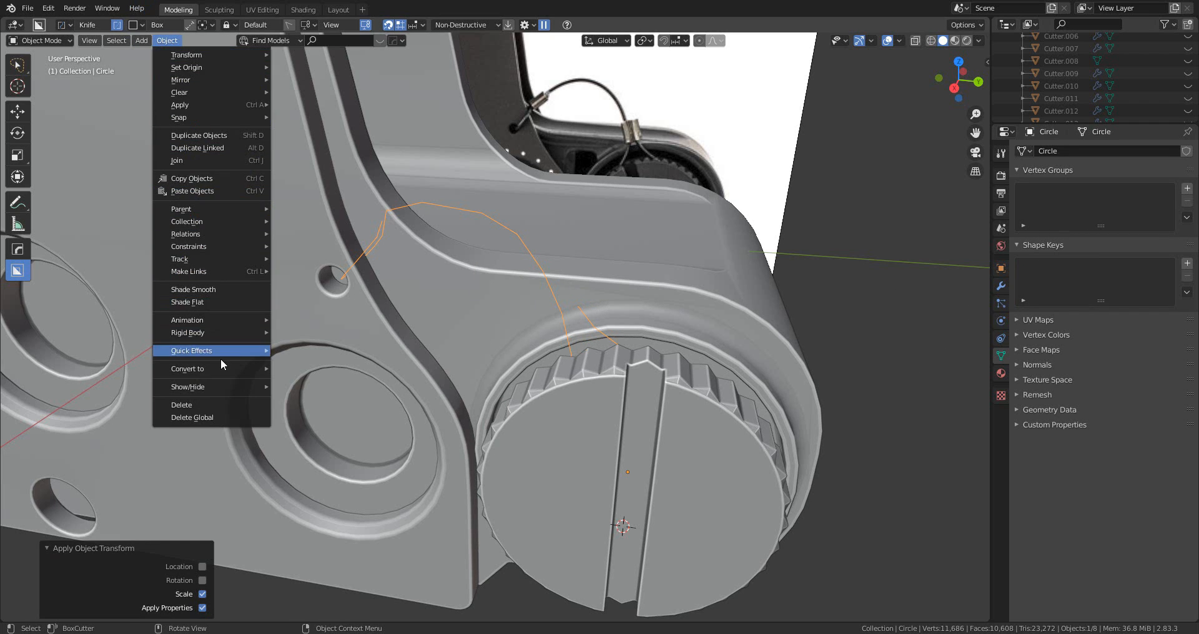
mouse_move(223, 370)
click(303, 368)
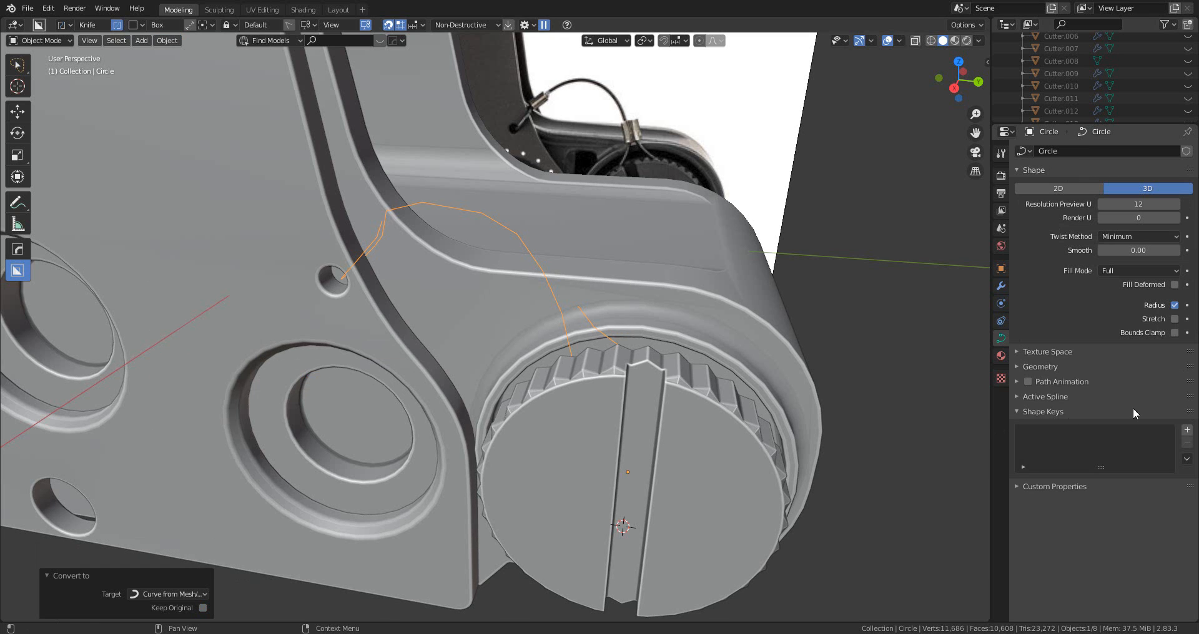
- Thicken the cable curve with a bevel depth of 0.018 m
click(1017, 367)
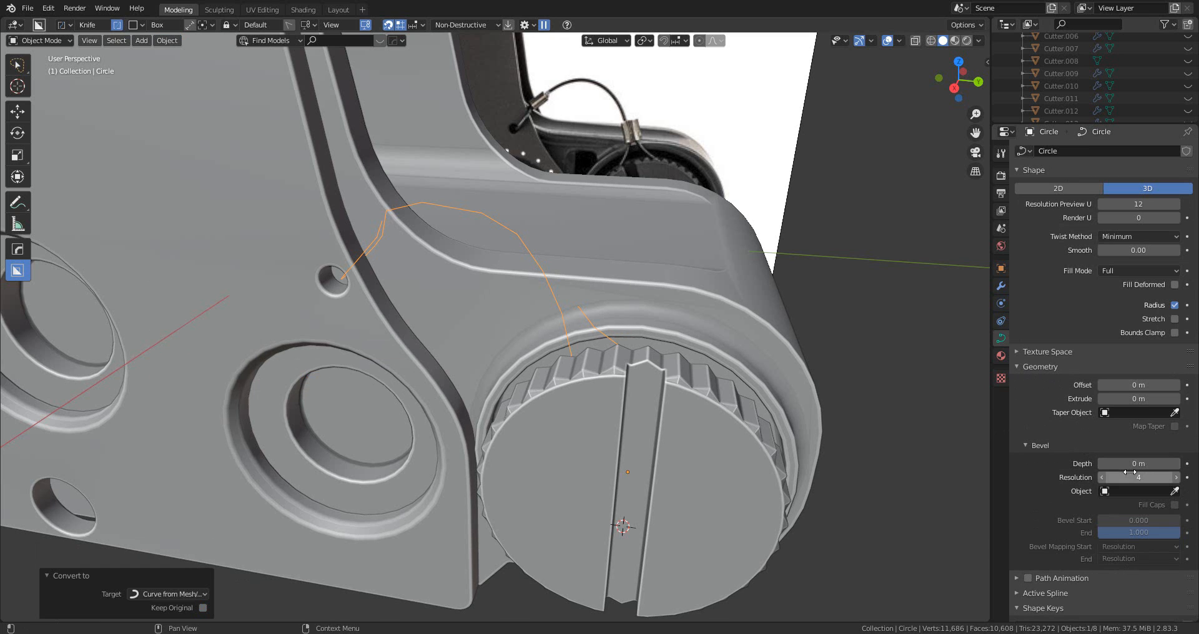
drag(1139, 464, 1154, 464)
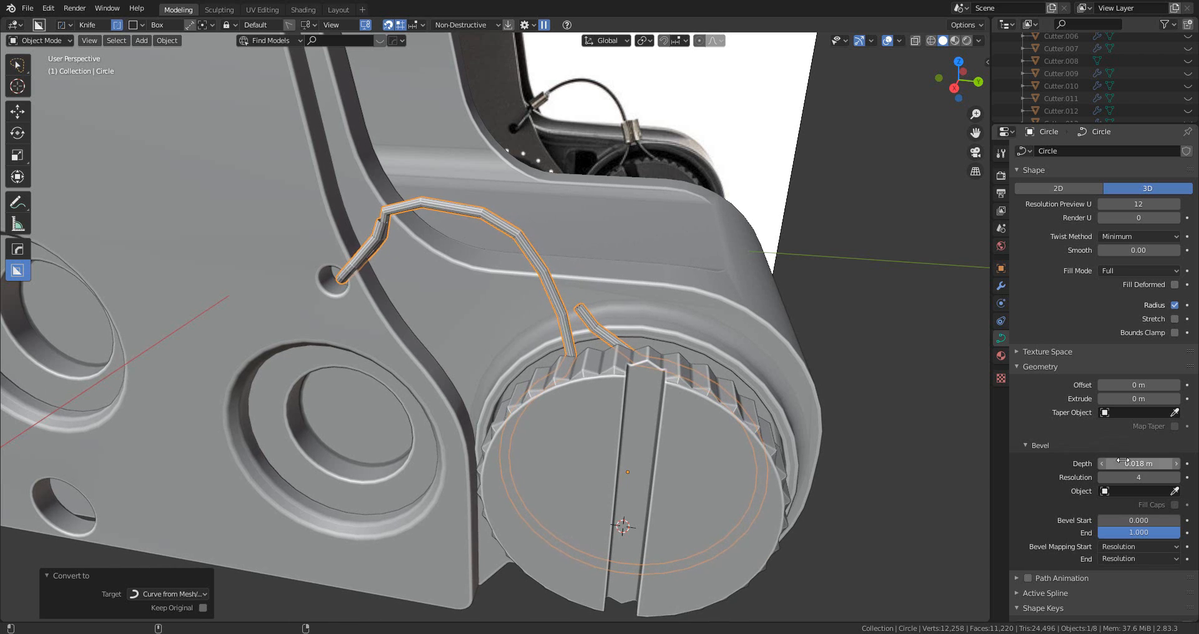
- Move the last two control points at the small loop's free end to separate them from the neighbouring strand
scroll(355, 230, up, 2)
shift+middle_drag(400, 238, 542, 305)
scroll(542, 305, up, 2)
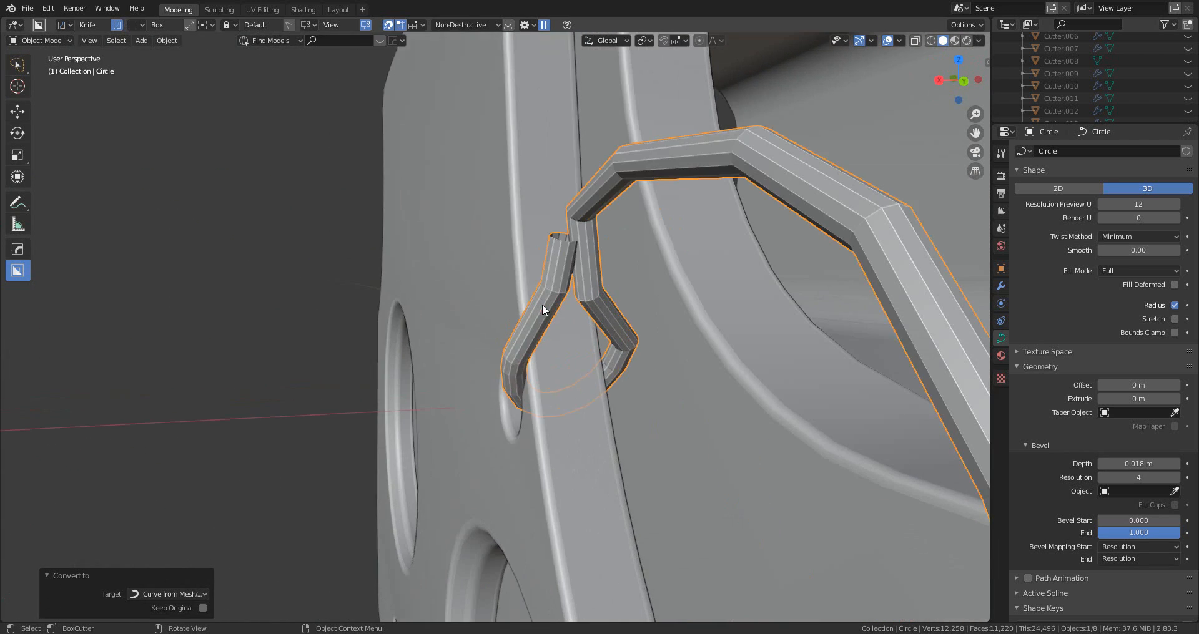
key(Tab)
middle_drag(565, 251, 614, 277)
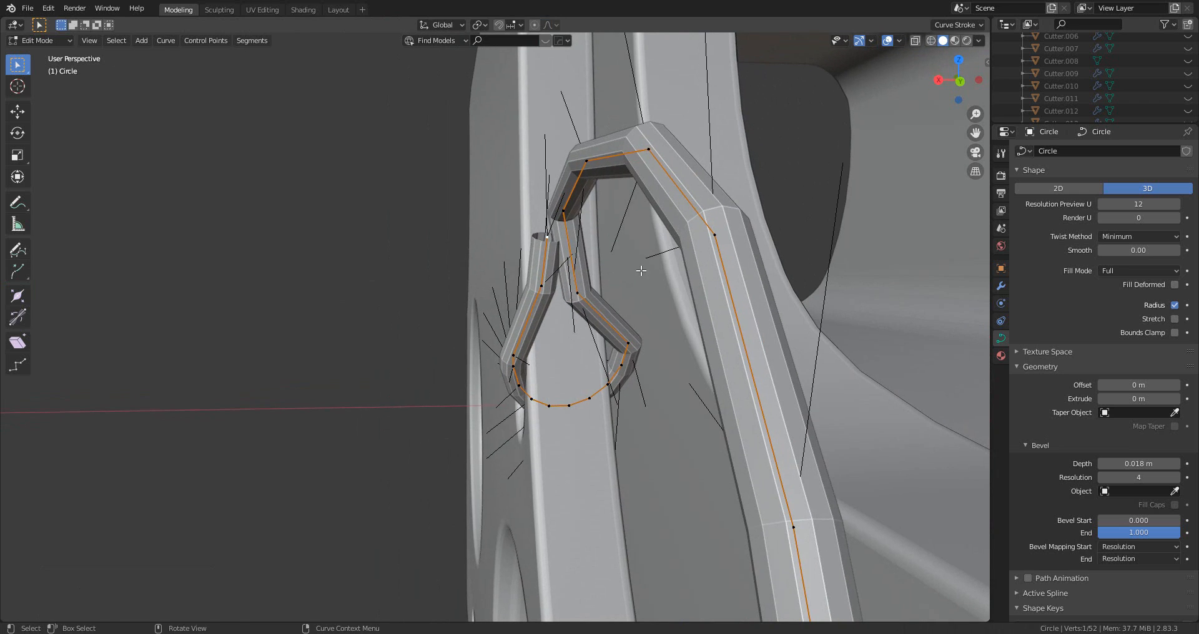
key(g)
click(628, 271)
click(544, 287)
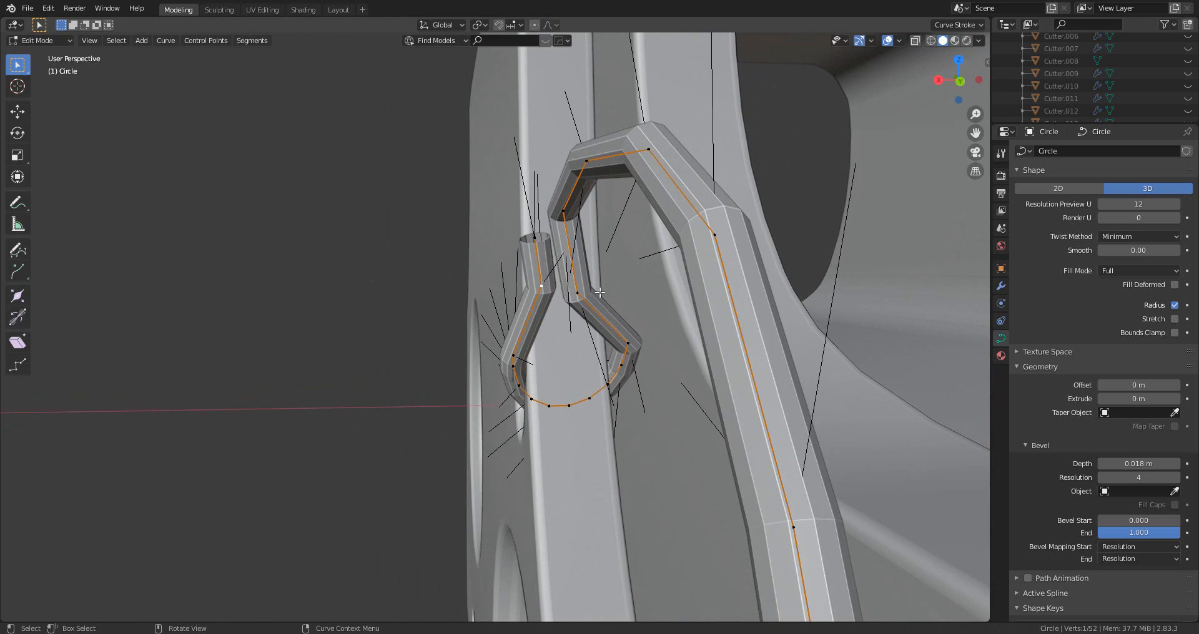
key(g)
click(589, 294)
- Set the cable curve's bevel depth to 0.014 m
scroll(581, 312, down, 5)
mouse_move(550, 350)
middle_down()
mouse_move(703, 391)
mouse_move(487, 340)
mouse_move(600, 357)
mouse_move(527, 351)
mouse_move(552, 365)
middle_up()
key(Tab)
scroll(502, 338, down, 2)
scroll(552, 364, up, 3)
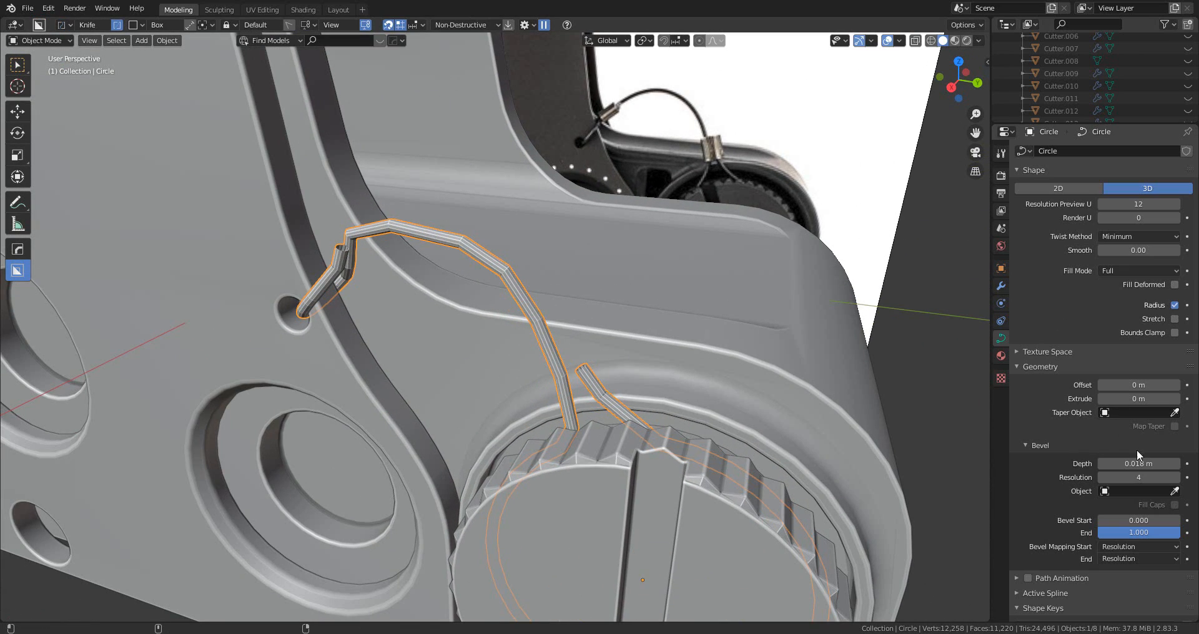
drag(1138, 464, 1121, 464)
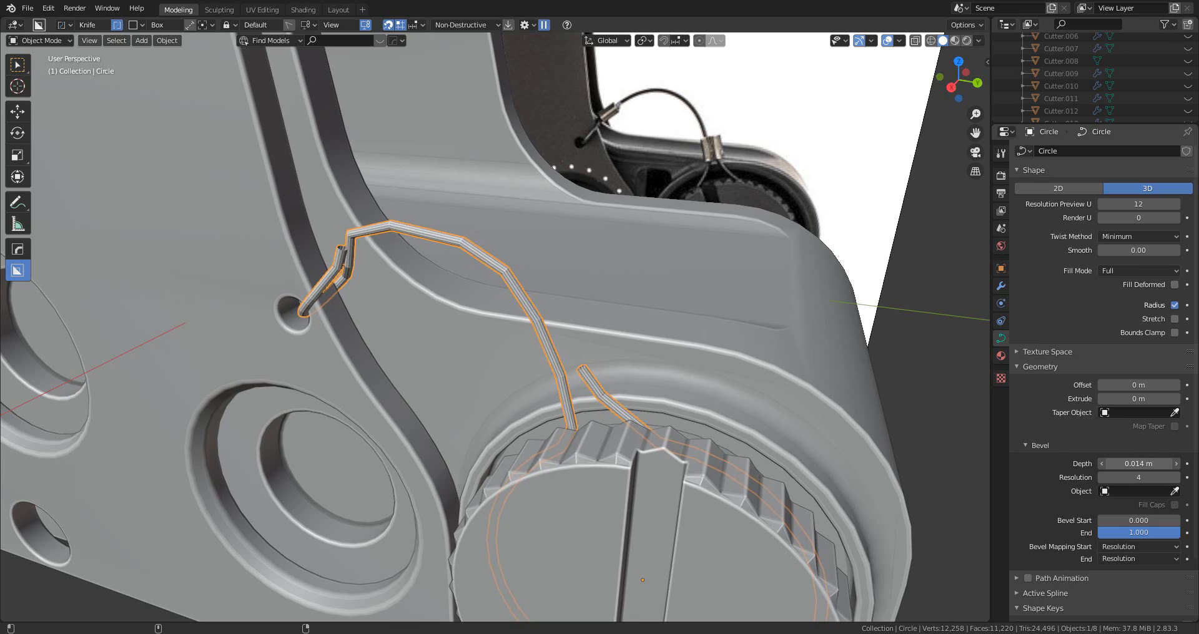
- Move the battery cap loop's free-end bend about -0.035 m along Y, and its tip about -0.023 m along Y and 0.023 m along Z
scroll(562, 365, down, 3)
mouse_move(539, 362)
middle_down()
mouse_move(650, 358)
mouse_move(678, 337)
mouse_move(598, 339)
mouse_move(550, 368)
middle_up()
scroll(550, 370, up, 4)
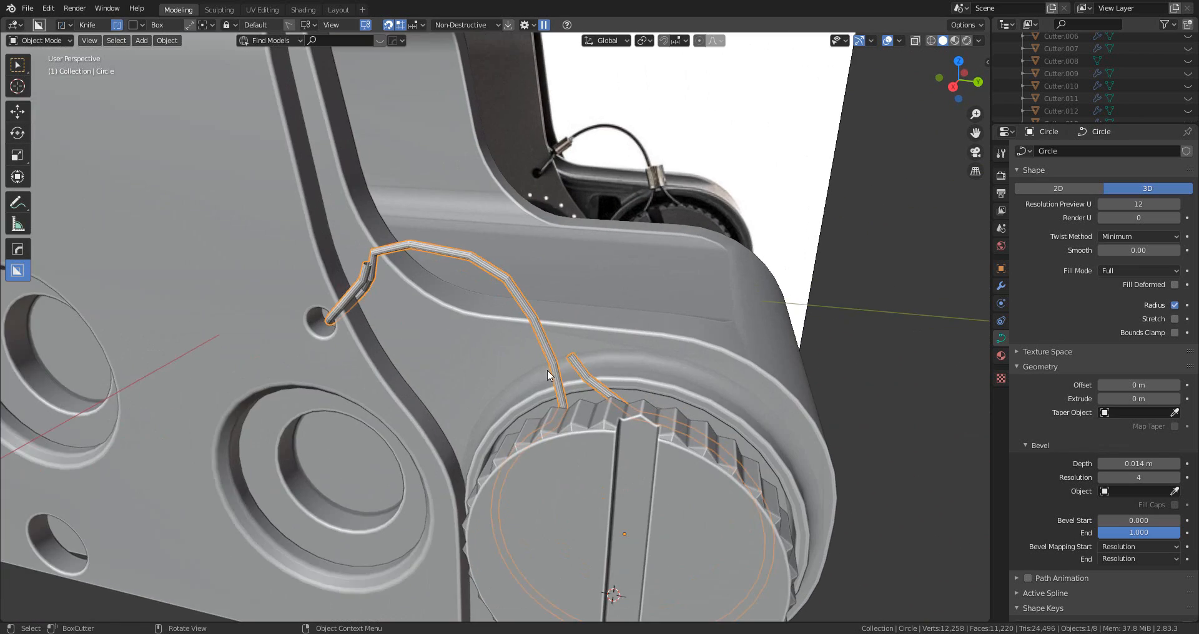
scroll(564, 377, up, 2)
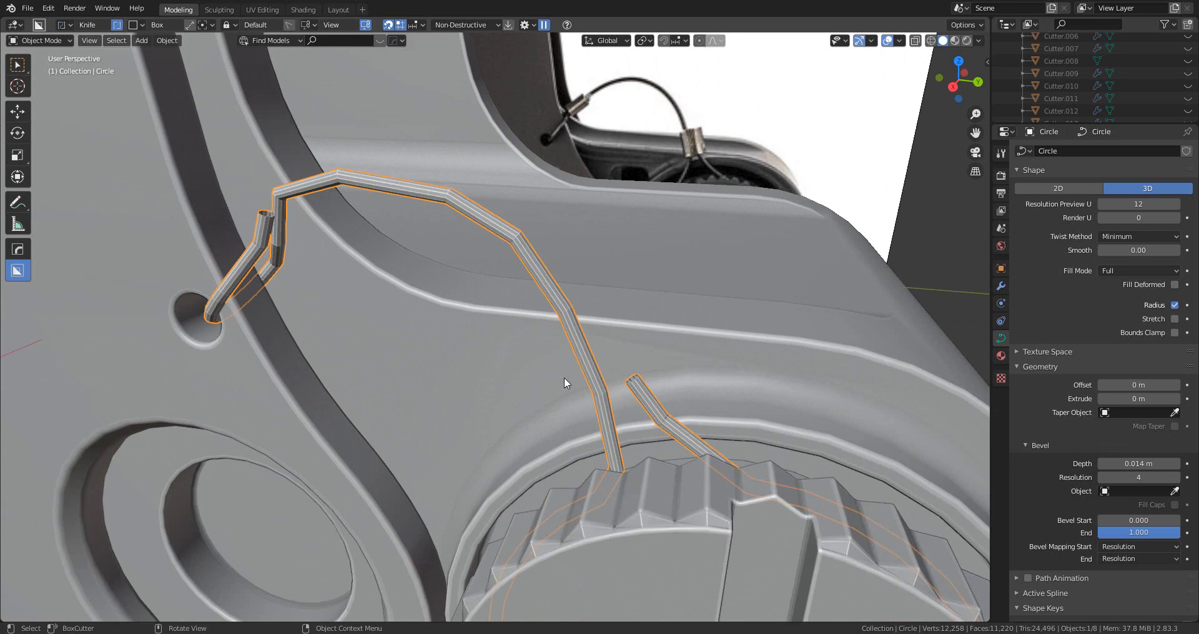
key(Tab)
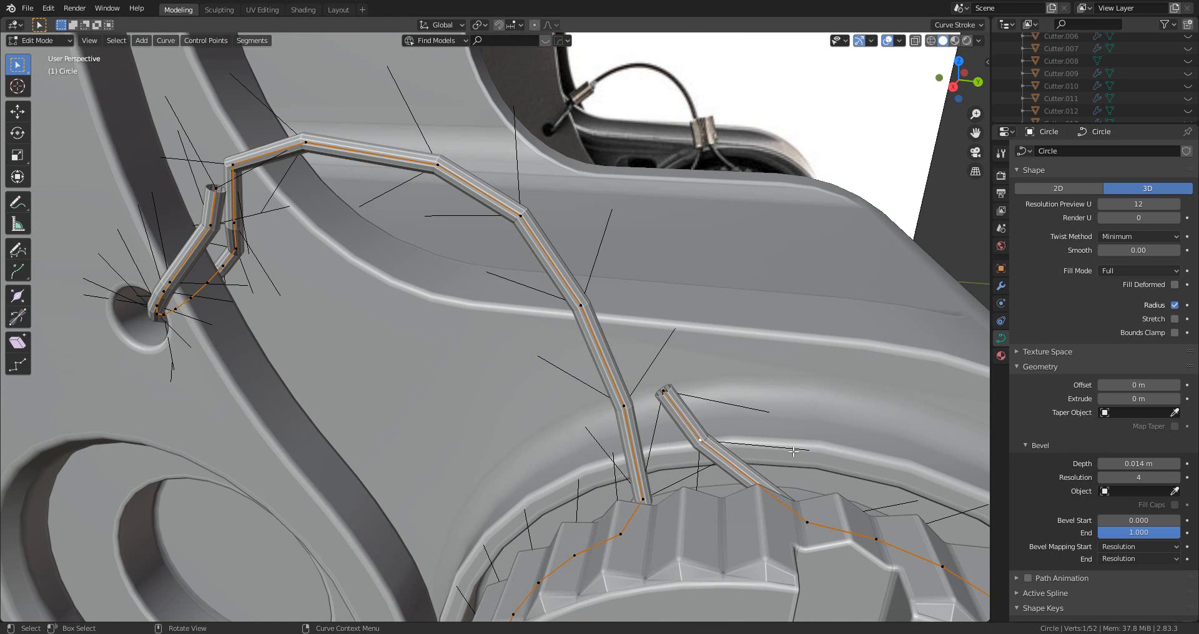
key(g)
key(y)
click(767, 457)
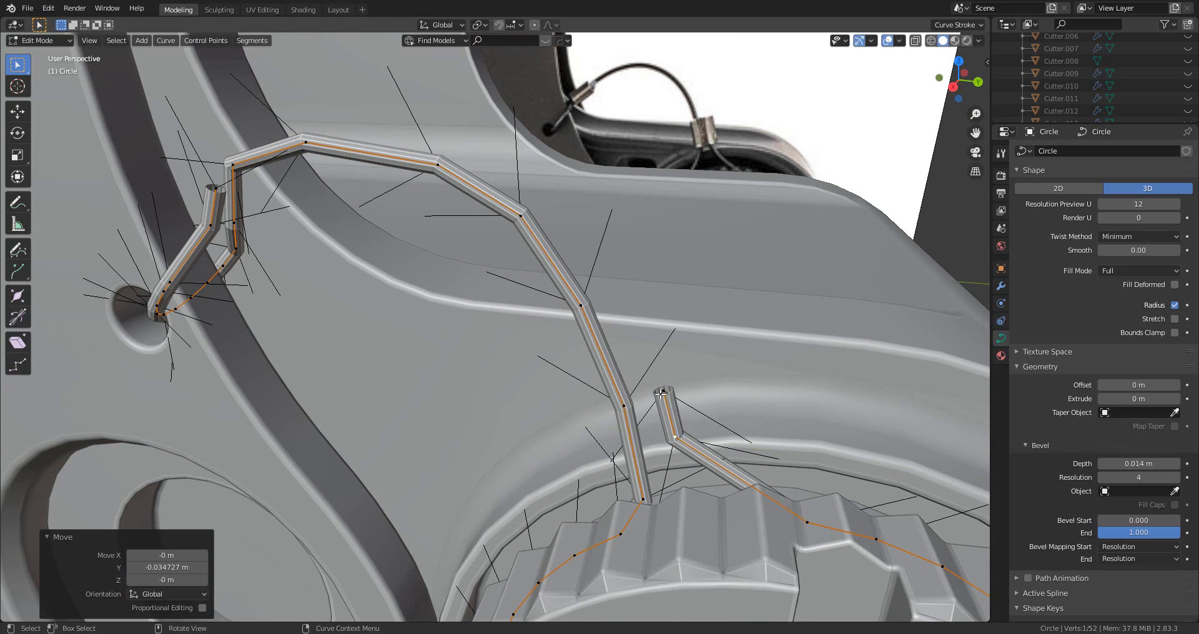
click(661, 393)
key(g)
click(706, 408)
- Slightly reposition the control point where the cable arc meets the small loop's neck
middle_drag(706, 407, 586, 402)
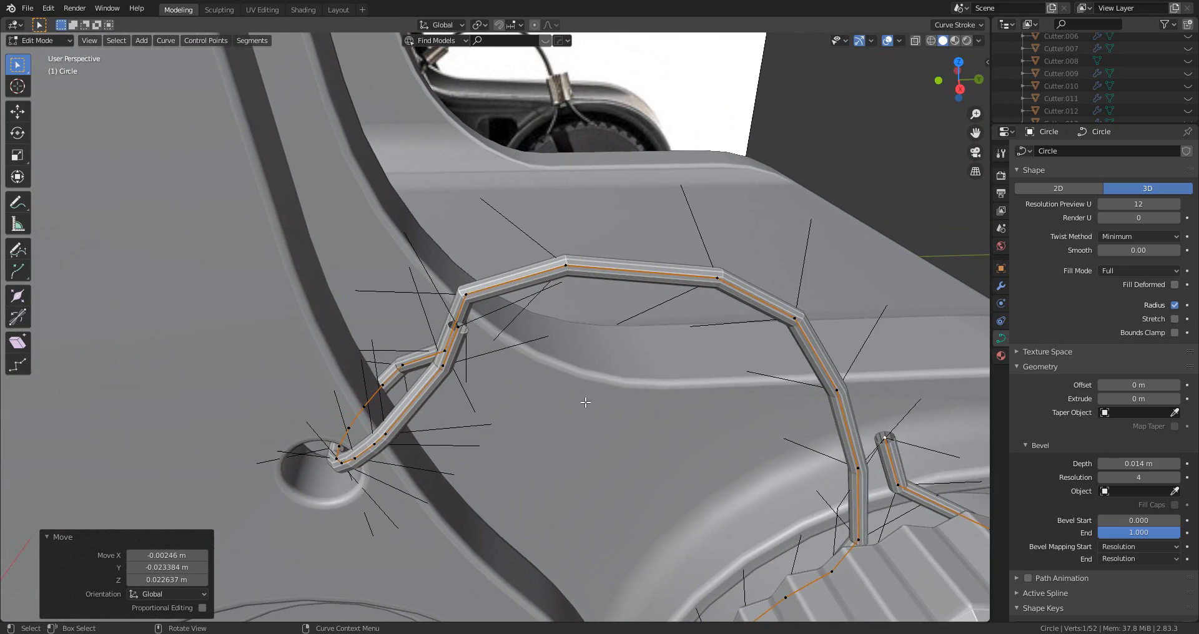
click(470, 297)
key(g)
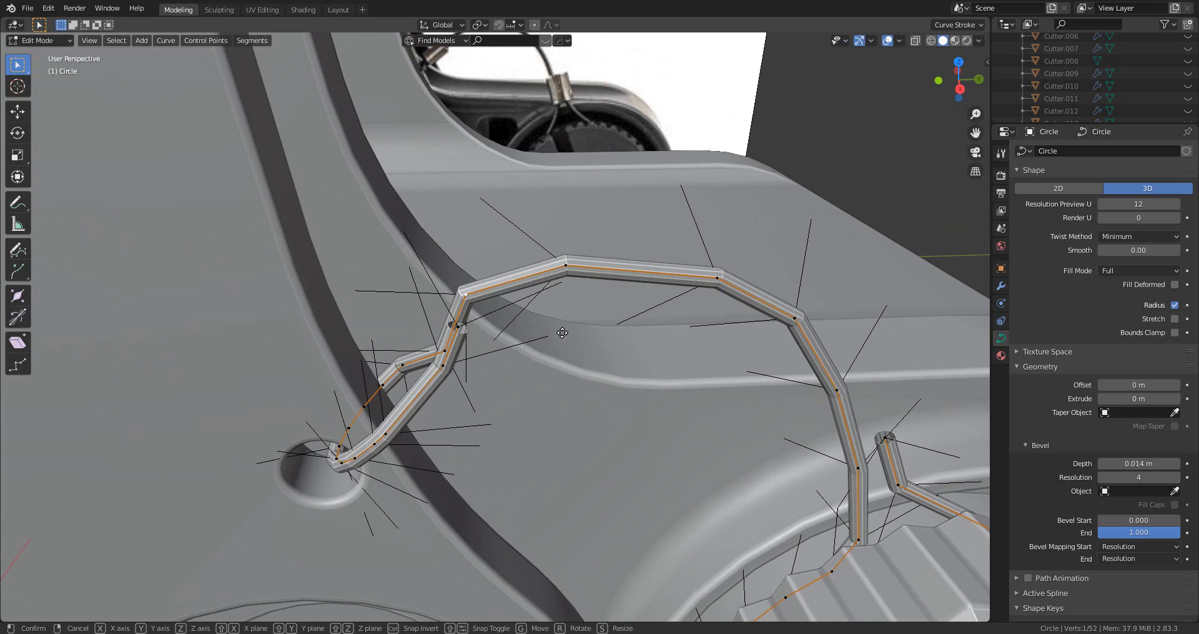
click(569, 338)
middle_drag(600, 362, 577, 406)
scroll(573, 347, down, 2)
key(Tab)
- Convert the thickened cable curve to a mesh
scroll(573, 347, down, 4)
scroll(632, 368, up, 4)
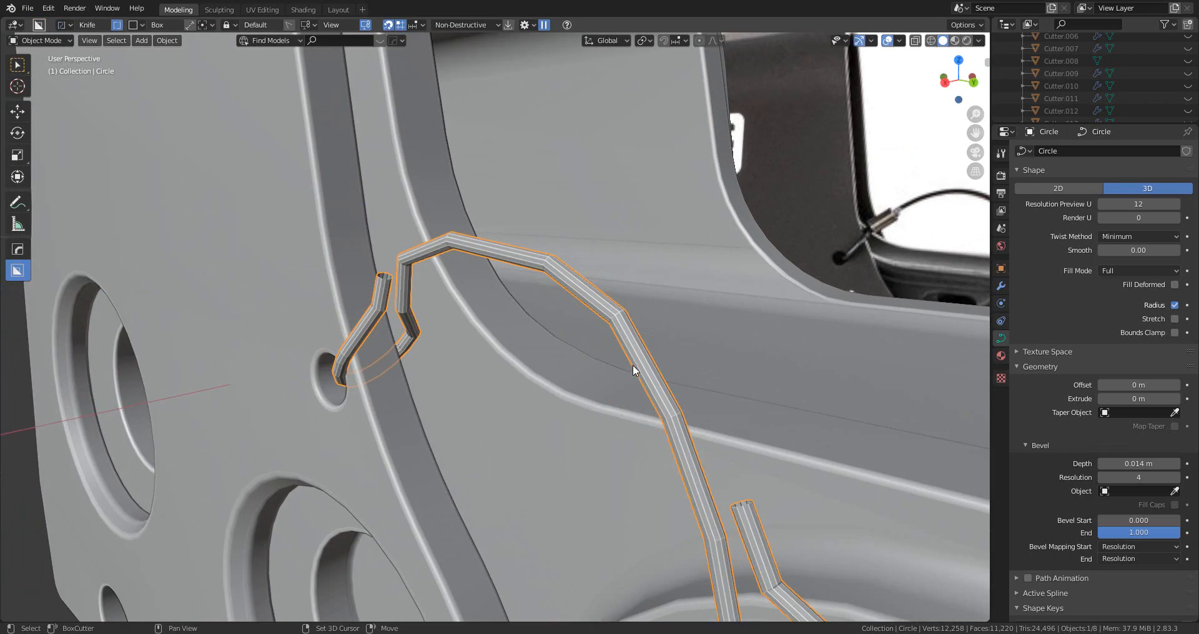
right_click(576, 321)
mouse_move(562, 537)
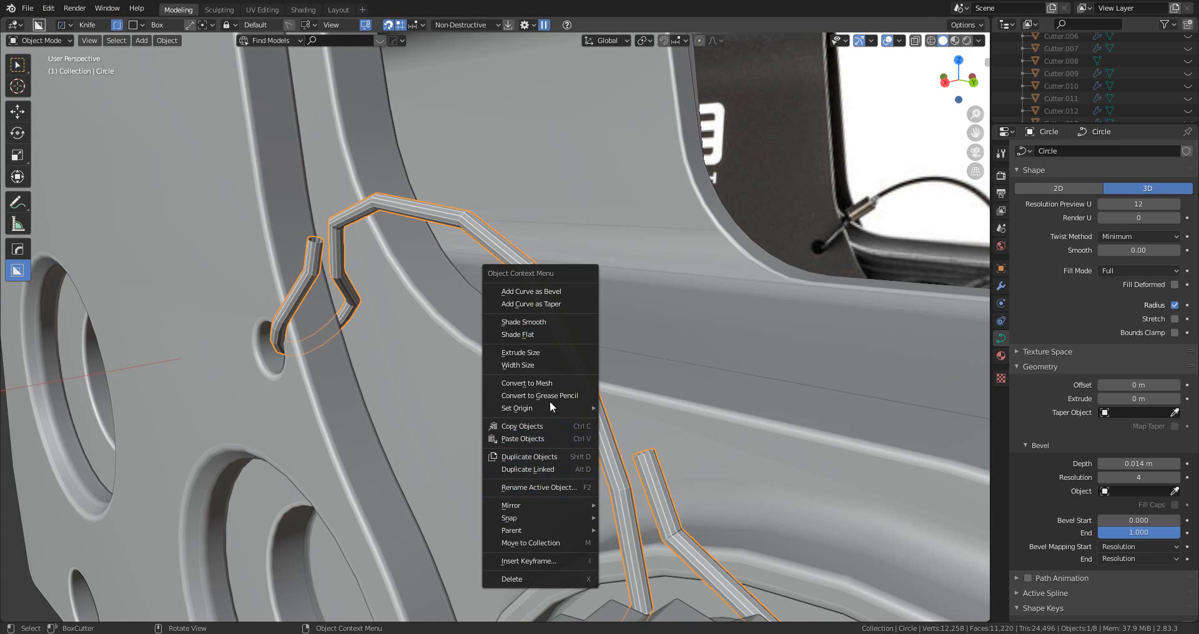
click(557, 383)
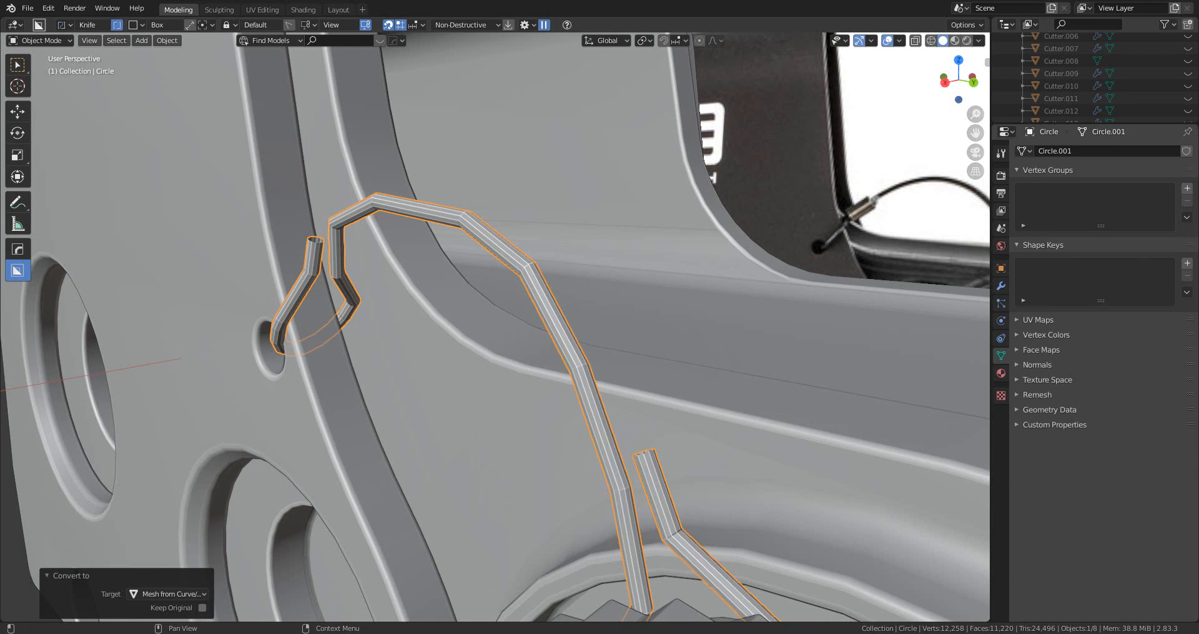
- Bevel the edge loops at five bends along the cable arc with 4 segments, about 0.046 m wide
scroll(622, 363, down, 6)
middle_drag(622, 364, 440, 346)
scroll(526, 339, up, 5)
middle_drag(526, 339, 575, 351)
key(Tab)
scroll(480, 311, up, 2)
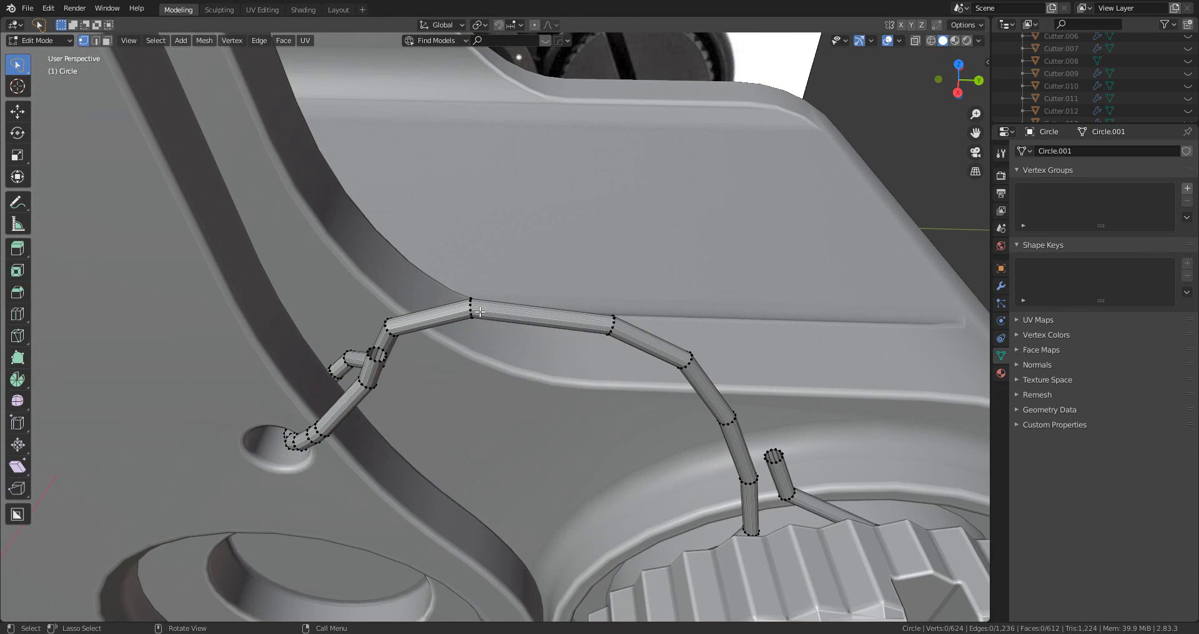
key(2)
scroll(467, 306, up, 3)
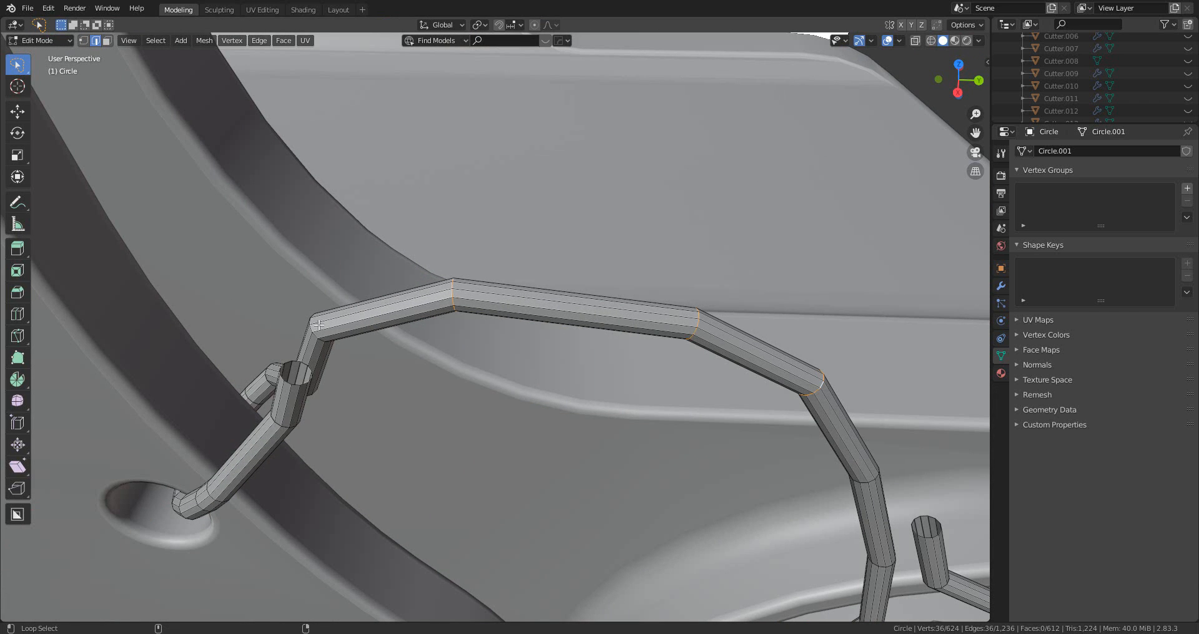
alt+shift+click(310, 327)
middle_drag(625, 410, 597, 393)
scroll(597, 394, down, 2)
shift+middle_drag(860, 467, 654, 348)
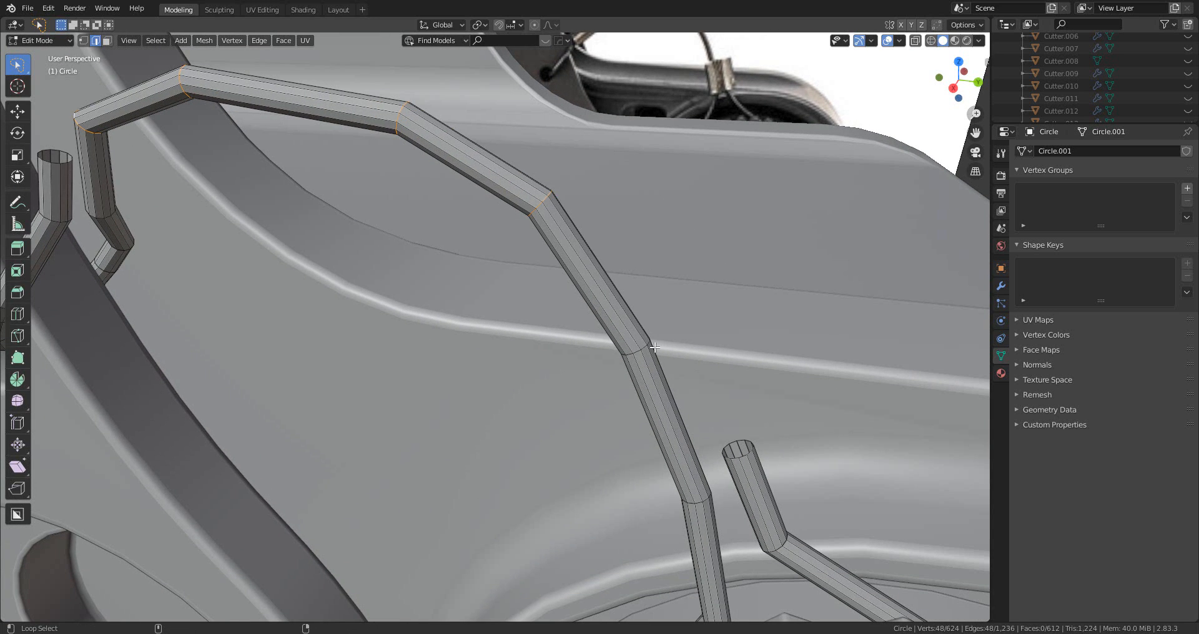
key(ctrl+b)
scroll(803, 424, up, 2)
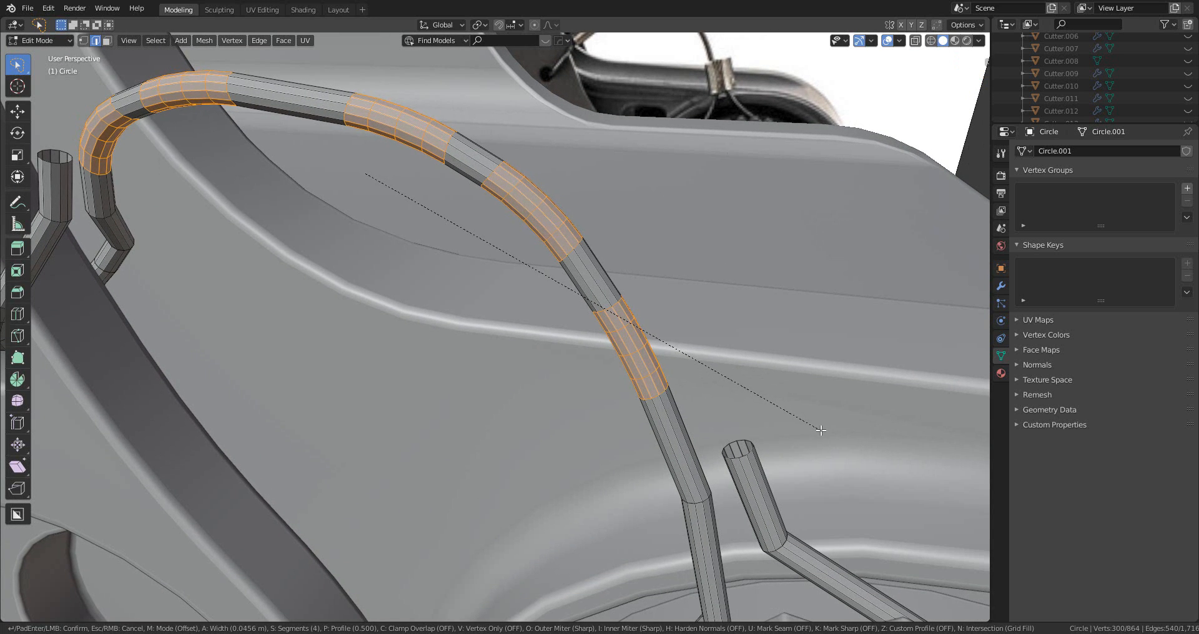
click(821, 431)
- Bevel the edge loop at the cable arc's remaining bend just above the battery cap
scroll(812, 427, down, 5)
key(Tab)
scroll(653, 384, down, 4)
middle_drag(653, 384, 543, 312)
scroll(635, 425, up, 5)
scroll(499, 291, up, 4)
key(Tab)
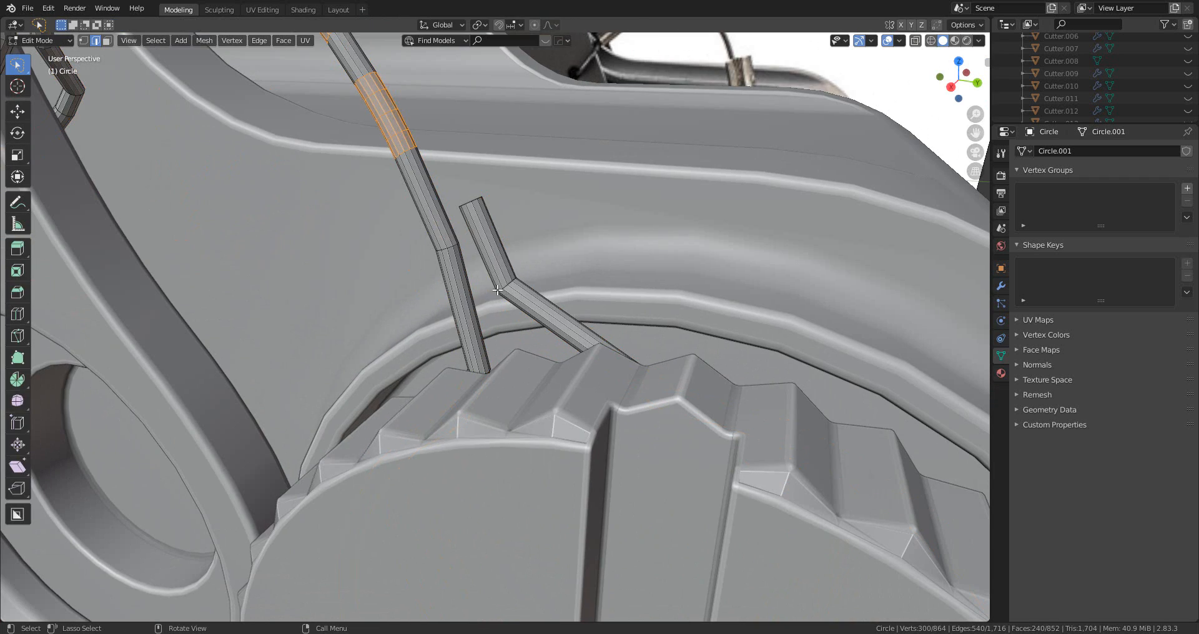
click(450, 247)
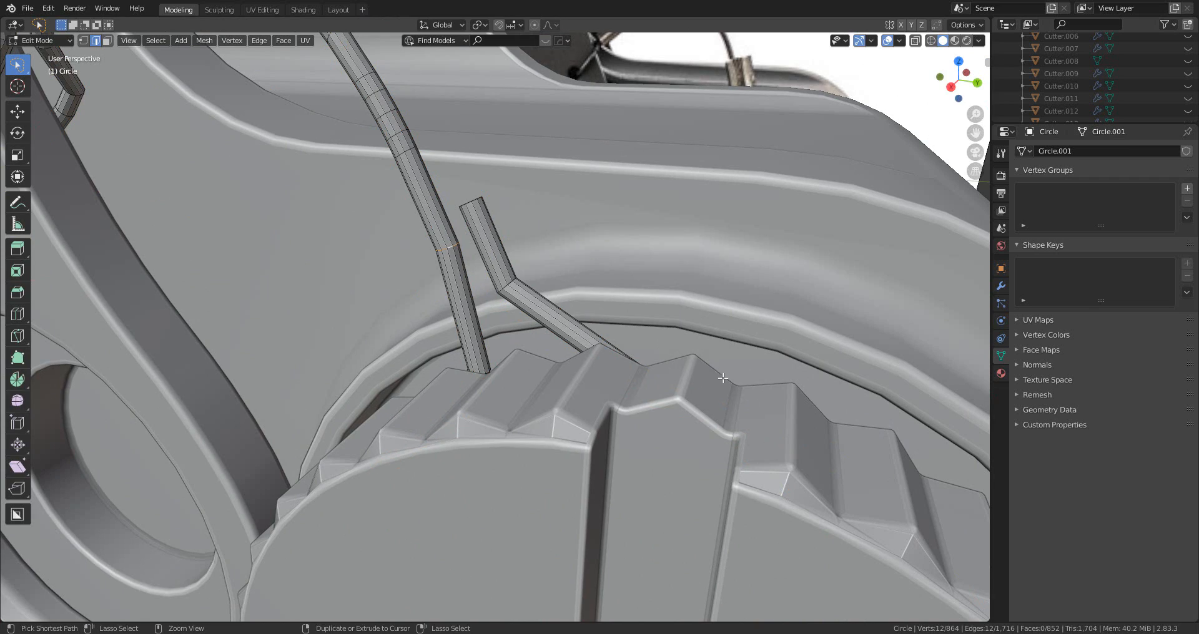
key(ctrl+b)
click(602, 328)
key(Tab)
scroll(472, 293, down, 5)
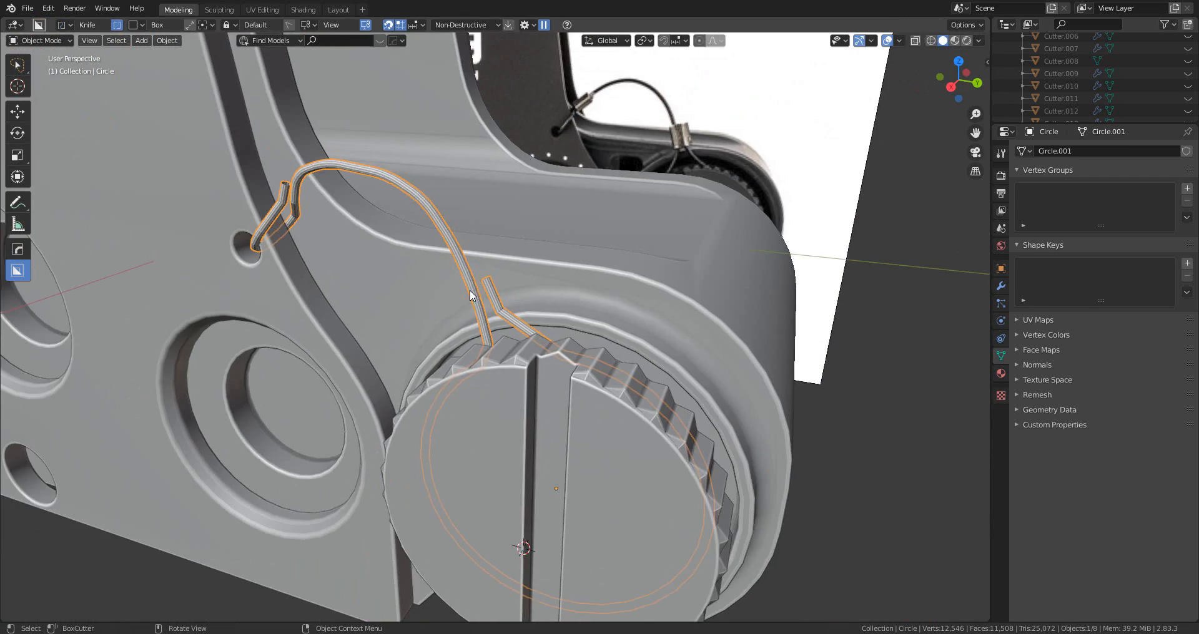
- Open the choice of mesh primitives for adding a new object
middle_drag(476, 294, 506, 282)
scroll(506, 282, down, 1)
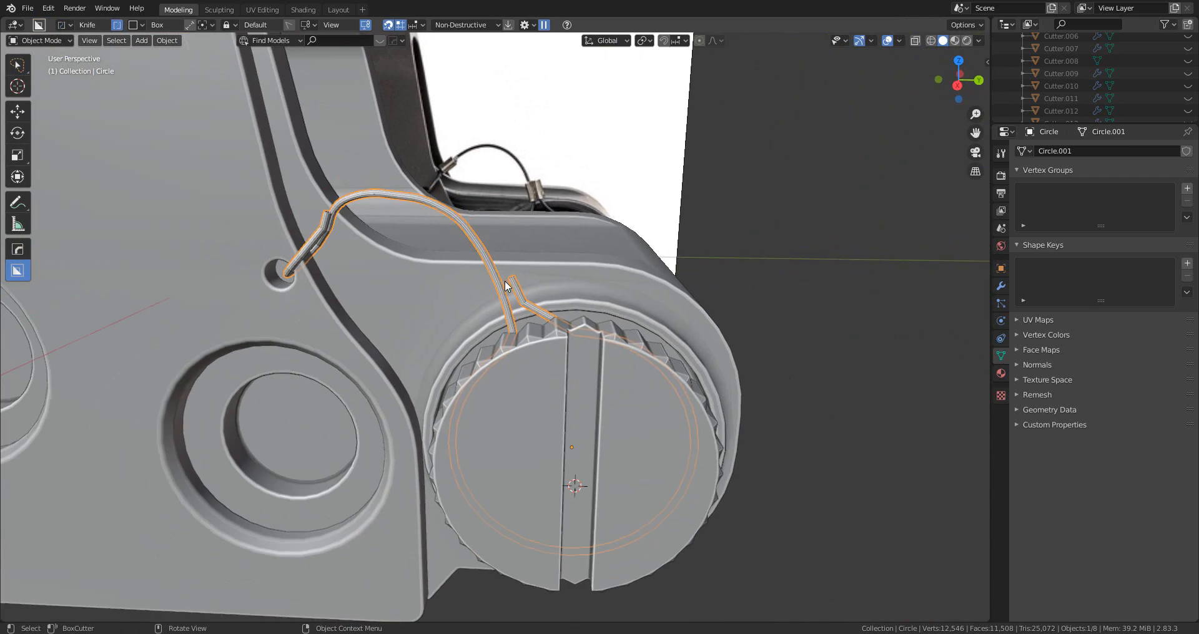
key(shift+a)
mouse_move(636, 289)
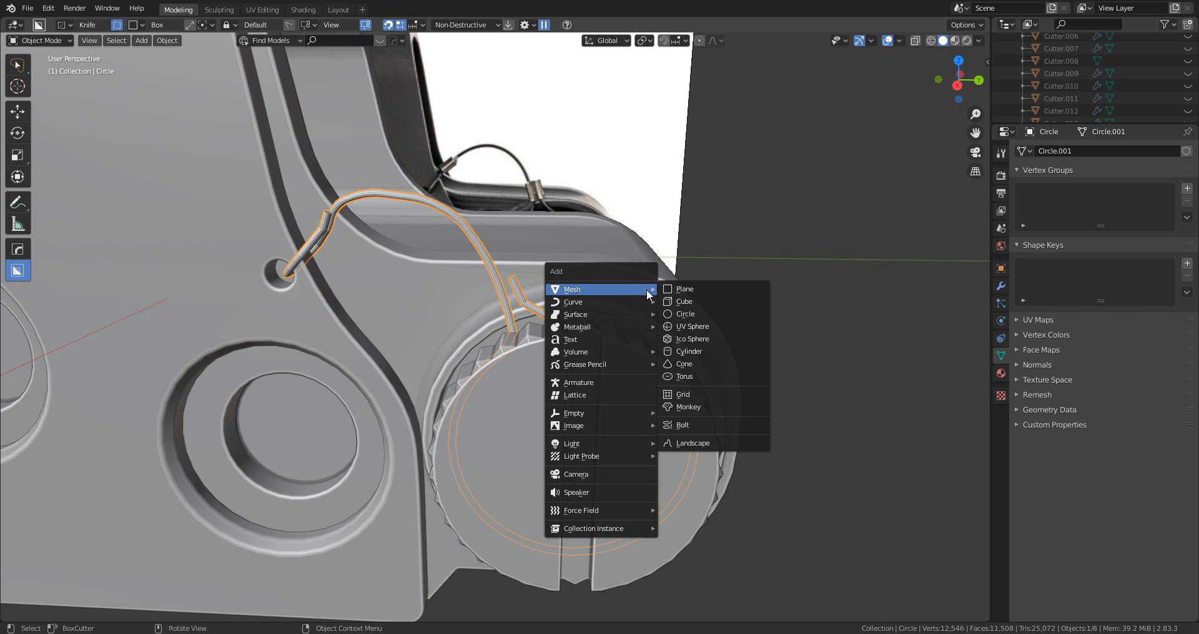
- Add a 24-vertex cylinder at the 3D cursor and scale it down to about 0.126
click(744, 352)
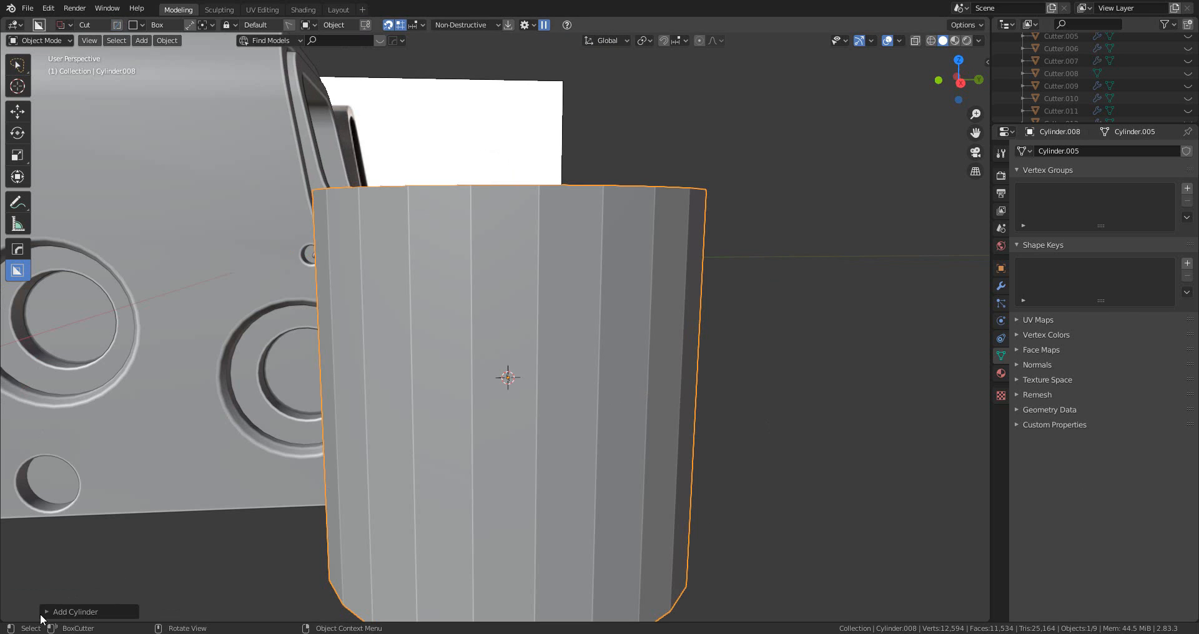
click(56, 612)
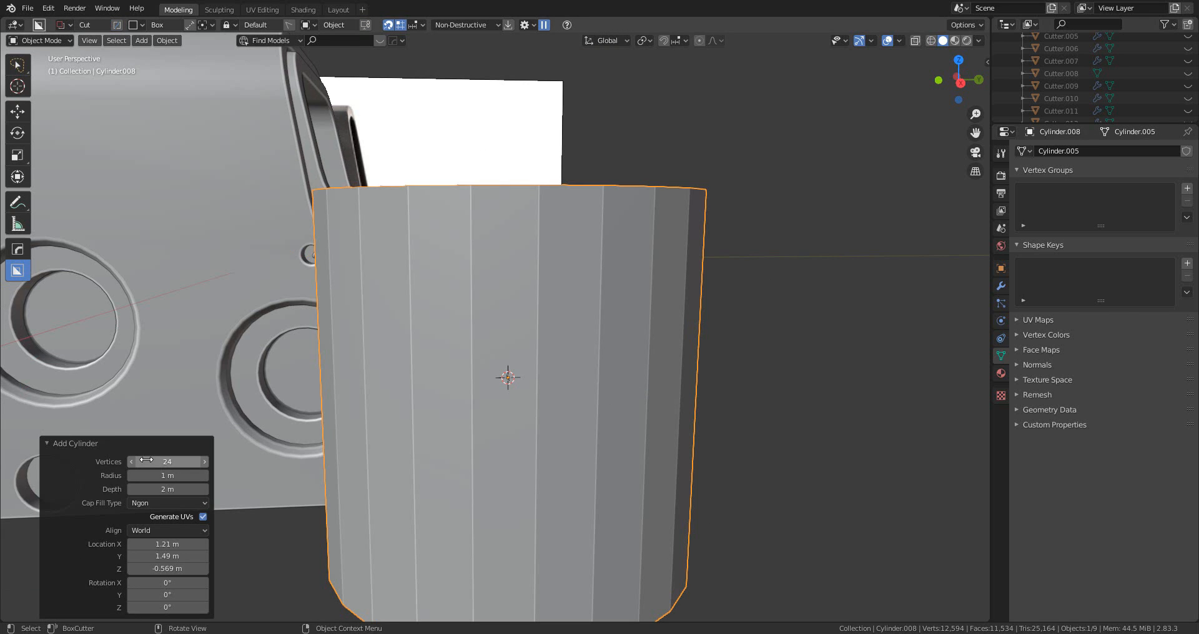
click(47, 444)
scroll(525, 279, down, 10)
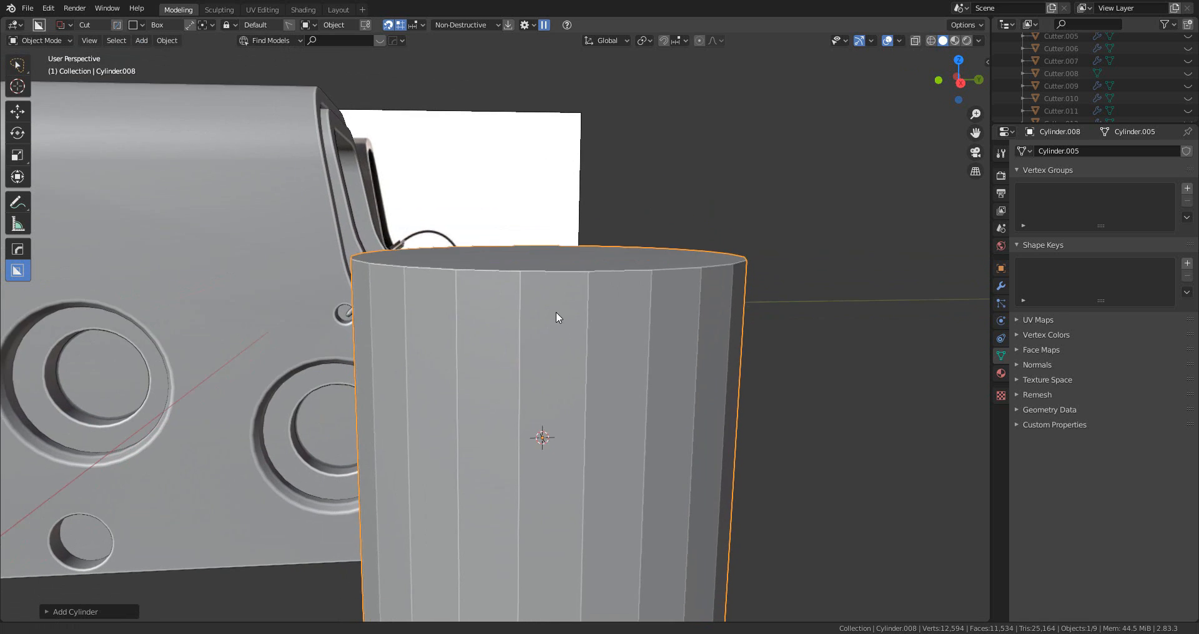
key(s)
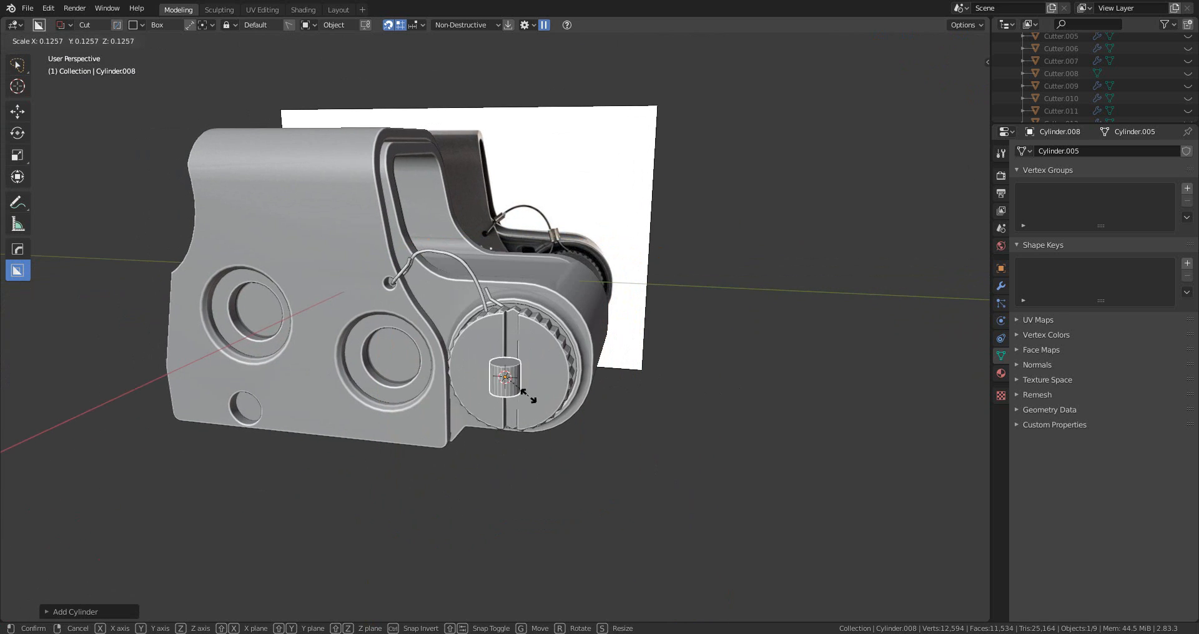
click(527, 395)
- In the right orthographic view, move the small cylinder over the crossing wire ends and shrink it further
click(954, 84)
scroll(531, 324, up, 8)
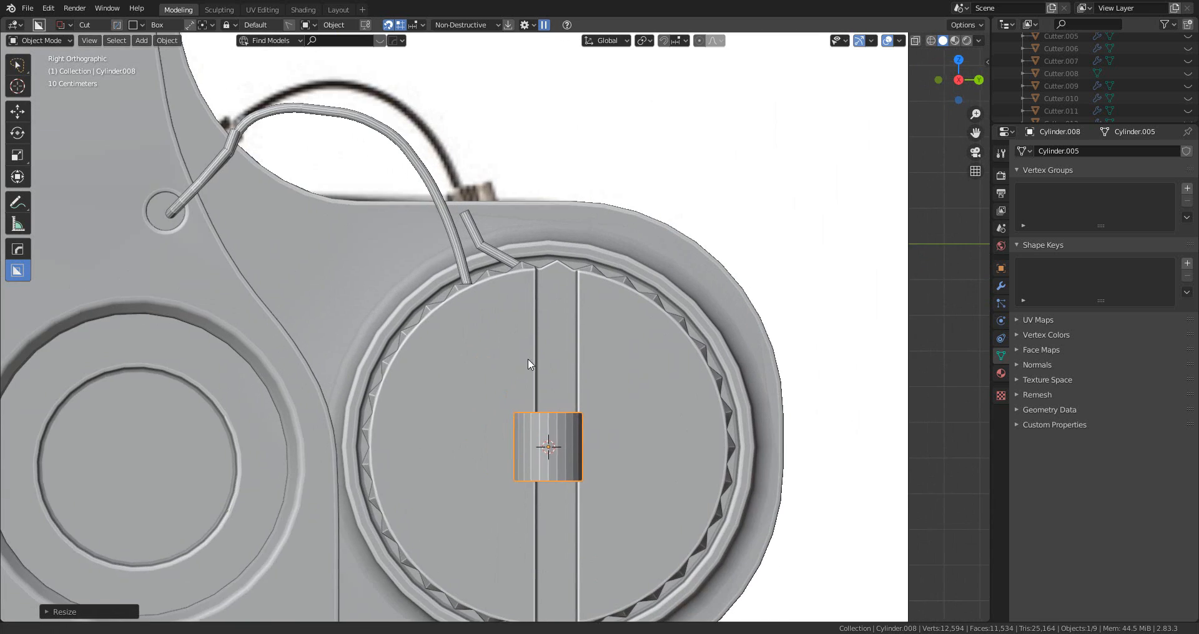
key(g)
click(553, 397)
scroll(554, 398, up, 6)
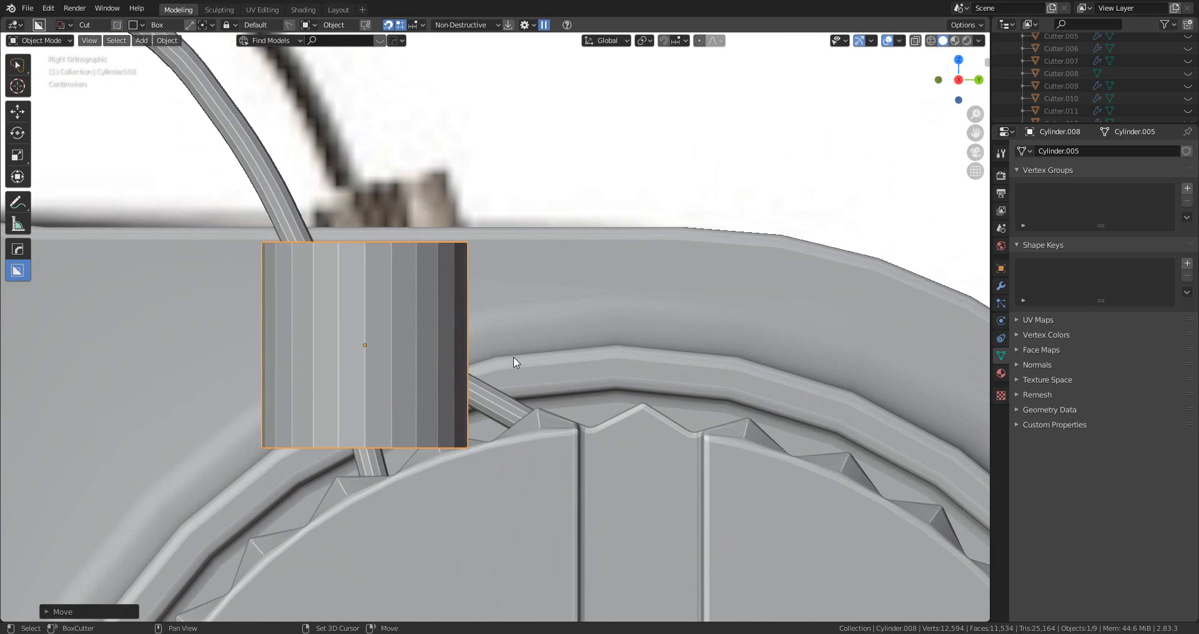
key(s)
click(615, 470)
- Rotate the cylinder to match the wire's slant and move it over both wire ends
scroll(584, 484, up, 4)
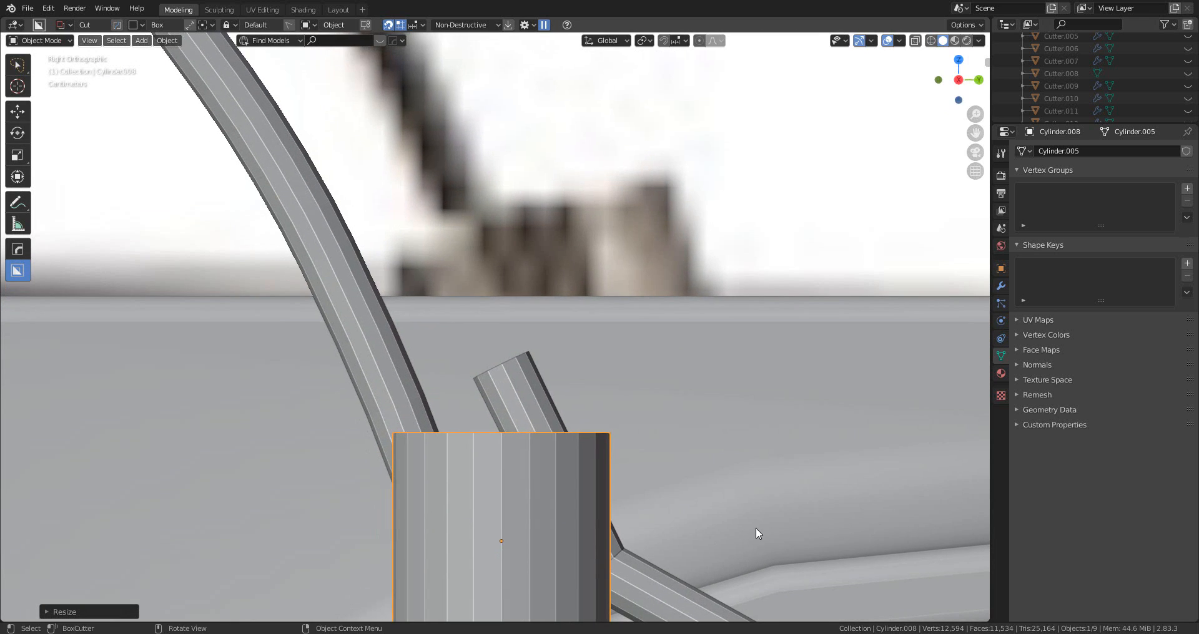
key(r)
click(767, 473)
key(g)
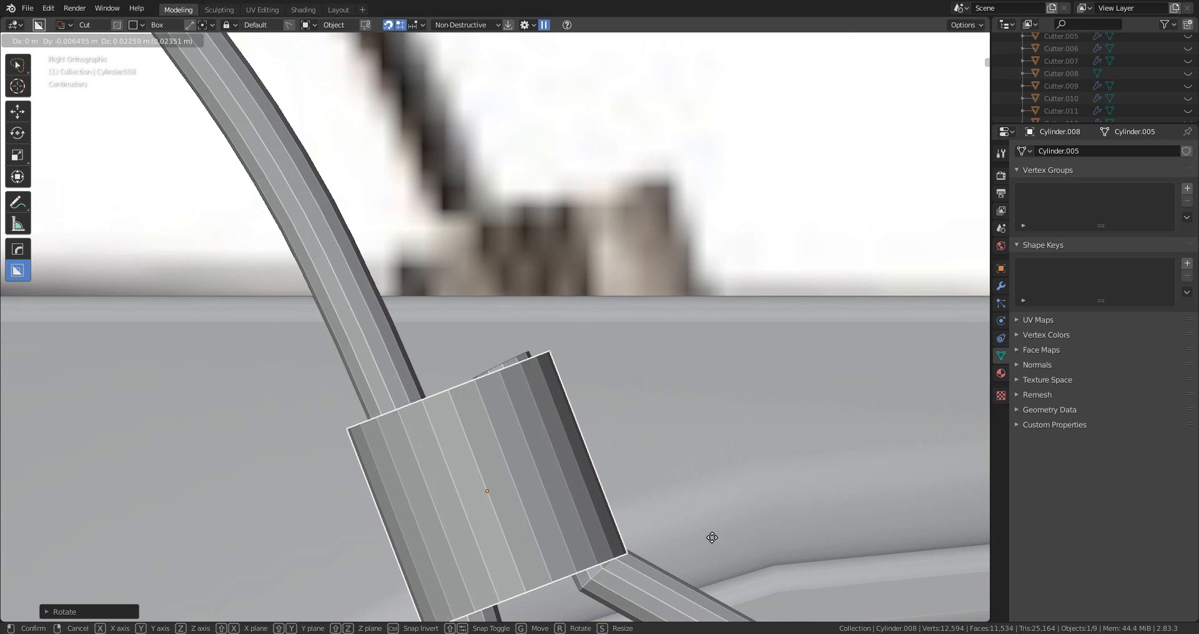
click(713, 538)
- Widen the cylinder along its local Y axis to about 1.17 and flatten it along the X axis into an oval
scroll(713, 541, down, 2)
key(s)
key(x)
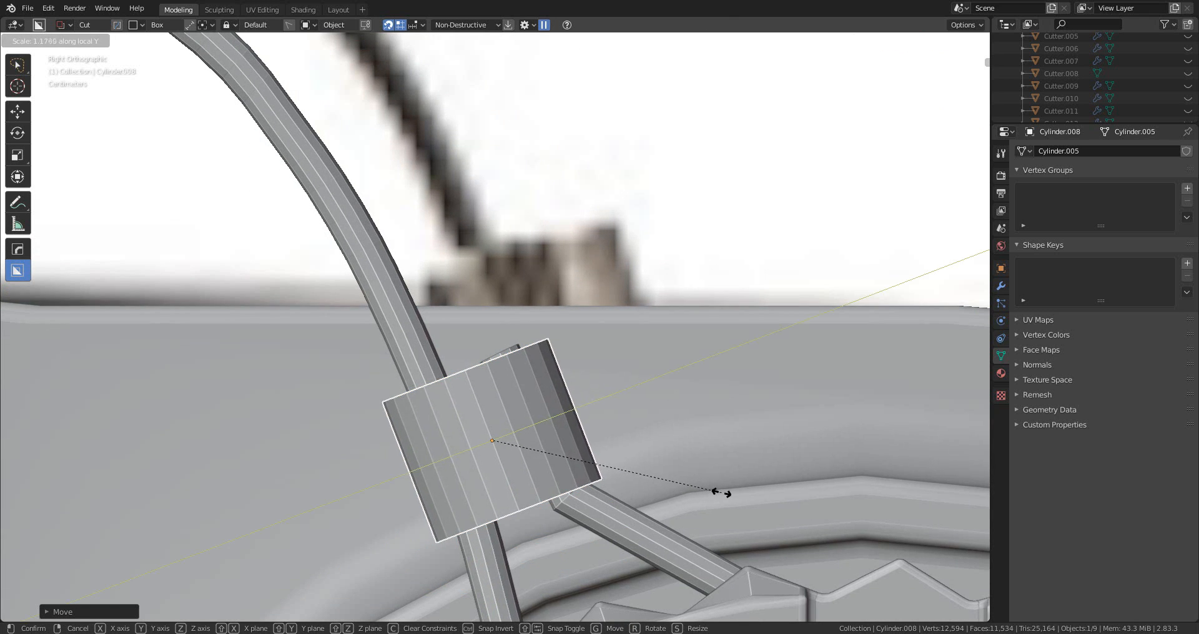
click(722, 495)
middle_drag(627, 451, 837, 519)
key(s)
key(x)
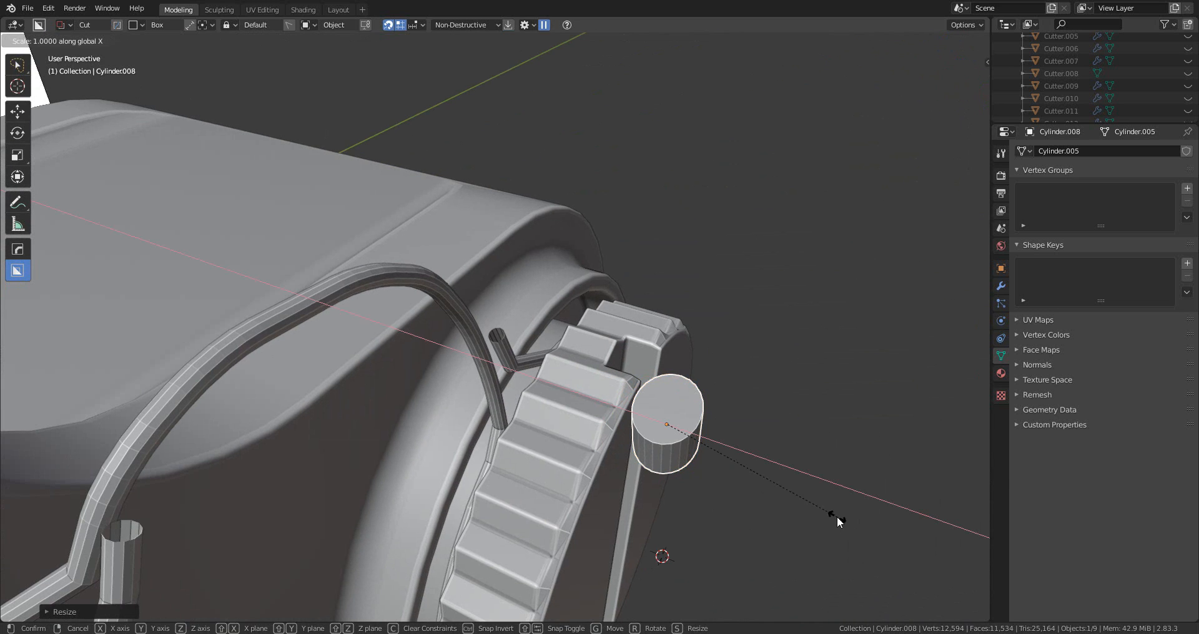
key(x)
click(846, 515)
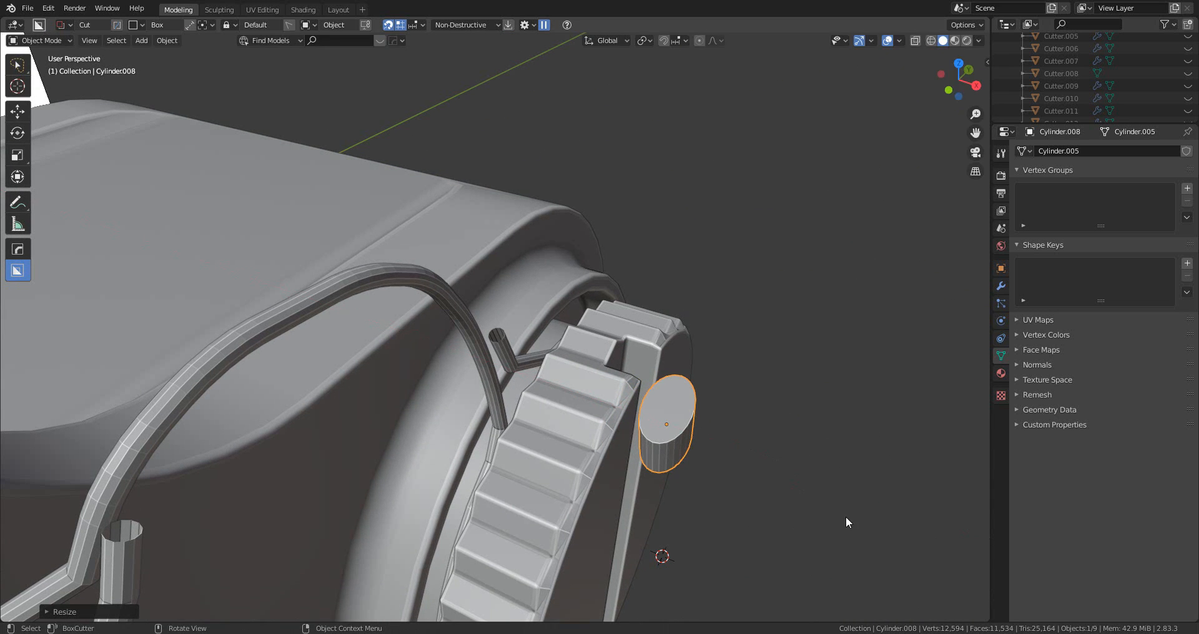
- Move the oval cylinder about -0.295 m along the global X axis onto the wires
key(g)
key(x)
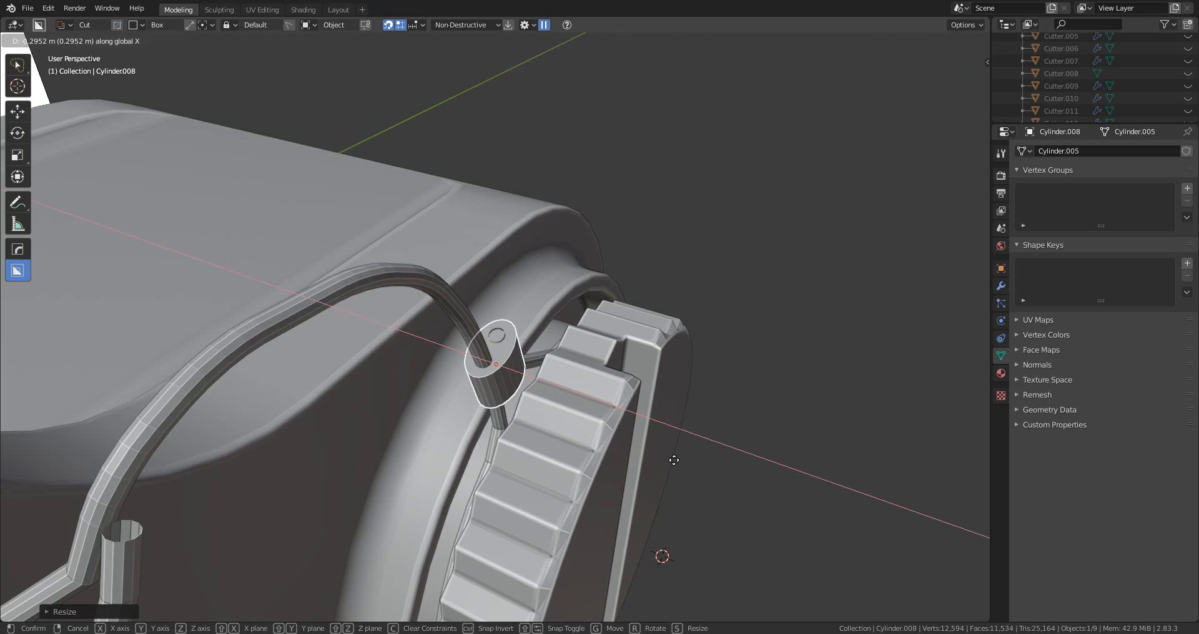
click(674, 460)
scroll(593, 408, up, 4)
middle_drag(571, 400, 492, 434)
- Edit the oval cylinder's mesh and connect the opposite middle vertices across its top and bottom caps
key(Tab)
scroll(557, 356, up, 2)
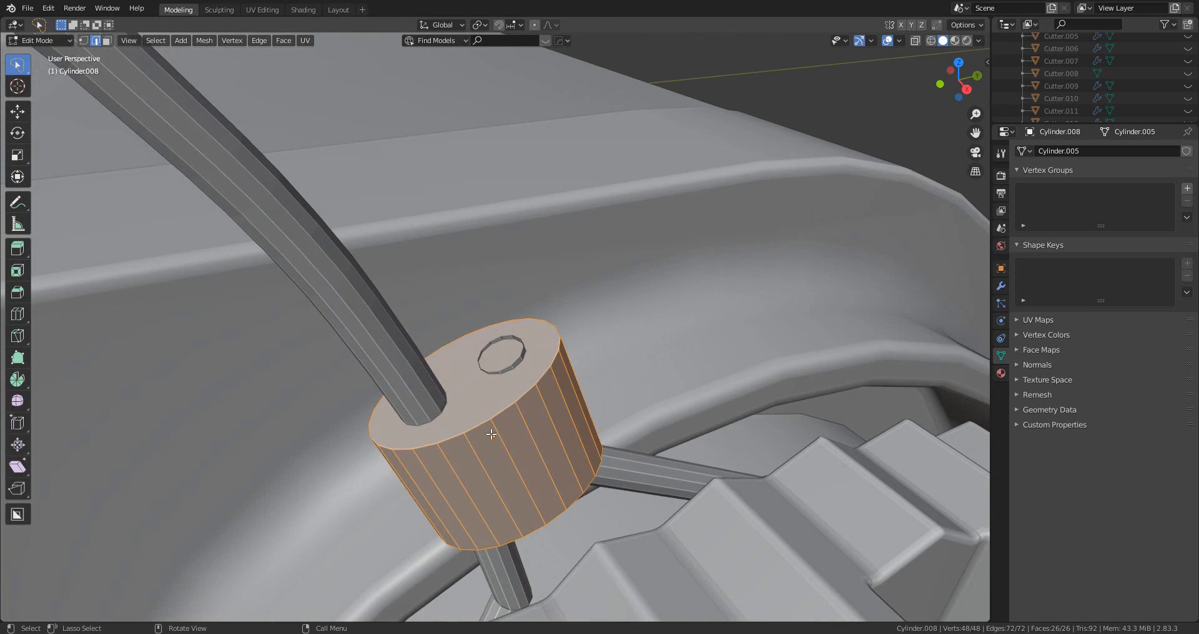
click(482, 414)
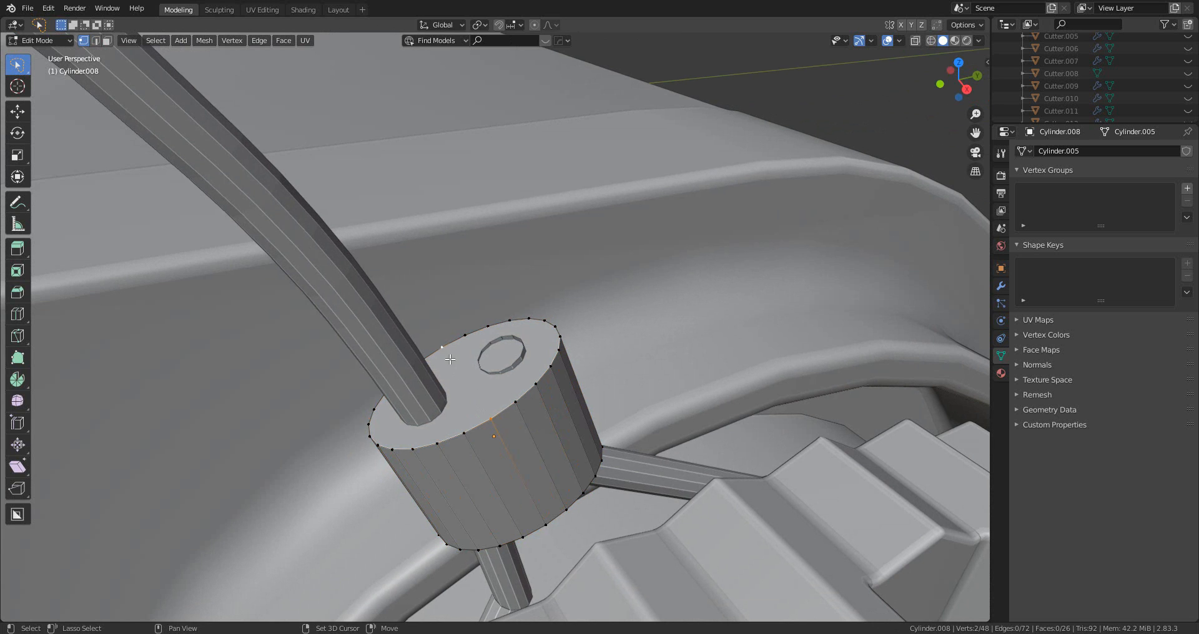
middle_drag(451, 360, 509, 337)
key(j)
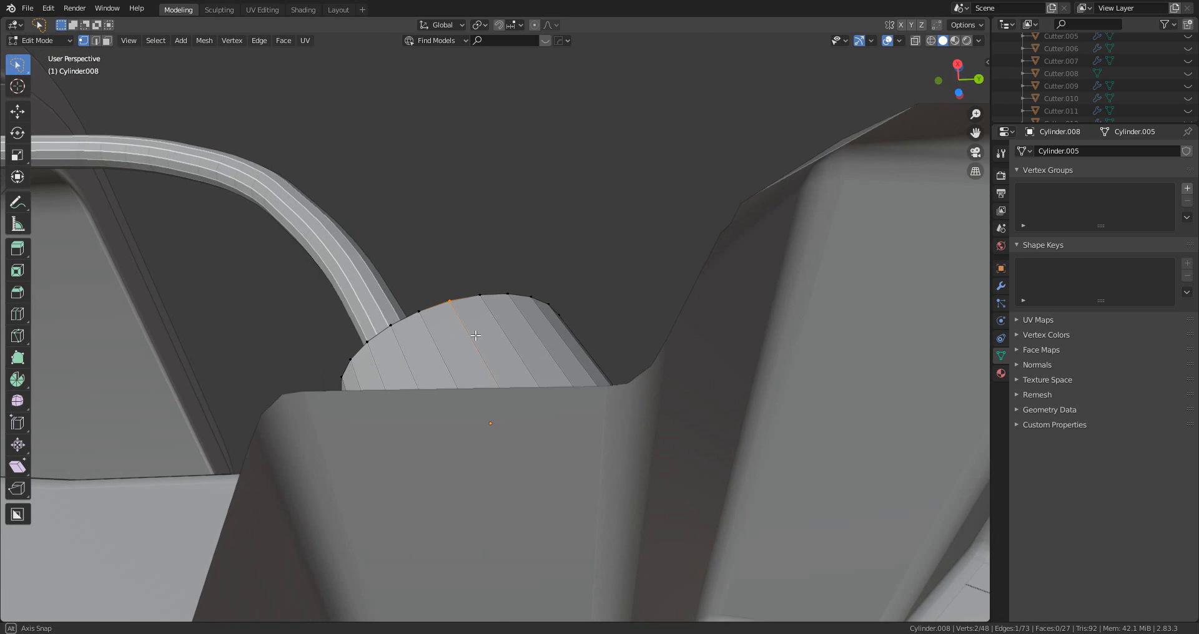
middle_drag(521, 481, 539, 531)
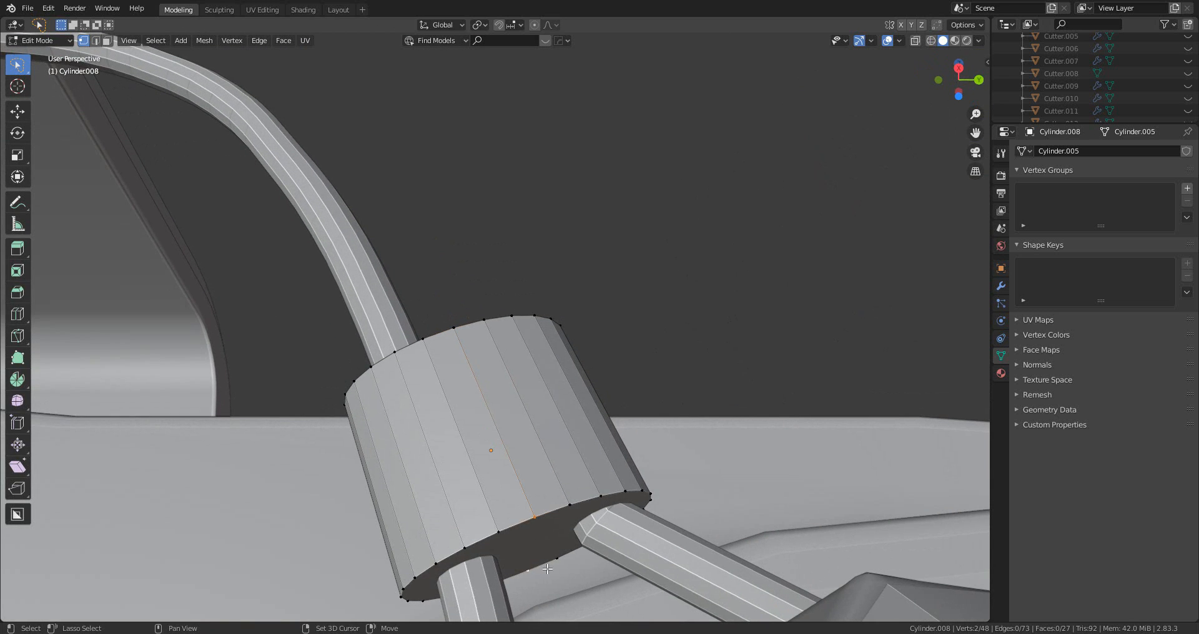
middle_drag(548, 569, 580, 600)
key(j)
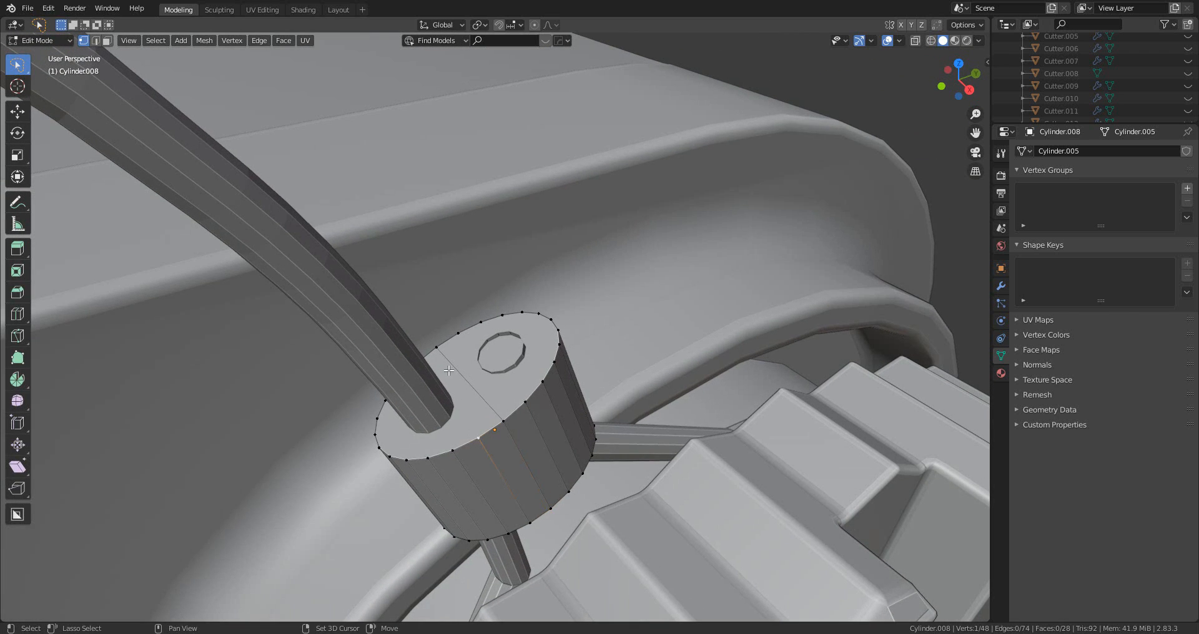
- Connect the opposite vertices on each side of the middle edge on both caps
shift+click(426, 365)
middle_drag(427, 365, 502, 433)
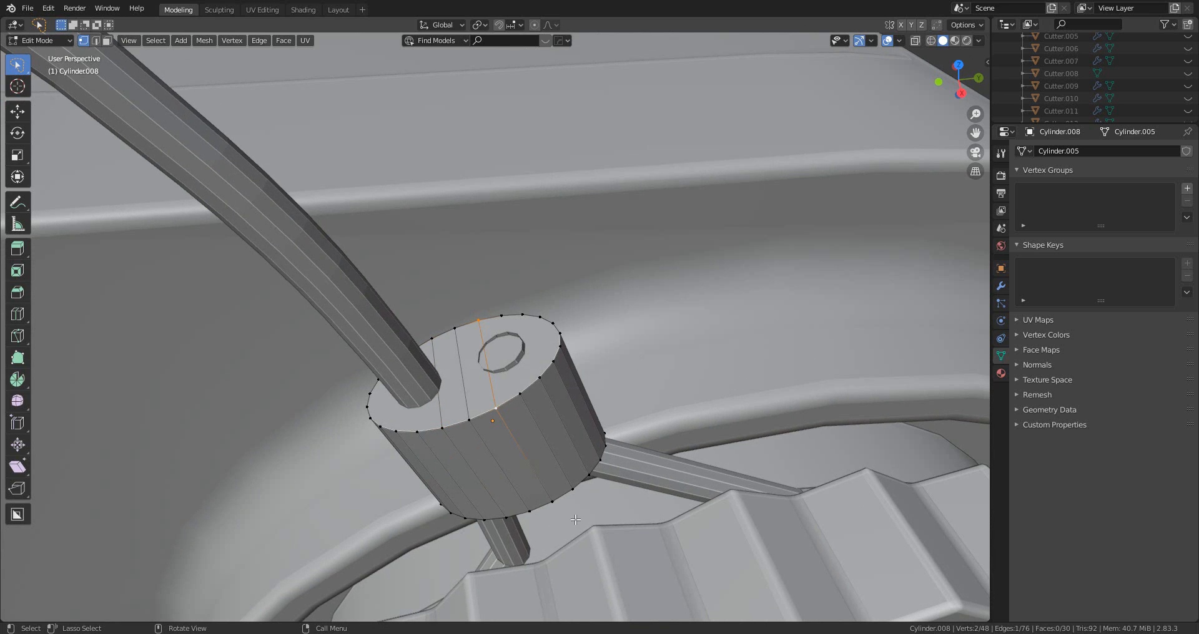
middle_drag(575, 519, 552, 462)
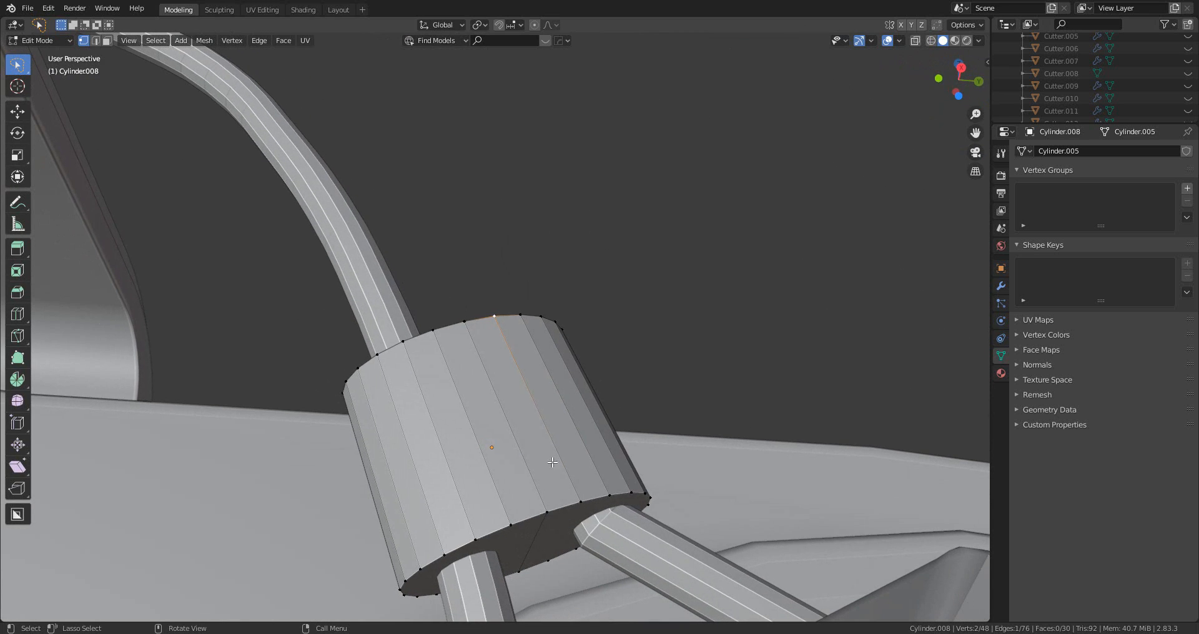
shift+click(557, 554)
middle_drag(558, 554, 592, 551)
key(j)
- Select the clamp's middle edges, scale them inward along the X axis to form a waist, and leave Edit Mode
click(492, 535)
middle_drag(492, 535, 513, 582)
middle_drag(537, 510, 513, 481)
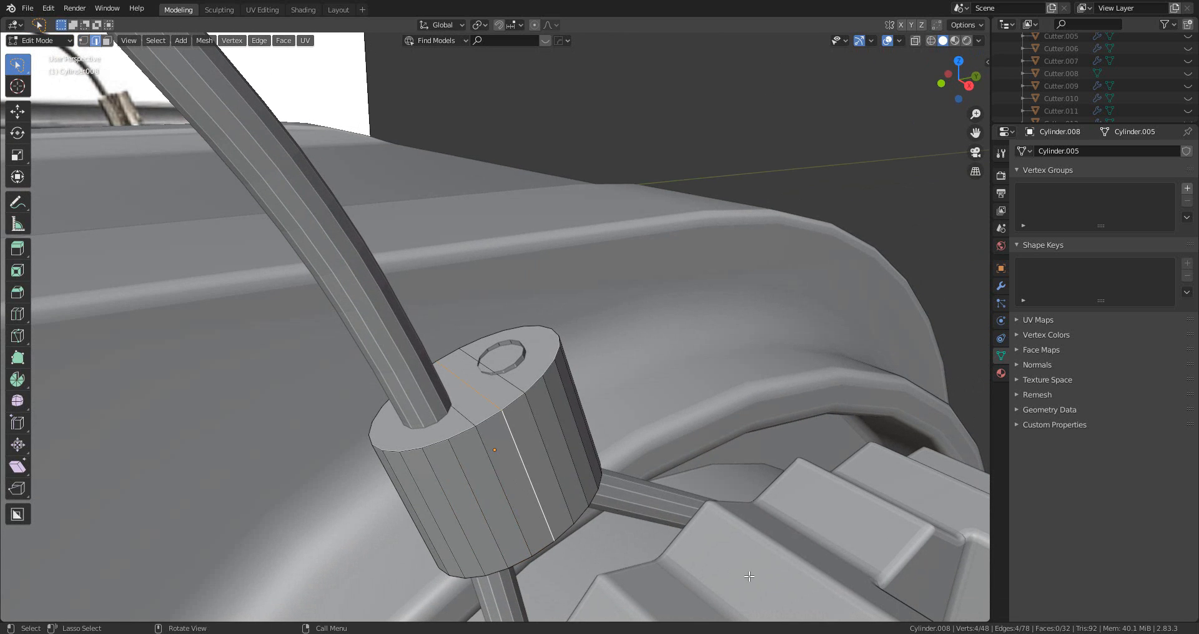
key(s)
key(x)
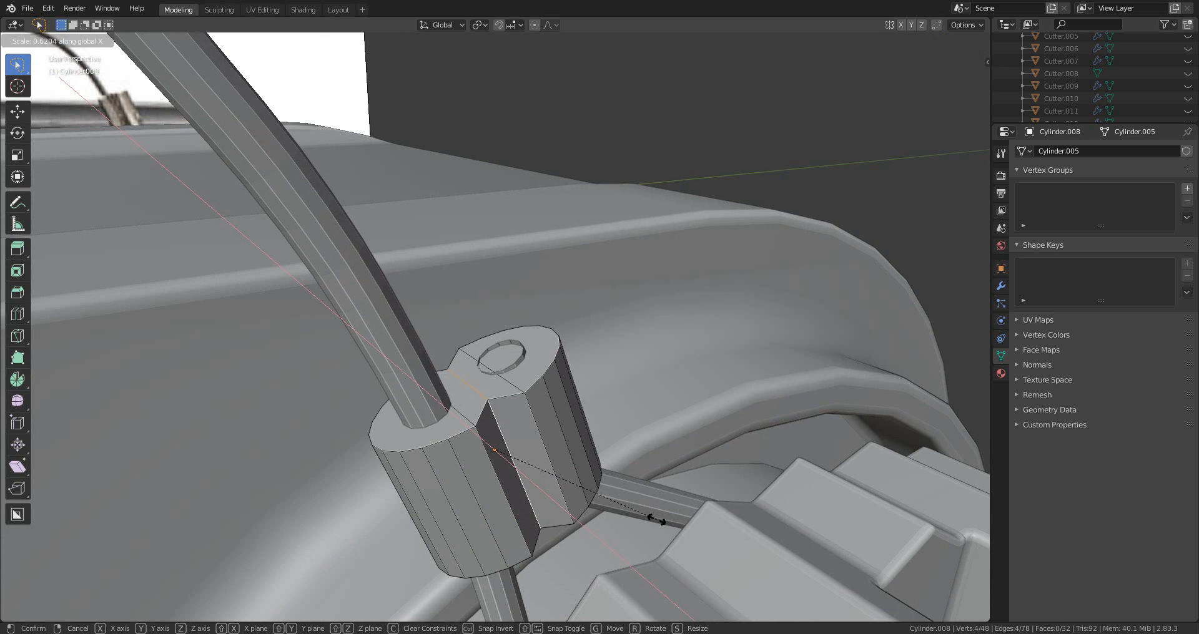
click(658, 518)
middle_drag(553, 501, 496, 511)
key(Tab)
middle_drag(513, 373, 531, 373)
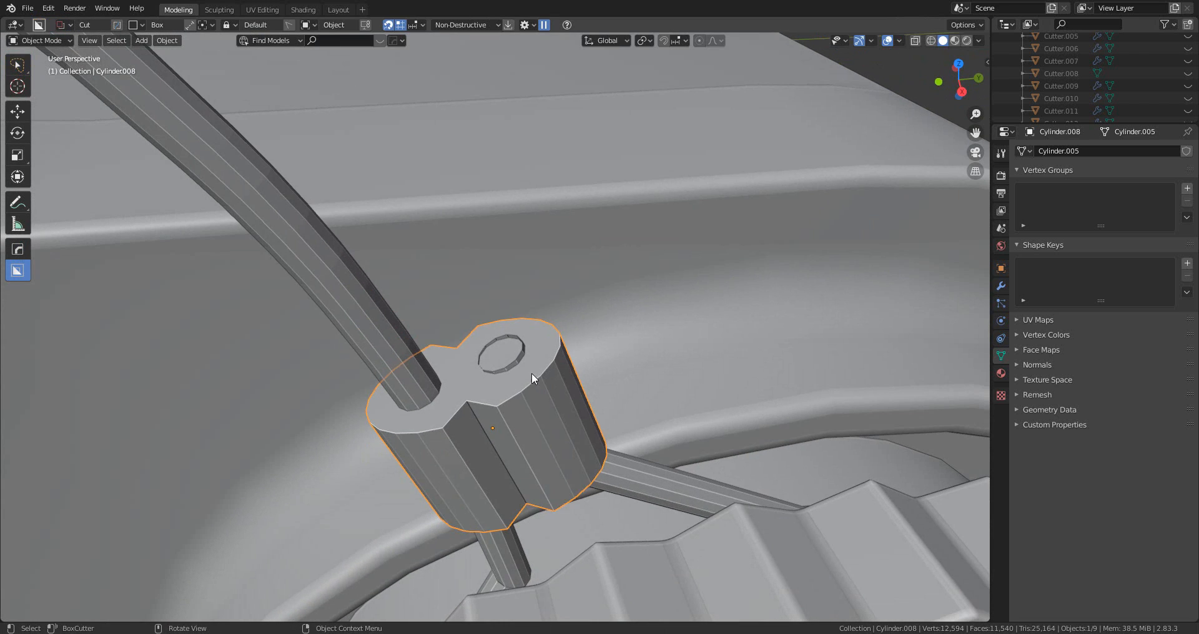
- Edit the wire mesh, raise the open end loop above the clamp and fill it with a face
click(512, 365)
key(Tab)
click(518, 364)
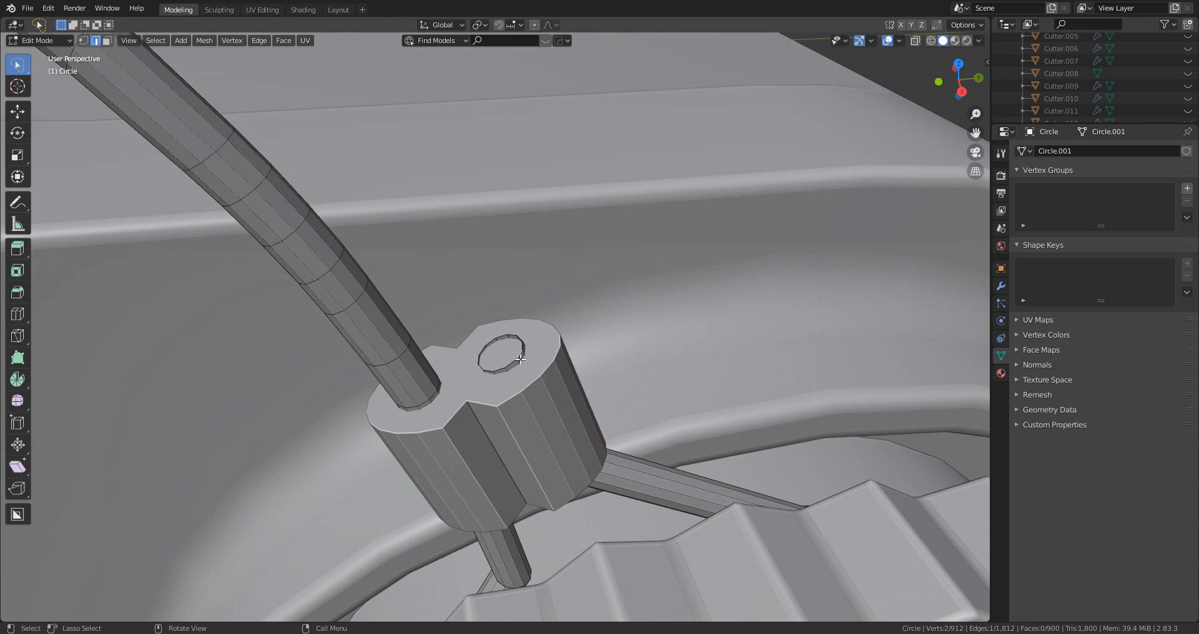
scroll(526, 371, up, 1)
middle_drag(542, 402, 672, 397)
key(g)
key(z)
click(557, 369)
key(f)
scroll(624, 401, down, 4)
key(Tab)
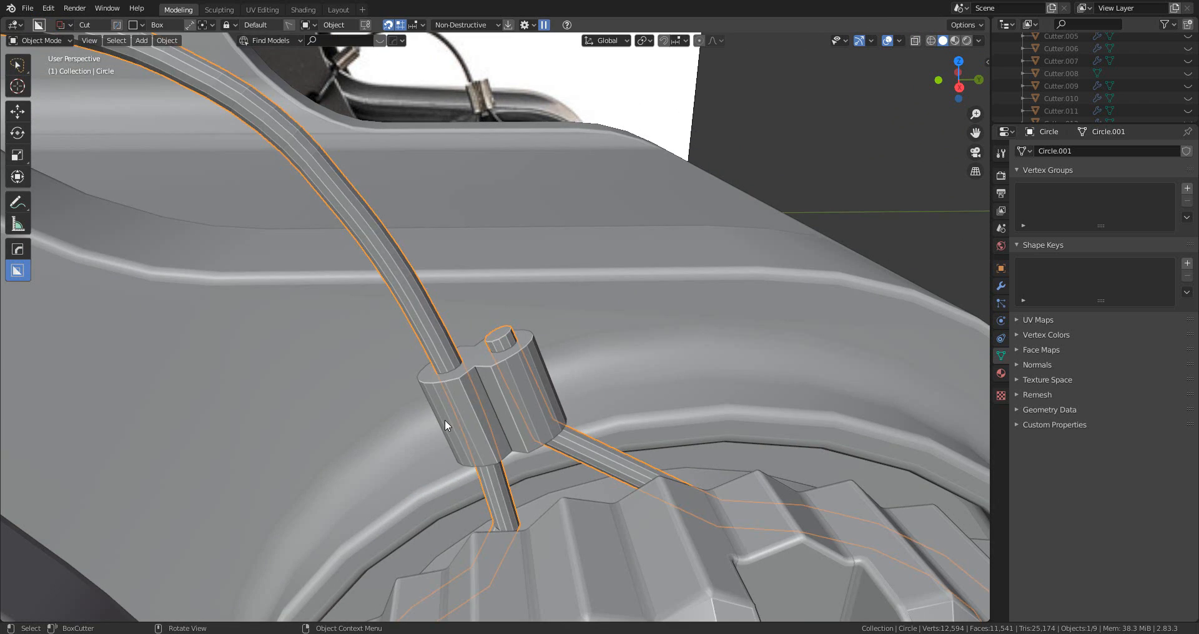
- Duplicate the wire clamp in the right view and place the copy where the wires meet near the body hole
shift+middle_drag(444, 420, 61, 442)
scroll(187, 412, down, 1)
shift+middle_drag(506, 338, 253, 355)
click(741, 412)
scroll(740, 411, down, 5)
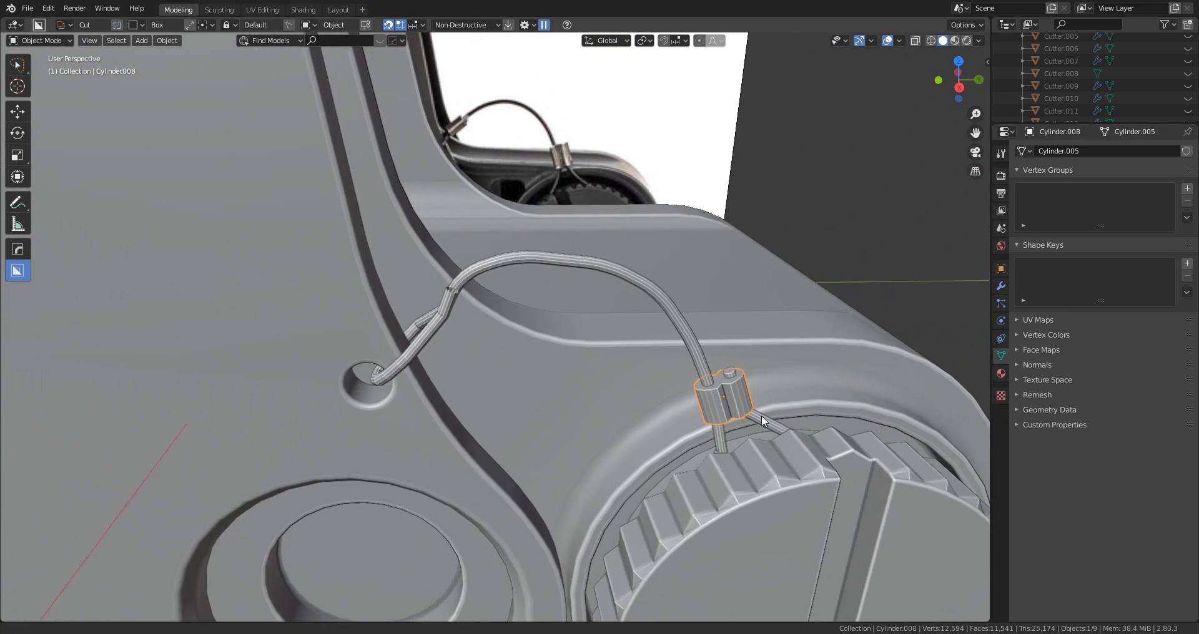
click(960, 88)
key(shift+d)
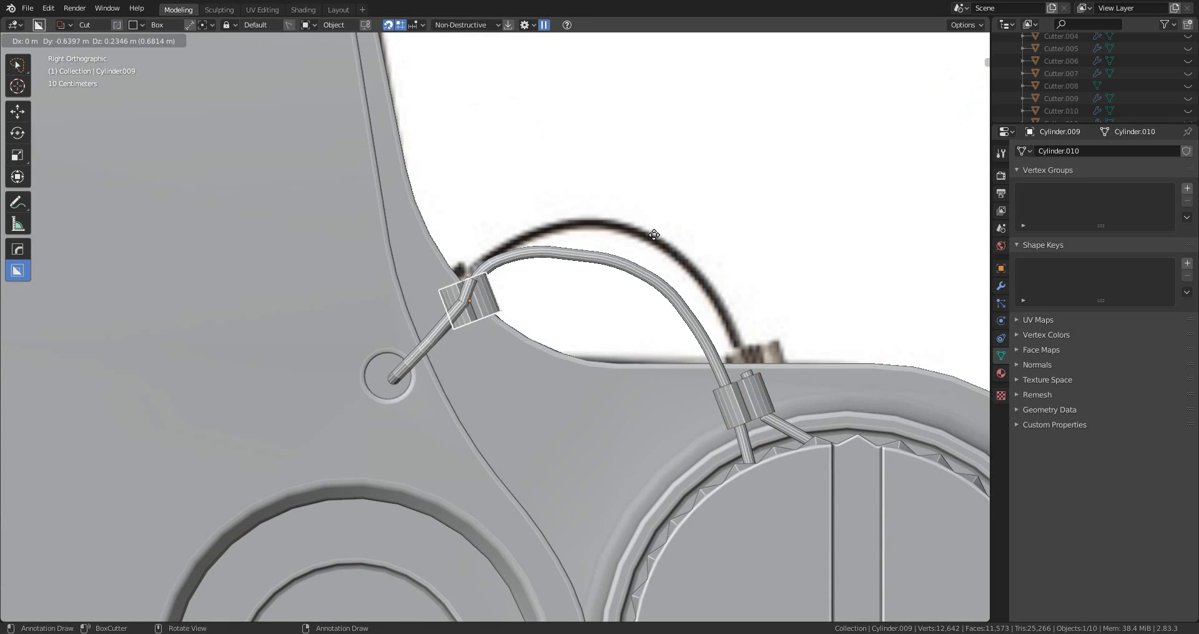
click(658, 232)
- Rotate the copied clamp about 51° to follow the wire and turn it 90° around its local Z axis
key(r)
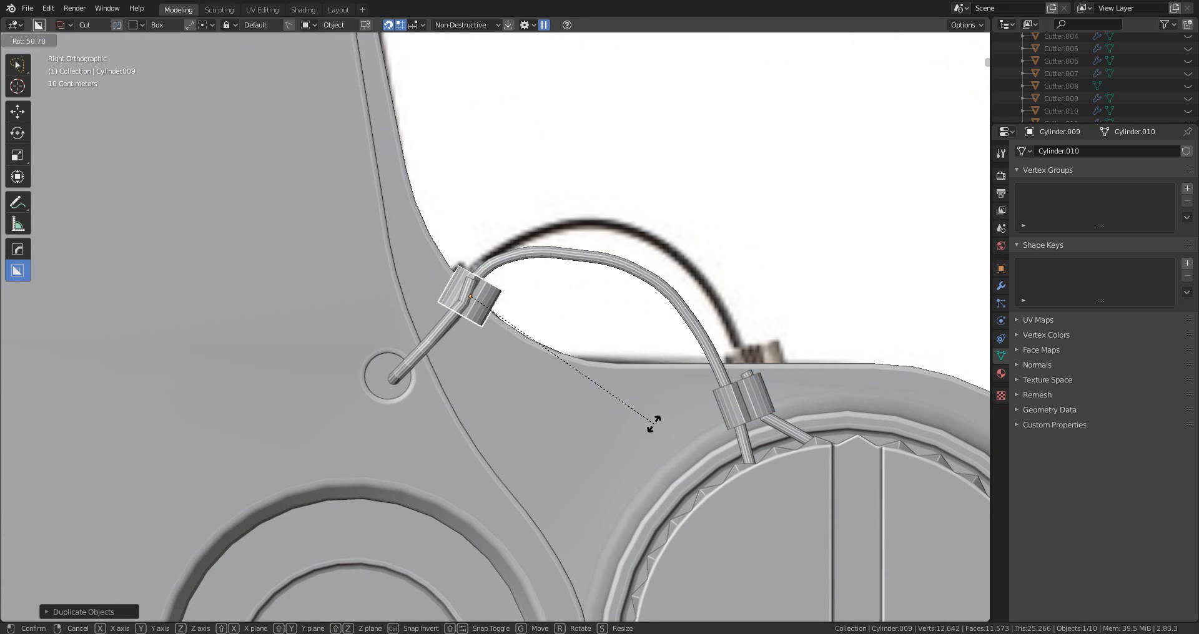
click(652, 421)
text(rz)
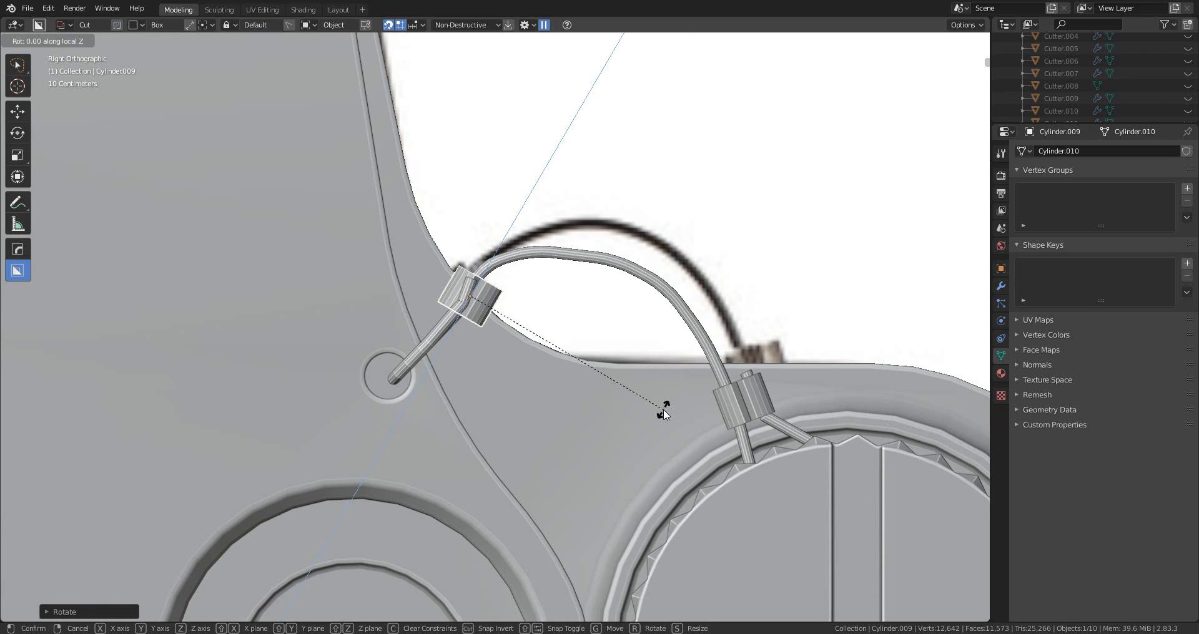
text(90)
key(Return)
- Reposition the copied clamp so that both wires near the body hole pass through it
scroll(497, 351, down, 3)
middle_drag(496, 350, 661, 416)
scroll(615, 436, up, 6)
scroll(674, 449, up, 2)
key(g)
click(519, 293)
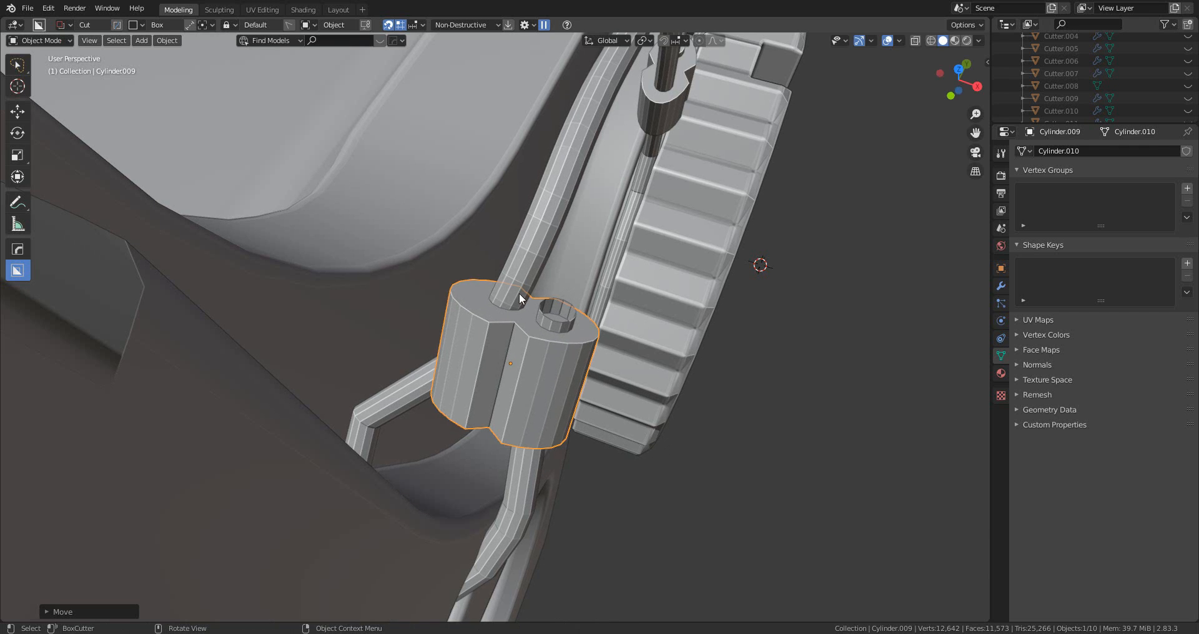
click(518, 270)
click(552, 370)
middle_drag(568, 392, 472, 373)
- Scale the copied clamp to about 0.80 along its local X axis and about 0.90 along its local Y axis
key(s)
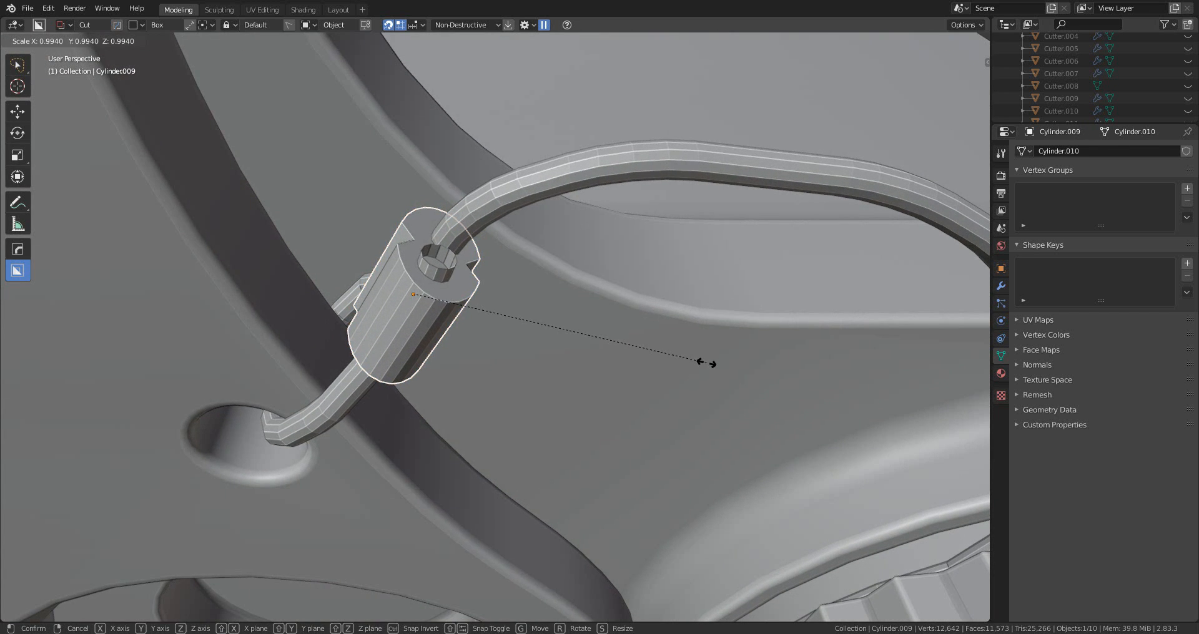
key(x)
key(x)
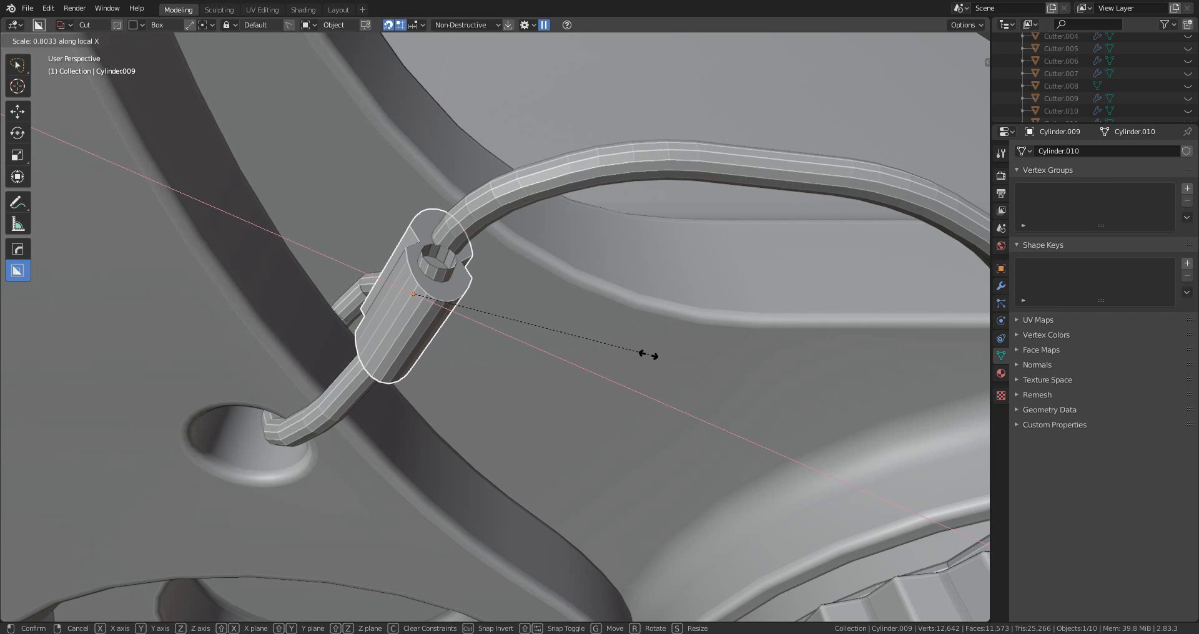
click(648, 350)
middle_drag(574, 316, 714, 347)
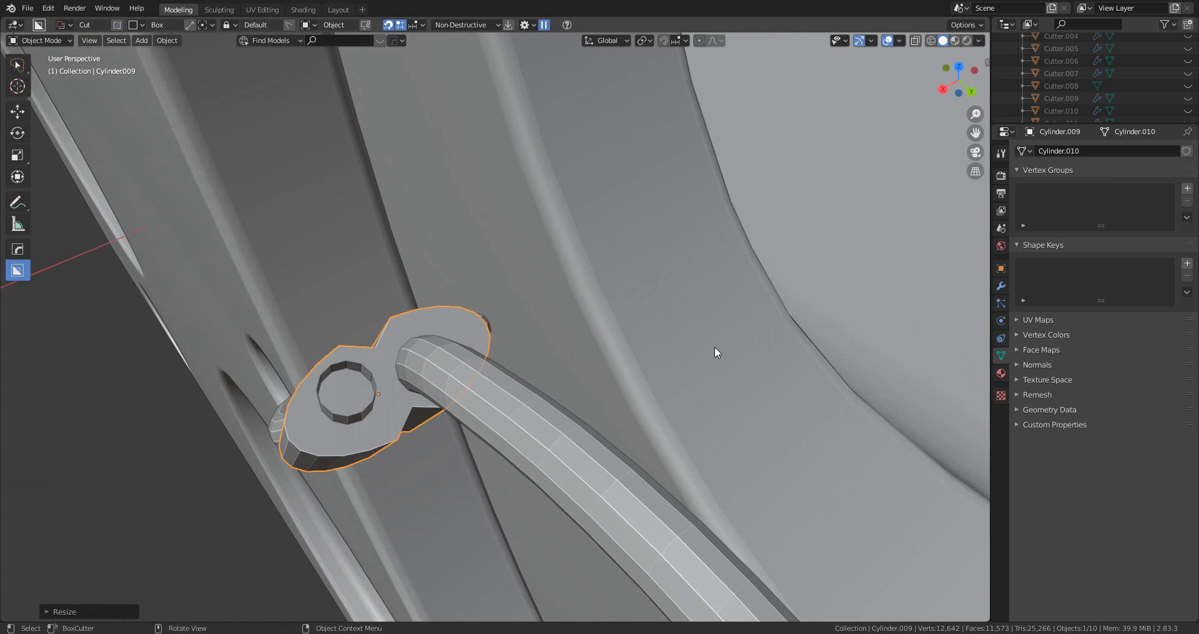
key(s)
key(y)
key(y)
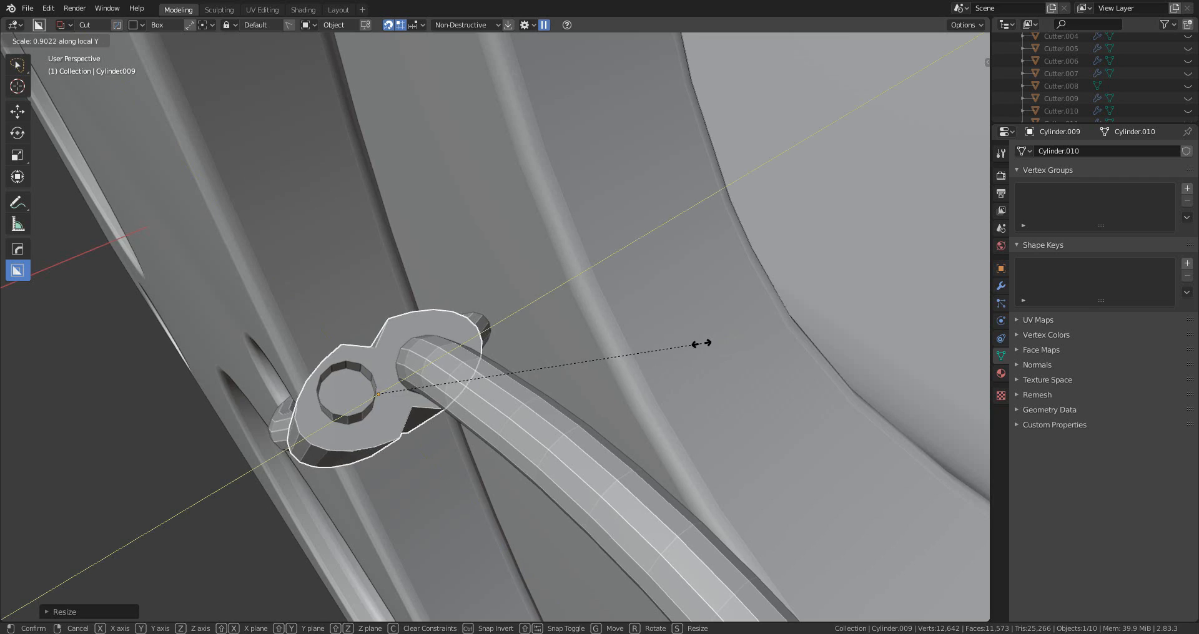
click(701, 343)
- Slide the copied wire clamp about 0.04 m along its local Z axis, up the wires
middle_drag(655, 347, 664, 419)
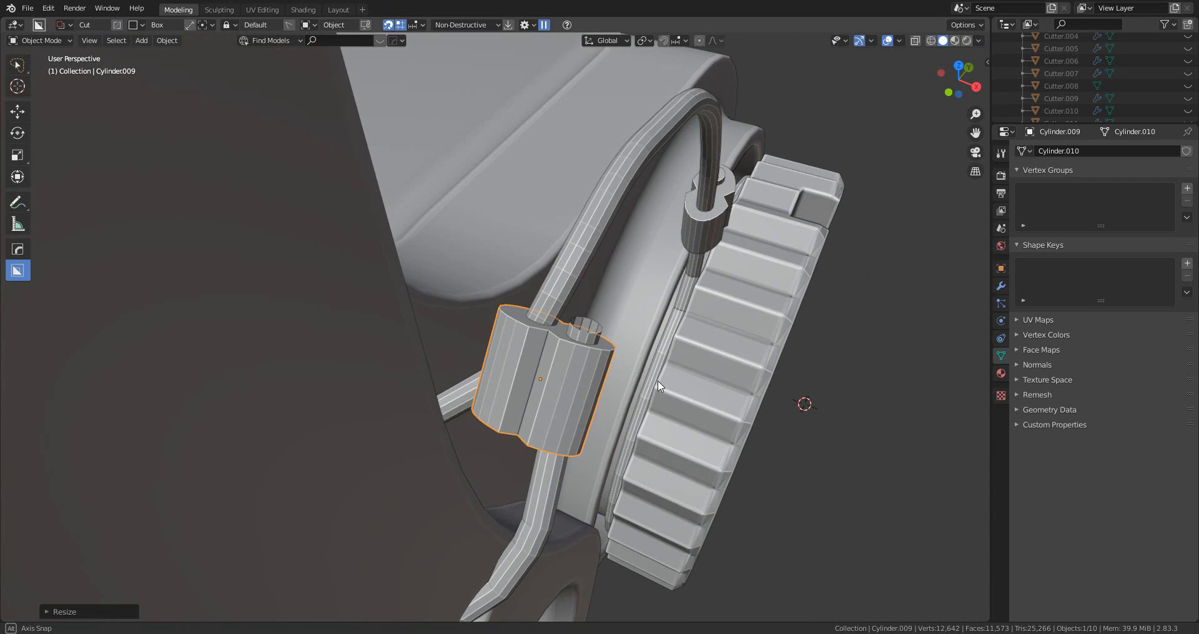
key(g)
key(z)
key(z)
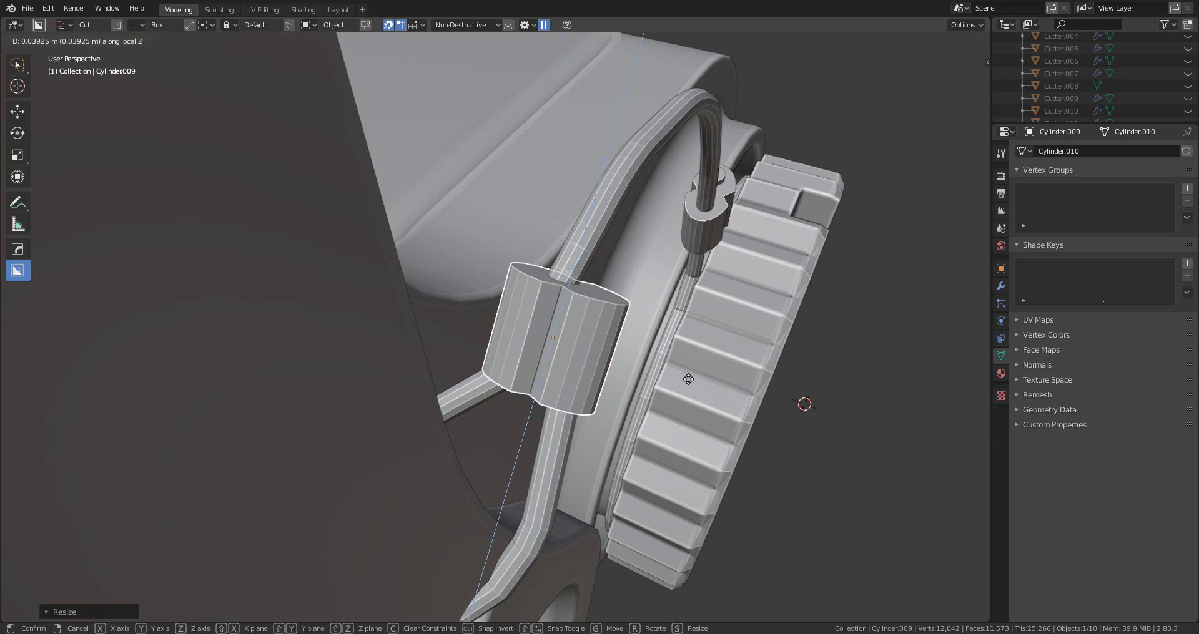
click(743, 381)
- Rotate the copied clamp about 8° around its local X axis and shift it along its local Y axis to fit the wires
key(r)
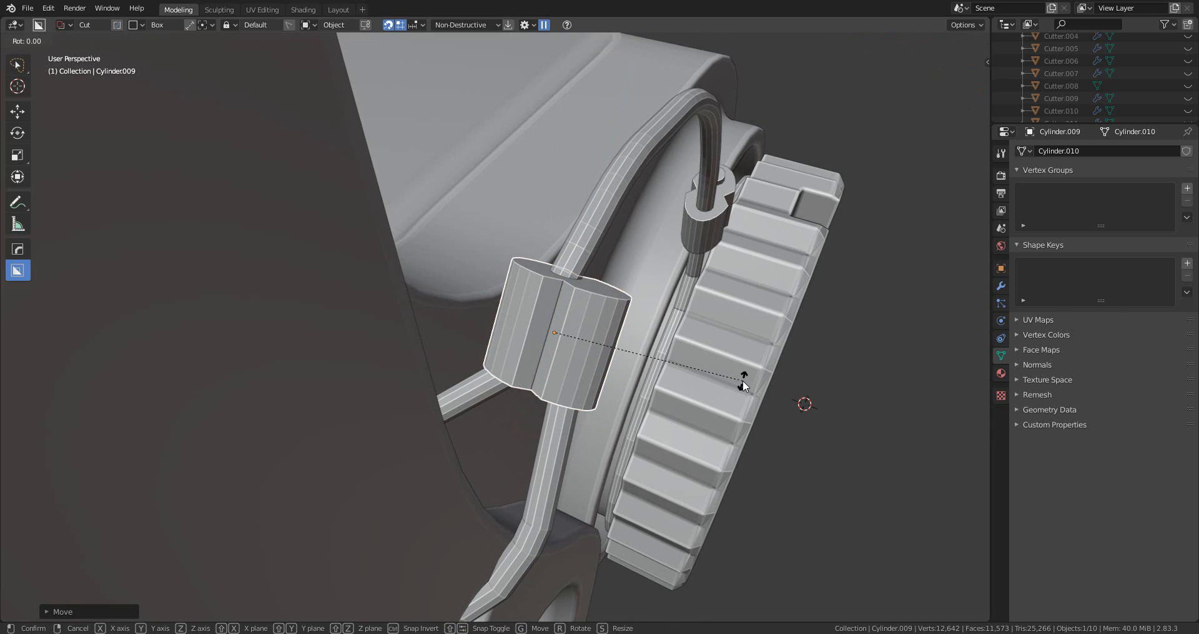
key(x)
key(x)
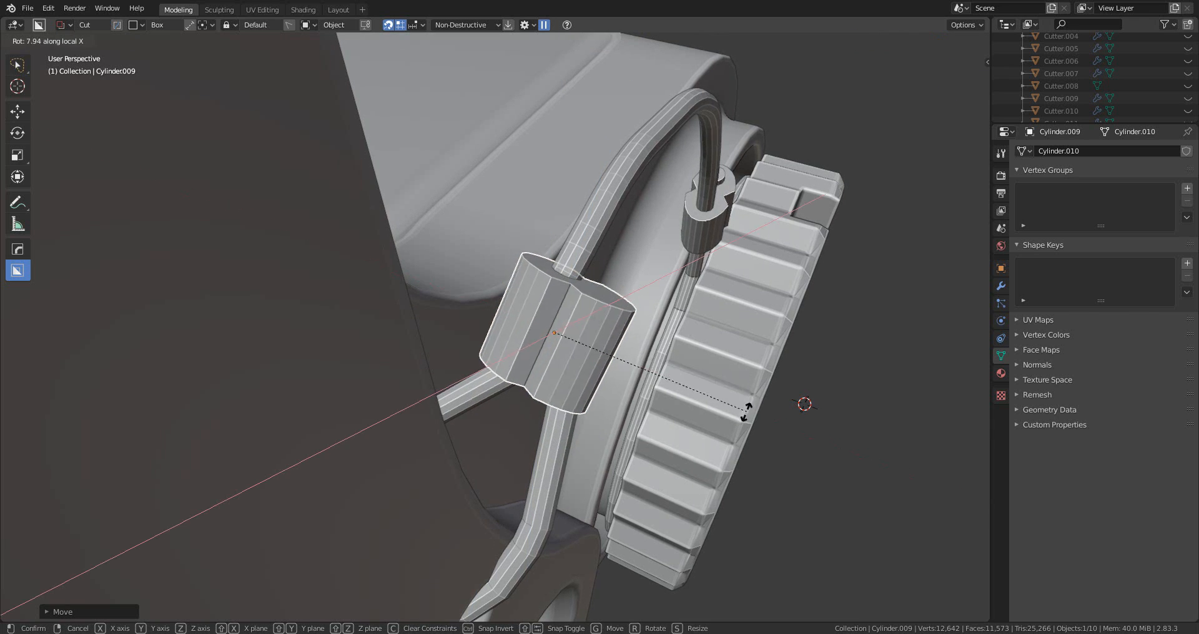
click(745, 419)
key(g)
key(y)
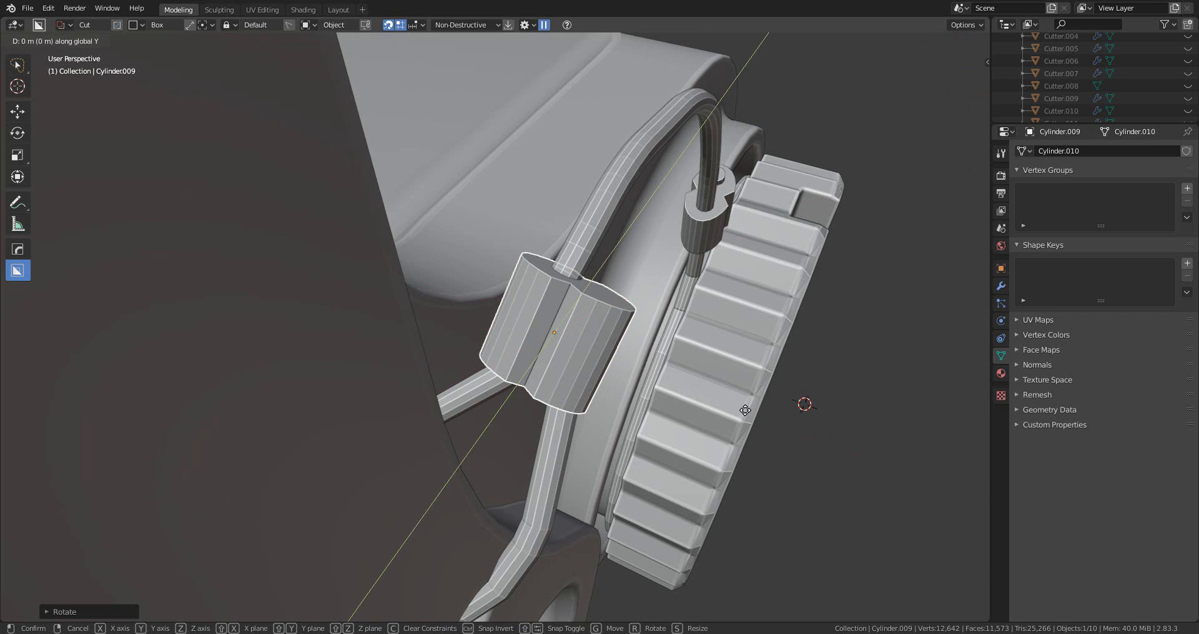
key(y)
click(728, 418)
- Move the wire's open end loop, hidden inside the clamp near the body hole, out past the clamp's upper face and cap it
click(548, 439)
middle_drag(629, 388, 537, 395)
key(Tab)
scroll(513, 408, up, 2)
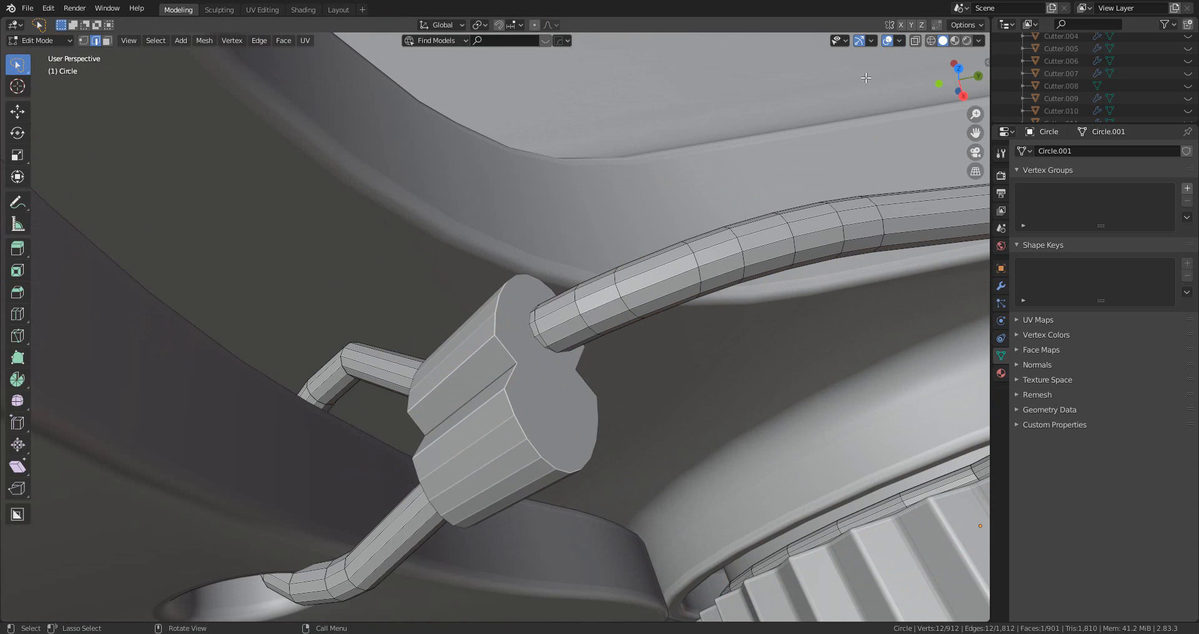
click(916, 41)
alt+click(531, 406)
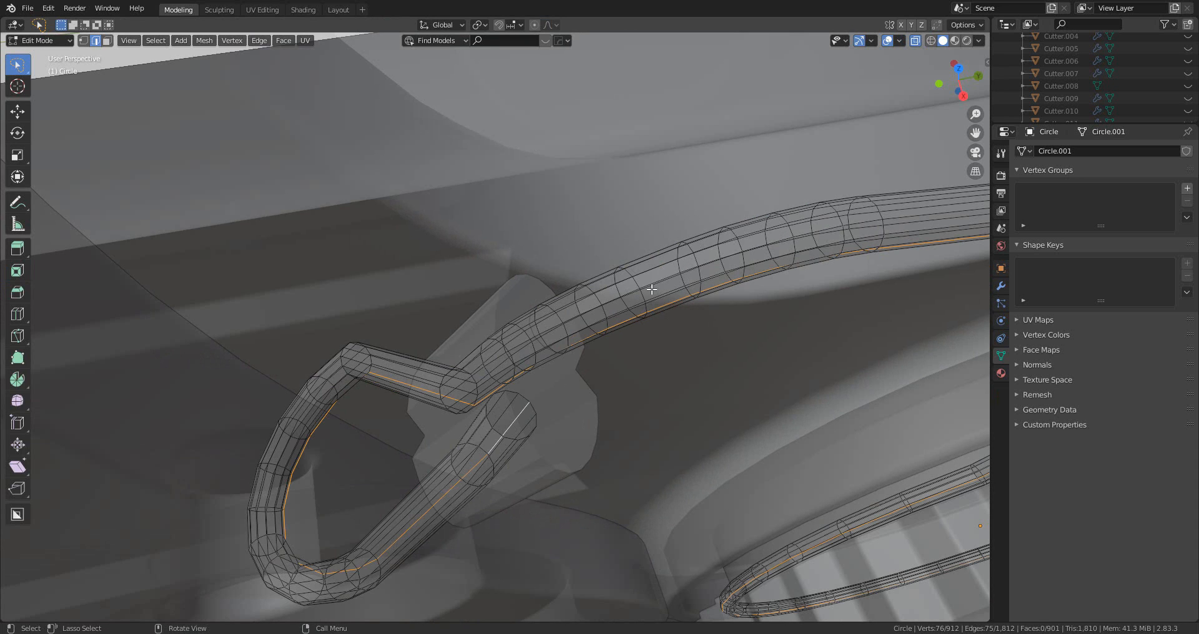
alt+click(533, 406)
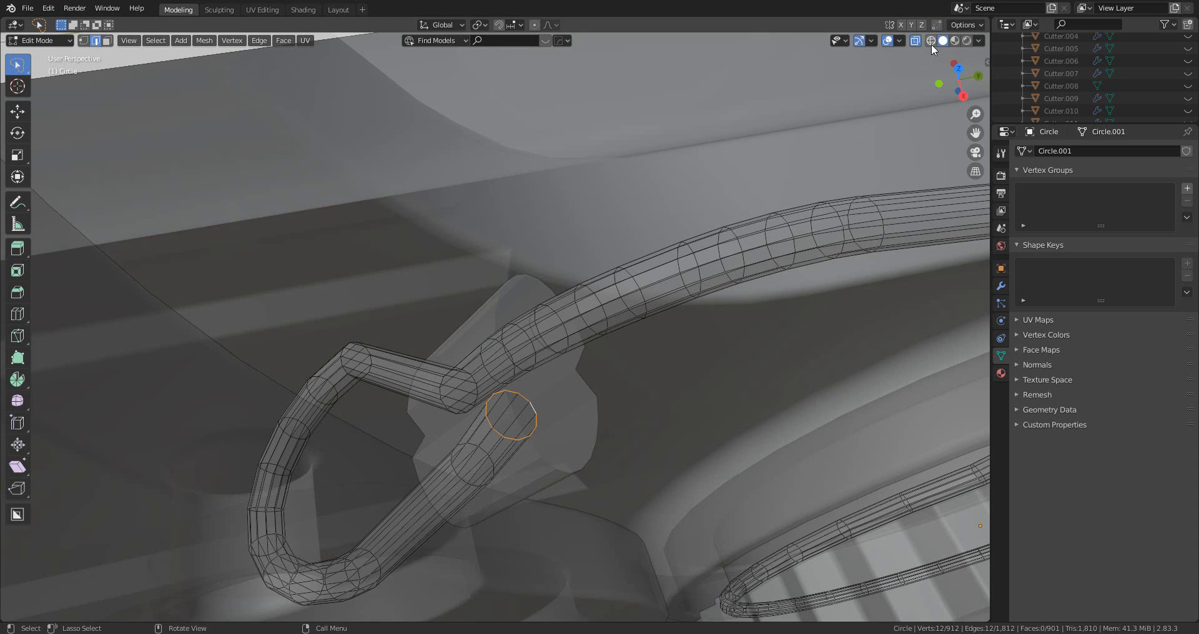
click(915, 42)
scroll(575, 380, down, 3)
mouse_move(575, 380)
middle_down()
mouse_move(651, 371)
mouse_move(558, 335)
middle_up()
key(g)
click(663, 349)
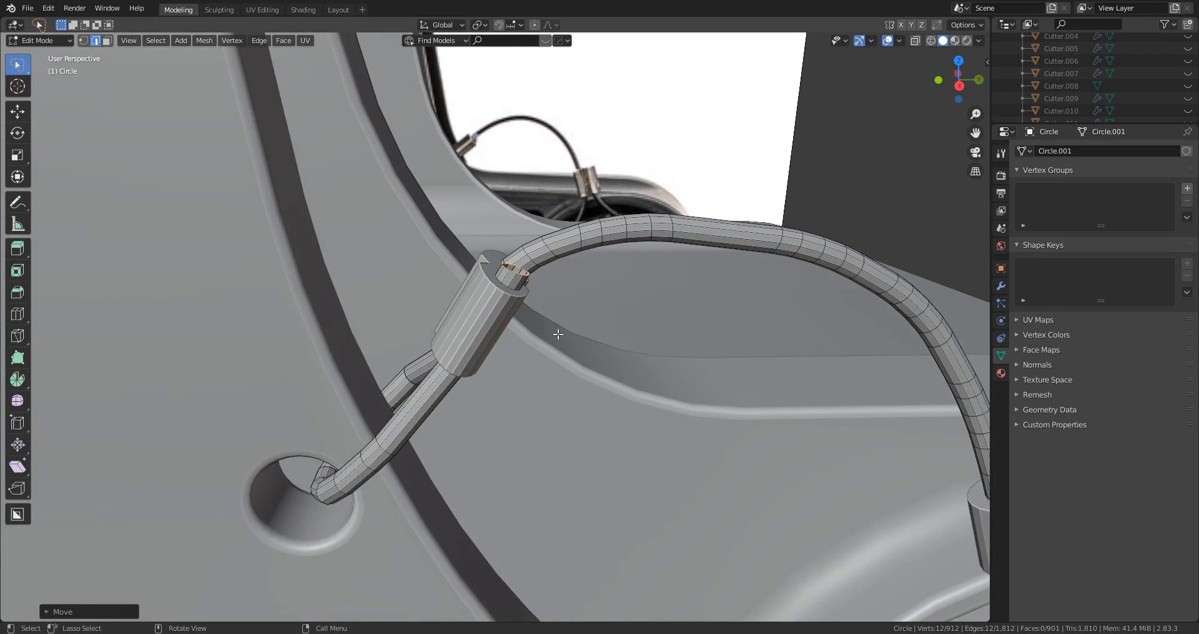
scroll(558, 335, up, 4)
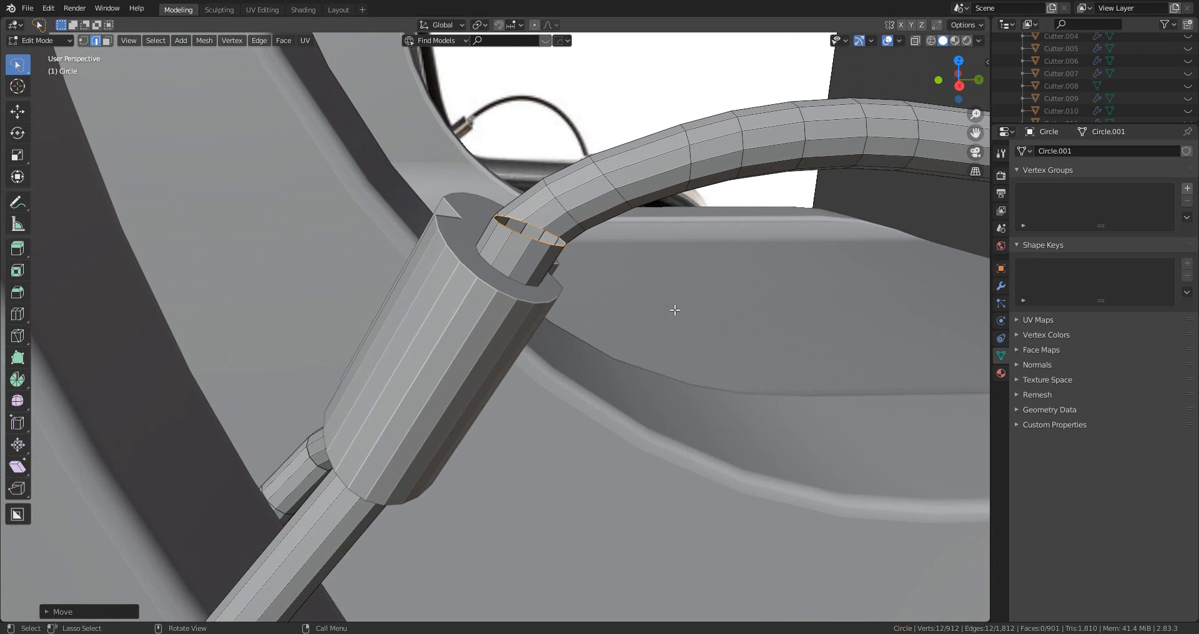
scroll(674, 310, down, 5)
key(Tab)
- Shade the wire smooth and apply the HardOps Sharpen operation to it with 30° sharpness
scroll(672, 309, down, 4)
right_click(627, 309)
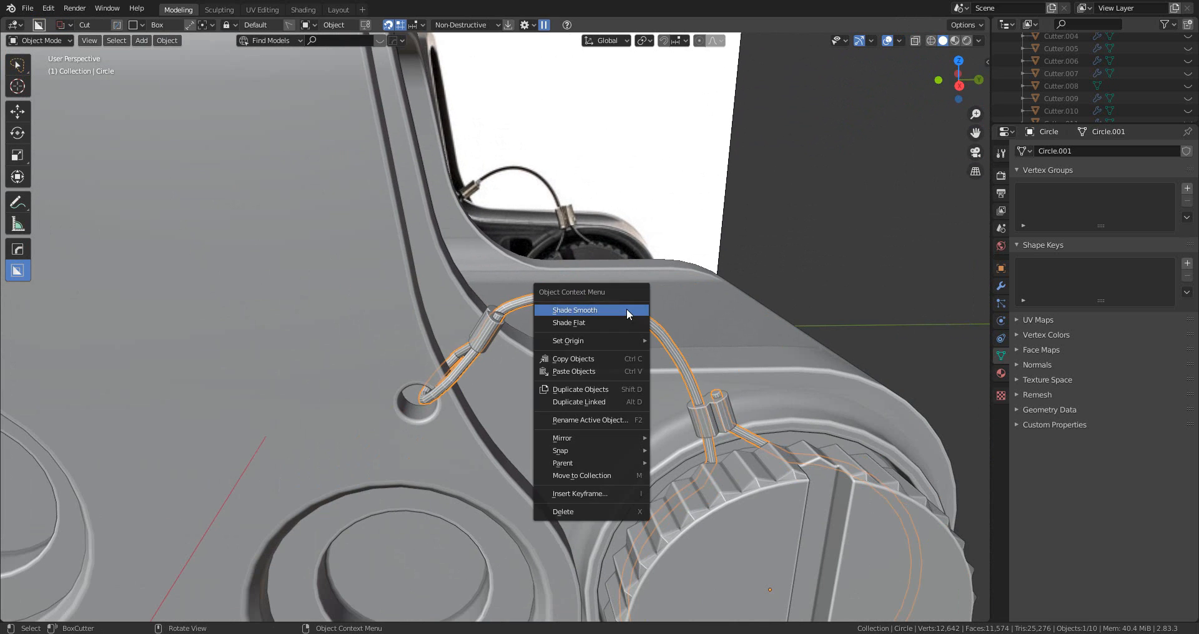
click(627, 310)
scroll(627, 309, up, 3)
middle_drag(626, 313, 605, 332)
key(q)
click(543, 273)
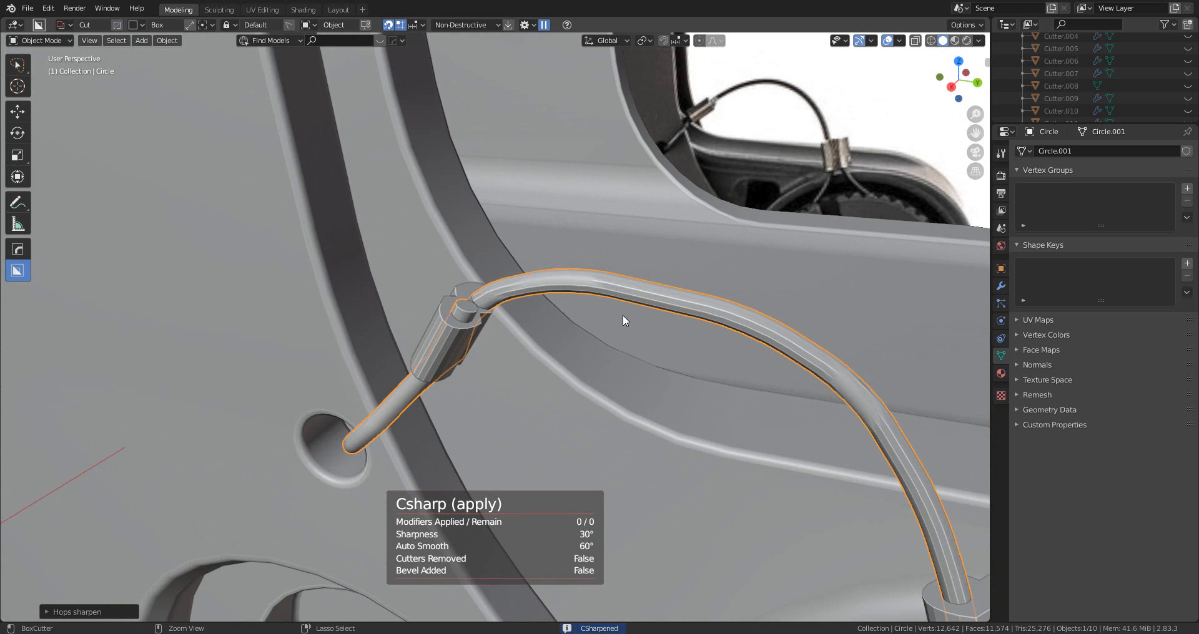
right_click(609, 288)
click(608, 287)
- Join the two wire clamps into one object and apply the HardOps Sharpen operation to it
scroll(608, 288, down, 5)
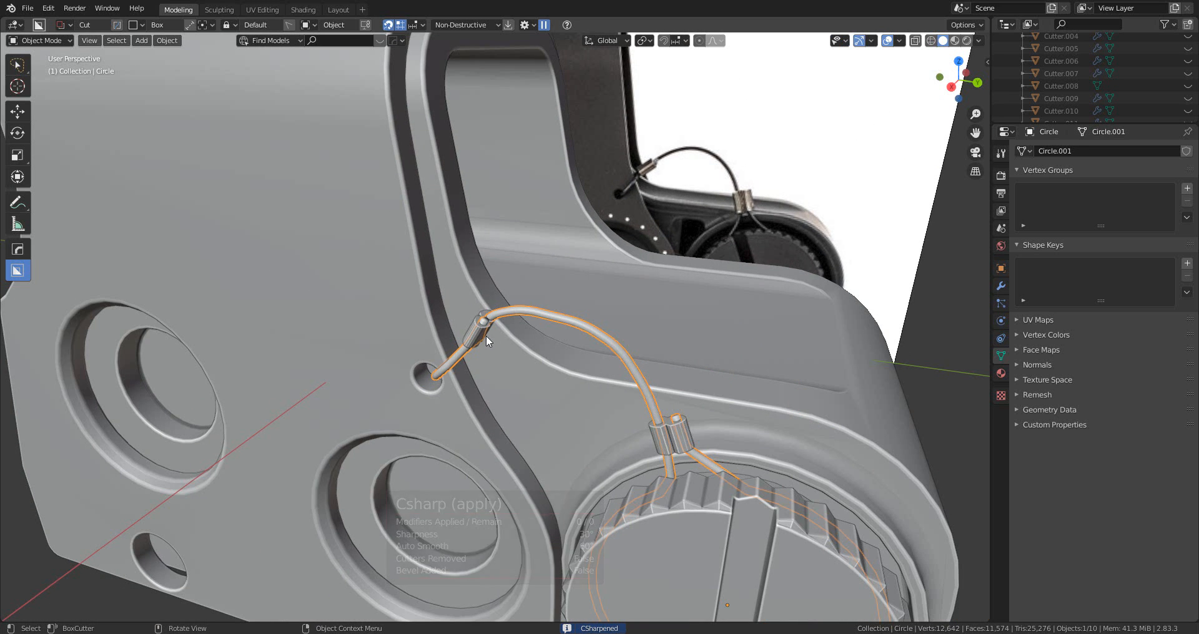
key(ctrl+j)
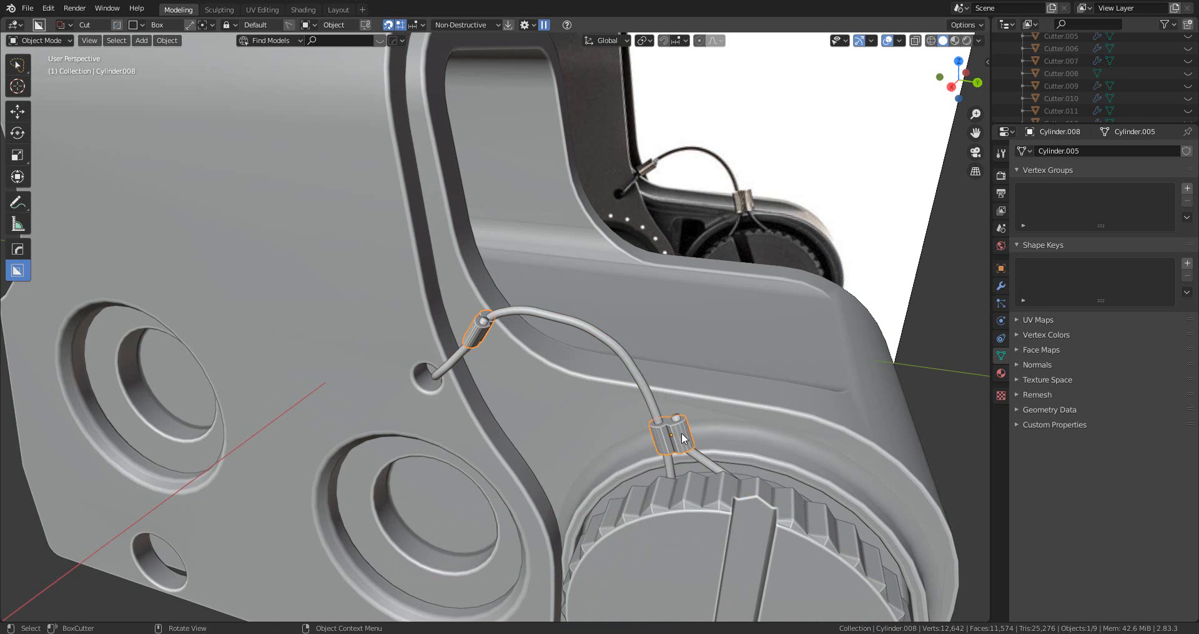
scroll(682, 435, up, 3)
shift+middle_drag(662, 421, 499, 309)
right_click(675, 414)
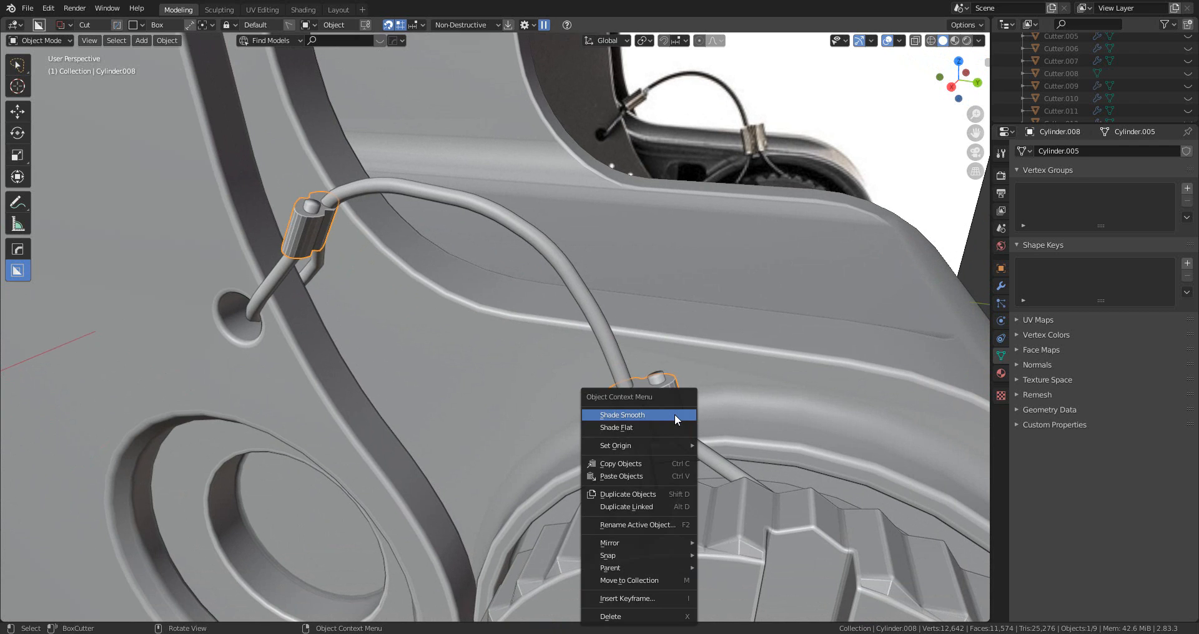
key(Escape)
- Add a HardOps bevel to the joined clamps with 3 segments, a 30° angle limit and a width of about 0.008
key(q)
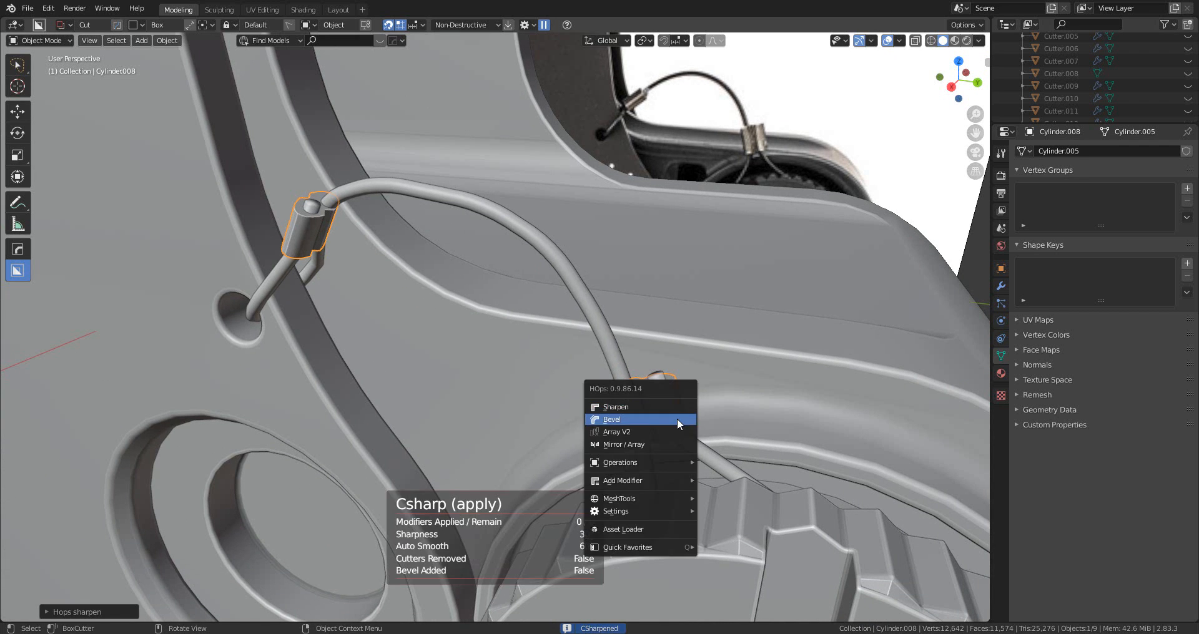
click(677, 420)
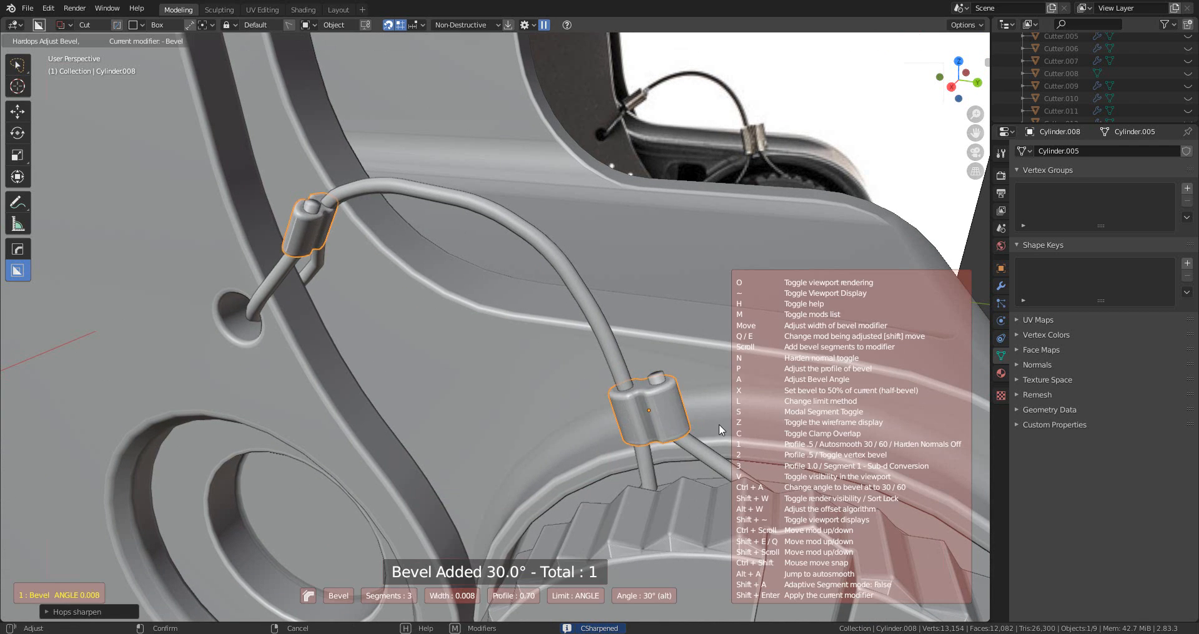
click(739, 431)
scroll(741, 430, down, 5)
click(860, 373)
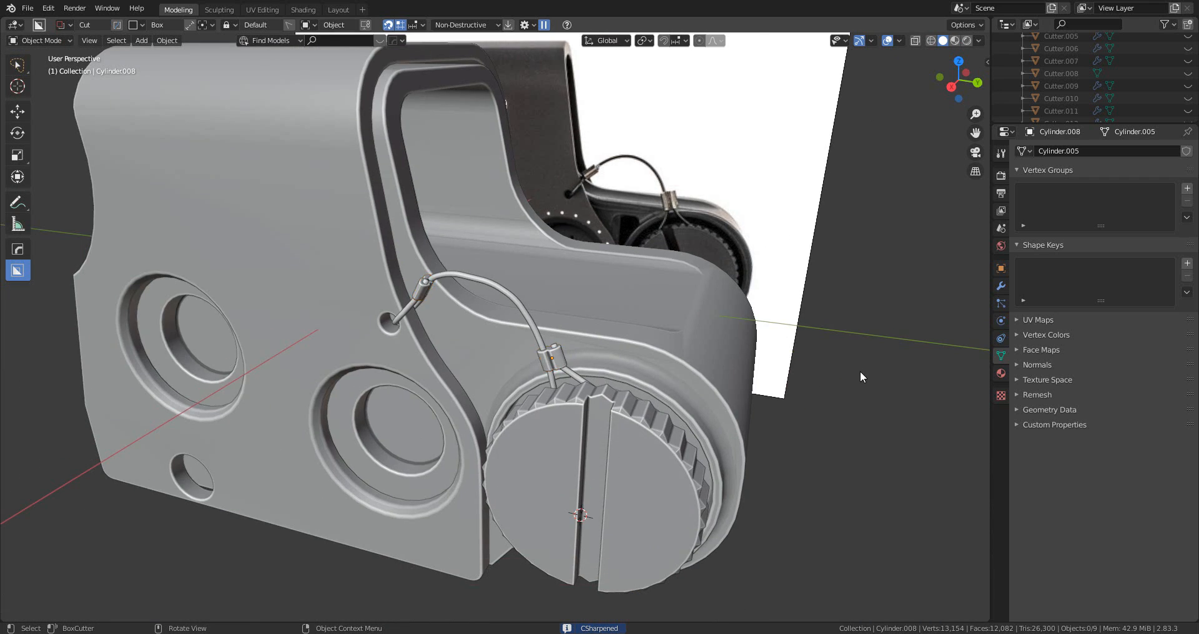
- Snap the 3D cursor to the floor face of the inner round recess in the sight body's rear adjustment dial, farther from the battery cap
scroll(860, 371, down, 5)
middle_drag(716, 402, 562, 403)
scroll(609, 410, up, 3)
scroll(589, 428, up, 3)
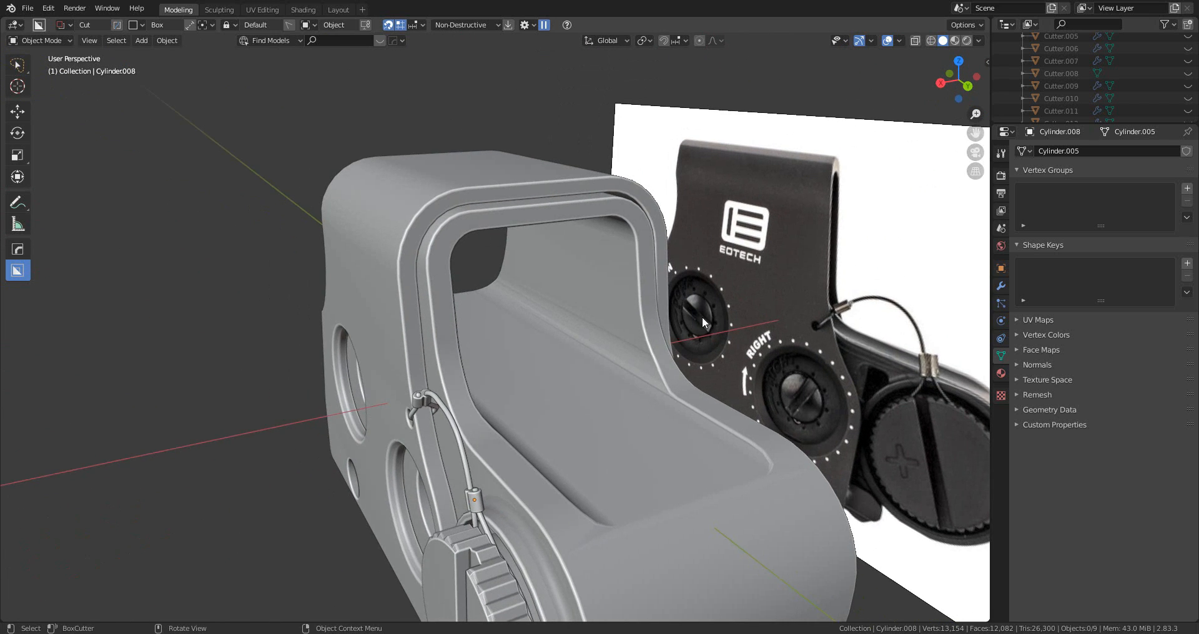
middle_drag(808, 403, 806, 362)
scroll(441, 360, up, 3)
click(458, 360)
scroll(510, 404, up, 2)
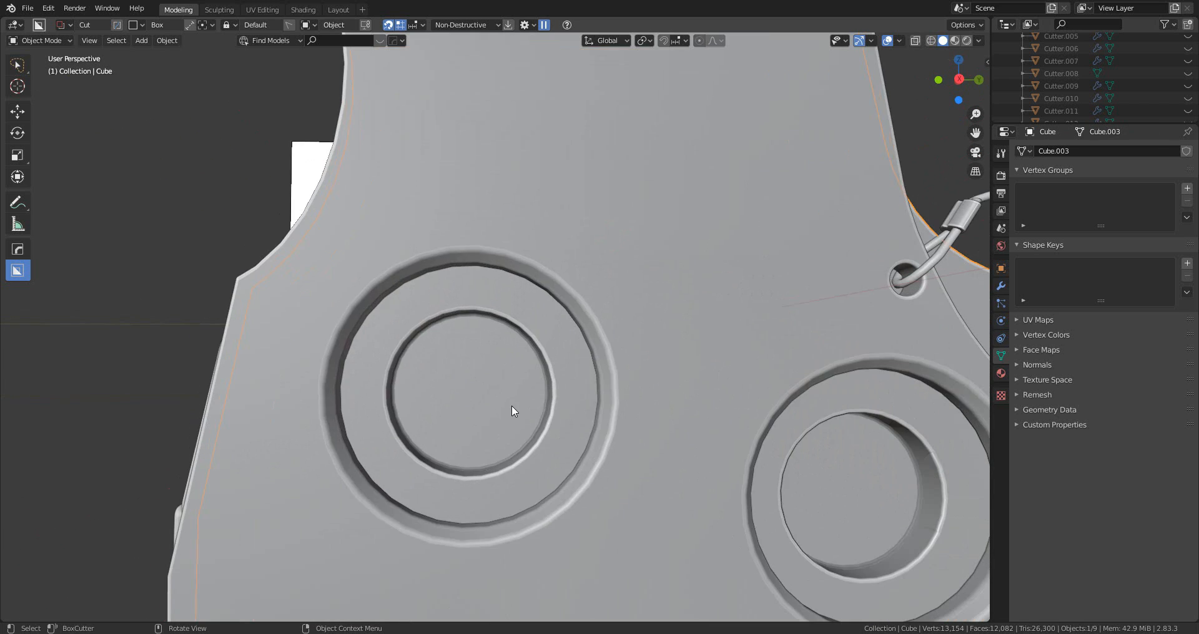
middle_drag(511, 405, 522, 321)
key(Tab)
key(3)
click(522, 321)
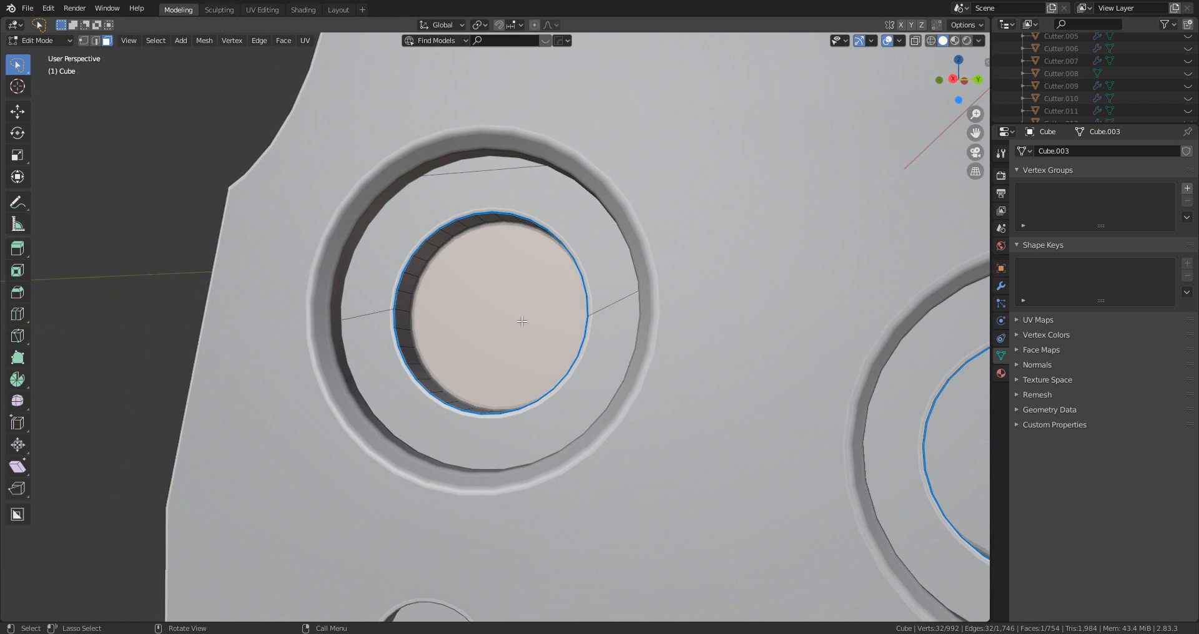
key(shift+s)
click(636, 342)
scroll(593, 345, down, 5)
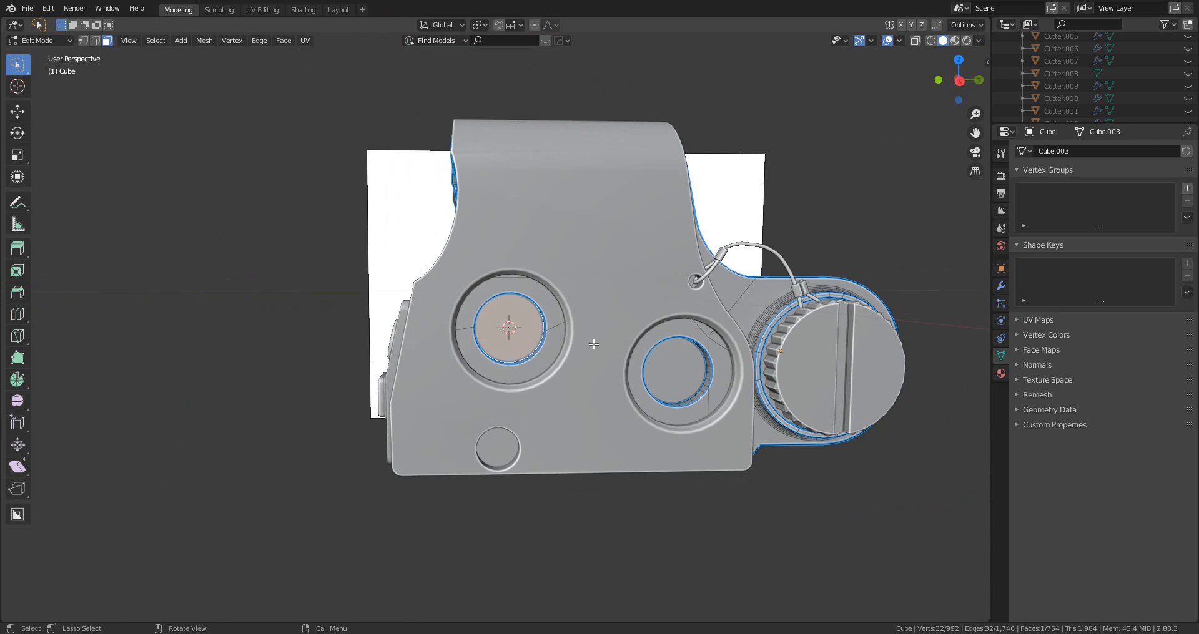
key(Tab)
- Add a 24-vertex cylinder at the 3D cursor and scale it down to 0.209
middle_drag(593, 344, 527, 337)
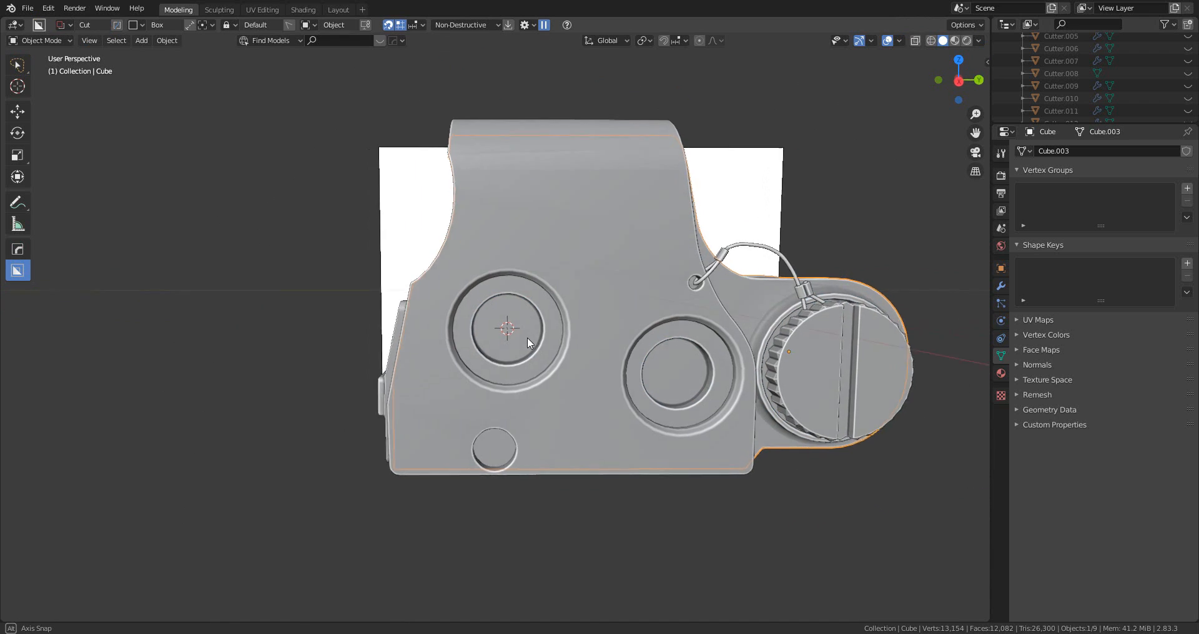
key(shift+a)
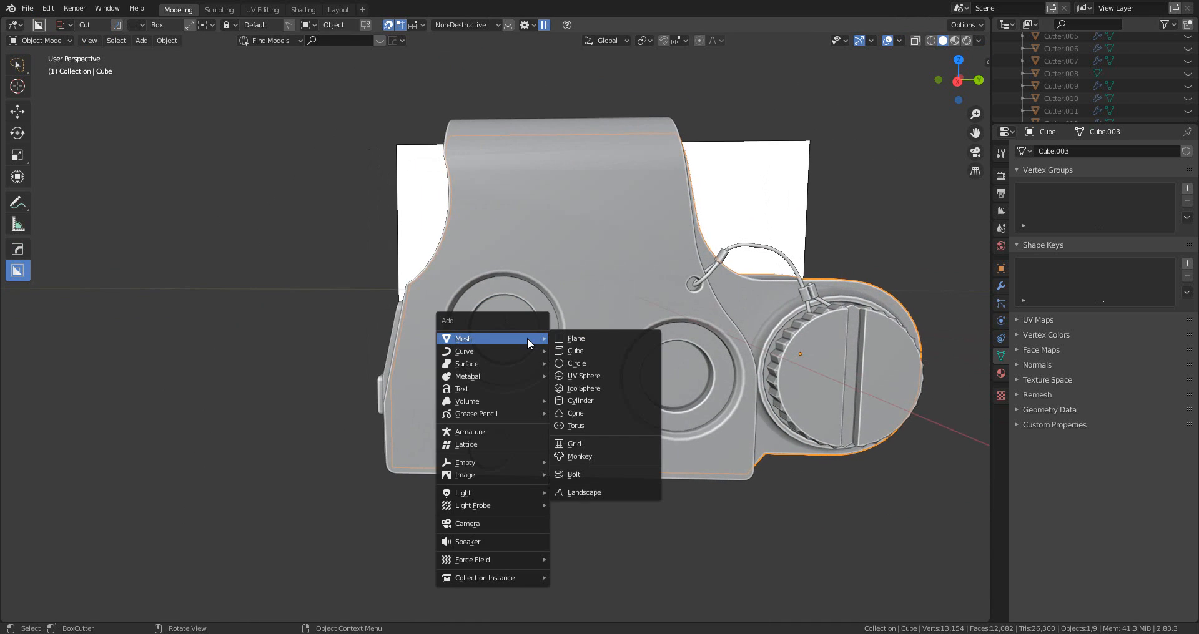
click(618, 402)
click(49, 612)
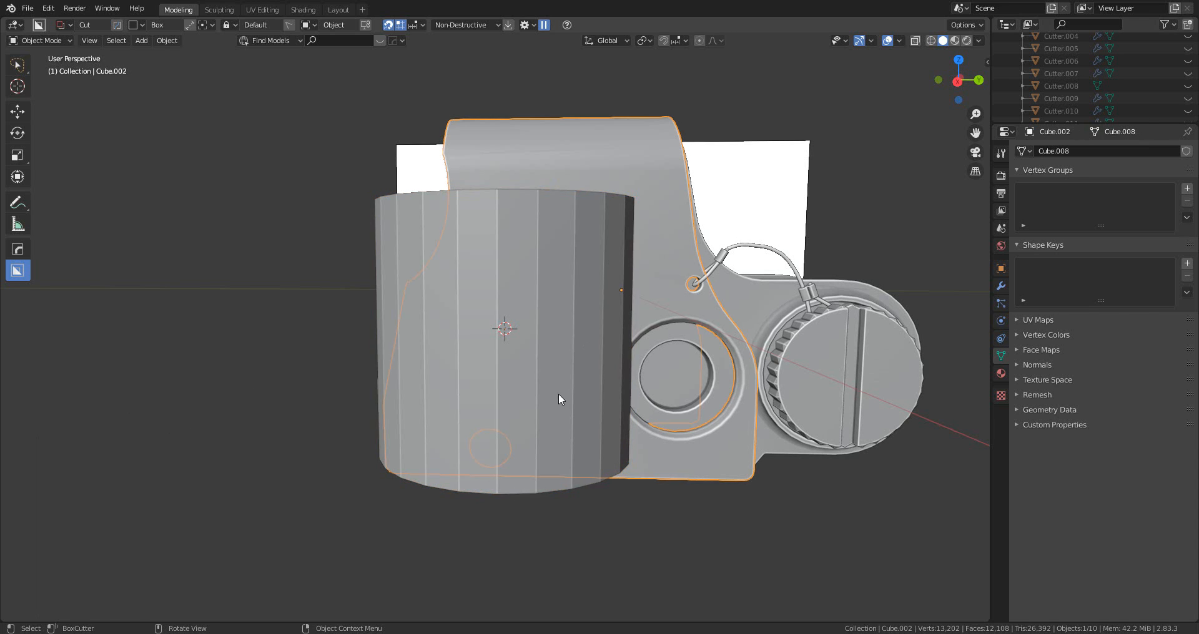
key(s)
click(578, 395)
- Rotate the cylinder 90° around the global Y axis and scale it by 1.309 in the right view to fill the inner recess circle
text(r)
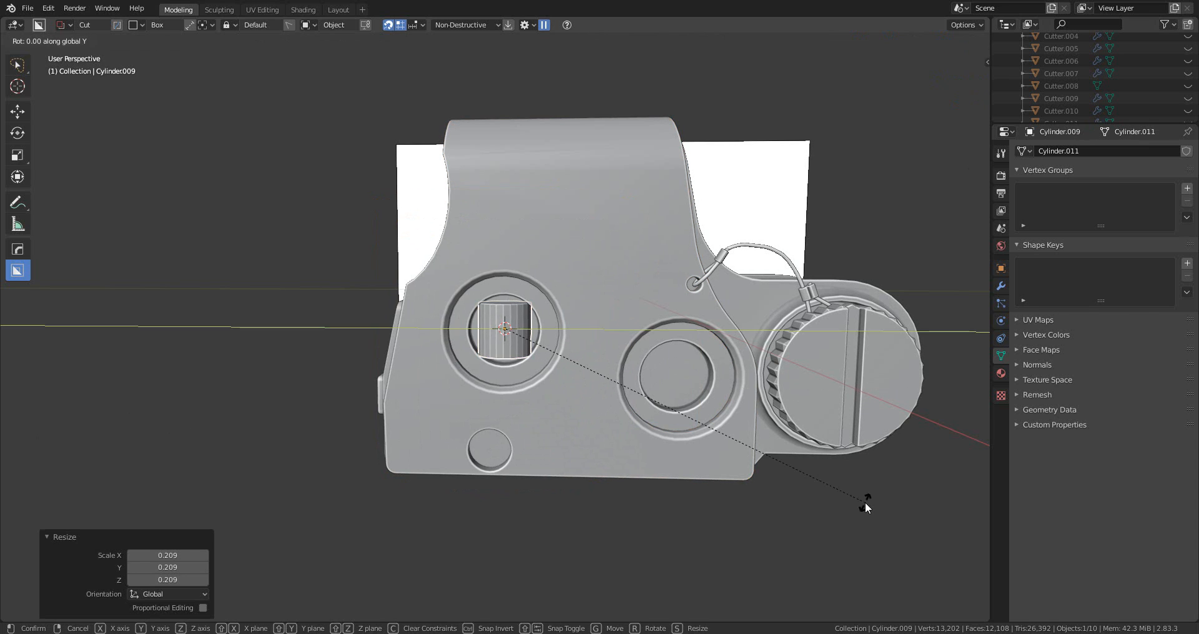
text(y90)
key(Return)
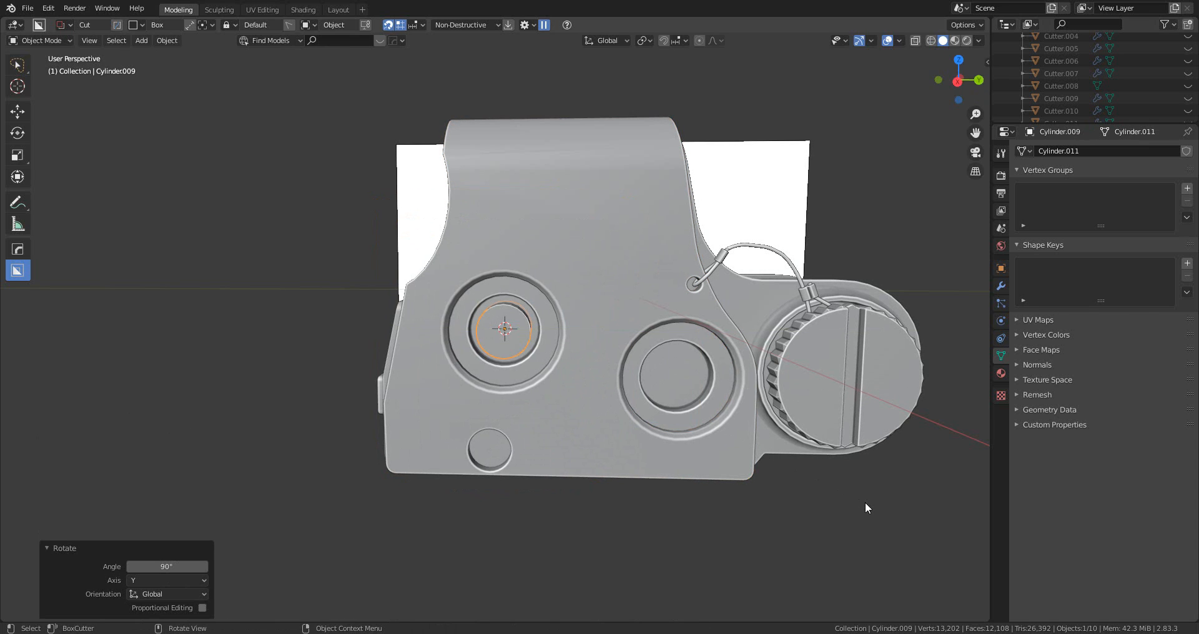
click(957, 81)
scroll(527, 342, up, 4)
key(s)
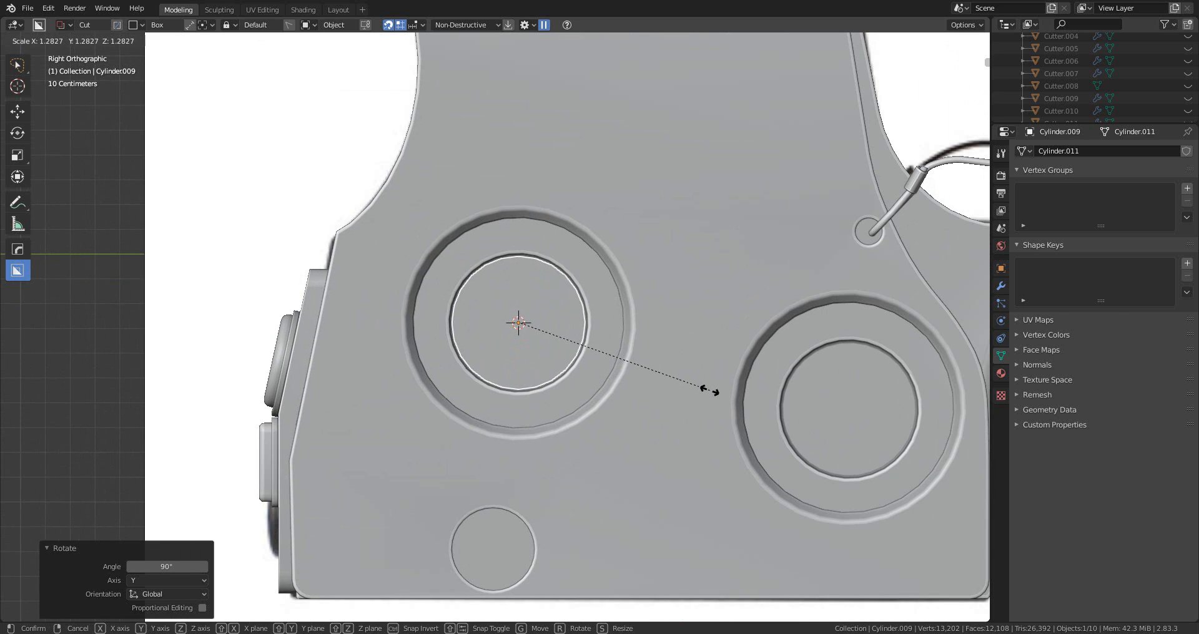
click(713, 392)
- Flatten the cylinder along the global X axis into a short disc
scroll(605, 415, down, 4)
middle_drag(604, 414, 656, 460)
key(s)
key(x)
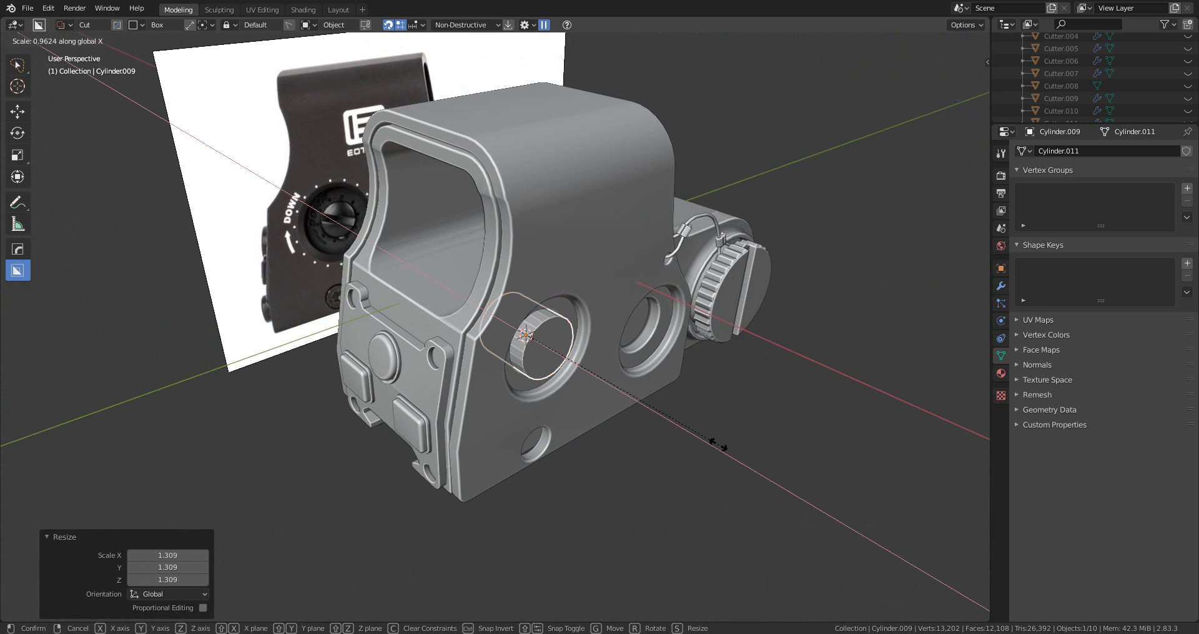
click(612, 374)
- Move the disc about 0.158 m outward along the X axis and about 0.029 m back into the recess
key(g)
key(x)
click(603, 395)
scroll(603, 395, up, 5)
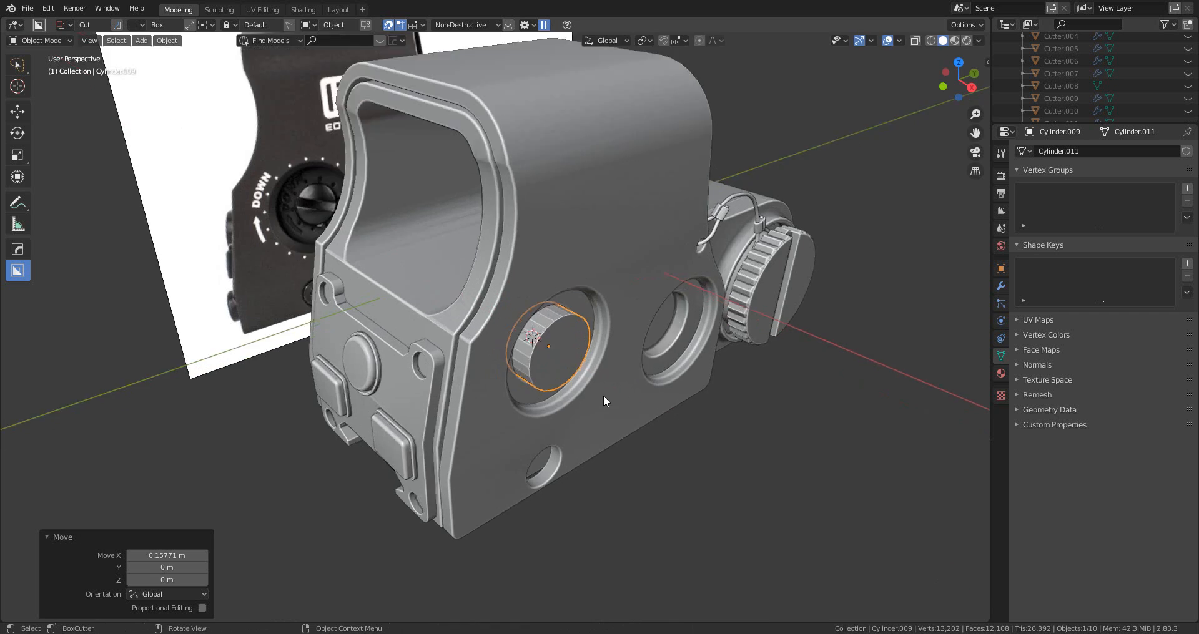
key(s)
click(760, 414)
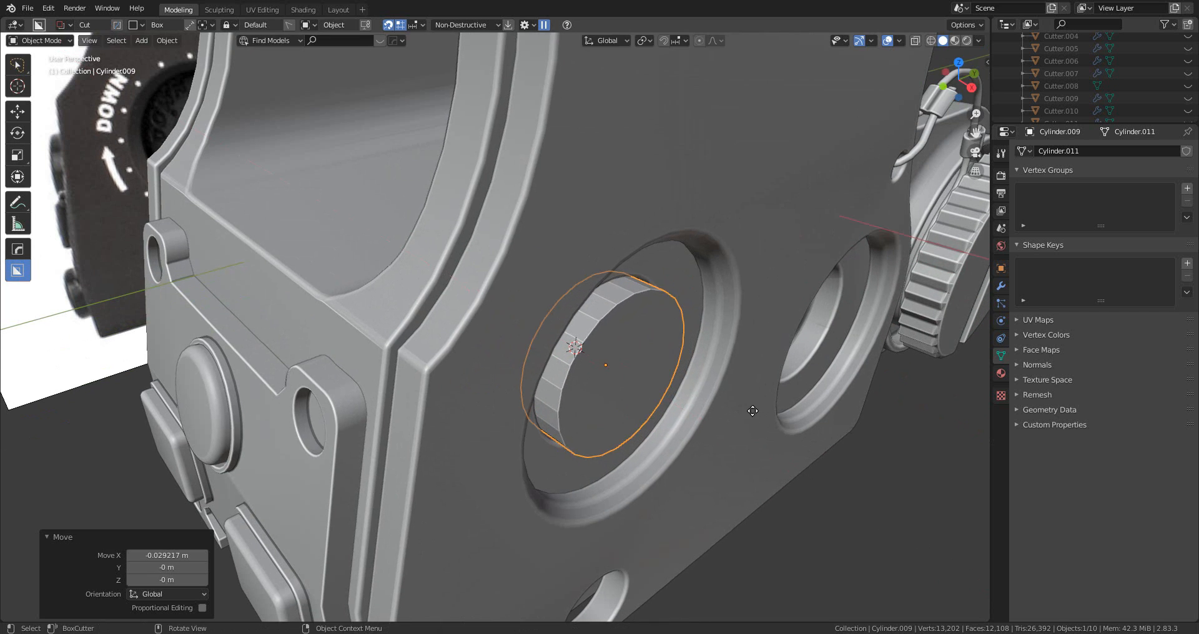
- Apply the scale transform of the recess disc
key(Tab)
key(Tab)
middle_drag(668, 369, 650, 358)
key(ctrl+a)
click(650, 359)
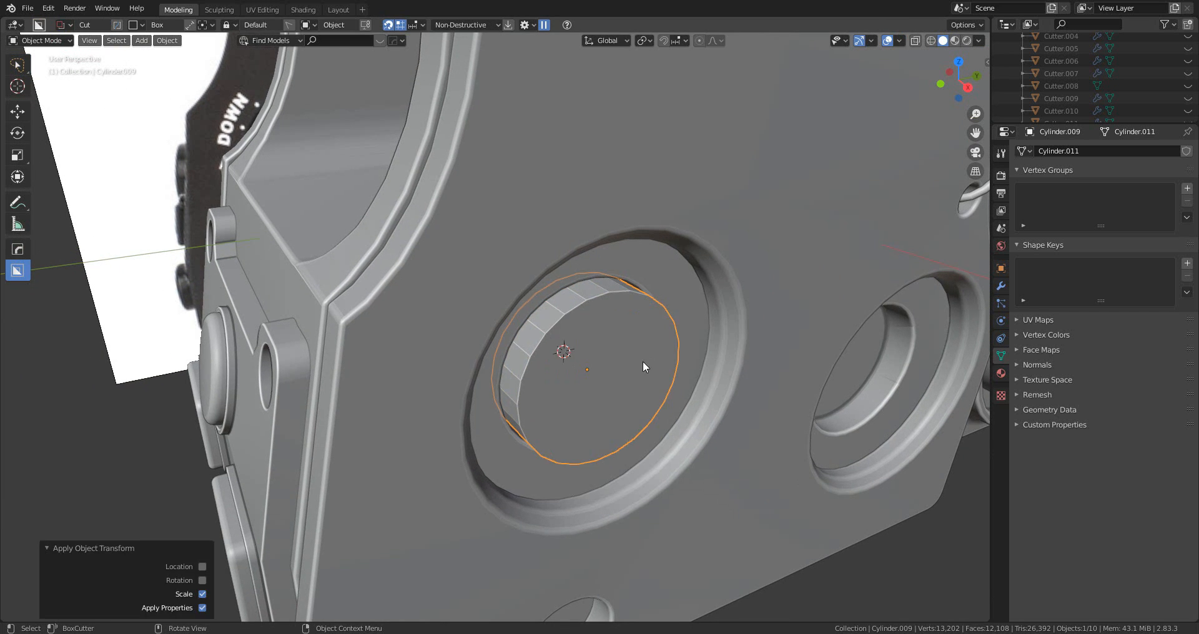
- Bevel the rim of the disc's outer face with 4 segments and an offset of 0.0843 m
key(Tab)
key(ctrl+b)
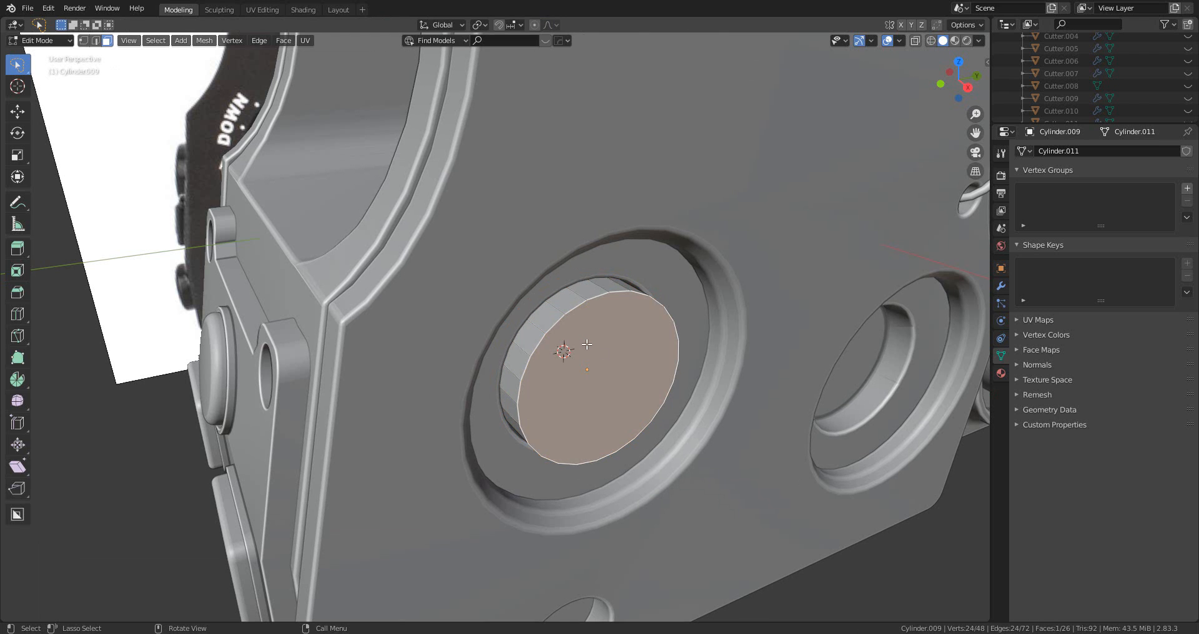
click(751, 474)
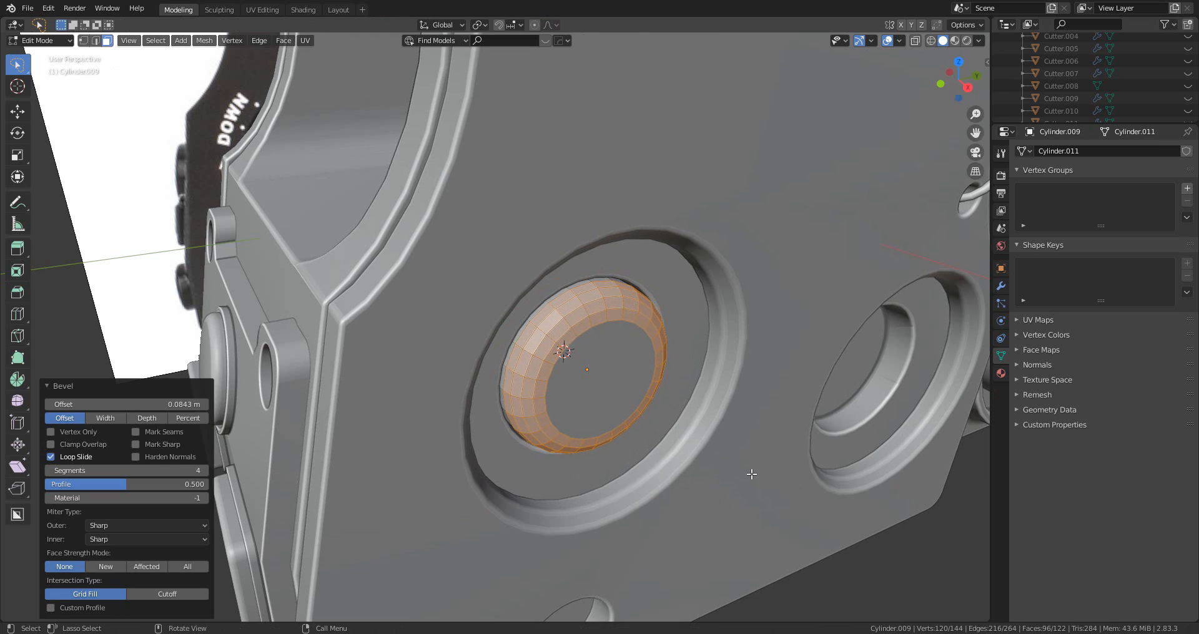
scroll(751, 475, down, 2)
middle_drag(751, 475, 657, 409)
key(Tab)
- Add a cube at the disc in the front side recess and scale it down to a factor of 0.039
scroll(524, 394, down, 5)
key(shift+a)
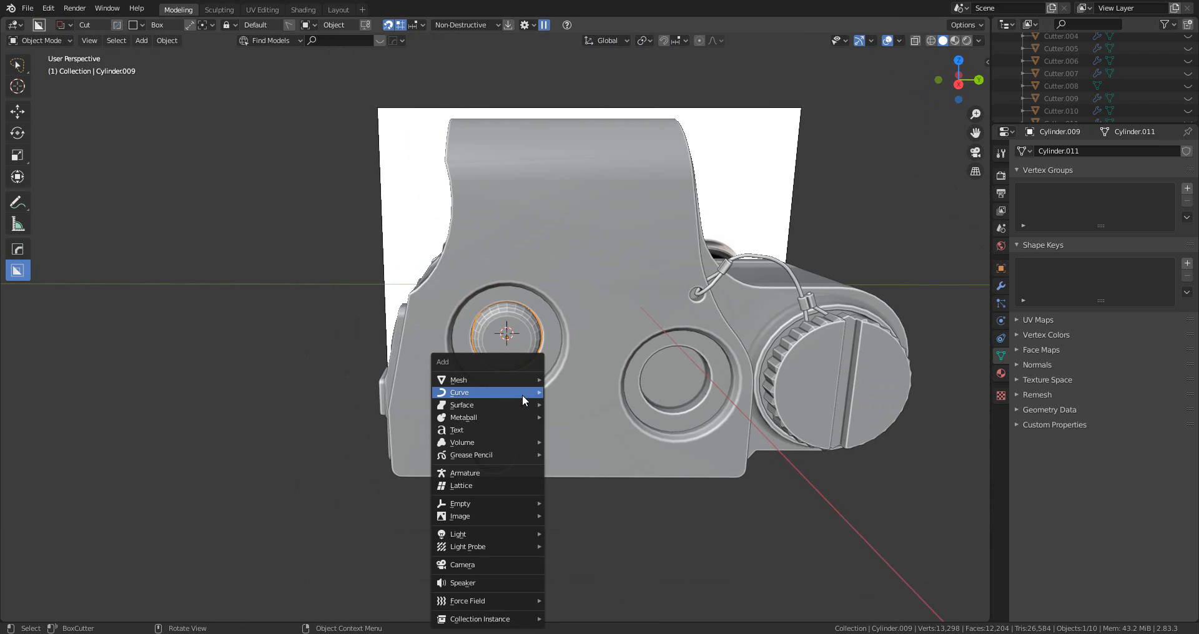
mouse_move(514, 380)
click(587, 388)
key(s)
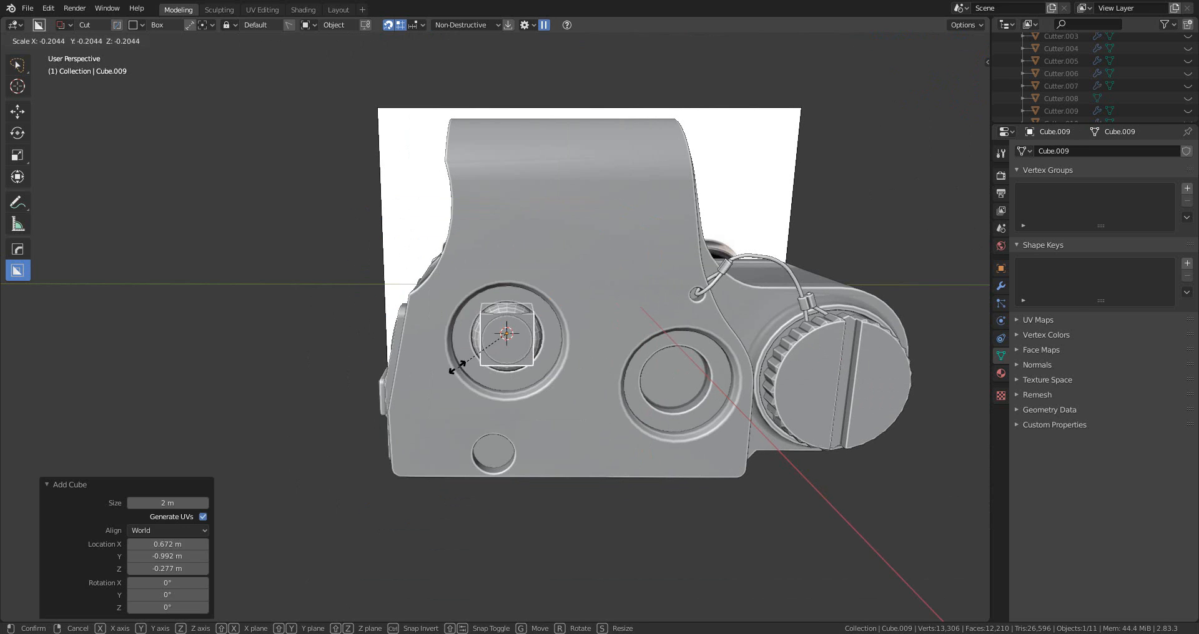
click(509, 346)
- Stretch the small cube along Z into a bar spanning the disc and lengthen it along X by a factor of 3.255
key(s)
key(z)
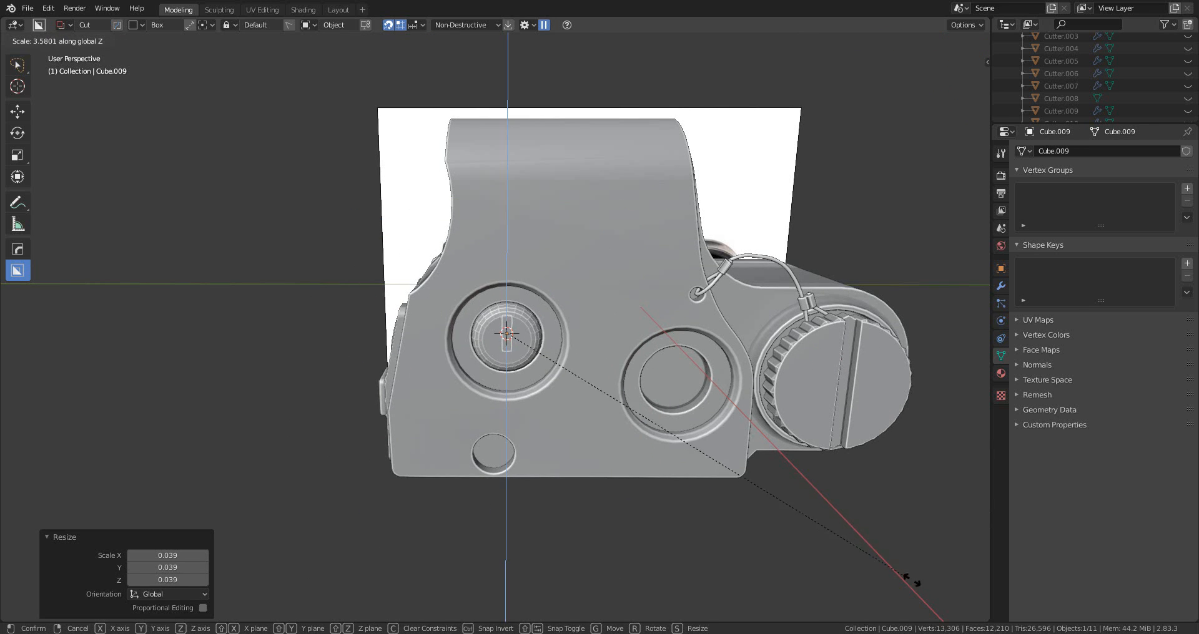
click(875, 559)
middle_drag(507, 341, 568, 326)
key(s)
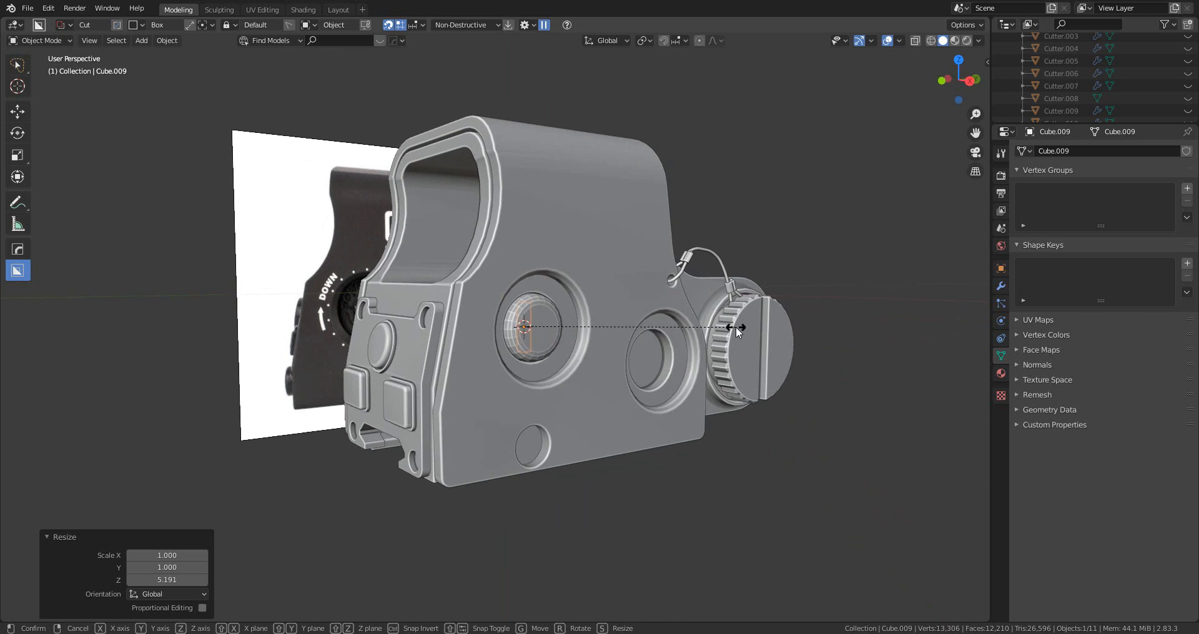
key(z)
click(802, 371)
key(s)
key(x)
click(875, 440)
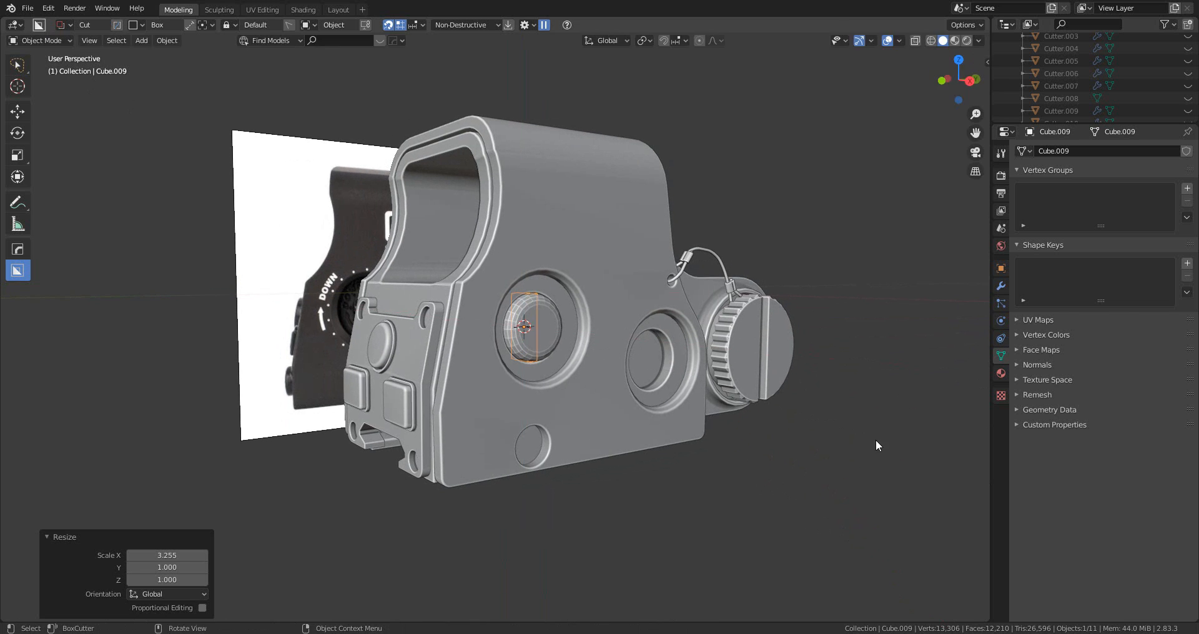
- Move the bar about 0.257 m outward along X and widen it slightly in X and Y only
key(g)
key(x)
click(897, 448)
scroll(703, 366, up, 8)
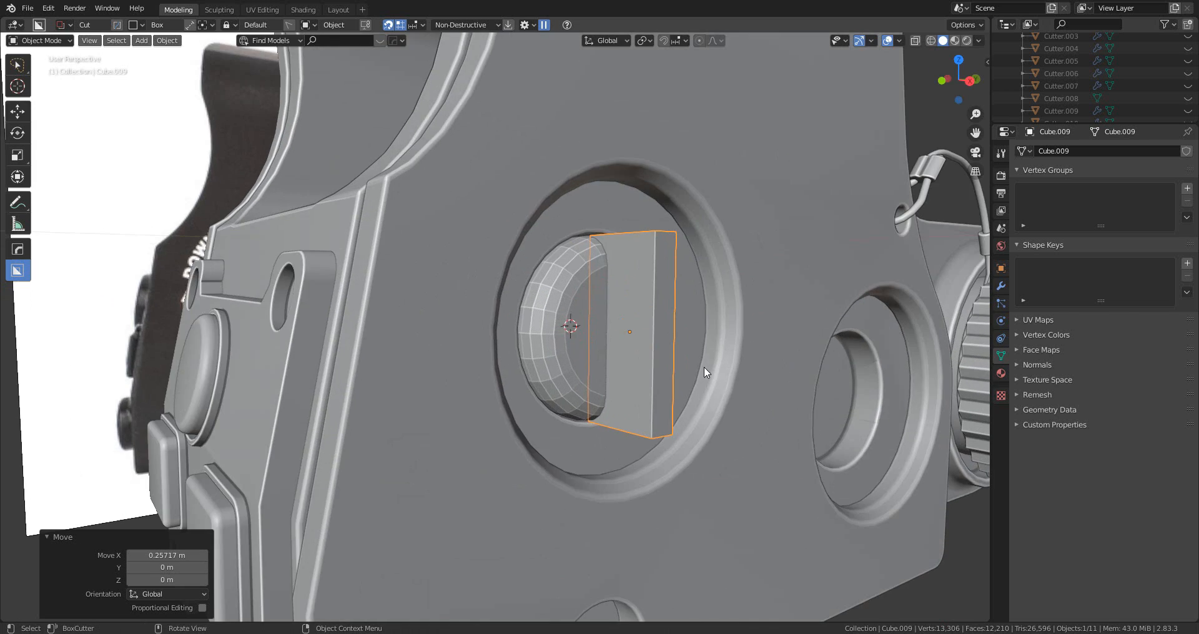
key(s)
key(shift+z)
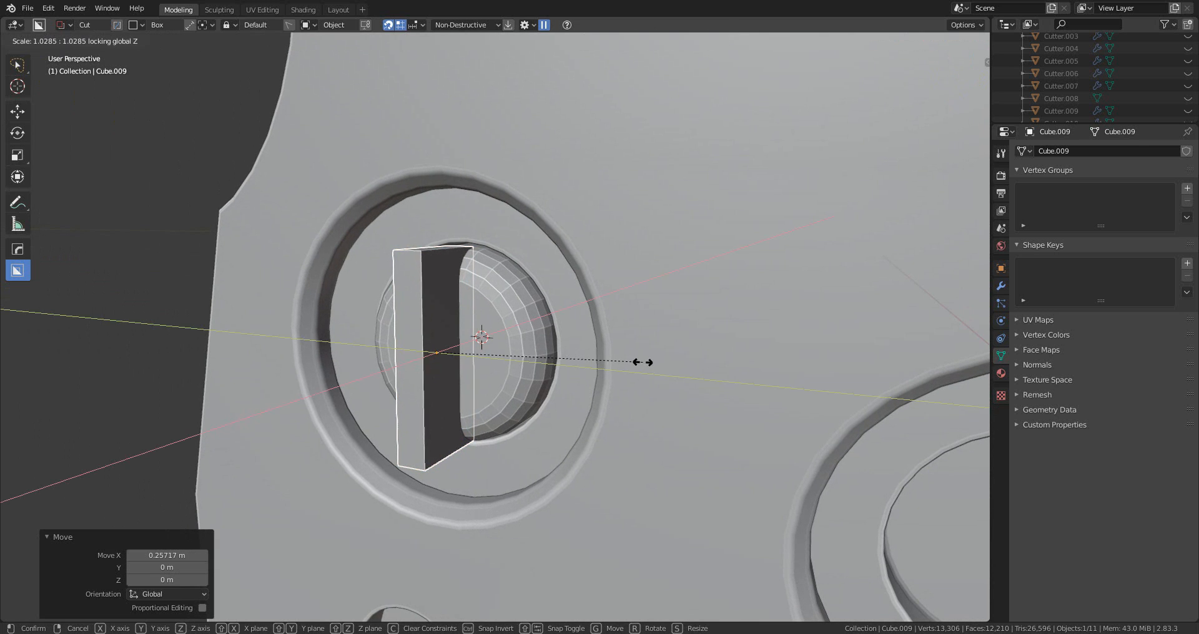
click(645, 369)
- Cut a slot across the disc's face with a Boolean difference using the bar, and hide the cutter
shift+click(510, 339)
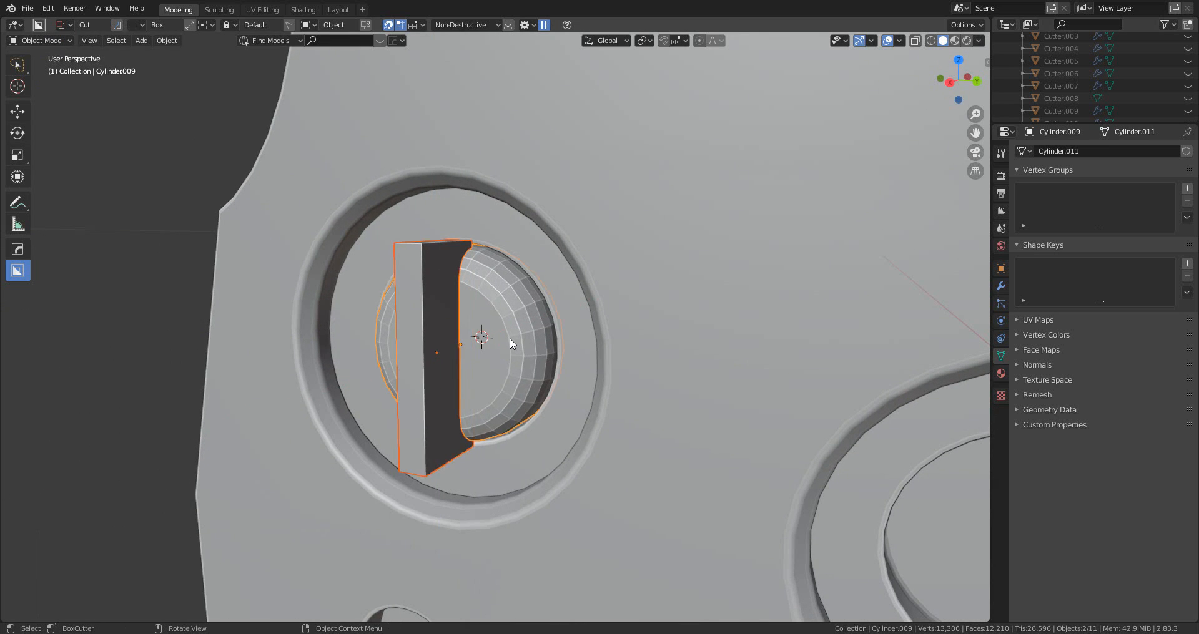
key(q)
click(511, 327)
middle_drag(515, 331, 561, 279)
scroll(552, 342, up, 4)
scroll(585, 338, down, 5)
key(h)
scroll(575, 328, up, 4)
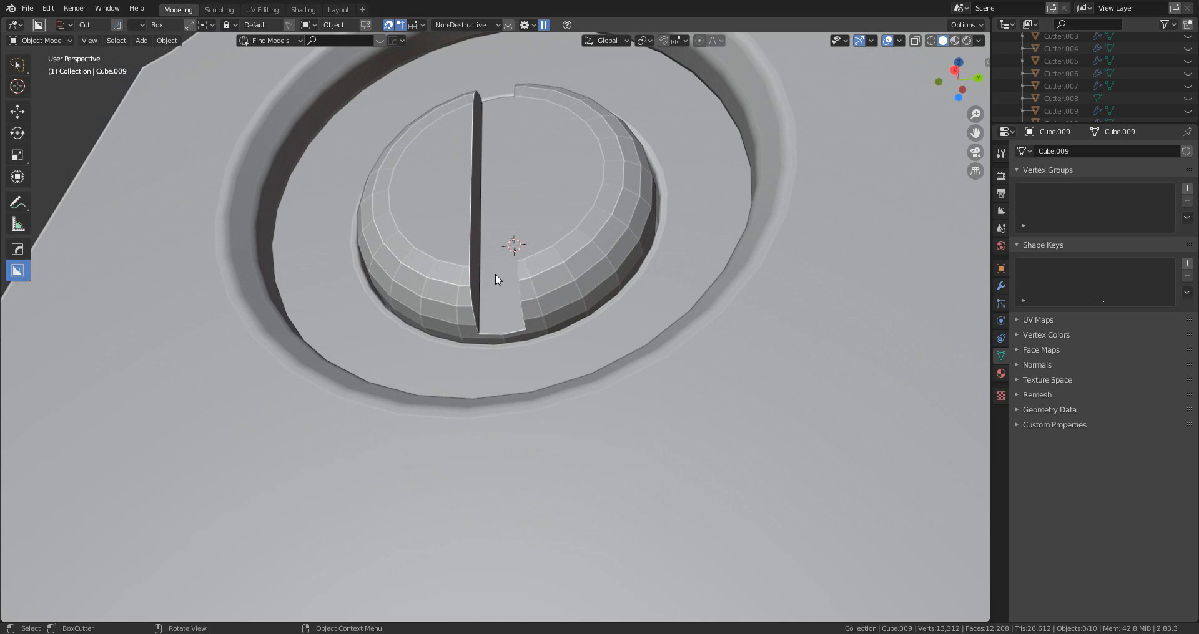
- Unhide the slot cutter, move it slightly outward along X to make the slot shallower, and hide it again
key(alt+h)
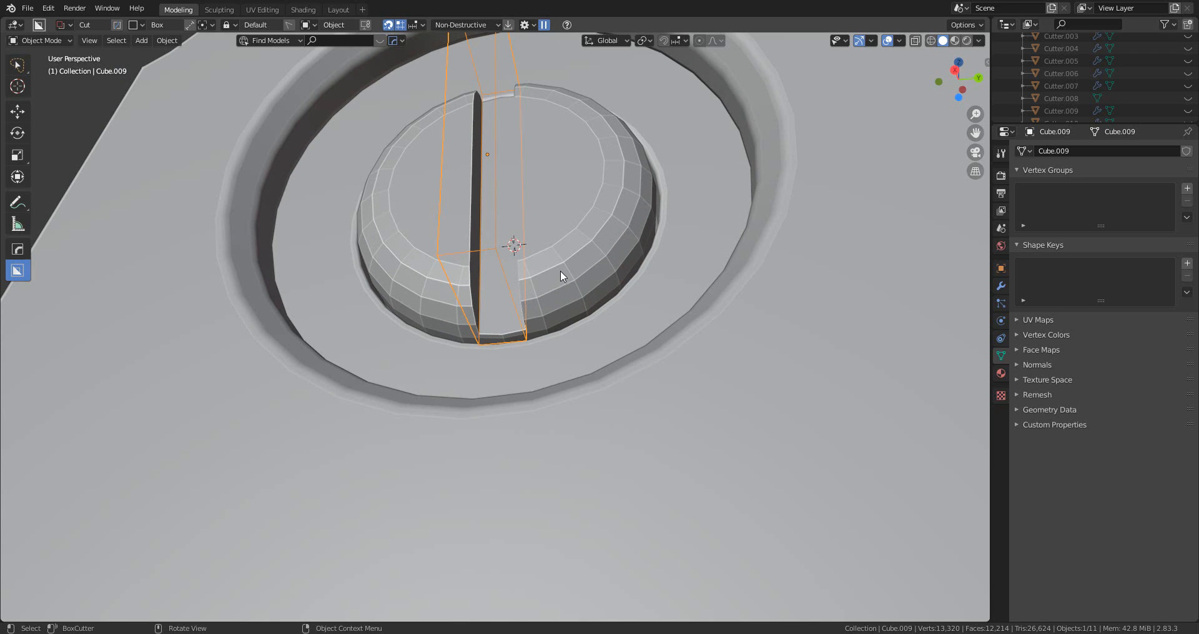
key(g)
key(y)
key(x)
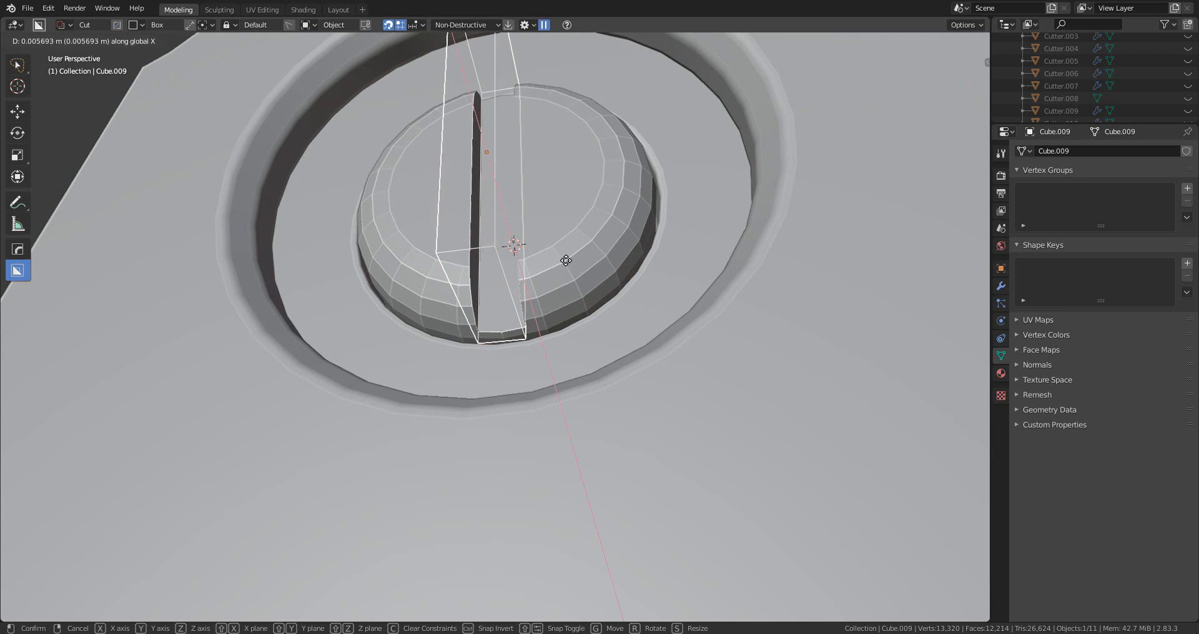
click(562, 256)
key(h)
- Sharpen the slotted disc with CSharp and add a narrow 3-segment bevel limited by a 30° angle
click(562, 255)
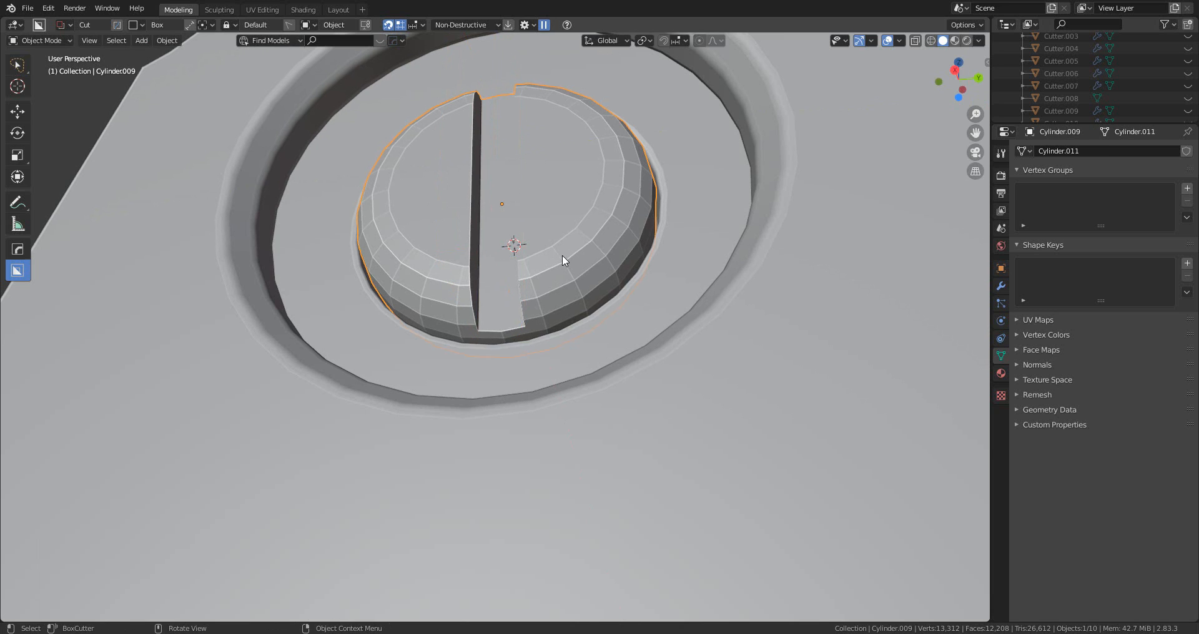
key(q)
click(562, 254)
key(q)
click(557, 263)
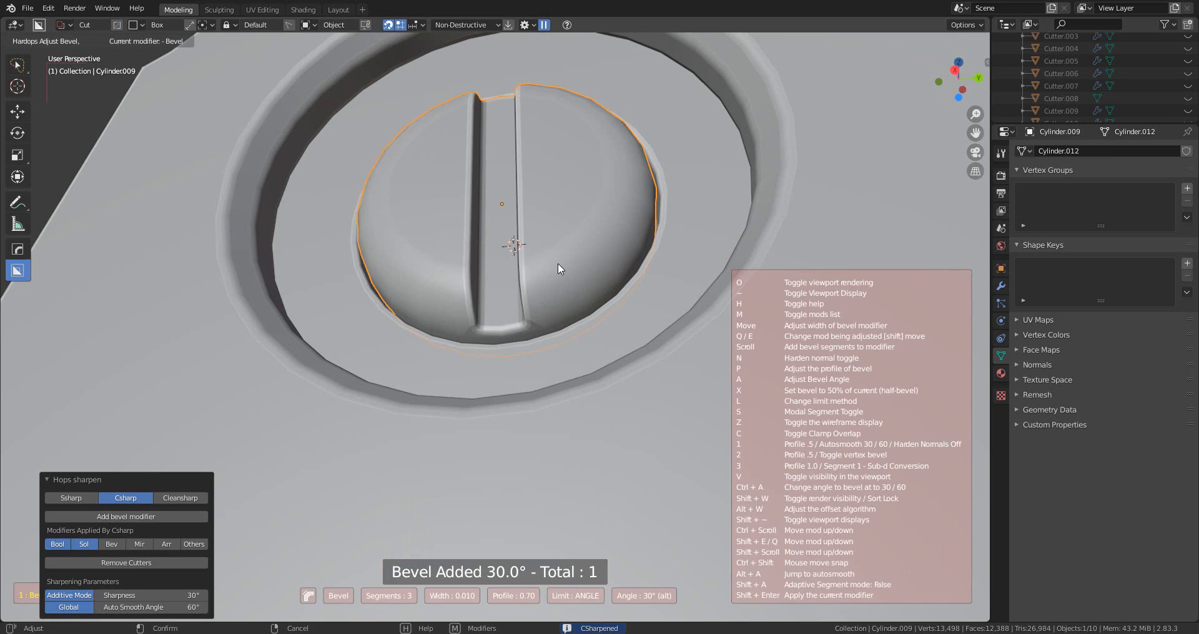
click(608, 273)
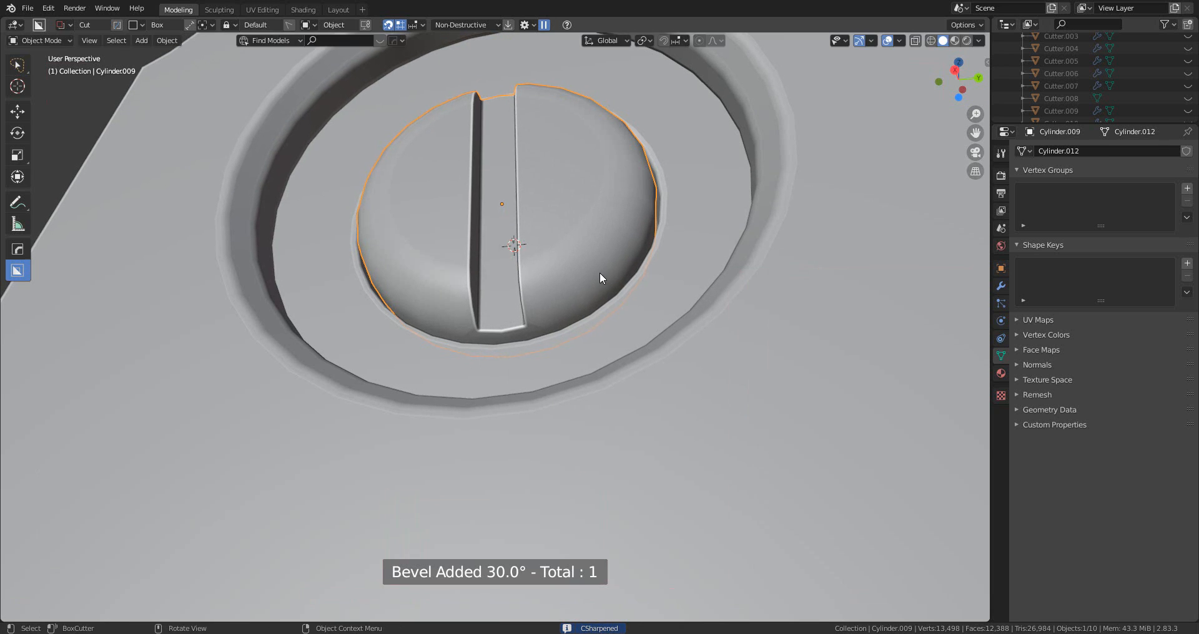
- Rotate the slotted dial 51° about the global X axis so its slot runs diagonally
scroll(593, 275, down, 12)
middle_drag(549, 281, 570, 350)
scroll(668, 354, up, 3)
mouse_move(673, 353)
middle_down()
mouse_move(560, 364)
mouse_move(670, 359)
middle_up()
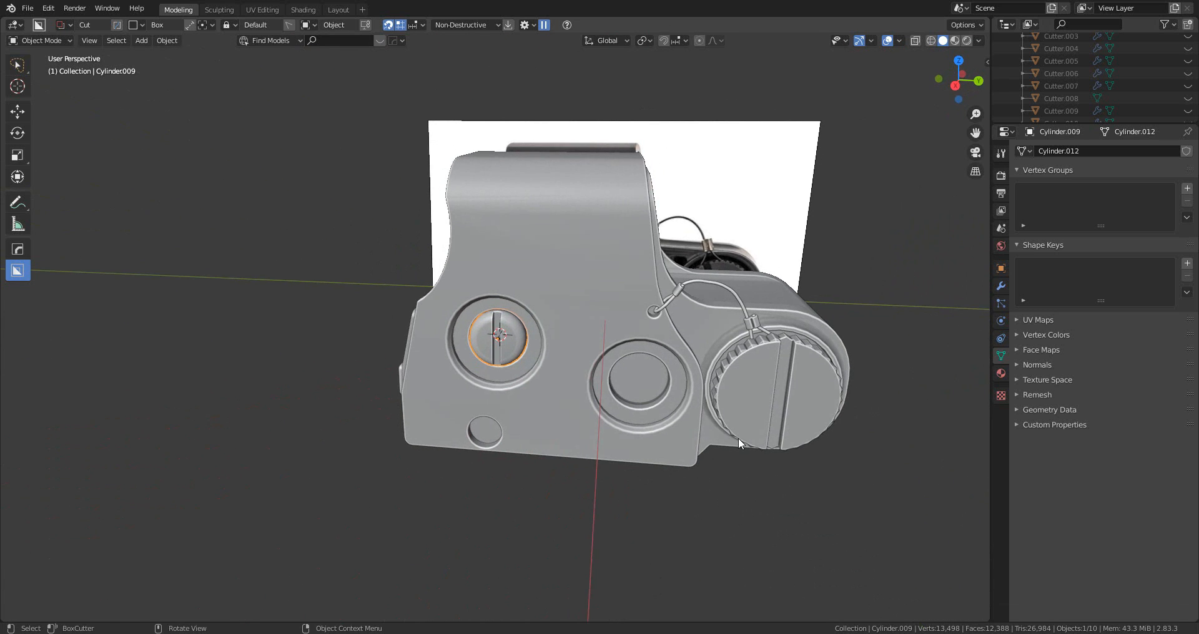
key(r)
key(x)
click(655, 253)
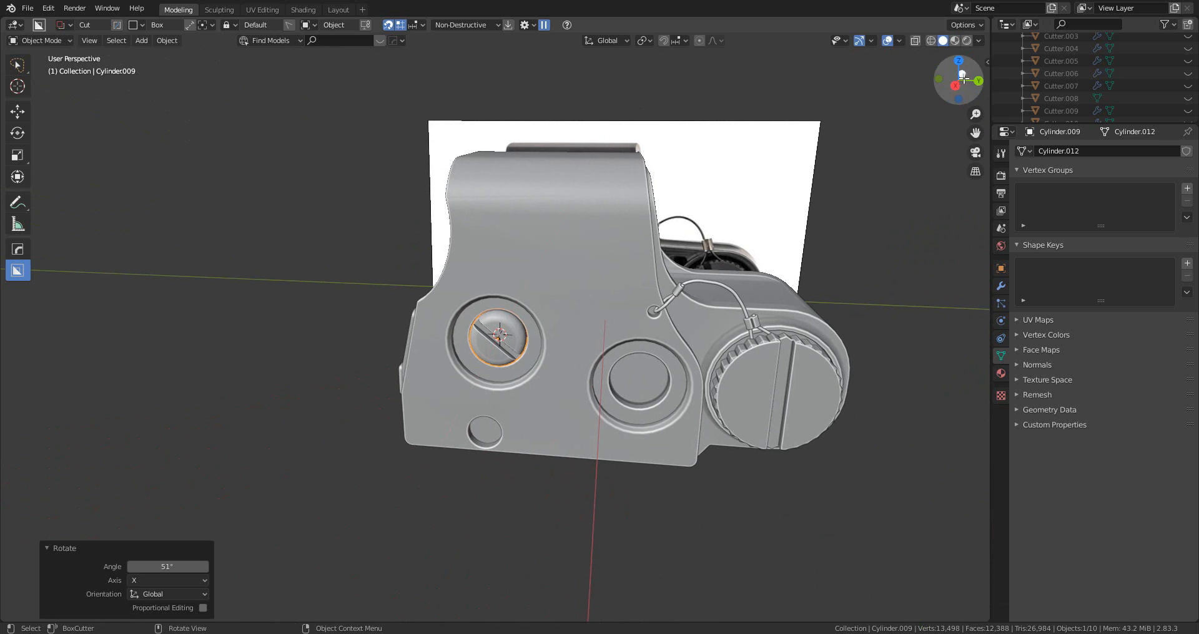
- Duplicate the slotted dial in the right view into the second recess, offset 1.3337 m in Y and -0.34537 m in Z
click(956, 88)
scroll(591, 365, up, 4)
shift+middle_drag(529, 298, 359, 258)
key(shift+d)
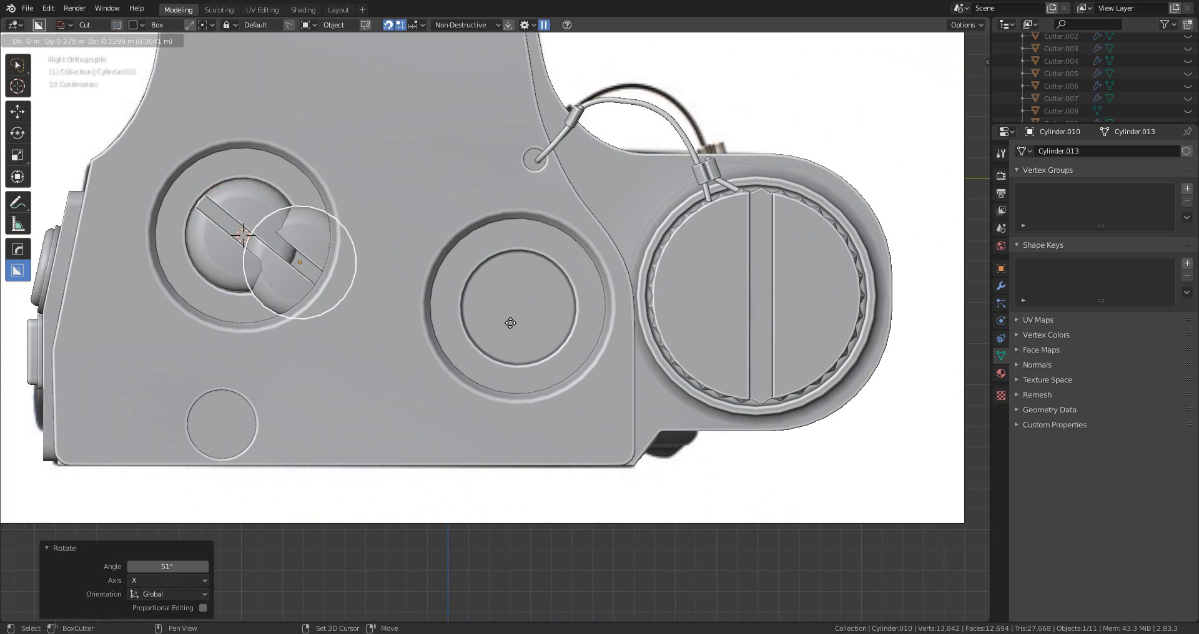
click(616, 319)
- Rotate the duplicated dial about the global X axis so its slot stands steeply slanted, and deselect it
key(r)
key(x)
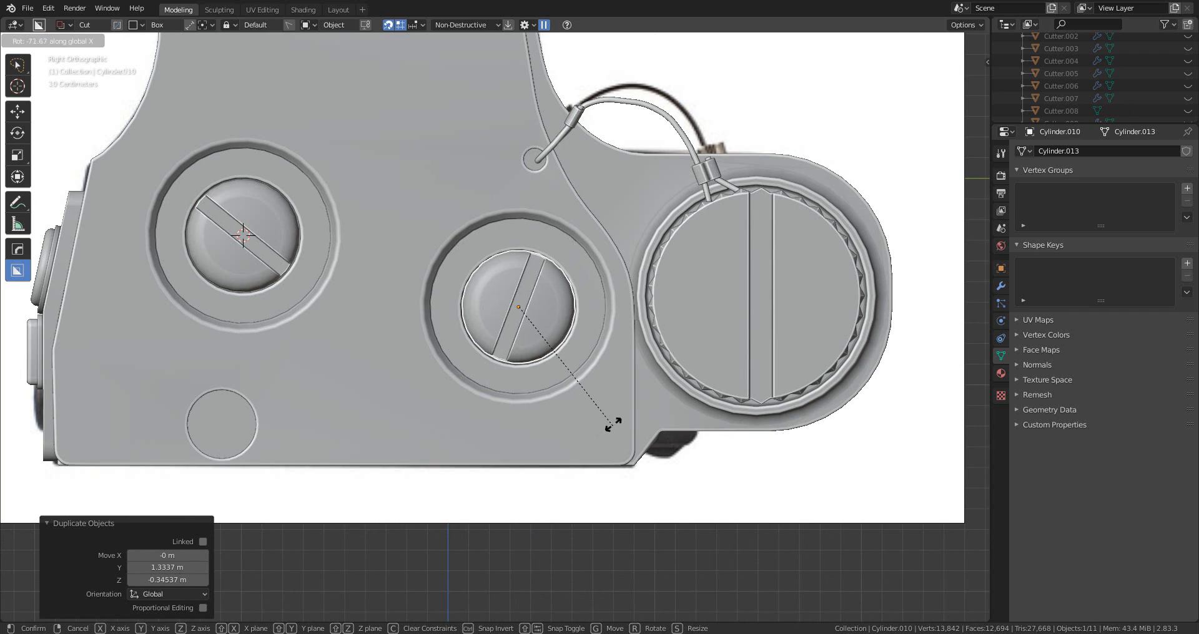
click(616, 413)
middle_drag(616, 412, 519, 391)
scroll(331, 477, down, 3)
click(331, 477)
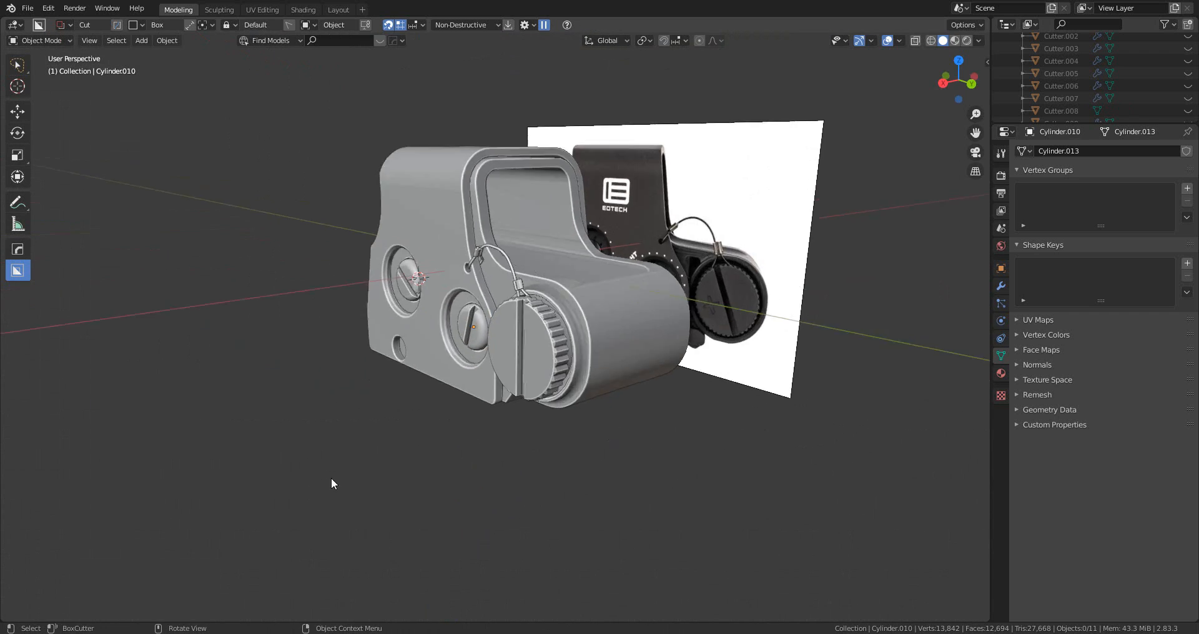
- Examine the sight from the front, rear and sides, comparing the dials and remaining details with the reference image
middle_drag(331, 477, 554, 460)
scroll(485, 391, up, 3)
middle_drag(485, 391, 585, 411)
scroll(657, 419, down, 4)
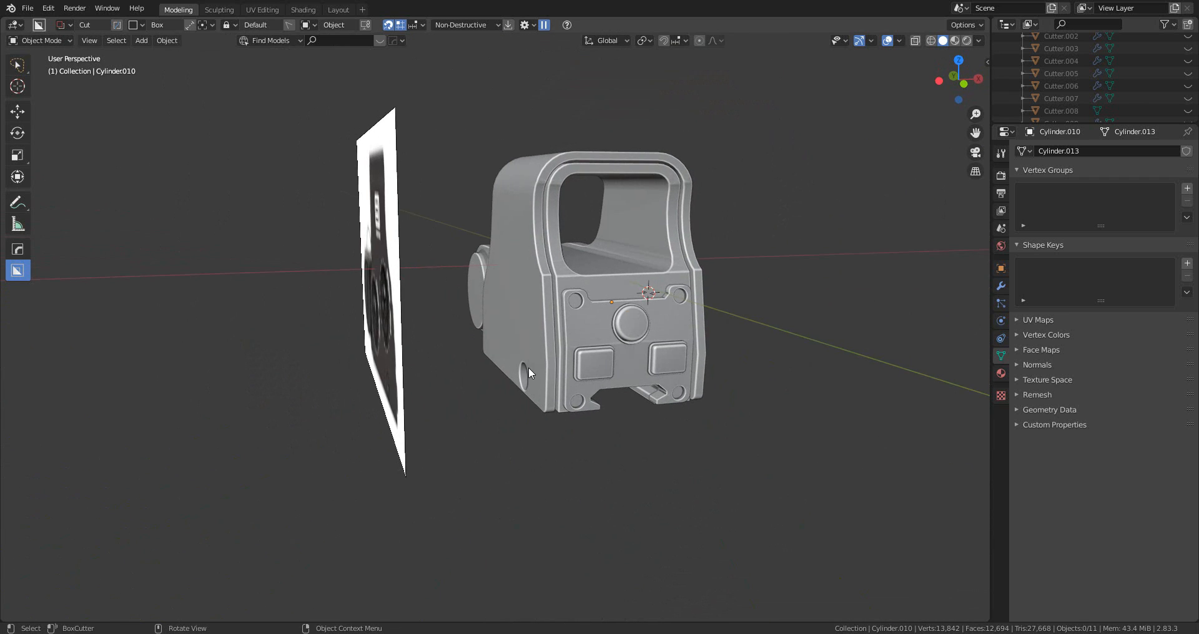
middle_drag(748, 430, 406, 362)
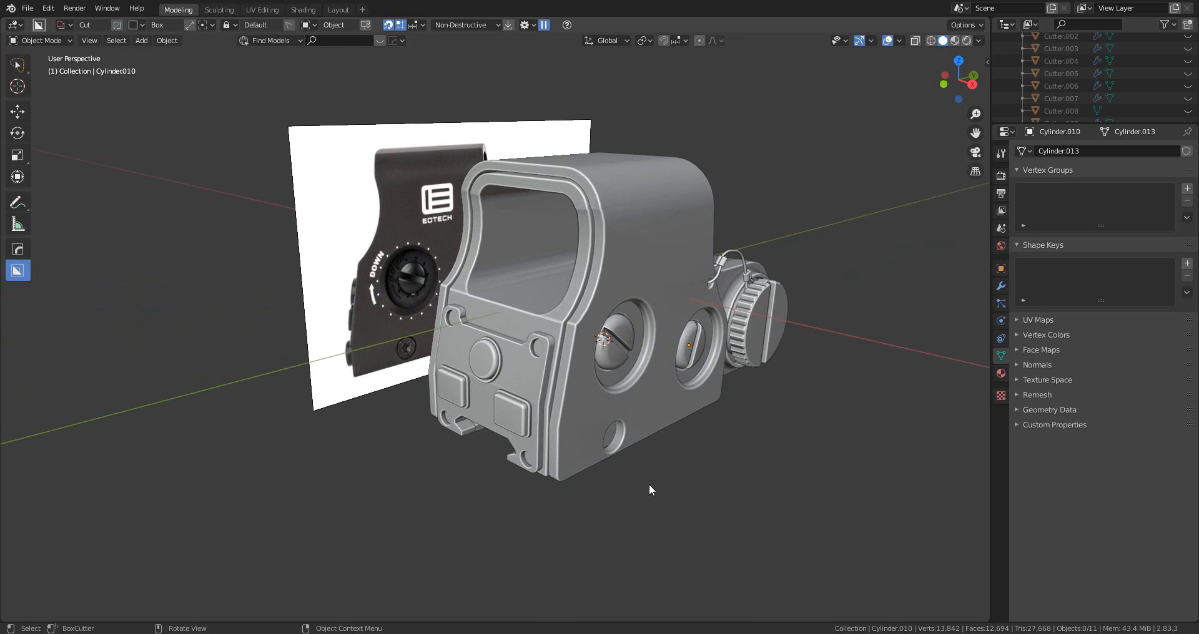
middle_drag(531, 368, 625, 326)
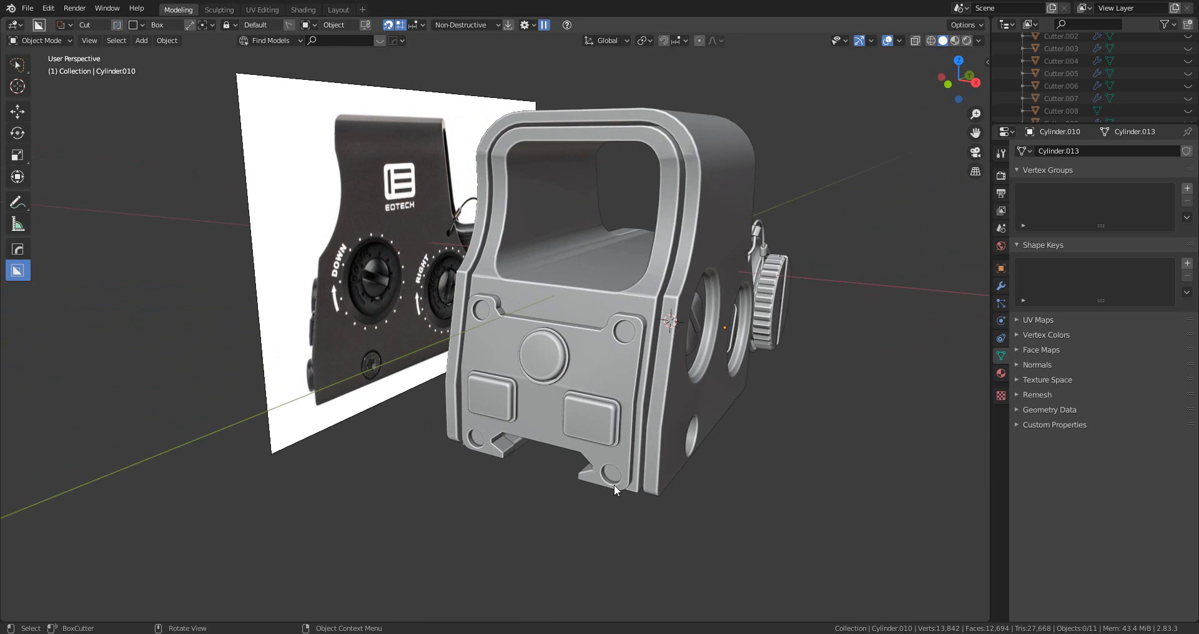
middle_drag(811, 326, 647, 347)
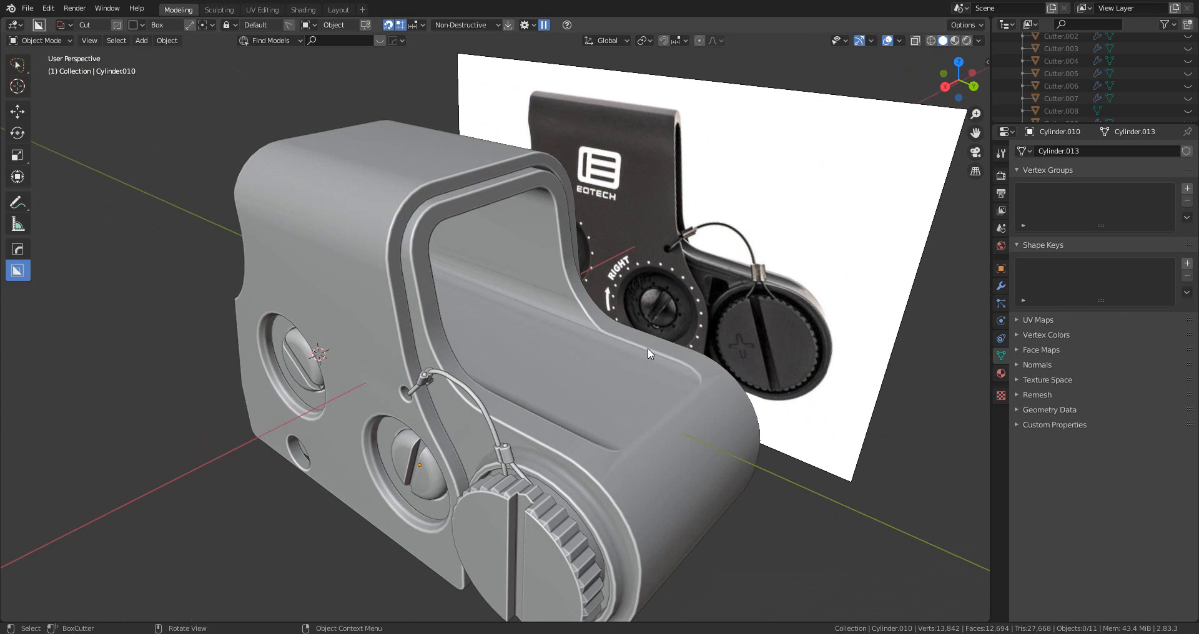
middle_drag(494, 371, 465, 371)
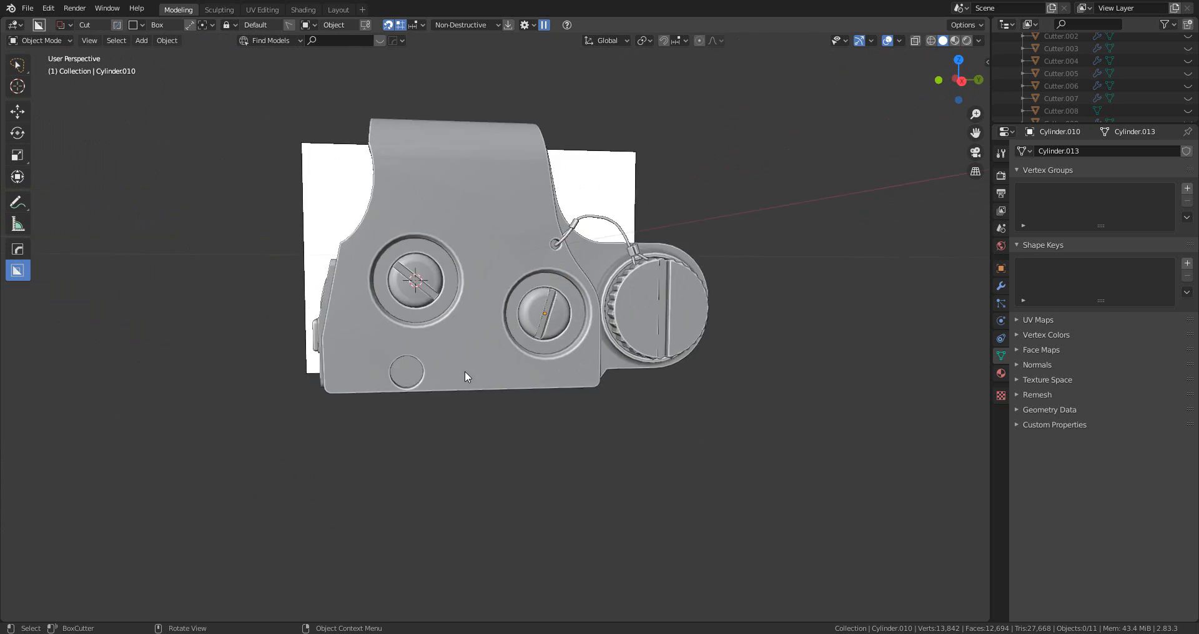
- Add a 24-vertex cylinder and move it about 2.76 m along the X axis, clear of the sight body
scroll(464, 371, down, 1)
key(shift+a)
mouse_move(501, 303)
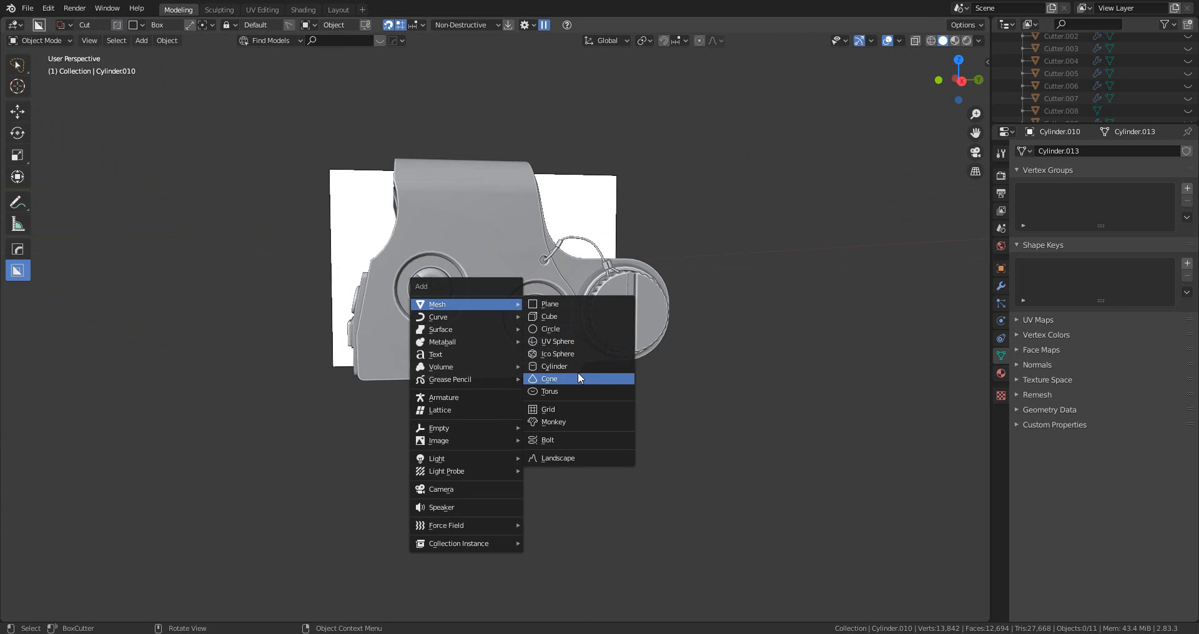
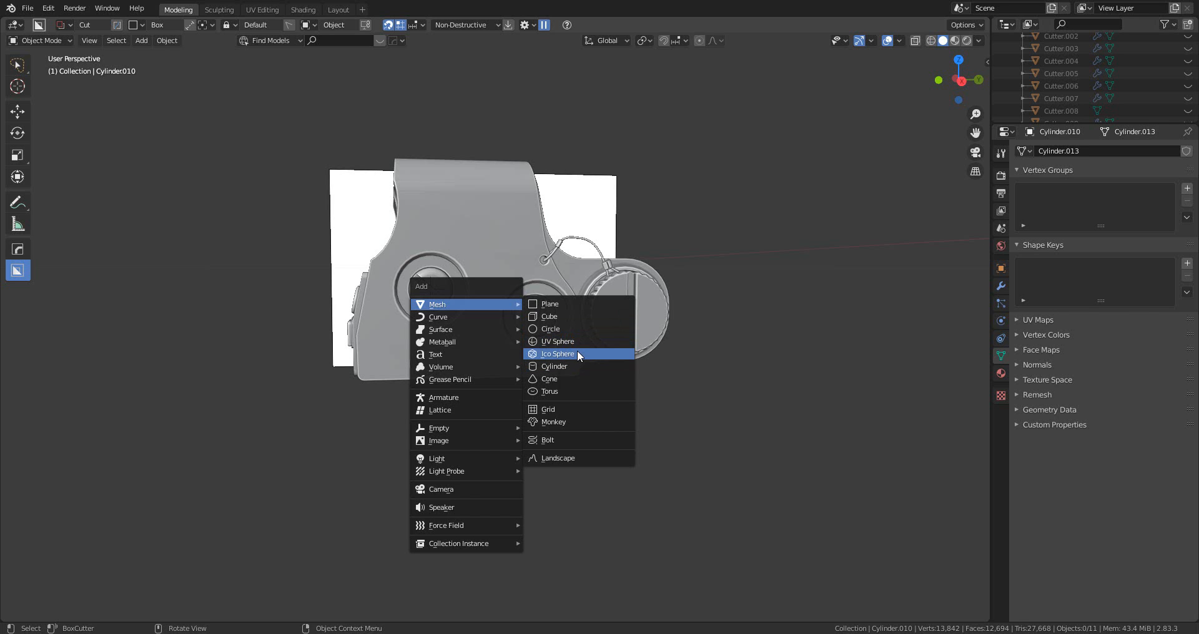
click(571, 368)
middle_drag(531, 358, 610, 383)
key(g)
key(z)
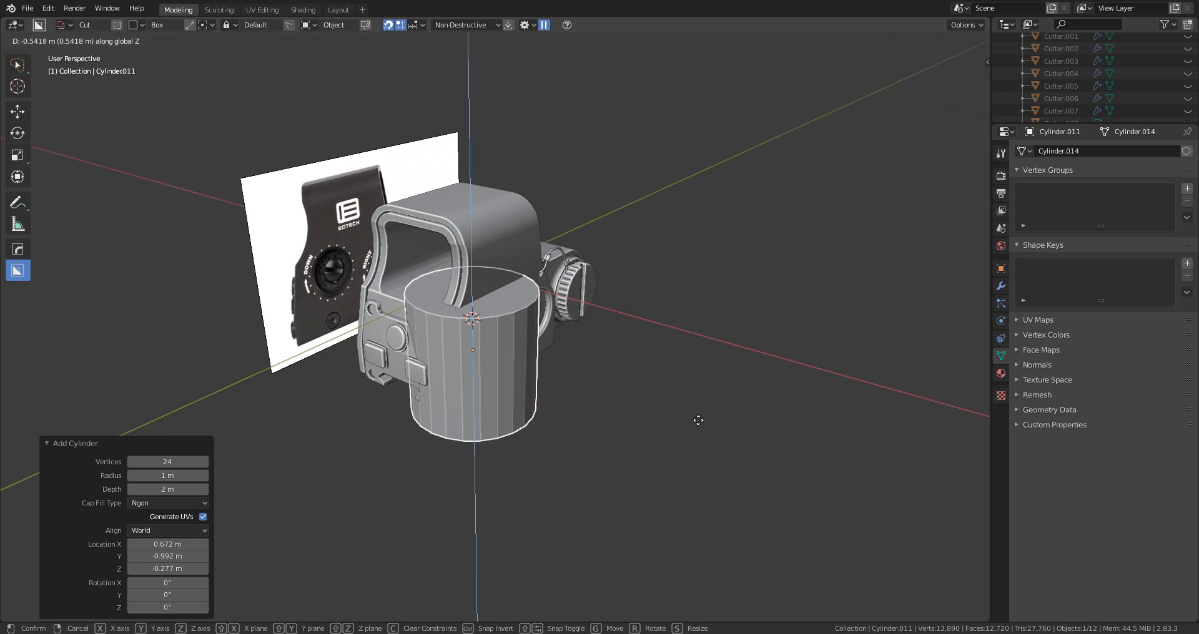
key(x)
click(773, 450)
- Snap the 3D cursor to the centre of the new cylinder
scroll(677, 388, up, 3)
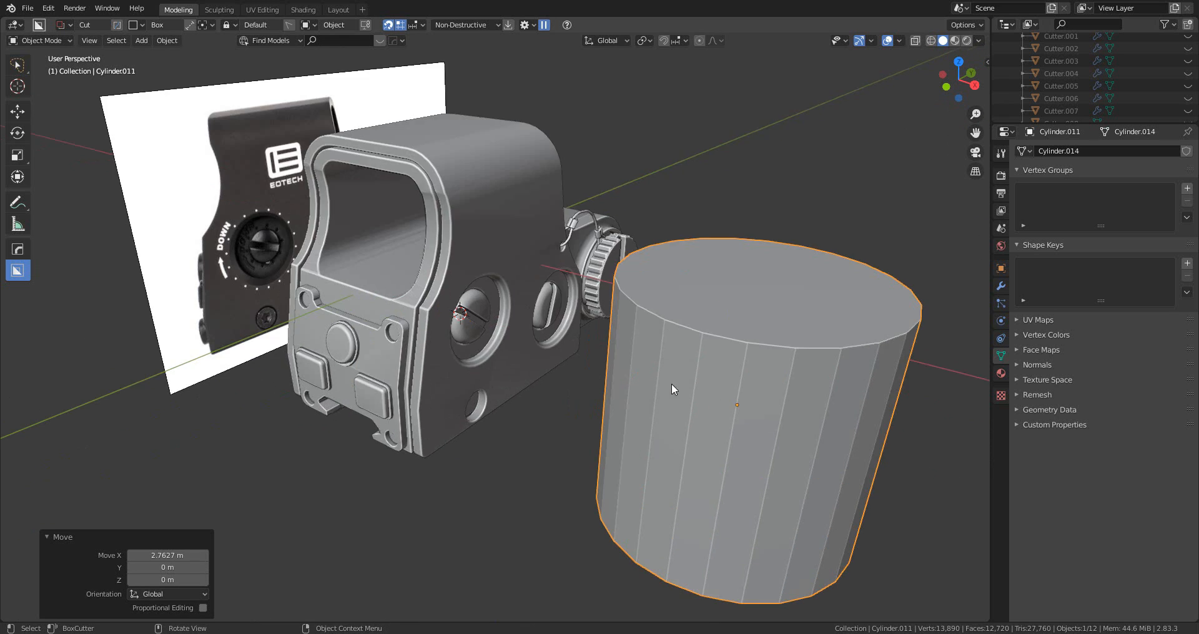
shift+middle_drag(796, 383, 598, 368)
key(shift+s)
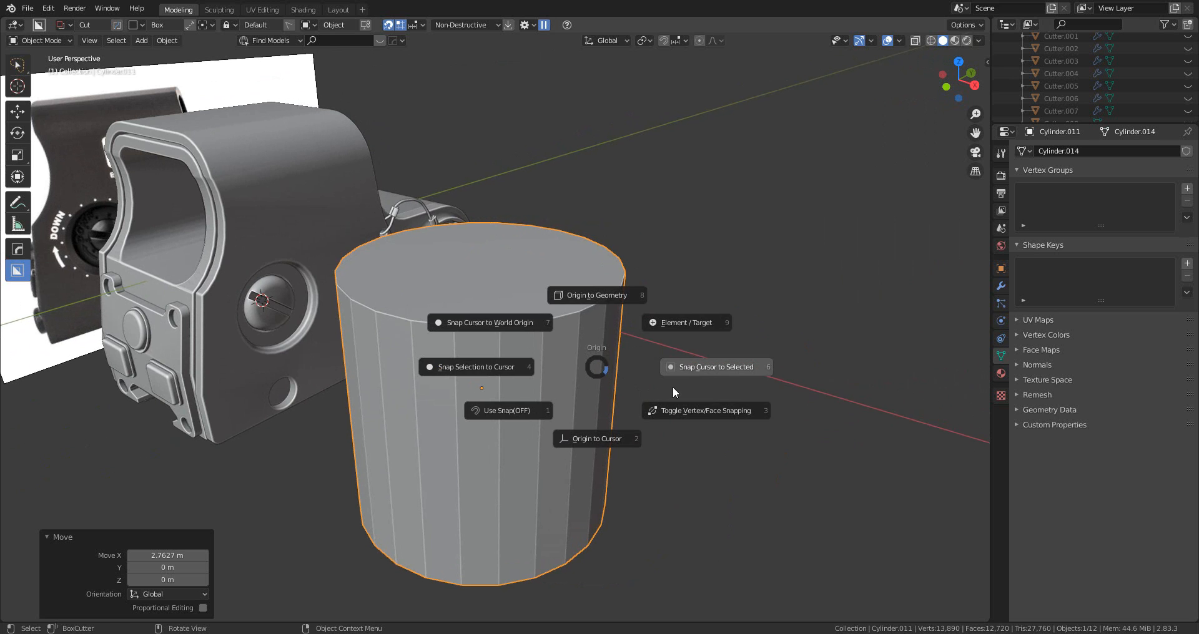
click(699, 366)
- Flatten the new cylinder along Z by a factor of 0.219 and stretch it back somewhat into a thick disc
middle_drag(698, 366, 592, 341)
key(s)
key(z)
click(587, 349)
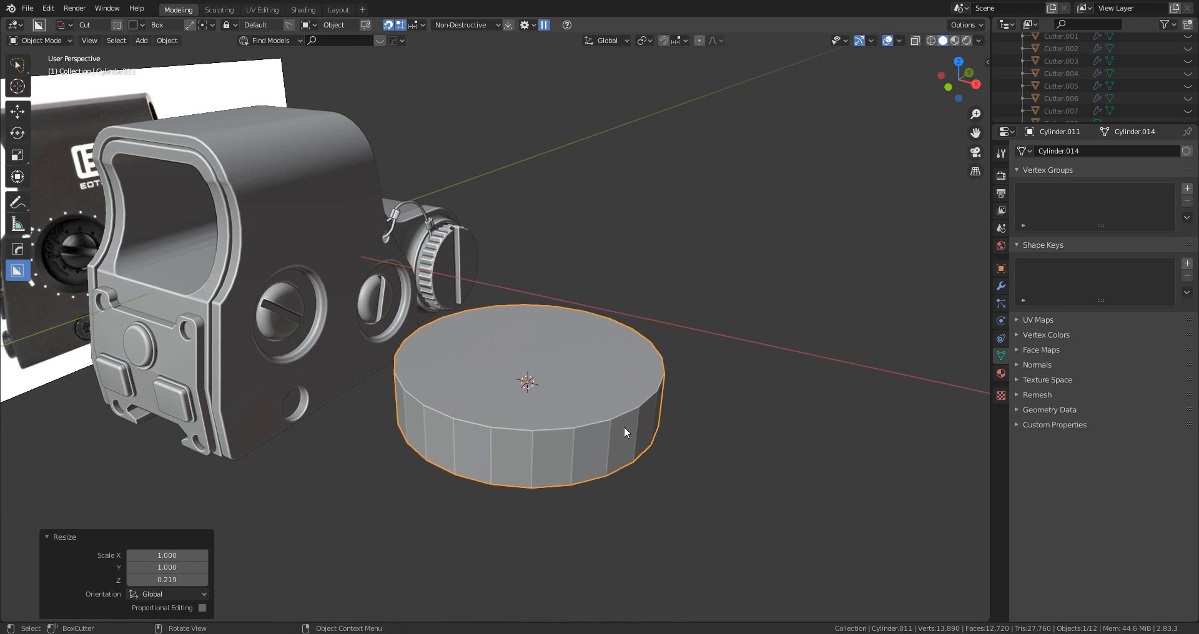
middle_drag(624, 426, 656, 448)
key(s)
key(z)
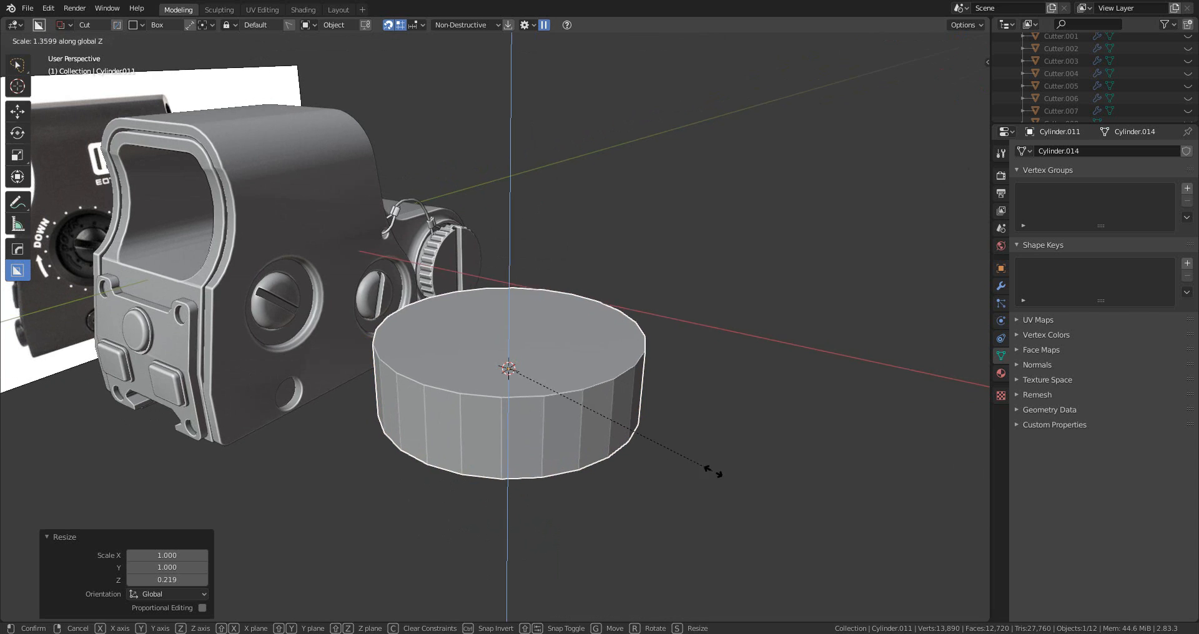
click(731, 482)
- Apply the thick disc's scale and bevel its upper rim with 4 segments and an offset of 0.287 m
key(Tab)
key(Tab)
key(alt+w)
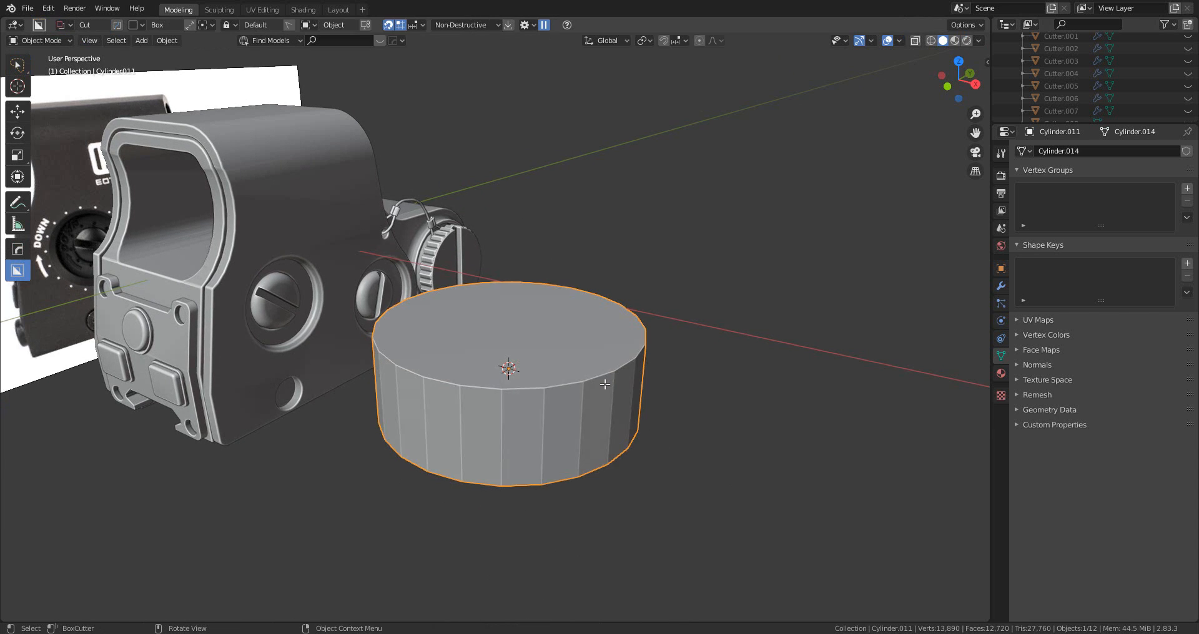
key(ctrl+a)
click(604, 384)
key(Tab)
key(ctrl+b)
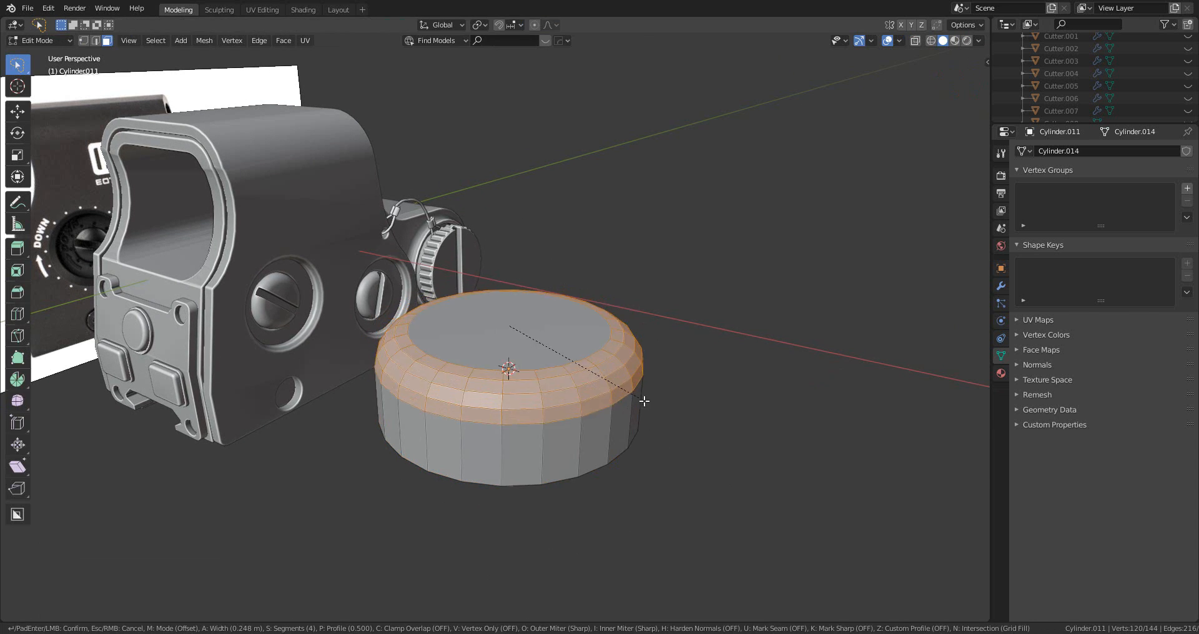
click(638, 404)
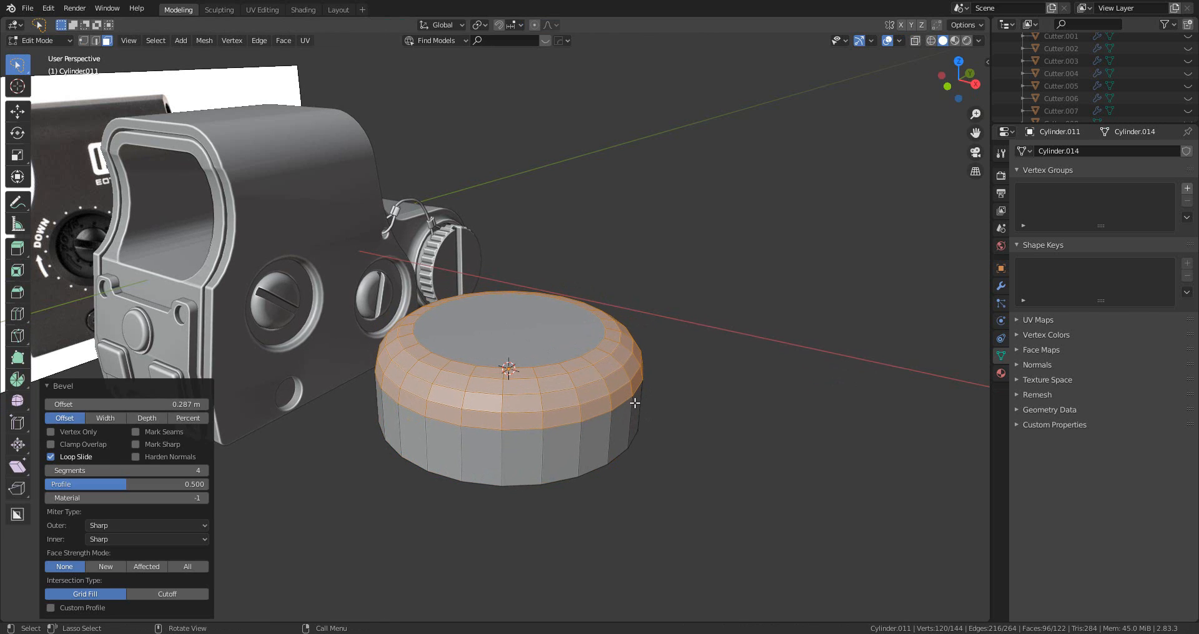
- Finish editing the bevelled disc's mesh and return to Object Mode
scroll(631, 403, up, 4)
scroll(613, 401, down, 6)
middle_drag(613, 402, 613, 345)
key(shift+a)
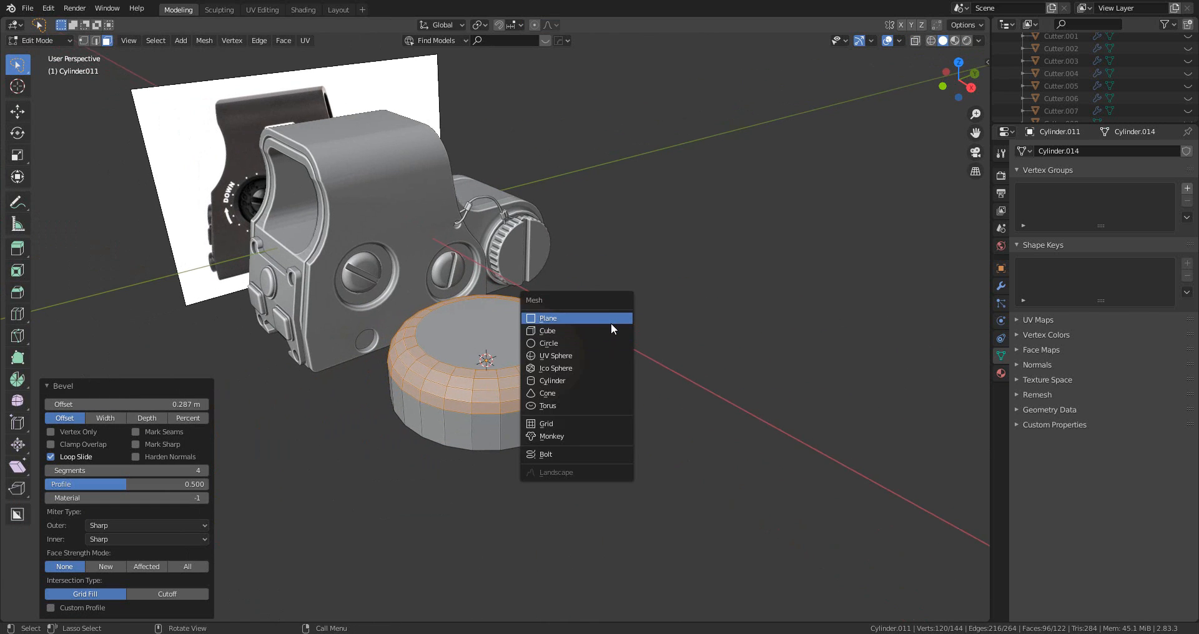
key(Escape)
key(Tab)
- Add a cube at the disc's centre, shrunk to a small block, and raise it about 0.34 m along Z through the top face
key(shift+a)
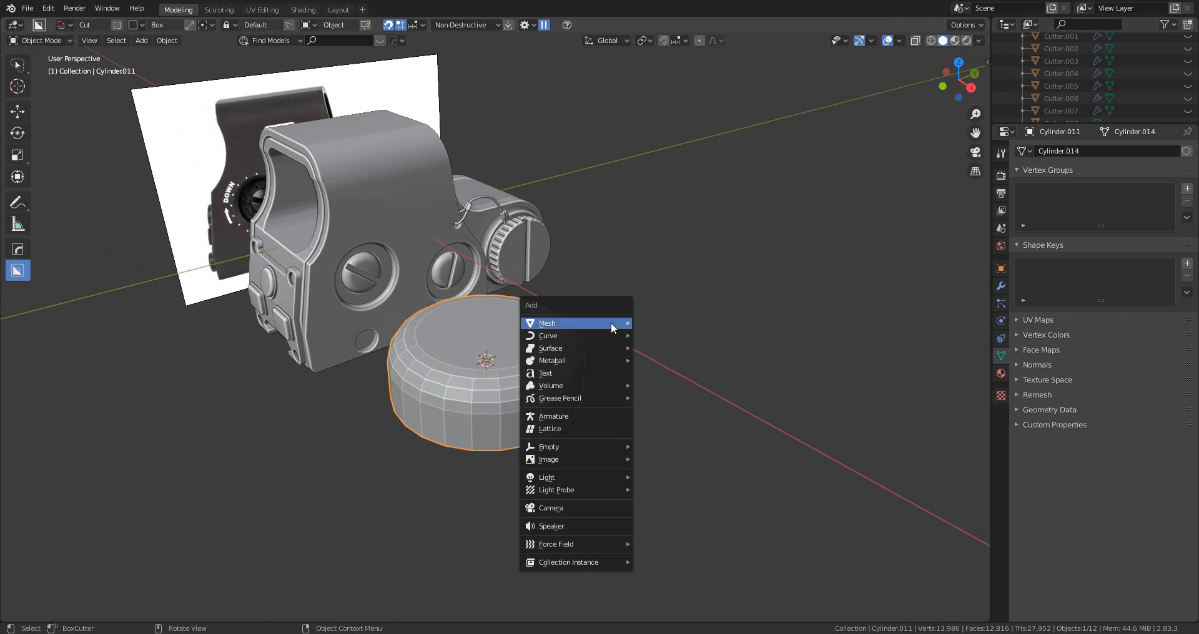
mouse_move(611, 322)
click(684, 336)
key(s)
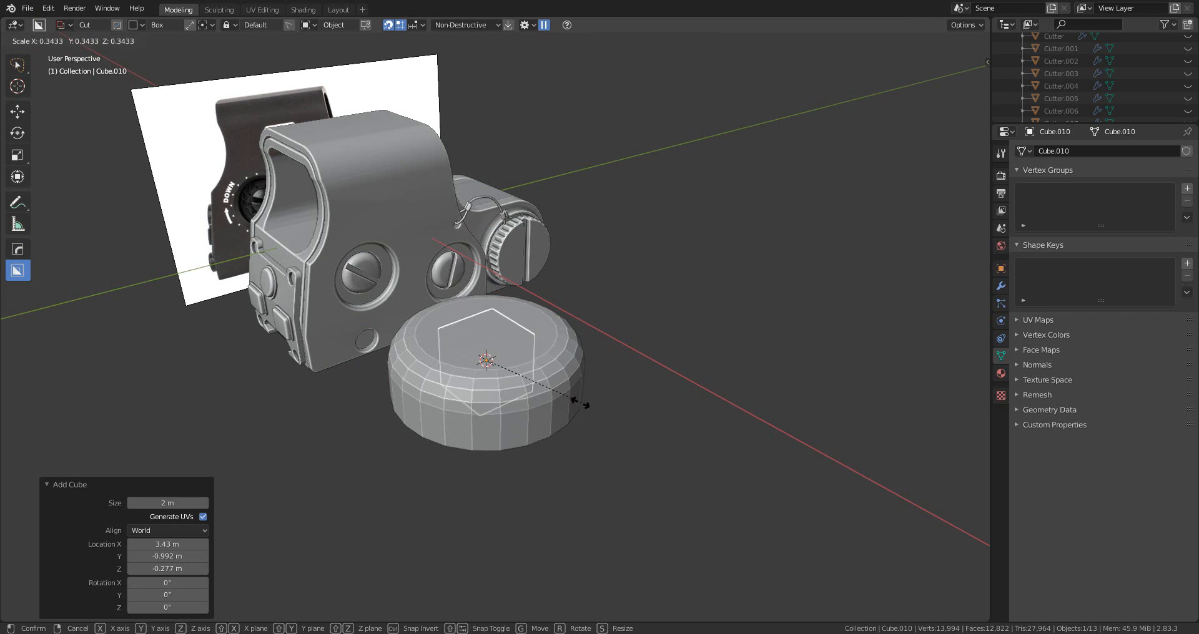
click(537, 391)
key(g)
key(z)
click(534, 362)
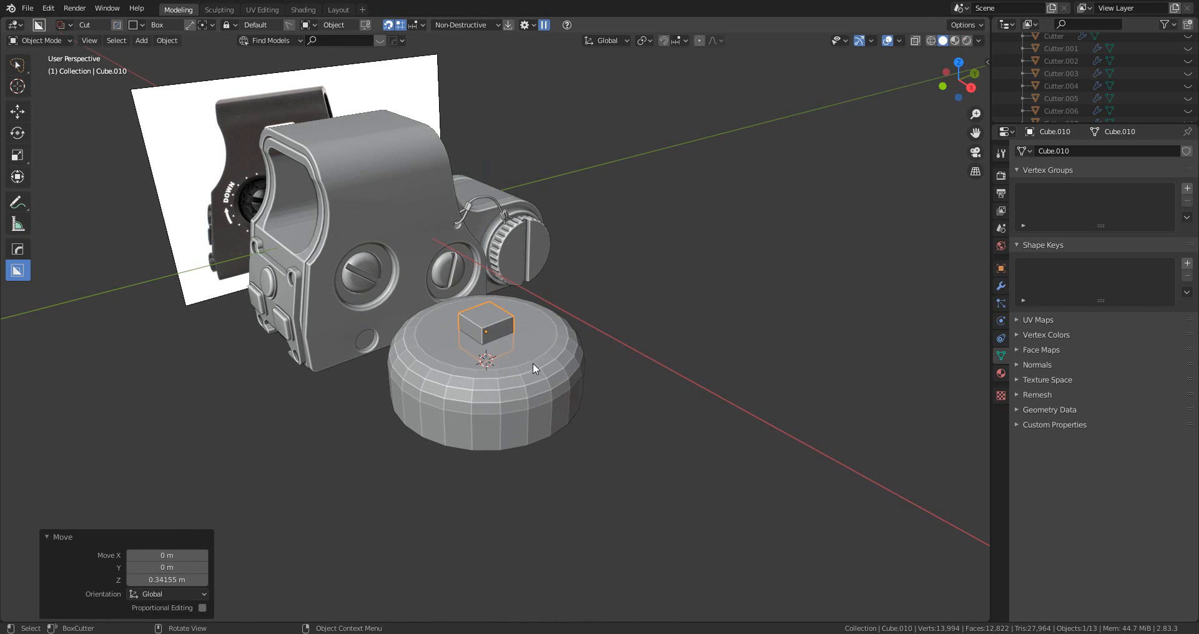
- Examine the screws in the reference image and the matching recesses in the sight body's side
key(KP_Decimal)
scroll(561, 348, down, 3)
middle_drag(586, 315, 425, 316)
scroll(396, 262, down, 3)
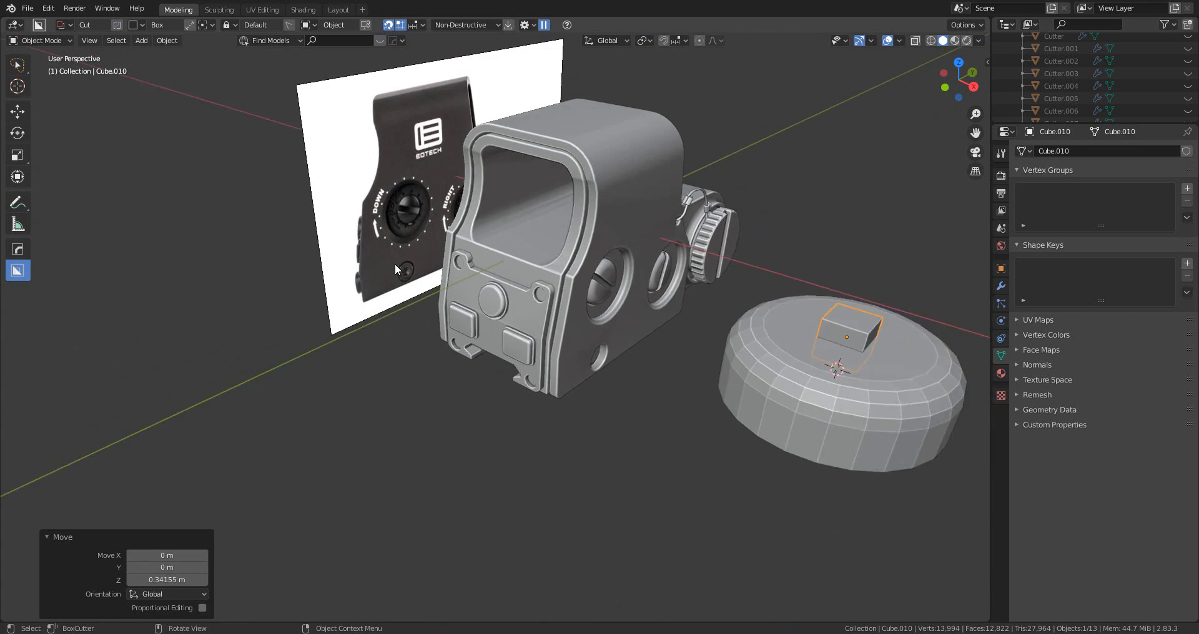
middle_drag(624, 358, 602, 347)
scroll(474, 351, up, 4)
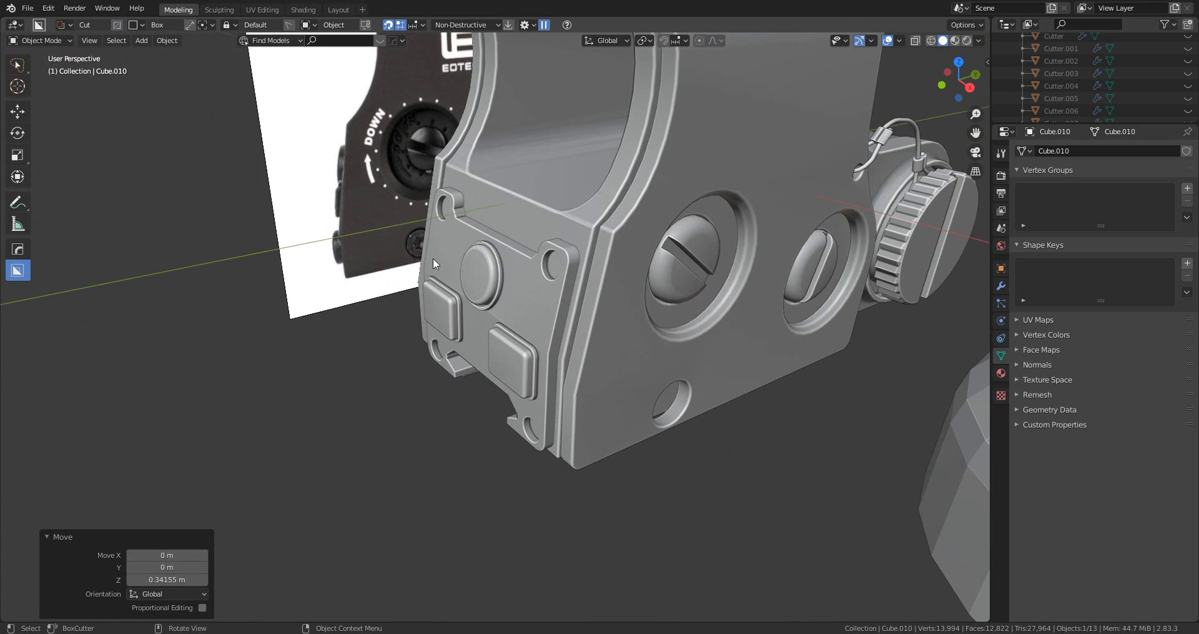
middle_drag(433, 257, 29, 299)
shift+drag(949, 358, 721, 369)
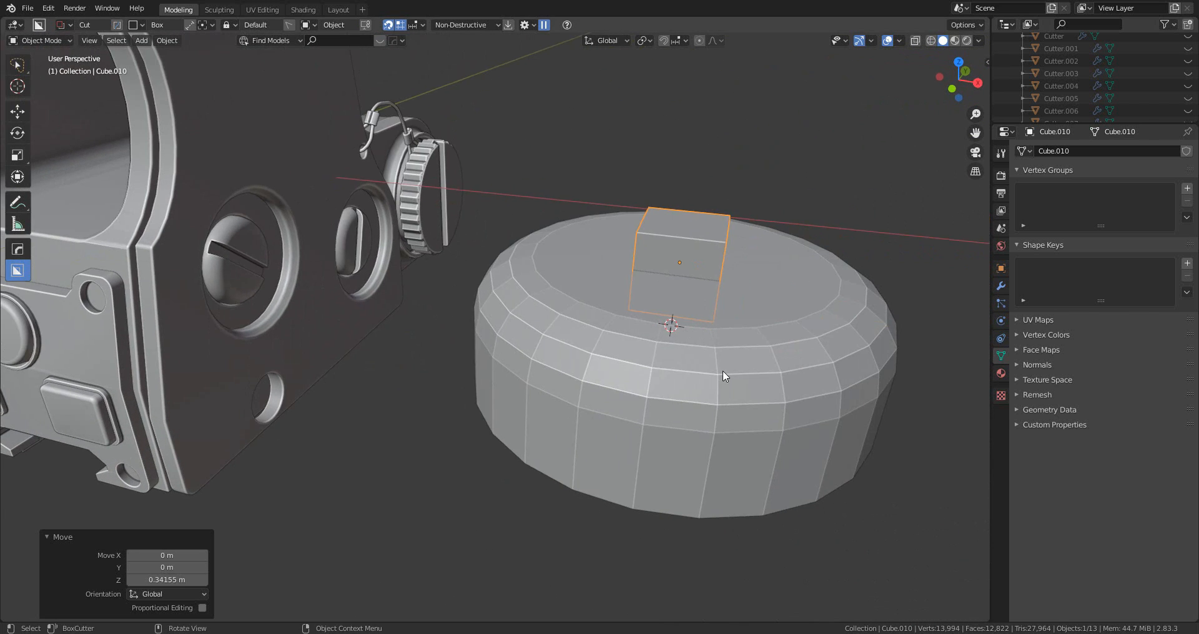
- Delete the bevelled disc around the small cube
click(722, 370)
scroll(725, 370, down, 3)
shift+middle_drag(752, 347, 679, 373)
key(x)
click(679, 373)
- Add a 24-vertex cylinder at the 3D cursor and flatten it along Z to about 0.31 of its height
middle_drag(287, 361, 323, 328)
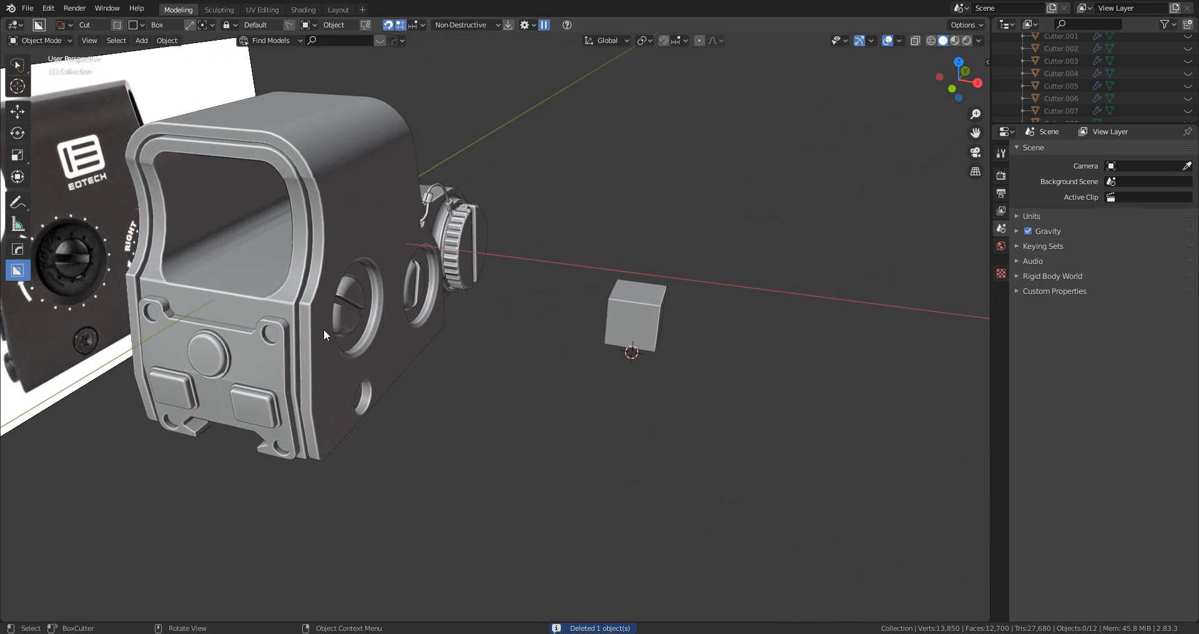
key(shift+a)
mouse_move(665, 267)
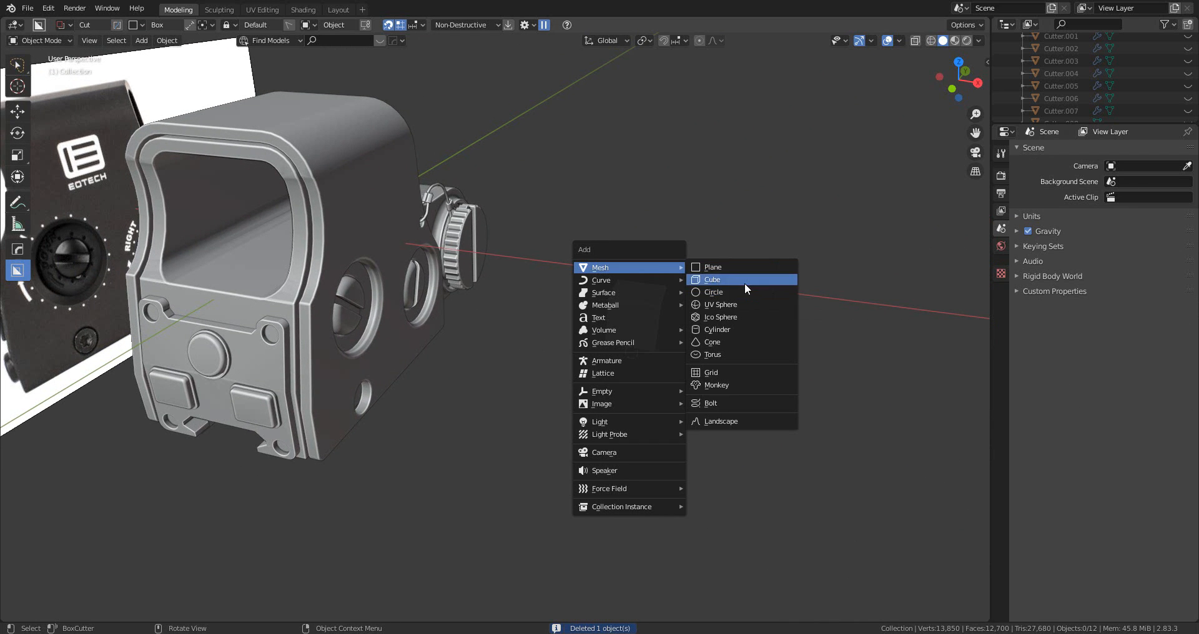
click(751, 328)
key(KP_Decimal)
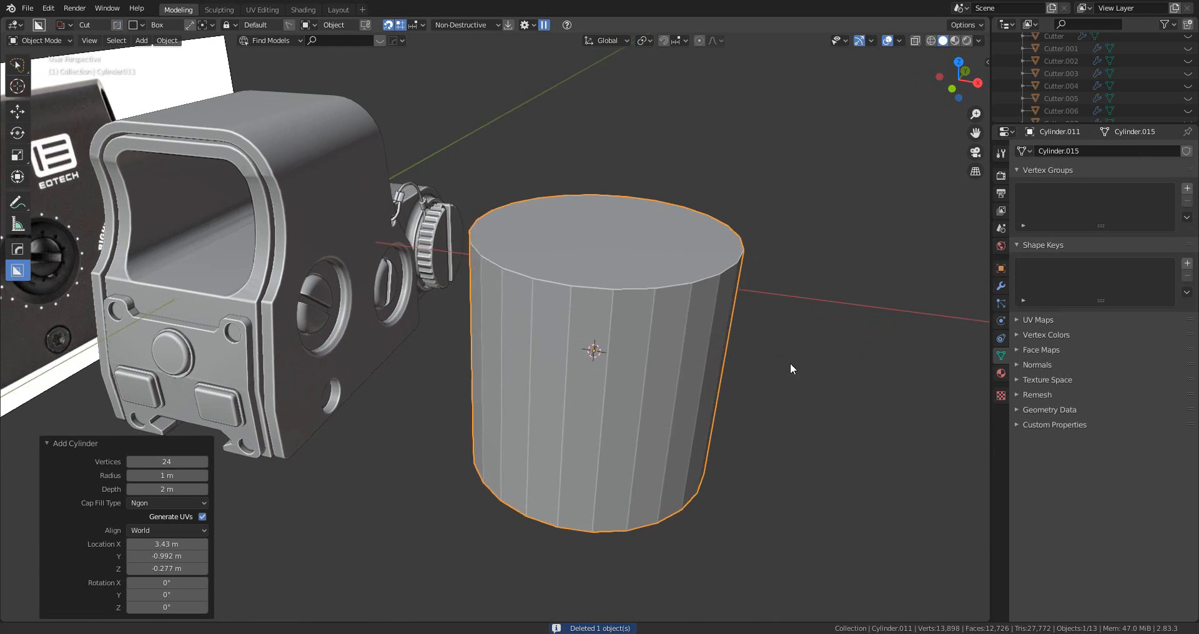
key(s)
key(z)
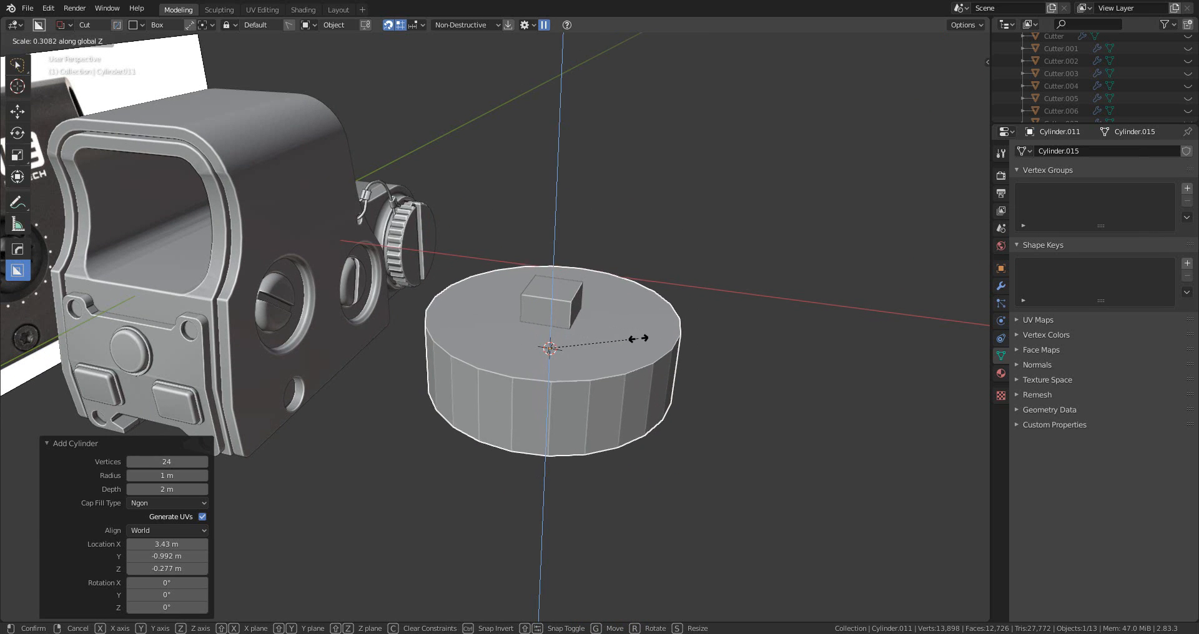
click(637, 342)
- Raise the flattened cylinder about 0.133 m along Z and stretch it along Z by a factor of 1.135
key(g)
key(z)
click(649, 326)
key(s)
key(z)
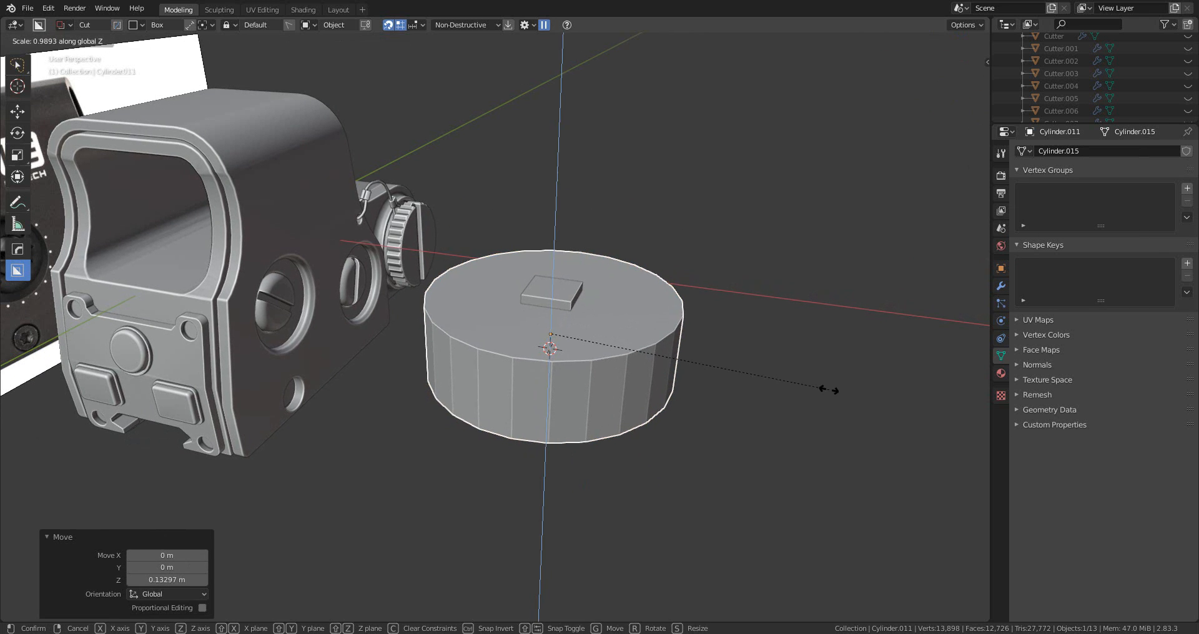
click(868, 406)
- Apply the new disc's scale and check its mesh in Edit Mode
key(shift+a)
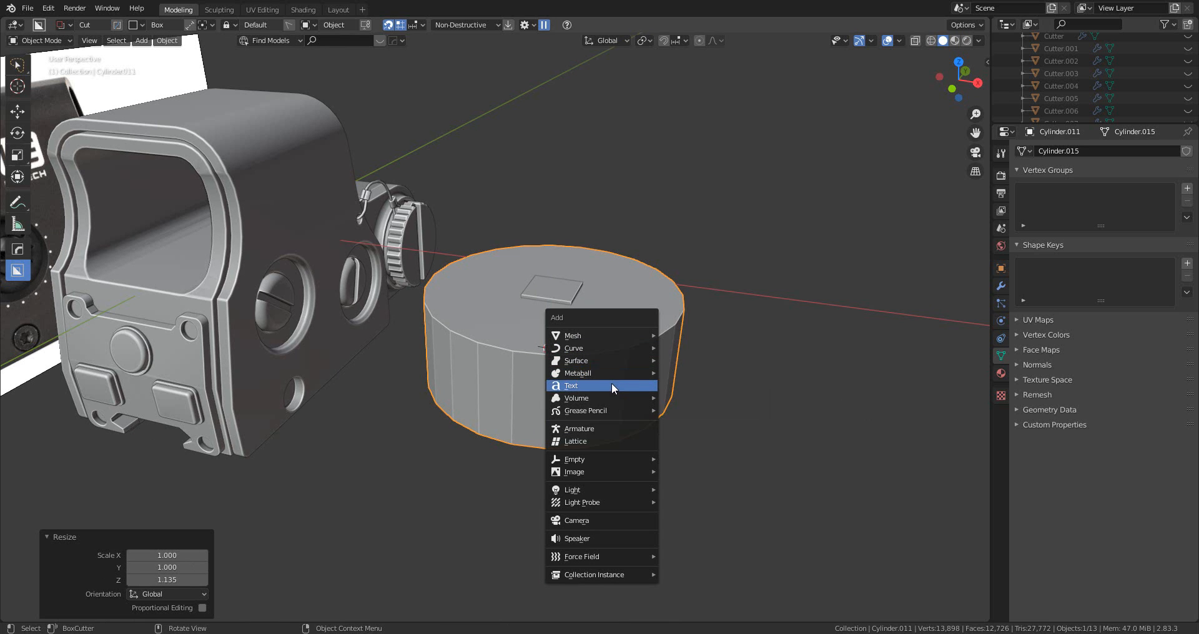
key(Escape)
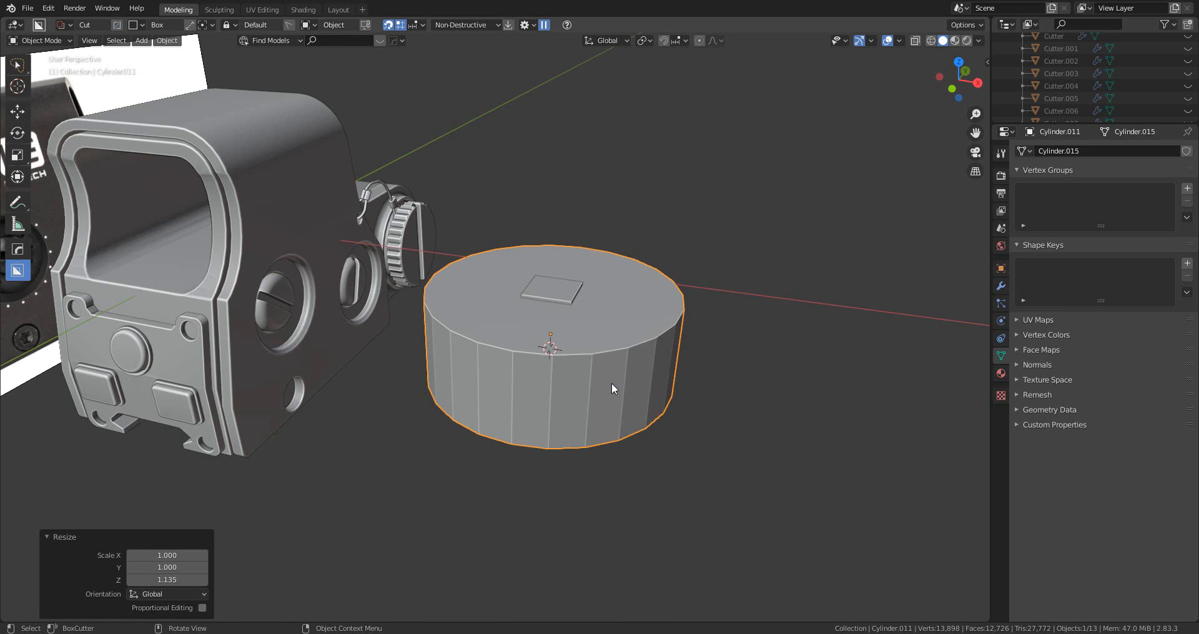
key(ctrl+a)
click(612, 384)
key(Tab)
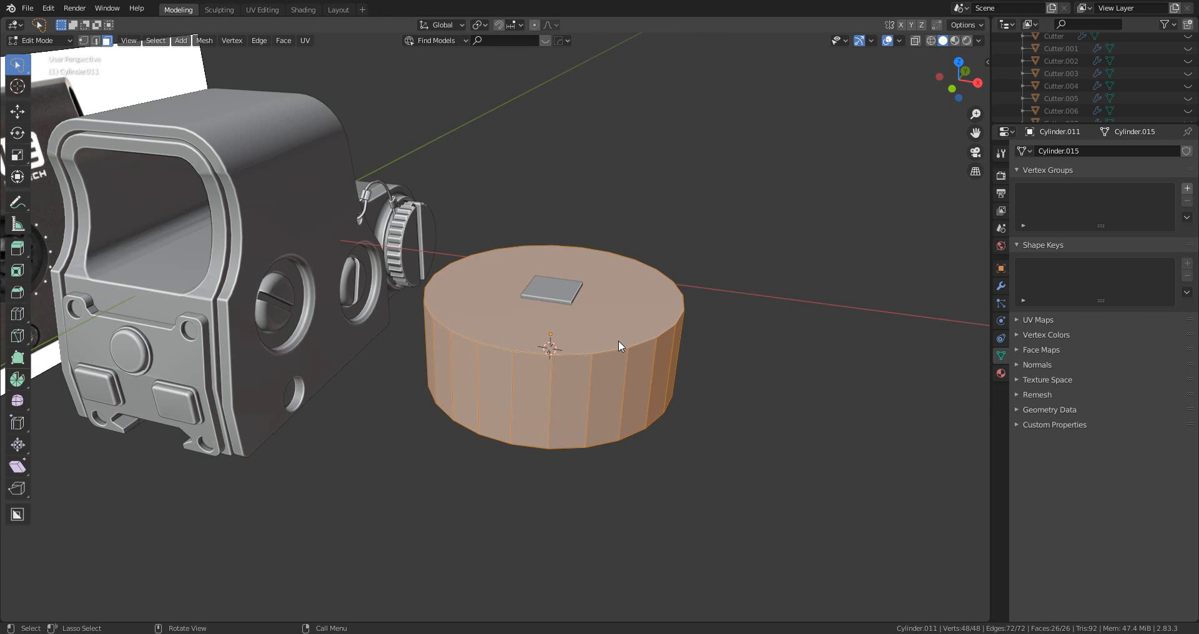
middle_drag(618, 341, 556, 335)
key(Tab)
- Move the small cube about 0.147 m up along Z so it stands out of the disc's top face
click(520, 316)
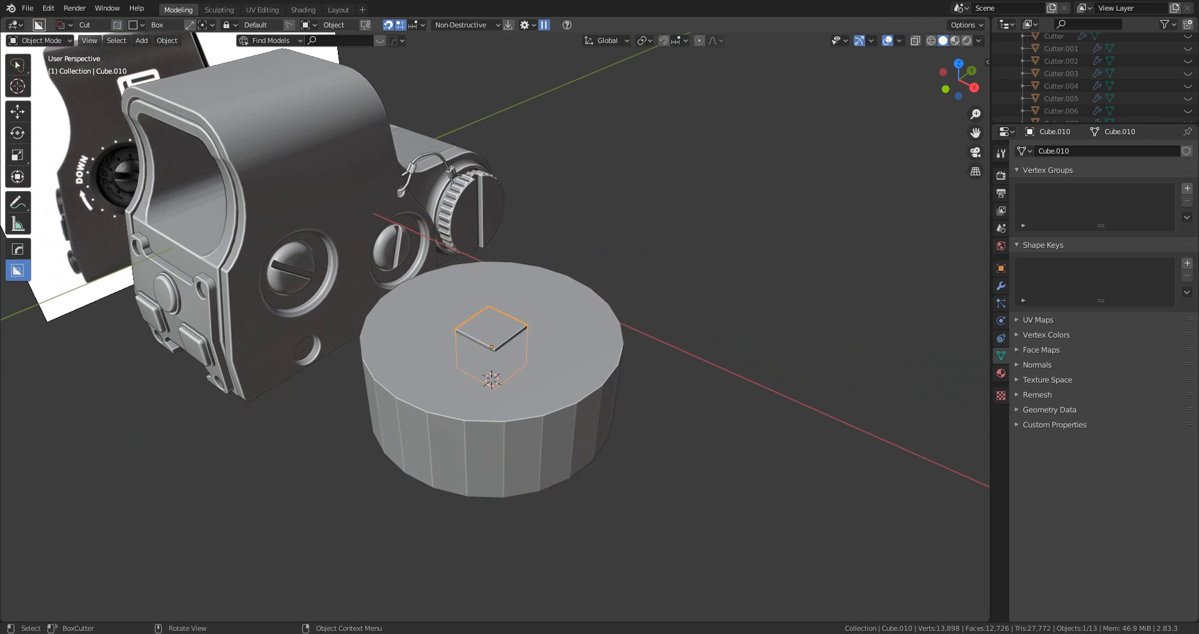
key(g)
key(z)
click(697, 395)
scroll(631, 368, up, 3)
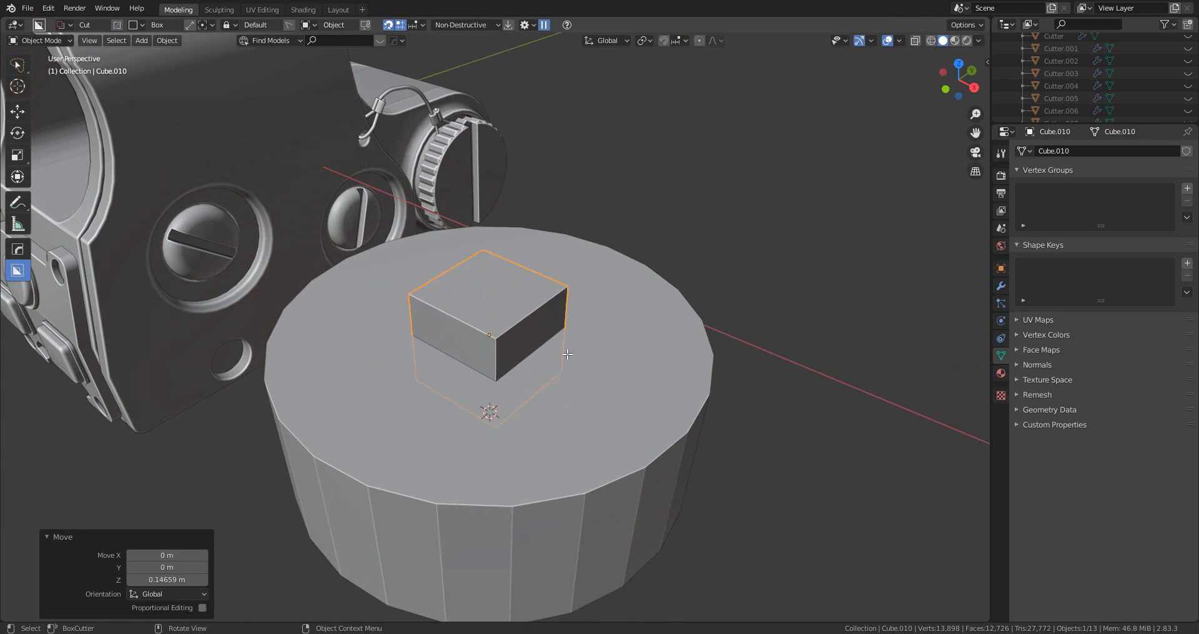
key(Tab)
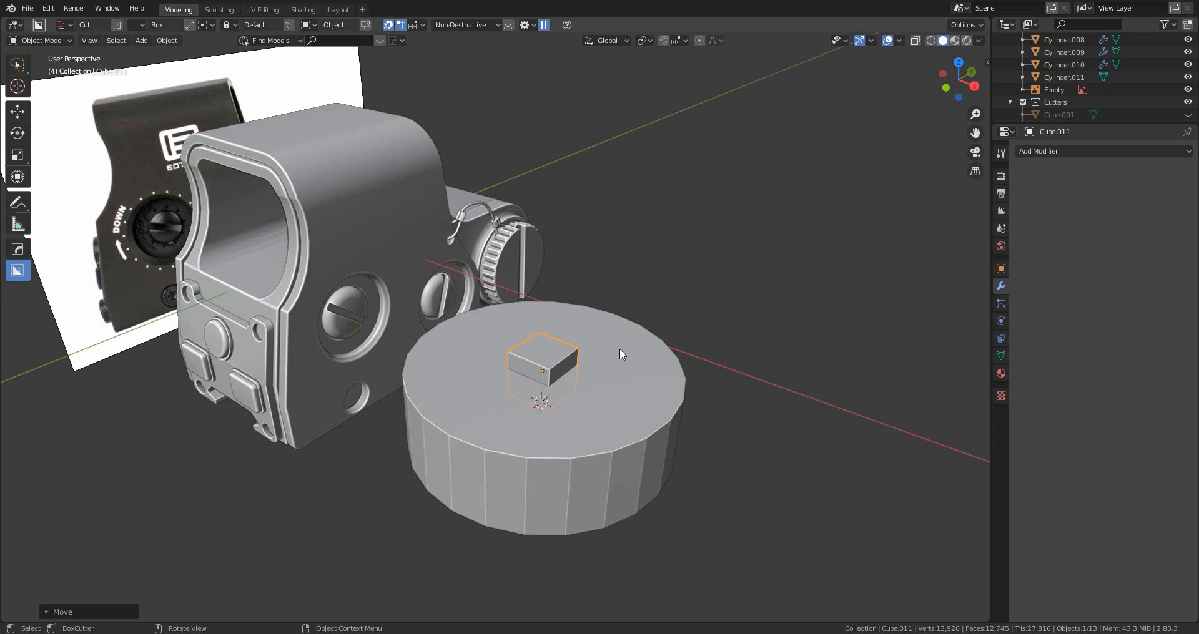
- Delete the small cube from the top of the disc
scroll(571, 352, up, 2)
click(564, 366)
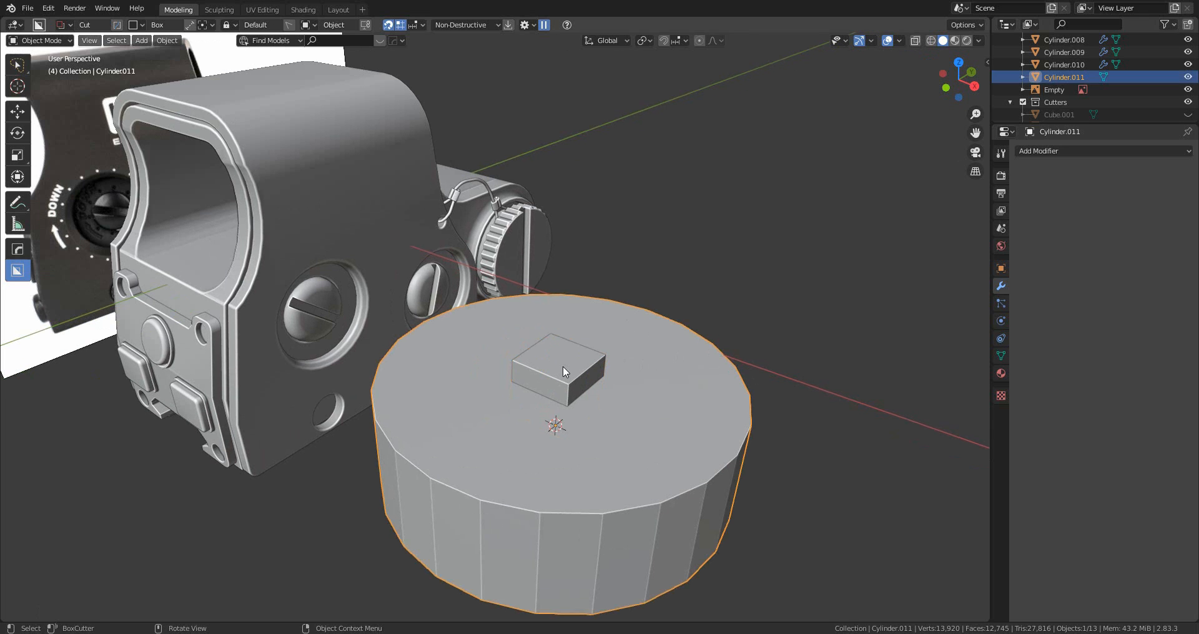
click(563, 366)
key(x)
click(564, 367)
scroll(616, 392, down, 2)
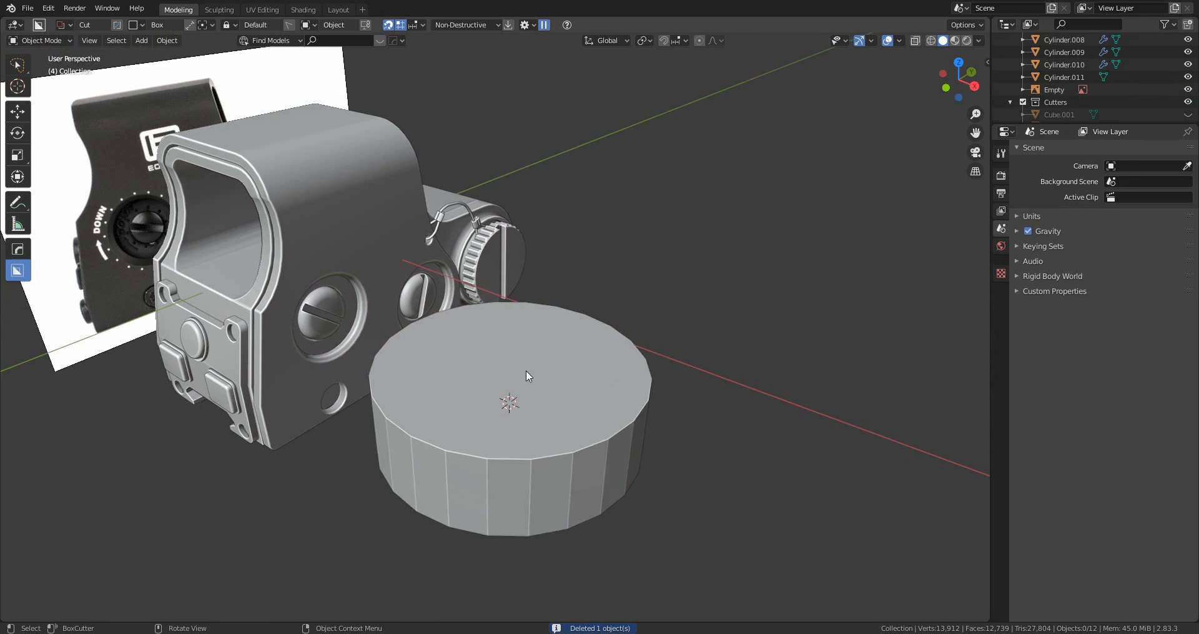
middle_drag(525, 370, 541, 371)
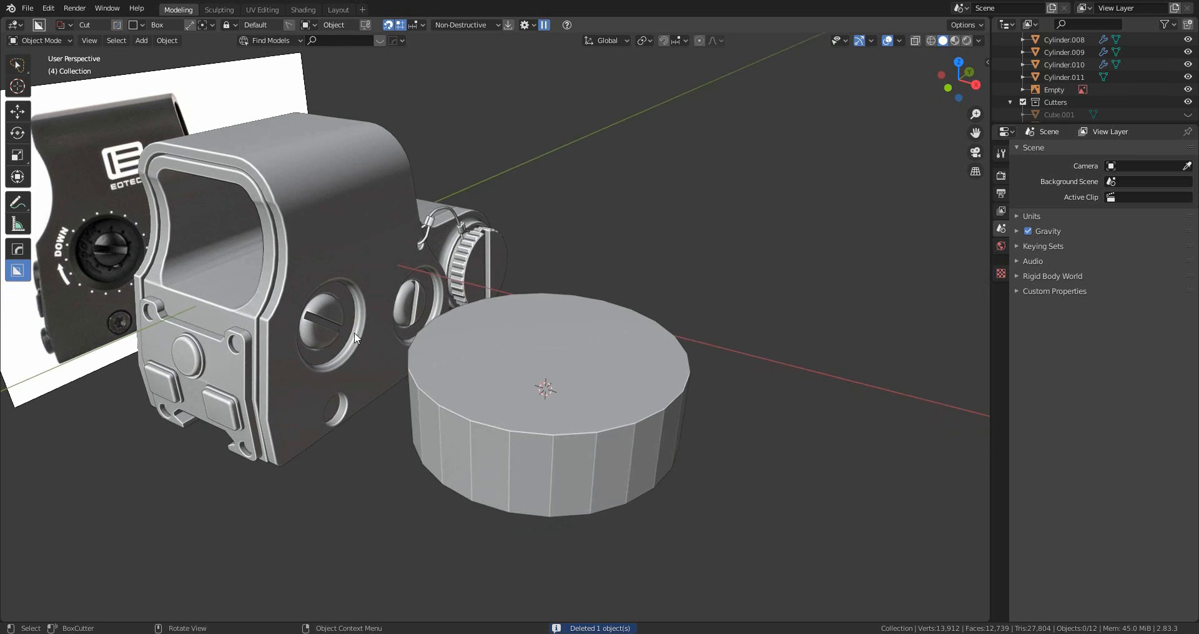
middle_drag(356, 390, 424, 381)
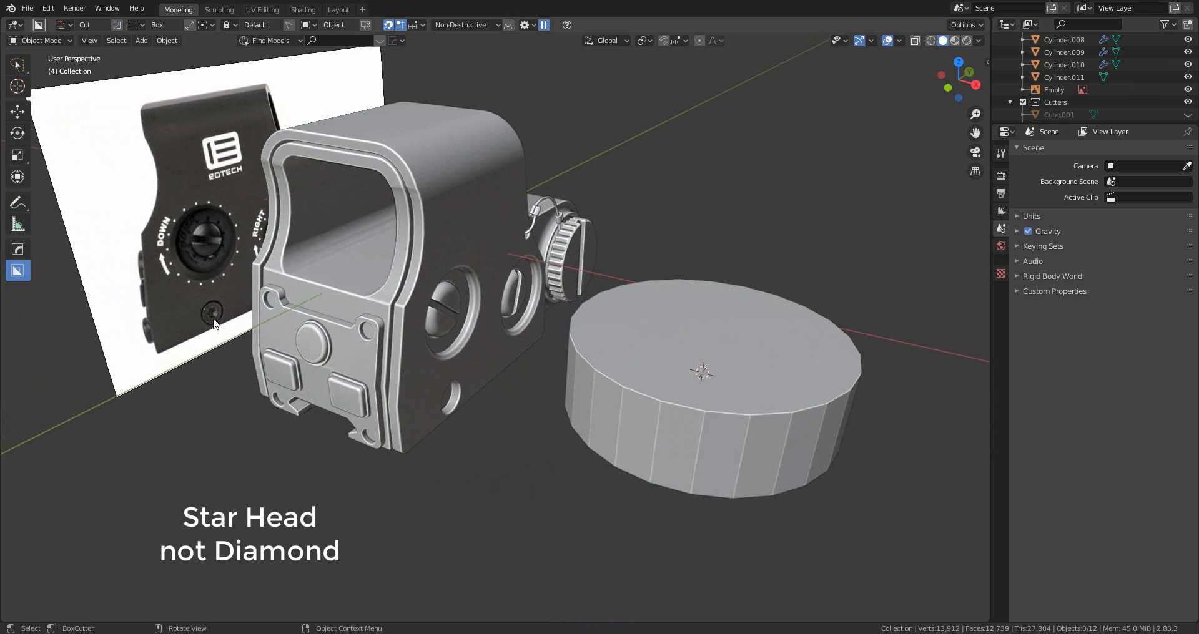
middle_drag(306, 346, 530, 411)
key(shift+a)
mouse_move(541, 384)
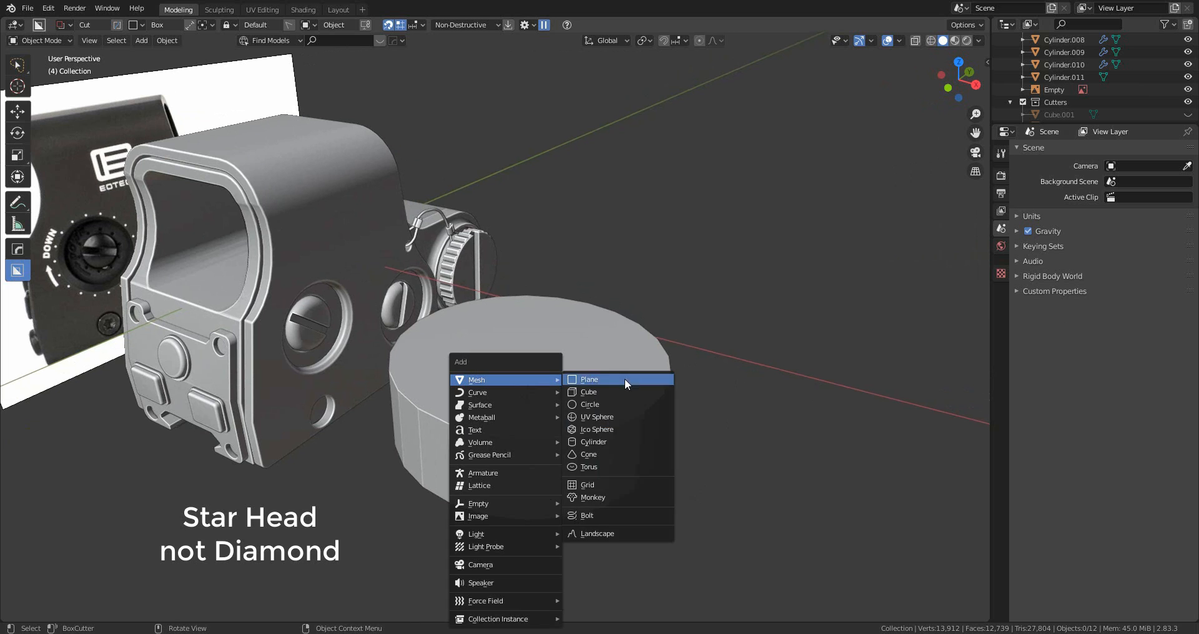
click(642, 443)
click(44, 611)
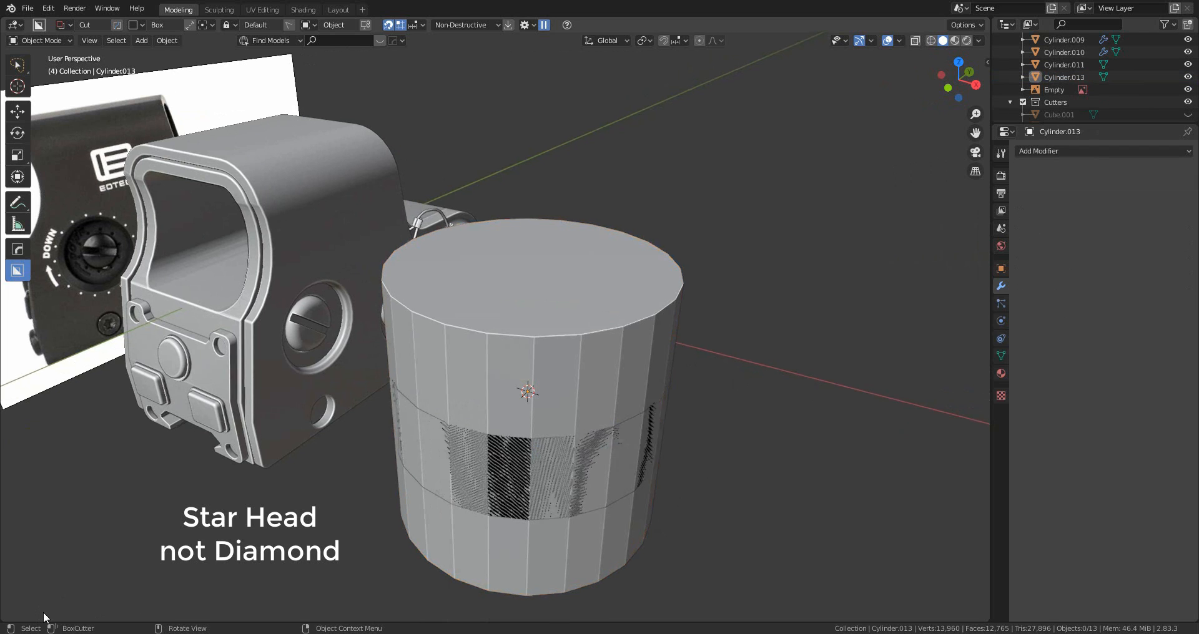
click(510, 430)
key(x)
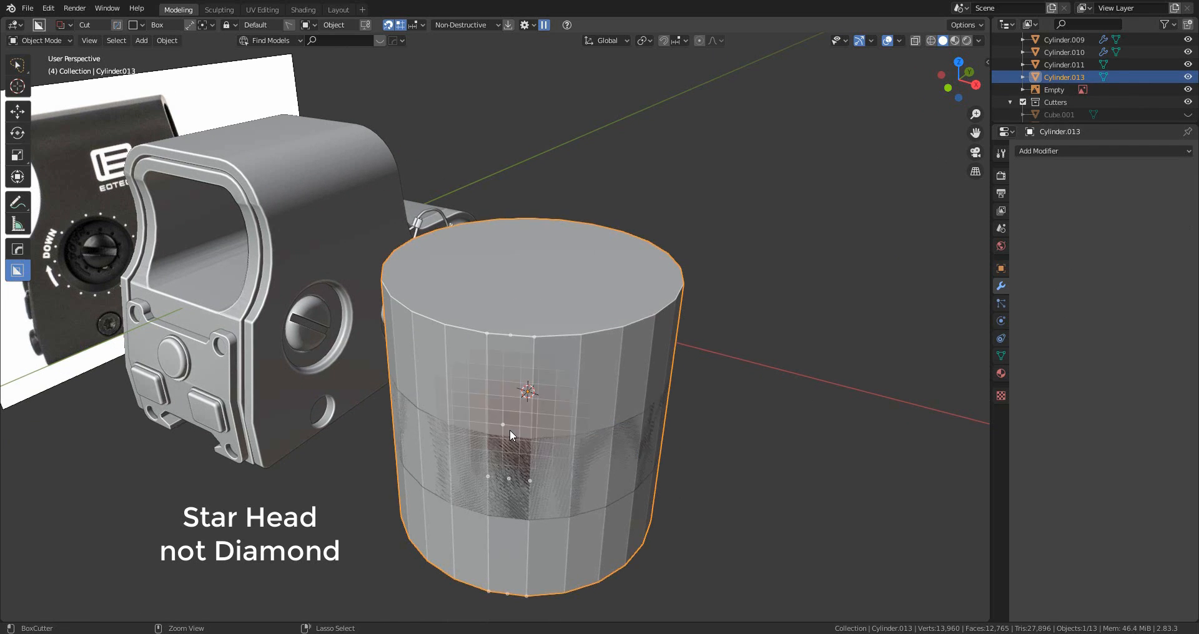
click(509, 429)
- Add a cylinder with 12 vertices at the centre of the disc
key(shift+a)
mouse_move(493, 380)
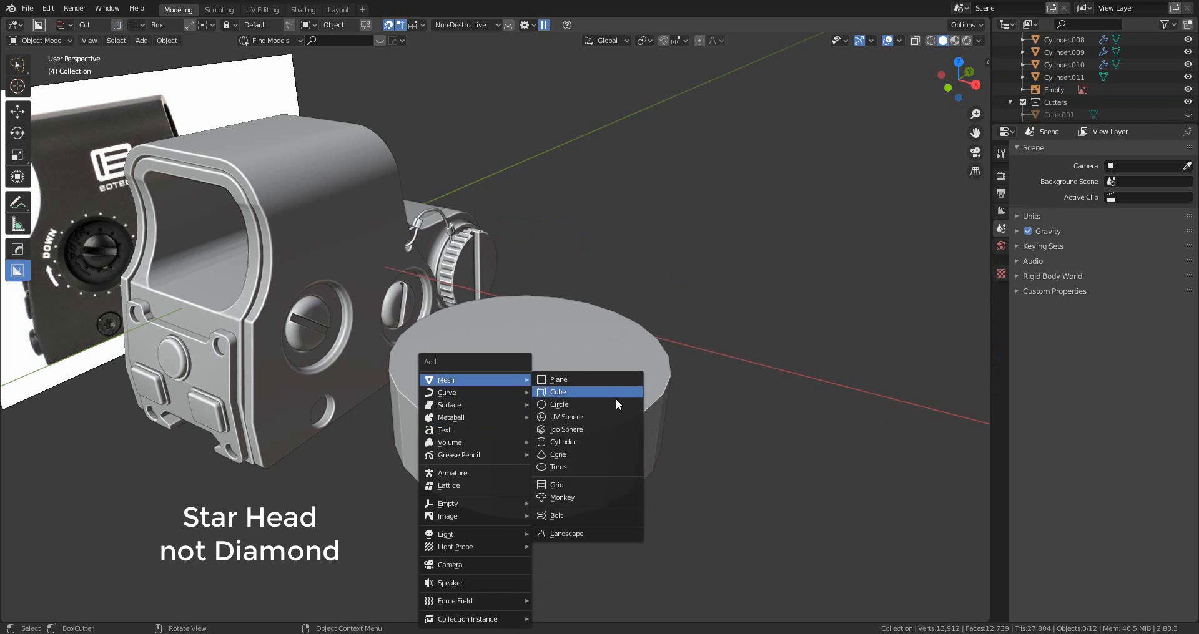
click(609, 442)
click(69, 612)
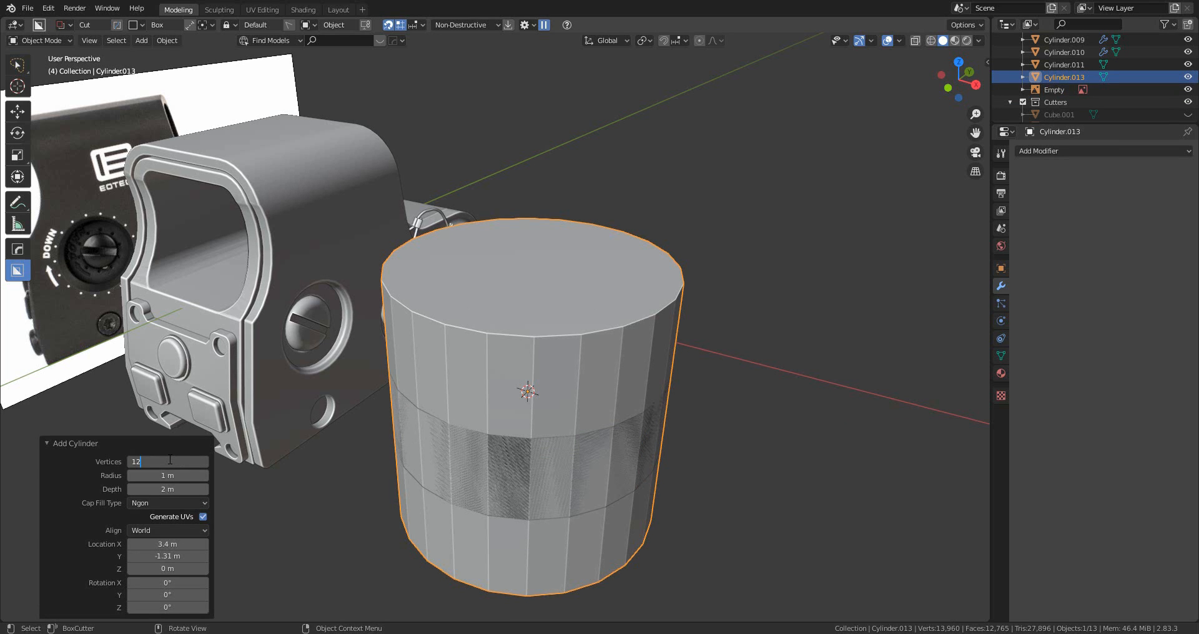
key(Return)
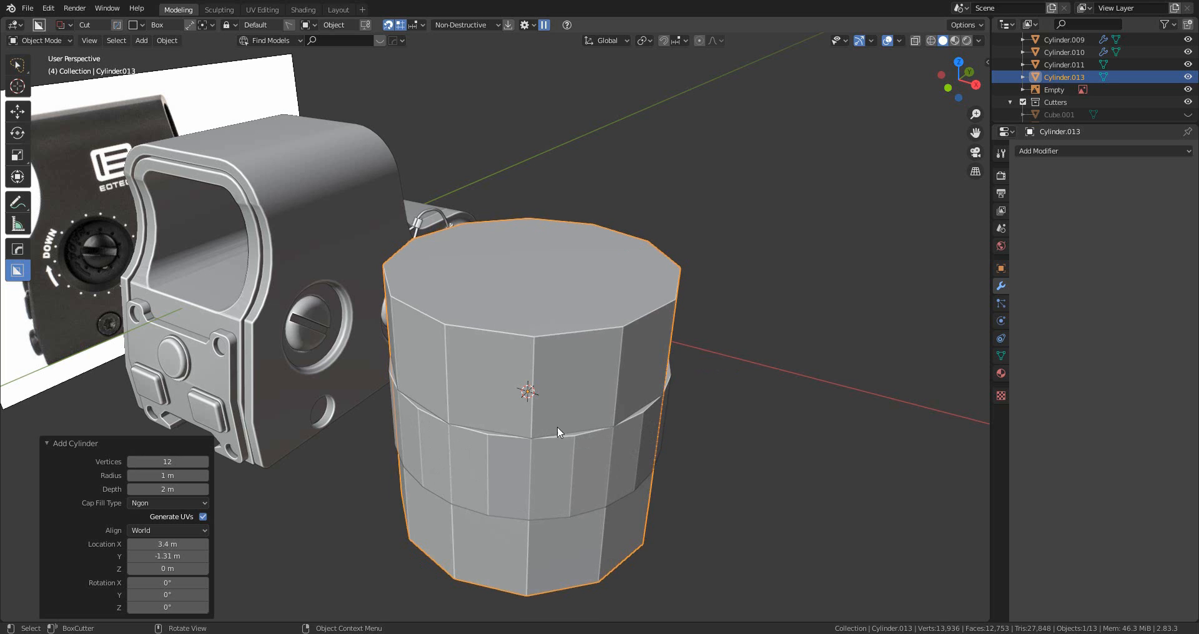
click(607, 383)
click(593, 333)
- Scale the 12-sided cylinder to 0.6 and raise it about 0.17 m along Z above the disc
key(s)
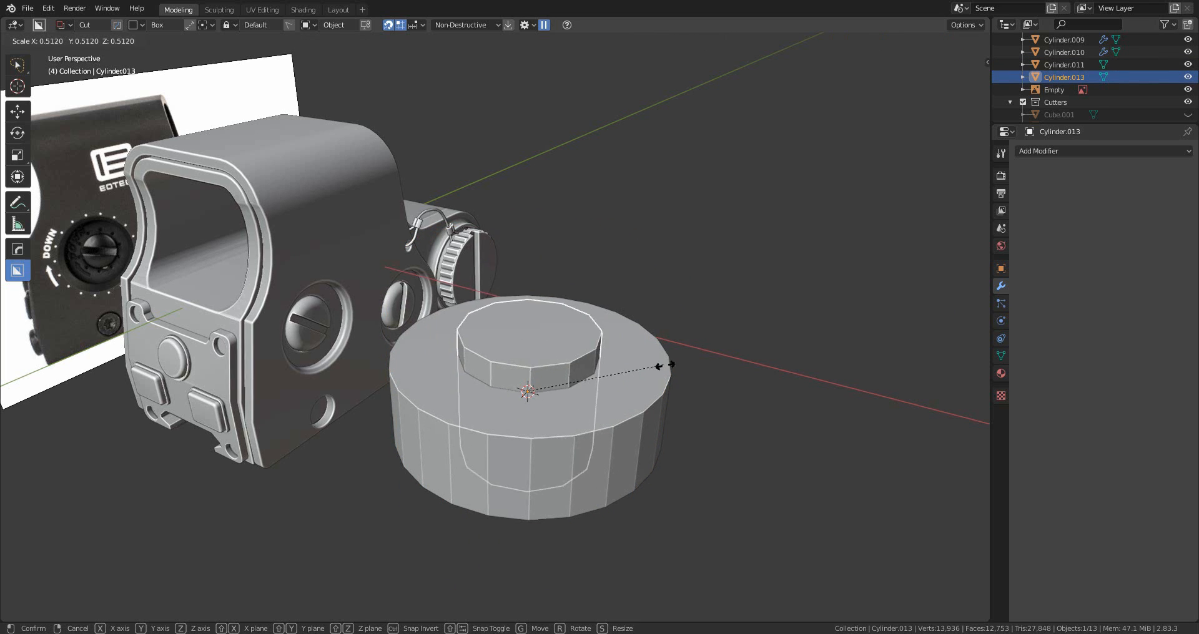
click(714, 398)
key(g)
key(z)
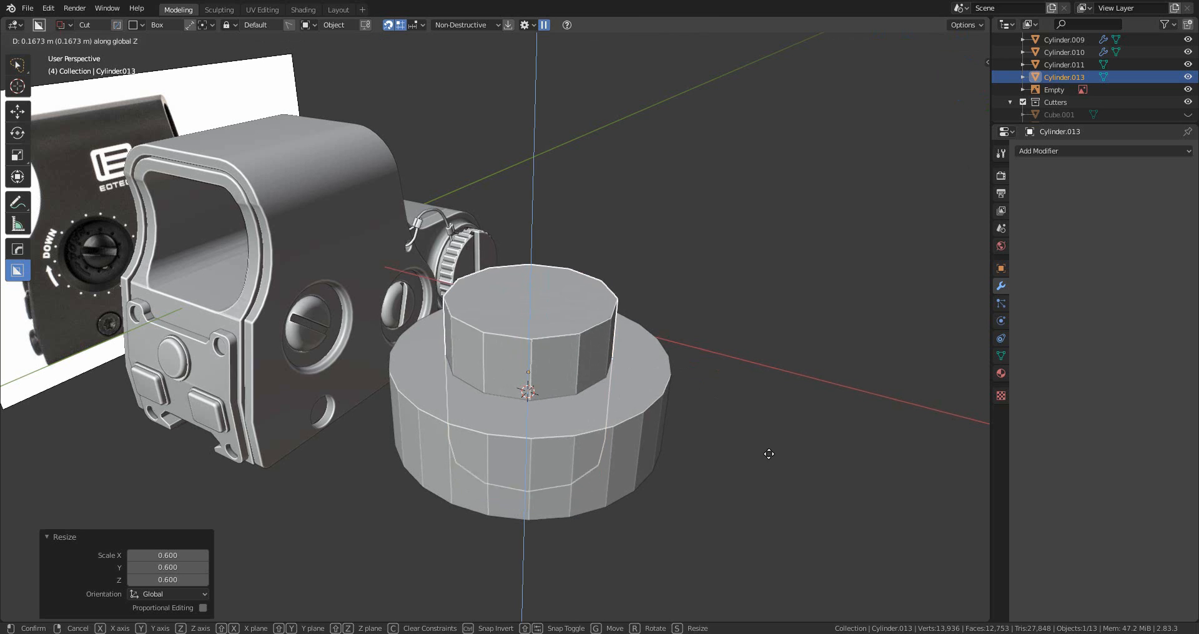
click(768, 453)
- Scale every second vertical edge of the 12-sided cylinder inward, excluding Z, to form a six-pointed star prism
key(Tab)
scroll(635, 396, up, 2)
click(531, 366)
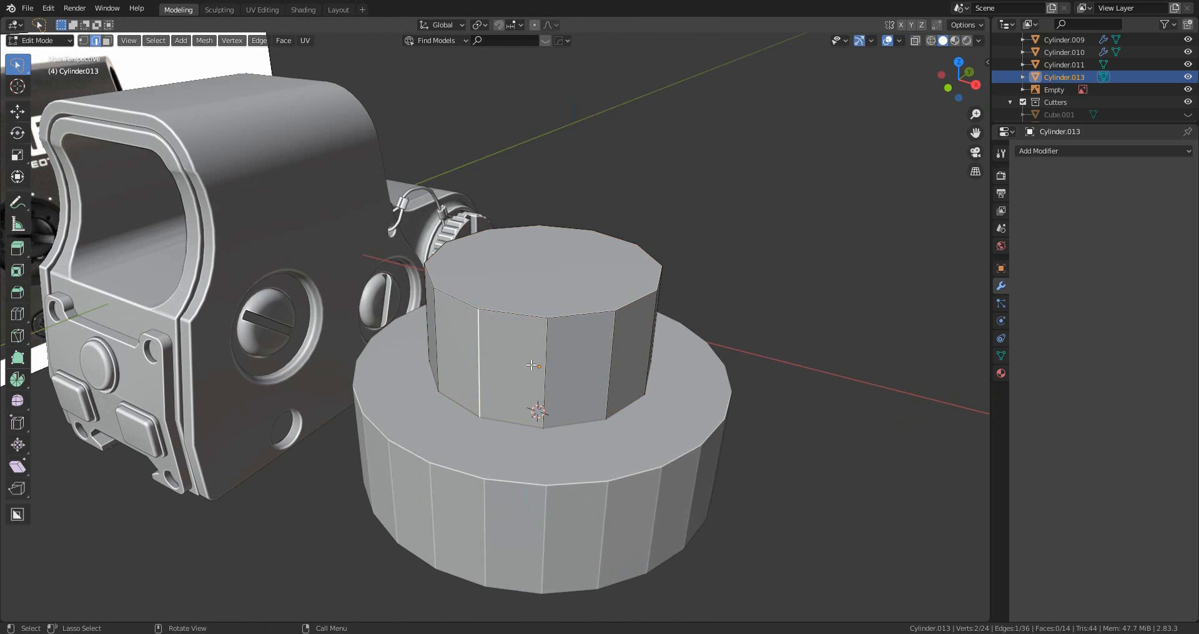
shift+click(614, 355)
middle_drag(614, 355, 257, 339)
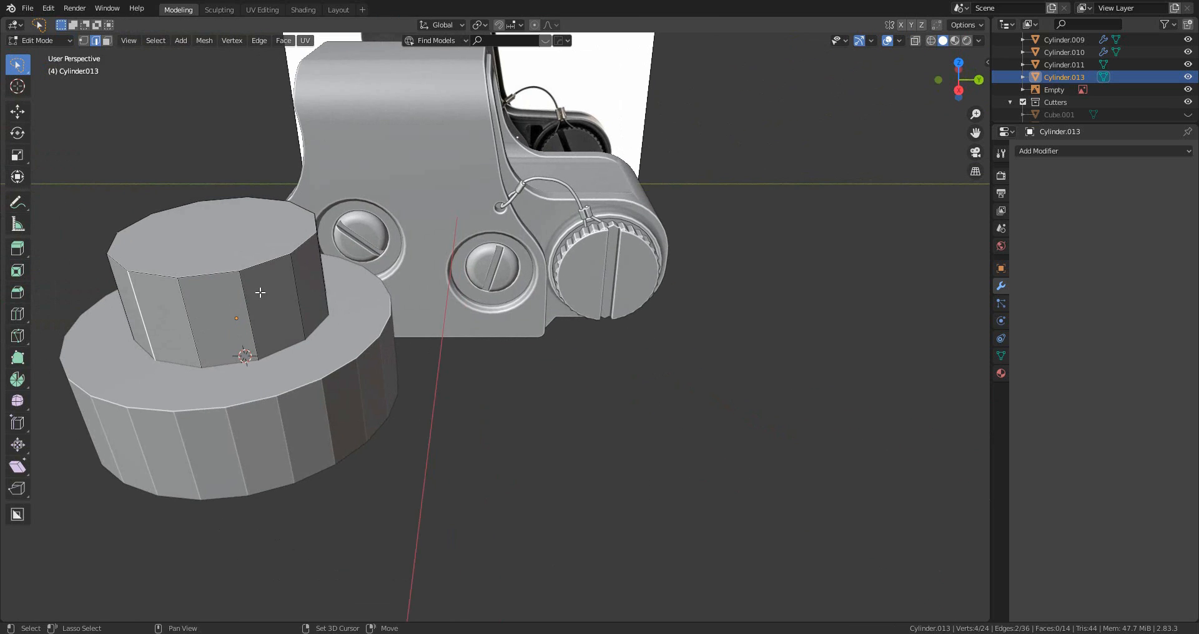
scroll(403, 289, up, 2)
shift+middle_drag(257, 294, 574, 300)
scroll(574, 300, up, 3)
scroll(625, 306, down, 3)
middle_drag(758, 312, 465, 355)
shift+click(423, 356)
middle_drag(677, 351, 714, 401)
key(s)
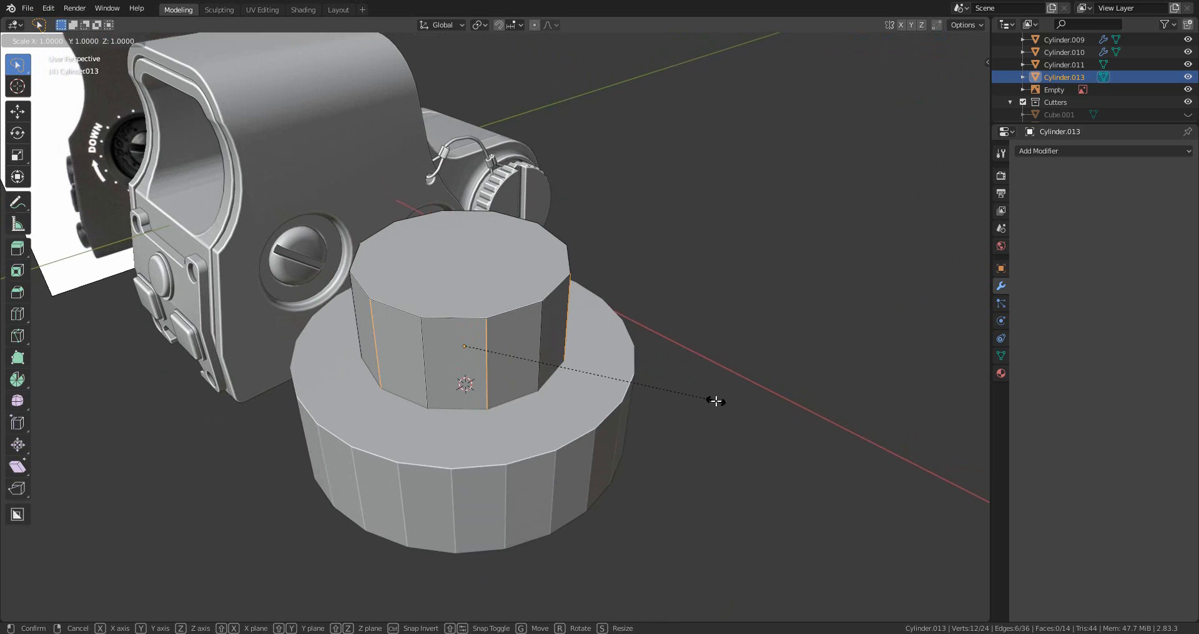
key(shift+z)
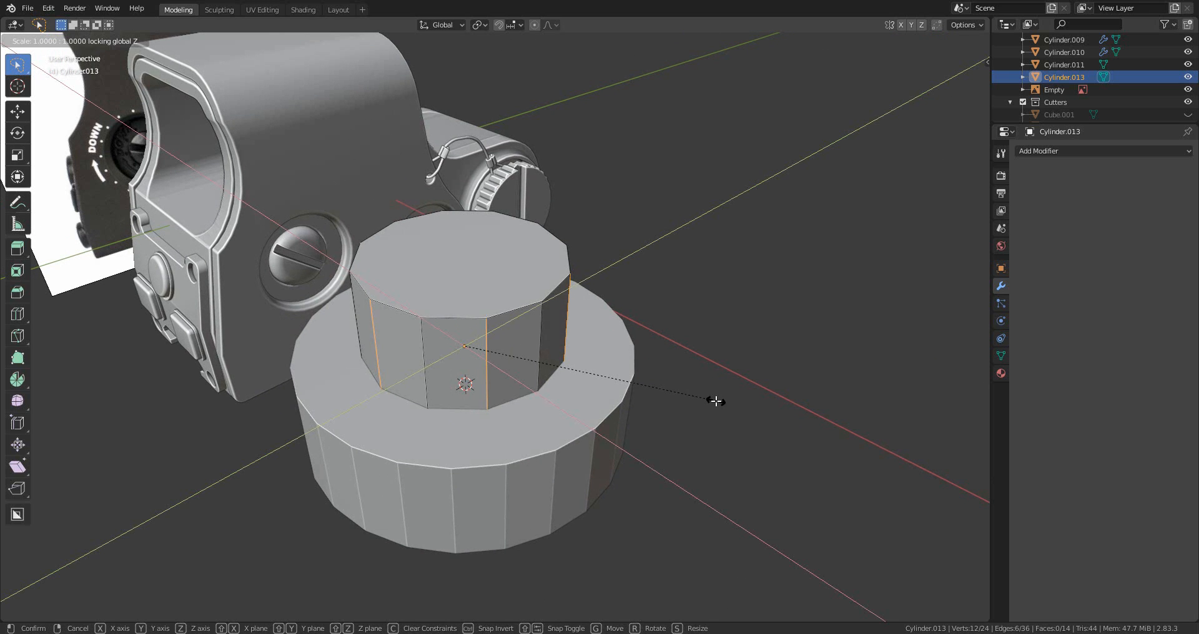
click(607, 380)
middle_drag(607, 379, 564, 463)
key(Tab)
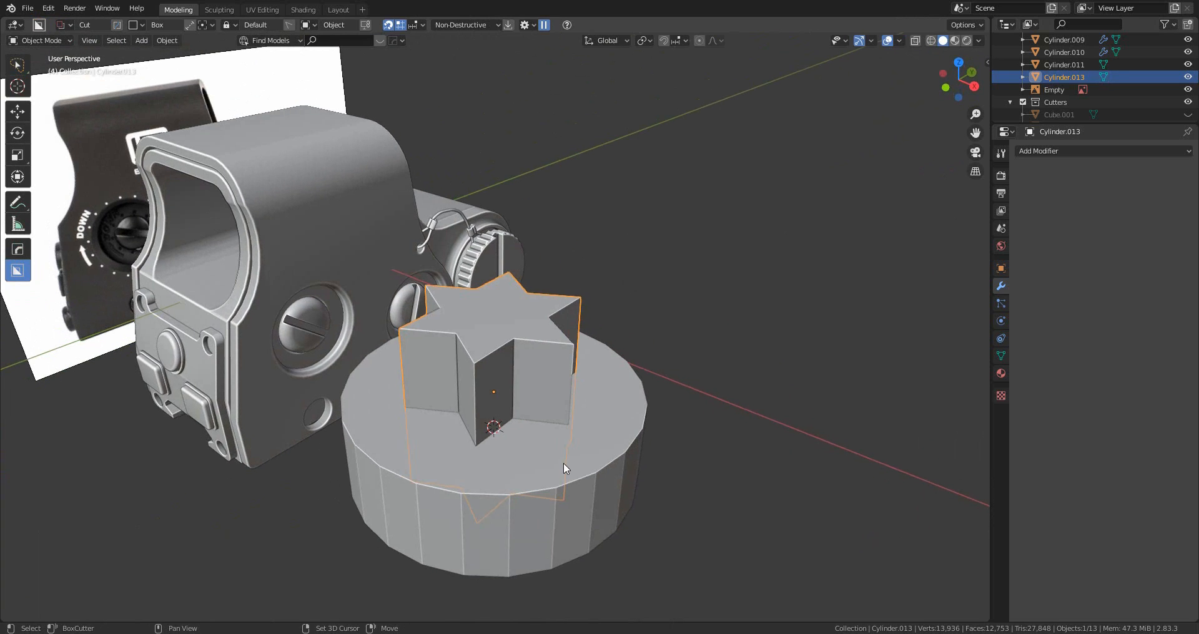
- Cut the six-pointed star prism out of the disc with a Difference boolean
shift+click(564, 463)
key(q)
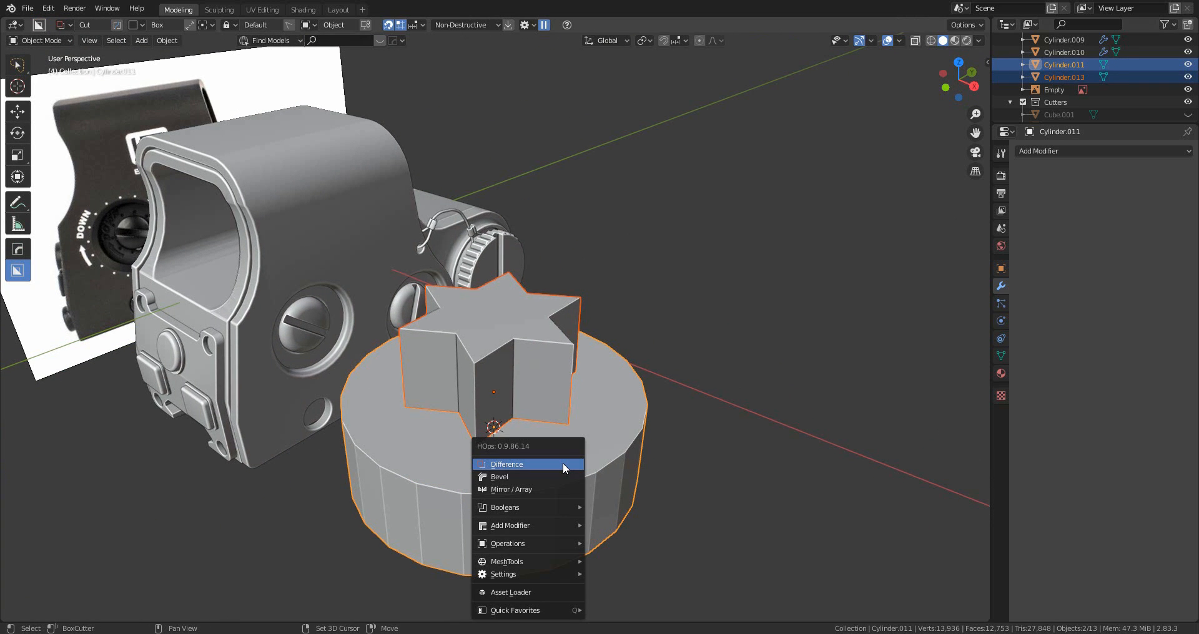
click(563, 463)
middle_drag(563, 461, 565, 395)
- Apply the star cut to the disc with Csharp, using 30° sharpness and 60° auto smooth
shift+click(566, 436)
key(q)
click(610, 406)
key(h)
click(564, 396)
key(q)
click(564, 395)
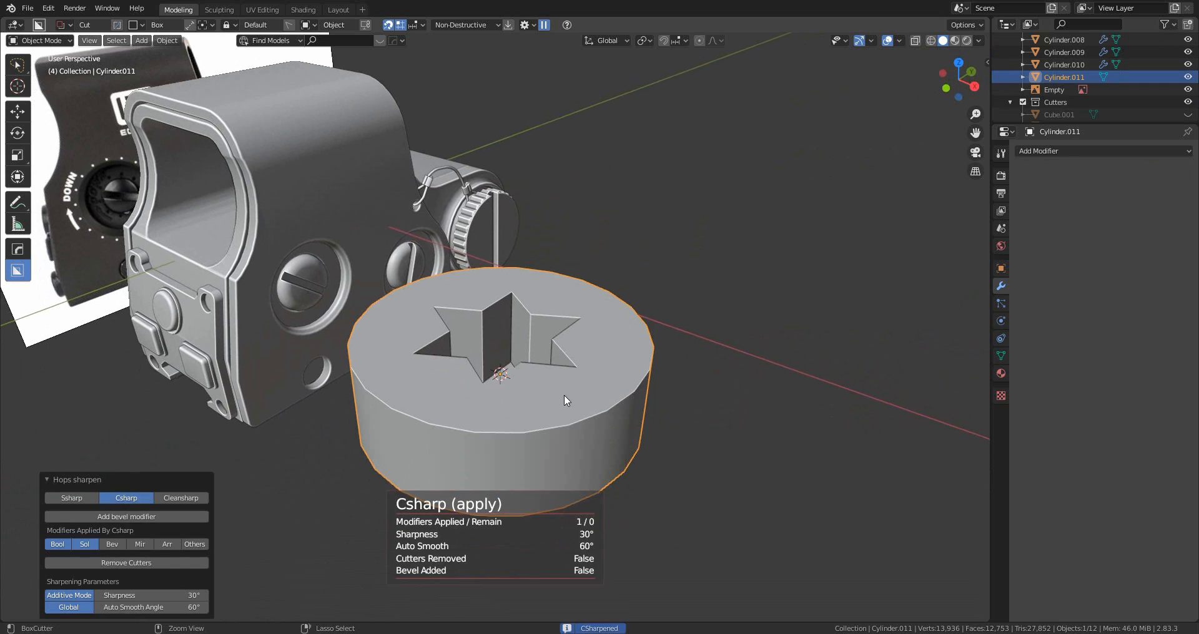
- Bevel the star-socket disc with 3 segments, about 0.029 m width and a 30° angle limit
key(q)
click(567, 414)
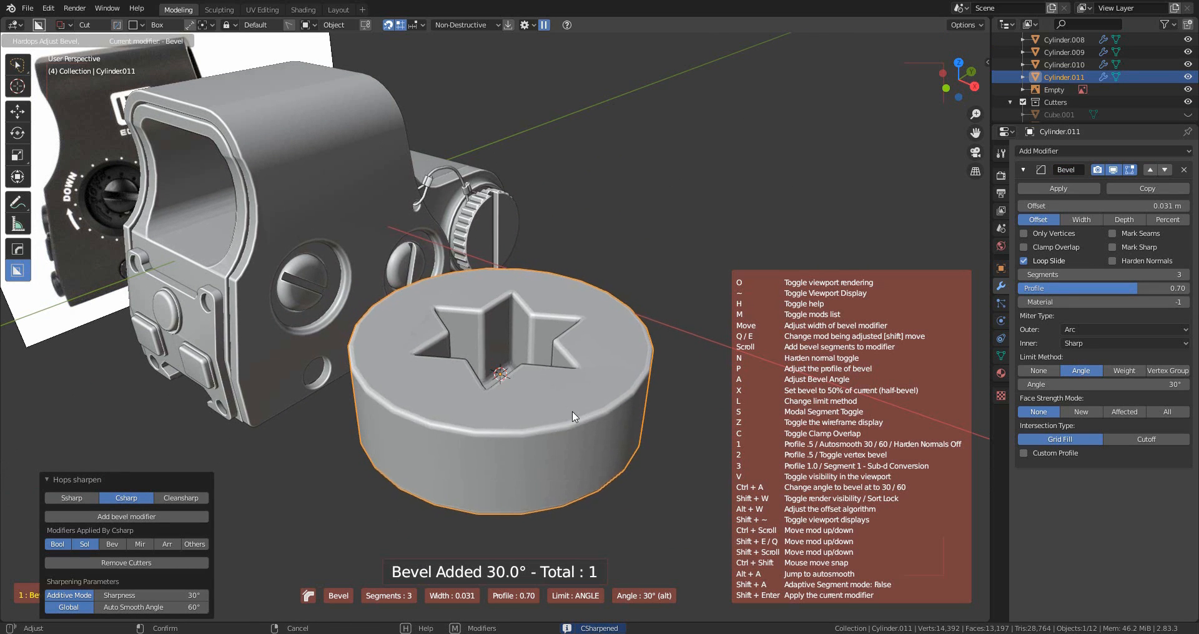
click(567, 402)
middle_drag(567, 402, 522, 455)
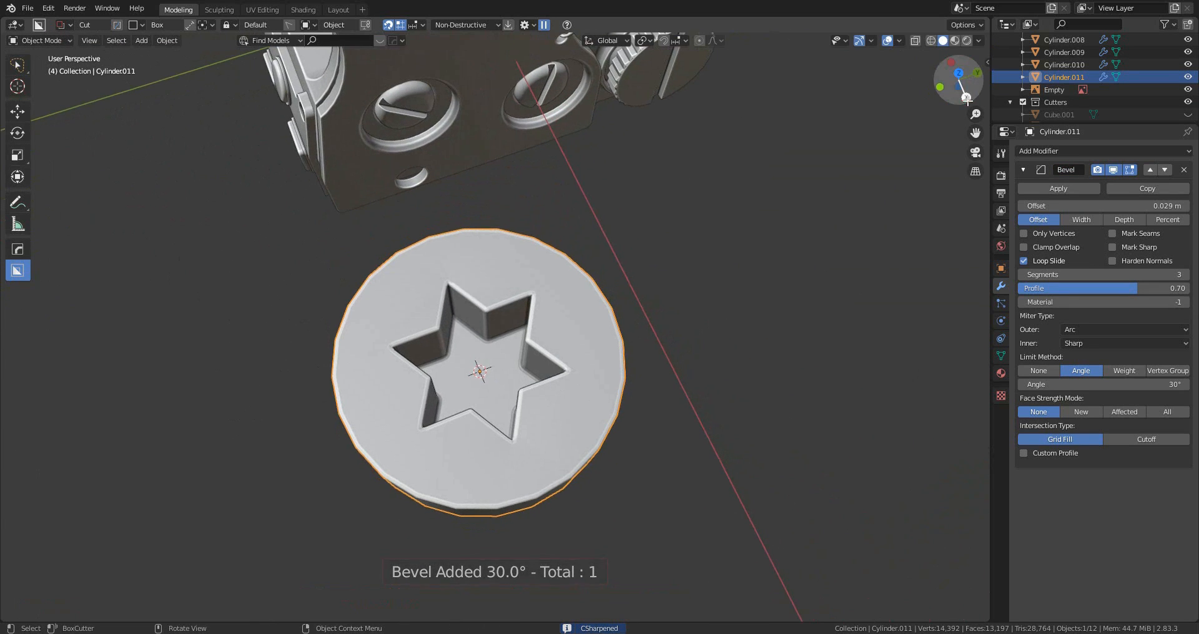
- Scale the screw head to about 0.119 and rotate it 90° about the Y axis in the right view
click(912, 128)
click(970, 98)
click(541, 348)
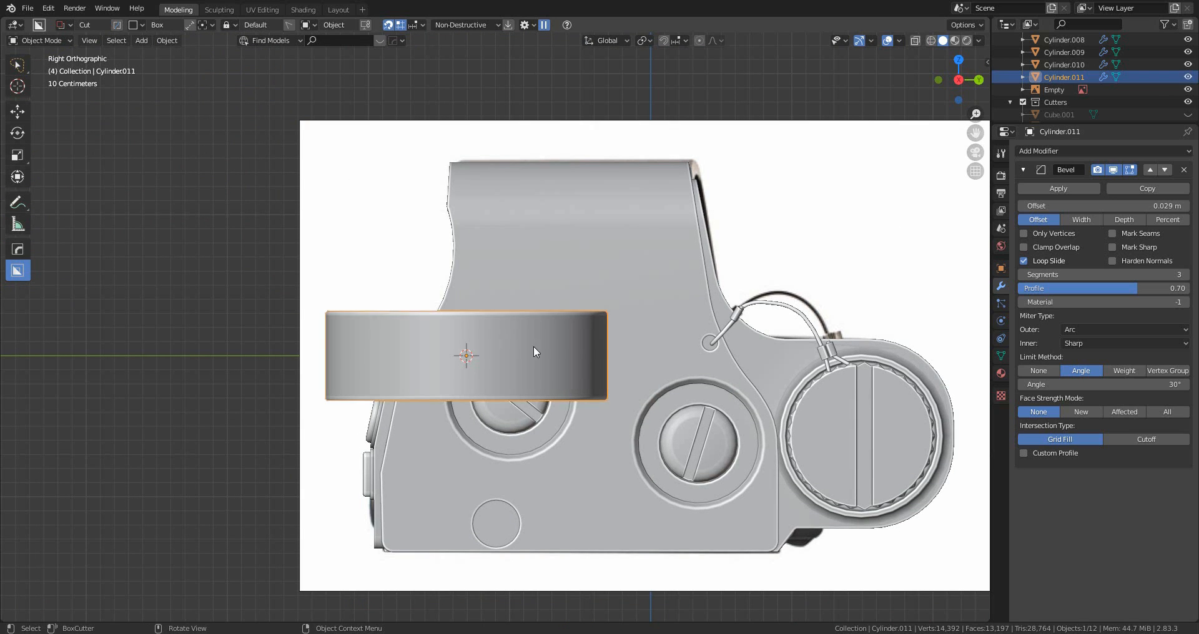
key(s)
click(509, 357)
text(r9)
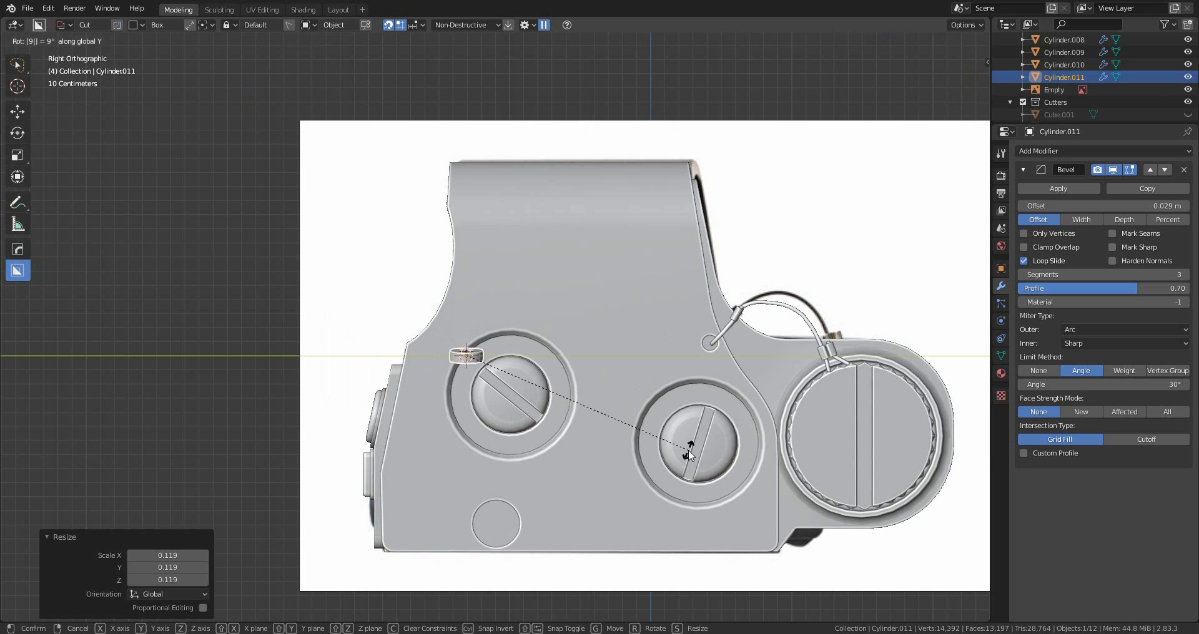
text(0)
key(Return)
- Move the screw head onto the small round hole on the housing's side and scale it by about 1.354 to fit
scroll(547, 413, up, 2)
shift+middle_drag(547, 417, 547, 237)
key(g)
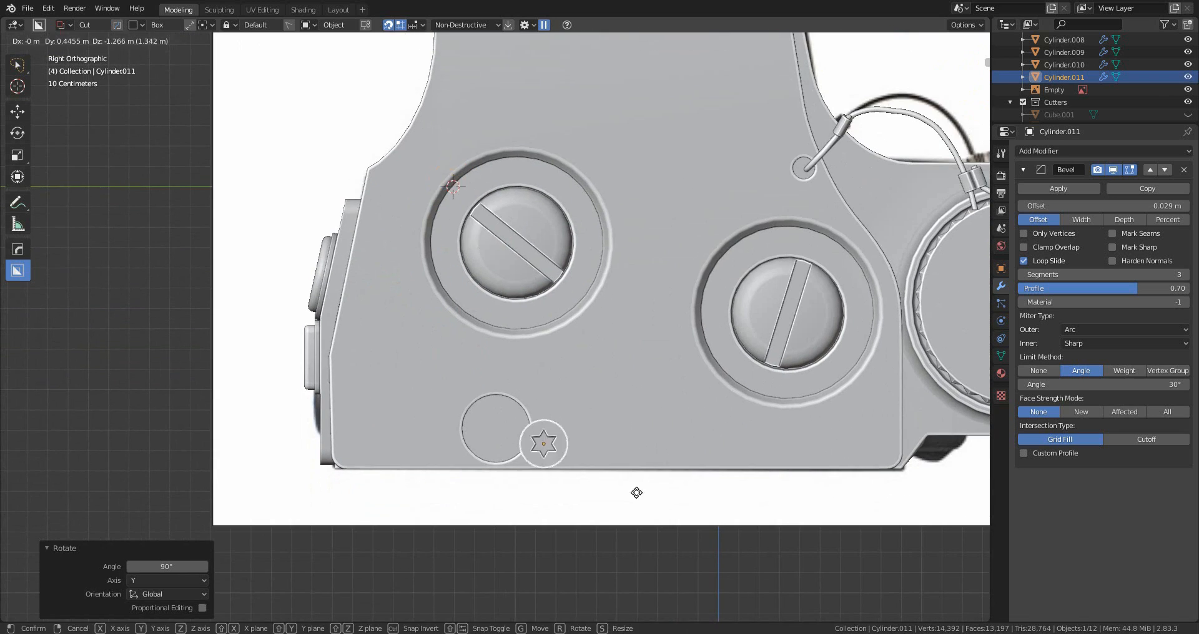
click(607, 367)
key(s)
click(663, 386)
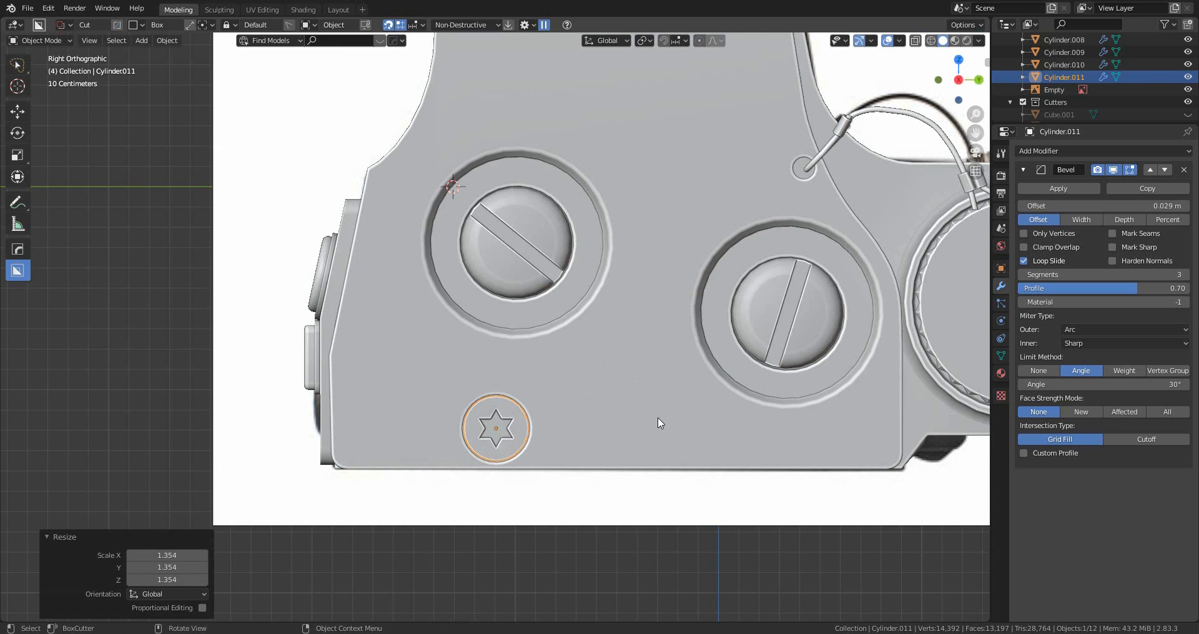
scroll(658, 418, down, 3)
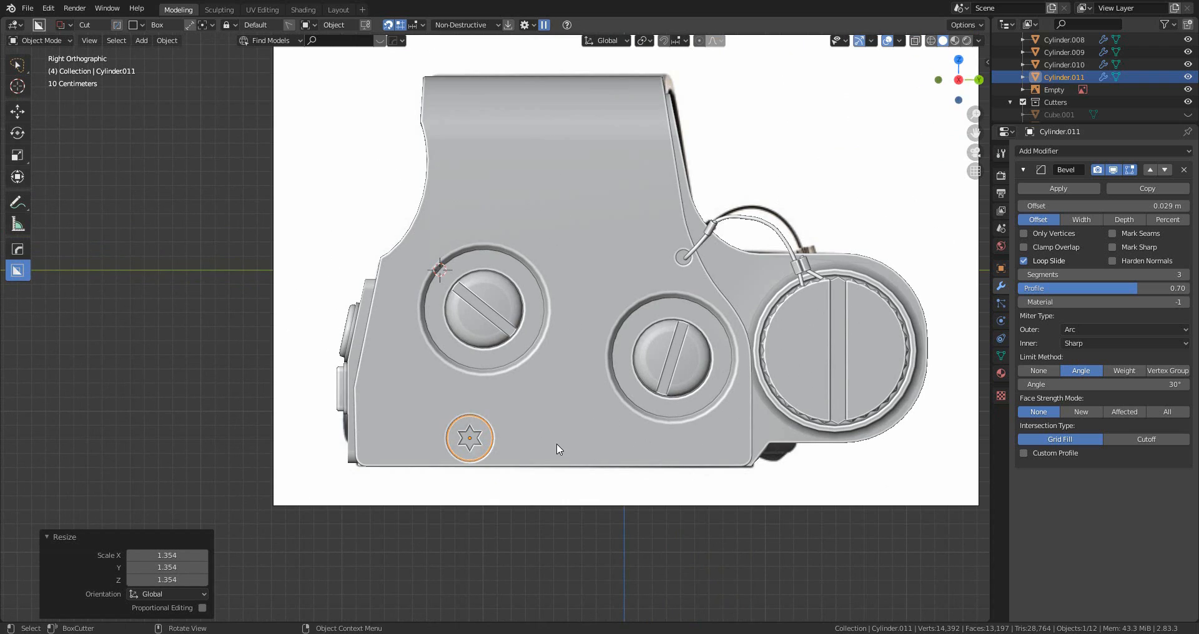
- Move the screw head about -2.53 m along X to seat it in the side hole
scroll(559, 450, down, 5)
middle_drag(583, 415, 696, 433)
key(g)
key(x)
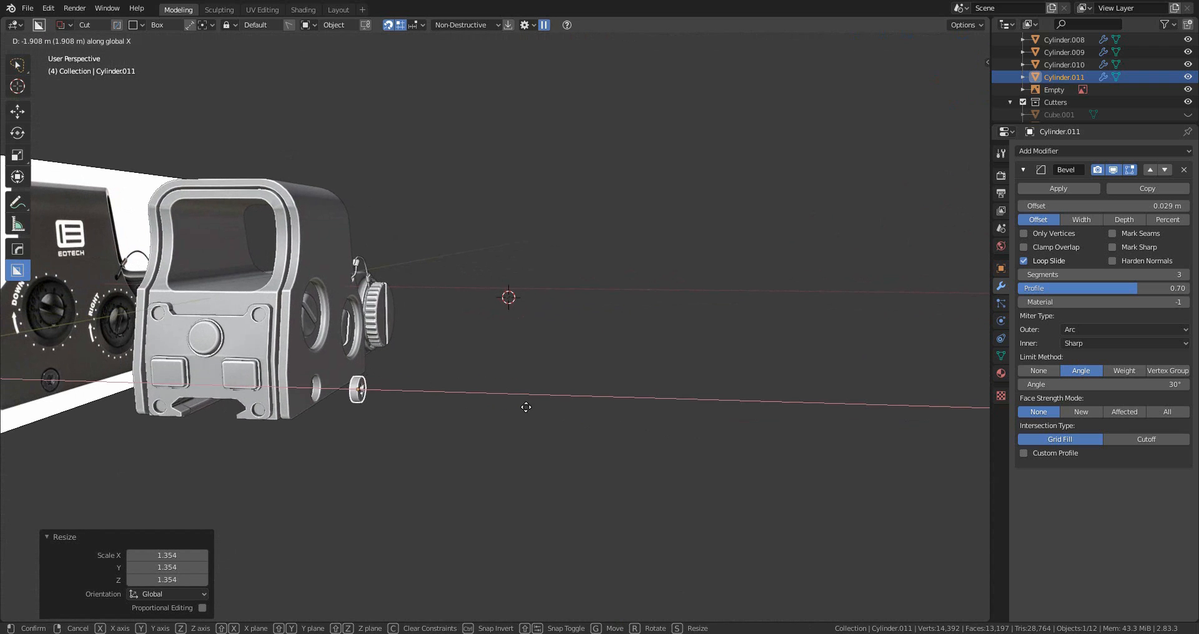
click(494, 409)
middle_drag(494, 409, 726, 345)
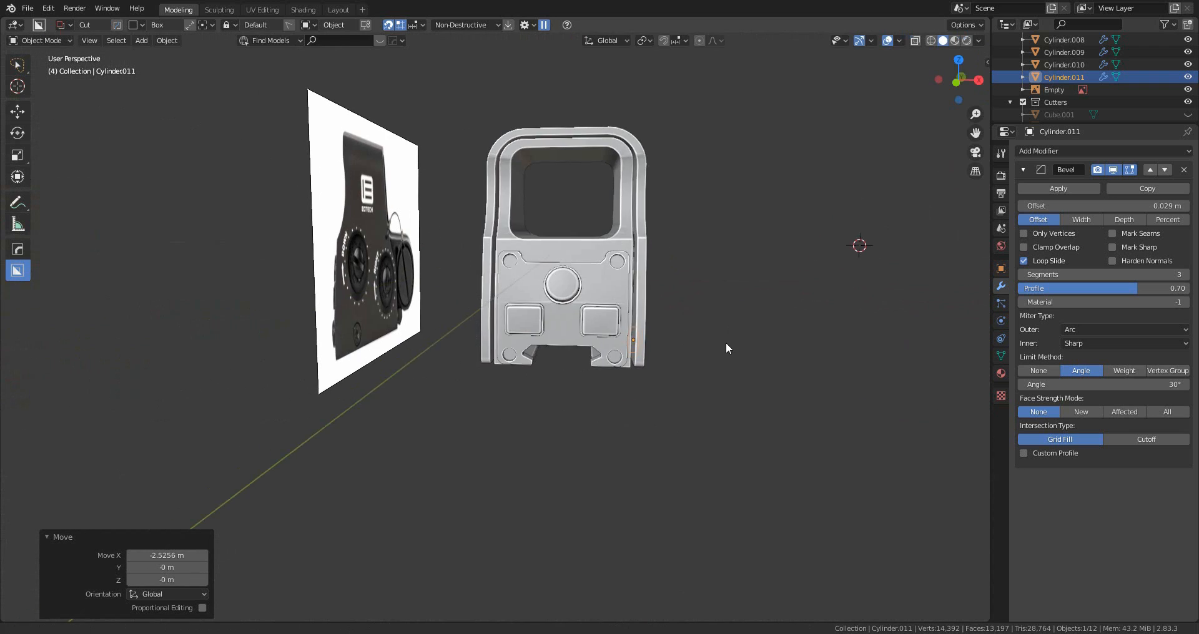
- Duplicate the side screw about -1.16 m along Y and rotate the copy -90° about Z
scroll(616, 372, up, 8)
key(shift+d)
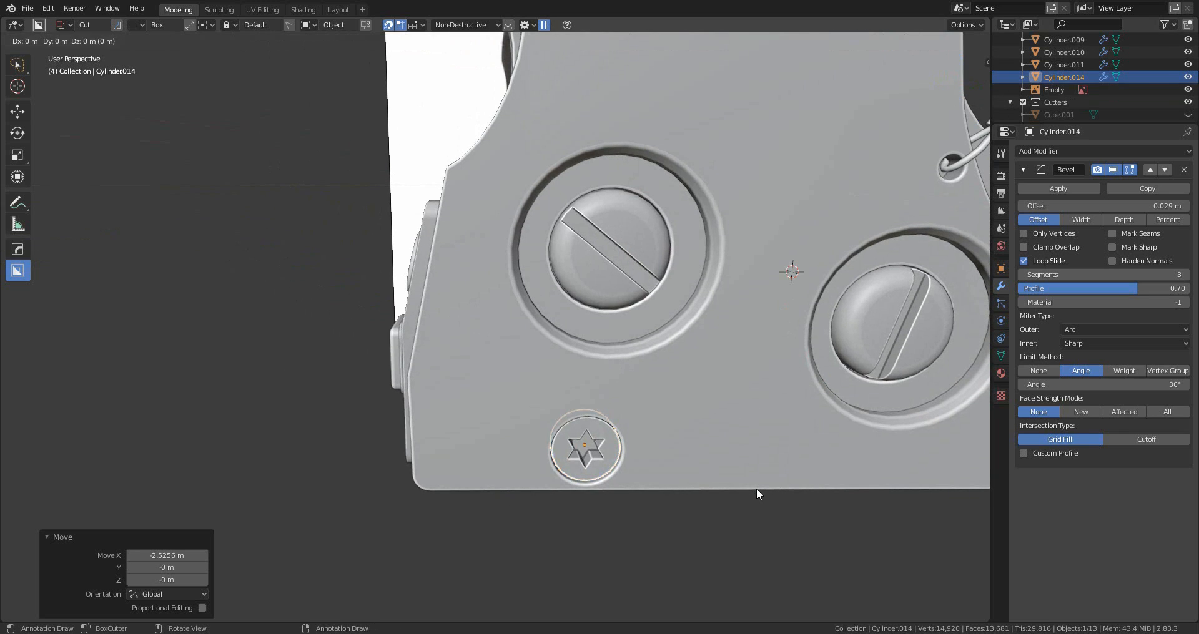
key(y)
click(512, 456)
text(r)
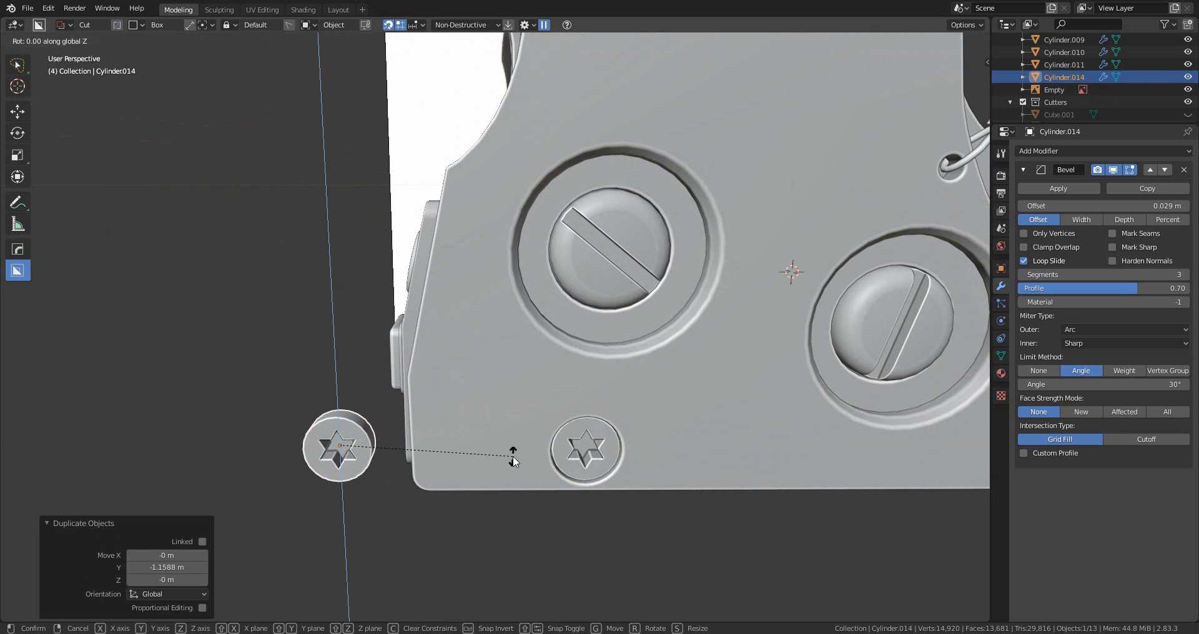
text(-90)
key(Return)
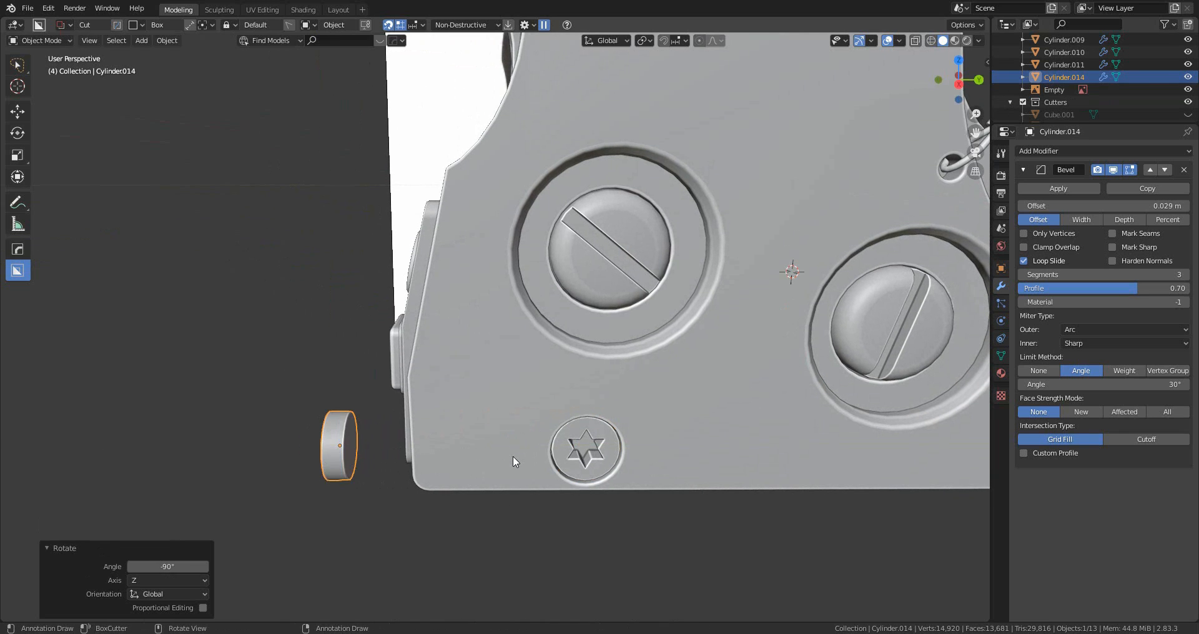
- Scale the copied screw to about 0.379, place it over the lower hole nearest the ridged knob, and enlarge it by about 1.292
click(937, 80)
scroll(792, 395, up, 6)
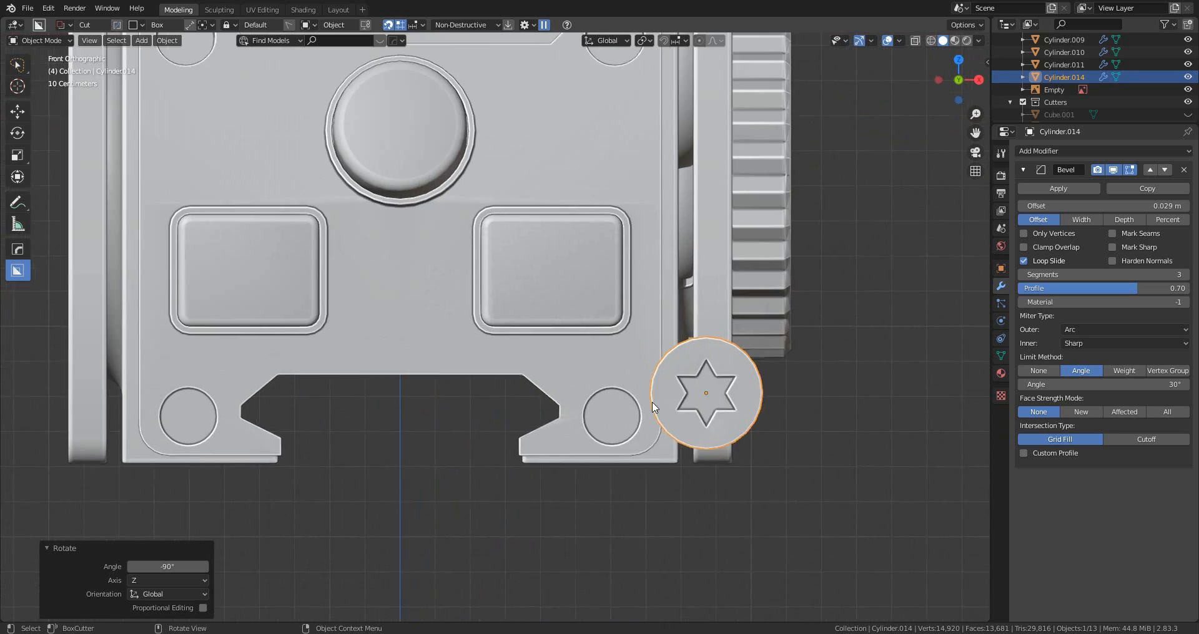
key(s)
click(788, 405)
key(g)
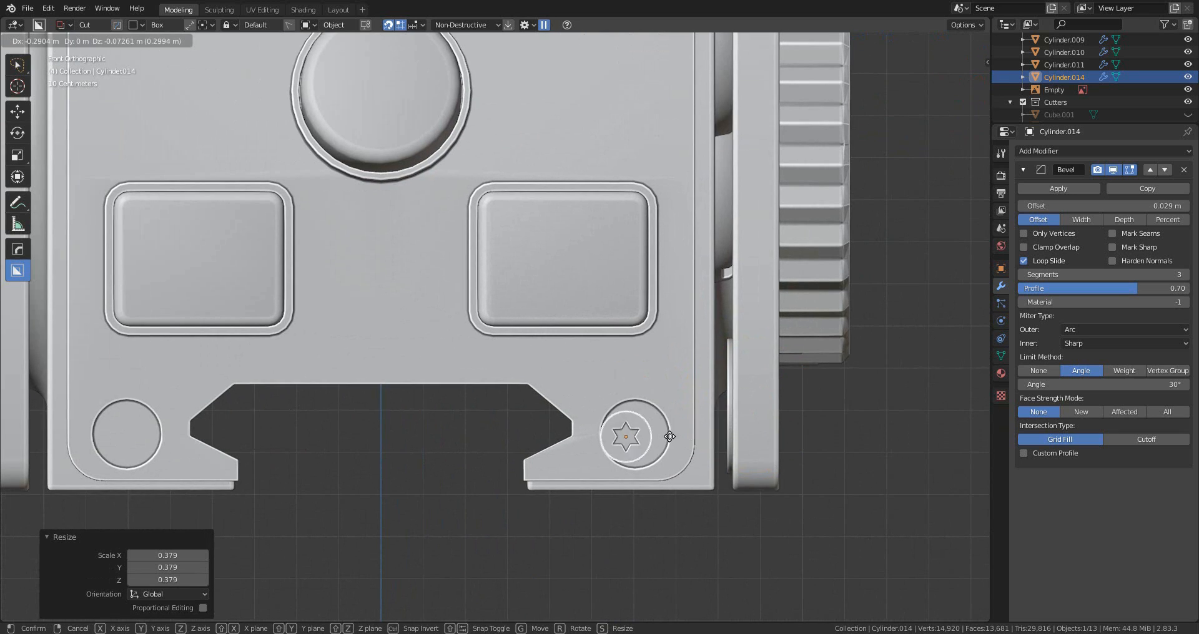
click(750, 418)
key(s)
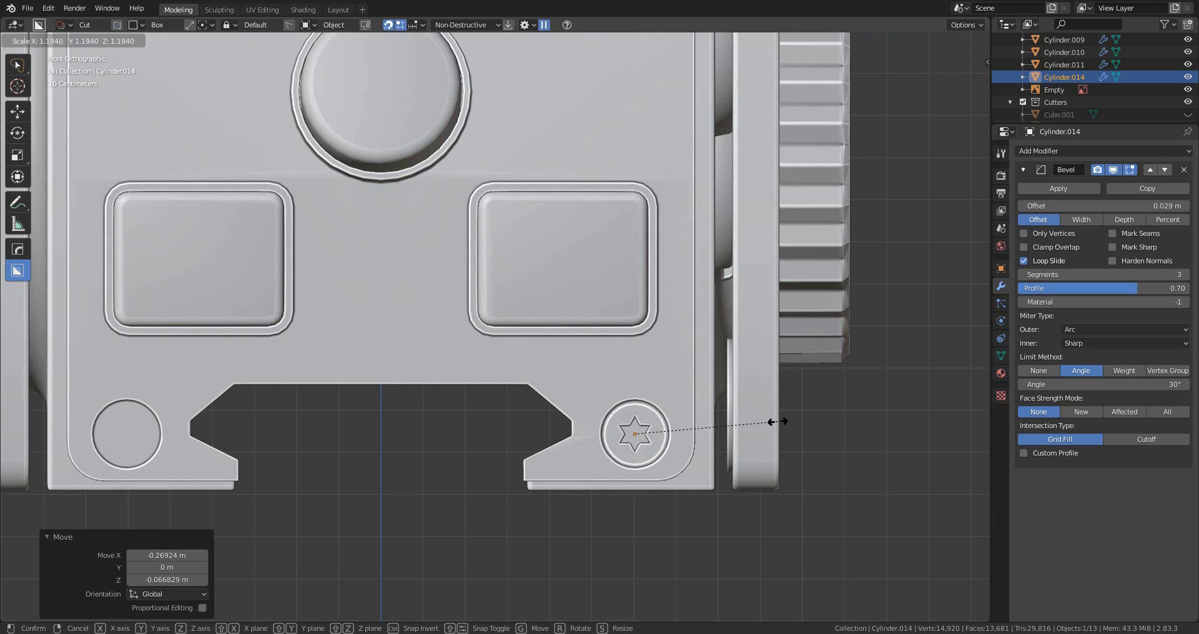
click(790, 425)
- Duplicate the lower front screw about -1.21 m along X onto the opposite lower hole
shift+middle_drag(550, 470, 803, 429)
key(shift+d)
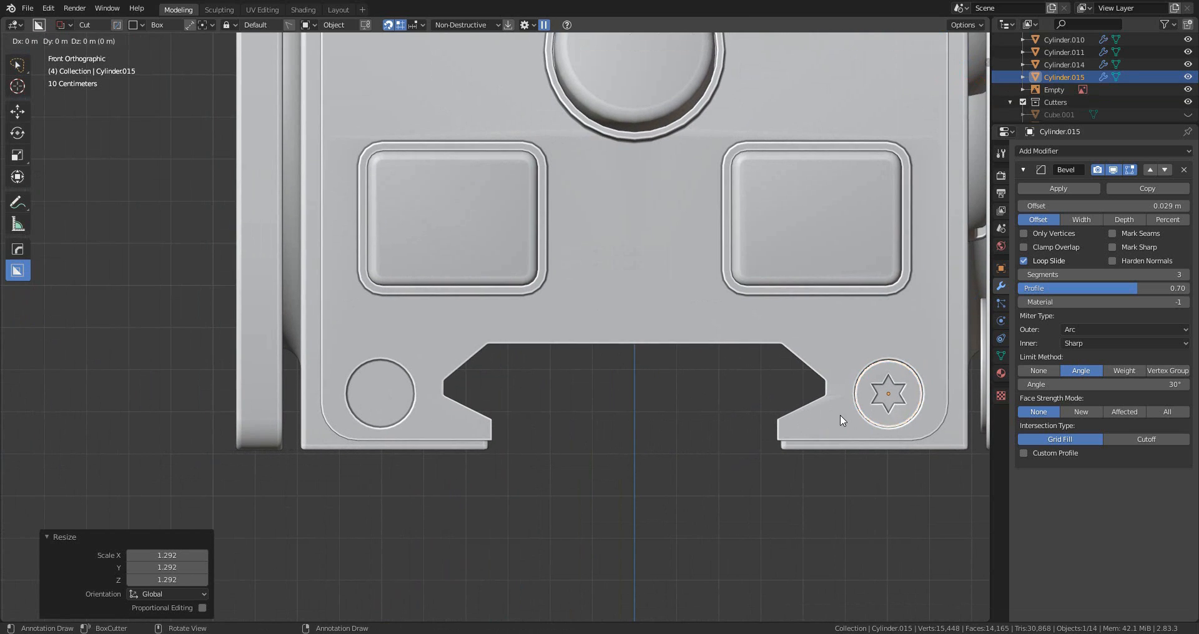
key(x)
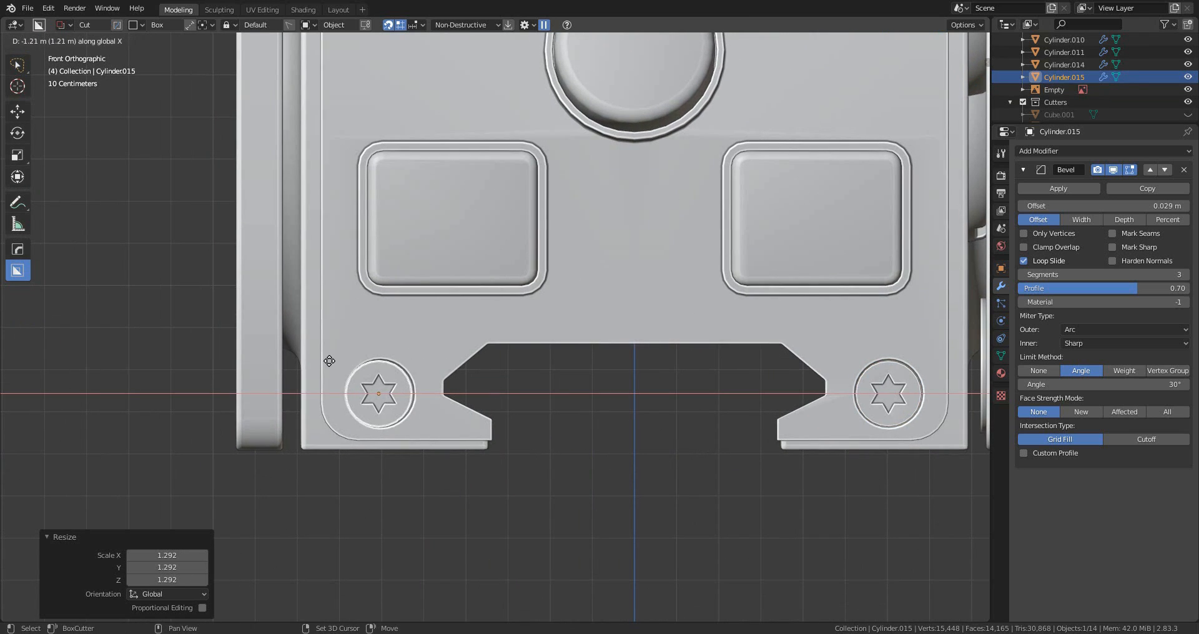
click(344, 362)
- Duplicate both lower front screws about 1.08 m up along Z onto the two upper holes
shift+click(919, 404)
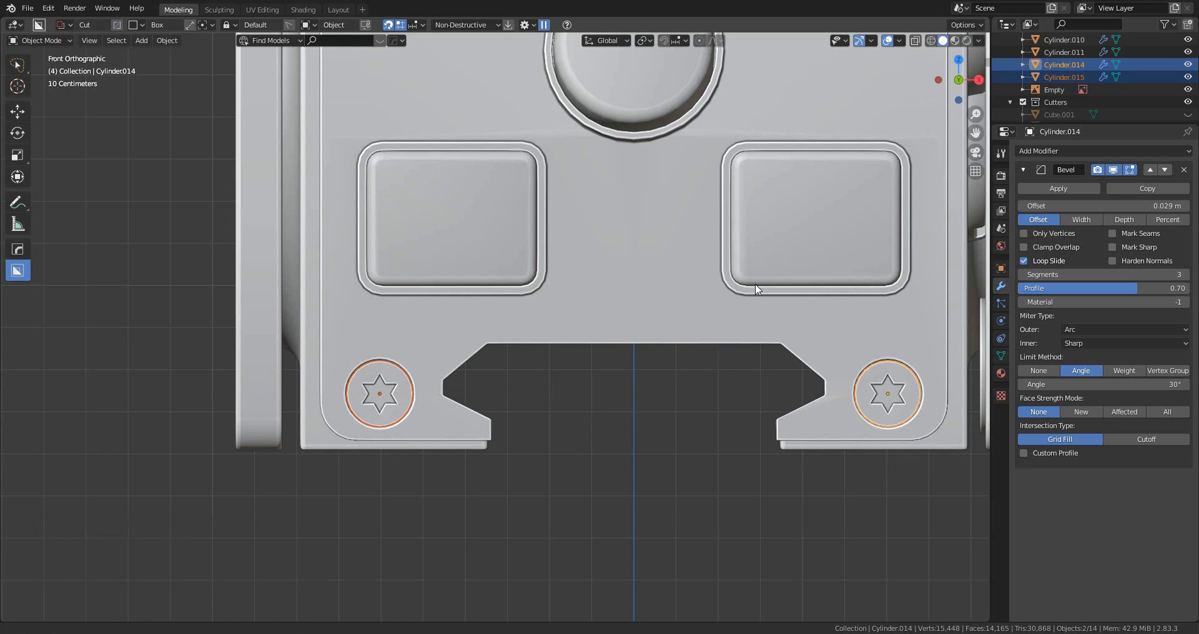
shift+middle_drag(945, 307, 822, 504)
scroll(821, 505, down, 2)
key(shift+d)
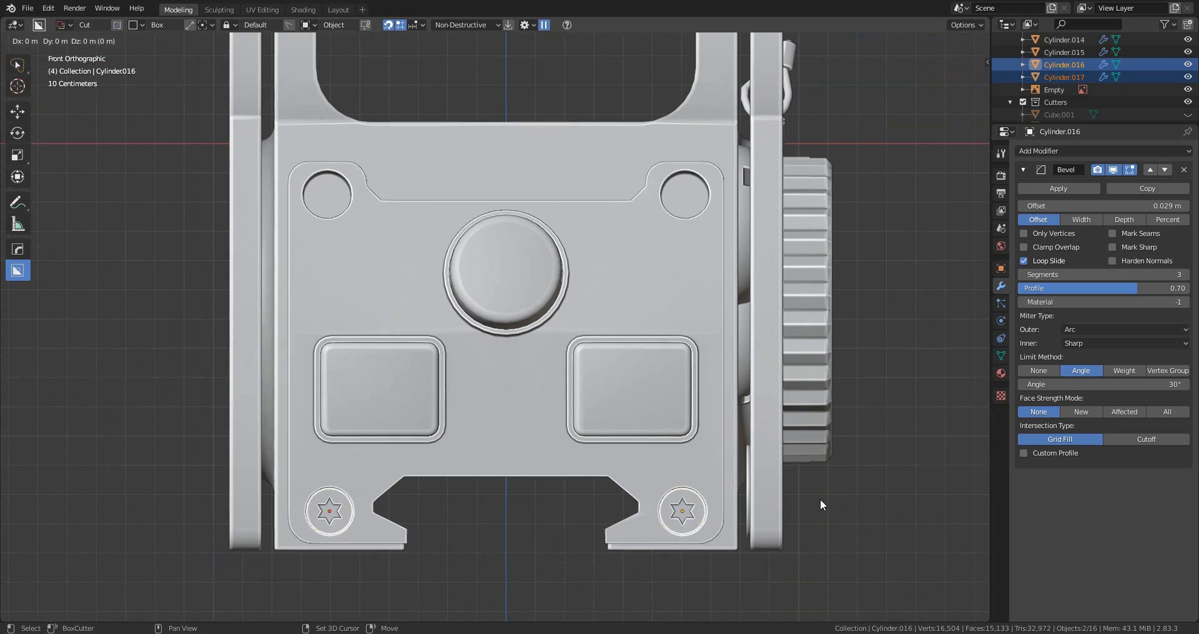
key(z)
click(851, 191)
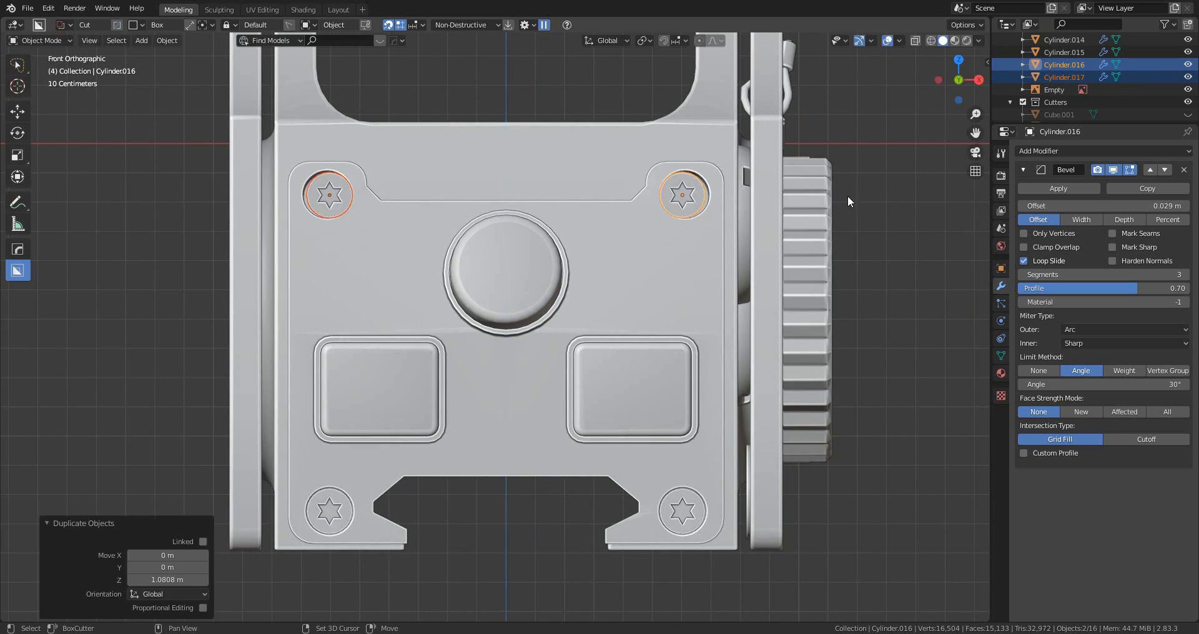
- Nudge each of the two upper screws by about 0.01 m outward to centre it in its hole
scroll(784, 253, up, 2)
click(643, 290)
click(643, 290)
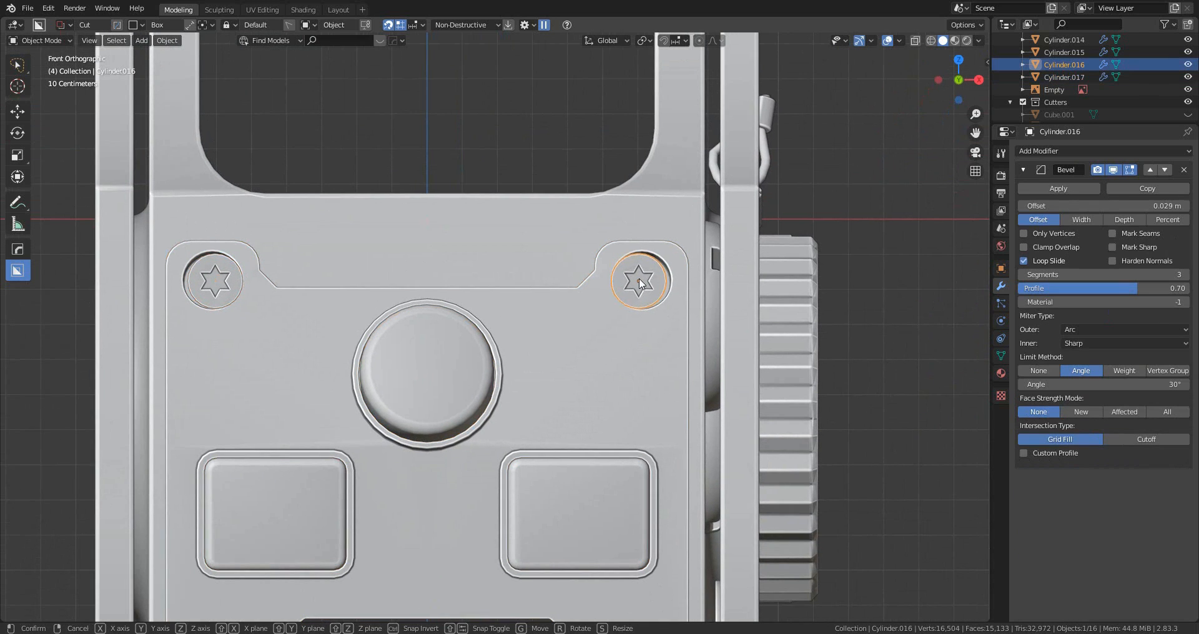
key(g)
click(668, 274)
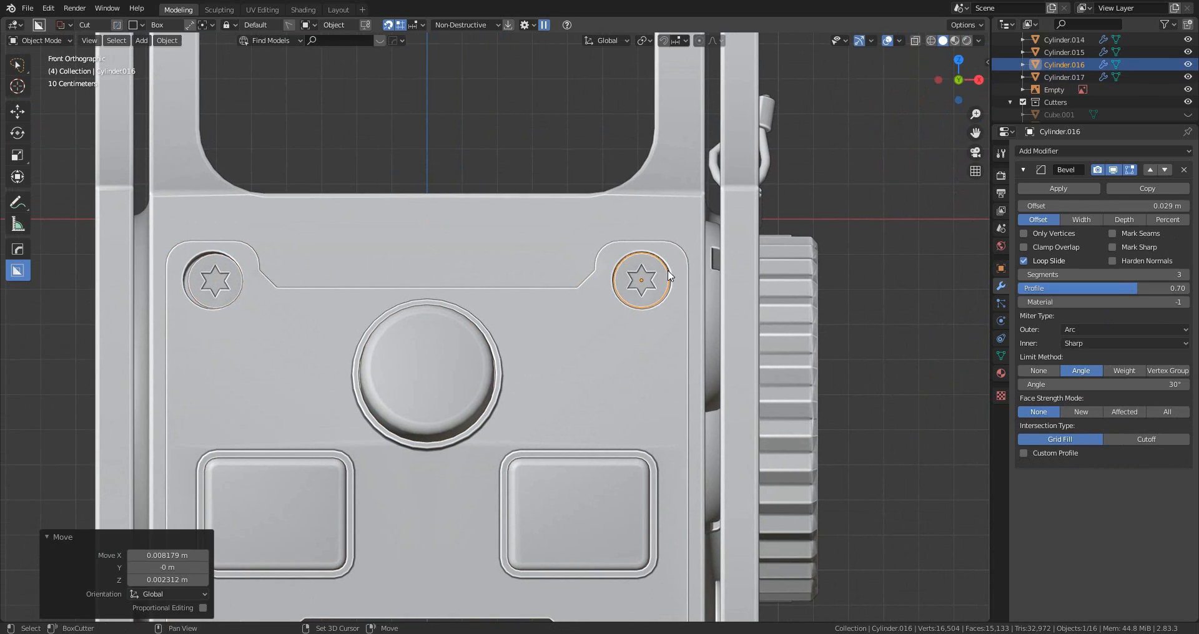
click(212, 275)
key(g)
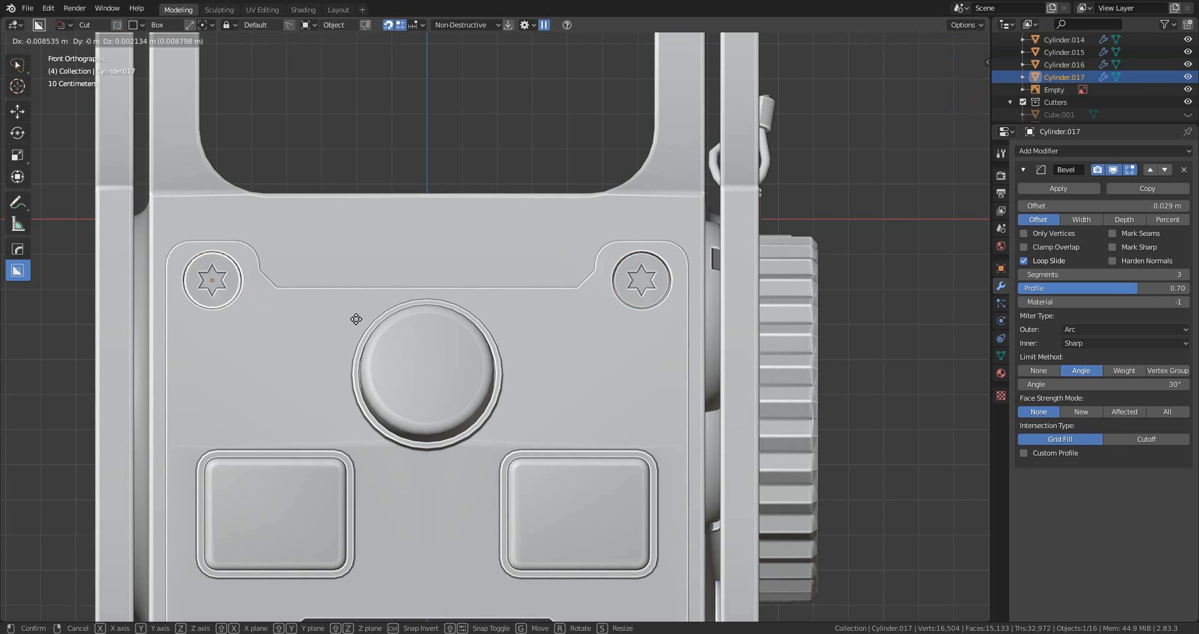
click(357, 321)
- Move all four front screws together along Y until the lower pair sits in its holes
shift+click(656, 275)
scroll(686, 312, down, 5)
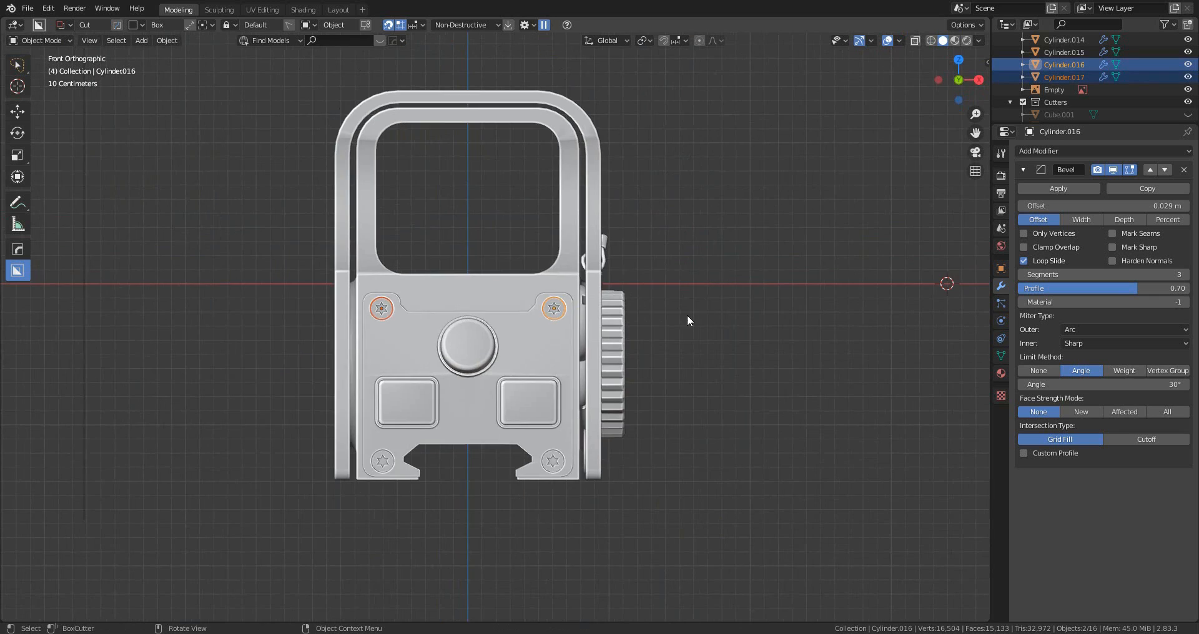
middle_drag(687, 315, 589, 331)
shift+click(433, 497)
shift+click(348, 451)
scroll(540, 518, up, 4)
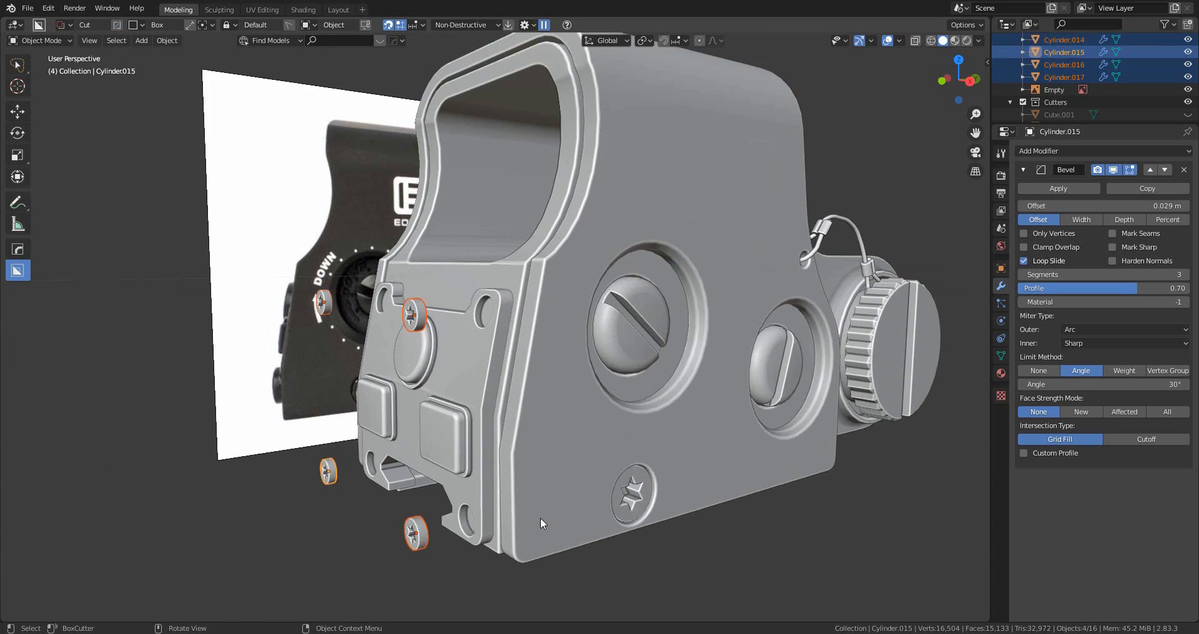
key(g)
key(y)
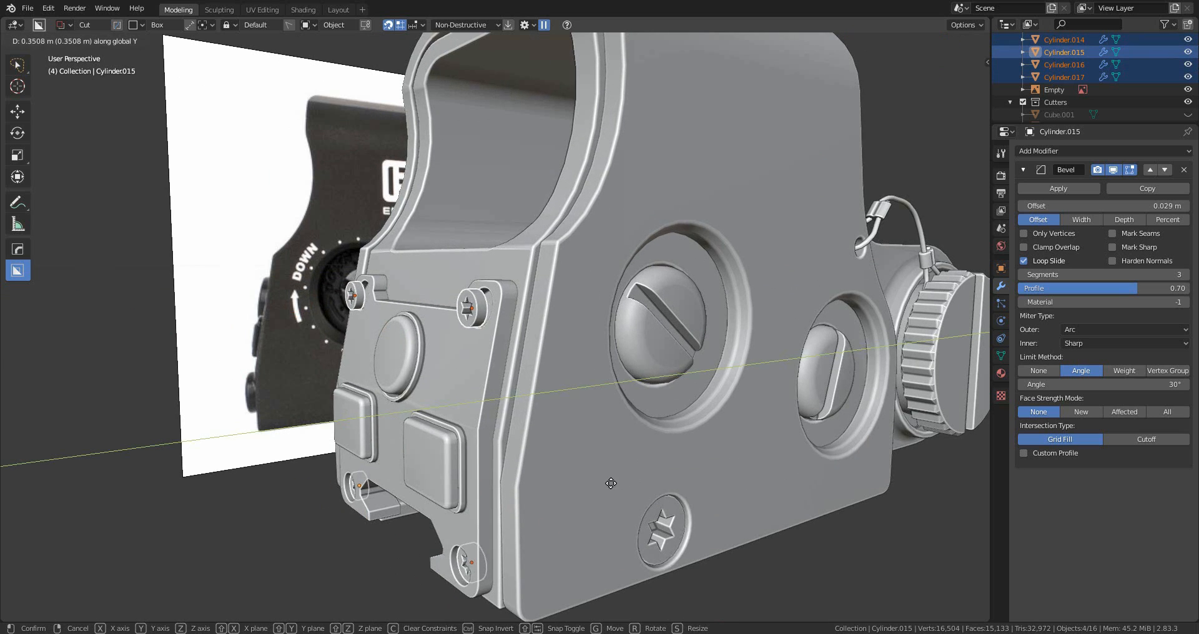
click(589, 485)
- Tilt the two upper screws about 12.6° to match the sloped plate and move them about 0.095 m along Y into it
click(482, 314)
shift+click(355, 294)
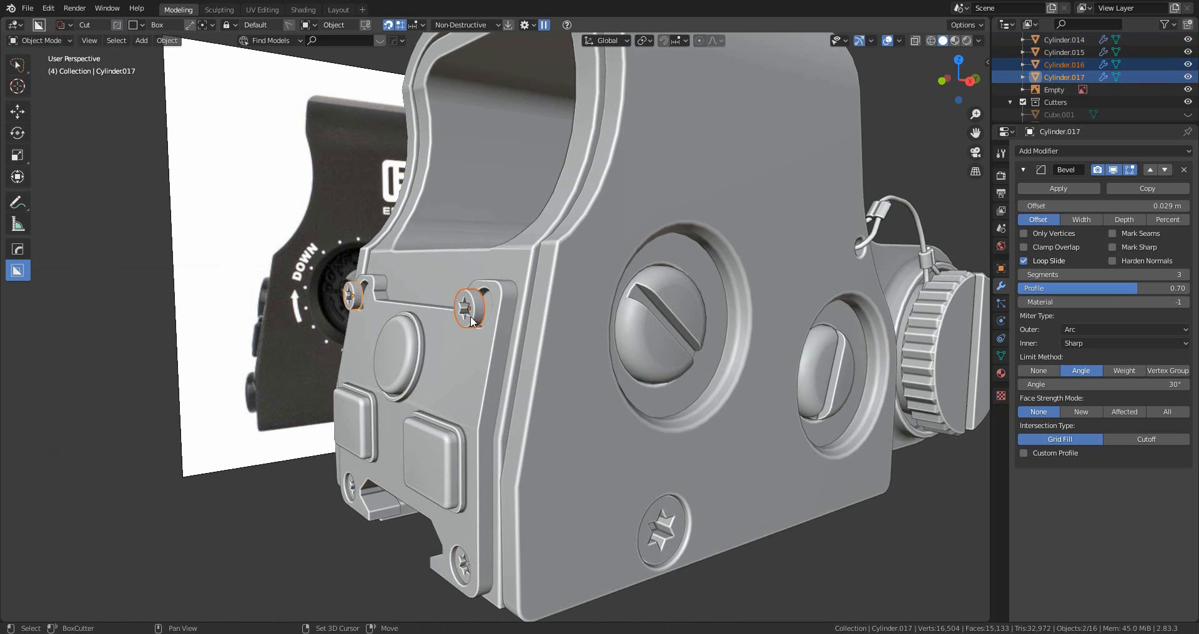
click(969, 82)
scroll(499, 356, up, 4)
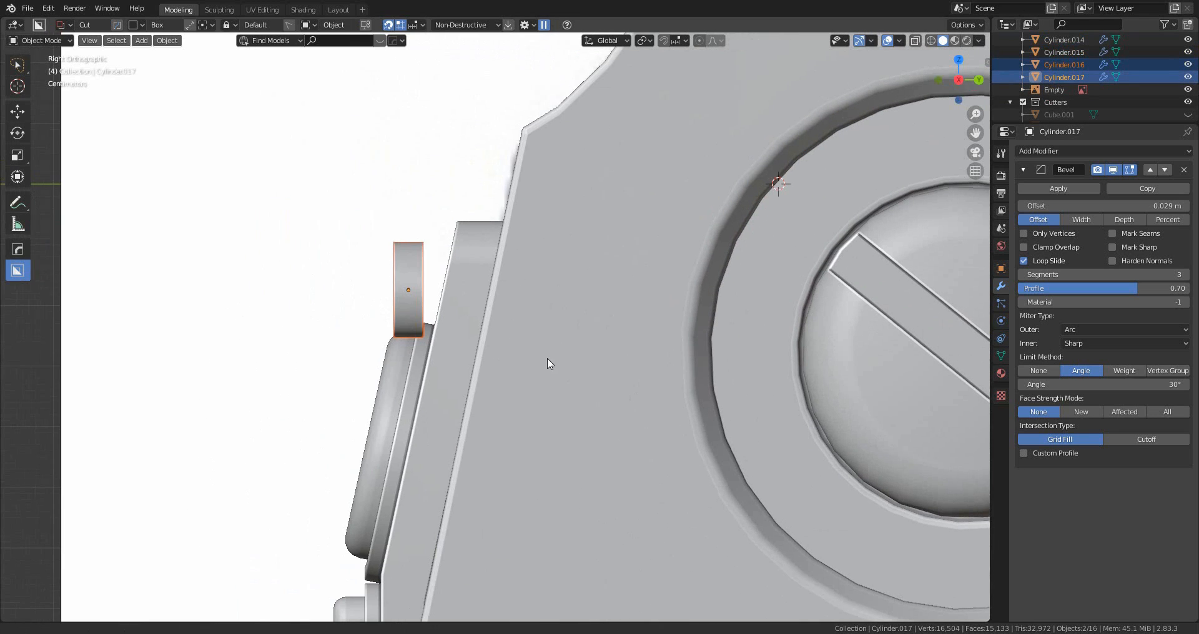
key(r)
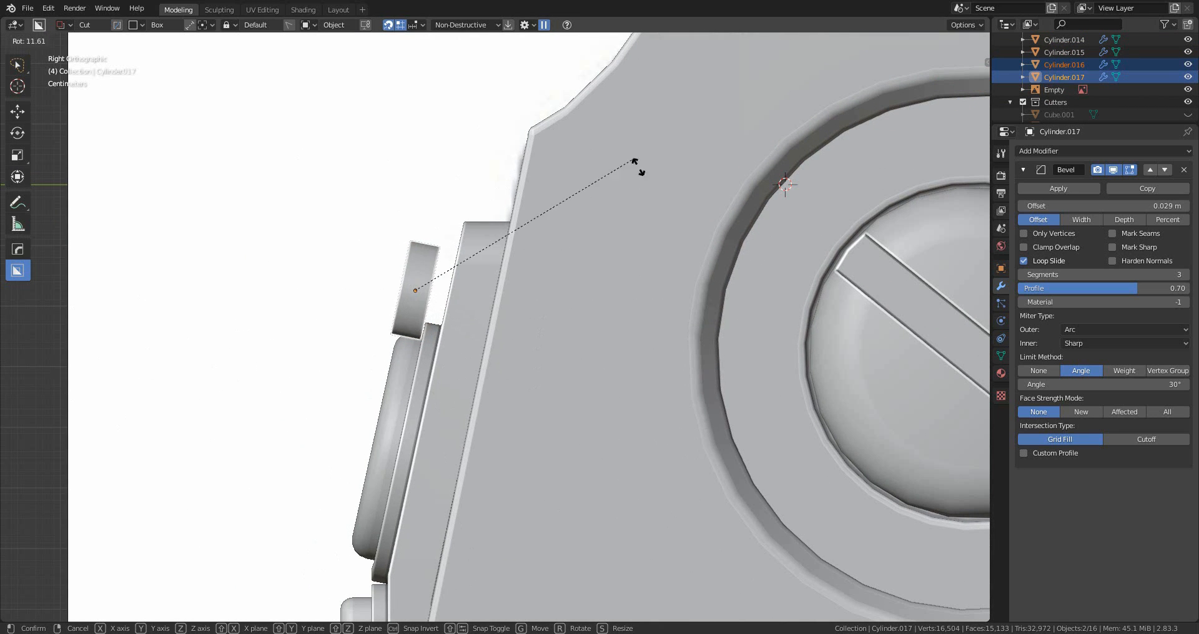
click(687, 291)
key(g)
key(y)
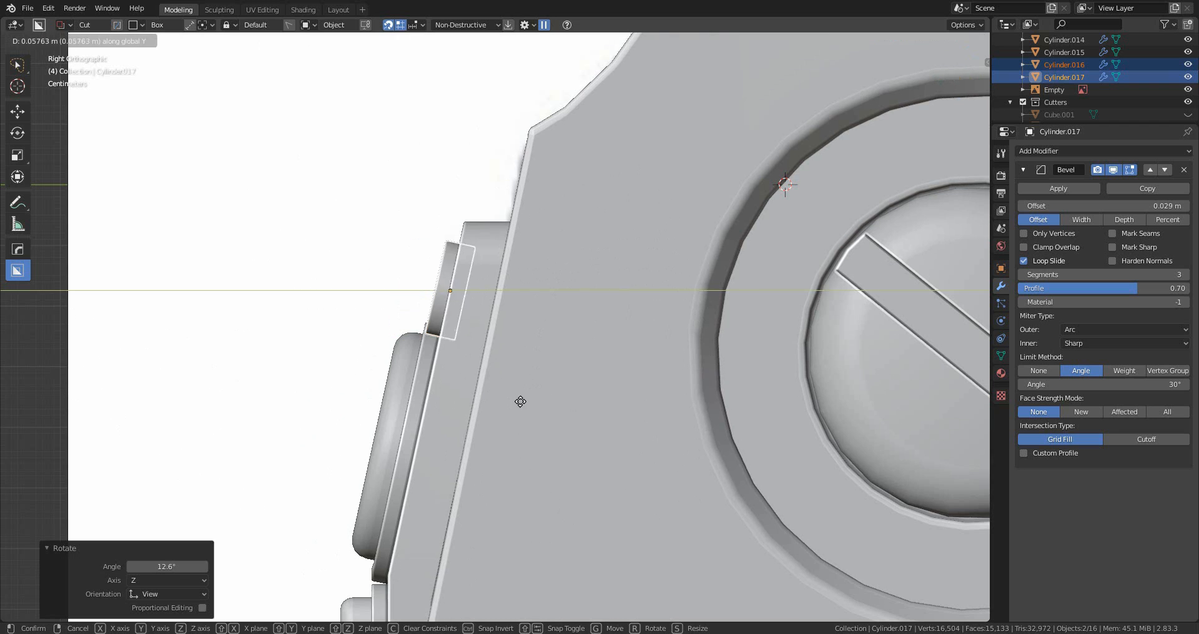
click(528, 401)
- Fine-tune the height of the two upper screws in their holes, ending with a move of about -0.004 m along Z
key(g)
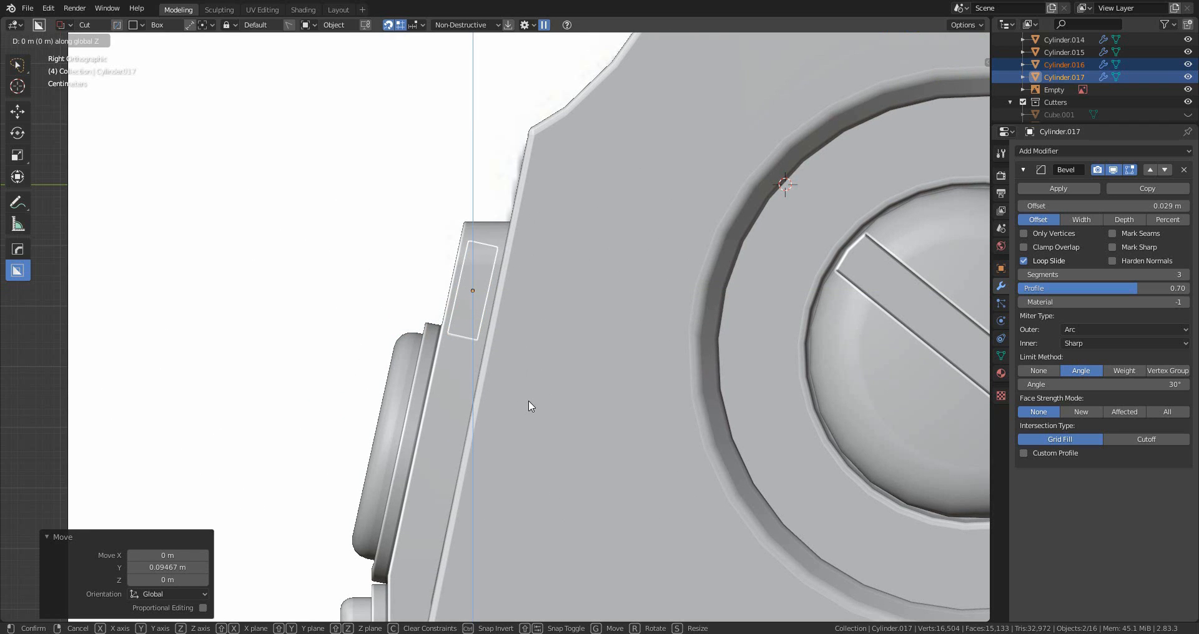
click(534, 427)
middle_drag(535, 428, 567, 392)
key(g)
key(z)
click(784, 413)
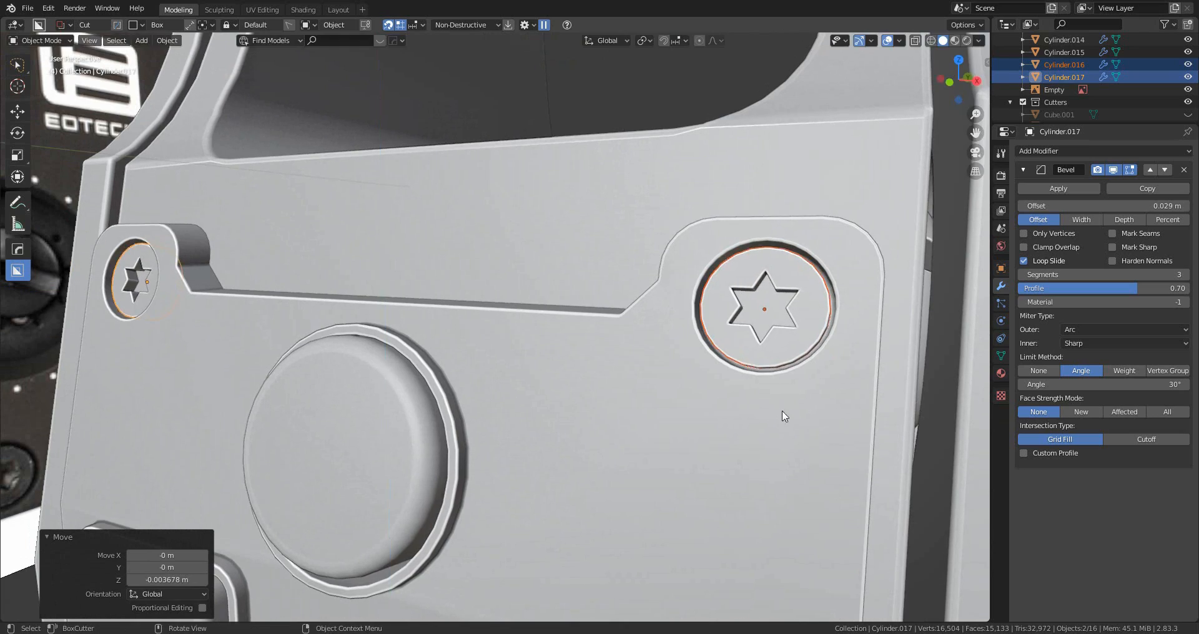
scroll(771, 407, down, 6)
click(783, 414)
scroll(781, 413, down, 4)
middle_drag(528, 403, 606, 417)
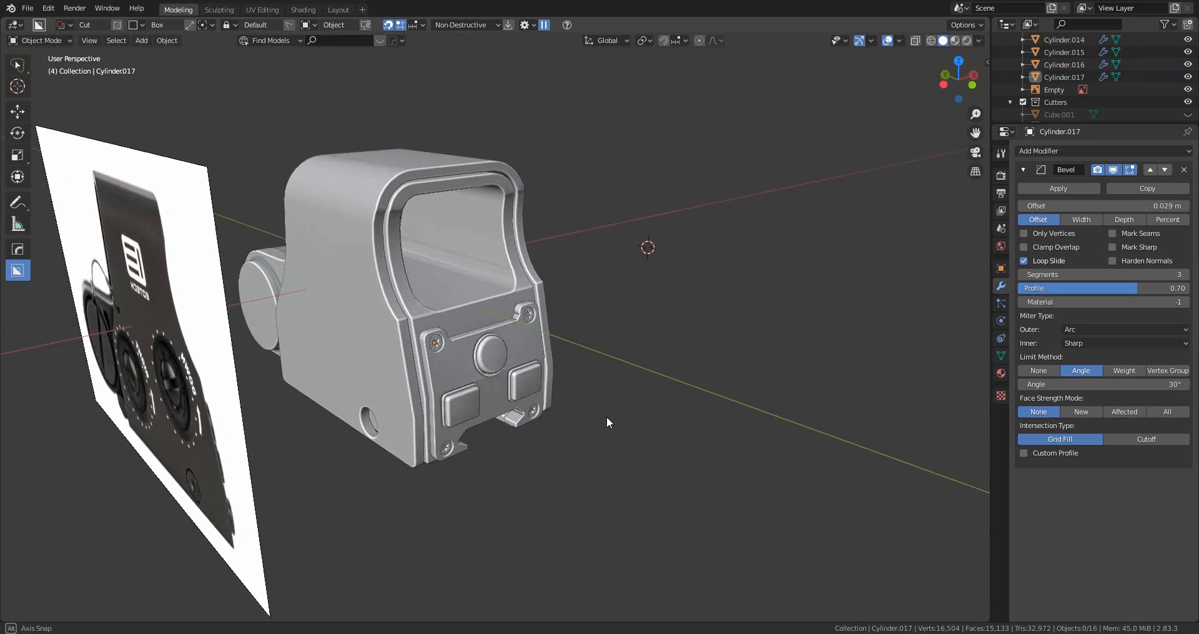
- Duplicate the ribbed battery cap and place the copy beside the opposite side of the sight body
middle_drag(389, 416, 457, 392)
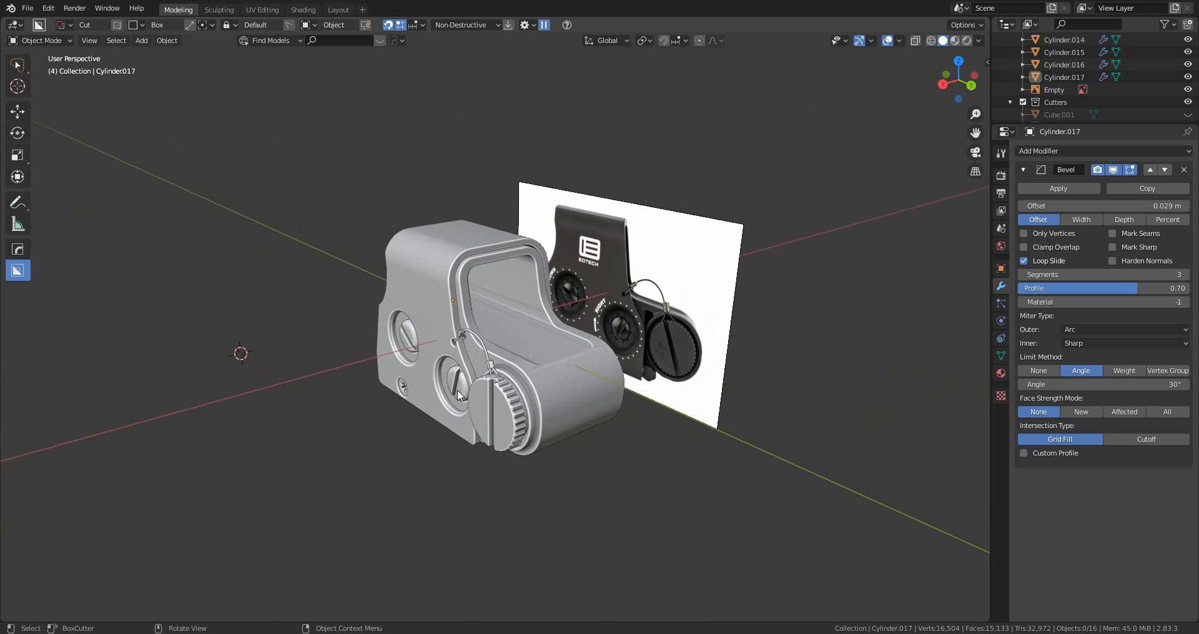
middle_drag(508, 423, 642, 358)
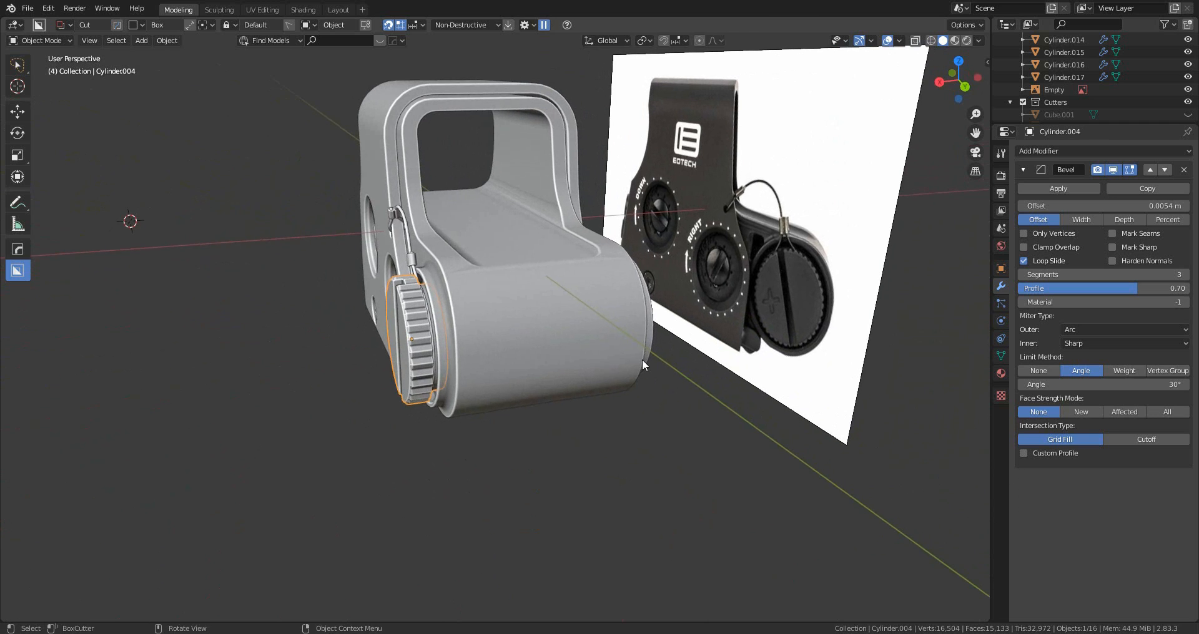
key(shift+d)
click(941, 297)
- Delete the reference image empty from the scene
click(878, 260)
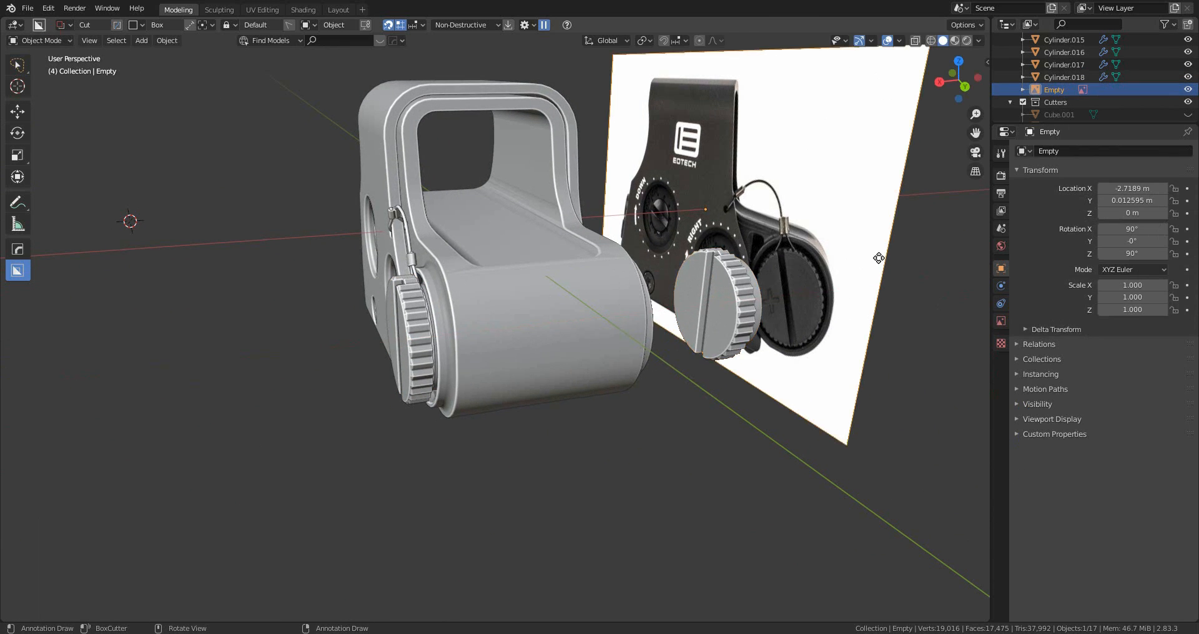
middle_drag(878, 259, 668, 324)
key(x)
click(714, 356)
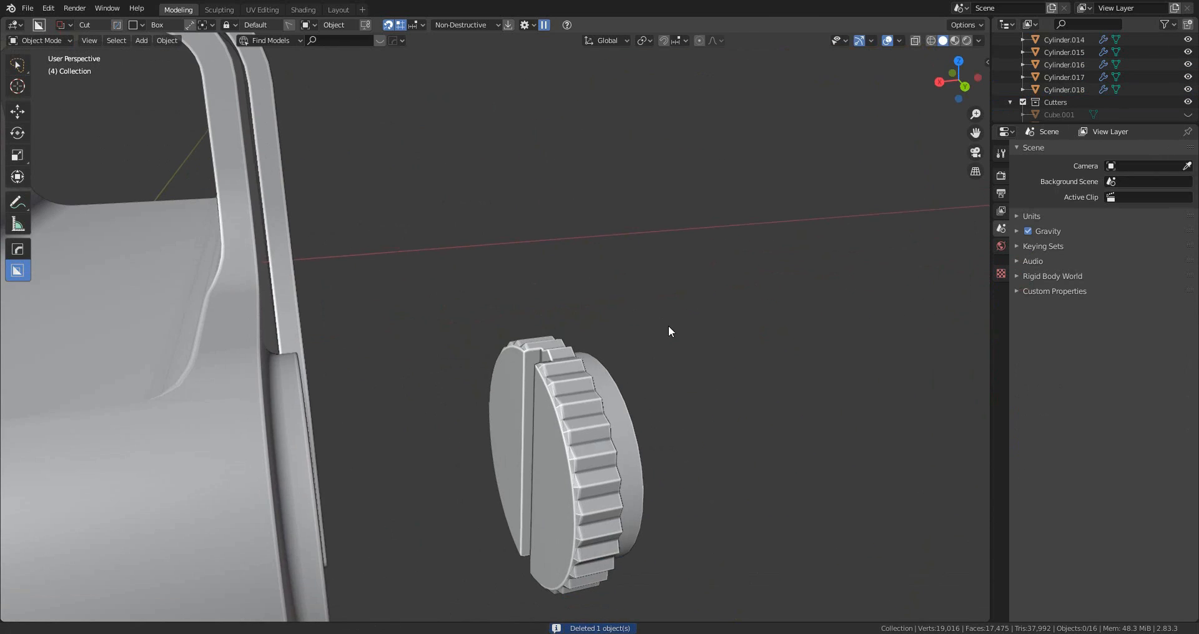
- Stretch the copied cap along X and scale it uniformly to 0.337
click(617, 432)
scroll(616, 432, down, 6)
middle_drag(617, 432, 640, 392)
key(s)
key(x)
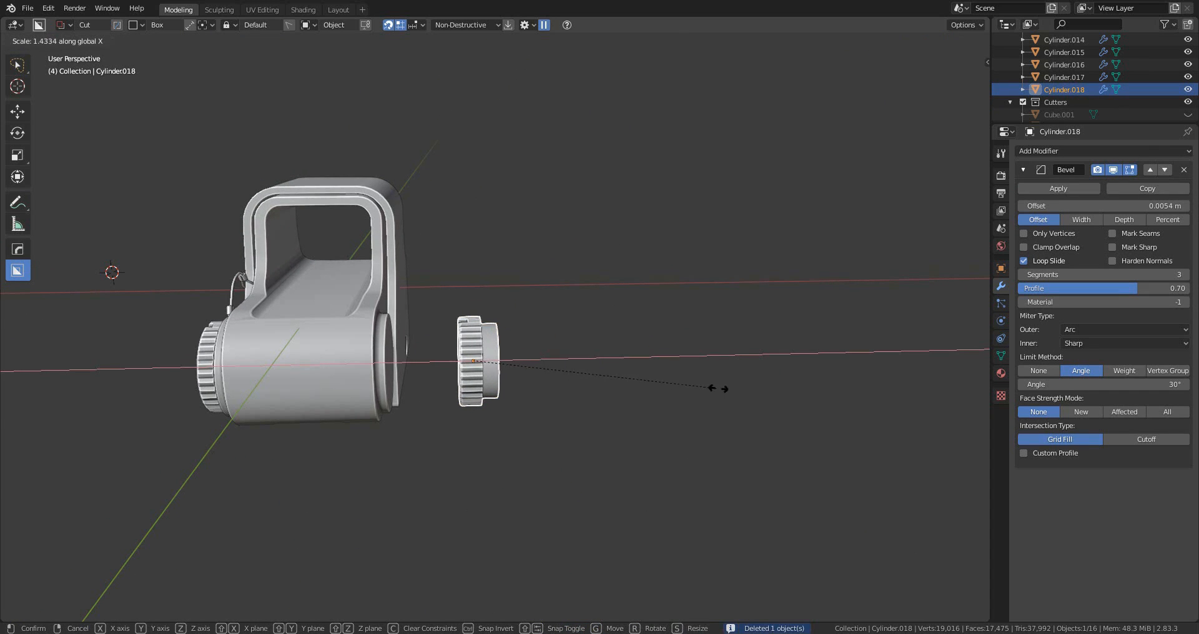
click(909, 384)
key(s)
click(622, 373)
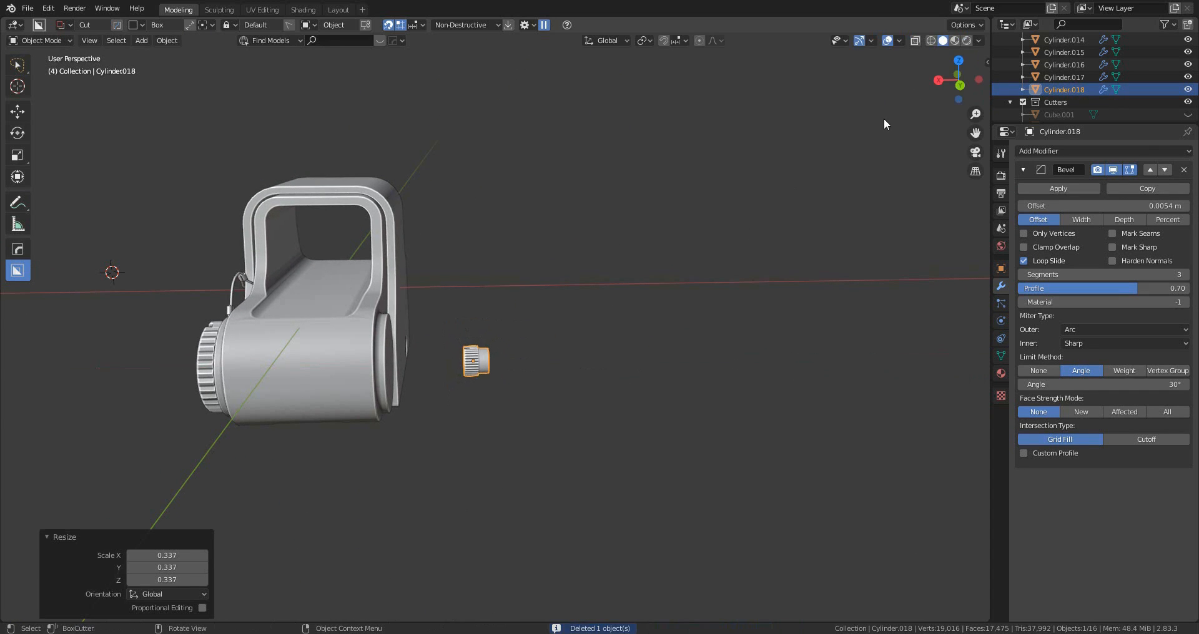
- In the left view, enlarge the small cap about 1.8 times and move it about -2.61 m in Y and -0.61 m in Z onto the side hole
click(976, 80)
scroll(489, 324, up, 4)
key(s)
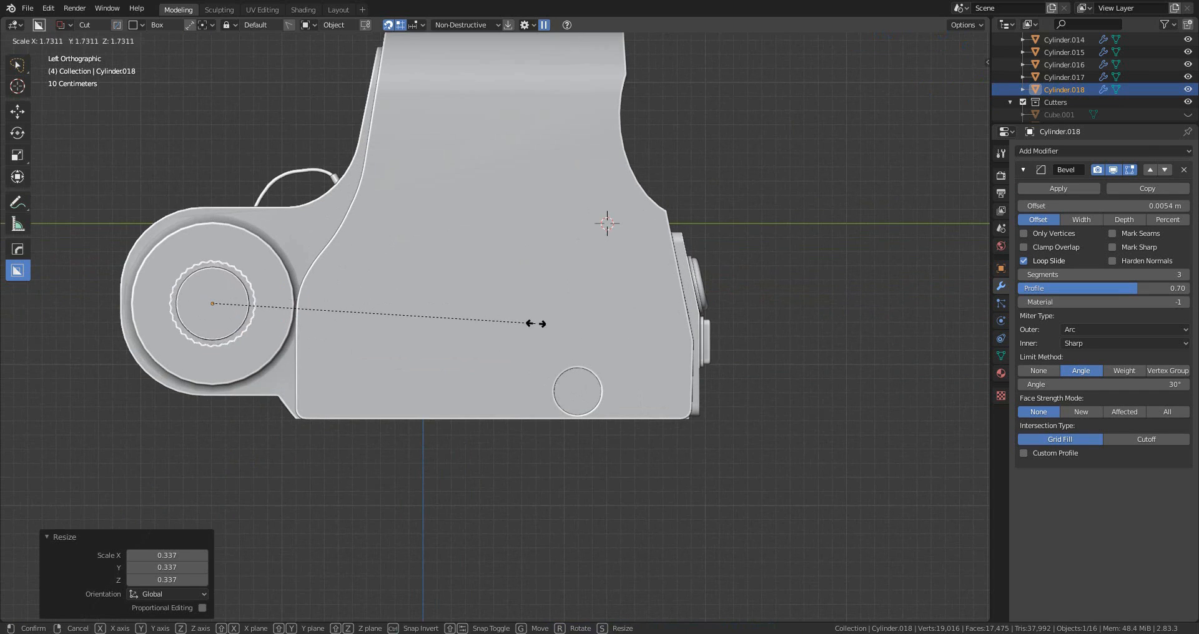
click(546, 328)
key(g)
click(766, 404)
shift+middle_drag(827, 392, 687, 380)
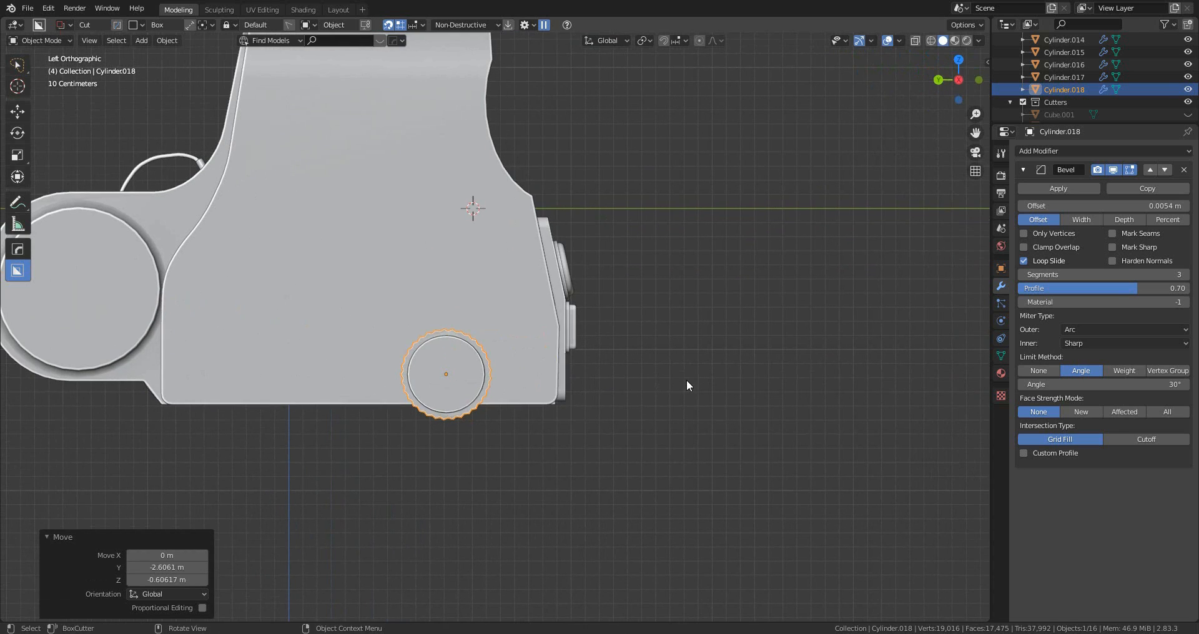
- Turn the small cap 180° about Z, scale it to 0.831 and rotate its slot by 31.5° in the left view
text(rz180)
key(Return)
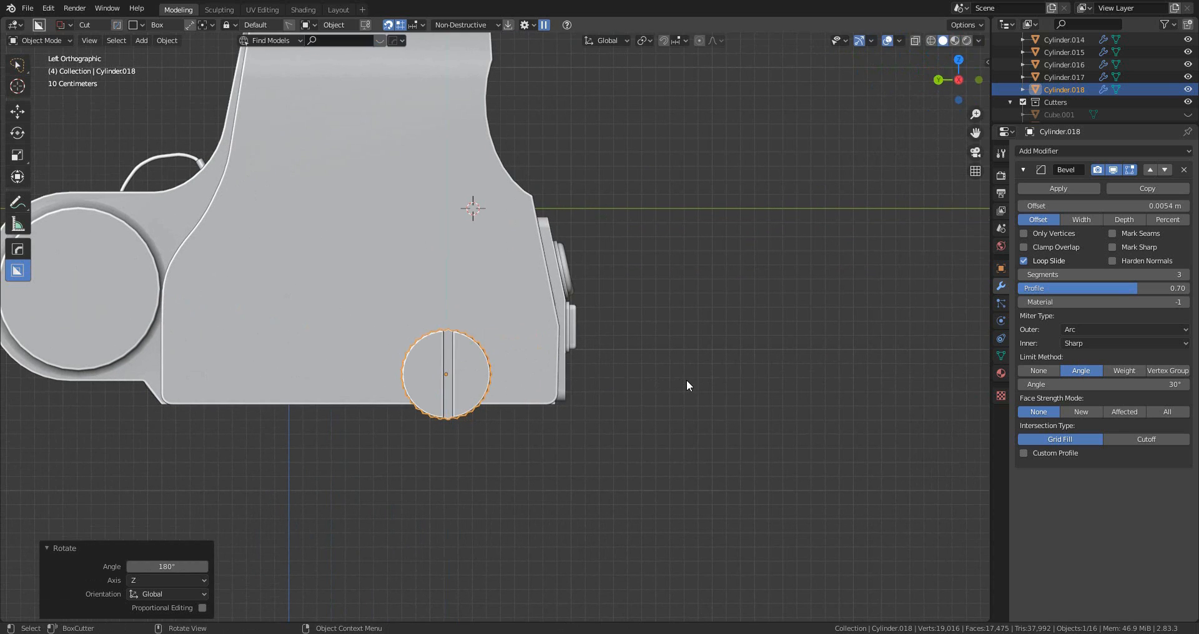
key(s)
click(650, 377)
scroll(554, 405, up, 5)
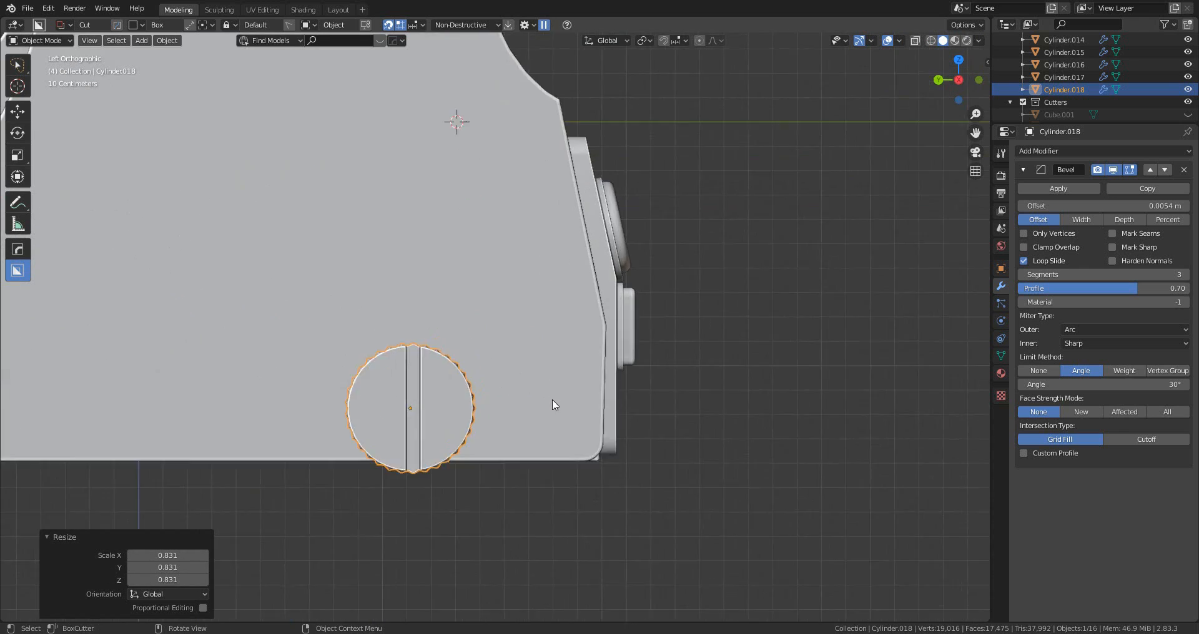
key(r)
click(750, 476)
scroll(674, 437, up, 3)
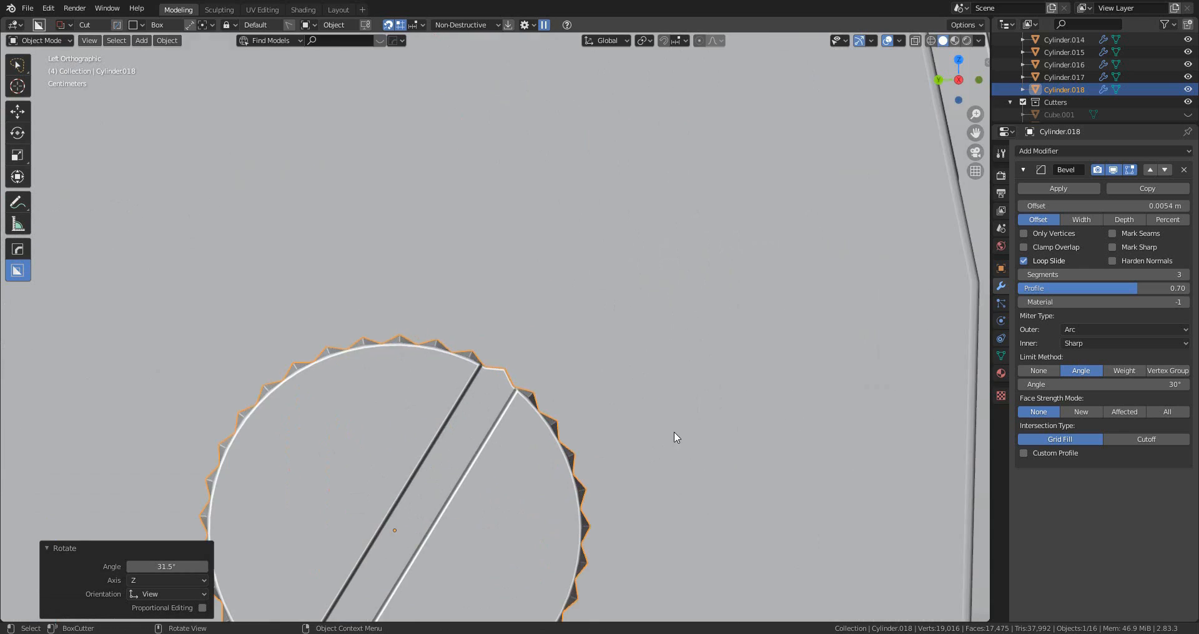
- Scale the small knob to 0.866 and move it about 0.747 m along X towards the side hole
middle_drag(675, 436, 618, 386)
scroll(674, 441, down, 4)
key(s)
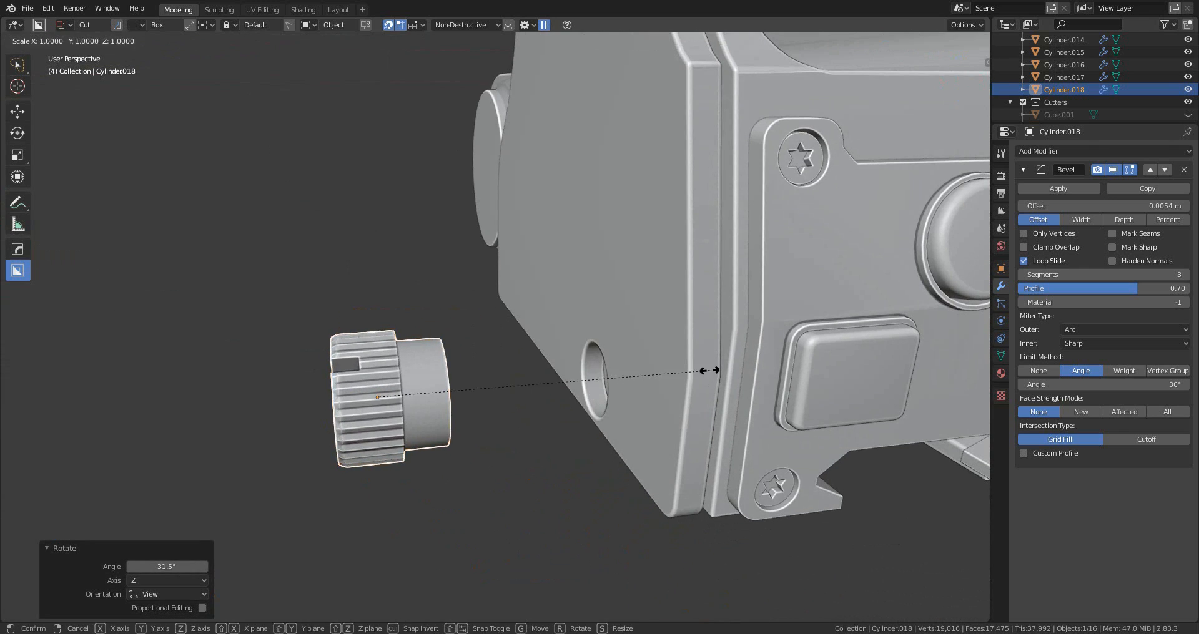
click(665, 376)
key(g)
key(y)
key(x)
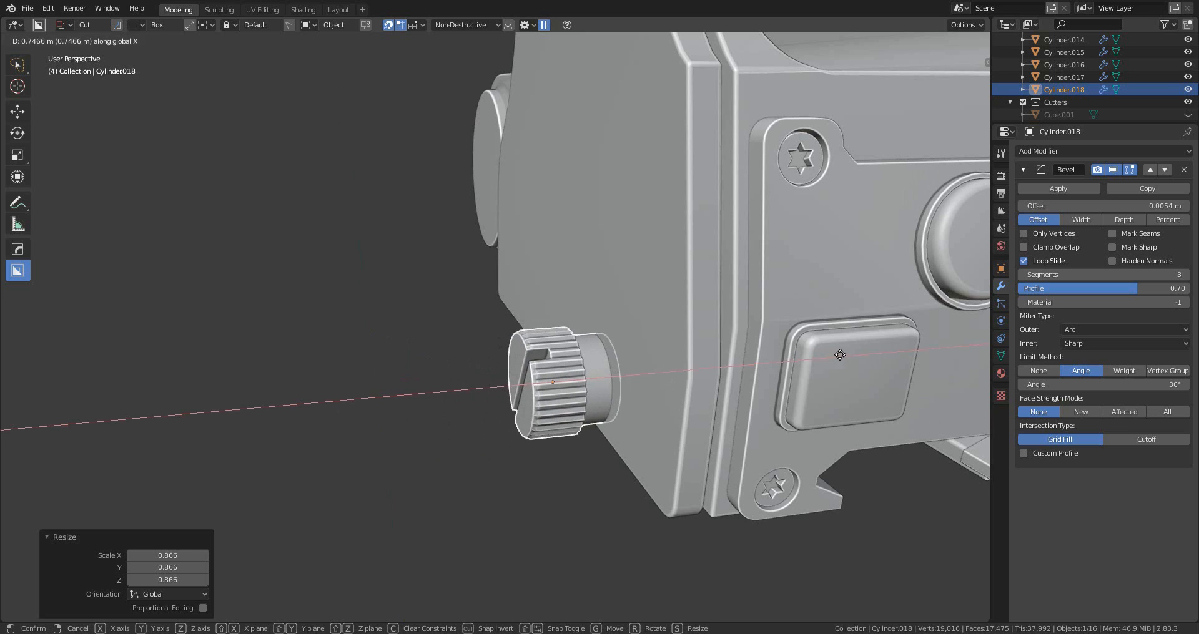
click(680, 383)
- Centre the small knob on the side hole using X-ray in the left view, and adjust its overall size
click(941, 81)
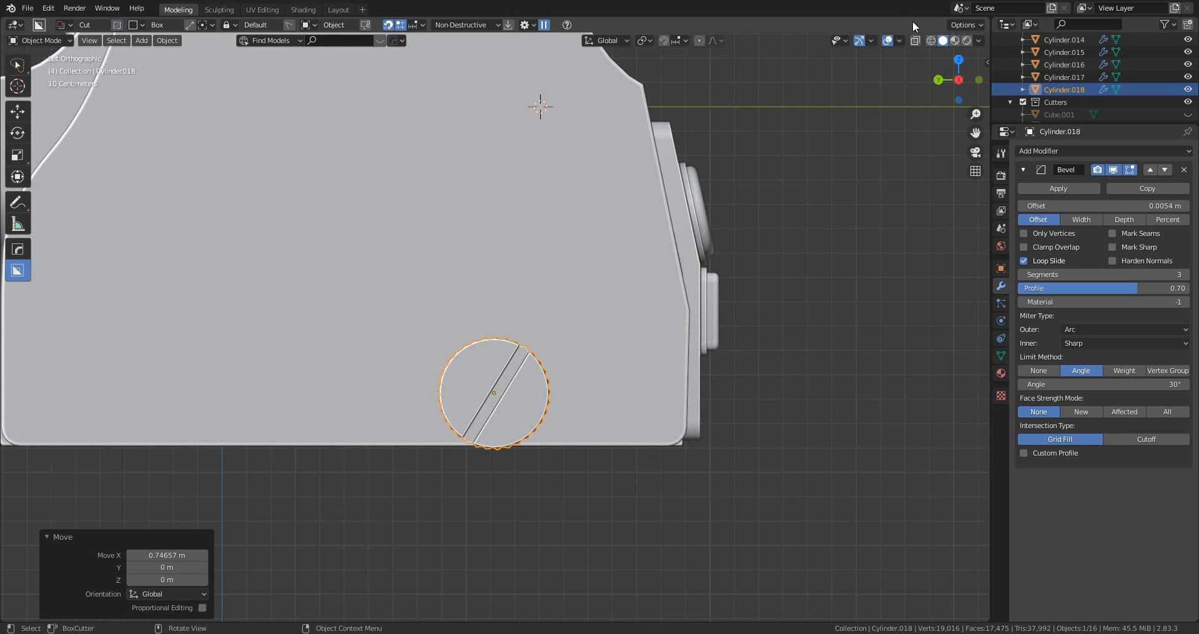
key(alt+z)
scroll(626, 375, up, 4)
key(g)
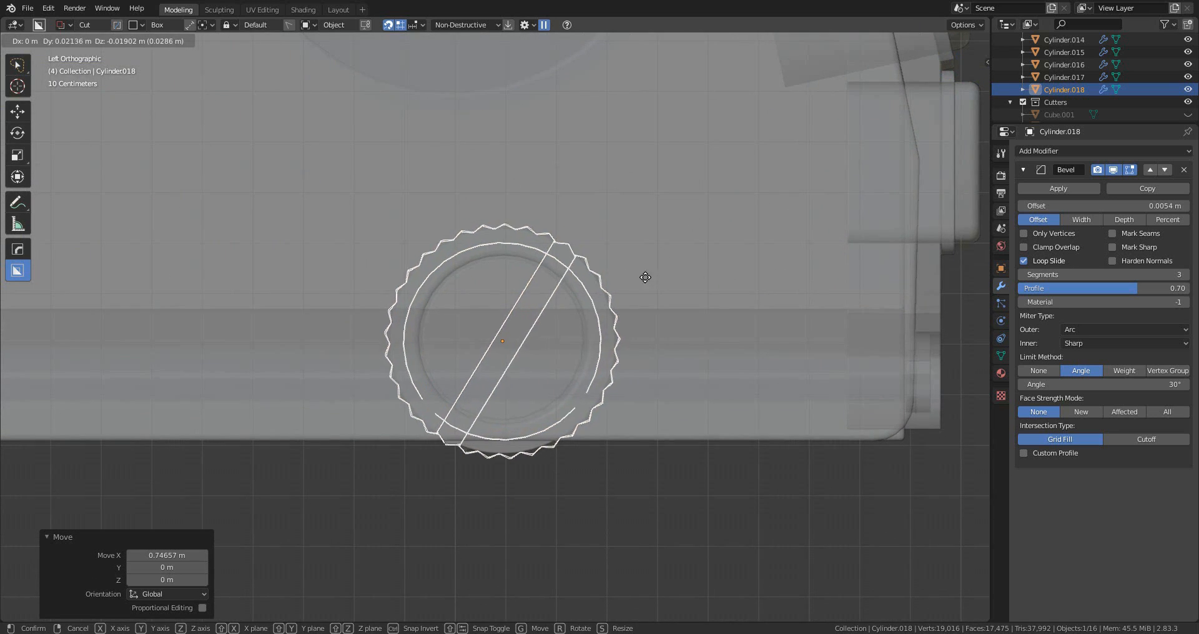
click(636, 280)
scroll(662, 299, down, 4)
mouse_move(662, 300)
middle_down()
mouse_move(640, 324)
mouse_move(687, 281)
mouse_move(682, 311)
mouse_move(659, 312)
mouse_move(698, 305)
mouse_move(655, 315)
middle_up()
click(917, 41)
scroll(703, 268, up, 3)
key(s)
click(669, 324)
- Narrow the knob's shaft to 0.643 in Y and Z, then enlarge it slightly, by about 1.04, to fit the side hole
middle_drag(669, 324, 763, 351)
key(Tab)
alt+click(561, 304)
key(s)
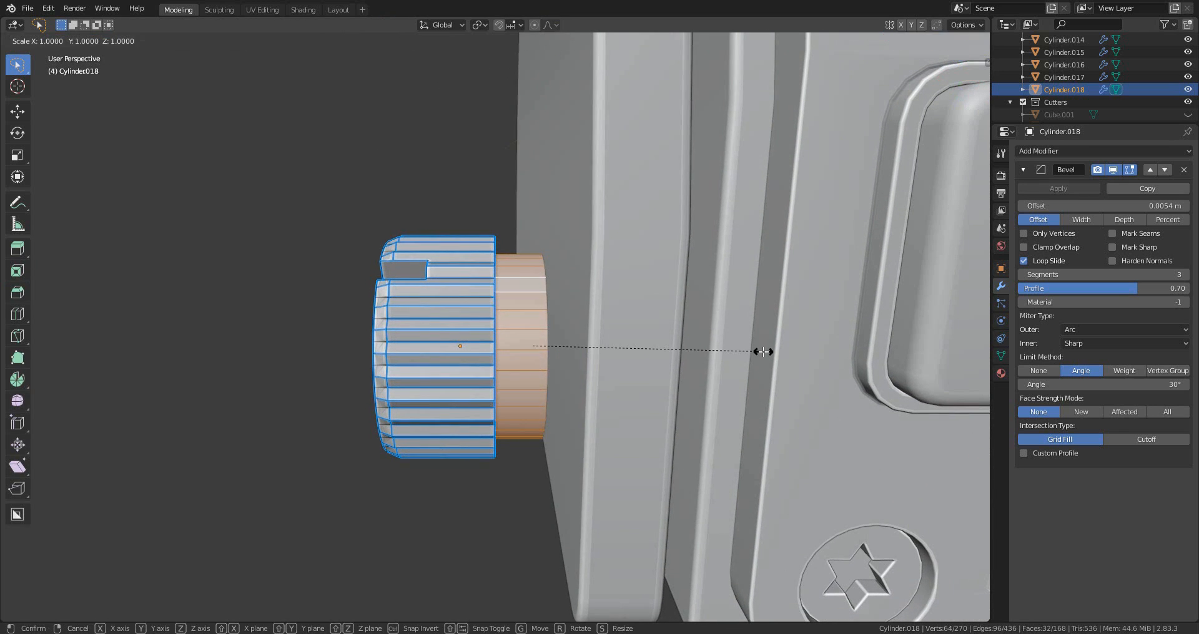
click(678, 332)
middle_drag(640, 343, 658, 326)
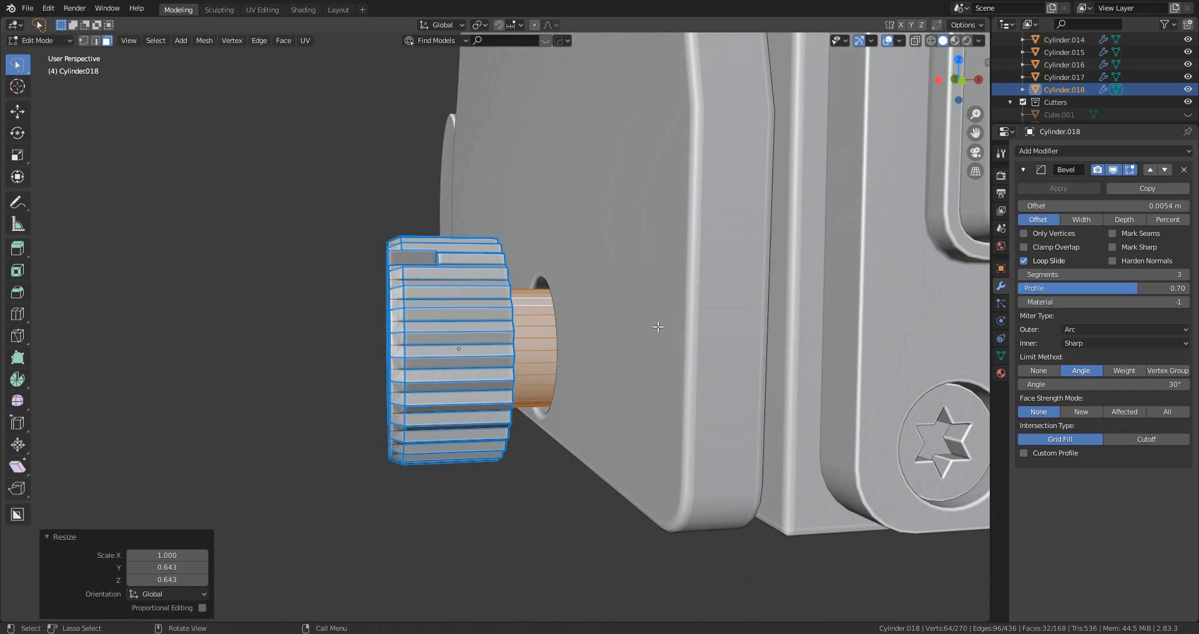
key(s)
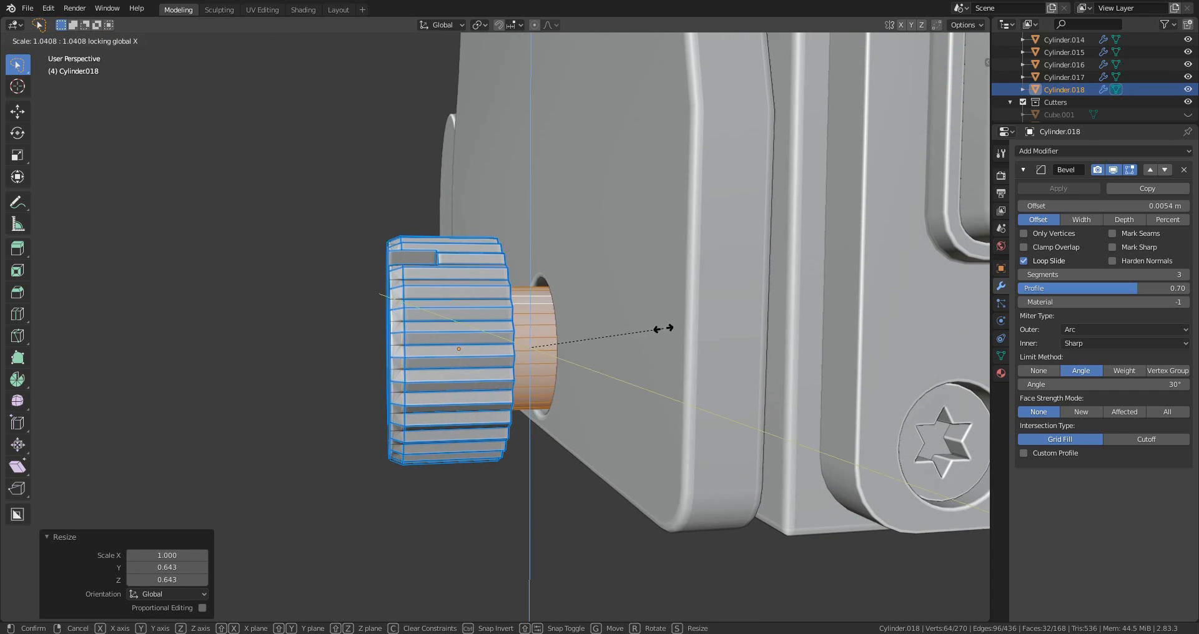
click(672, 332)
key(Tab)
- Slide the finished knob along X to seat its shaft in the side hole, and deselect it
scroll(669, 335, down, 2)
key(g)
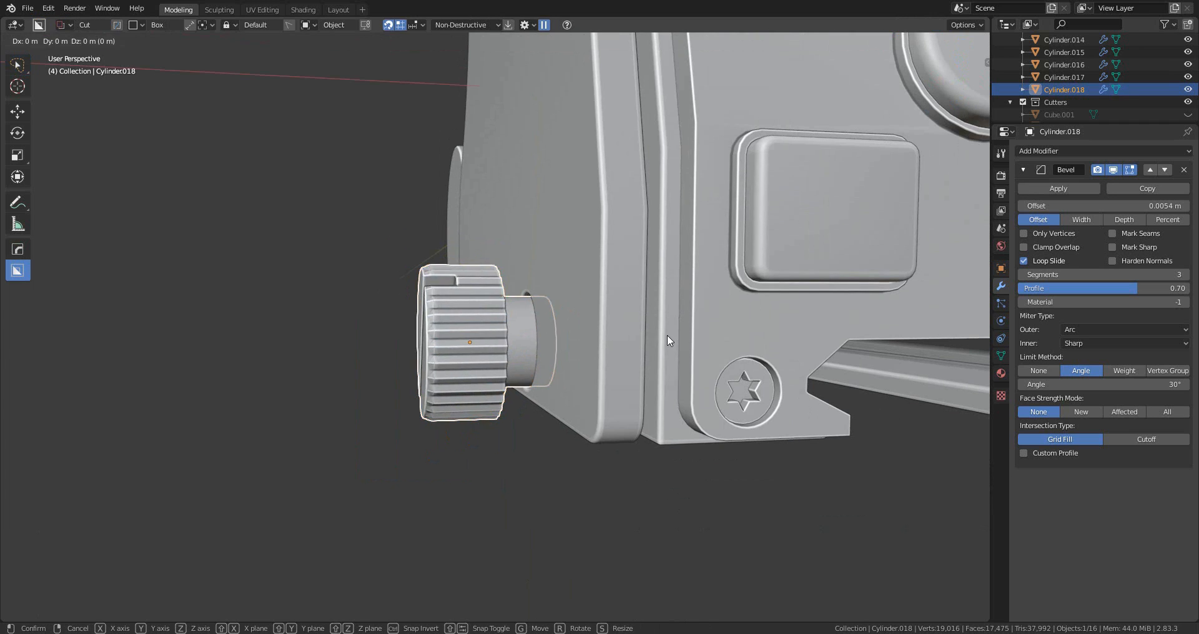
key(x)
click(664, 343)
middle_drag(664, 344, 707, 375)
scroll(627, 431, down, 4)
key(alt+a)
scroll(599, 418, down, 3)
middle_drag(570, 410, 561, 380)
scroll(594, 415, up, 3)
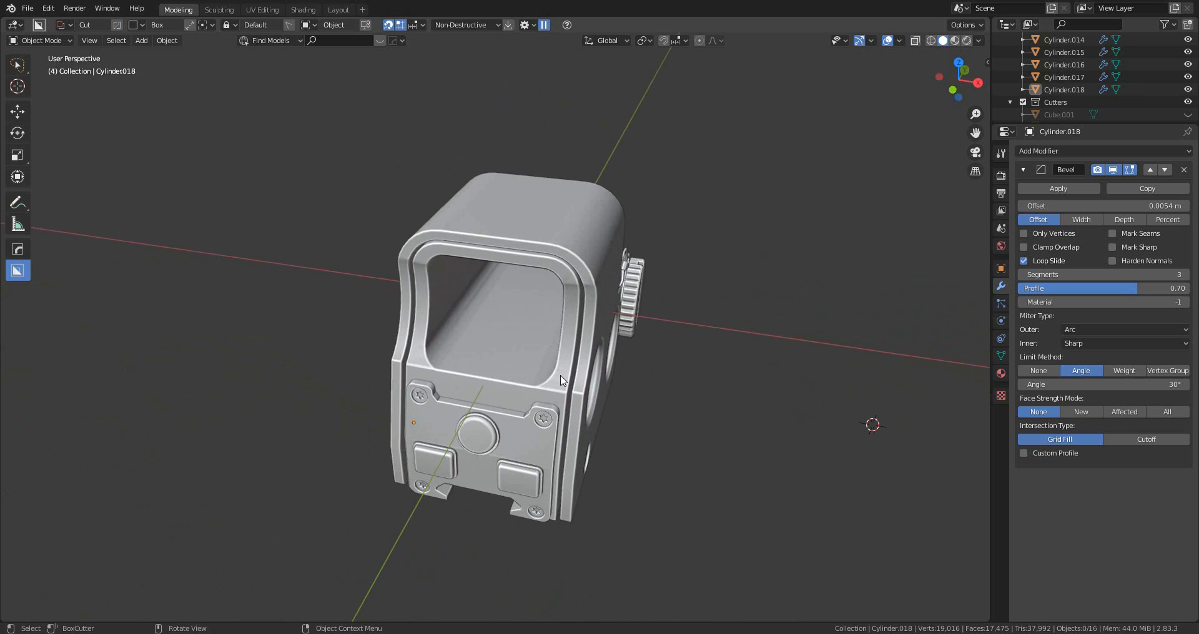
- Snap the 3D cursor to the world origin and add a cube there, scaled down to about 0.28
key(shift+s)
click(449, 308)
key(shift+a)
mouse_move(617, 342)
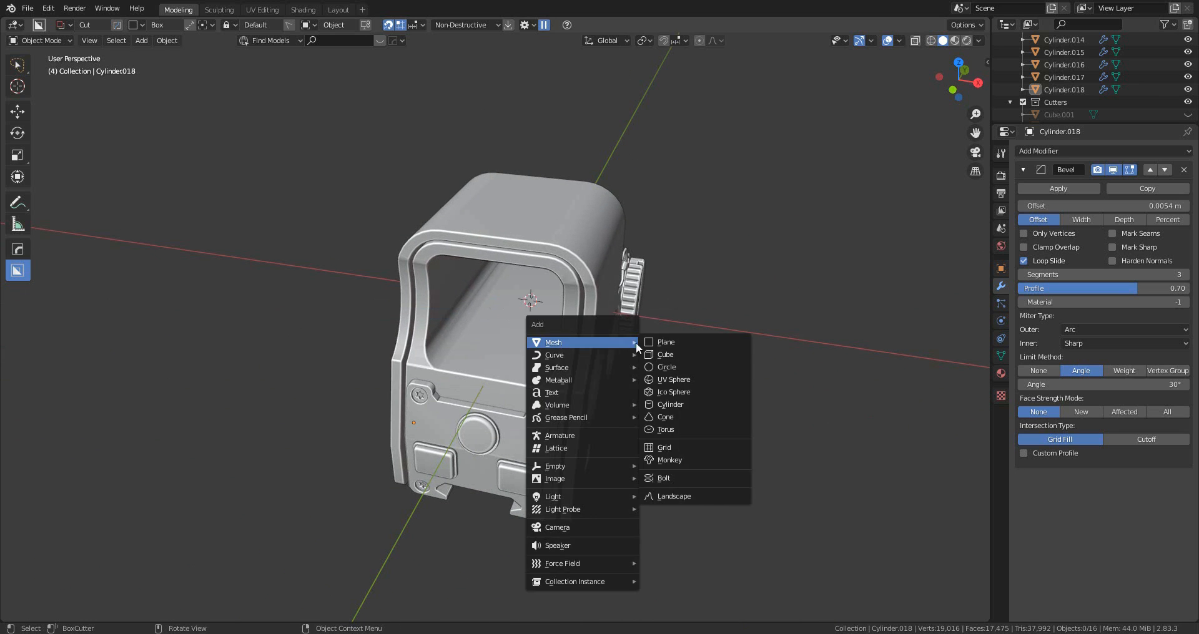
click(697, 352)
key(s)
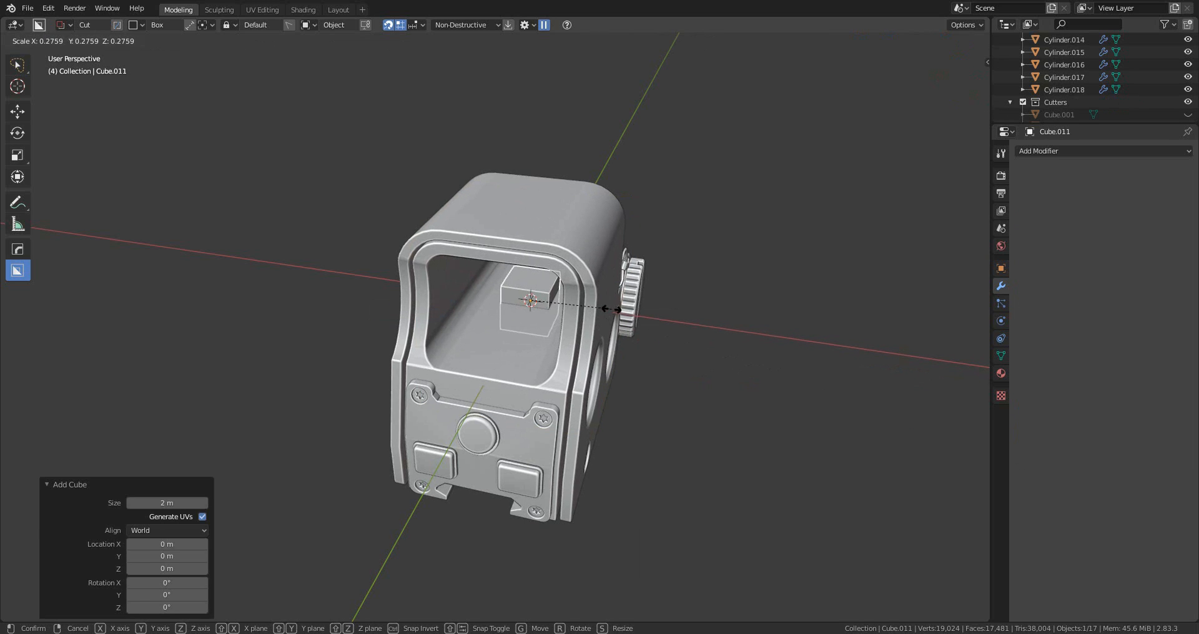
click(612, 309)
- Move the cube about -1.04 m along Y and 0.17 m up in Z, and stretch it about 1.57 times along Y
key(g)
key(y)
click(634, 353)
key(s)
key(y)
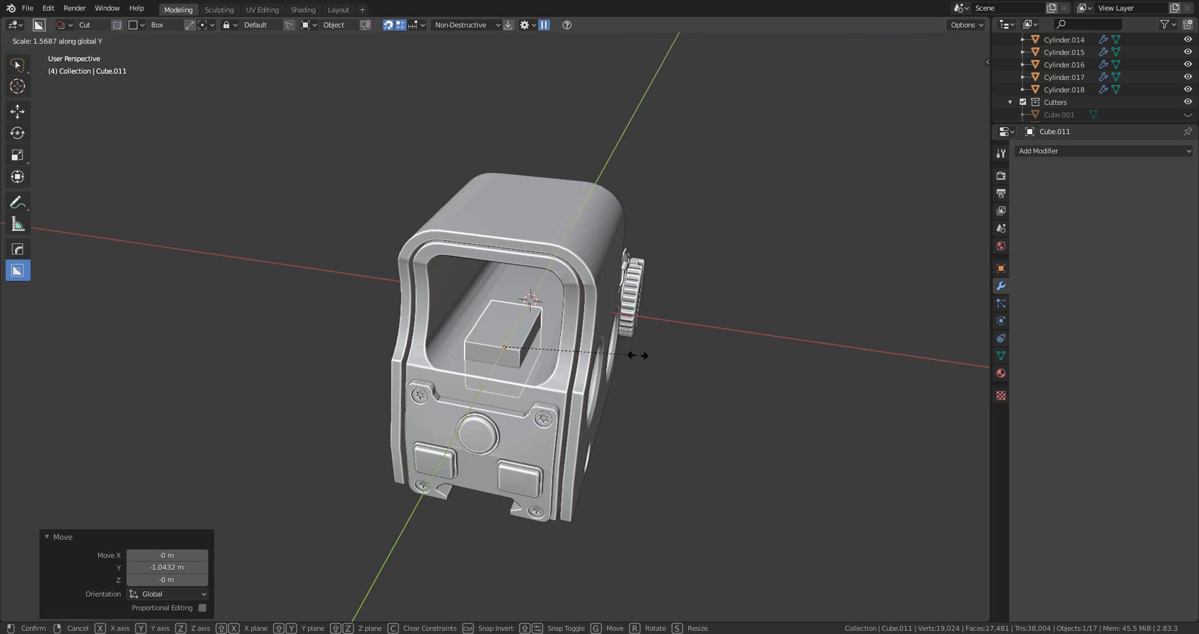
click(635, 356)
scroll(567, 385, up, 4)
middle_drag(567, 384, 617, 390)
key(g)
key(z)
click(618, 357)
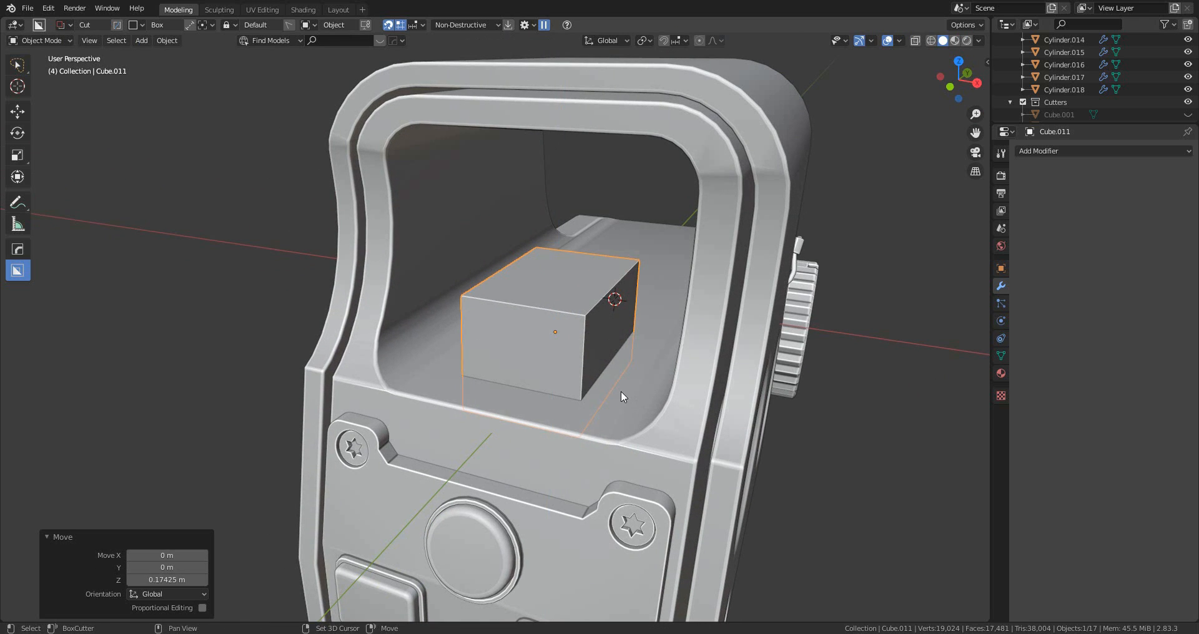
- Cut the cube out of the body's inner floor with a Boolean and adjust the cutter's height for the recess depth
shift+click(621, 392)
key(q)
click(610, 375)
scroll(618, 397, up, 3)
mouse_move(620, 400)
middle_down()
mouse_move(600, 397)
mouse_move(636, 446)
mouse_move(618, 383)
middle_up()
key(g)
key(z)
click(611, 426)
- Hide the cube cutter and run Sharpen on the main body to apply the recess cut
key(h)
click(606, 409)
key(q)
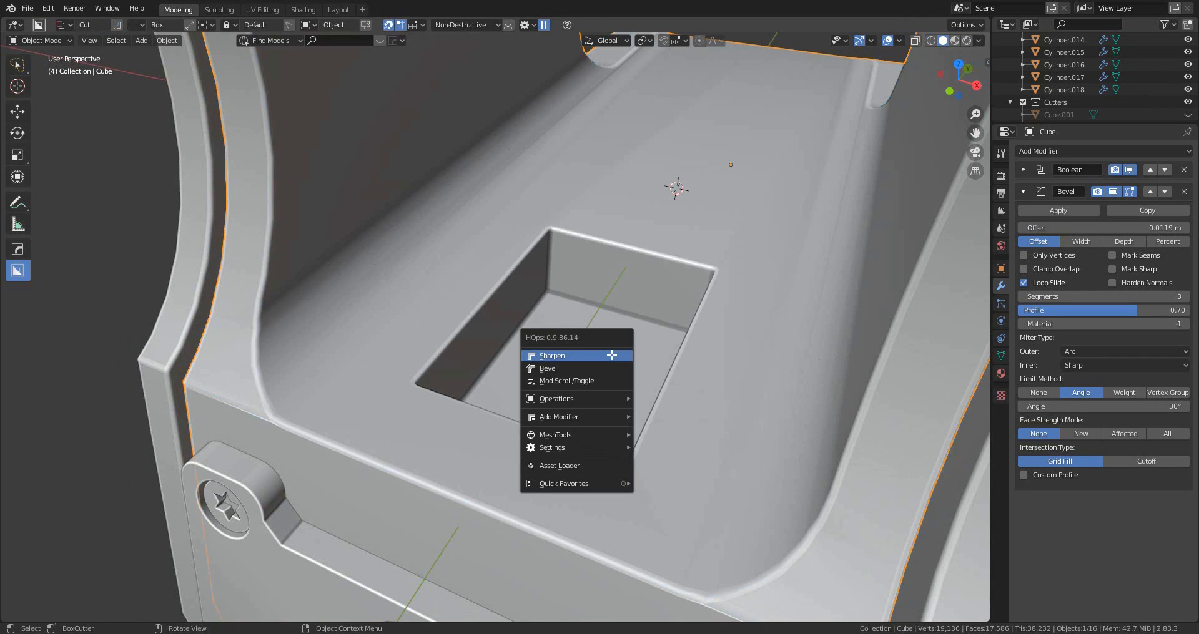
click(612, 355)
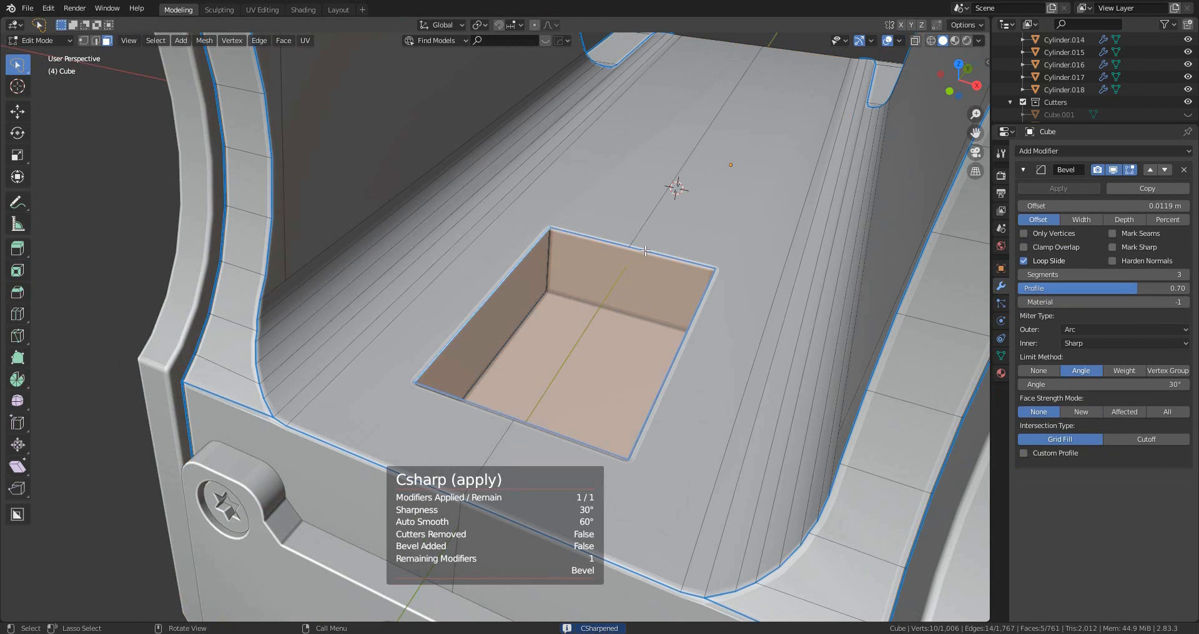
- Move the recess's upper rear edge about 0.14 m along Y to slope the rear wall
key(2)
click(597, 238)
key(g)
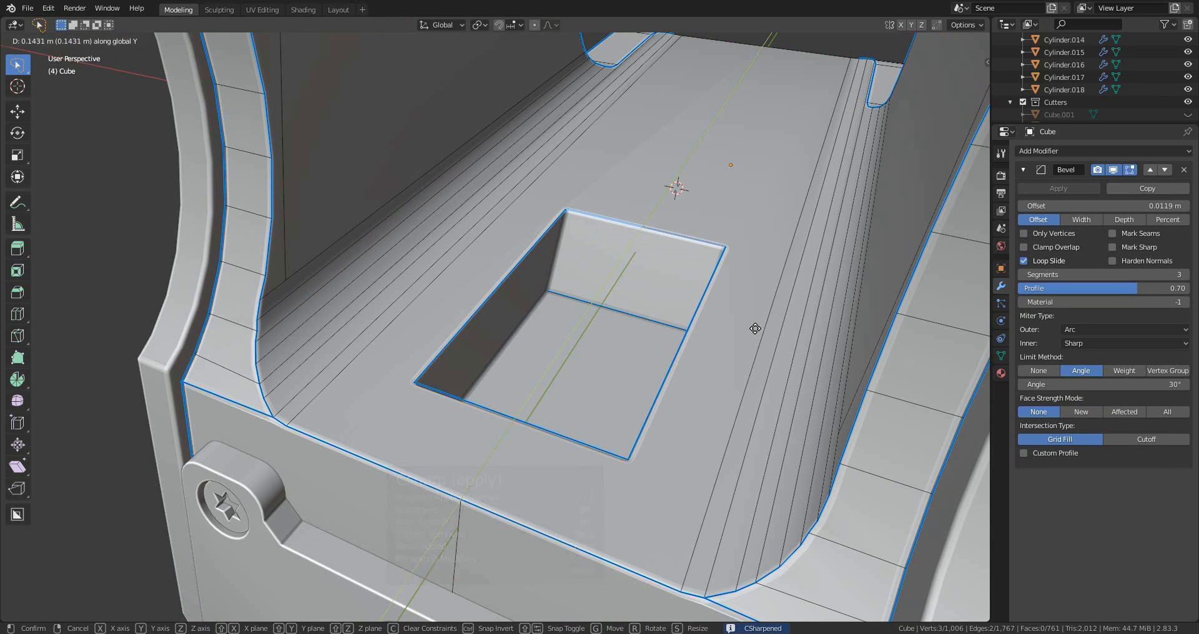
click(755, 329)
- Inset the recess's floor face and extrude the inner face up about 0.247 m into a block
click(611, 359)
key(3)
click(611, 358)
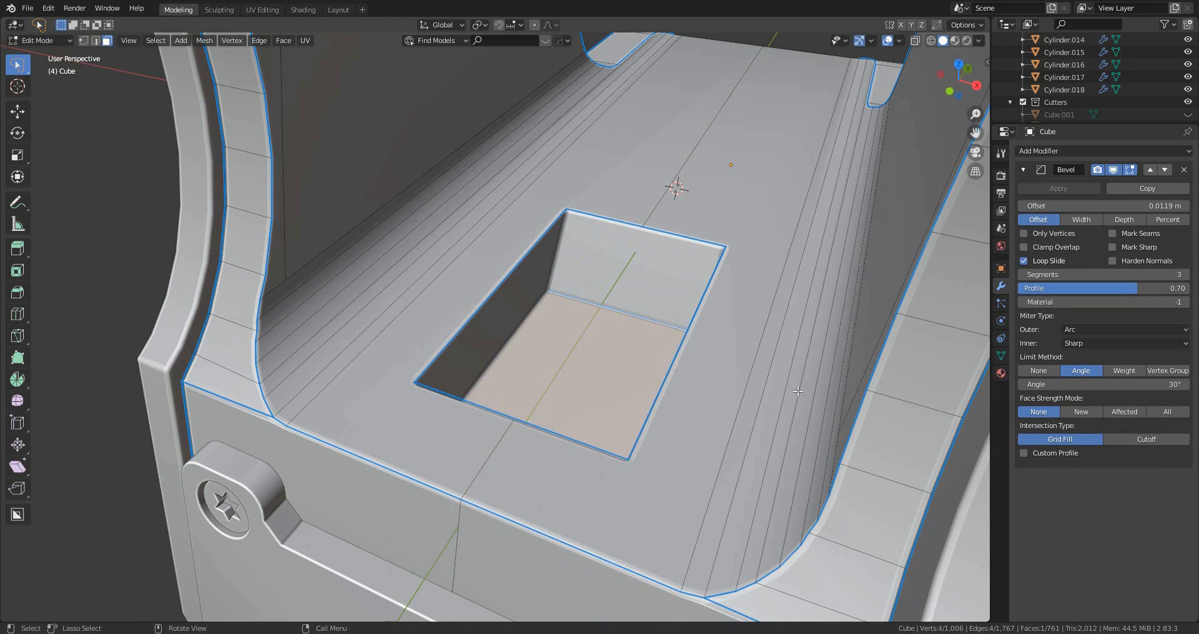
key(i)
click(770, 391)
middle_drag(770, 391, 701, 399)
key(e)
click(698, 359)
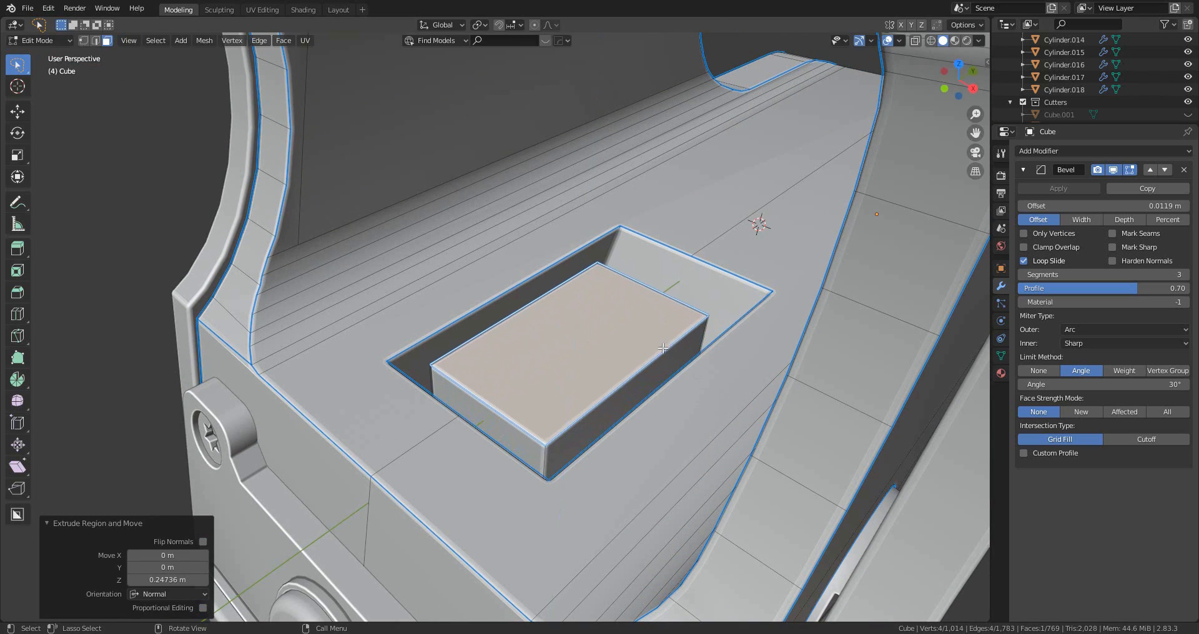
- Raise the block's top face about 0.11 m along Z
middle_drag(651, 364, 686, 351)
key(g)
key(z)
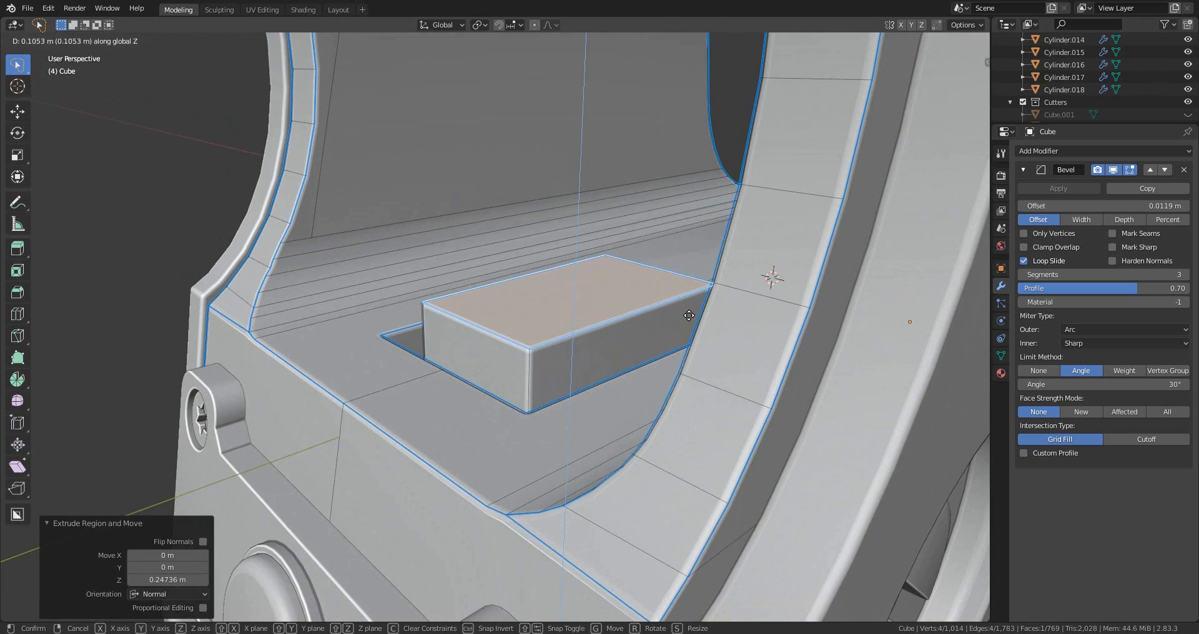
click(683, 307)
- Lower the block's front top edge along Z to roughly the recess rim, making the top a ramp
click(482, 348)
key(2)
click(489, 327)
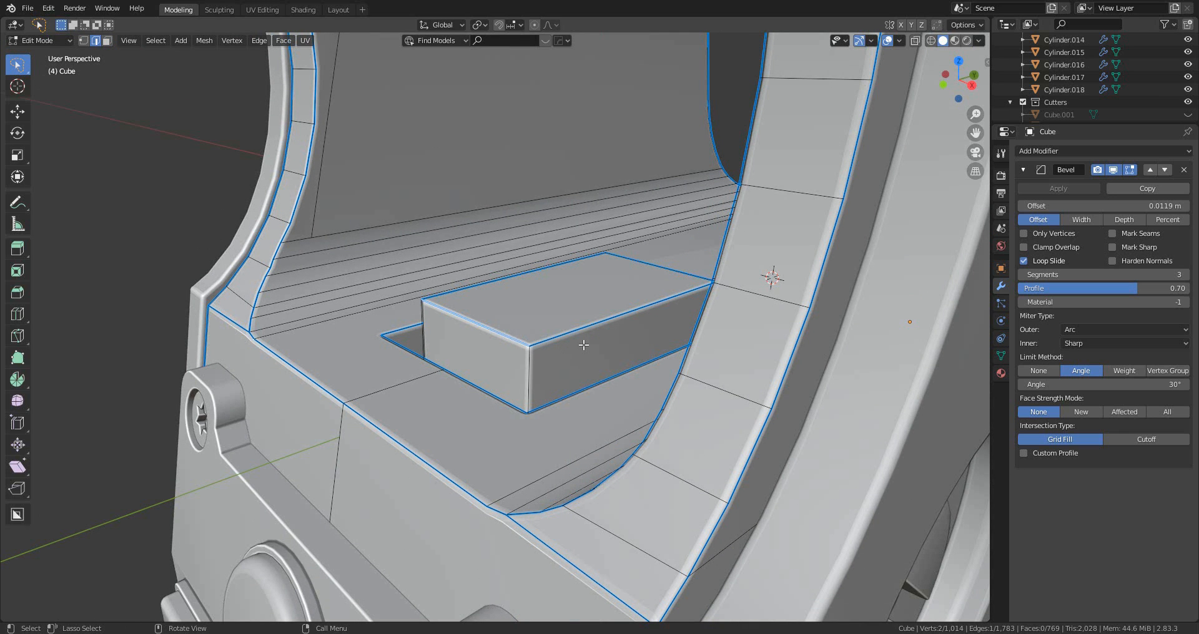
key(g)
key(z)
click(604, 373)
- Lower the block's rear top edge by about 0.027 m along Z
click(624, 261)
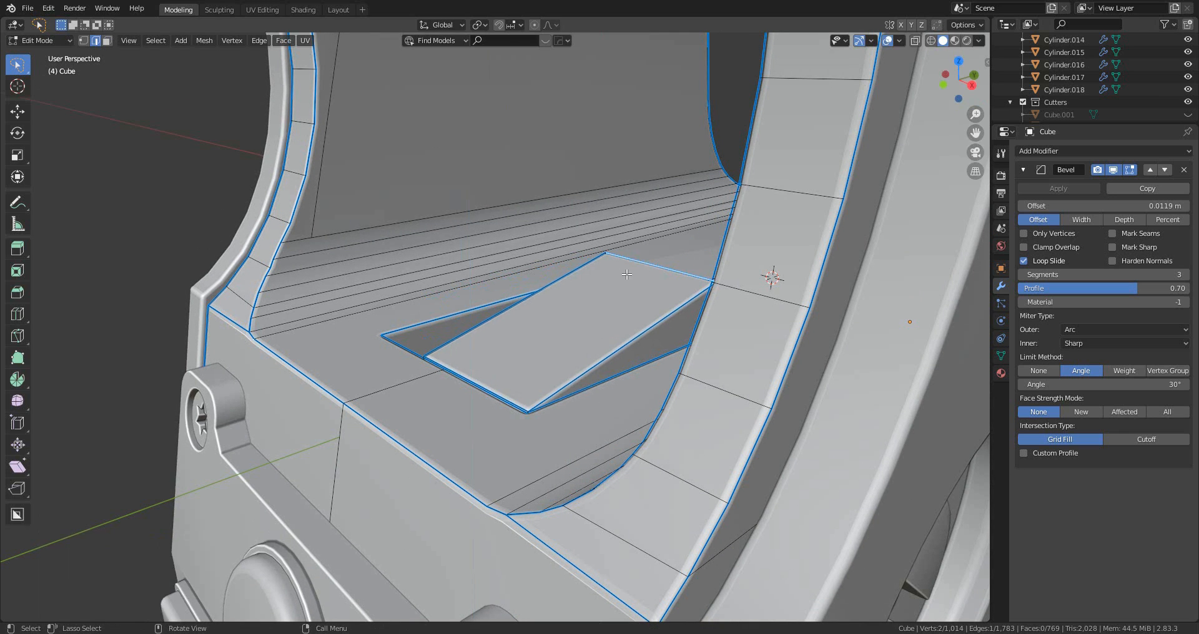
middle_drag(627, 264, 666, 286)
key(g)
key(z)
click(669, 307)
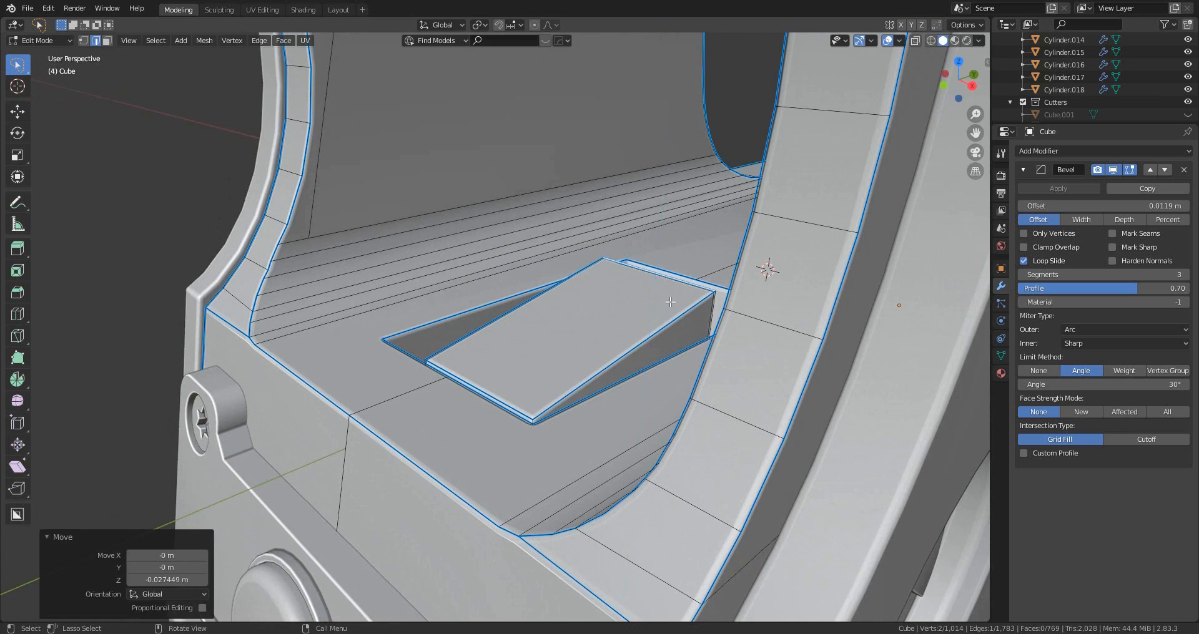
- Bevel the block's rear top edge with a single-segment chamfer and return to Object Mode
key(ctrl+b)
right_click(801, 376)
scroll(800, 375, down, 7)
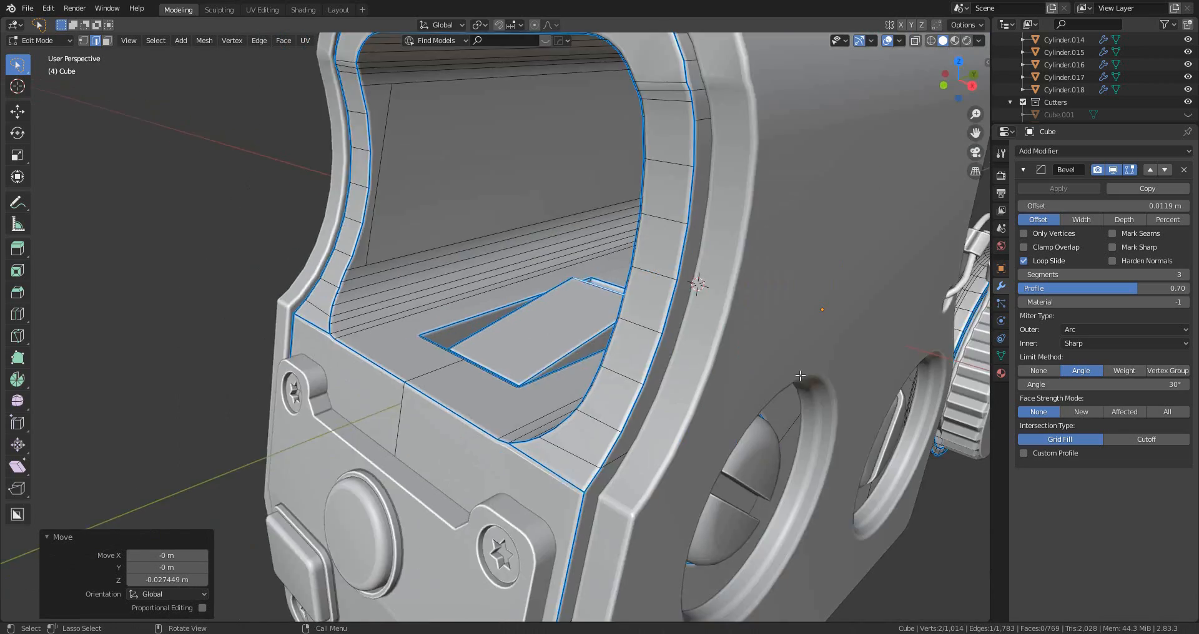
scroll(744, 338, up, 7)
middle_drag(724, 346, 720, 423)
key(ctrl+b)
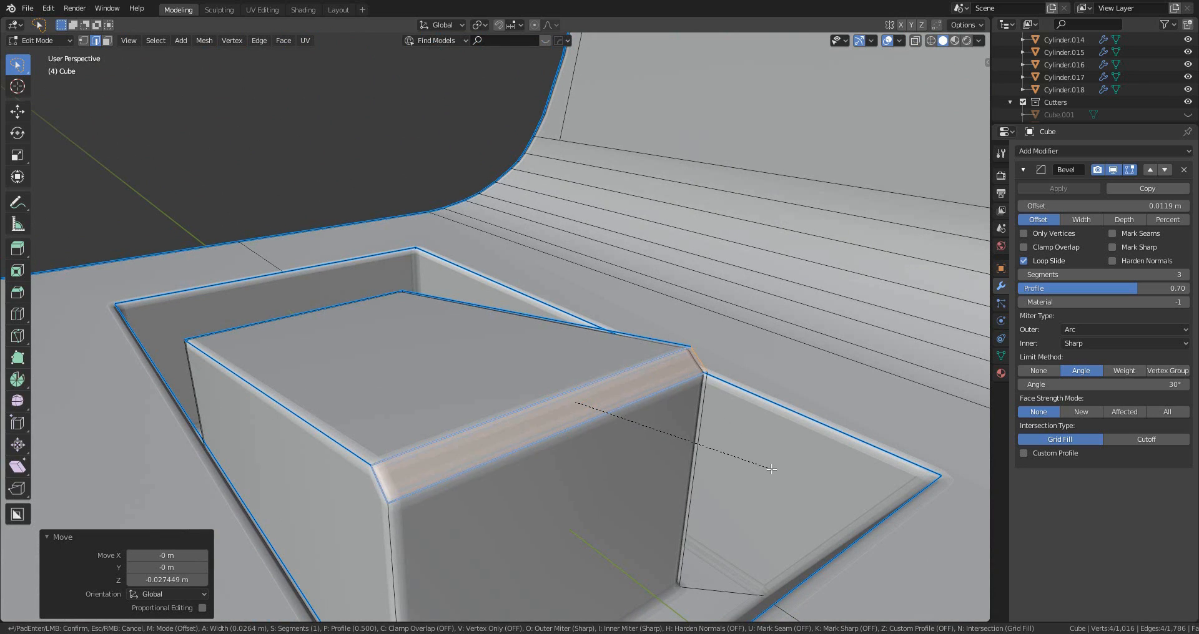
click(798, 505)
scroll(743, 478, down, 4)
key(Tab)
scroll(562, 383, down, 5)
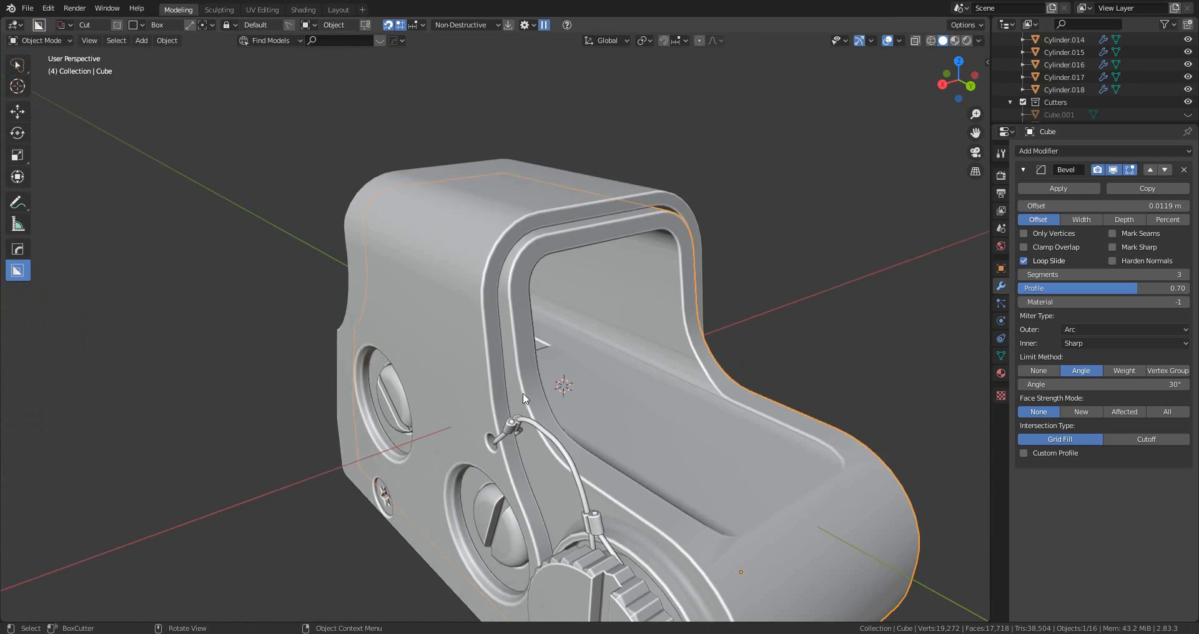
- Adjust the position of the ramp block's front top edge, returning to Object Mode with the whole sight in view
middle_drag(431, 372, 442, 394)
scroll(562, 366, up, 3)
key(Tab)
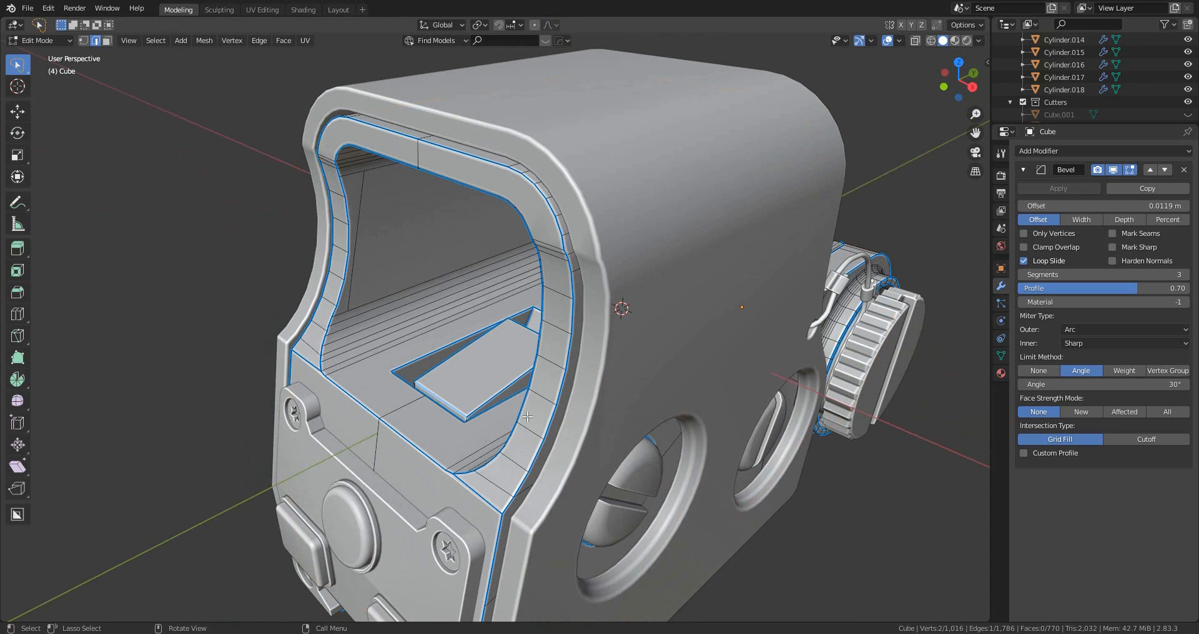
key(g)
click(554, 485)
key(Tab)
scroll(537, 450, down, 3)
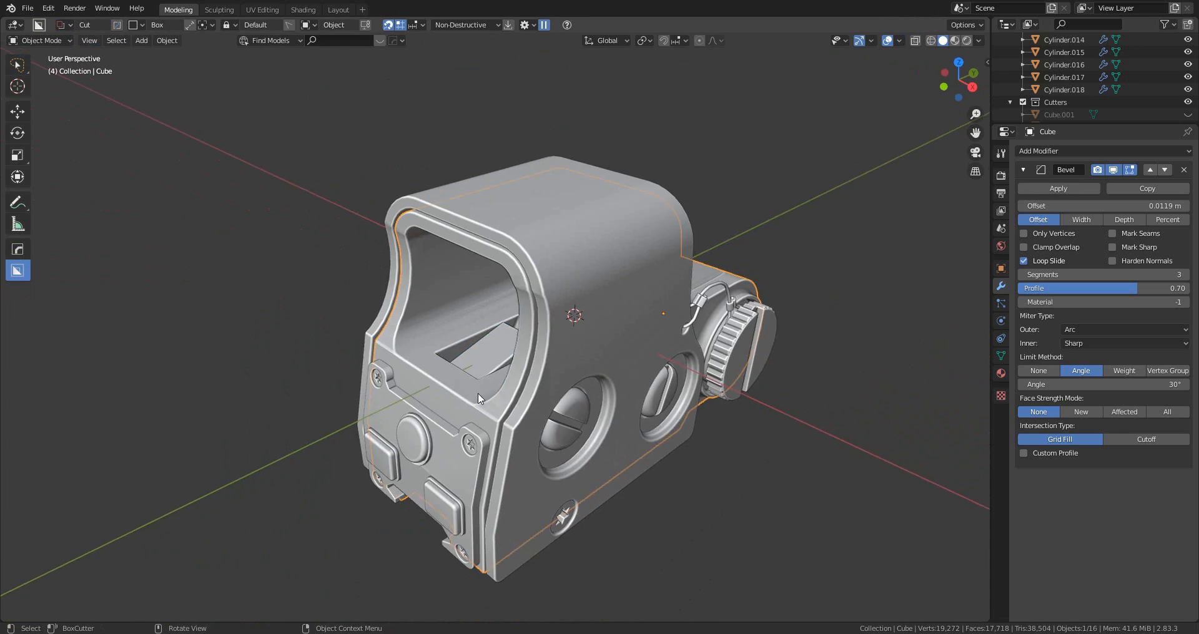
middle_drag(459, 406, 552, 325)
scroll(547, 356, down, 2)
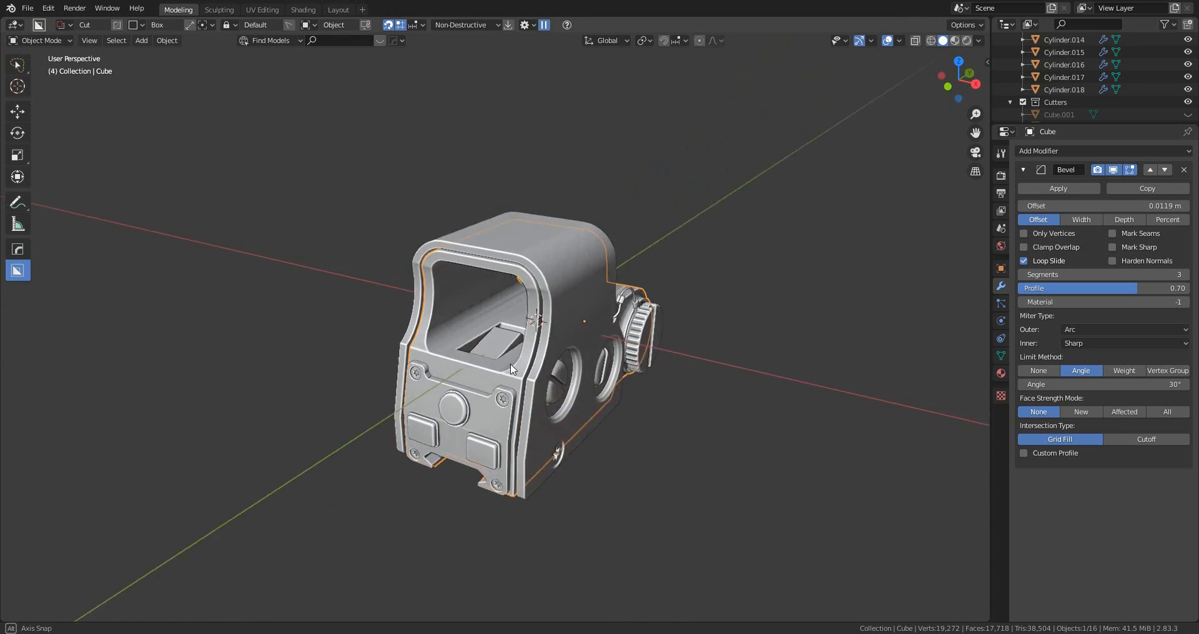
- Add a mesh cube to the scene and scale it uniformly to 0.484
key(shift+a)
mouse_move(552, 325)
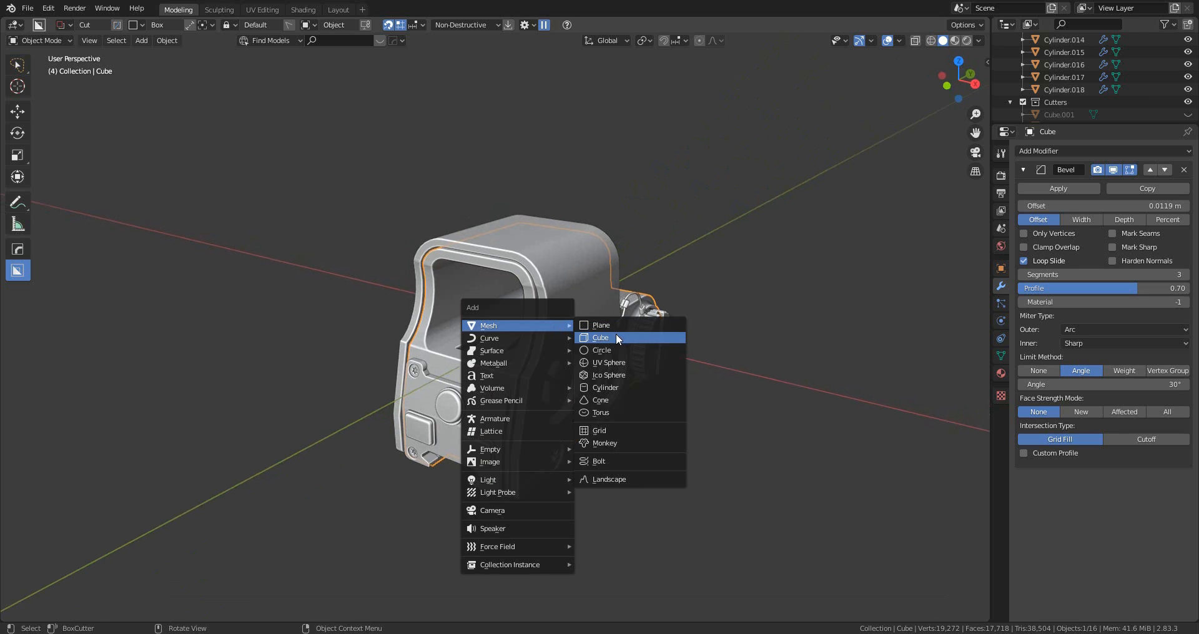
click(616, 337)
key(s)
click(700, 363)
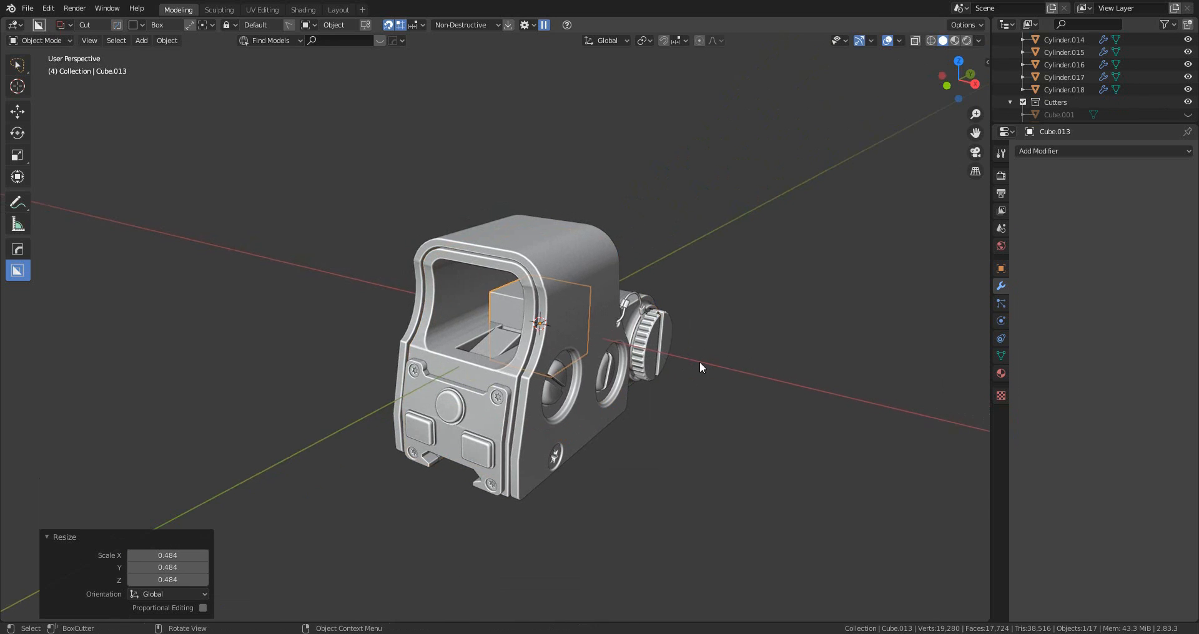
- From the front view, scale the cube 1.481 along X and raise it about 0.602 m along Z into the window opening
click(951, 77)
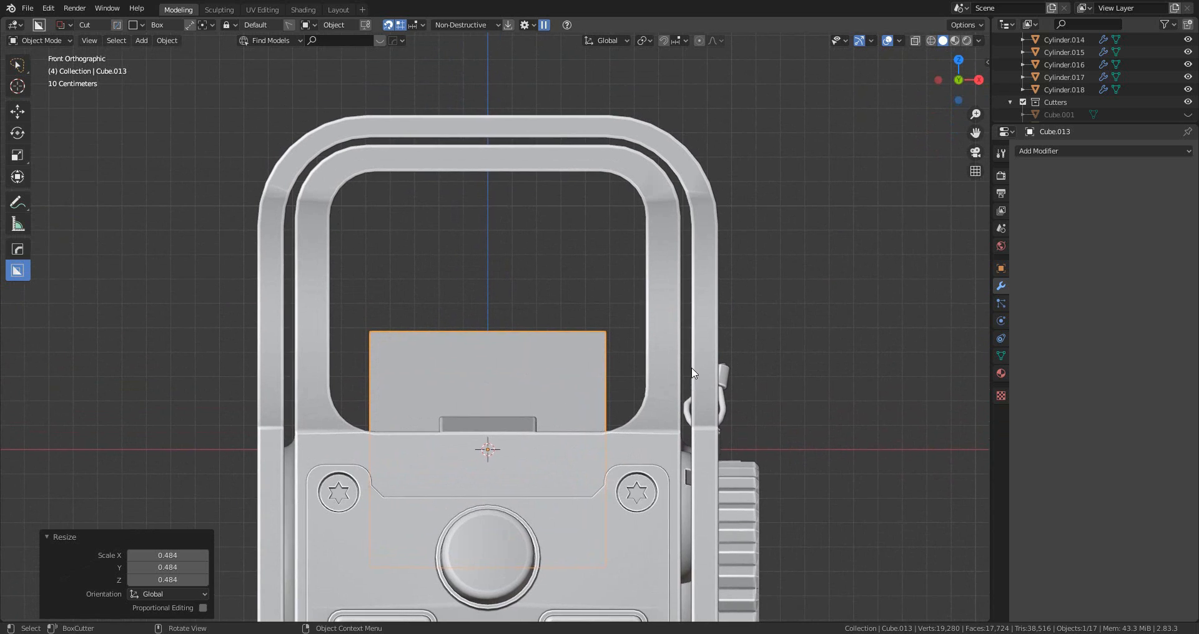
key(s)
key(x)
click(763, 422)
key(g)
key(z)
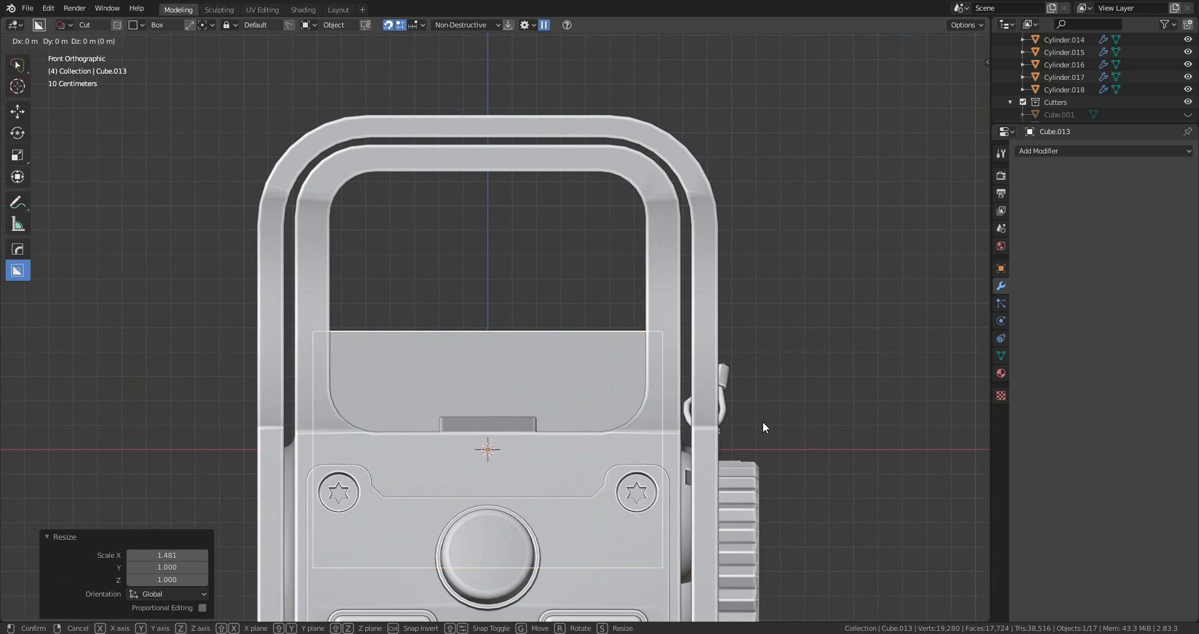
click(752, 277)
- Scale the cube 1.214 along Z so it covers the full height of the window opening
key(s)
key(z)
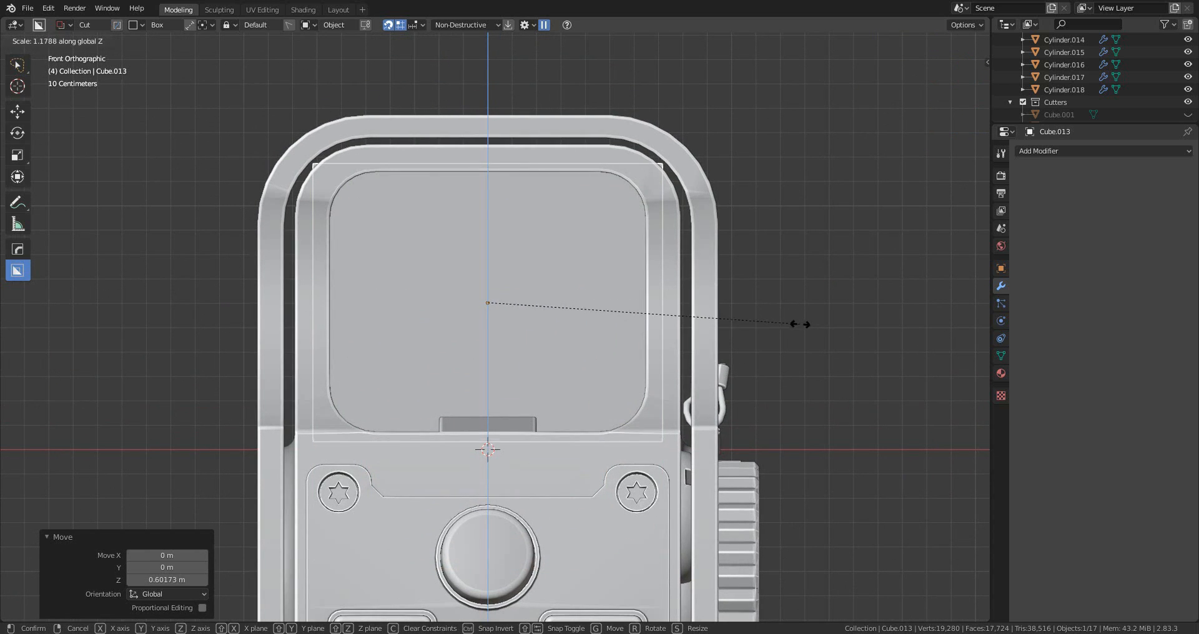
click(807, 332)
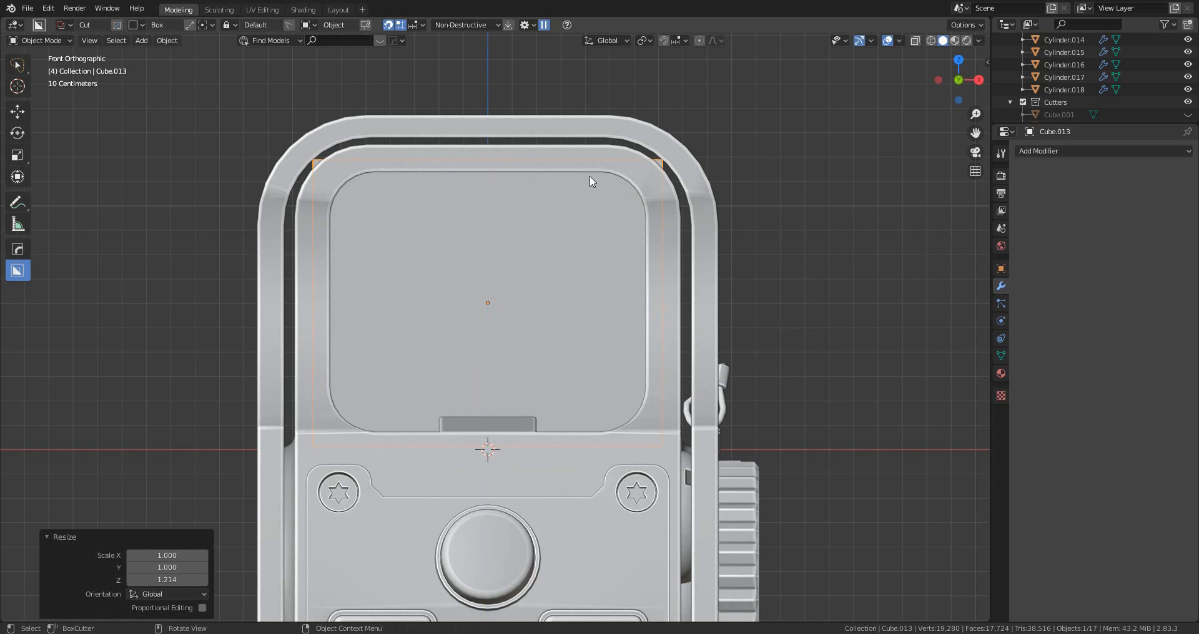
- With X-ray display on, select the cube's four front-to-back edges in Edit Mode and apply the object's scale in Object Mode
scroll(431, 310, down, 4)
middle_drag(538, 310, 349, 348)
scroll(567, 341, down, 5)
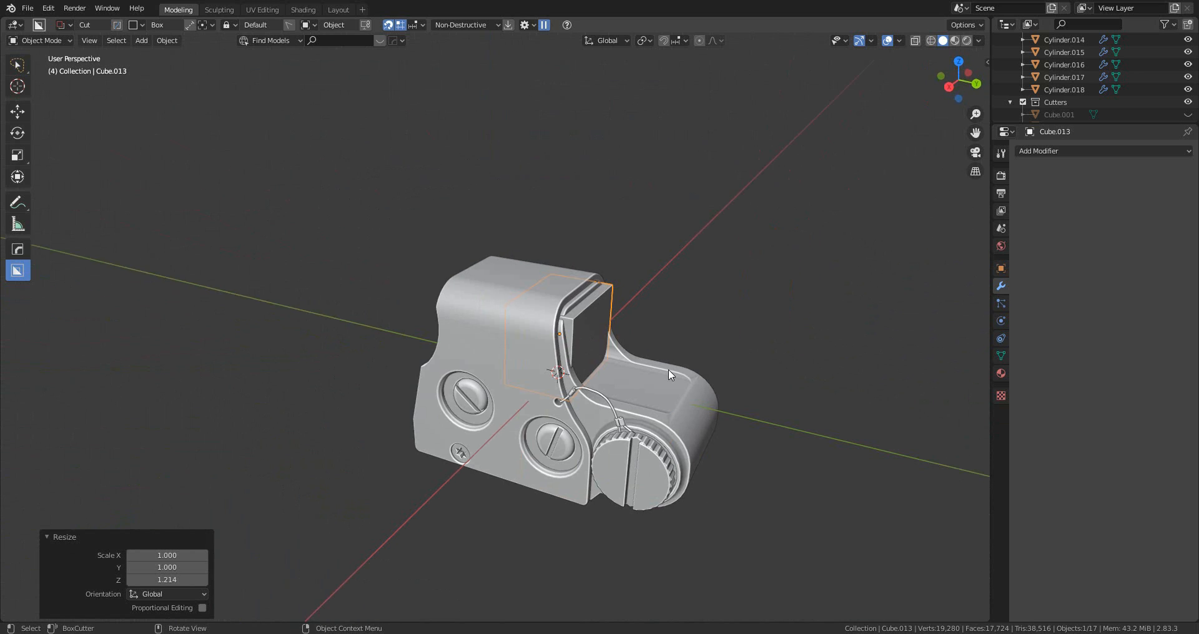
key(Tab)
scroll(669, 370, up, 4)
key(alt+z)
click(619, 283)
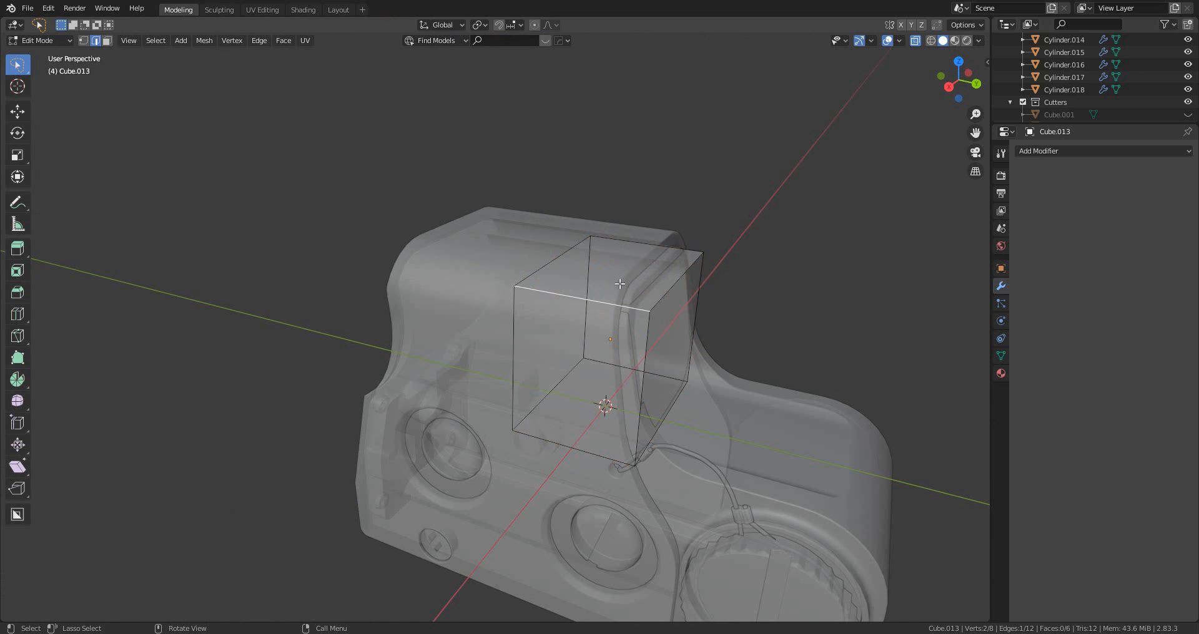
key(Tab)
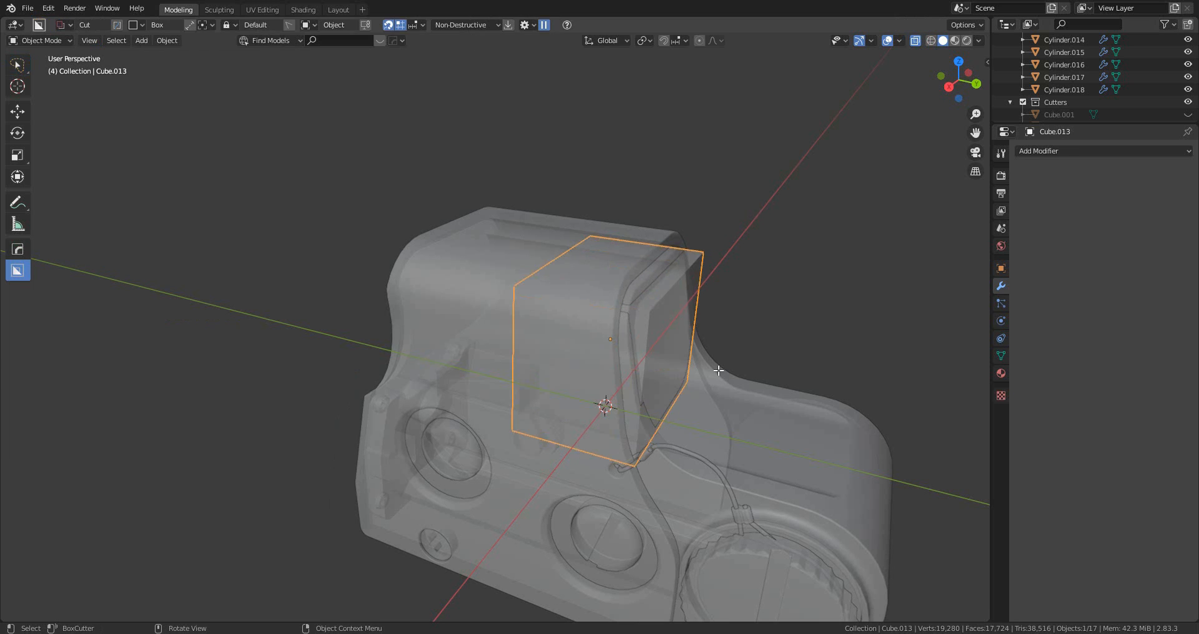
key(ctrl+a)
click(718, 370)
- Bevel the cube's four front-to-back edges by 0.144 m with one segment, following the window's rounded corners
key(Tab)
key(ctrl+b)
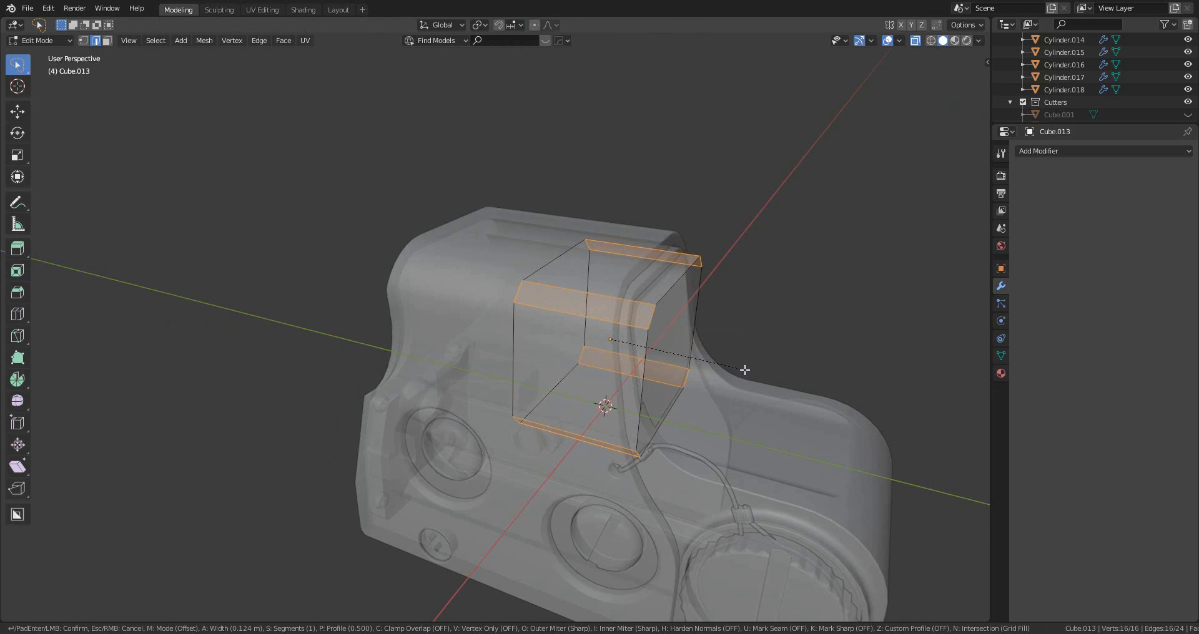
key(Escape)
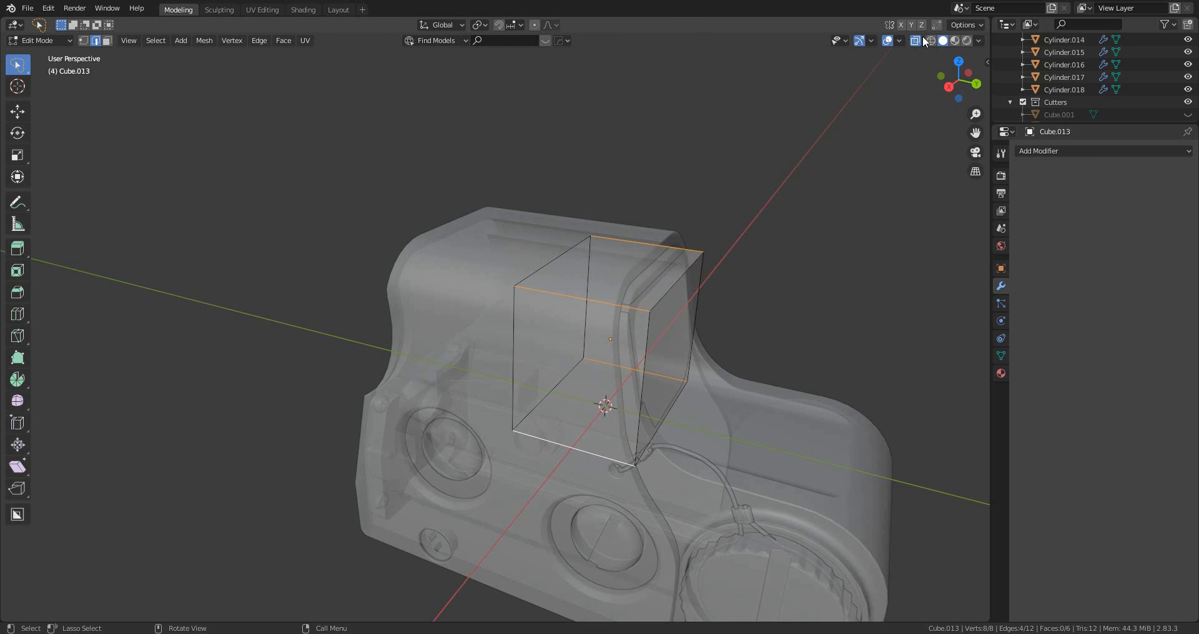
click(937, 76)
scroll(814, 179, up, 3)
key(ctrl+b)
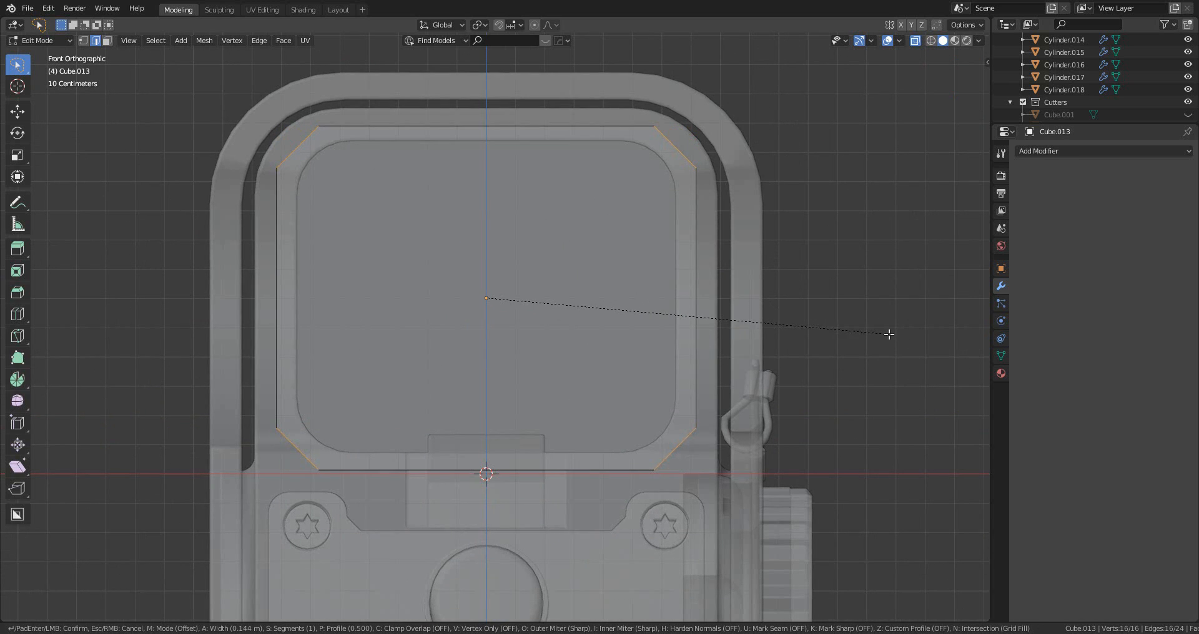
click(889, 334)
scroll(835, 303, down, 5)
scroll(815, 298, up, 2)
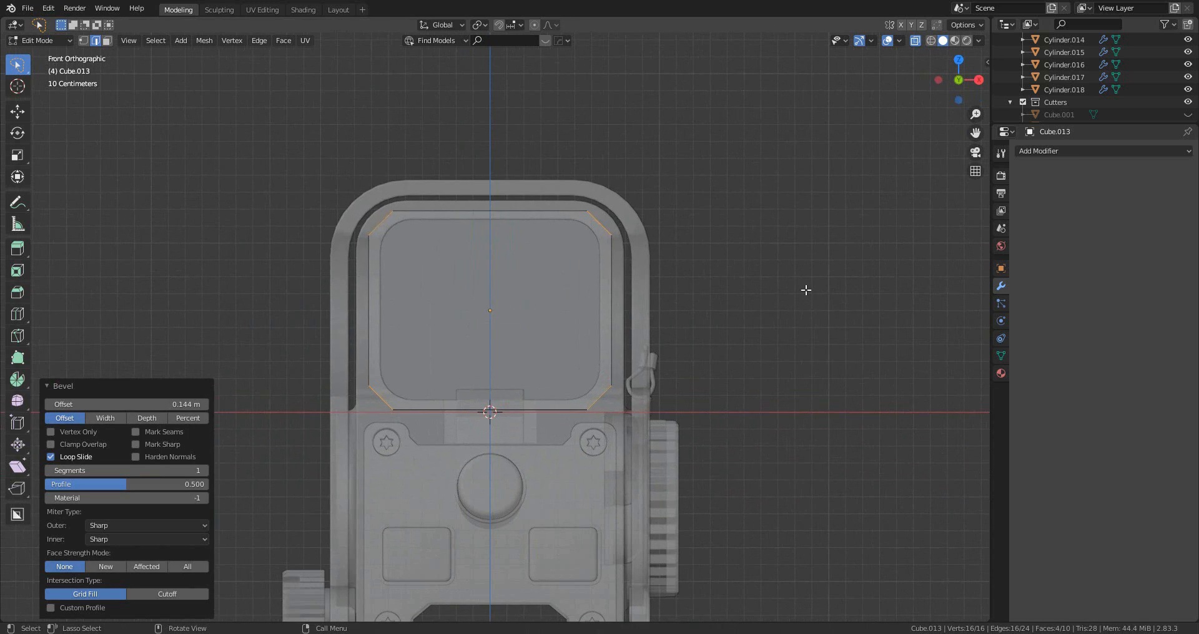
- Scale the bevelled cube to 0.155 along Y to thin it into a lens panel
key(Tab)
mouse_move(806, 290)
middle_down()
mouse_move(709, 299)
mouse_move(803, 302)
middle_up()
key(s)
key(y)
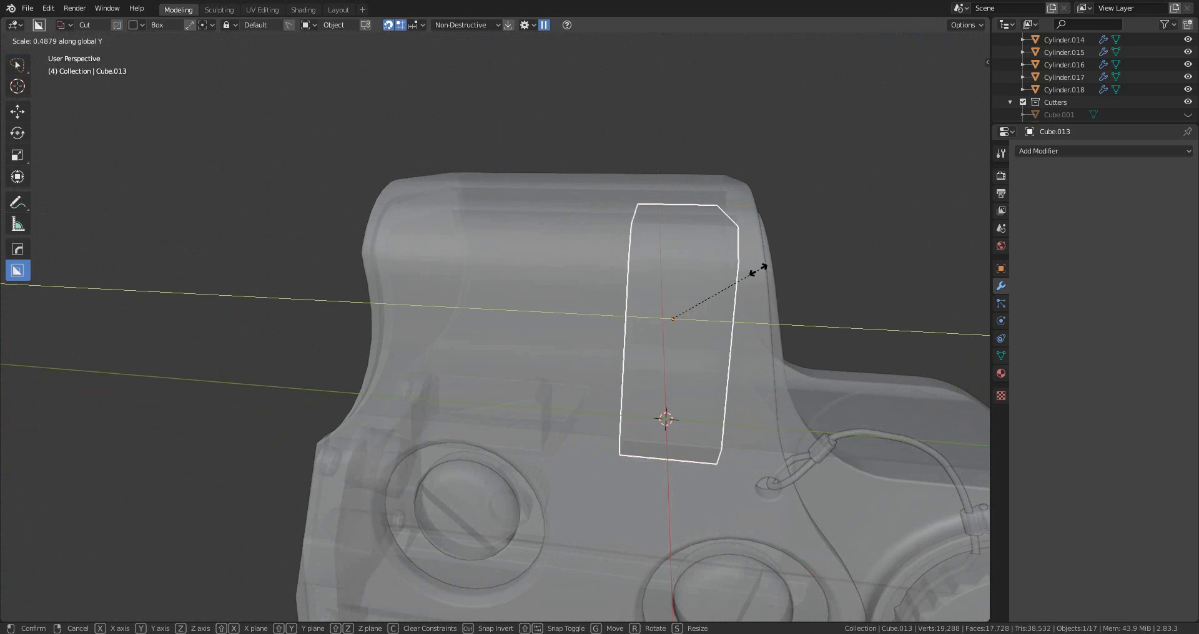
click(675, 284)
middle_drag(676, 288, 660, 275)
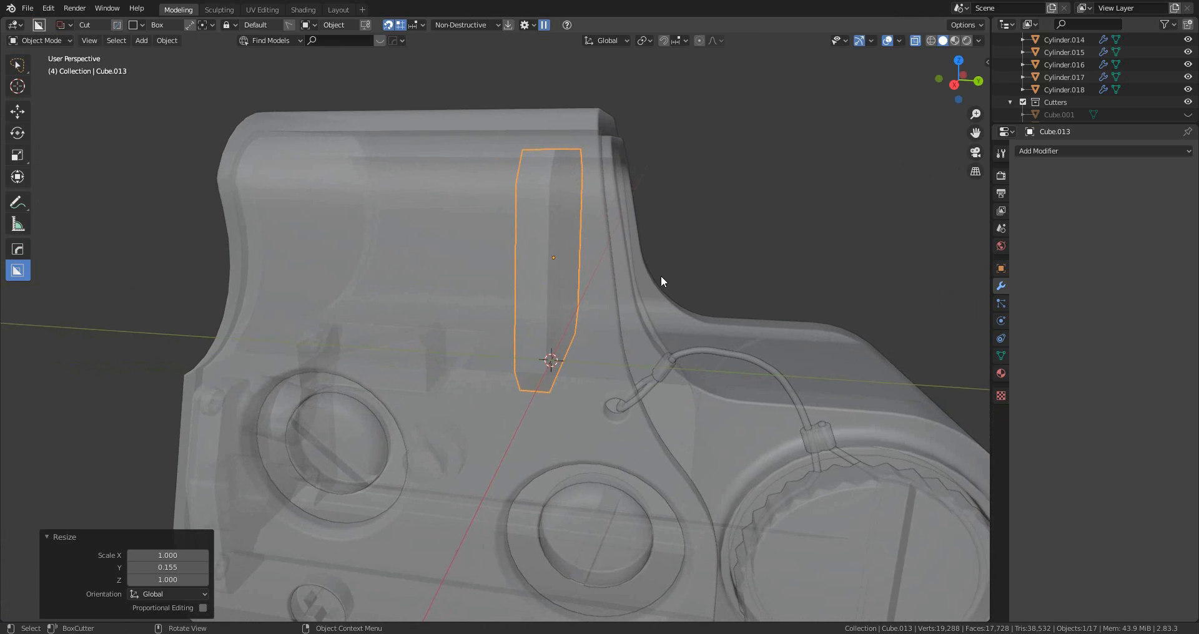
- Turn off X-ray display and select the lens panel inside the window
middle_drag(718, 315, 660, 338)
click(658, 338)
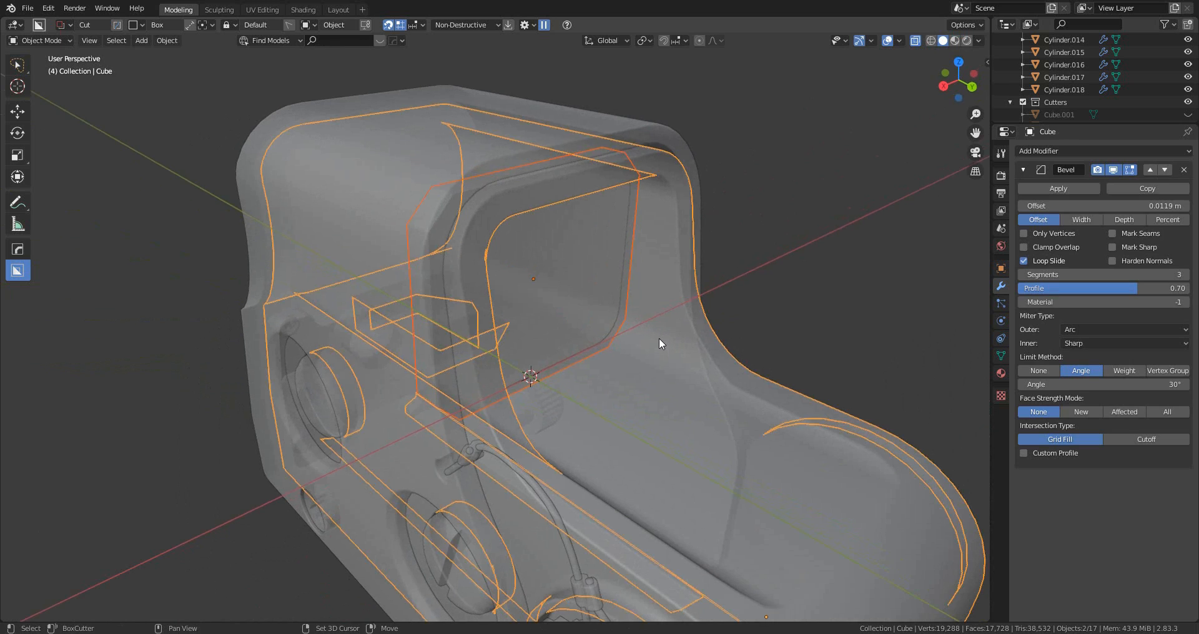
scroll(659, 338, down, 2)
click(553, 289)
middle_drag(553, 288, 601, 270)
click(914, 41)
scroll(637, 276, up, 3)
click(600, 270)
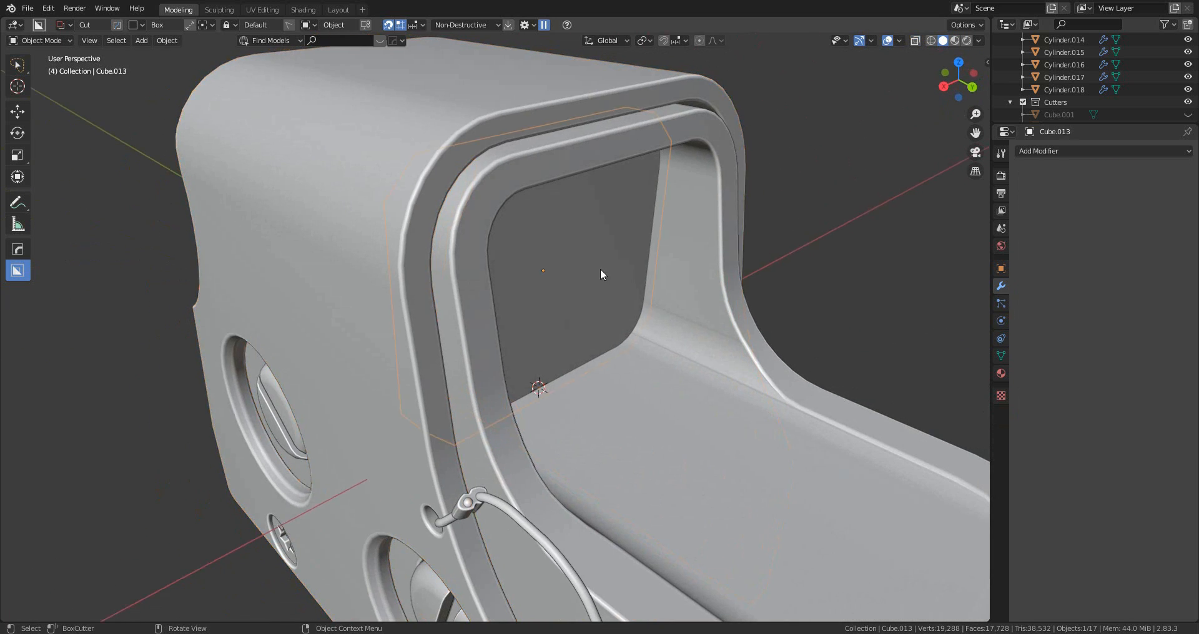
- Duplicate the lens panel in place and subtract a copy from the inner body with a HardOps Boolean Difference
click(690, 299)
click(596, 263)
key(shift+d)
right_click(596, 263)
shift+click(666, 266)
key(q)
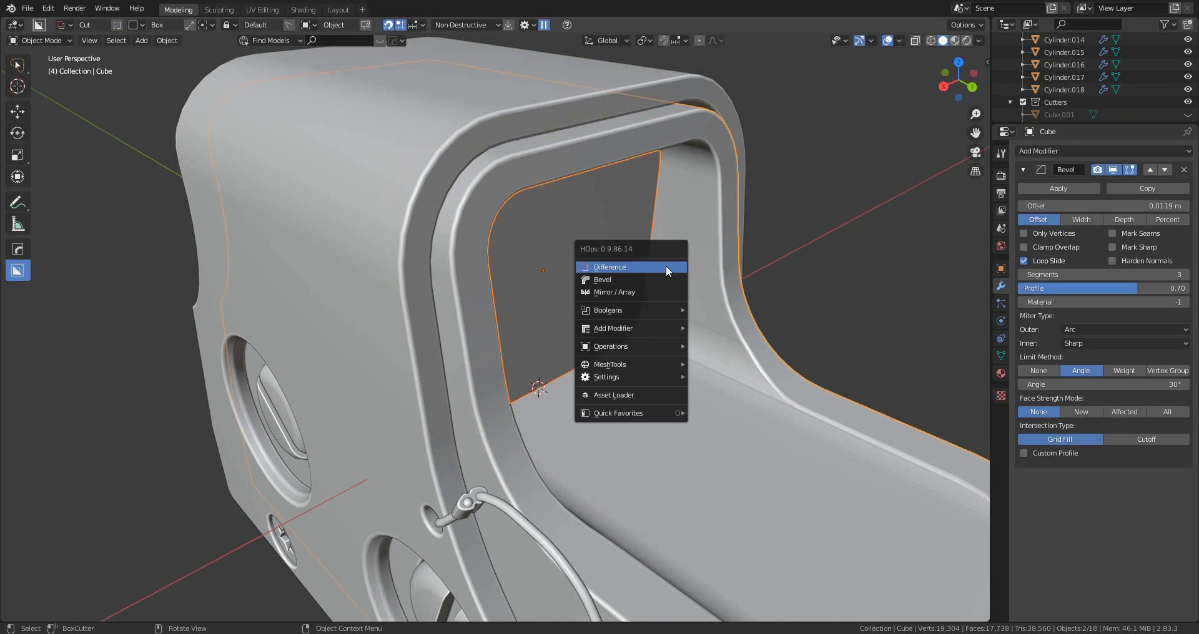
click(665, 267)
- Scale the remaining lens panel to 0.942 along Y and deselect it
click(590, 286)
scroll(594, 291, down, 2)
key(s)
key(x)
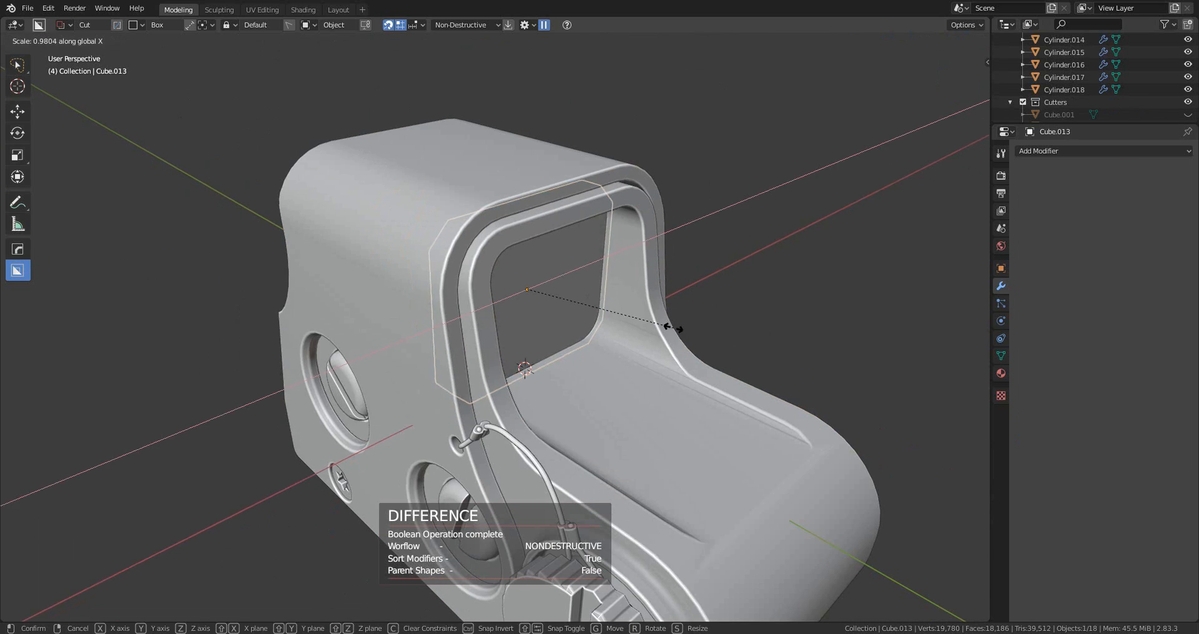
click(667, 325)
scroll(671, 329, up, 2)
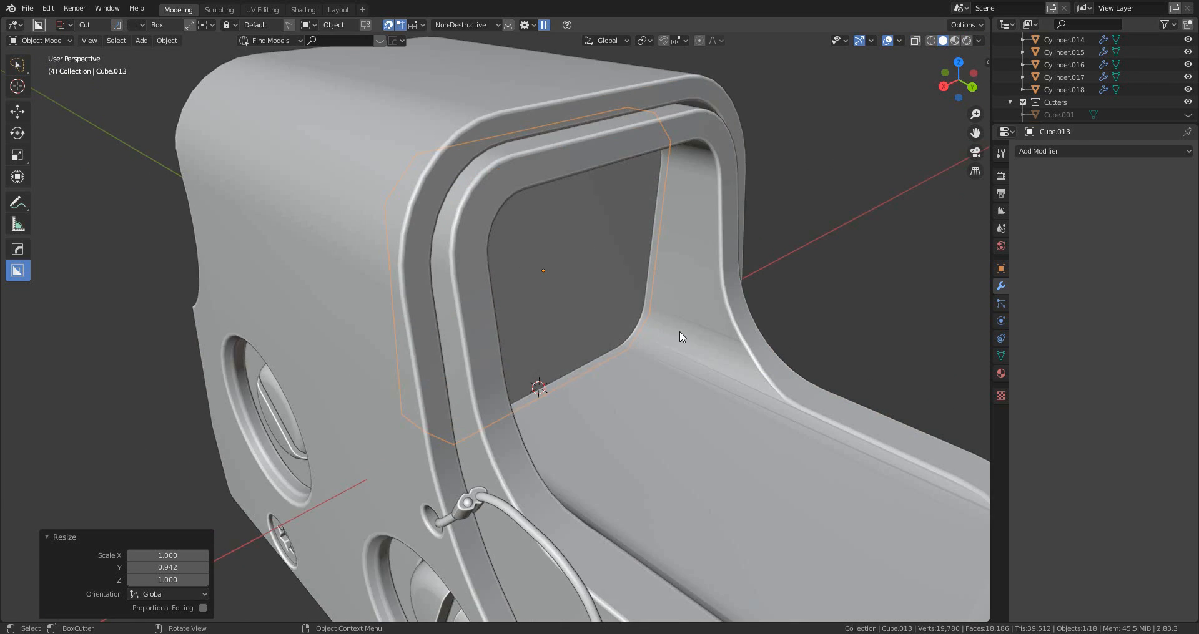
middle_drag(680, 336, 372, 348)
click(841, 222)
scroll(732, 325, down, 2)
scroll(594, 374, up, 4)
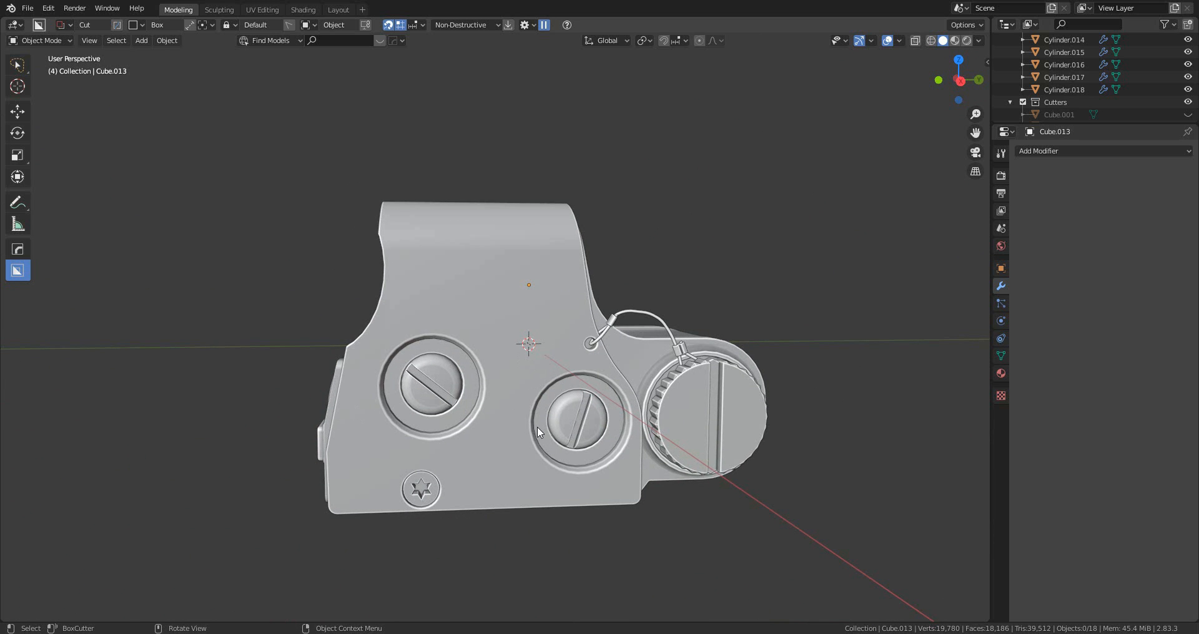
- Select all the sight's objects and add a unique blank Principled material to them with HardOps
middle_drag(537, 426, 650, 421)
shift+middle_drag(662, 338, 609, 355)
scroll(608, 354, down, 2)
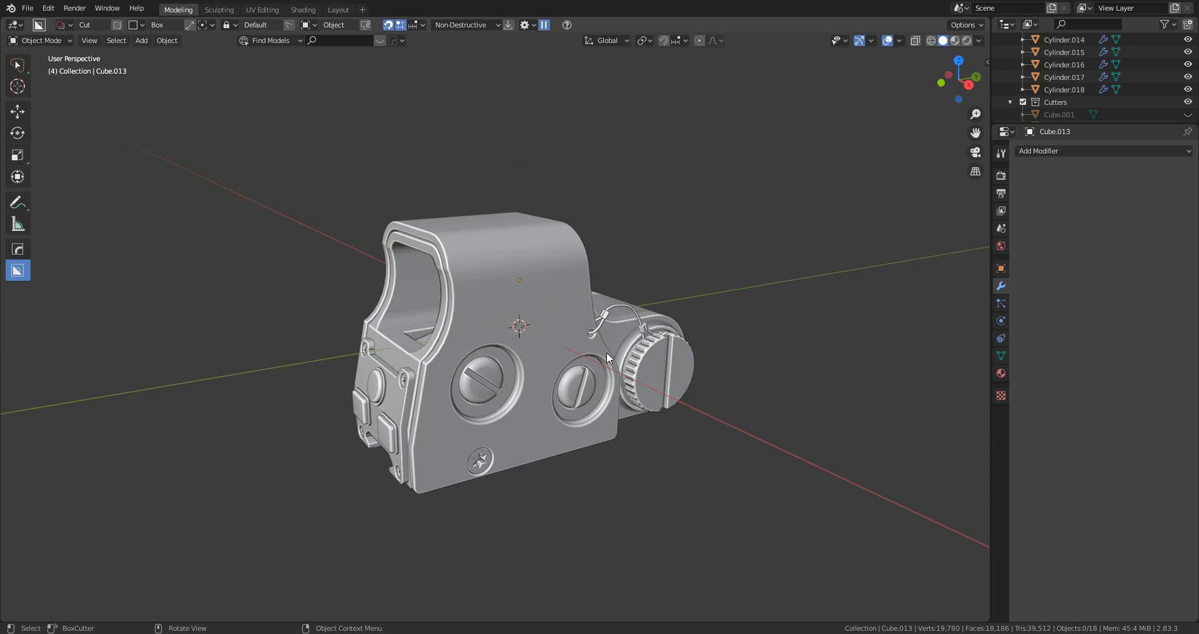
key(a)
scroll(598, 345, up, 3)
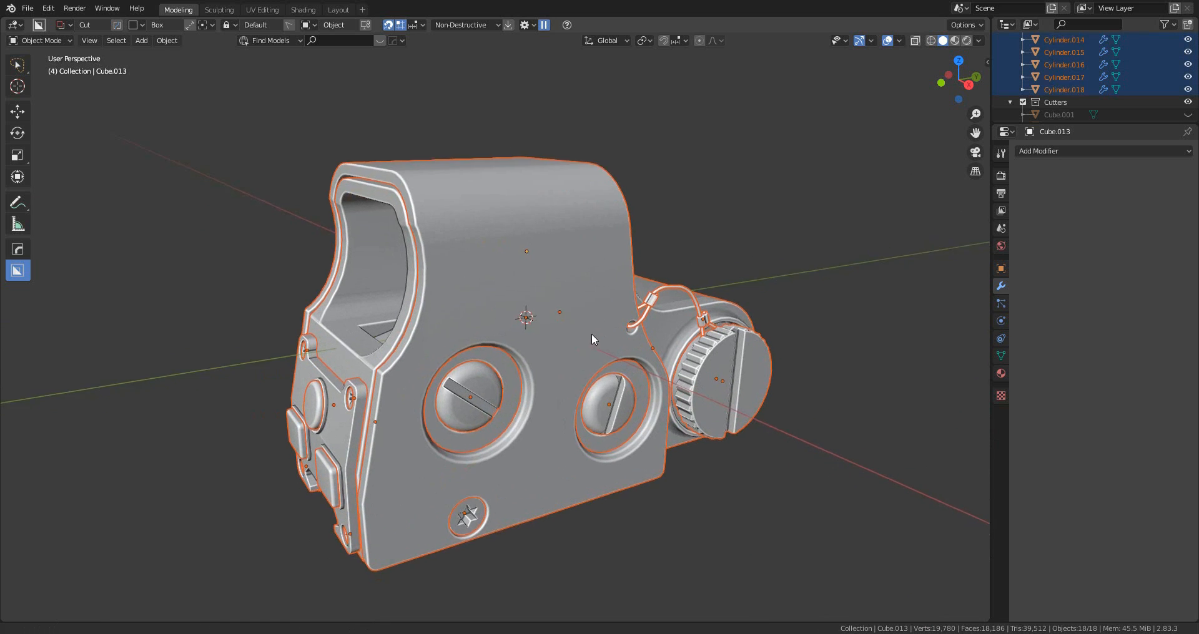
shift+middle_drag(590, 333, 599, 301)
key(q)
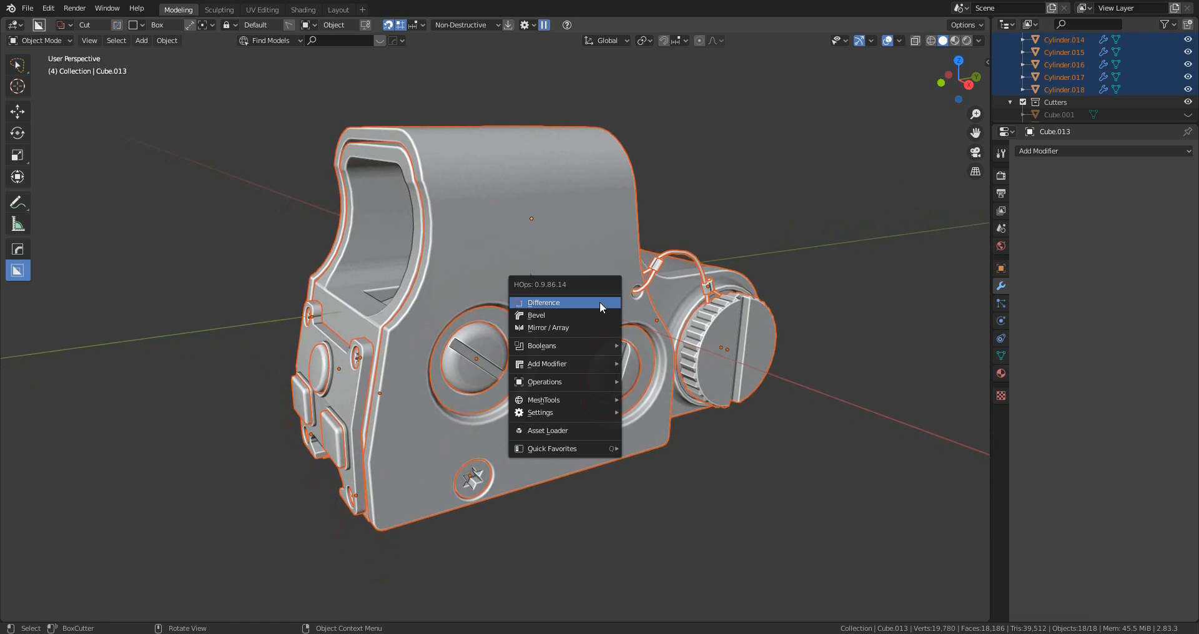
mouse_move(593, 384)
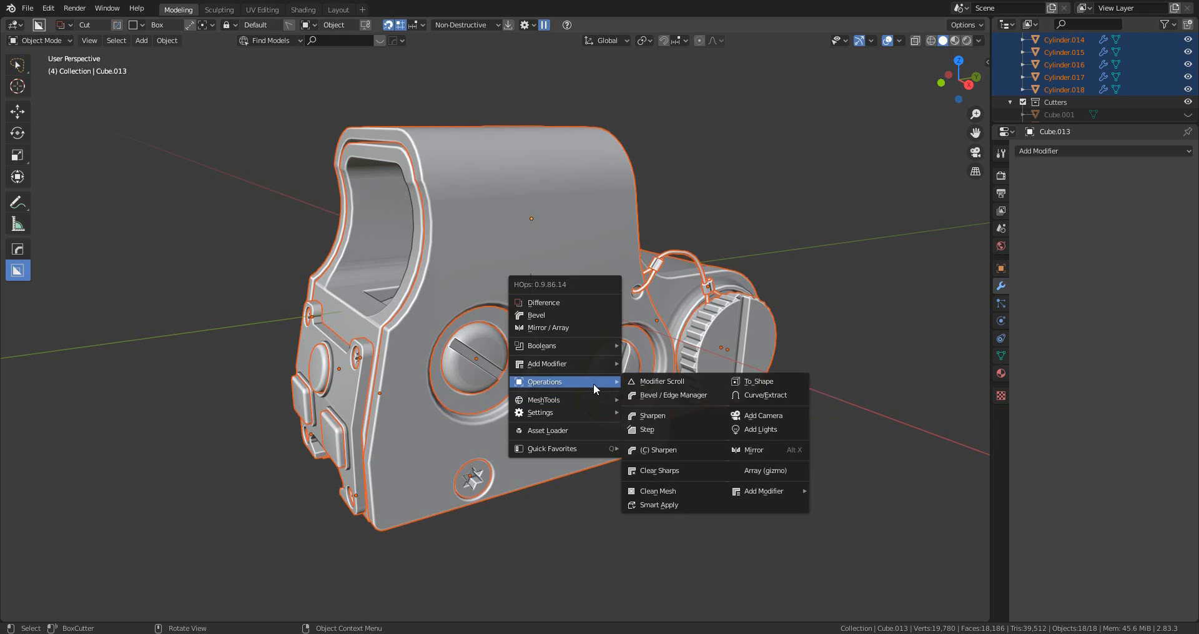
mouse_move(594, 405)
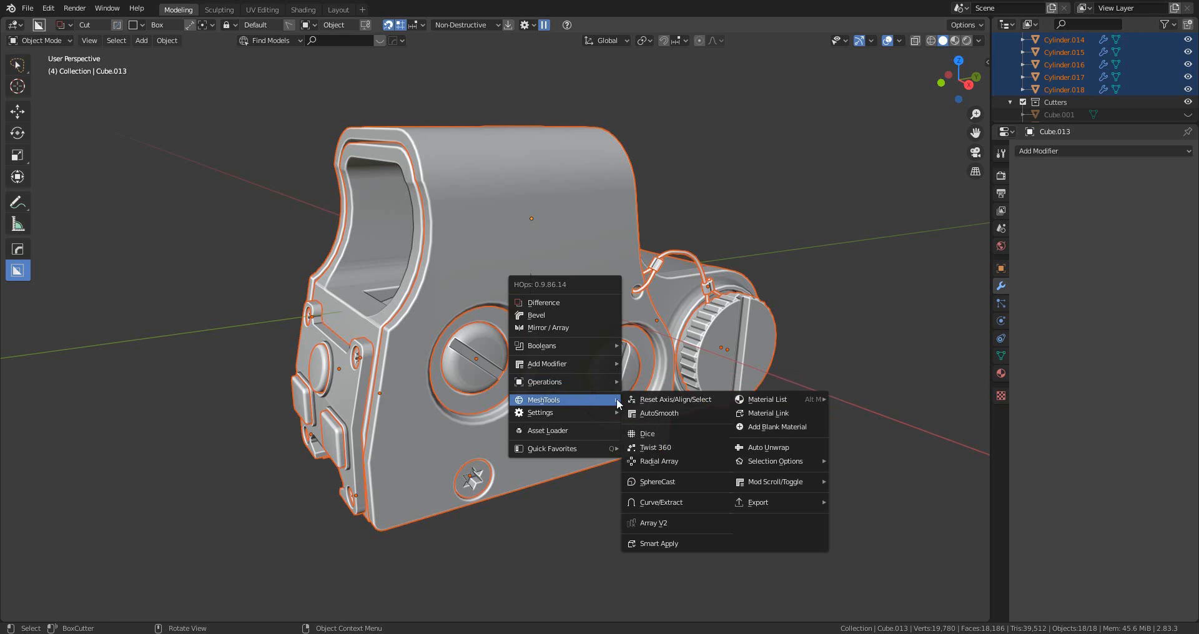
click(796, 430)
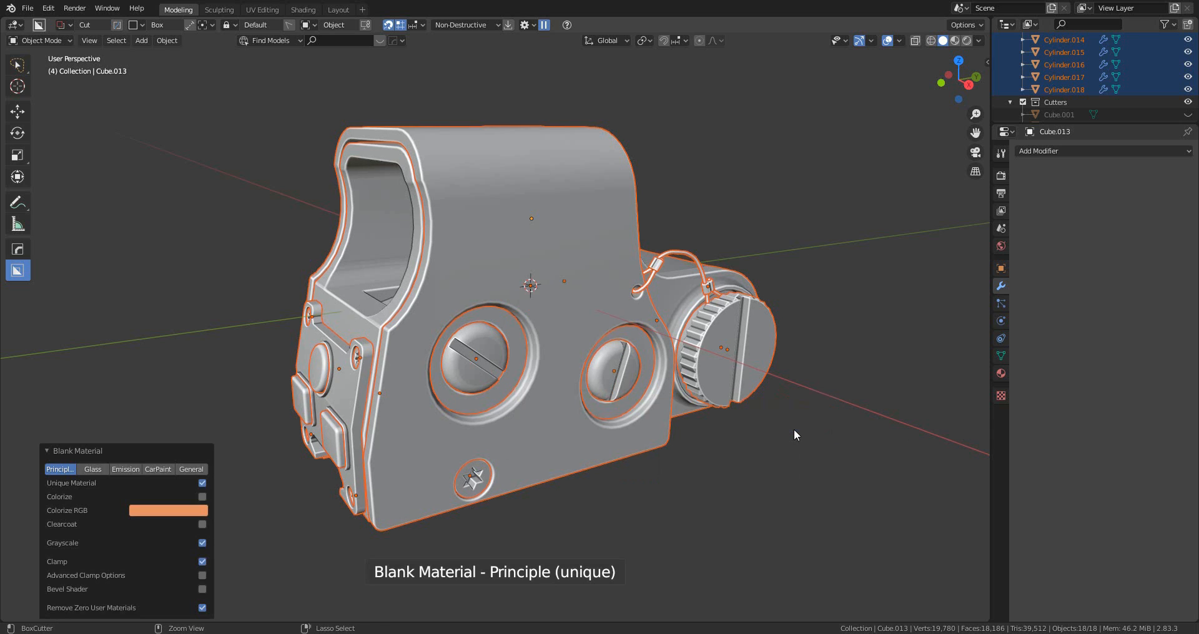
- Switch the viewport to Material Preview shading and select the sight's outer housing
click(956, 42)
middle_drag(582, 279, 290, 403)
scroll(375, 405, up, 5)
middle_drag(434, 406, 520, 389)
click(467, 394)
scroll(467, 395, down, 3)
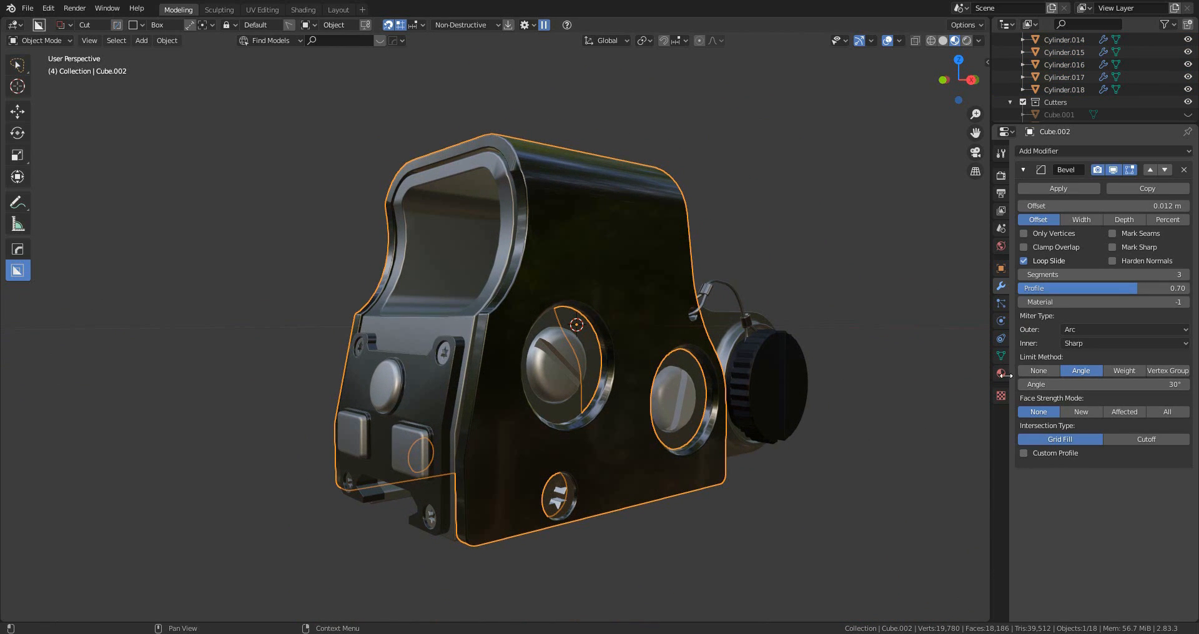
- Set the outer housing's material to Metallic 0 and Roughness 0.283, and darken its base color to a dark grey
click(1002, 374)
scroll(651, 306, up, 5)
middle_drag(651, 306, 627, 290)
scroll(653, 305, down, 2)
shift+middle_drag(627, 290, 596, 248)
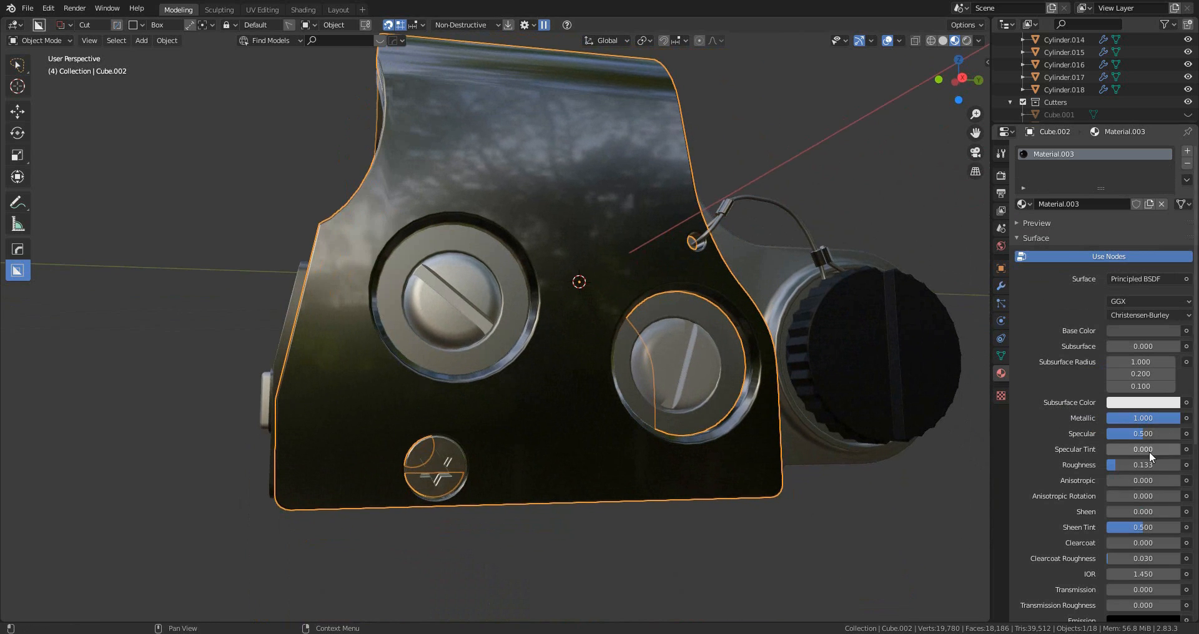
drag(1165, 420, 1102, 420)
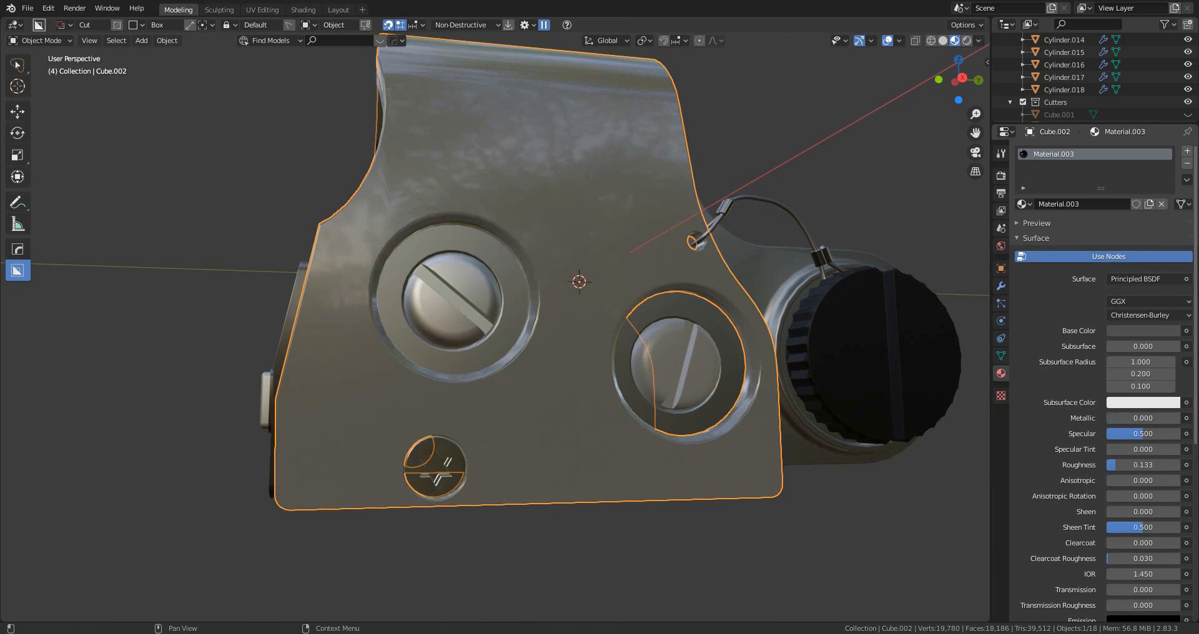
click(1147, 403)
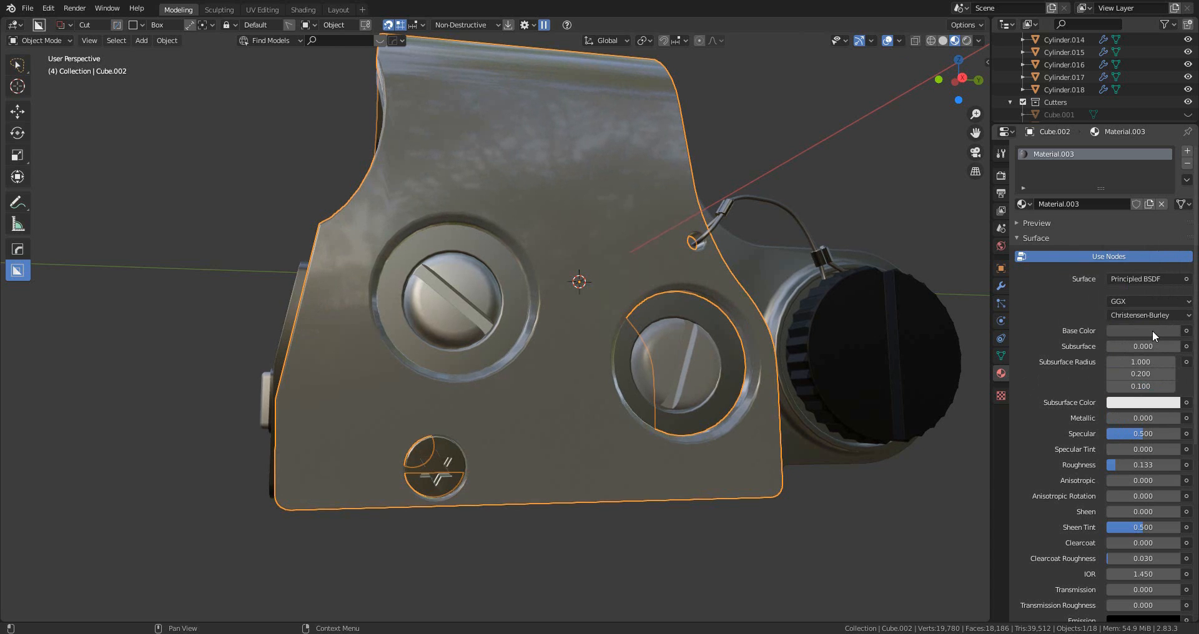
click(1153, 331)
drag(1170, 201, 1174, 225)
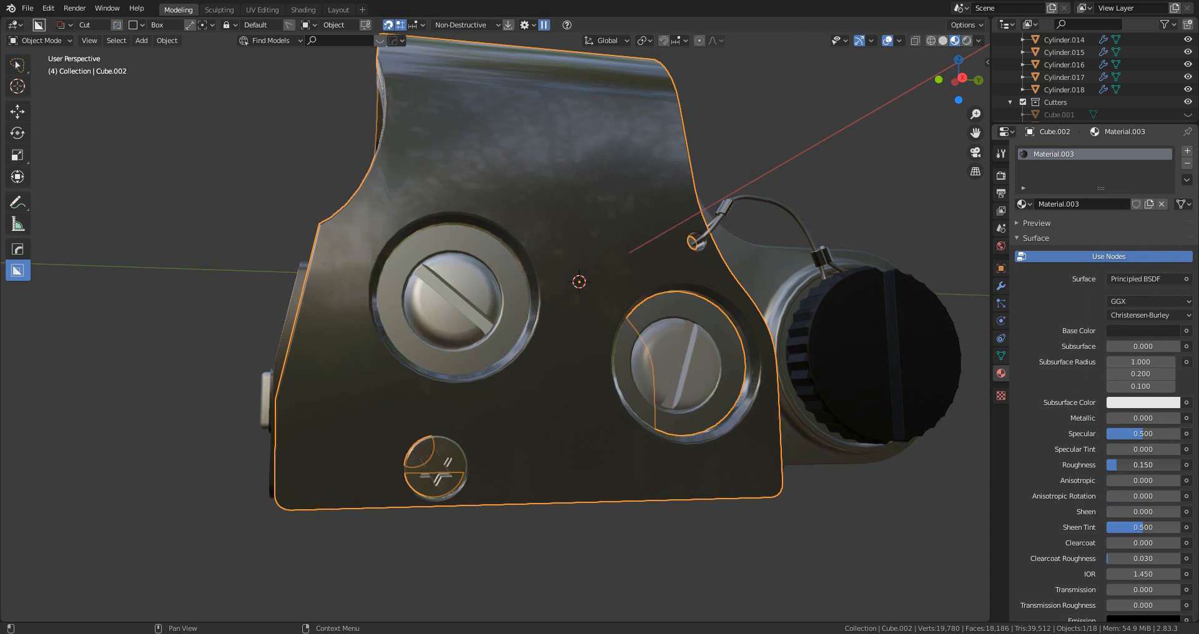
drag(1143, 465, 1153, 465)
scroll(546, 253, down, 3)
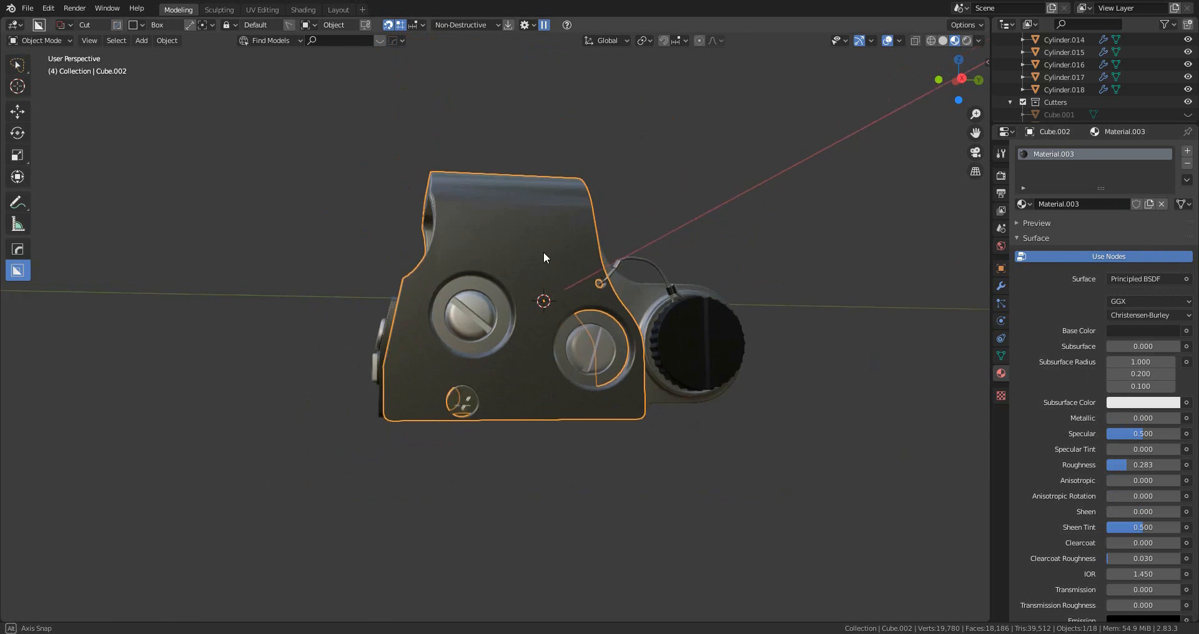
- Give the inner body's material a black base color, Metallic 0 and Roughness 0.491
middle_drag(543, 252, 456, 291)
click(553, 348)
scroll(625, 375, up, 3)
middle_drag(752, 423, 874, 393)
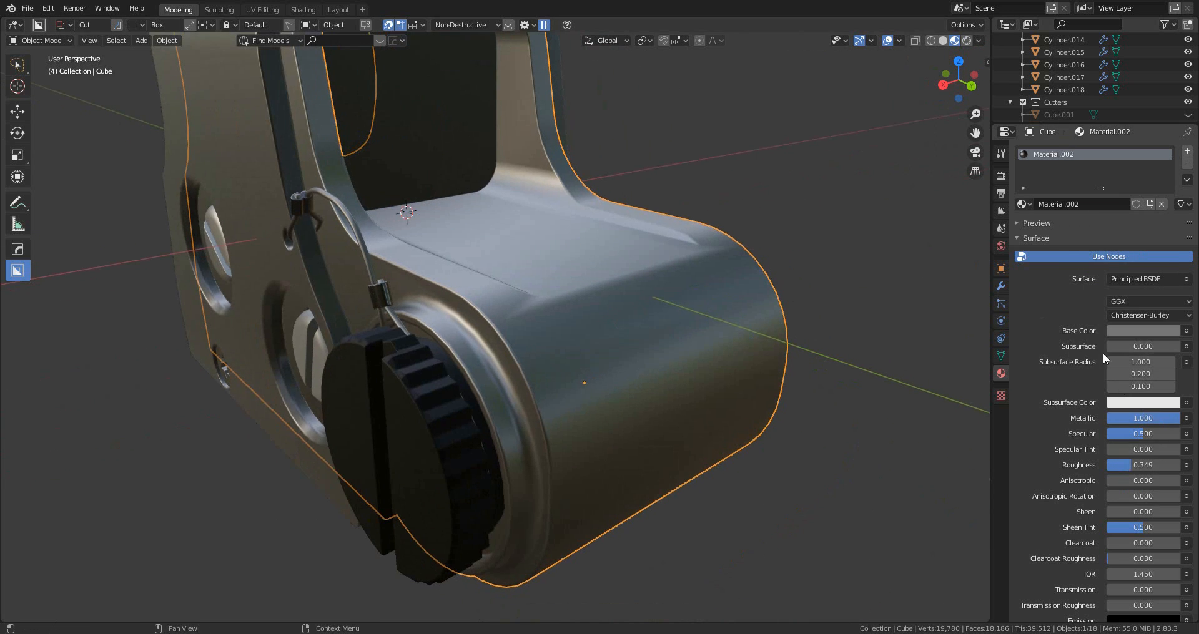
click(1150, 331)
drag(1152, 419, 1109, 418)
click(1149, 332)
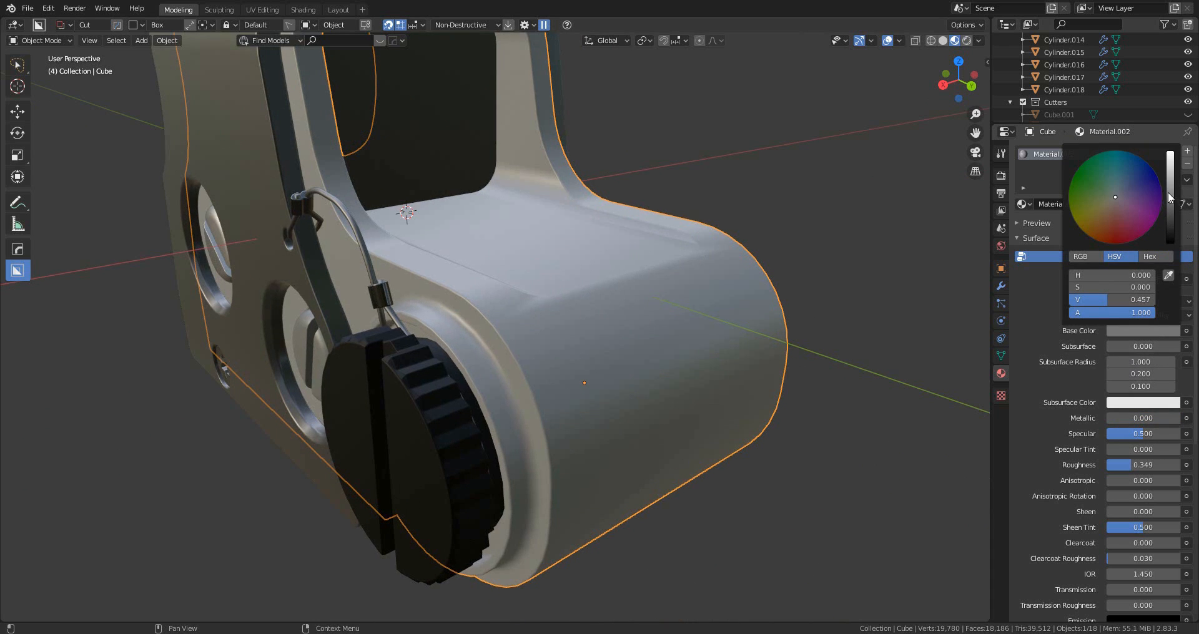
drag(1170, 203, 1170, 242)
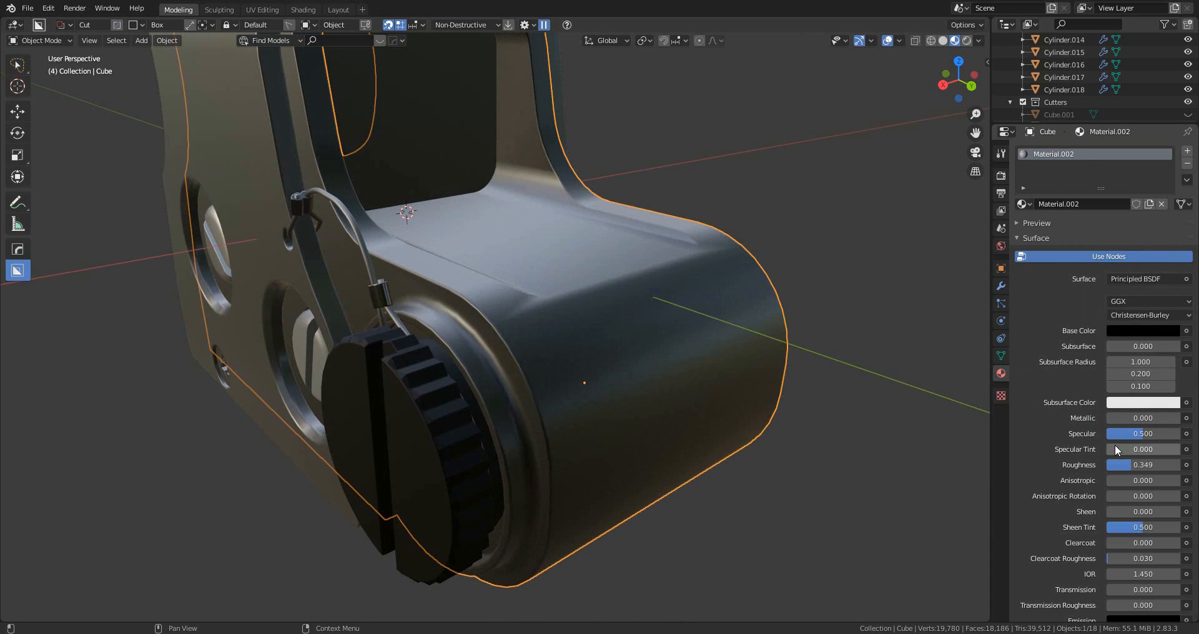
drag(1143, 465, 1161, 465)
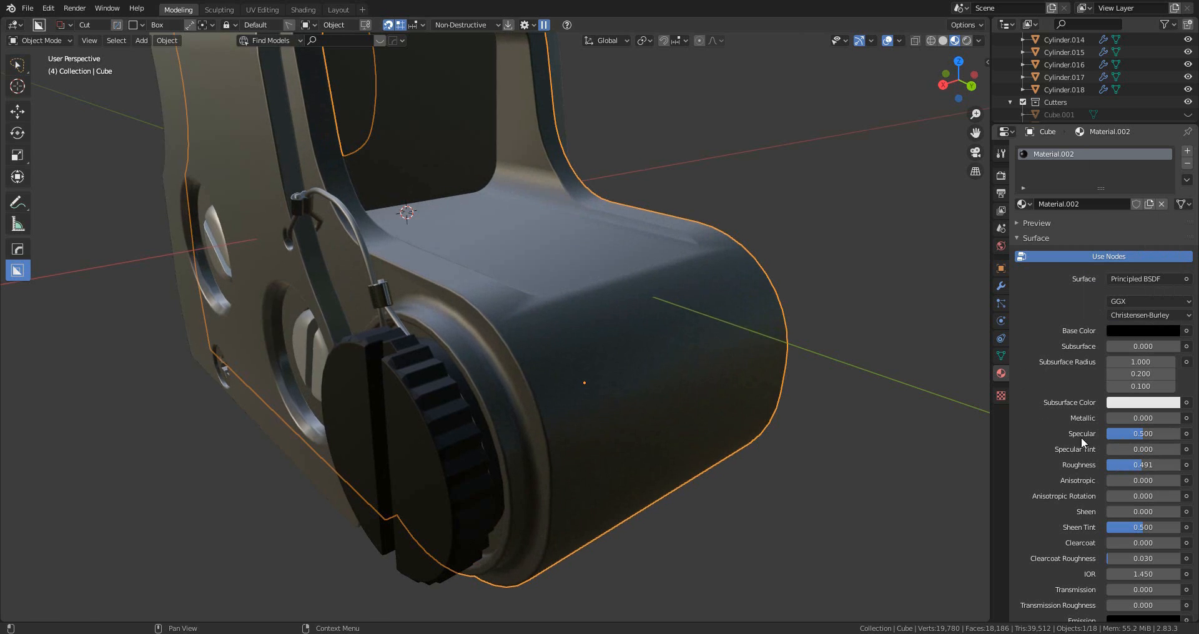
- Join the two large slotted screws on the housing's side and remove their extra Material.011 slot
scroll(544, 279, down, 5)
middle_drag(542, 278, 695, 278)
scroll(641, 269, up, 3)
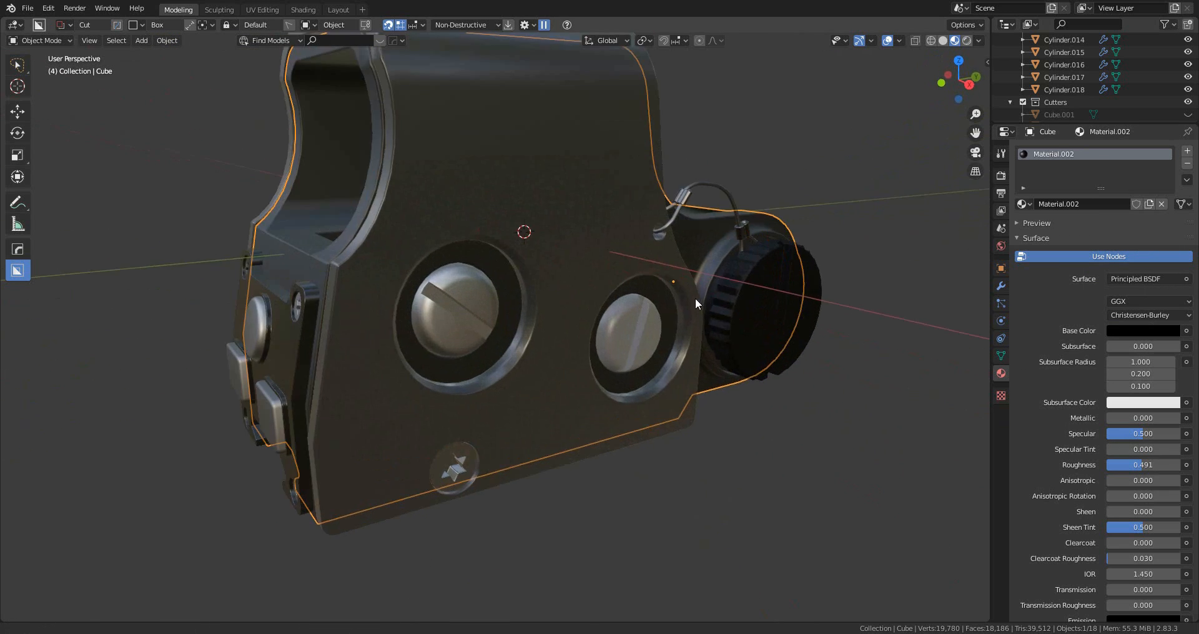
shift+middle_drag(761, 301, 650, 331)
middle_drag(649, 331, 680, 320)
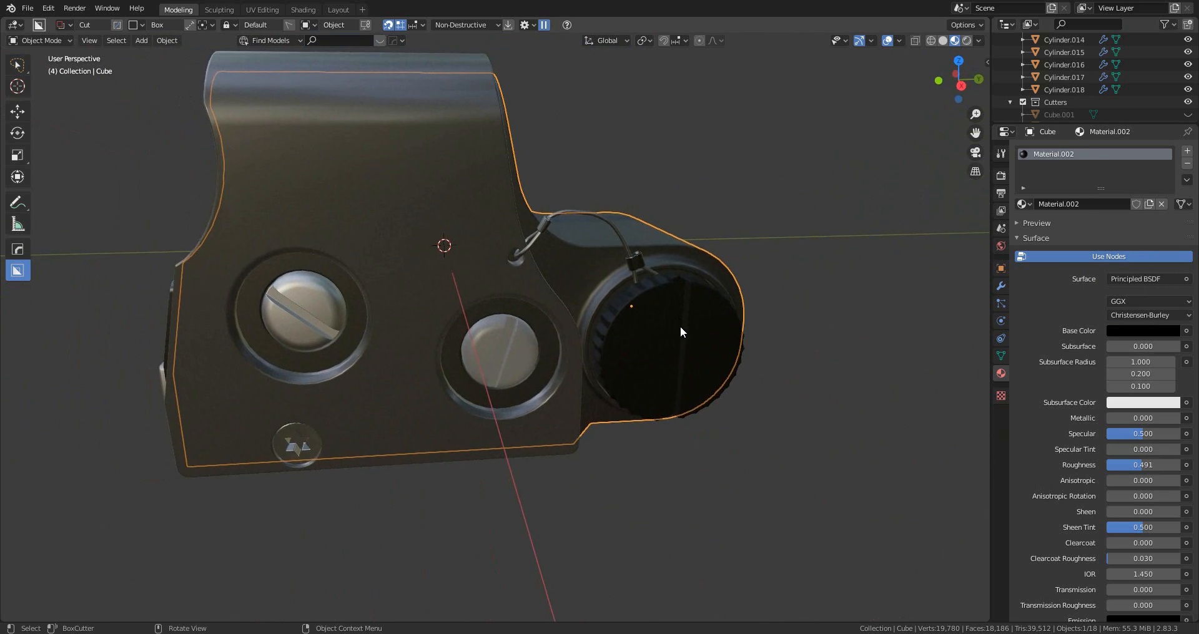
click(508, 353)
shift+click(321, 310)
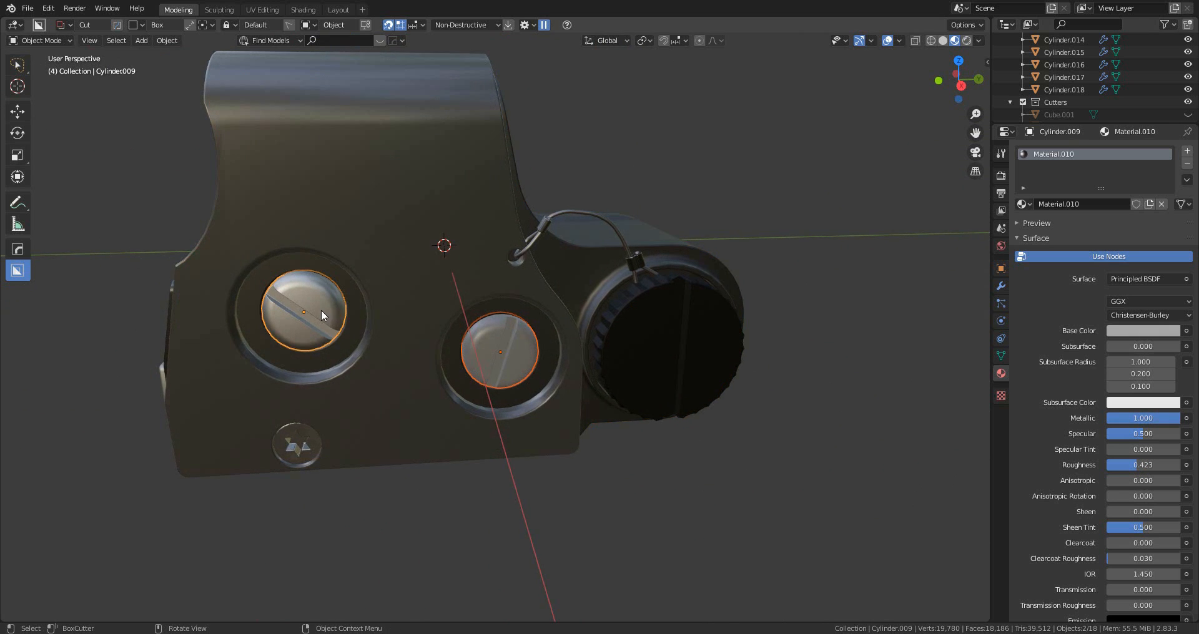
scroll(321, 310, up, 3)
shift+middle_drag(598, 350, 660, 346)
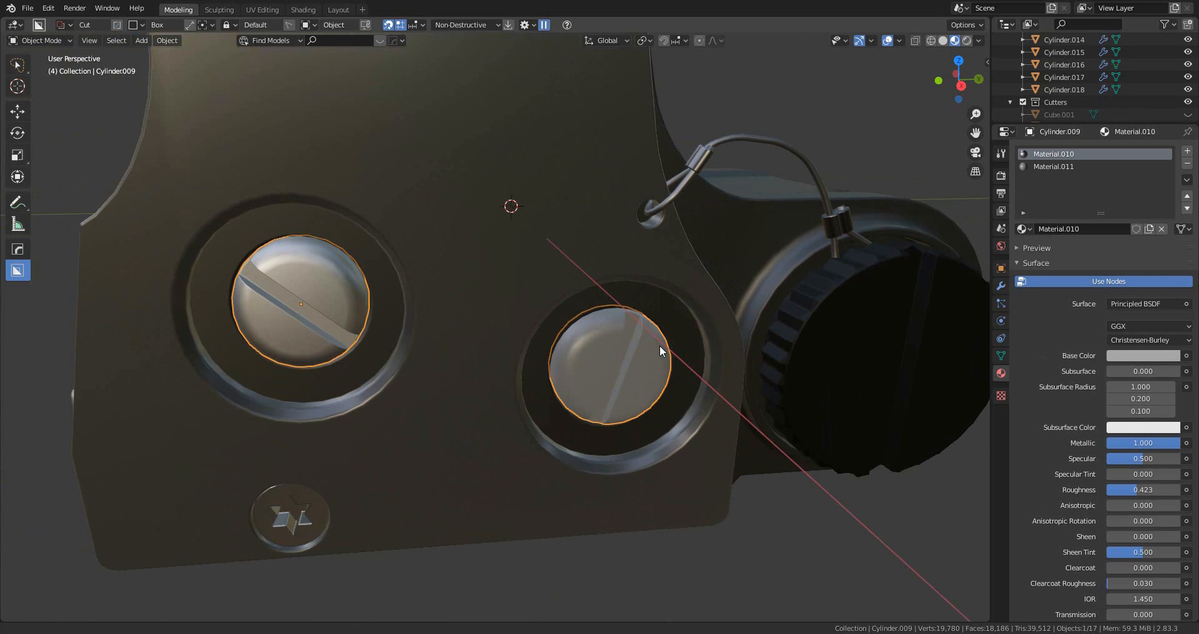
click(1077, 167)
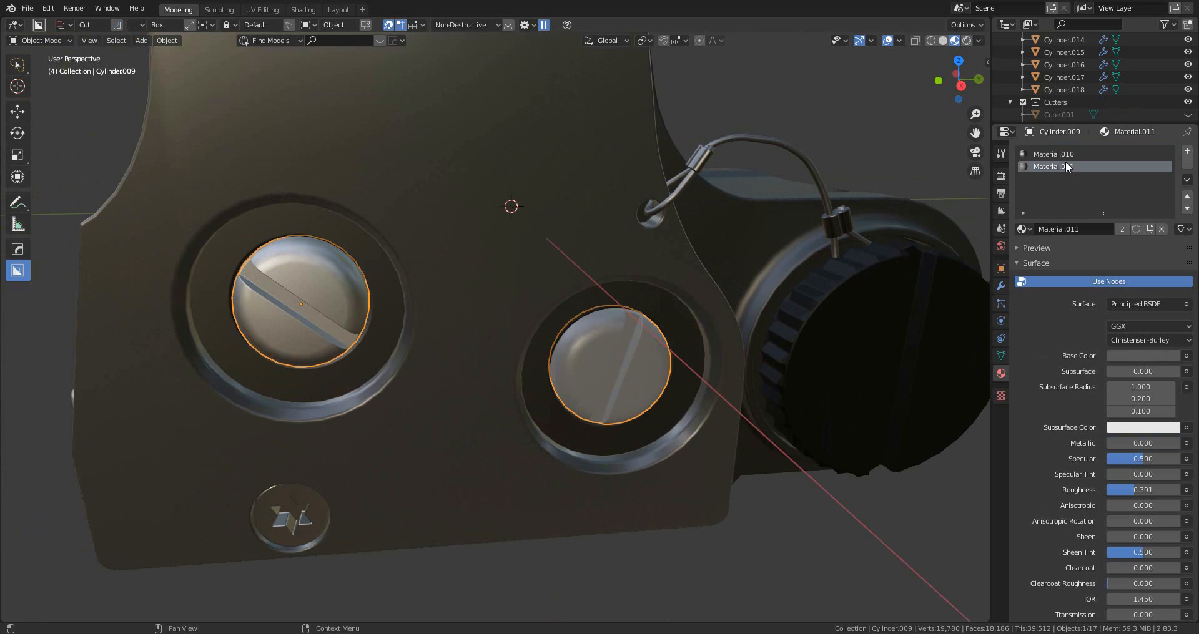
click(1187, 164)
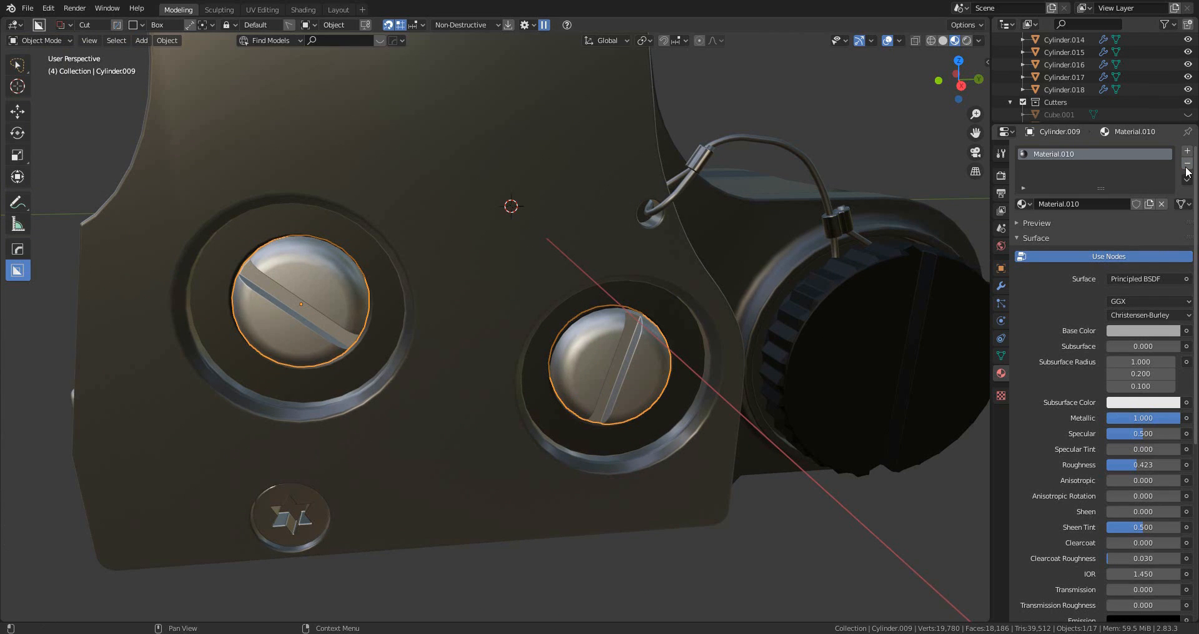
- Darken the joined slotted screws' base color to near black and deselect them
click(1139, 331)
drag(1175, 181, 1171, 247)
scroll(784, 110, down, 5)
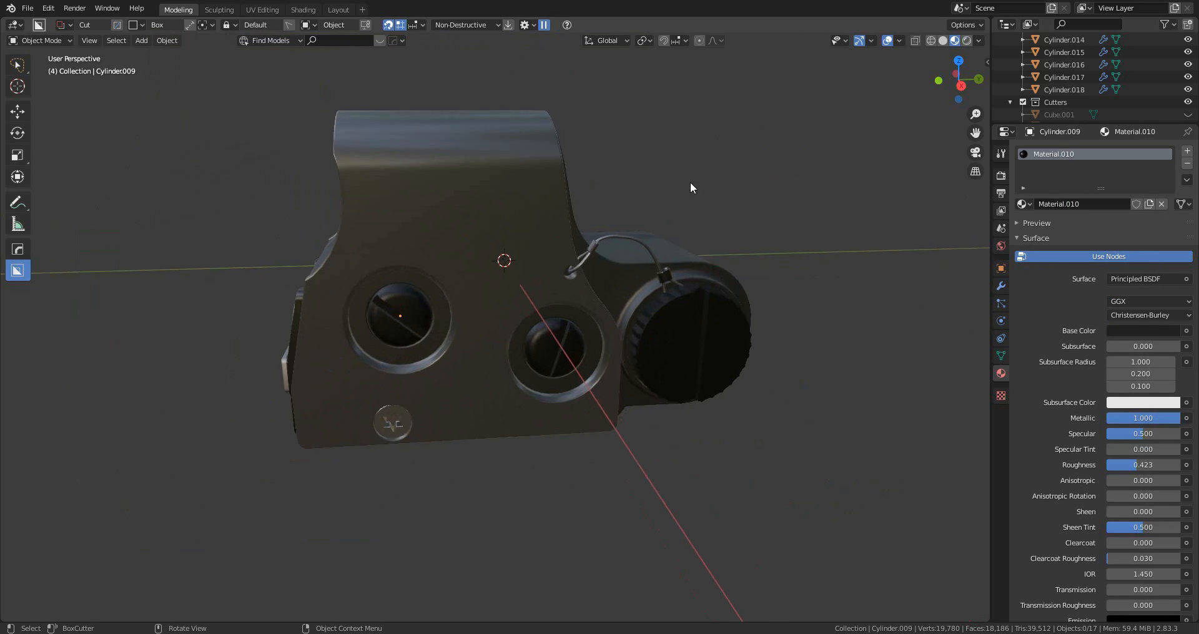
middle_drag(691, 184, 604, 306)
click(556, 304)
shift+click(368, 312)
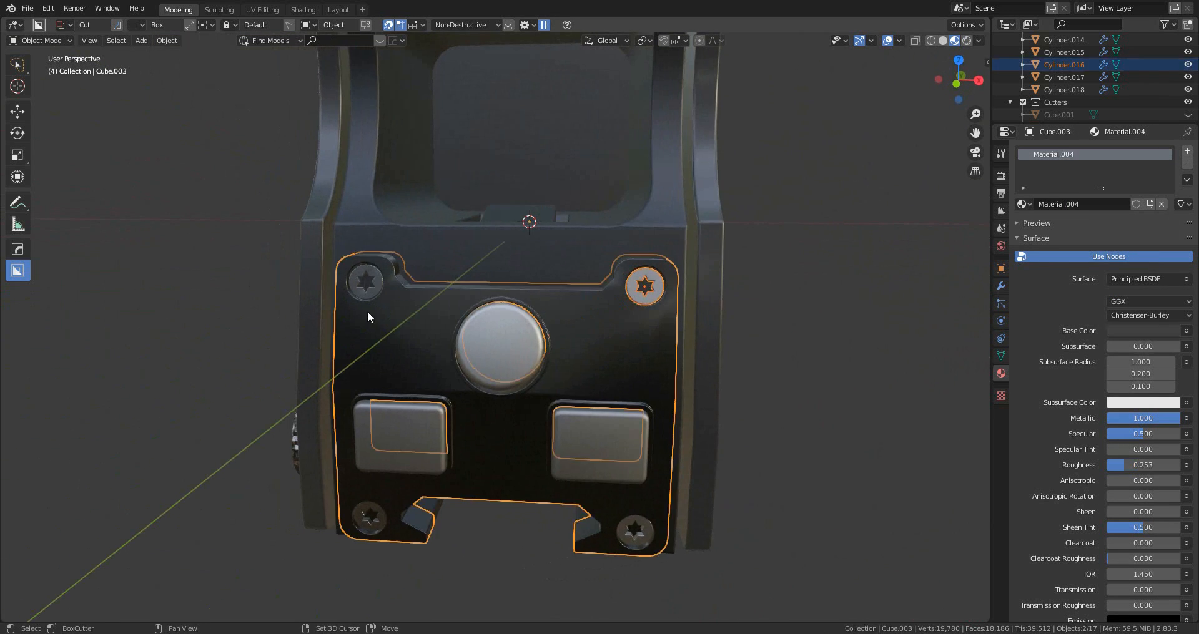
click(372, 286)
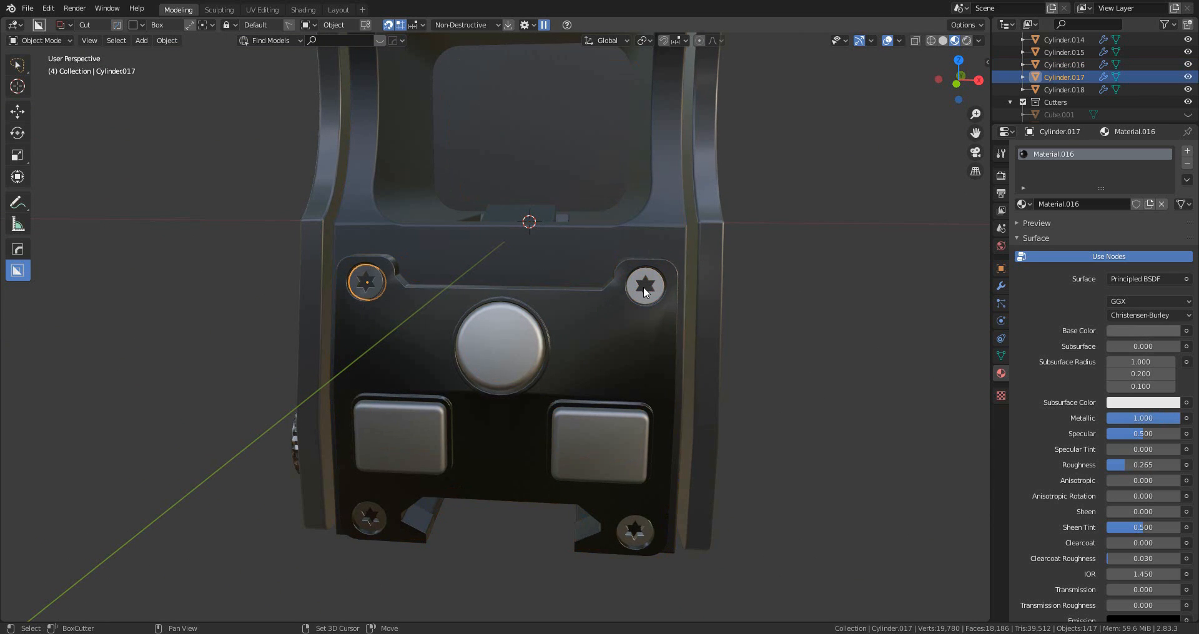
shift+click(650, 309)
middle_drag(654, 328, 656, 262)
- Select the four star-socket screws on the button plate and join them into one object
click(653, 260)
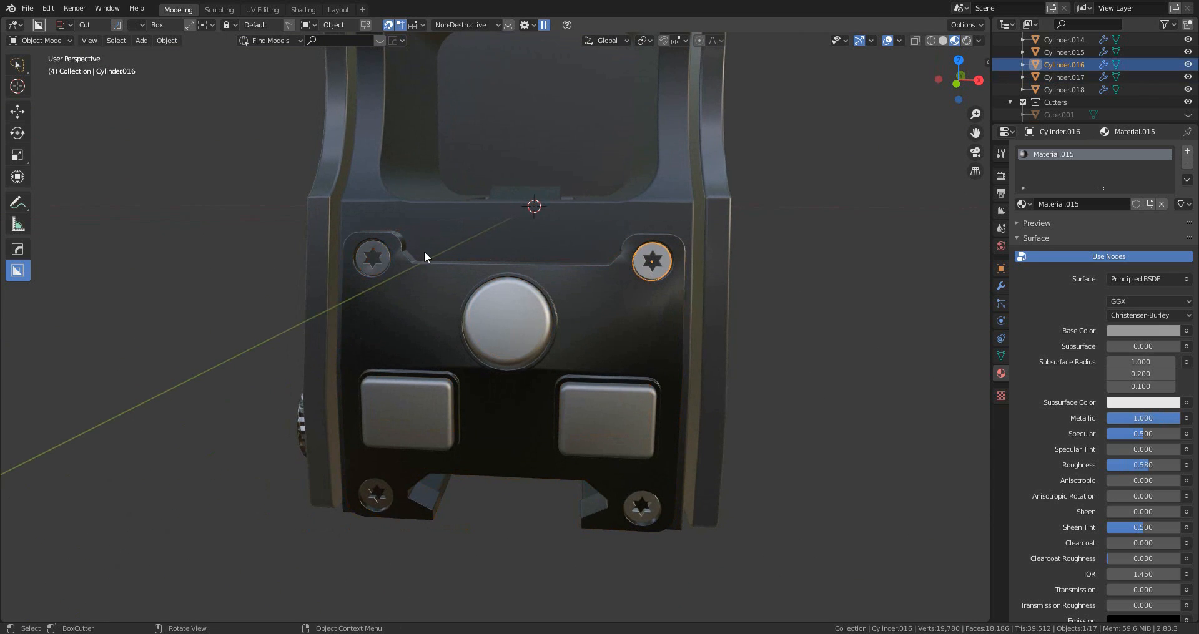
shift+click(382, 257)
shift+click(367, 496)
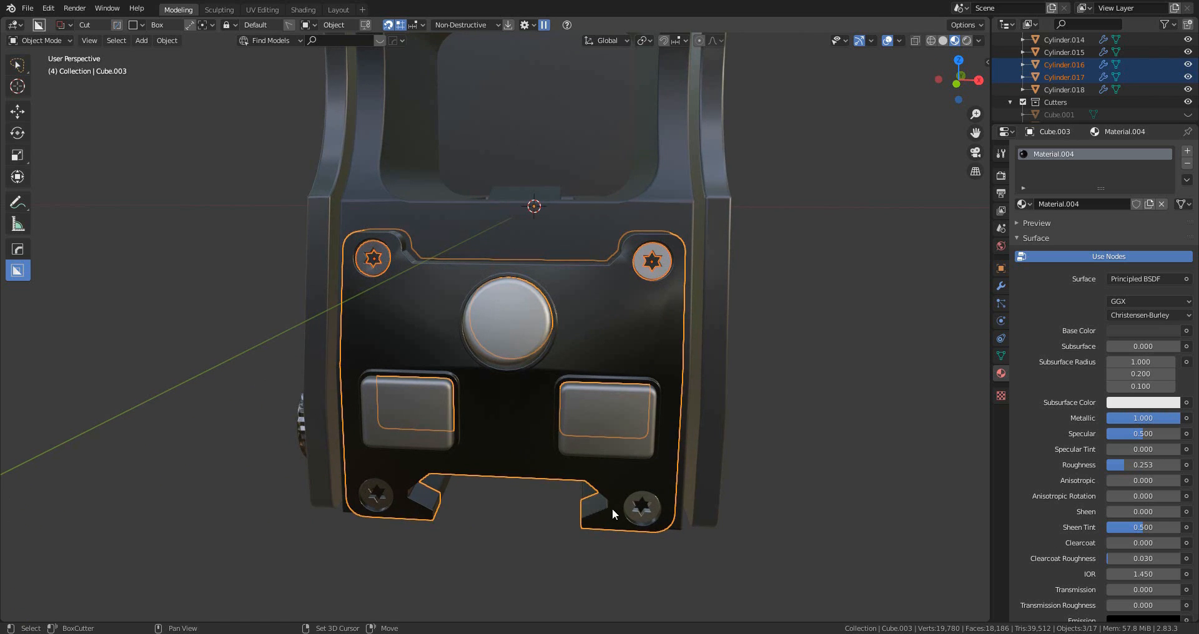
scroll(440, 493, up, 2)
key(ctrl+z)
middle_drag(523, 456, 528, 431)
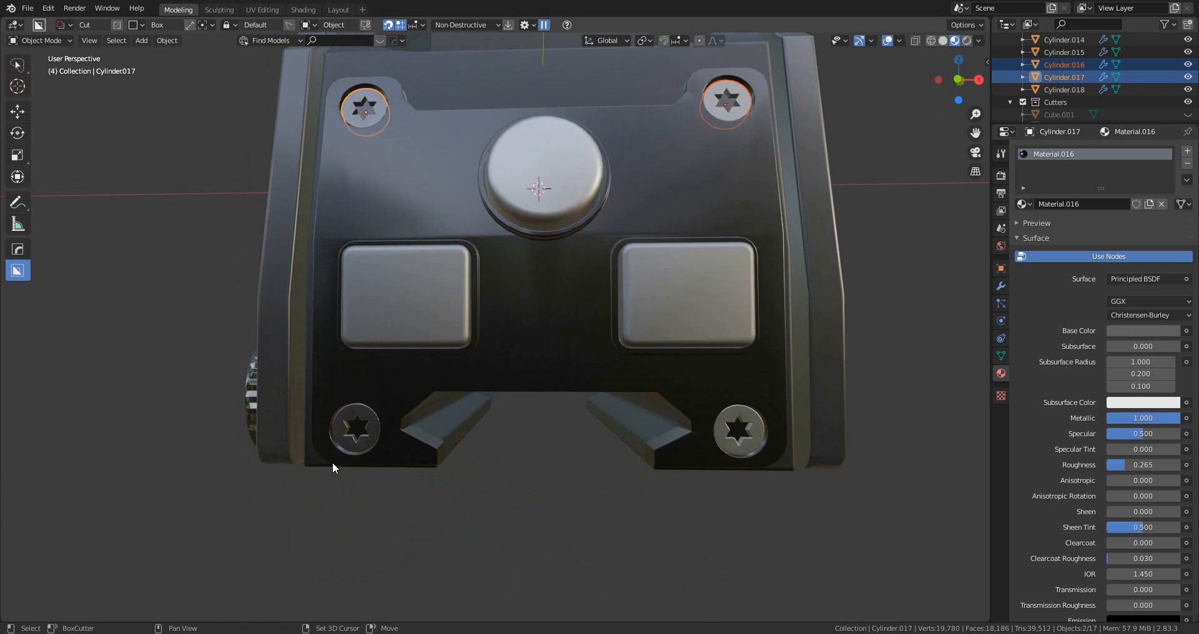
shift+click(352, 455)
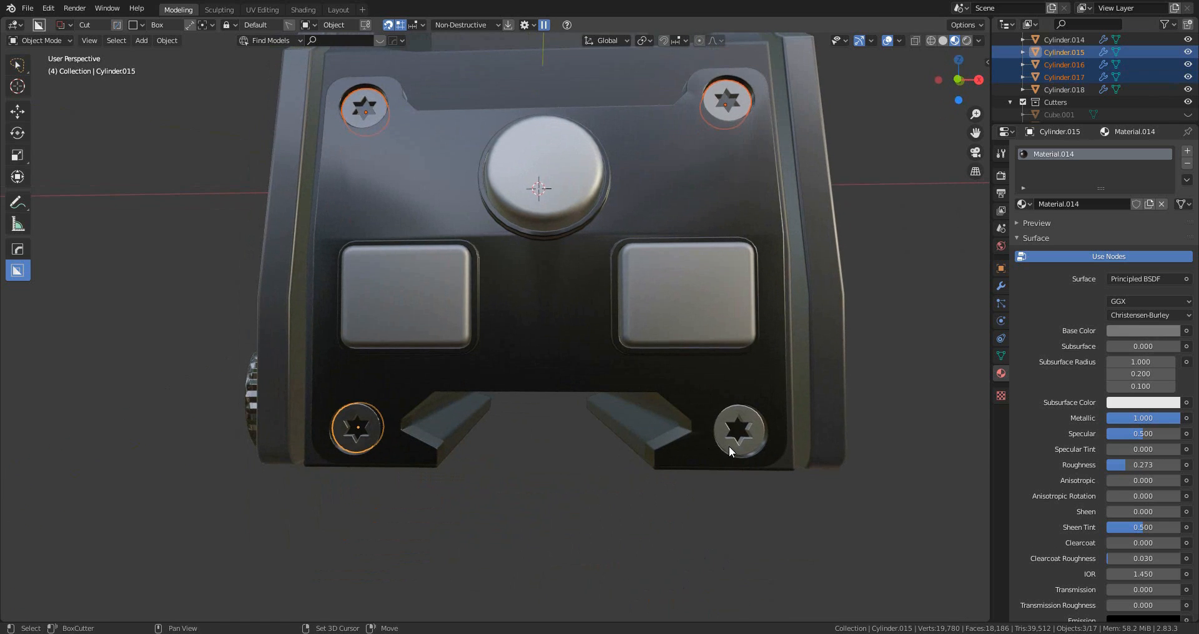
shift+click(729, 446)
key(ctrl+j)
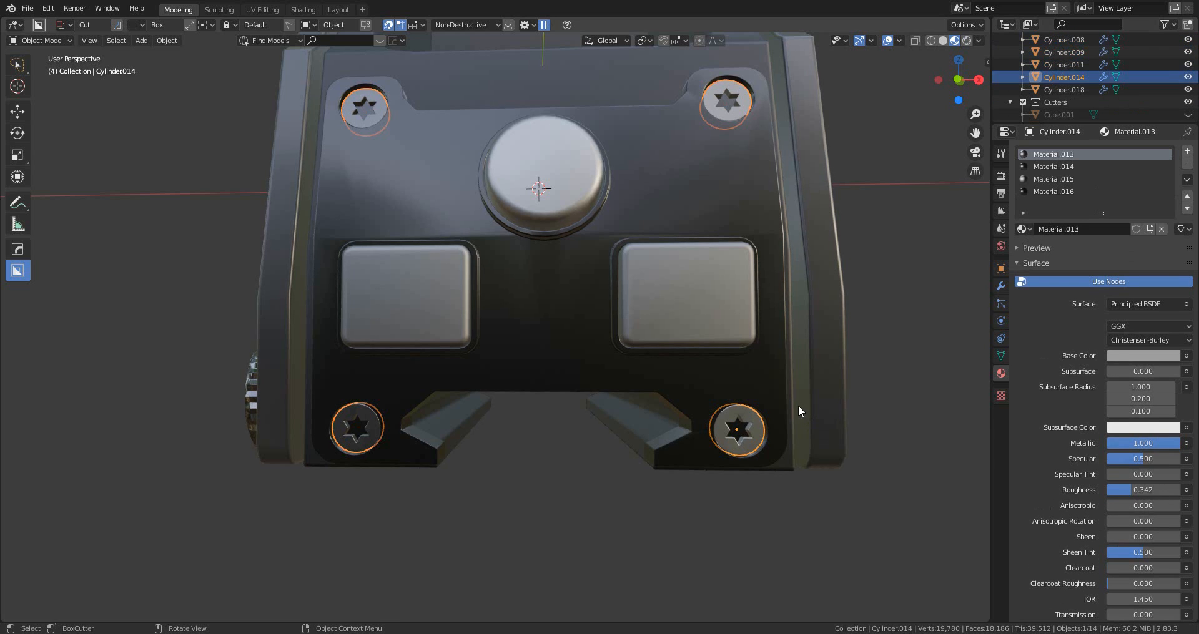
- Remove the joined star screws' extra material slots, keeping only Material.016, and set its base color value to 0.120
scroll(798, 408, down, 3)
middle_drag(788, 369, 749, 379)
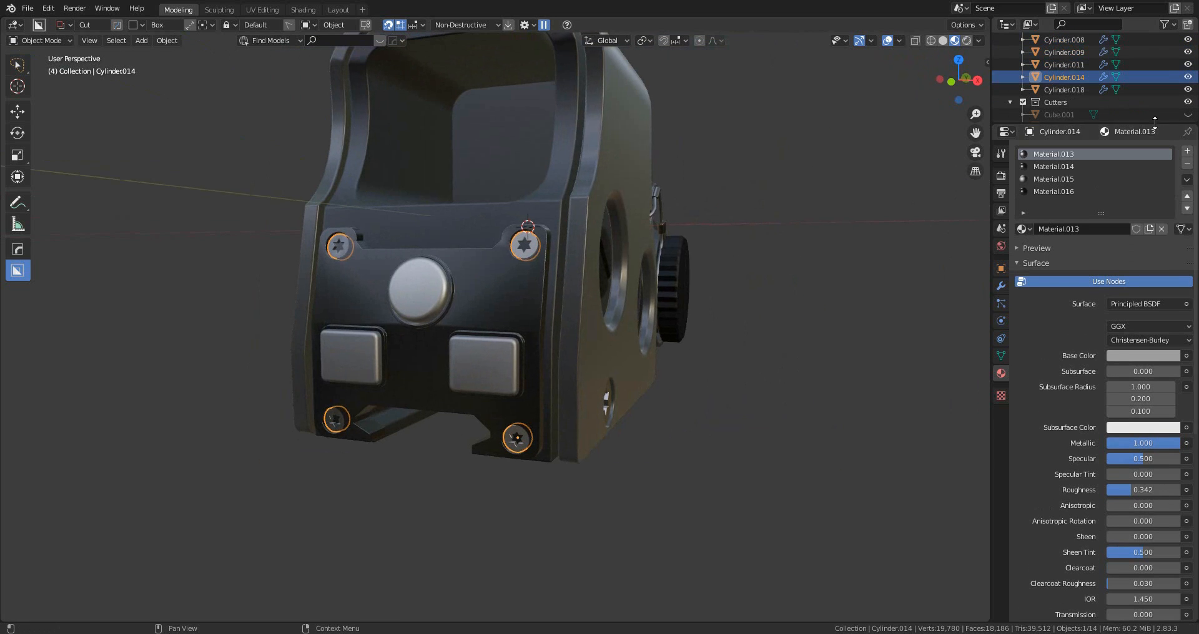
click(1187, 164)
click(1187, 164)
scroll(463, 383, up, 5)
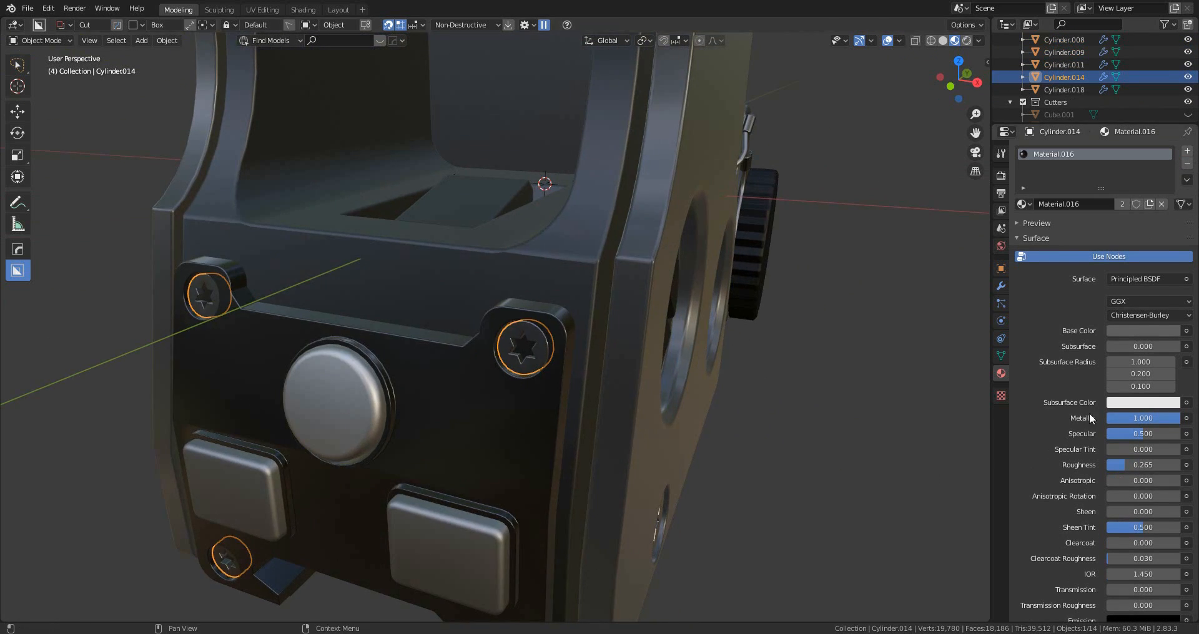
click(1154, 331)
drag(1171, 211, 1172, 244)
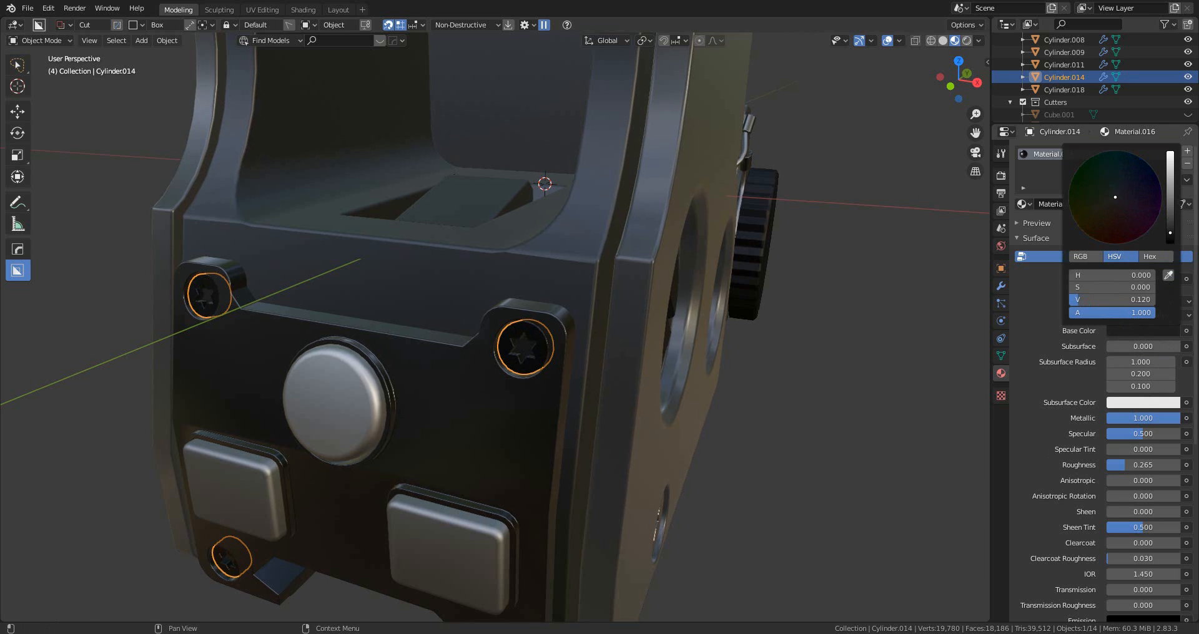
- Change the outer housing's base color to a tan with hue 0.143, saturation 0.256 and value 0.380
middle_drag(678, 367, 833, 373)
click(477, 384)
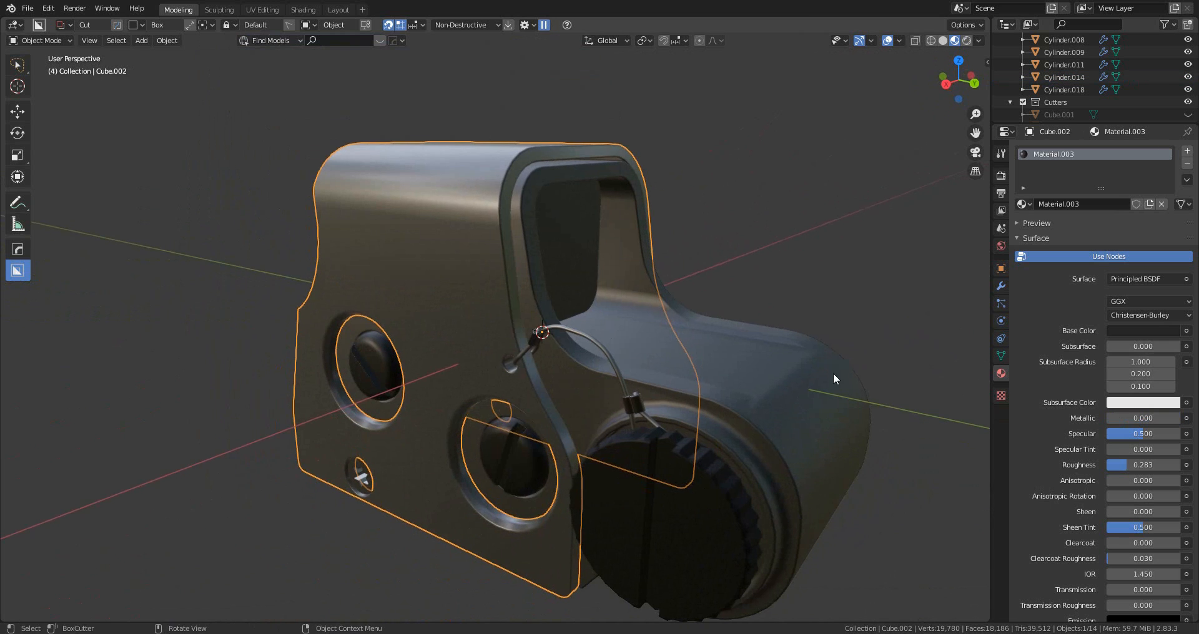
click(1144, 331)
drag(1124, 202, 1106, 203)
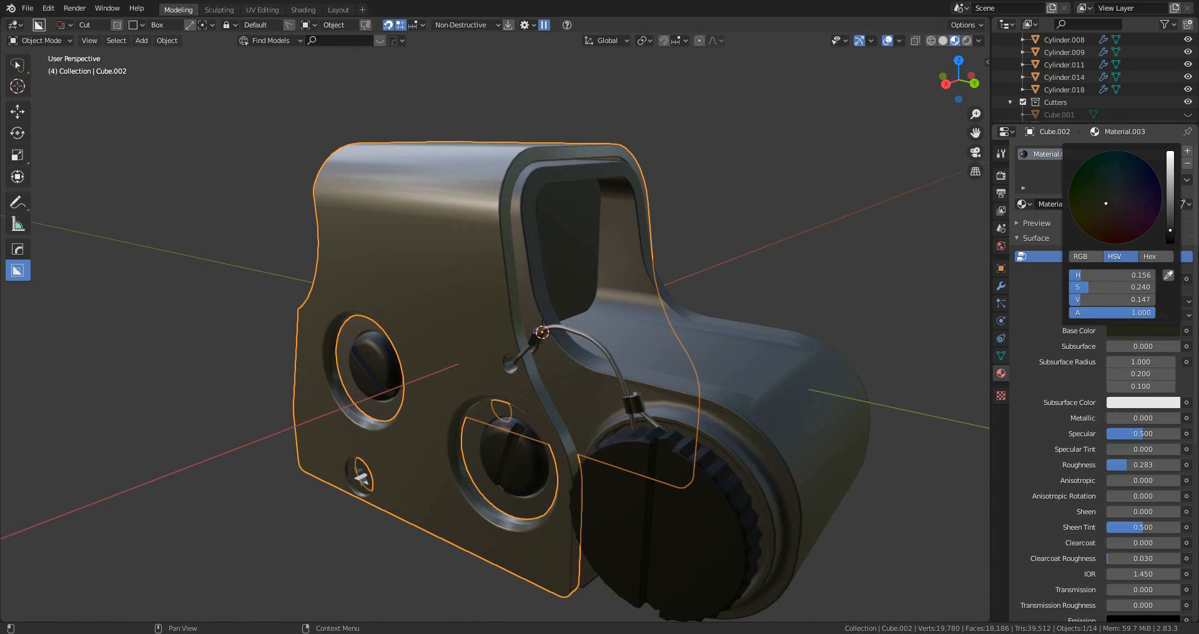
mouse_move(1170, 222)
mouse_down()
mouse_move(1170, 187)
mouse_move(1170, 211)
mouse_up()
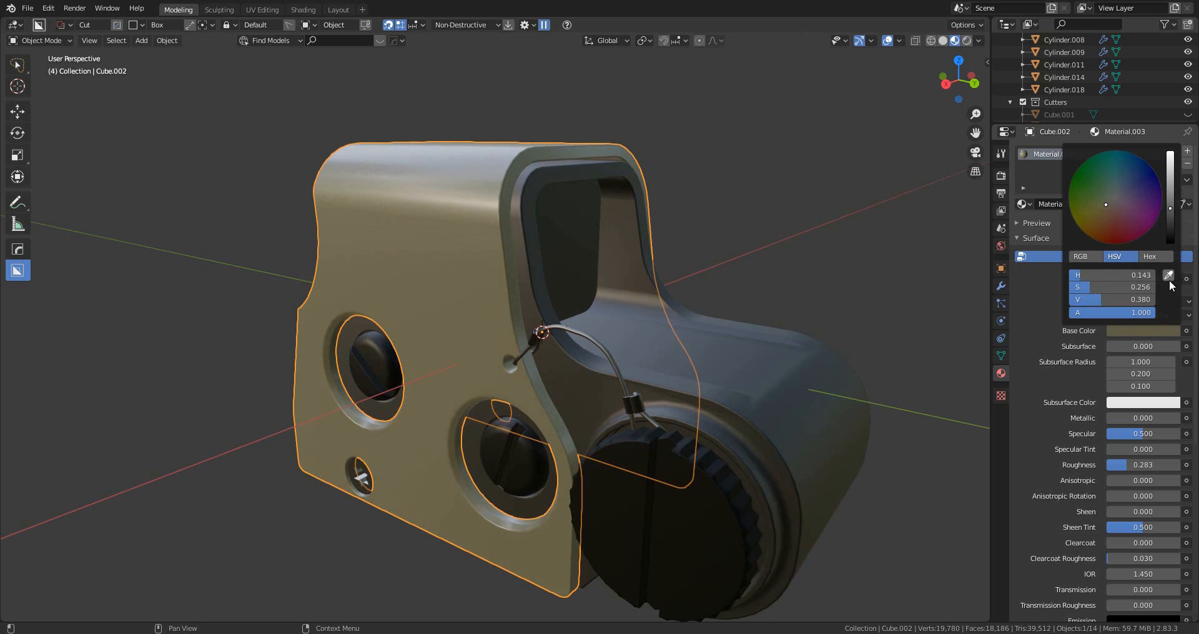
scroll(479, 321, down, 5)
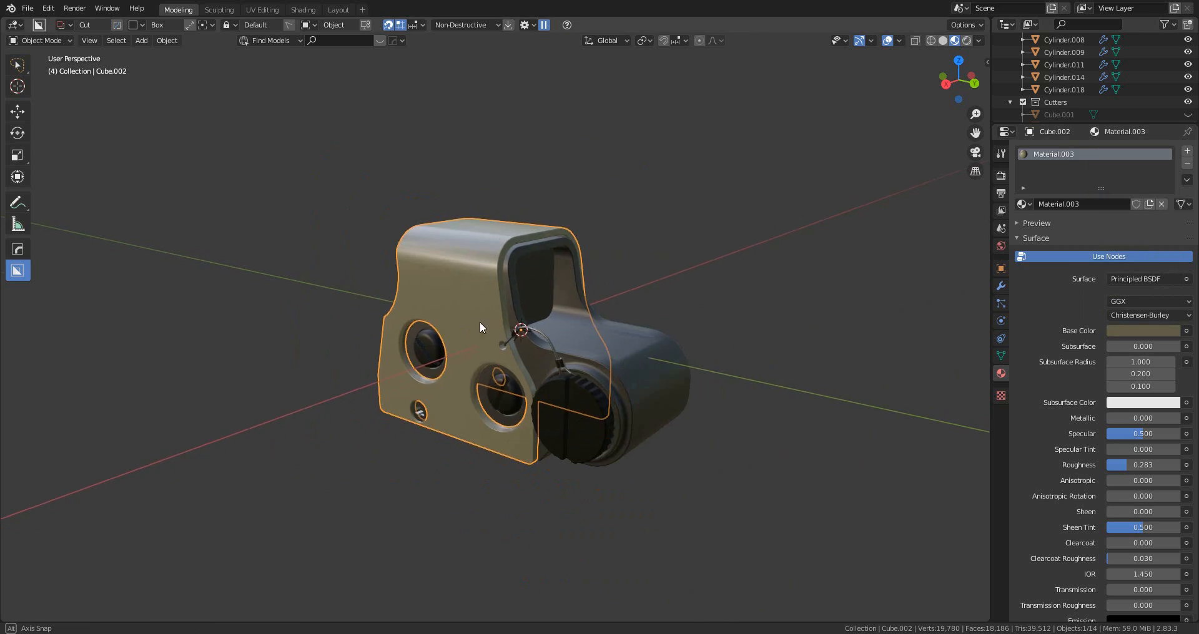
middle_drag(480, 321, 566, 341)
scroll(566, 340, up, 3)
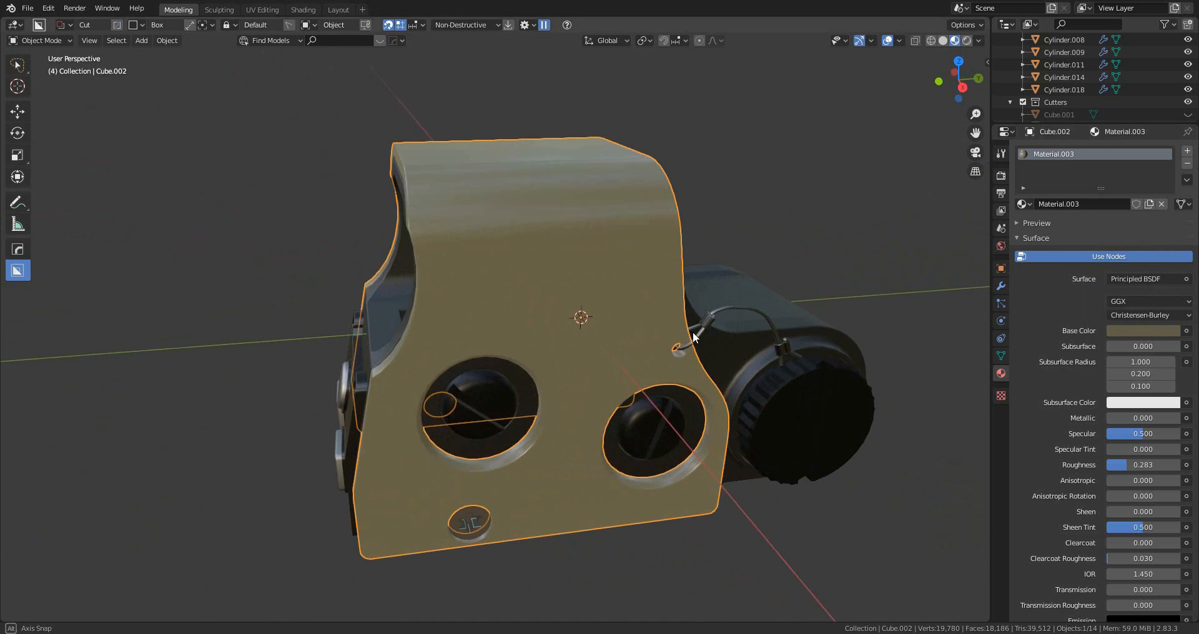
- Change the inner body's base color to a dark olive grey with hue 0.199, saturation 0.127 and value 0.167
middle_drag(741, 347, 672, 346)
click(672, 347)
key(KP_Decimal)
click(1137, 331)
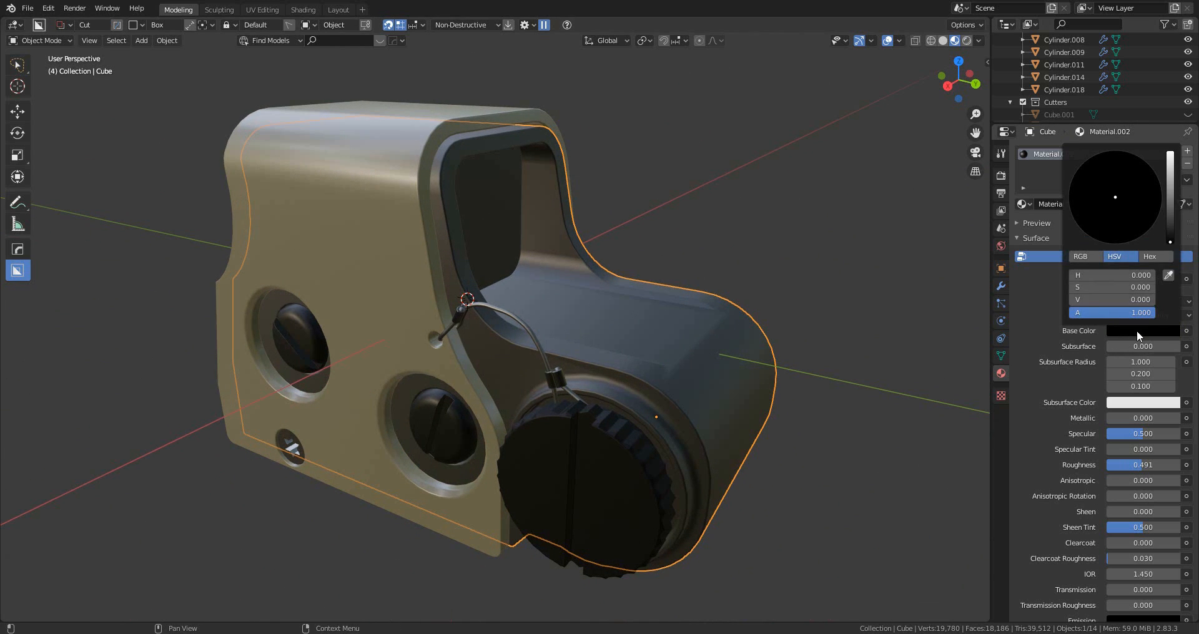
drag(1171, 232, 1170, 220)
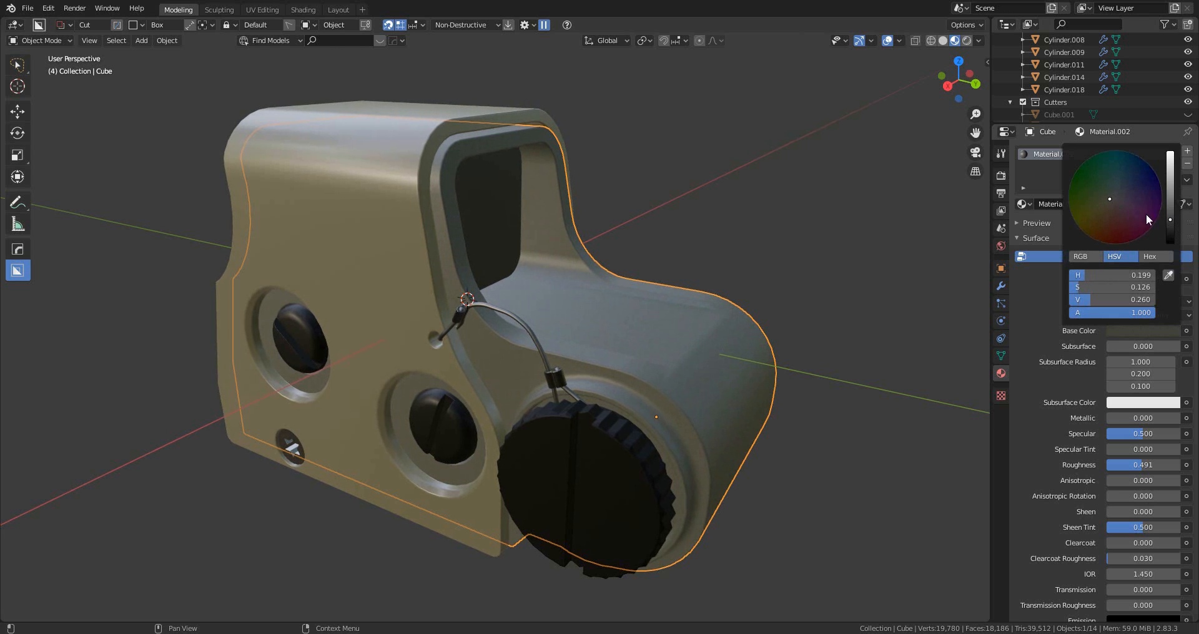
drag(1170, 222, 1170, 225)
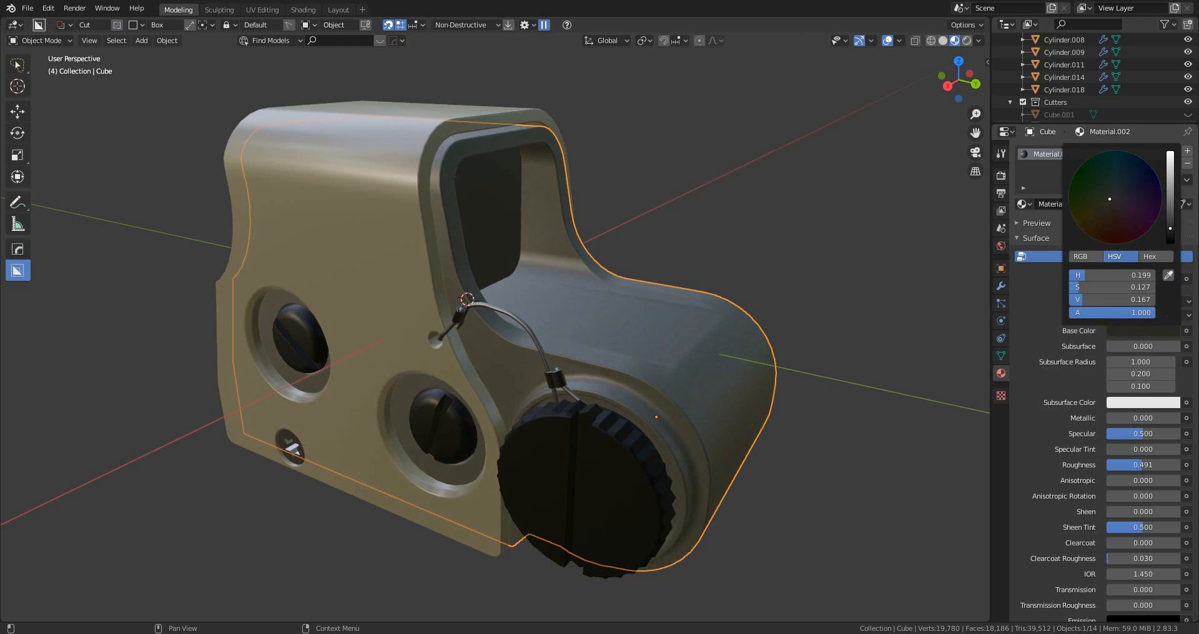
- Select the round button and both rectangular buttons on the rear plate and join them into one object
scroll(666, 357, down, 3)
middle_drag(666, 357, 683, 389)
scroll(508, 386, up, 5)
click(507, 385)
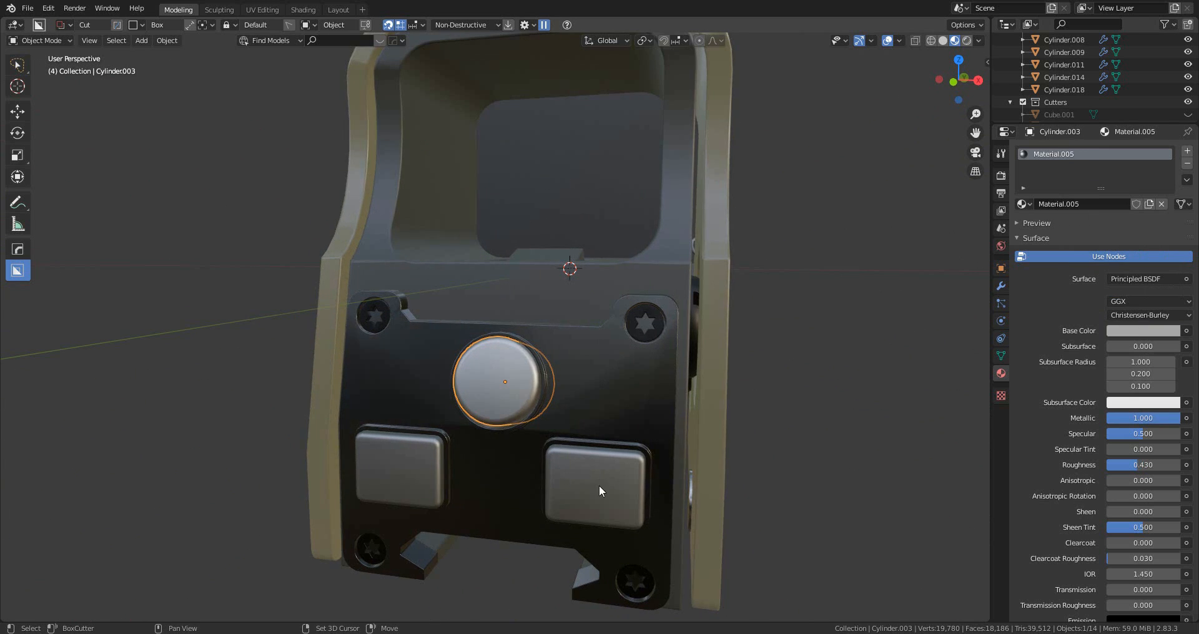
click(396, 481)
click(481, 402)
middle_drag(489, 411, 572, 450)
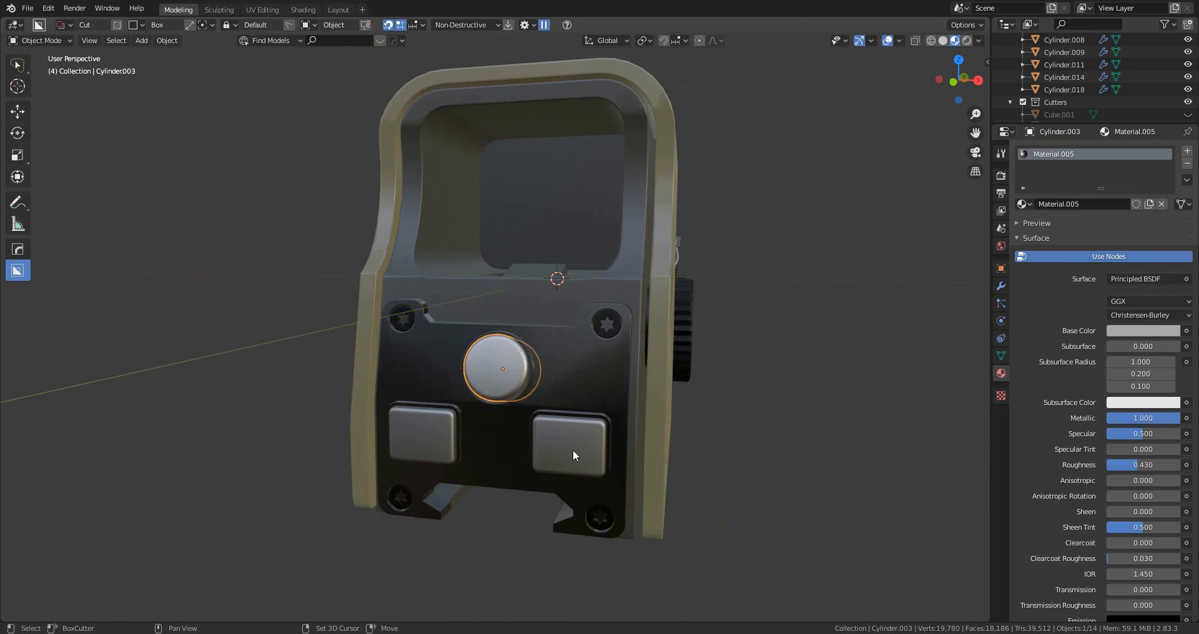
shift+click(573, 454)
middle_drag(668, 440, 651, 437)
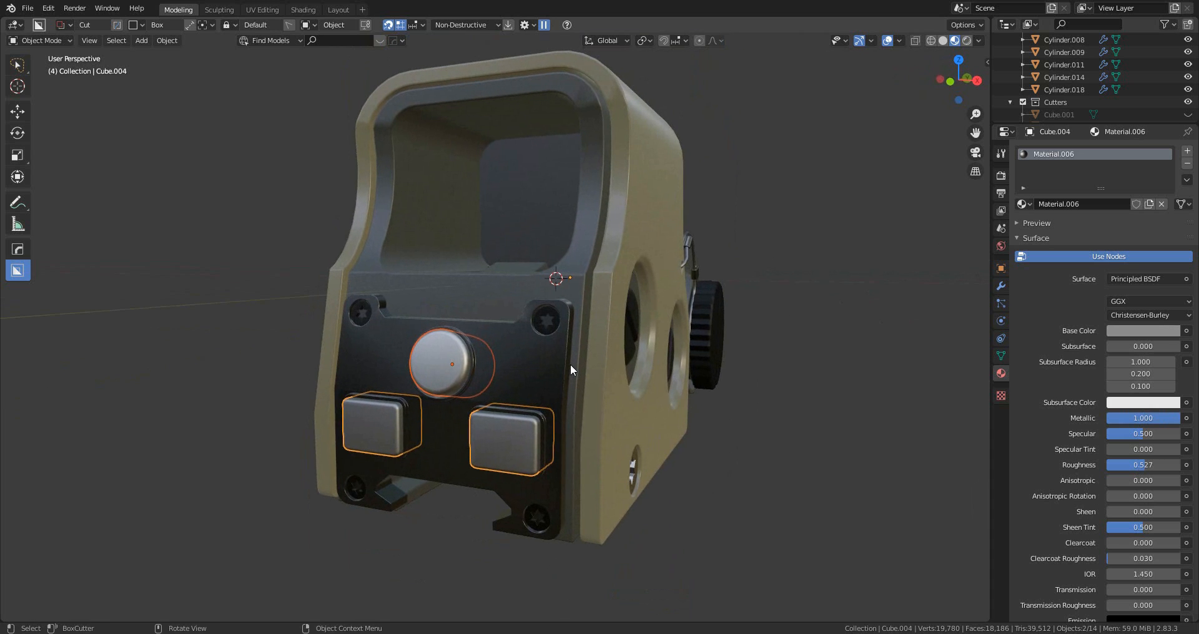
key(ctrl+j)
- Replace the joined buttons' two materials with a single new one whose base color value is 0.107
scroll(554, 376, up, 2)
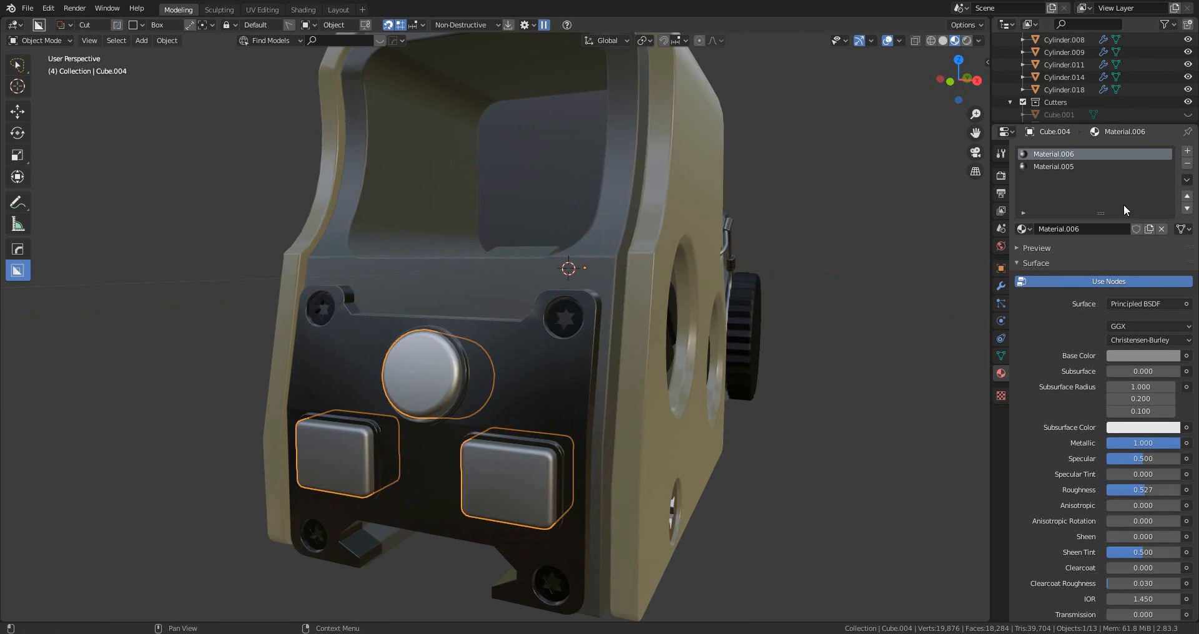
click(1188, 166)
click(1188, 166)
middle_drag(601, 362, 755, 335)
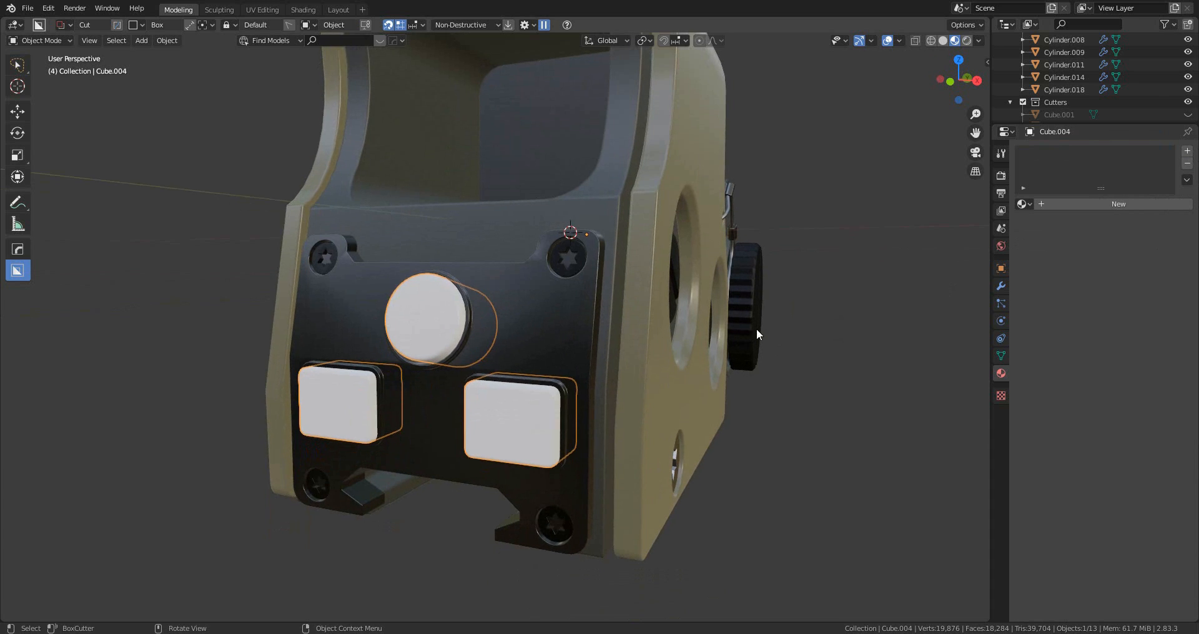
click(1054, 206)
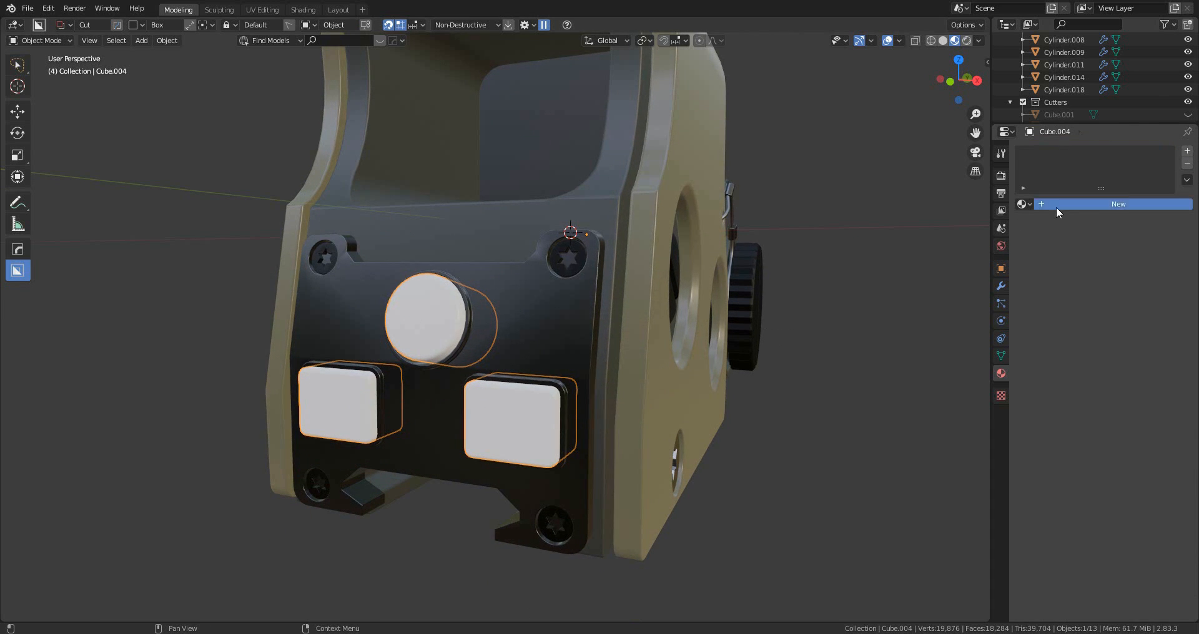
click(1138, 331)
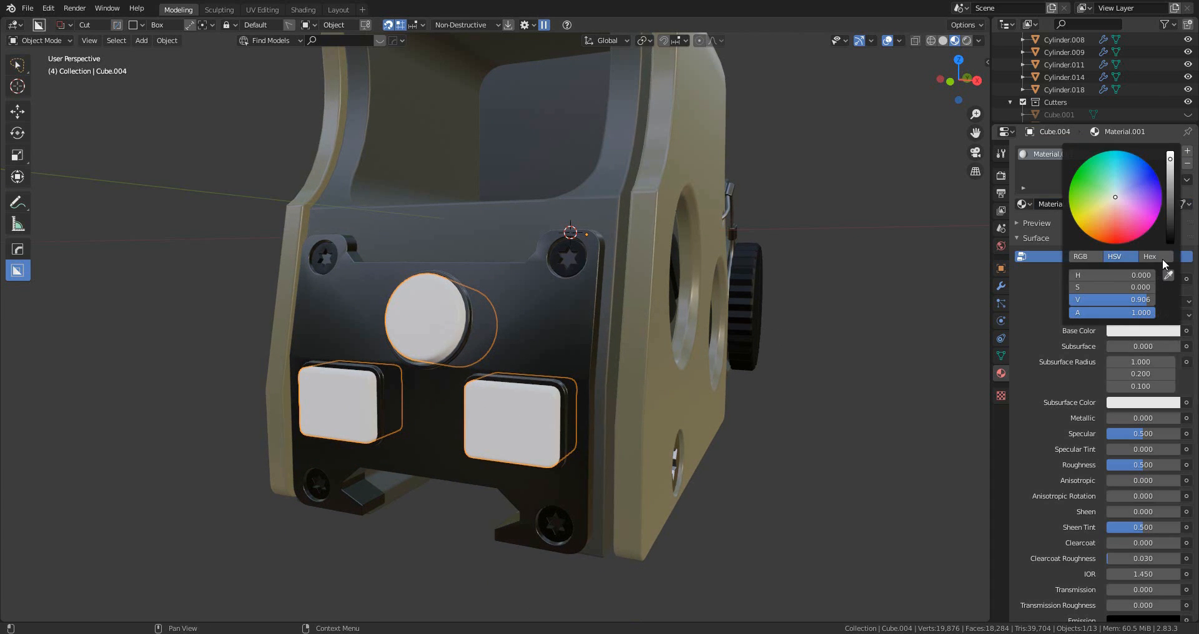
drag(1170, 161, 1170, 234)
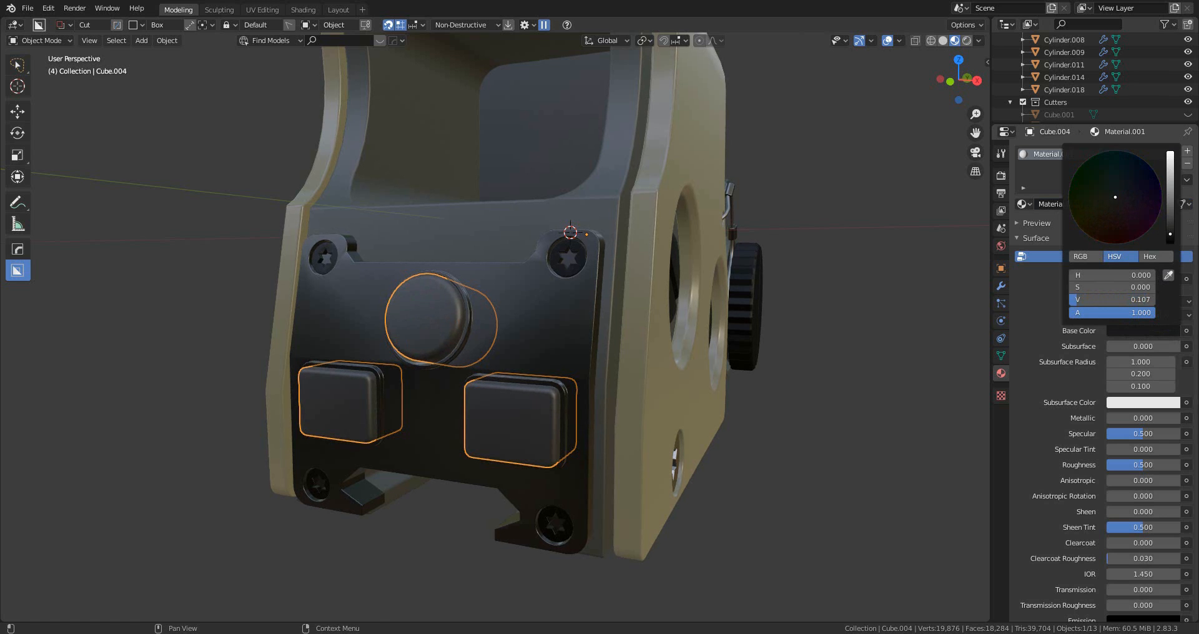
- Assign a new blank material of the Glass type to the lens pane inside the sight's window
scroll(608, 335, down, 5)
middle_drag(608, 336, 597, 397)
scroll(485, 246, up, 4)
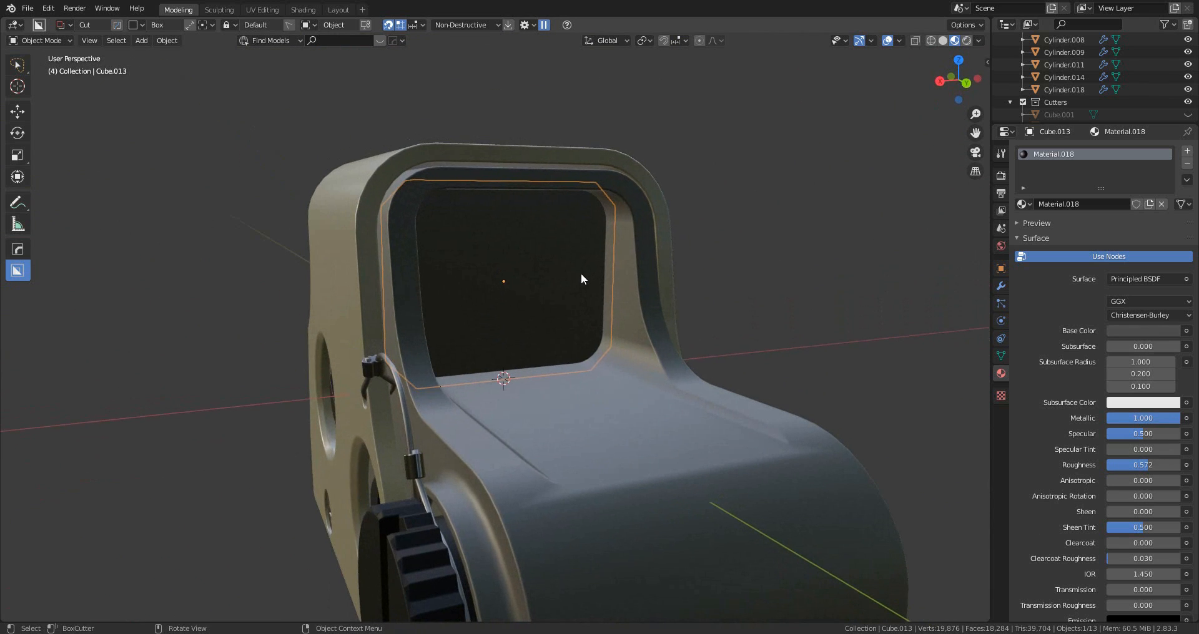
key(q)
mouse_move(581, 273)
mouse_move(748, 276)
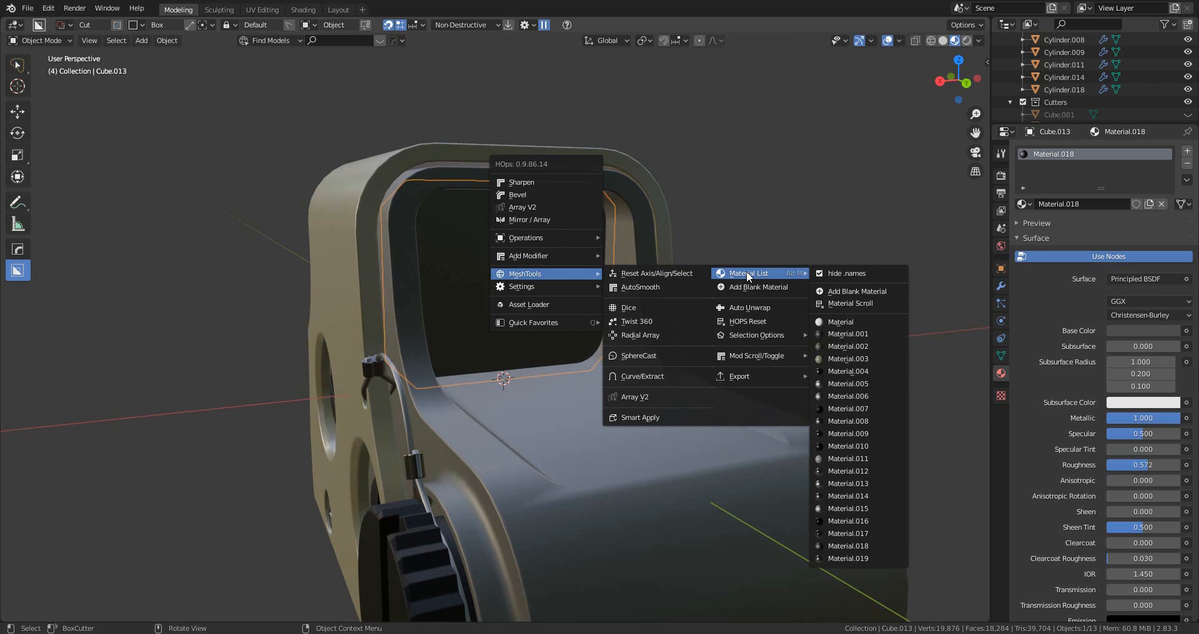
shift+click(857, 292)
middle_drag(857, 292, 539, 384)
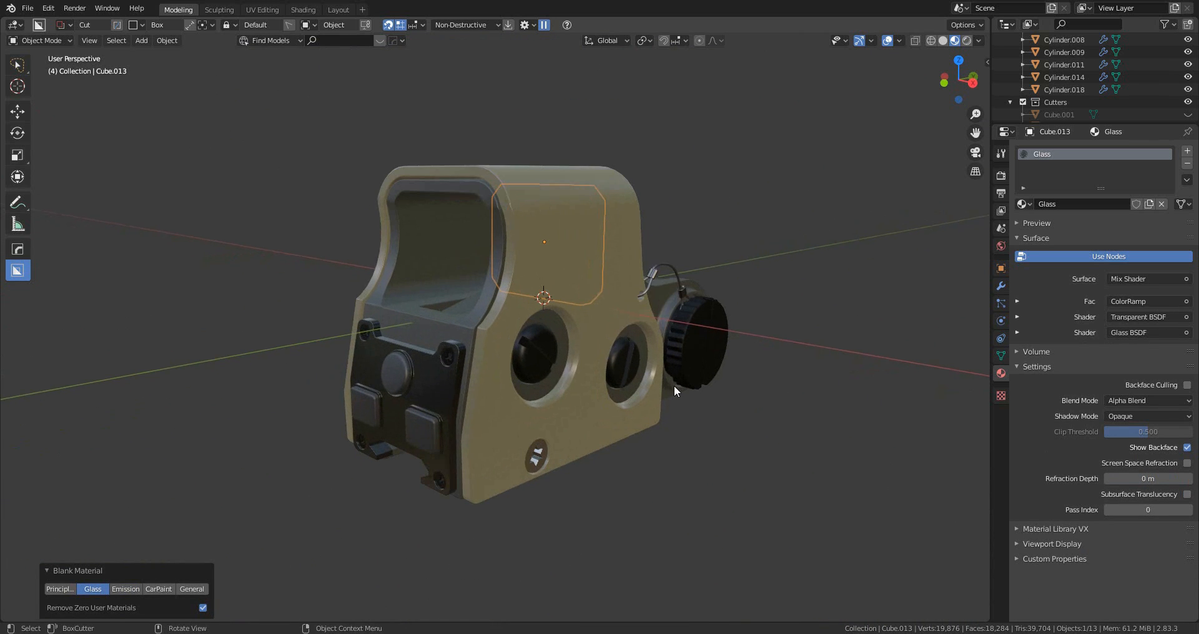
- Deselect everything and apply the Eevee HQ viewport render setup
click(855, 443)
key(alt+v)
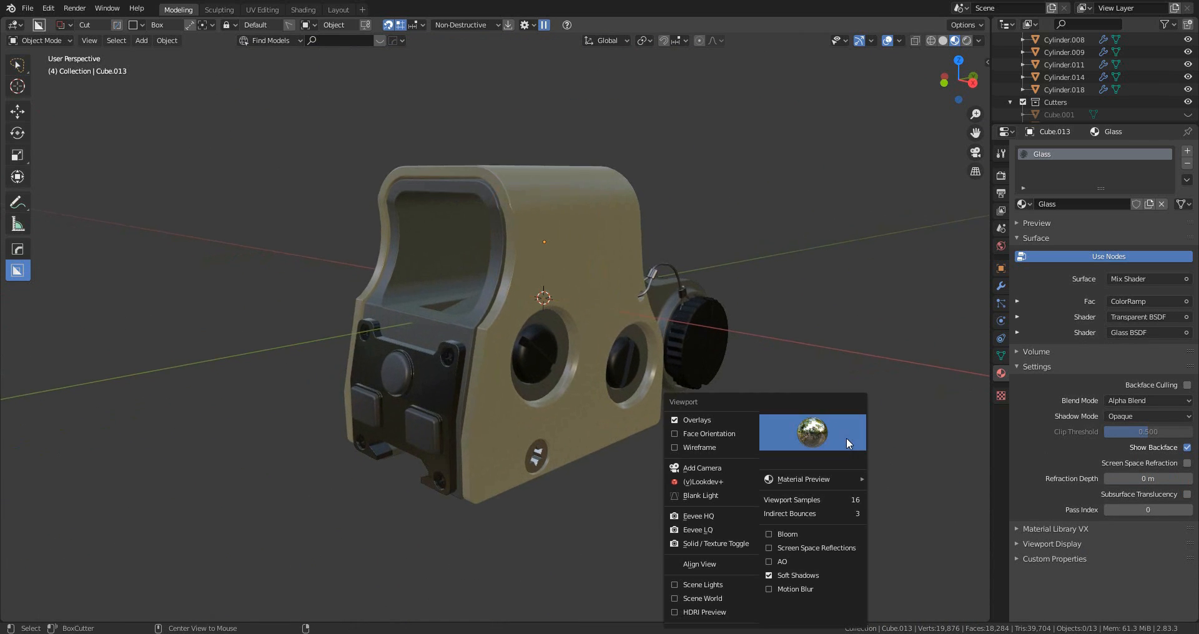
click(719, 518)
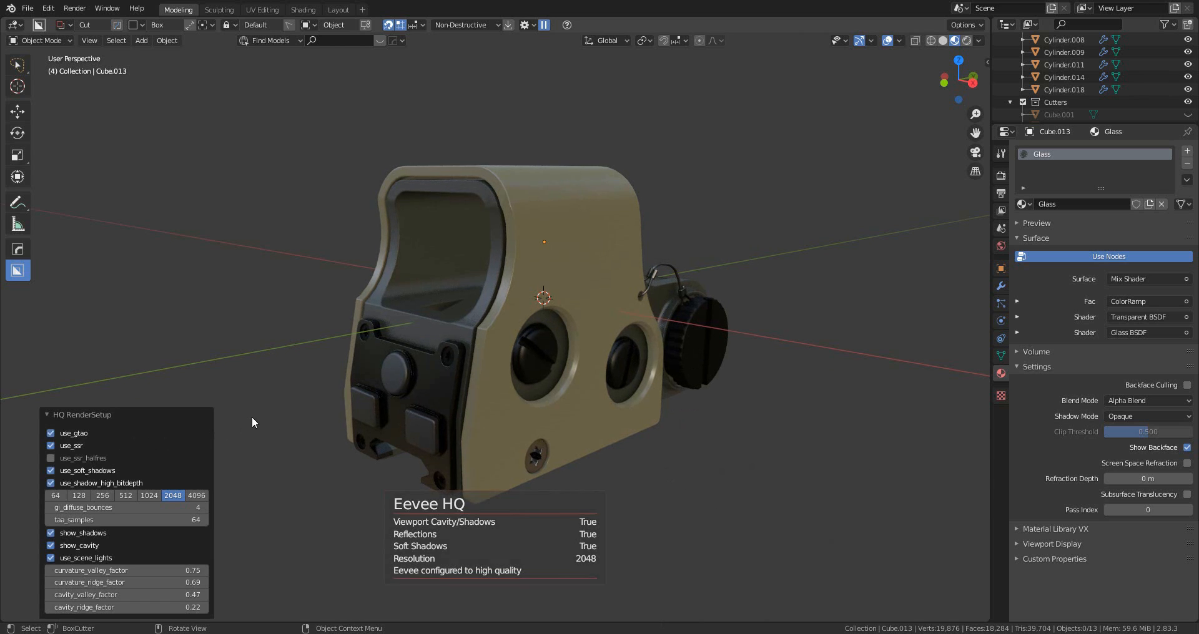
- Examine the sight's materials, glass and shading from the front, side and rear
middle_drag(447, 396, 880, 399)
scroll(682, 396, down, 2)
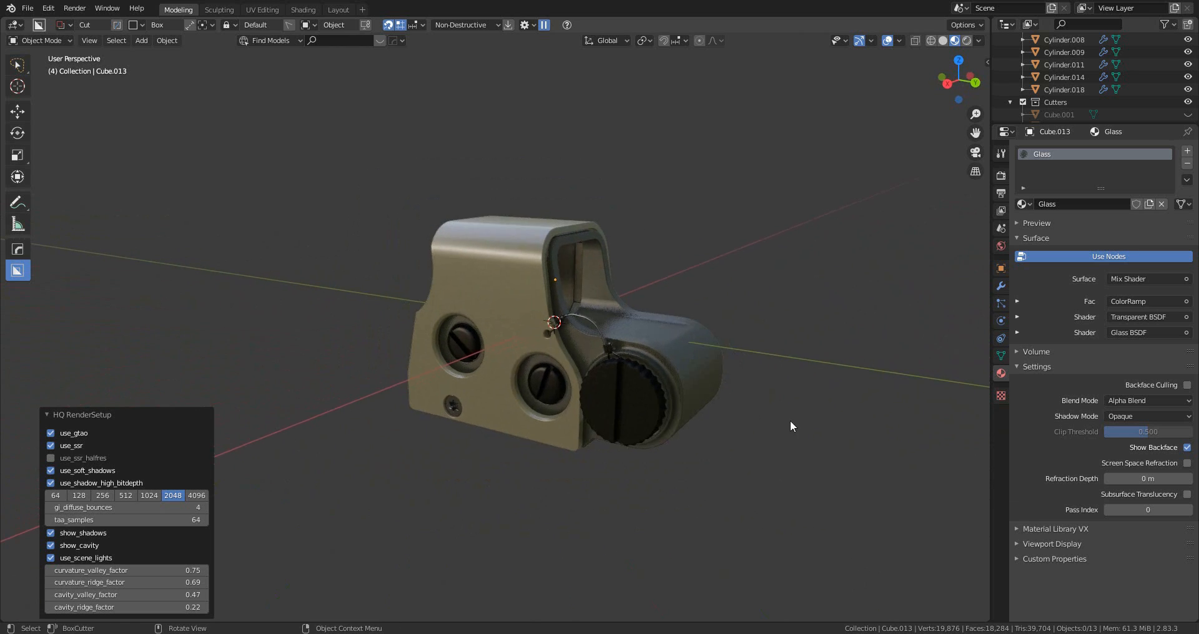
scroll(797, 436, up, 2)
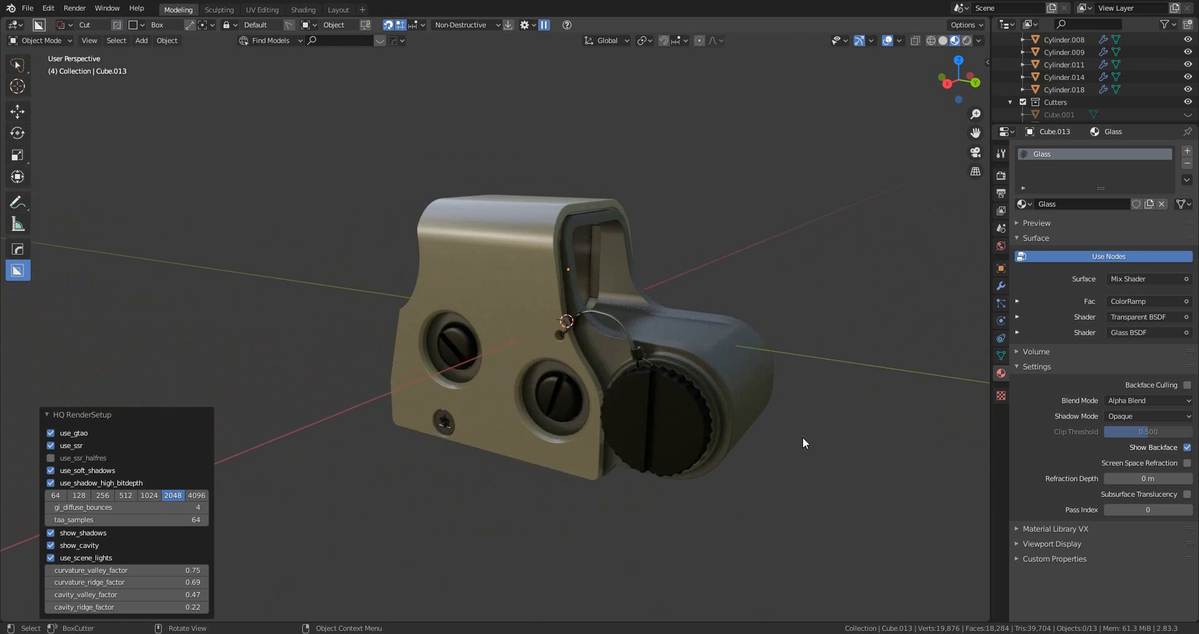
click(47, 414)
middle_drag(218, 415, 898, 429)
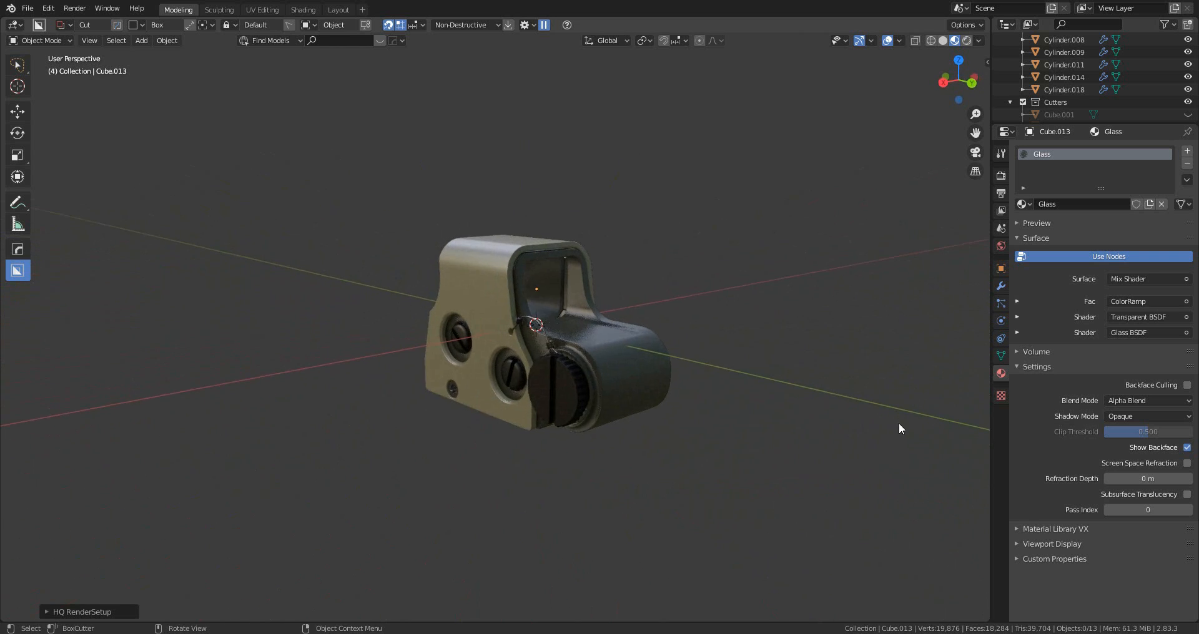
scroll(703, 408, up, 2)
shift+middle_drag(702, 408, 638, 395)
scroll(626, 387, up, 3)
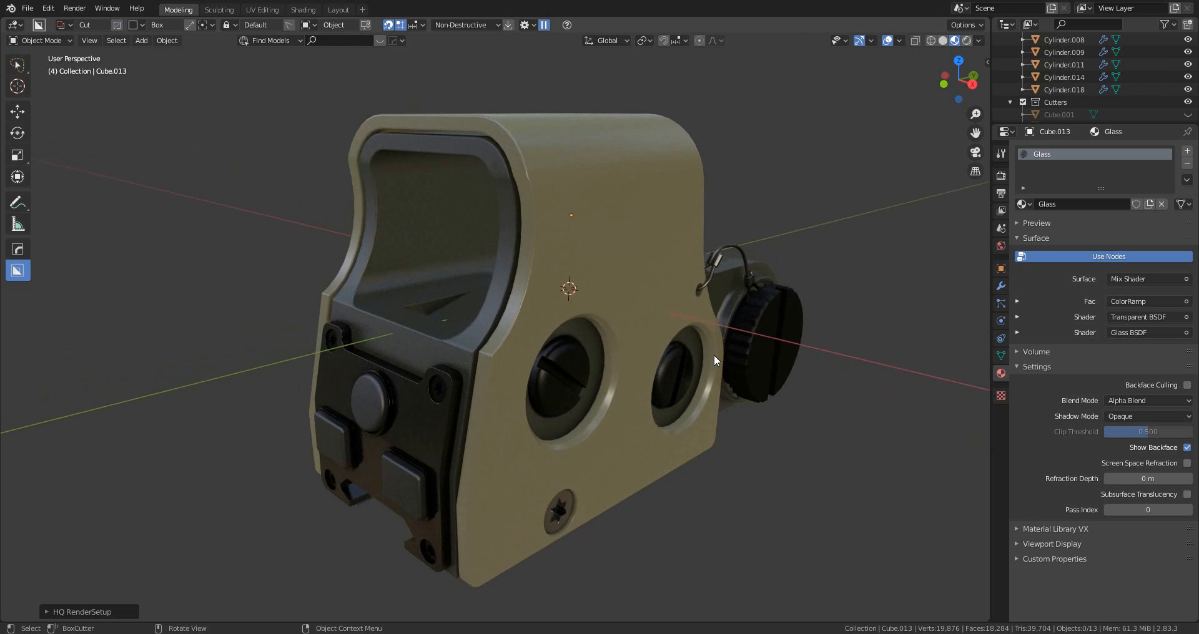
middle_drag(714, 355, 505, 426)
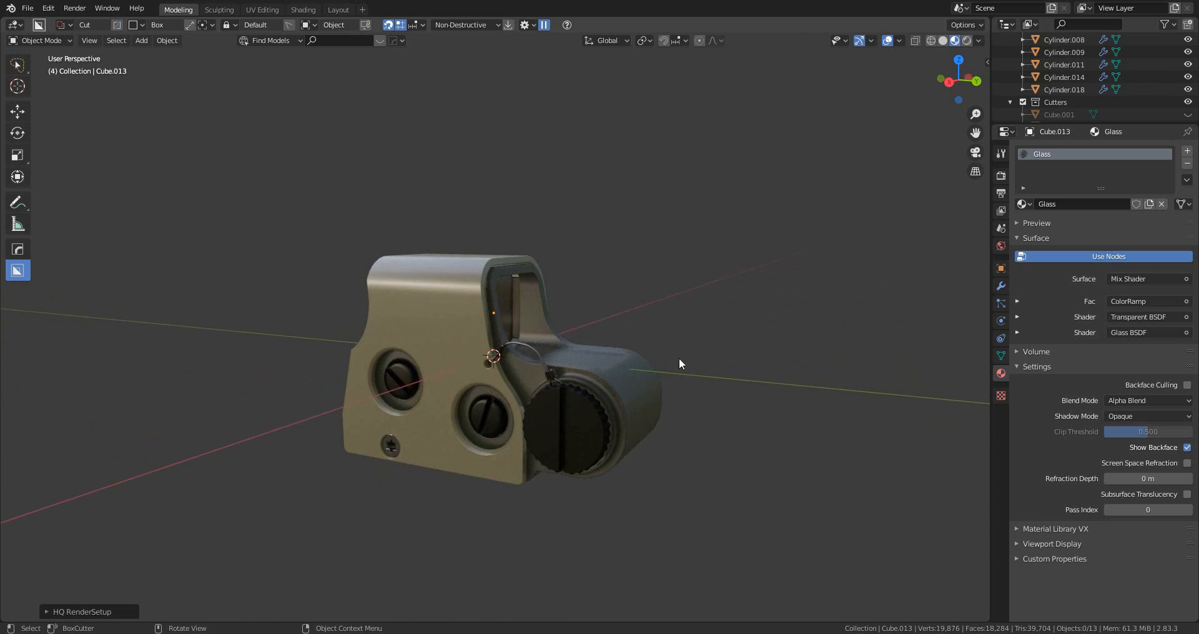
- Add a turntable camera rig around the sight, hide the viewport overlays and play the animation
key(shift+a)
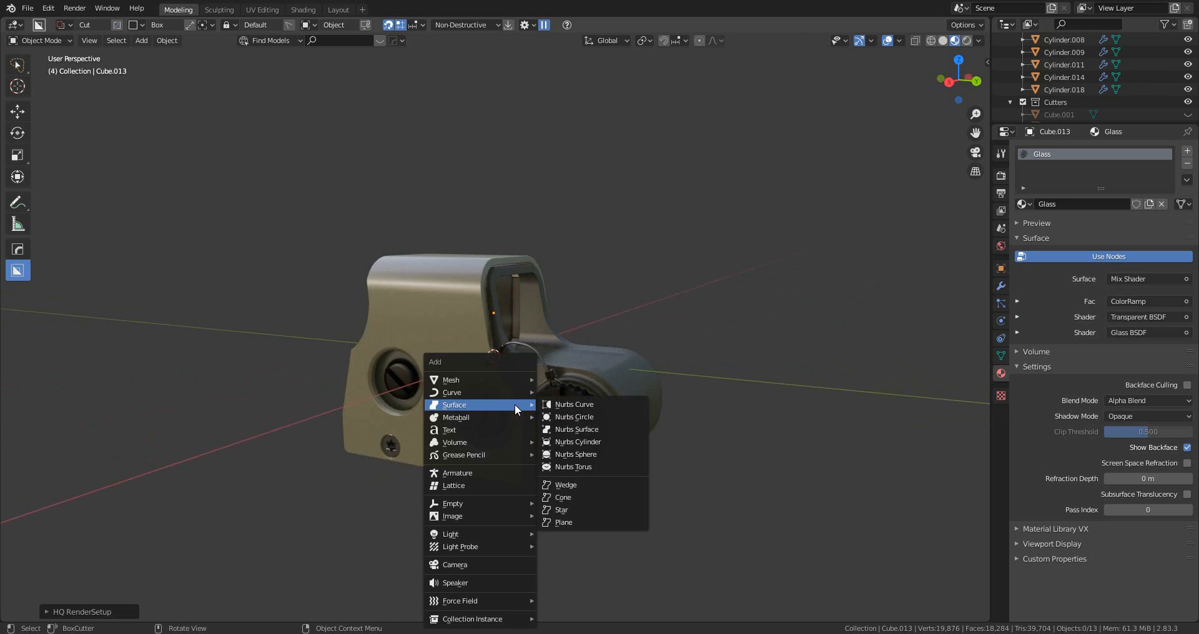
key(Escape)
key(q)
click(515, 406)
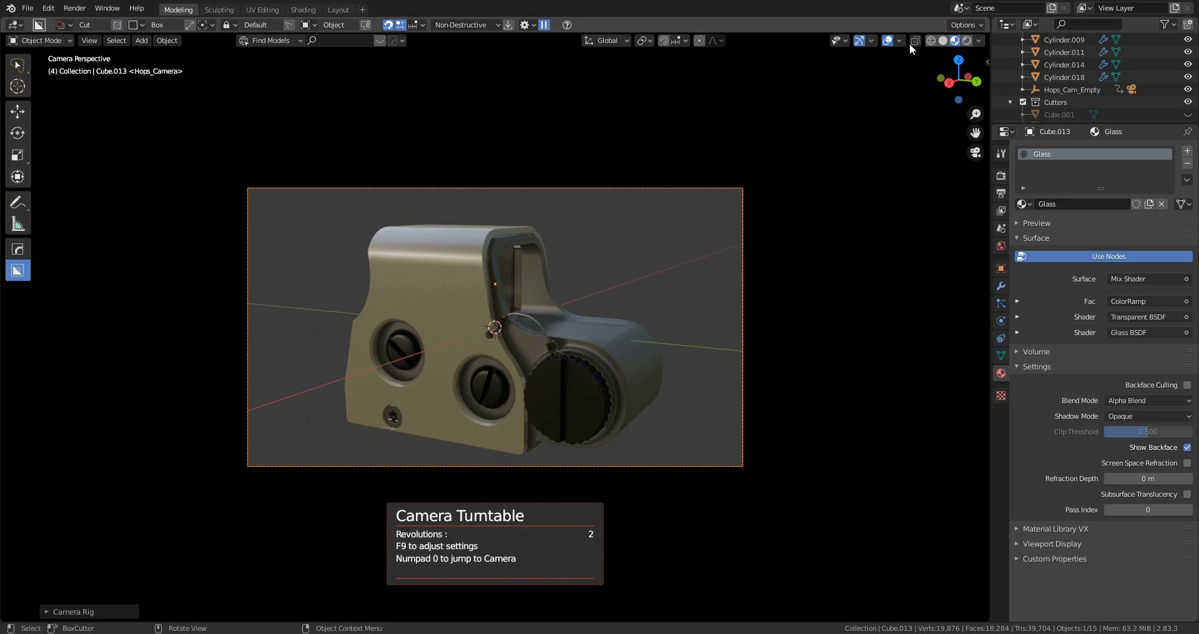
click(886, 40)
key(space)
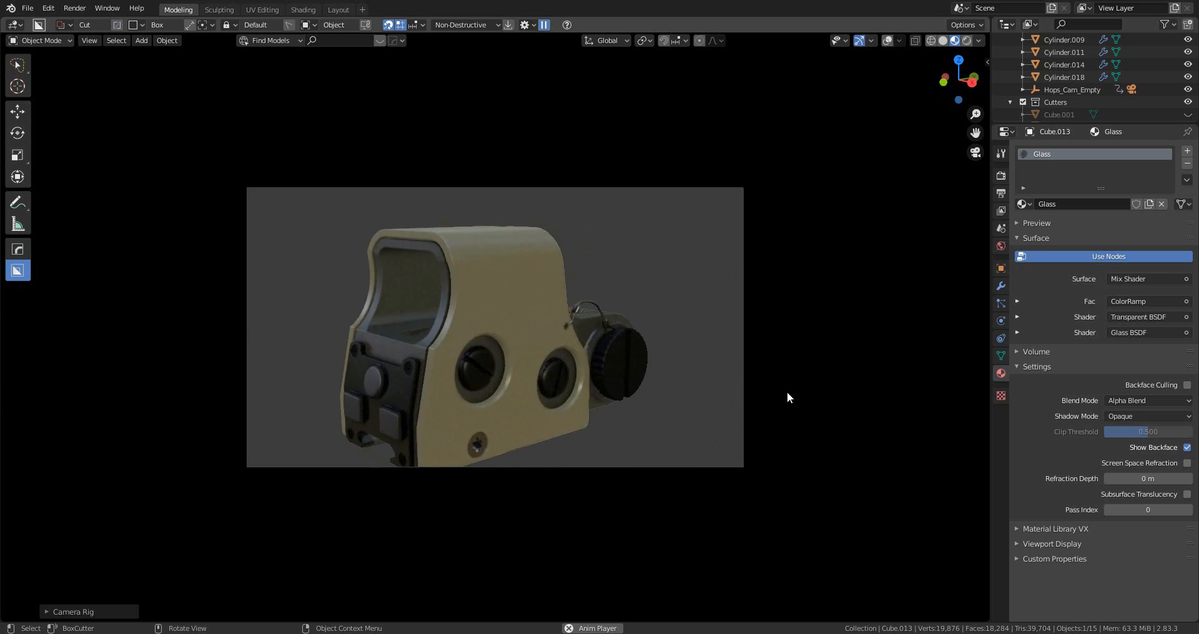
key(g)
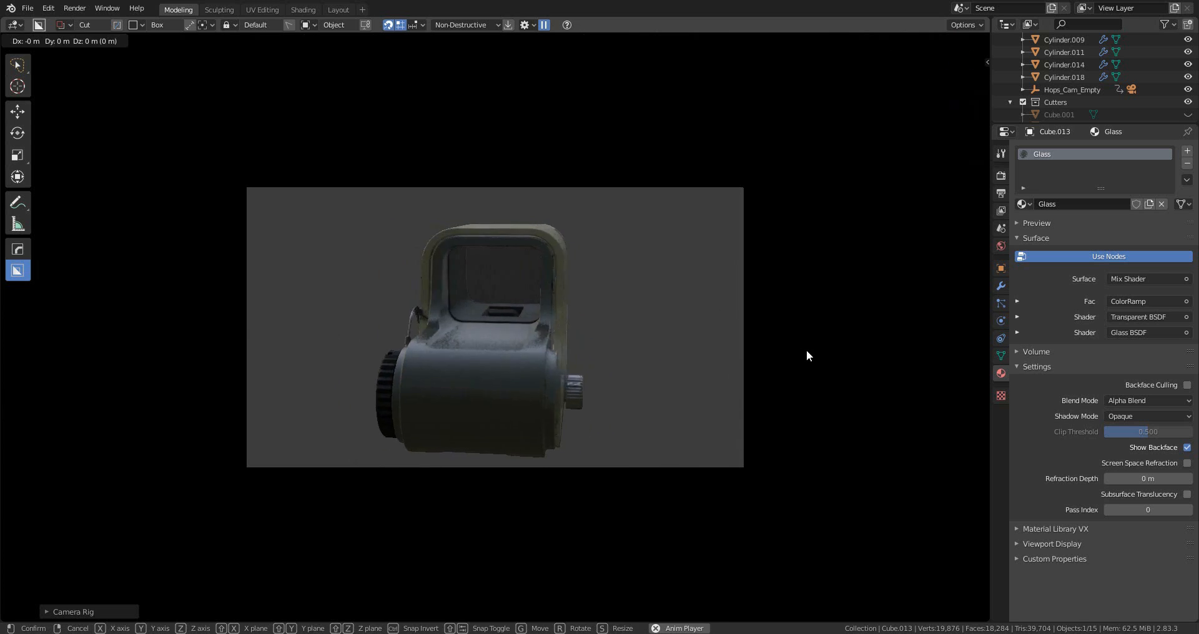
key(z)
key(z)
click(798, 398)
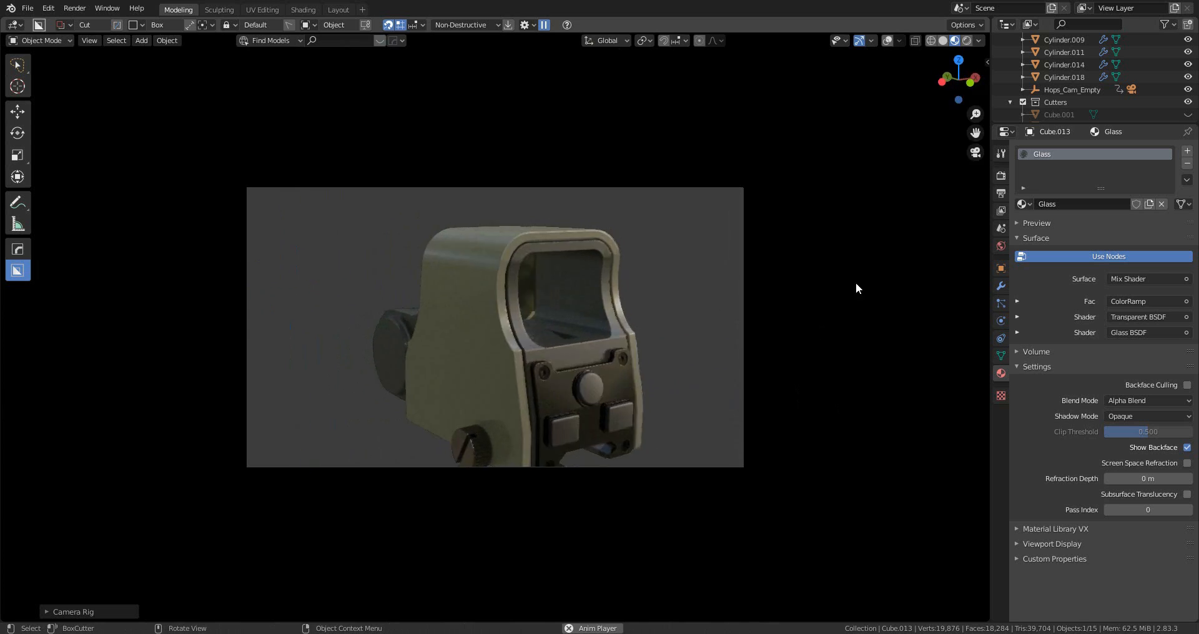
- Move Hops_Cam_Empty along the Z axis to fit the whole sight vertically in the camera frame, and maximize the 3D viewport
scroll(1103, 99, up, 1)
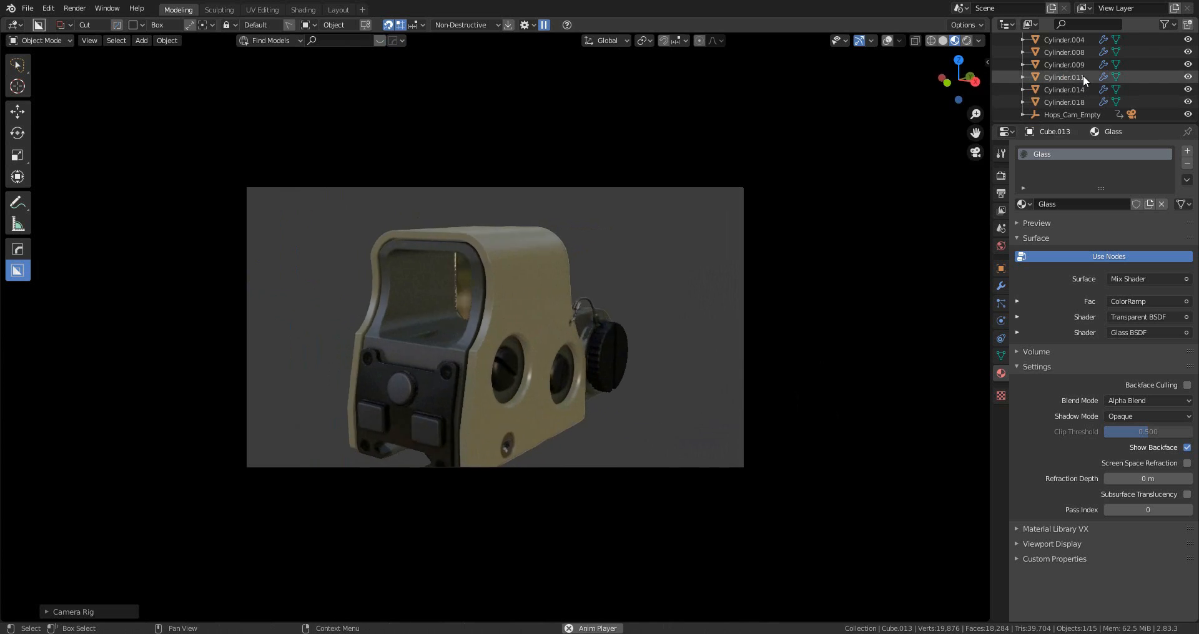
click(1078, 115)
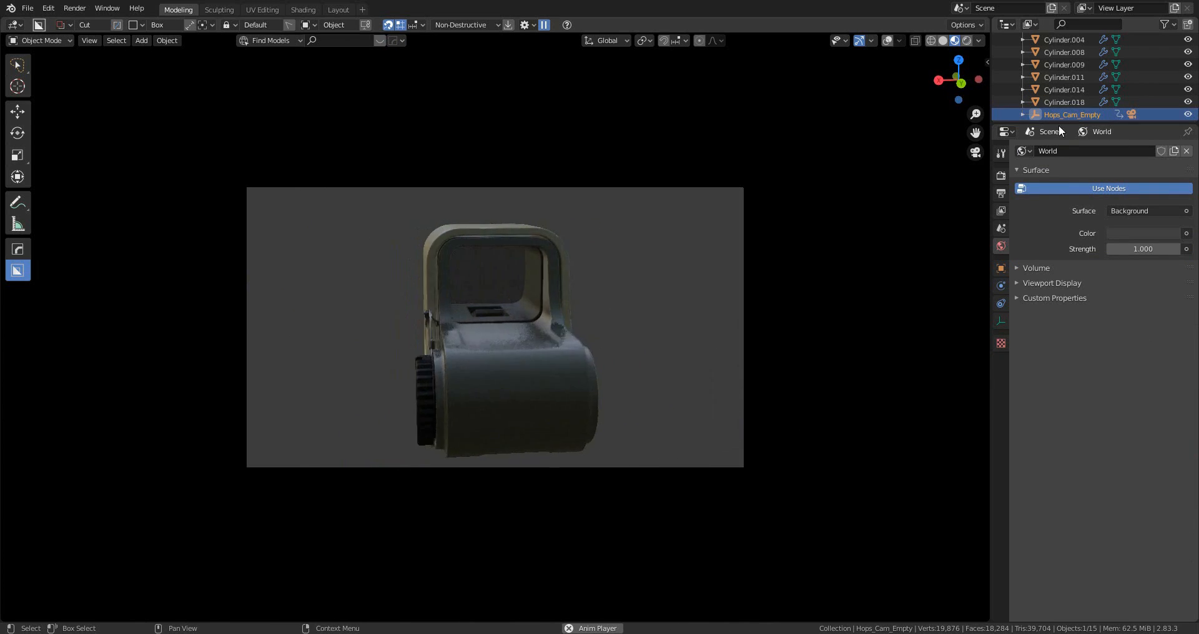
key(g)
key(z)
click(673, 306)
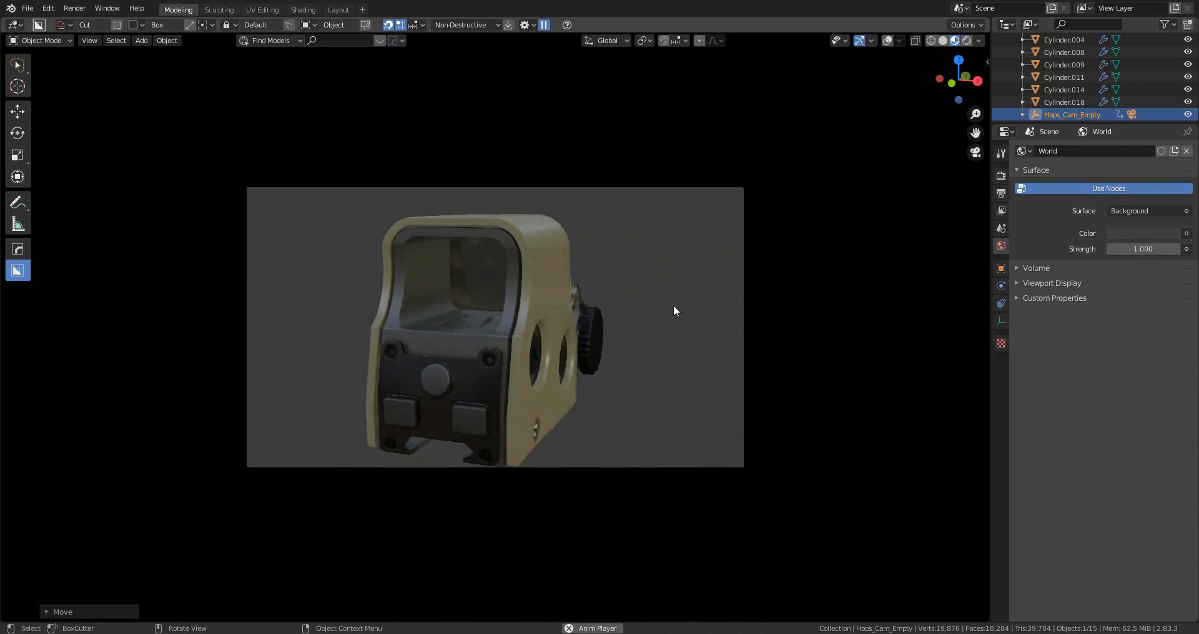
key(g)
key(z)
click(696, 332)
scroll(698, 335, up, 3)
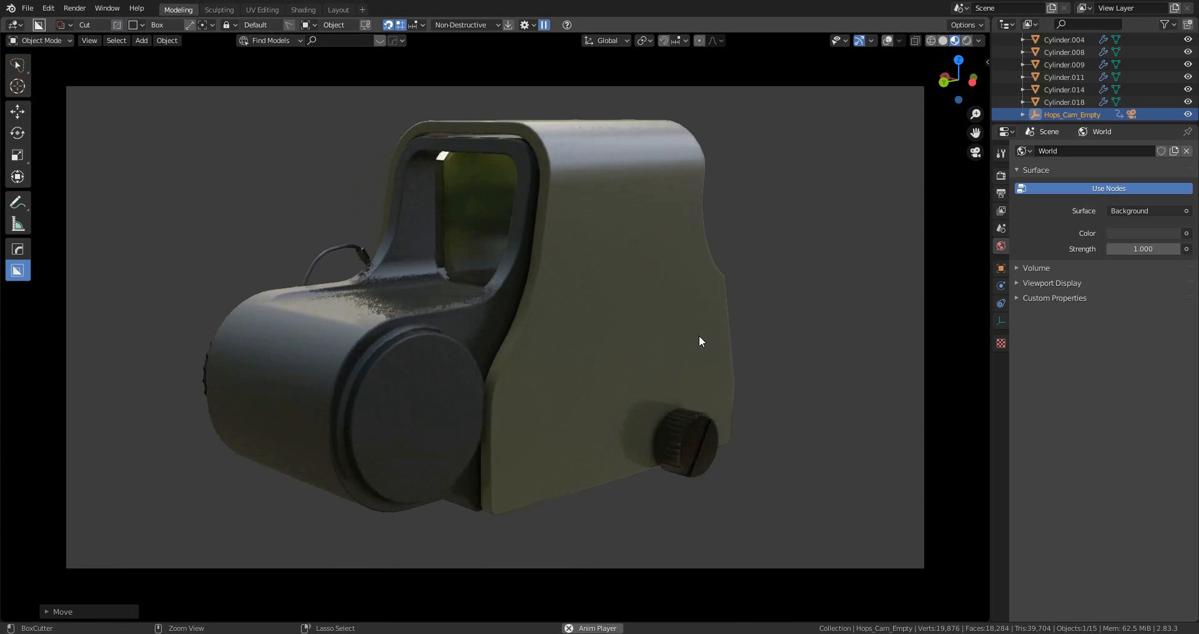
key(ctrl+space)
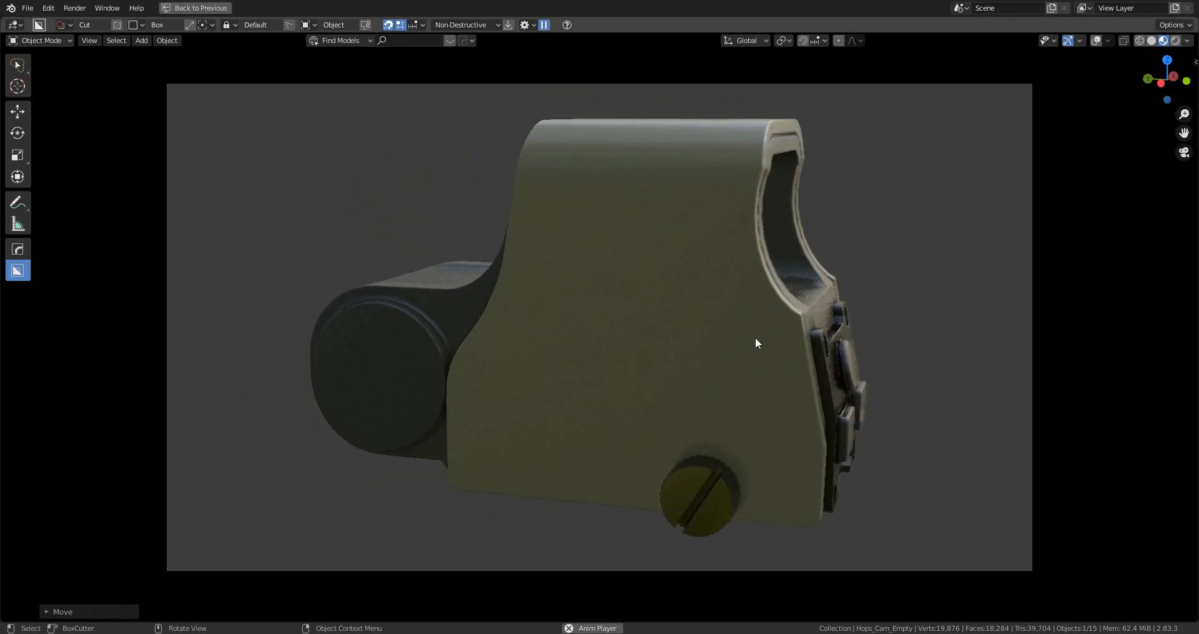